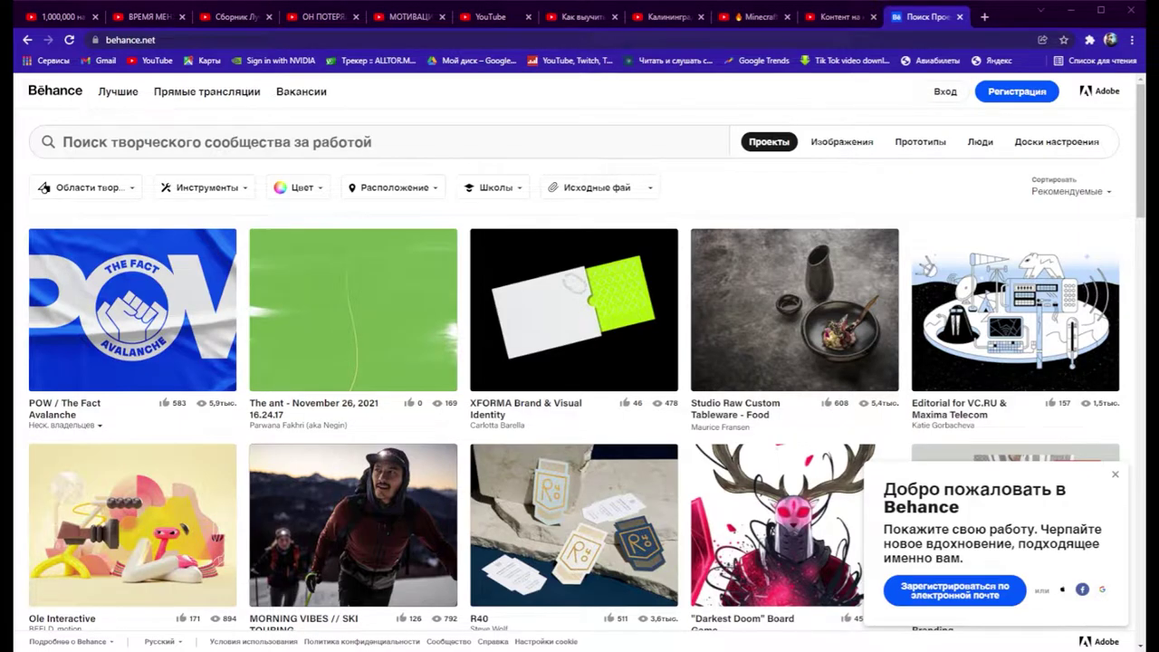
Step: Scroll the Behance feed and dismiss the welcome popup
{"action": "scroll", "coordinate": [579, 362], "scroll_direction": "down", "scroll_amount": 2}
{"action": "scroll", "coordinate": [580, 362], "scroll_direction": "down", "scroll_amount": 3}
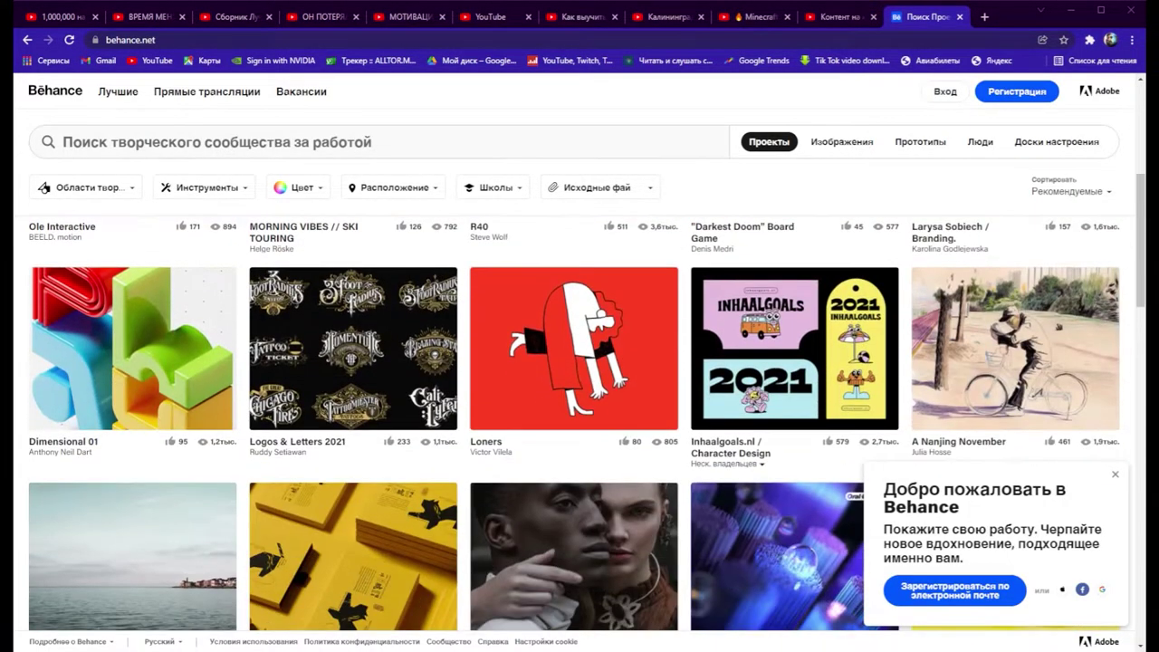
{"action": "scroll", "coordinate": [579, 362], "scroll_direction": "down", "scroll_amount": 1}
{"action": "scroll", "coordinate": [580, 362], "scroll_direction": "down", "scroll_amount": 1}
{"action": "scroll", "coordinate": [579, 362], "scroll_direction": "up", "scroll_amount": 2}
{"action": "scroll", "coordinate": [580, 362], "scroll_direction": "up", "scroll_amount": 4}
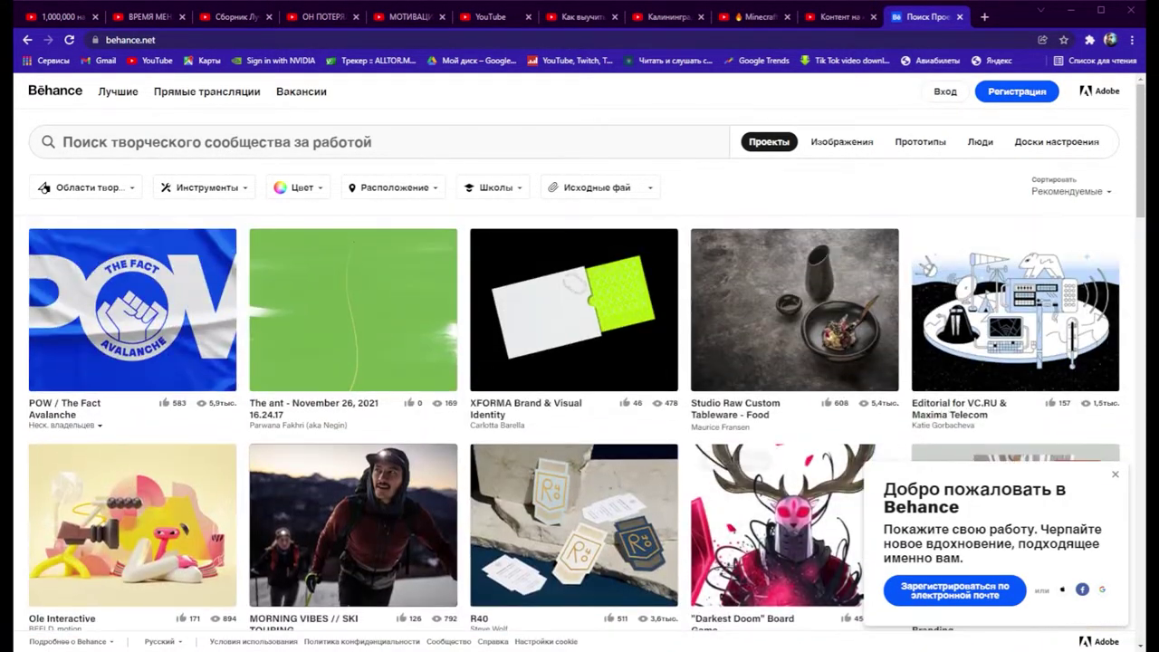
{"action": "scroll", "coordinate": [580, 362], "scroll_direction": "down", "scroll_amount": 6}
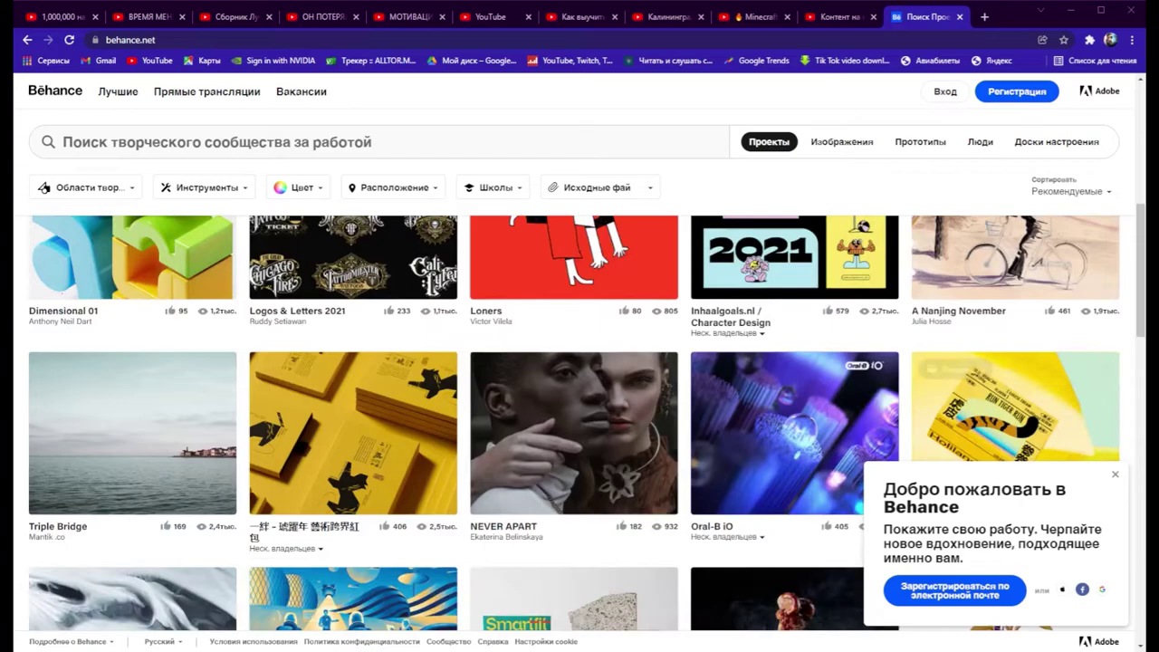
{"action": "left_click", "coordinate": [1117, 476]}
Step: Preview the Oral-B iO project, then close it
{"action": "scroll", "coordinate": [758, 319], "scroll_direction": "down", "scroll_amount": 4}
{"action": "scroll", "coordinate": [758, 319], "scroll_direction": "up", "scroll_amount": 3}
{"action": "scroll", "coordinate": [759, 319], "scroll_direction": "up", "scroll_amount": 1}
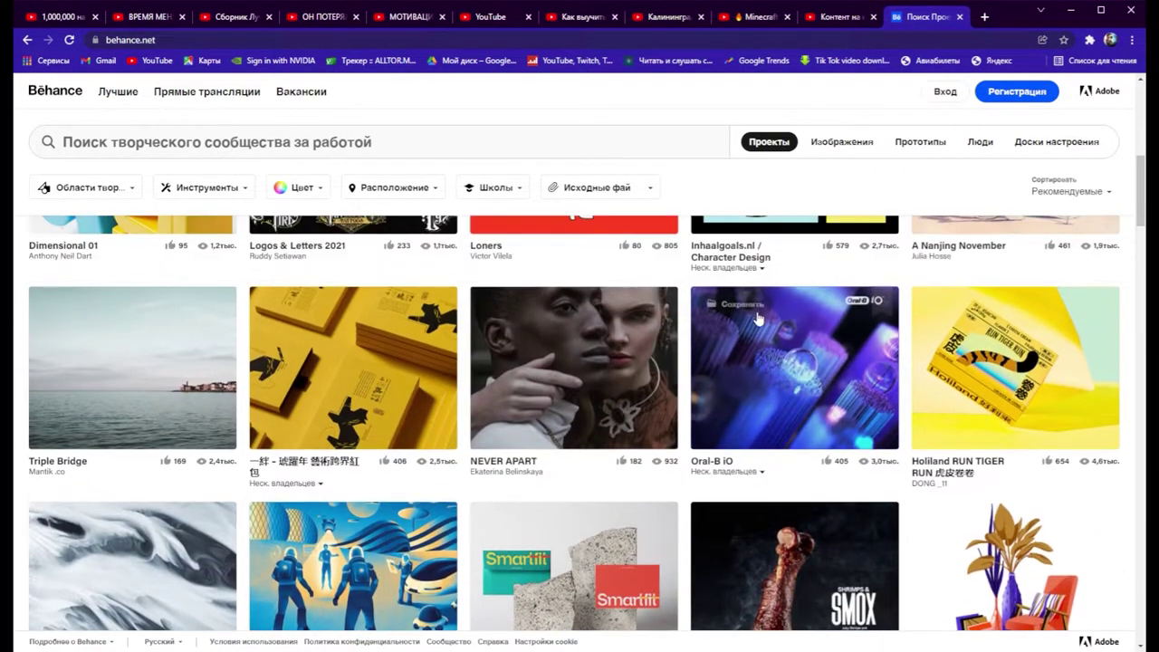
{"action": "left_click", "coordinate": [769, 353]}
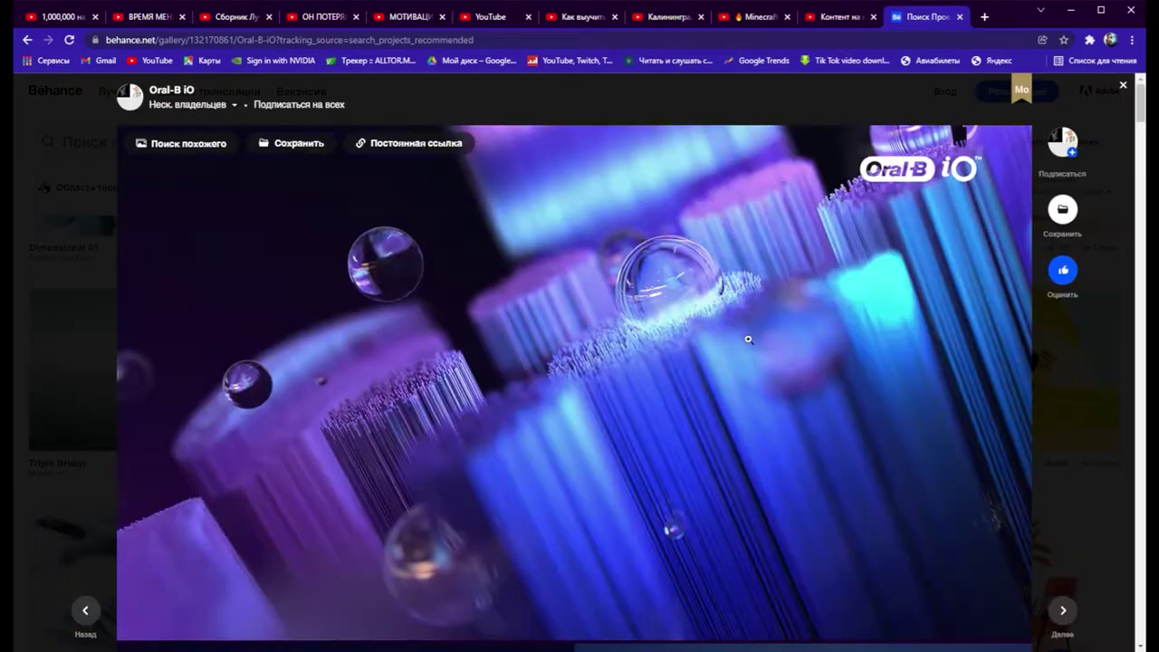
{"action": "left_click", "coordinate": [1122, 84]}
Step: Preview the yellow envelope packaging project, then scroll further down the feed
{"action": "left_click", "coordinate": [389, 375]}
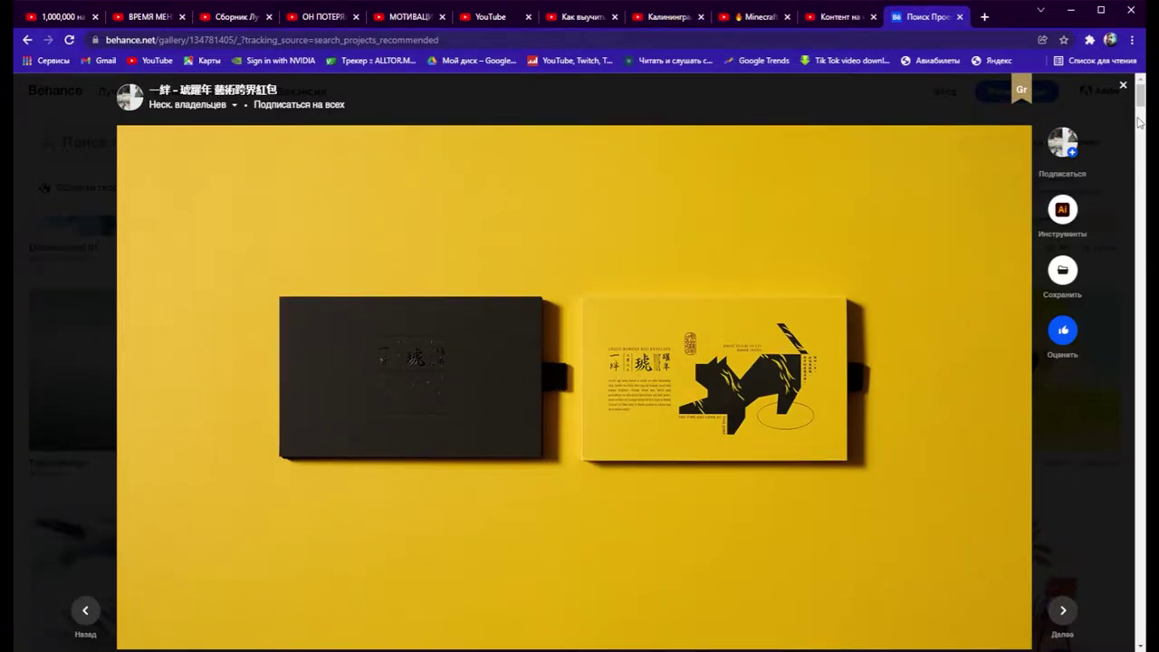
{"action": "left_click", "coordinate": [1123, 85]}
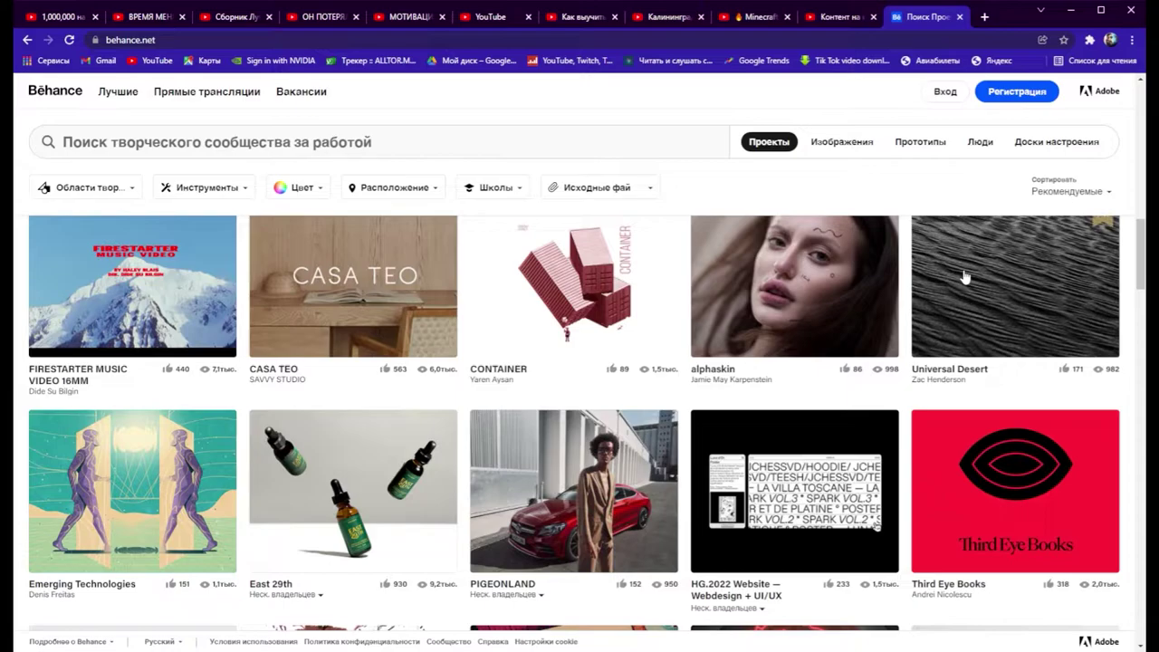
{"action": "scroll", "coordinate": [964, 276], "scroll_direction": "down", "scroll_amount": 3}
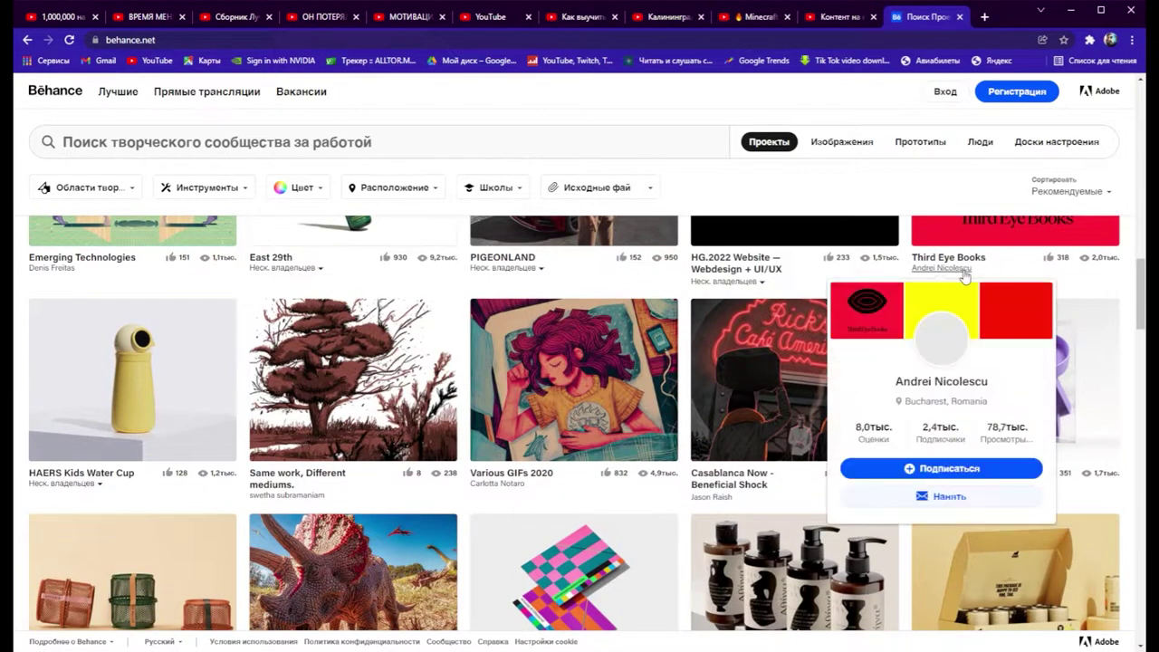
{"action": "scroll", "coordinate": [636, 275], "scroll_direction": "down", "scroll_amount": 3}
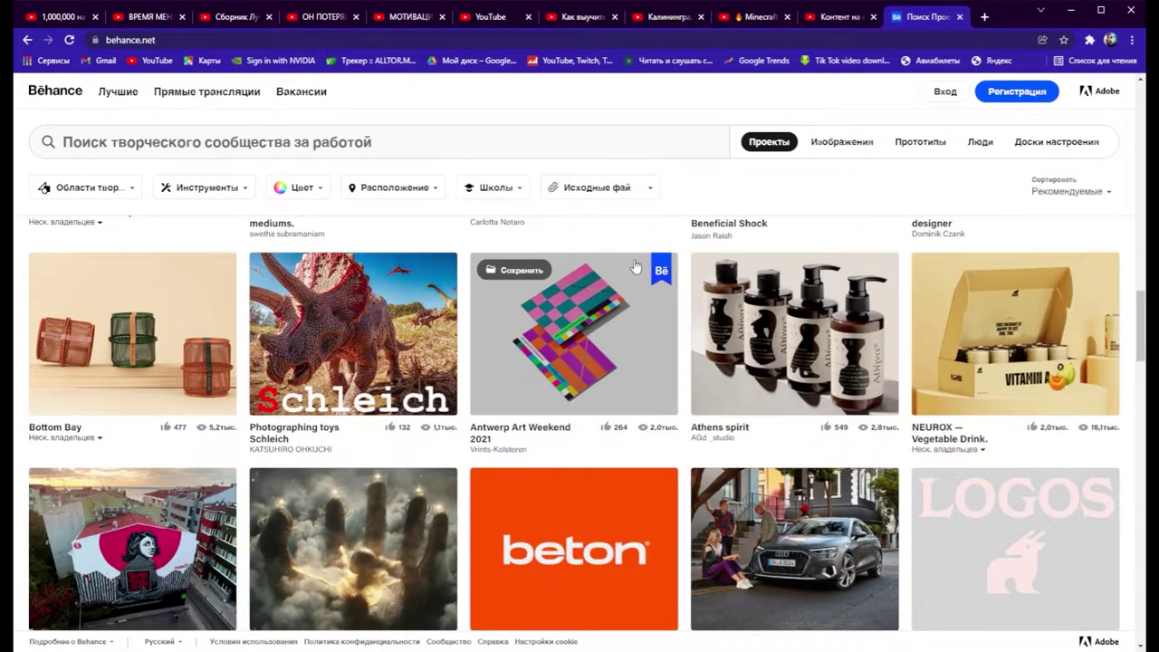
{"action": "scroll", "coordinate": [636, 266], "scroll_direction": "down", "scroll_amount": 4}
{"action": "scroll", "coordinate": [639, 261], "scroll_direction": "down", "scroll_amount": 5}
{"action": "scroll", "coordinate": [752, 154], "scroll_direction": "down", "scroll_amount": 3}
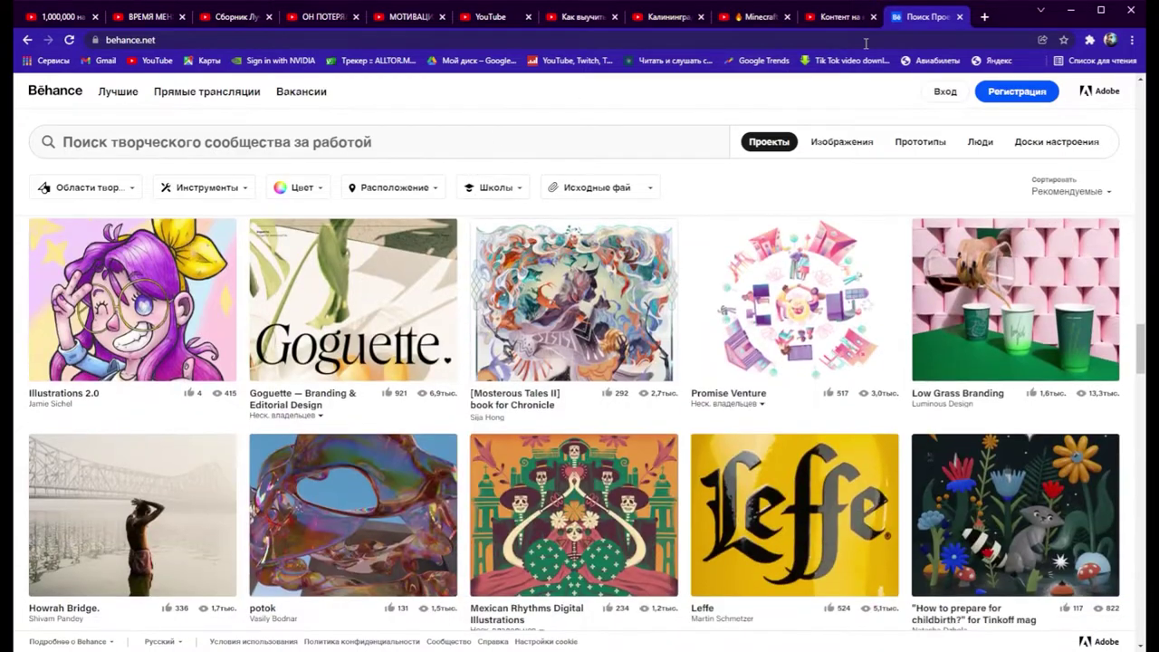
Step: Open Google Translate in a new browser tab
{"action": "left_click", "coordinate": [985, 18]}
{"action": "type", "text": "translate.google.com"}
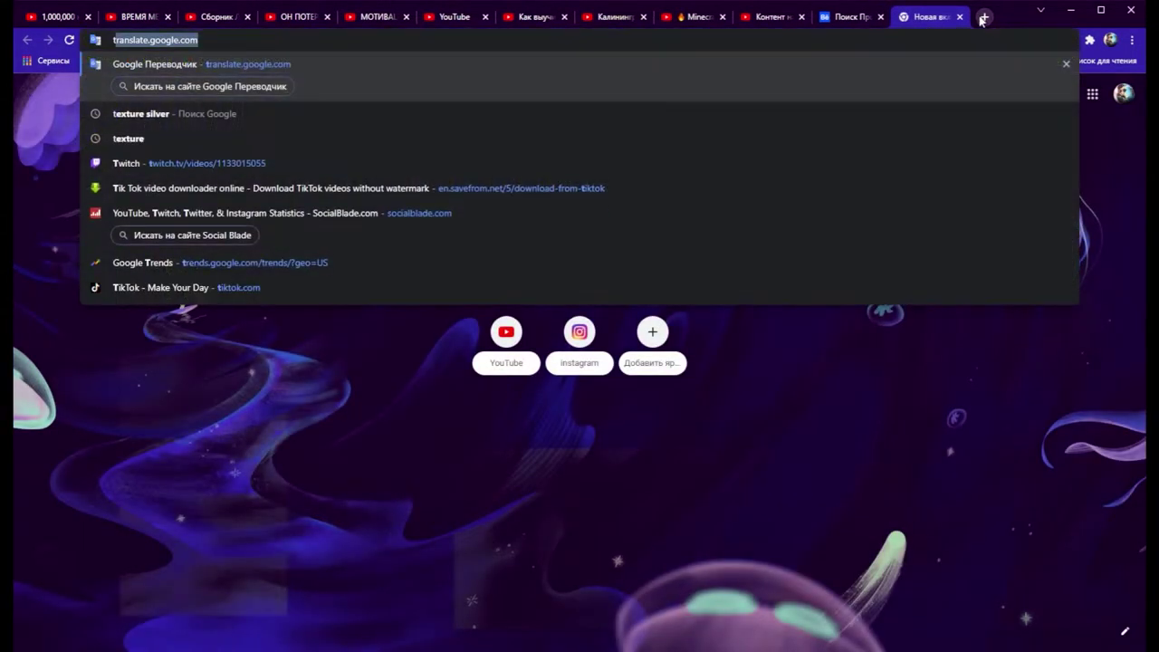
{"action": "key", "text": "Return"}
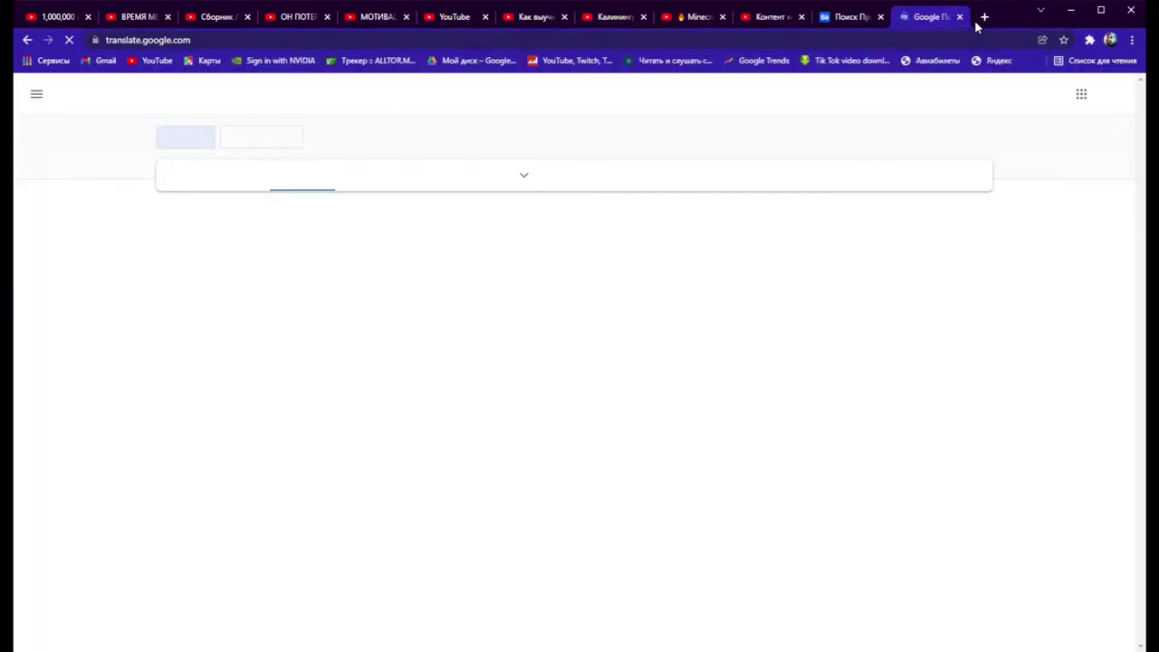
Step: Enter визитка and copy its English translation 'business card'
{"action": "type", "text": "v"}
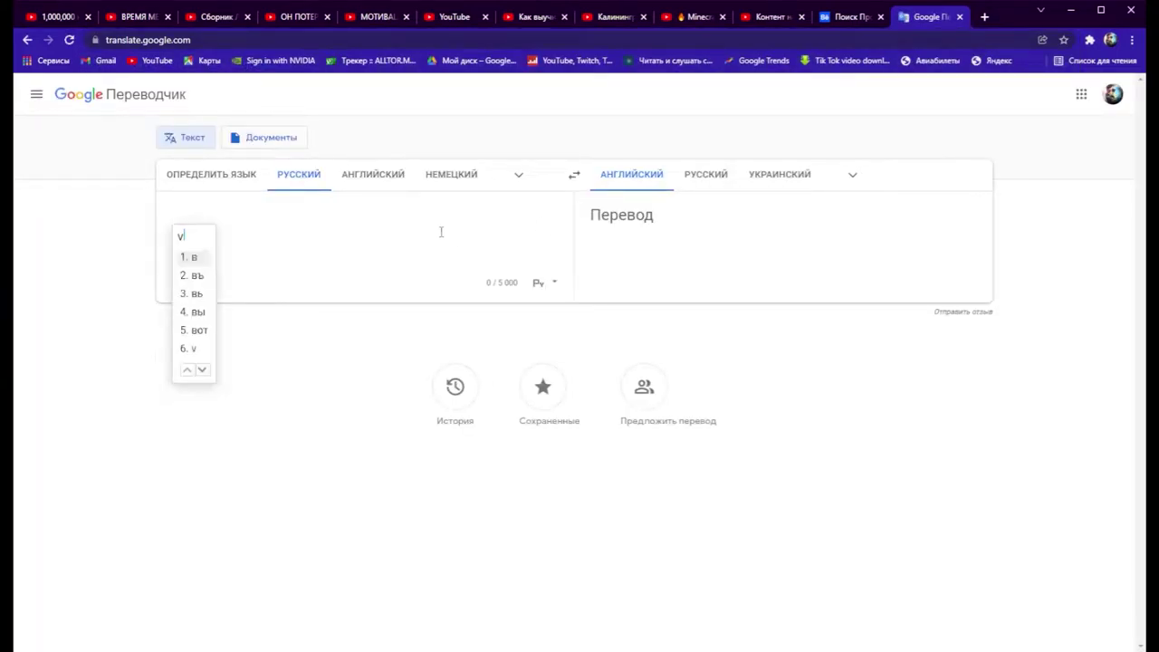
{"action": "type", "text": "izitka"}
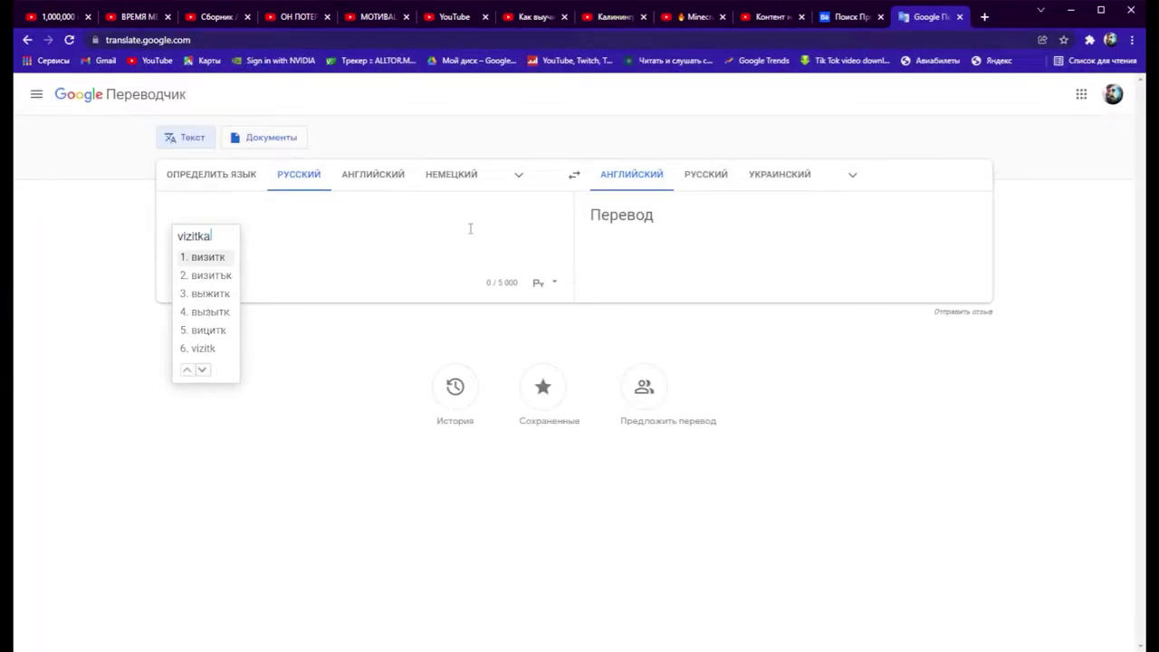
{"action": "key", "text": "space"}
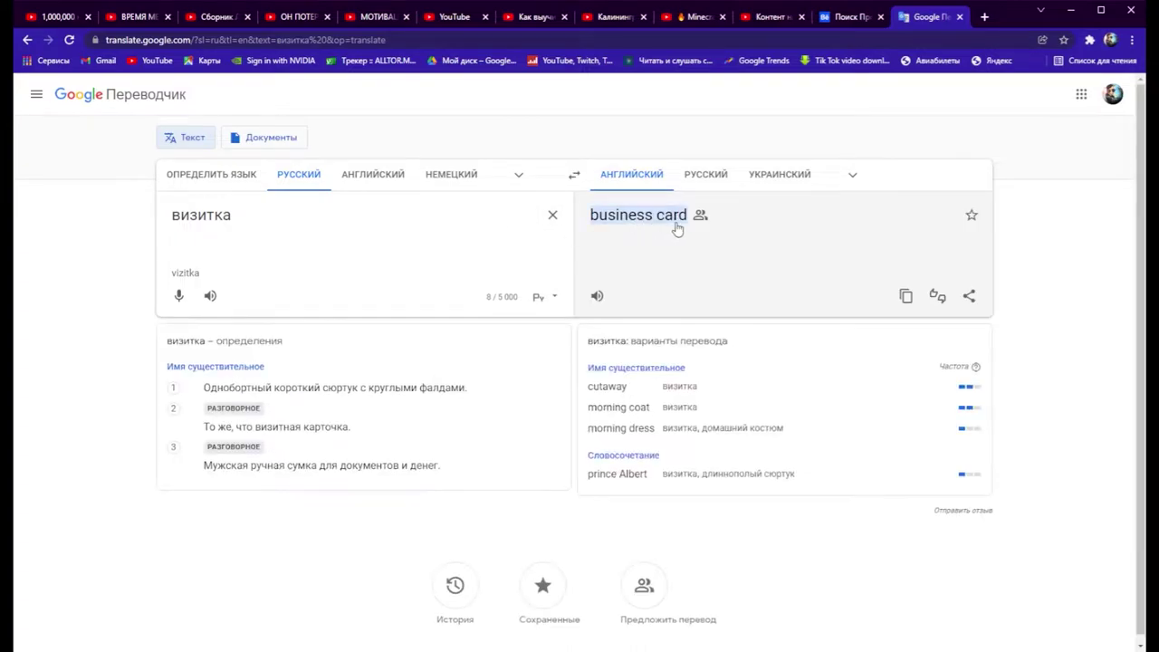
{"action": "left_click", "coordinate": [906, 296]}
Step: Search Behance projects for the pasted term 'business card'
{"action": "left_click", "coordinate": [855, 18]}
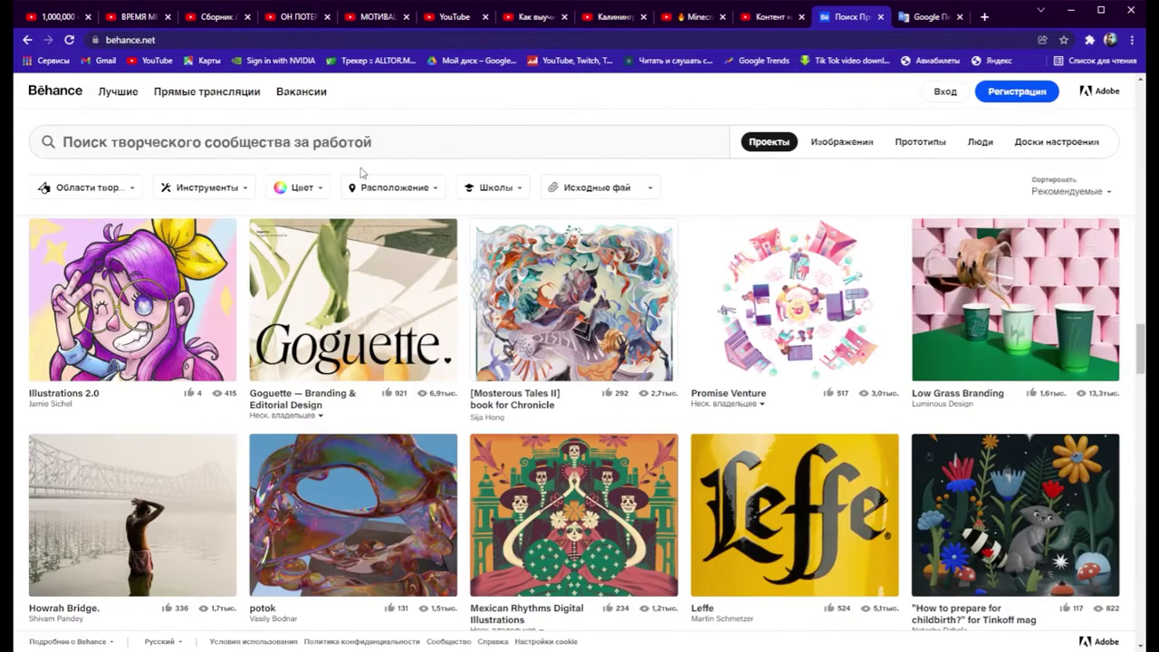
{"action": "left_click", "coordinate": [368, 142]}
{"action": "type", "text": "business card"}
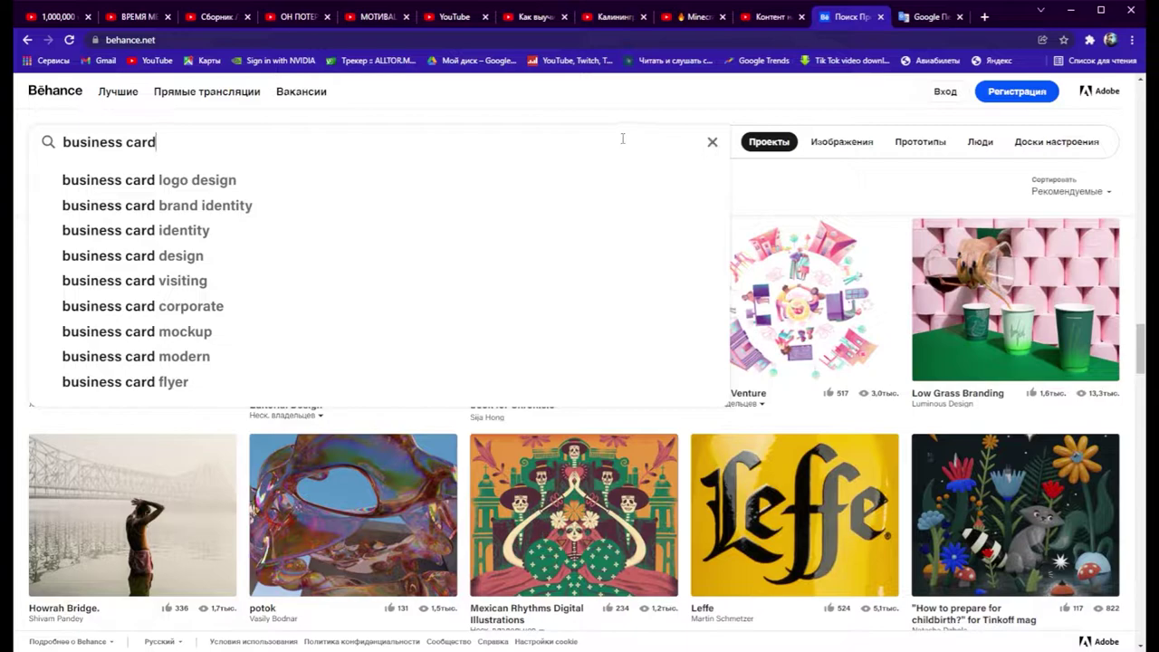
{"action": "key", "text": "Return"}
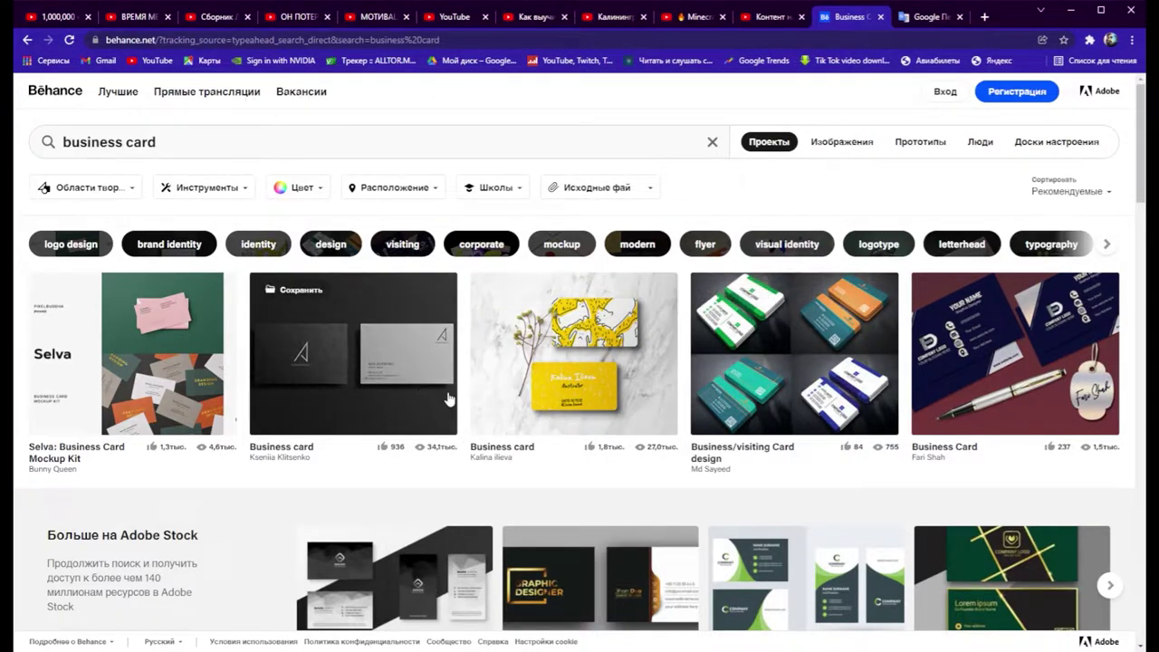
Step: Preview the grey-and-white Business card project, then close it
{"action": "scroll", "coordinate": [718, 399], "scroll_direction": "down", "scroll_amount": 2}
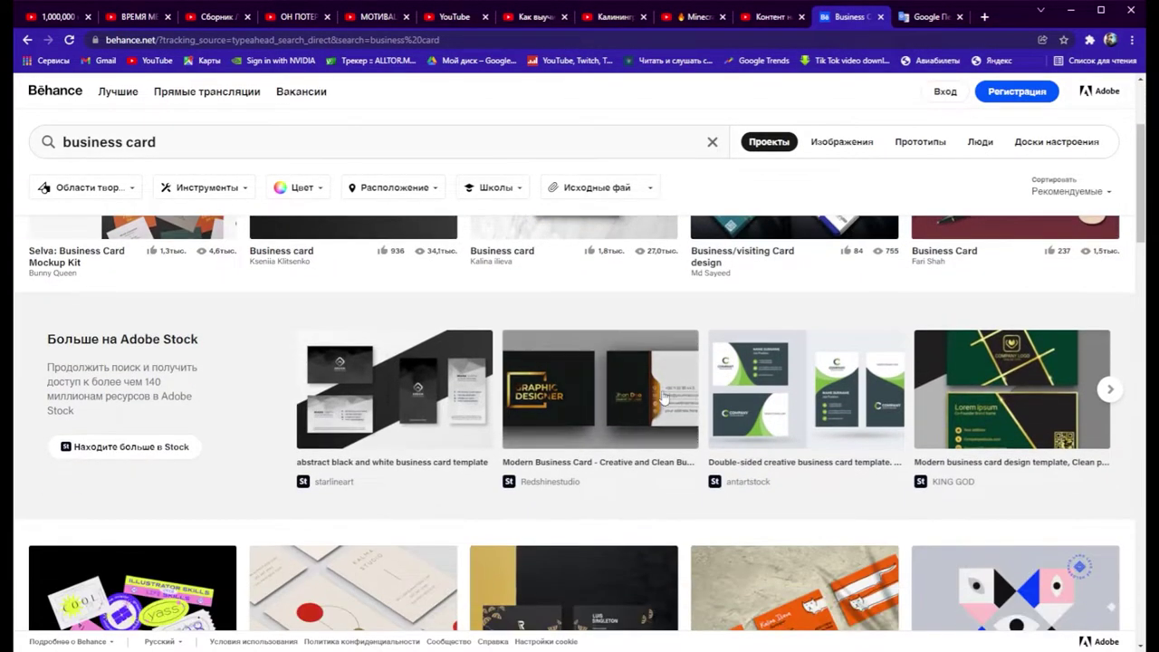
{"action": "scroll", "coordinate": [634, 396], "scroll_direction": "up", "scroll_amount": 1}
{"action": "mouse_move", "coordinate": [353, 292]}
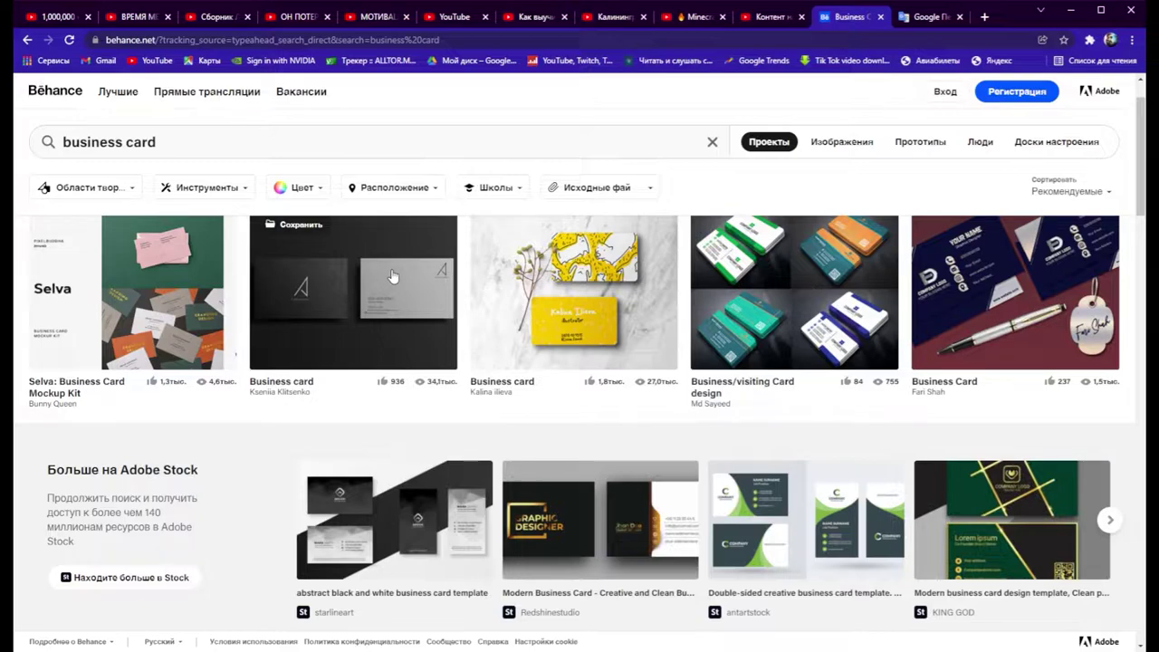
{"action": "left_click", "coordinate": [428, 301]}
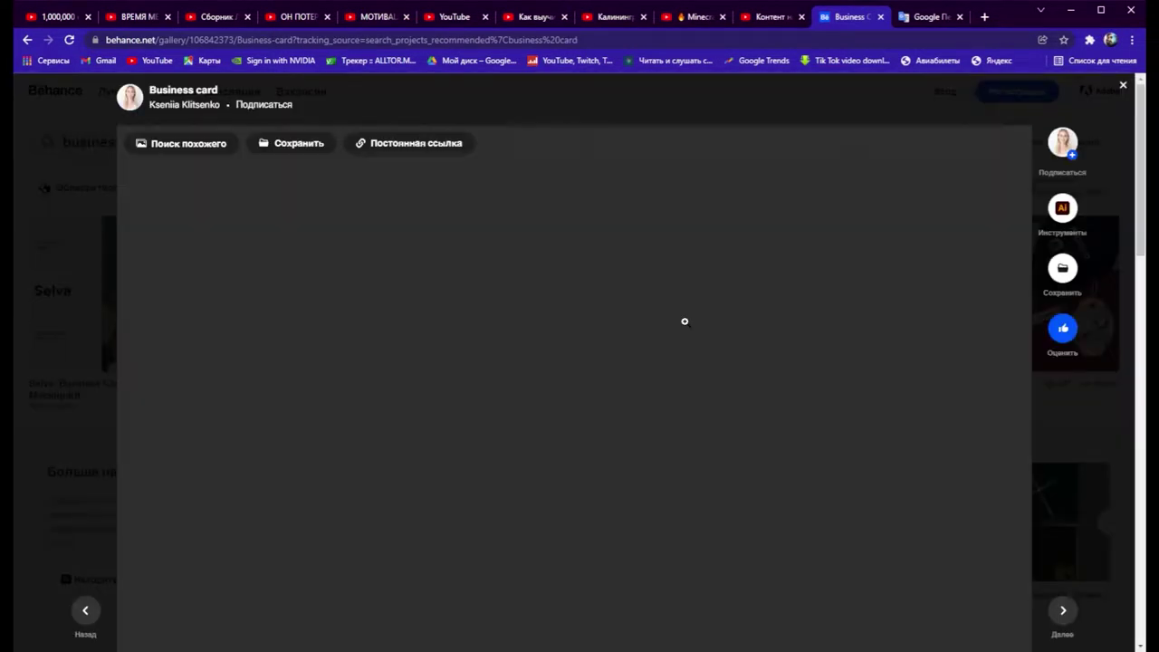
{"action": "scroll", "coordinate": [717, 321], "scroll_direction": "down", "scroll_amount": 2}
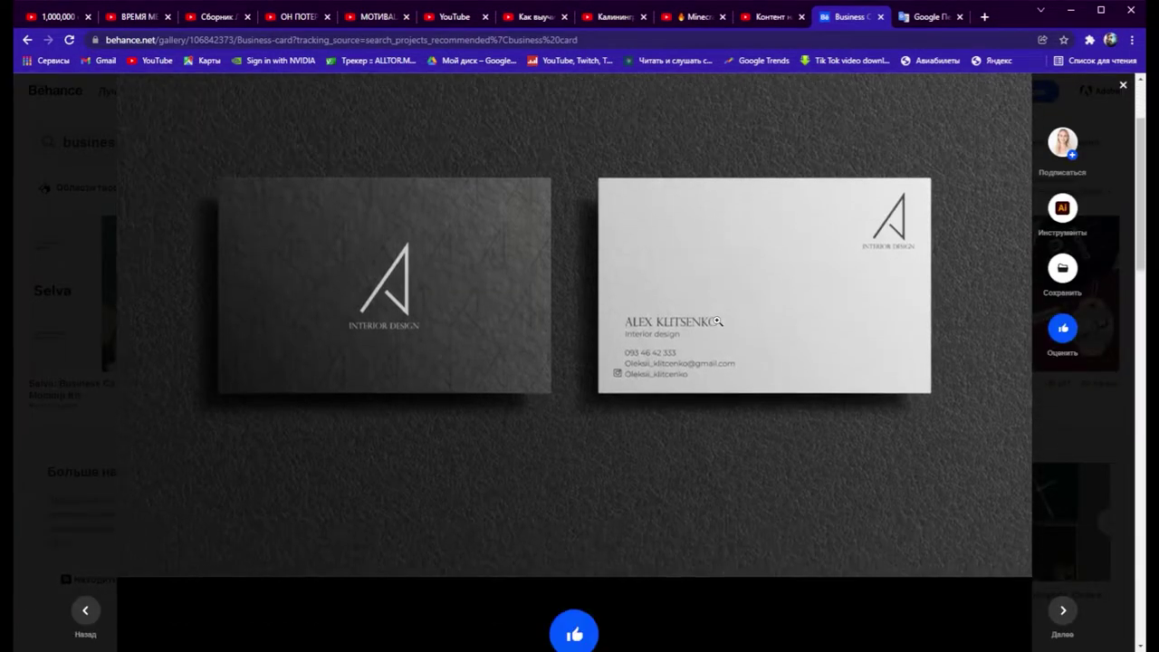
{"action": "scroll", "coordinate": [717, 321], "scroll_direction": "up", "scroll_amount": 1}
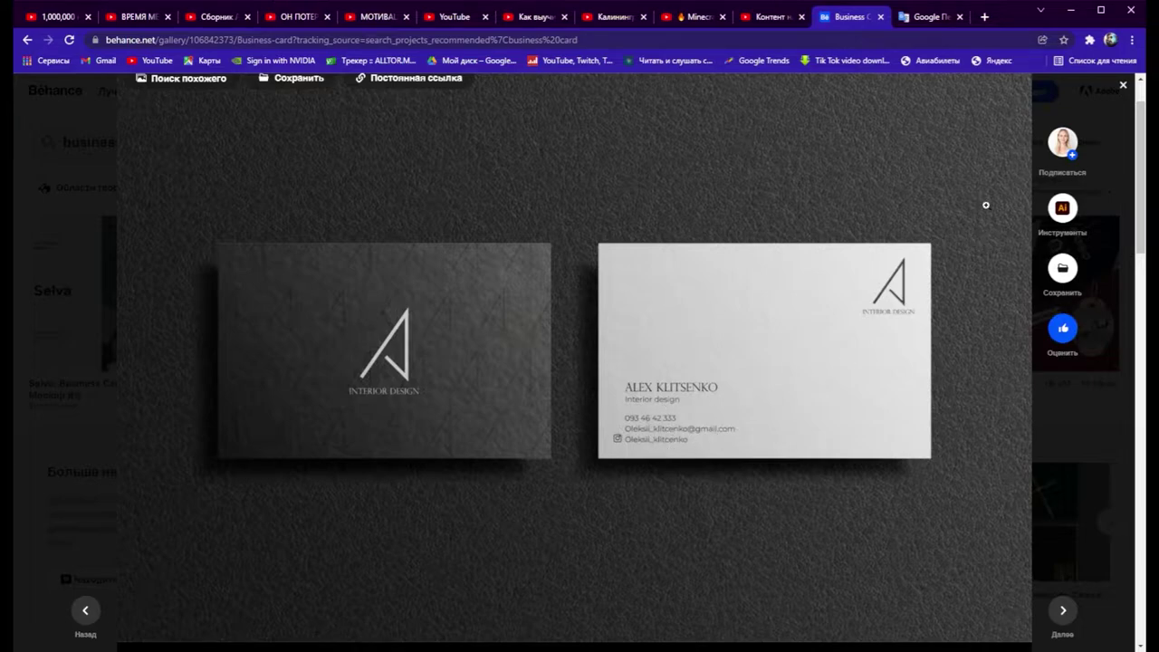
{"action": "left_click", "coordinate": [1123, 84]}
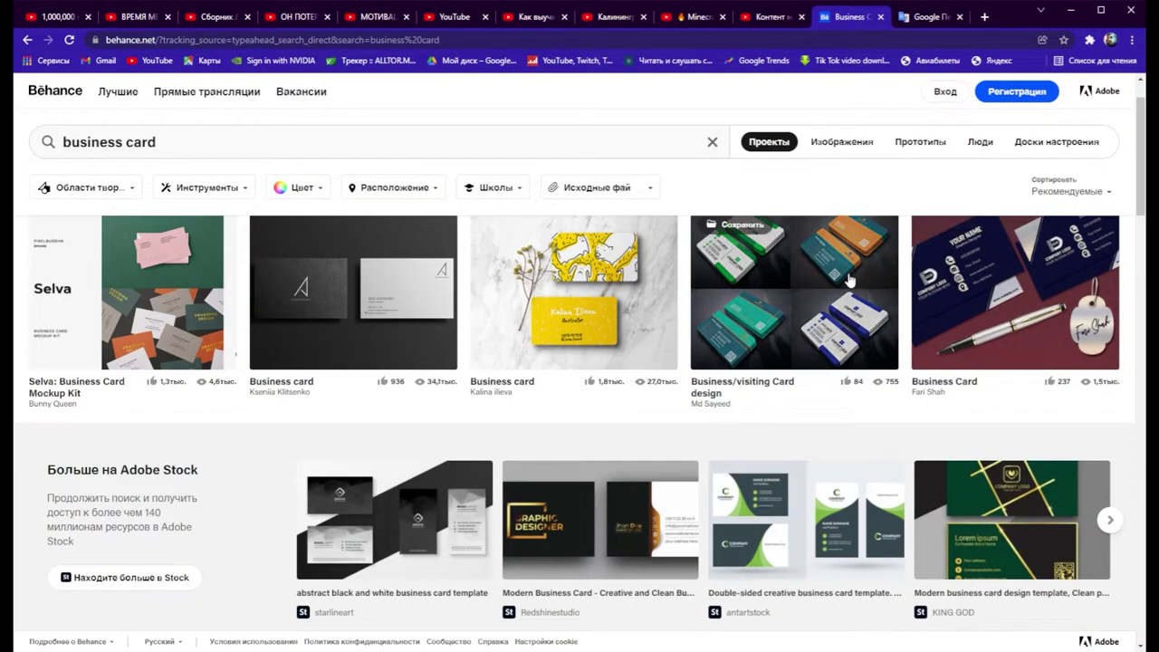
{"action": "left_click", "coordinate": [639, 492]}
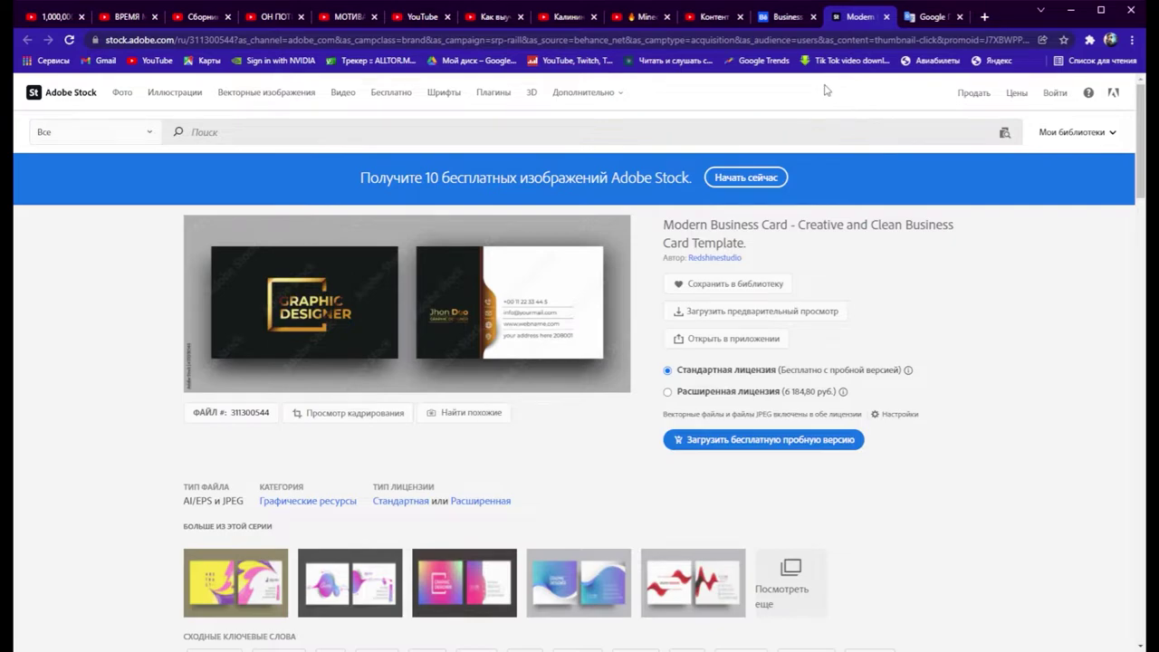
{"action": "left_click", "coordinate": [885, 17]}
{"action": "scroll", "coordinate": [686, 299], "scroll_direction": "down", "scroll_amount": 5}
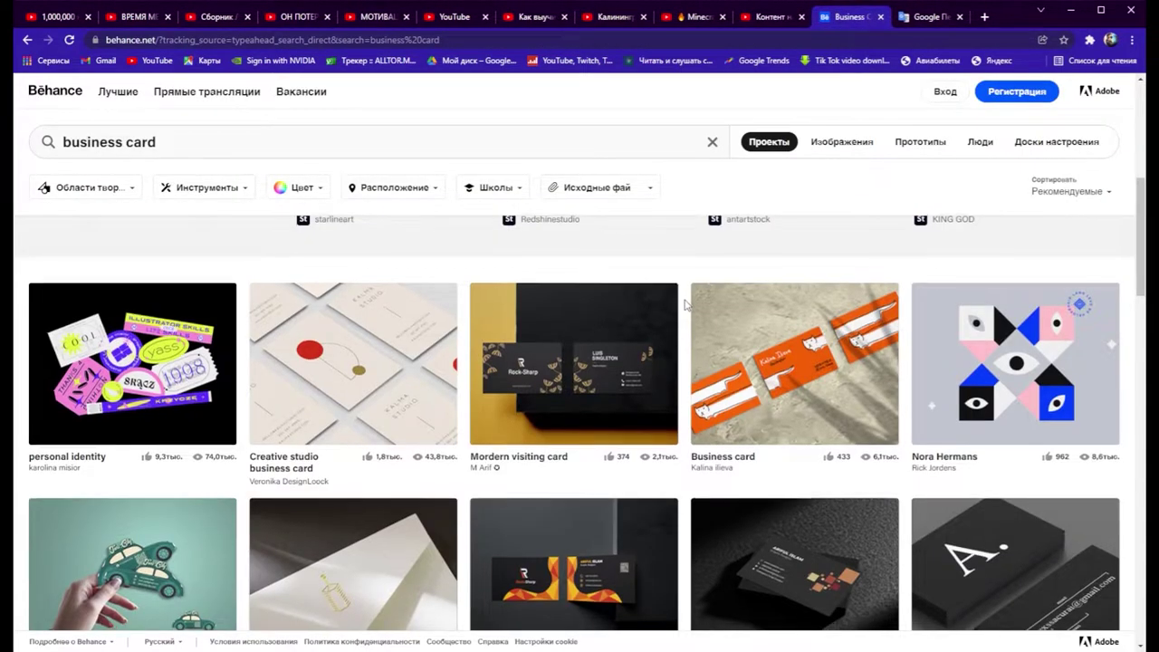
{"action": "scroll", "coordinate": [686, 304], "scroll_direction": "down", "scroll_amount": 3}
{"action": "scroll", "coordinate": [685, 304], "scroll_direction": "up", "scroll_amount": 4}
{"action": "scroll", "coordinate": [649, 332], "scroll_direction": "down", "scroll_amount": 2}
{"action": "scroll", "coordinate": [649, 331], "scroll_direction": "down", "scroll_amount": 1}
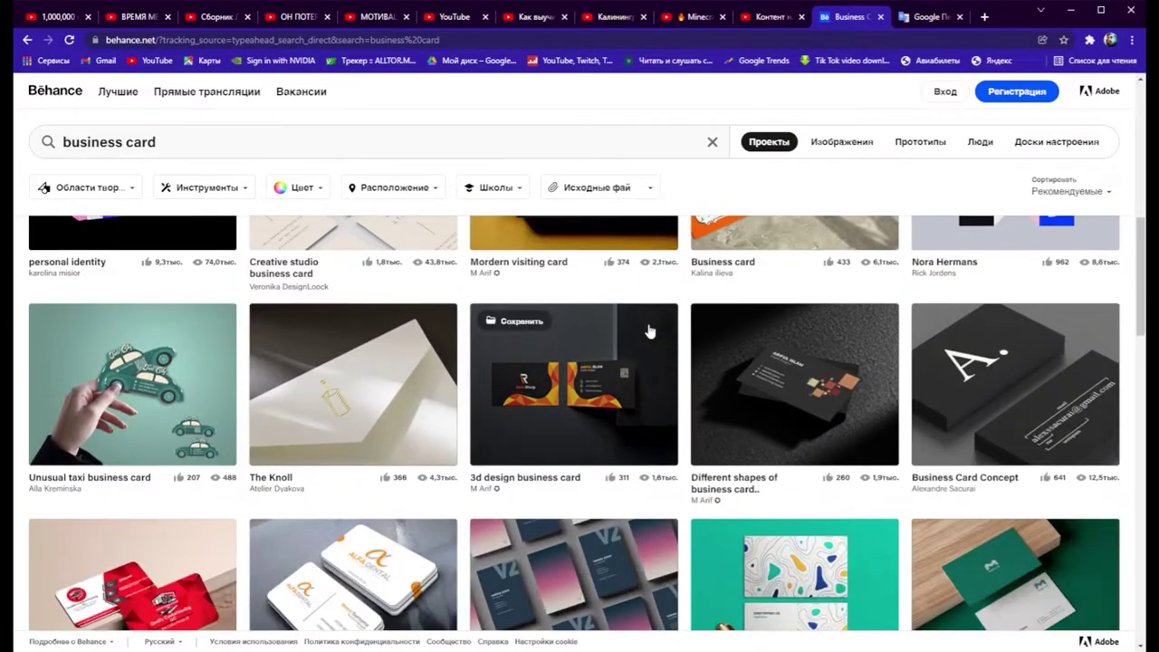
{"action": "scroll", "coordinate": [649, 331], "scroll_direction": "down", "scroll_amount": 2}
{"action": "scroll", "coordinate": [650, 331], "scroll_direction": "down", "scroll_amount": 1}
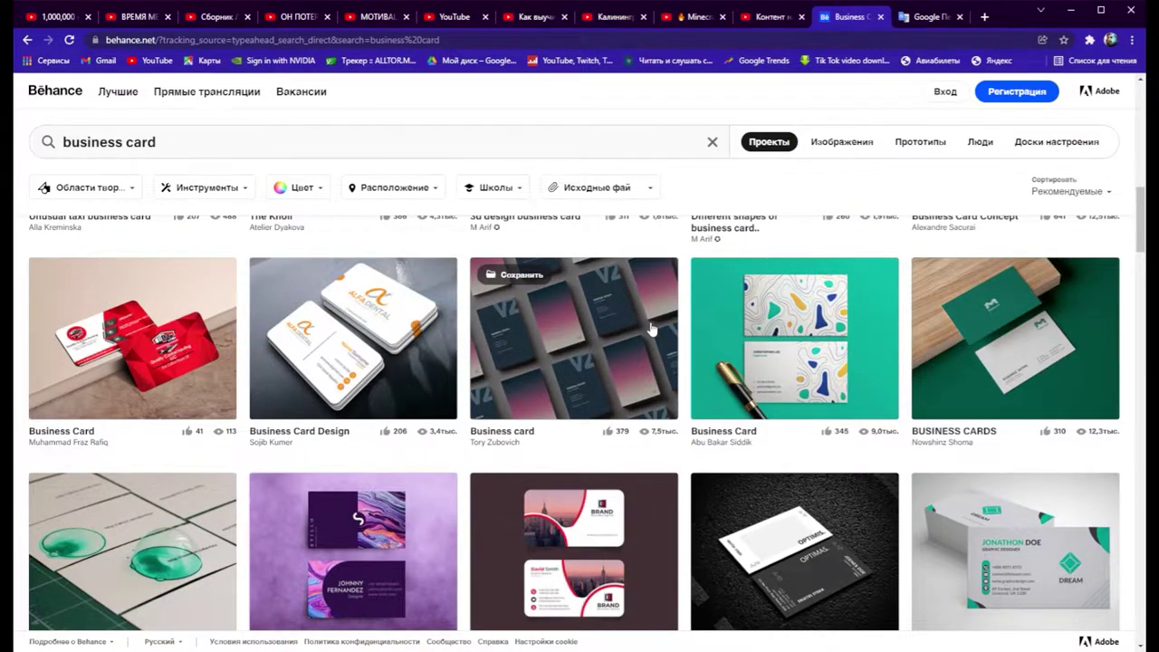
{"action": "scroll", "coordinate": [650, 331], "scroll_direction": "down", "scroll_amount": 5}
{"action": "scroll", "coordinate": [650, 330], "scroll_direction": "up", "scroll_amount": 3}
{"action": "scroll", "coordinate": [650, 330], "scroll_direction": "down", "scroll_amount": 3}
{"action": "scroll", "coordinate": [818, 272], "scroll_direction": "up", "scroll_amount": 3}
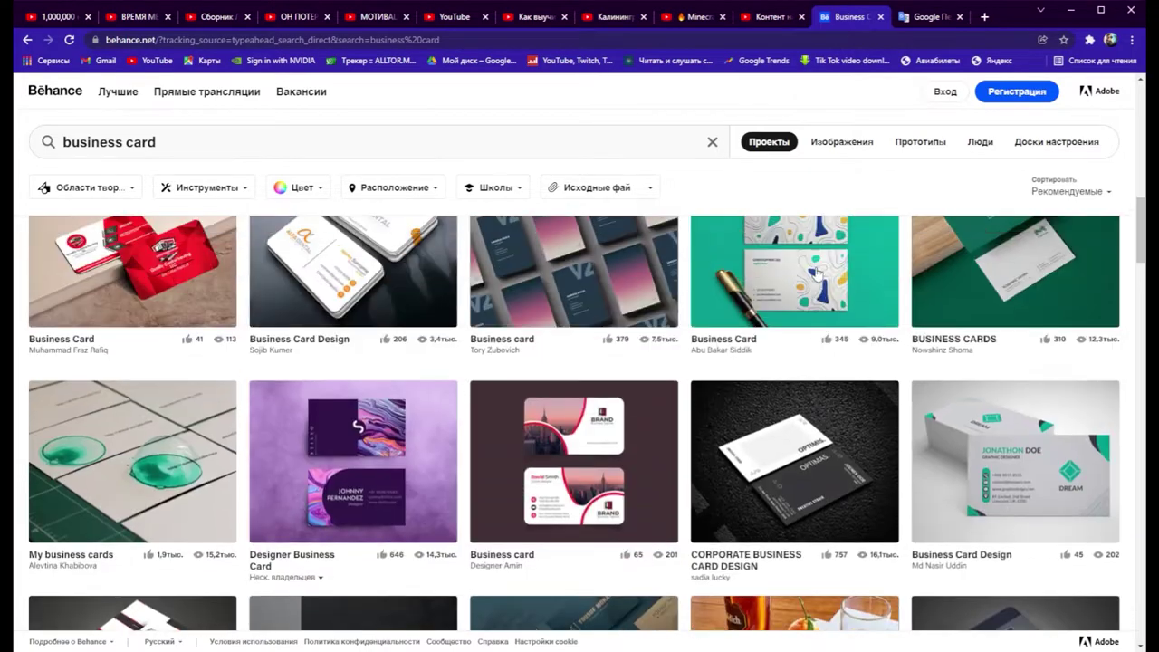
{"action": "scroll", "coordinate": [897, 284], "scroll_direction": "down", "scroll_amount": 3}
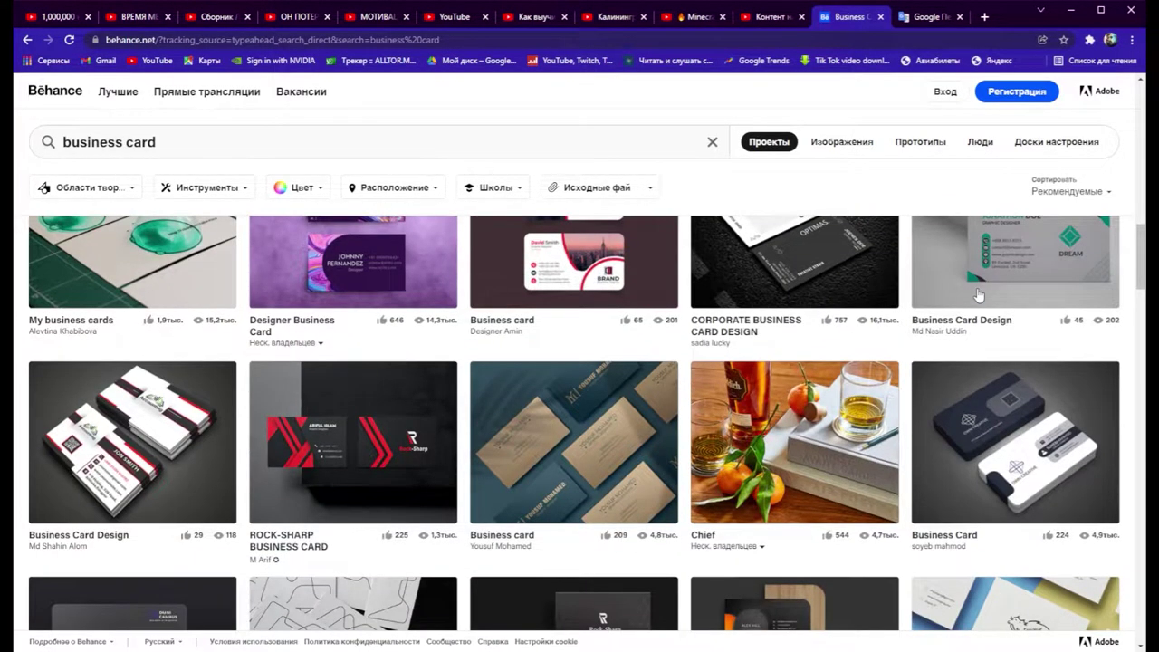
{"action": "scroll", "coordinate": [978, 296], "scroll_direction": "down", "scroll_amount": 3}
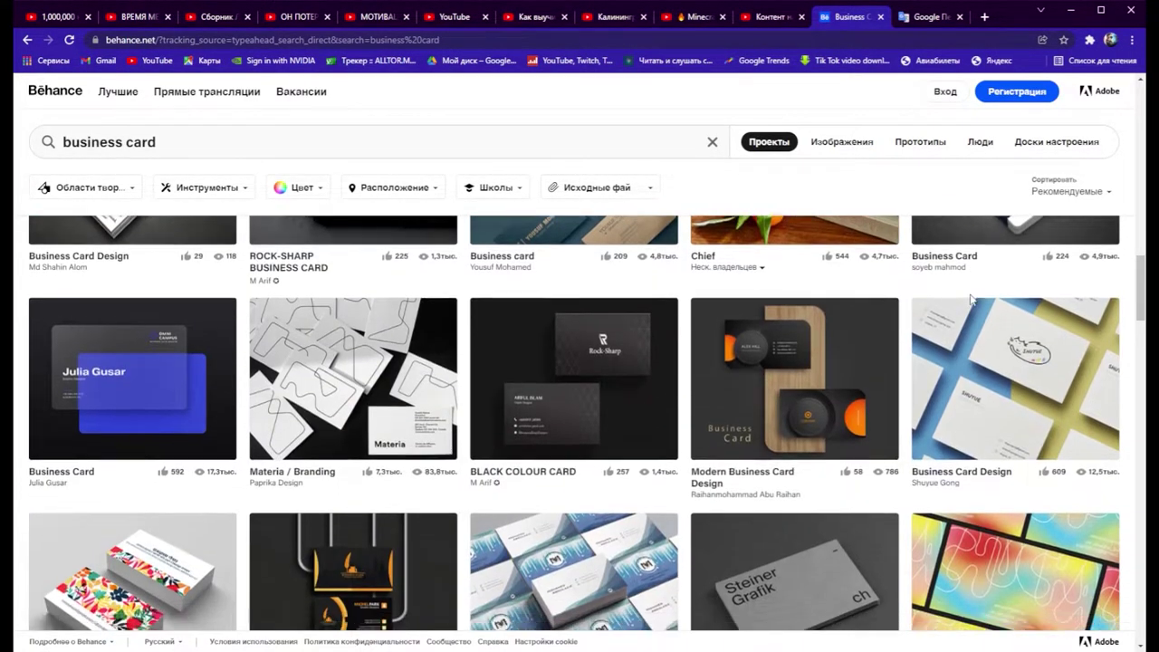
{"action": "scroll", "coordinate": [970, 302], "scroll_direction": "down", "scroll_amount": 1}
{"action": "scroll", "coordinate": [971, 302], "scroll_direction": "up", "scroll_amount": 1}
{"action": "scroll", "coordinate": [964, 304], "scroll_direction": "down", "scroll_amount": 3}
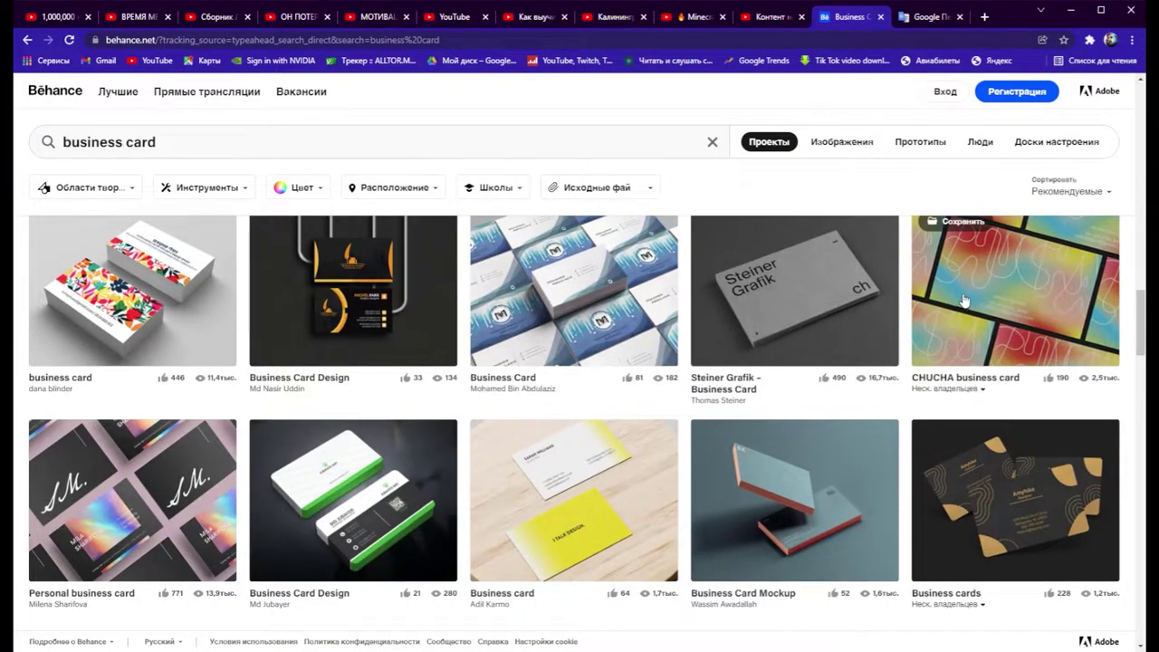
{"action": "scroll", "coordinate": [951, 308], "scroll_direction": "up", "scroll_amount": 2}
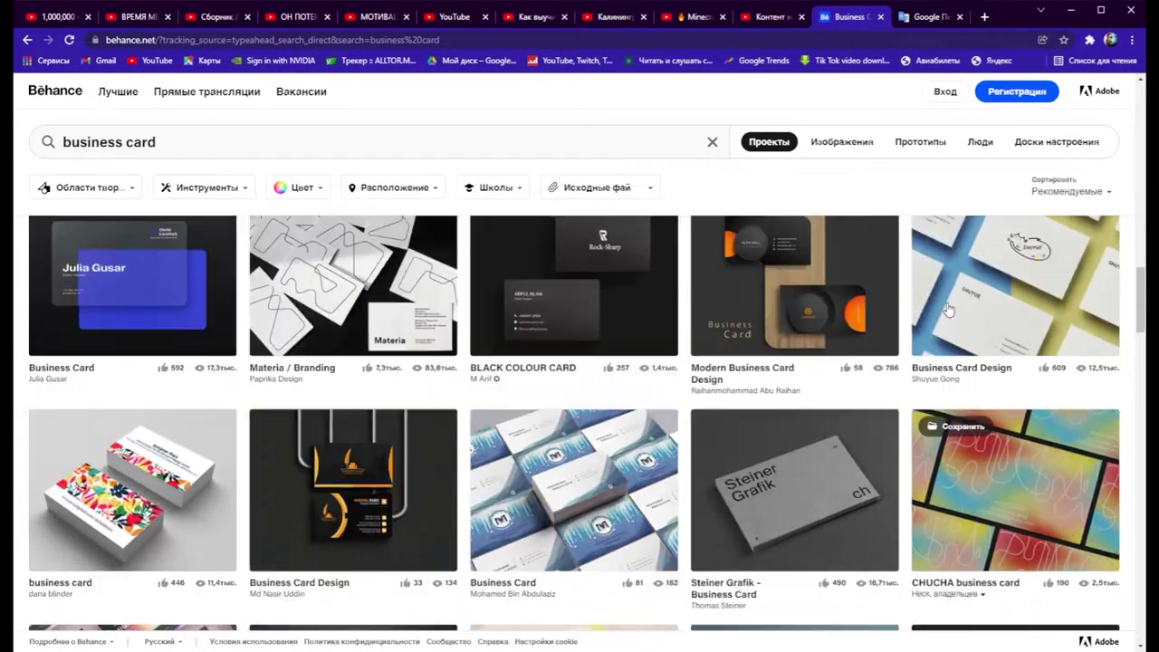
{"action": "scroll", "coordinate": [950, 308], "scroll_direction": "up", "scroll_amount": 3}
{"action": "scroll", "coordinate": [949, 309], "scroll_direction": "up", "scroll_amount": 3}
{"action": "scroll", "coordinate": [948, 310], "scroll_direction": "up", "scroll_amount": 3}
{"action": "scroll", "coordinate": [948, 310], "scroll_direction": "up", "scroll_amount": 3}
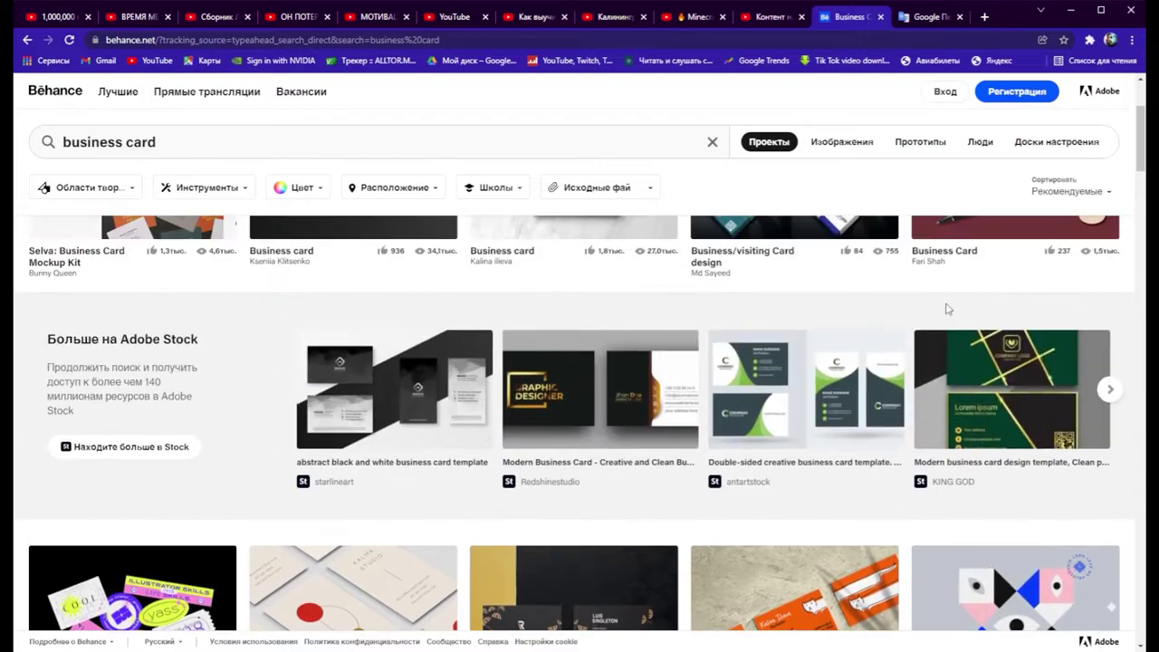
{"action": "scroll", "coordinate": [946, 308], "scroll_direction": "down", "scroll_amount": 2}
{"action": "scroll", "coordinate": [946, 310], "scroll_direction": "up", "scroll_amount": 4}
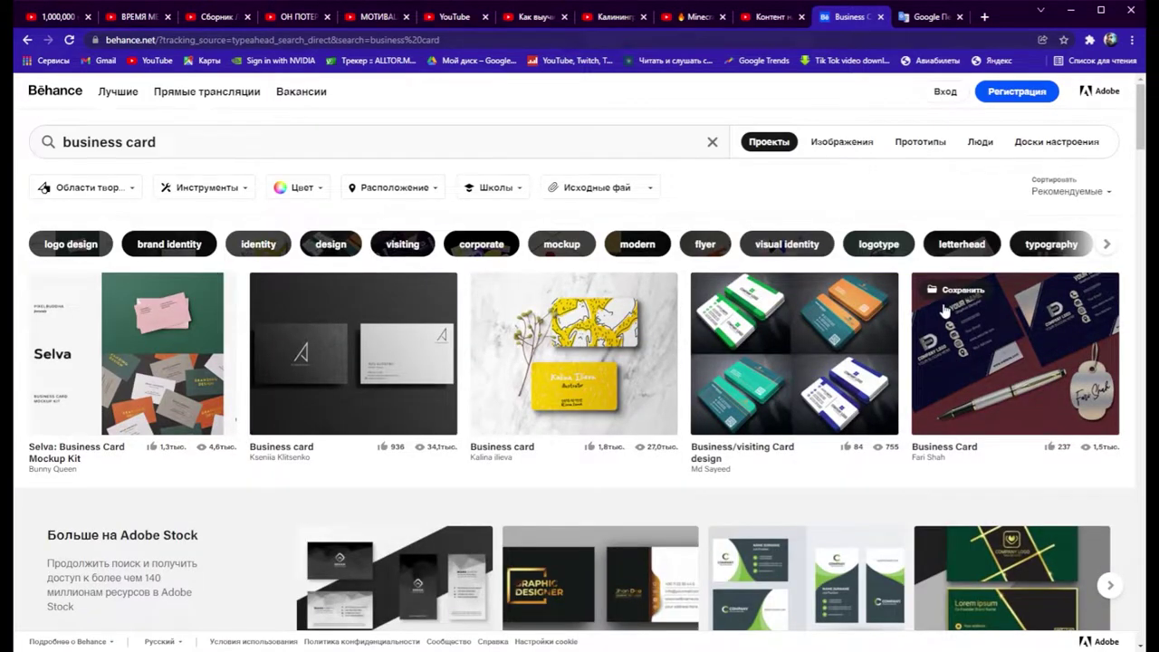
{"action": "scroll", "coordinate": [944, 311], "scroll_direction": "down", "scroll_amount": 3}
{"action": "scroll", "coordinate": [960, 310], "scroll_direction": "up", "scroll_amount": 3}
{"action": "left_click", "coordinate": [991, 310]}
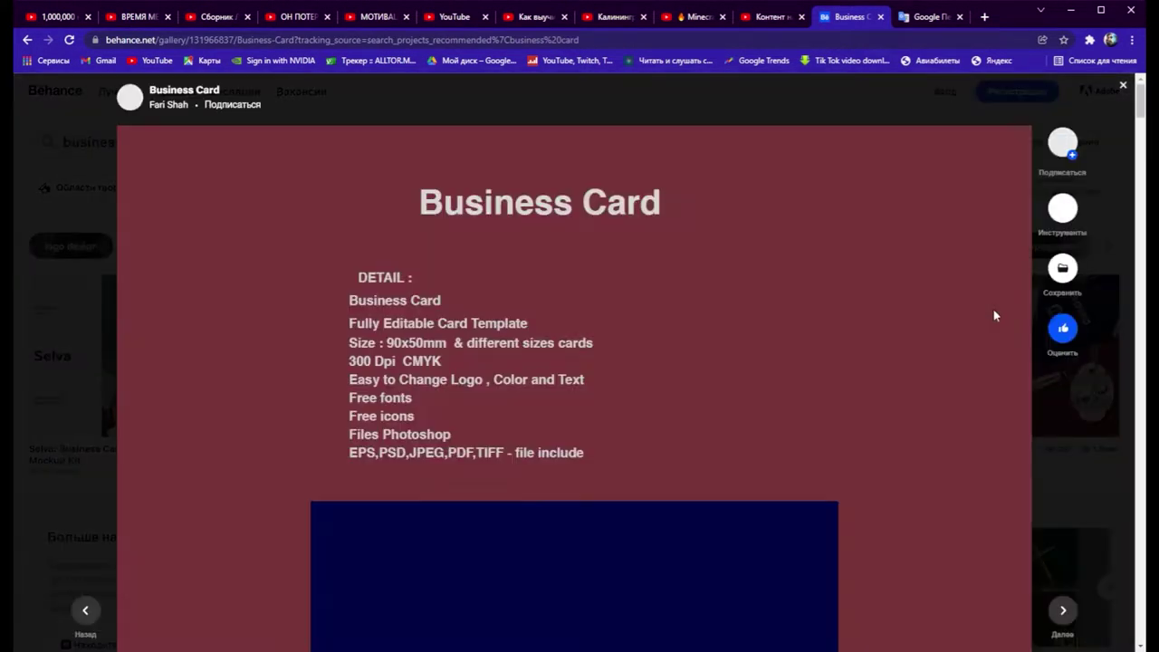
{"action": "scroll", "coordinate": [973, 315], "scroll_direction": "down", "scroll_amount": 3}
{"action": "scroll", "coordinate": [950, 315], "scroll_direction": "down", "scroll_amount": 2}
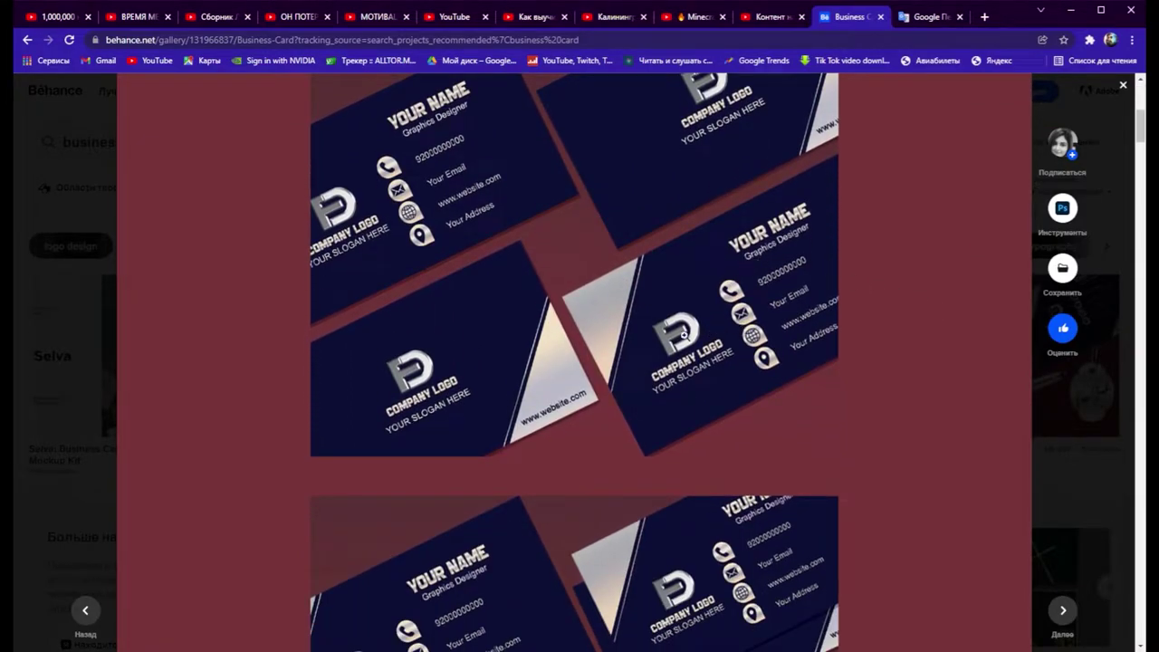
{"action": "scroll", "coordinate": [869, 346], "scroll_direction": "down", "scroll_amount": 3}
{"action": "scroll", "coordinate": [755, 319], "scroll_direction": "down", "scroll_amount": 3}
{"action": "scroll", "coordinate": [941, 370], "scroll_direction": "down", "scroll_amount": 3}
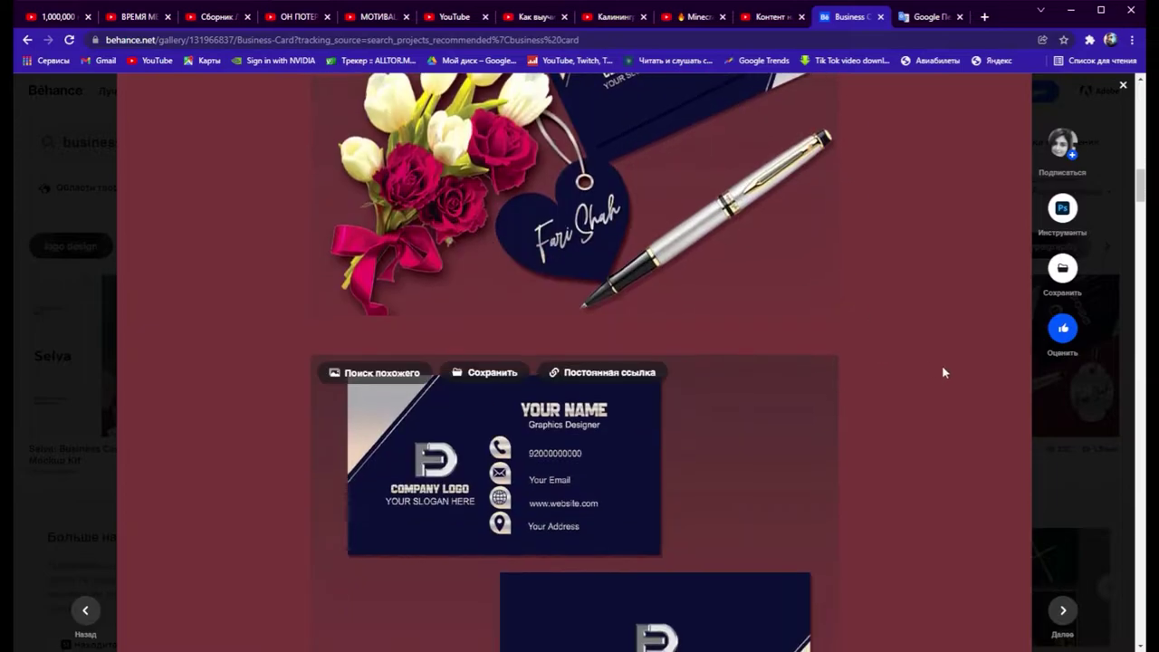
{"action": "scroll", "coordinate": [941, 370], "scroll_direction": "down", "scroll_amount": 3}
{"action": "left_click", "coordinate": [1092, 439]}
{"action": "scroll", "coordinate": [1091, 440], "scroll_direction": "down", "scroll_amount": 5}
{"action": "scroll", "coordinate": [996, 398], "scroll_direction": "down", "scroll_amount": 5}
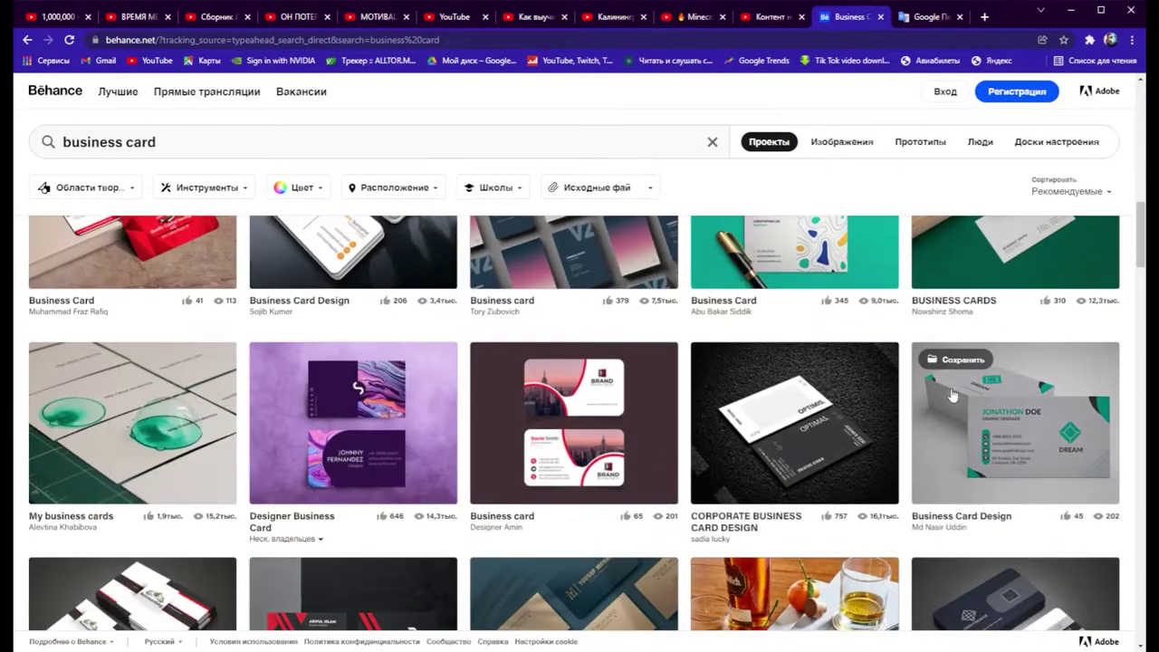
{"action": "scroll", "coordinate": [933, 362], "scroll_direction": "down", "scroll_amount": 5}
{"action": "scroll", "coordinate": [921, 364], "scroll_direction": "down", "scroll_amount": 5}
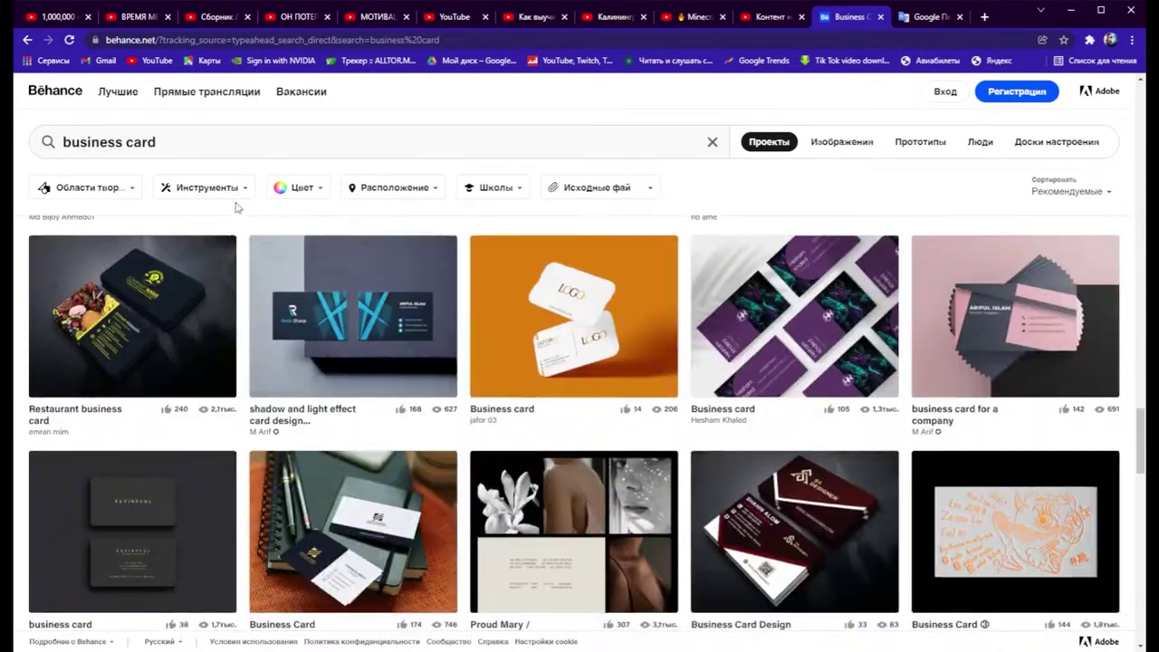
Step: Open the best projects page, choose the Photoshop category and scroll its gallery
{"action": "left_click", "coordinate": [706, 152]}
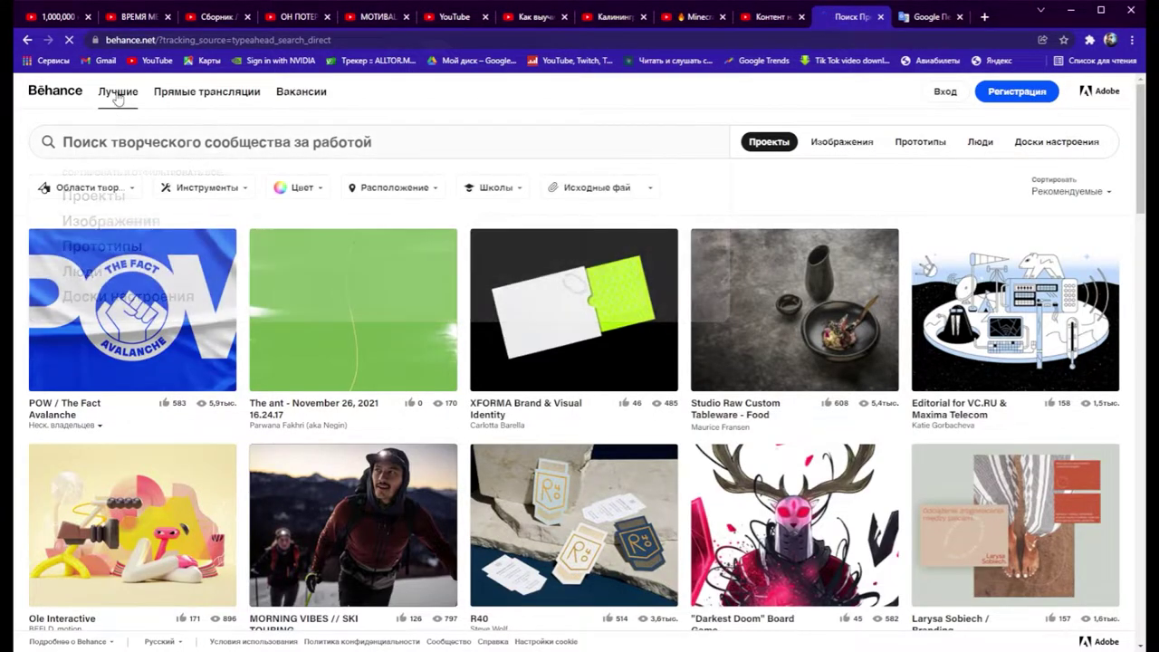
{"action": "left_click", "coordinate": [117, 98]}
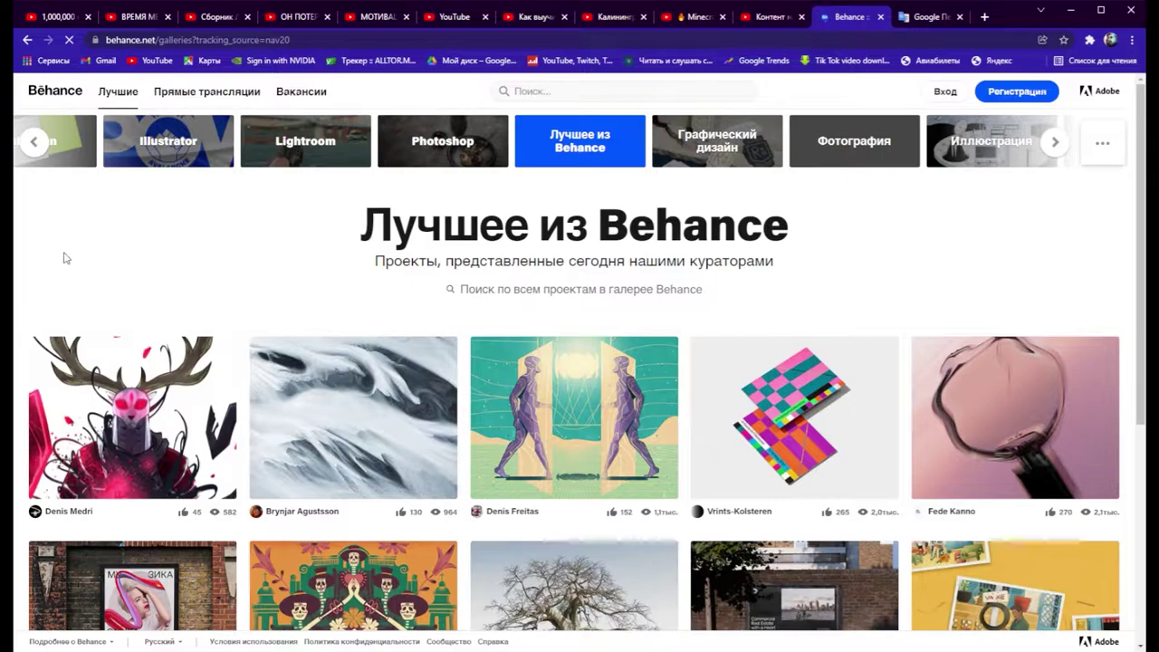
{"action": "left_click", "coordinate": [393, 148]}
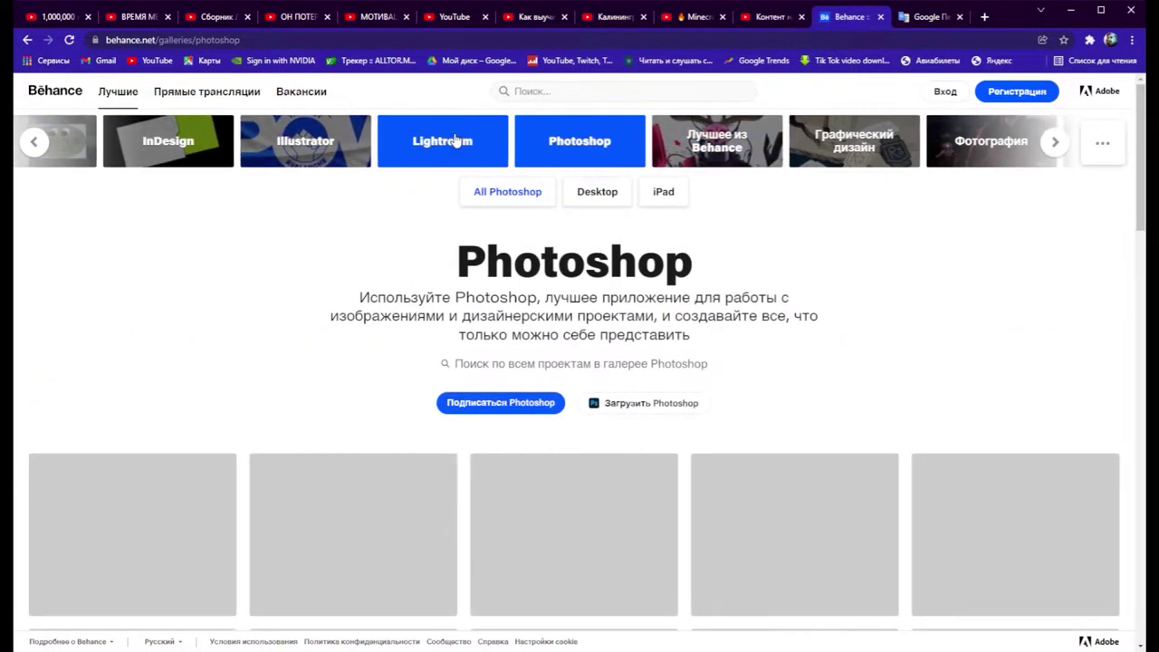
{"action": "scroll", "coordinate": [233, 354], "scroll_direction": "down", "scroll_amount": 3}
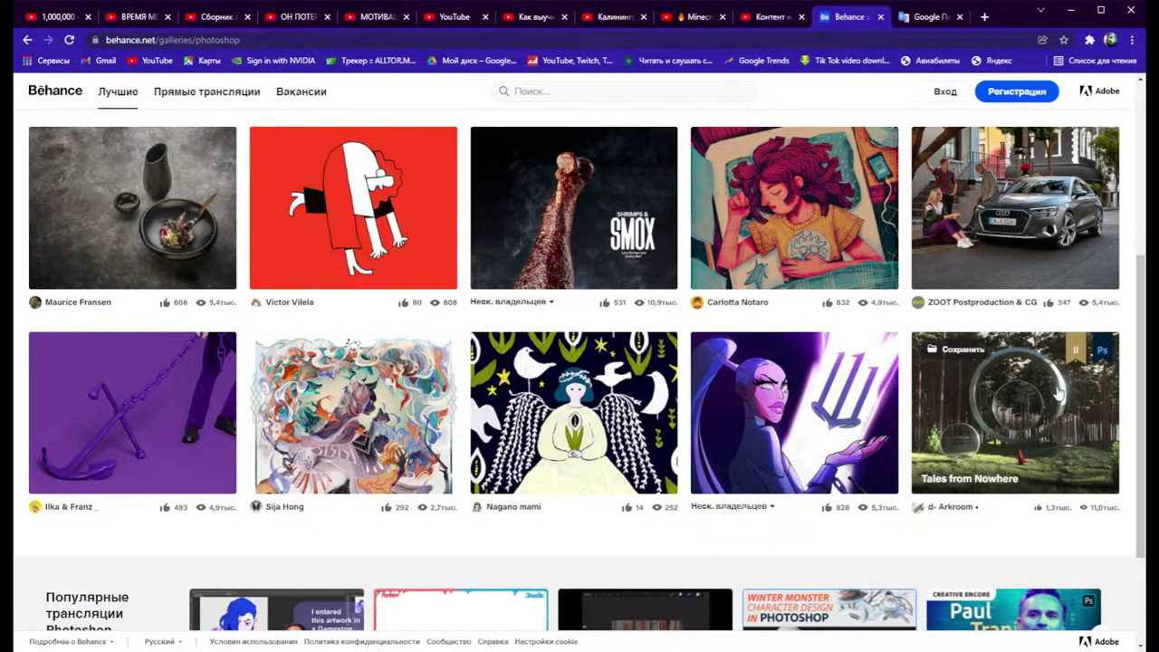
{"action": "scroll", "coordinate": [985, 369], "scroll_direction": "down", "scroll_amount": 2}
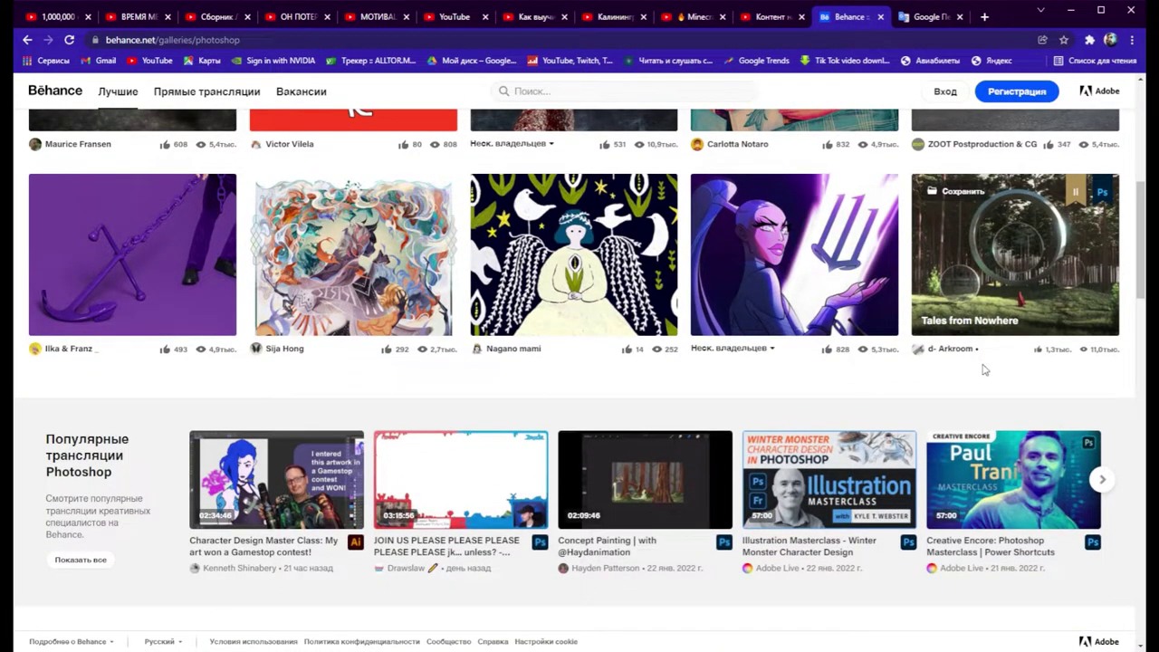
{"action": "scroll", "coordinate": [985, 368], "scroll_direction": "down", "scroll_amount": 5}
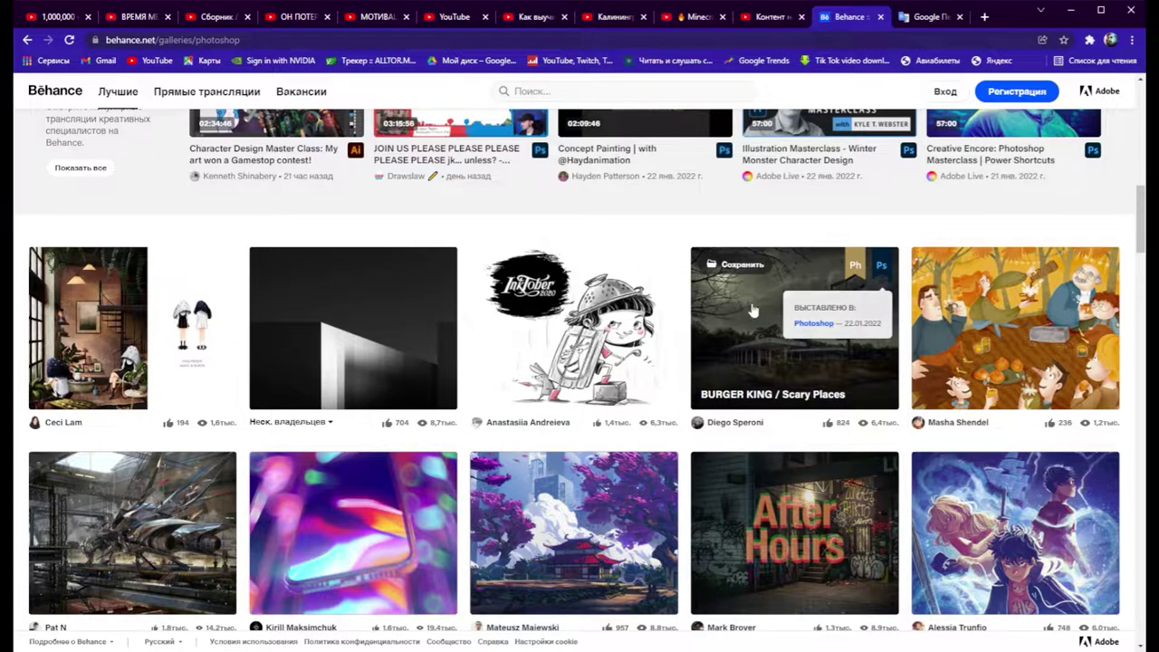
{"action": "left_click", "coordinate": [775, 330]}
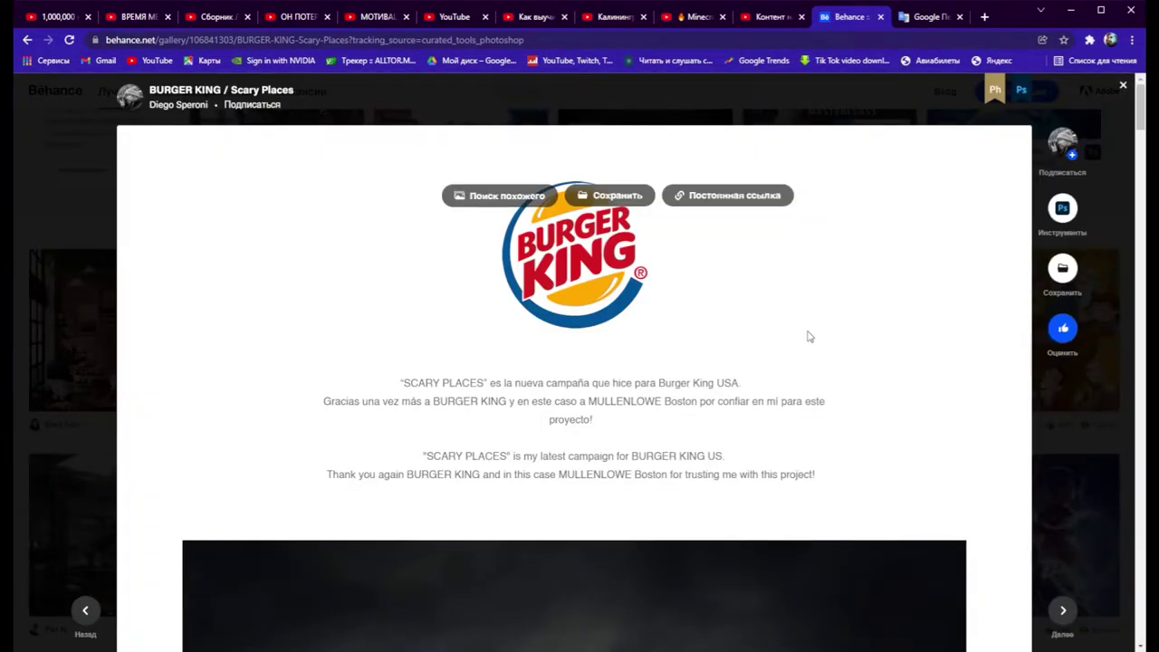
{"action": "scroll", "coordinate": [810, 336], "scroll_direction": "down", "scroll_amount": 4}
{"action": "scroll", "coordinate": [838, 331], "scroll_direction": "down", "scroll_amount": 2}
{"action": "scroll", "coordinate": [839, 333], "scroll_direction": "up", "scroll_amount": 1}
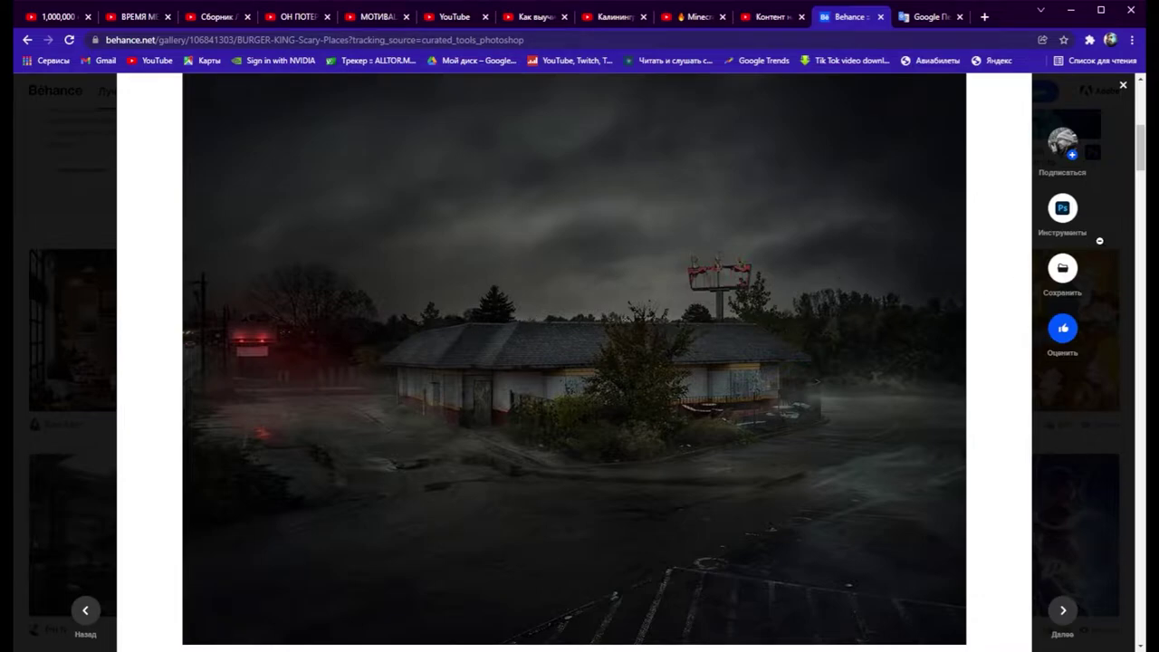
{"action": "scroll", "coordinate": [812, 316], "scroll_direction": "down", "scroll_amount": 5}
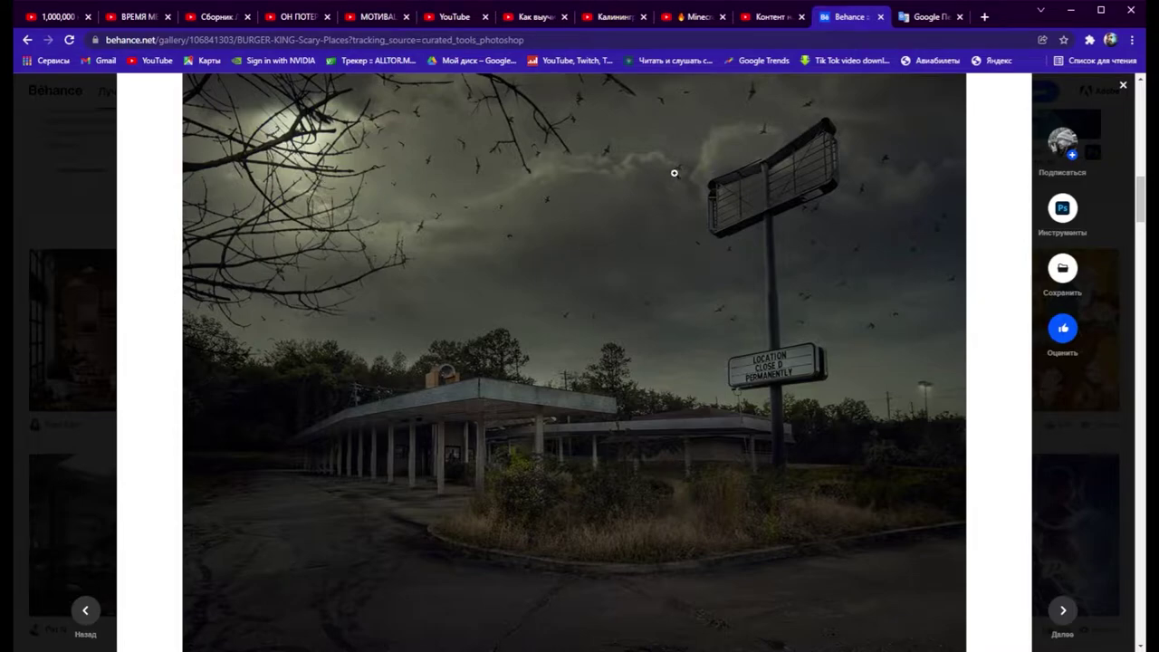
{"action": "scroll", "coordinate": [732, 331], "scroll_direction": "down", "scroll_amount": 5}
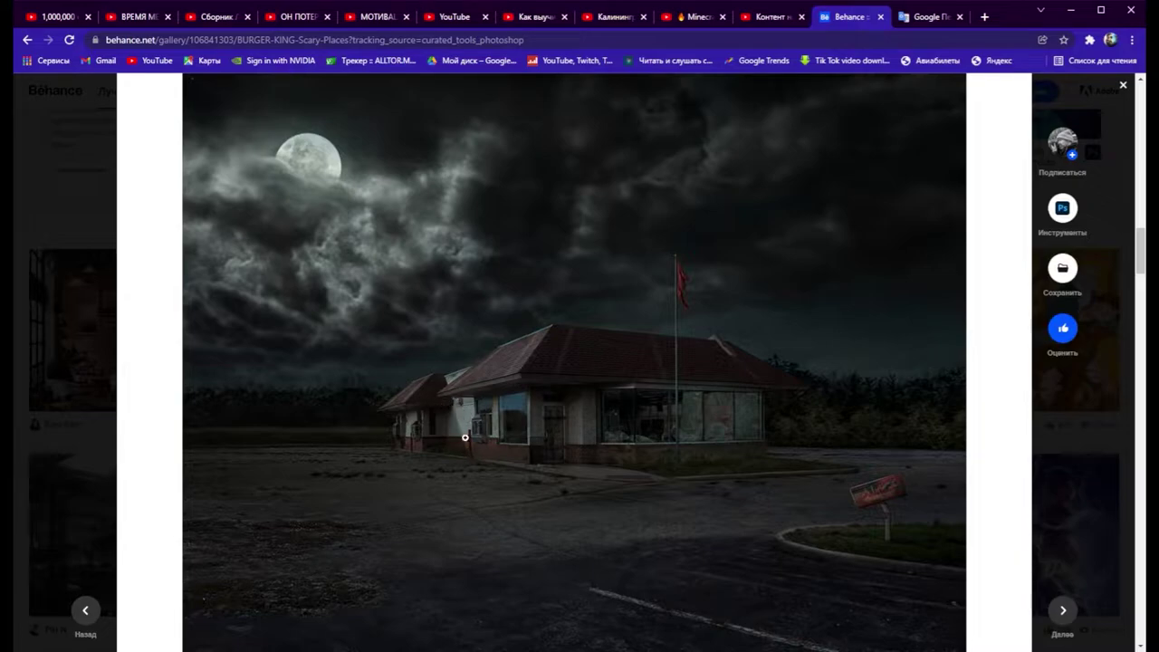
{"action": "scroll", "coordinate": [507, 421], "scroll_direction": "down", "scroll_amount": 5}
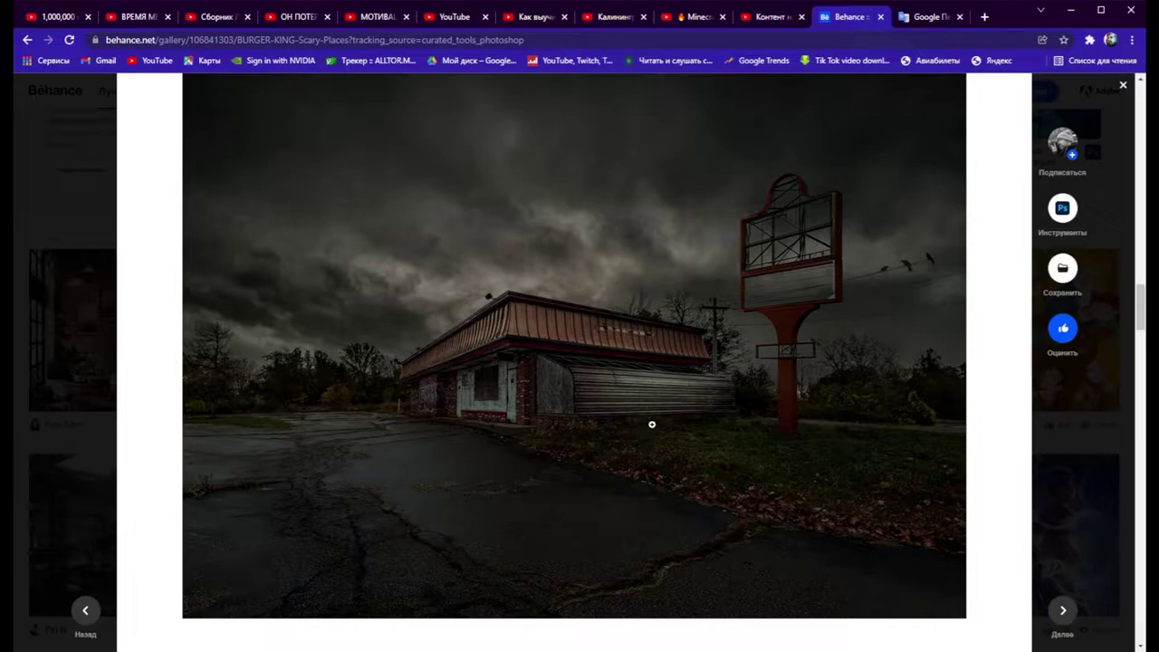
{"action": "scroll", "coordinate": [639, 417], "scroll_direction": "down", "scroll_amount": 4}
{"action": "scroll", "coordinate": [634, 415], "scroll_direction": "down", "scroll_amount": 3}
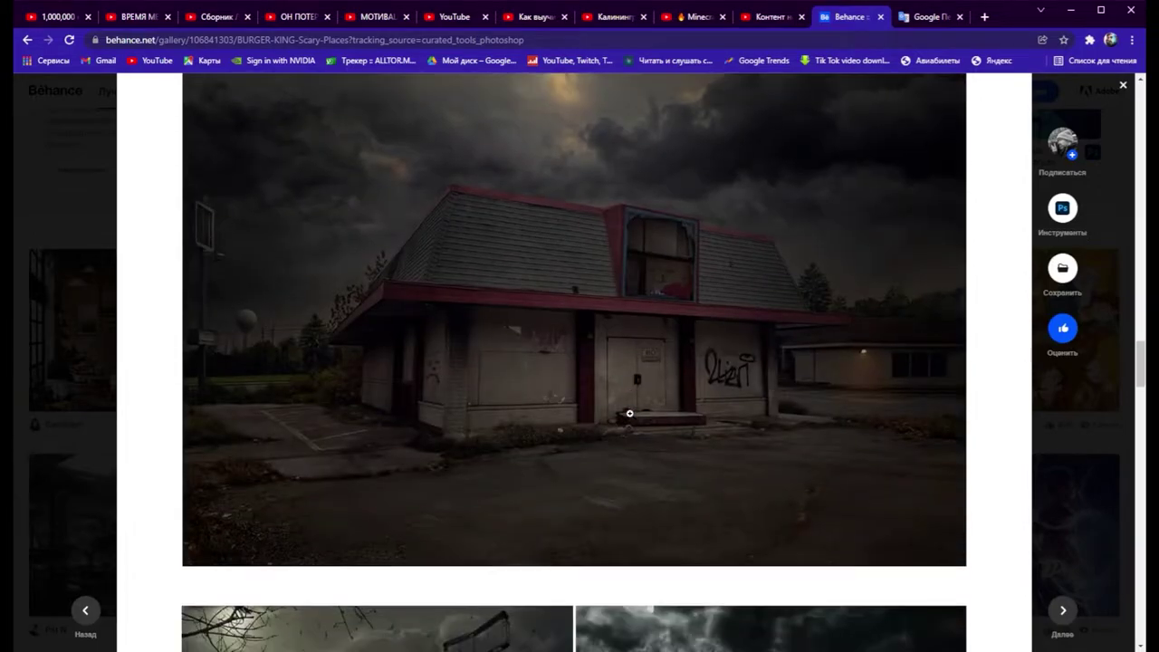
{"action": "scroll", "coordinate": [626, 412], "scroll_direction": "down", "scroll_amount": 5}
{"action": "scroll", "coordinate": [625, 410], "scroll_direction": "down", "scroll_amount": 1}
{"action": "scroll", "coordinate": [634, 412], "scroll_direction": "down", "scroll_amount": 4}
{"action": "scroll", "coordinate": [873, 437], "scroll_direction": "down", "scroll_amount": 5}
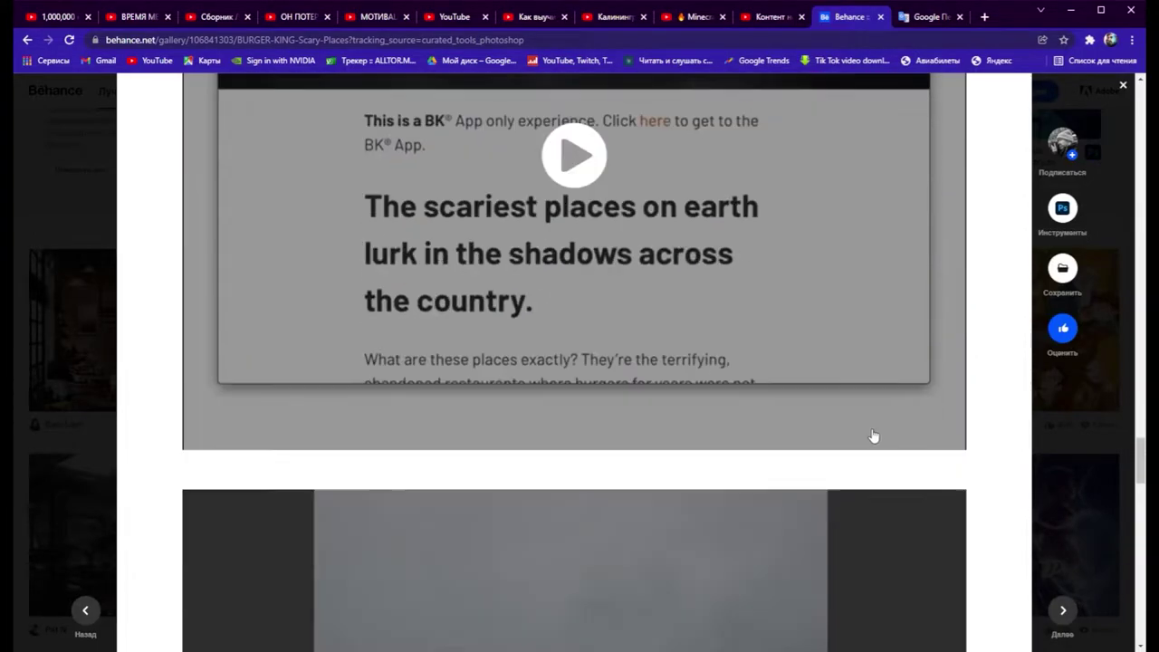
{"action": "scroll", "coordinate": [996, 434], "scroll_direction": "down", "scroll_amount": 5}
{"action": "scroll", "coordinate": [996, 435], "scroll_direction": "down", "scroll_amount": 5}
{"action": "scroll", "coordinate": [1143, 453], "scroll_direction": "down", "scroll_amount": 3}
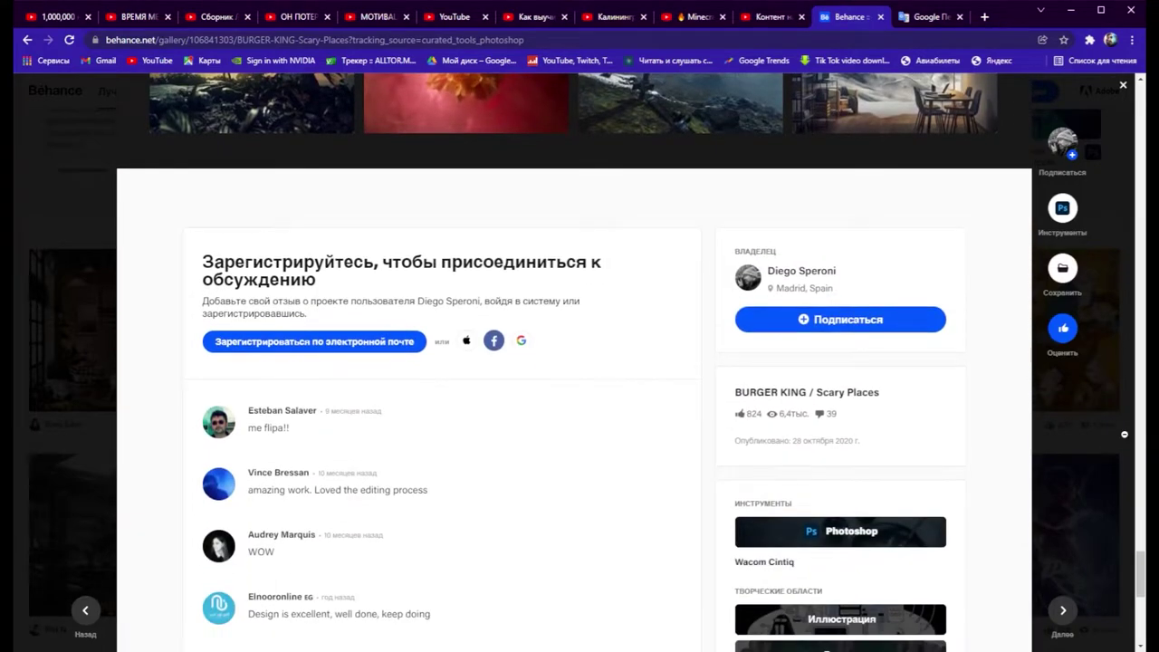
{"action": "scroll", "coordinate": [995, 439], "scroll_direction": "up", "scroll_amount": 2}
{"action": "scroll", "coordinate": [983, 440], "scroll_direction": "up", "scroll_amount": 2}
{"action": "scroll", "coordinate": [727, 401], "scroll_direction": "up", "scroll_amount": 4}
{"action": "scroll", "coordinate": [621, 387], "scroll_direction": "up", "scroll_amount": 5}
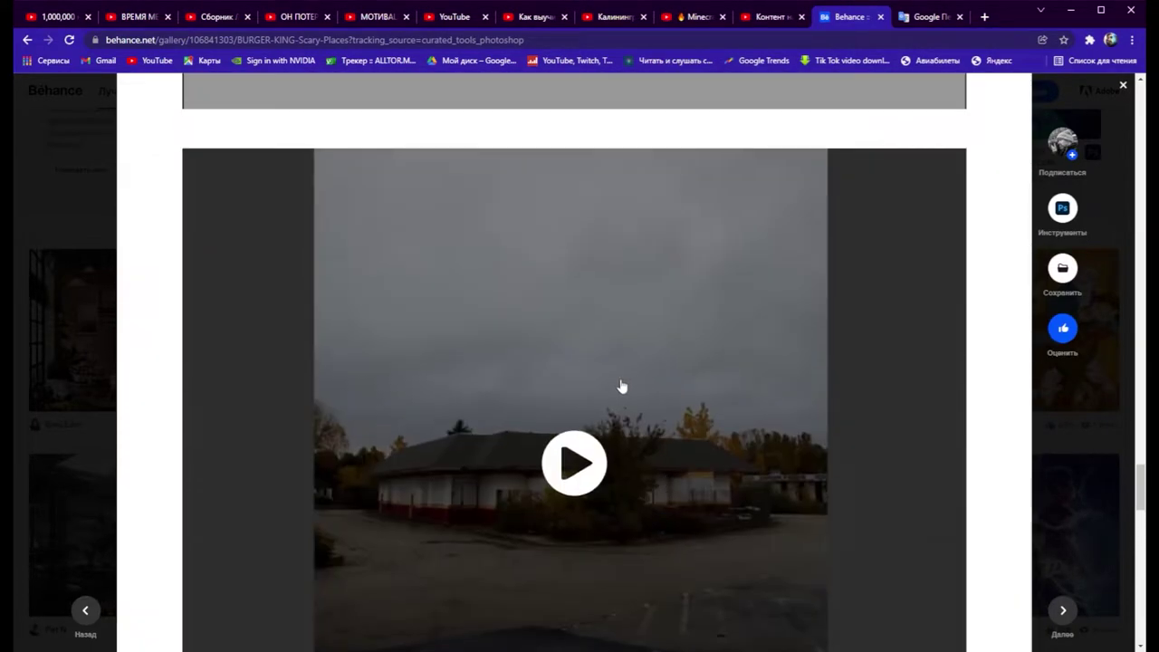
{"action": "left_click", "coordinate": [622, 386]}
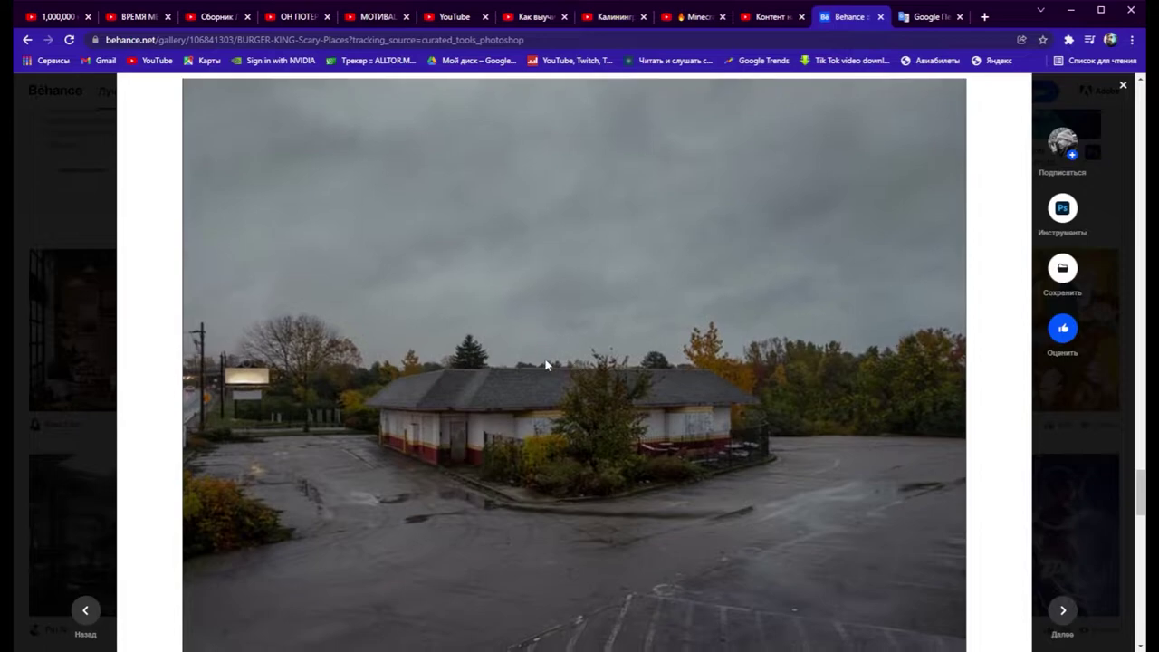
{"action": "scroll", "coordinate": [349, 569], "scroll_direction": "down", "scroll_amount": 1}
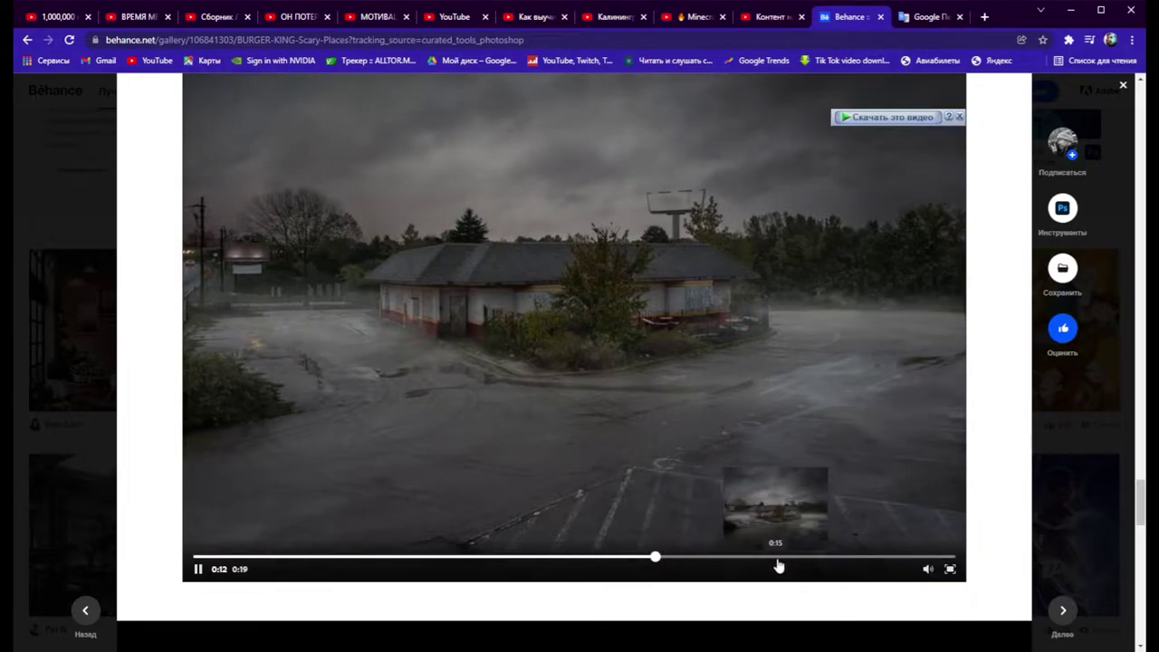
{"action": "left_click", "coordinate": [784, 556]}
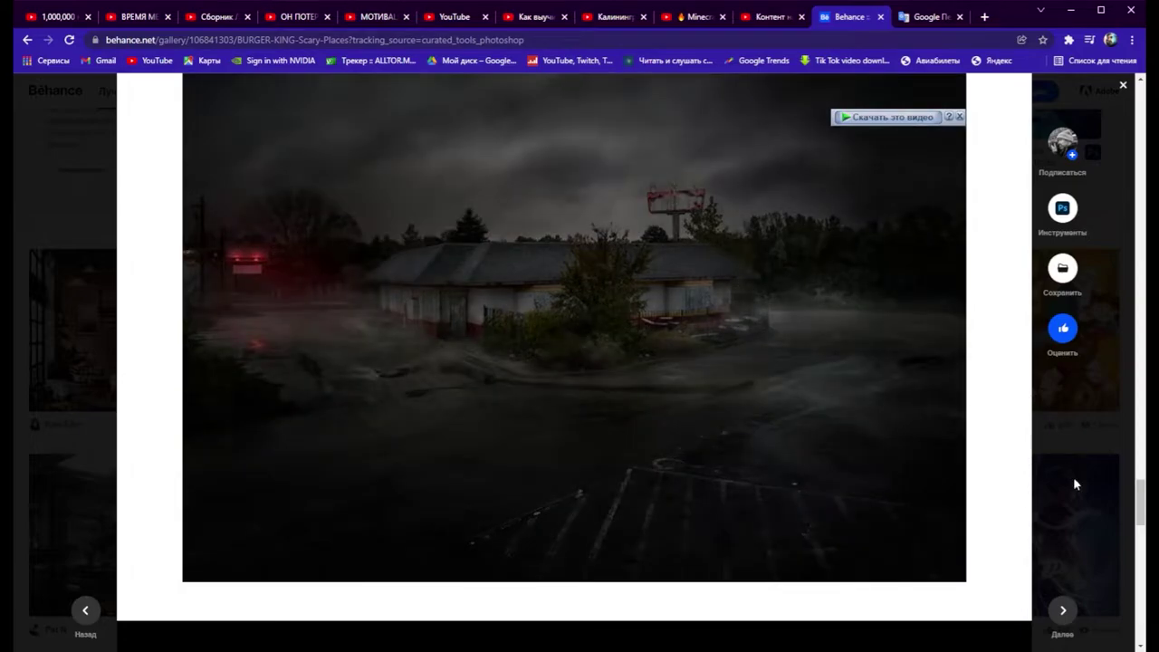
{"action": "left_click", "coordinate": [1075, 484]}
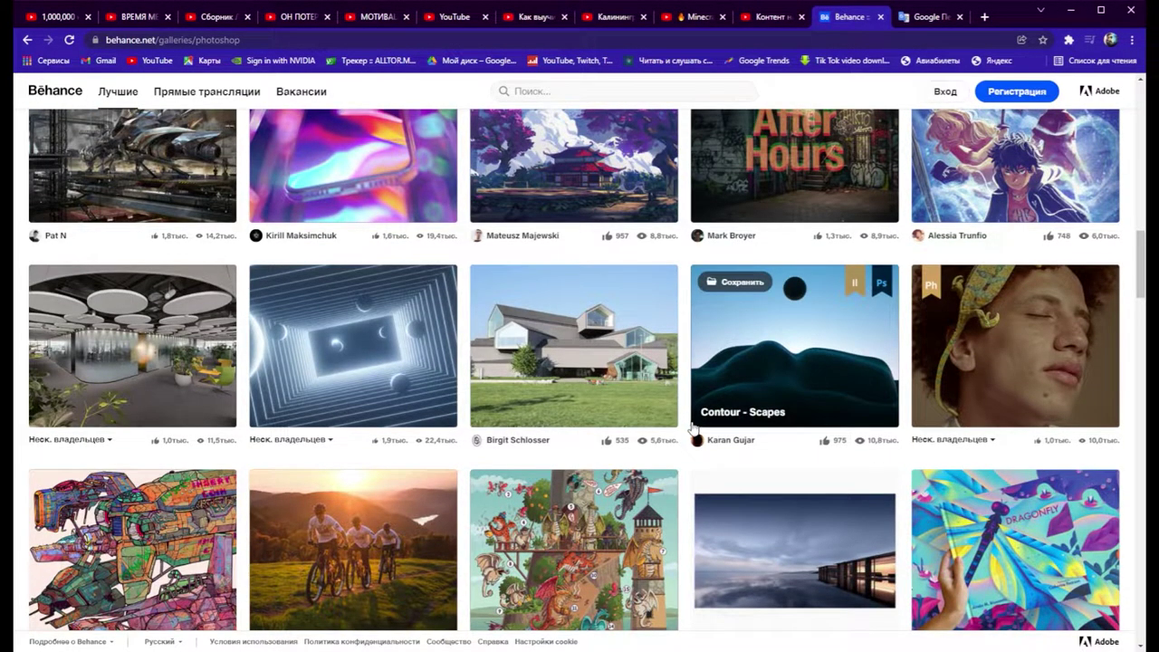
{"action": "scroll", "coordinate": [695, 429], "scroll_direction": "down", "scroll_amount": 4}
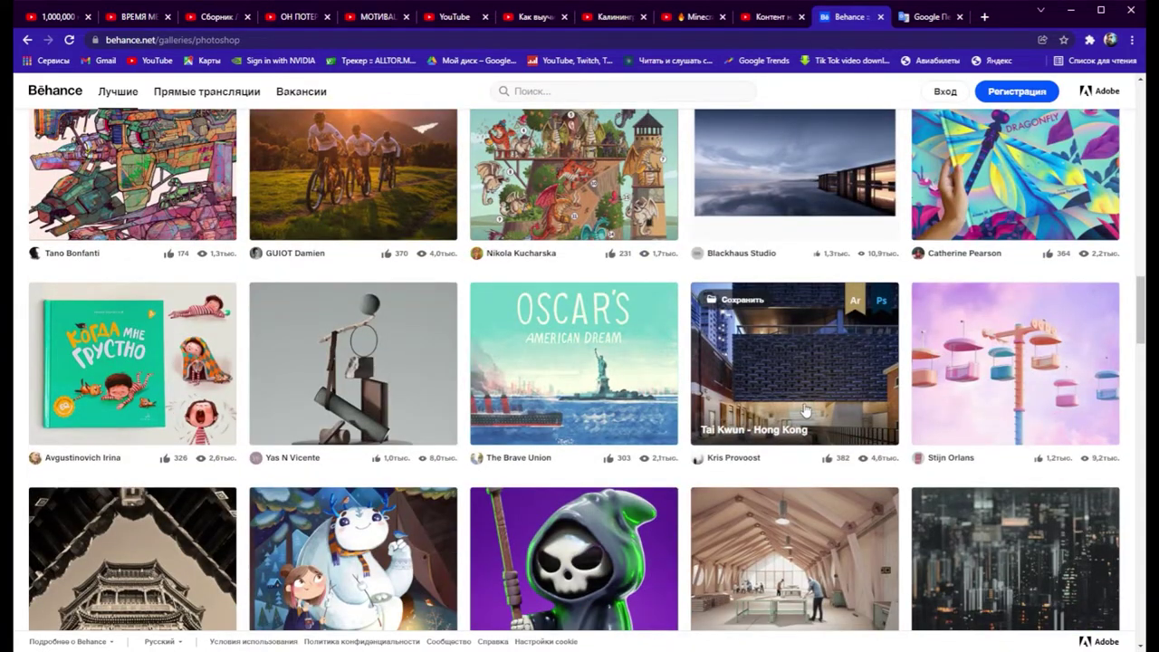
{"action": "scroll", "coordinate": [802, 413], "scroll_direction": "down", "scroll_amount": 3}
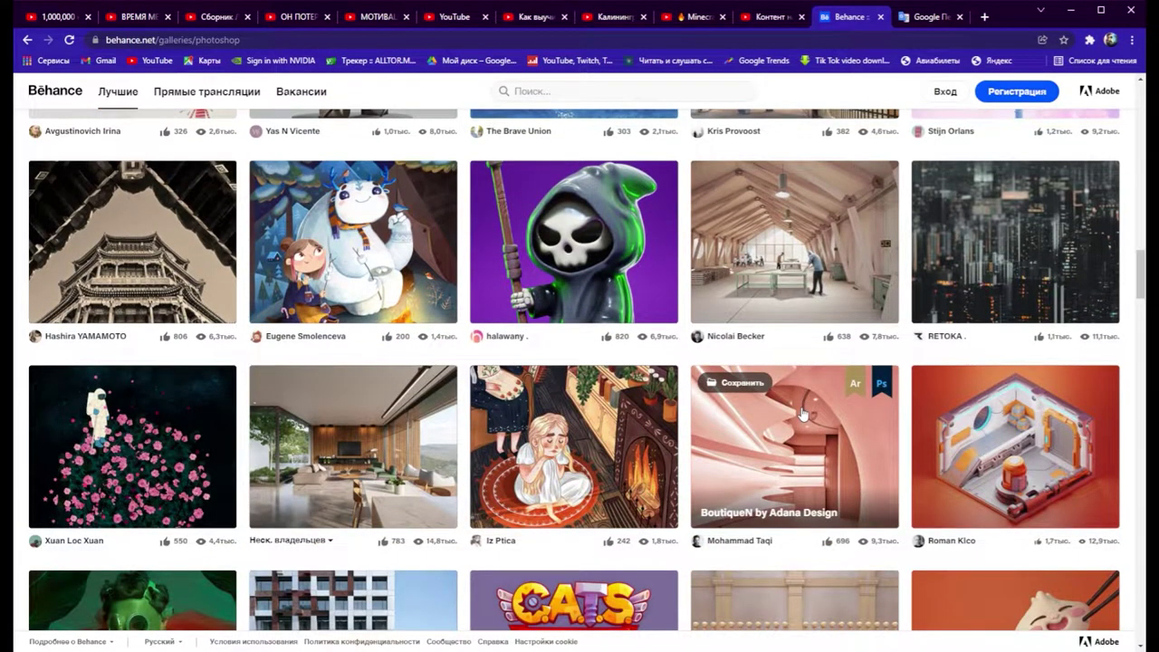
{"action": "scroll", "coordinate": [802, 415], "scroll_direction": "down", "scroll_amount": 2}
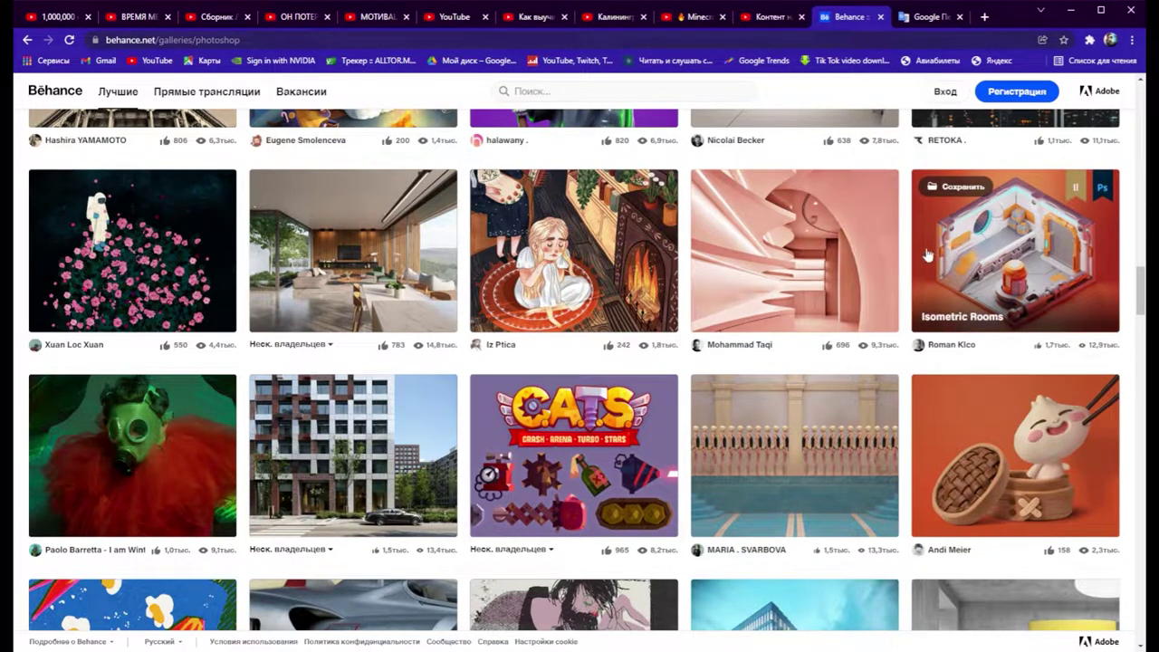
{"action": "left_click", "coordinate": [1048, 273]}
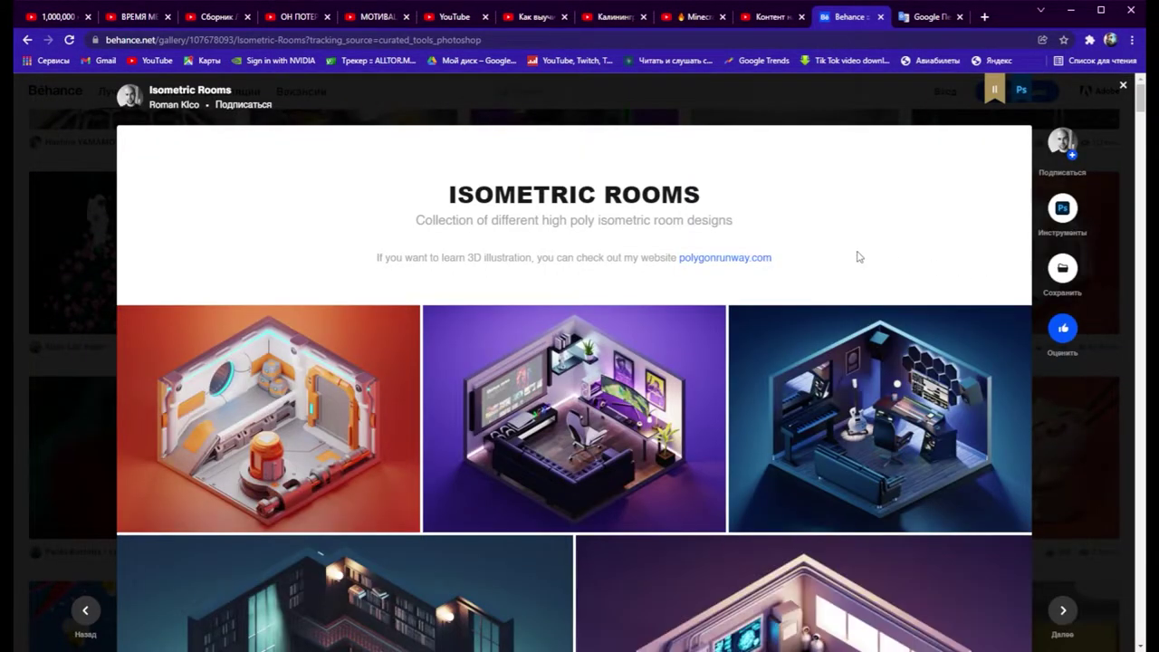
{"action": "scroll", "coordinate": [859, 257], "scroll_direction": "down", "scroll_amount": 3}
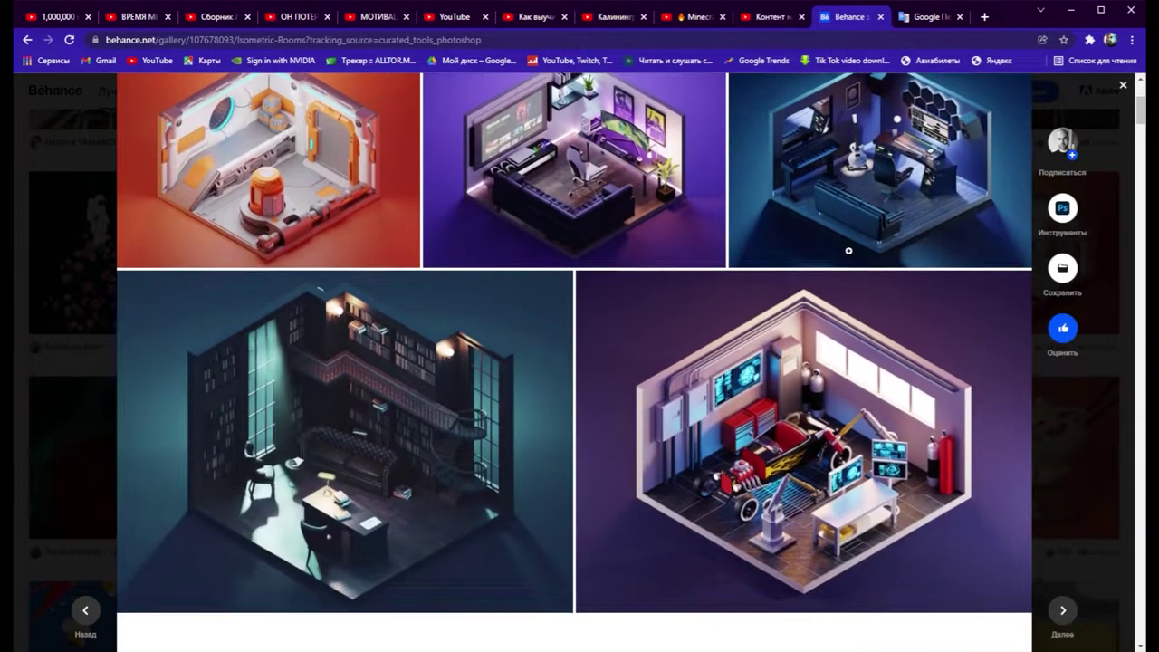
{"action": "scroll", "coordinate": [842, 256], "scroll_direction": "down", "scroll_amount": 3}
{"action": "scroll", "coordinate": [826, 253], "scroll_direction": "down", "scroll_amount": 3}
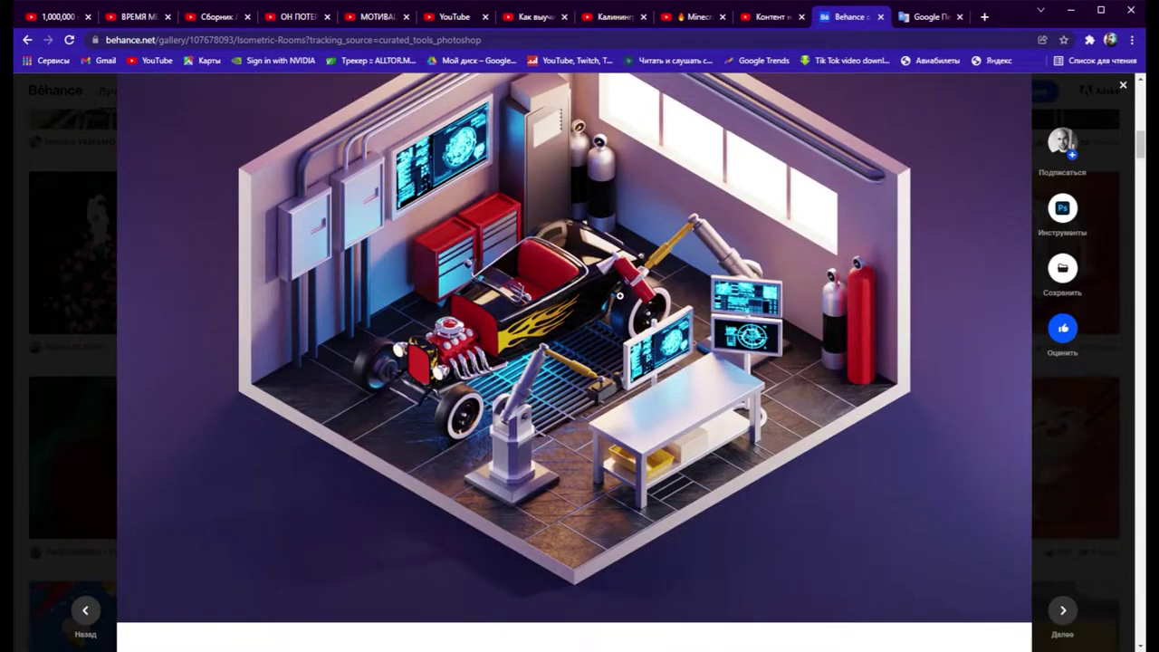
{"action": "scroll", "coordinate": [590, 344], "scroll_direction": "down", "scroll_amount": 3}
{"action": "scroll", "coordinate": [590, 347], "scroll_direction": "down", "scroll_amount": 5}
{"action": "scroll", "coordinate": [590, 349], "scroll_direction": "up", "scroll_amount": 2}
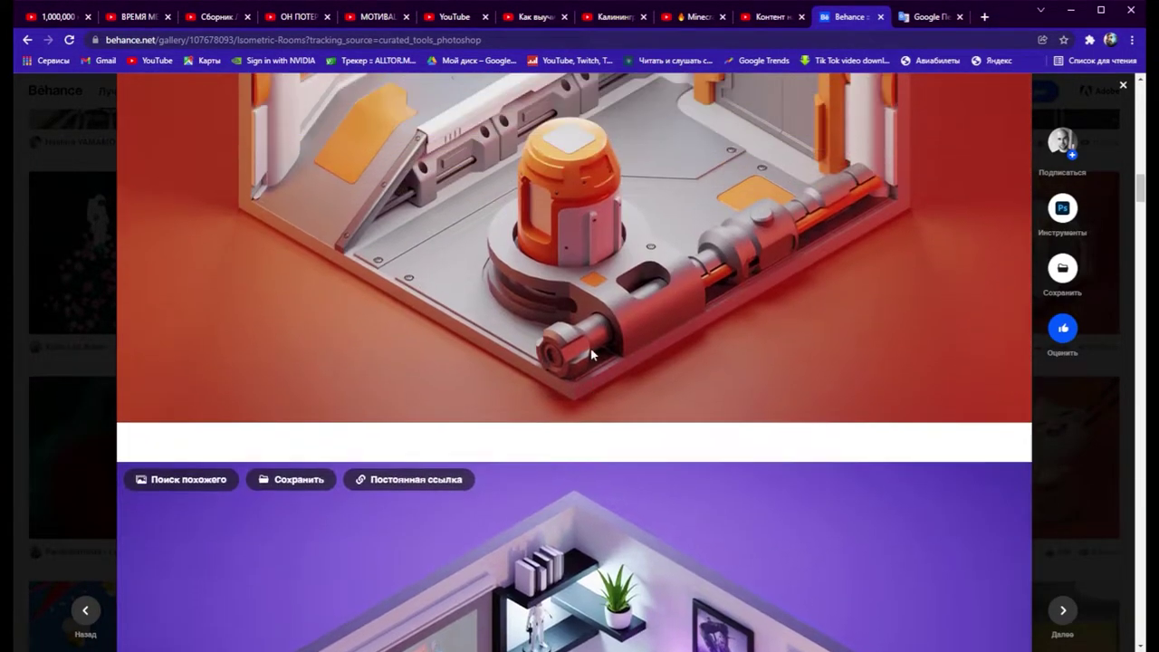
{"action": "scroll", "coordinate": [590, 349], "scroll_direction": "down", "scroll_amount": 5}
{"action": "scroll", "coordinate": [589, 349], "scroll_direction": "down", "scroll_amount": 6}
{"action": "scroll", "coordinate": [589, 350], "scroll_direction": "up", "scroll_amount": 3}
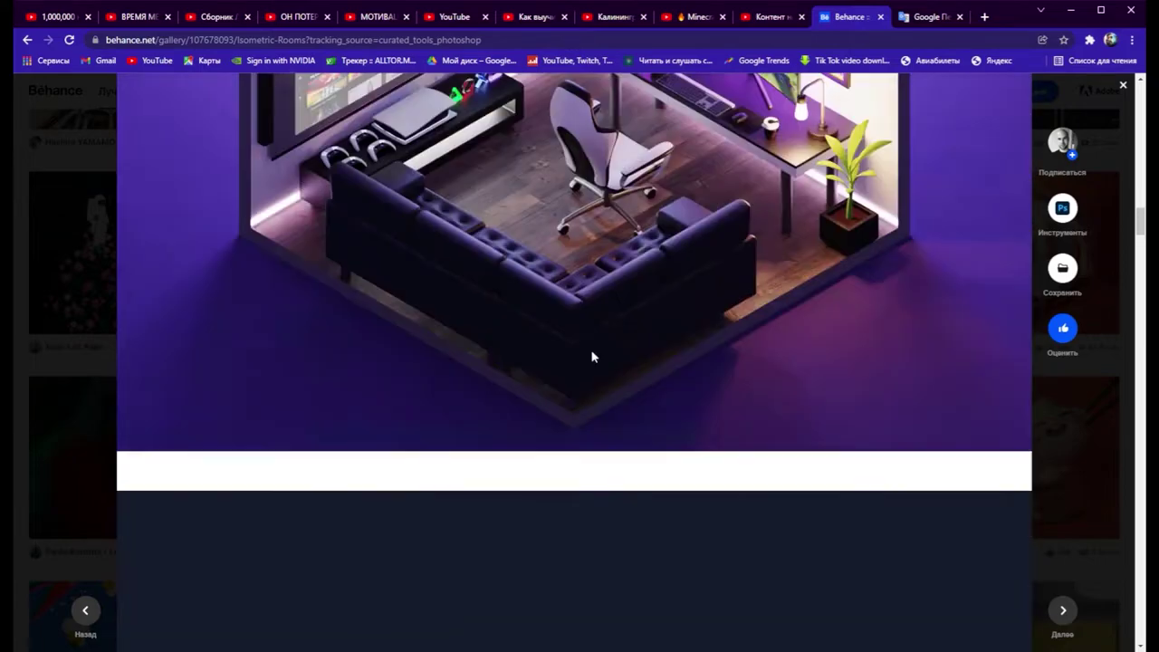
{"action": "scroll", "coordinate": [591, 350], "scroll_direction": "up", "scroll_amount": 3}
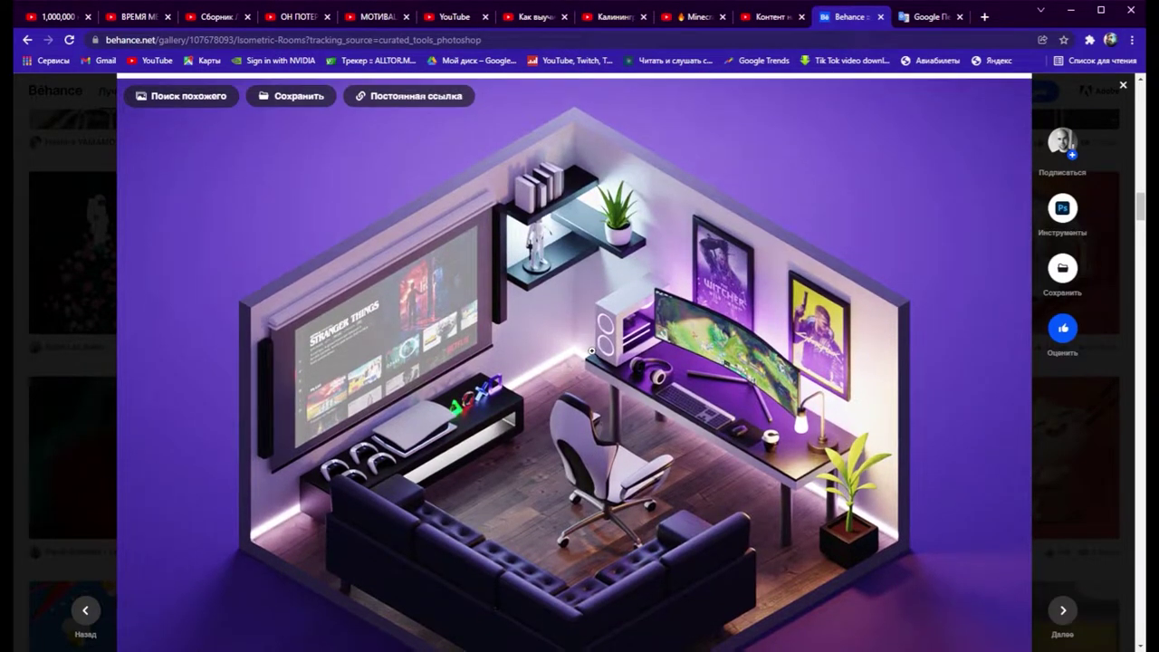
{"action": "scroll", "coordinate": [590, 352], "scroll_direction": "down", "scroll_amount": 6}
{"action": "scroll", "coordinate": [591, 352], "scroll_direction": "down", "scroll_amount": 5}
{"action": "scroll", "coordinate": [590, 353], "scroll_direction": "up", "scroll_amount": 4}
{"action": "scroll", "coordinate": [590, 353], "scroll_direction": "down", "scroll_amount": 5}
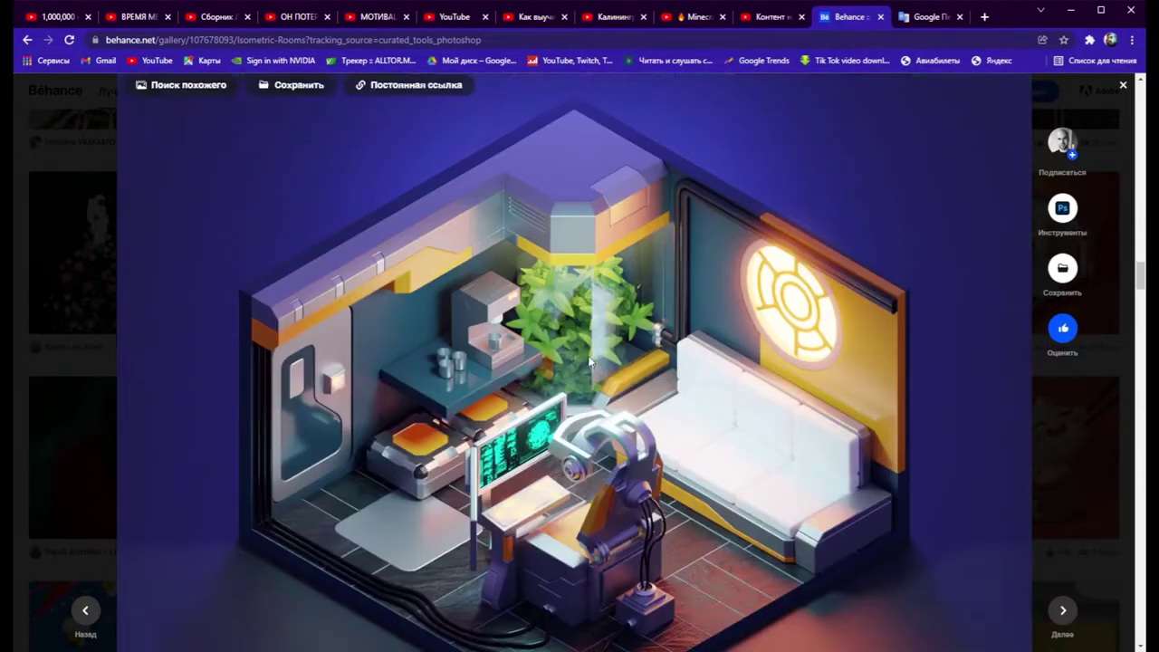
{"action": "scroll", "coordinate": [589, 354], "scroll_direction": "down", "scroll_amount": 3}
{"action": "scroll", "coordinate": [588, 355], "scroll_direction": "down", "scroll_amount": 5}
{"action": "scroll", "coordinate": [586, 356], "scroll_direction": "down", "scroll_amount": 5}
{"action": "scroll", "coordinate": [586, 356], "scroll_direction": "down", "scroll_amount": 5}
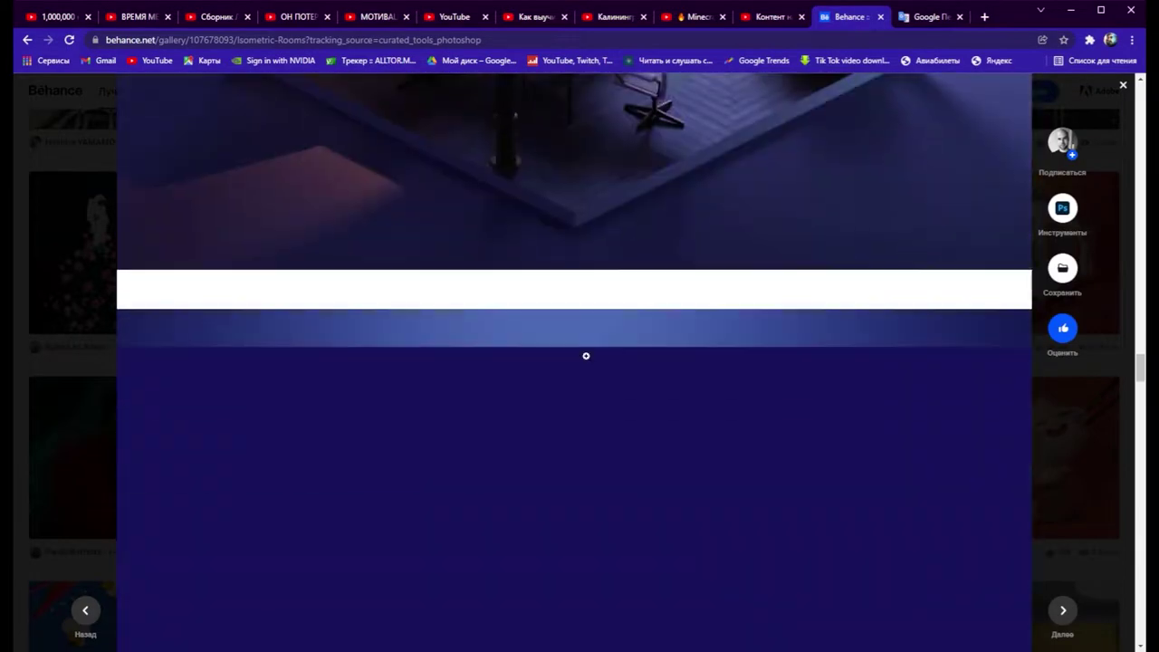
{"action": "scroll", "coordinate": [584, 354], "scroll_direction": "down", "scroll_amount": 5}
{"action": "scroll", "coordinate": [584, 357], "scroll_direction": "down", "scroll_amount": 5}
{"action": "scroll", "coordinate": [583, 359], "scroll_direction": "down", "scroll_amount": 4}
{"action": "scroll", "coordinate": [584, 359], "scroll_direction": "down", "scroll_amount": 5}
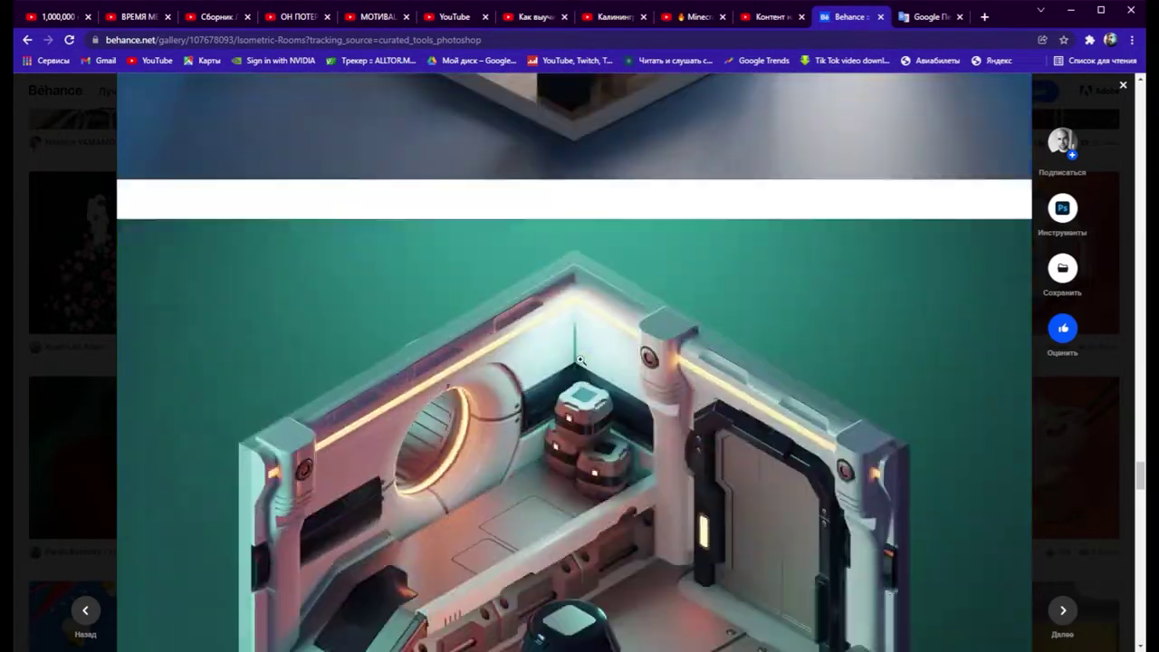
{"action": "scroll", "coordinate": [589, 361], "scroll_direction": "down", "scroll_amount": 5}
{"action": "scroll", "coordinate": [589, 360], "scroll_direction": "down", "scroll_amount": 5}
{"action": "scroll", "coordinate": [665, 375], "scroll_direction": "down", "scroll_amount": 10}
{"action": "scroll", "coordinate": [665, 375], "scroll_direction": "up", "scroll_amount": 5}
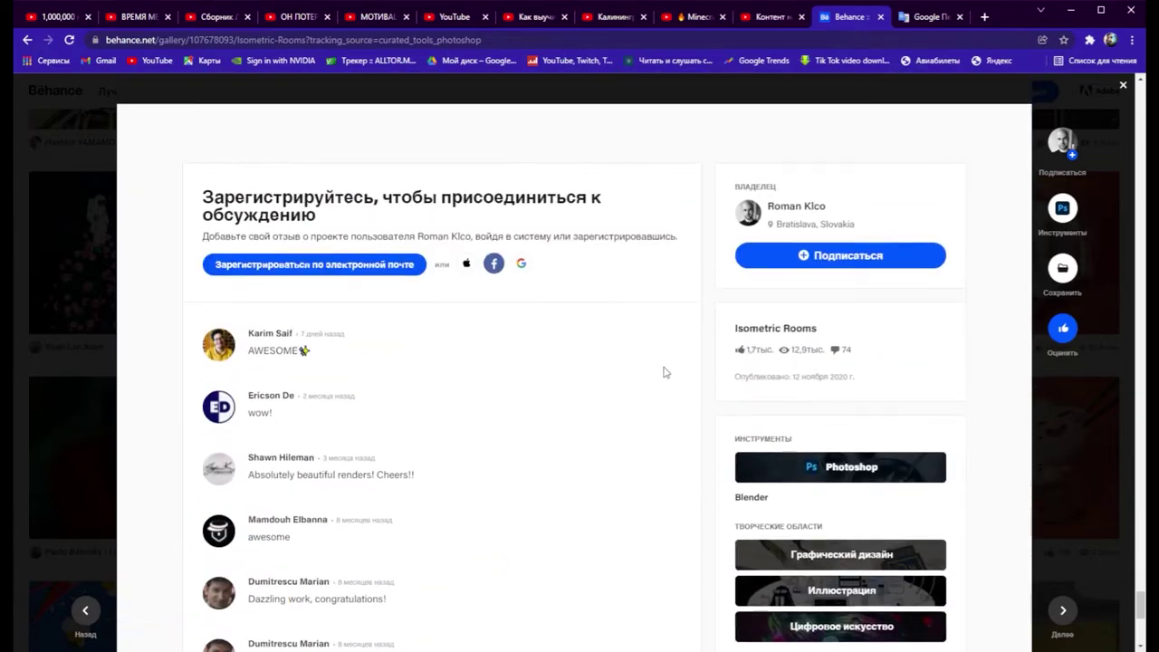
{"action": "scroll", "coordinate": [665, 371], "scroll_direction": "up", "scroll_amount": 5}
{"action": "scroll", "coordinate": [662, 363], "scroll_direction": "up", "scroll_amount": 3}
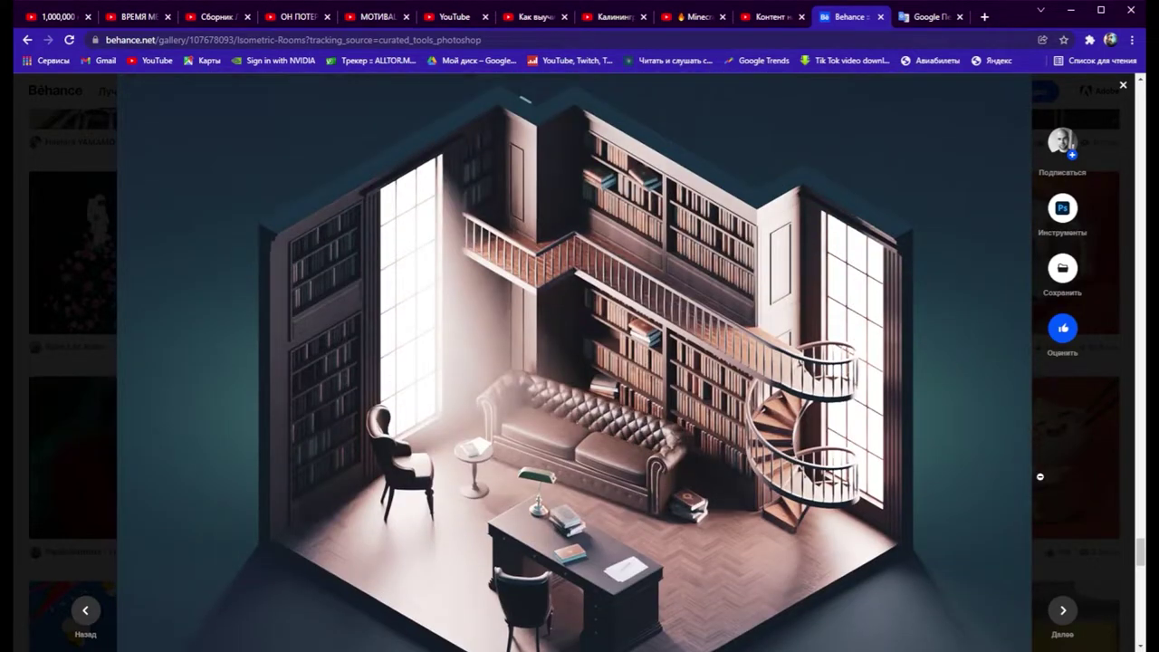
{"action": "left_click", "coordinate": [1039, 477]}
{"action": "scroll", "coordinate": [761, 409], "scroll_direction": "down", "scroll_amount": 1}
{"action": "scroll", "coordinate": [760, 409], "scroll_direction": "down", "scroll_amount": 5}
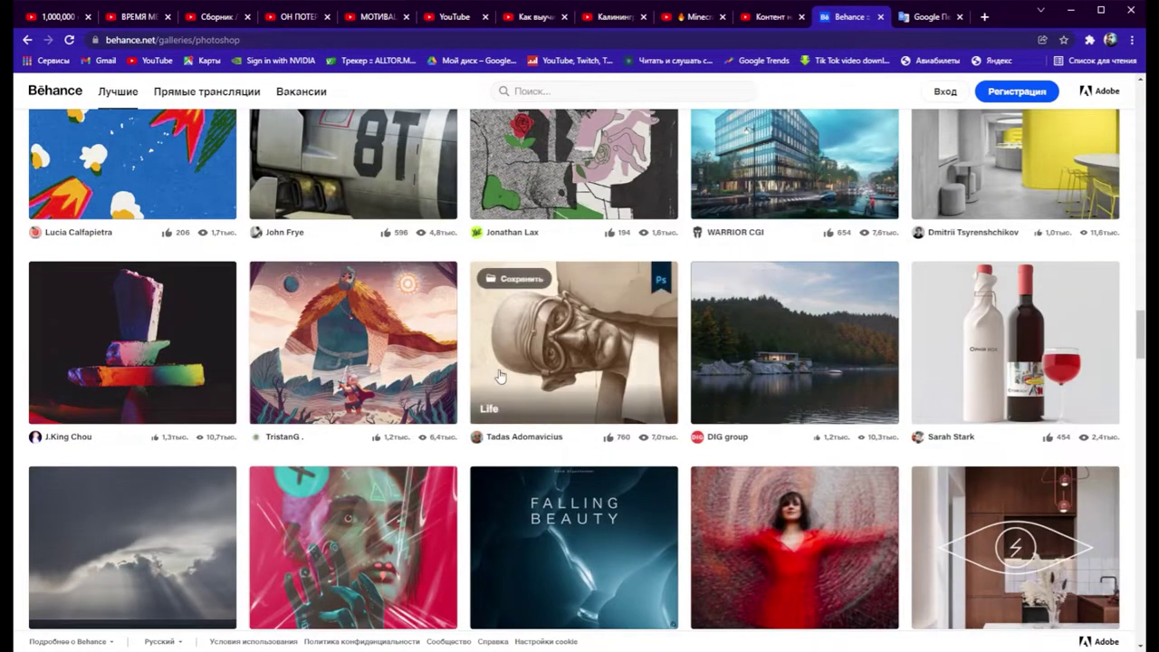
{"action": "scroll", "coordinate": [521, 371], "scroll_direction": "down", "scroll_amount": 5}
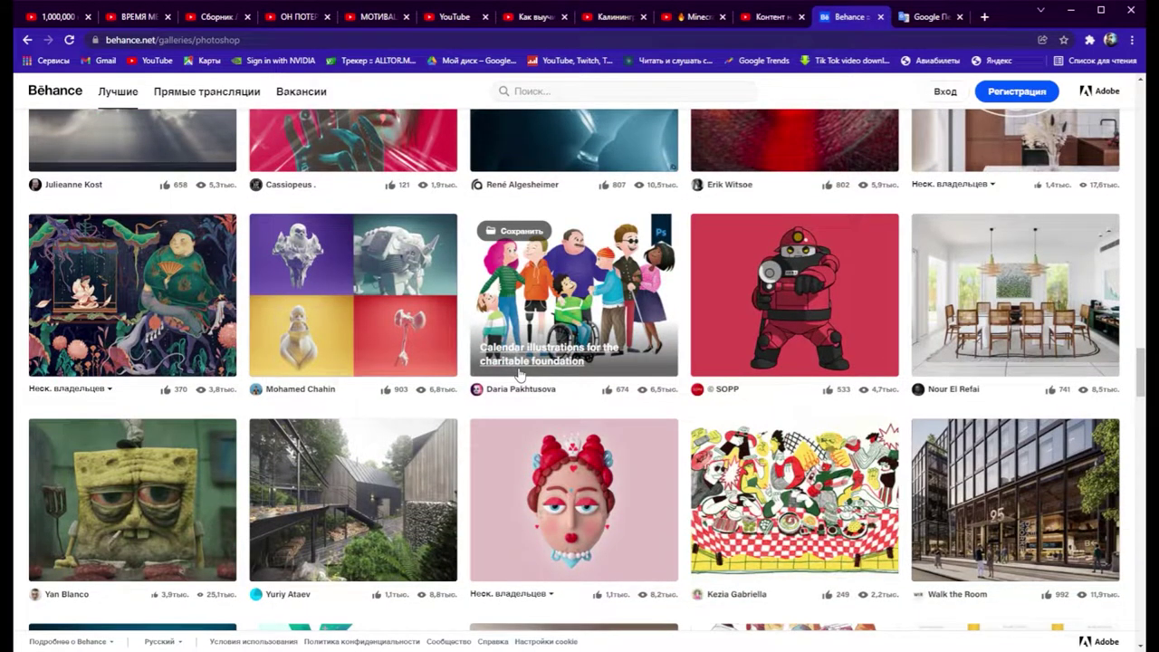
{"action": "scroll", "coordinate": [520, 373], "scroll_direction": "down", "scroll_amount": 5}
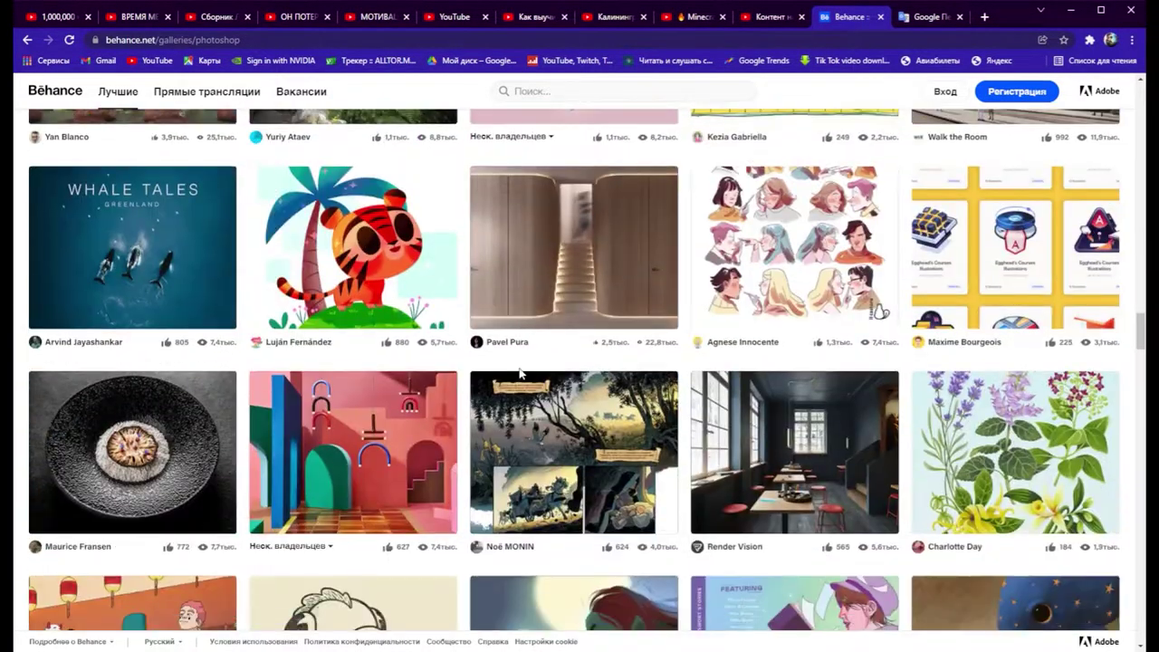
{"action": "scroll", "coordinate": [520, 371], "scroll_direction": "down", "scroll_amount": 5}
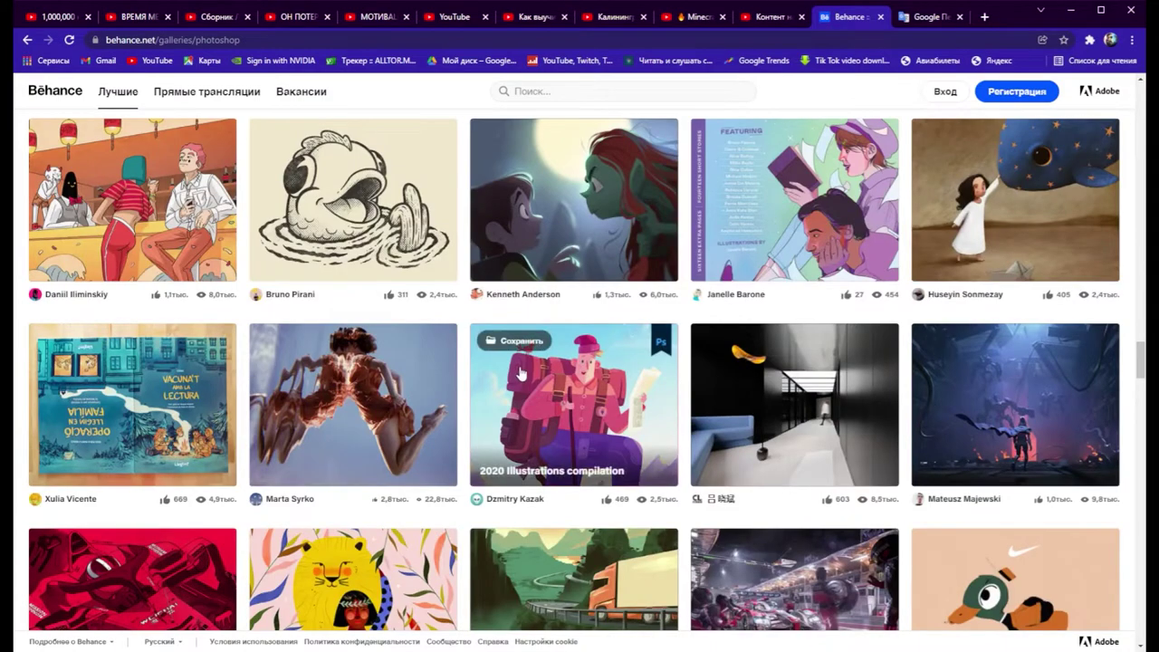
{"action": "scroll", "coordinate": [523, 368], "scroll_direction": "down", "scroll_amount": 1}
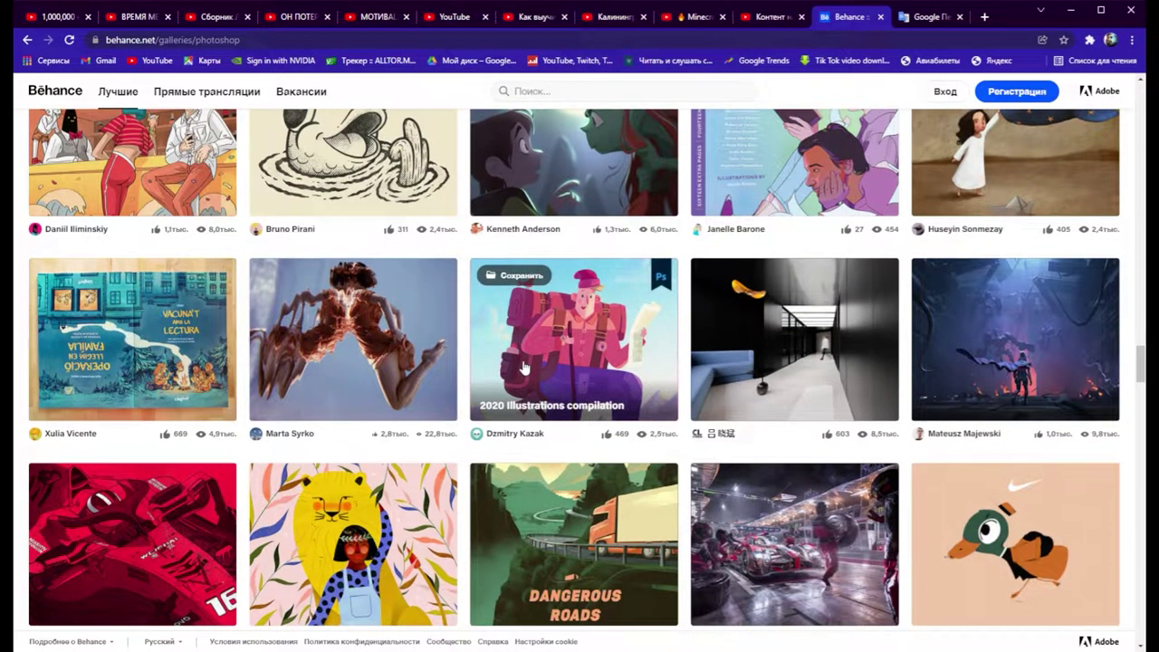
{"action": "scroll", "coordinate": [611, 368], "scroll_direction": "down", "scroll_amount": 2}
{"action": "scroll", "coordinate": [620, 367], "scroll_direction": "down", "scroll_amount": 5}
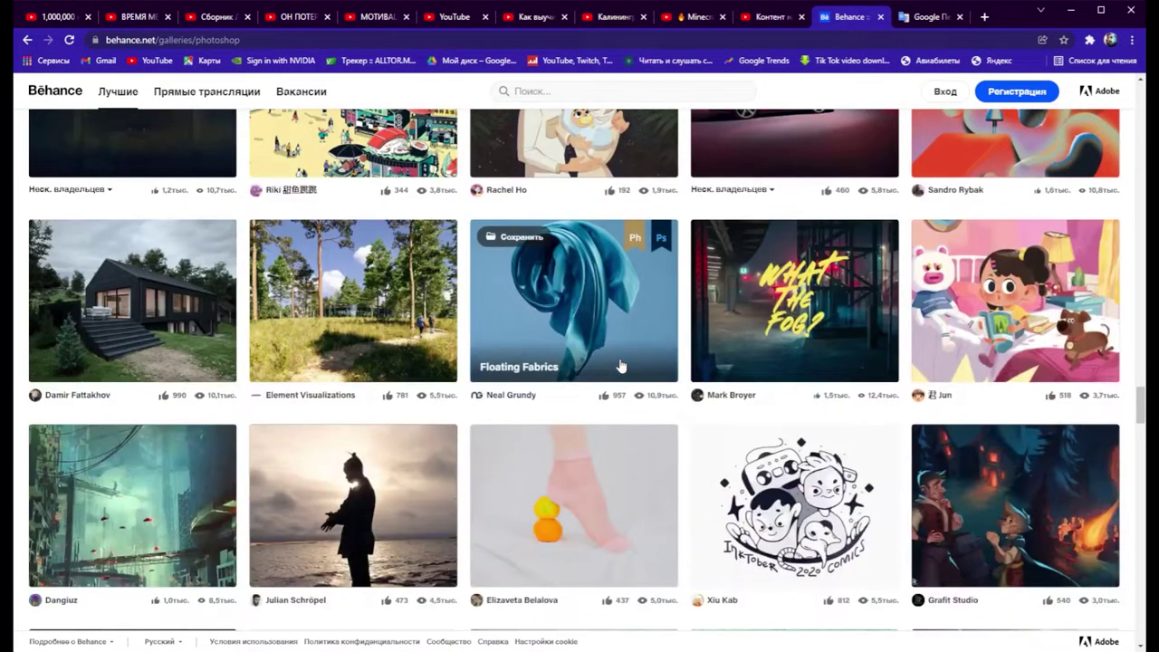
Step: Search Google for 'freepik' and open the Freepik homepage from the results
{"action": "left_click", "coordinate": [480, 41]}
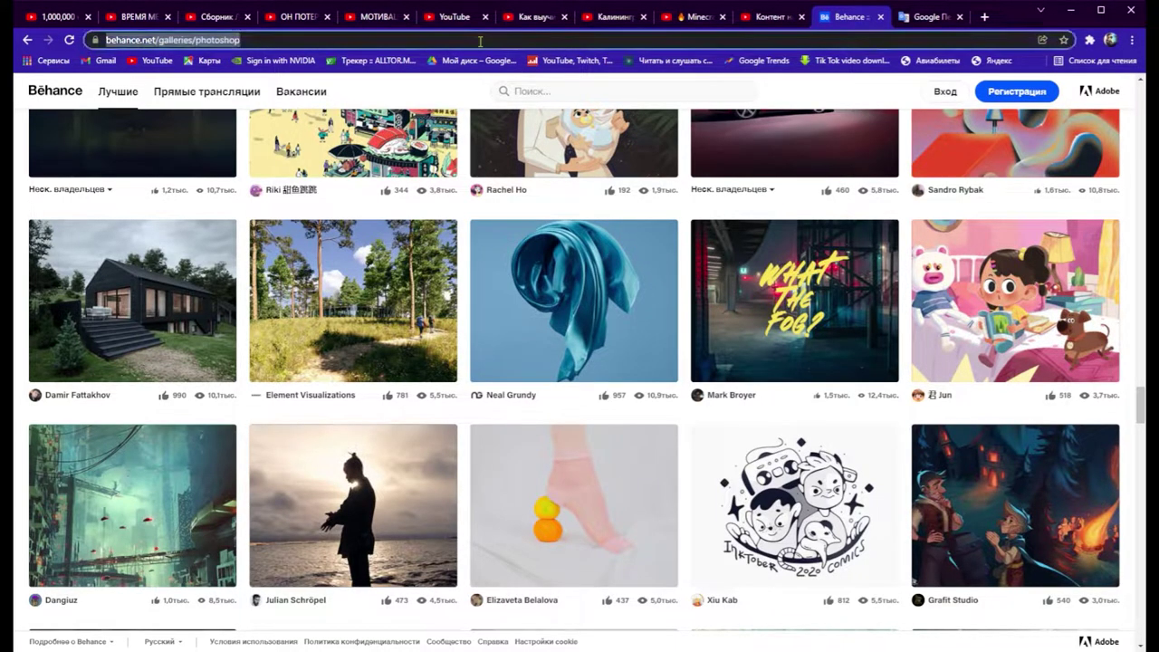
{"action": "type", "text": "frr"}
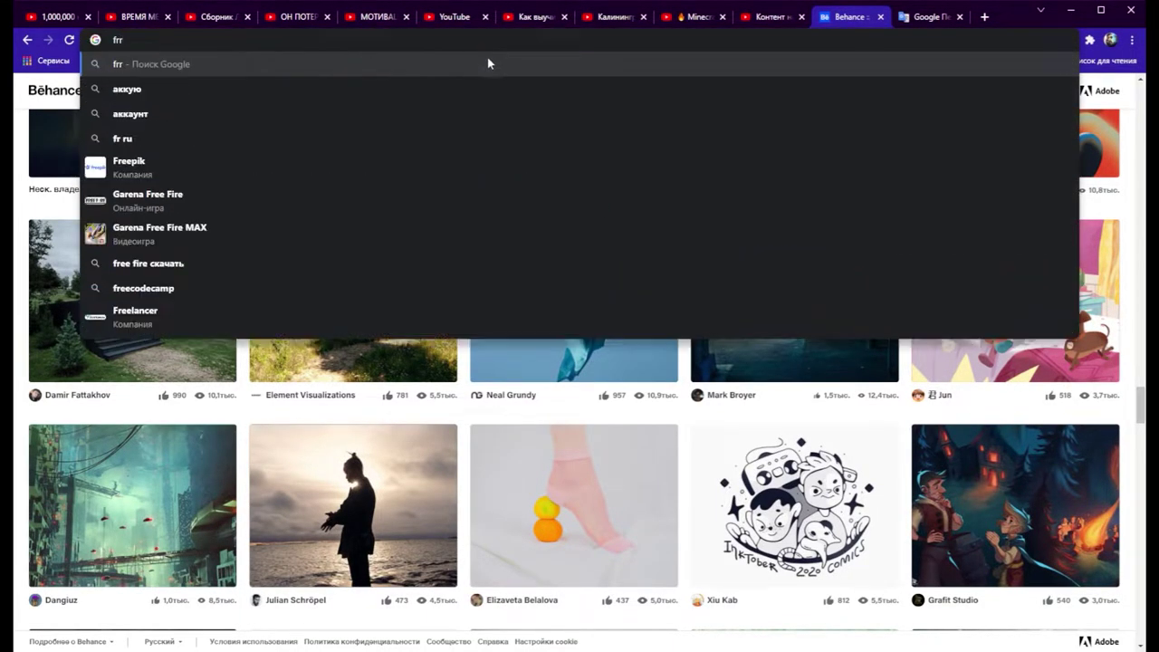
{"action": "key", "text": "BackSpace"}
{"action": "left_click", "coordinate": [308, 86]}
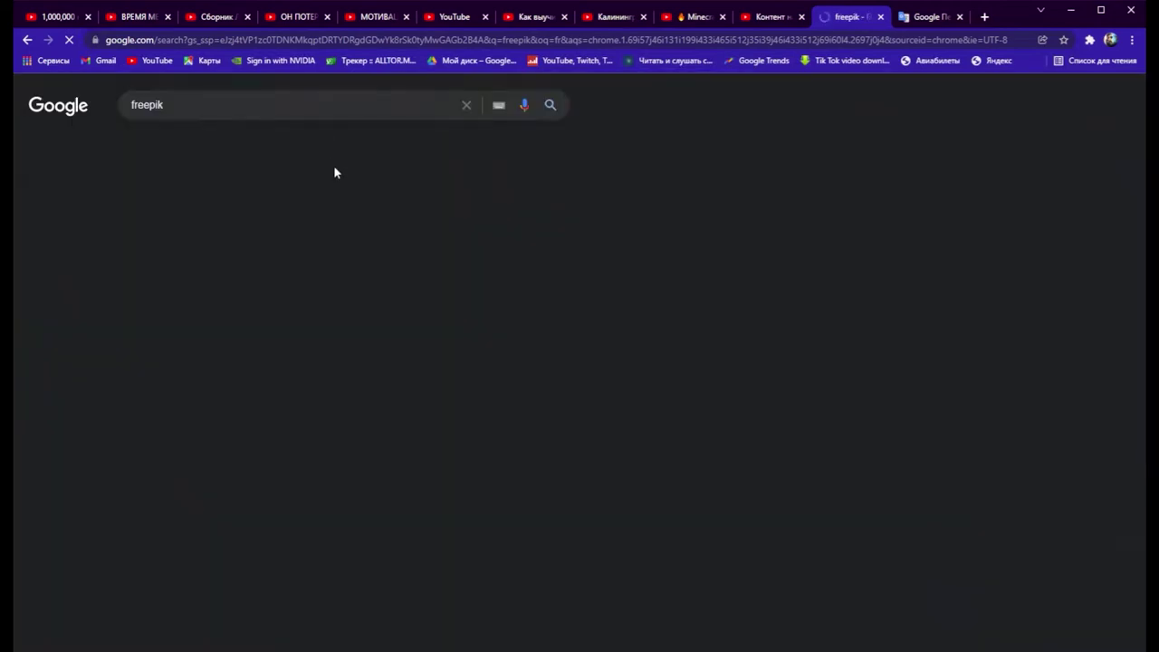
{"action": "left_click", "coordinate": [253, 218]}
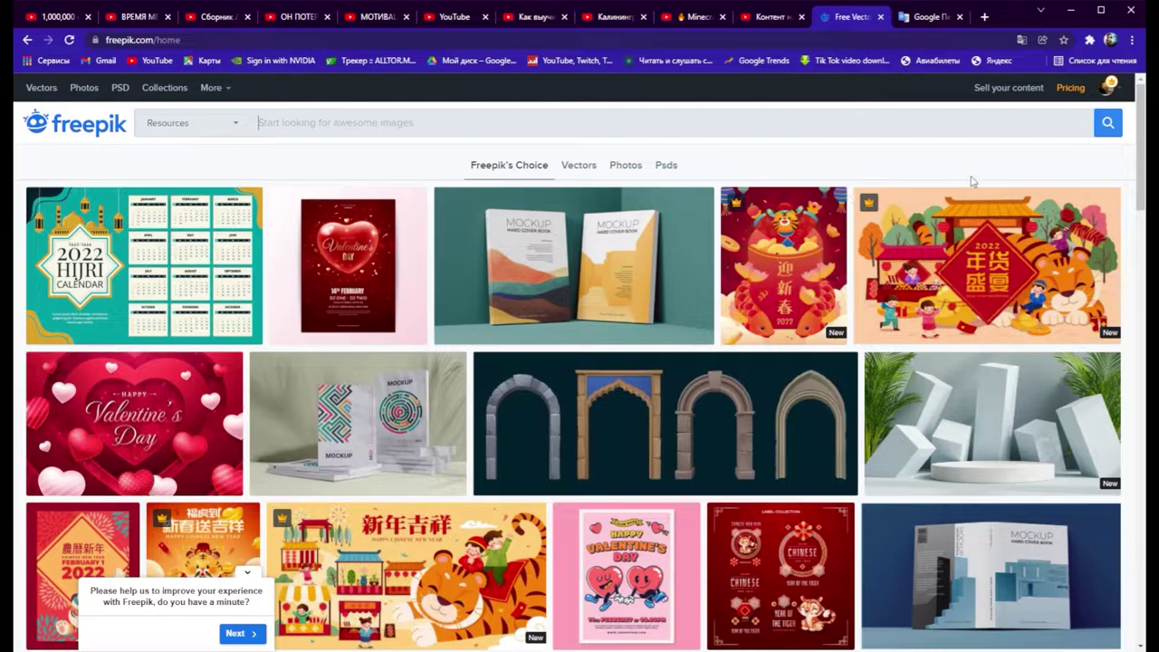
{"action": "scroll", "coordinate": [675, 182], "scroll_direction": "down", "scroll_amount": 5}
{"action": "scroll", "coordinate": [673, 182], "scroll_direction": "down", "scroll_amount": 4}
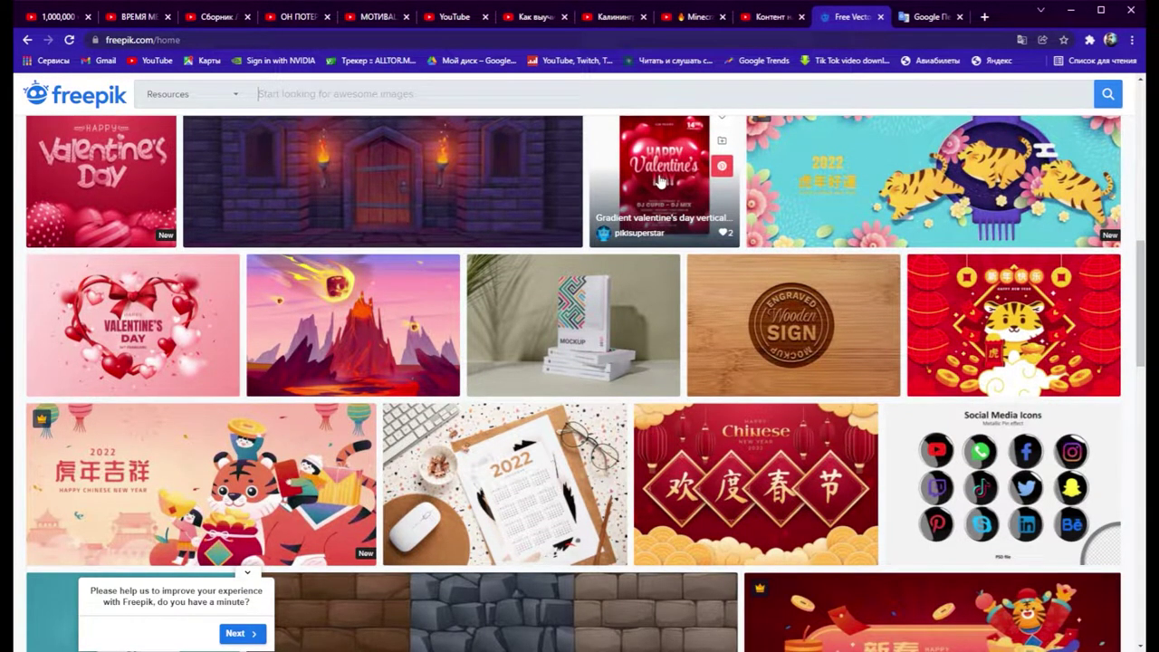
{"action": "scroll", "coordinate": [660, 181], "scroll_direction": "down", "scroll_amount": 3}
{"action": "scroll", "coordinate": [603, 176], "scroll_direction": "up", "scroll_amount": 4}
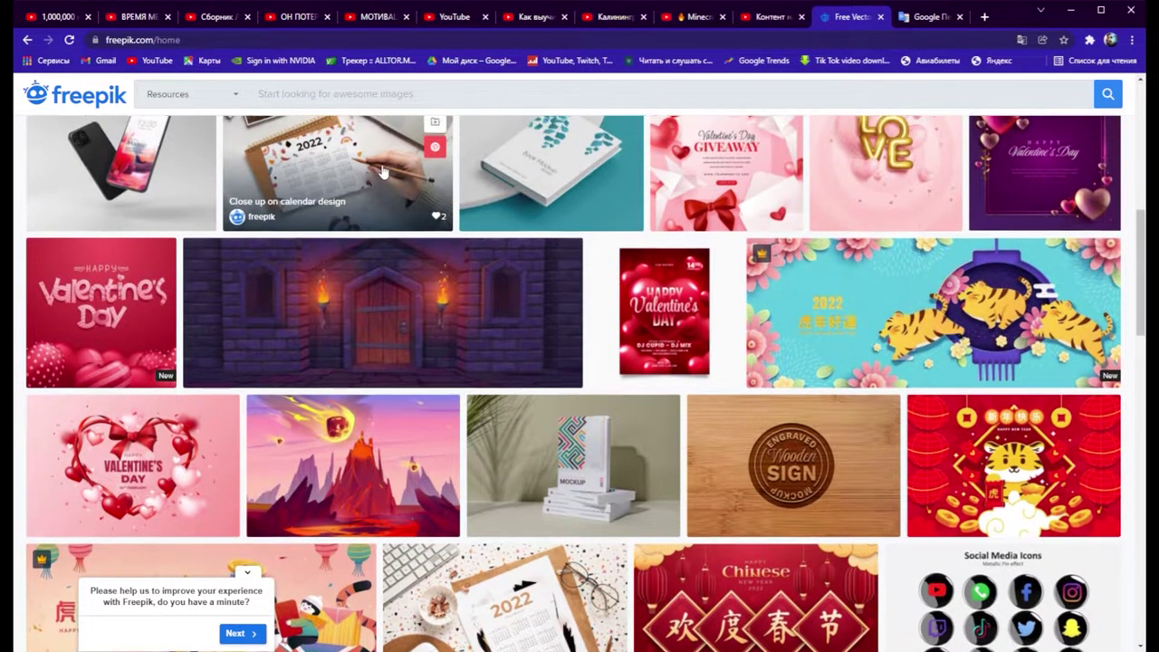
{"action": "scroll", "coordinate": [299, 199], "scroll_direction": "down", "scroll_amount": 3}
{"action": "left_click", "coordinate": [194, 271]}
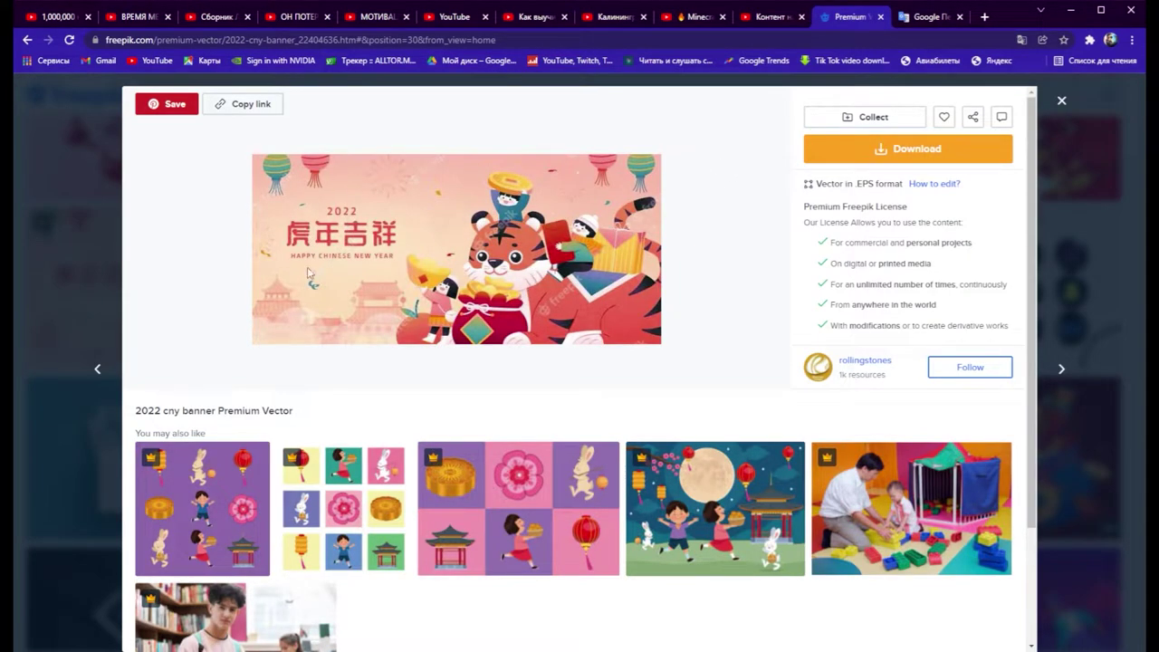
{"action": "scroll", "coordinate": [658, 396], "scroll_direction": "down", "scroll_amount": 2}
{"action": "left_click", "coordinate": [1049, 299]}
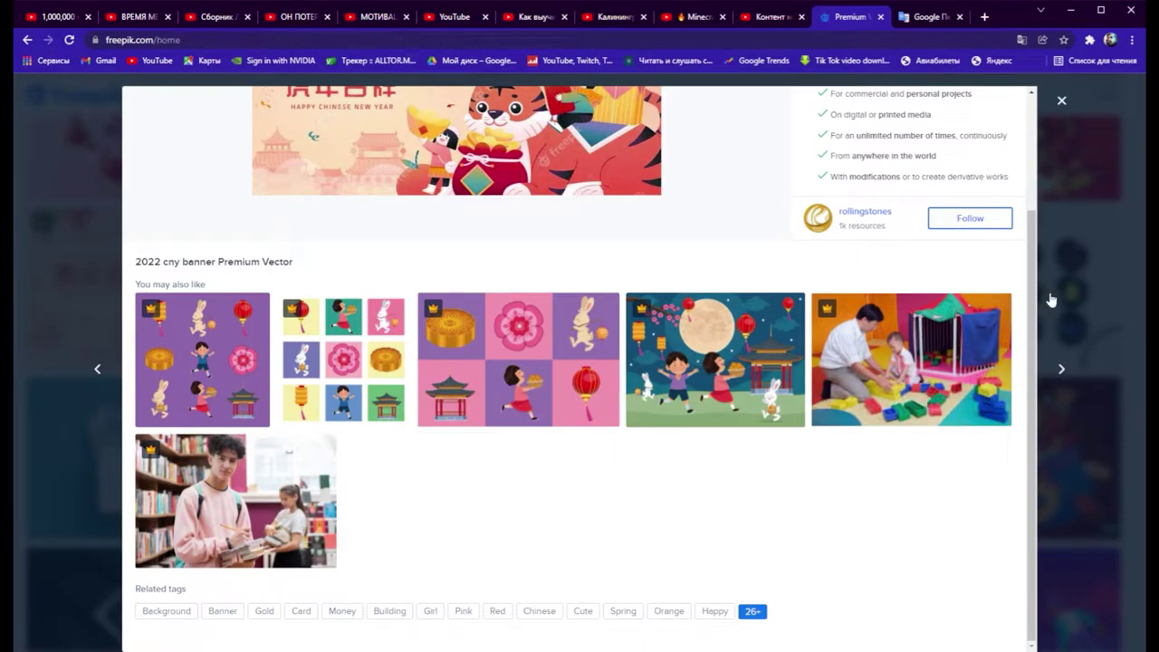
{"action": "scroll", "coordinate": [650, 362], "scroll_direction": "down", "scroll_amount": 7}
{"action": "scroll", "coordinate": [649, 364], "scroll_direction": "up", "scroll_amount": 2}
{"action": "scroll", "coordinate": [650, 366], "scroll_direction": "up", "scroll_amount": 4}
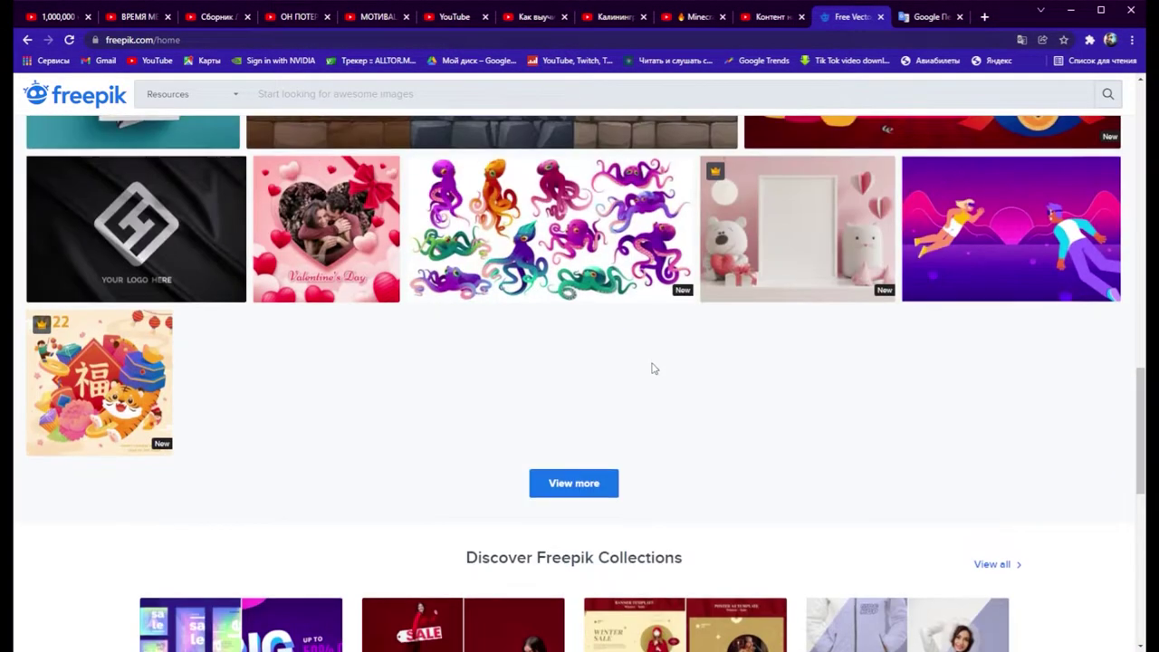
{"action": "scroll", "coordinate": [653, 367], "scroll_direction": "down", "scroll_amount": 5}
{"action": "scroll", "coordinate": [656, 366], "scroll_direction": "up", "scroll_amount": 2}
{"action": "scroll", "coordinate": [652, 364], "scroll_direction": "up", "scroll_amount": 5}
{"action": "scroll", "coordinate": [649, 362], "scroll_direction": "up", "scroll_amount": 3}
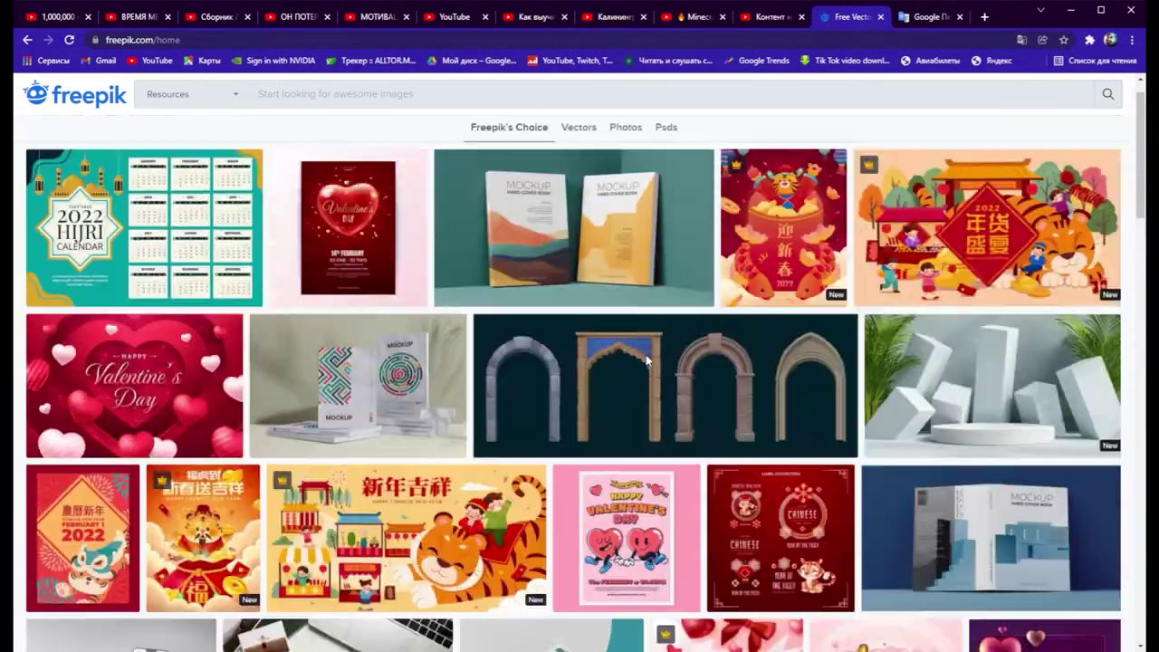
{"action": "scroll", "coordinate": [647, 361], "scroll_direction": "up", "scroll_amount": 2}
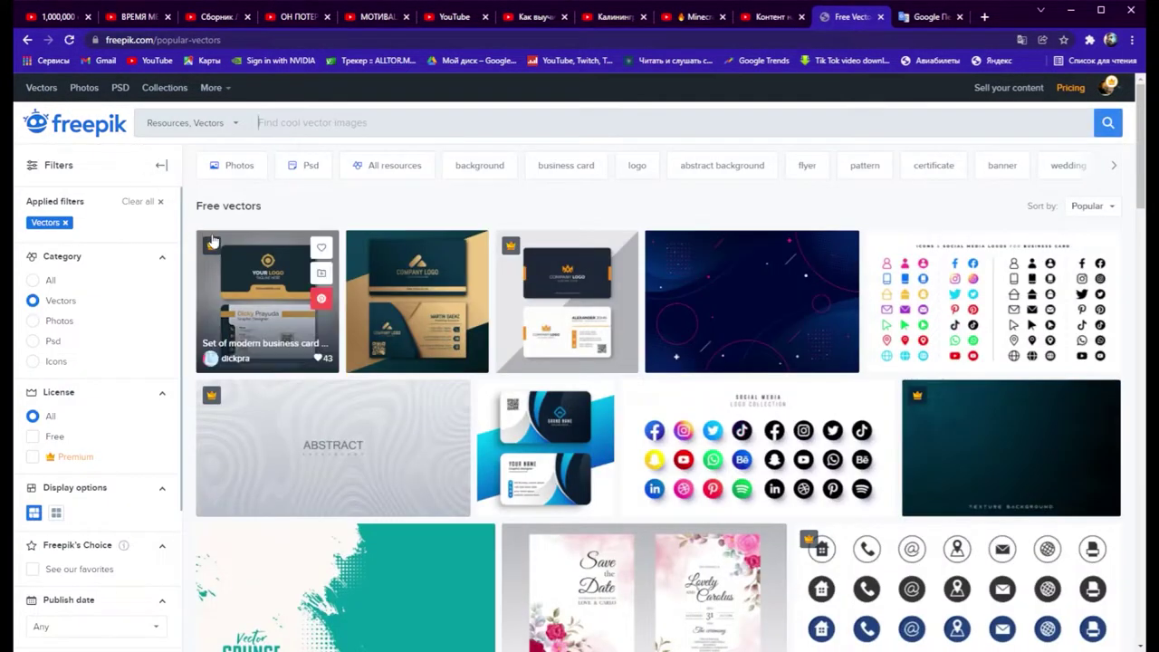
Step: Go back from the subscription page to the popular vectors page
{"action": "scroll", "coordinate": [853, 287], "scroll_direction": "down", "scroll_amount": 3}
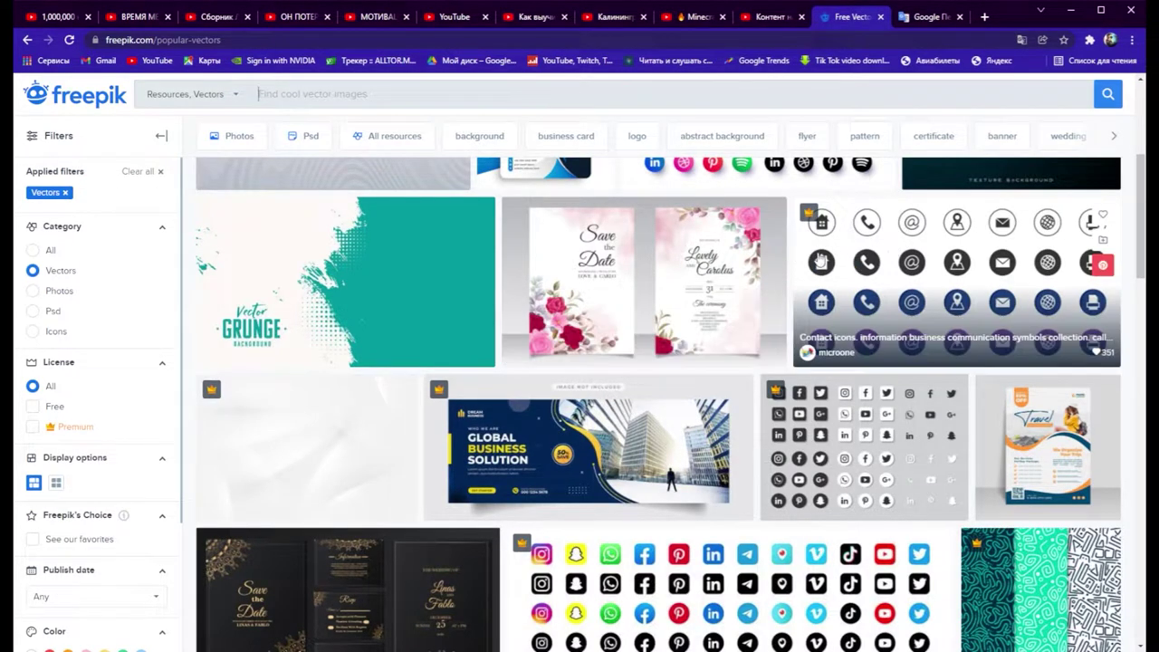
{"action": "scroll", "coordinate": [634, 346], "scroll_direction": "down", "scroll_amount": 4}
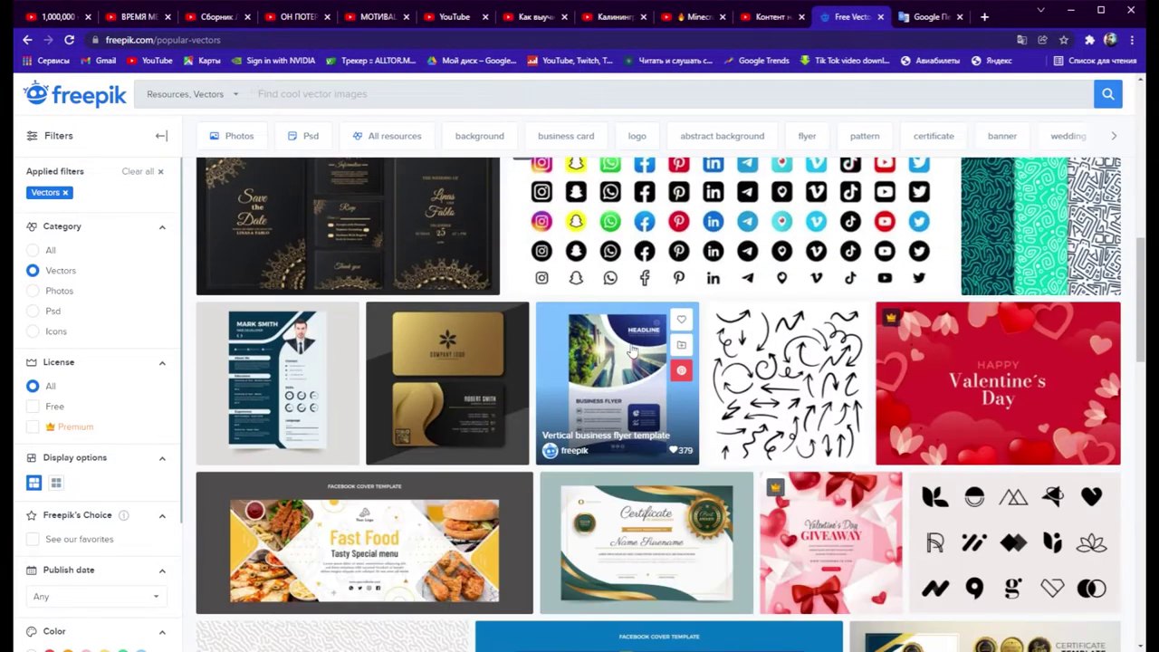
{"action": "scroll", "coordinate": [634, 347], "scroll_direction": "up", "scroll_amount": 1}
{"action": "scroll", "coordinate": [634, 346], "scroll_direction": "up", "scroll_amount": 7}
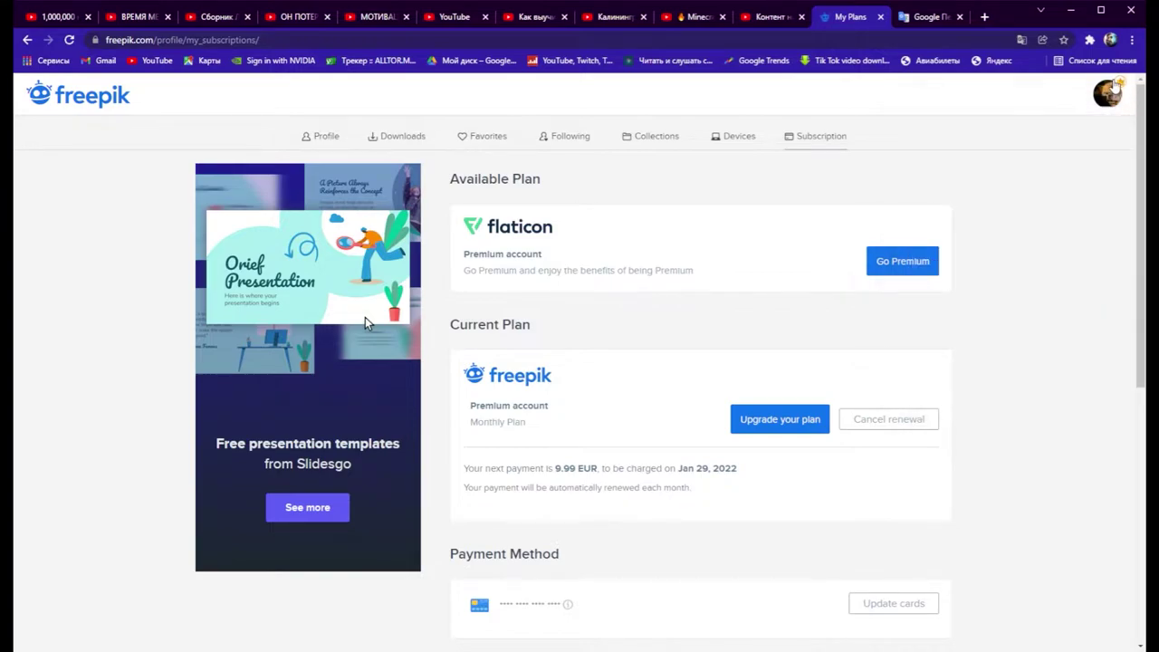
{"action": "key", "text": "alt+Left"}
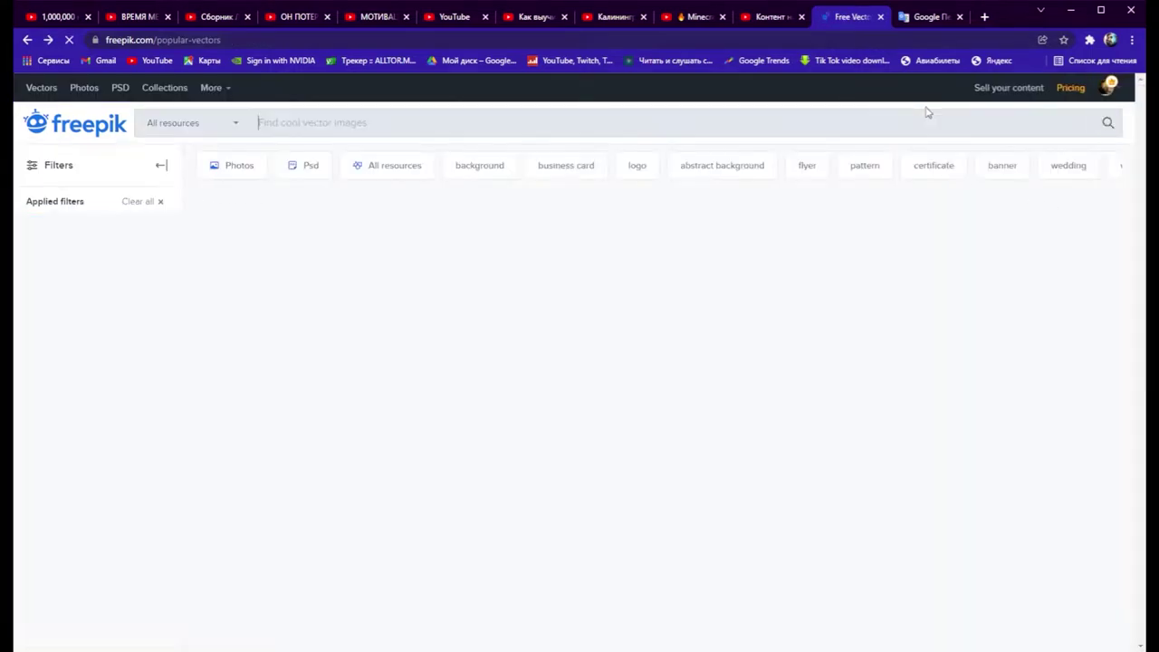
Step: Preview the social media icons set and close the preview
{"action": "scroll", "coordinate": [597, 274], "scroll_direction": "down", "scroll_amount": 1}
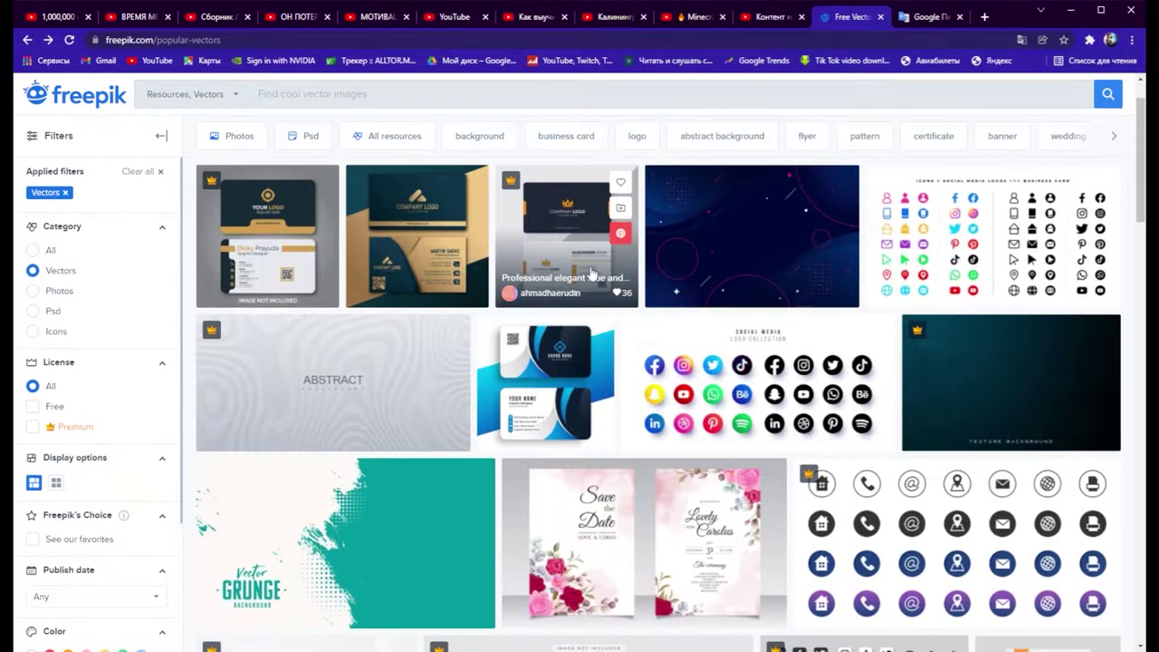
{"action": "scroll", "coordinate": [587, 274], "scroll_direction": "down", "scroll_amount": 3}
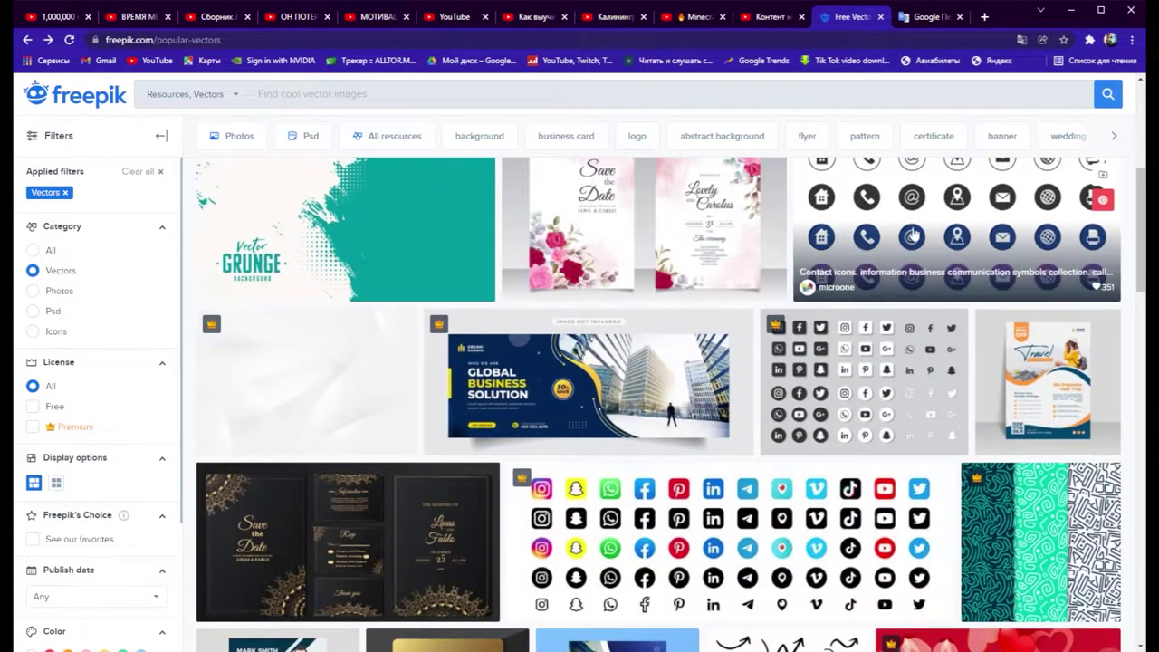
{"action": "left_click", "coordinate": [813, 351]}
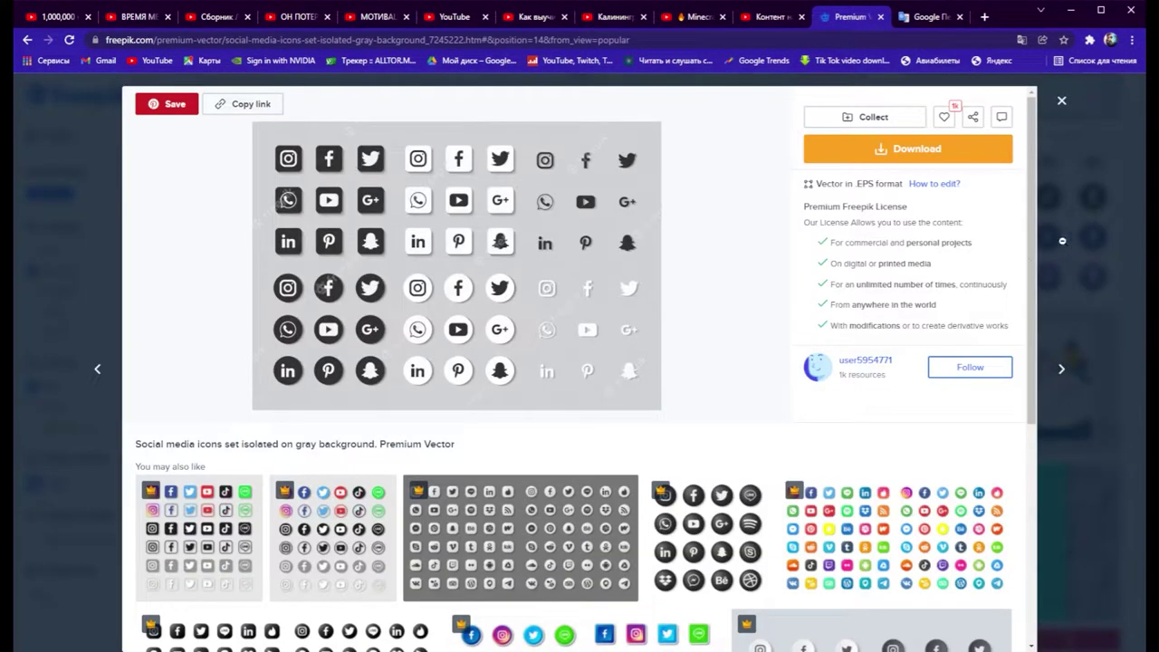
{"action": "key", "text": "Escape"}
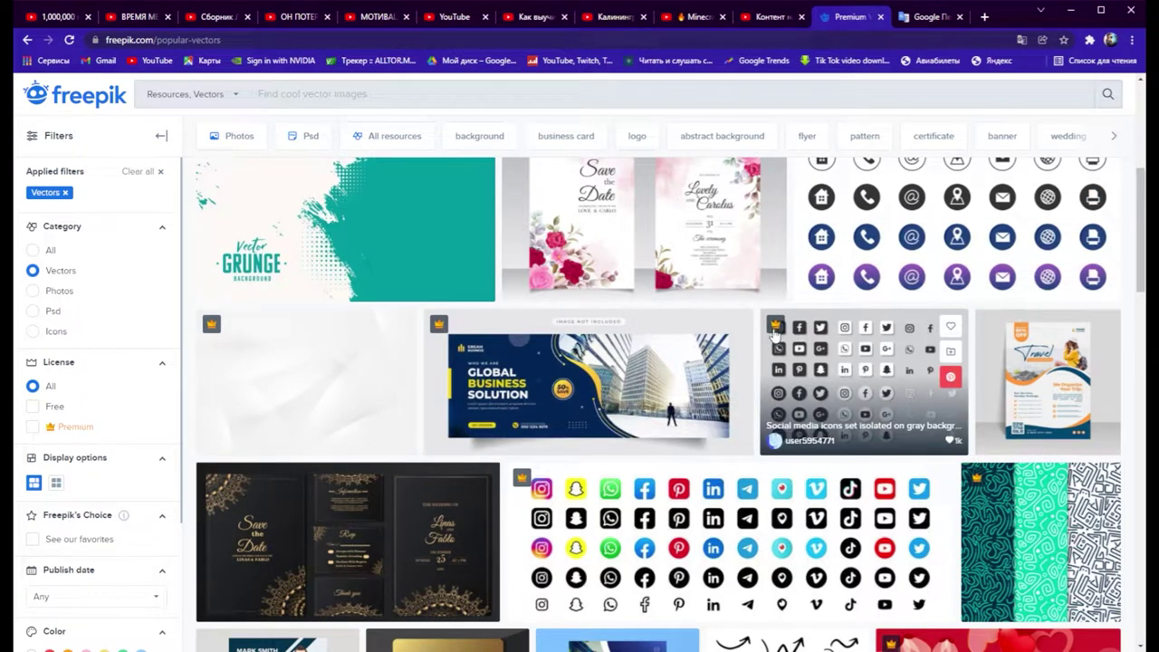
Step: Filter the vectors to the Premium licence and open the dark-and-gold business card template
{"action": "left_click", "coordinate": [63, 434]}
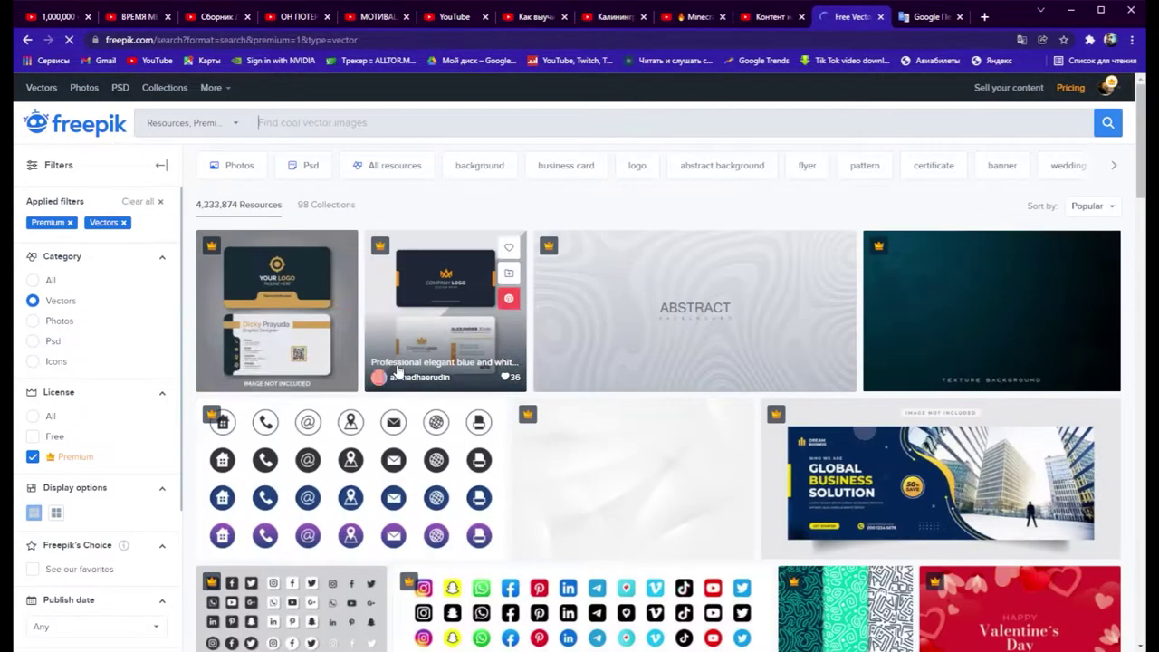
{"action": "scroll", "coordinate": [543, 453], "scroll_direction": "down", "scroll_amount": 4}
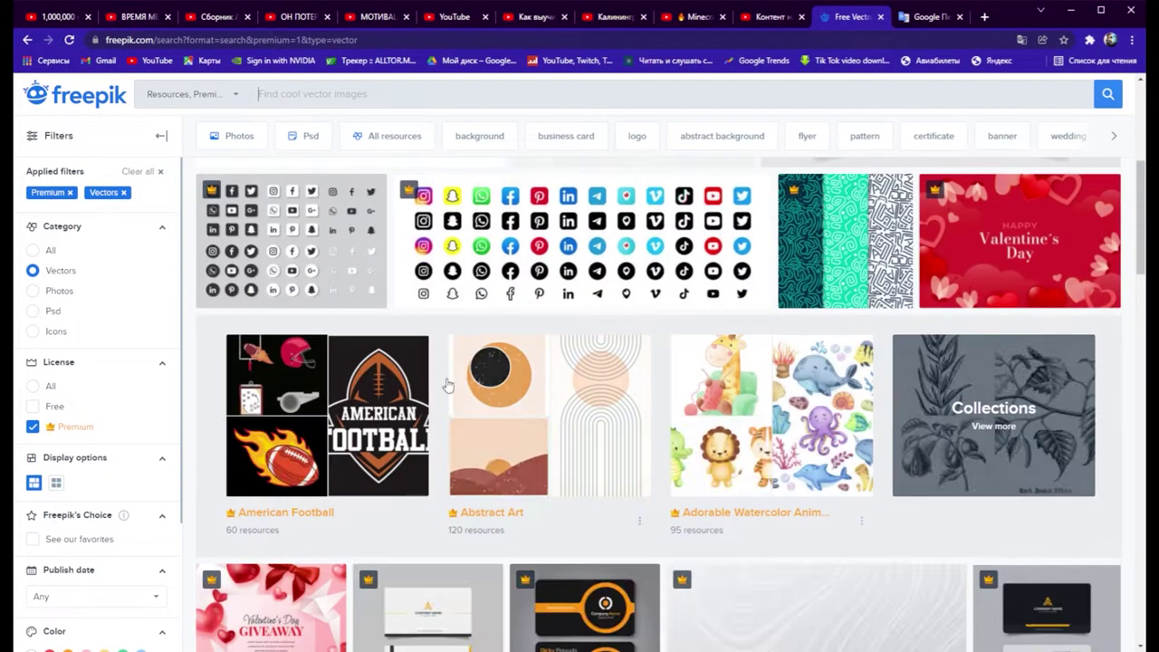
{"action": "mouse_move", "coordinate": [1020, 240]}
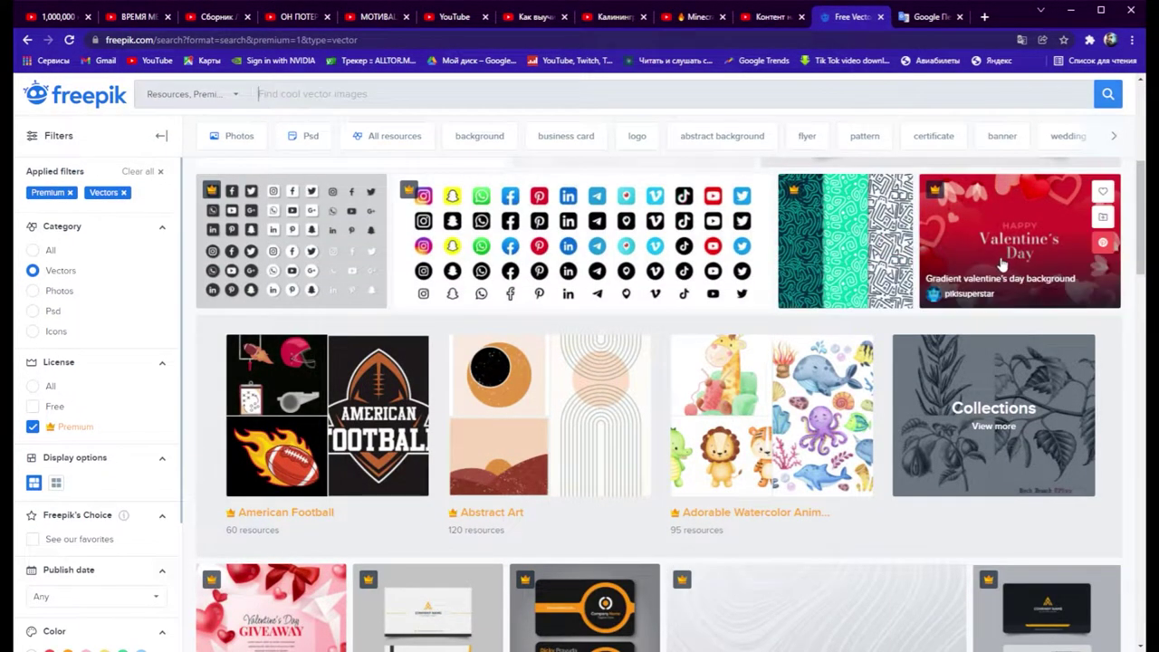
{"action": "scroll", "coordinate": [634, 380], "scroll_direction": "down", "scroll_amount": 3}
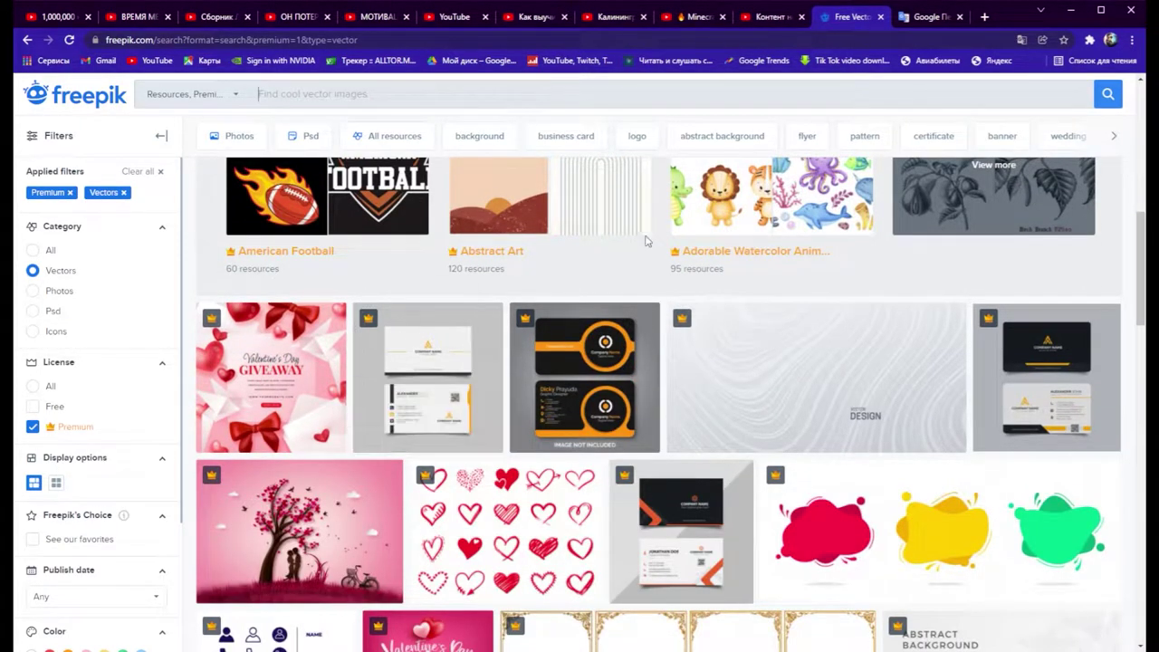
{"action": "scroll", "coordinate": [1040, 123], "scroll_direction": "up", "scroll_amount": 3}
{"action": "scroll", "coordinate": [1080, 226], "scroll_direction": "up", "scroll_amount": 3}
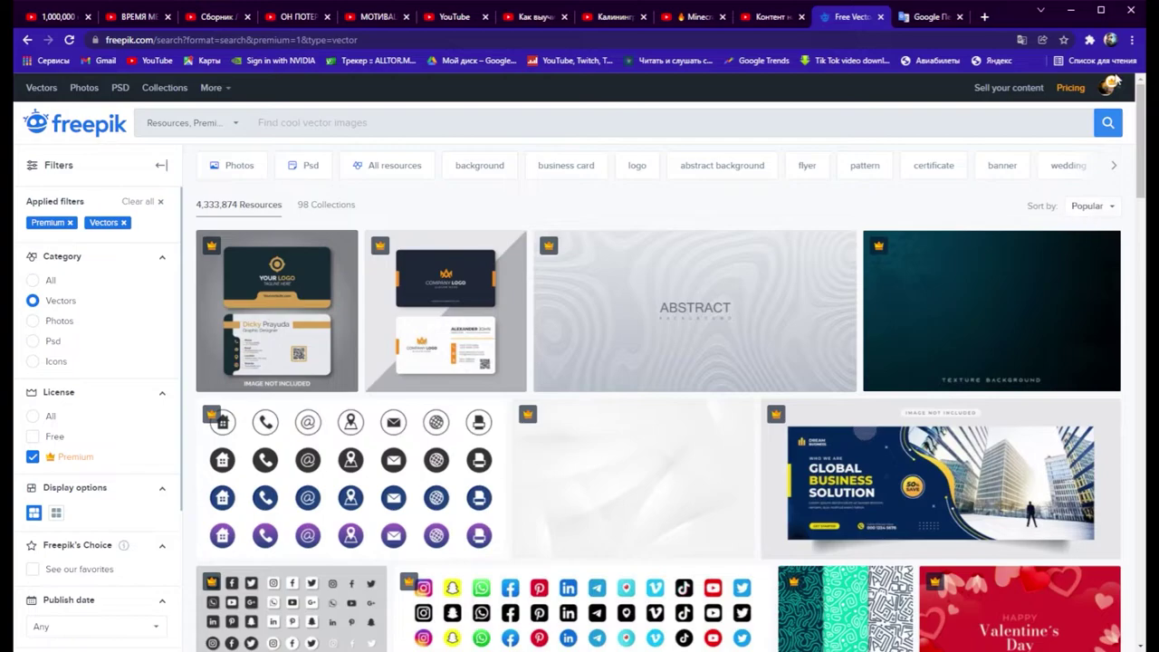
{"action": "left_click", "coordinate": [298, 292]}
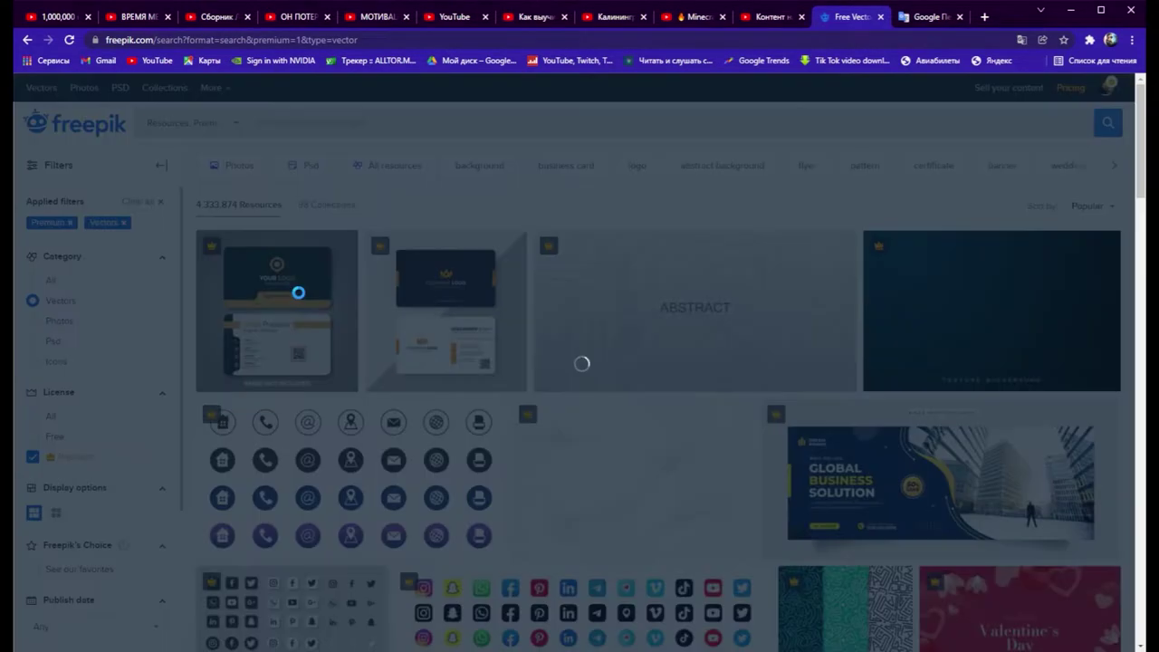
Step: Download the dark-and-gold business card template and dismiss the success notice
{"action": "left_click", "coordinate": [945, 153]}
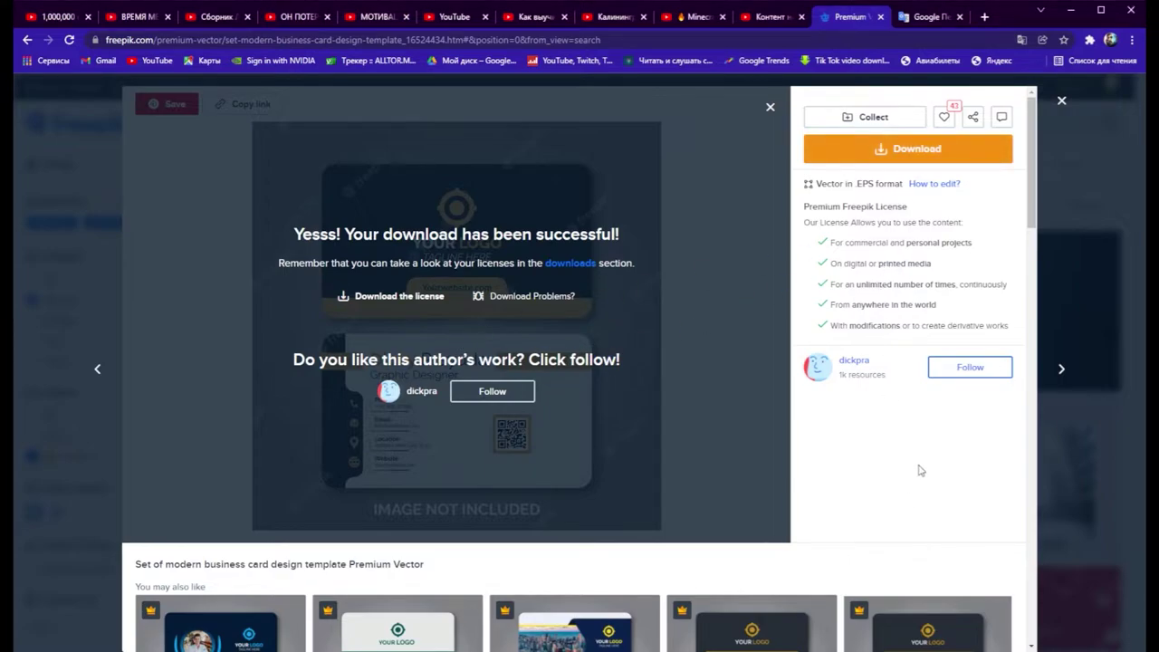
{"action": "left_click", "coordinate": [770, 107]}
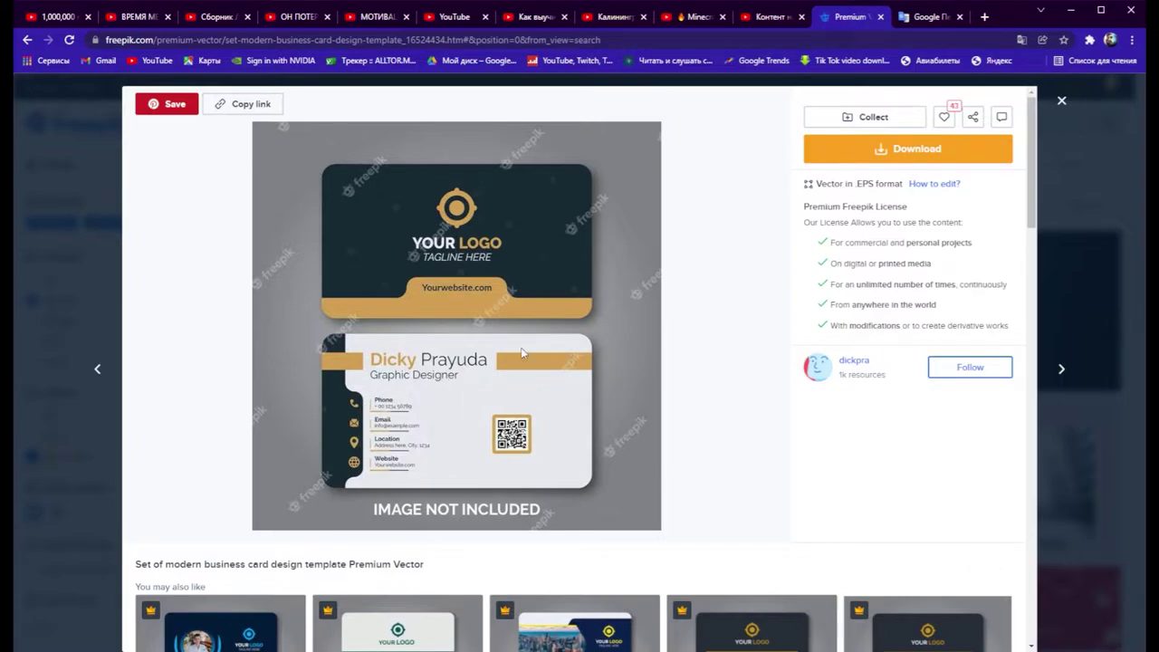
{"action": "scroll", "coordinate": [534, 355], "scroll_direction": "down", "scroll_amount": 3}
{"action": "scroll", "coordinate": [688, 299], "scroll_direction": "down", "scroll_amount": 2}
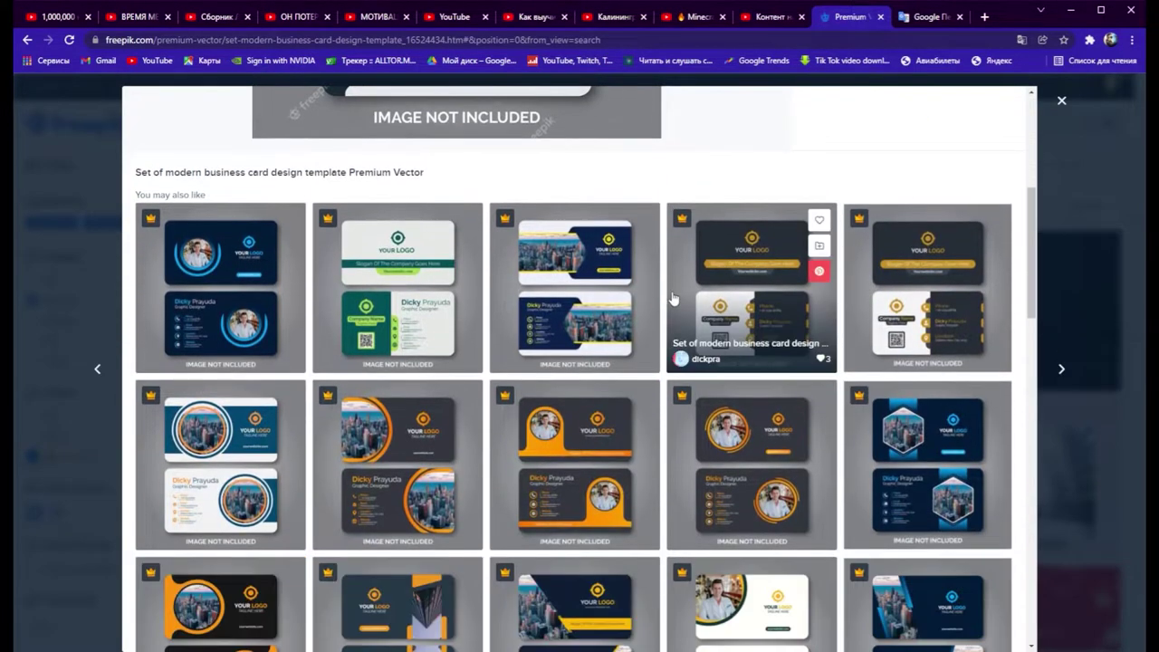
{"action": "scroll", "coordinate": [602, 364], "scroll_direction": "down", "scroll_amount": 2}
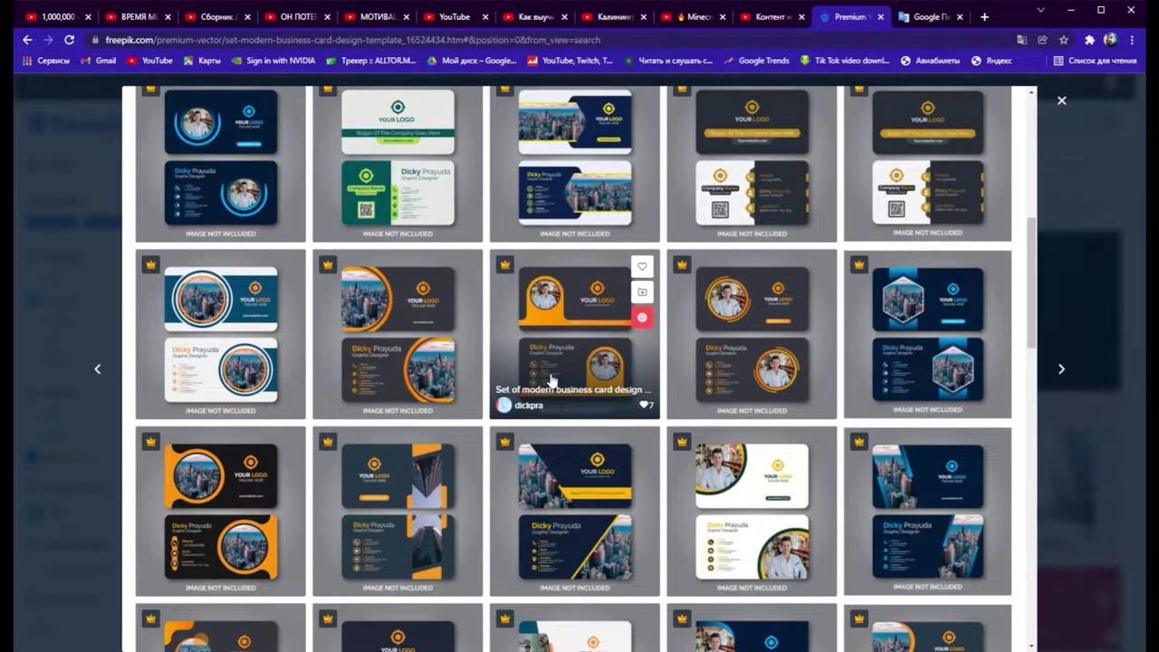
{"action": "scroll", "coordinate": [549, 378], "scroll_direction": "down", "scroll_amount": 3}
{"action": "scroll", "coordinate": [548, 380], "scroll_direction": "down", "scroll_amount": 2}
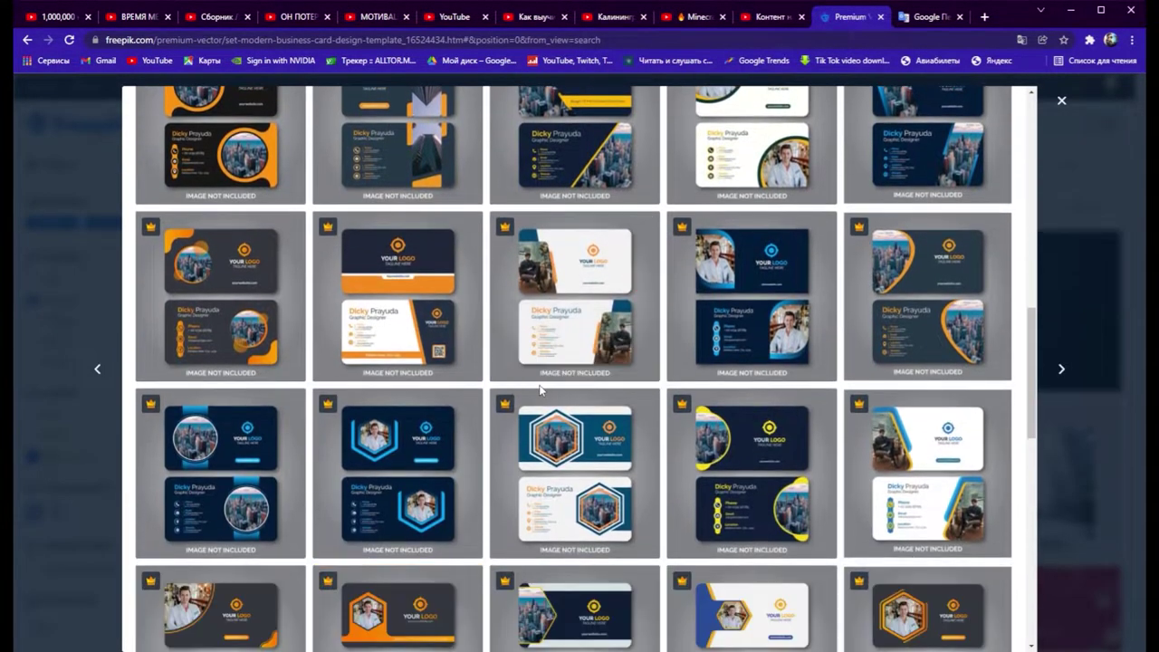
{"action": "scroll", "coordinate": [543, 387], "scroll_direction": "down", "scroll_amount": 2}
{"action": "scroll", "coordinate": [541, 391], "scroll_direction": "down", "scroll_amount": 5}
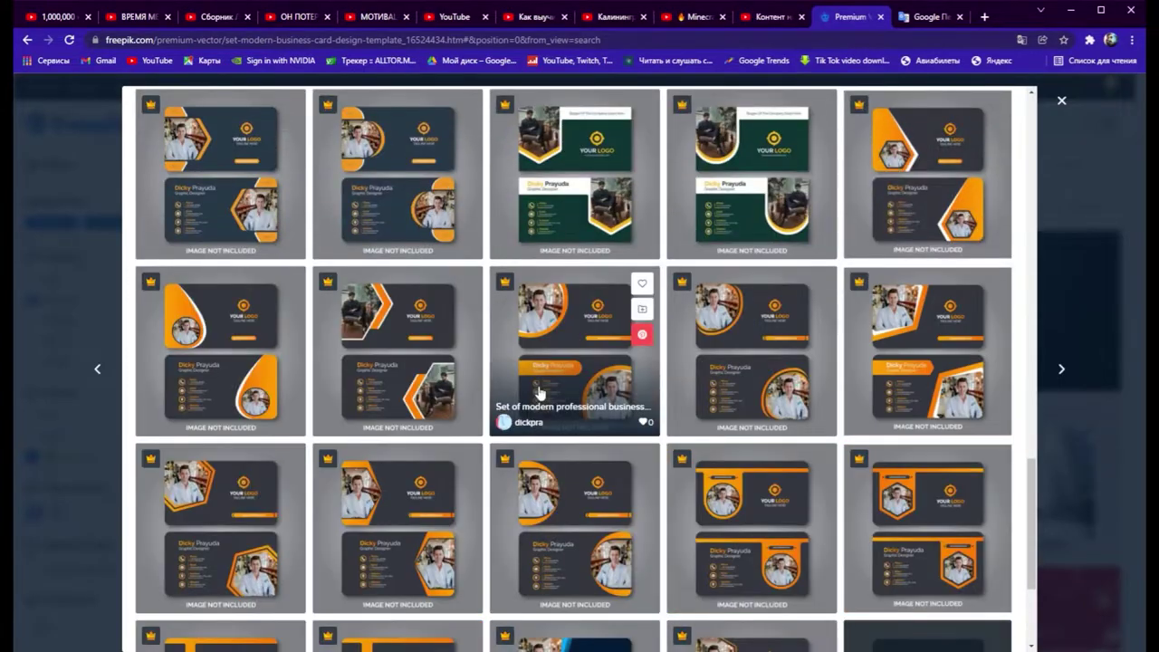
{"action": "scroll", "coordinate": [338, 431], "scroll_direction": "down", "scroll_amount": 2}
{"action": "scroll", "coordinate": [337, 442], "scroll_direction": "down", "scroll_amount": 1}
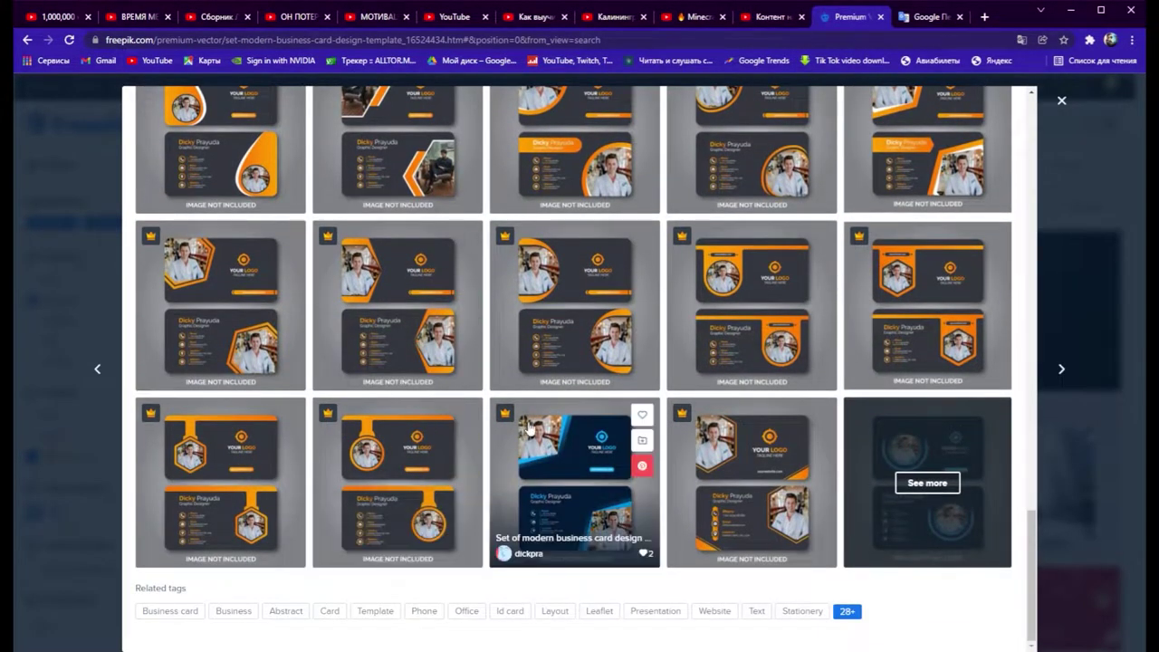
{"action": "scroll", "coordinate": [605, 429], "scroll_direction": "up", "scroll_amount": 4}
{"action": "scroll", "coordinate": [605, 429], "scroll_direction": "up", "scroll_amount": 5}
{"action": "scroll", "coordinate": [605, 429], "scroll_direction": "up", "scroll_amount": 2}
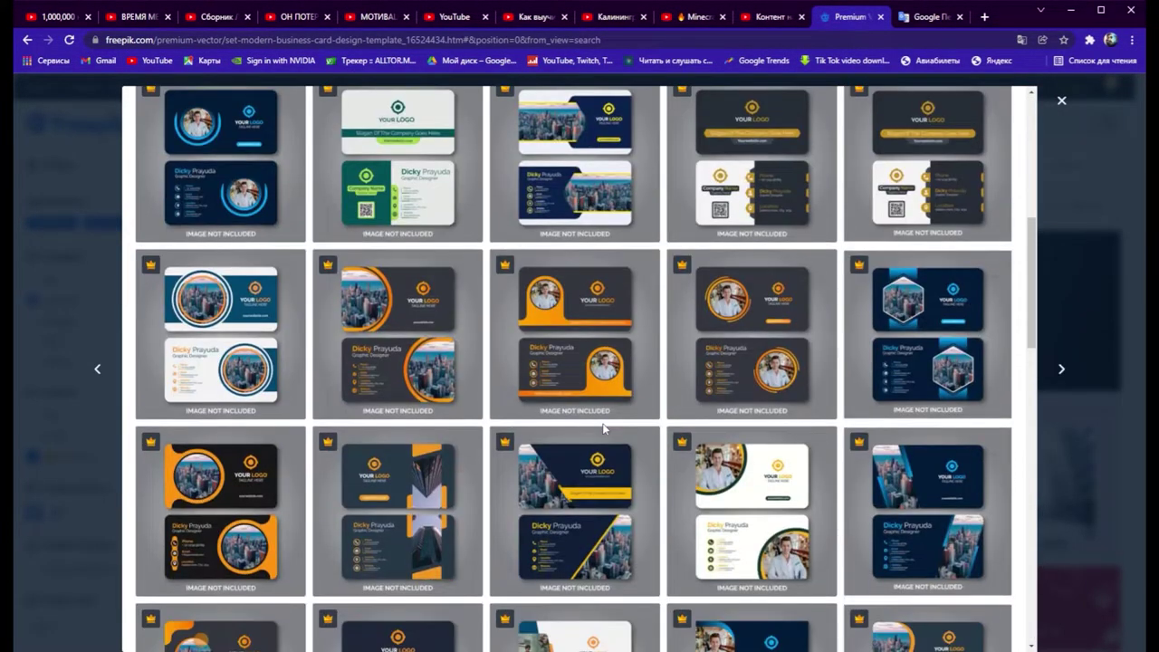
{"action": "scroll", "coordinate": [606, 424], "scroll_direction": "up", "scroll_amount": 2}
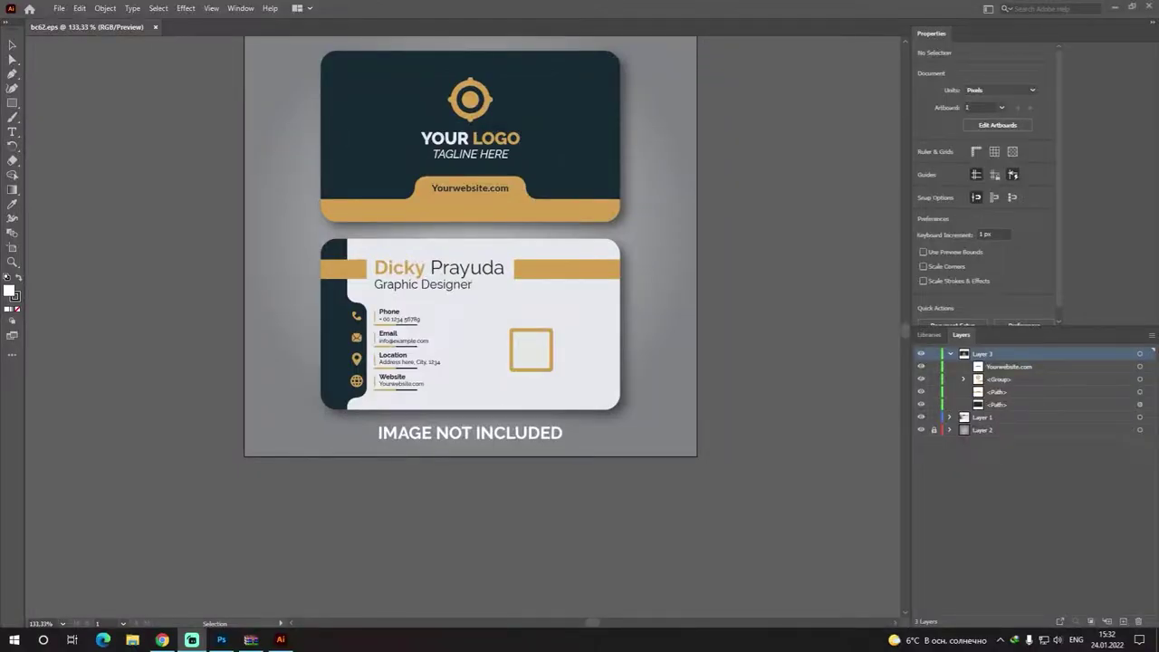
Step: Expand the logo group and select the O of LOGO with Direct Selection
{"action": "left_click_drag", "start_coordinate": [492, 440], "coordinate": [578, 552]}
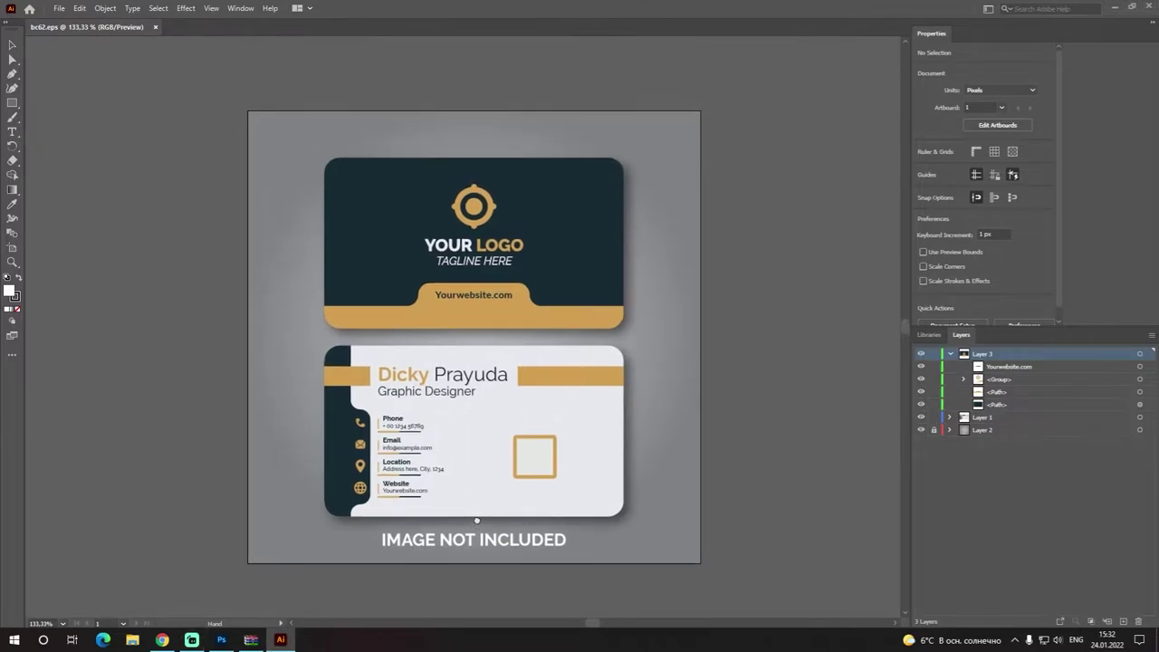
{"action": "left_click", "coordinate": [964, 380]}
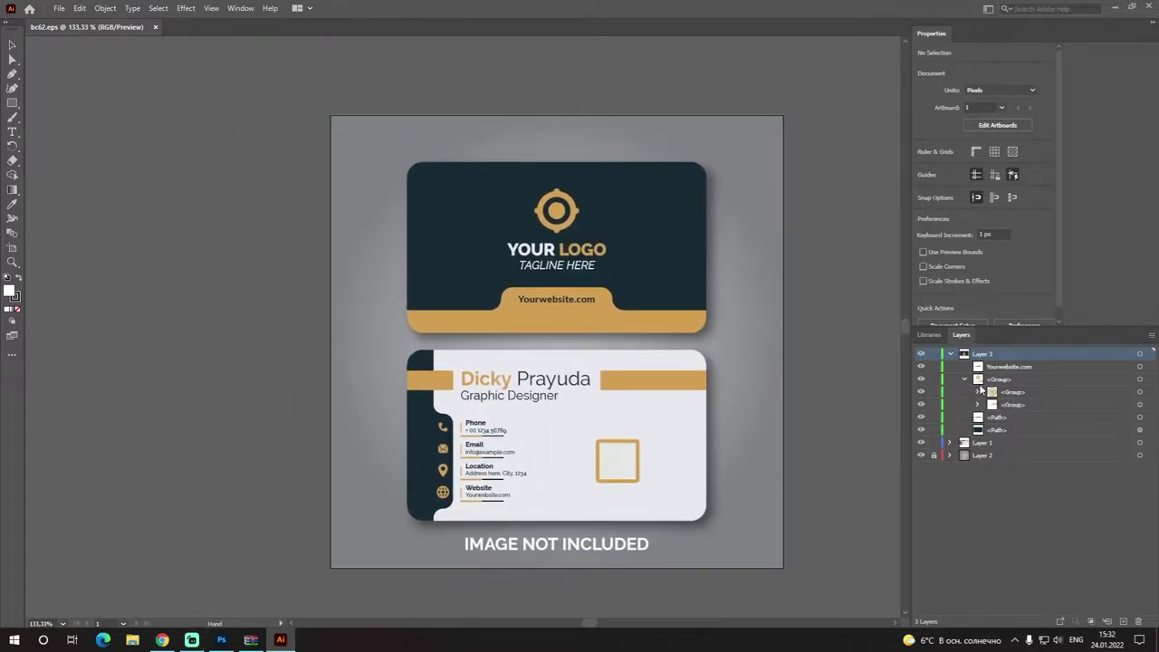
{"action": "left_click", "coordinate": [921, 391]}
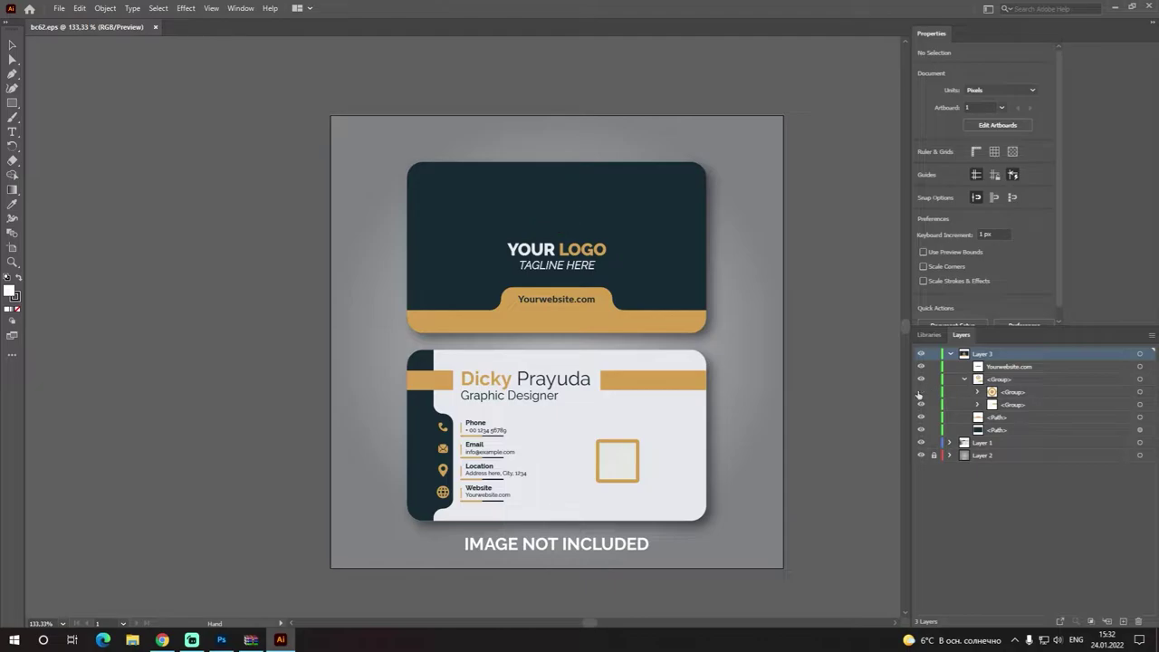
{"action": "scroll", "coordinate": [585, 207], "scroll_direction": "up", "scroll_amount": 5, "text": "alt"}
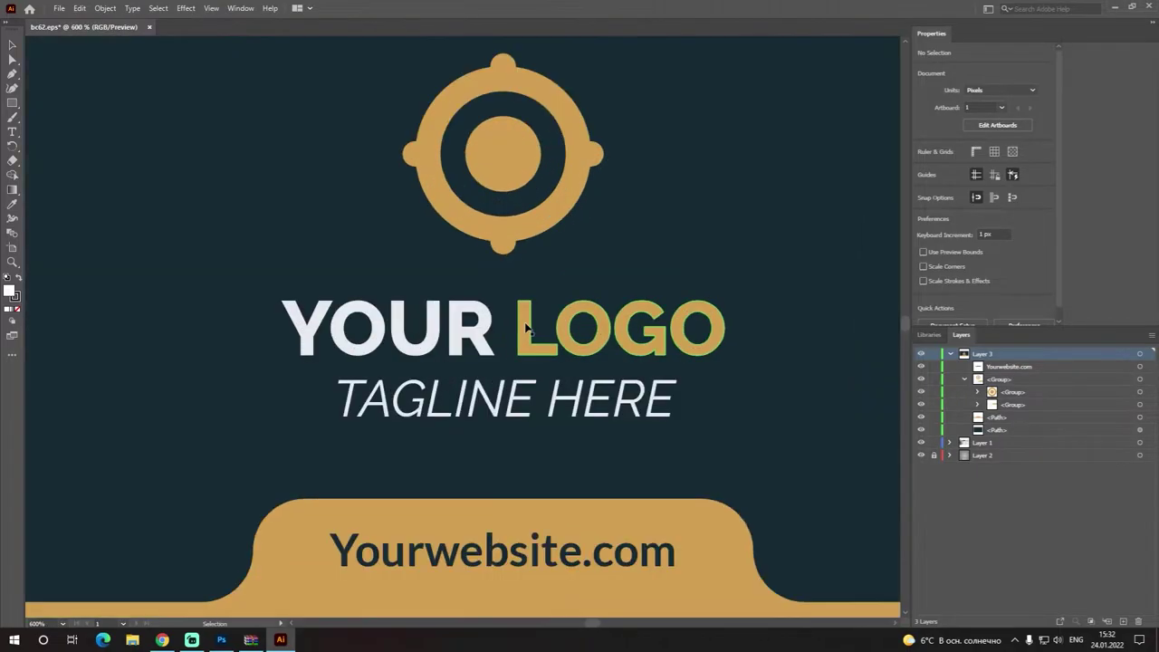
{"action": "left_click", "coordinate": [579, 336]}
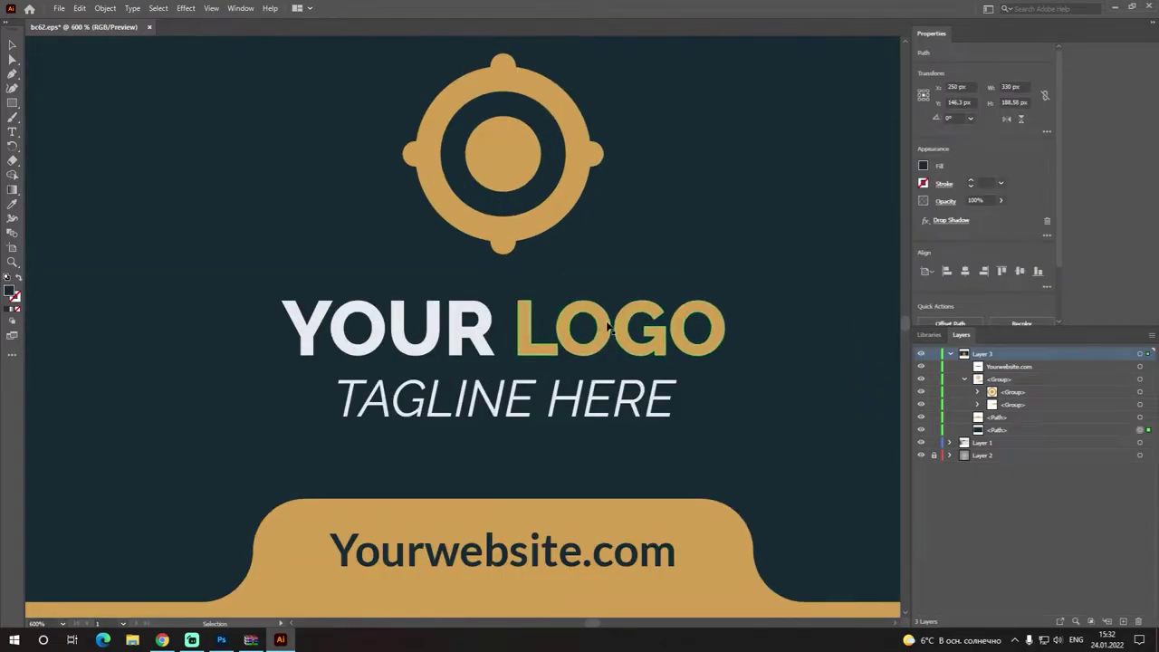
{"action": "key", "text": "a"}
{"action": "left_click", "coordinate": [579, 337]}
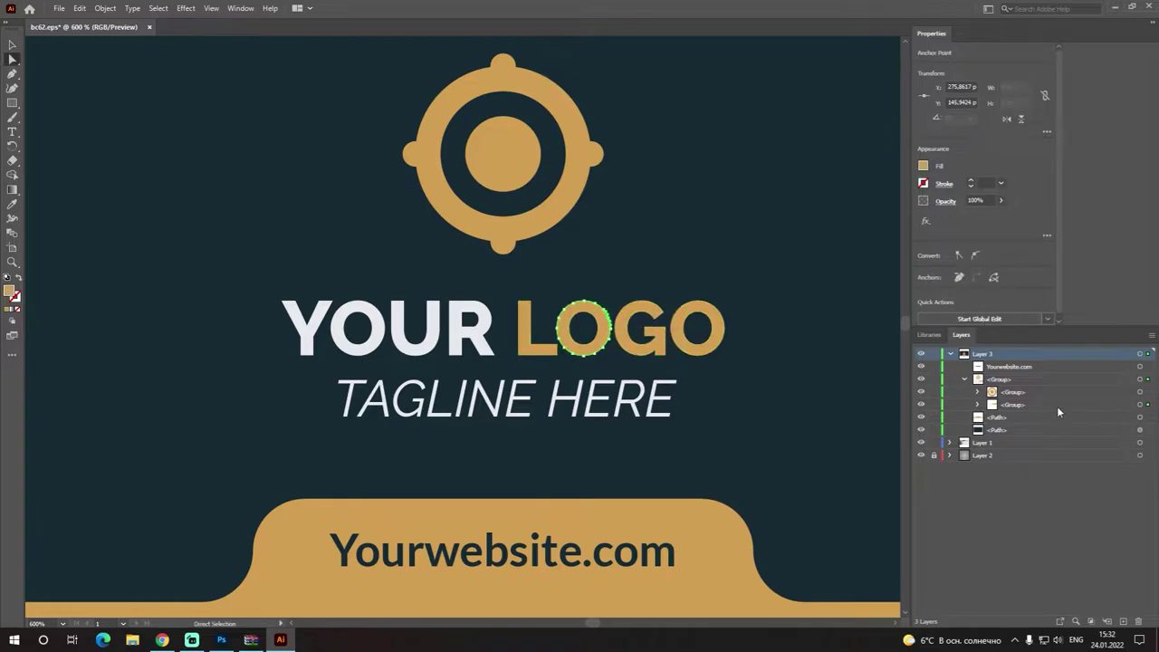
Step: Find the LOGO word's compound path in Layers and hide it
{"action": "left_click", "coordinate": [977, 404]}
{"action": "left_click", "coordinate": [1029, 428]}
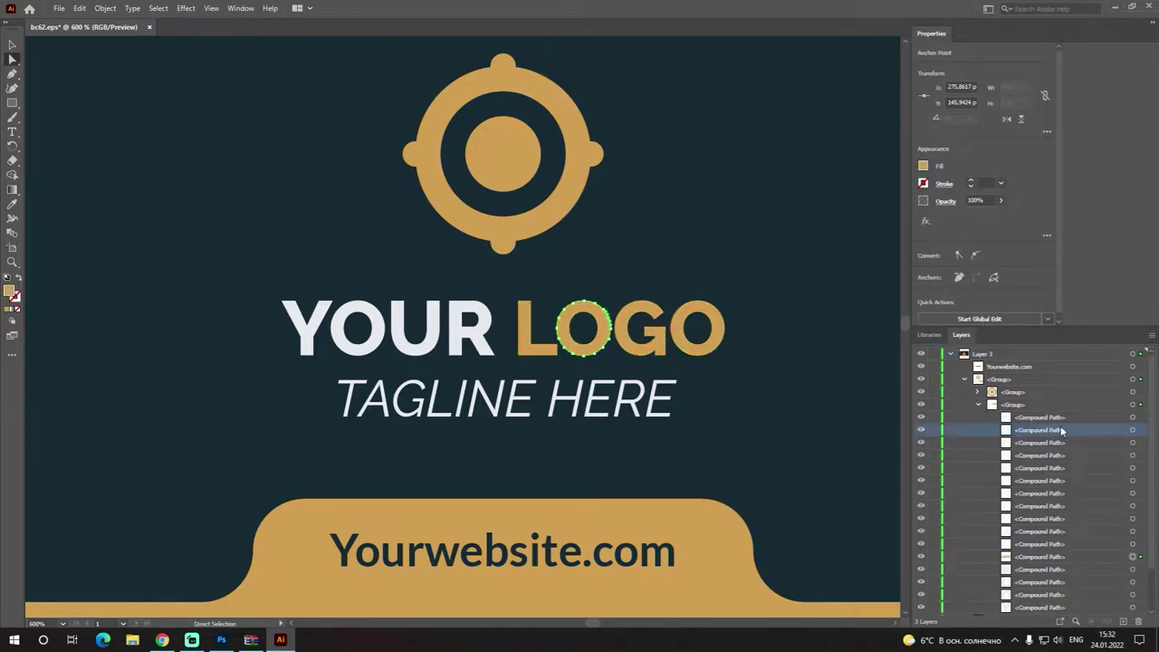
{"action": "scroll", "coordinate": [1062, 426], "scroll_direction": "down", "scroll_amount": 2}
{"action": "left_click", "coordinate": [1029, 509]}
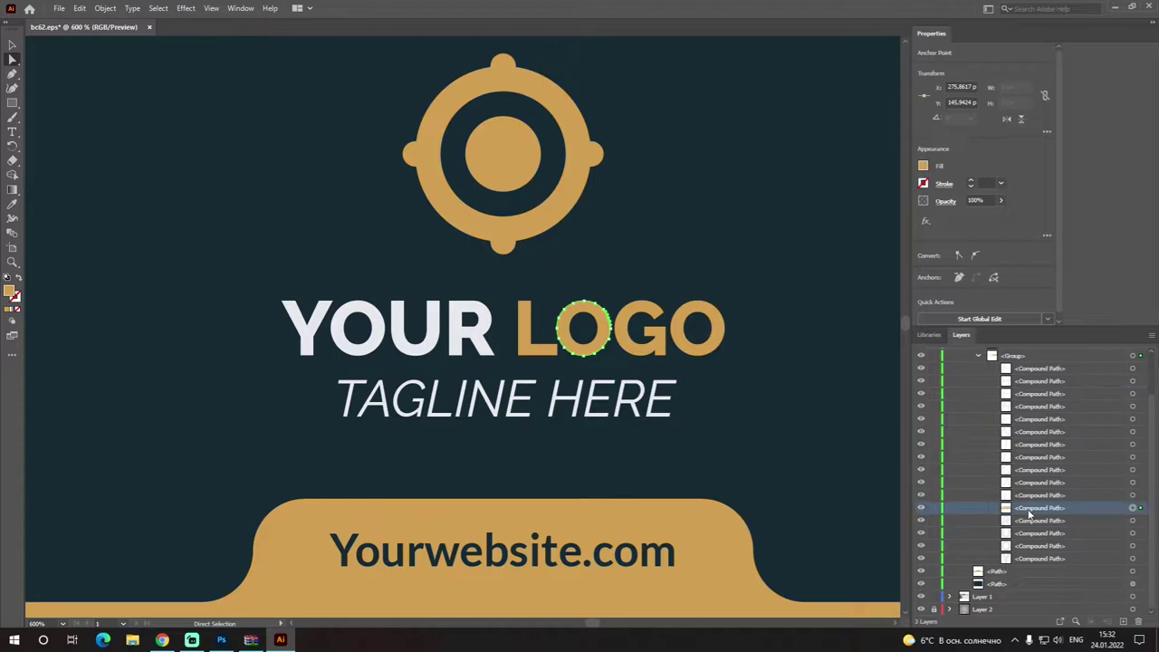
{"action": "left_click", "coordinate": [1137, 510]}
{"action": "left_click", "coordinate": [921, 507]}
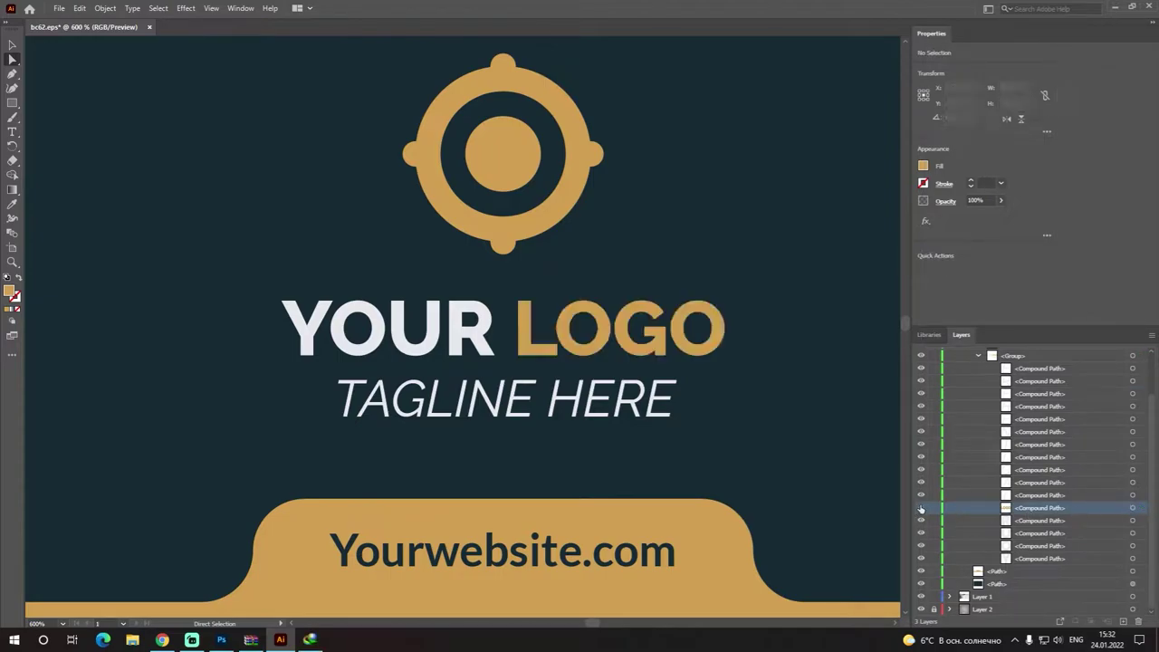
{"action": "left_click", "coordinate": [921, 508]}
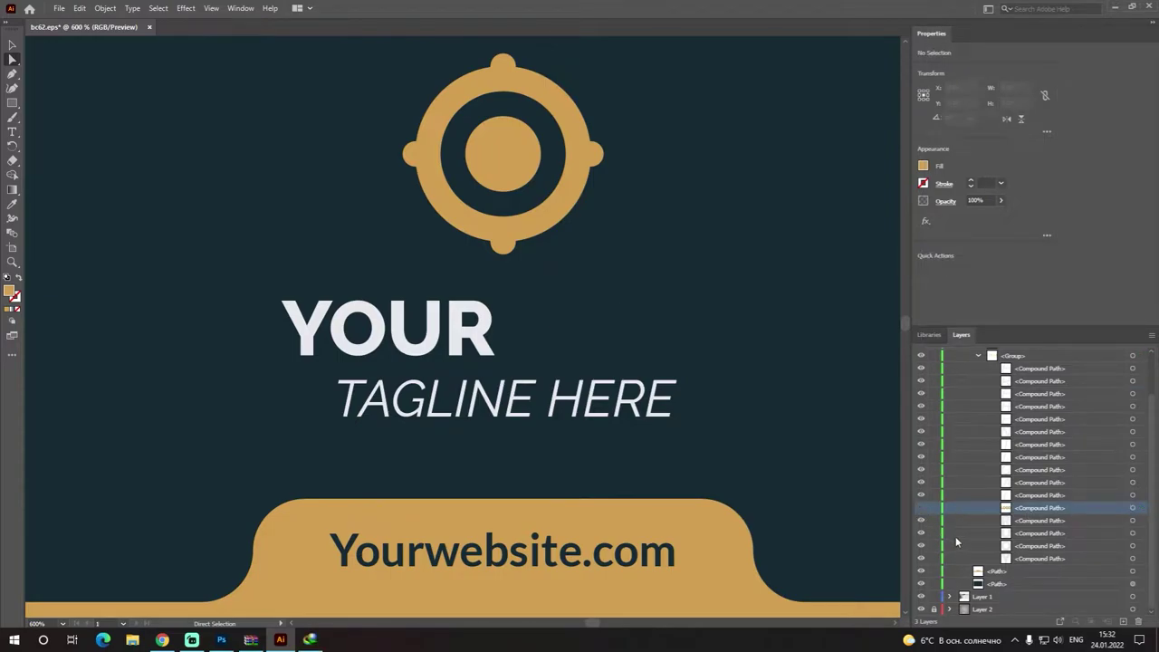
Step: Collapse the letter group and hide the logo and tagline groups
{"action": "scroll", "coordinate": [960, 529], "scroll_direction": "up", "scroll_amount": 2}
{"action": "left_click", "coordinate": [978, 403]}
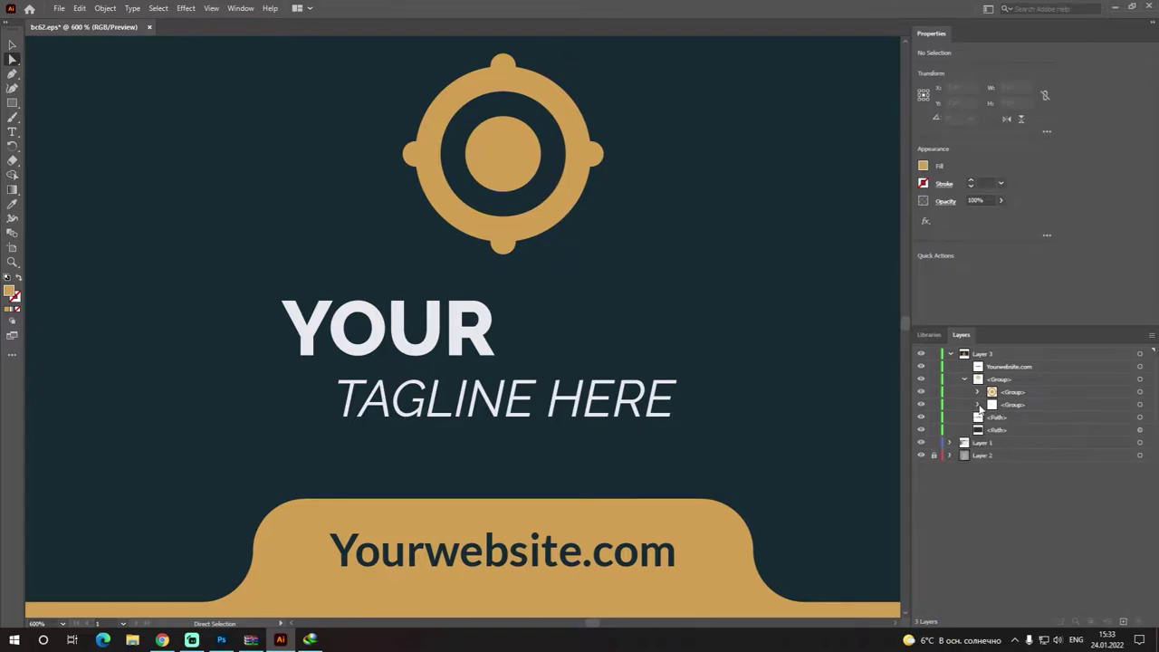
{"action": "left_click", "coordinate": [921, 405]}
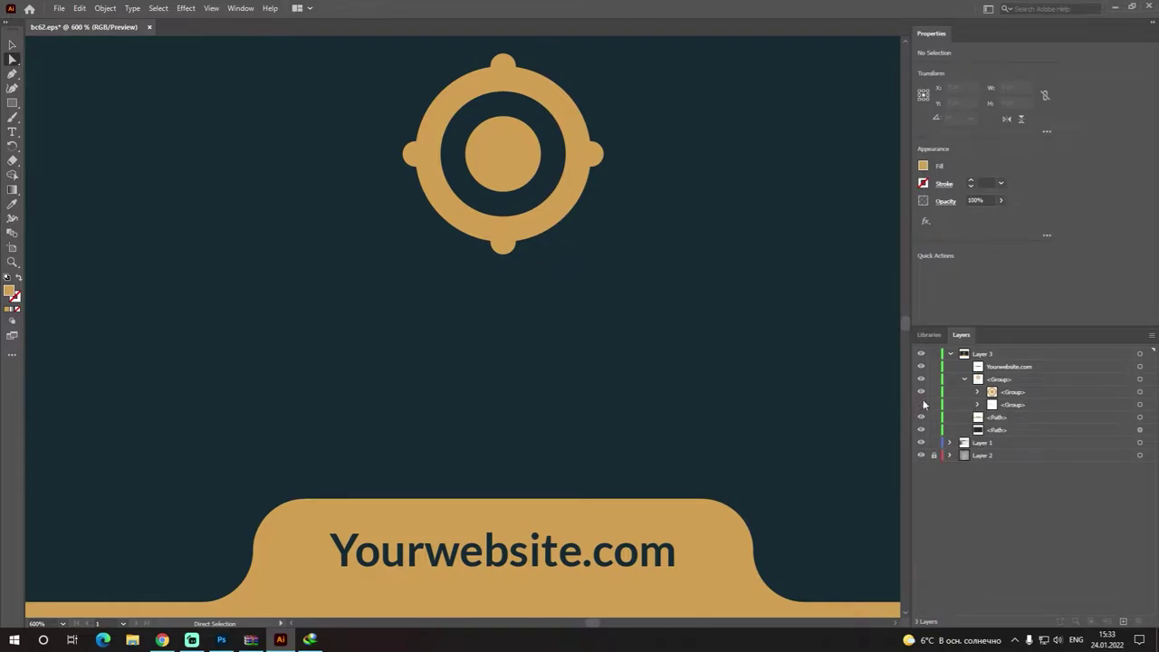
Step: Replace the Yourwebsite.com text on the card front with 'cgm creative'
{"action": "scroll", "coordinate": [531, 407], "scroll_direction": "down", "scroll_amount": 5}
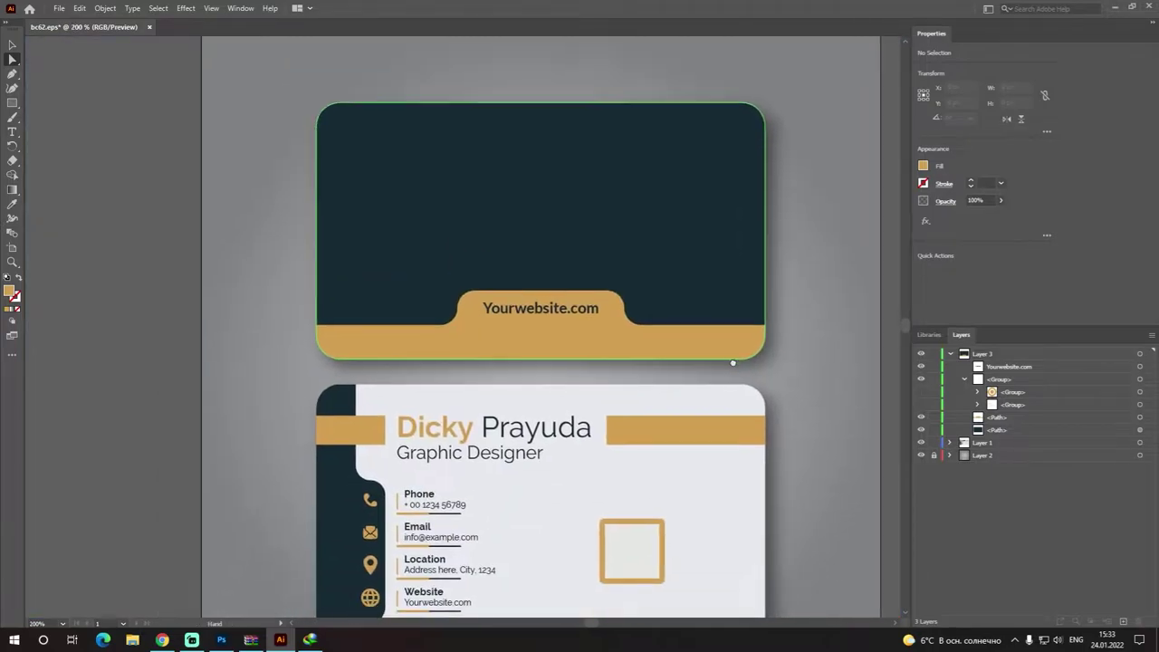
{"action": "left_click_drag", "start_coordinate": [733, 363], "coordinate": [745, 303]}
{"action": "key", "text": "t"}
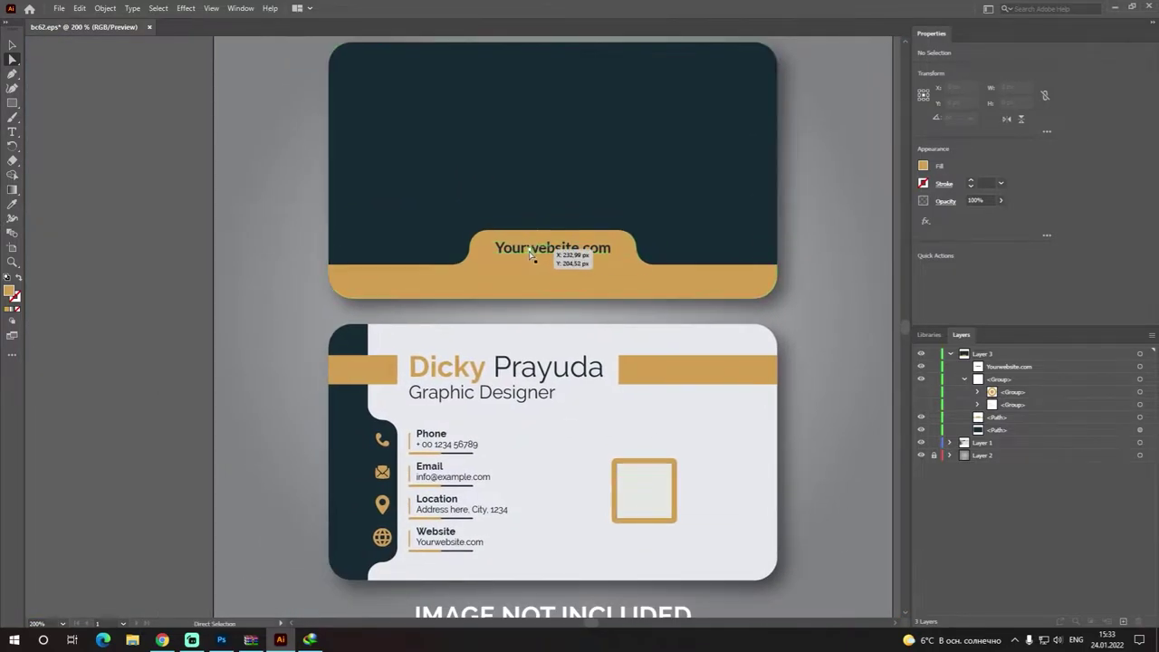
{"action": "left_click", "coordinate": [523, 247]}
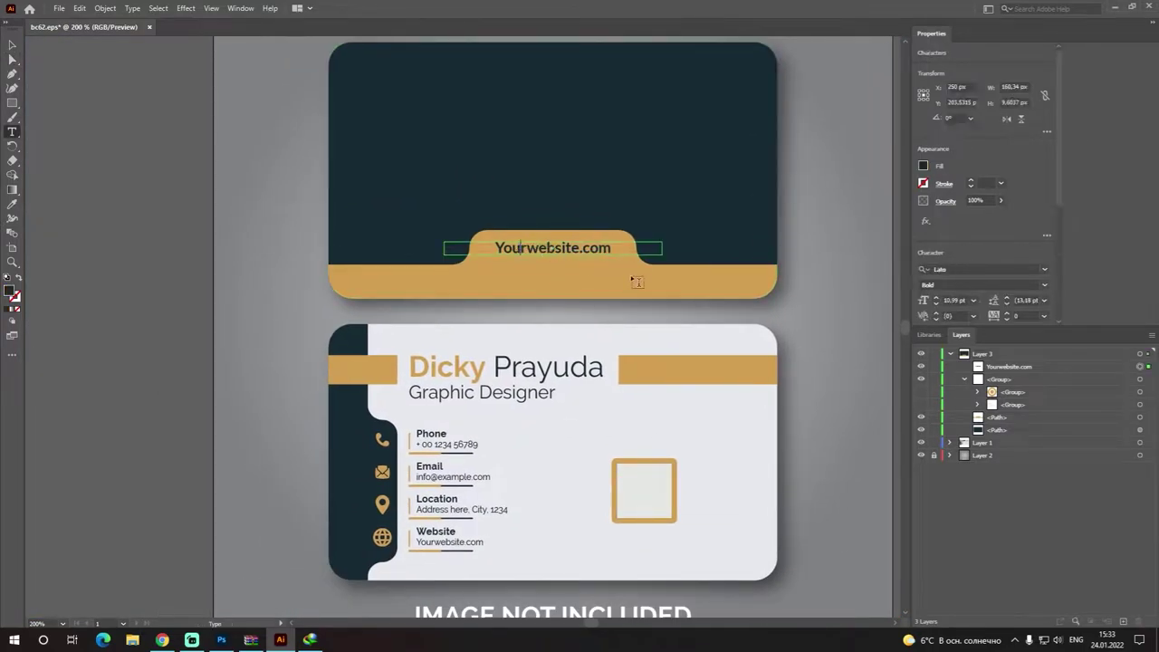
{"action": "key", "text": "ctrl+a"}
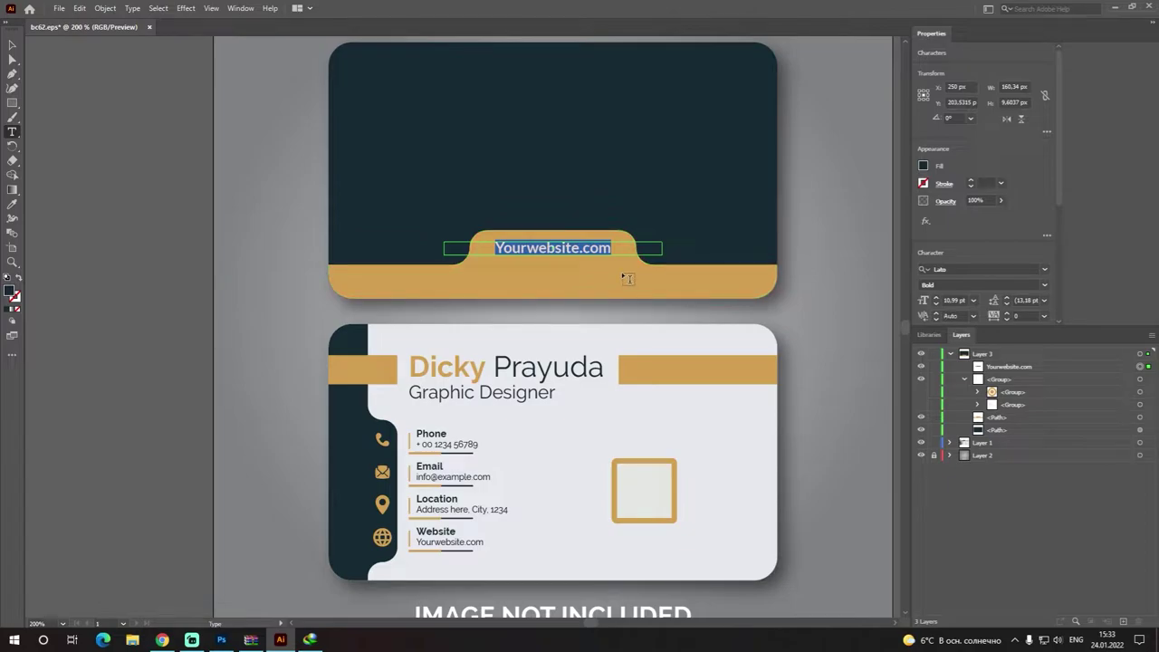
{"action": "type", "text": "cgm c"}
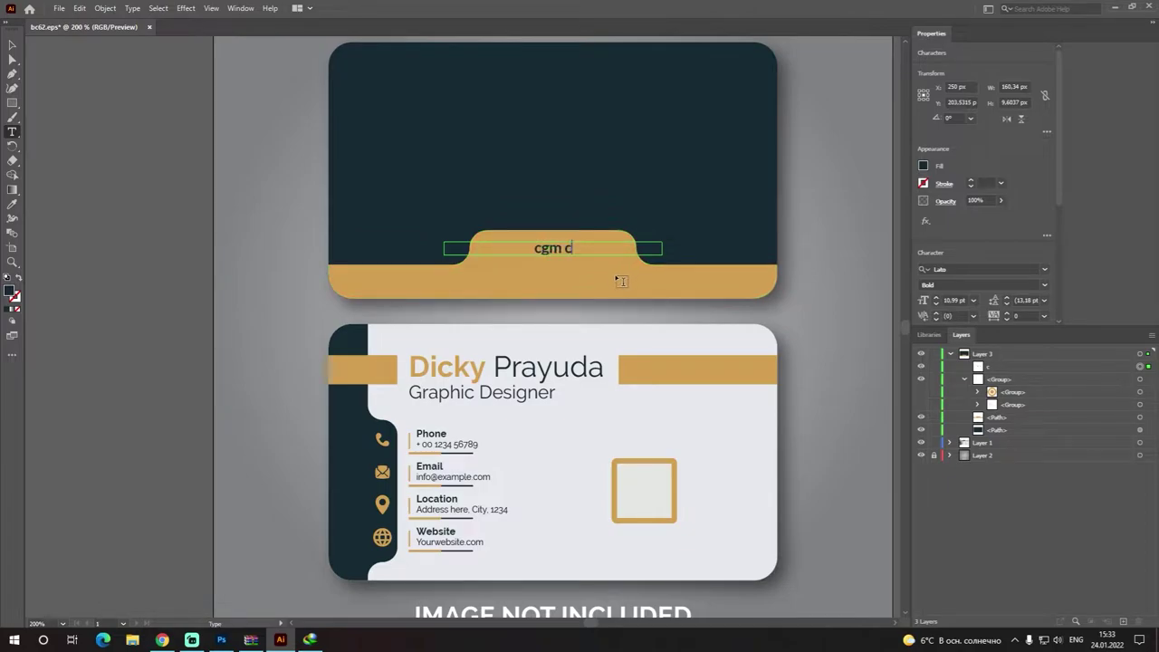
{"action": "type", "text": "reativ"}
{"action": "type", "text": "e"}
{"action": "left_click", "coordinate": [14, 46]}
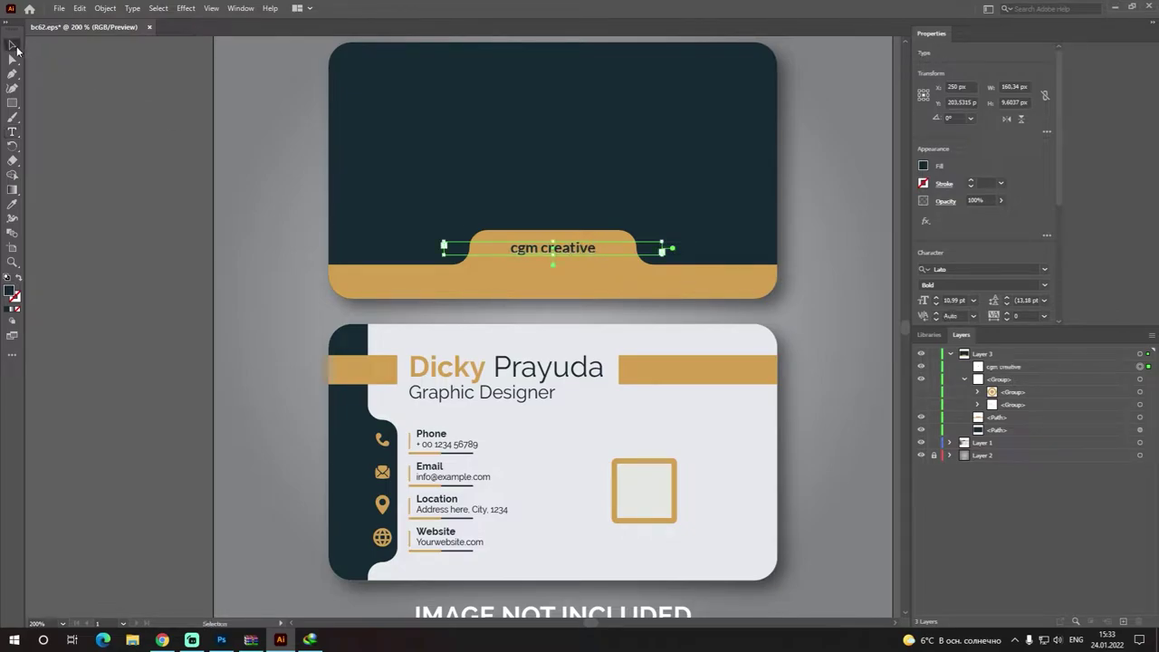
{"action": "left_click", "coordinate": [174, 283]}
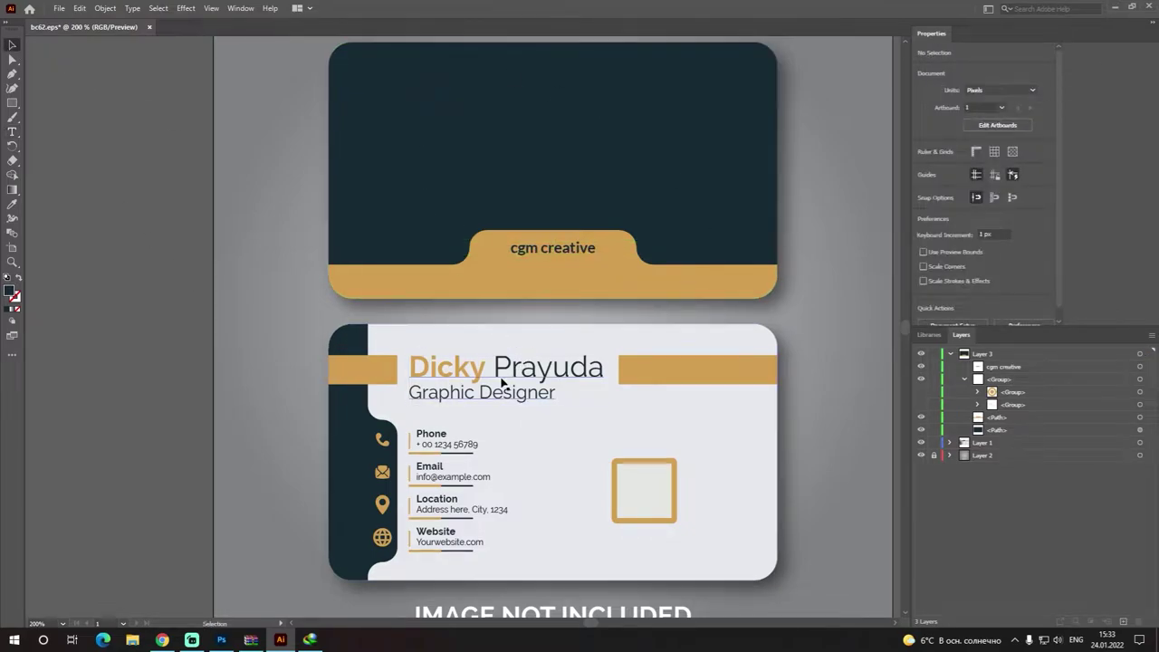
Step: Close the business-card document, answering the save prompt
{"action": "left_click_drag", "start_coordinate": [673, 453], "coordinate": [636, 459]}
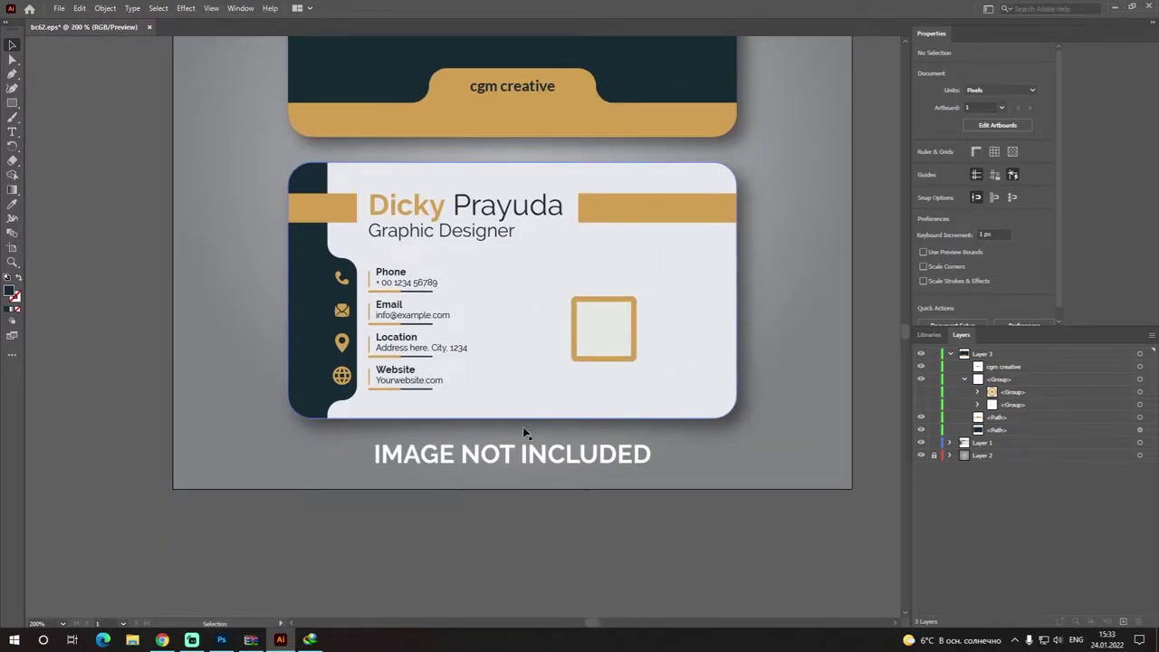
{"action": "left_click_drag", "start_coordinate": [523, 426], "coordinate": [594, 360]}
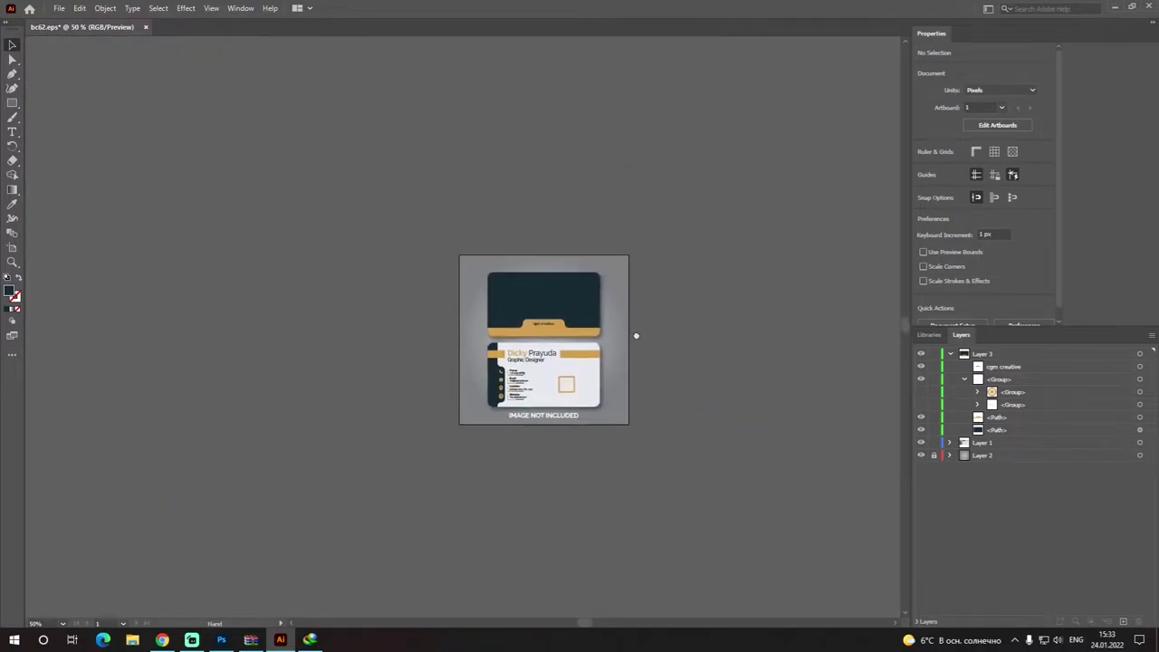
{"action": "scroll", "coordinate": [594, 360], "scroll_direction": "down", "scroll_amount": 4}
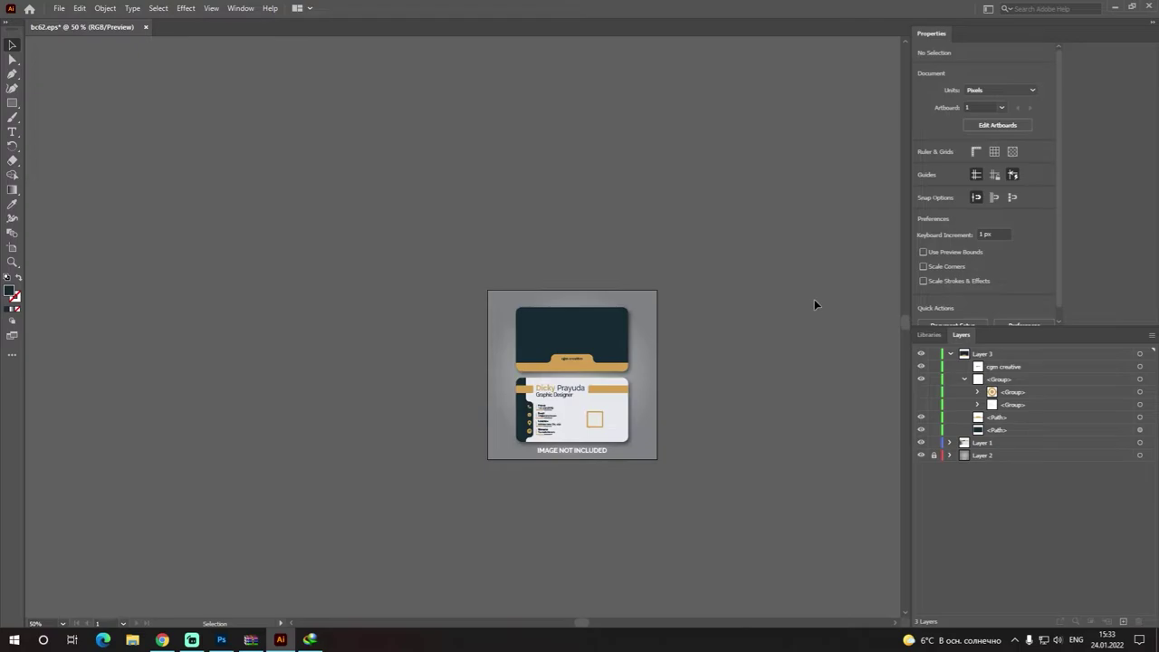
{"action": "left_click", "coordinate": [1153, 6]}
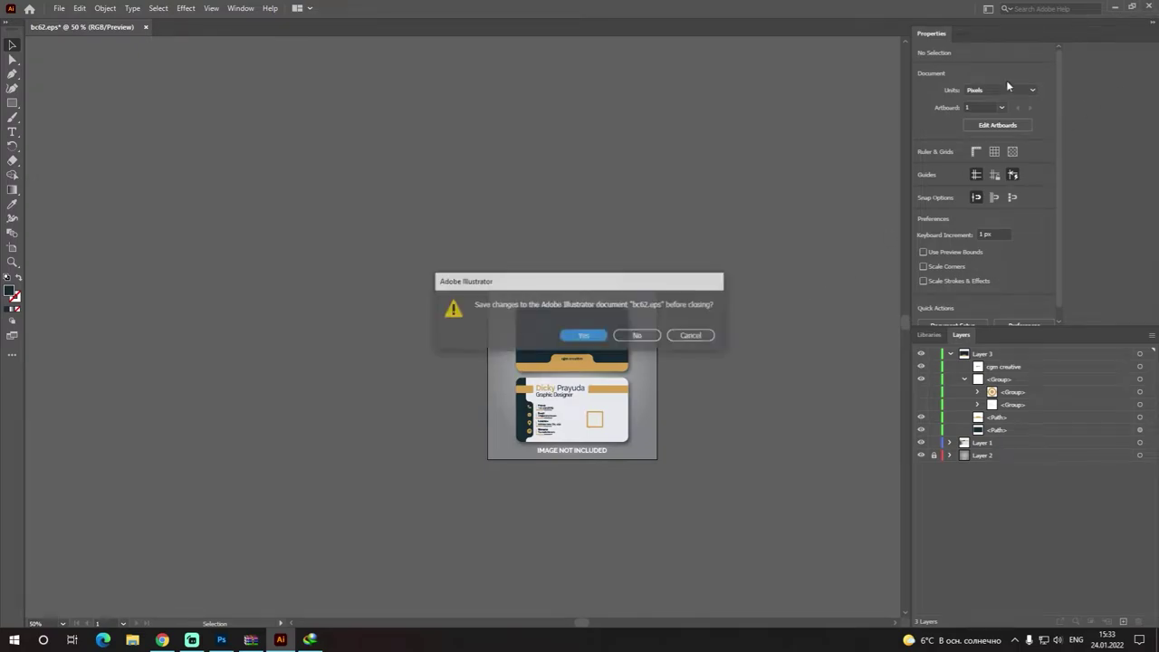
{"action": "left_click", "coordinate": [638, 335]}
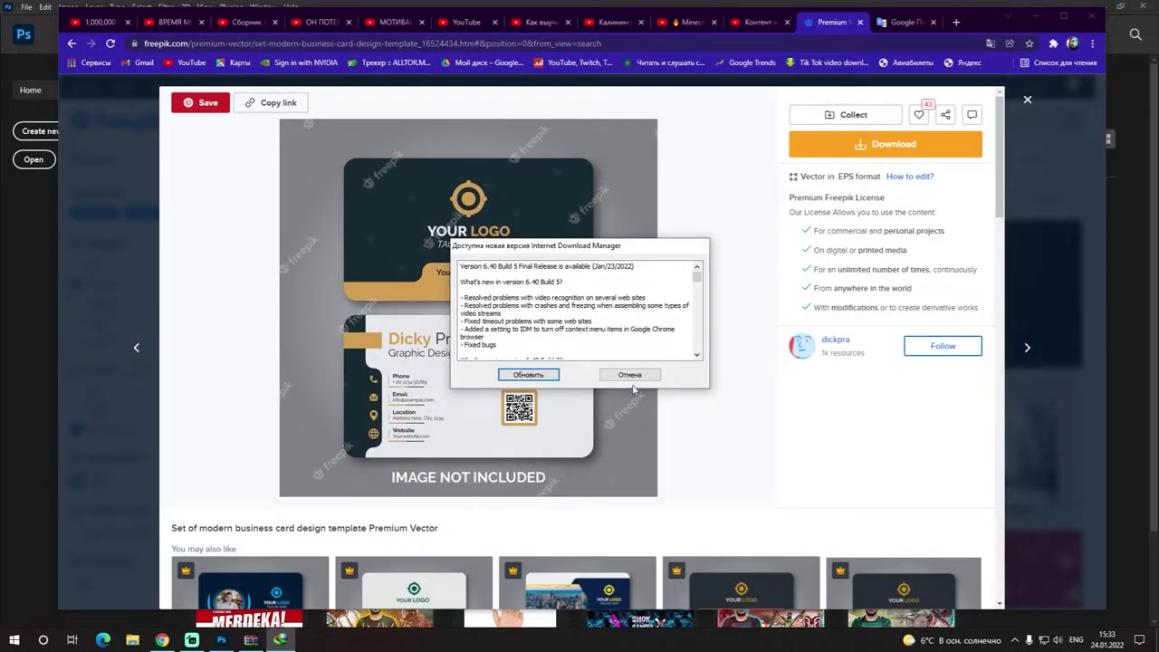
Step: Dismiss the IDM notice, open the template ZIP in WinRAR, preview bc62.jpg, and go up a folder
{"action": "left_click", "coordinate": [630, 375]}
{"action": "left_click", "coordinate": [250, 639]}
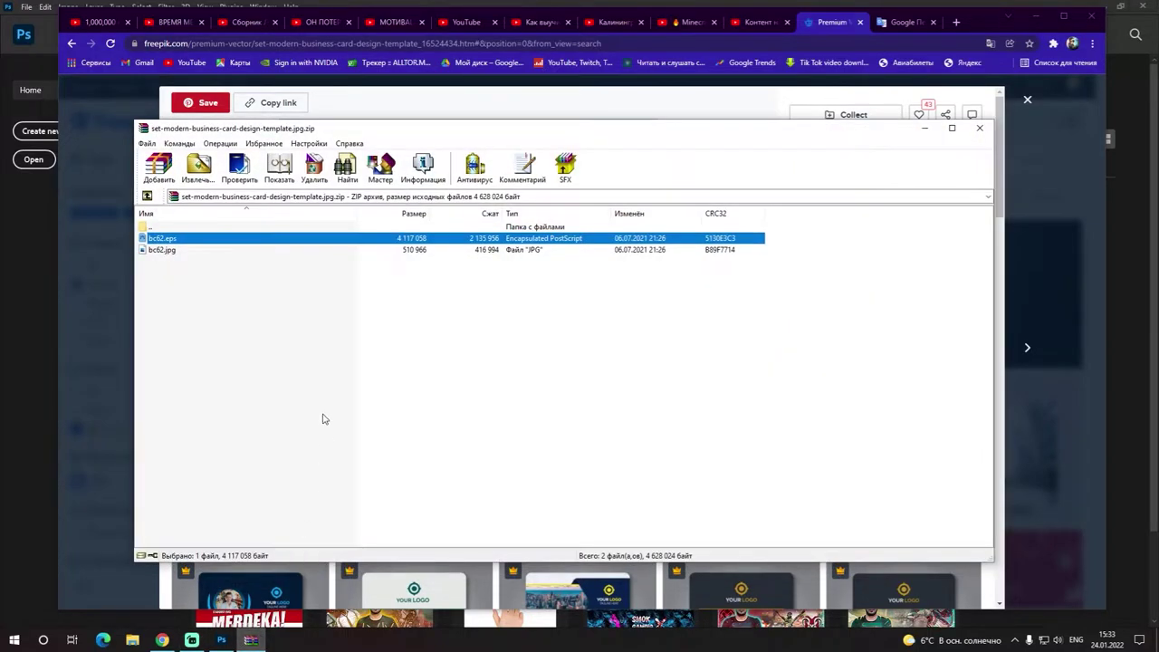
{"action": "double_click", "coordinate": [199, 250]}
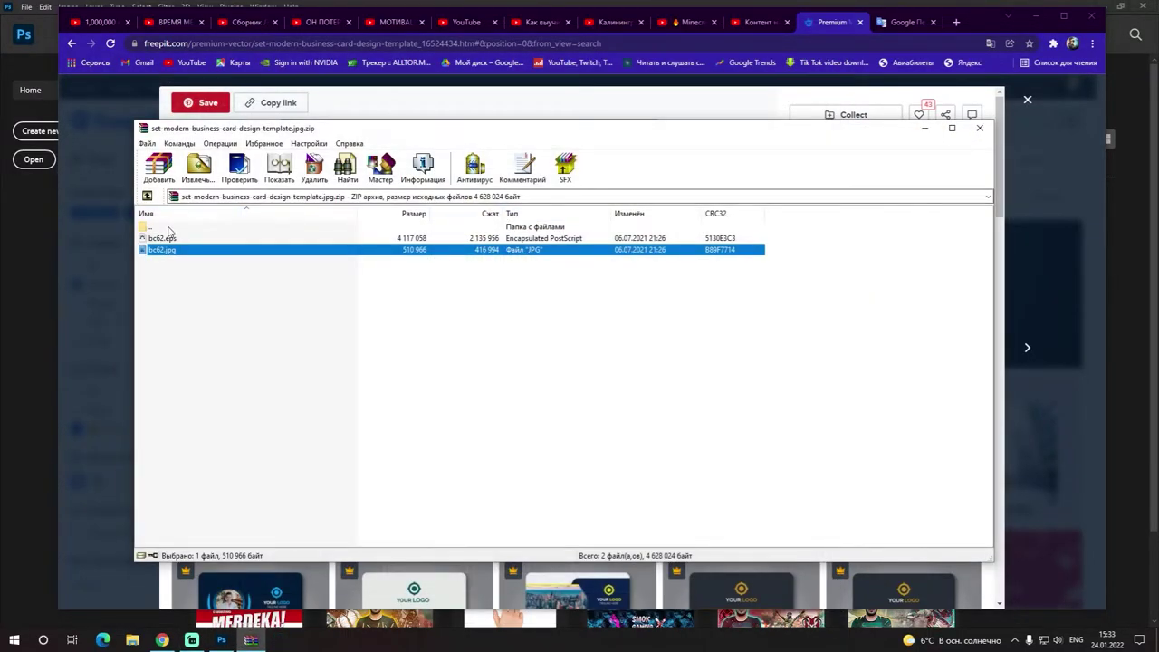
{"action": "double_click", "coordinate": [169, 227]}
Step: Close the template preview and WinRAR, then browse further down the Freepik results
{"action": "left_click", "coordinate": [1026, 98]}
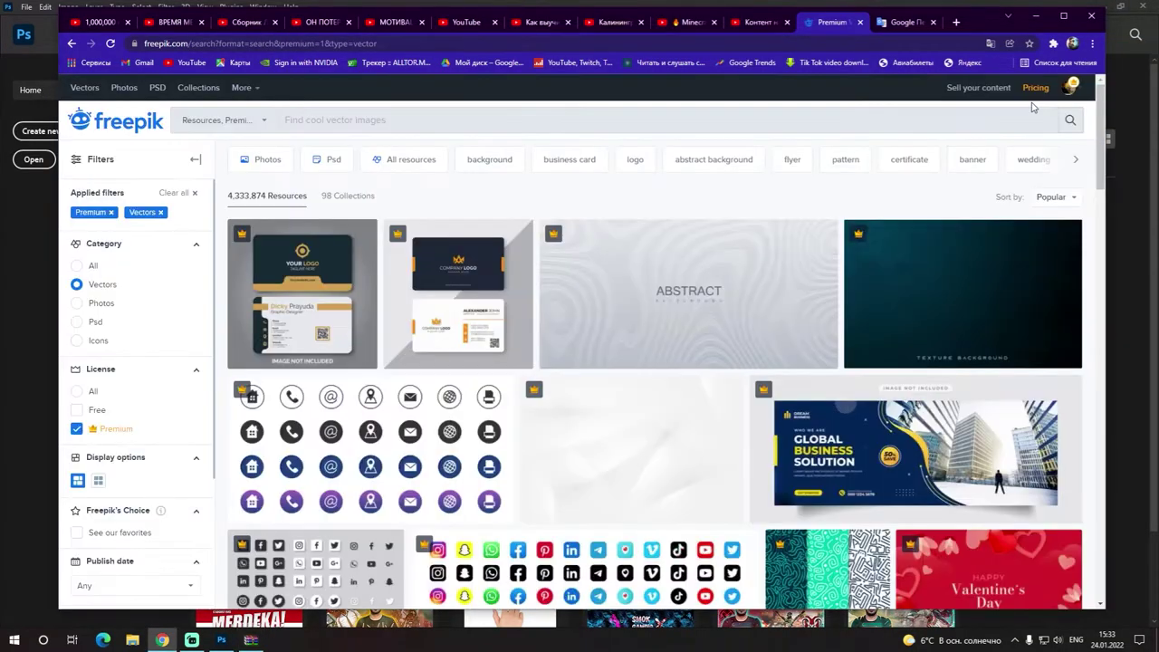
{"action": "left_click", "coordinate": [253, 638]}
{"action": "mouse_move", "coordinate": [962, 294]}
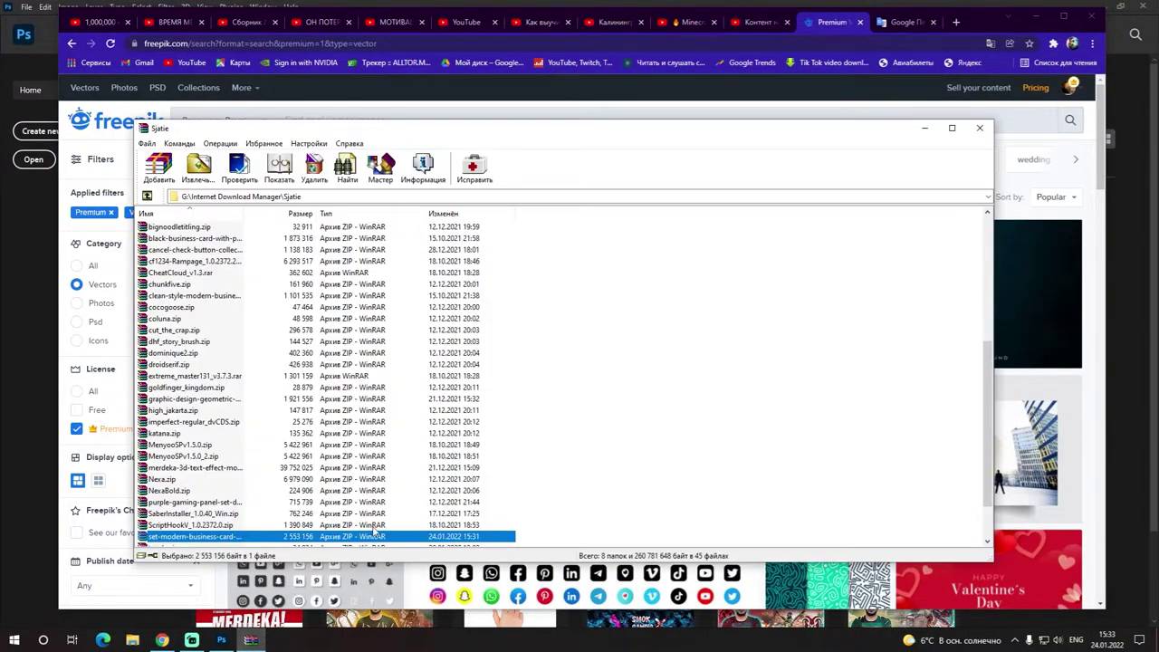
{"action": "left_click", "coordinate": [983, 126]}
{"action": "scroll", "coordinate": [670, 407], "scroll_direction": "down", "scroll_amount": 3}
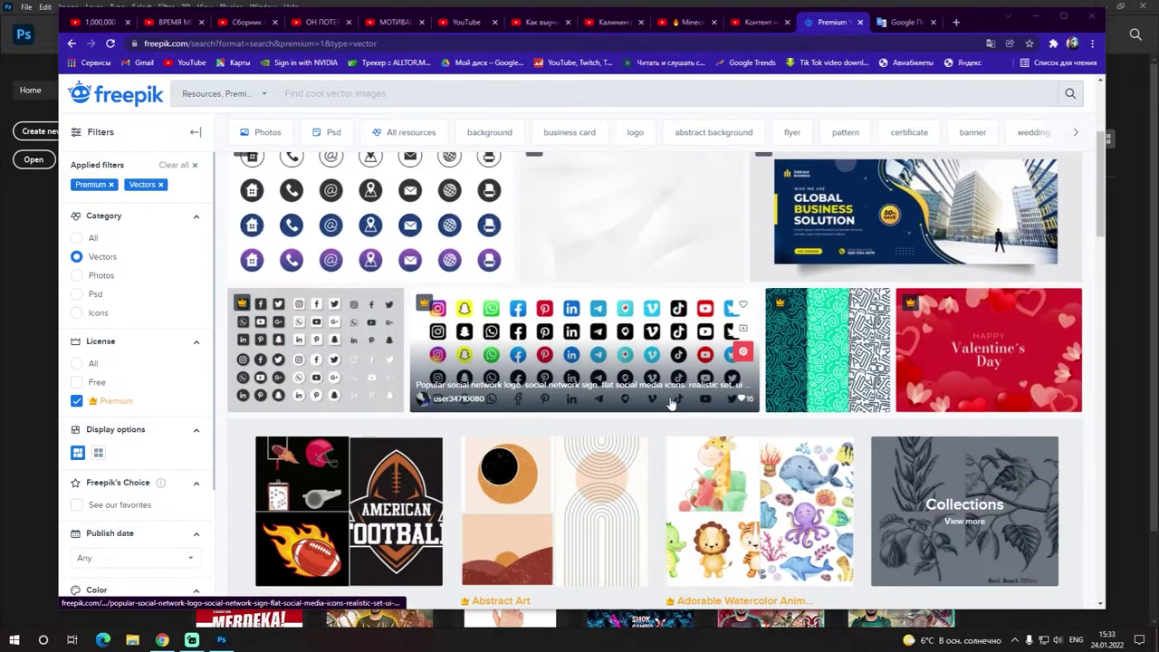
{"action": "scroll", "coordinate": [1023, 384], "scroll_direction": "down", "scroll_amount": 2}
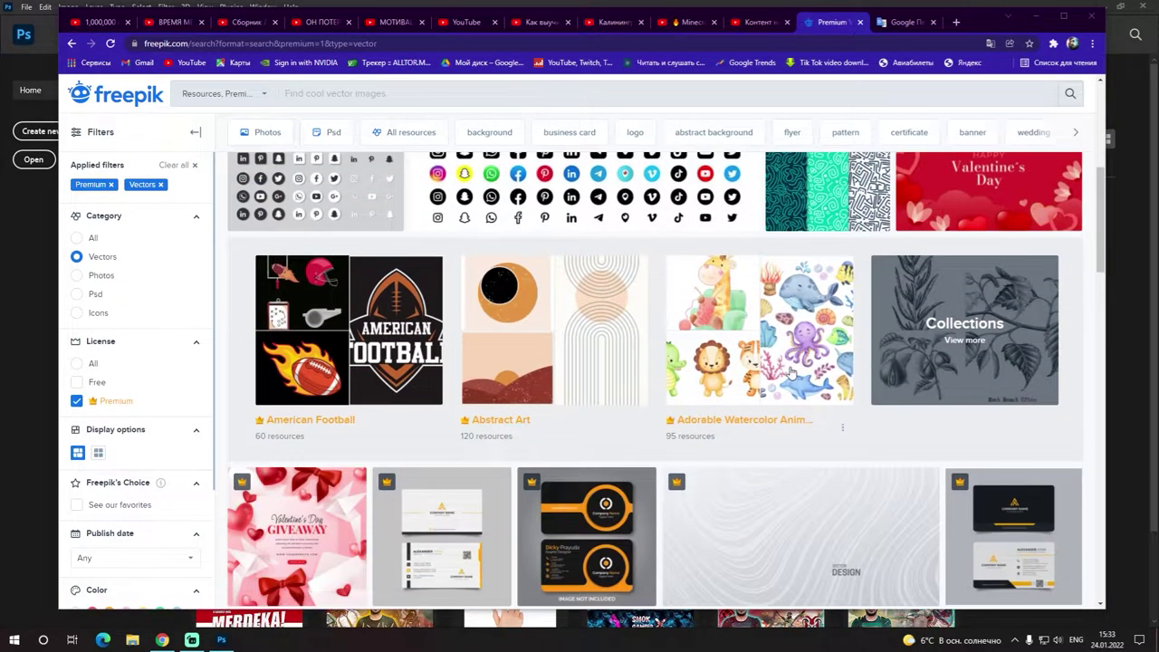
{"action": "scroll", "coordinate": [815, 371], "scroll_direction": "down", "scroll_amount": 2}
{"action": "scroll", "coordinate": [679, 344], "scroll_direction": "down", "scroll_amount": 1}
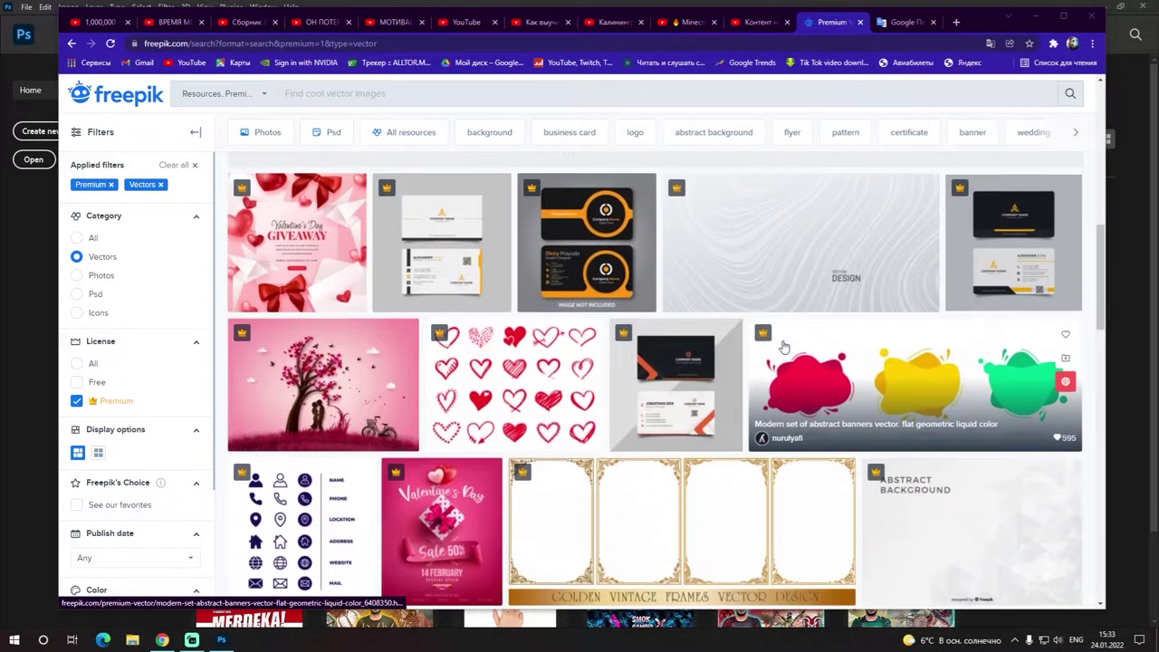
{"action": "scroll", "coordinate": [779, 350], "scroll_direction": "down", "scroll_amount": 2}
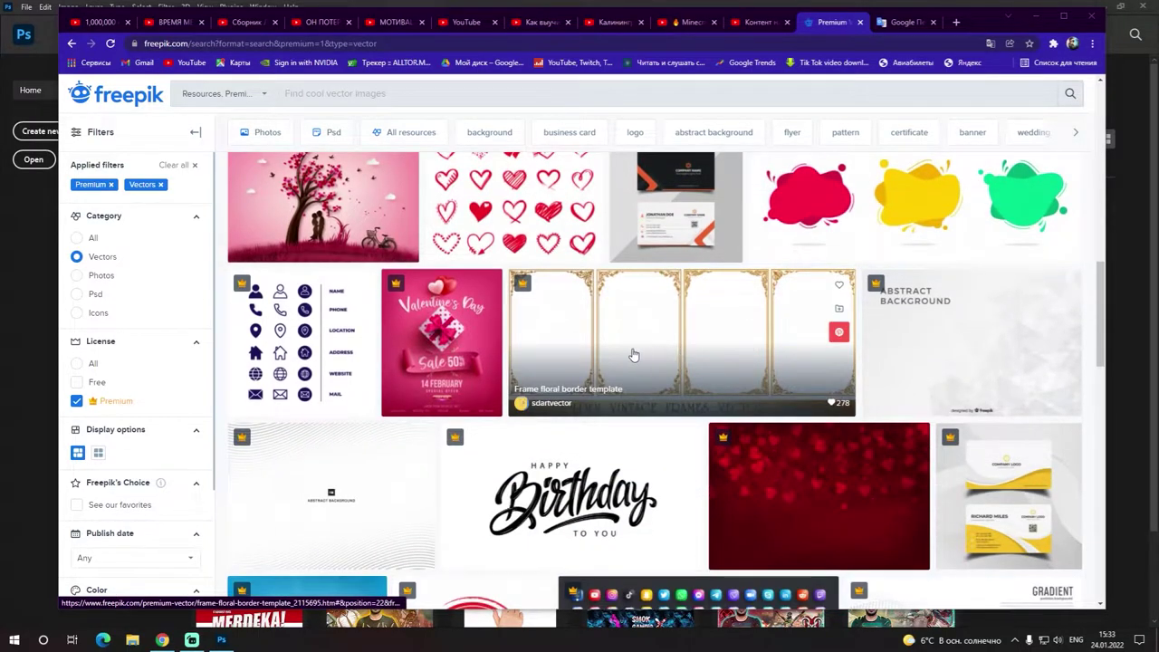
{"action": "scroll", "coordinate": [398, 347], "scroll_direction": "down", "scroll_amount": 1}
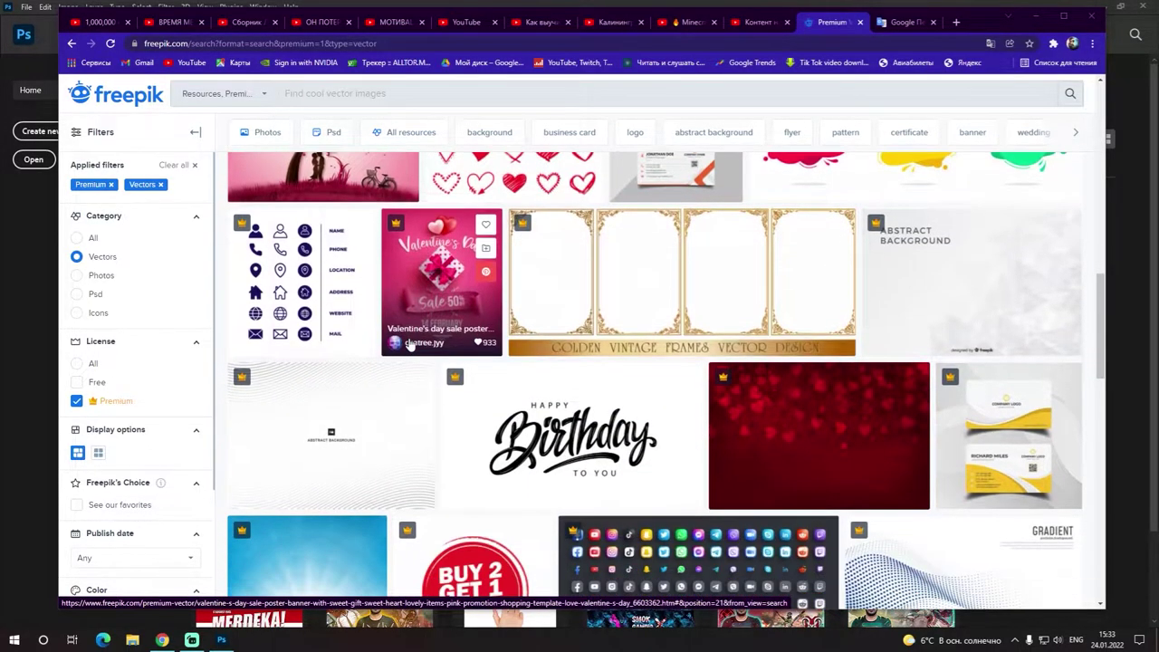
{"action": "scroll", "coordinate": [413, 345], "scroll_direction": "down", "scroll_amount": 3}
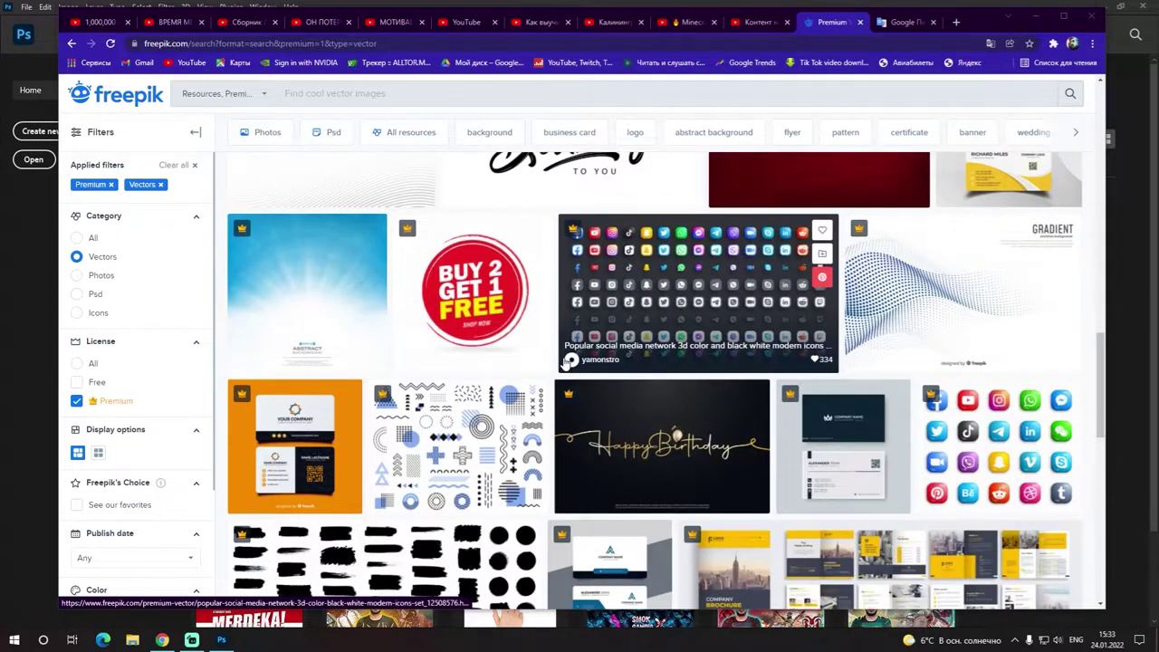
{"action": "scroll", "coordinate": [624, 389], "scroll_direction": "up", "scroll_amount": 2}
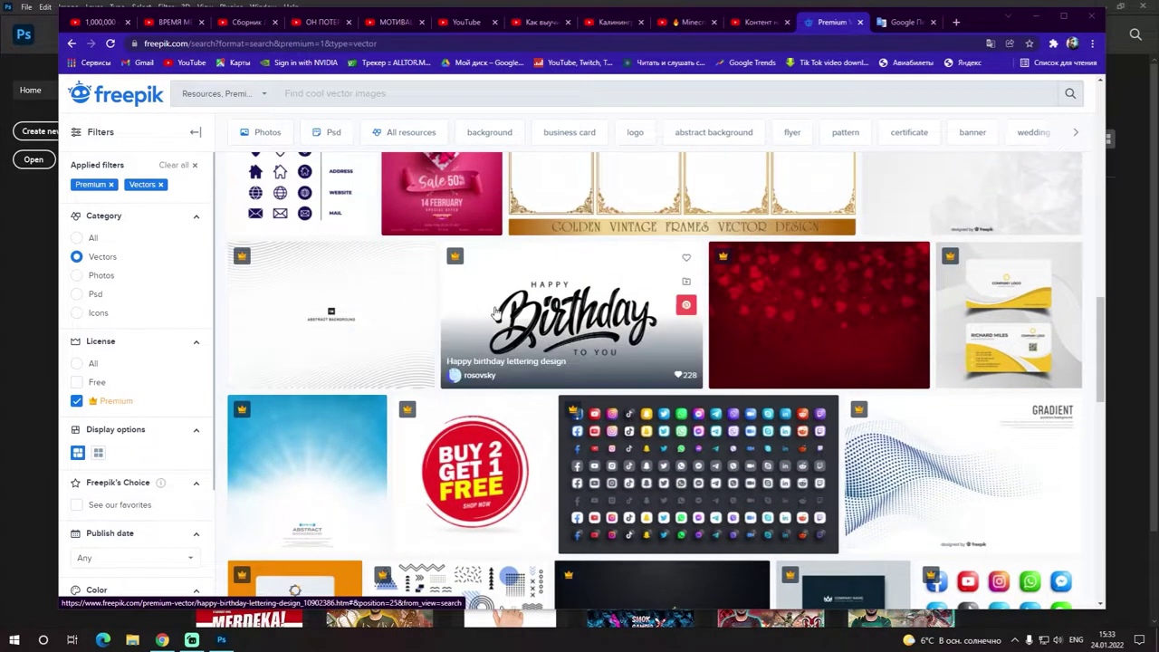
{"action": "scroll", "coordinate": [375, 313], "scroll_direction": "up", "scroll_amount": 2}
Step: Download the 'Icons pack for business card' vector and open its ZIP in WinRAR
{"action": "left_click", "coordinate": [302, 322]}
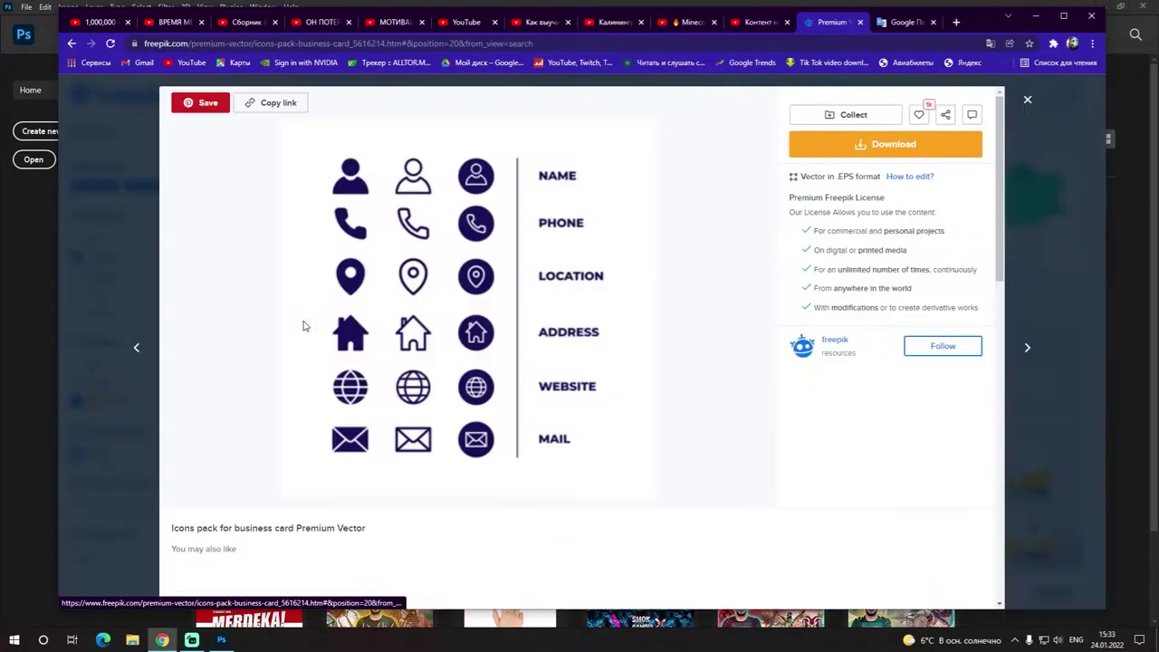
{"action": "left_click", "coordinate": [832, 152]}
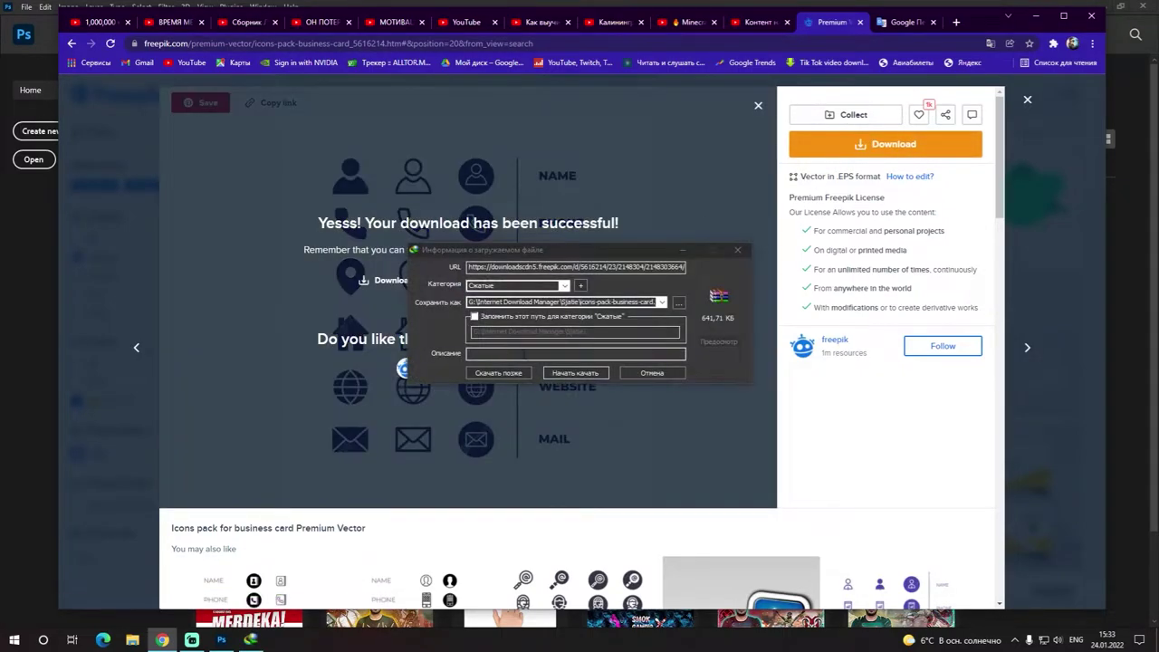
{"action": "left_click", "coordinate": [575, 372]}
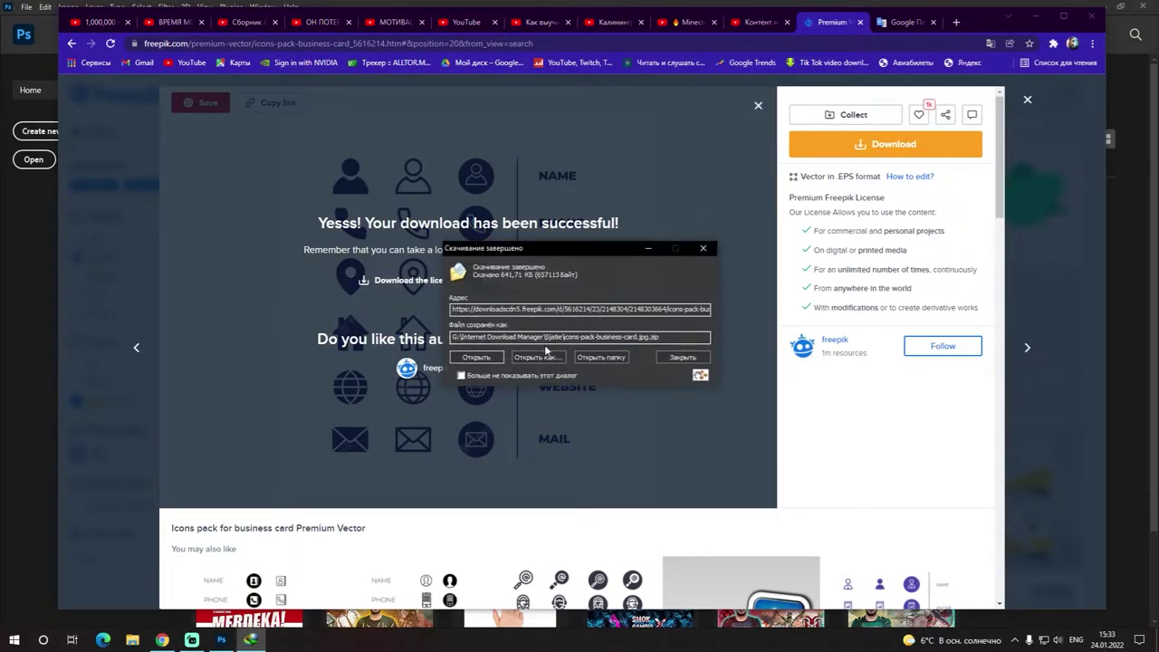
{"action": "left_click", "coordinate": [474, 356]}
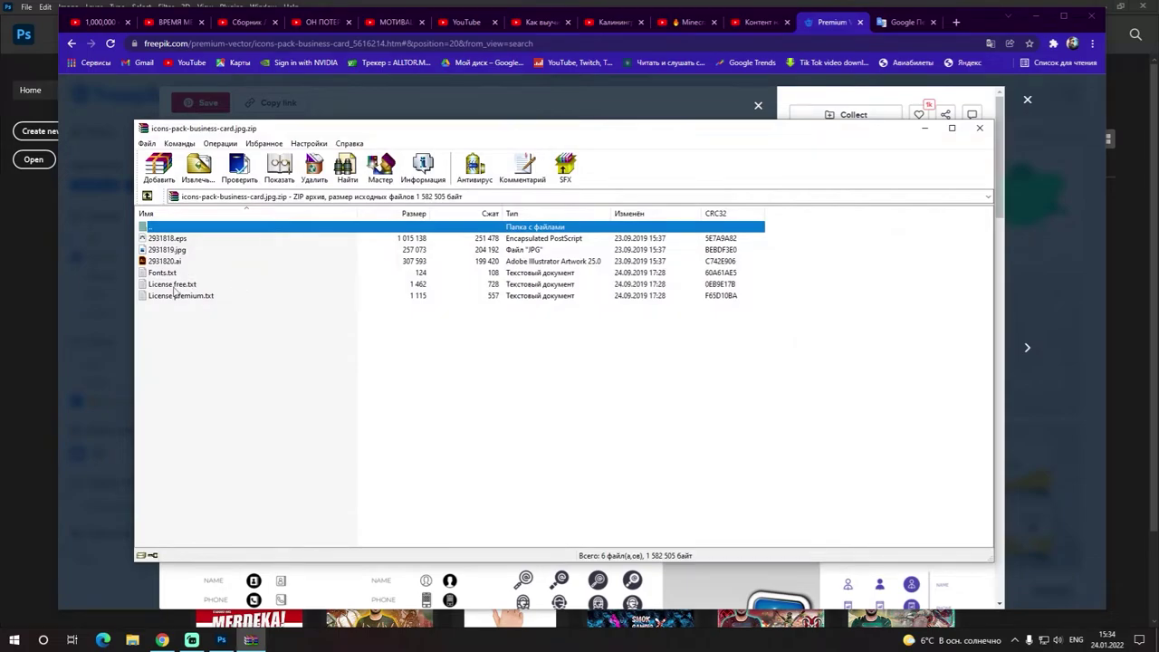
Step: Open 'License premium.txt' from the icons archive in Notepad and select all its text
{"action": "double_click", "coordinate": [192, 299]}
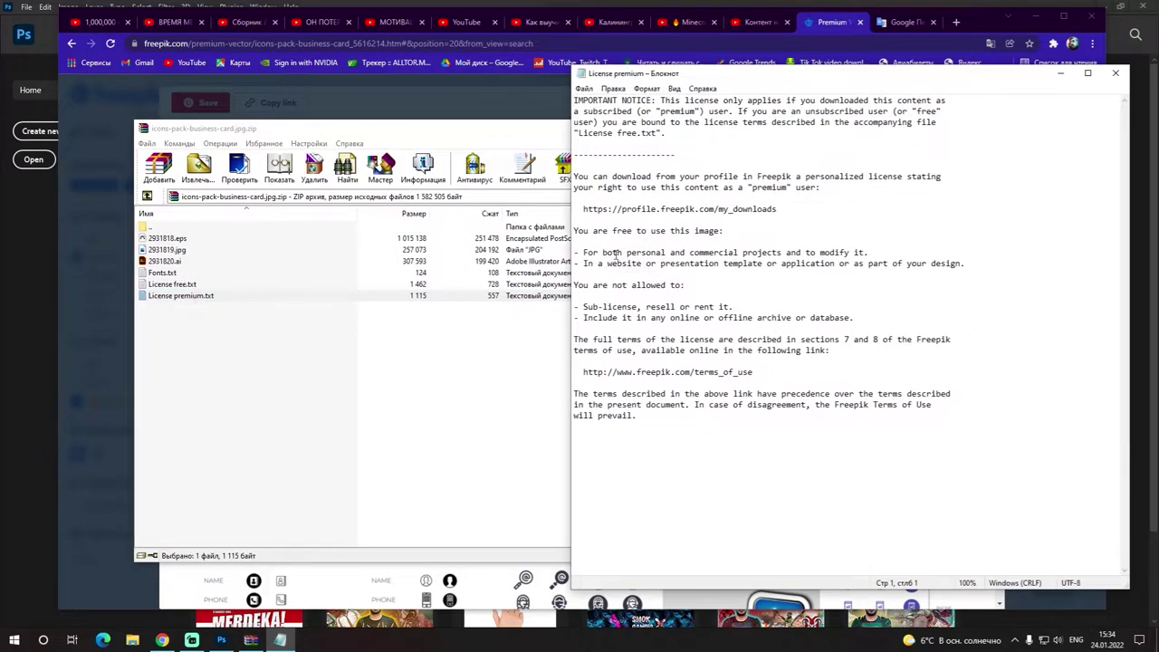
{"action": "left_click_drag", "start_coordinate": [748, 76], "coordinate": [542, 74]}
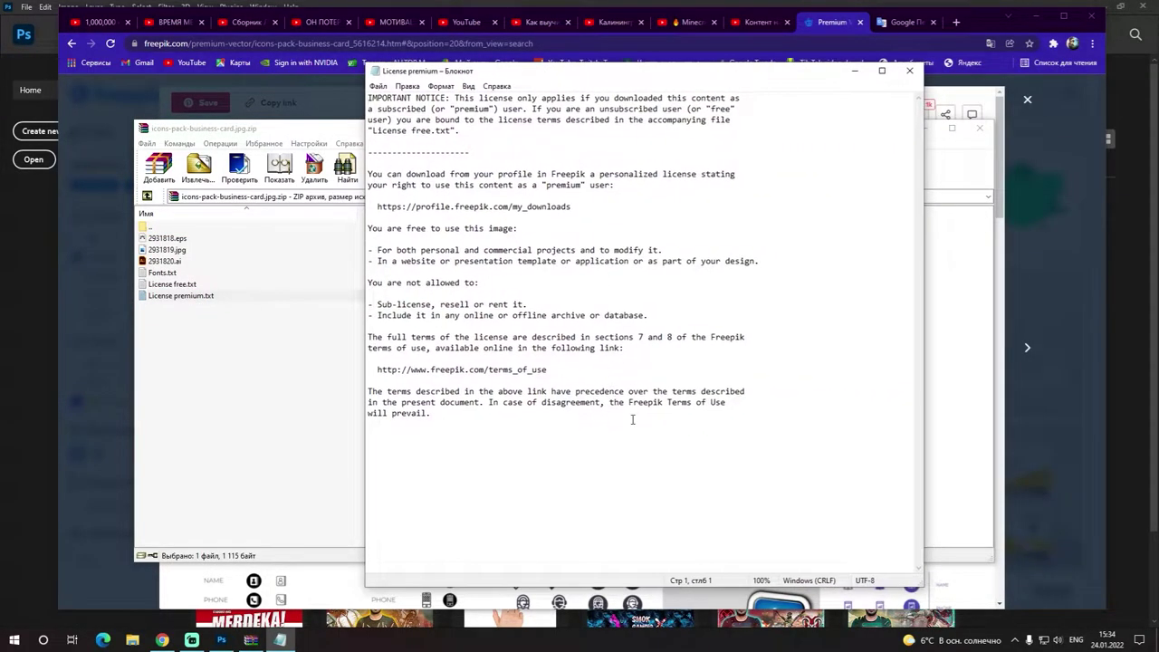
{"action": "left_click_drag", "start_coordinate": [632, 419], "coordinate": [367, 59]}
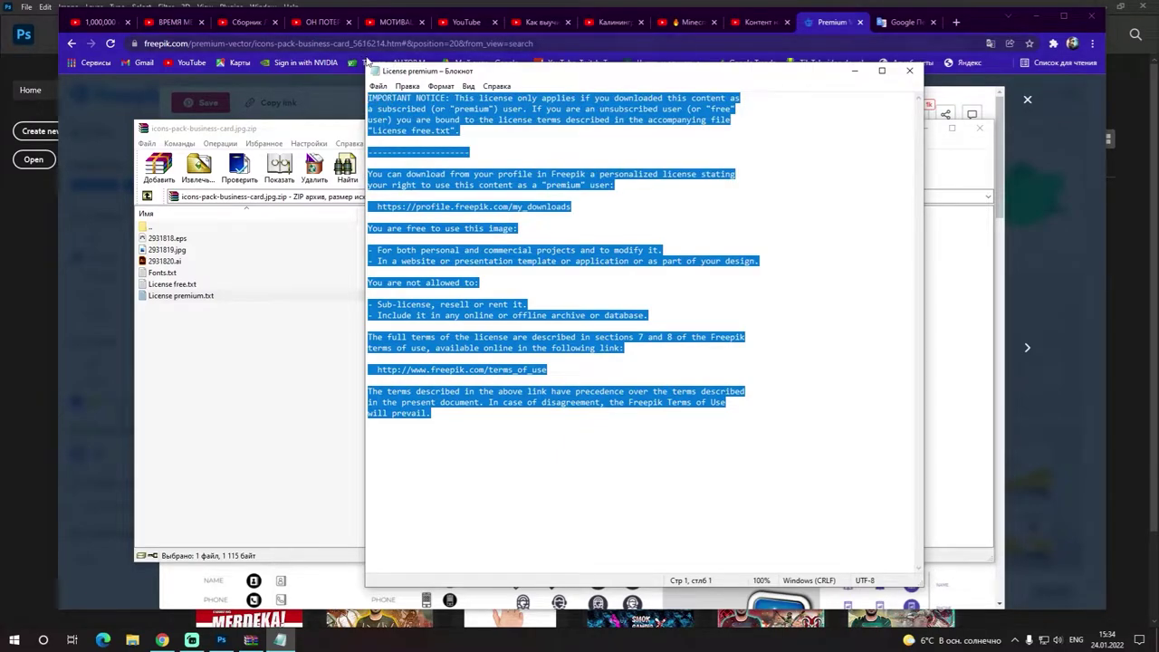
{"action": "left_click", "coordinate": [906, 22]}
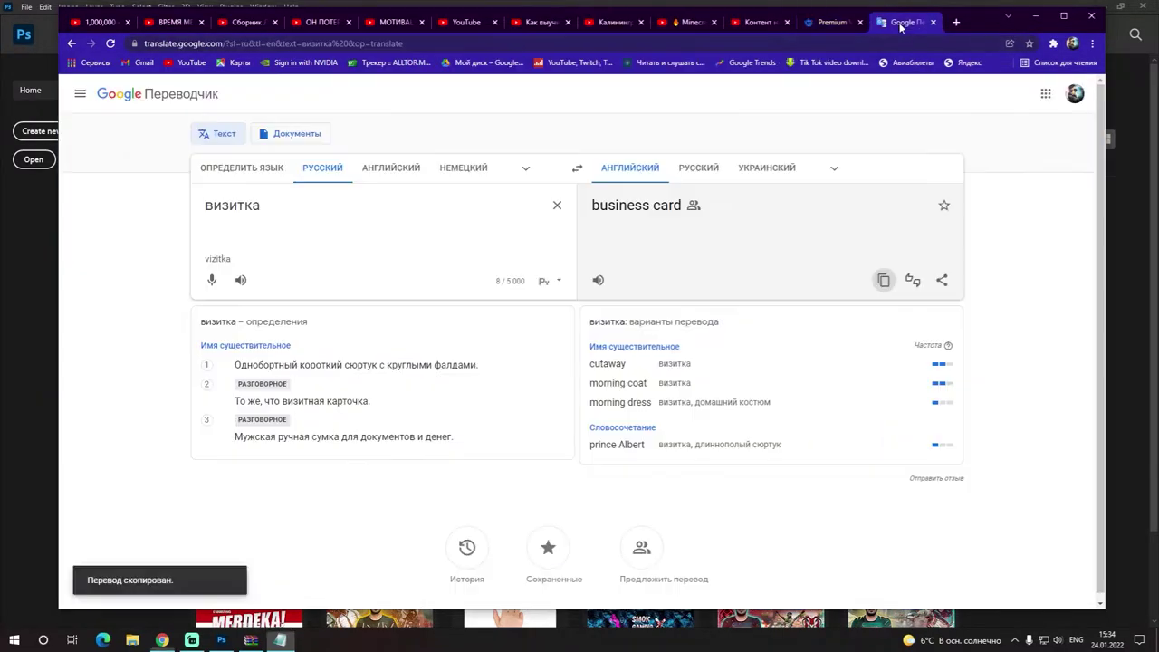
Step: Paste the Freepik license text into Google Translate and select its Russian translation
{"action": "left_click", "coordinate": [557, 204]}
{"action": "key", "text": "ctrl+v"}
{"action": "scroll", "coordinate": [487, 217], "scroll_direction": "up", "scroll_amount": 3}
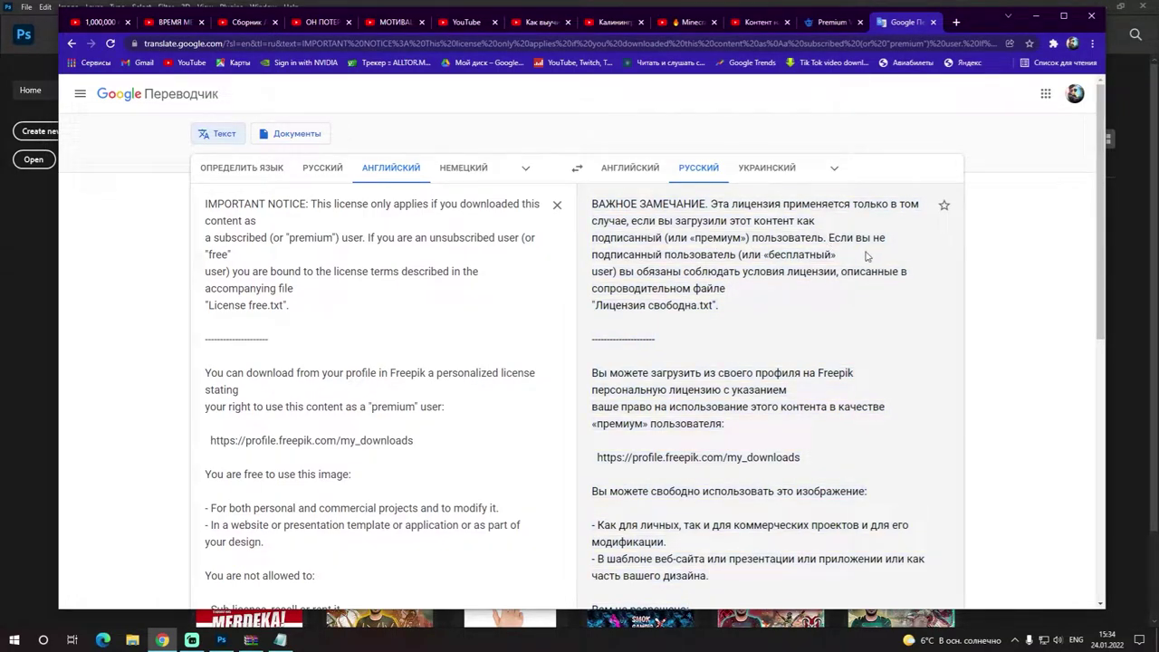
{"action": "triple_click", "coordinate": [720, 279]}
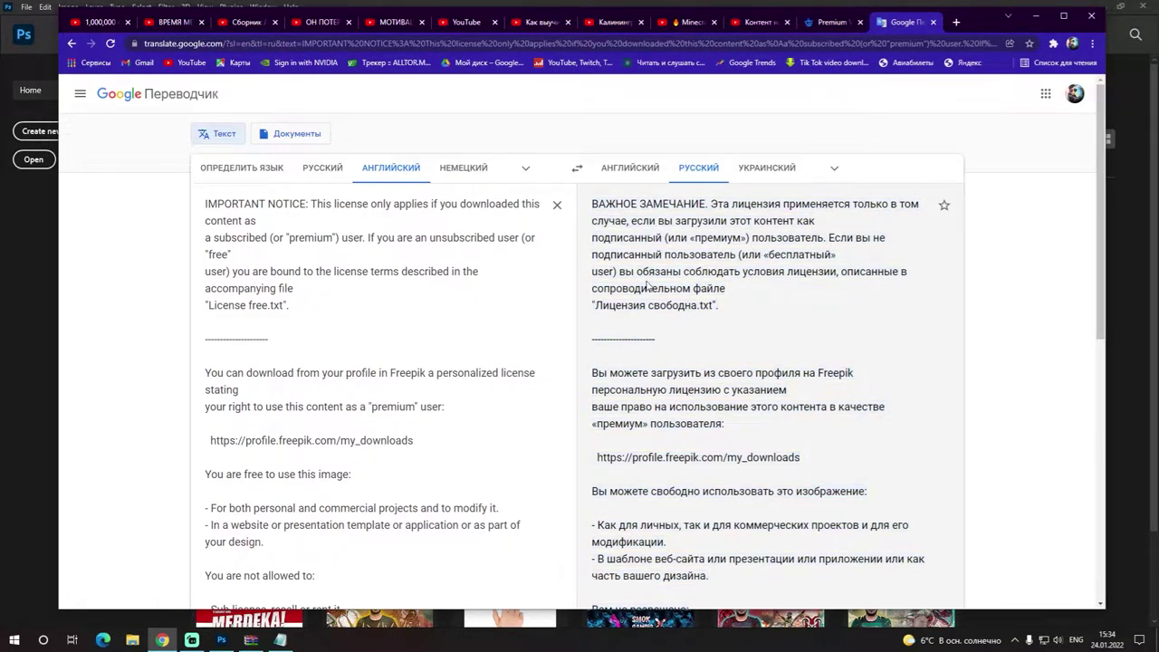
{"action": "left_click", "coordinate": [790, 286]}
{"action": "triple_click", "coordinate": [752, 286]}
{"action": "scroll", "coordinate": [752, 284], "scroll_direction": "down", "scroll_amount": 2}
{"action": "scroll", "coordinate": [752, 283], "scroll_direction": "up", "scroll_amount": 1}
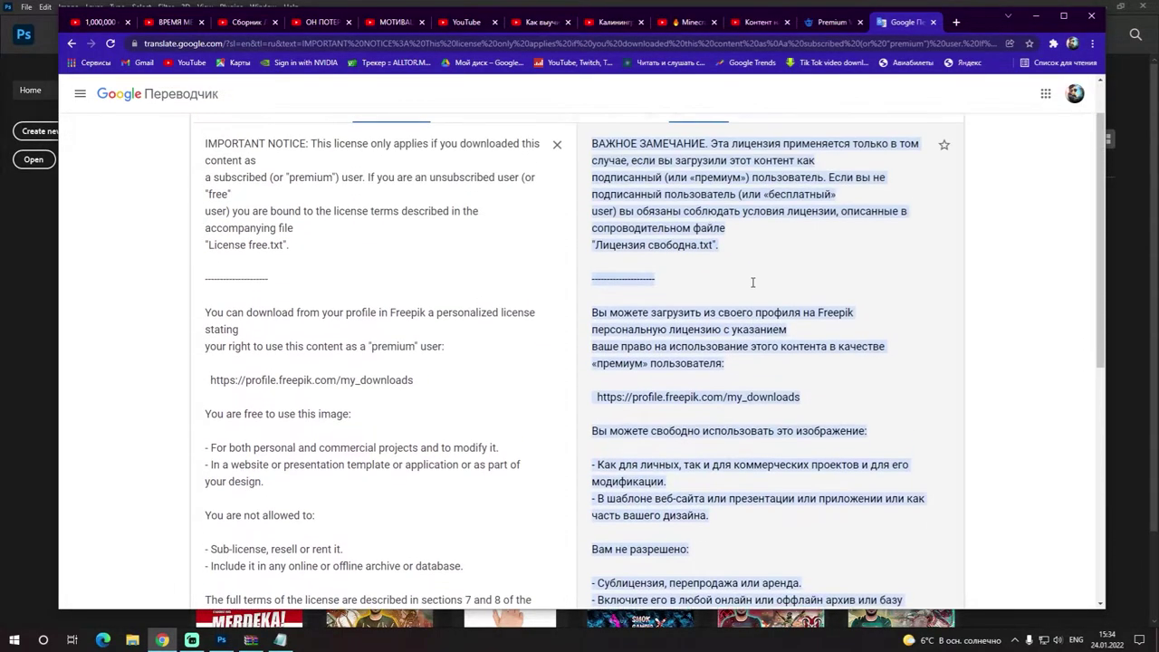
{"action": "scroll", "coordinate": [752, 282], "scroll_direction": "up", "scroll_amount": 1}
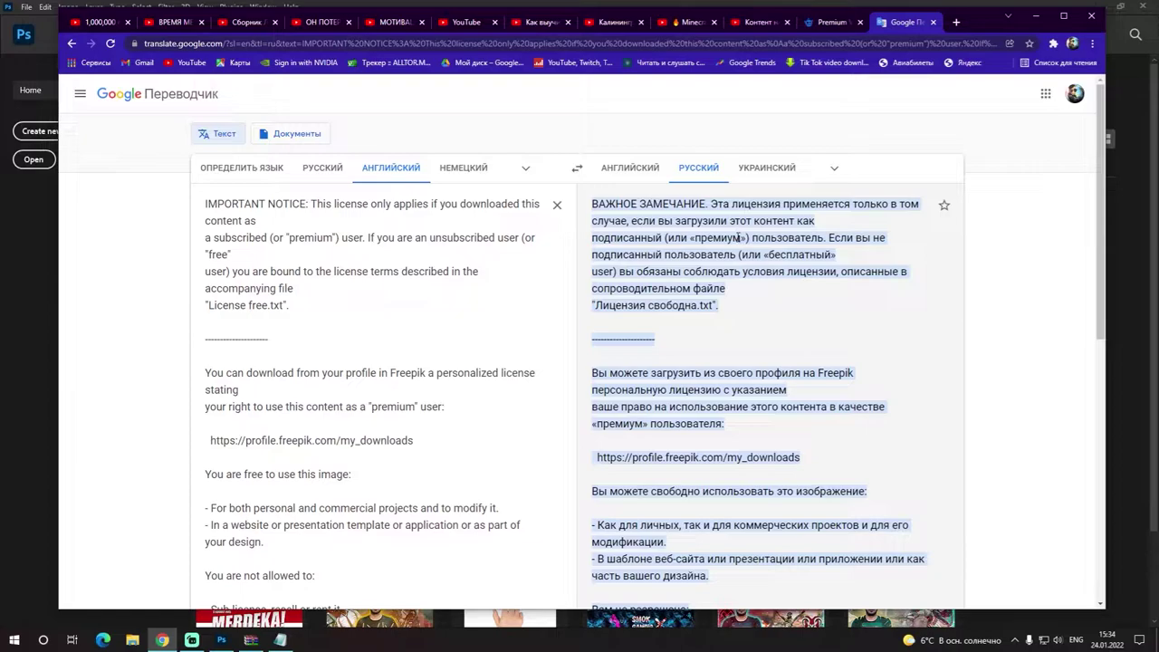
Step: Read through the full Russian translation of the license, selecting passages along the way
{"action": "scroll", "coordinate": [823, 260], "scroll_direction": "down", "scroll_amount": 2}
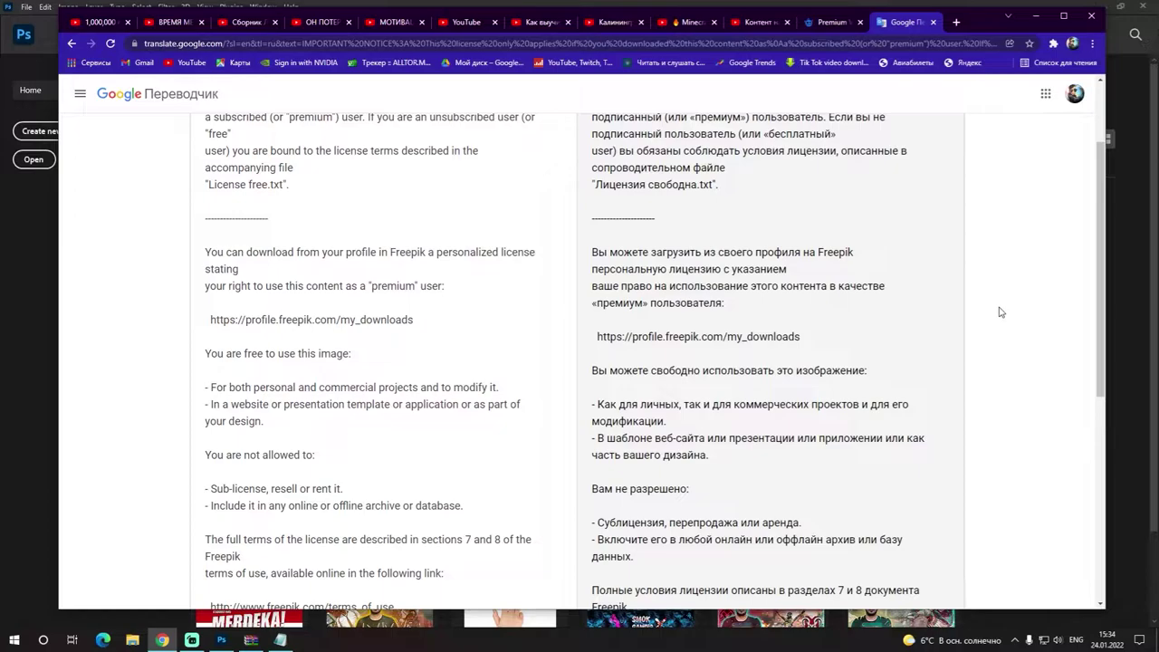
{"action": "scroll", "coordinate": [995, 313], "scroll_direction": "down", "scroll_amount": 1}
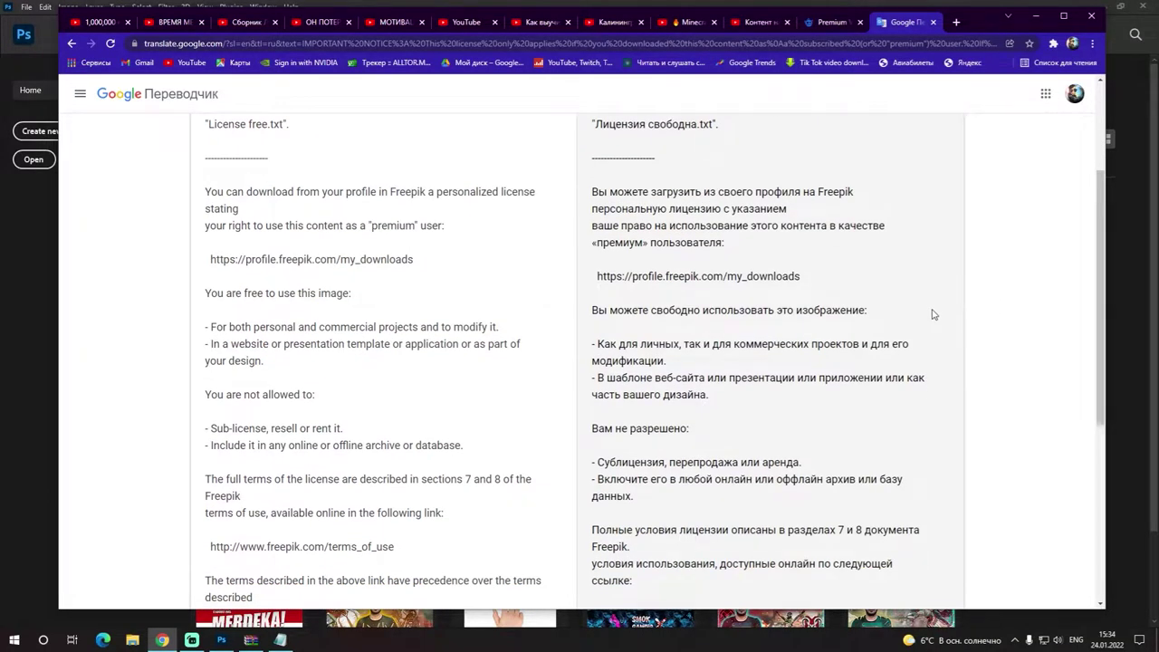
{"action": "scroll", "coordinate": [933, 314], "scroll_direction": "down", "scroll_amount": 3}
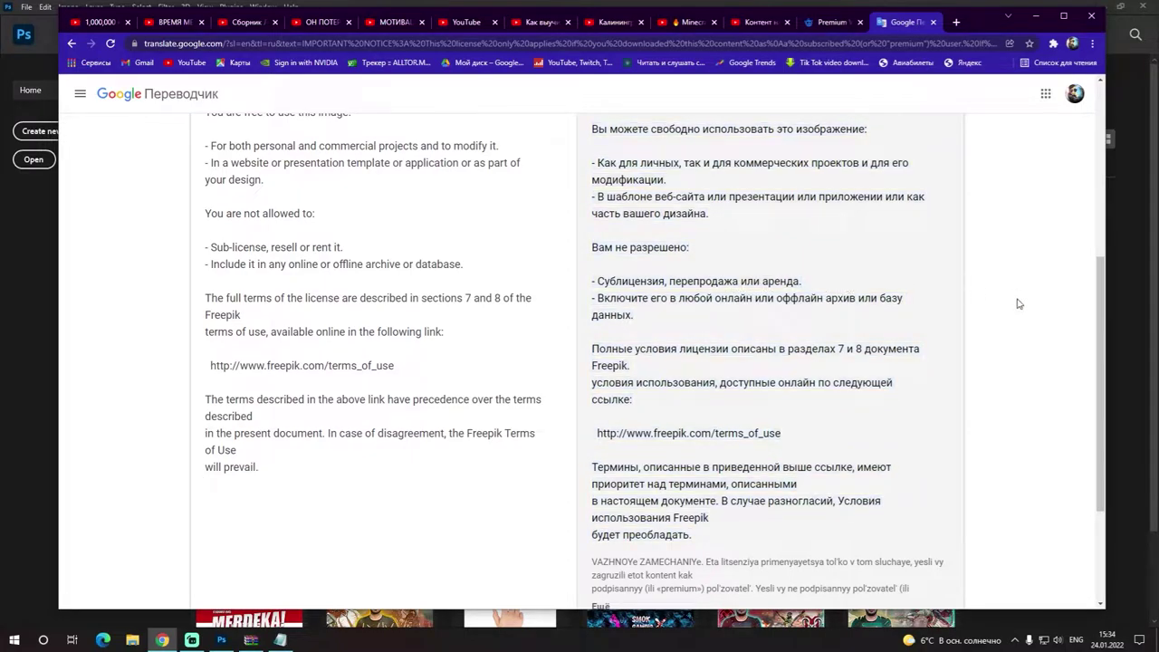
{"action": "scroll", "coordinate": [1005, 304], "scroll_direction": "up", "scroll_amount": 1}
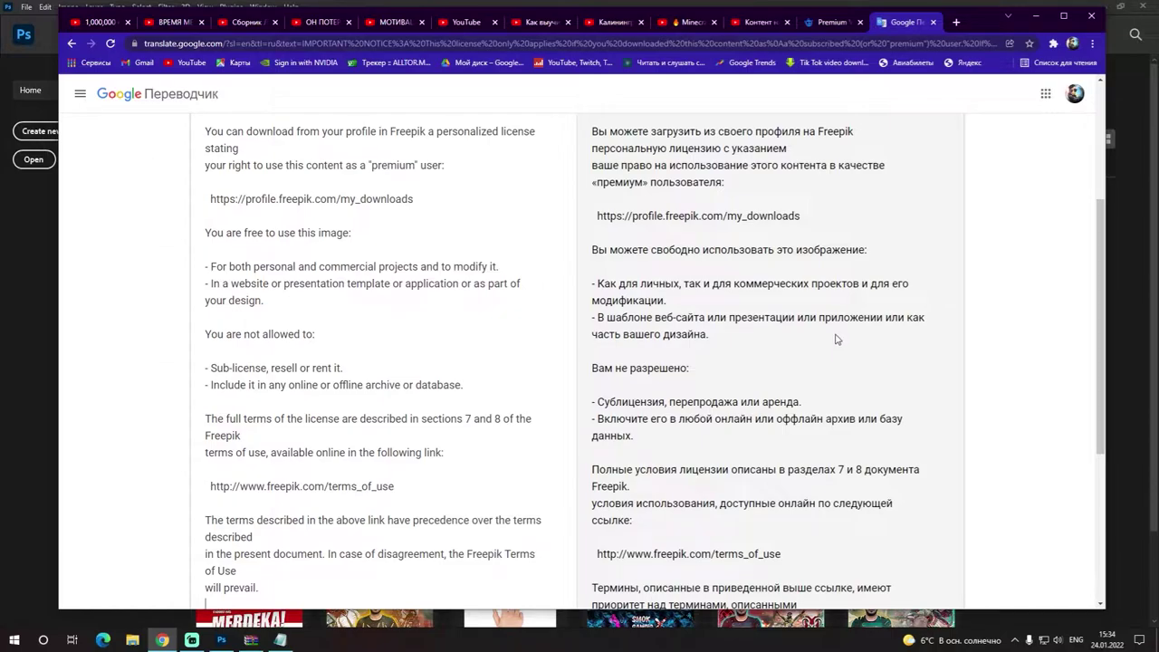
{"action": "scroll", "coordinate": [734, 375], "scroll_direction": "down", "scroll_amount": 1}
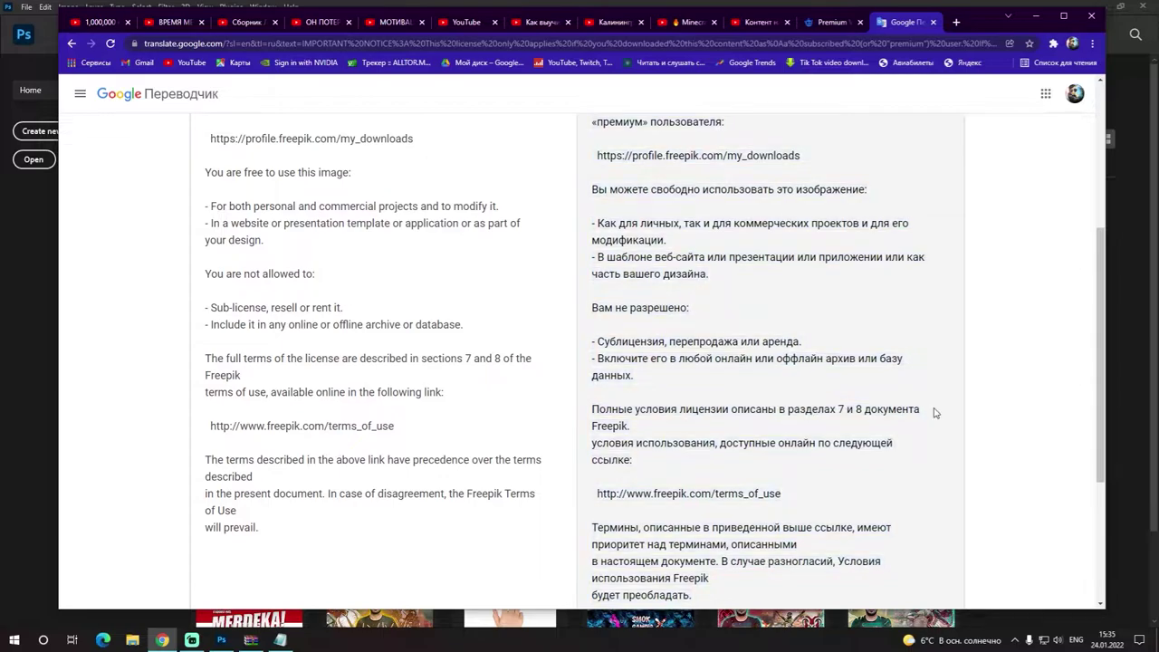
{"action": "scroll", "coordinate": [973, 409], "scroll_direction": "down", "scroll_amount": 3}
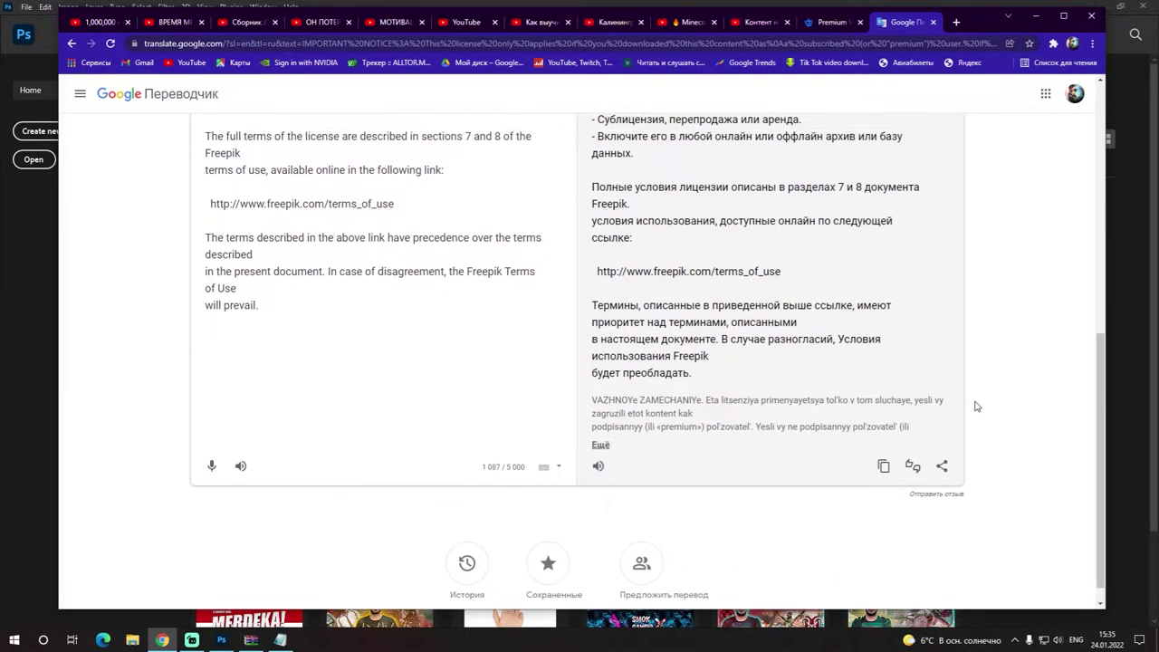
{"action": "scroll", "coordinate": [974, 404], "scroll_direction": "up", "scroll_amount": 4}
{"action": "scroll", "coordinate": [966, 403], "scroll_direction": "up", "scroll_amount": 2}
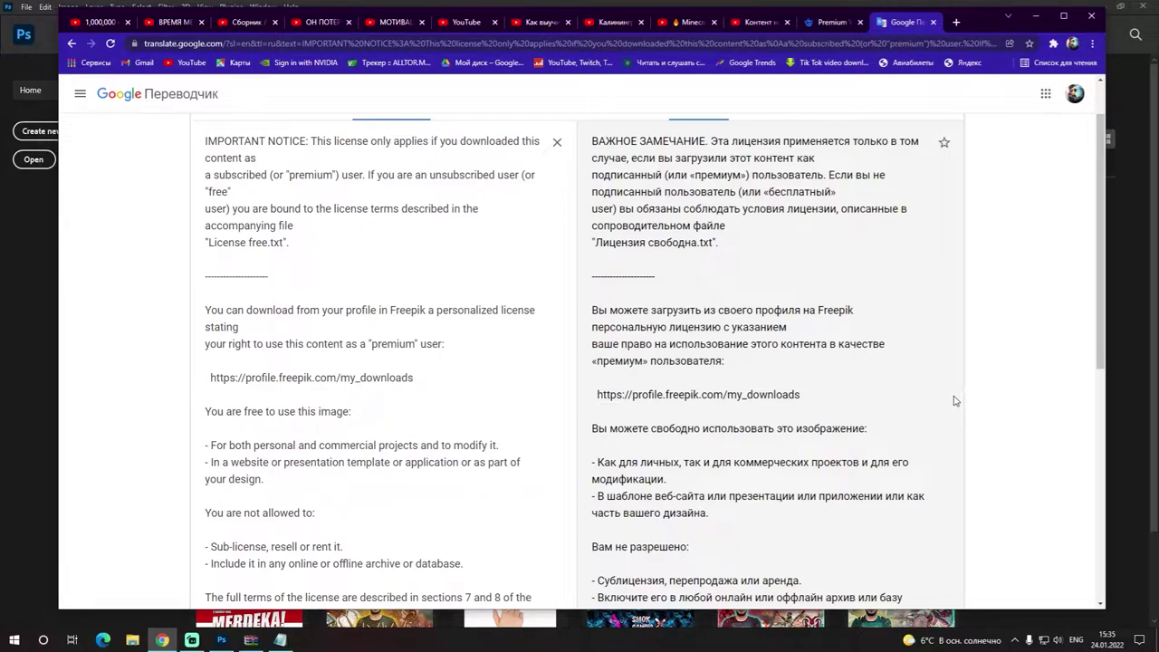
{"action": "triple_click", "coordinate": [679, 434]}
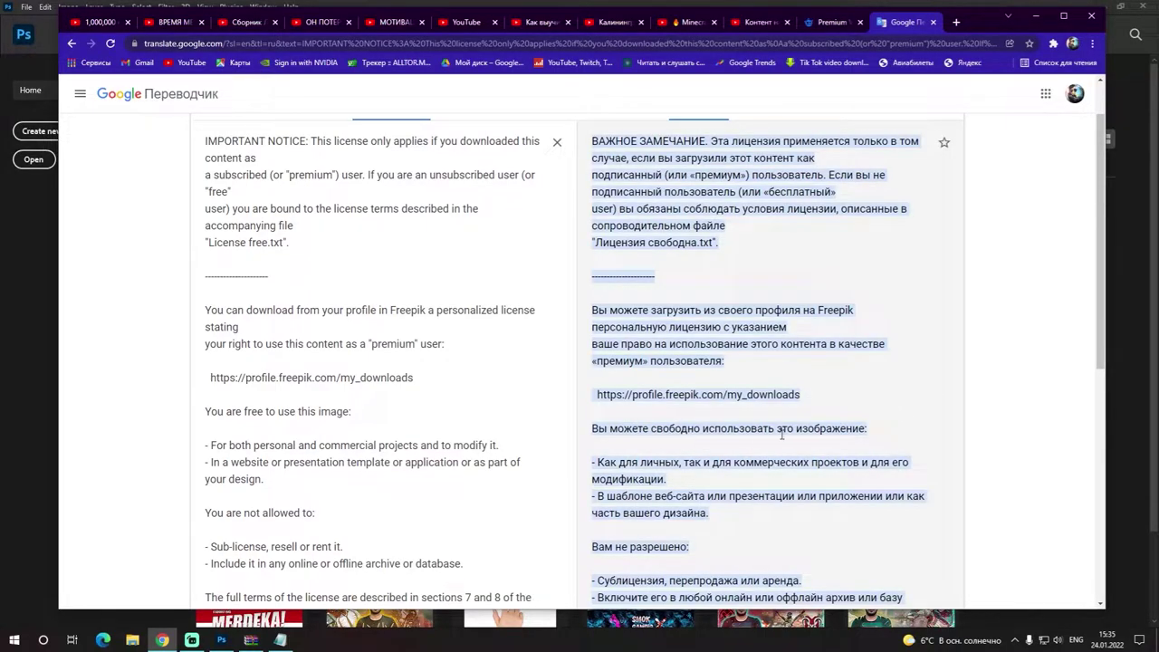
{"action": "scroll", "coordinate": [849, 436], "scroll_direction": "down", "scroll_amount": 2}
{"action": "left_click", "coordinate": [679, 355]}
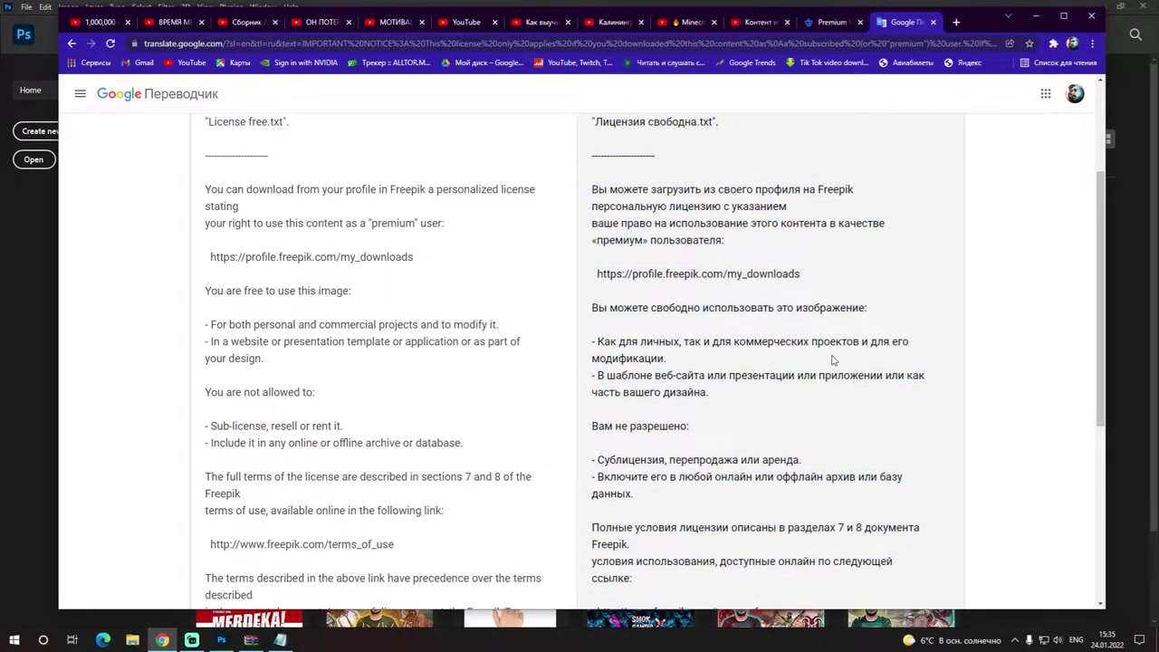
{"action": "triple_click", "coordinate": [652, 389]}
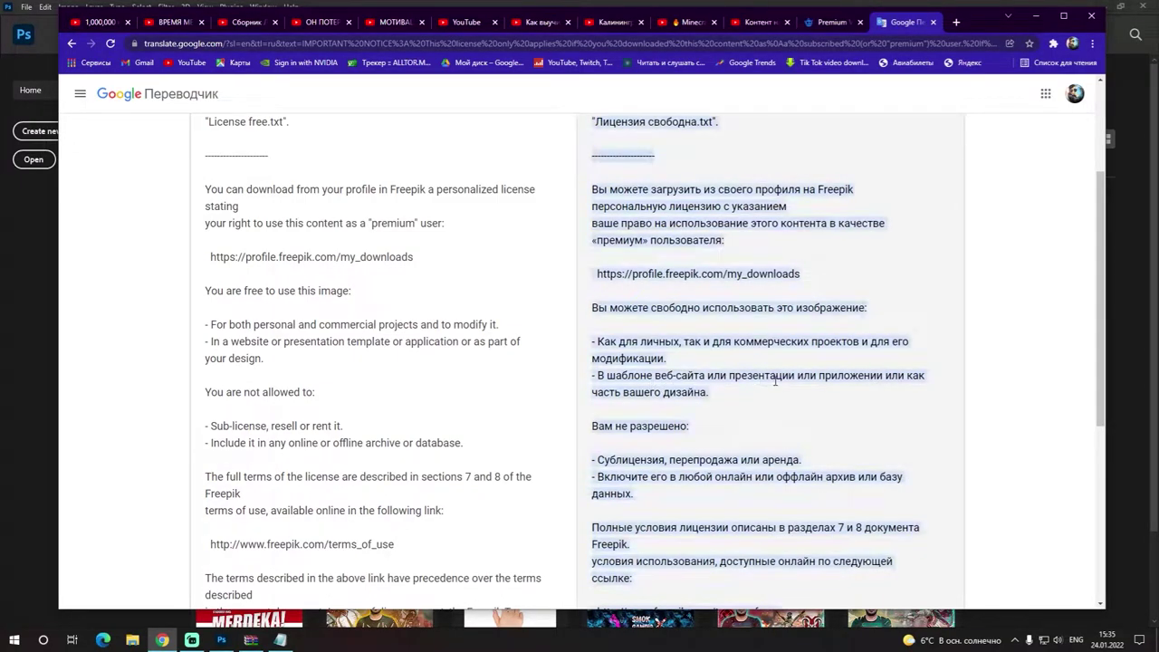
{"action": "left_click", "coordinate": [775, 382]}
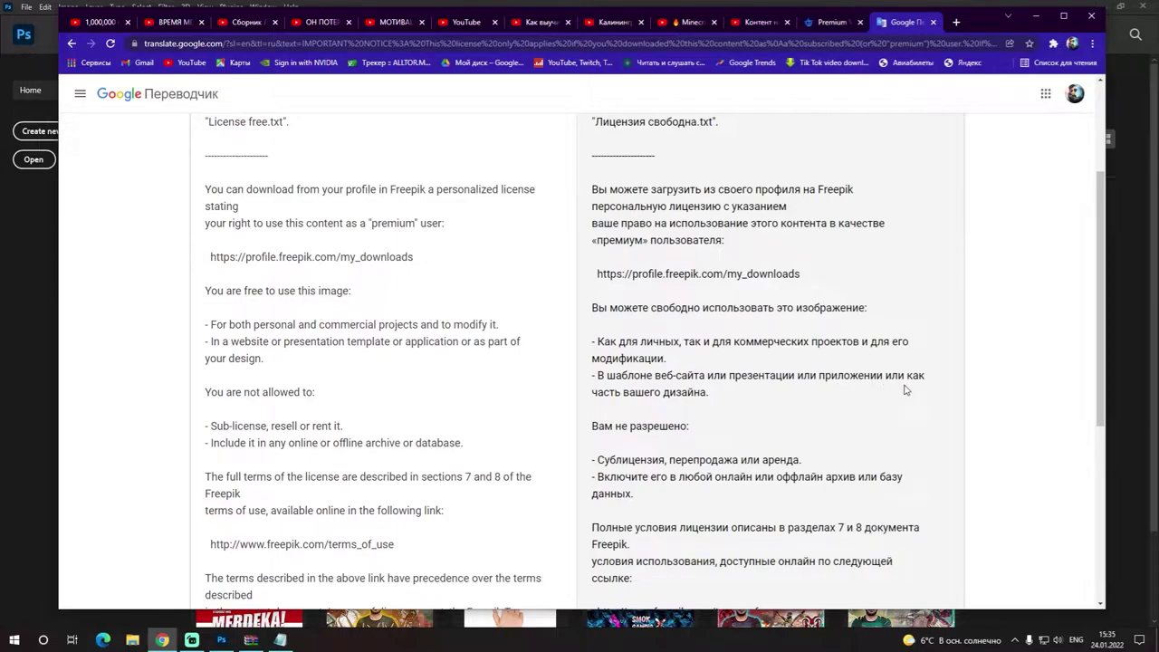
{"action": "triple_click", "coordinate": [860, 373]}
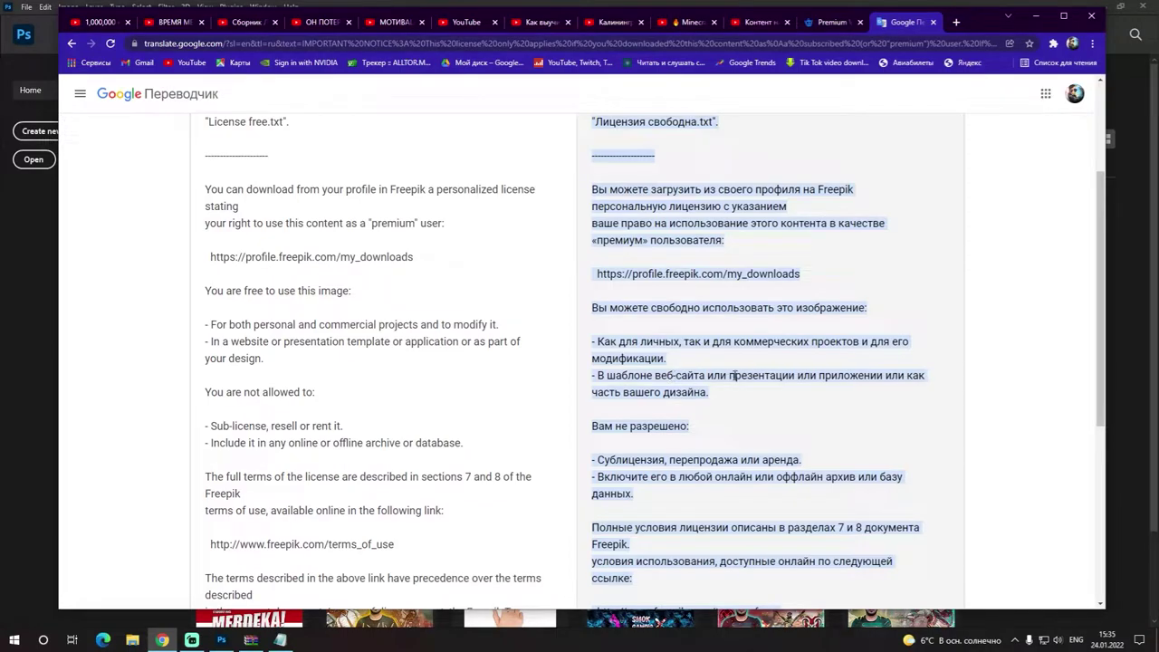
{"action": "left_click", "coordinate": [782, 377]}
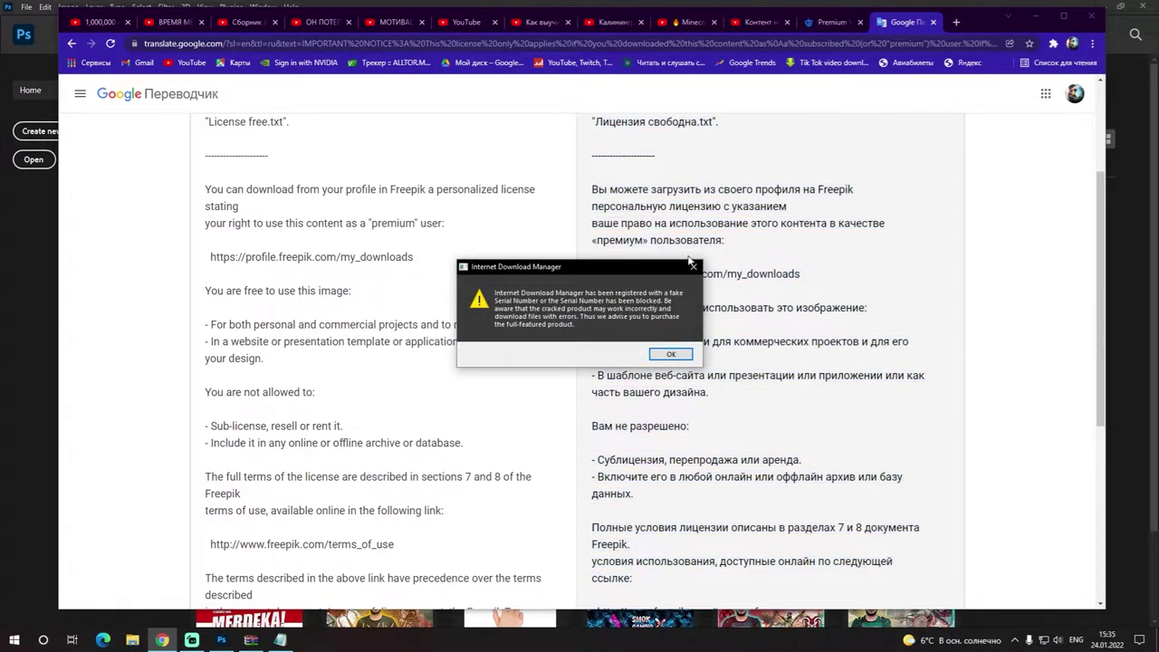
Step: Dismiss the IDM warning and registration prompts, then close the Google Translate tab
{"action": "left_click", "coordinate": [694, 266]}
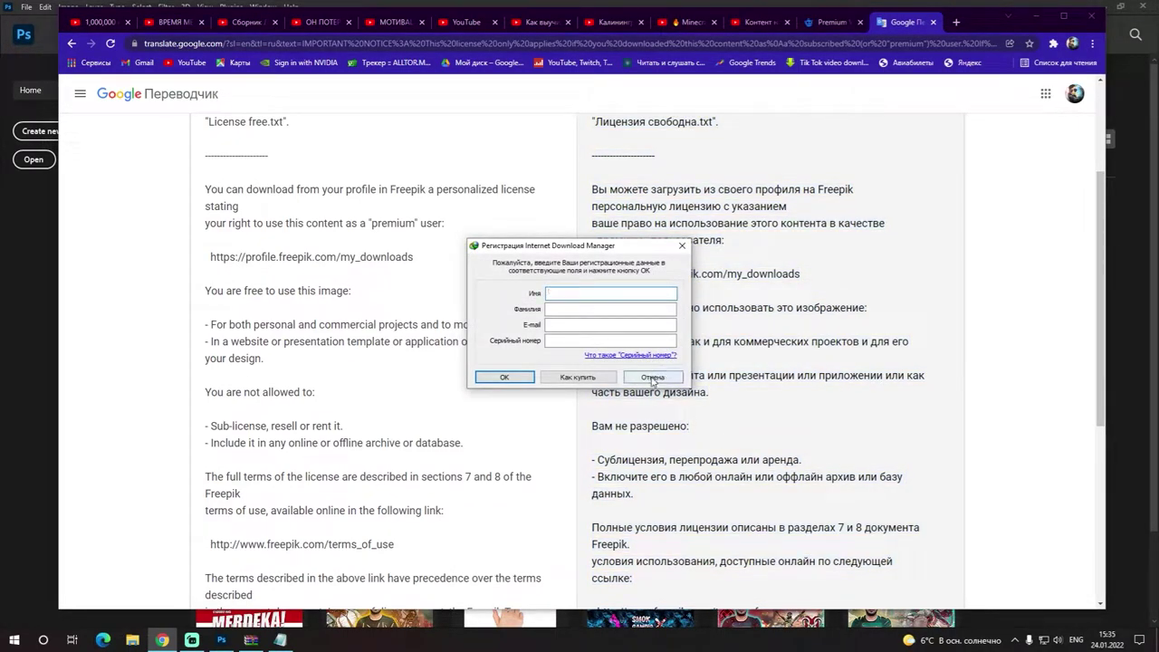
{"action": "left_click", "coordinate": [654, 376]}
{"action": "left_click", "coordinate": [651, 359]}
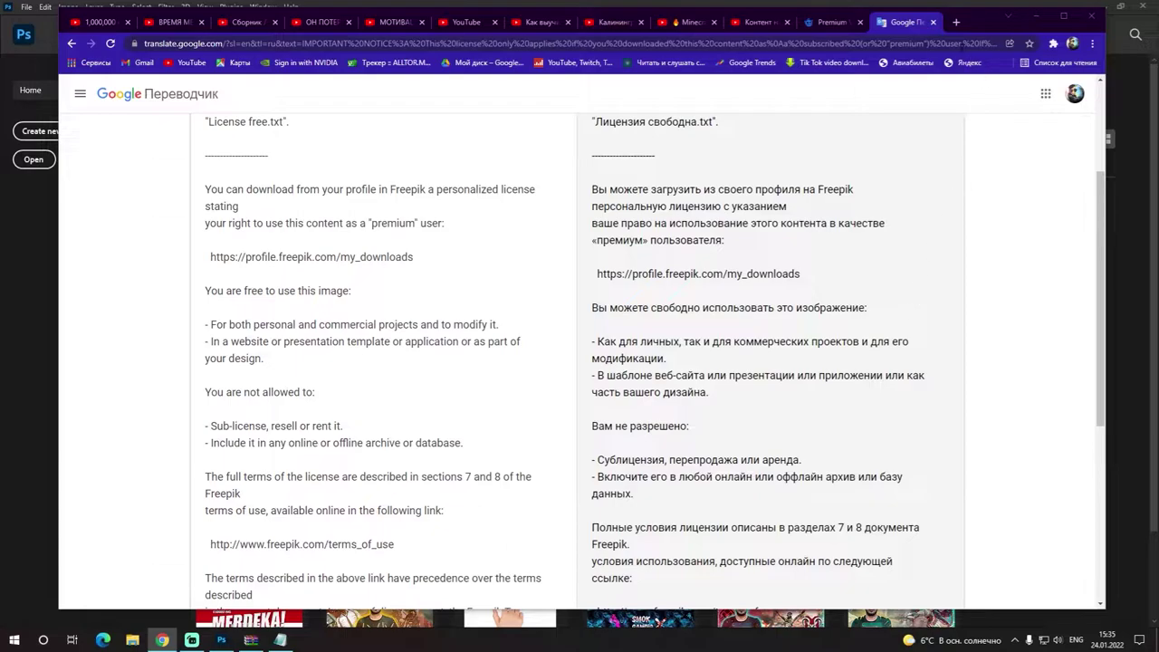
{"action": "left_click", "coordinate": [932, 21]}
Step: Close the download notice and preview the dark blue texture background vector
{"action": "left_click", "coordinate": [1038, 85]}
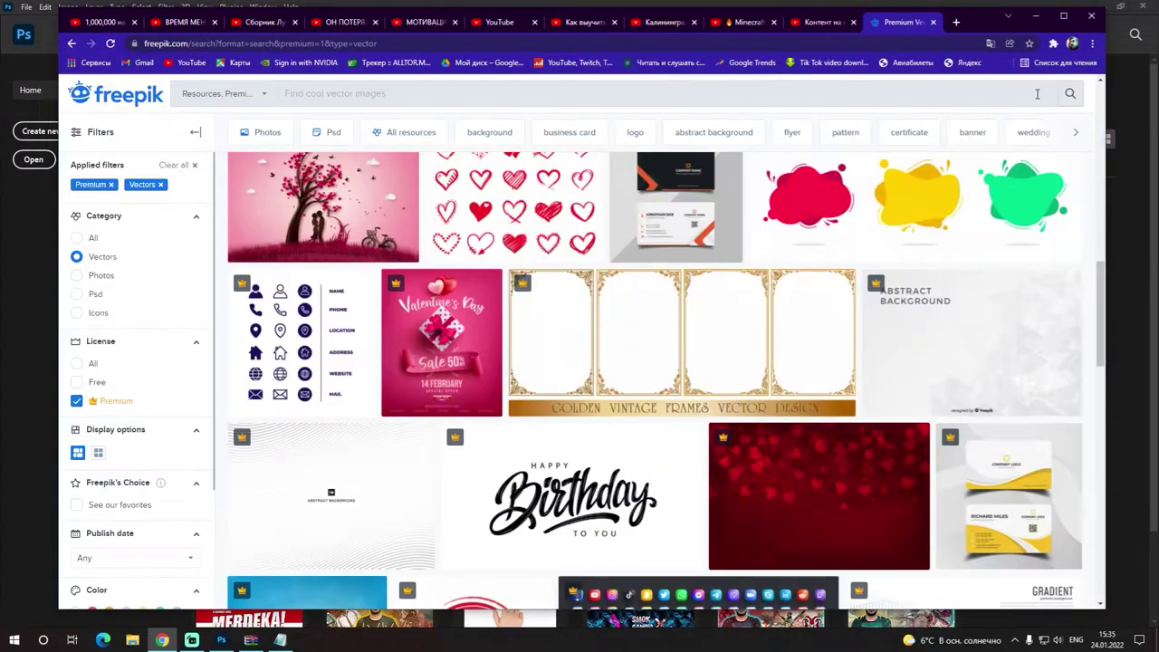
{"action": "scroll", "coordinate": [937, 226], "scroll_direction": "up", "scroll_amount": 10}
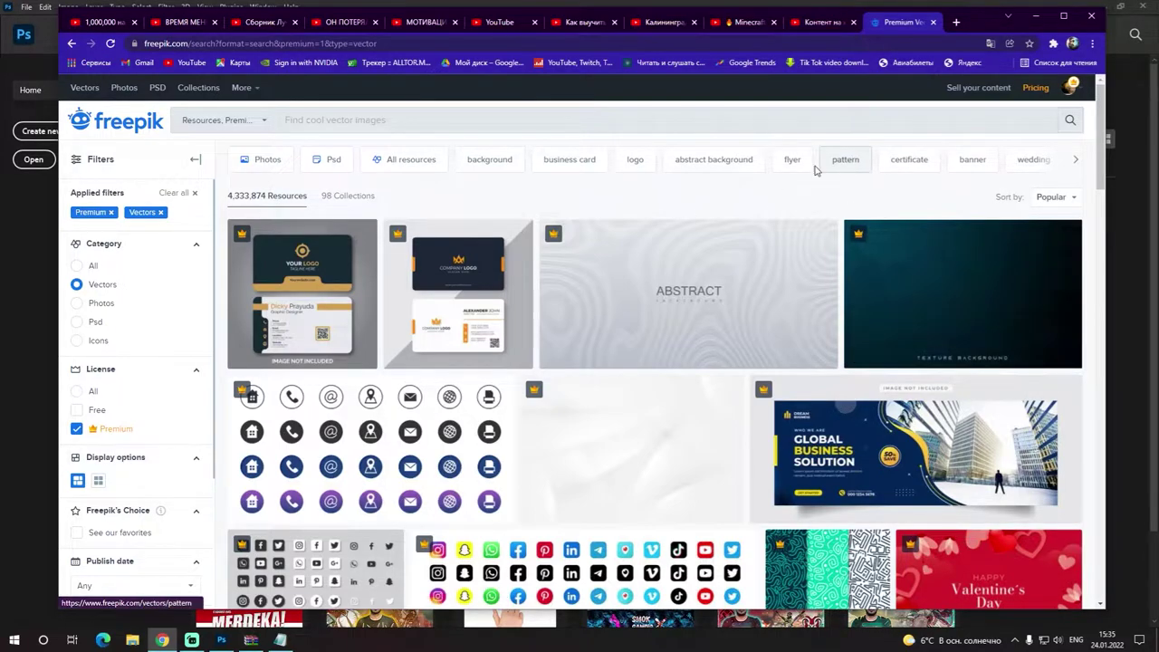
{"action": "mouse_move", "coordinate": [689, 294]}
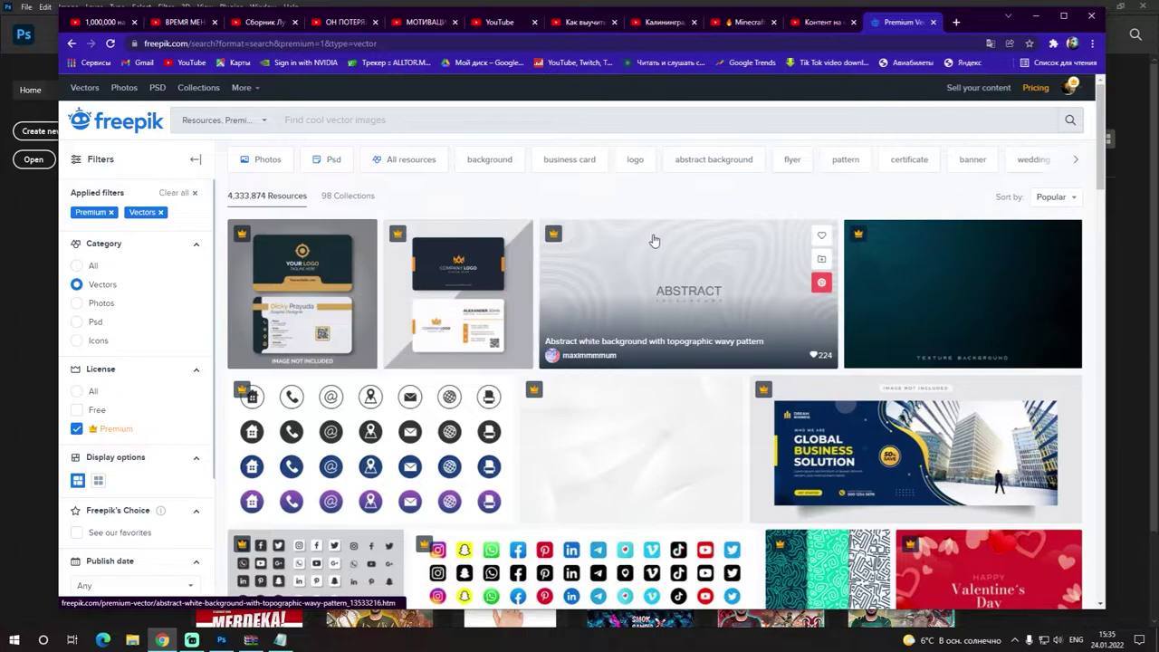
{"action": "scroll", "coordinate": [942, 171], "scroll_direction": "down", "scroll_amount": 2}
{"action": "scroll", "coordinate": [958, 170], "scroll_direction": "down", "scroll_amount": 1}
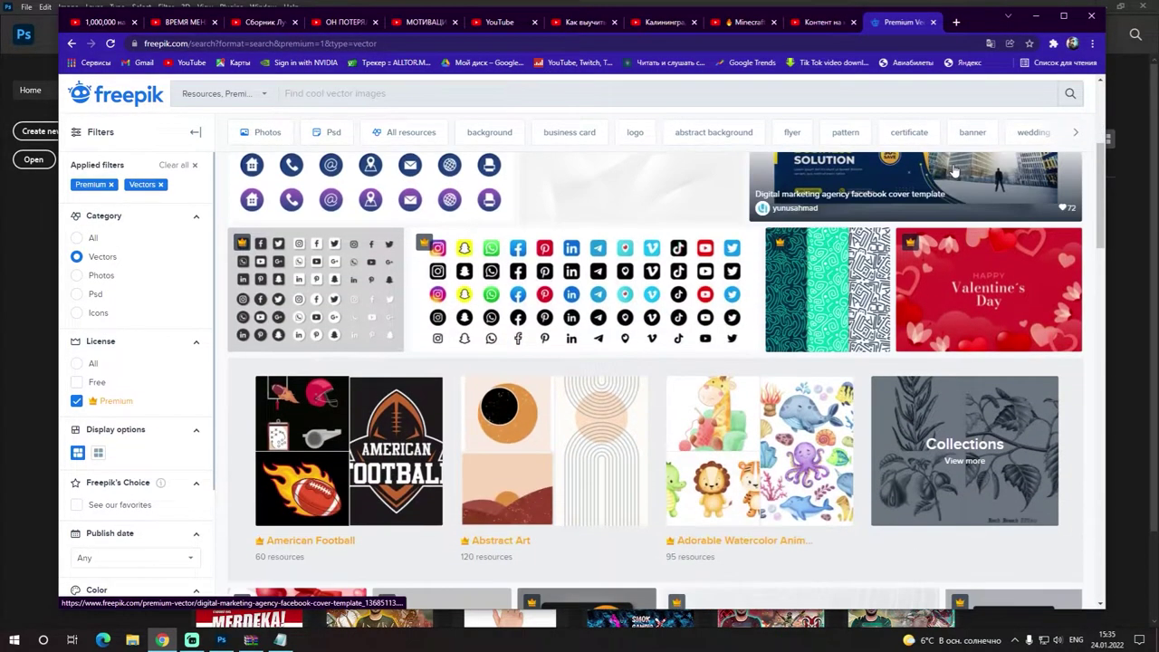
{"action": "scroll", "coordinate": [951, 178], "scroll_direction": "up", "scroll_amount": 3}
{"action": "left_click", "coordinate": [953, 218]}
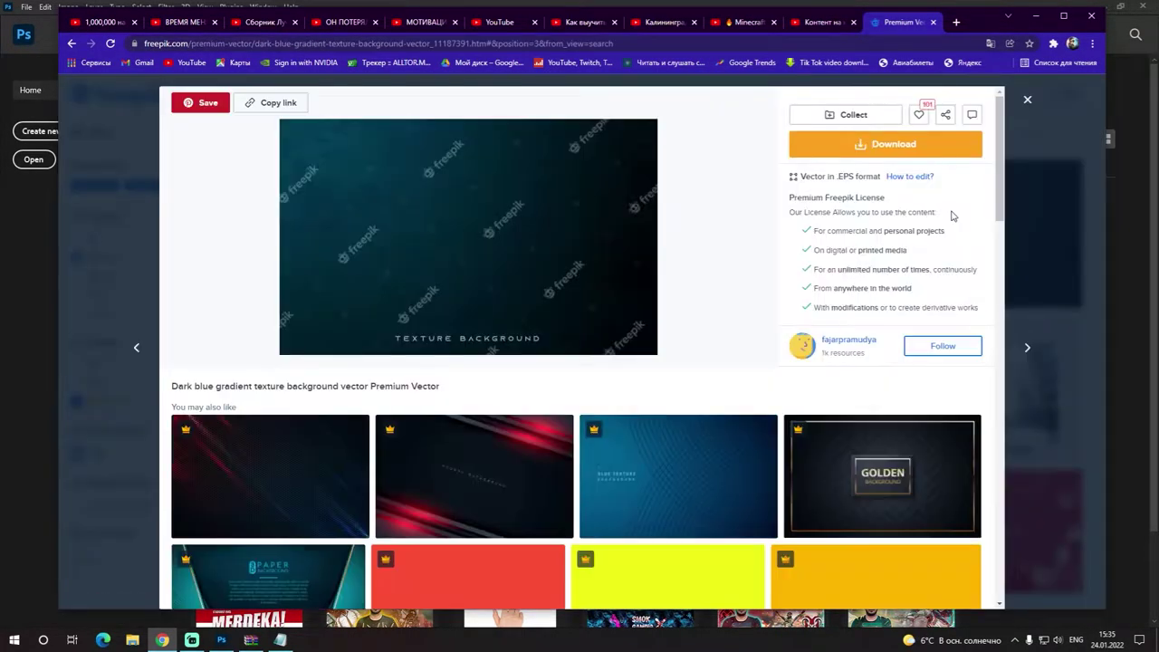
{"action": "scroll", "coordinate": [715, 243], "scroll_direction": "down", "scroll_amount": 3}
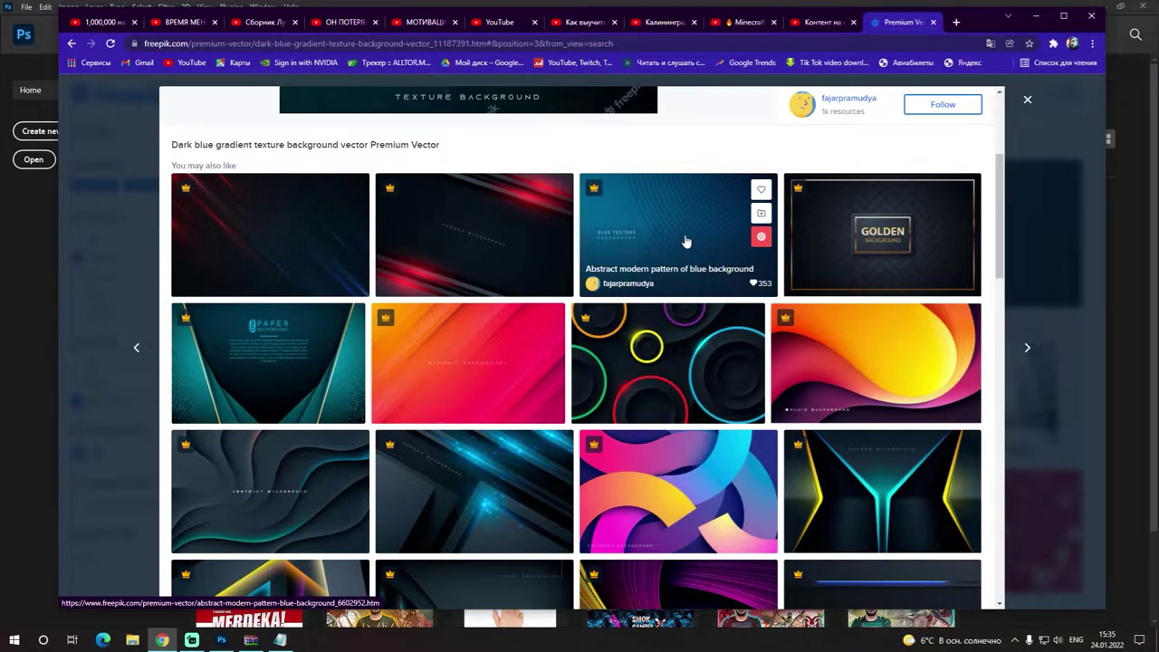
{"action": "scroll", "coordinate": [543, 363], "scroll_direction": "down", "scroll_amount": 1}
{"action": "scroll", "coordinate": [715, 390], "scroll_direction": "down", "scroll_amount": 2}
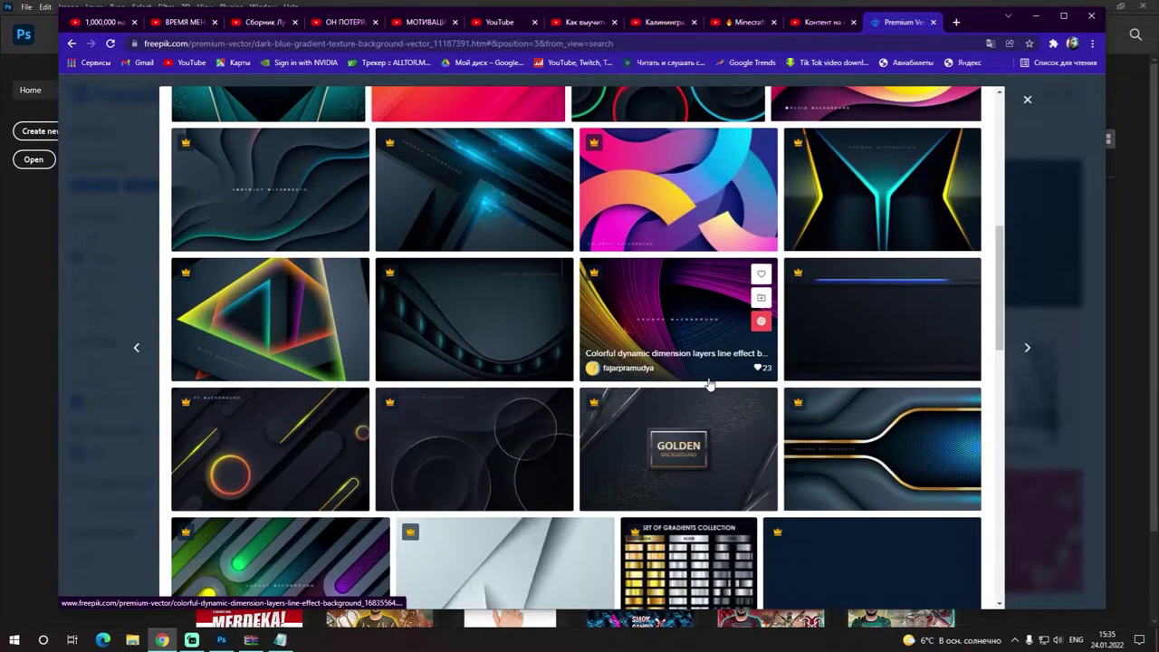
{"action": "scroll", "coordinate": [791, 381], "scroll_direction": "down", "scroll_amount": 2}
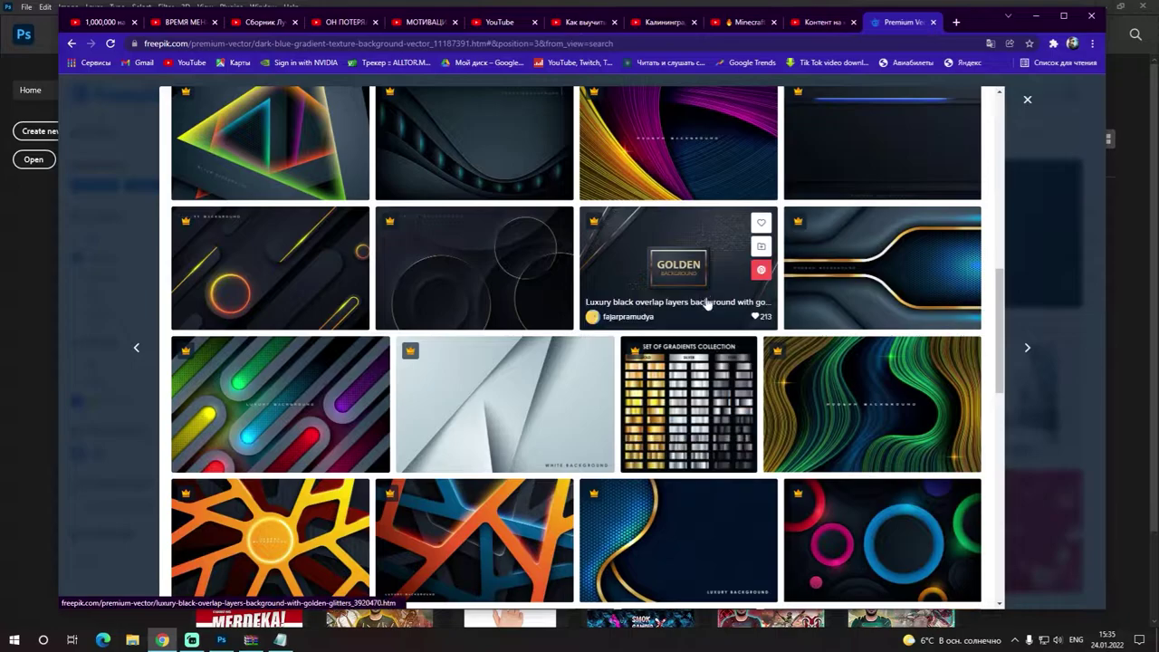
Step: Preview the 'GOLDEN background design' vector and browse its related items
{"action": "left_click", "coordinate": [678, 263]}
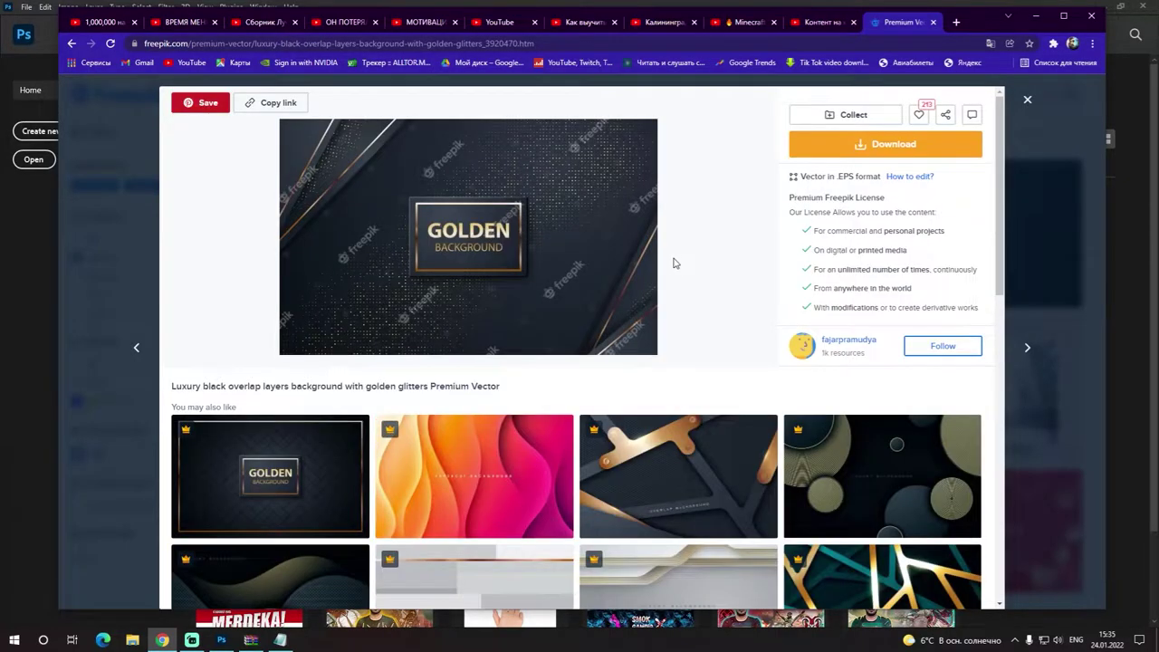
{"action": "scroll", "coordinate": [674, 262], "scroll_direction": "down", "scroll_amount": 2}
{"action": "scroll", "coordinate": [662, 275], "scroll_direction": "down", "scroll_amount": 3}
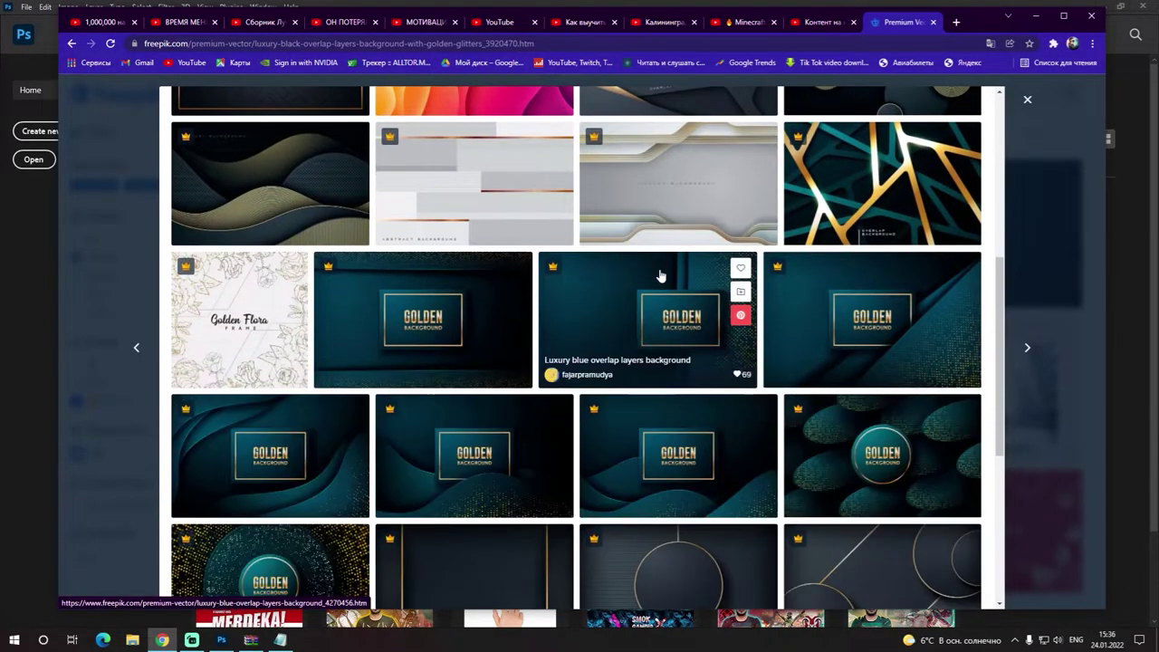
{"action": "scroll", "coordinate": [676, 325], "scroll_direction": "down", "scroll_amount": 2}
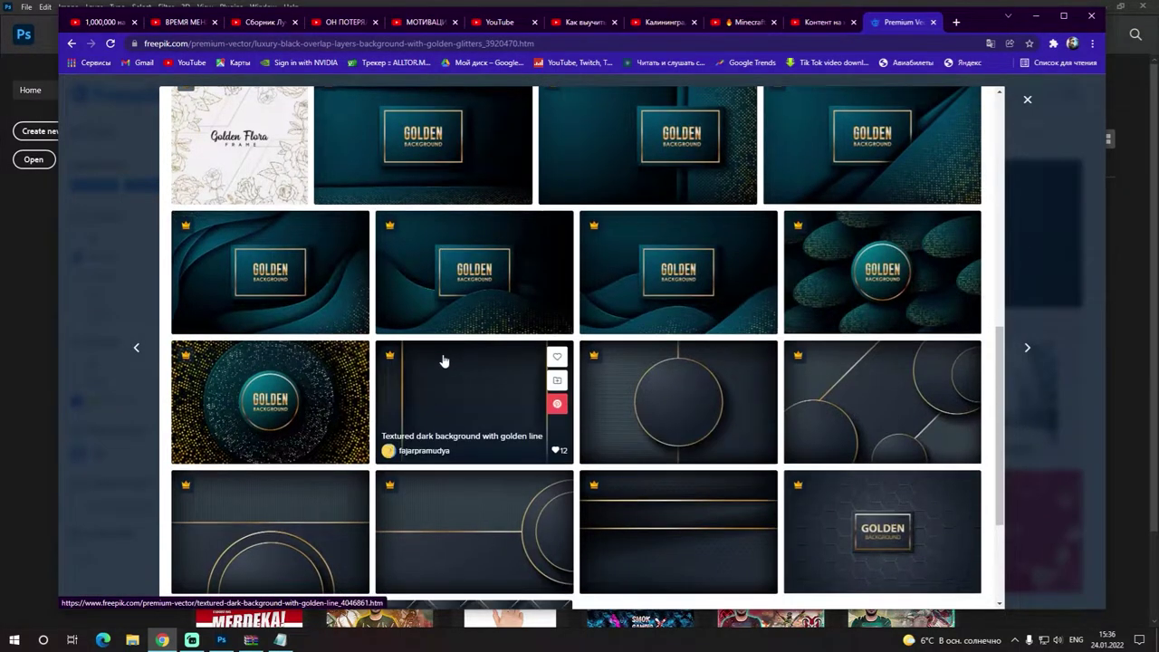
{"action": "scroll", "coordinate": [406, 360], "scroll_direction": "down", "scroll_amount": 1}
{"action": "scroll", "coordinate": [406, 360], "scroll_direction": "up", "scroll_amount": 2}
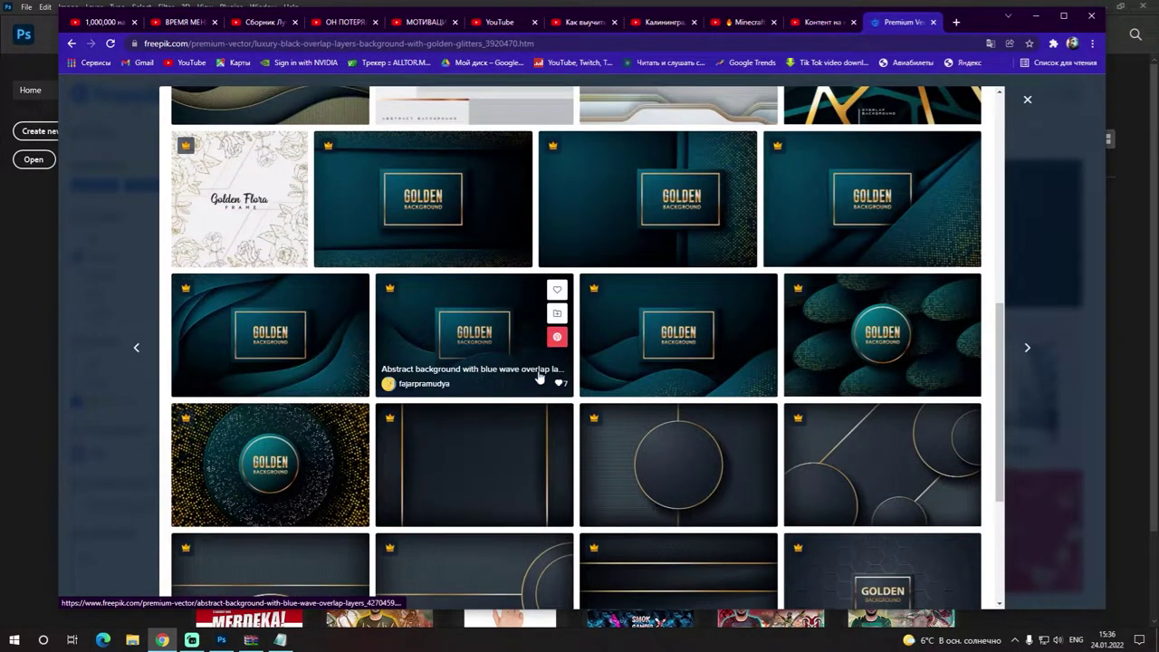
{"action": "scroll", "coordinate": [539, 376], "scroll_direction": "up", "scroll_amount": 2}
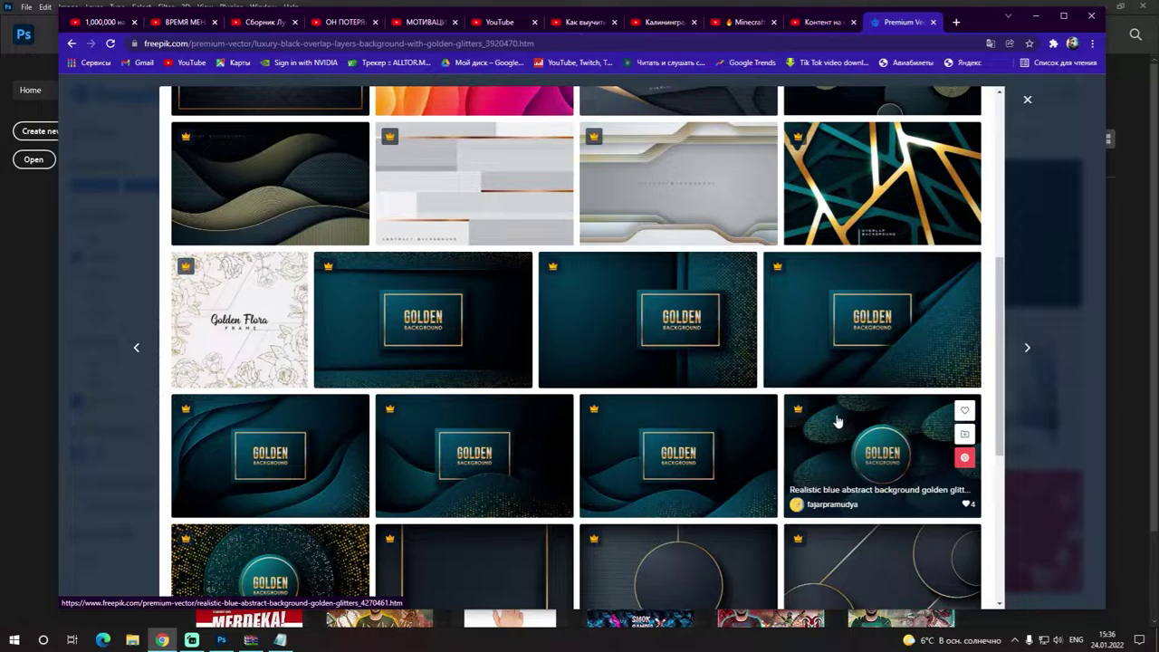
{"action": "scroll", "coordinate": [544, 443], "scroll_direction": "down", "scroll_amount": 2}
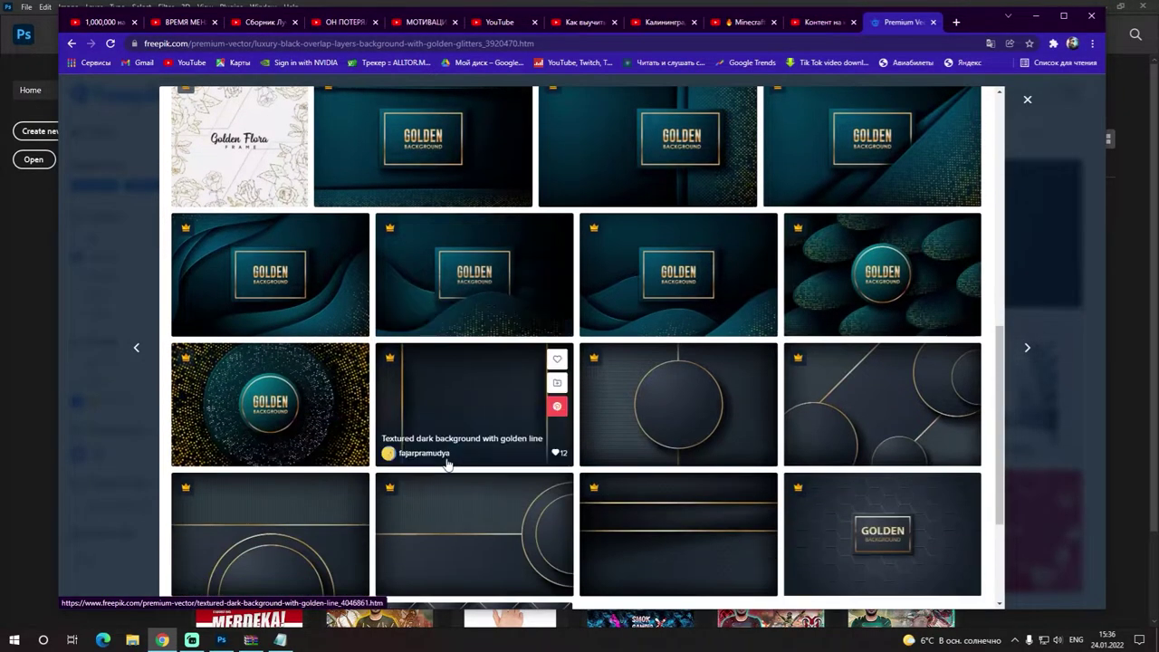
Step: Preview 'Realistic blue background with glitters', browse related backgrounds, then close the preview
{"action": "left_click", "coordinate": [305, 426]}
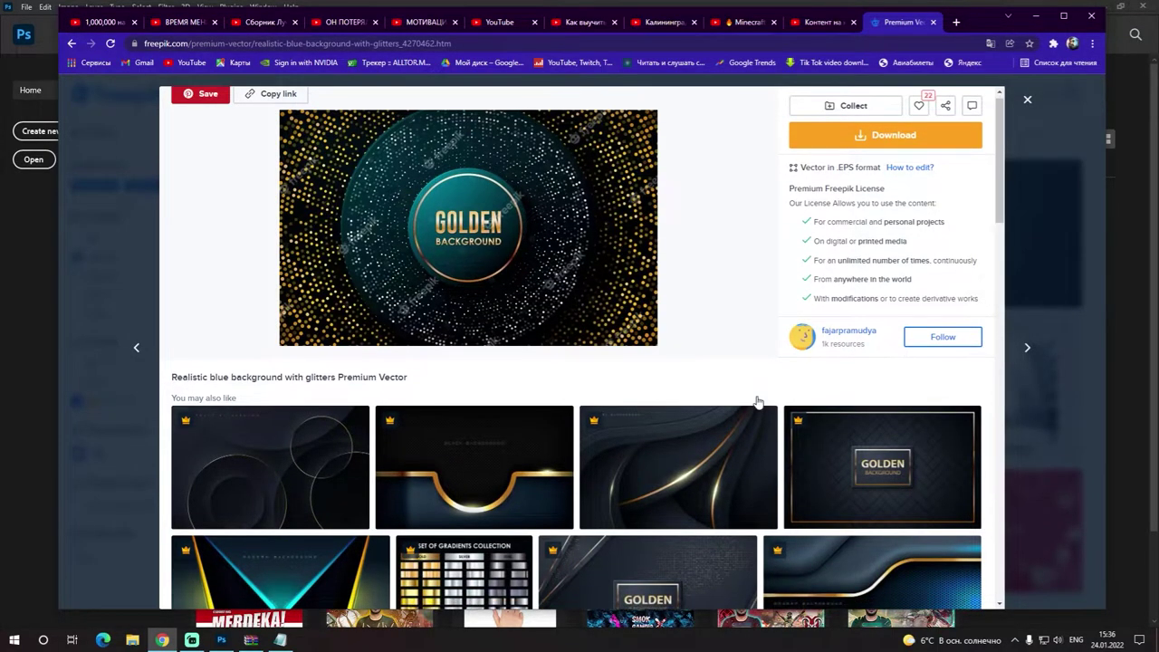
{"action": "scroll", "coordinate": [750, 399], "scroll_direction": "down", "scroll_amount": 3}
{"action": "scroll", "coordinate": [747, 403], "scroll_direction": "down", "scroll_amount": 2}
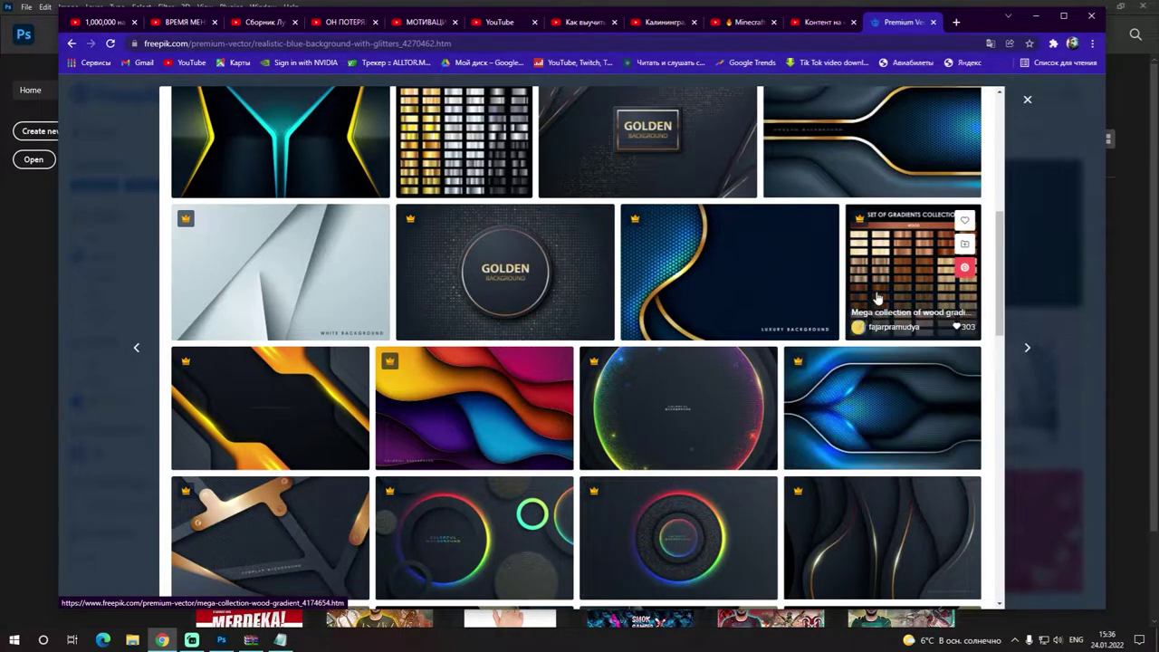
{"action": "scroll", "coordinate": [858, 306], "scroll_direction": "down", "scroll_amount": 1}
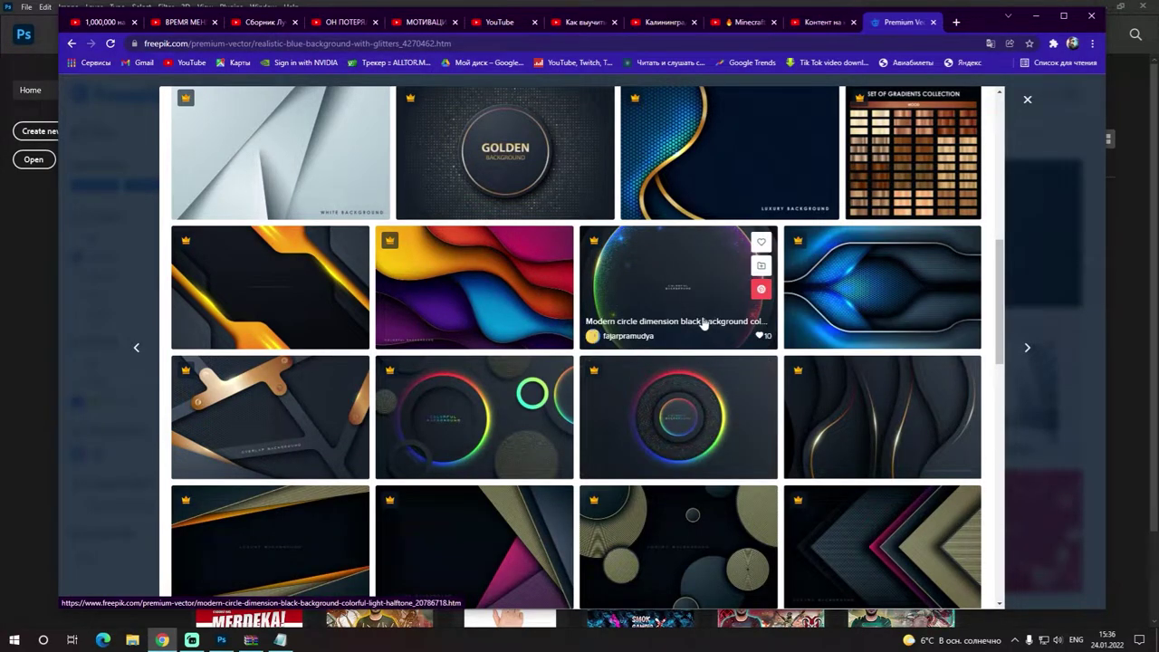
{"action": "scroll", "coordinate": [670, 350], "scroll_direction": "up", "scroll_amount": 3}
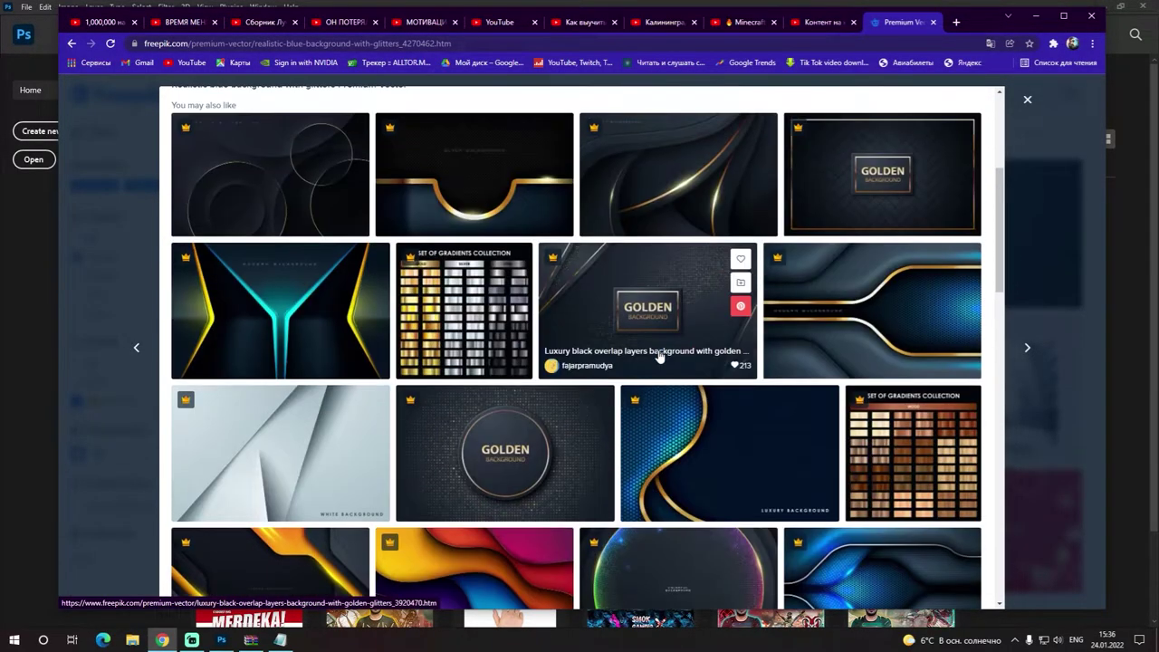
{"action": "scroll", "coordinate": [619, 299], "scroll_direction": "up", "scroll_amount": 3}
{"action": "scroll", "coordinate": [619, 311], "scroll_direction": "down", "scroll_amount": 2}
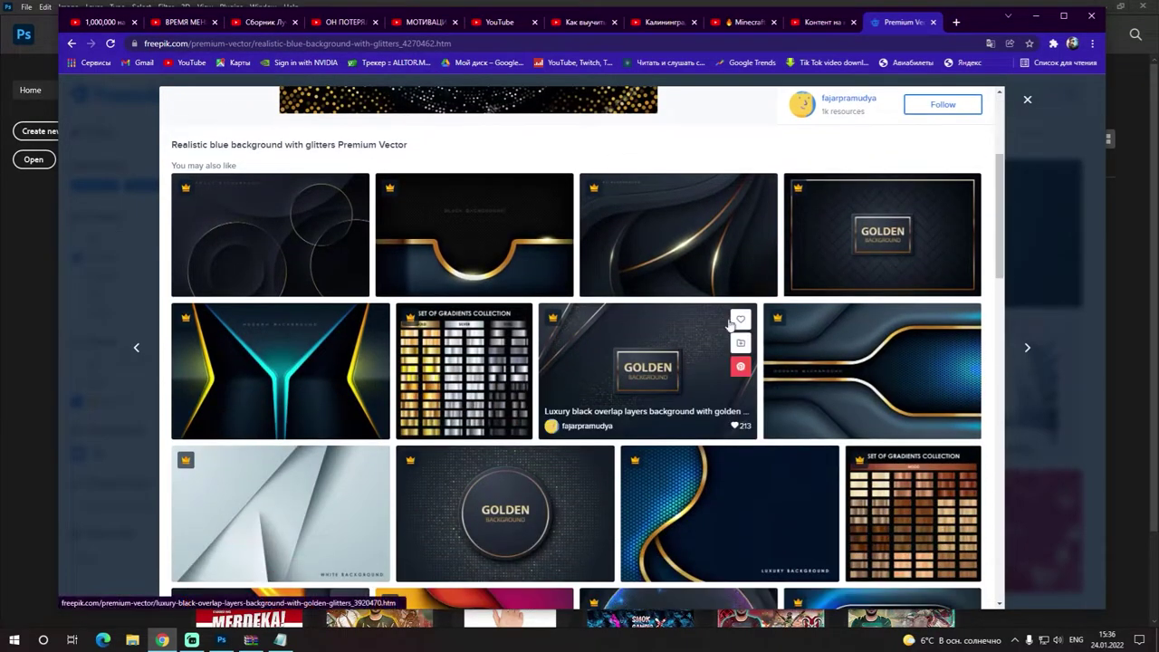
{"action": "scroll", "coordinate": [730, 324], "scroll_direction": "down", "scroll_amount": 4}
{"action": "scroll", "coordinate": [797, 376], "scroll_direction": "down", "scroll_amount": 3}
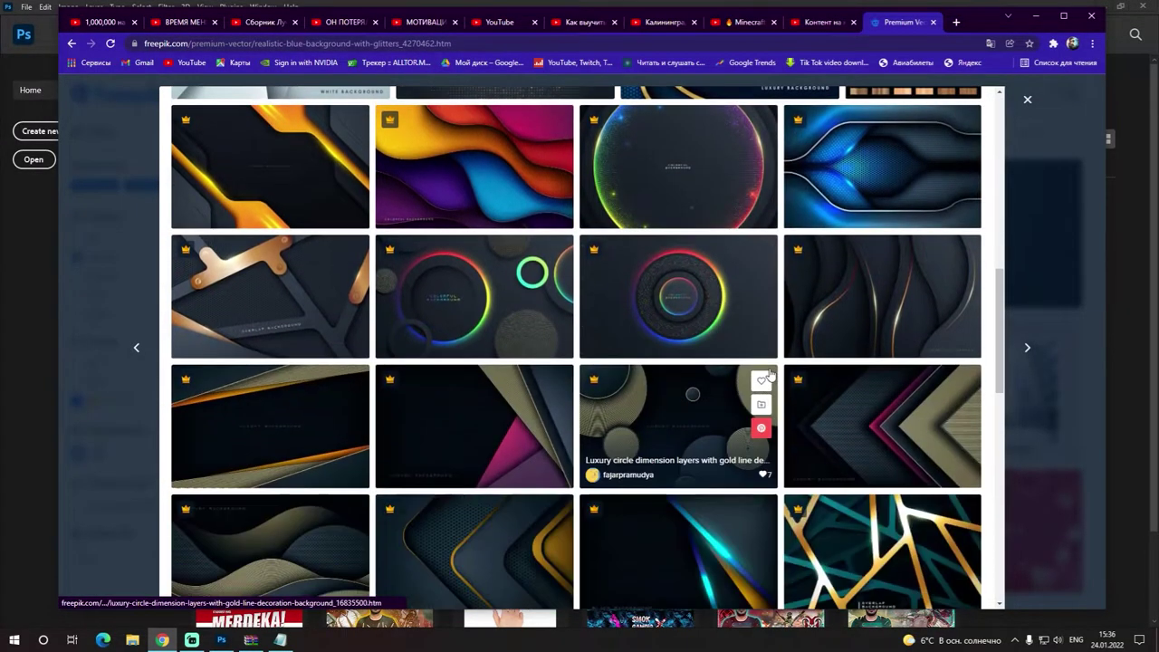
{"action": "scroll", "coordinate": [905, 380], "scroll_direction": "down", "scroll_amount": 2}
{"action": "scroll", "coordinate": [1041, 362], "scroll_direction": "down", "scroll_amount": 2}
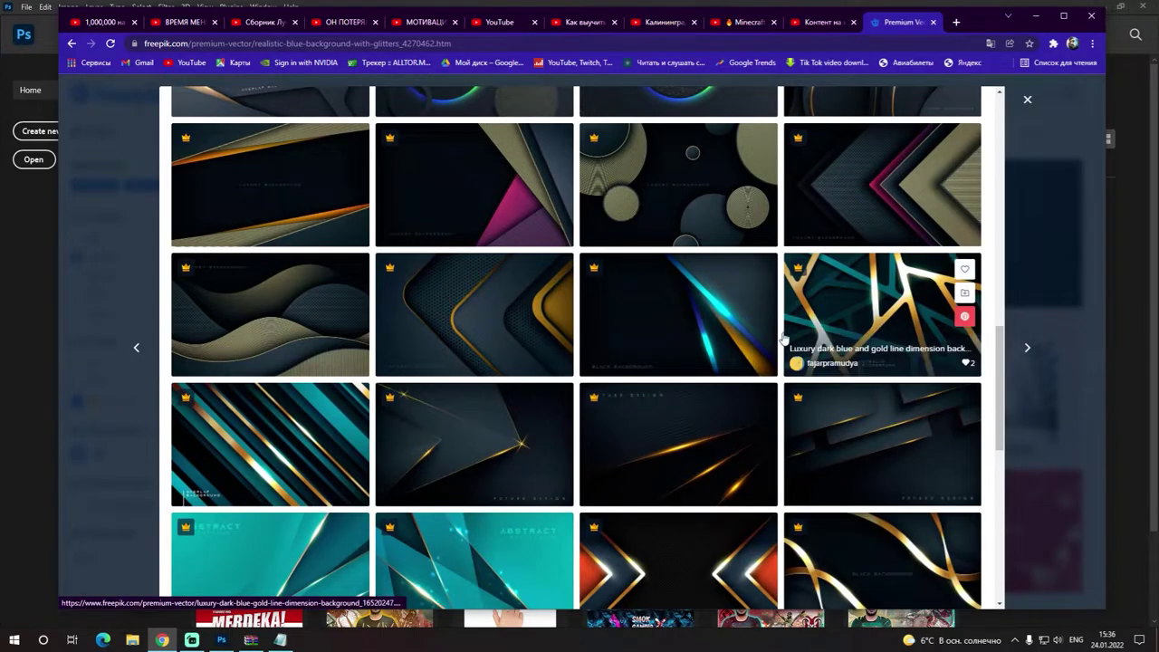
{"action": "scroll", "coordinate": [814, 362], "scroll_direction": "down", "scroll_amount": 3}
{"action": "scroll", "coordinate": [860, 408], "scroll_direction": "down", "scroll_amount": 4}
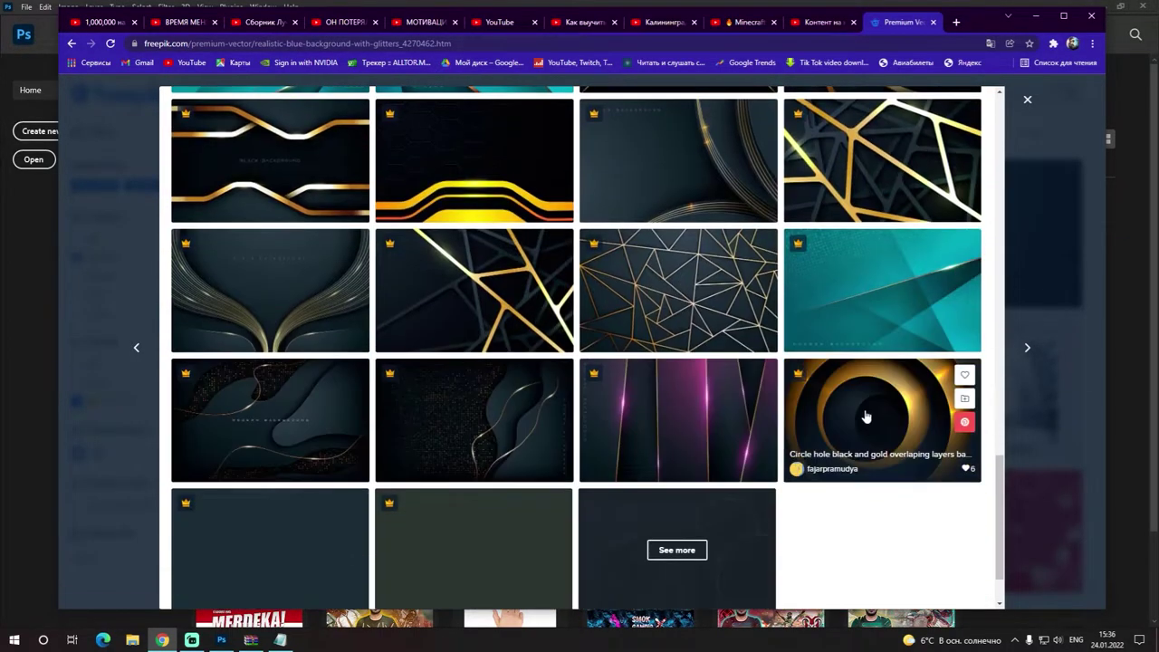
{"action": "scroll", "coordinate": [867, 413], "scroll_direction": "down", "scroll_amount": 1}
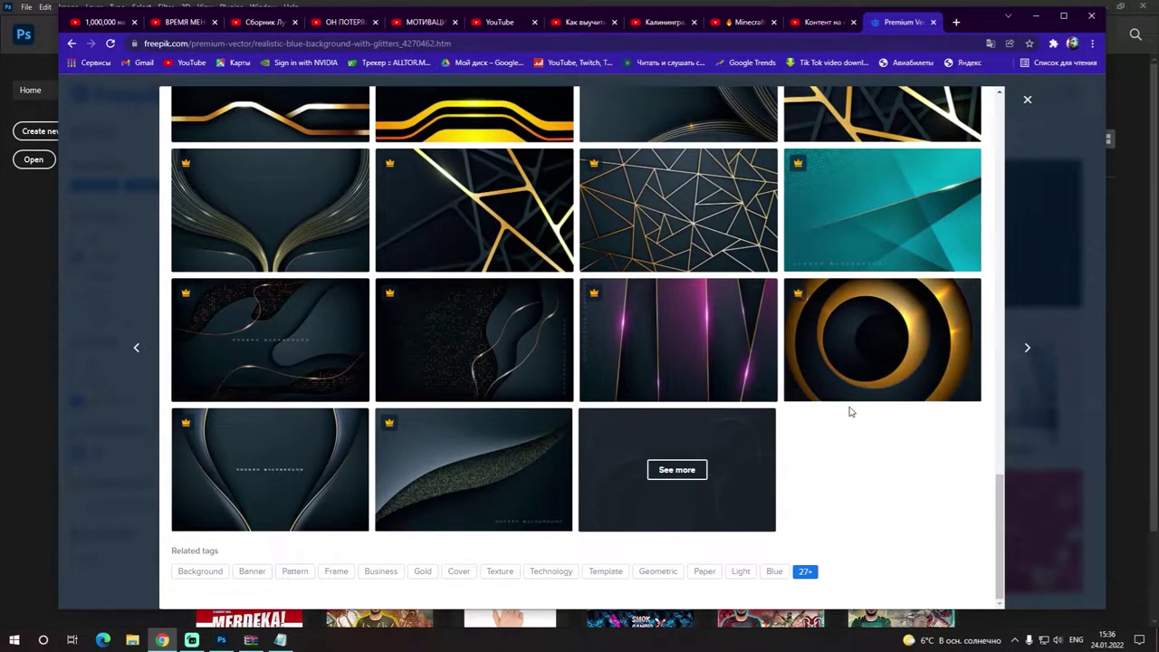
{"action": "scroll", "coordinate": [725, 380], "scroll_direction": "up", "scroll_amount": 2}
{"action": "scroll", "coordinate": [906, 371], "scroll_direction": "up", "scroll_amount": 6}
{"action": "scroll", "coordinate": [1032, 364], "scroll_direction": "up", "scroll_amount": 4}
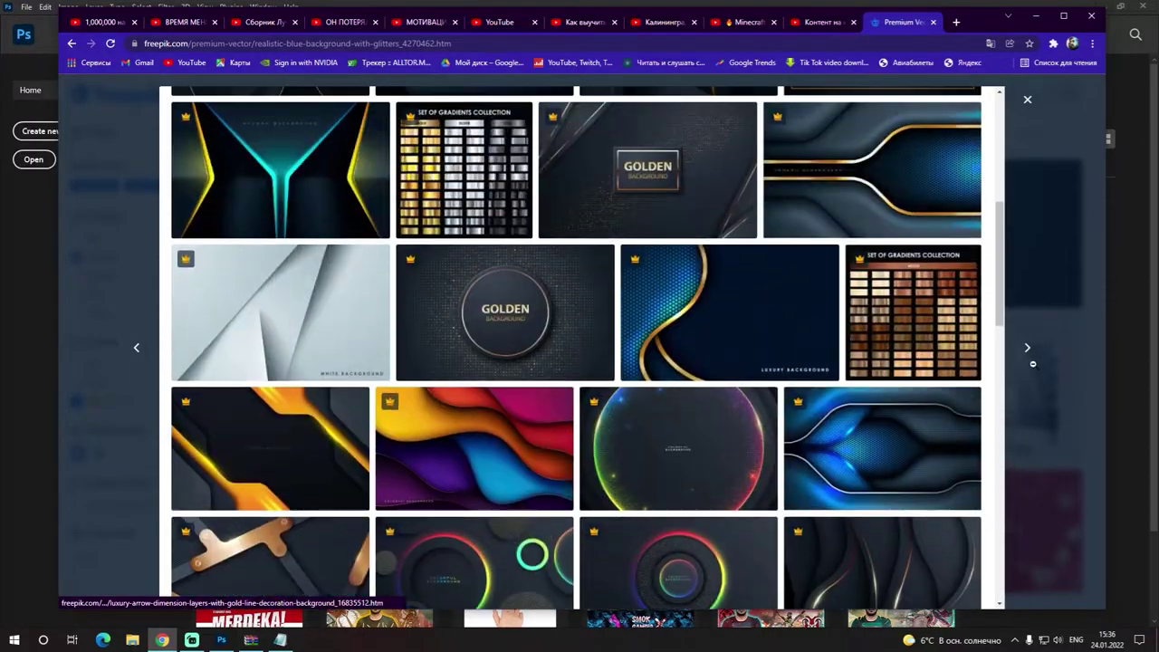
{"action": "left_click", "coordinate": [1039, 281]}
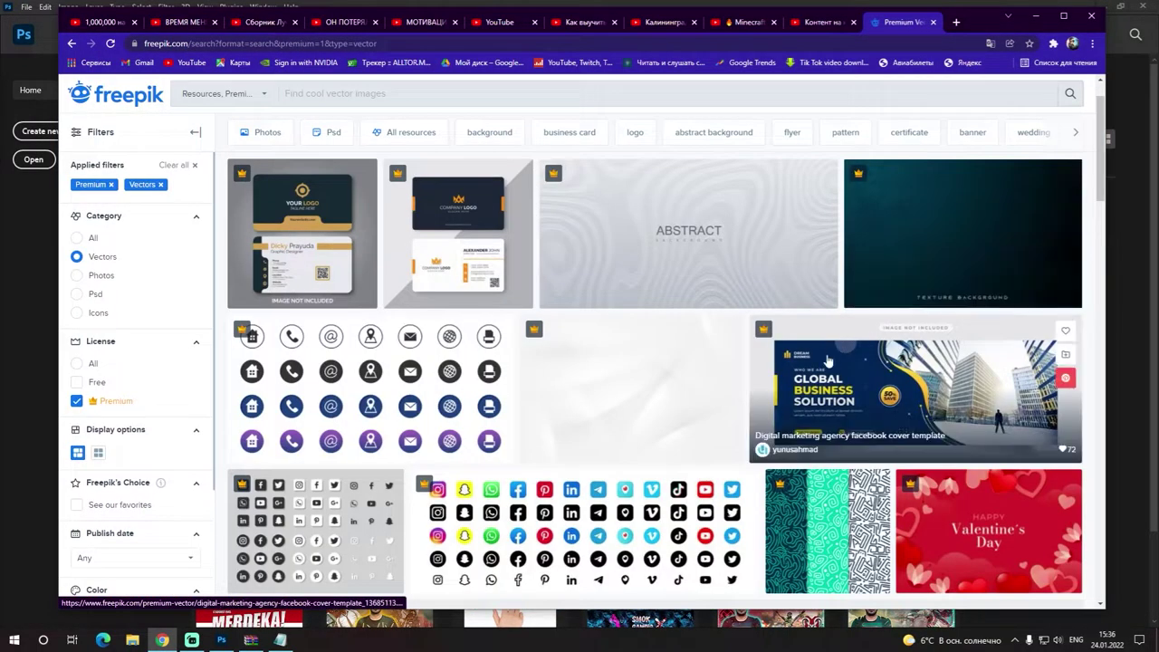
Step: Search Freepik for 'business card', scroll the Premium vector results, and open a new tab
{"action": "left_click", "coordinate": [456, 98]}
{"action": "type", "text": "bu"}
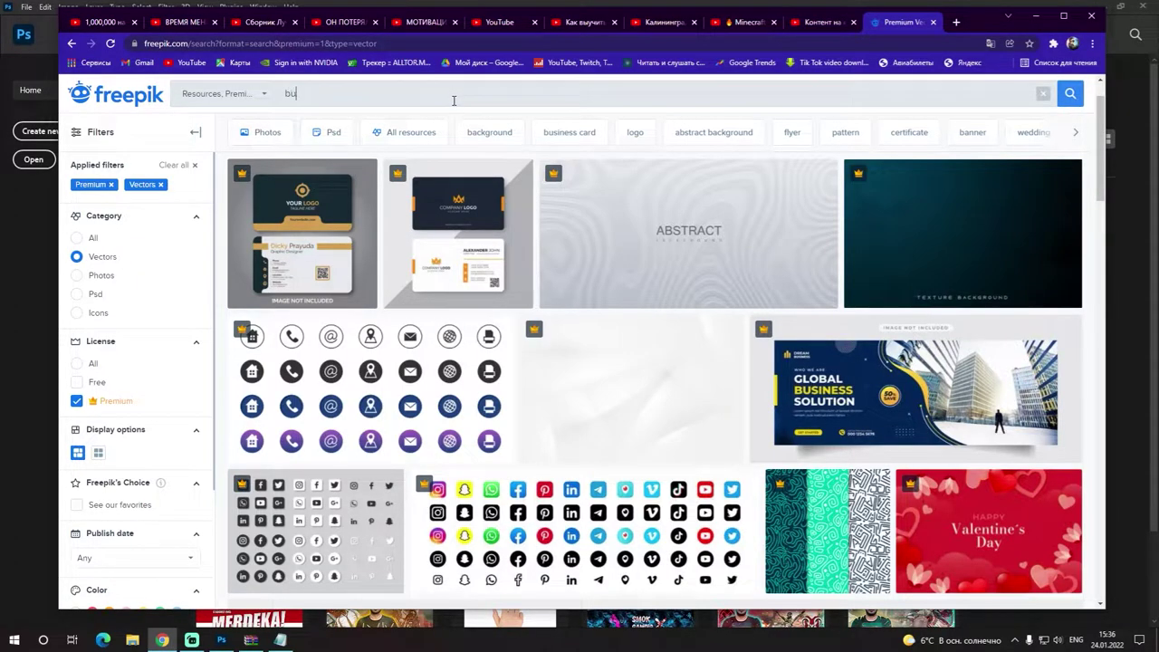
{"action": "left_click", "coordinate": [303, 123]}
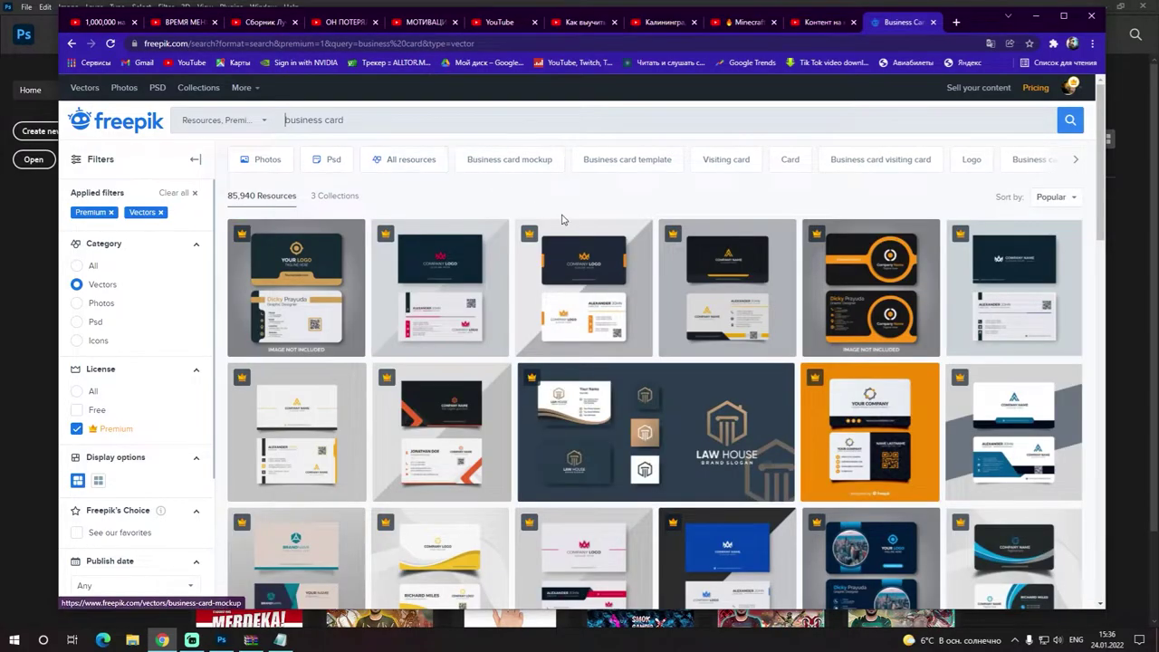
{"action": "scroll", "coordinate": [588, 222], "scroll_direction": "down", "scroll_amount": 3}
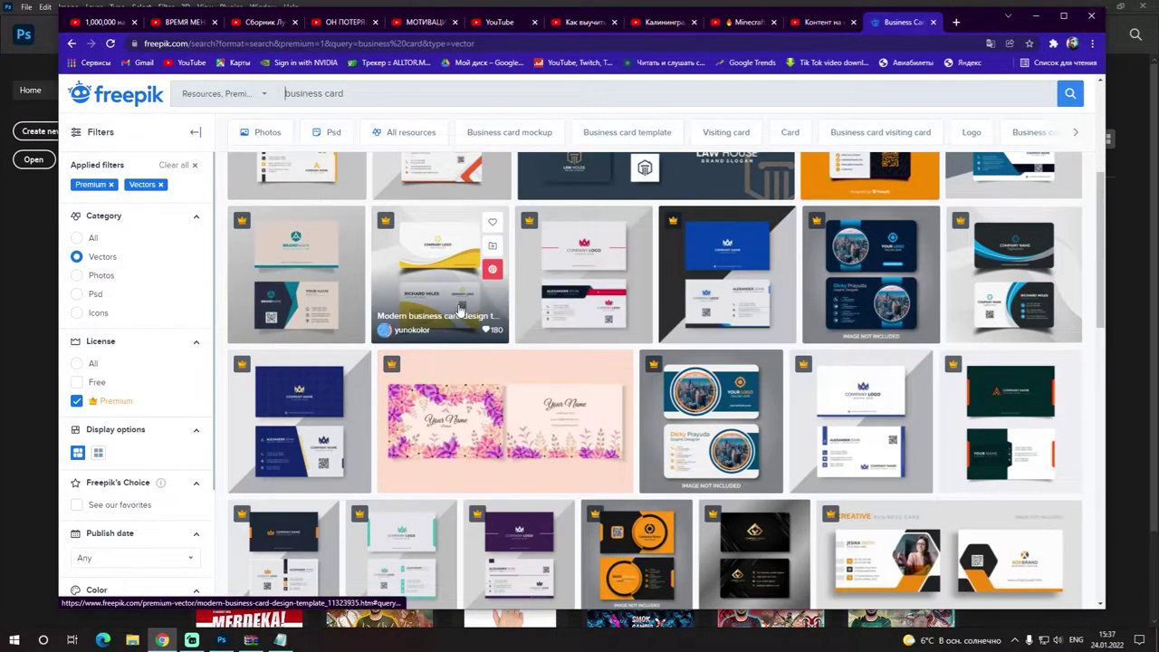
{"action": "scroll", "coordinate": [470, 272], "scroll_direction": "down", "scroll_amount": 2}
{"action": "scroll", "coordinate": [708, 335], "scroll_direction": "down", "scroll_amount": 3}
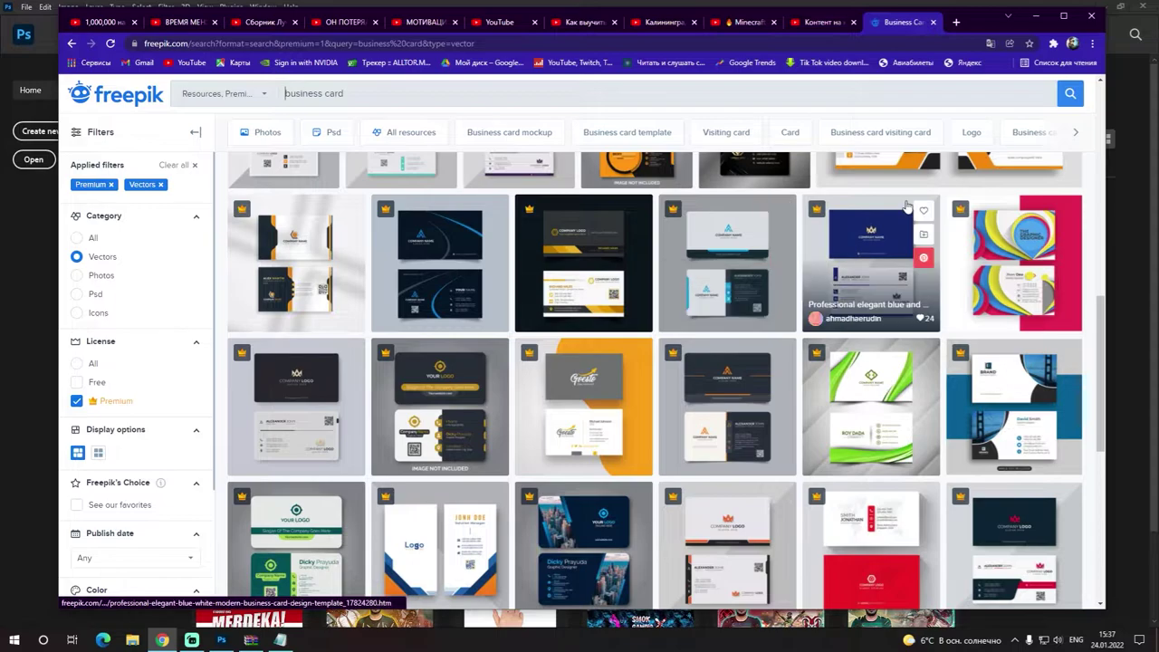
{"action": "left_click", "coordinate": [956, 22]}
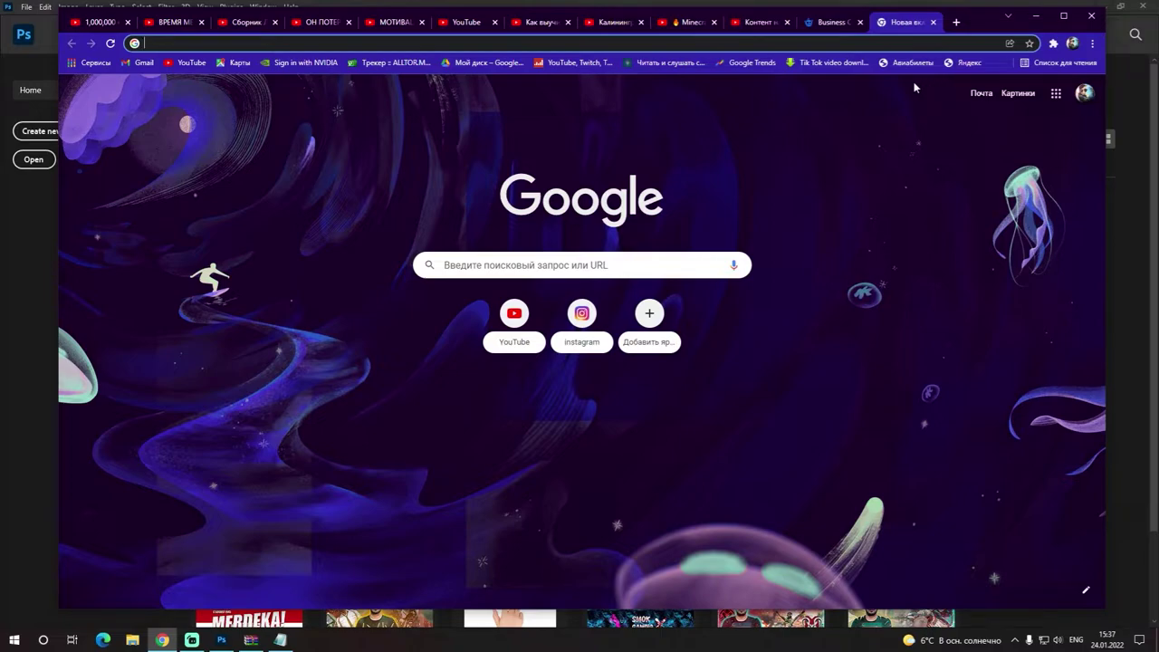
{"action": "left_click", "coordinate": [251, 639]}
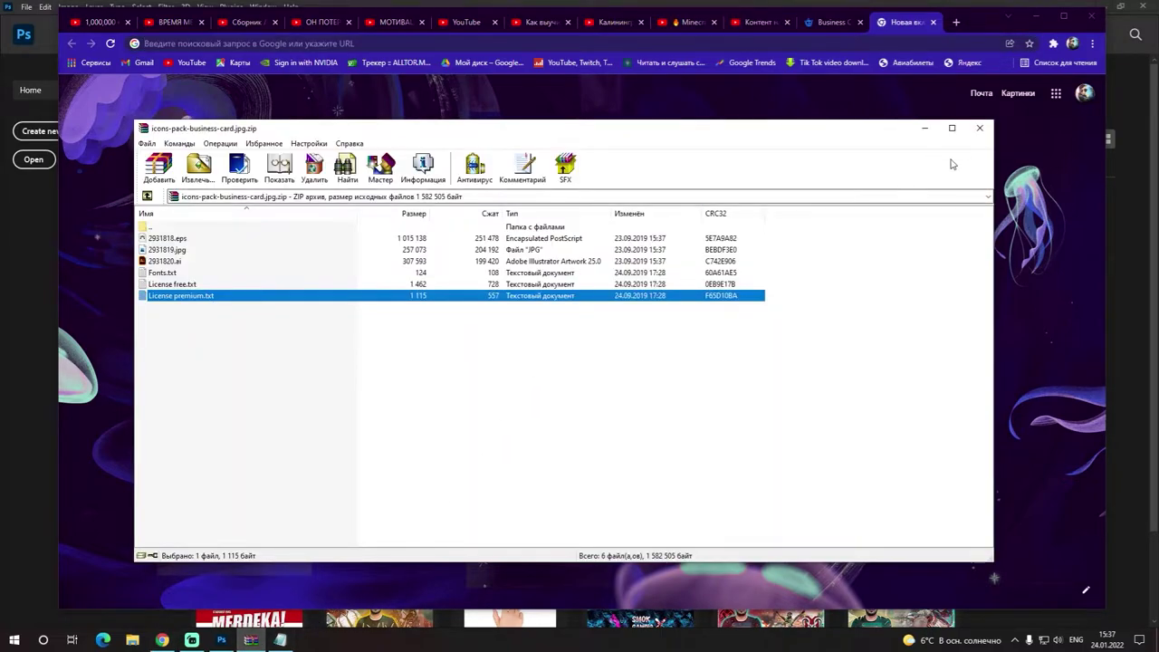
{"action": "left_click", "coordinate": [981, 128]}
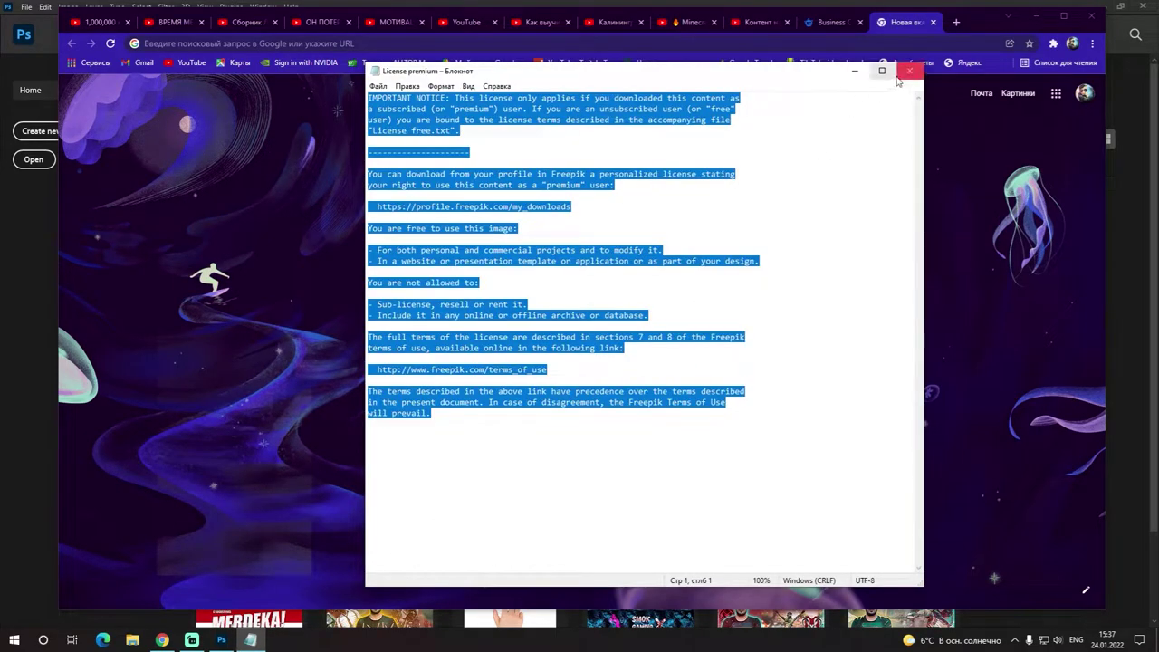
{"action": "left_click", "coordinate": [910, 72]}
Step: Search Google for 'визитка размер' (business card size)
{"action": "left_click", "coordinate": [514, 43]}
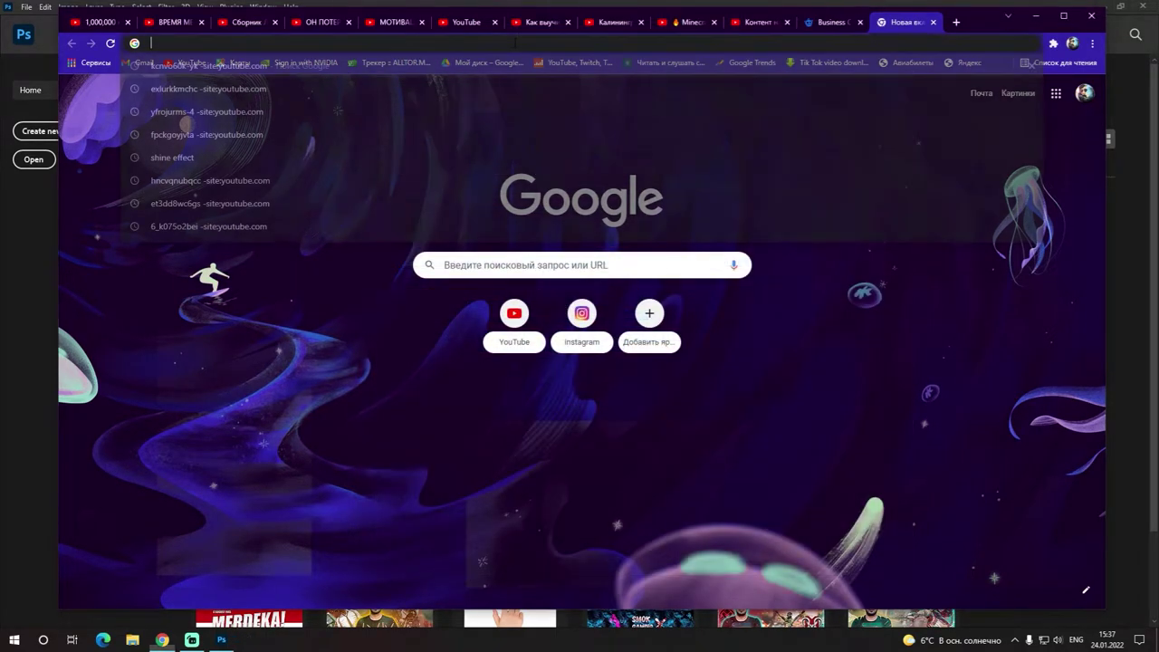
{"action": "type", "text": "viz"}
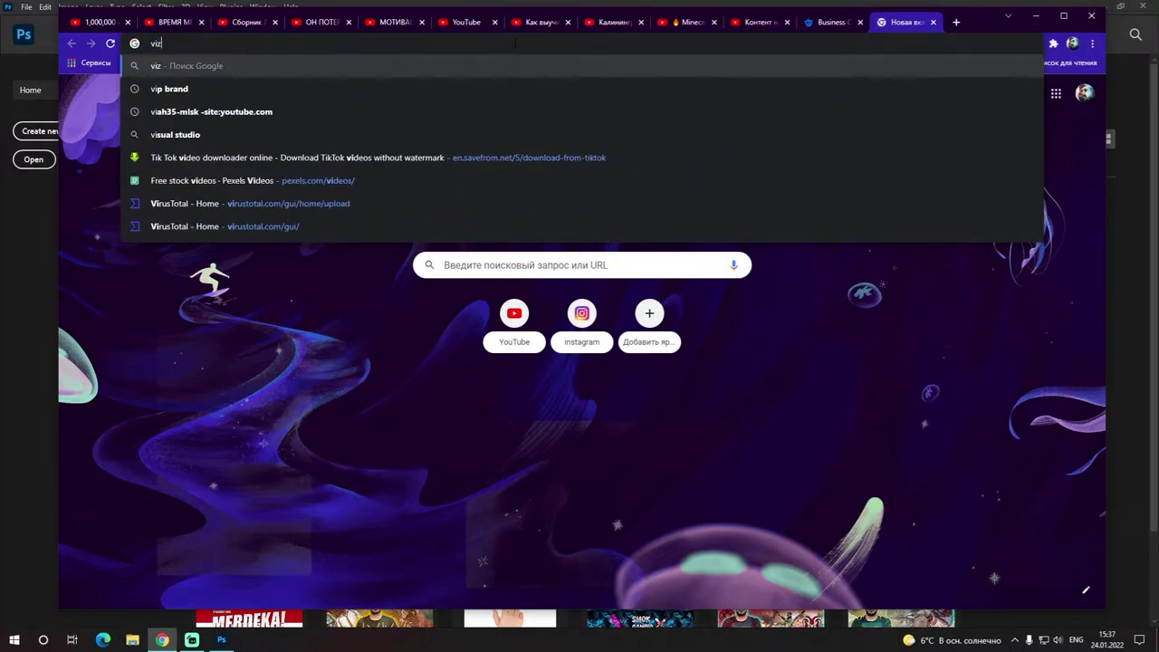
{"action": "type", "text": "itka "}
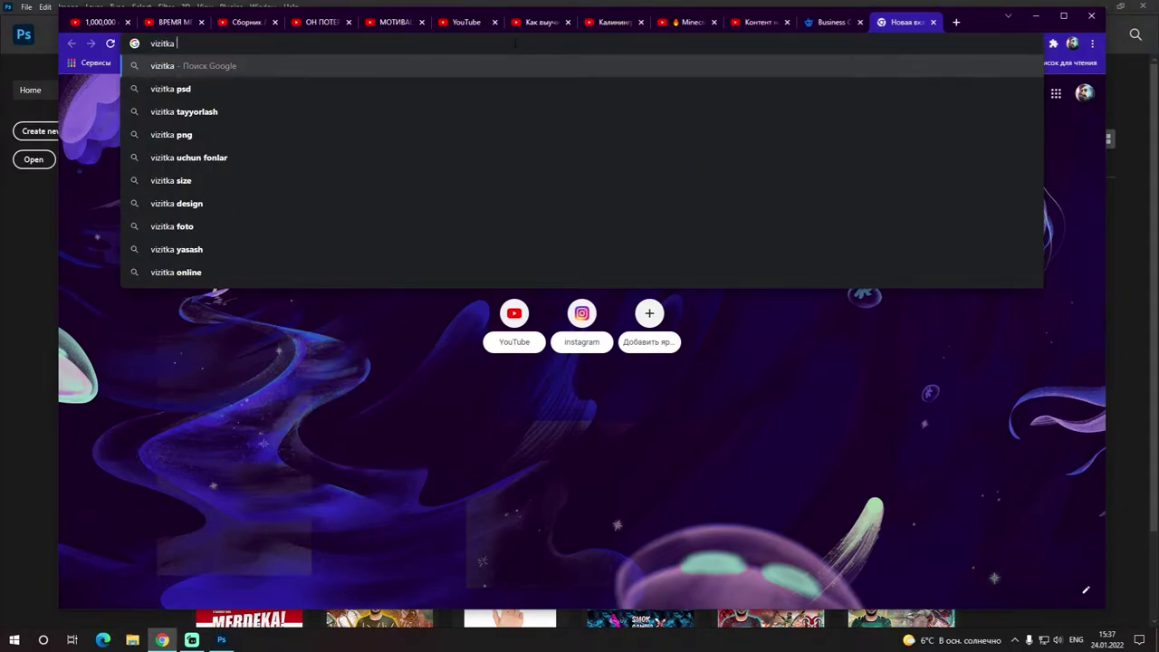
{"action": "type", "text": "ra"}
{"action": "key", "text": "Down"}
{"action": "key", "text": "Return"}
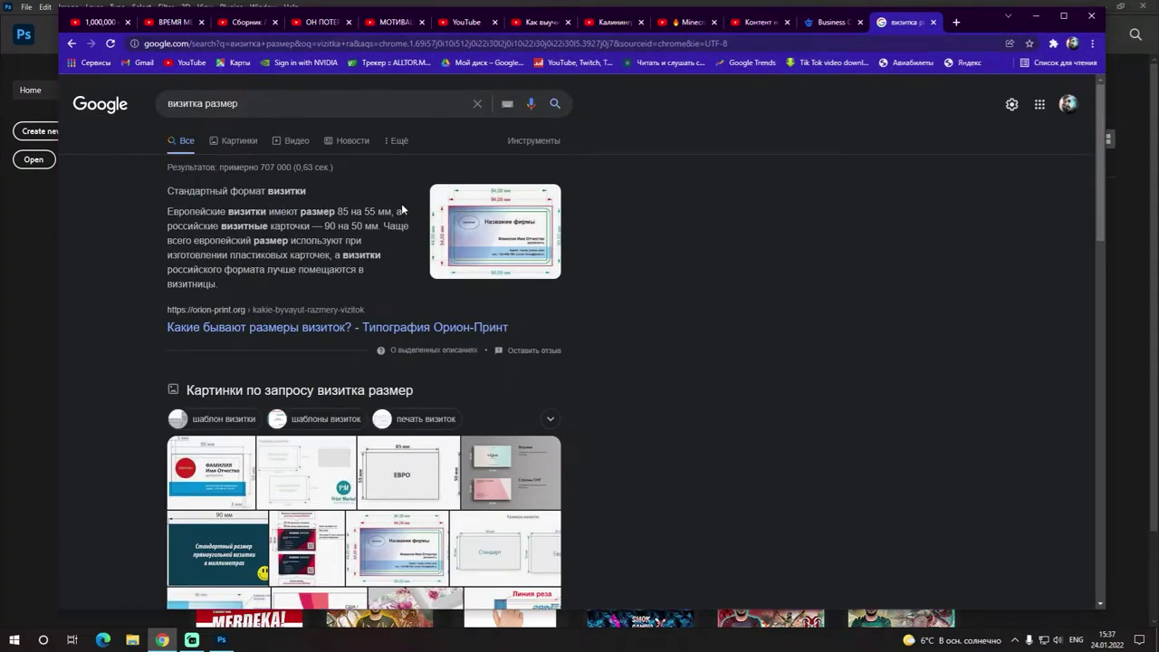
{"action": "scroll", "coordinate": [401, 204], "scroll_direction": "down", "scroll_amount": 1}
{"action": "scroll", "coordinate": [401, 204], "scroll_direction": "up", "scroll_amount": 1}
Step: Open the orion-print.org article and find the standard 90 × 50 mm card size
{"action": "left_click", "coordinate": [232, 330]}
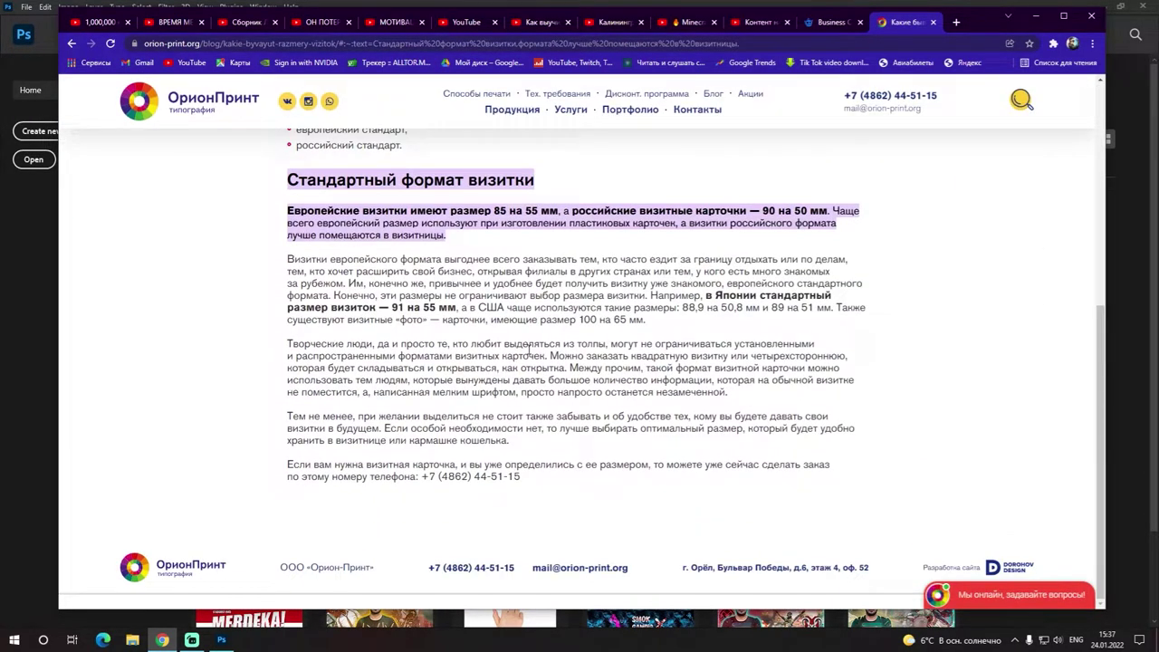
{"action": "scroll", "coordinate": [529, 348], "scroll_direction": "up", "scroll_amount": 2}
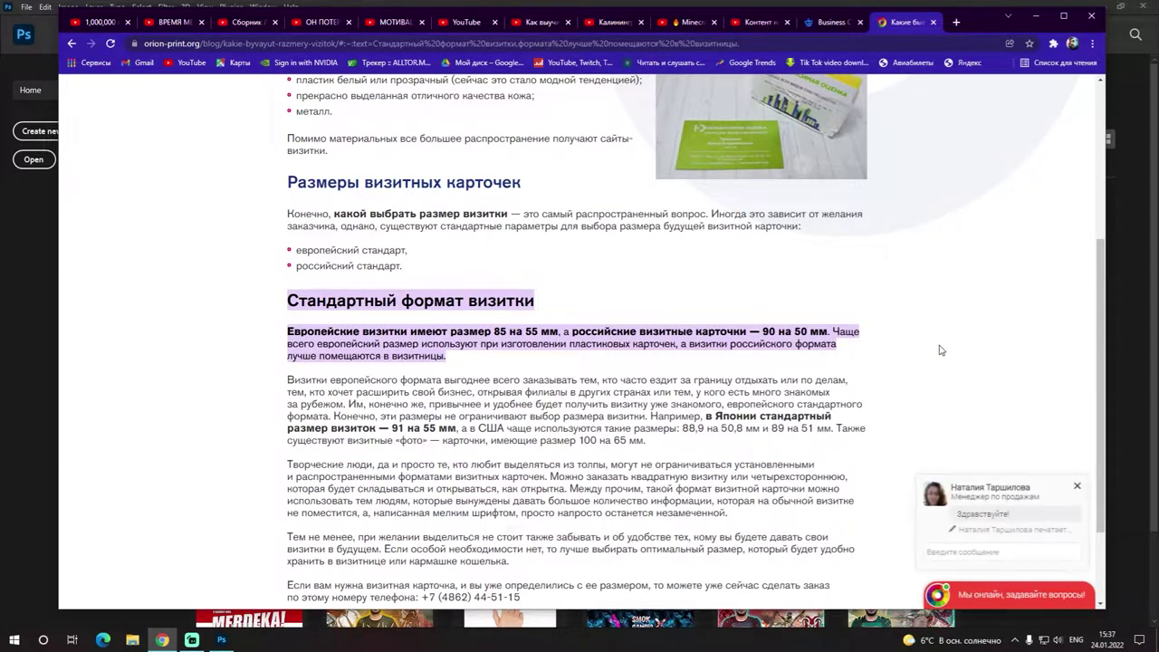
{"action": "left_click", "coordinate": [1075, 486]}
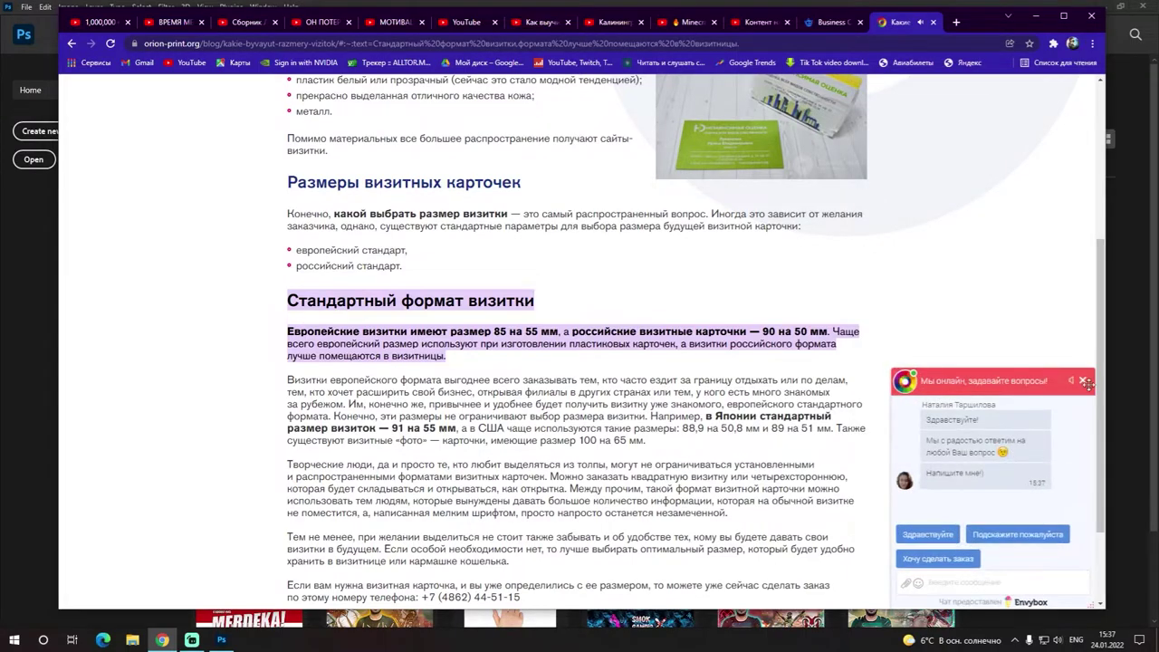
{"action": "left_click", "coordinate": [1089, 381]}
{"action": "scroll", "coordinate": [923, 363], "scroll_direction": "up", "scroll_amount": 3}
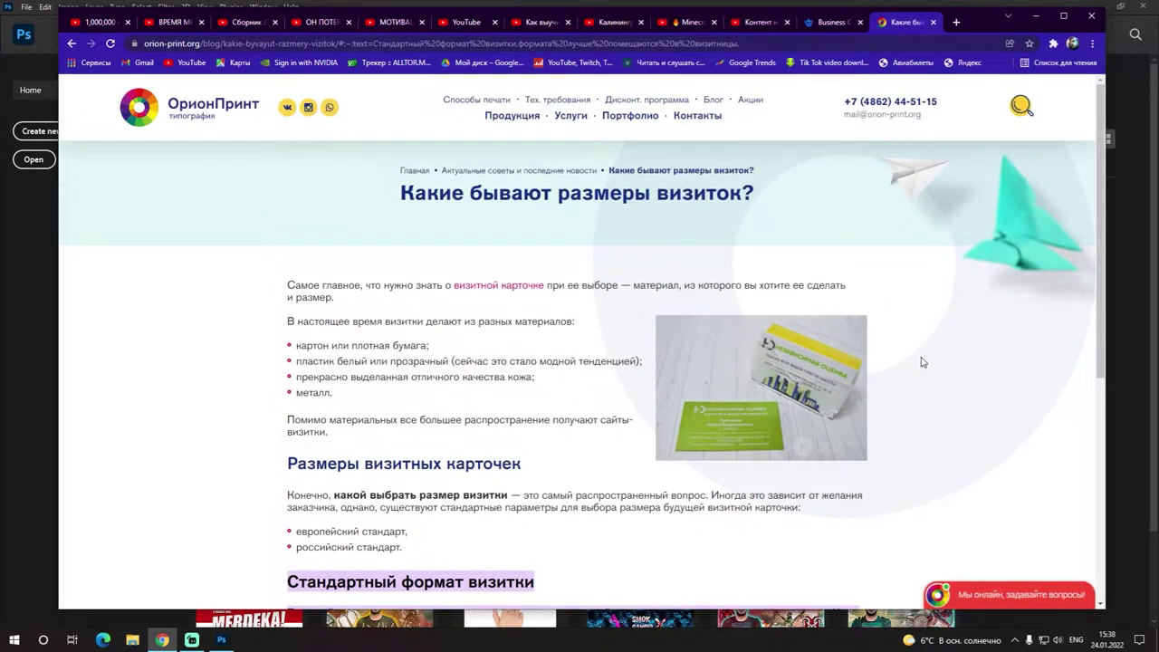
{"action": "scroll", "coordinate": [923, 362], "scroll_direction": "down", "scroll_amount": 1}
{"action": "scroll", "coordinate": [900, 361], "scroll_direction": "down", "scroll_amount": 3}
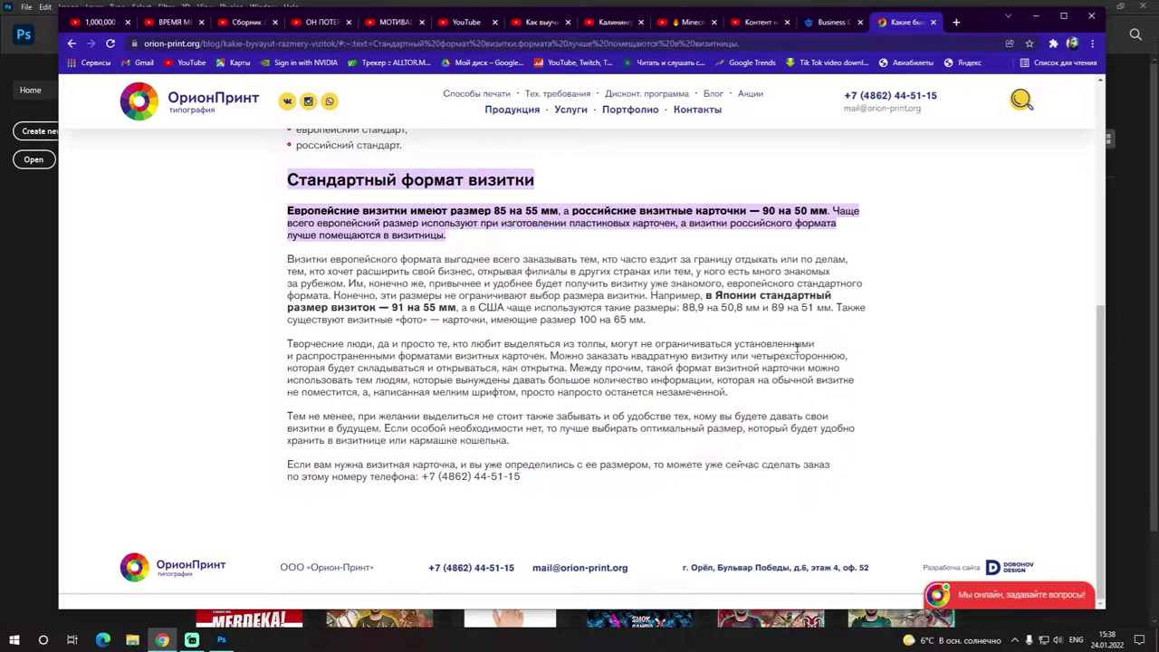
{"action": "scroll", "coordinate": [543, 304], "scroll_direction": "up", "scroll_amount": 1}
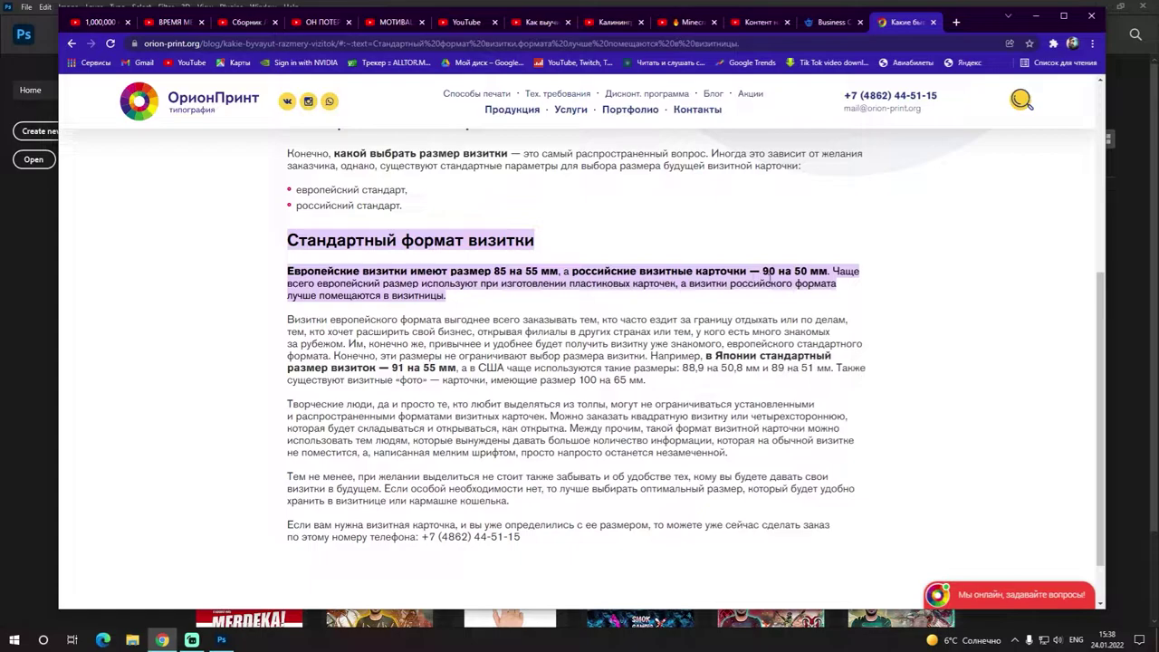
{"action": "double_click", "coordinate": [769, 273]}
Step: Create a new landscape Photoshop document 90 × 50 mm at 72 ppi
{"action": "left_click", "coordinate": [1036, 15]}
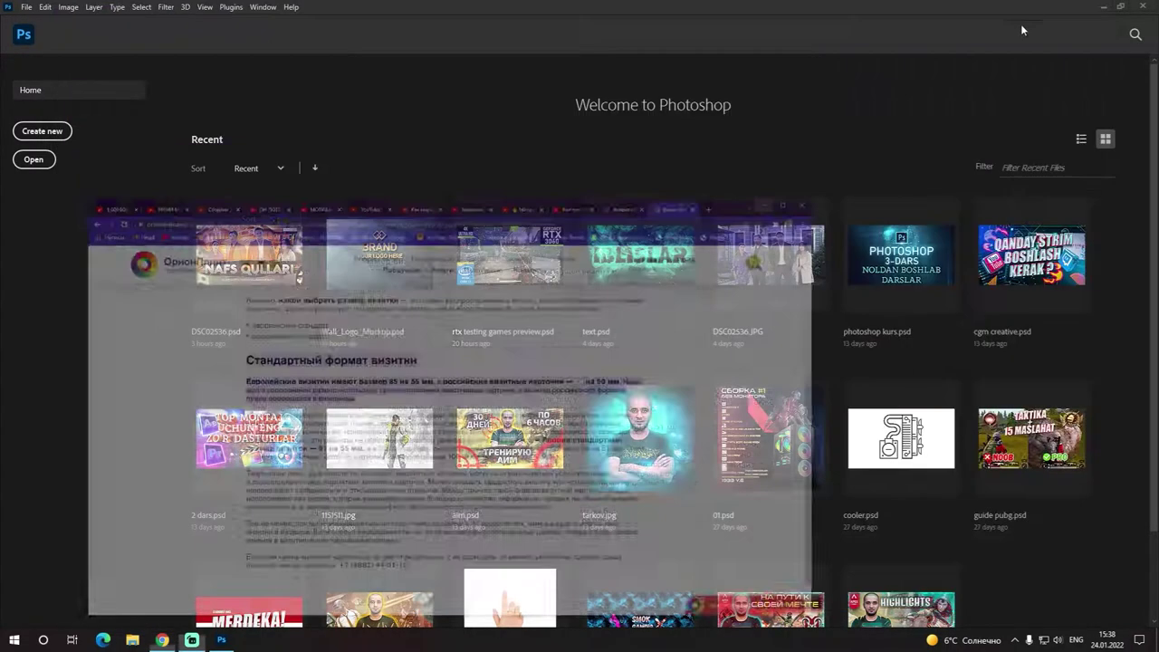
{"action": "left_click", "coordinate": [64, 134]}
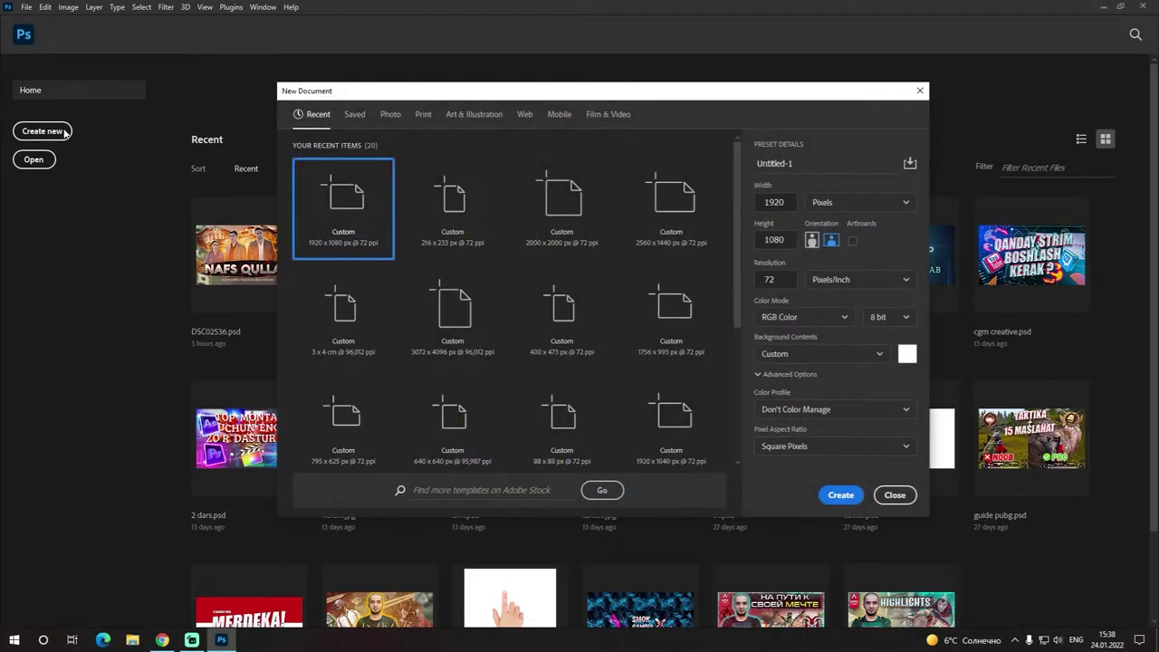
{"action": "left_click", "coordinate": [878, 204]}
{"action": "left_click", "coordinate": [860, 284]}
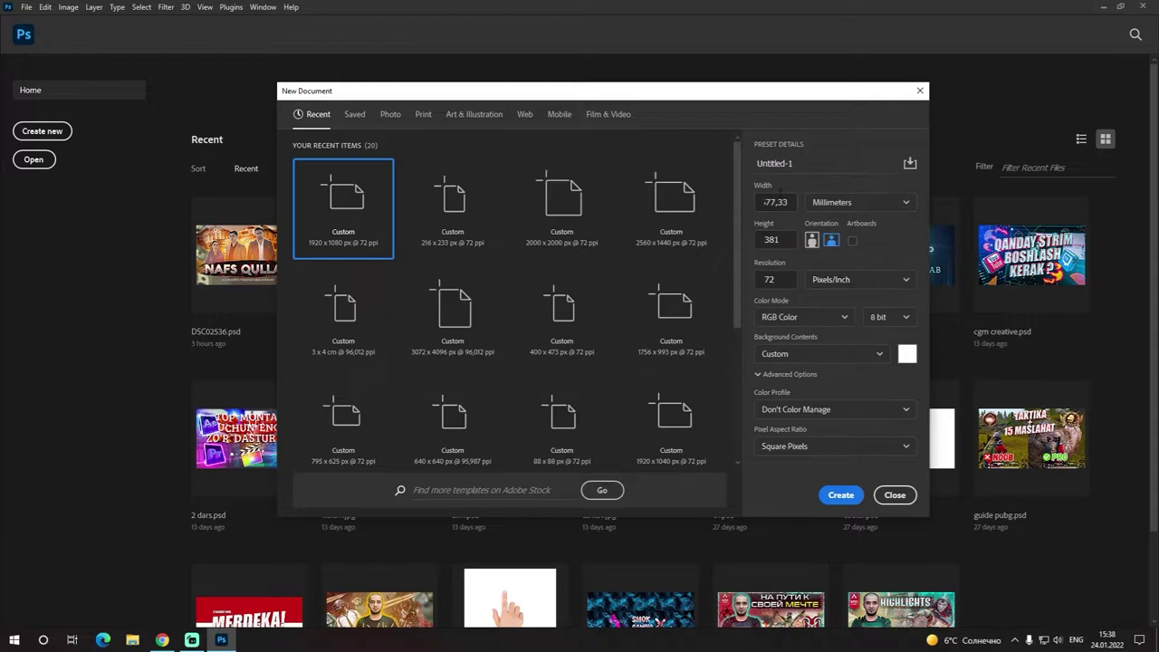
{"action": "type", "text": "90"}
{"action": "key", "text": "Tab"}
{"action": "type", "text": "50"}
{"action": "left_click", "coordinate": [831, 240]}
{"action": "left_click", "coordinate": [793, 278]}
{"action": "left_click", "coordinate": [840, 495]}
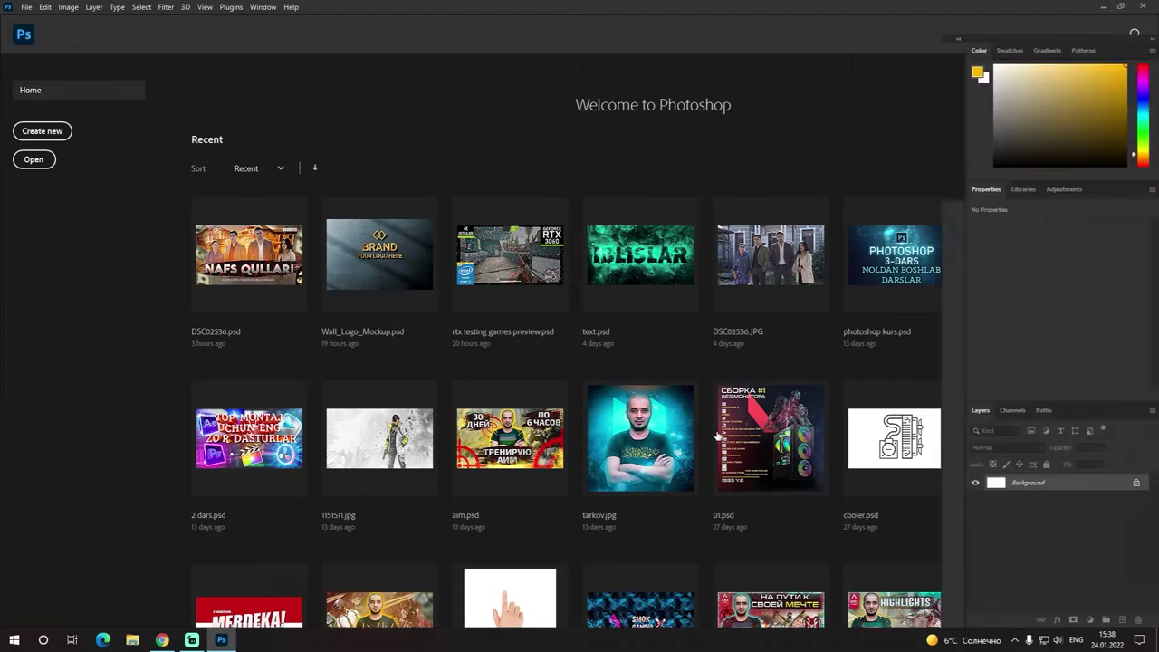
{"action": "scroll", "coordinate": [513, 365], "scroll_direction": "up", "scroll_amount": 2}
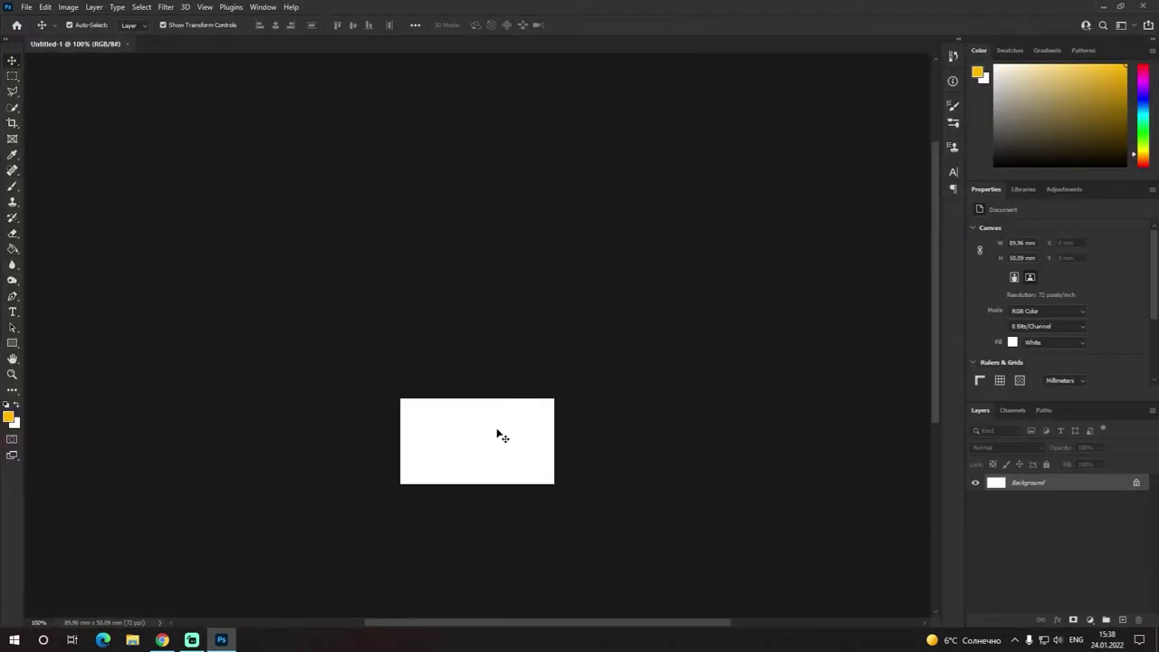
{"action": "scroll", "coordinate": [499, 455], "scroll_direction": "up", "scroll_amount": 2}
{"action": "scroll", "coordinate": [501, 458], "scroll_direction": "up", "scroll_amount": 3}
{"action": "scroll", "coordinate": [690, 362], "scroll_direction": "up", "scroll_amount": 1}
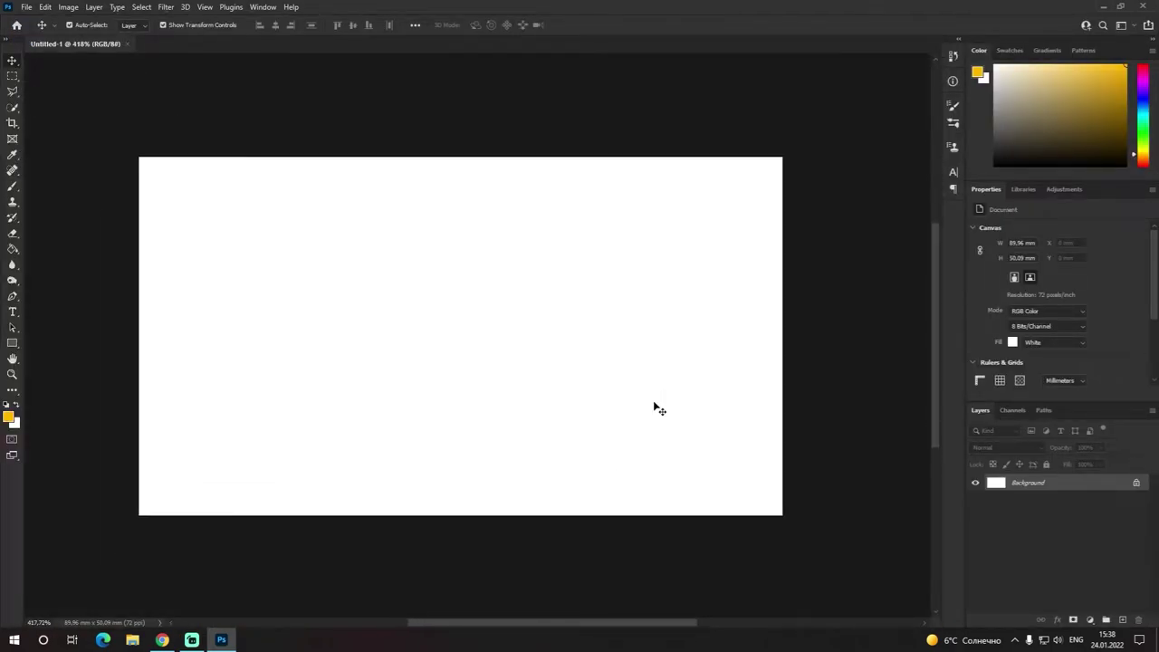
{"action": "scroll", "coordinate": [592, 432], "scroll_direction": "down", "scroll_amount": 2}
Step: Open OrionPrint's business-card size diagram in Google Images, then return to Photoshop
{"action": "left_click", "coordinate": [162, 639]}
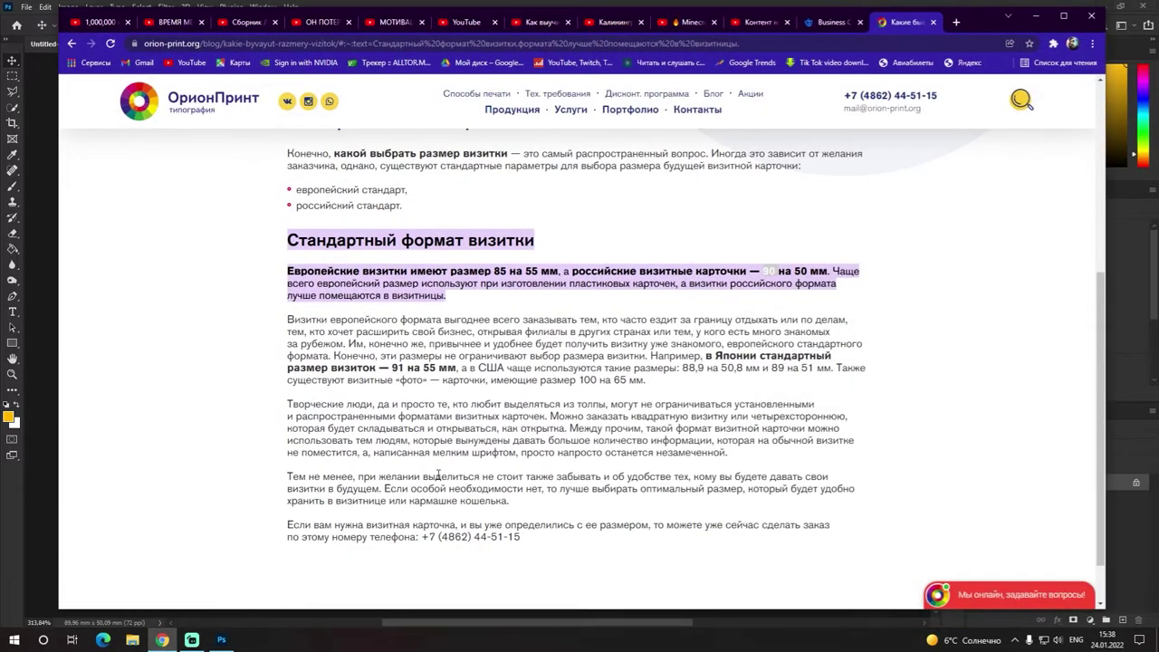
{"action": "scroll", "coordinate": [505, 465], "scroll_direction": "down", "scroll_amount": 1}
{"action": "scroll", "coordinate": [520, 458], "scroll_direction": "up", "scroll_amount": 5}
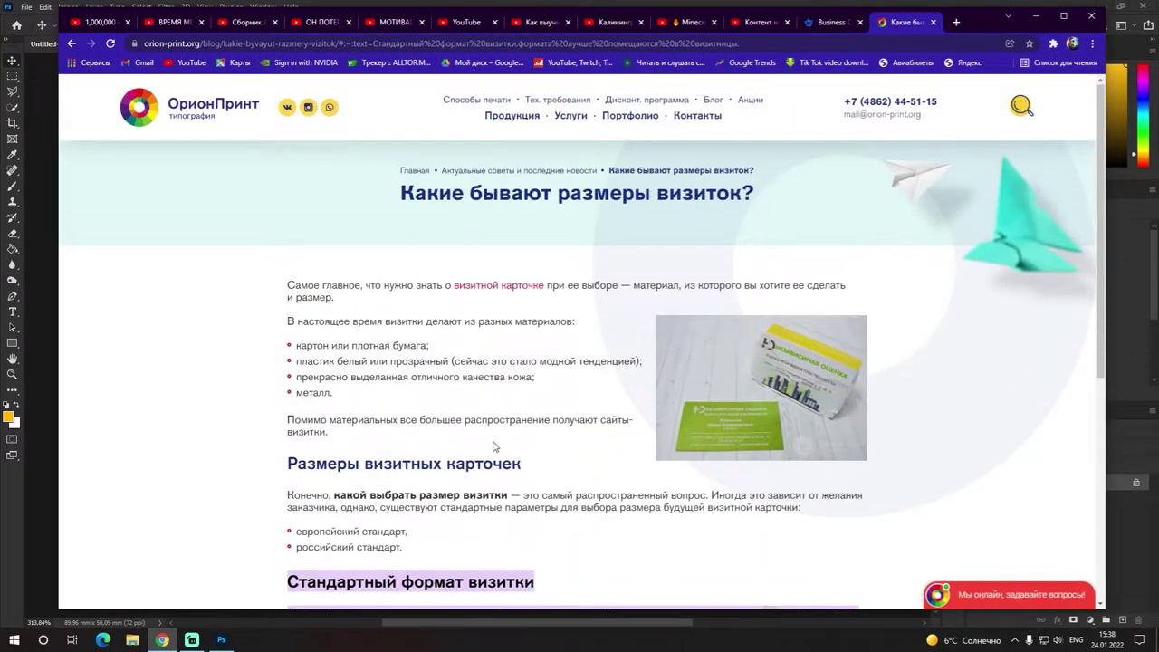
{"action": "key", "text": "alt+Left"}
{"action": "scroll", "coordinate": [494, 398], "scroll_direction": "down", "scroll_amount": 2}
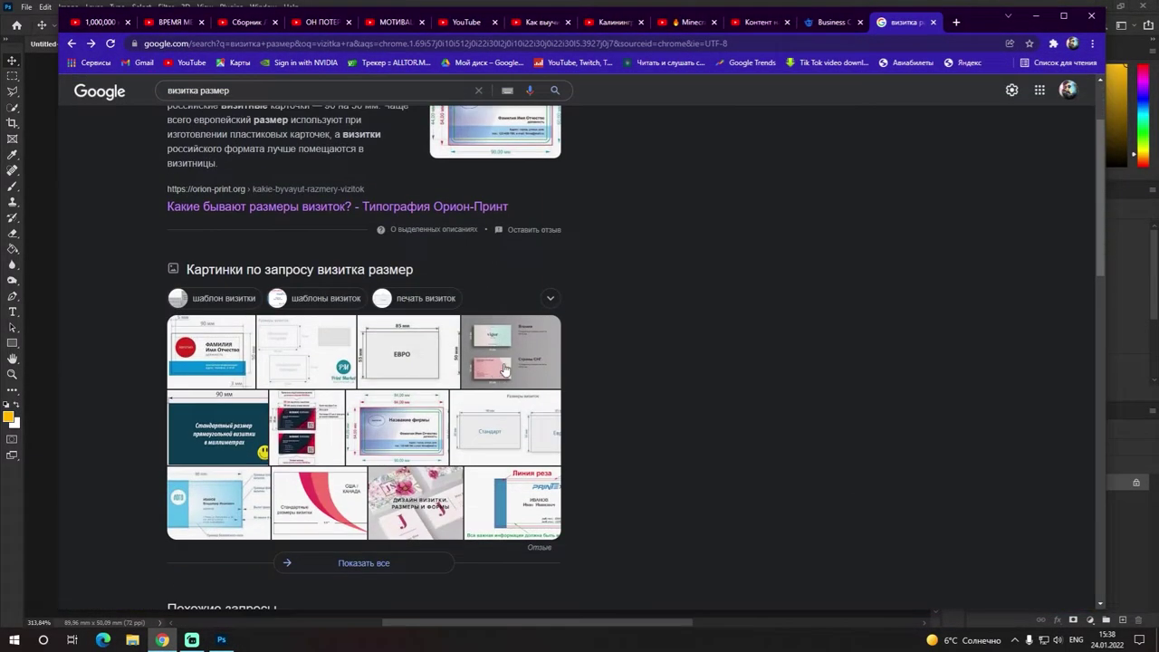
{"action": "scroll", "coordinate": [505, 368], "scroll_direction": "up", "scroll_amount": 1}
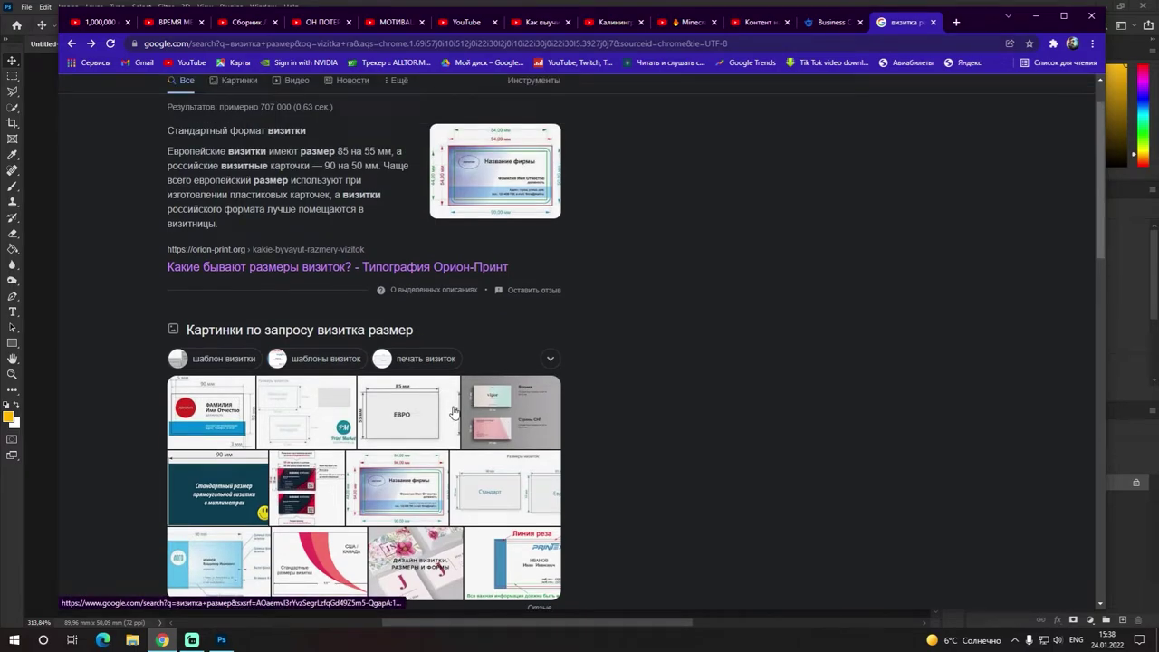
{"action": "left_click", "coordinate": [513, 192]}
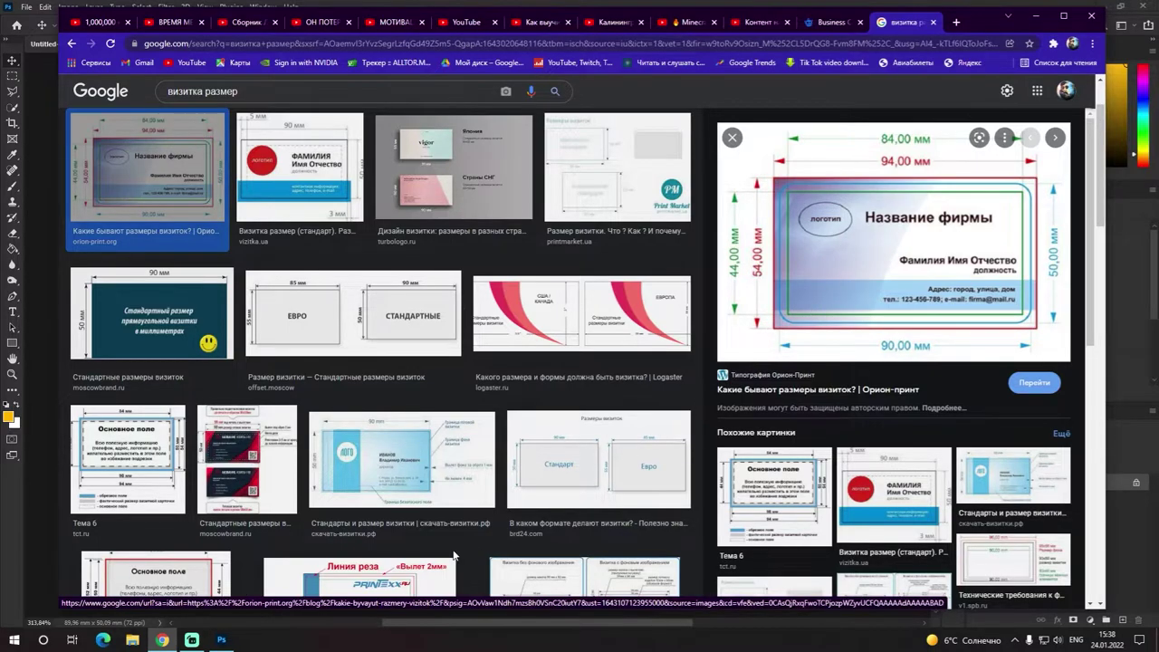
{"action": "left_click", "coordinate": [220, 639]}
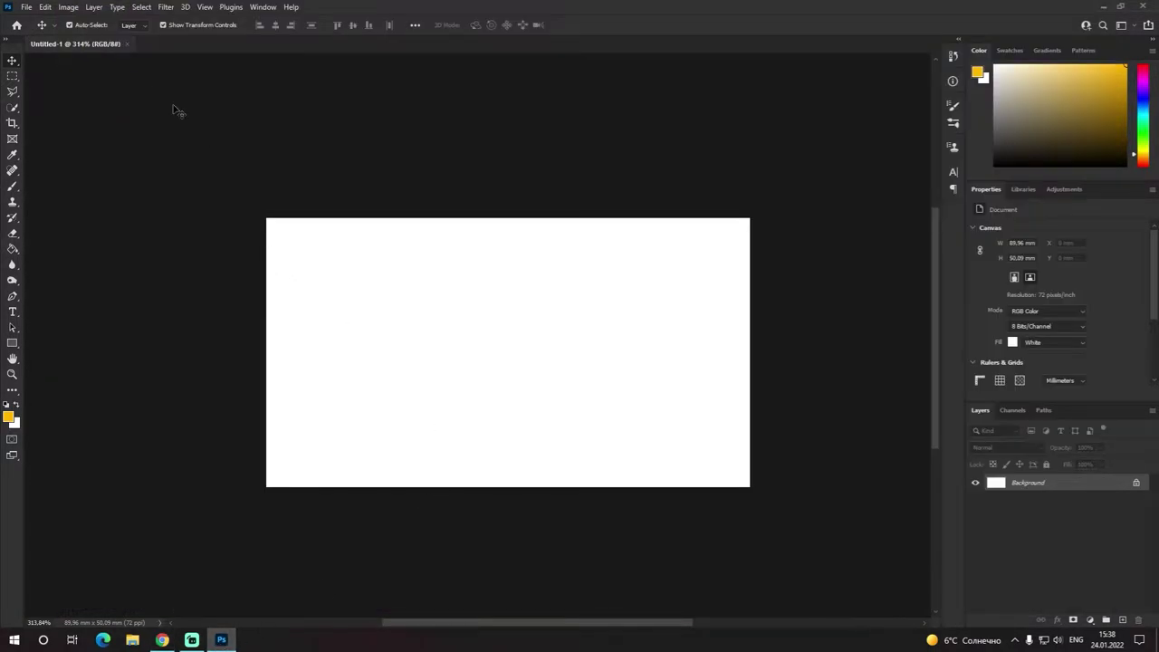
Step: Close Untitled-1 and start a new document, preset at 90 × 50 mm
{"action": "left_click", "coordinate": [128, 43]}
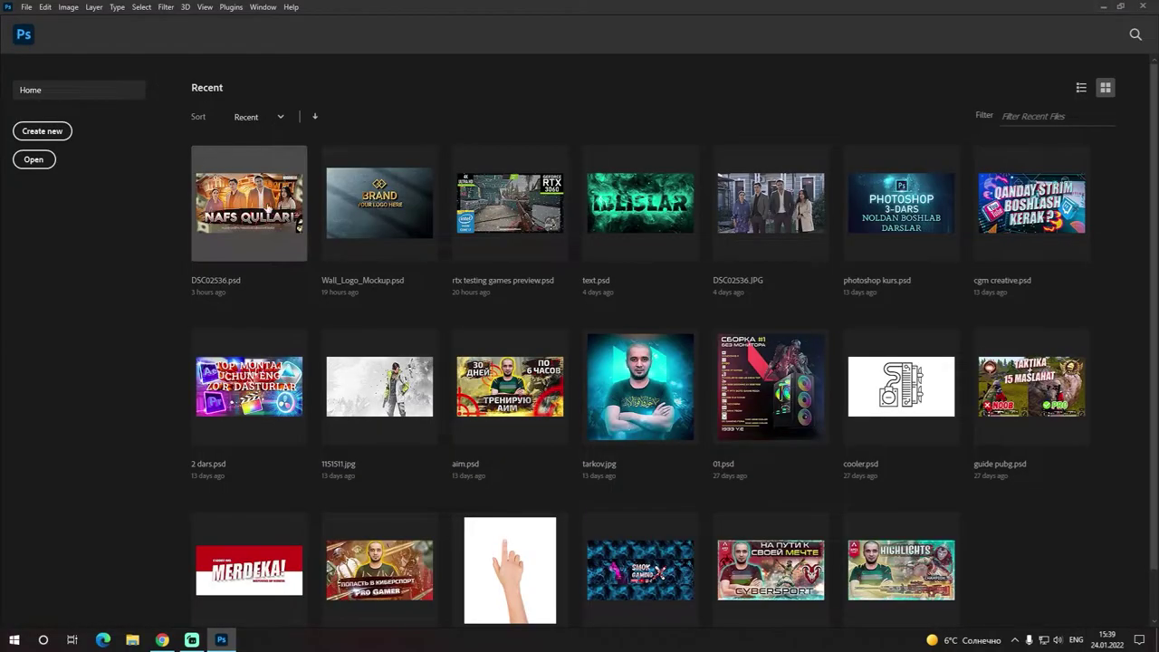
{"action": "left_click", "coordinate": [42, 130]}
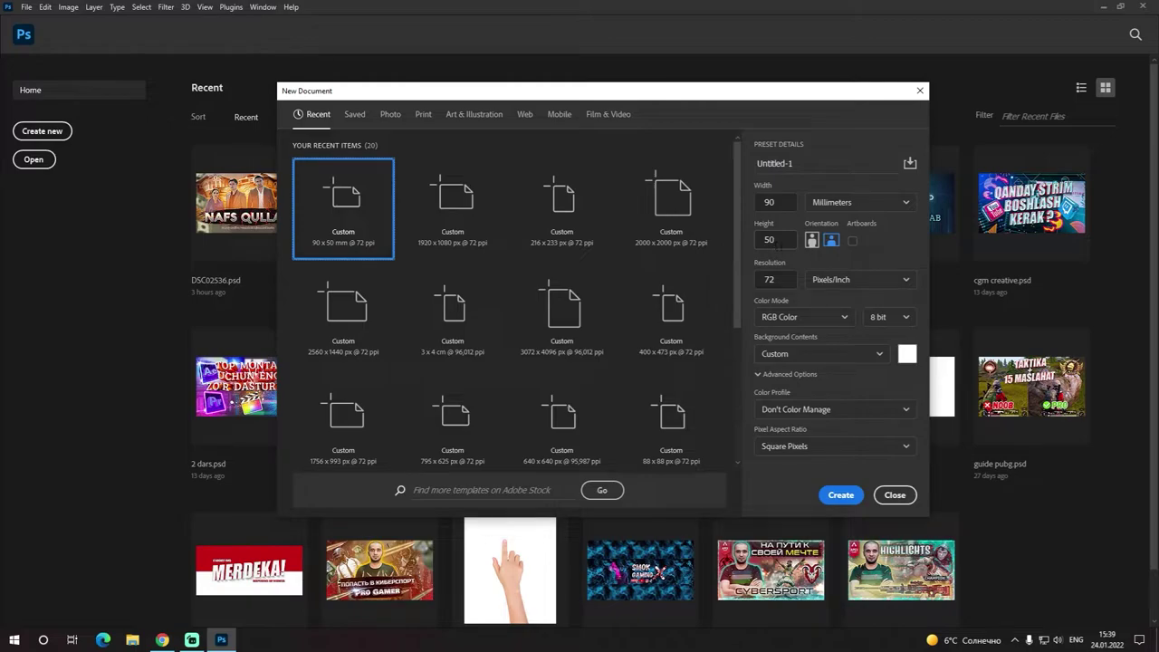
Step: Create a new white document 95 mm wide by 55 mm high
{"action": "left_click", "coordinate": [772, 202]}
{"action": "type", "text": "95"}
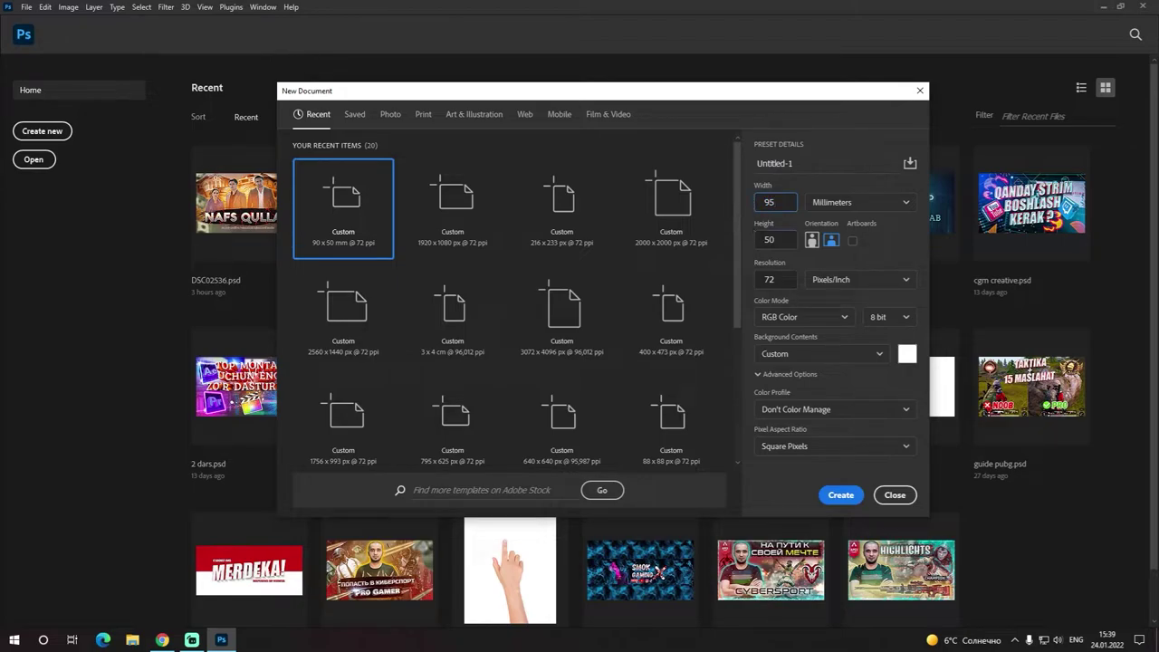
{"action": "key", "text": "Tab"}
{"action": "type", "text": "55"}
{"action": "left_click", "coordinate": [853, 494]}
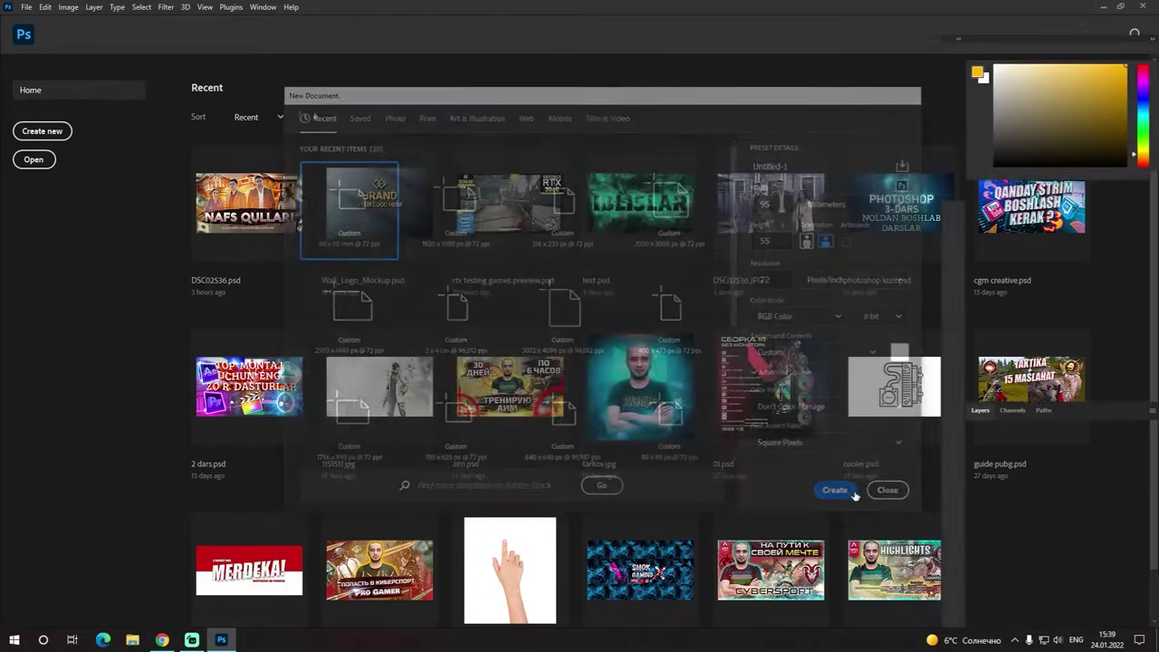
{"action": "scroll", "coordinate": [544, 407], "scroll_direction": "up", "scroll_amount": 3}
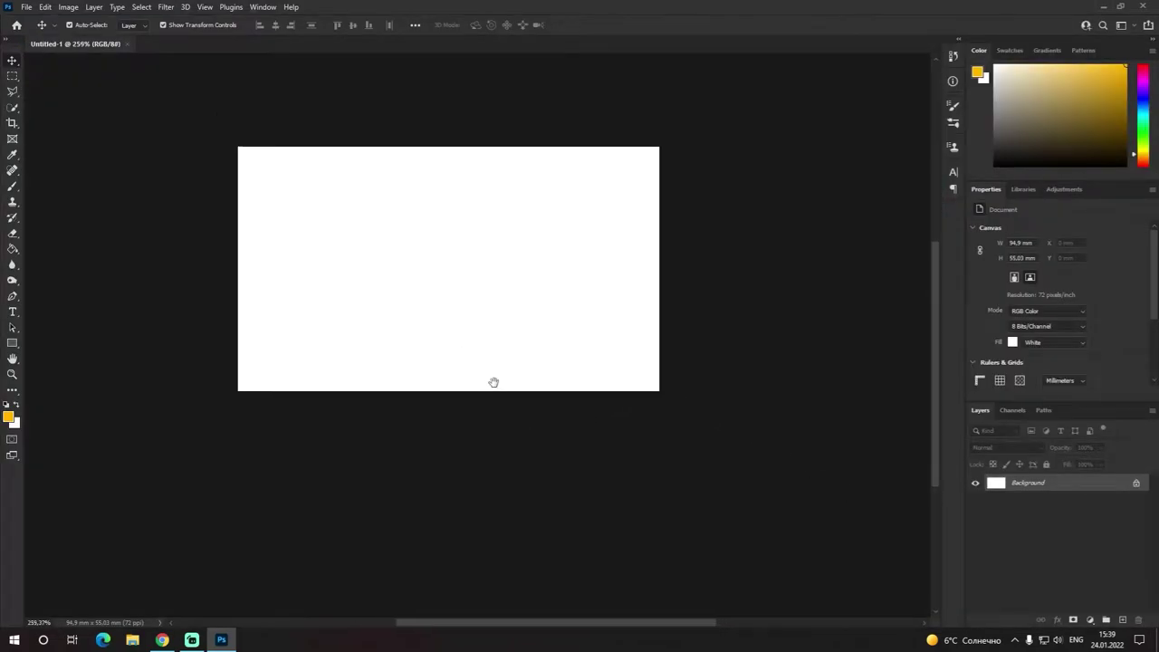
Step: Turn on the rulers for the card canvas from the View menu
{"action": "left_click_drag", "start_coordinate": [493, 382], "coordinate": [523, 426]}
{"action": "scroll", "coordinate": [523, 426], "scroll_direction": "up", "scroll_amount": 3}
{"action": "scroll", "coordinate": [524, 380], "scroll_direction": "down", "scroll_amount": 2}
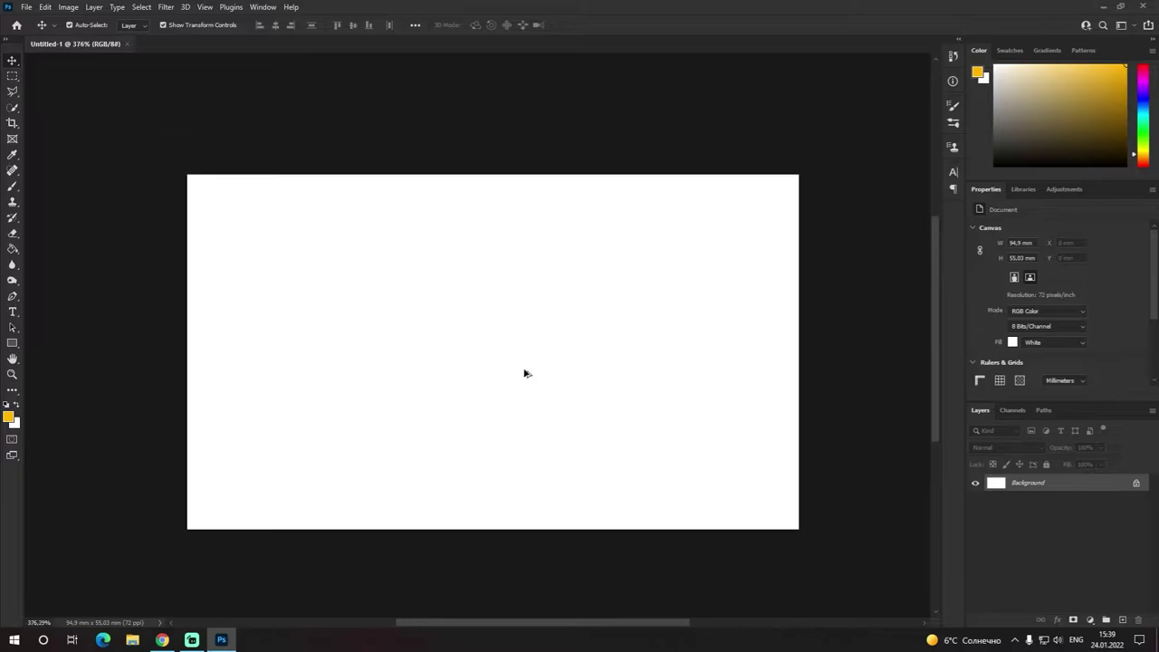
{"action": "scroll", "coordinate": [529, 339], "scroll_direction": "up", "scroll_amount": 1}
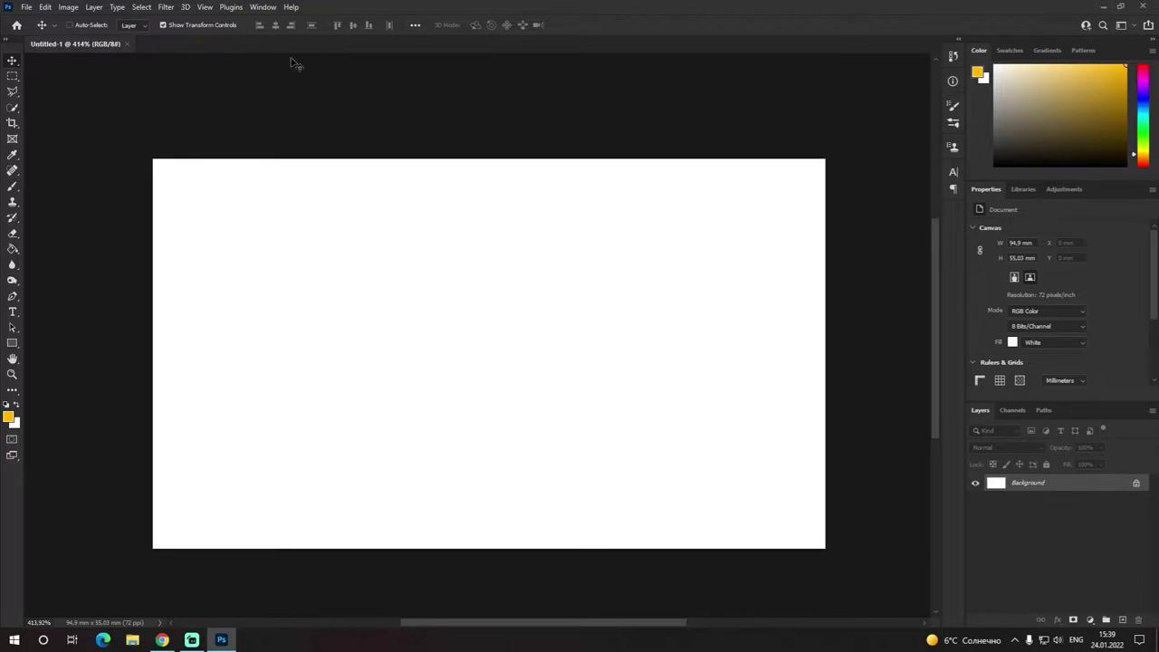
{"action": "key", "text": "ctrl+r"}
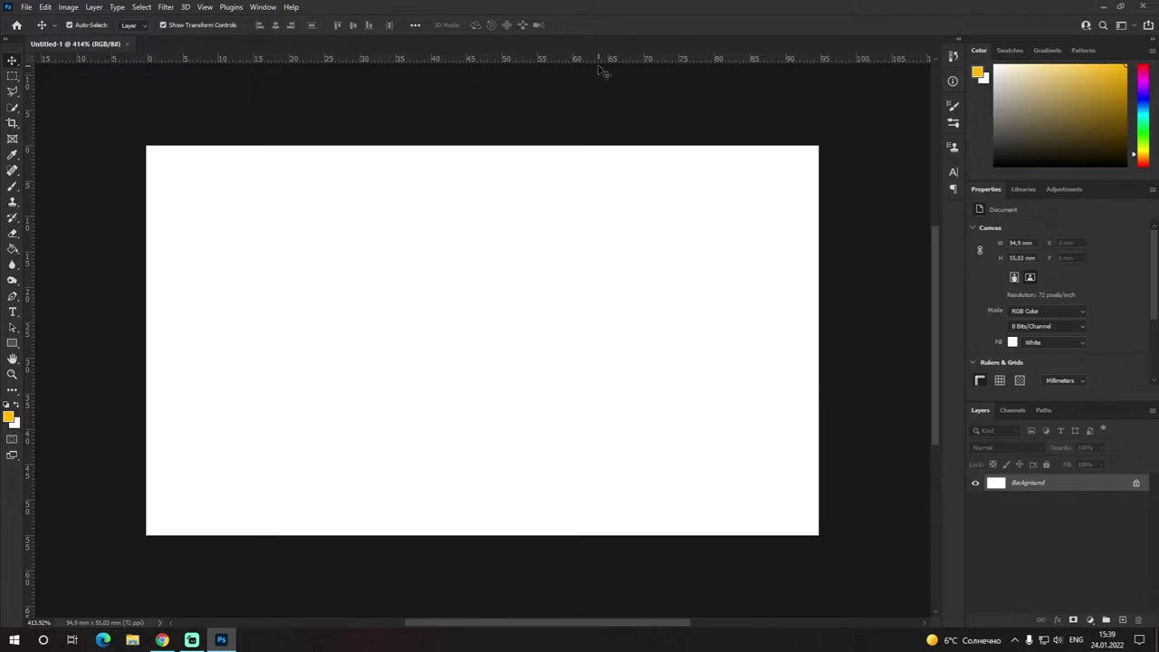
{"action": "key", "text": "ctrl+r"}
{"action": "left_click", "coordinate": [207, 8]}
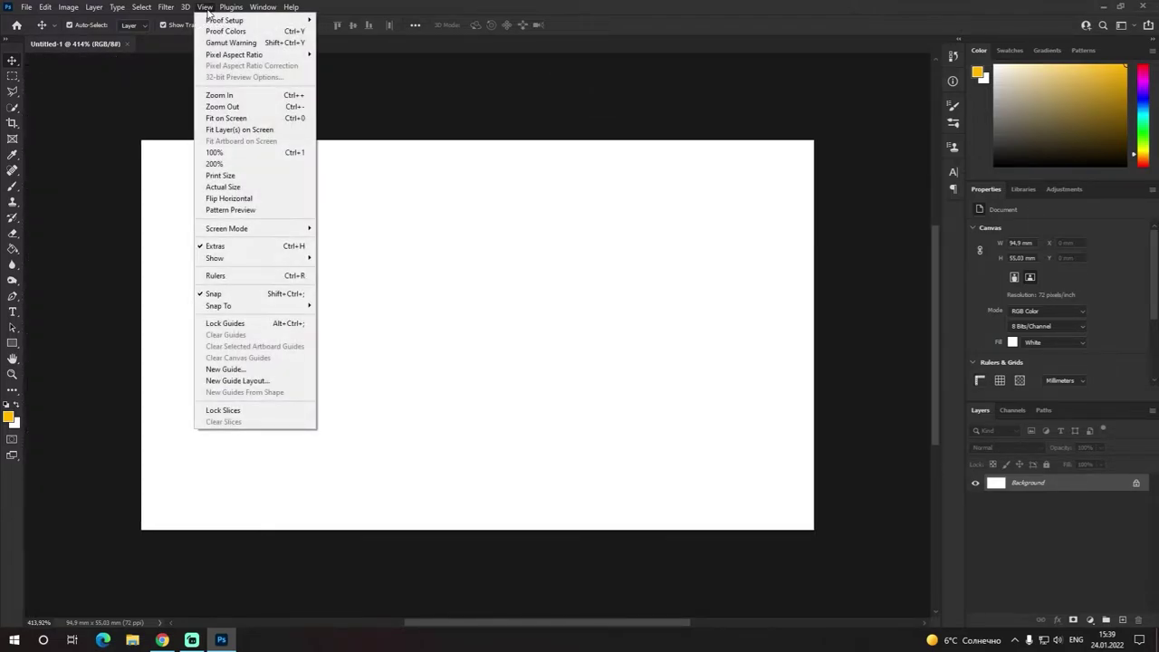
{"action": "left_click", "coordinate": [275, 282]}
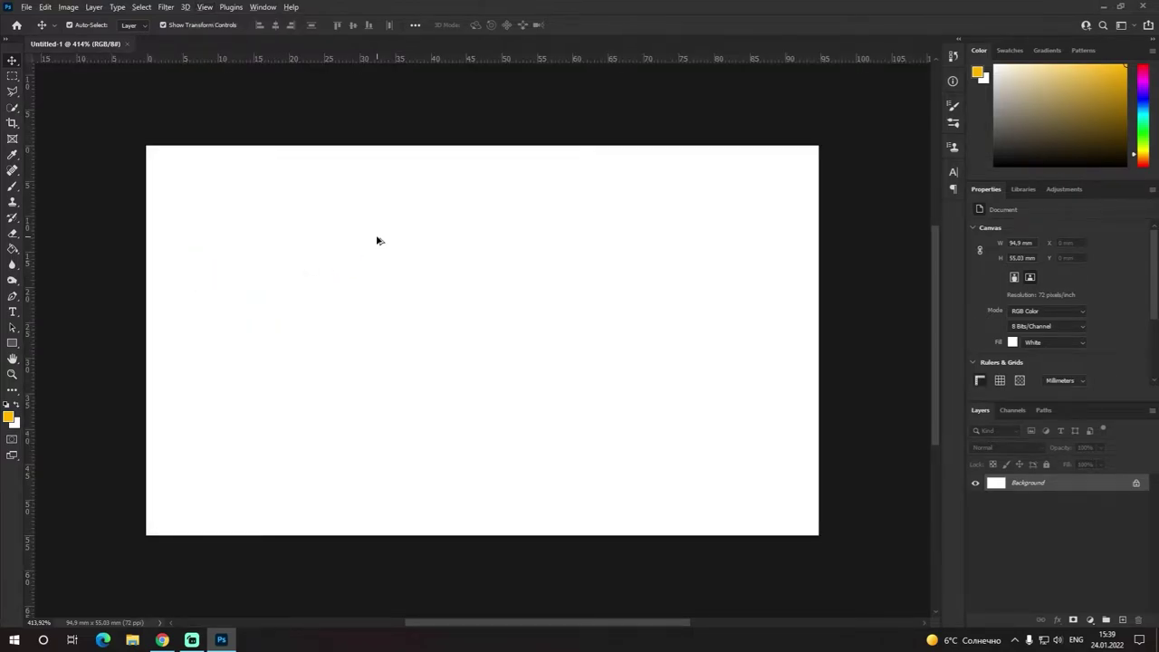
Step: Zoom into the canvas corner and confirm the rulers measure in Millimeters
{"action": "scroll", "coordinate": [230, 195], "scroll_direction": "up", "scroll_amount": 10}
{"action": "scroll", "coordinate": [109, 122], "scroll_direction": "up", "scroll_amount": 5}
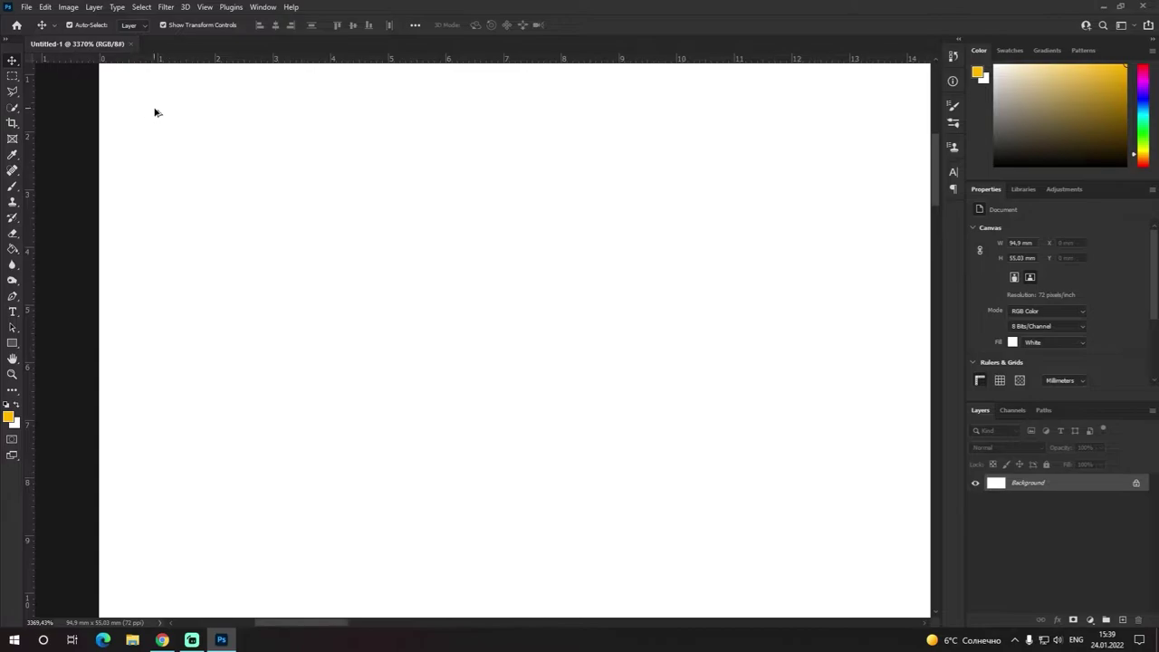
{"action": "scroll", "coordinate": [83, 115], "scroll_direction": "up", "scroll_amount": 2}
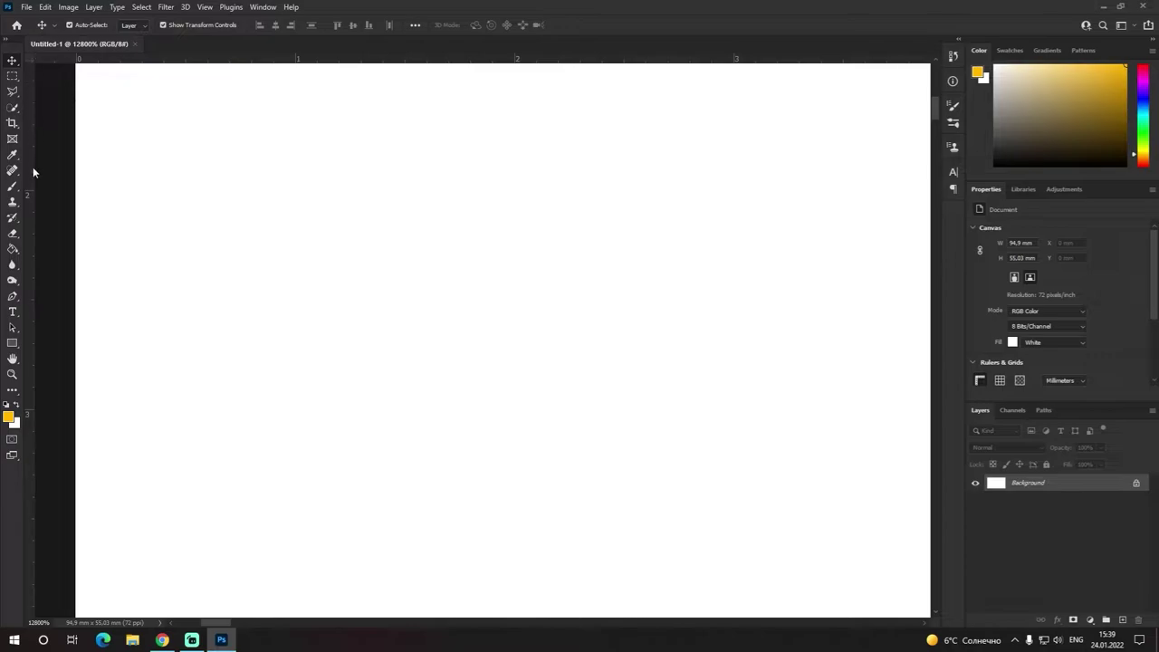
{"action": "left_click_drag", "start_coordinate": [272, 222], "coordinate": [286, 272]}
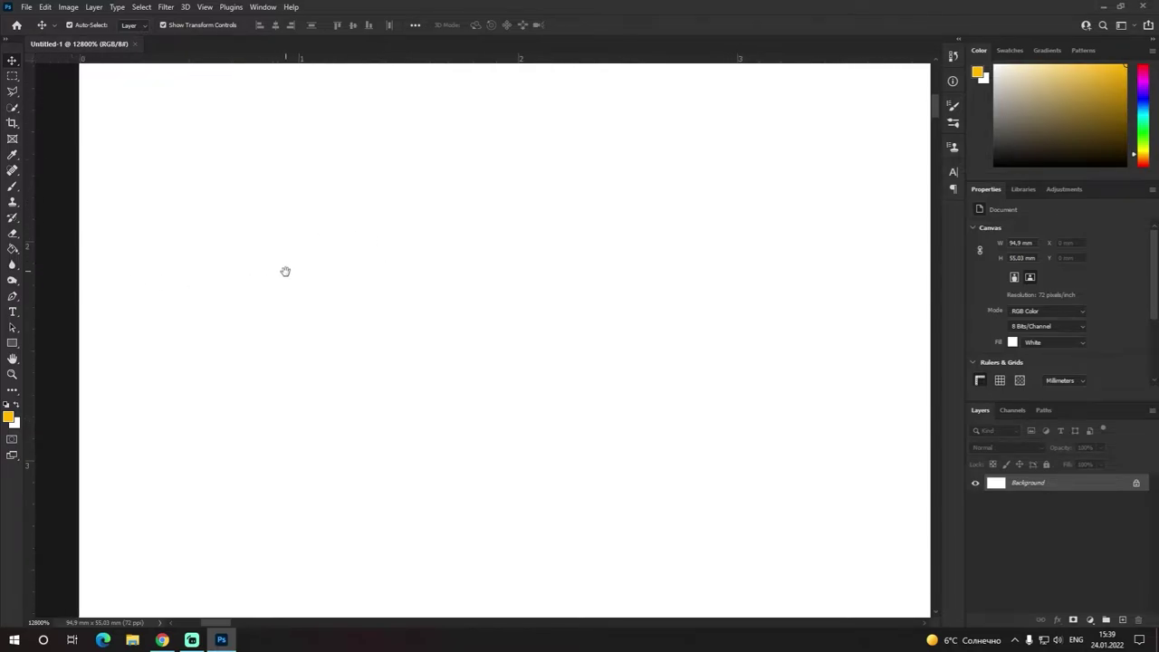
{"action": "mouse_move", "coordinate": [230, 236]}
{"action": "left_mouse_down"}
{"action": "mouse_move", "coordinate": [309, 276]}
{"action": "mouse_move", "coordinate": [207, 182]}
{"action": "left_mouse_up"}
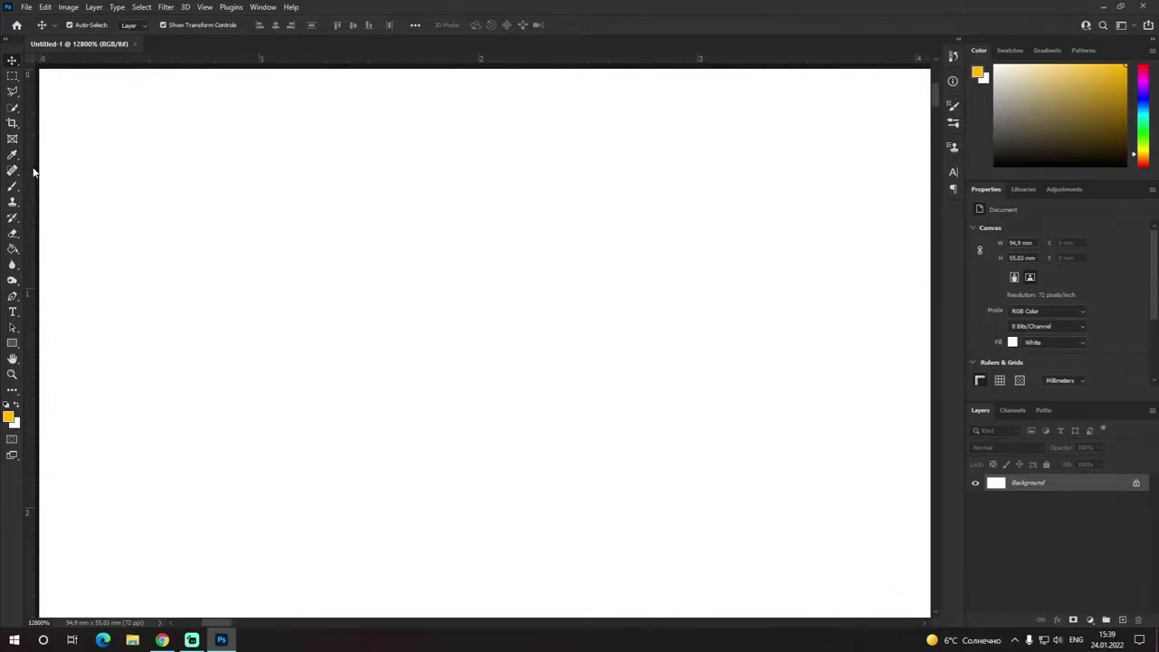
{"action": "right_click", "coordinate": [28, 238]}
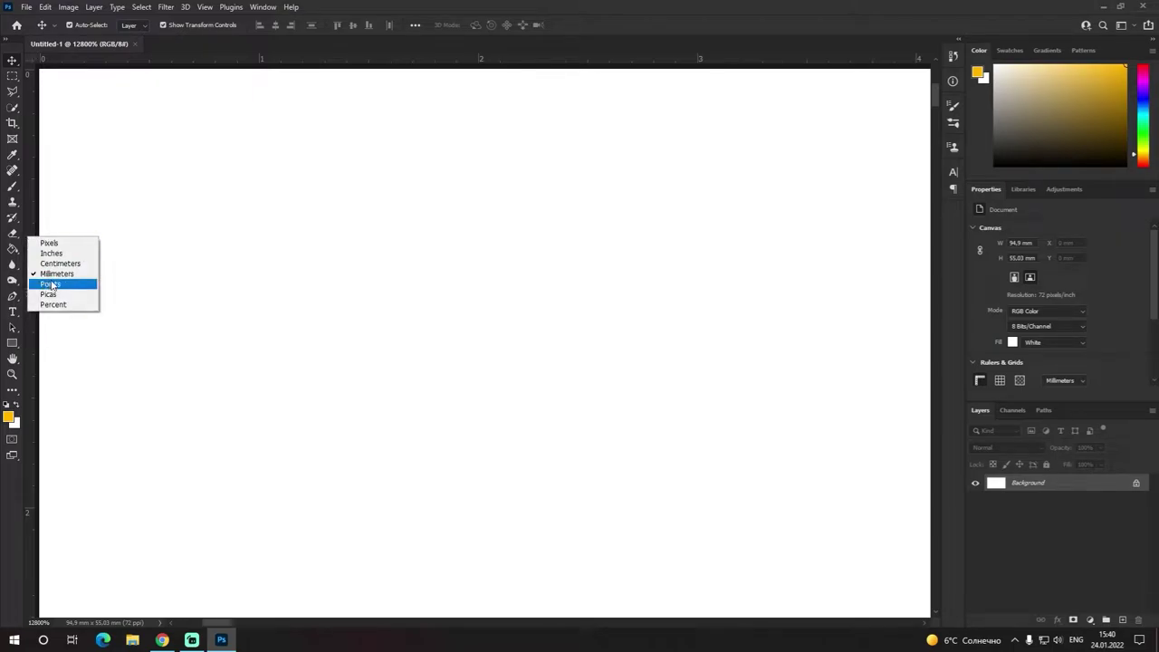
{"action": "left_click", "coordinate": [200, 205]}
Step: Drag a vertical guide from the ruler to 5 mm from the left edge
{"action": "scroll", "coordinate": [201, 204], "scroll_direction": "down", "scroll_amount": 2}
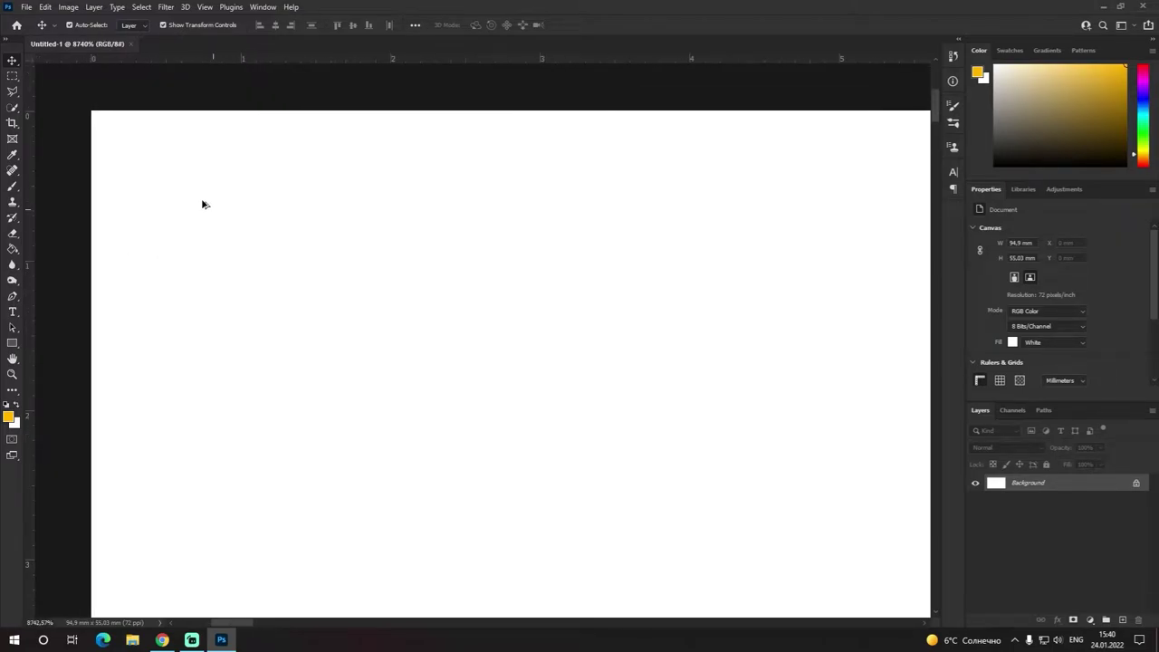
{"action": "scroll", "coordinate": [204, 205], "scroll_direction": "down", "scroll_amount": 1}
{"action": "scroll", "coordinate": [203, 206], "scroll_direction": "up", "scroll_amount": 1}
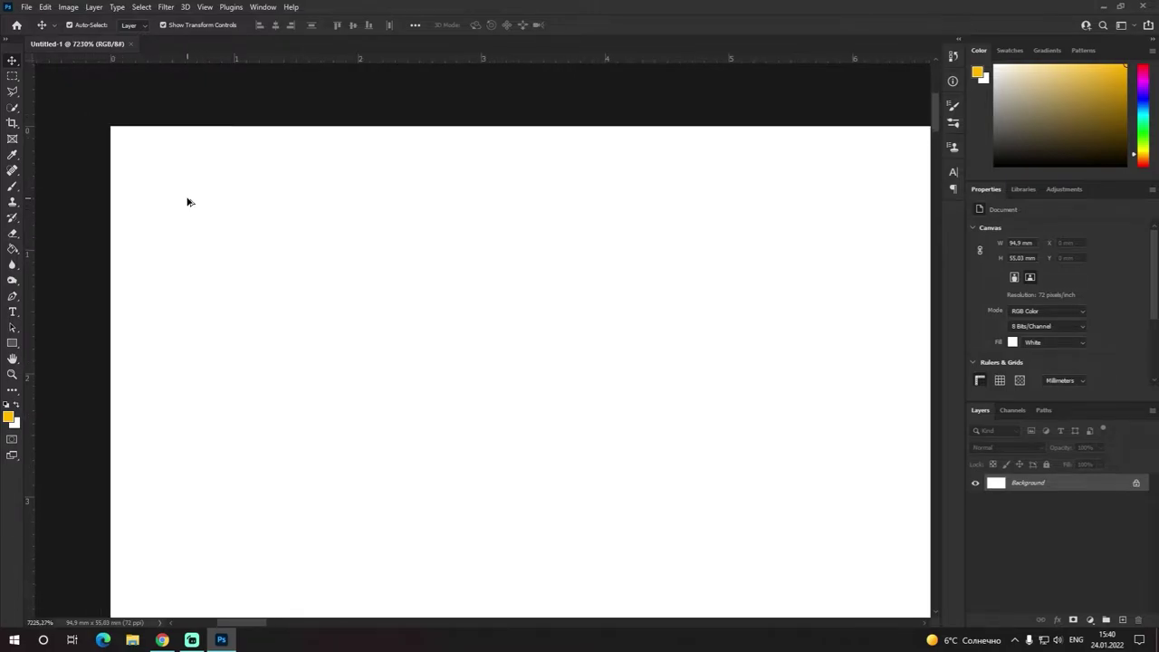
{"action": "scroll", "coordinate": [186, 199], "scroll_direction": "up", "scroll_amount": 1}
{"action": "left_click_drag", "start_coordinate": [31, 157], "coordinate": [785, 195]}
Step: Add a horizontal guide 5 mm below the card's top edge
{"action": "scroll", "coordinate": [801, 57], "scroll_direction": "up", "scroll_amount": 2}
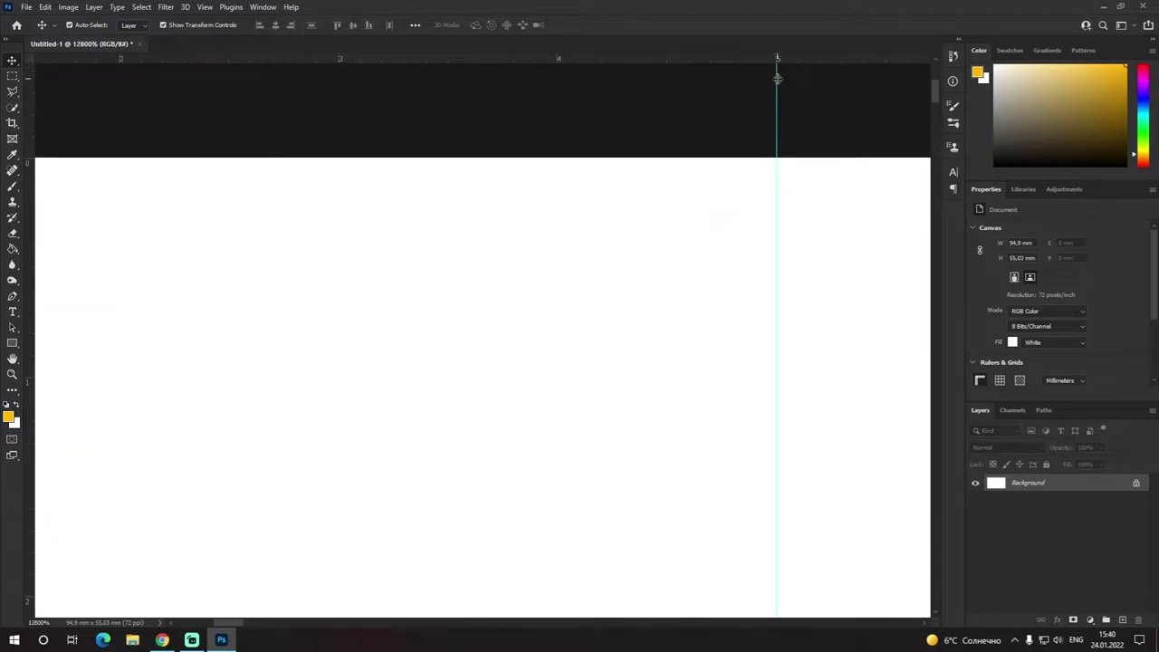
{"action": "scroll", "coordinate": [640, 232], "scroll_direction": "down", "scroll_amount": 2}
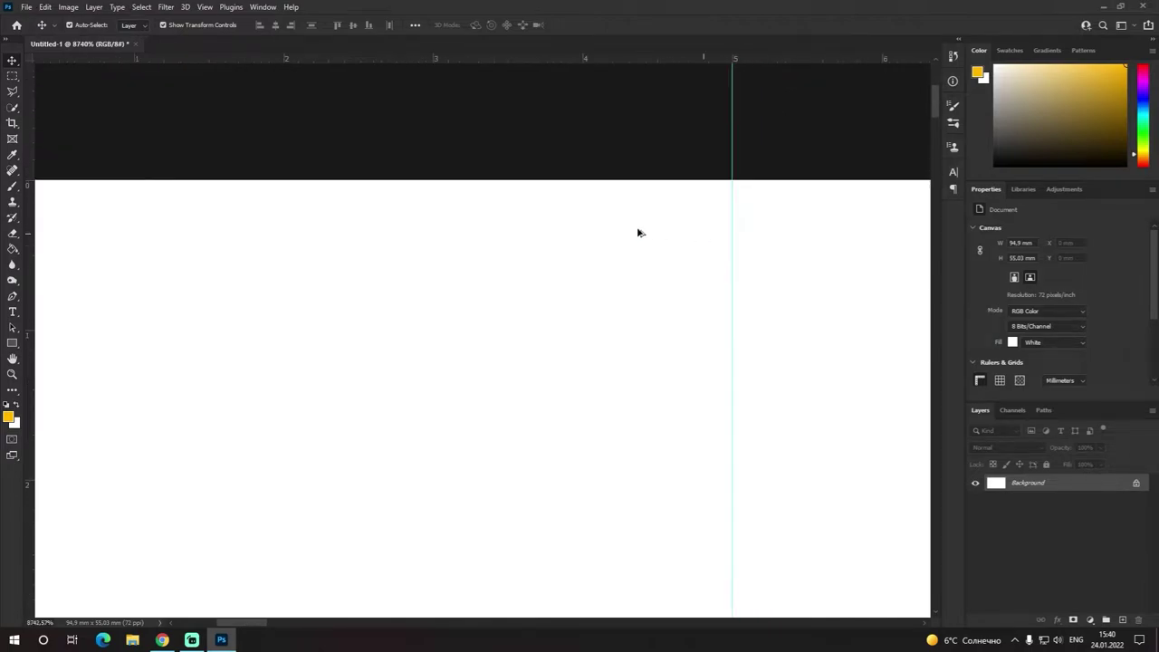
{"action": "scroll", "coordinate": [640, 232], "scroll_direction": "down", "scroll_amount": 4}
{"action": "left_click_drag", "start_coordinate": [640, 233], "coordinate": [504, 178]}
{"action": "scroll", "coordinate": [254, 139], "scroll_direction": "up", "scroll_amount": 2}
{"action": "scroll", "coordinate": [253, 140], "scroll_direction": "up", "scroll_amount": 2}
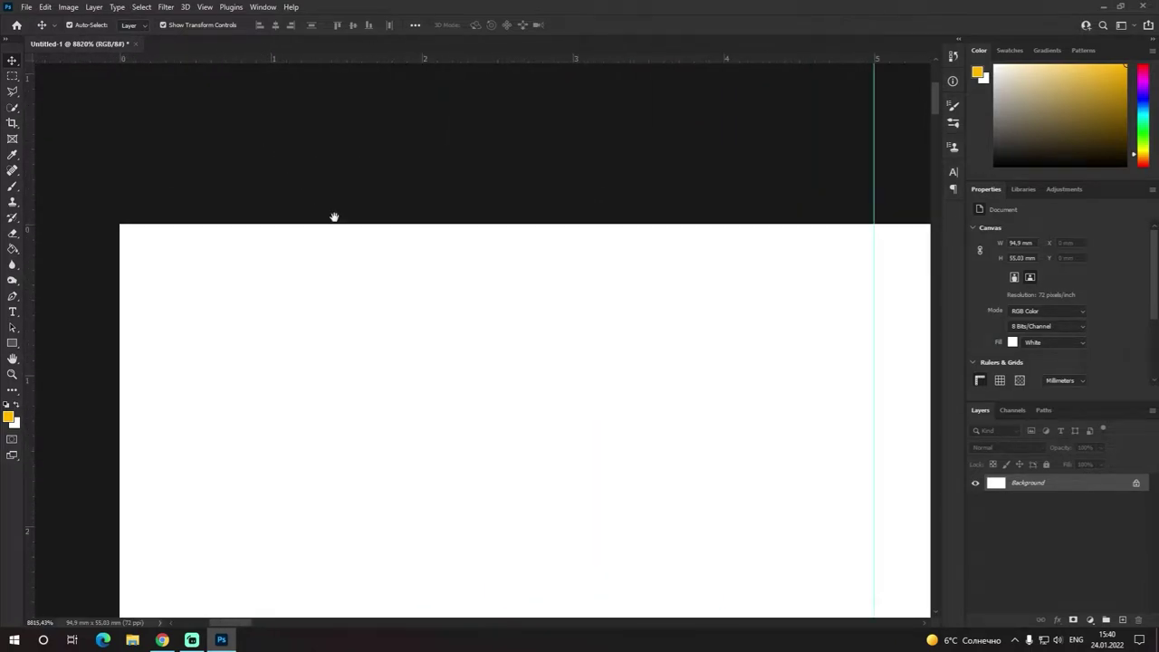
{"action": "left_click_drag", "start_coordinate": [334, 217], "coordinate": [293, 97]}
{"action": "scroll", "coordinate": [298, 135], "scroll_direction": "down", "scroll_amount": 1}
{"action": "scroll", "coordinate": [344, 172], "scroll_direction": "down", "scroll_amount": 1}
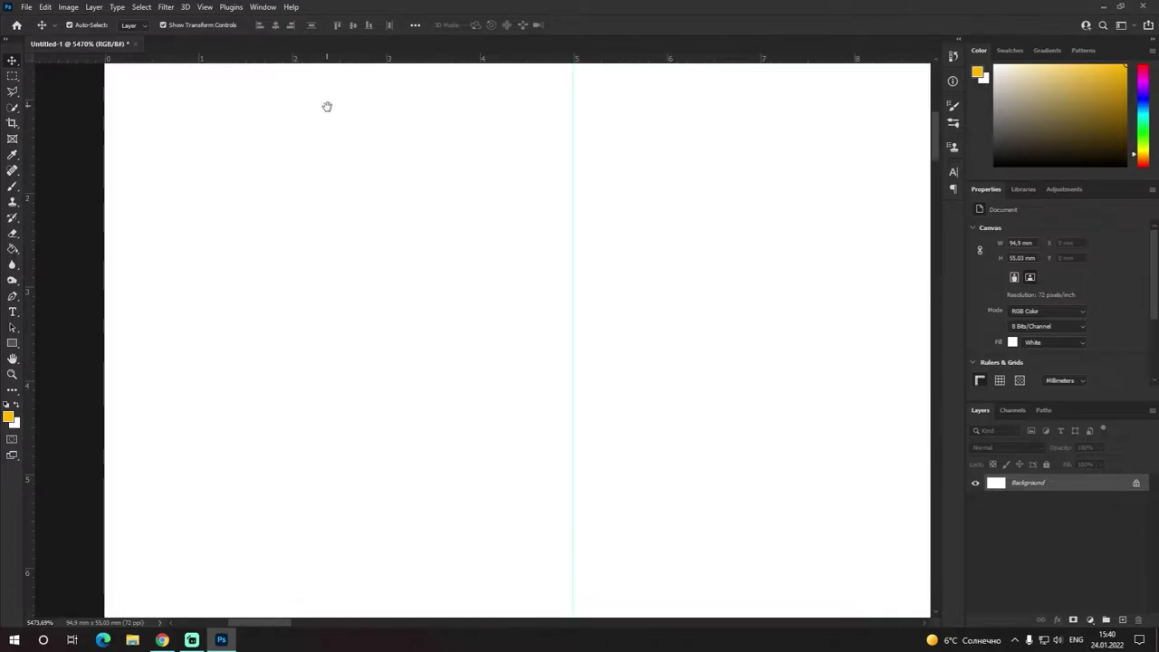
{"action": "left_click_drag", "start_coordinate": [203, 60], "coordinate": [165, 474]}
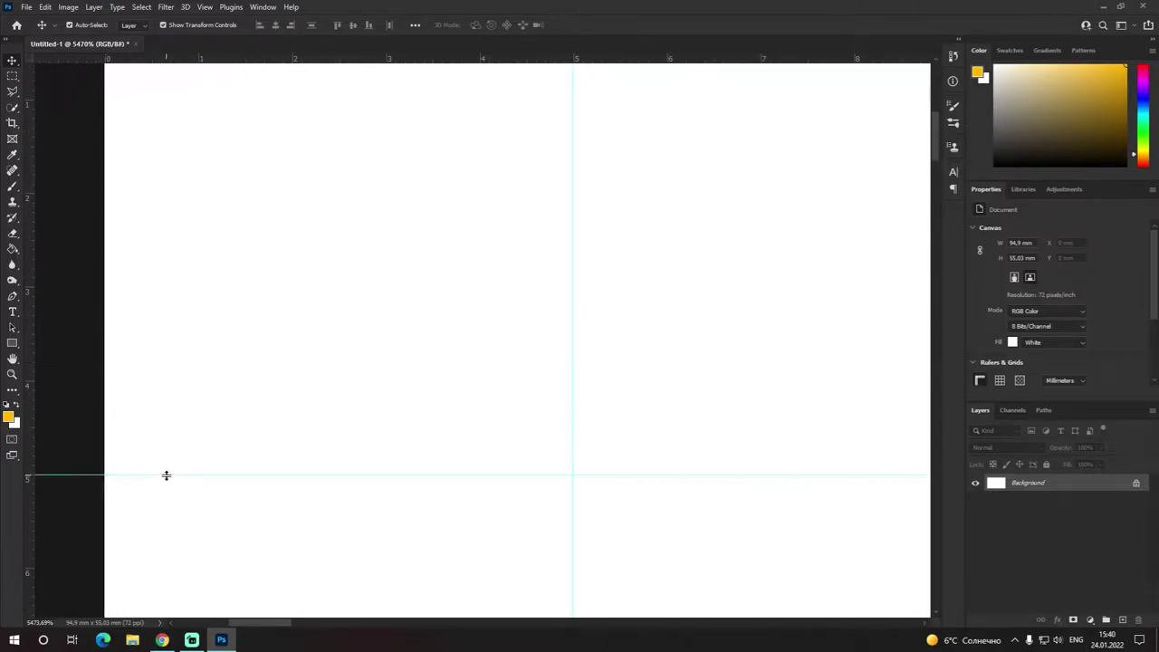
Step: Place a second horizontal guide at 50 mm, 5 mm above the bottom edge
{"action": "scroll", "coordinate": [254, 444], "scroll_direction": "down", "scroll_amount": 5}
{"action": "scroll", "coordinate": [270, 433], "scroll_direction": "down", "scroll_amount": 4}
{"action": "scroll", "coordinate": [353, 425], "scroll_direction": "down", "scroll_amount": 2}
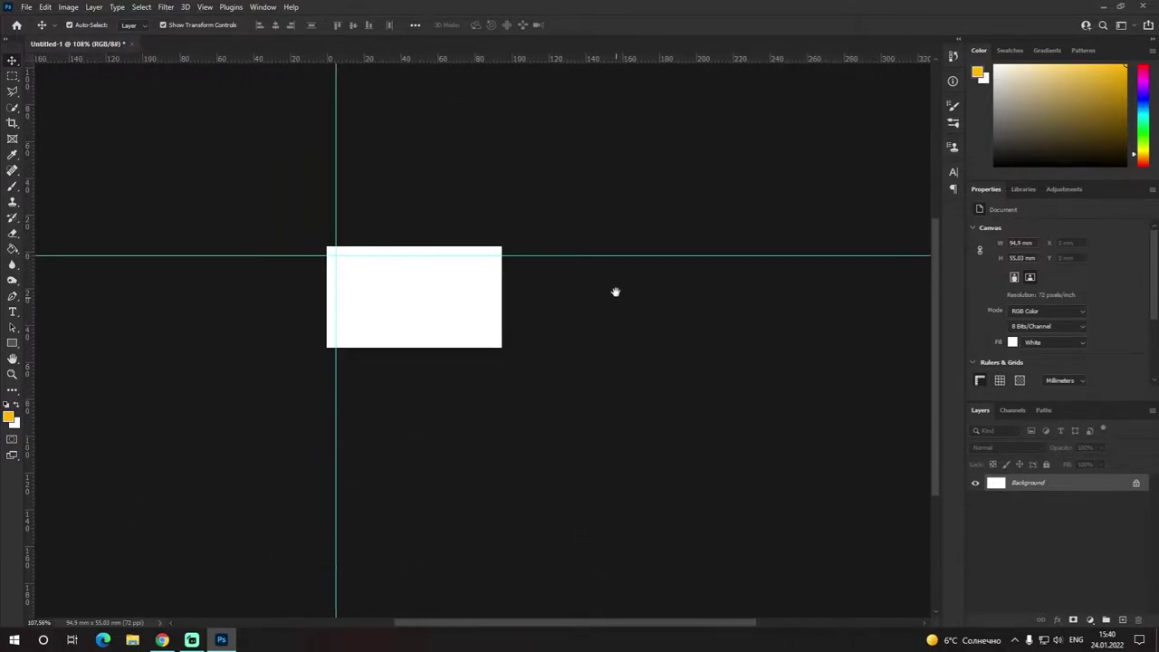
{"action": "scroll", "coordinate": [380, 281], "scroll_direction": "up", "scroll_amount": 4}
{"action": "scroll", "coordinate": [266, 358], "scroll_direction": "up", "scroll_amount": 2}
{"action": "scroll", "coordinate": [191, 405], "scroll_direction": "up", "scroll_amount": 2}
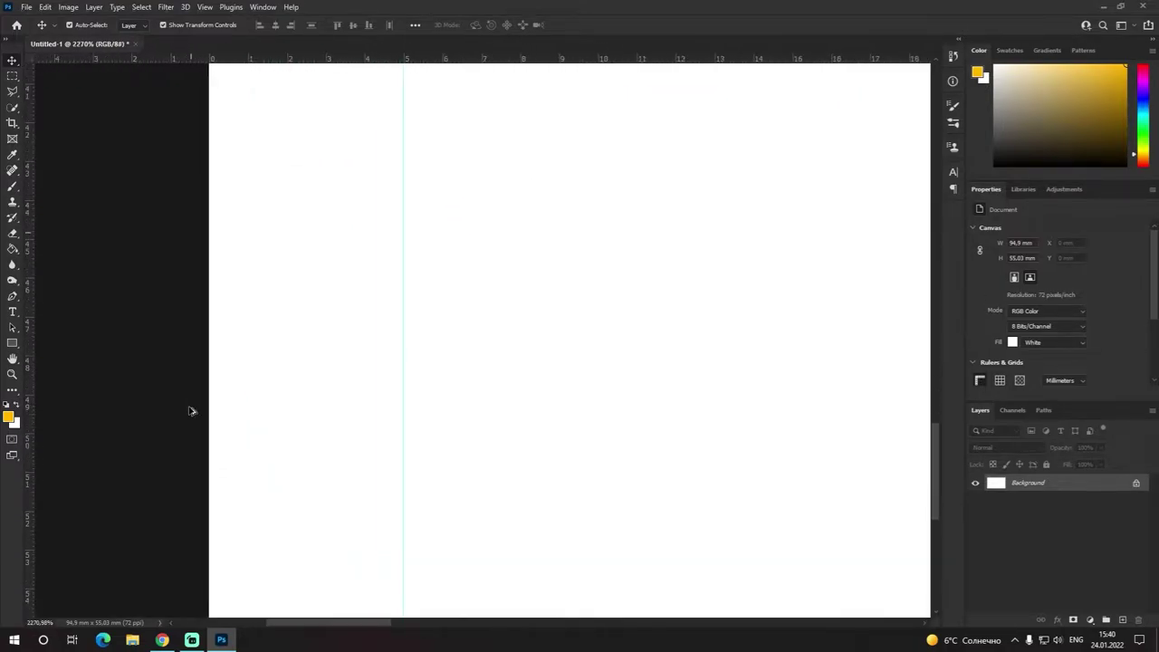
{"action": "scroll", "coordinate": [254, 425], "scroll_direction": "up", "scroll_amount": 2}
{"action": "scroll", "coordinate": [223, 417], "scroll_direction": "up", "scroll_amount": 2}
{"action": "scroll", "coordinate": [266, 468], "scroll_direction": "up", "scroll_amount": 2}
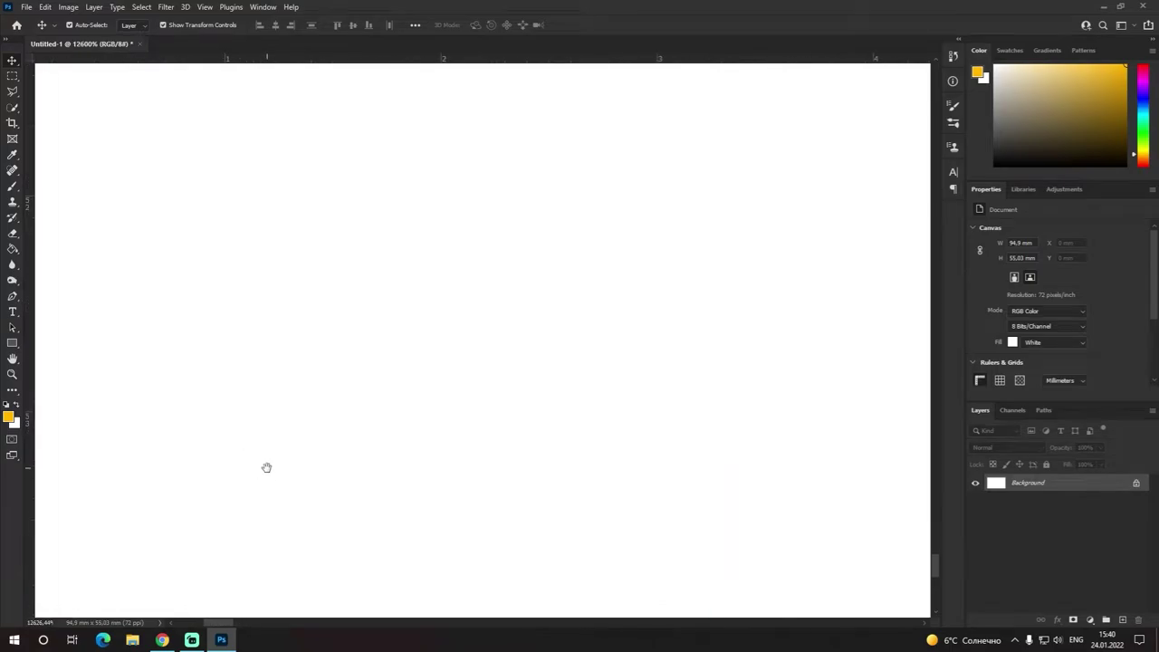
{"action": "scroll", "coordinate": [284, 404], "scroll_direction": "down", "scroll_amount": 1}
{"action": "scroll", "coordinate": [282, 340], "scroll_direction": "up", "scroll_amount": 2}
{"action": "scroll", "coordinate": [159, 380], "scroll_direction": "up", "scroll_amount": 1}
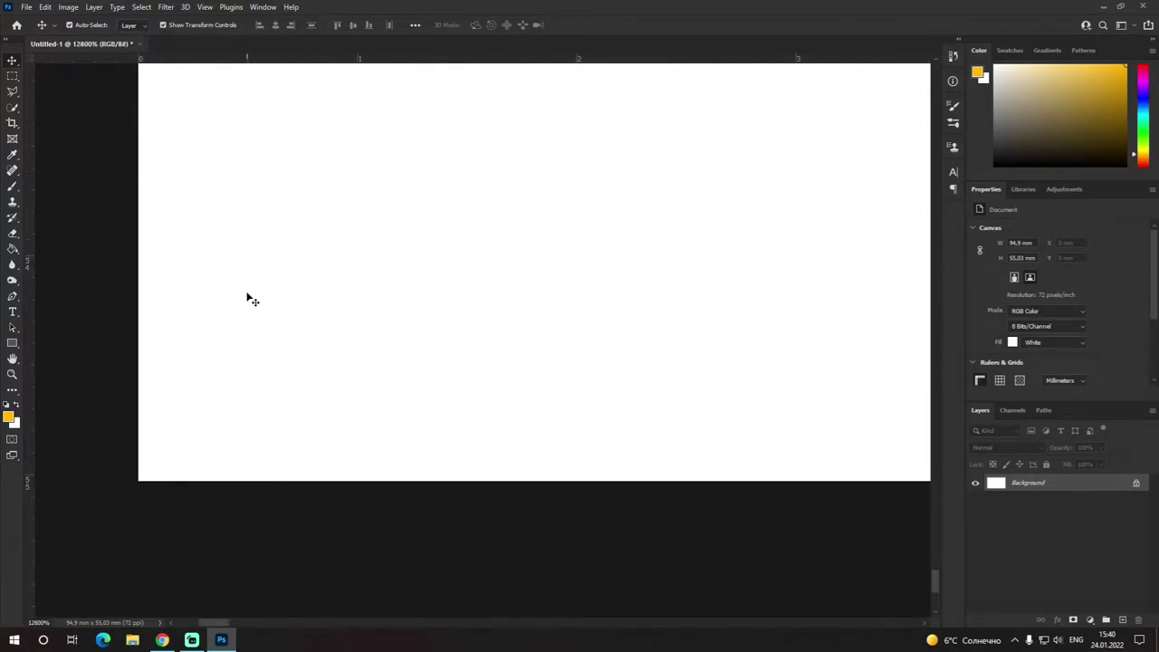
{"action": "scroll", "coordinate": [246, 299], "scroll_direction": "down", "scroll_amount": 1}
{"action": "scroll", "coordinate": [275, 331], "scroll_direction": "up", "scroll_amount": 1}
{"action": "scroll", "coordinate": [280, 365], "scroll_direction": "down", "scroll_amount": 1}
{"action": "scroll", "coordinate": [287, 336], "scroll_direction": "down", "scroll_amount": 1}
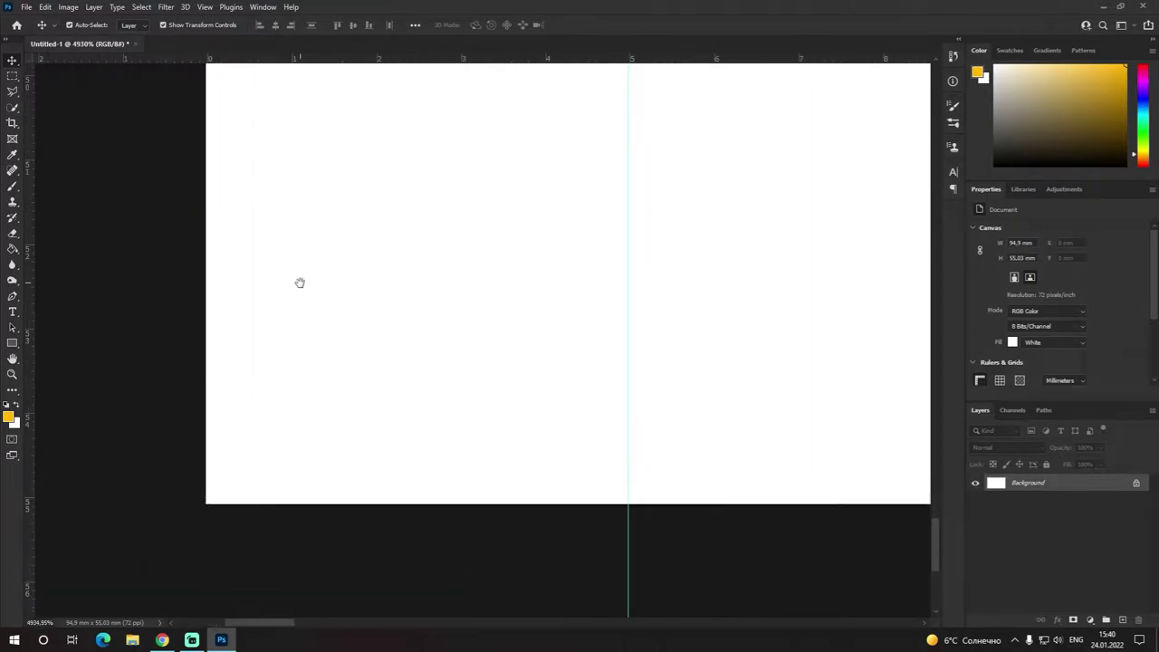
{"action": "left_click_drag", "start_coordinate": [300, 282], "coordinate": [264, 376]}
{"action": "left_click_drag", "start_coordinate": [230, 60], "coordinate": [237, 169]}
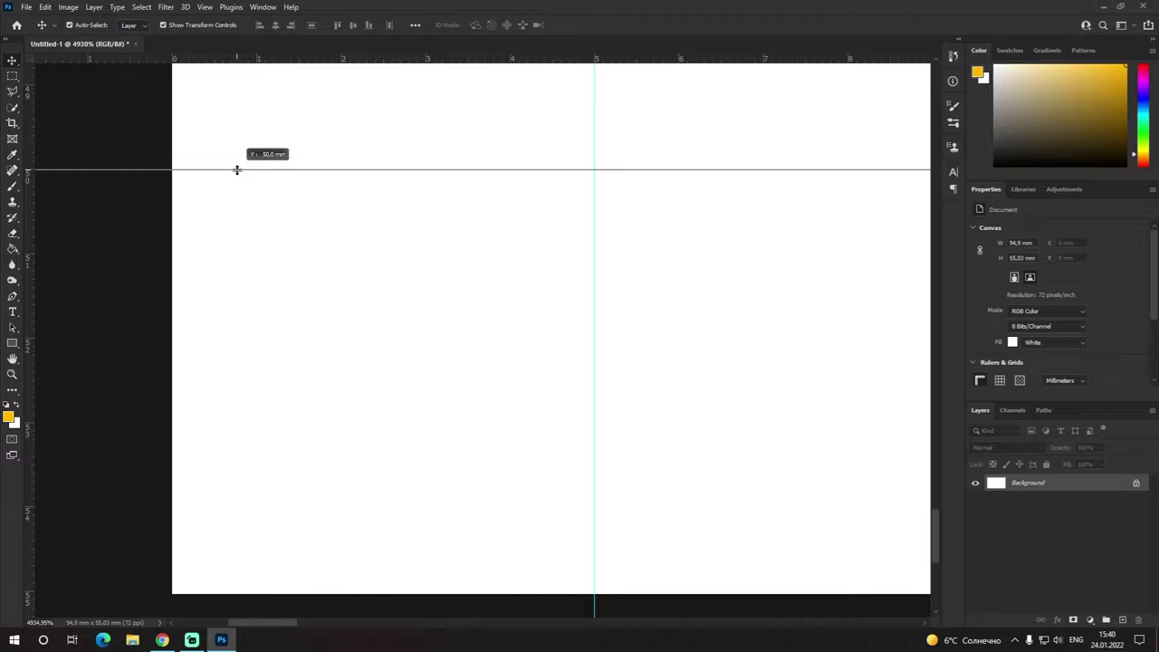
{"action": "left_click_drag", "start_coordinate": [237, 169], "coordinate": [238, 170]}
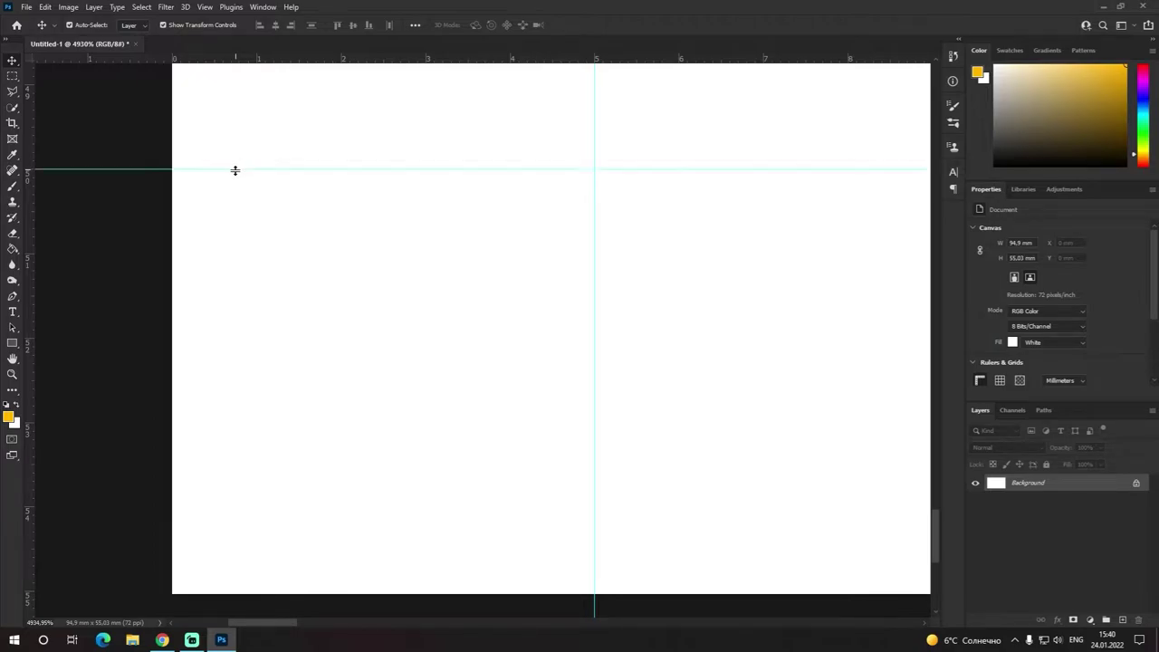
Step: Add a vertical guide at 90 mm, 5 mm in from the right edge
{"action": "mouse_move", "coordinate": [32, 245]}
{"action": "left_mouse_down"}
{"action": "mouse_move", "coordinate": [48, 239]}
{"action": "mouse_move", "coordinate": [32, 308]}
{"action": "left_mouse_up"}
{"action": "scroll", "coordinate": [81, 322], "scroll_direction": "down", "scroll_amount": 3}
{"action": "scroll", "coordinate": [194, 324], "scroll_direction": "down", "scroll_amount": 3}
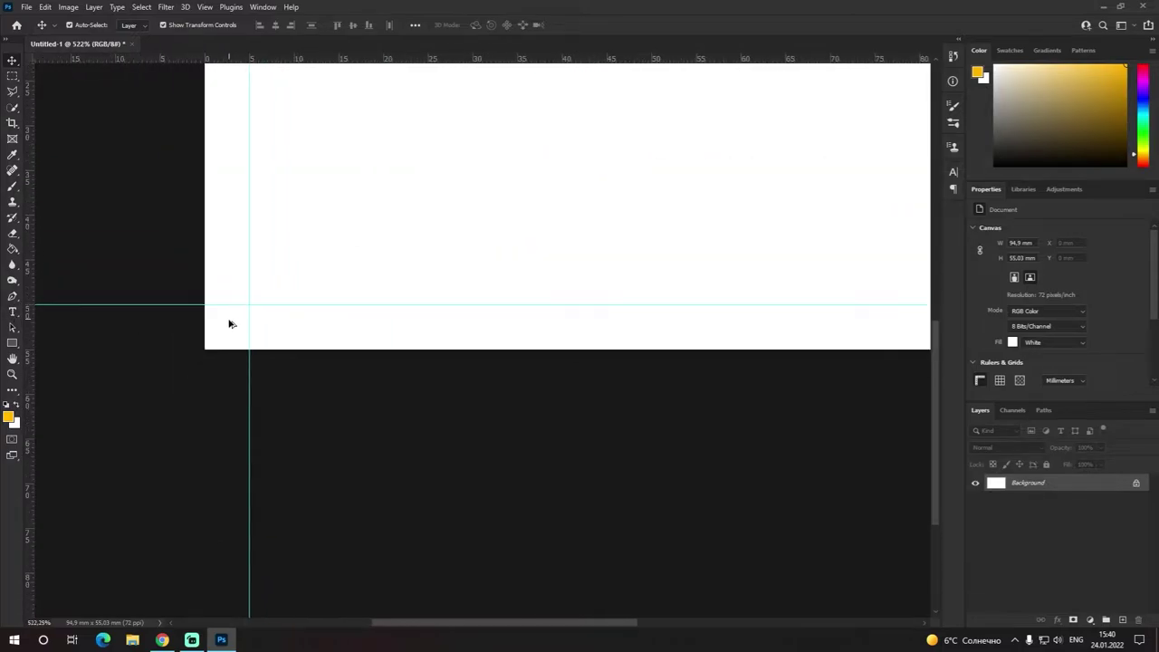
{"action": "scroll", "coordinate": [228, 320], "scroll_direction": "down", "scroll_amount": 3}
{"action": "scroll", "coordinate": [553, 160], "scroll_direction": "up", "scroll_amount": 2}
{"action": "scroll", "coordinate": [562, 175], "scroll_direction": "up", "scroll_amount": 3}
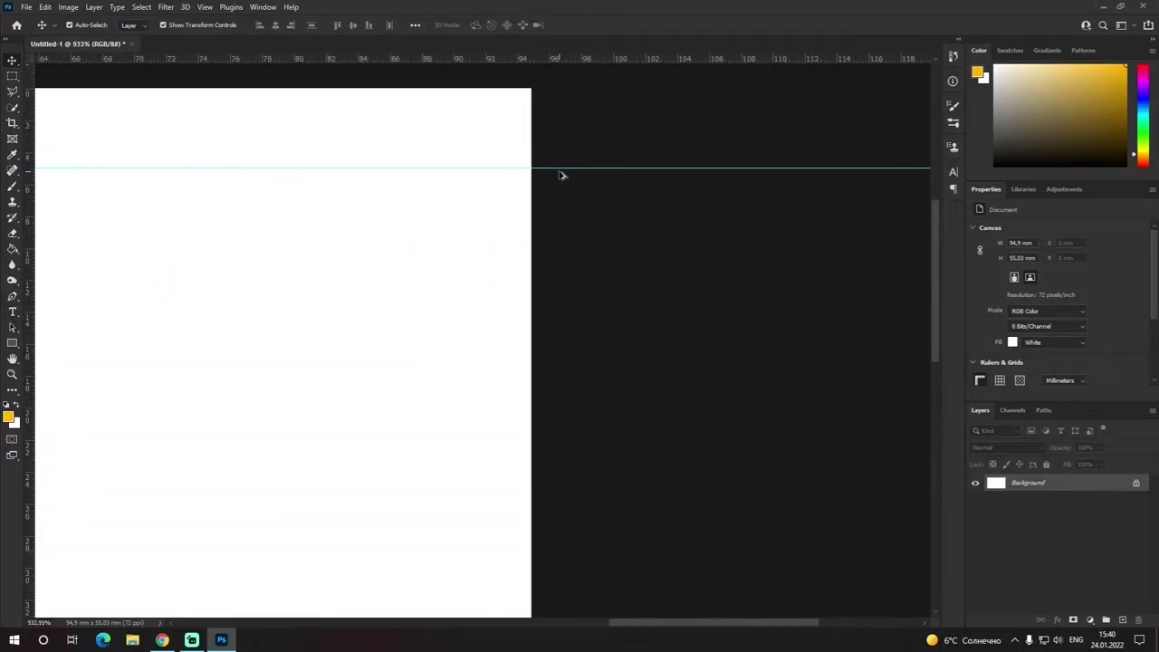
{"action": "scroll", "coordinate": [520, 163], "scroll_direction": "up", "scroll_amount": 2}
{"action": "scroll", "coordinate": [521, 162], "scroll_direction": "up", "scroll_amount": 2}
{"action": "scroll", "coordinate": [507, 136], "scroll_direction": "up", "scroll_amount": 2}
{"action": "scroll", "coordinate": [500, 114], "scroll_direction": "up", "scroll_amount": 1}
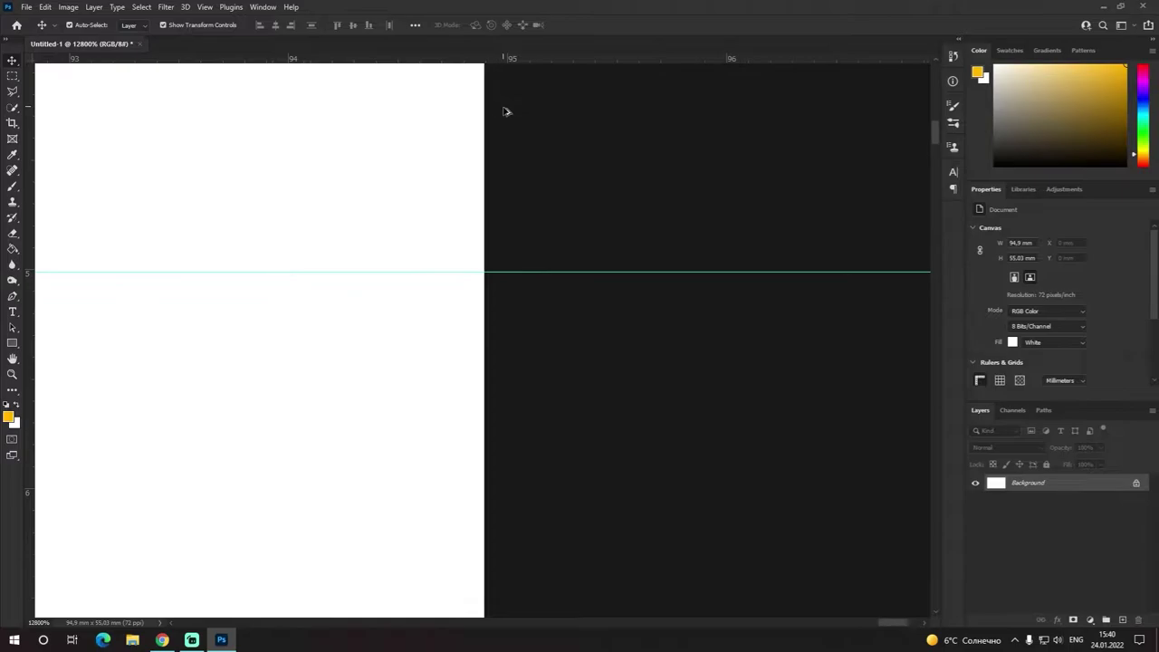
{"action": "scroll", "coordinate": [543, 308], "scroll_direction": "up", "scroll_amount": 2}
{"action": "scroll", "coordinate": [541, 278], "scroll_direction": "down", "scroll_amount": 2}
{"action": "scroll", "coordinate": [535, 285], "scroll_direction": "down", "scroll_amount": 2}
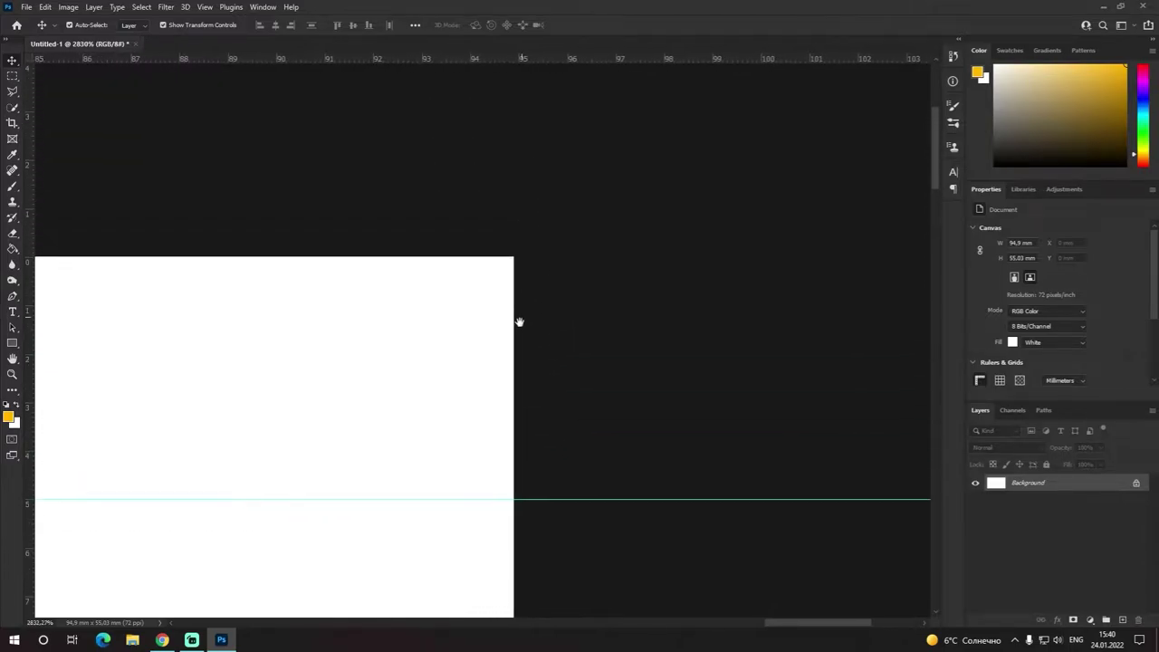
{"action": "scroll", "coordinate": [520, 323], "scroll_direction": "up", "scroll_amount": 1}
{"action": "scroll", "coordinate": [525, 297], "scroll_direction": "up", "scroll_amount": 1}
{"action": "scroll", "coordinate": [520, 289], "scroll_direction": "up", "scroll_amount": 1}
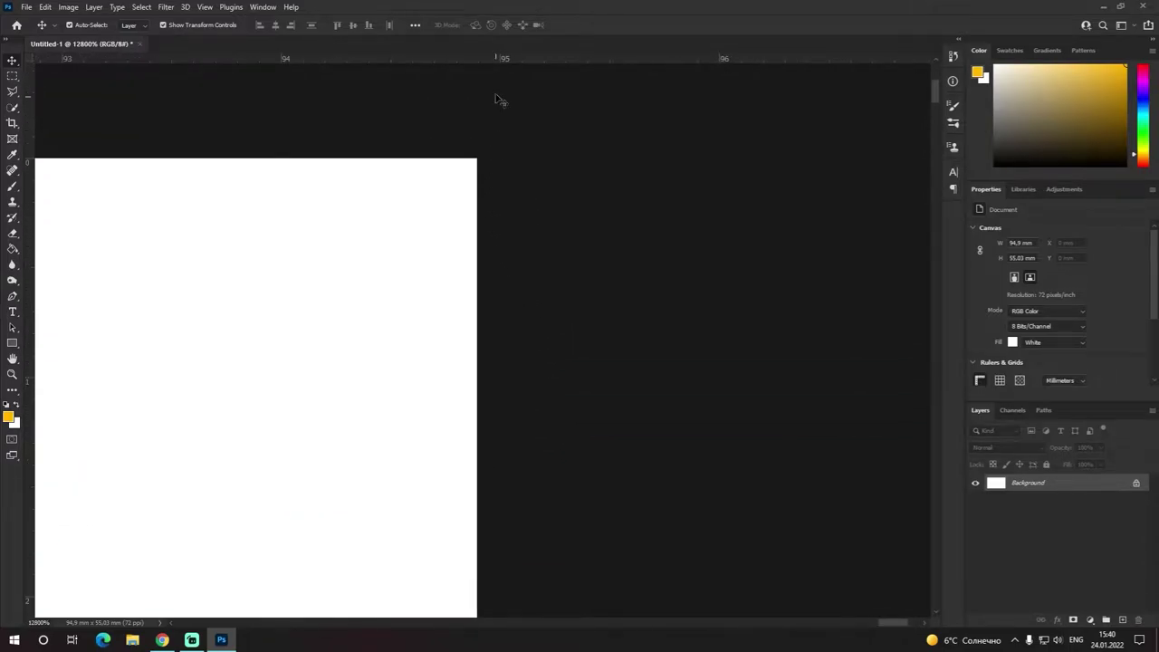
{"action": "scroll", "coordinate": [543, 185], "scroll_direction": "down", "scroll_amount": 1}
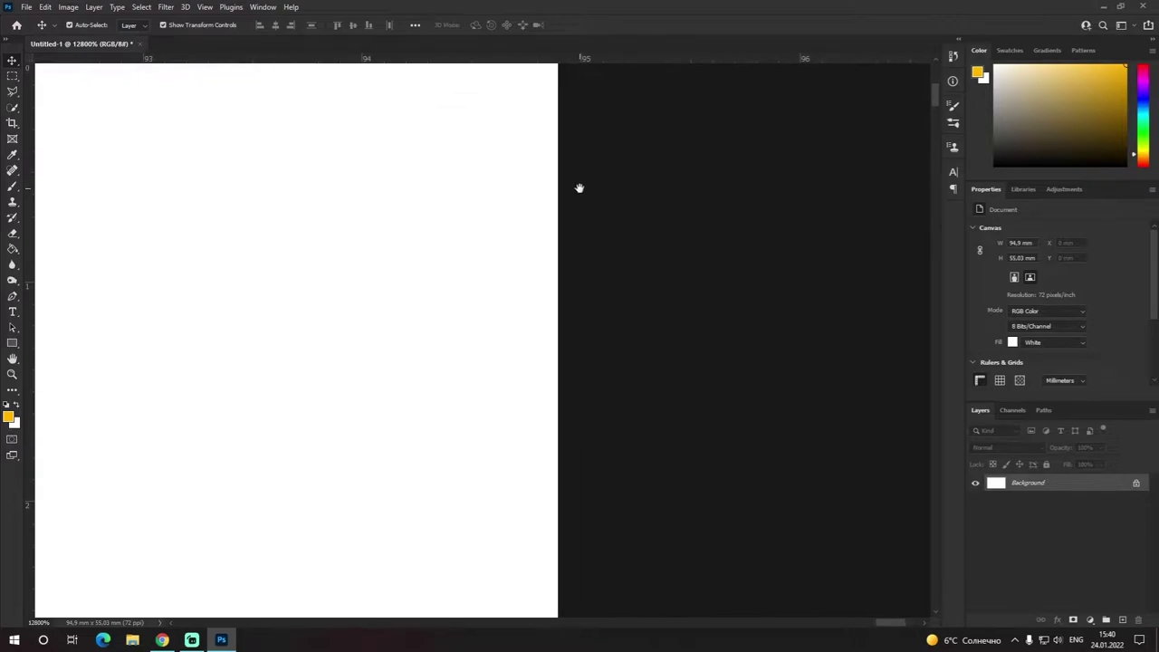
{"action": "scroll", "coordinate": [503, 222], "scroll_direction": "down", "scroll_amount": 2}
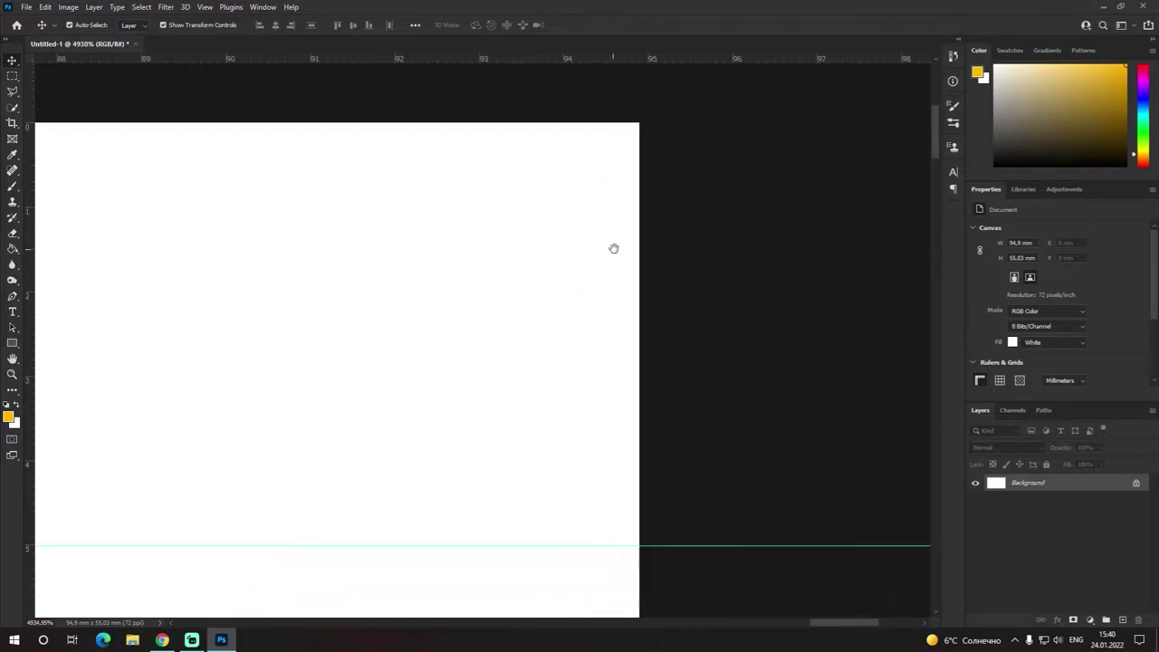
{"action": "left_click_drag", "start_coordinate": [30, 212], "coordinate": [226, 215]}
{"action": "scroll", "coordinate": [507, 289], "scroll_direction": "down", "scroll_amount": 10}
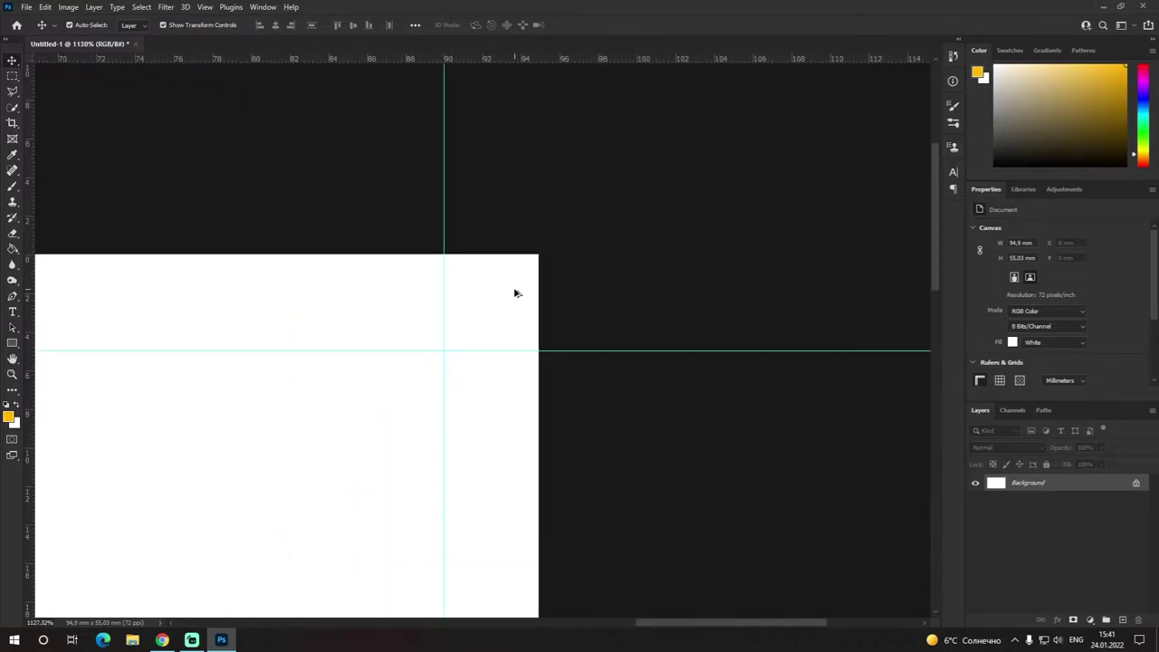
{"action": "scroll", "coordinate": [520, 288], "scroll_direction": "down", "scroll_amount": 6}
{"action": "scroll", "coordinate": [526, 288], "scroll_direction": "down", "scroll_amount": 1}
{"action": "scroll", "coordinate": [543, 271], "scroll_direction": "up", "scroll_amount": 3}
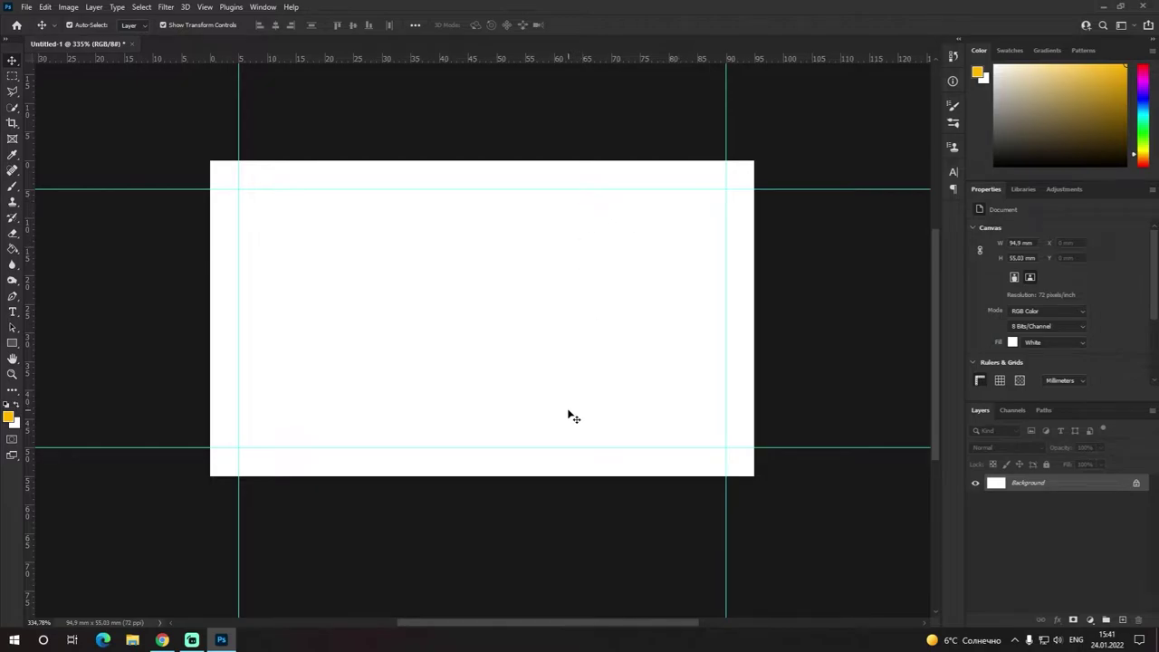
{"action": "left_click_drag", "start_coordinate": [521, 355], "coordinate": [527, 377]}
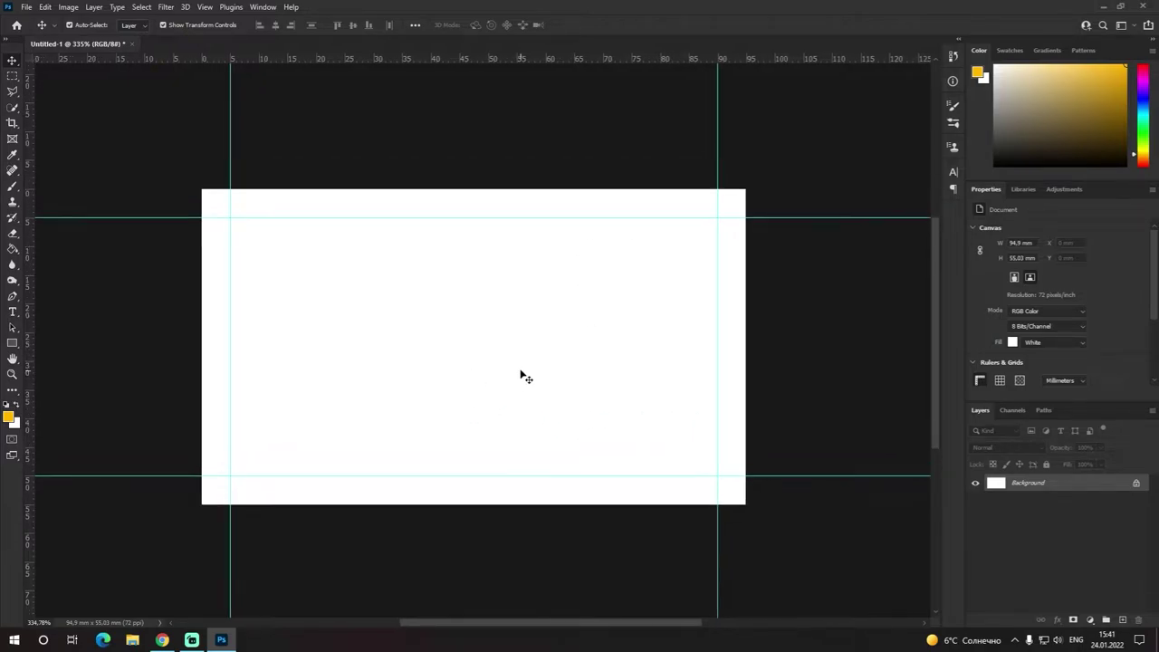
{"action": "right_click", "coordinate": [768, 219]}
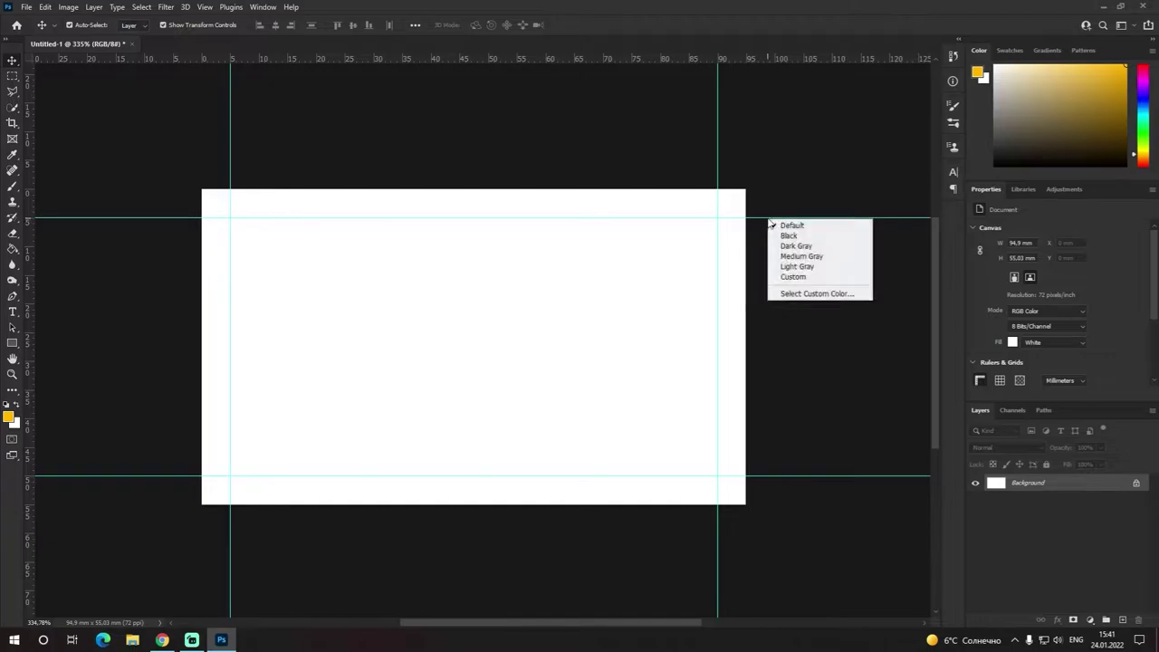
{"action": "right_click", "coordinate": [744, 58]}
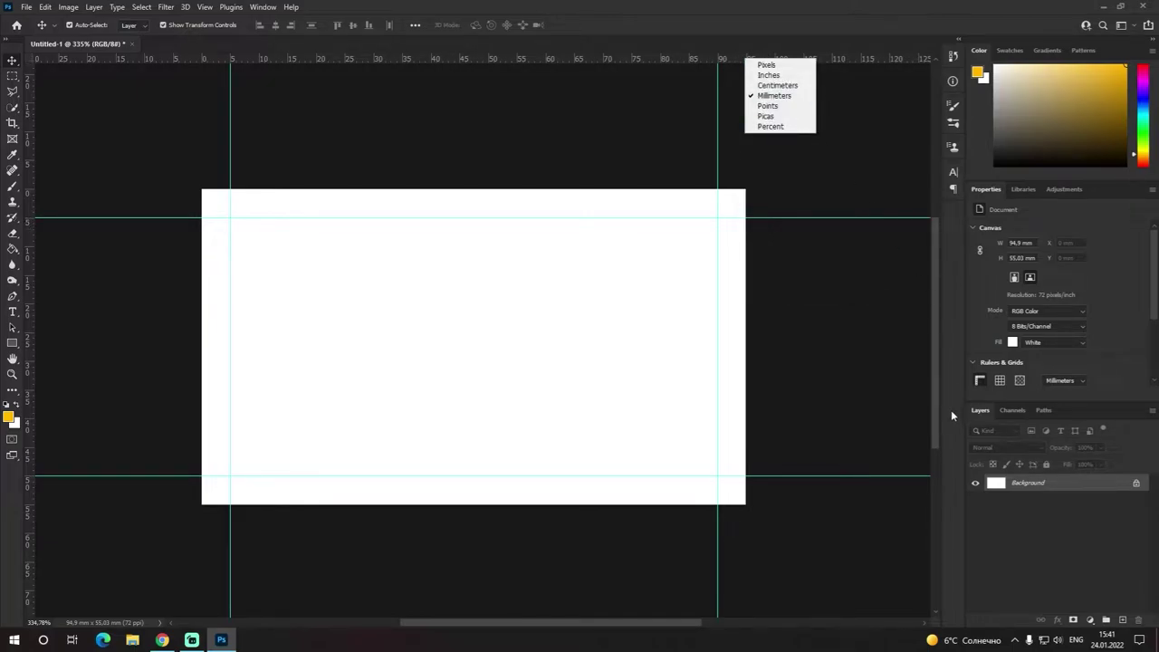
{"action": "left_click", "coordinate": [1116, 382]}
{"action": "scroll", "coordinate": [1123, 379], "scroll_direction": "down", "scroll_amount": 2}
{"action": "scroll", "coordinate": [1131, 375], "scroll_direction": "down", "scroll_amount": 2}
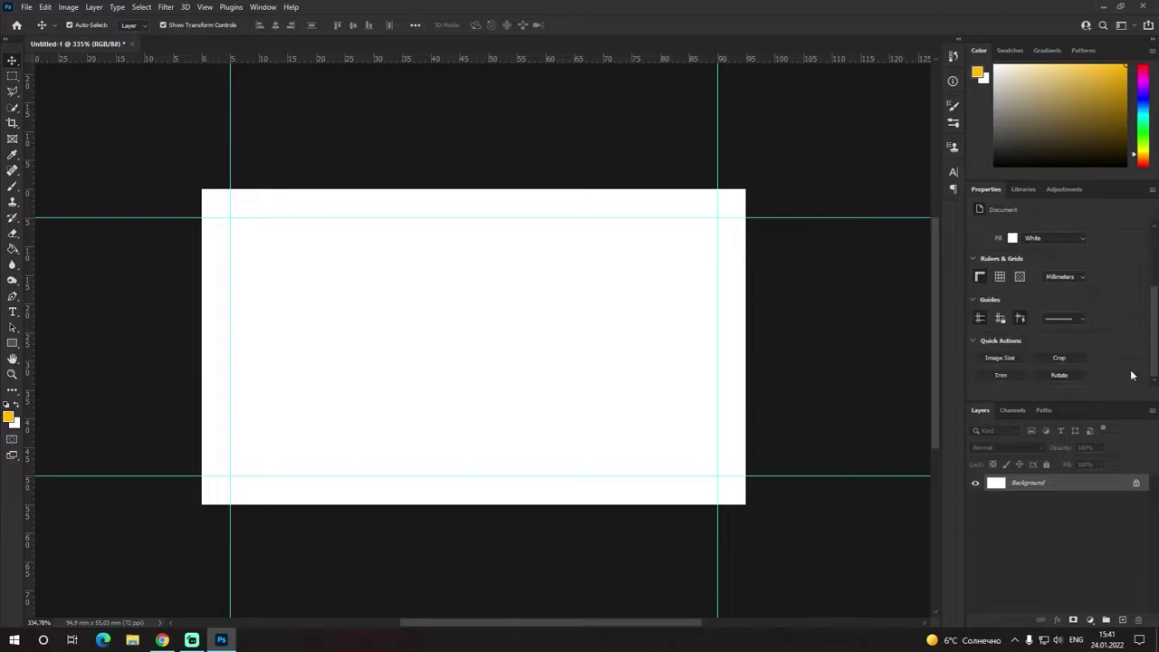
{"action": "left_click", "coordinate": [1000, 277]}
{"action": "left_click", "coordinate": [1002, 279]}
{"action": "left_click", "coordinate": [1020, 279]}
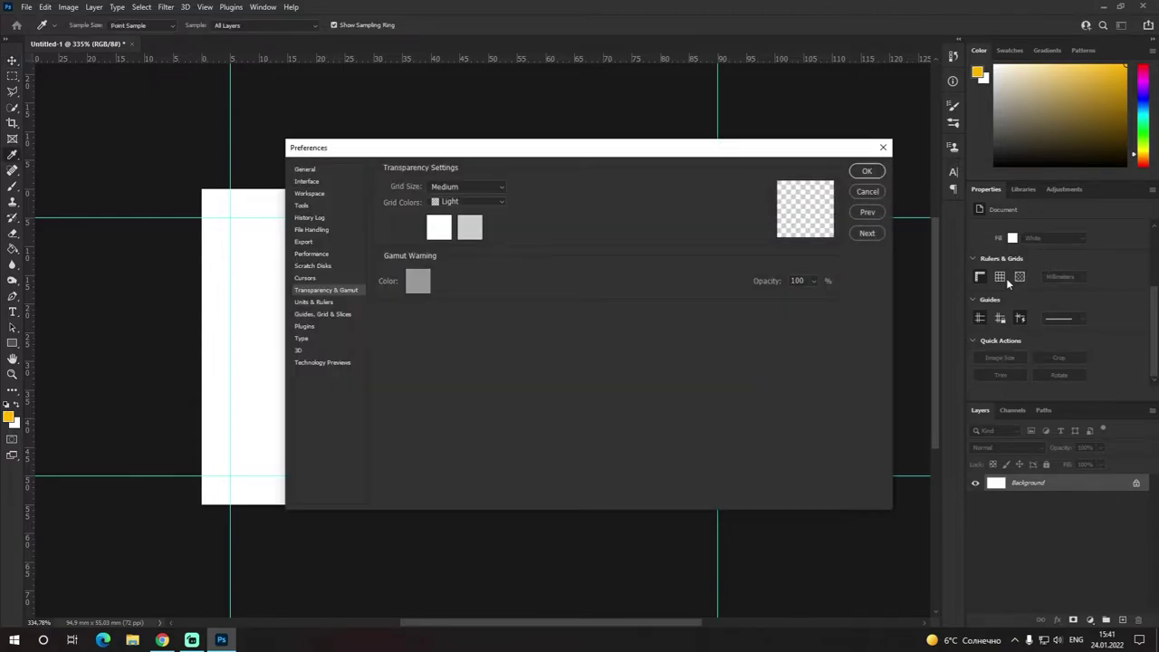
{"action": "left_click", "coordinate": [867, 192]}
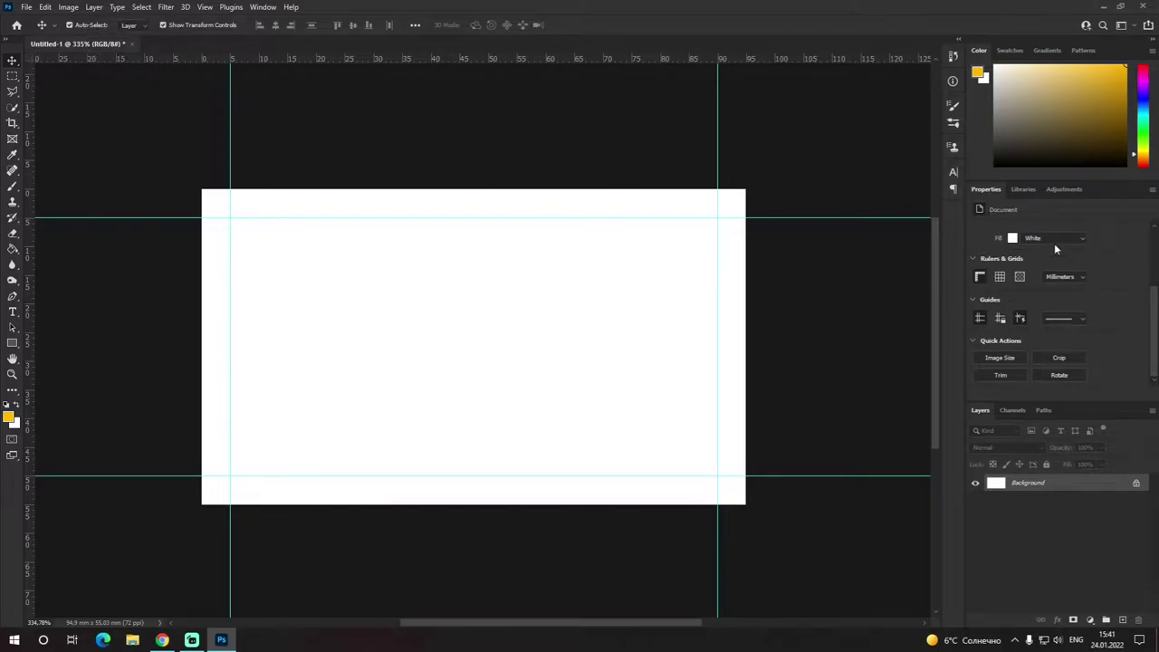
Step: Try transparent and black canvas fills, then keep white, 8-bit depth and RGB Color
{"action": "scroll", "coordinate": [1107, 365], "scroll_direction": "up", "scroll_amount": 3}
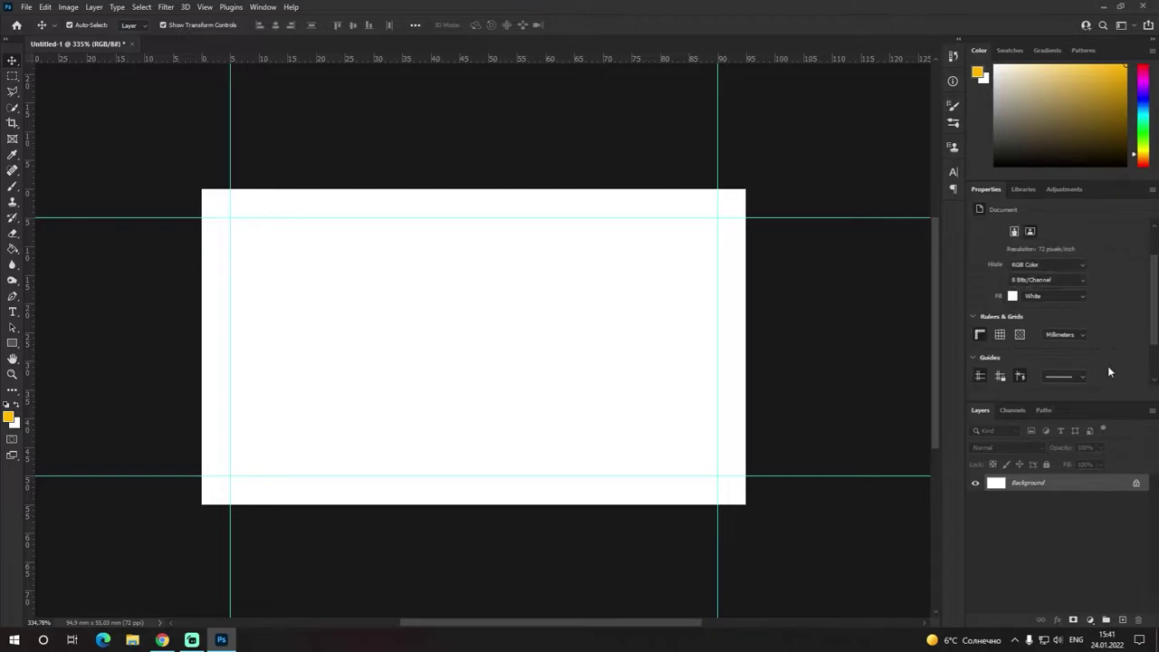
{"action": "left_click", "coordinate": [1059, 335]}
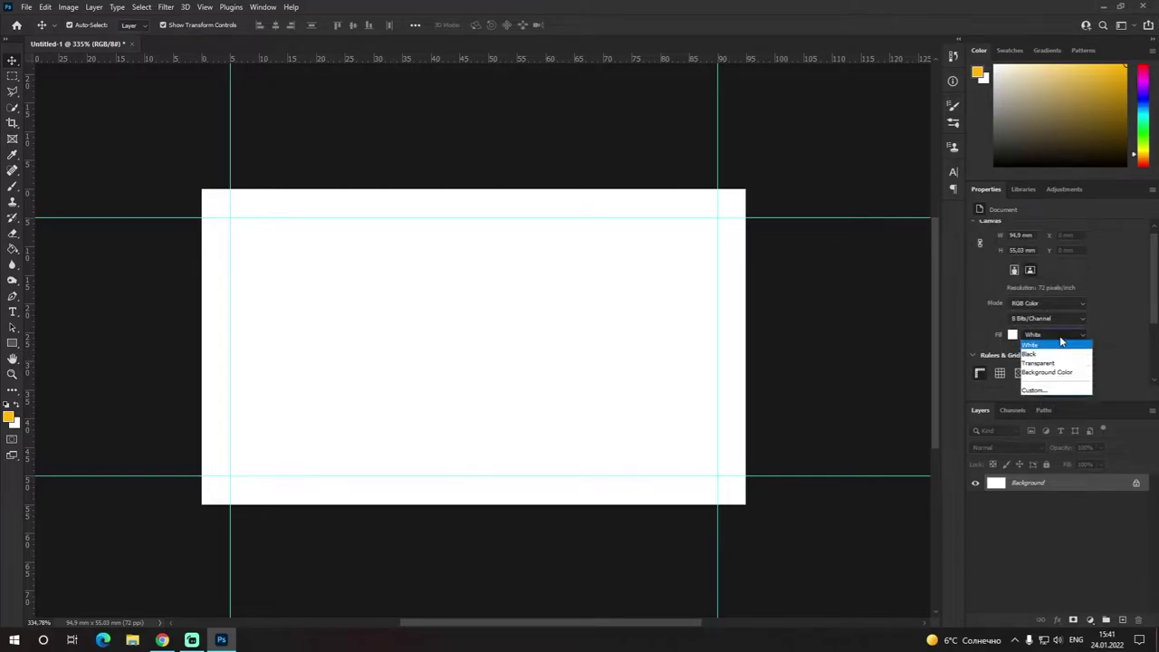
{"action": "left_click", "coordinate": [1037, 362]}
{"action": "left_click", "coordinate": [1053, 338]}
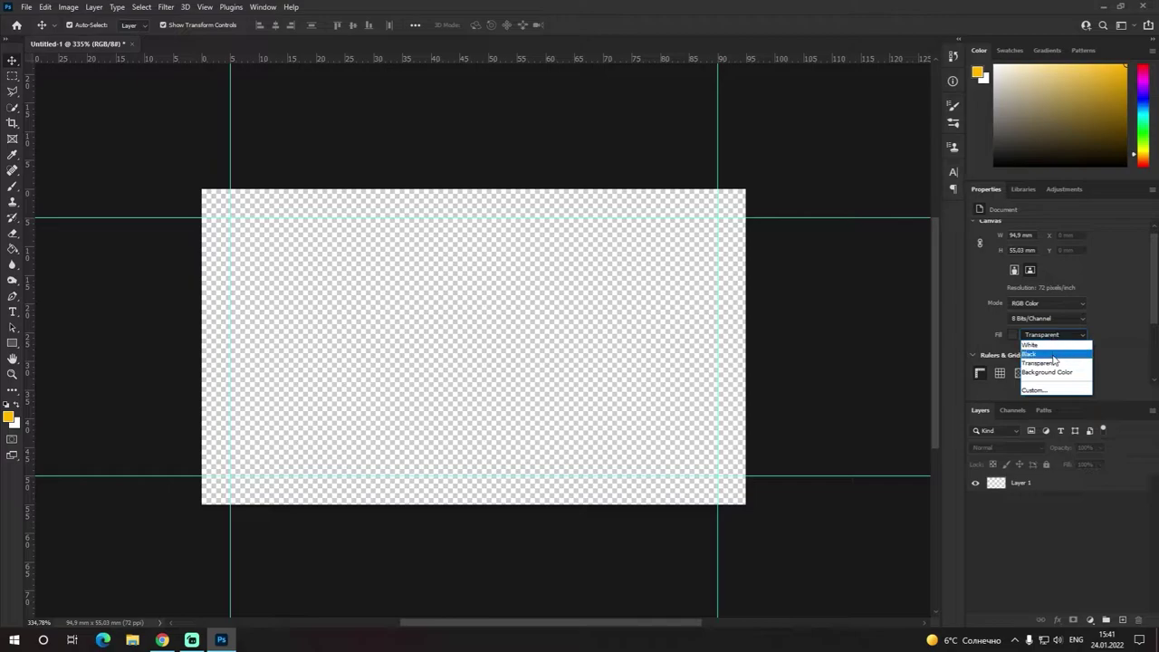
{"action": "left_click", "coordinate": [1053, 354]}
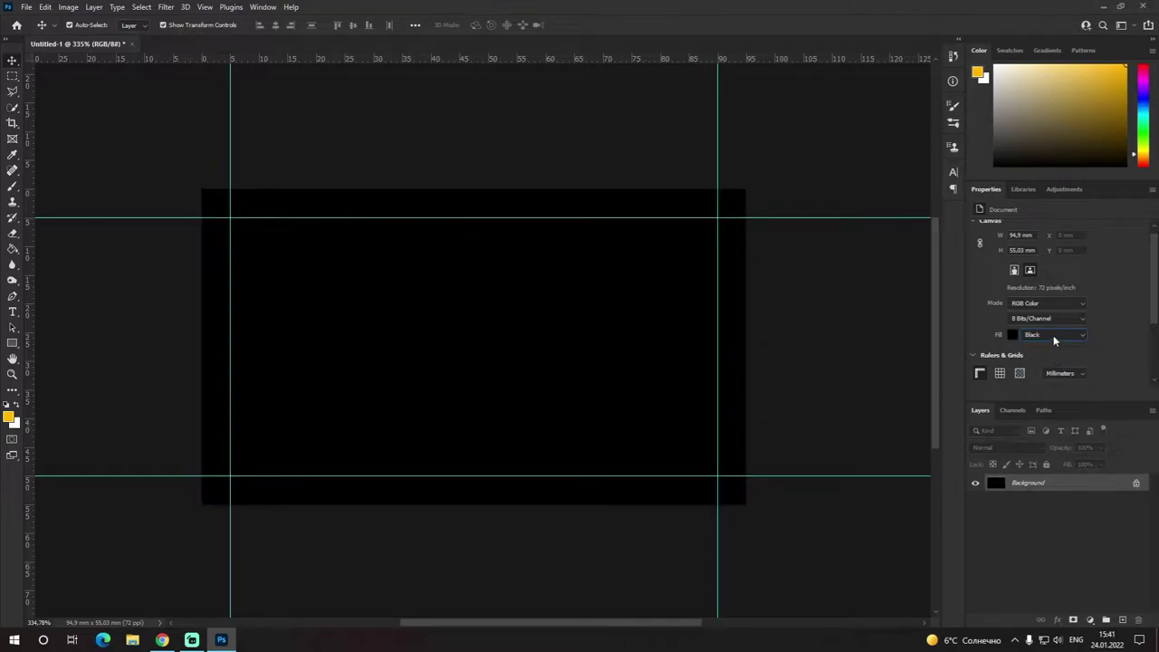
{"action": "left_click", "coordinate": [1053, 335]}
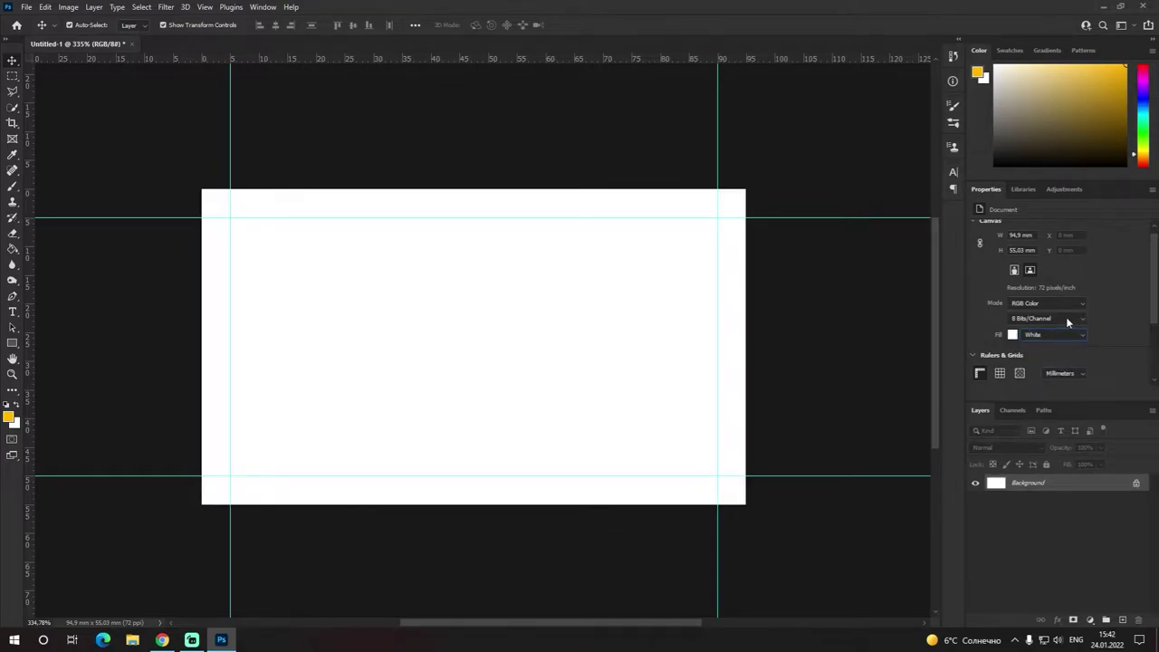
{"action": "left_click", "coordinate": [1074, 321]}
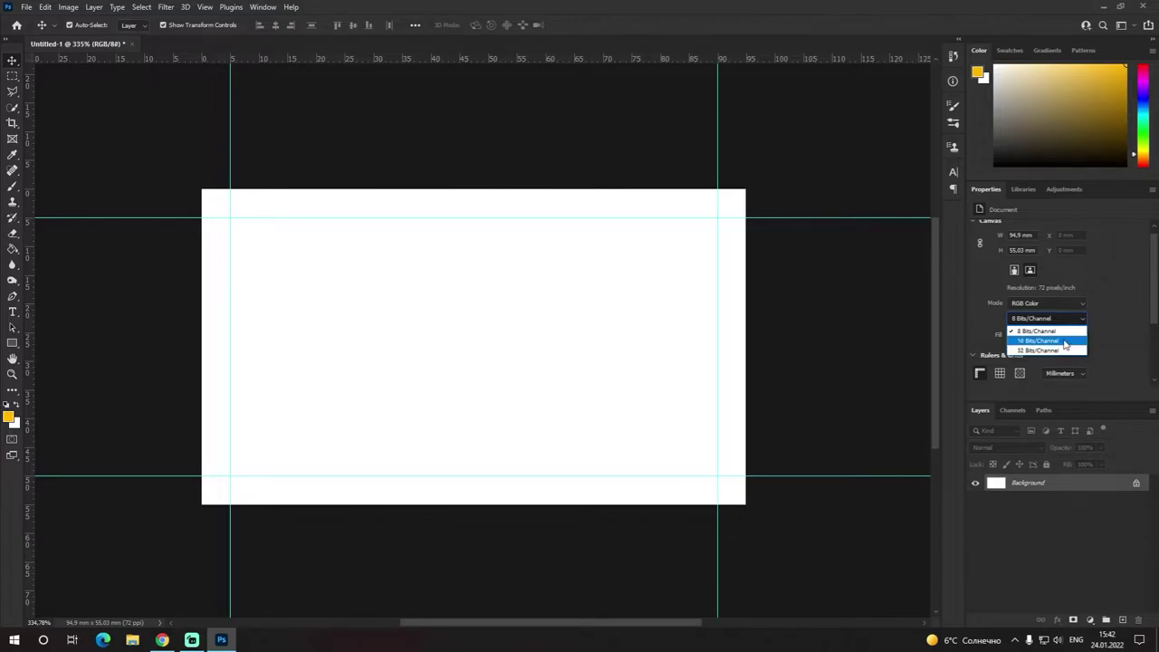
{"action": "left_click", "coordinate": [1109, 339]}
{"action": "left_click", "coordinate": [1073, 303]}
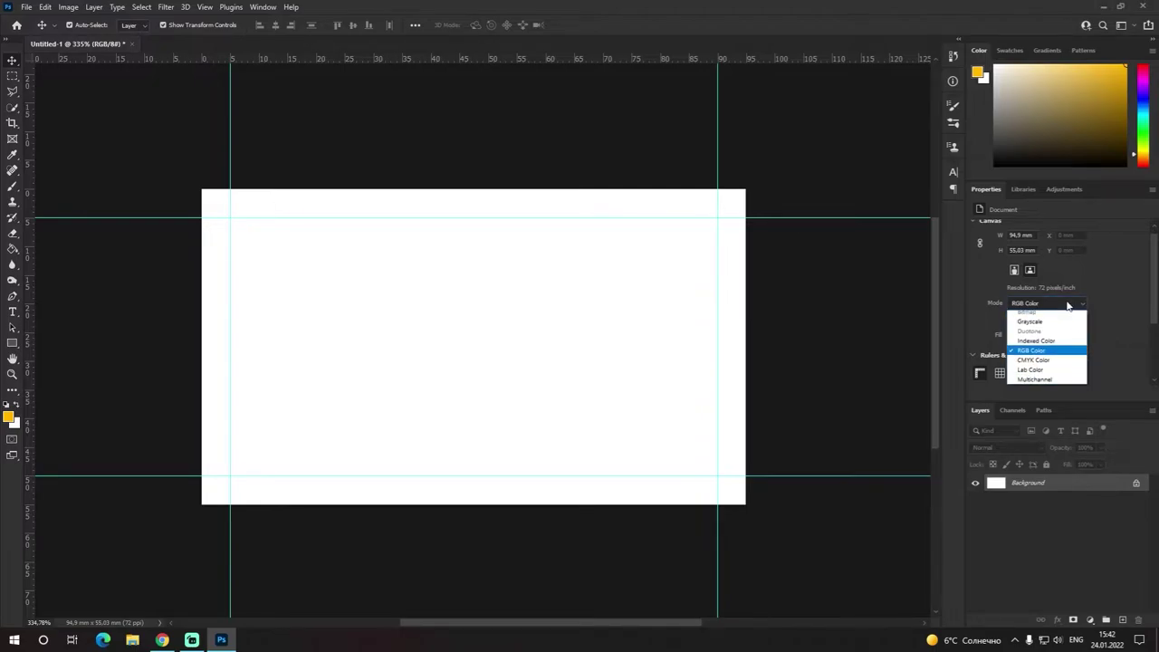
{"action": "left_click", "coordinate": [1137, 334]}
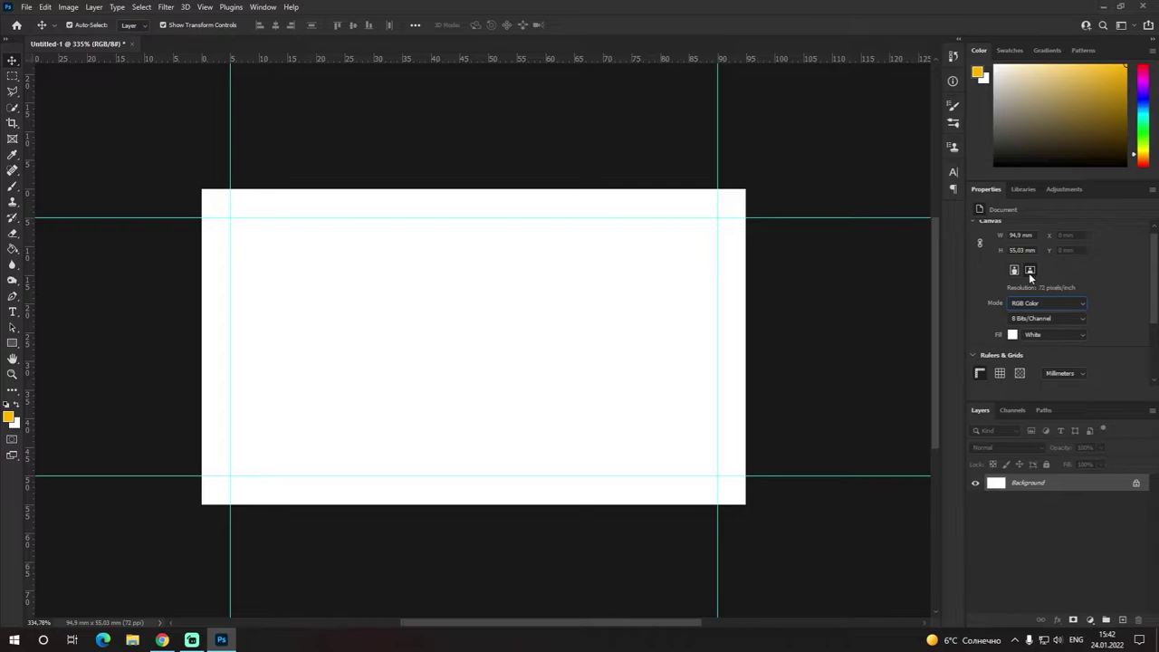
Step: Zoom and pan the view to centre the whole blank card
{"action": "scroll", "coordinate": [1028, 273], "scroll_direction": "up", "scroll_amount": 1}
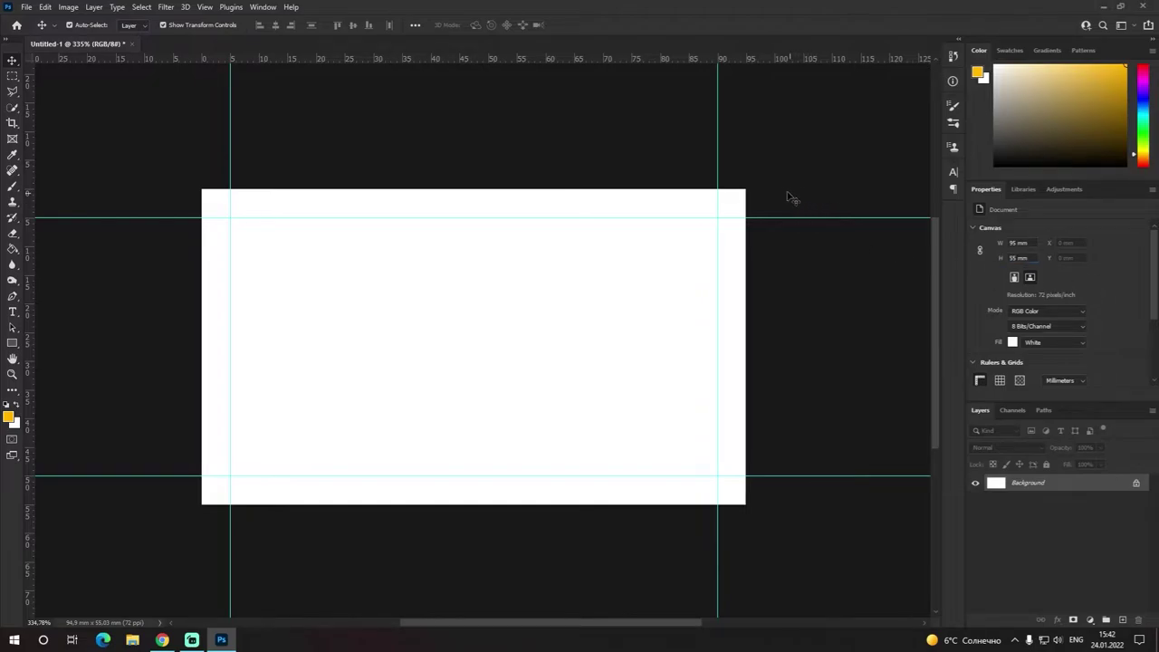
{"action": "scroll", "coordinate": [769, 191], "scroll_direction": "up", "scroll_amount": 5}
{"action": "scroll", "coordinate": [760, 181], "scroll_direction": "up", "scroll_amount": 5}
{"action": "scroll", "coordinate": [738, 195], "scroll_direction": "up", "scroll_amount": 5}
{"action": "scroll", "coordinate": [729, 231], "scroll_direction": "up", "scroll_amount": 2}
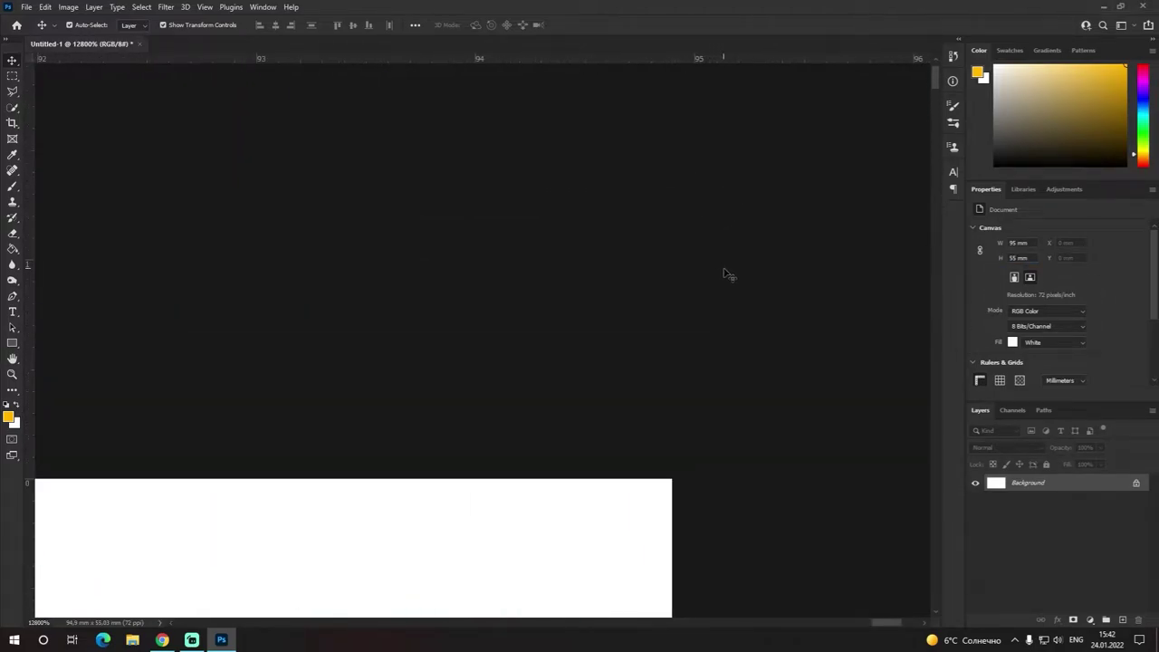
{"action": "left_click_drag", "start_coordinate": [805, 350], "coordinate": [766, 36]}
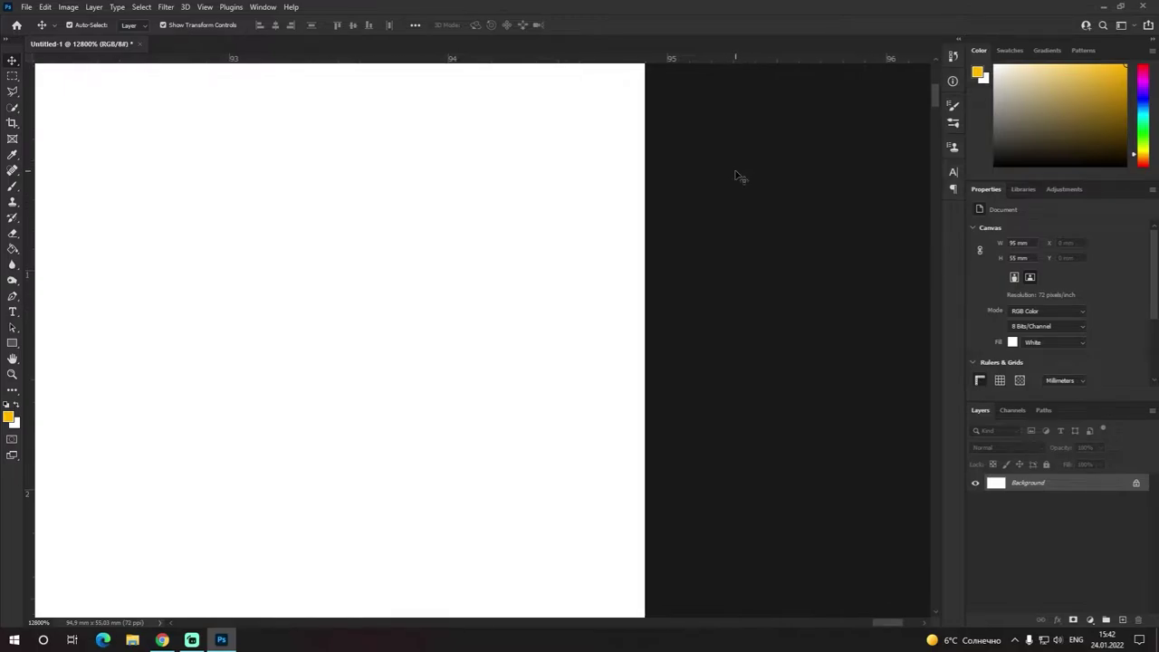
{"action": "scroll", "coordinate": [737, 176], "scroll_direction": "down", "scroll_amount": 3}
{"action": "scroll", "coordinate": [745, 208], "scroll_direction": "down", "scroll_amount": 3}
{"action": "scroll", "coordinate": [761, 214], "scroll_direction": "down", "scroll_amount": 3}
{"action": "scroll", "coordinate": [770, 216], "scroll_direction": "up", "scroll_amount": 1}
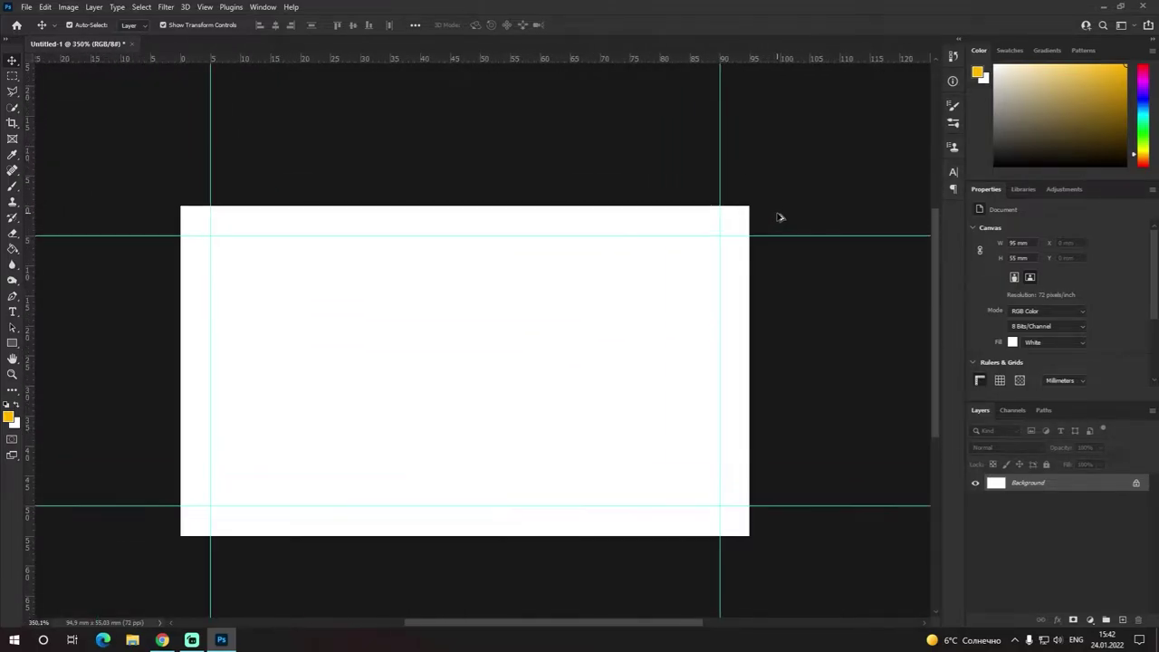
{"action": "left_click_drag", "start_coordinate": [776, 218], "coordinate": [838, 183]}
{"action": "scroll", "coordinate": [1131, 317], "scroll_direction": "down", "scroll_amount": 3}
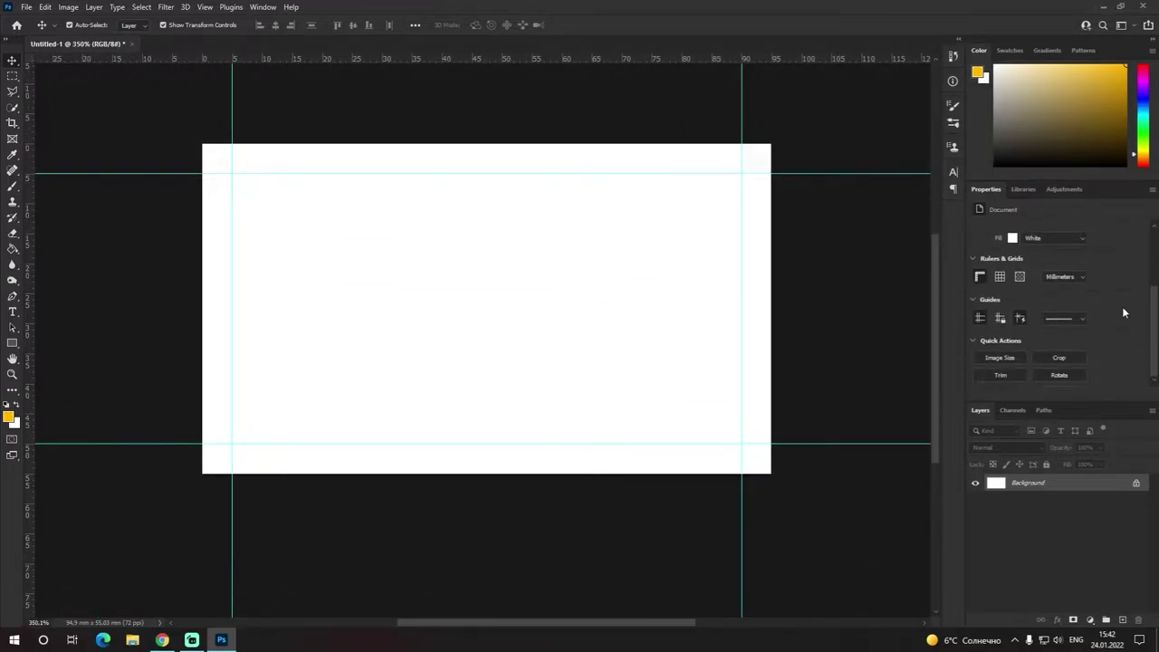
Step: Resize the image to 95 × 55 mm in millimetres with proportions unlinked
{"action": "left_click", "coordinate": [1002, 358]}
{"action": "left_click", "coordinate": [715, 198]}
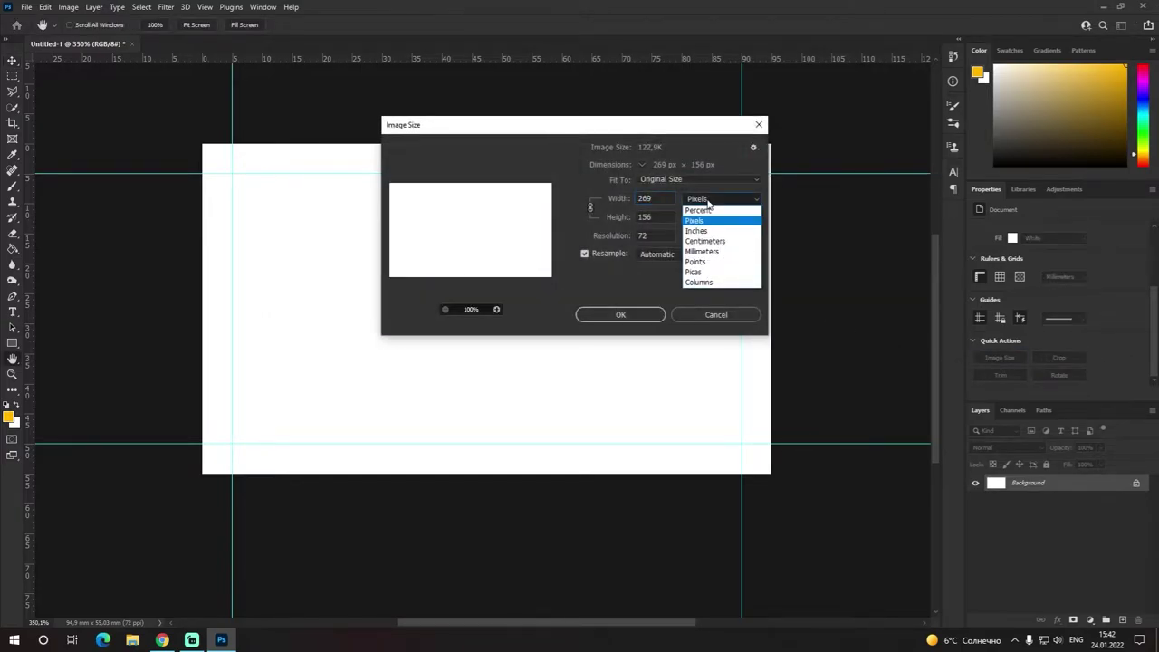
{"action": "left_click", "coordinate": [727, 252]}
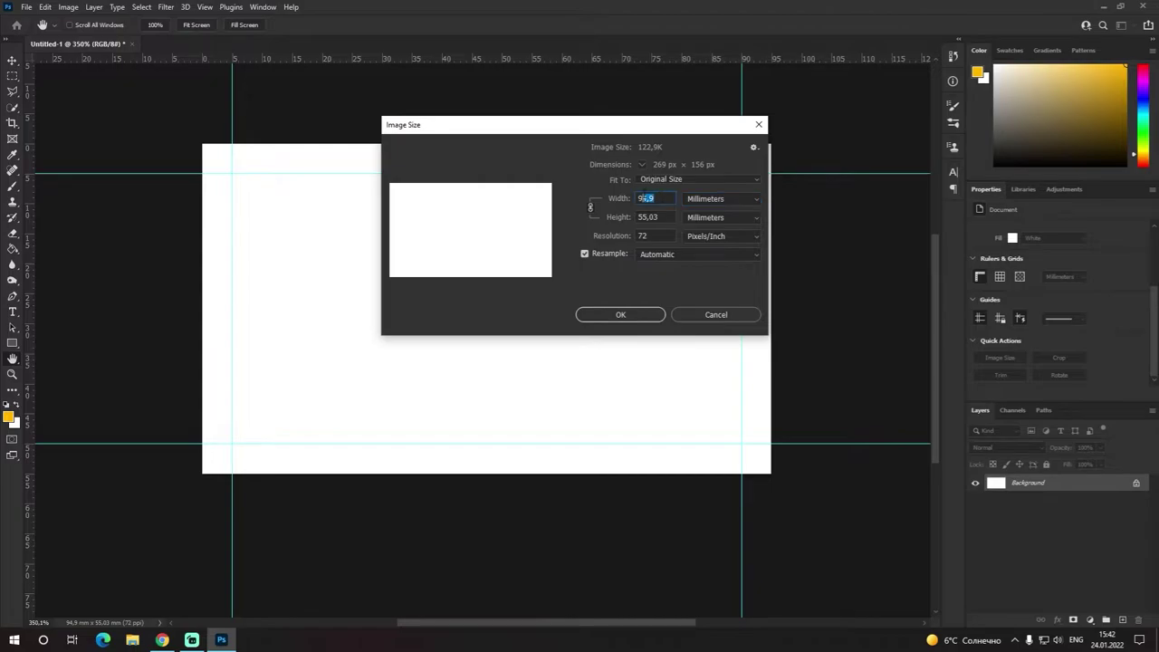
{"action": "type", "text": "55"}
{"action": "left_click", "coordinate": [589, 209]}
{"action": "left_click", "coordinate": [655, 315]}
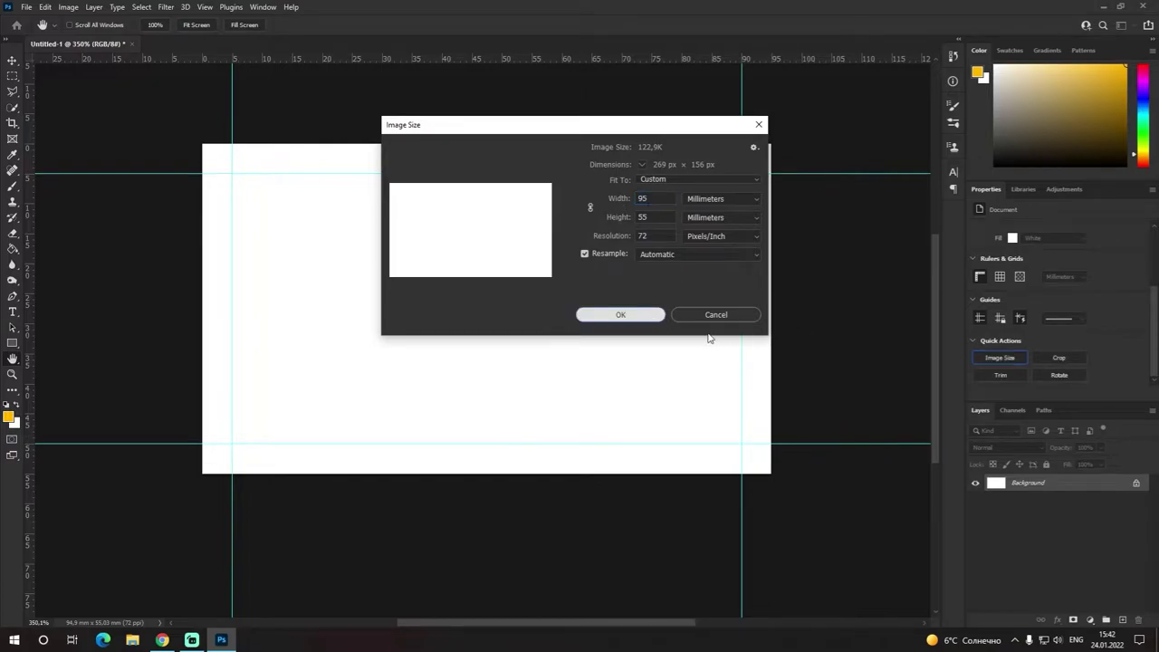
Step: Return to the Move tool, adjust the zoom, and bring up the browser's business-card images
{"action": "key", "text": "v"}
{"action": "scroll", "coordinate": [815, 226], "scroll_direction": "up", "scroll_amount": 3}
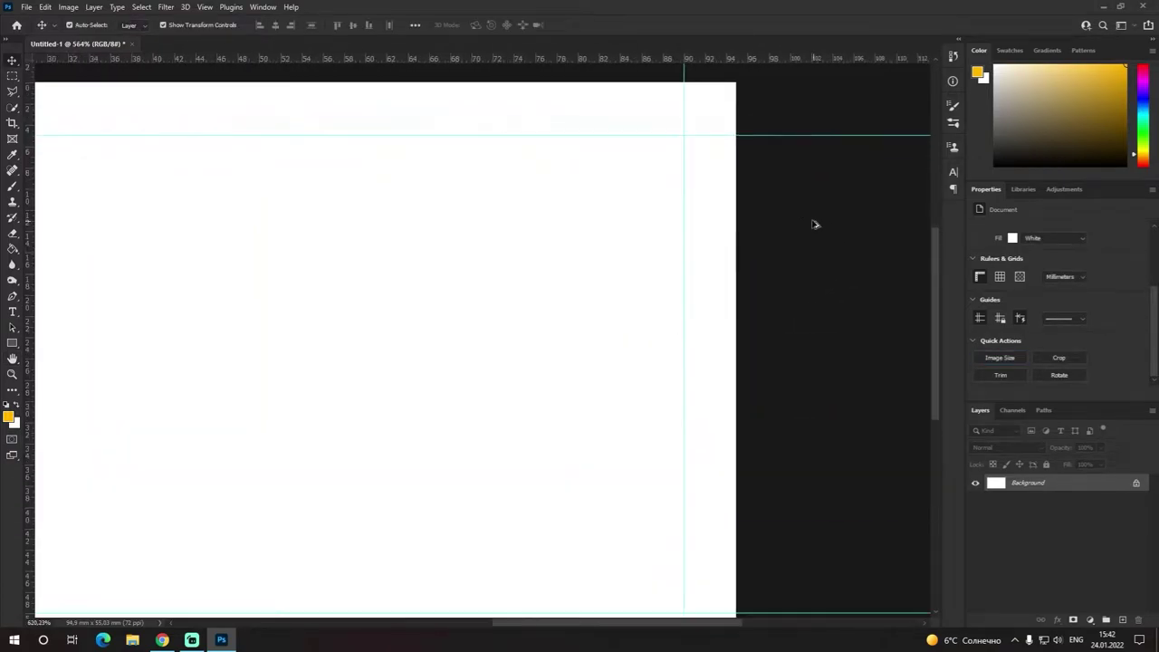
{"action": "scroll", "coordinate": [764, 115], "scroll_direction": "up", "scroll_amount": 2}
{"action": "scroll", "coordinate": [765, 116], "scroll_direction": "up", "scroll_amount": 3}
{"action": "scroll", "coordinate": [706, 86], "scroll_direction": "up", "scroll_amount": 3}
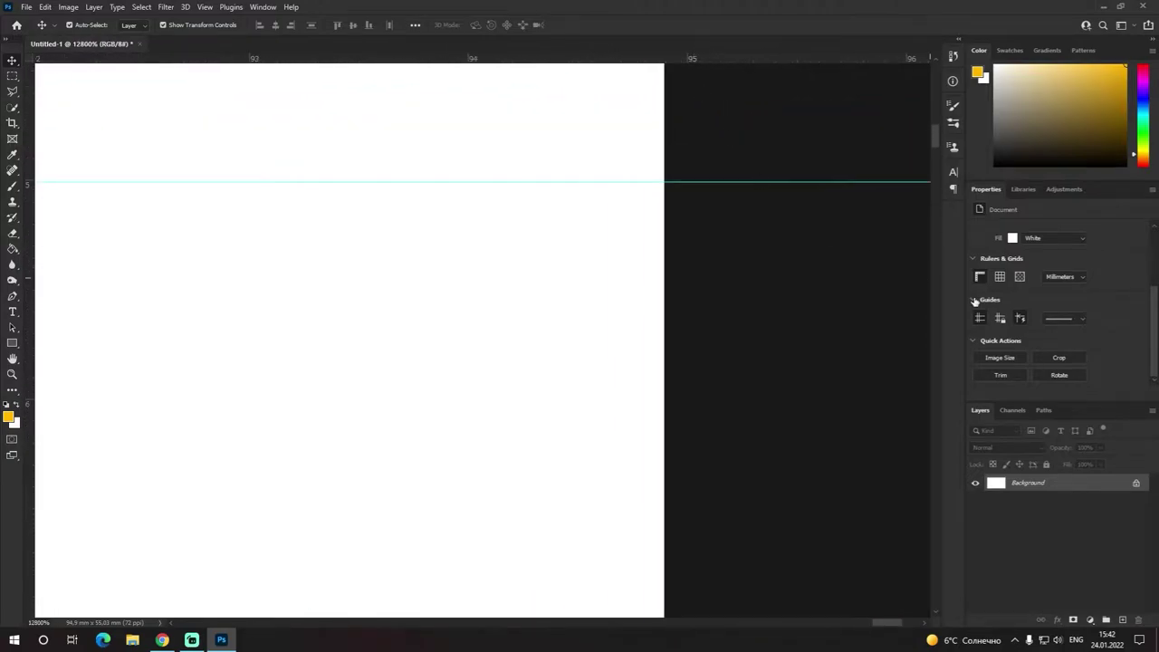
{"action": "scroll", "coordinate": [1101, 335], "scroll_direction": "up", "scroll_amount": 3}
{"action": "scroll", "coordinate": [784, 256], "scroll_direction": "down", "scroll_amount": 3}
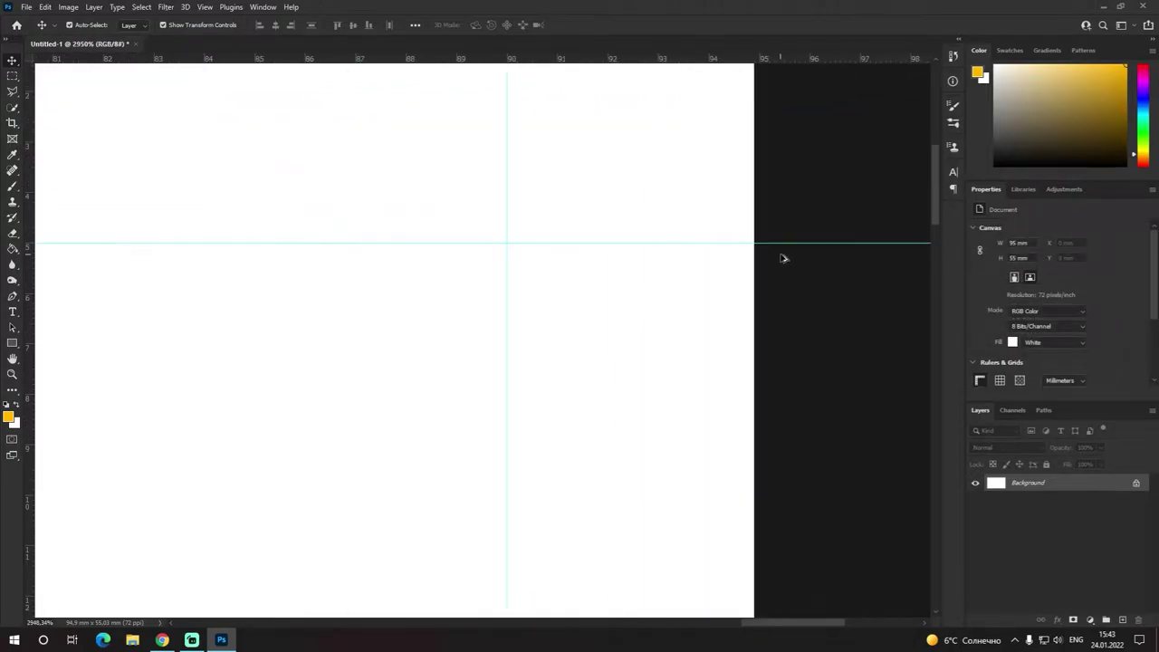
{"action": "scroll", "coordinate": [784, 256], "scroll_direction": "down", "scroll_amount": 3}
{"action": "scroll", "coordinate": [784, 257], "scroll_direction": "down", "scroll_amount": 3}
{"action": "scroll", "coordinate": [784, 256], "scroll_direction": "down", "scroll_amount": 5}
{"action": "scroll", "coordinate": [784, 256], "scroll_direction": "up", "scroll_amount": 2}
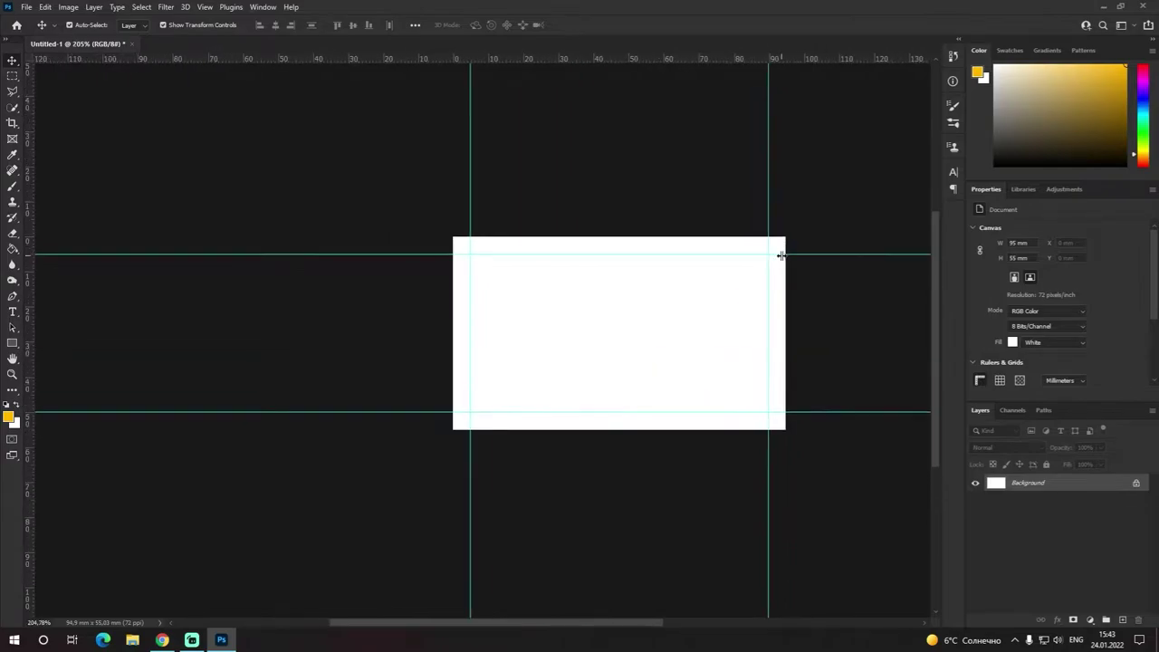
{"action": "scroll", "coordinate": [797, 244], "scroll_direction": "up", "scroll_amount": 2}
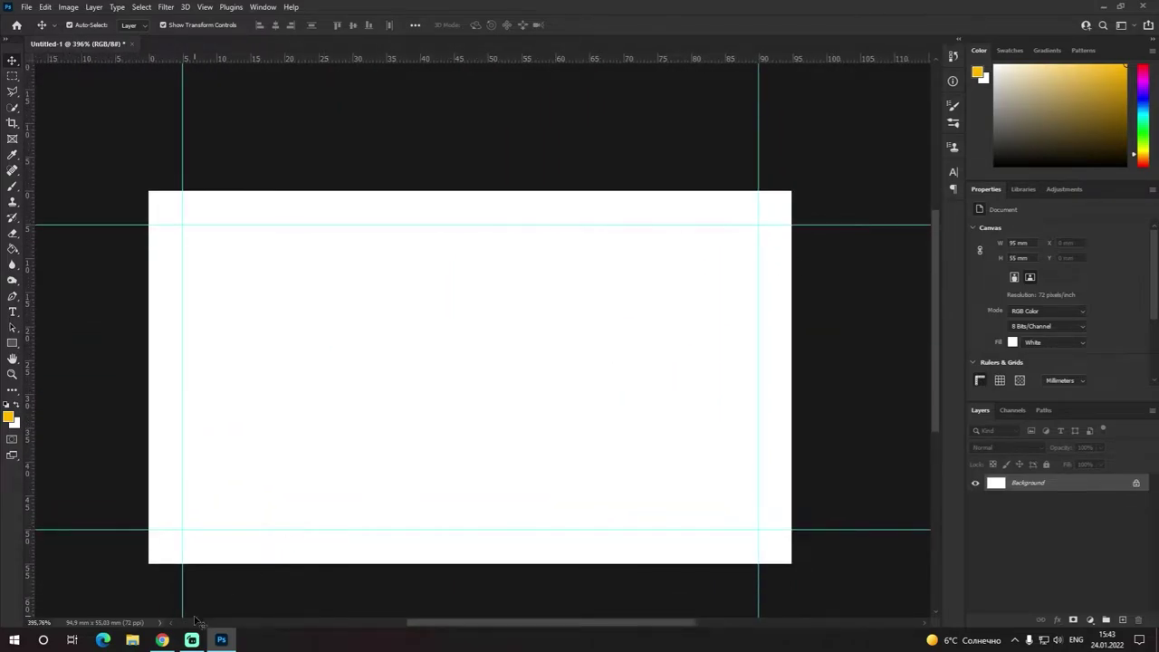
{"action": "left_click", "coordinate": [162, 640]}
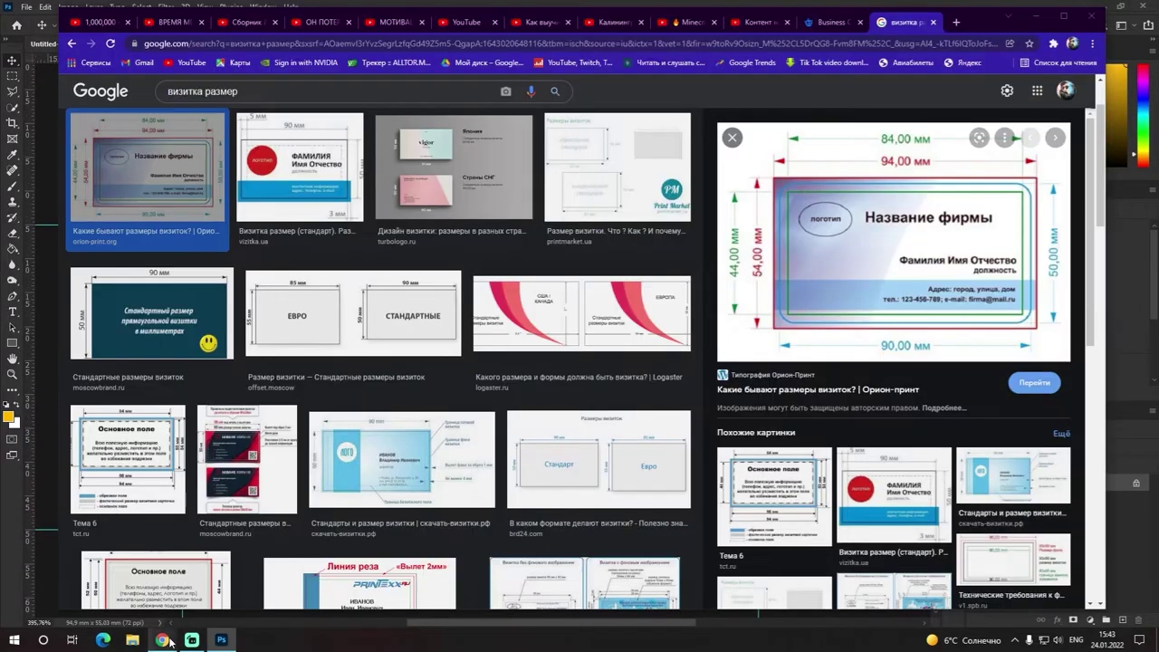
{"action": "left_click", "coordinate": [934, 22]}
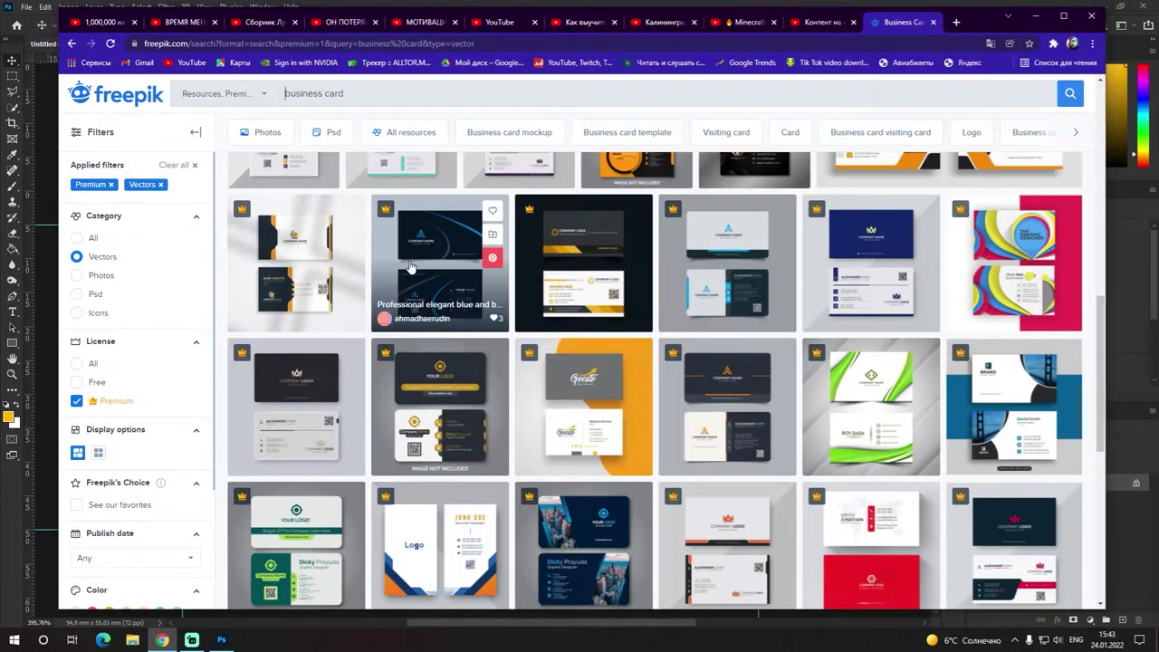
{"action": "scroll", "coordinate": [507, 317], "scroll_direction": "down", "scroll_amount": 2}
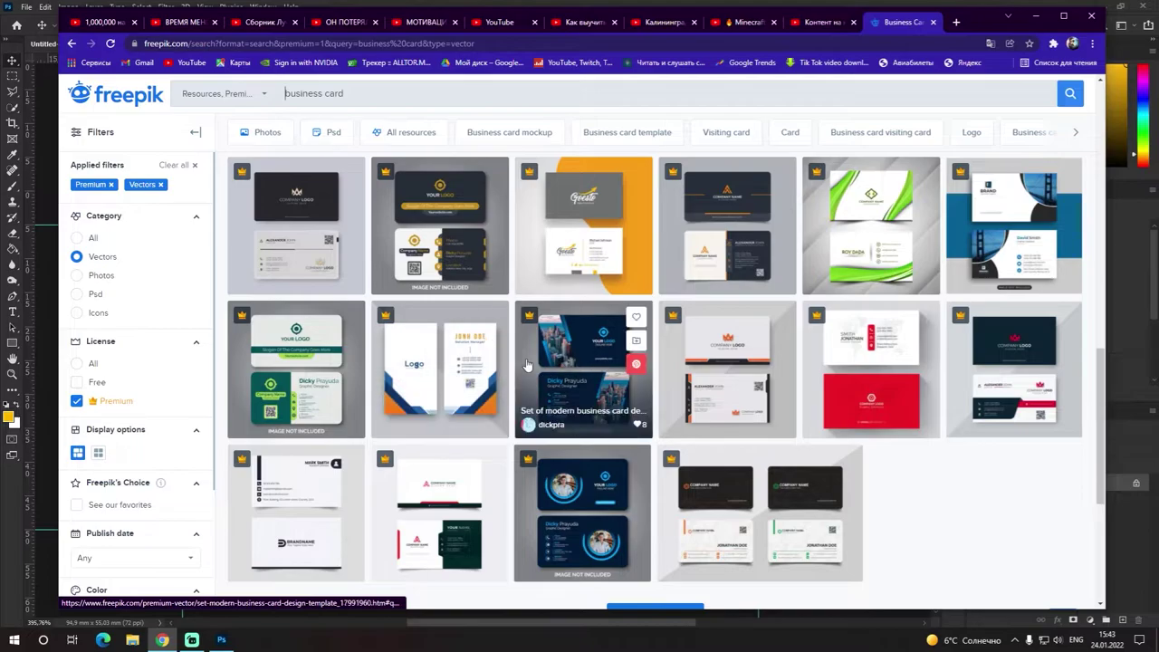
{"action": "scroll", "coordinate": [543, 362], "scroll_direction": "up", "scroll_amount": 5}
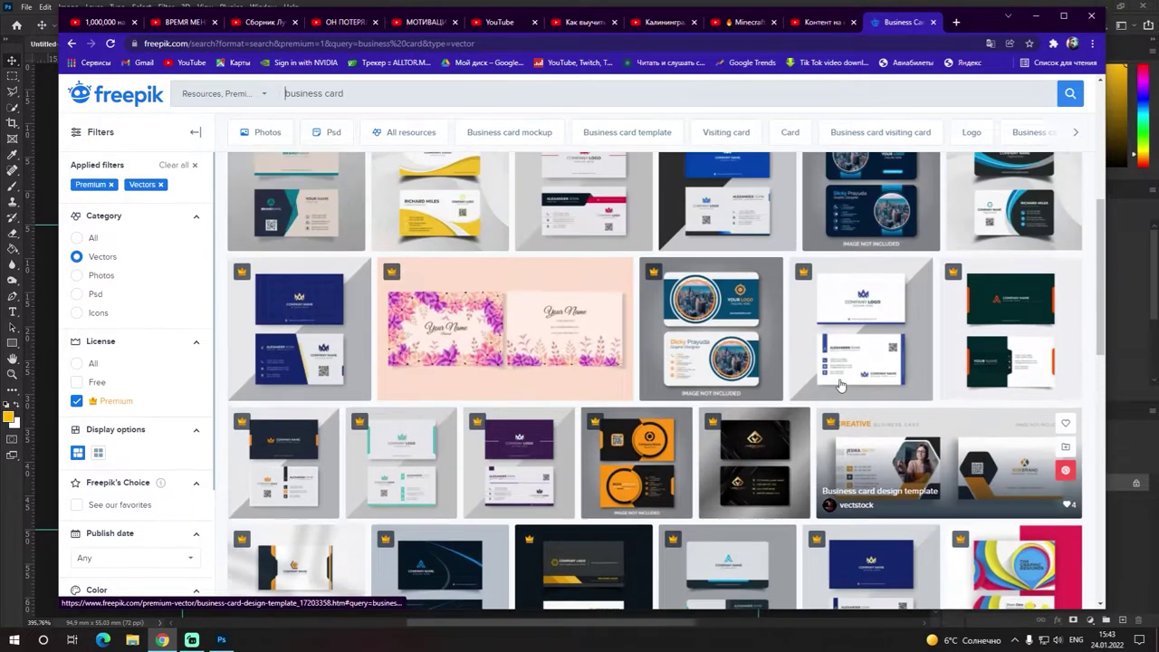
{"action": "scroll", "coordinate": [840, 385], "scroll_direction": "up", "scroll_amount": 5}
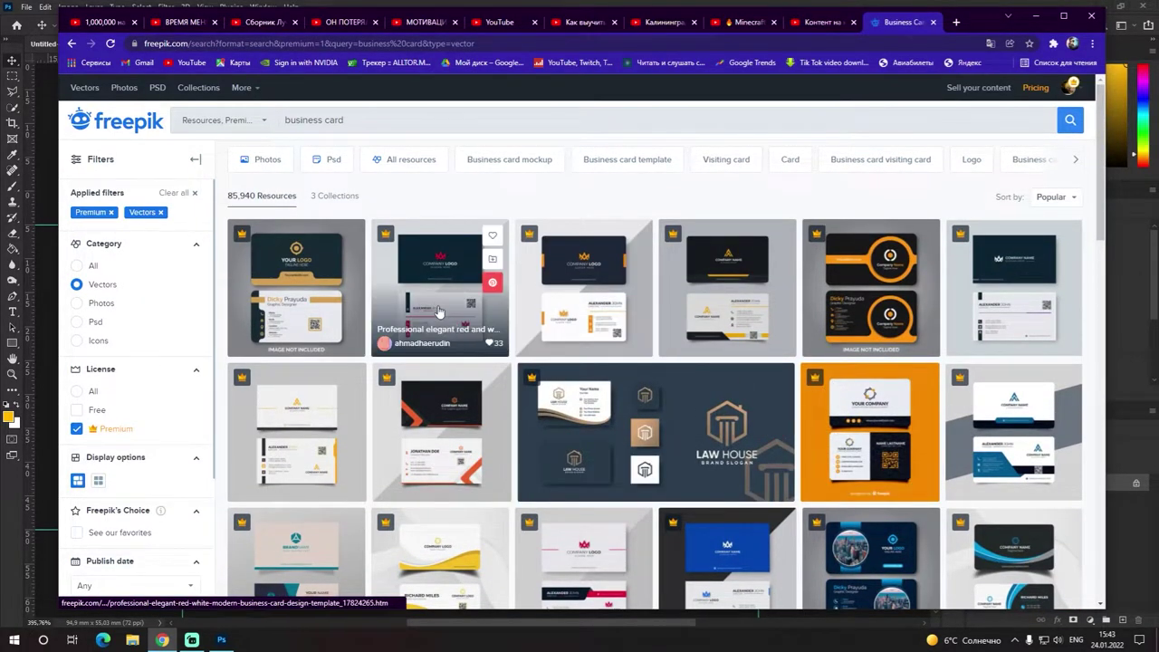
{"action": "scroll", "coordinate": [544, 308], "scroll_direction": "down", "scroll_amount": 5}
{"action": "scroll", "coordinate": [593, 321], "scroll_direction": "down", "scroll_amount": 5}
{"action": "scroll", "coordinate": [593, 321], "scroll_direction": "down", "scroll_amount": 5}
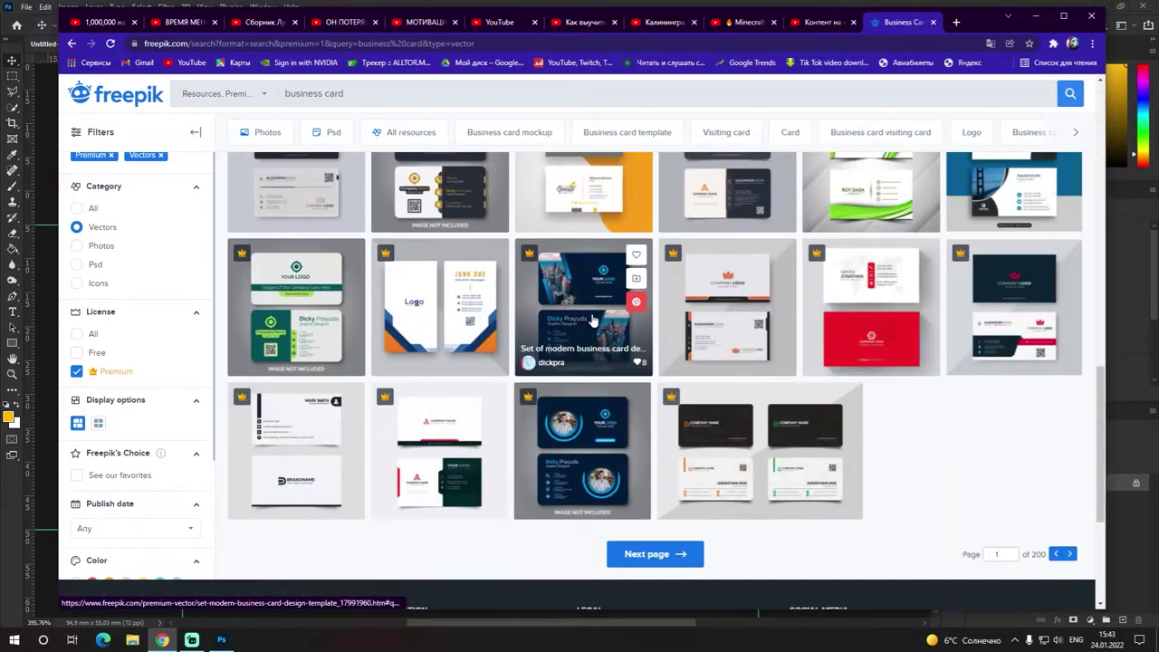
{"action": "scroll", "coordinate": [688, 344], "scroll_direction": "down", "scroll_amount": 3}
{"action": "scroll", "coordinate": [797, 381], "scroll_direction": "up", "scroll_amount": 3}
{"action": "left_click", "coordinate": [649, 536]}
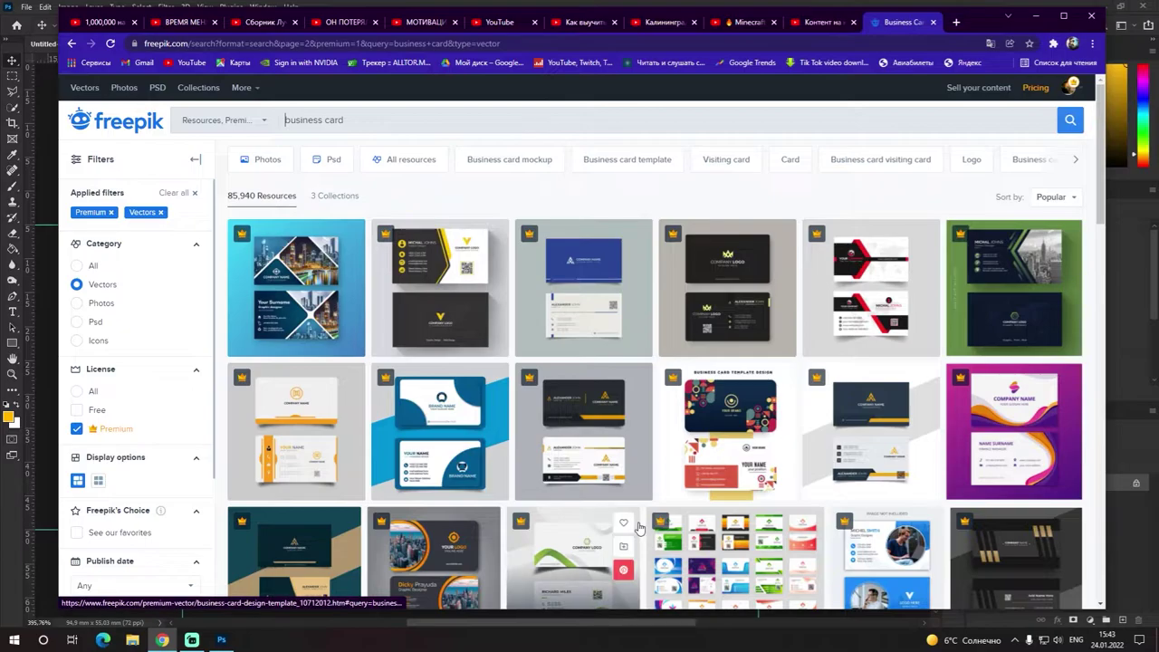
{"action": "scroll", "coordinate": [639, 527], "scroll_direction": "down", "scroll_amount": 4}
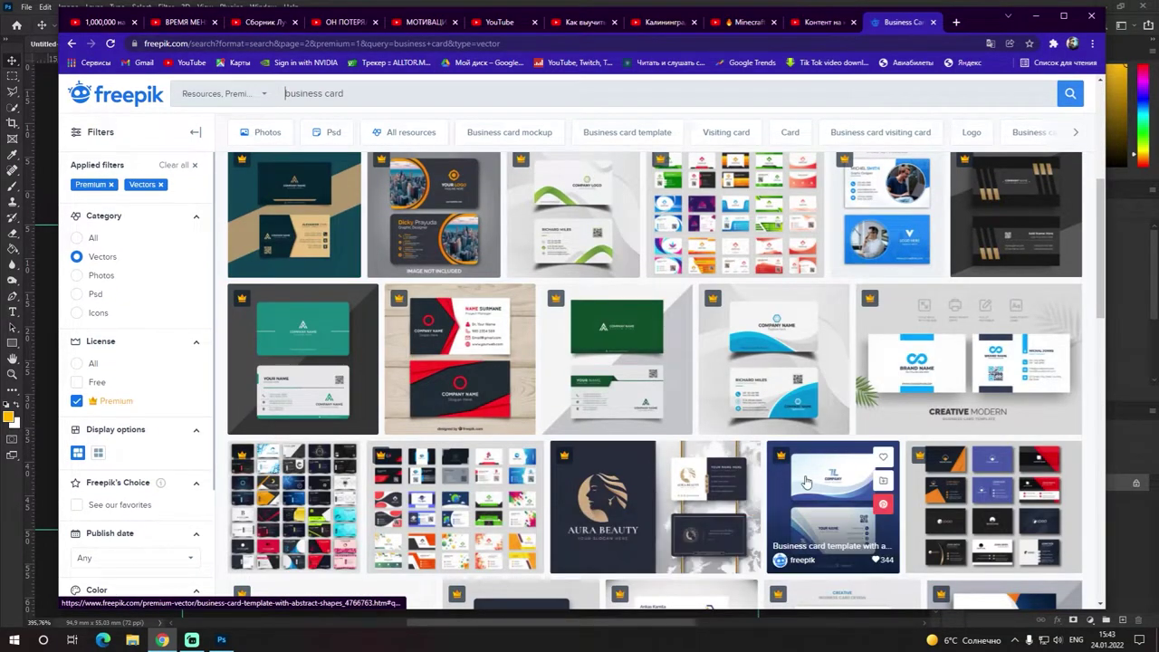
{"action": "scroll", "coordinate": [797, 471], "scroll_direction": "down", "scroll_amount": 2}
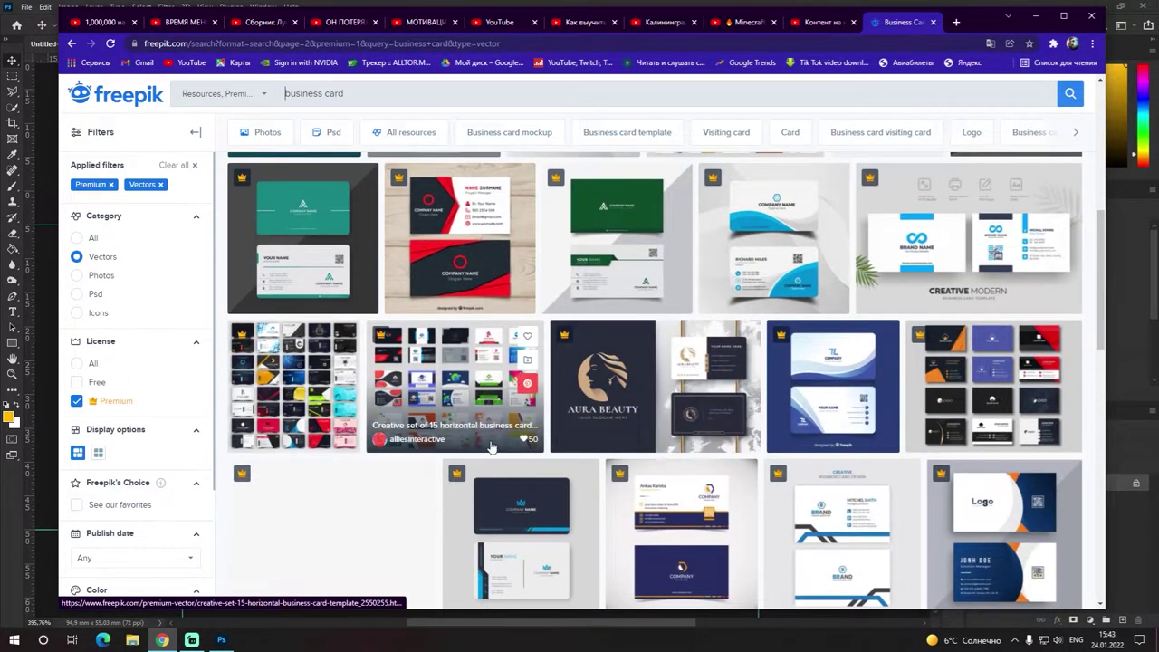
{"action": "scroll", "coordinate": [476, 421], "scroll_direction": "down", "scroll_amount": 3}
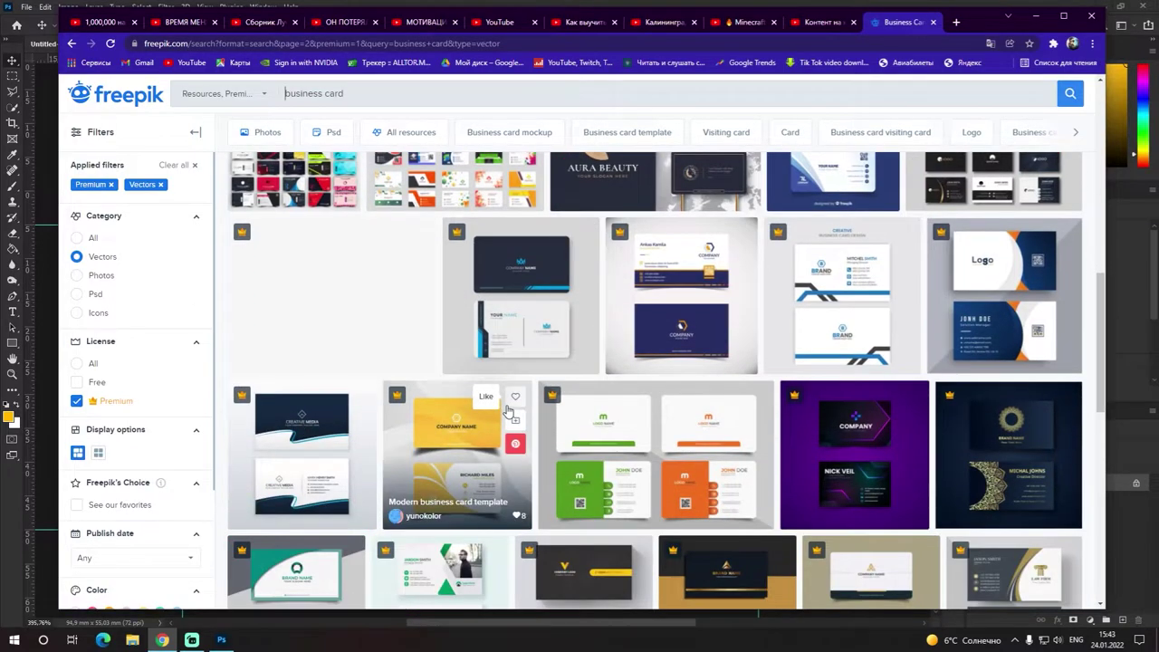
{"action": "scroll", "coordinate": [906, 267], "scroll_direction": "down", "scroll_amount": 2}
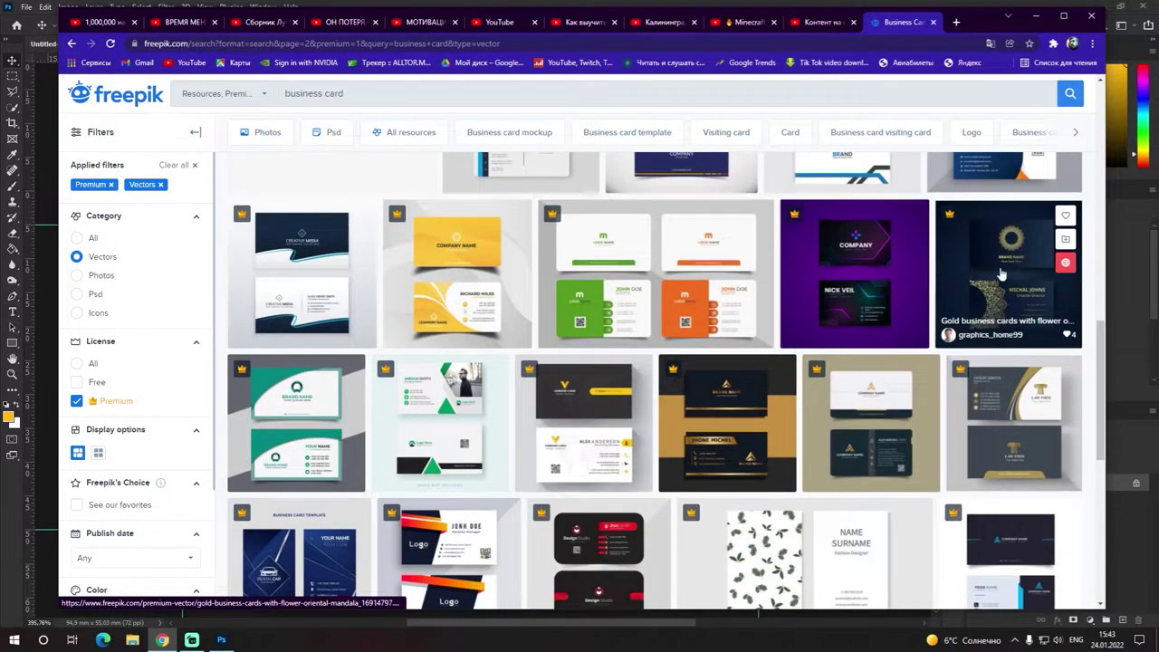
{"action": "left_click", "coordinate": [957, 257]}
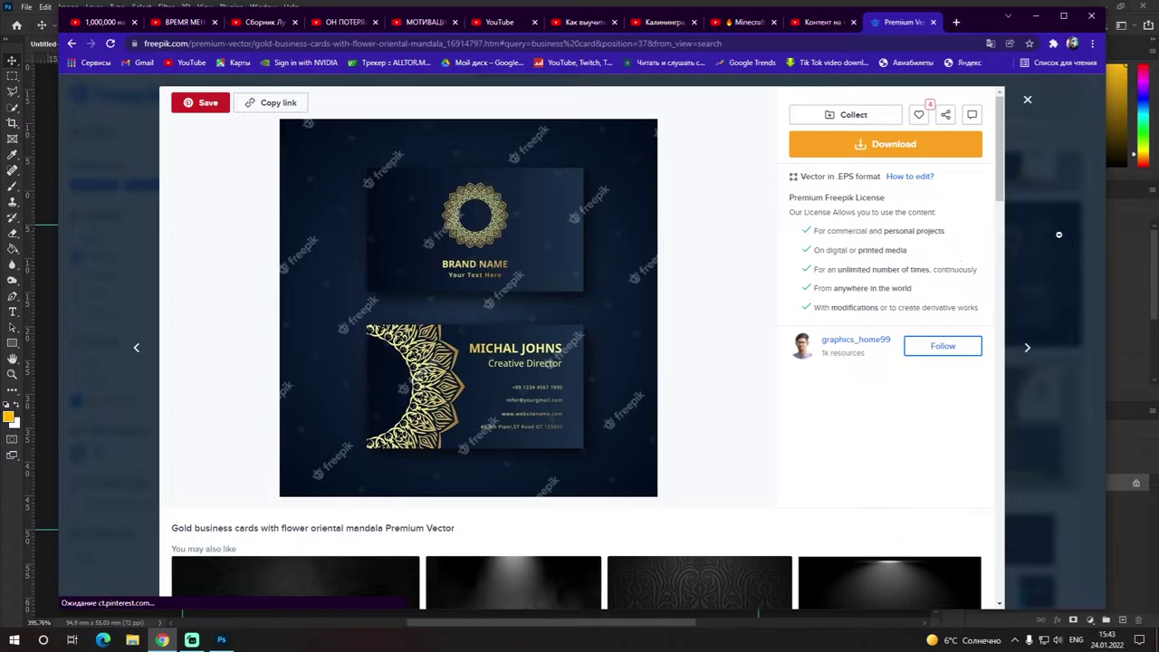
{"action": "left_click", "coordinate": [876, 284]}
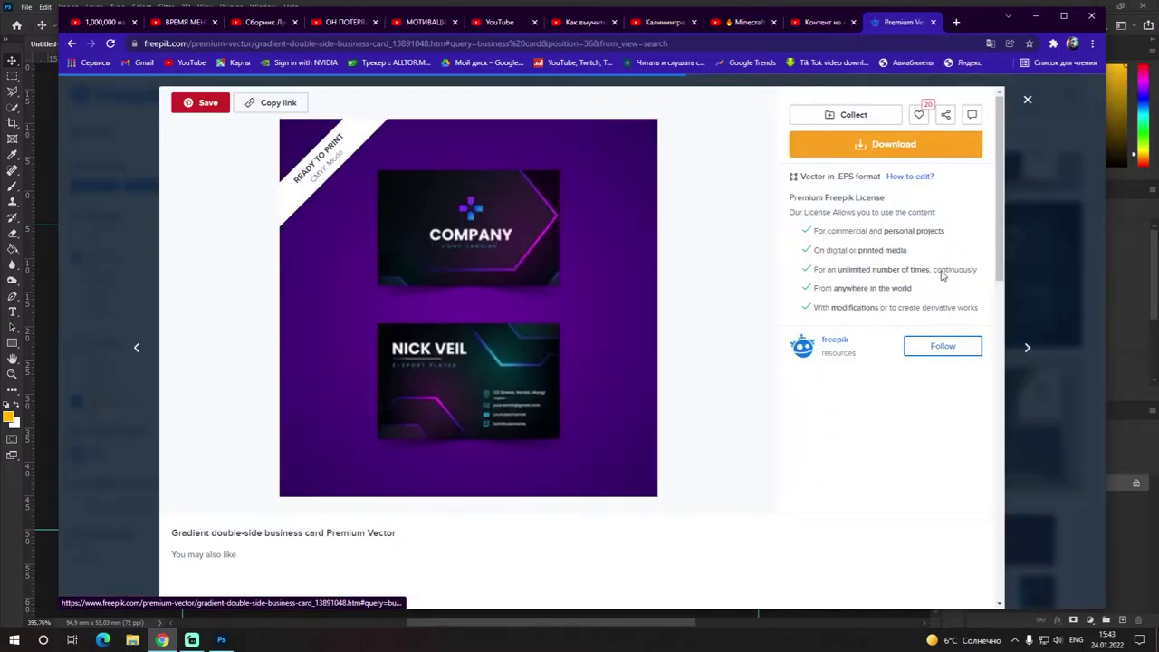
{"action": "left_click", "coordinate": [1016, 263]}
{"action": "scroll", "coordinate": [754, 290], "scroll_direction": "down", "scroll_amount": 3}
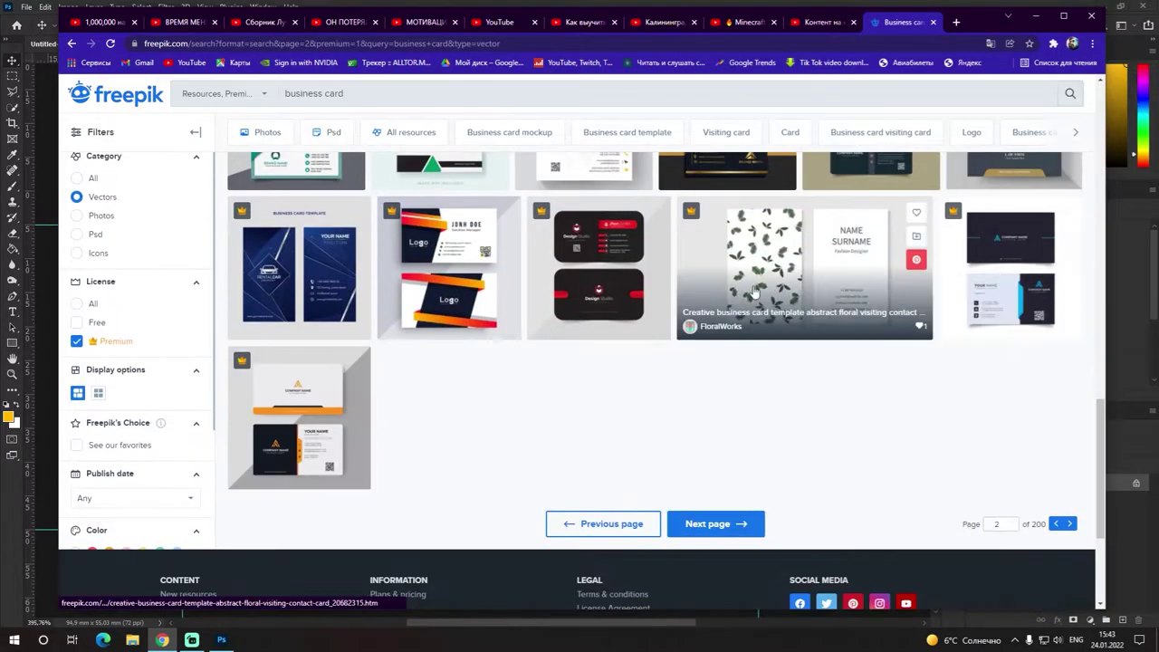
{"action": "left_click", "coordinate": [605, 273]}
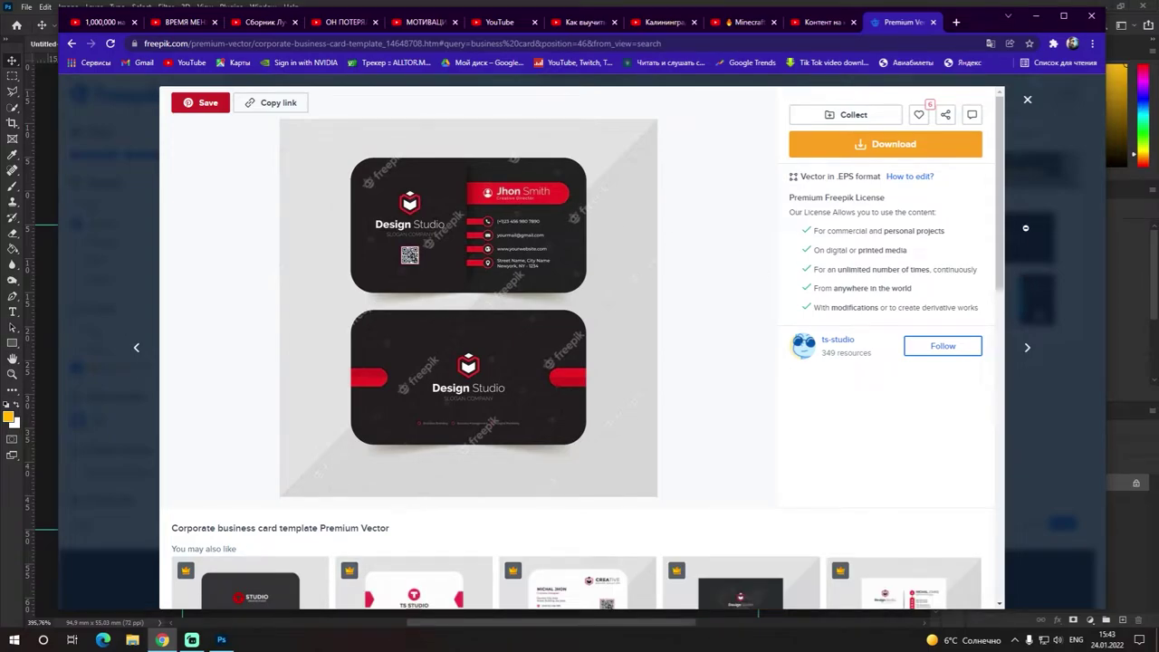
{"action": "left_click", "coordinate": [1040, 232]}
{"action": "scroll", "coordinate": [634, 299], "scroll_direction": "up", "scroll_amount": 3}
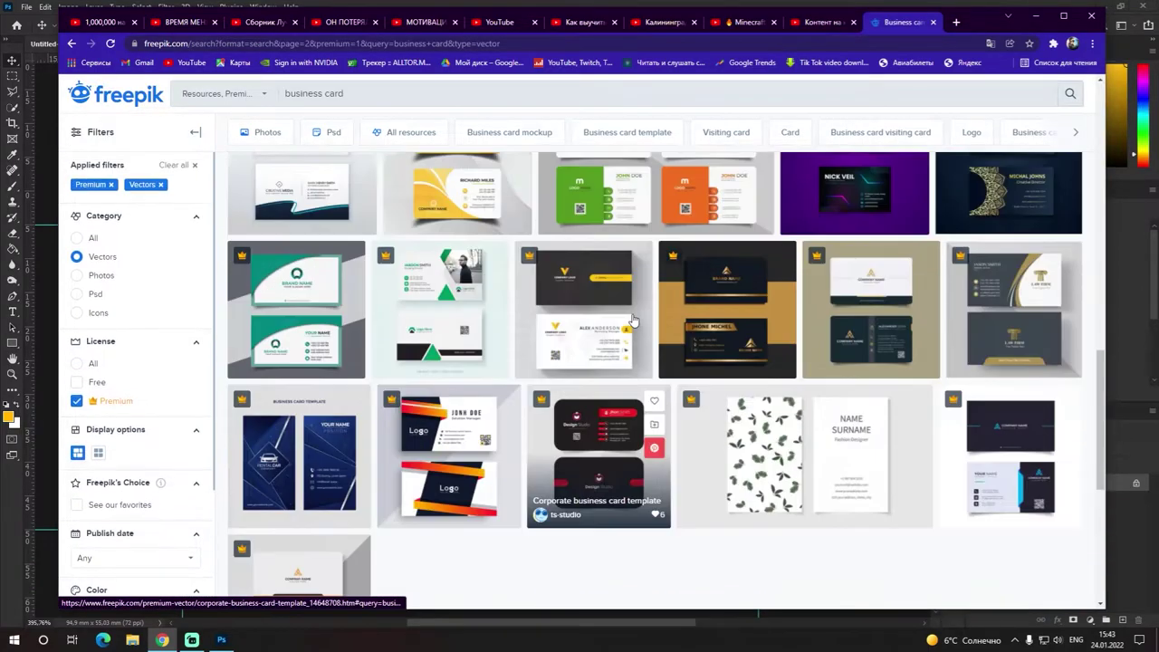
{"action": "scroll", "coordinate": [690, 287], "scroll_direction": "up", "scroll_amount": 3}
{"action": "scroll", "coordinate": [690, 288], "scroll_direction": "up", "scroll_amount": 3}
{"action": "scroll", "coordinate": [679, 276], "scroll_direction": "up", "scroll_amount": 2}
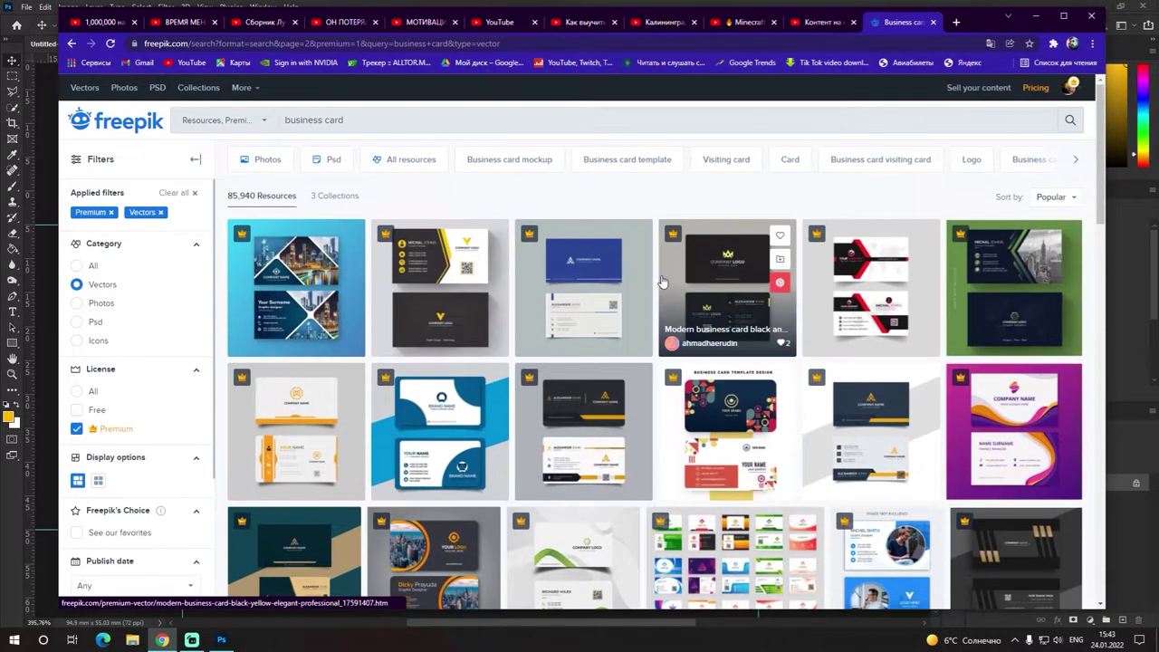
Step: Search Google for 'adobe color themes' in a new tab and show image results
{"action": "left_click", "coordinate": [956, 21]}
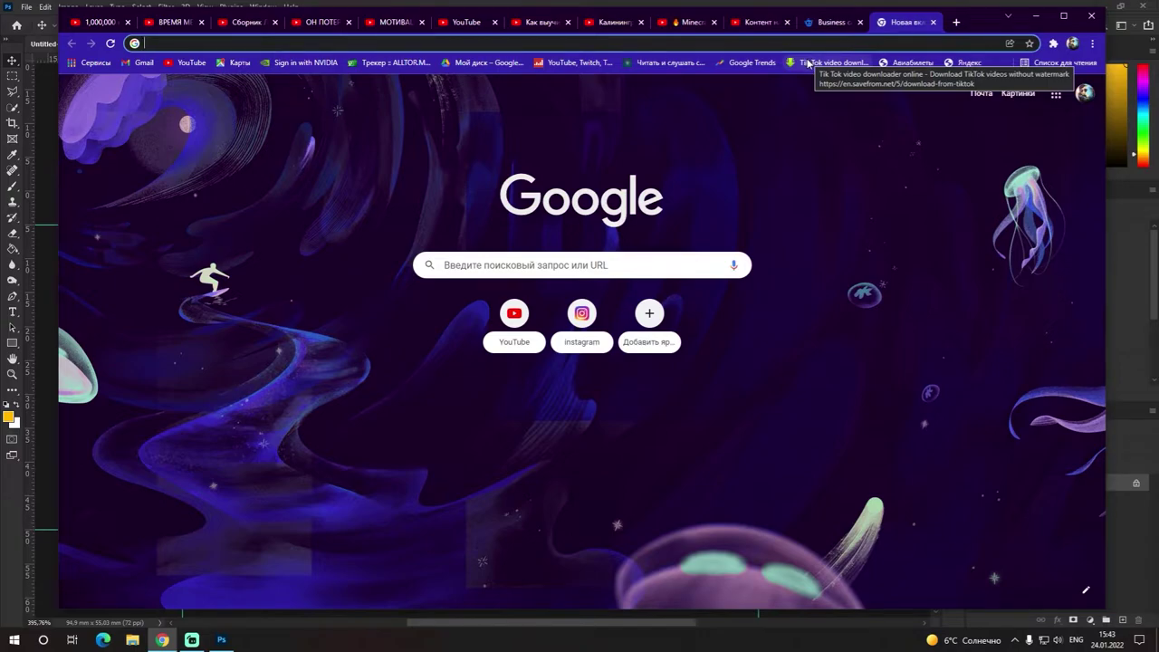
{"action": "type", "text": "ad"}
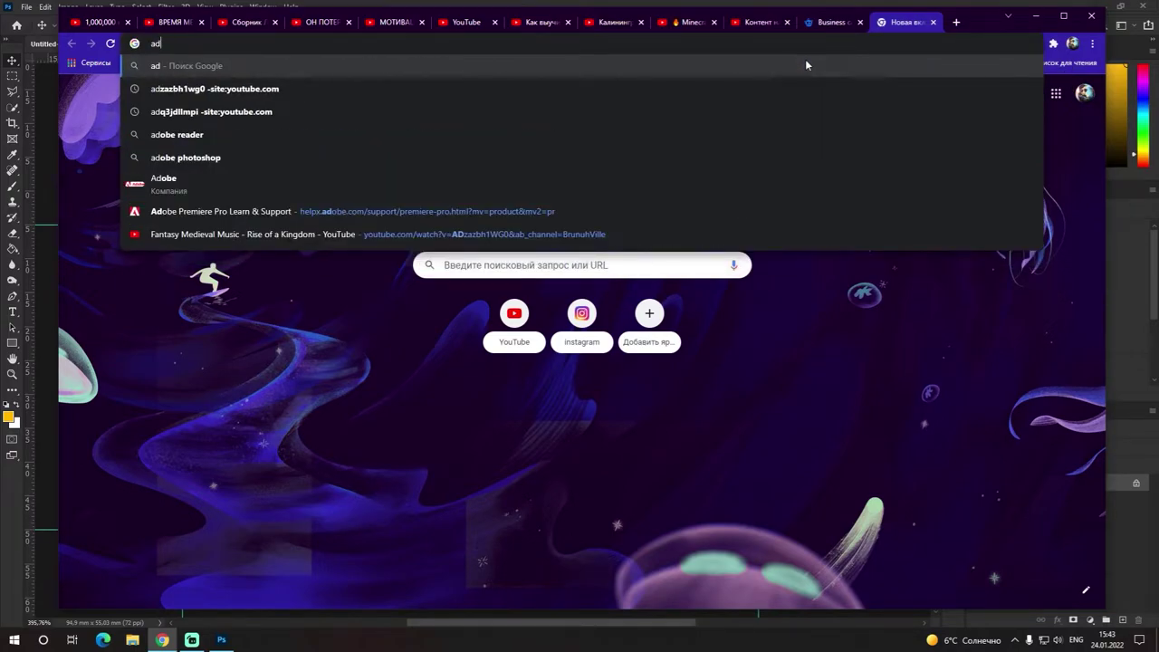
{"action": "type", "text": "obe cp"}
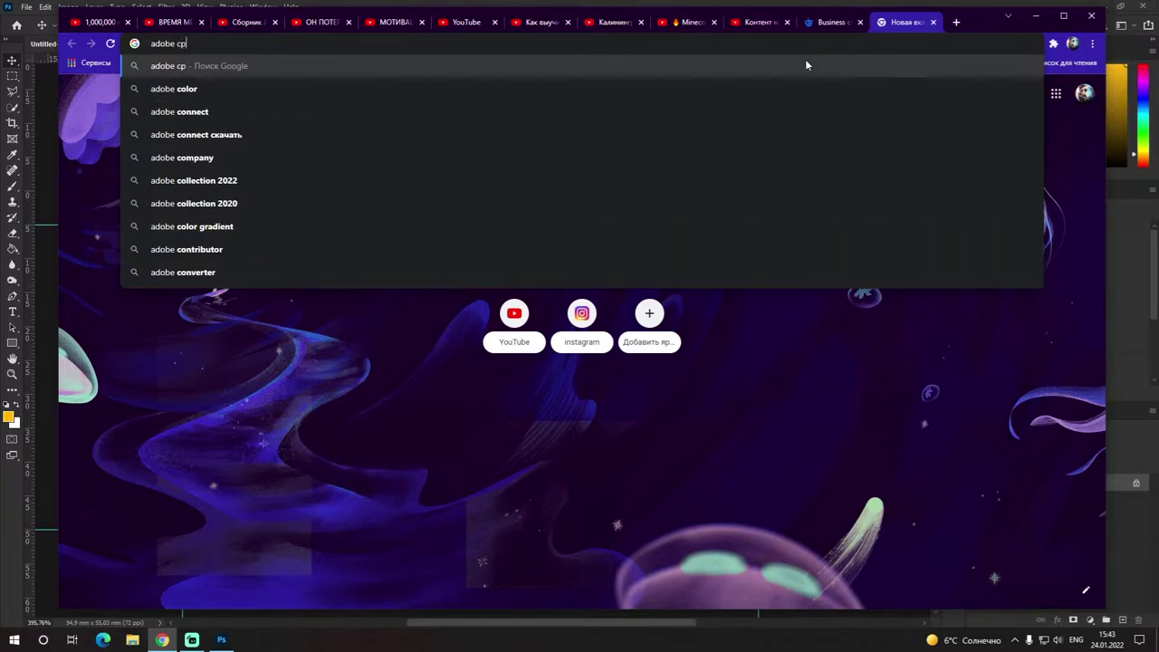
{"action": "type", "text": "lpr"}
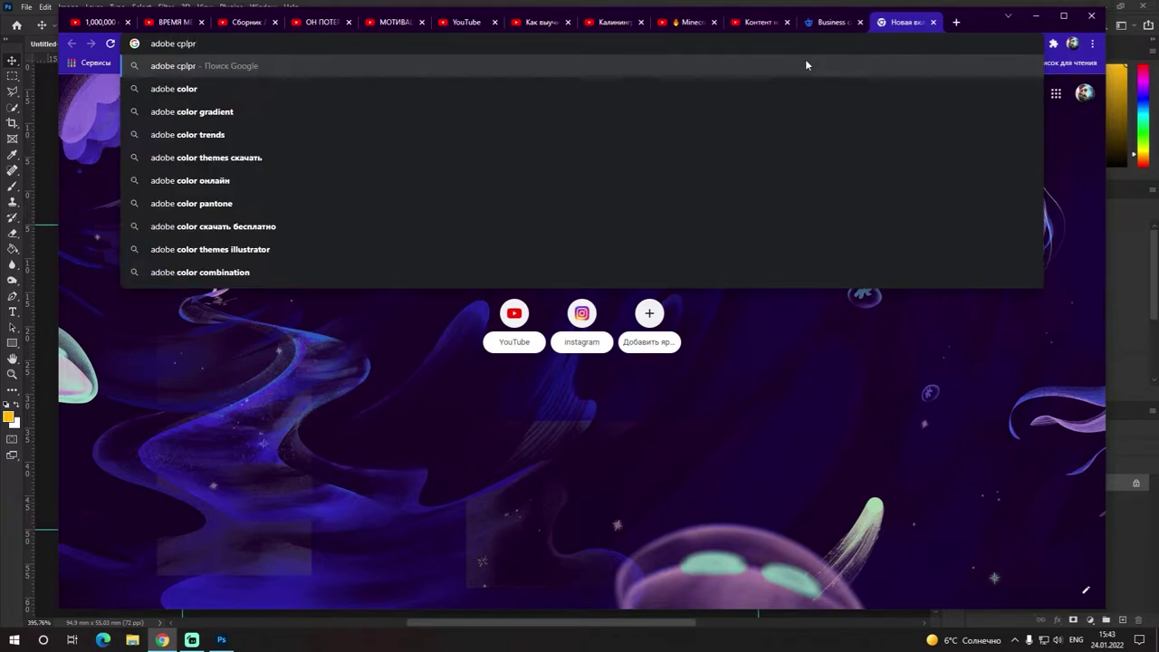
{"action": "key", "text": "BackSpace"}
{"action": "key", "text": "BackSpace"}
{"action": "key", "text": "BackSpace"}
{"action": "type", "text": "olor themes"}
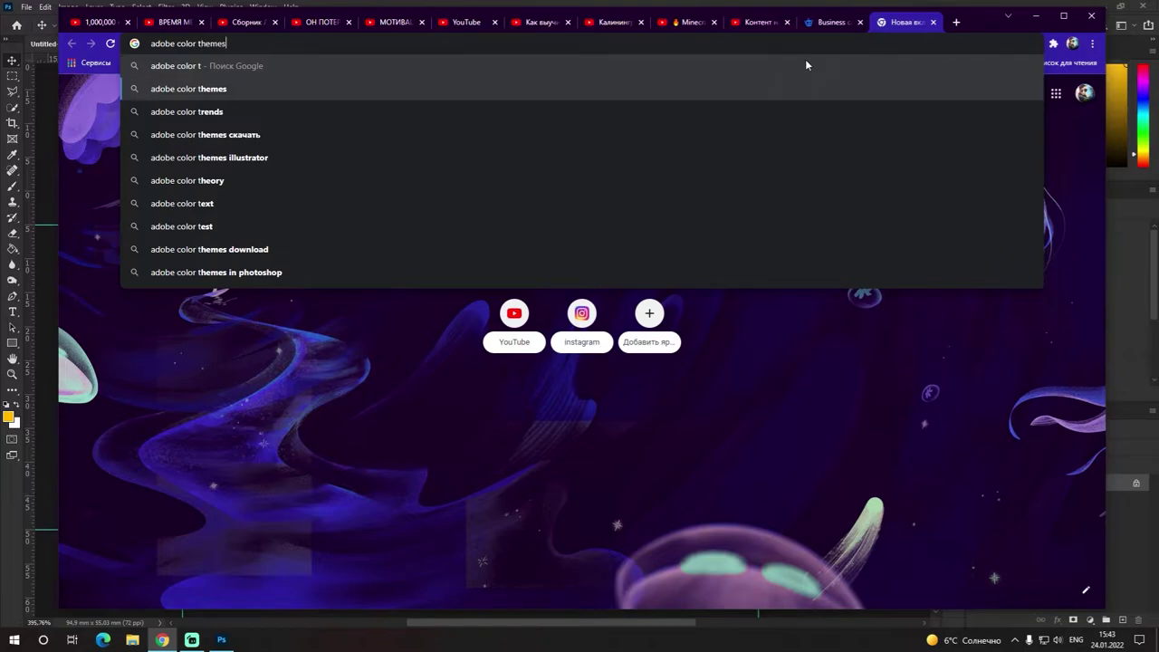
{"action": "key", "text": "Return"}
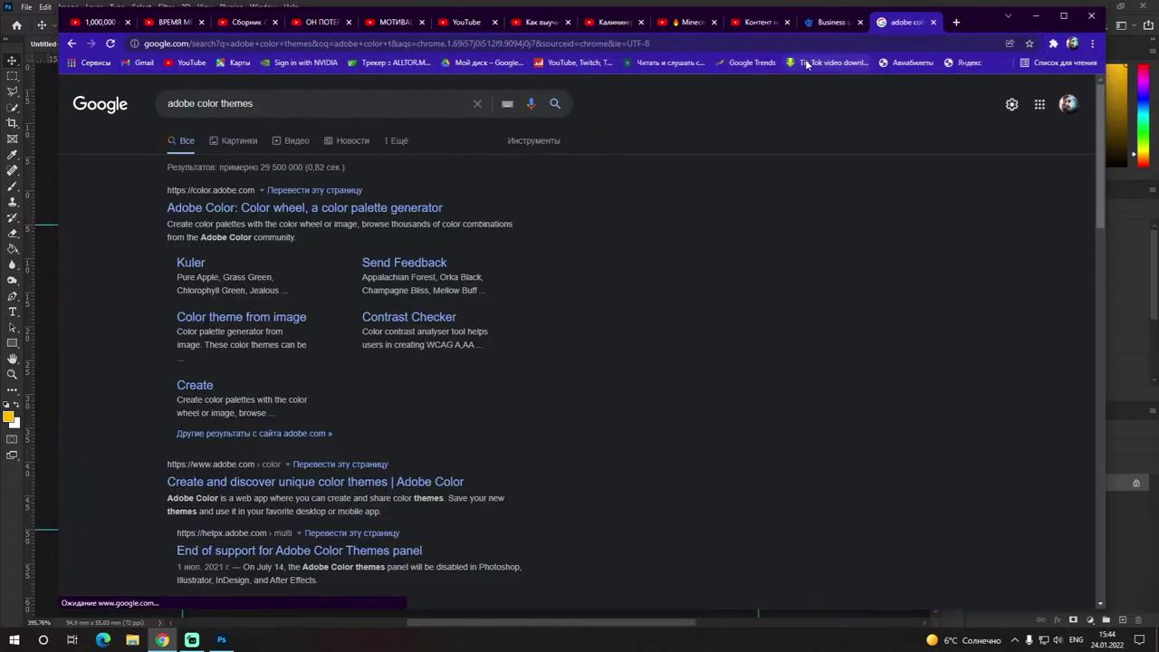
{"action": "left_click", "coordinate": [231, 143]}
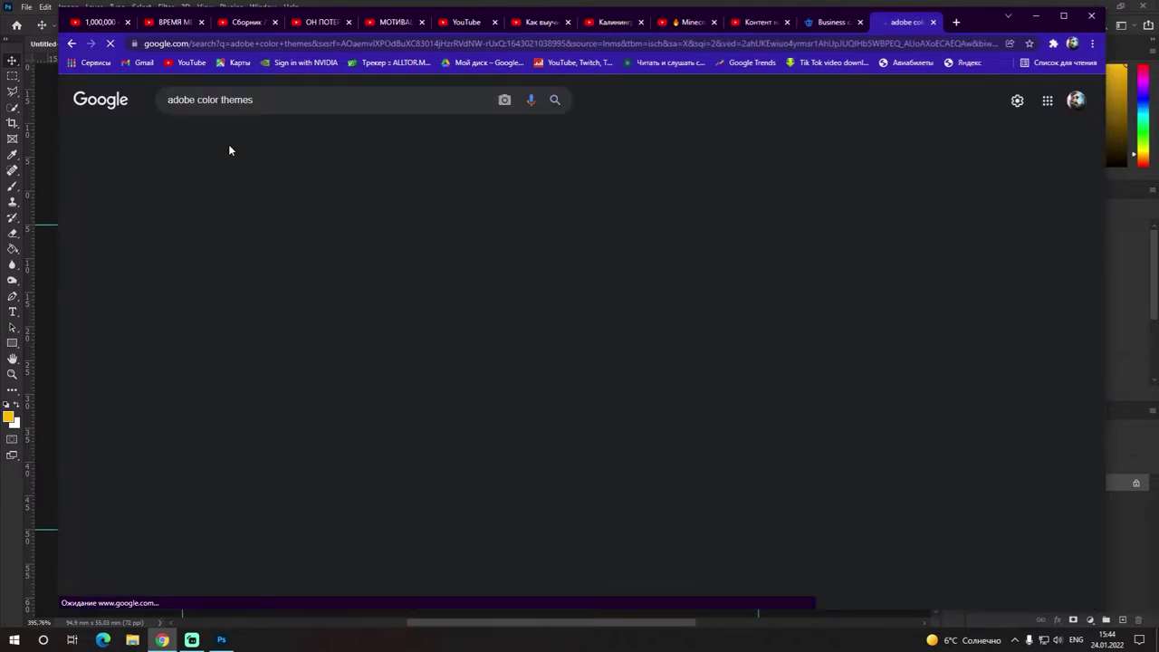
Step: Browse the palette image results, previewing the Pinterest palette galleries image
{"action": "scroll", "coordinate": [487, 225], "scroll_direction": "down", "scroll_amount": 1}
{"action": "scroll", "coordinate": [487, 224], "scroll_direction": "down", "scroll_amount": 4}
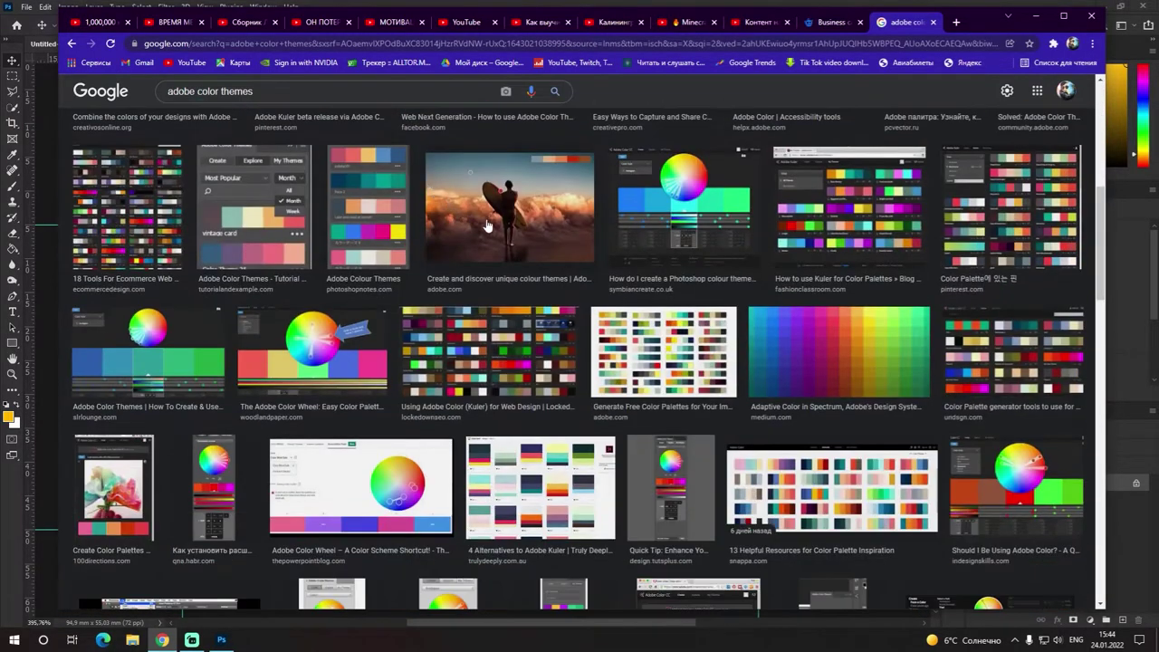
{"action": "scroll", "coordinate": [645, 261], "scroll_direction": "down", "scroll_amount": 3}
{"action": "scroll", "coordinate": [697, 263], "scroll_direction": "down", "scroll_amount": 3}
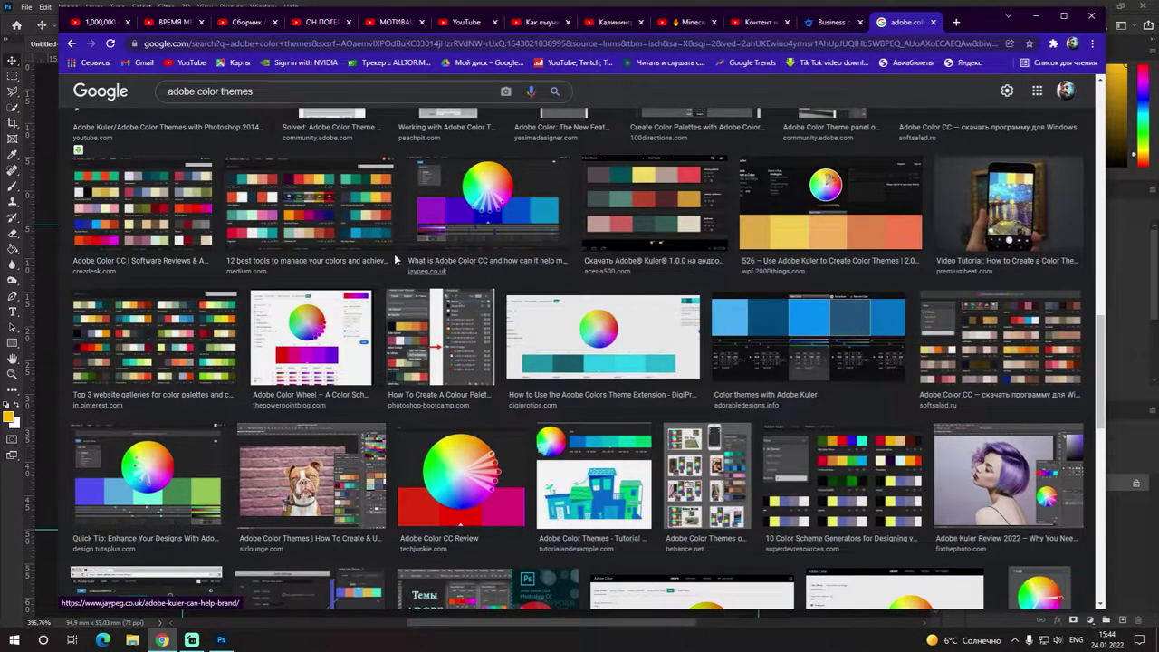
{"action": "left_click", "coordinate": [190, 319]}
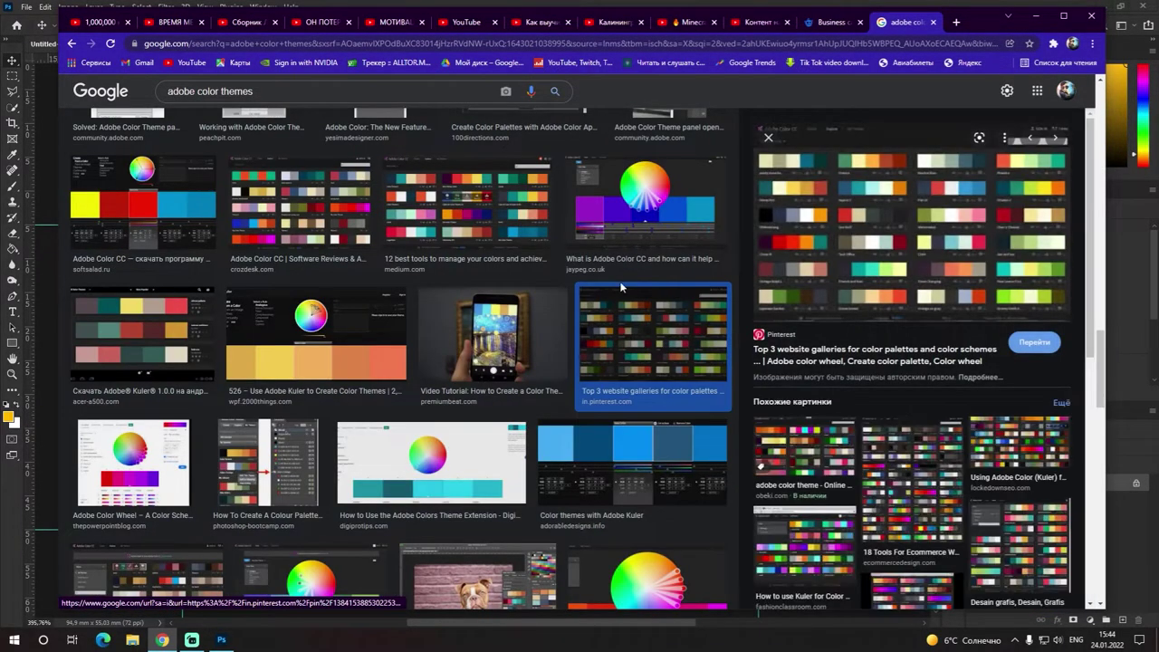
{"action": "scroll", "coordinate": [958, 360], "scroll_direction": "down", "scroll_amount": 3}
{"action": "scroll", "coordinate": [958, 360], "scroll_direction": "down", "scroll_amount": 3}
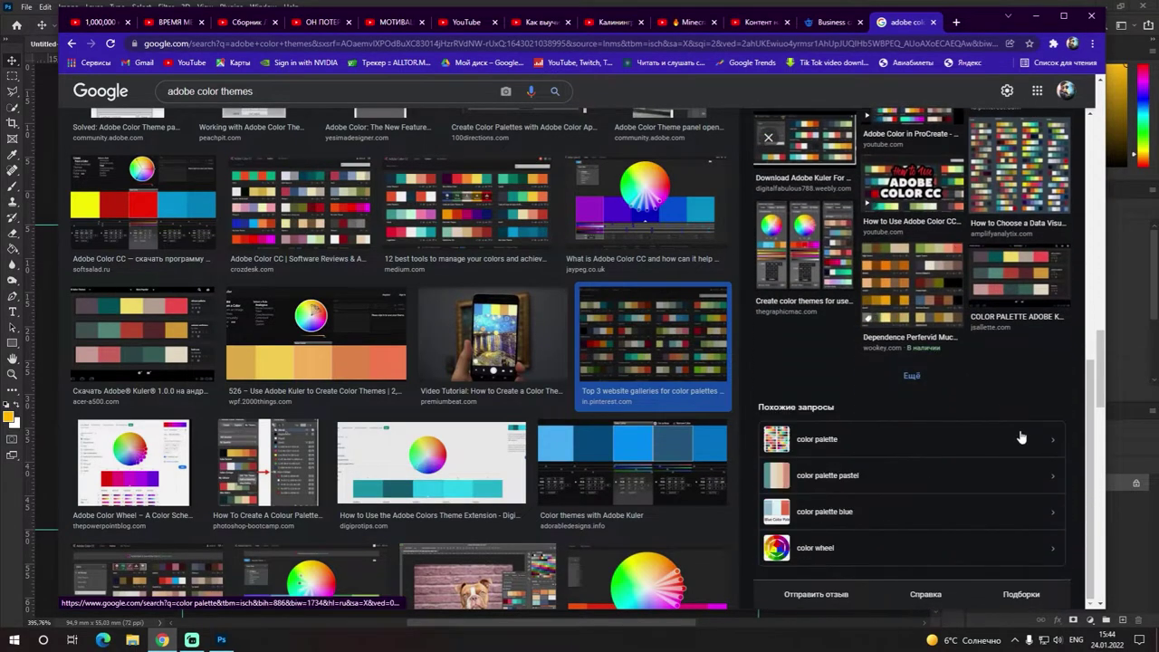
{"action": "scroll", "coordinate": [559, 387], "scroll_direction": "down", "scroll_amount": 5}
{"action": "scroll", "coordinate": [559, 387], "scroll_direction": "up", "scroll_amount": 5}
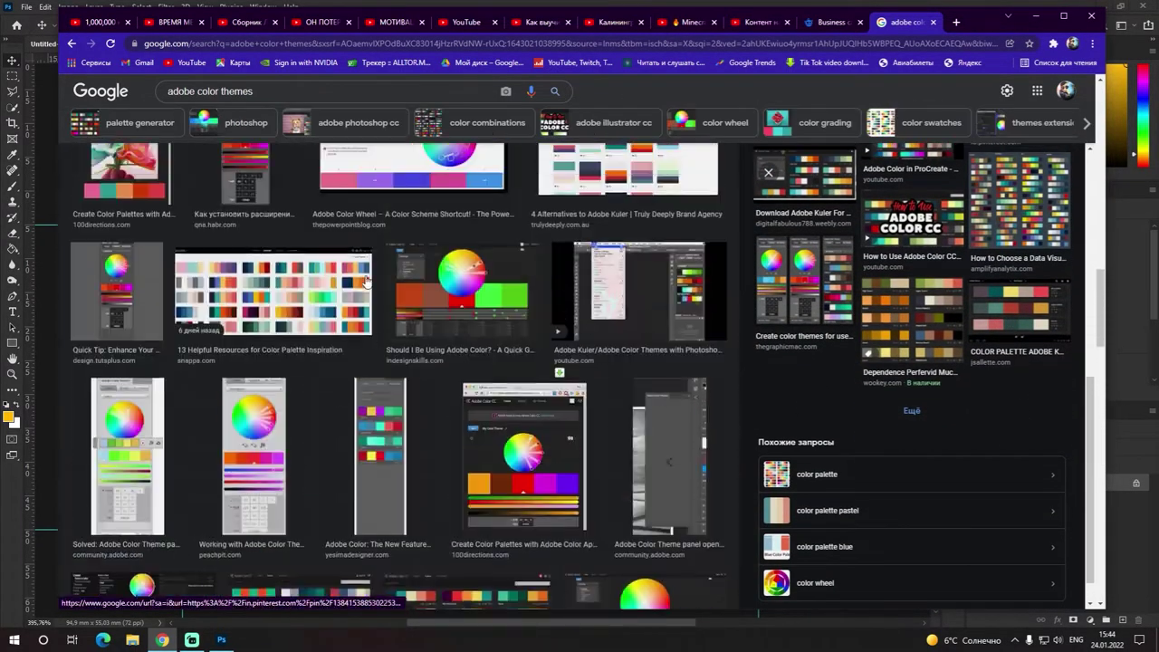
{"action": "left_click", "coordinate": [331, 91]}
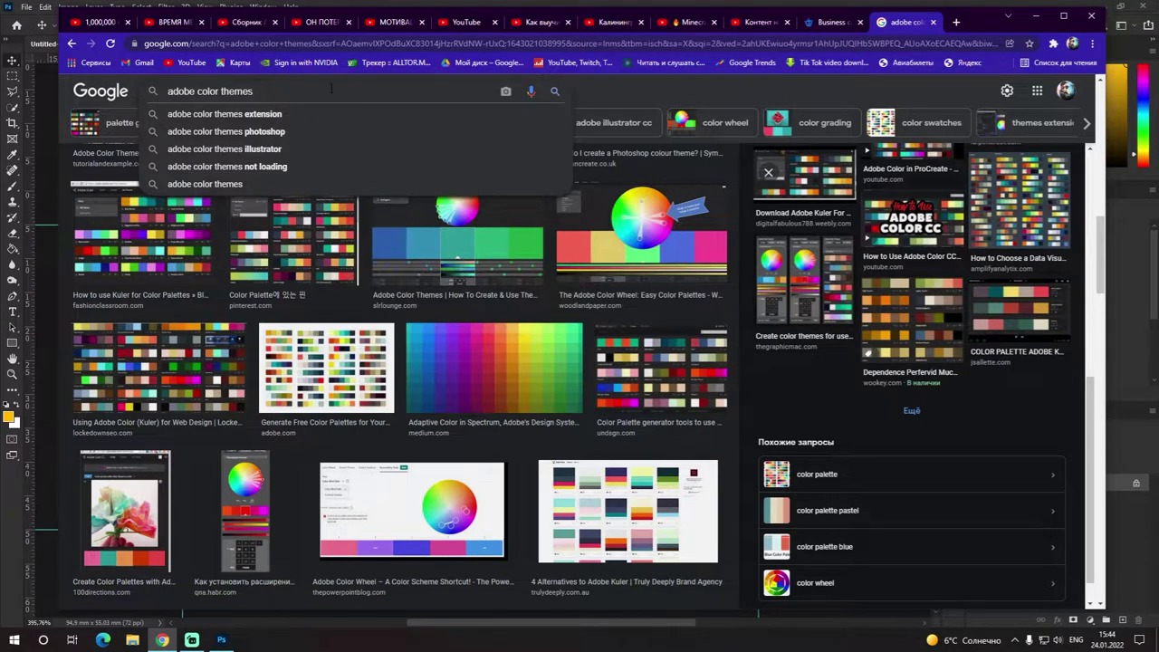
Step: Search 'adobe color themes black' and preview the colour scheme and UI design palettes
{"action": "type", "text": "black"}
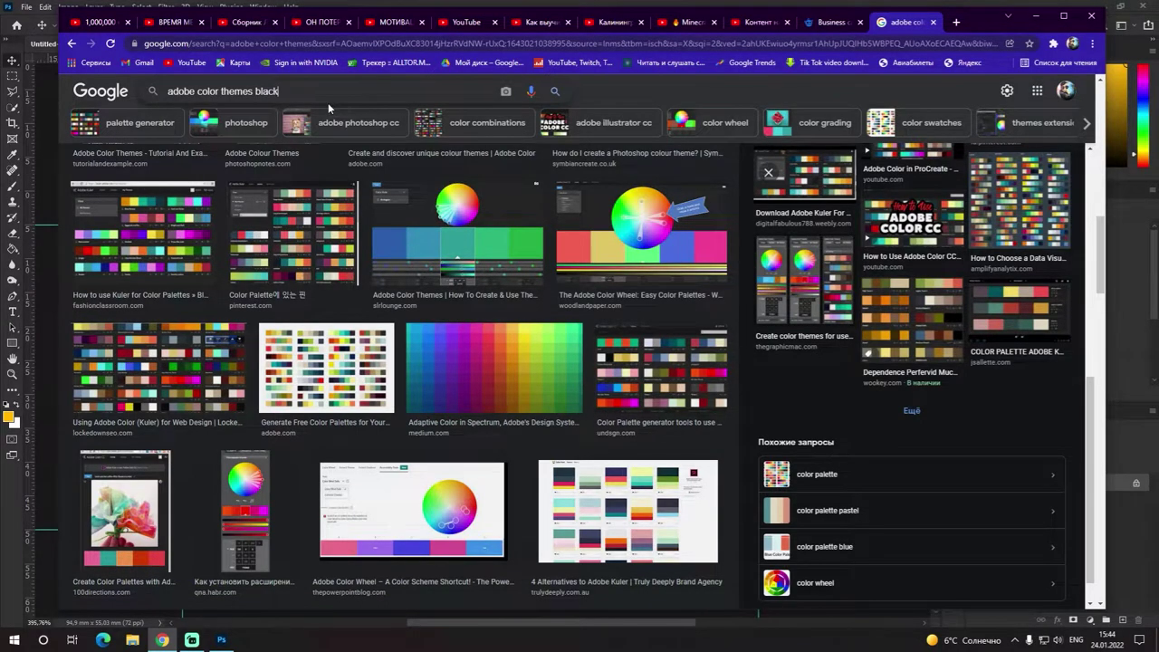
{"action": "key", "text": "Return"}
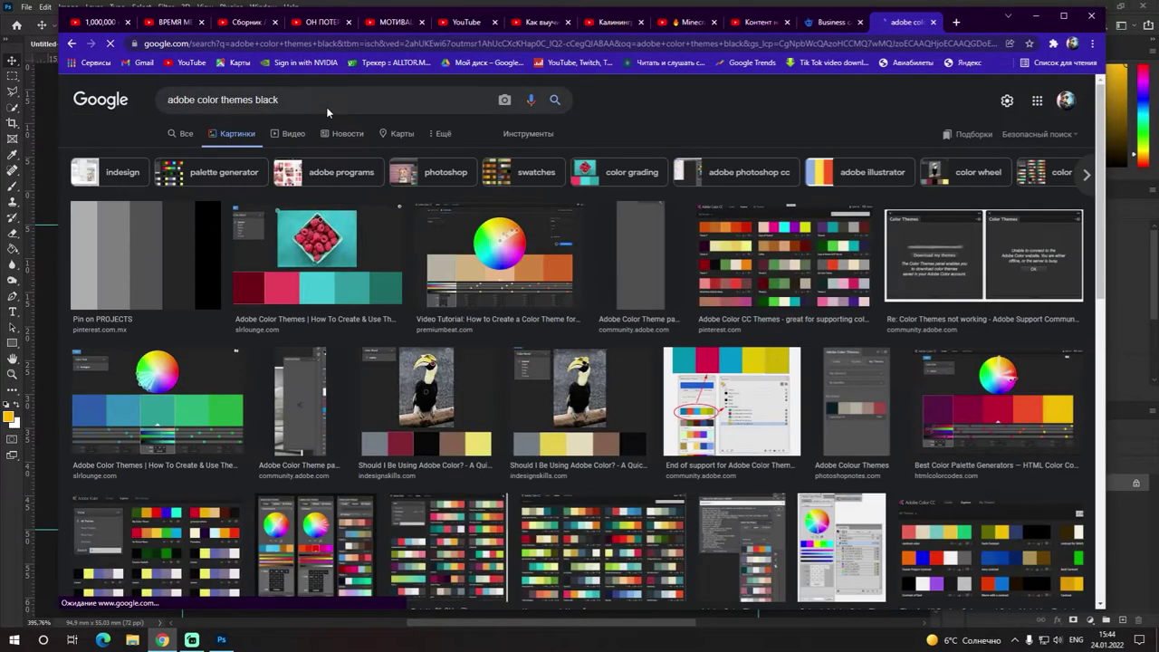
{"action": "scroll", "coordinate": [339, 174], "scroll_direction": "down", "scroll_amount": 4}
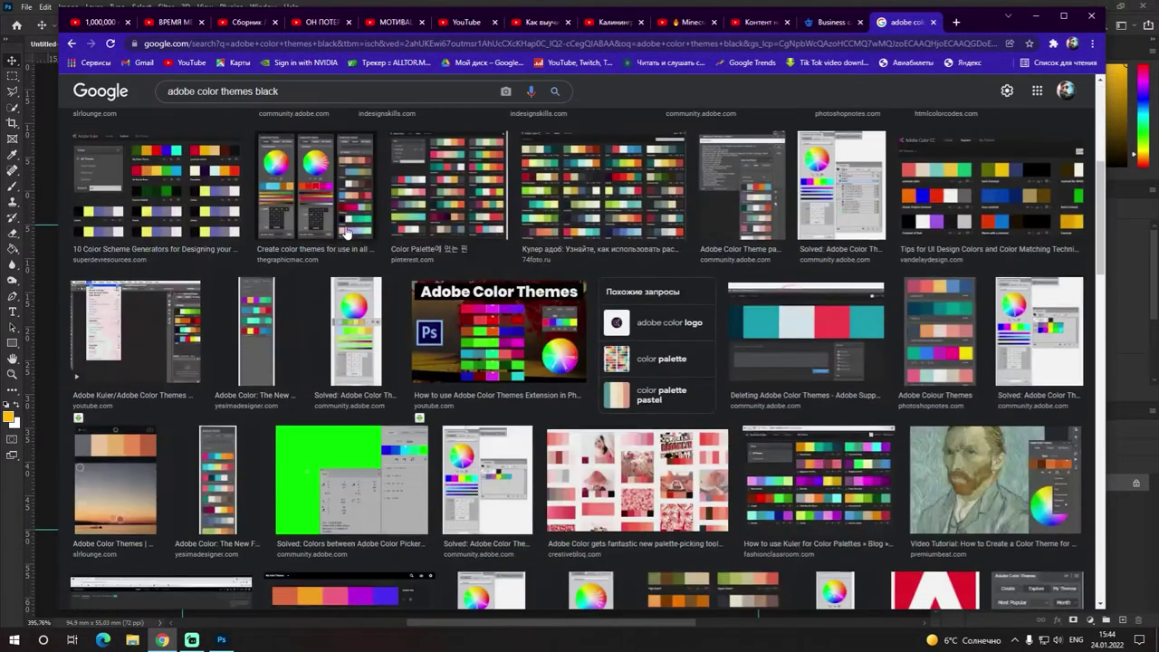
{"action": "left_click", "coordinate": [192, 222]}
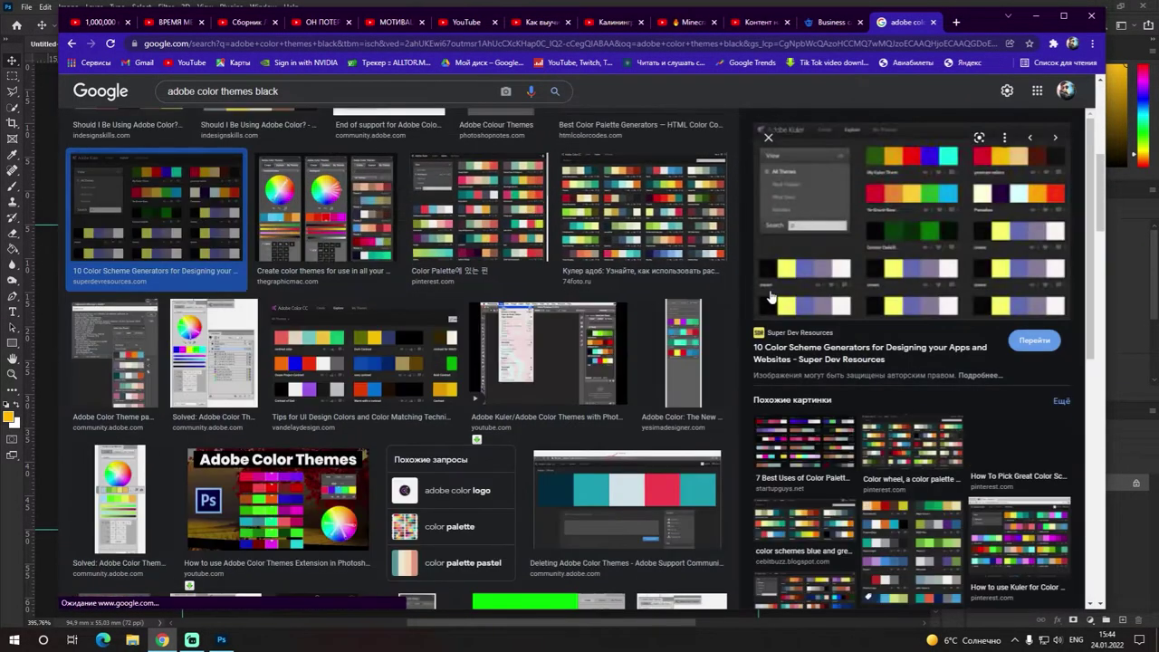
{"action": "scroll", "coordinate": [841, 290], "scroll_direction": "down", "scroll_amount": 2}
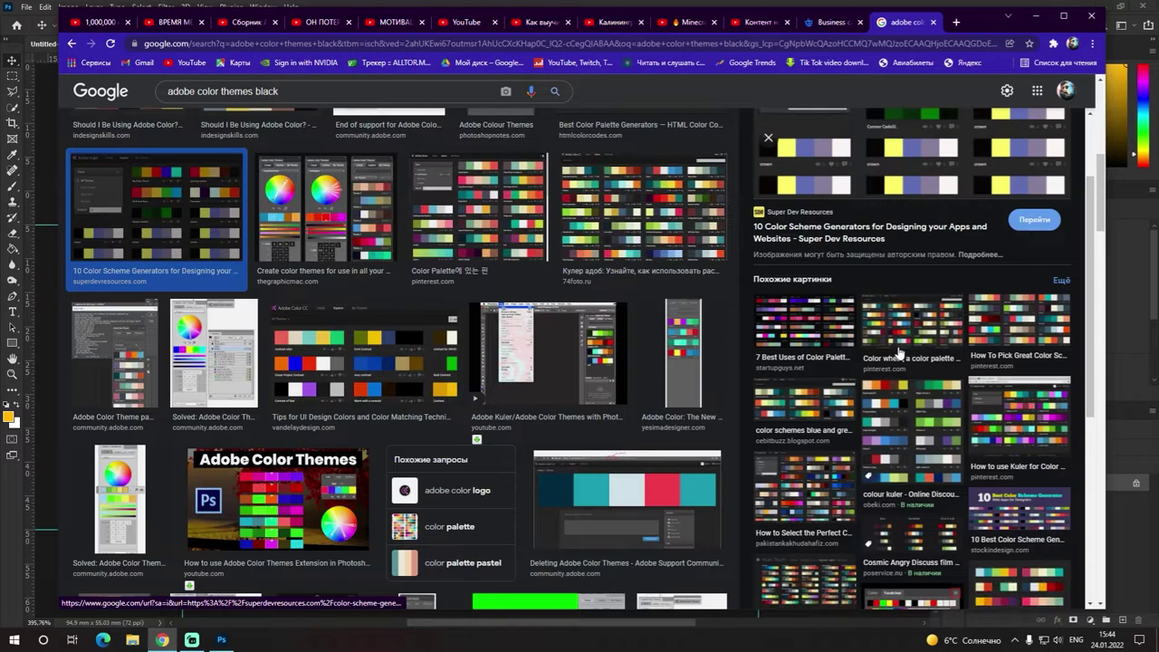
{"action": "left_click", "coordinate": [845, 409]}
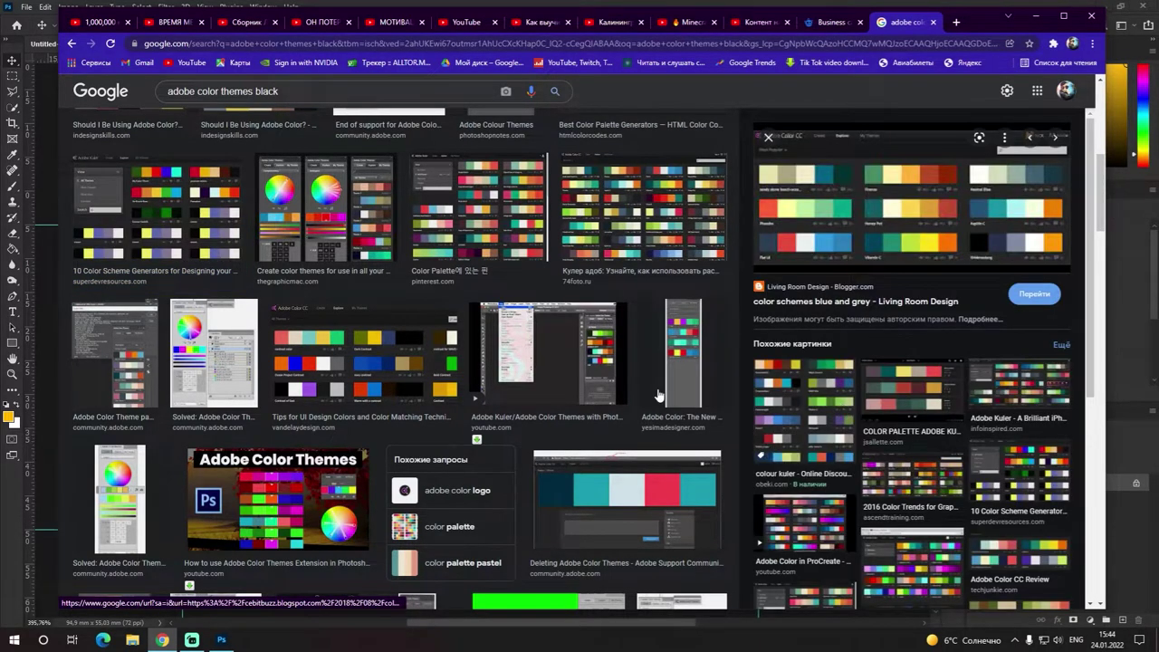
{"action": "scroll", "coordinate": [950, 351], "scroll_direction": "down", "scroll_amount": 2}
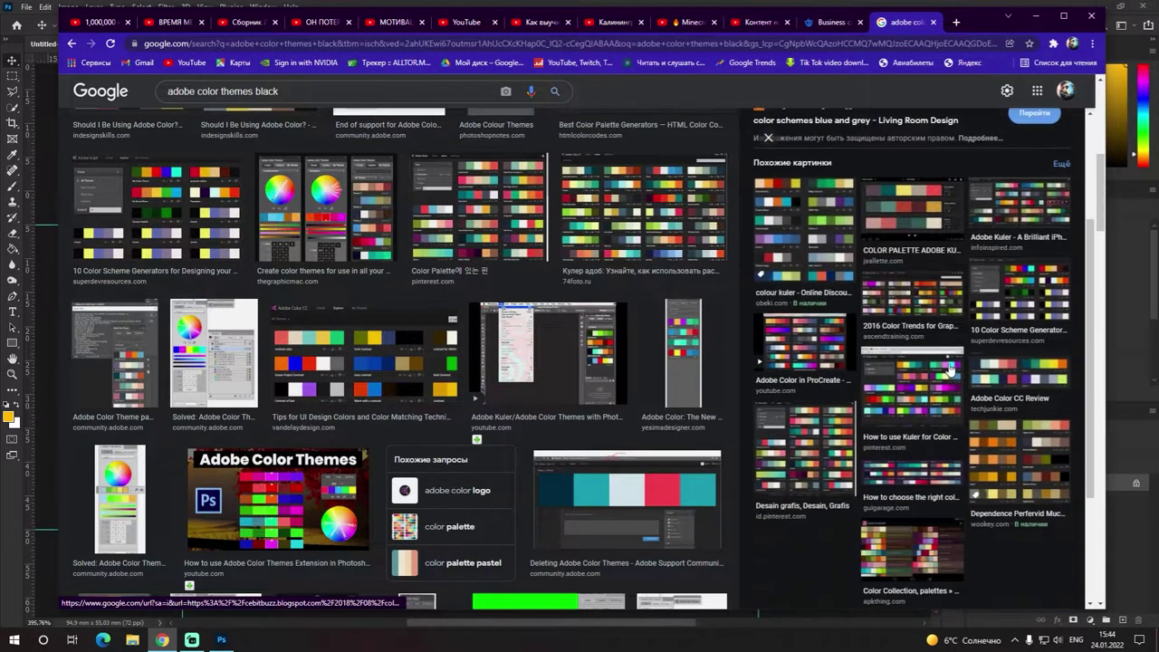
{"action": "left_click", "coordinate": [347, 364]}
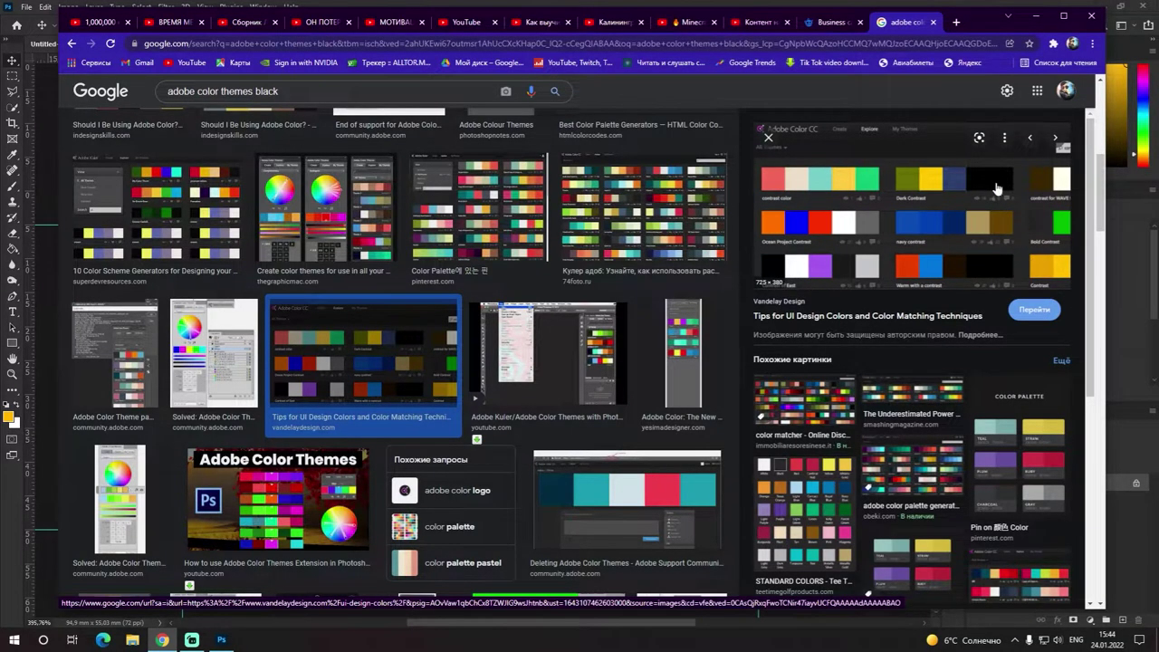
Step: Preview the colour matcher and Voilà colour tools palette images
{"action": "scroll", "coordinate": [991, 360], "scroll_direction": "down", "scroll_amount": 2}
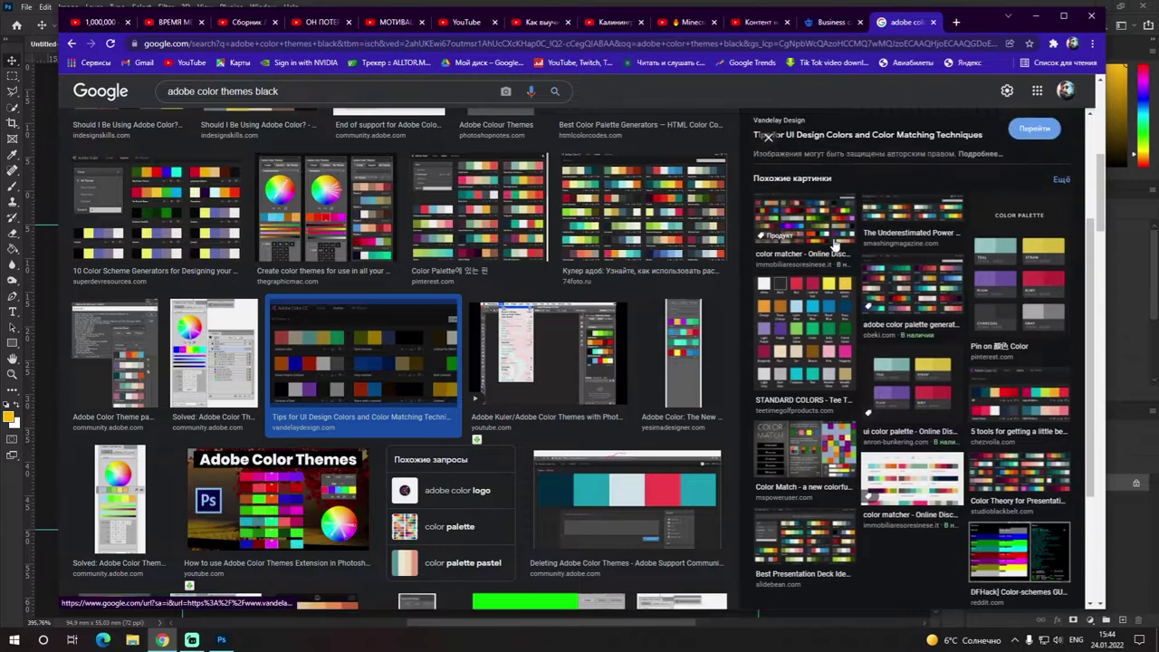
{"action": "left_click", "coordinate": [804, 227]}
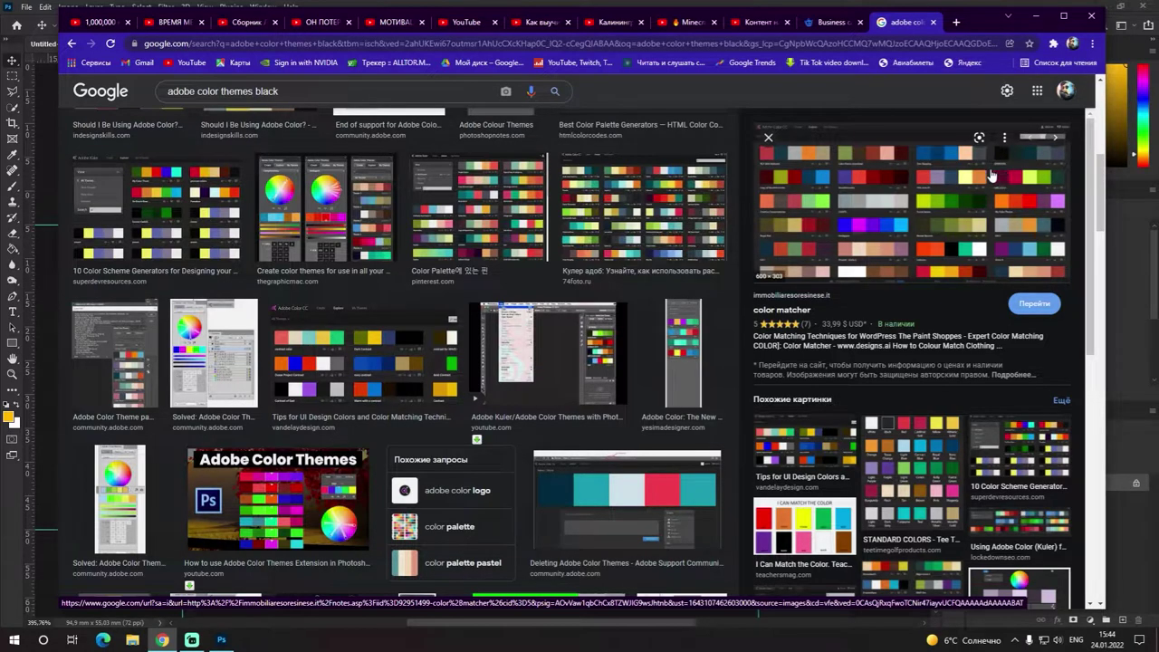
{"action": "left_click", "coordinate": [806, 442]}
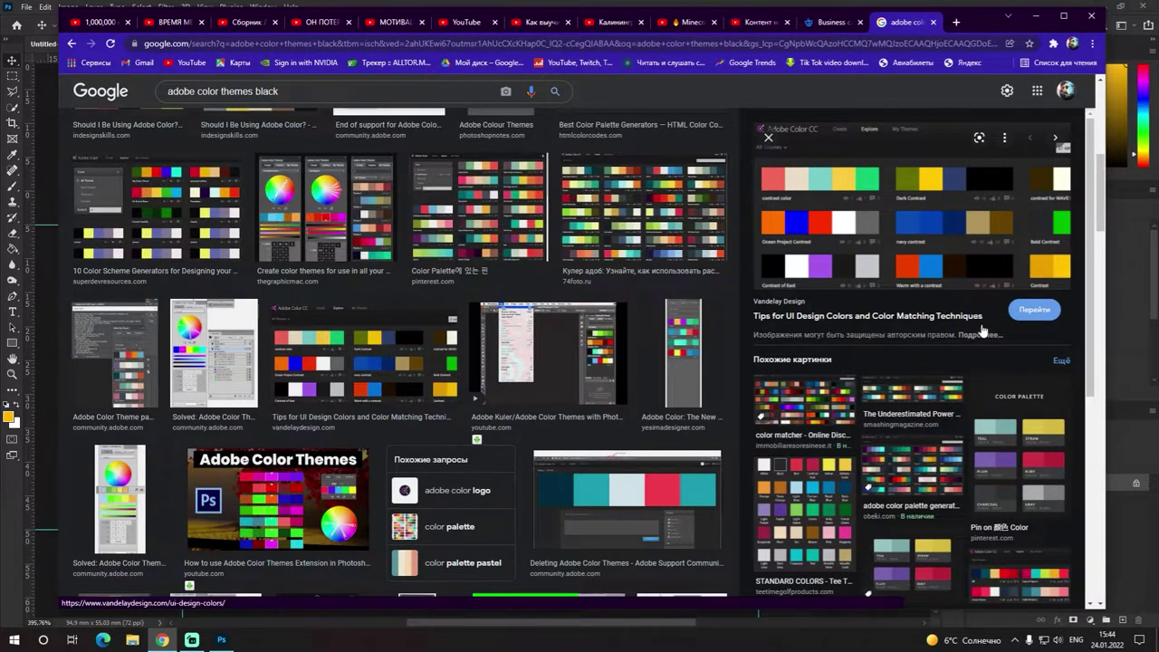
{"action": "scroll", "coordinate": [1015, 362], "scroll_direction": "down", "scroll_amount": 3}
{"action": "left_click", "coordinate": [1024, 295]}
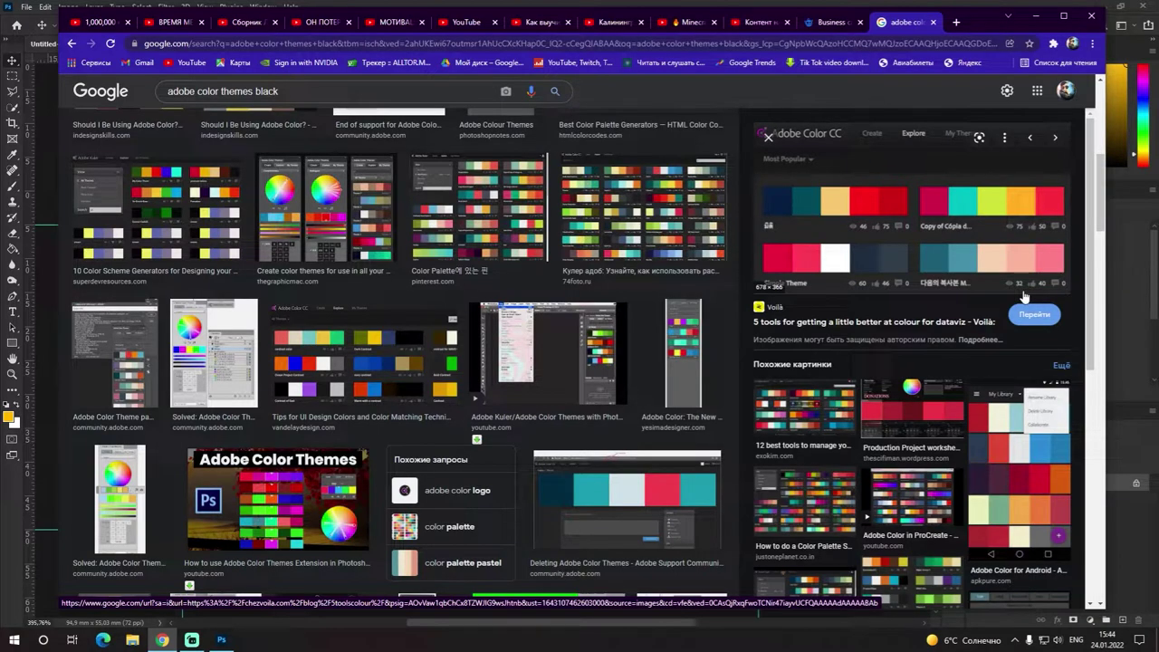
Step: Copy the palette preview image and return to Photoshop
{"action": "right_click", "coordinate": [905, 197]}
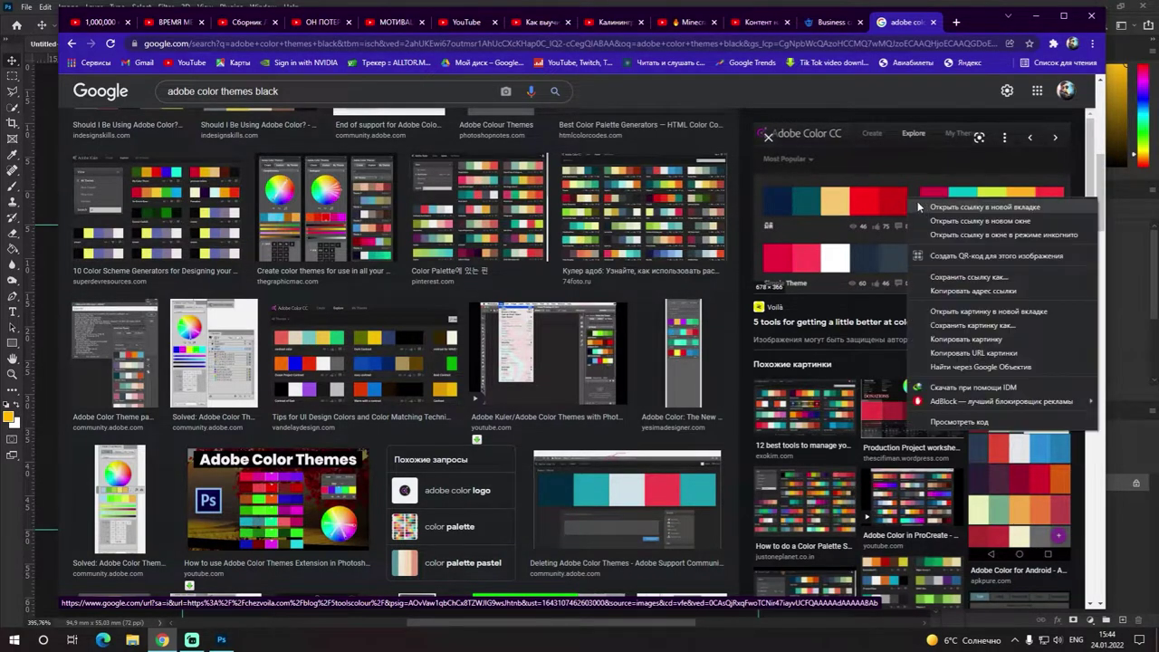
{"action": "left_click", "coordinate": [996, 346]}
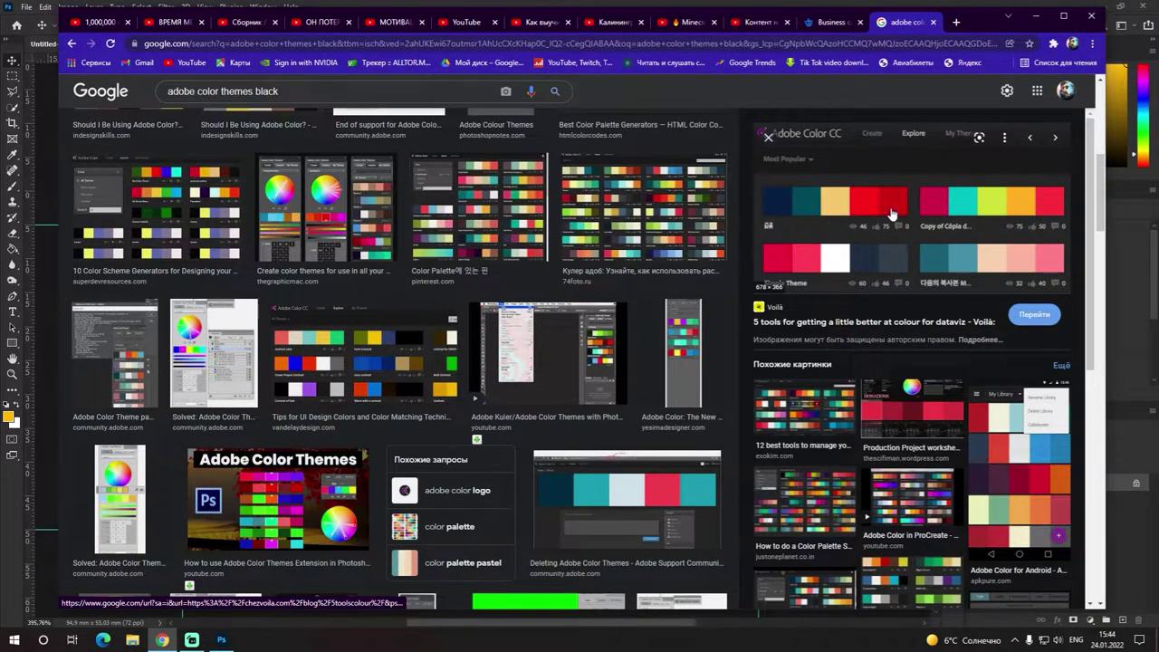
{"action": "right_click", "coordinate": [893, 211]}
{"action": "left_click", "coordinate": [951, 350]}
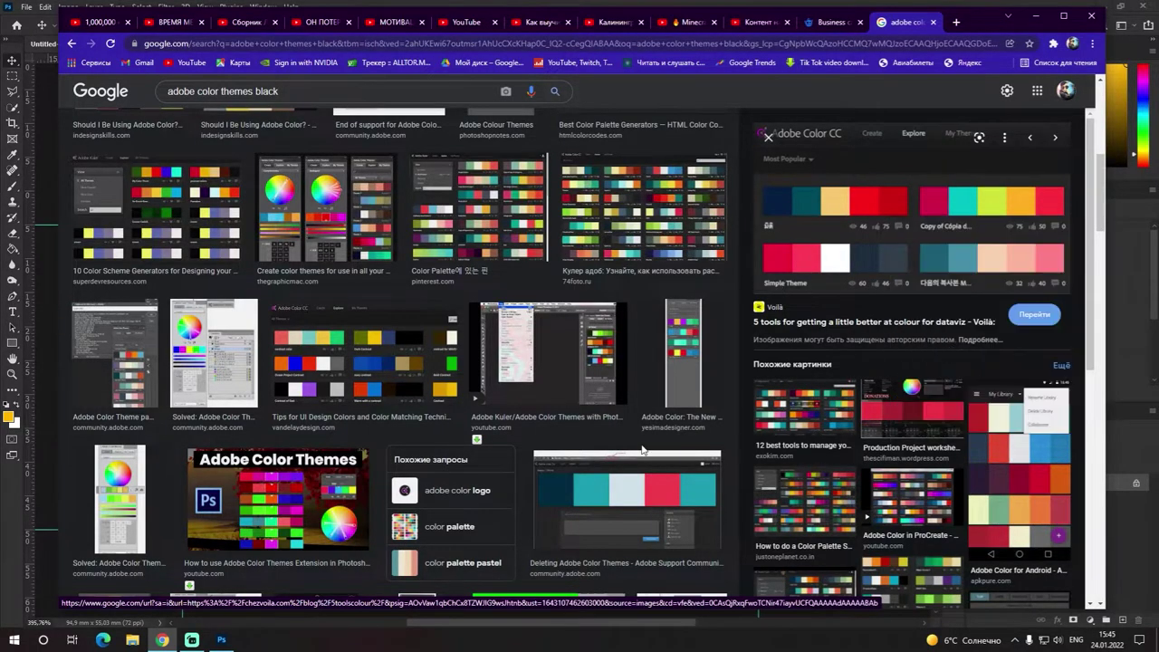
{"action": "left_click", "coordinate": [227, 641]}
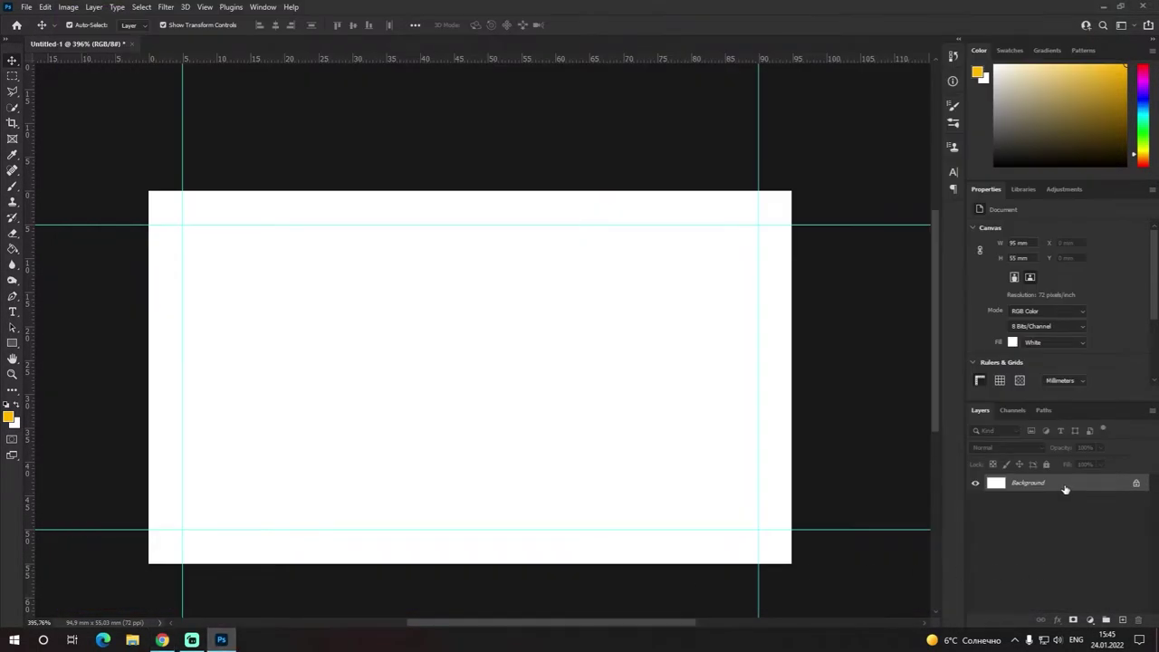
Step: Paste the copied palette image and scale it down to a small block
{"action": "key", "text": "ctrl+v"}
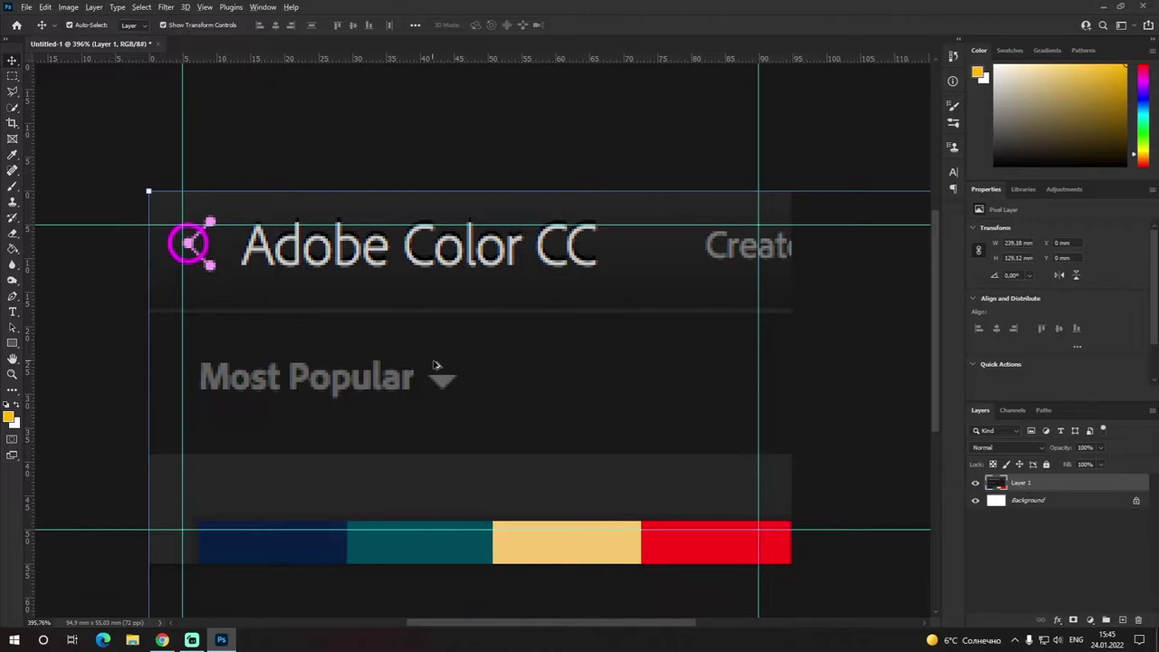
{"action": "scroll", "coordinate": [434, 365], "scroll_direction": "down", "scroll_amount": 5}
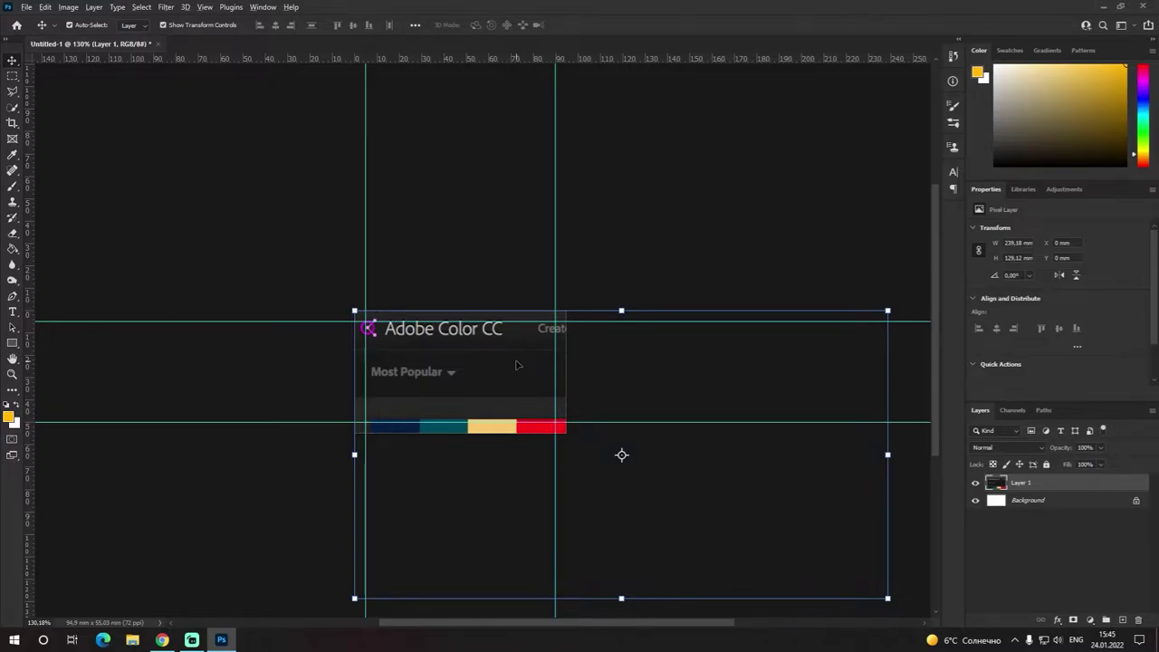
{"action": "scroll", "coordinate": [516, 365], "scroll_direction": "up", "scroll_amount": 1}
{"action": "scroll", "coordinate": [516, 365], "scroll_direction": "down", "scroll_amount": 2}
{"action": "scroll", "coordinate": [516, 365], "scroll_direction": "down", "scroll_amount": 1}
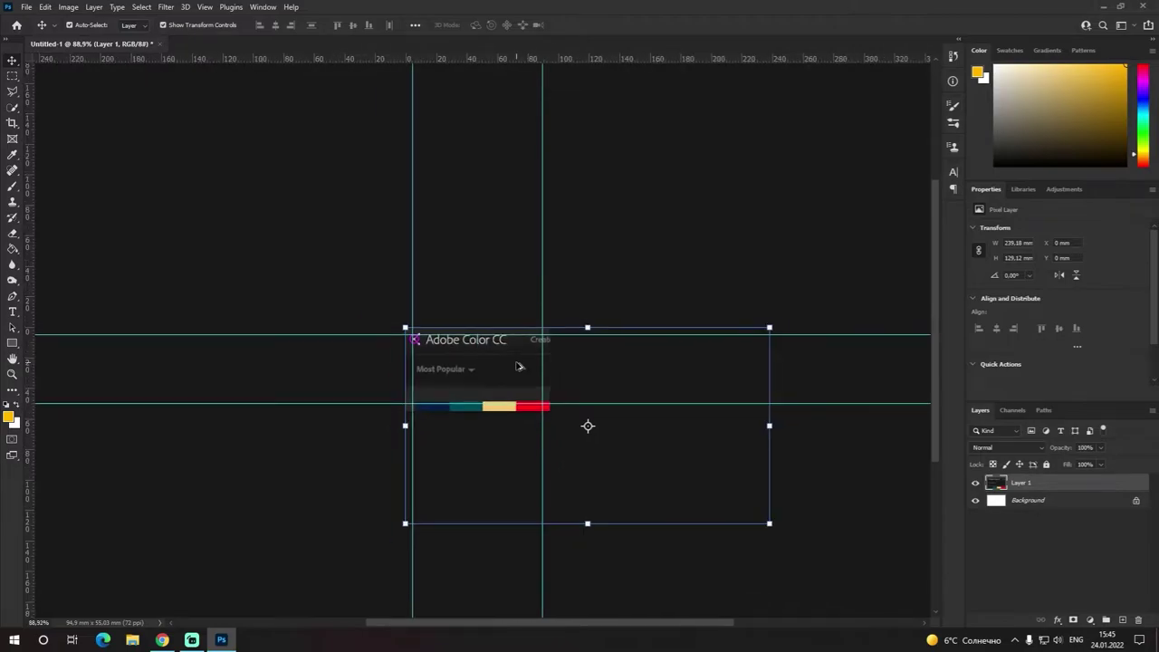
{"action": "scroll", "coordinate": [661, 437], "scroll_direction": "up", "scroll_amount": 1}
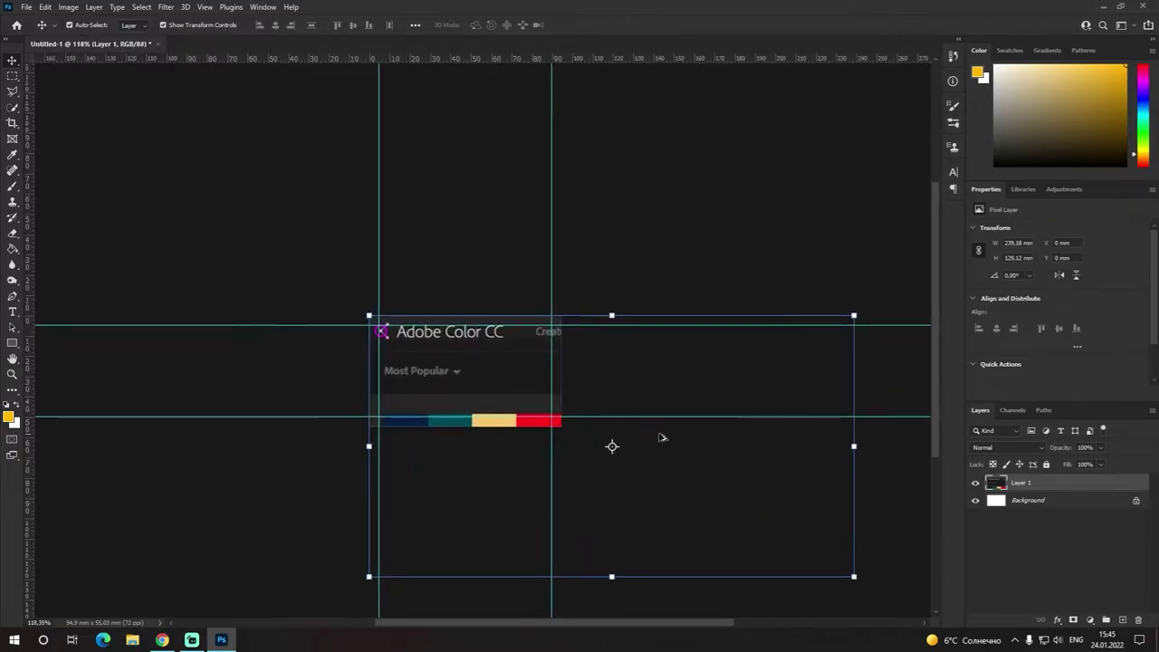
{"action": "left_click", "coordinate": [853, 577]}
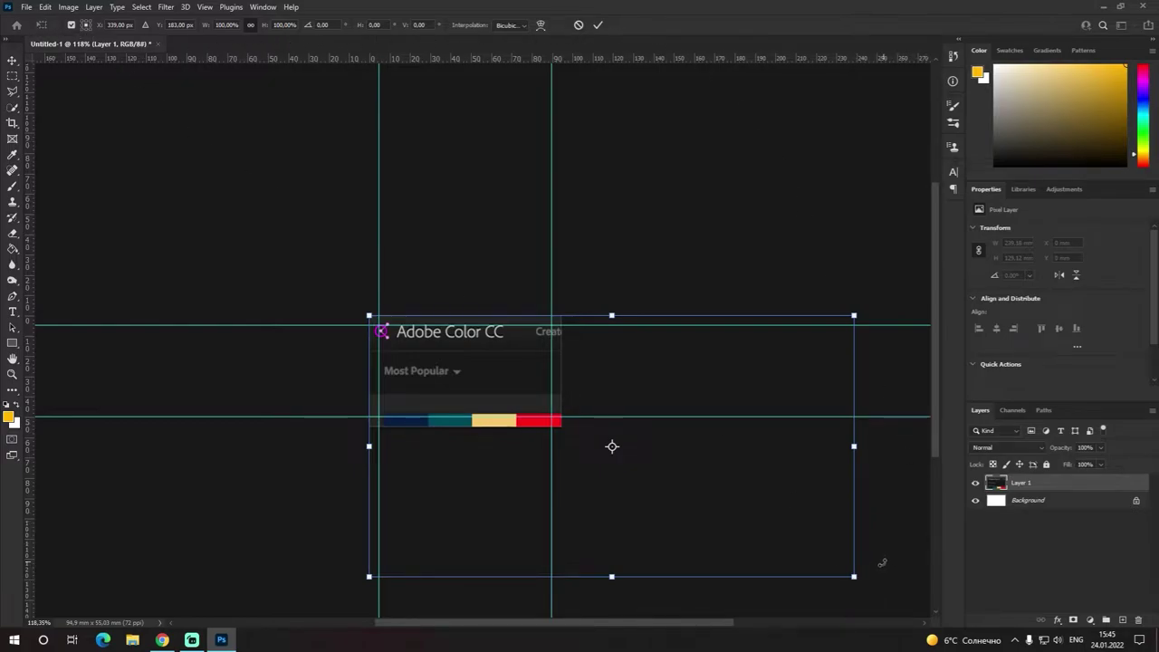
{"action": "left_click_drag", "start_coordinate": [855, 577], "coordinate": [419, 341]}
{"action": "key", "text": "Return"}
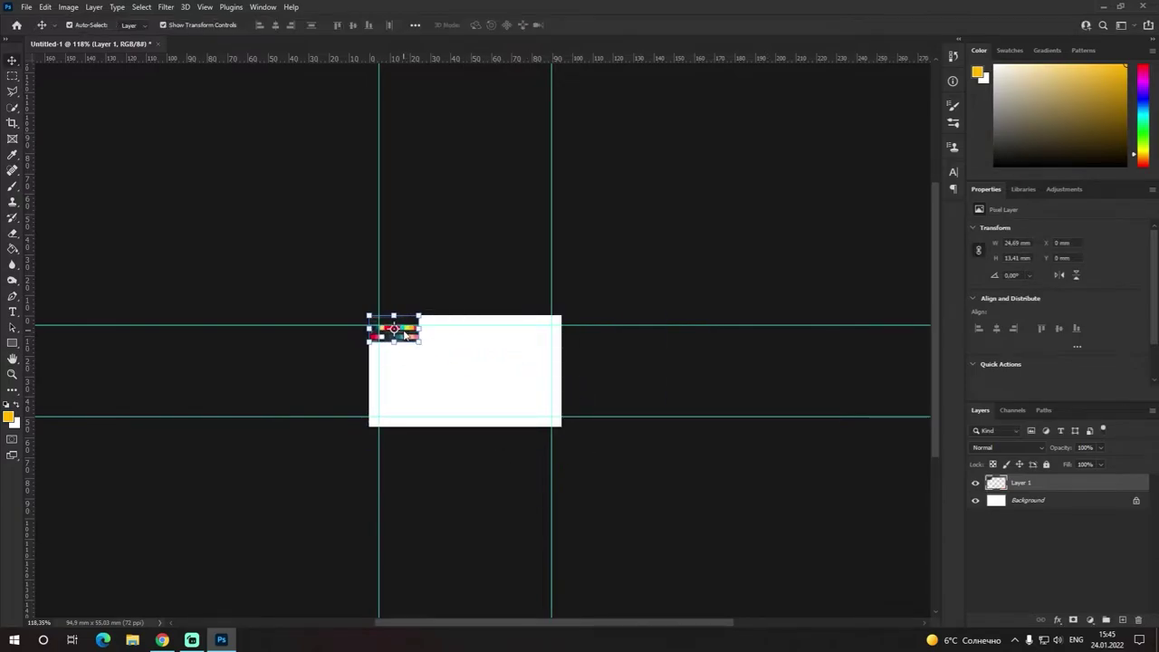
Step: Cancel an accidental enlargement, recentre the card view and deselect the layer
{"action": "scroll", "coordinate": [366, 330], "scroll_direction": "up", "scroll_amount": 3}
{"action": "scroll", "coordinate": [370, 330], "scroll_direction": "up", "scroll_amount": 4}
{"action": "scroll", "coordinate": [371, 330], "scroll_direction": "up", "scroll_amount": 2}
{"action": "mouse_move", "coordinate": [562, 365]}
{"action": "left_mouse_down"}
{"action": "mouse_move", "coordinate": [686, 417]}
{"action": "mouse_move", "coordinate": [626, 406]}
{"action": "mouse_move", "coordinate": [683, 525]}
{"action": "mouse_move", "coordinate": [740, 426]}
{"action": "mouse_move", "coordinate": [679, 507]}
{"action": "left_mouse_up"}
{"action": "key", "text": "Escape"}
{"action": "scroll", "coordinate": [618, 473], "scroll_direction": "down", "scroll_amount": 8}
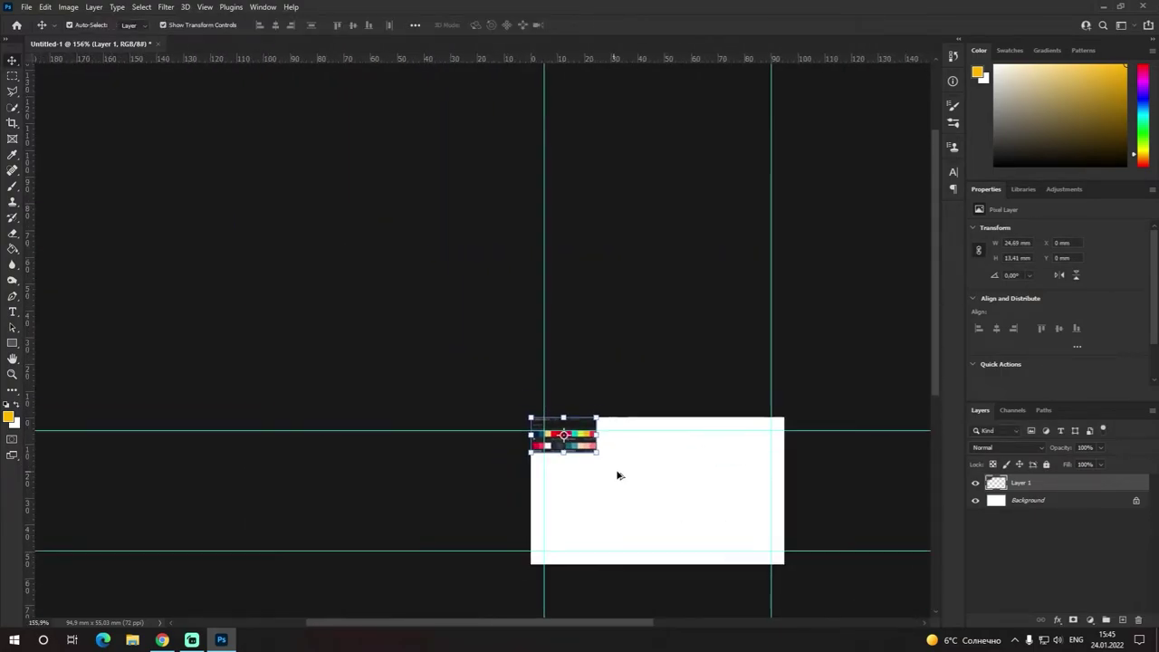
{"action": "left_click_drag", "start_coordinate": [770, 459], "coordinate": [673, 353]}
{"action": "left_click", "coordinate": [786, 386]}
{"action": "scroll", "coordinate": [784, 390], "scroll_direction": "up", "scroll_amount": 2}
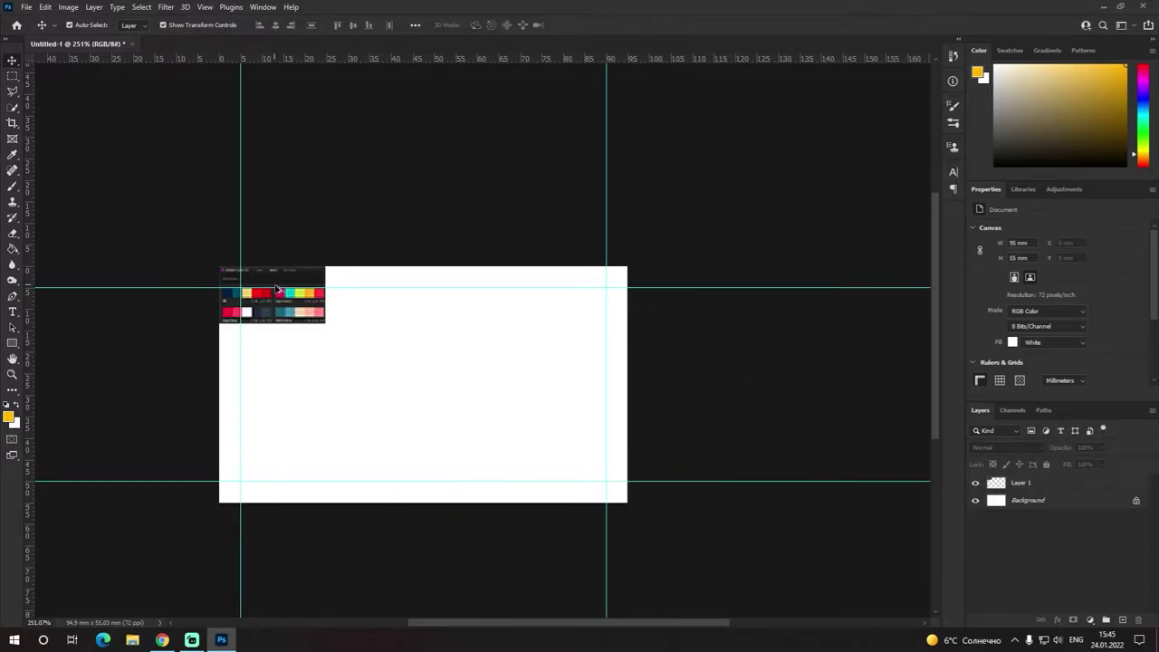
{"action": "scroll", "coordinate": [282, 307], "scroll_direction": "up", "scroll_amount": 3}
{"action": "scroll", "coordinate": [299, 329], "scroll_direction": "down", "scroll_amount": 1}
{"action": "scroll", "coordinate": [308, 333], "scroll_direction": "down", "scroll_amount": 3}
{"action": "scroll", "coordinate": [311, 336], "scroll_direction": "down", "scroll_amount": 1}
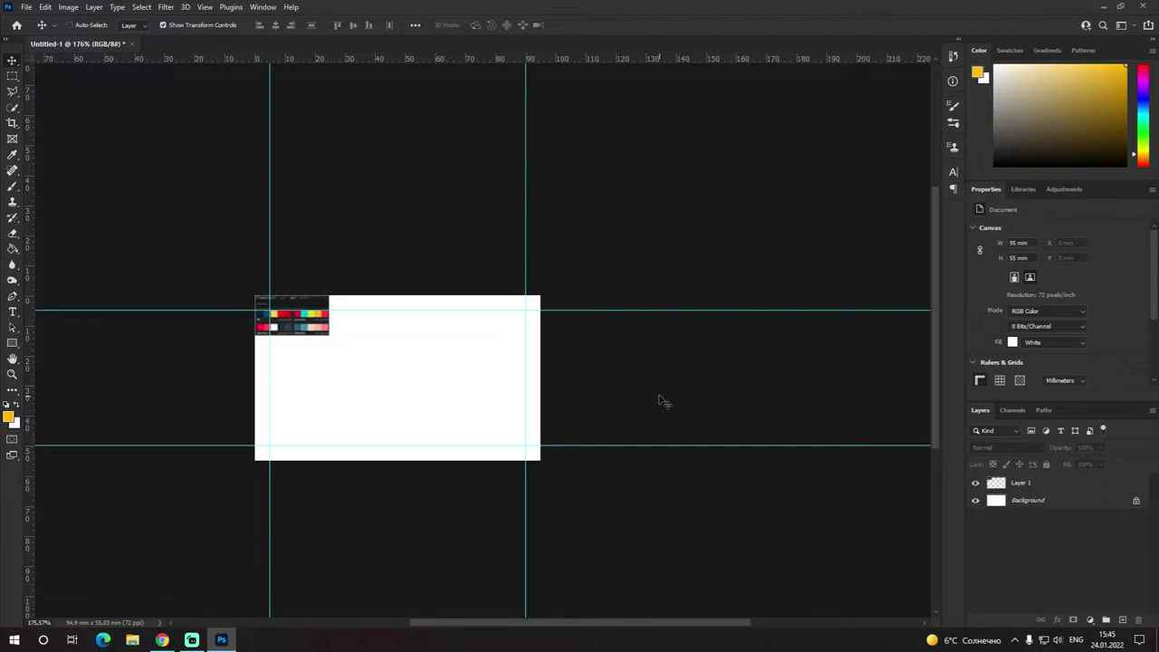
Step: Convert Layer 1, the palette screenshot, into a smart object from its context menu
{"action": "right_click", "coordinate": [1006, 487]}
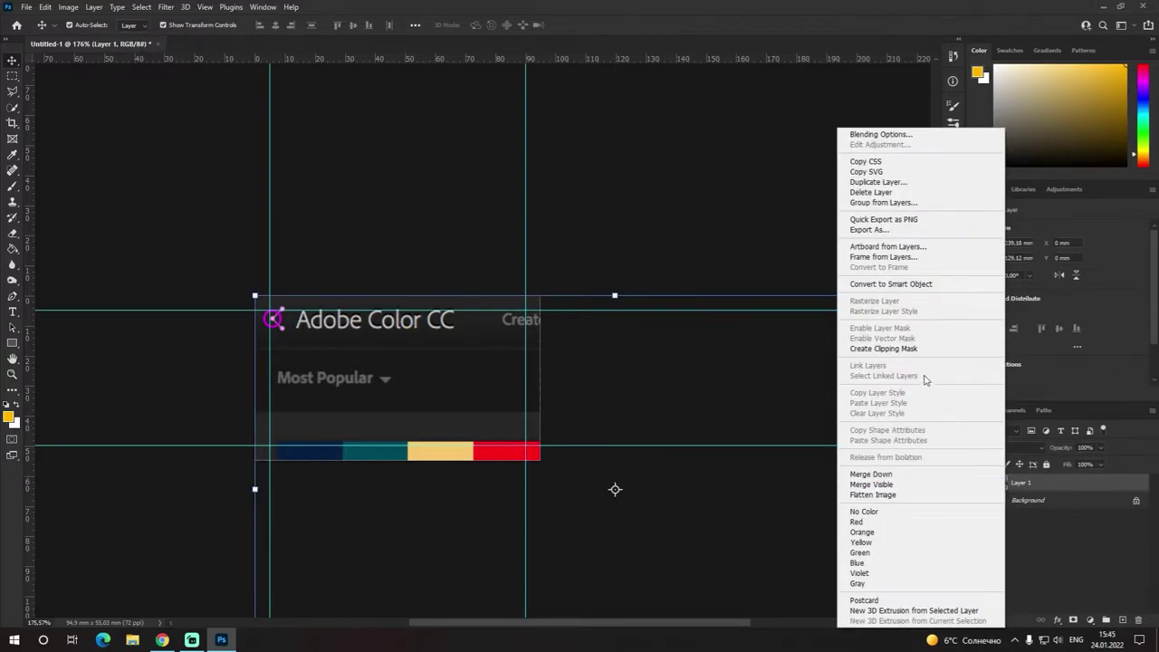
{"action": "left_click", "coordinate": [913, 288]}
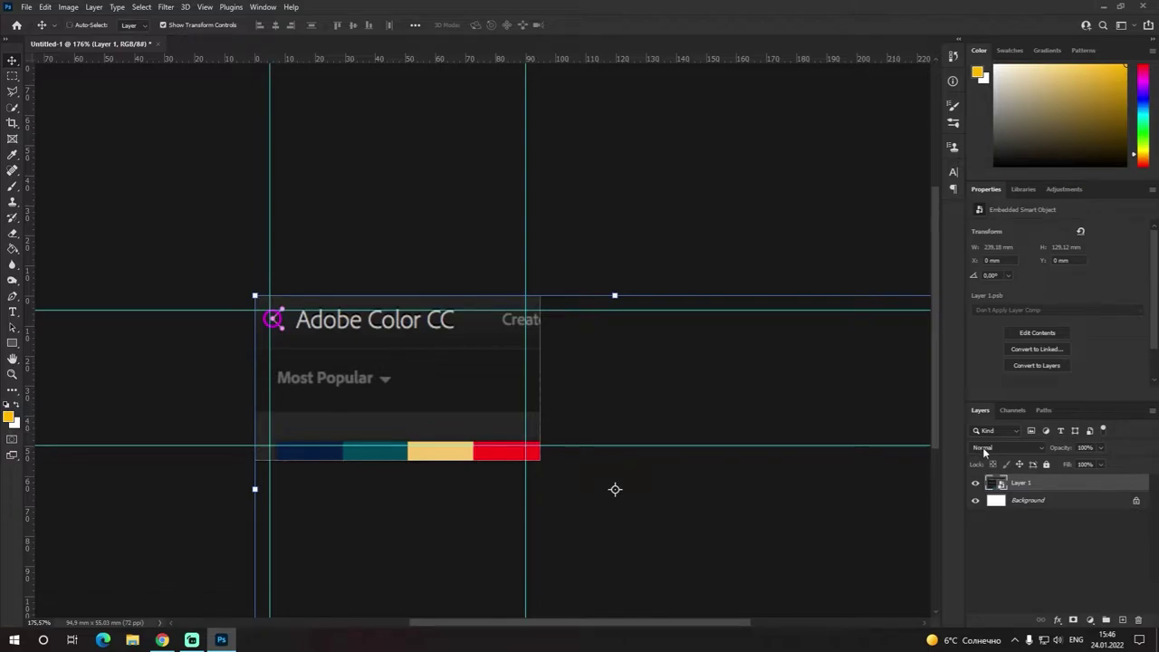
Step: Duplicate the smart object, hide Layer 1 copy, and select Layer 1 for erasing
{"action": "key", "text": "ctrl+j"}
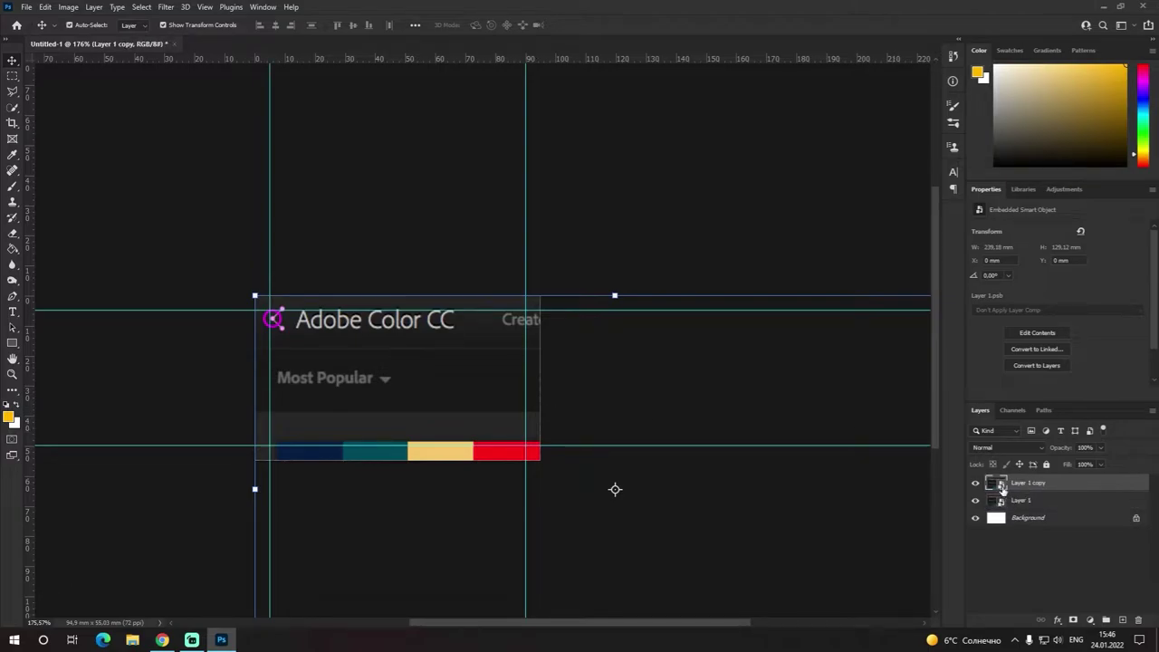
{"action": "left_click", "coordinate": [976, 484]}
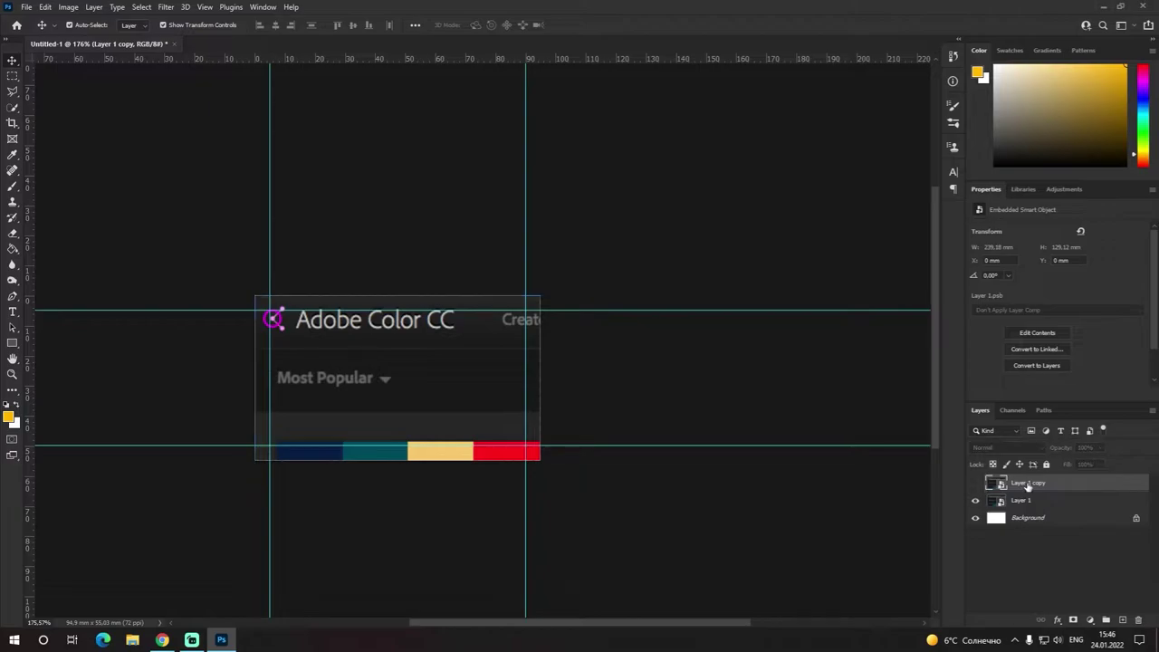
{"action": "left_click", "coordinate": [1001, 503]}
{"action": "key", "text": "e"}
{"action": "left_click", "coordinate": [486, 396]}
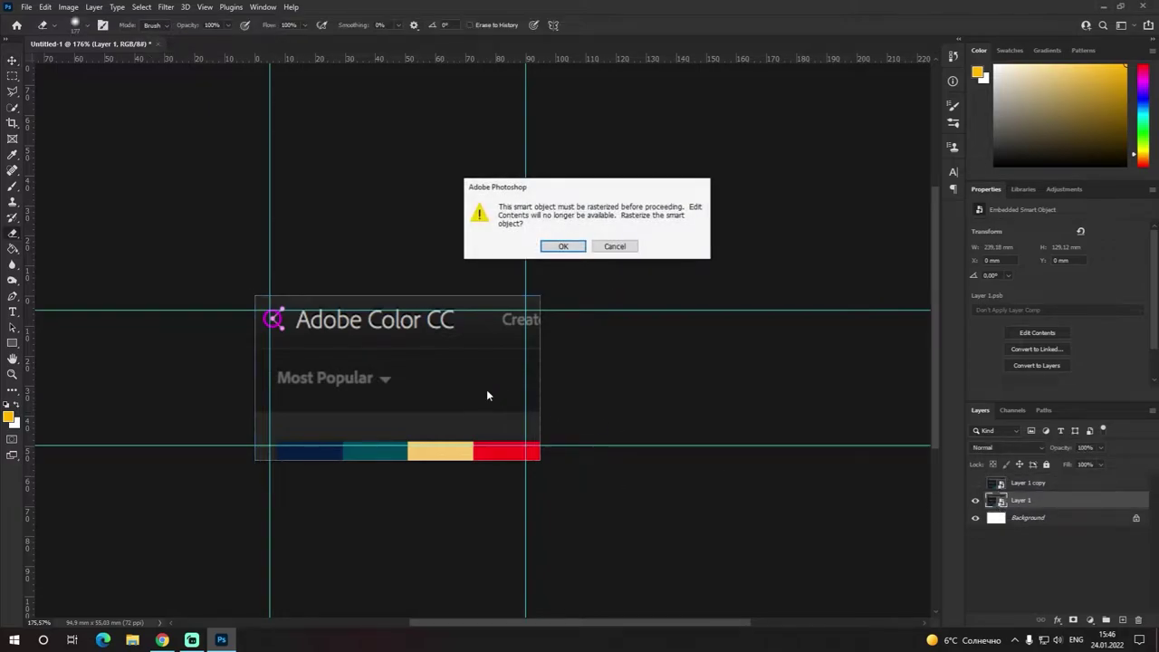
{"action": "left_click", "coordinate": [621, 248]}
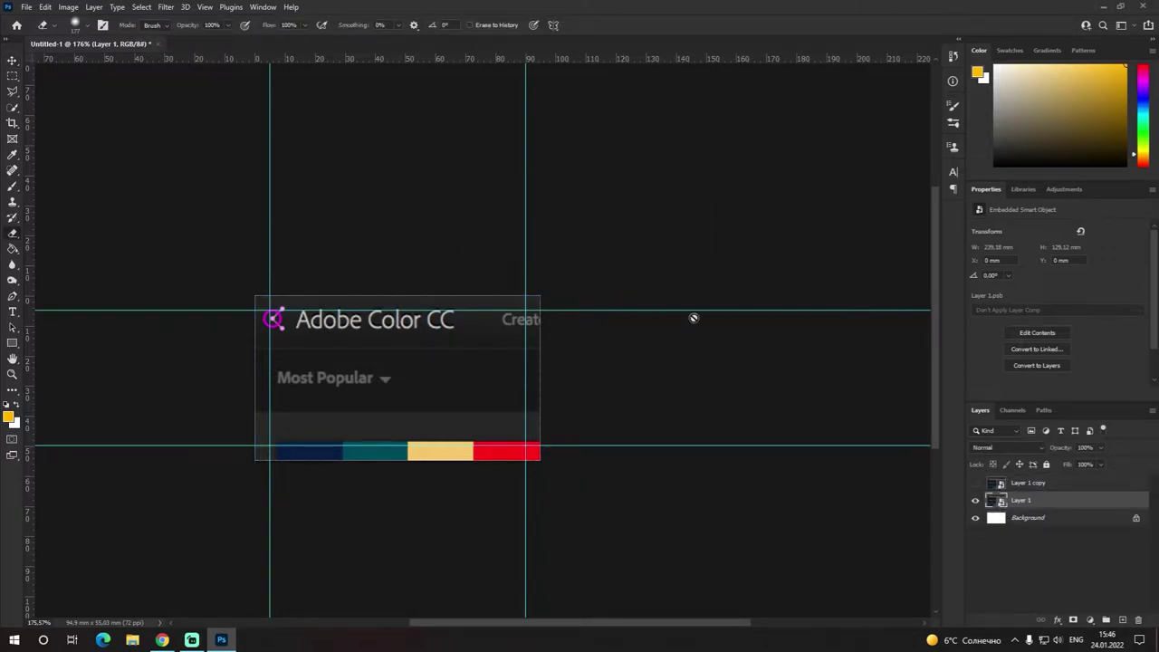
Step: Explore Layer 1's context menus, trying Convert to Layers and then undoing it
{"action": "right_click", "coordinate": [1000, 503]}
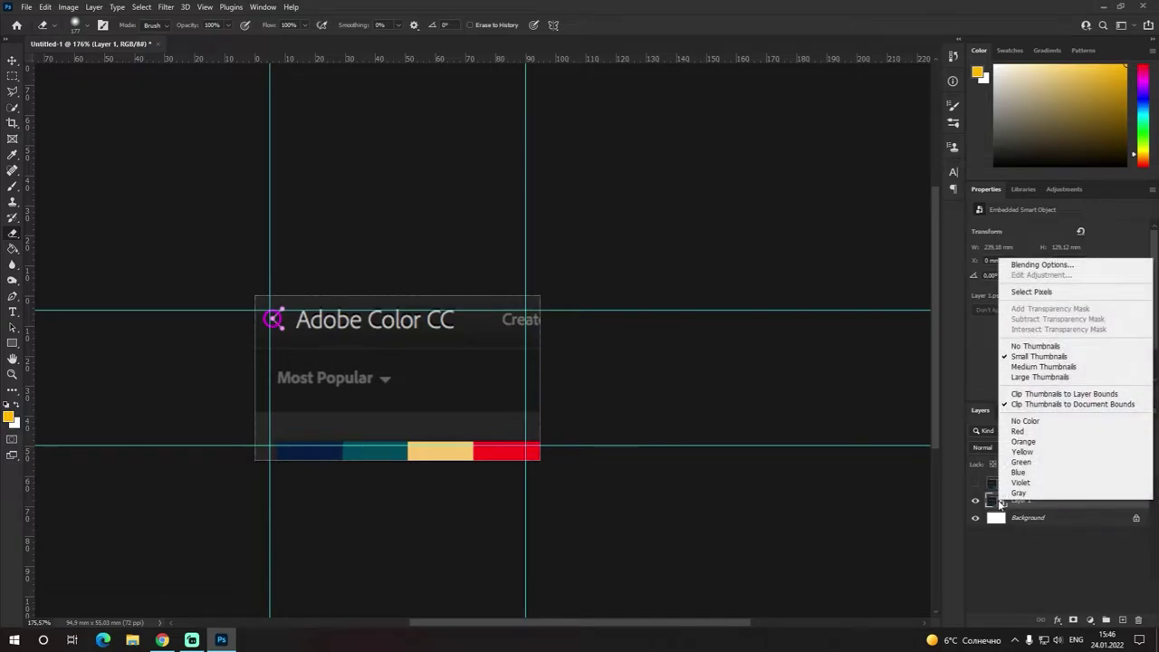
{"action": "left_click", "coordinate": [1002, 505]}
{"action": "right_click", "coordinate": [1012, 501]}
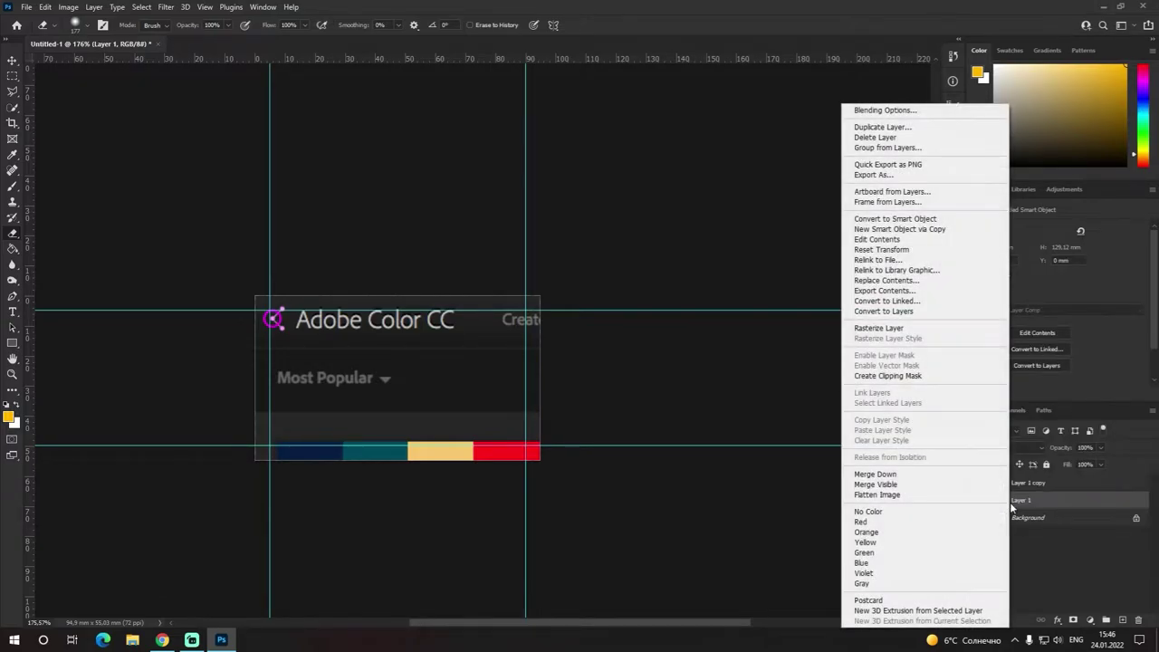
{"action": "right_click", "coordinate": [1033, 500]}
{"action": "left_click", "coordinate": [1086, 502]}
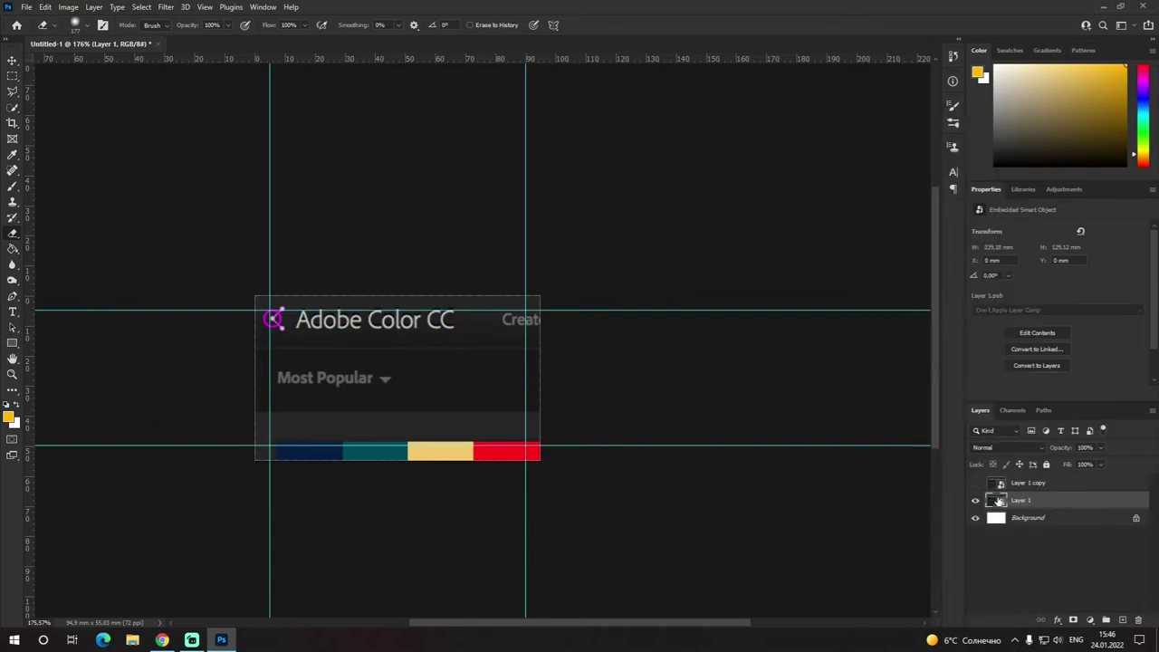
{"action": "right_click", "coordinate": [996, 501]}
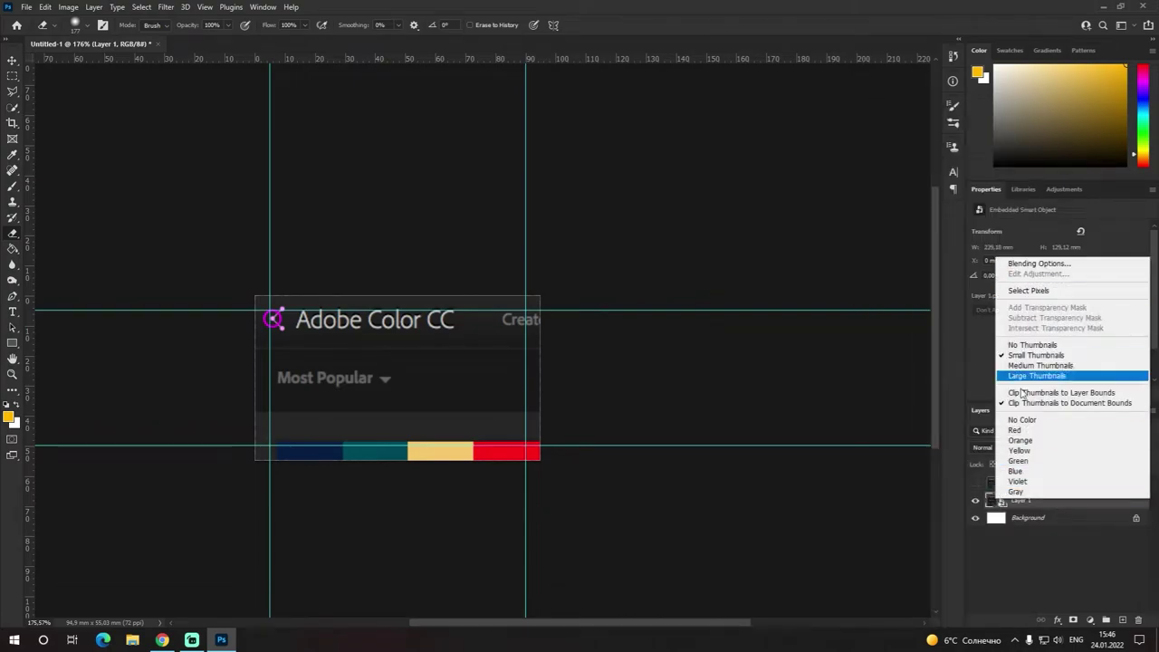
{"action": "left_click", "coordinate": [1055, 555]}
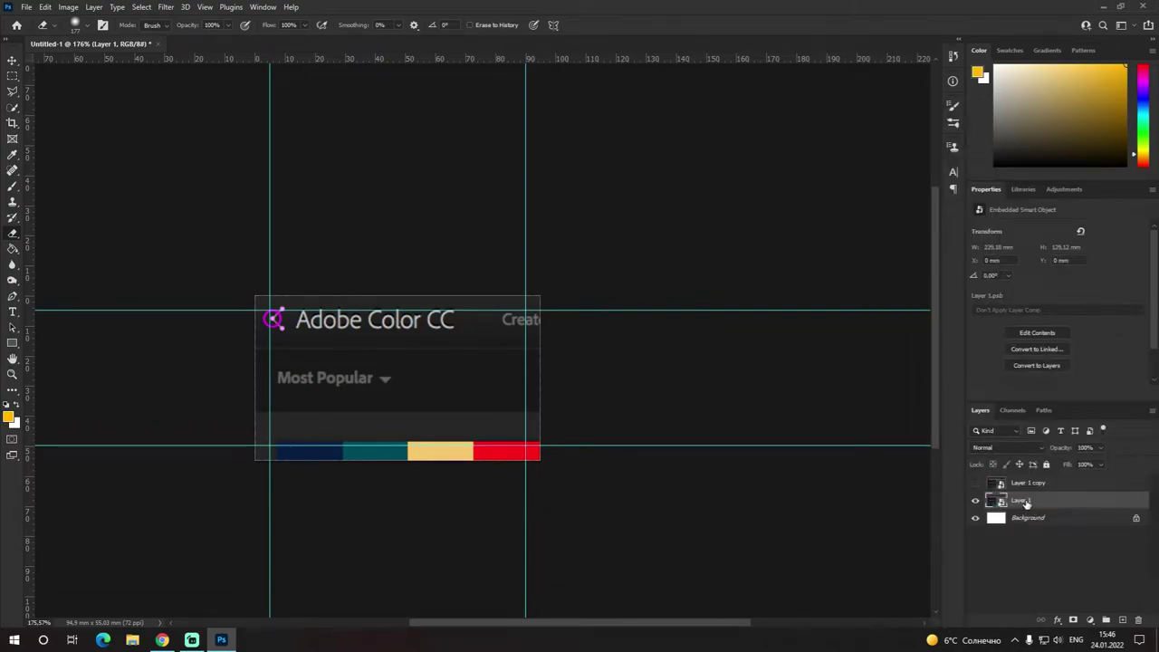
{"action": "right_click", "coordinate": [1022, 502]}
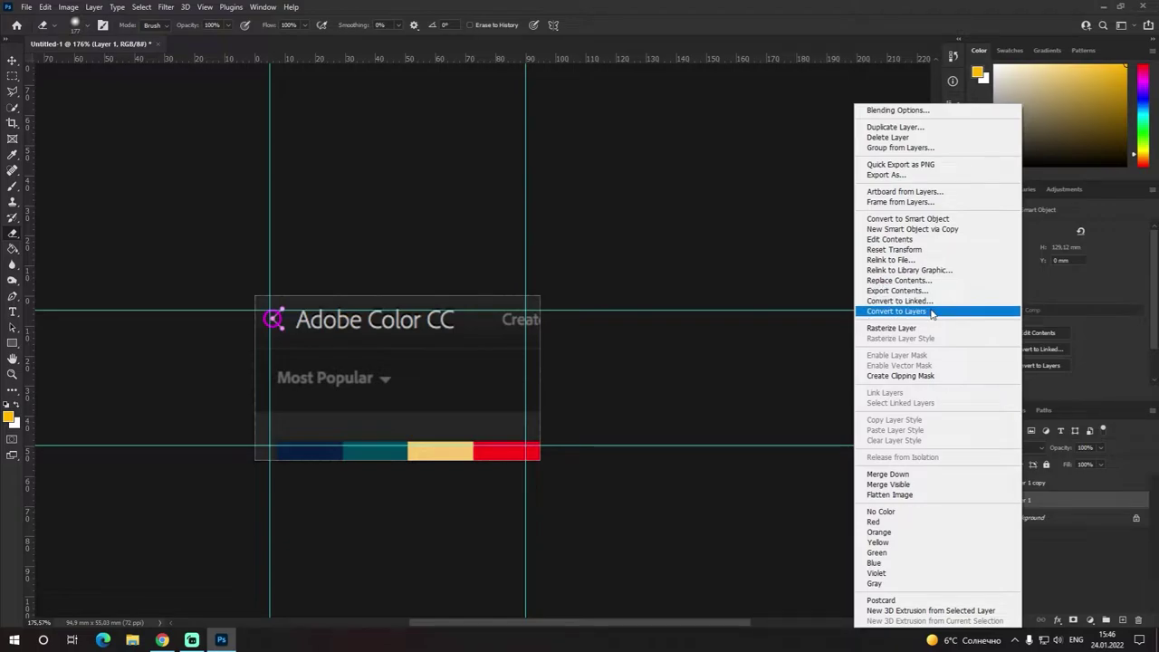
{"action": "left_click", "coordinate": [932, 313]}
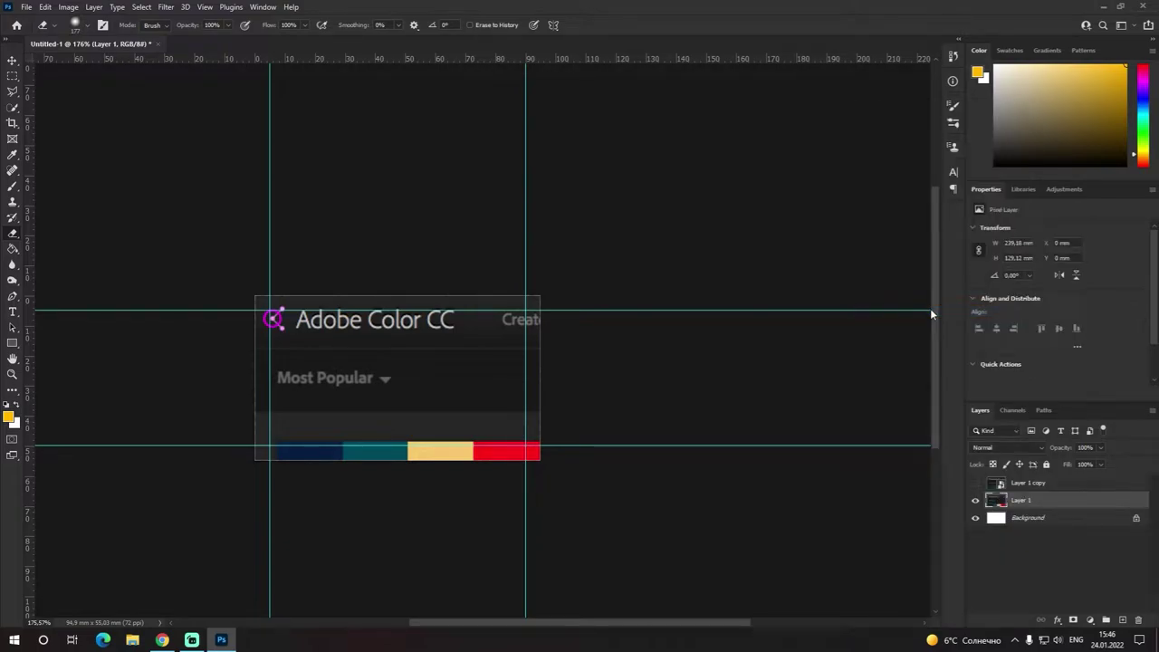
{"action": "key", "text": "ctrl+z"}
Step: Reselect Layer 1 and rasterize it through the eraser prompt
{"action": "left_click", "coordinate": [1004, 503]}
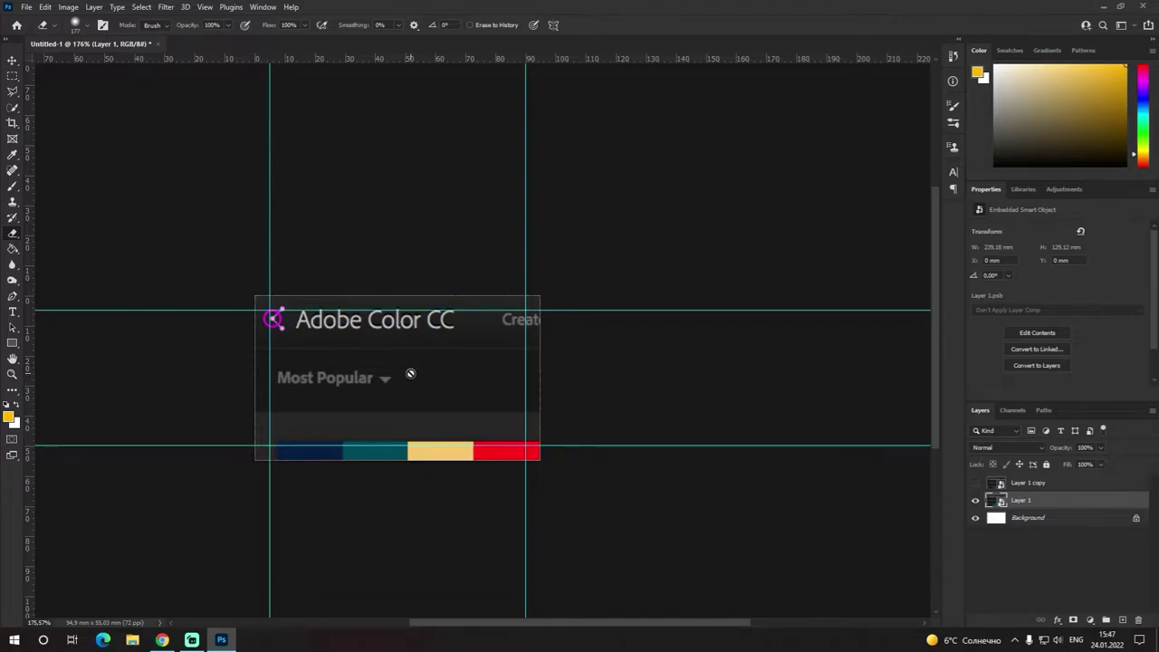
{"action": "left_click", "coordinate": [410, 377]}
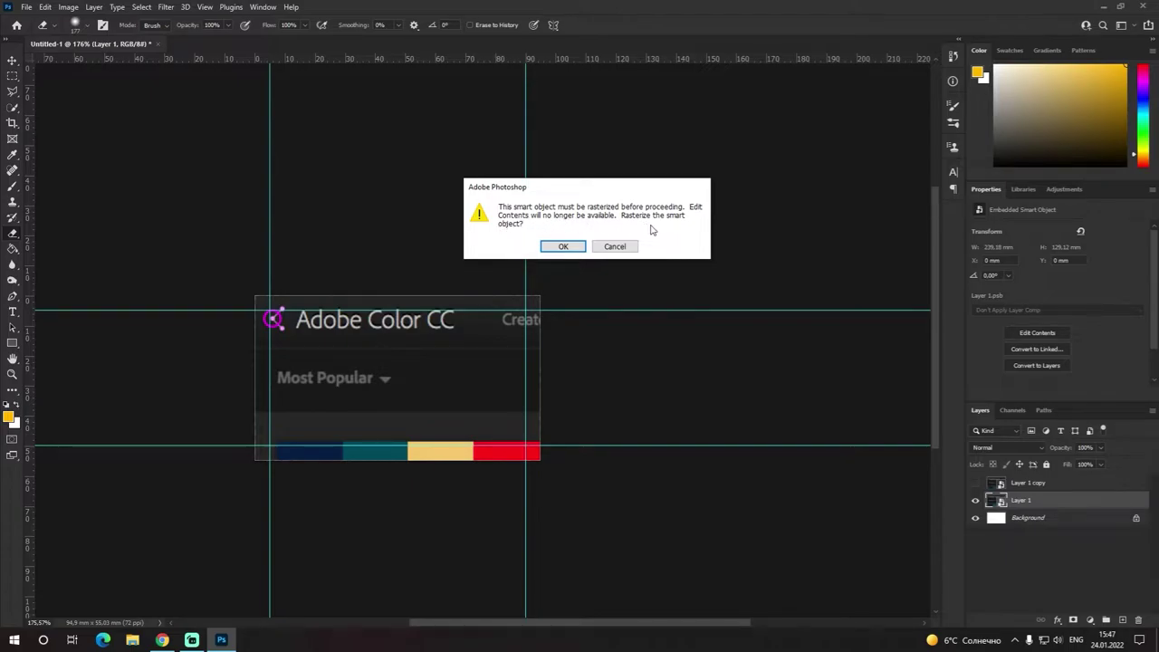
{"action": "left_click", "coordinate": [563, 247]}
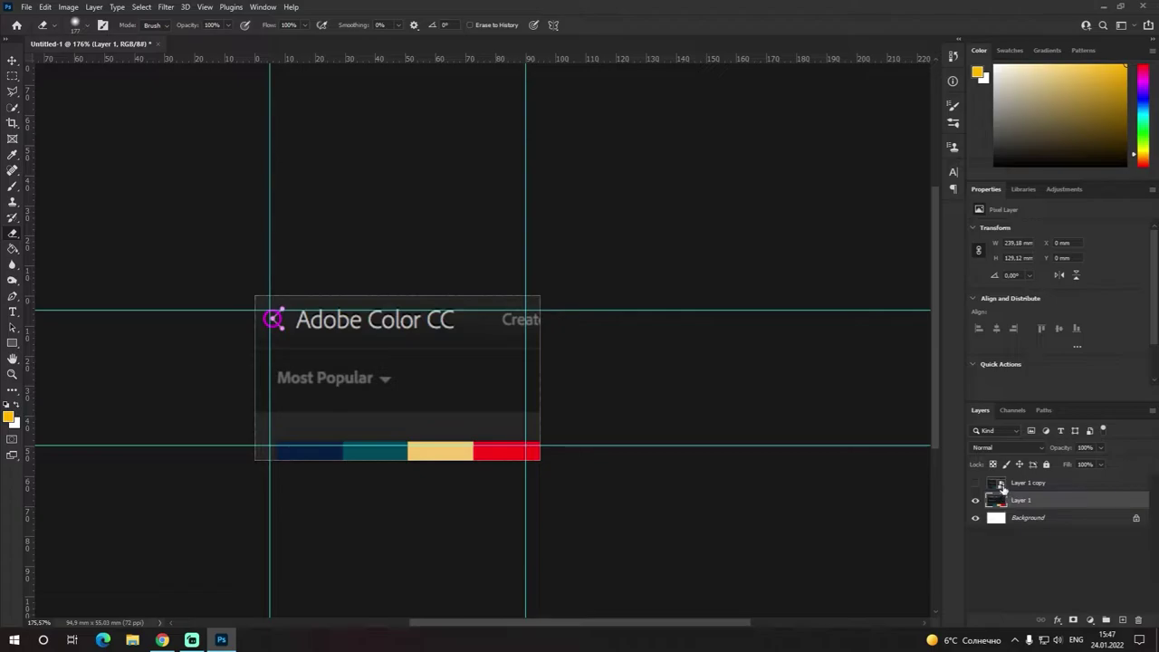
Step: Check the eraser variants list and keep the standard Eraser
{"action": "right_click", "coordinate": [401, 324], "text": "alt"}
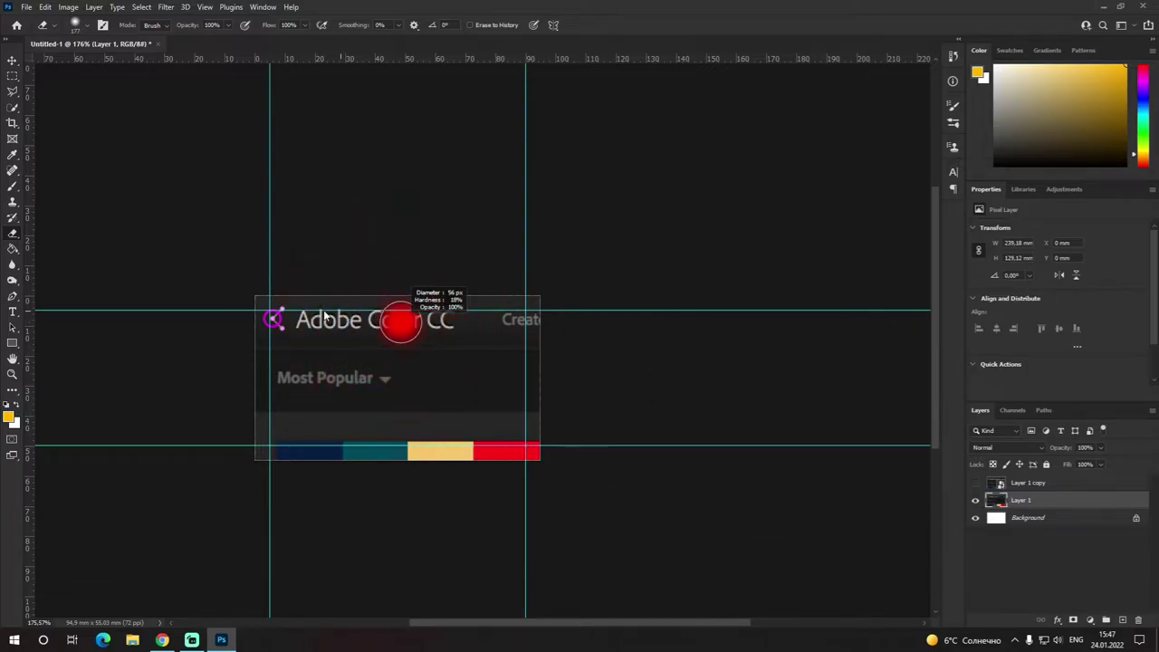
{"action": "right_click", "coordinate": [13, 234]}
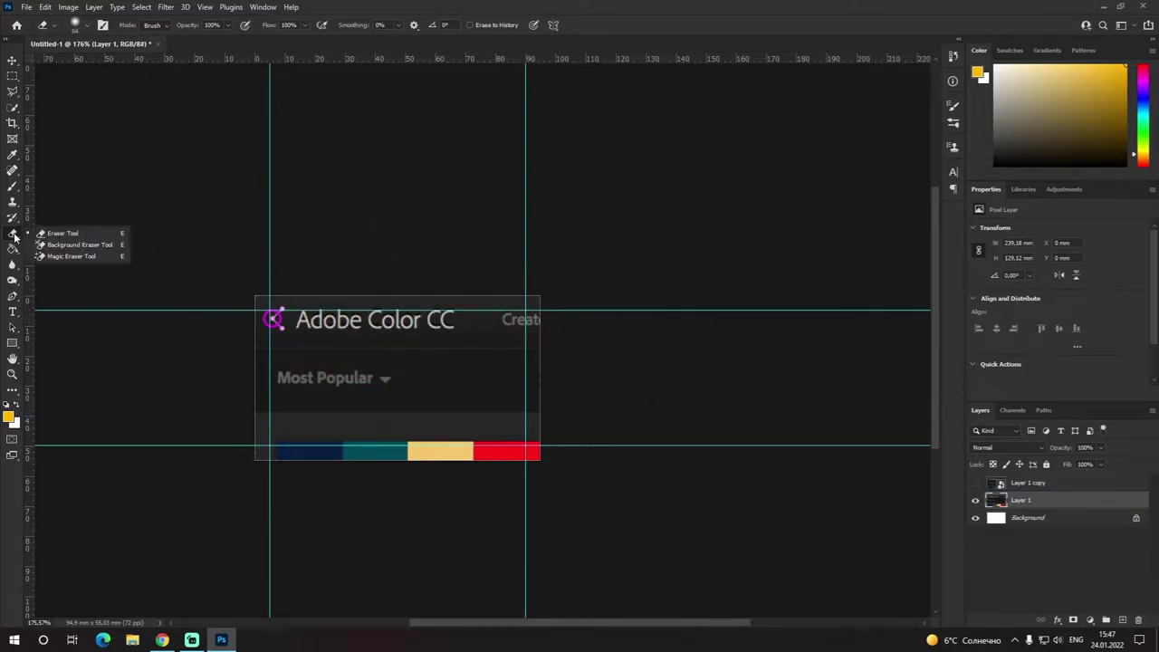
{"action": "left_click", "coordinate": [60, 234]}
{"action": "right_click", "coordinate": [14, 234]}
{"action": "left_click", "coordinate": [61, 233]}
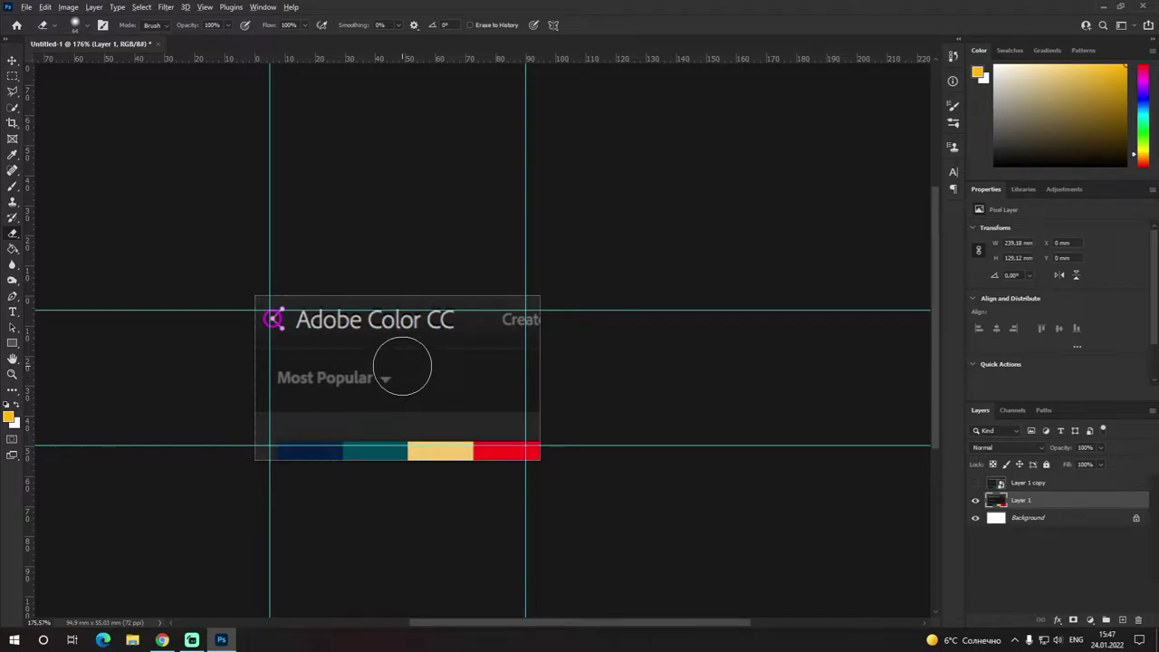
Step: Drag on the canvas to enlarge the eraser brush and vary its hardness
{"action": "right_click", "coordinate": [402, 366], "text": "alt"}
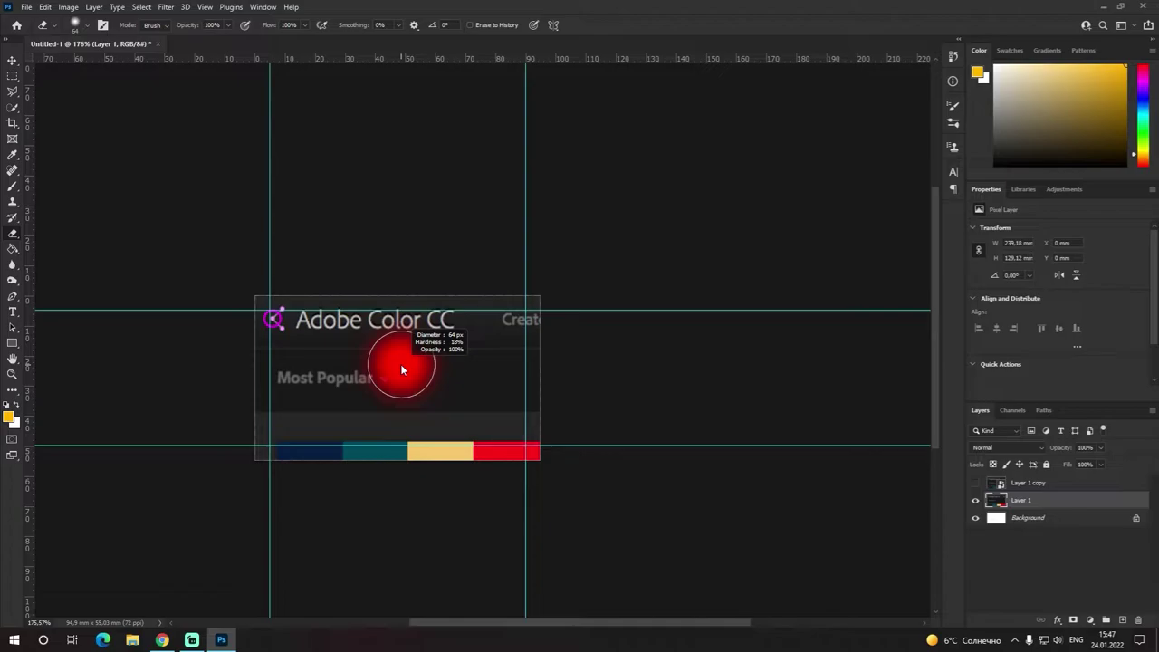
{"action": "mouse_move", "coordinate": [402, 364]}
{"action": "left_mouse_down"}
{"action": "mouse_move", "coordinate": [460, 369]}
{"action": "mouse_move", "coordinate": [373, 366]}
{"action": "mouse_move", "coordinate": [504, 380]}
{"action": "mouse_move", "coordinate": [396, 382]}
{"action": "left_mouse_up"}
{"action": "left_click_drag", "start_coordinate": [382, 374], "coordinate": [415, 372]}
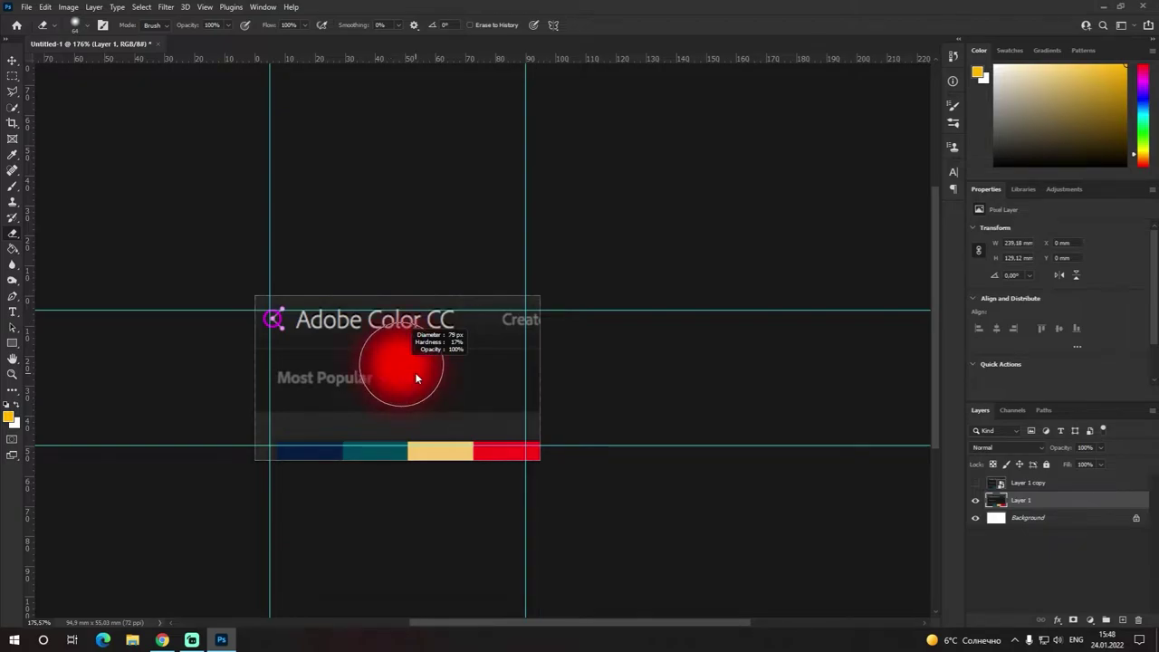
{"action": "mouse_move", "coordinate": [415, 372]}
{"action": "left_mouse_down"}
{"action": "mouse_move", "coordinate": [440, 374]}
{"action": "mouse_move", "coordinate": [403, 372]}
{"action": "mouse_move", "coordinate": [446, 374]}
{"action": "mouse_move", "coordinate": [403, 374]}
{"action": "mouse_move", "coordinate": [457, 386]}
{"action": "mouse_move", "coordinate": [449, 332]}
{"action": "left_mouse_up"}
{"action": "mouse_move", "coordinate": [448, 225]}
{"action": "left_mouse_down"}
{"action": "mouse_move", "coordinate": [457, 527]}
{"action": "mouse_move", "coordinate": [440, 277]}
{"action": "left_mouse_up"}
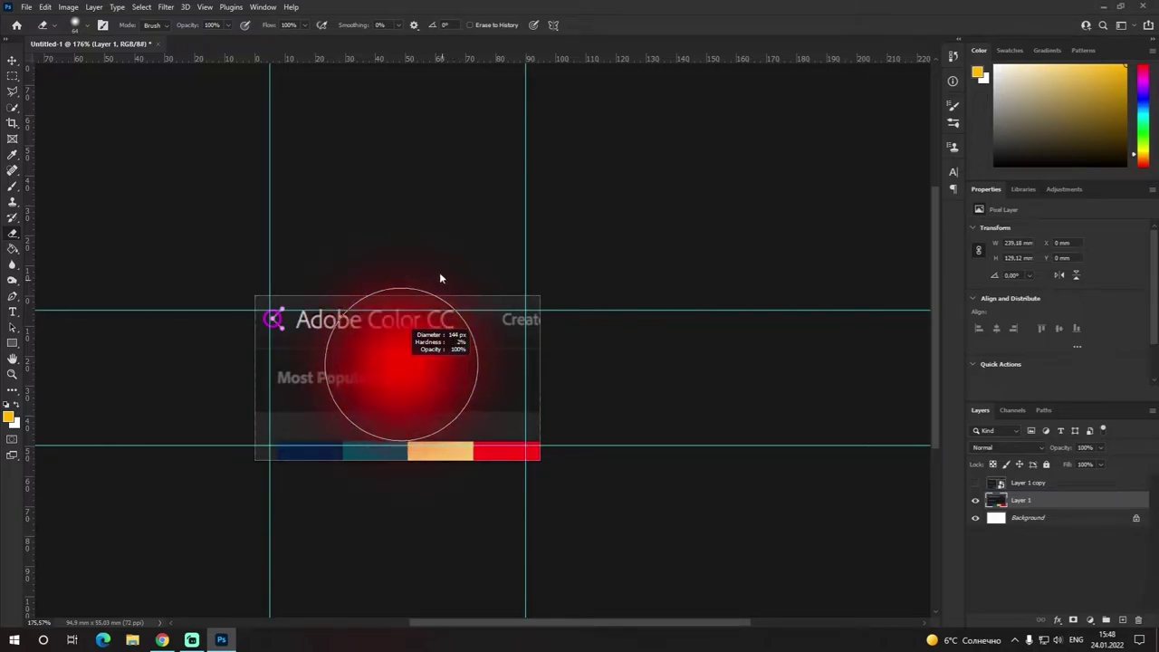
{"action": "left_click_drag", "start_coordinate": [437, 322], "coordinate": [435, 472]}
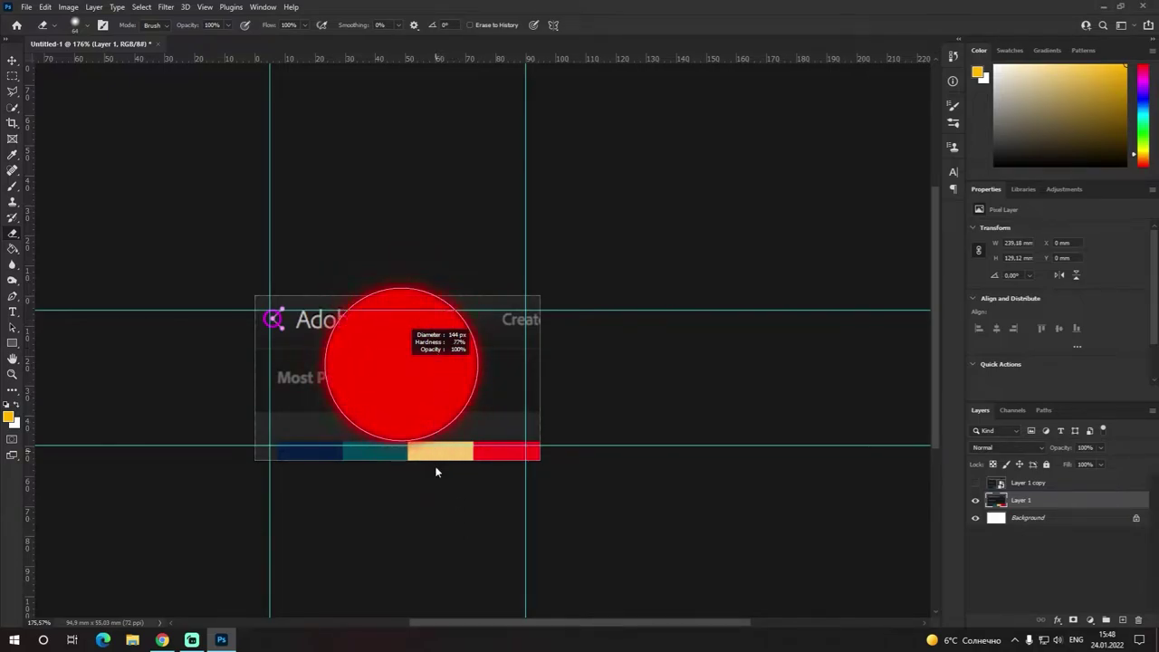
{"action": "mouse_move", "coordinate": [435, 515]}
{"action": "left_mouse_down"}
{"action": "mouse_move", "coordinate": [434, 542]}
{"action": "mouse_move", "coordinate": [426, 238]}
{"action": "left_mouse_up"}
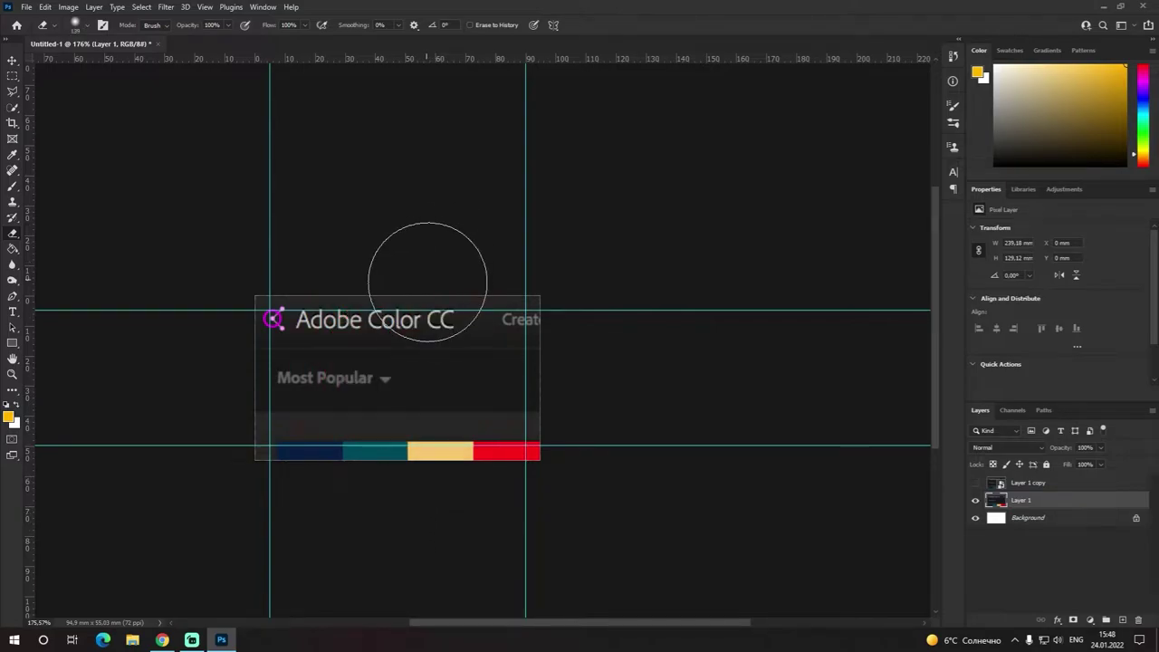
{"action": "left_click_drag", "start_coordinate": [420, 372], "coordinate": [363, 374]}
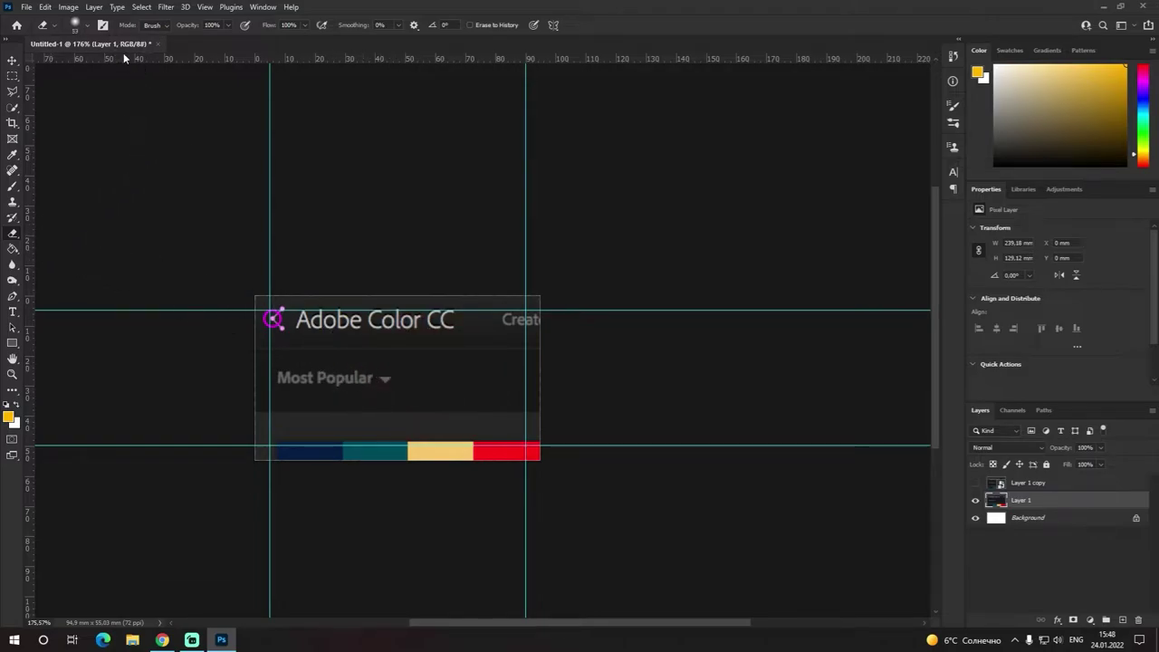
Step: Fine-tune the brush to a slightly smaller size and about 43% hardness
{"action": "left_click", "coordinate": [86, 25]}
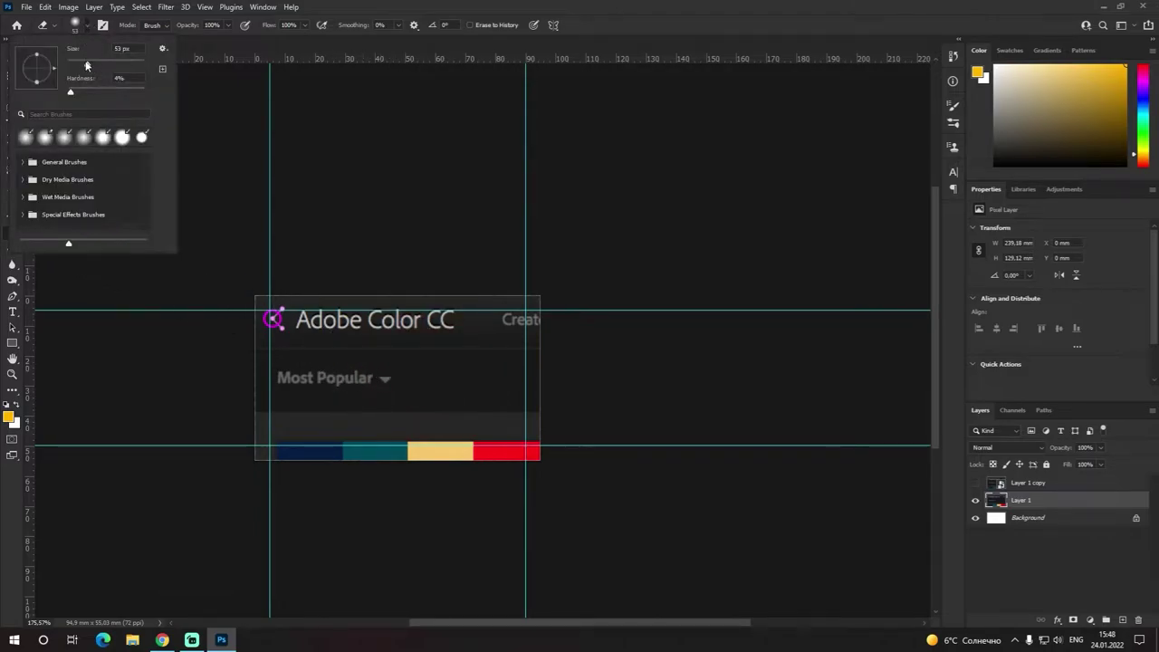
{"action": "mouse_move", "coordinate": [90, 66]}
{"action": "left_mouse_down"}
{"action": "mouse_move", "coordinate": [106, 93]}
{"action": "mouse_move", "coordinate": [145, 92]}
{"action": "left_mouse_up"}
{"action": "left_click", "coordinate": [614, 20]}
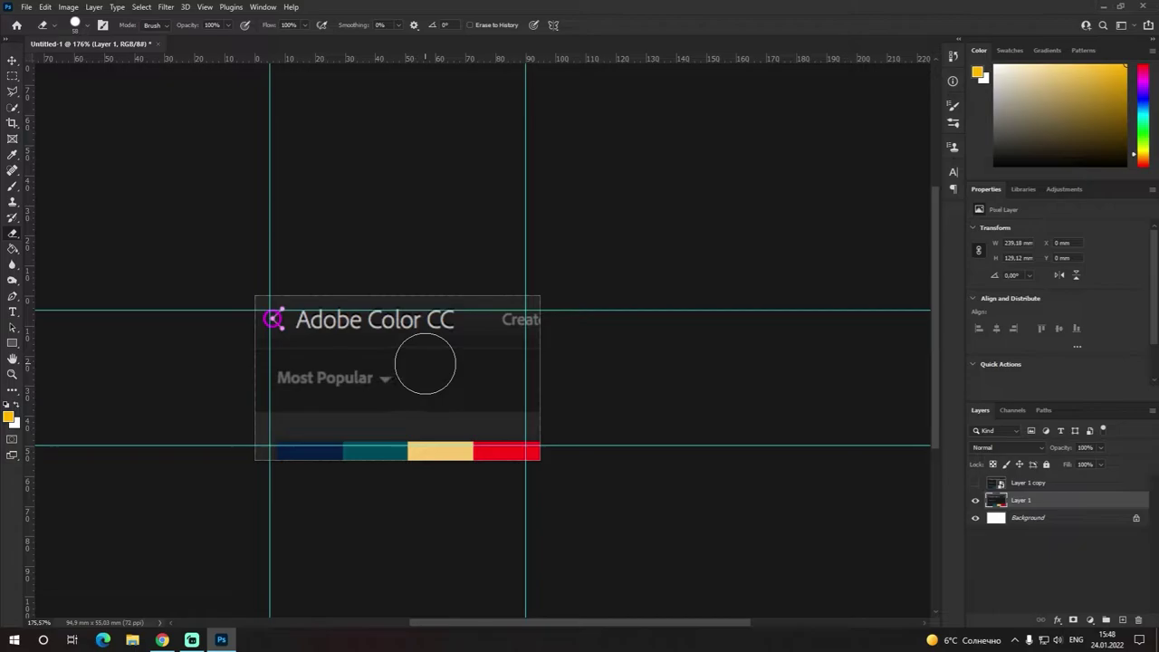
{"action": "right_click", "coordinate": [424, 363]}
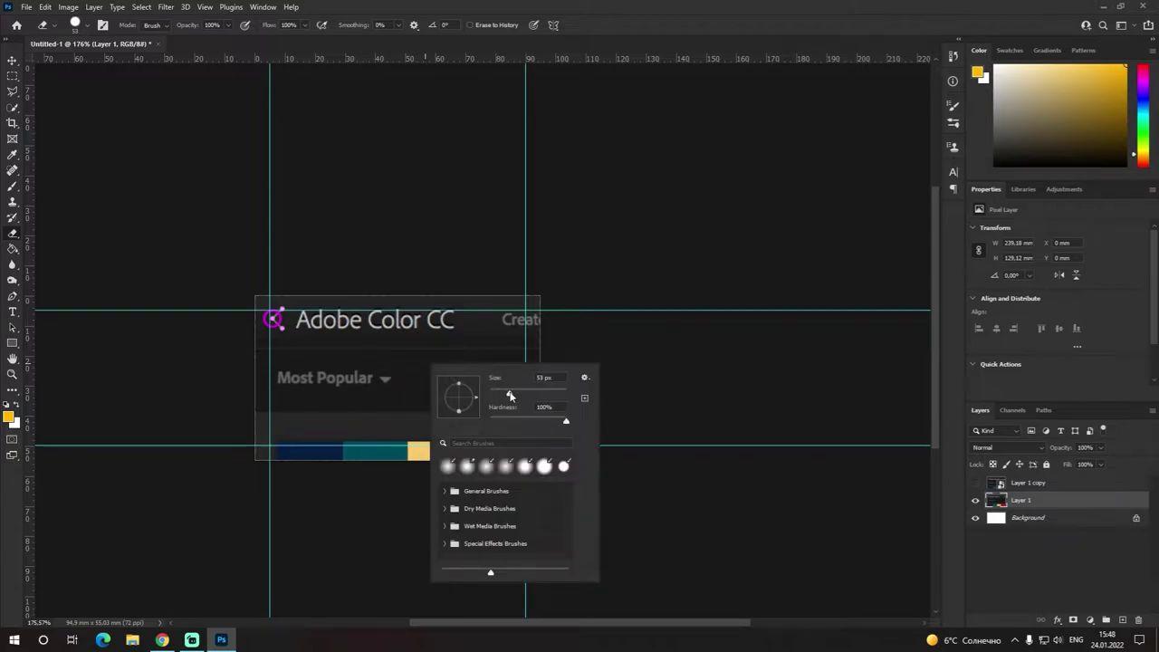
{"action": "left_click_drag", "start_coordinate": [510, 395], "coordinate": [503, 396]}
{"action": "left_click_drag", "start_coordinate": [566, 424], "coordinate": [521, 422]}
{"action": "left_click_drag", "start_coordinate": [387, 358], "coordinate": [412, 356]}
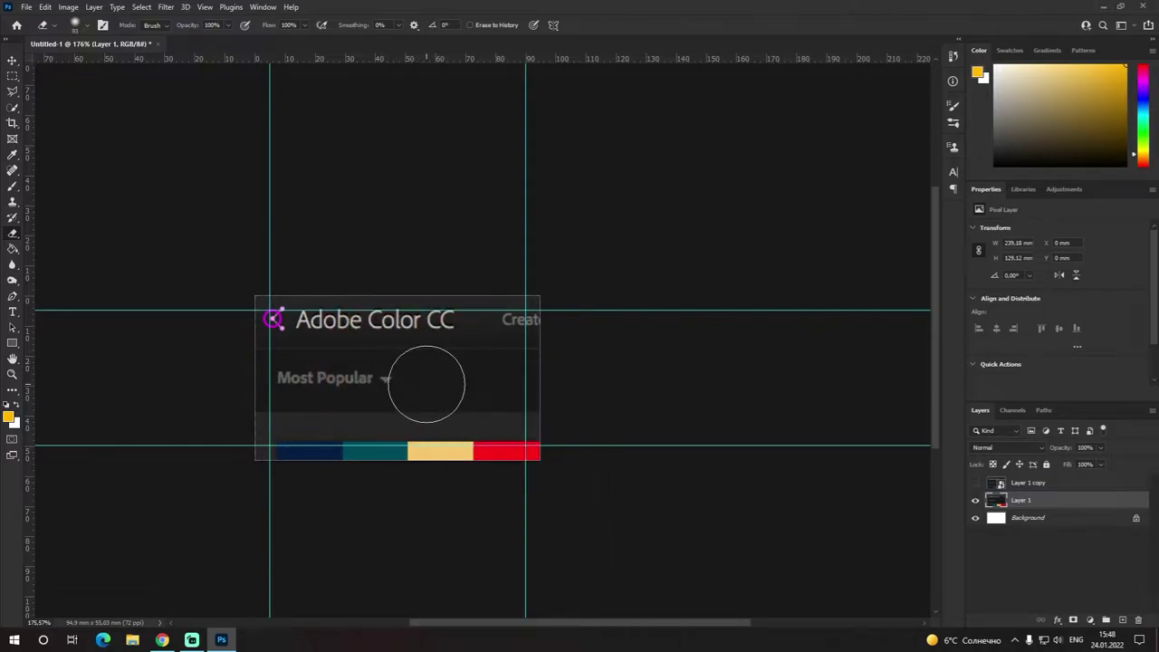
Step: Zoom out, try shrinking the Adobe Color screenshot, then undo and cancel the transform
{"action": "key", "text": "v"}
{"action": "scroll", "coordinate": [442, 387], "scroll_direction": "down", "scroll_amount": 1}
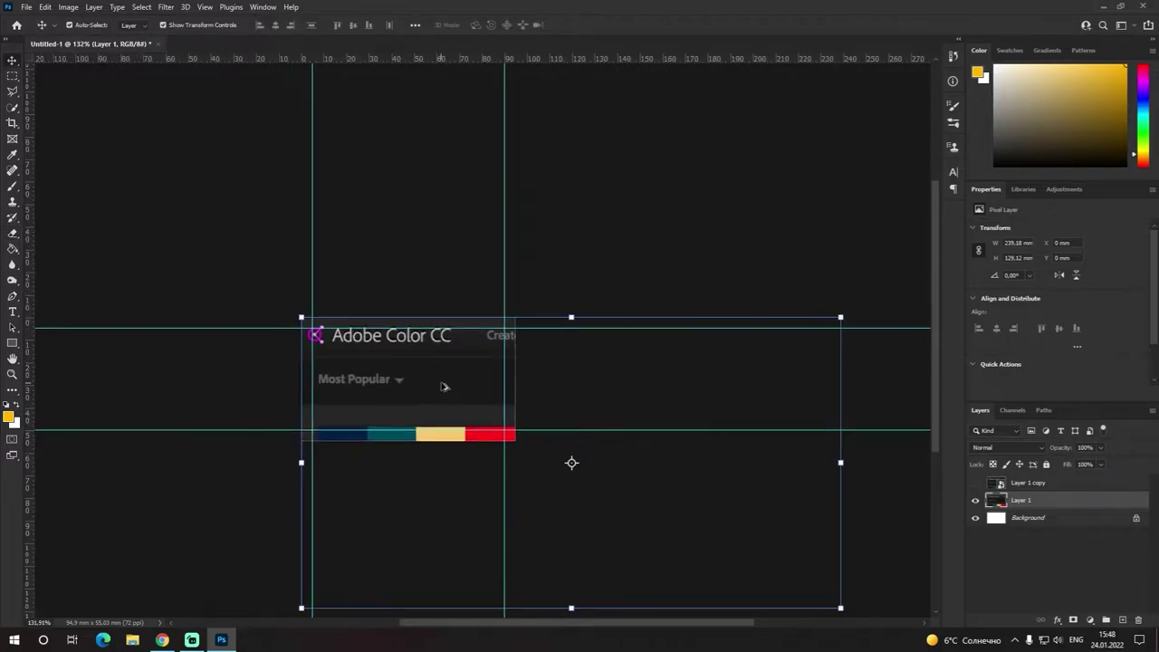
{"action": "scroll", "coordinate": [520, 396], "scroll_direction": "down", "scroll_amount": 1}
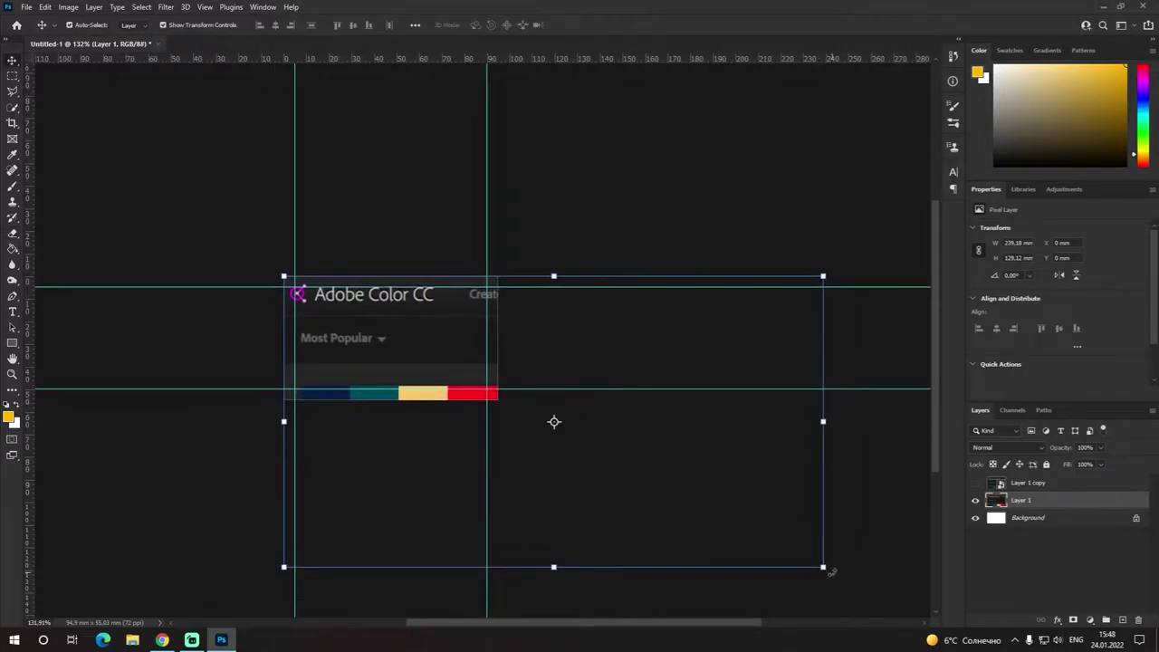
{"action": "left_click_drag", "start_coordinate": [823, 568], "coordinate": [316, 292]}
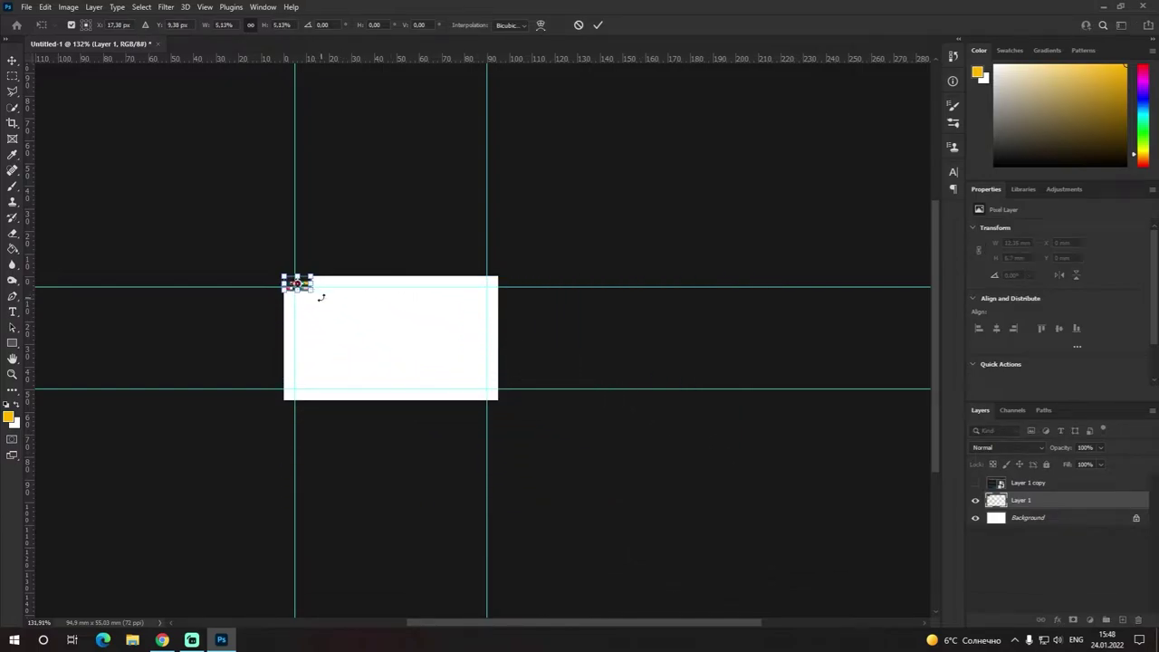
{"action": "key", "text": "ctrl+z"}
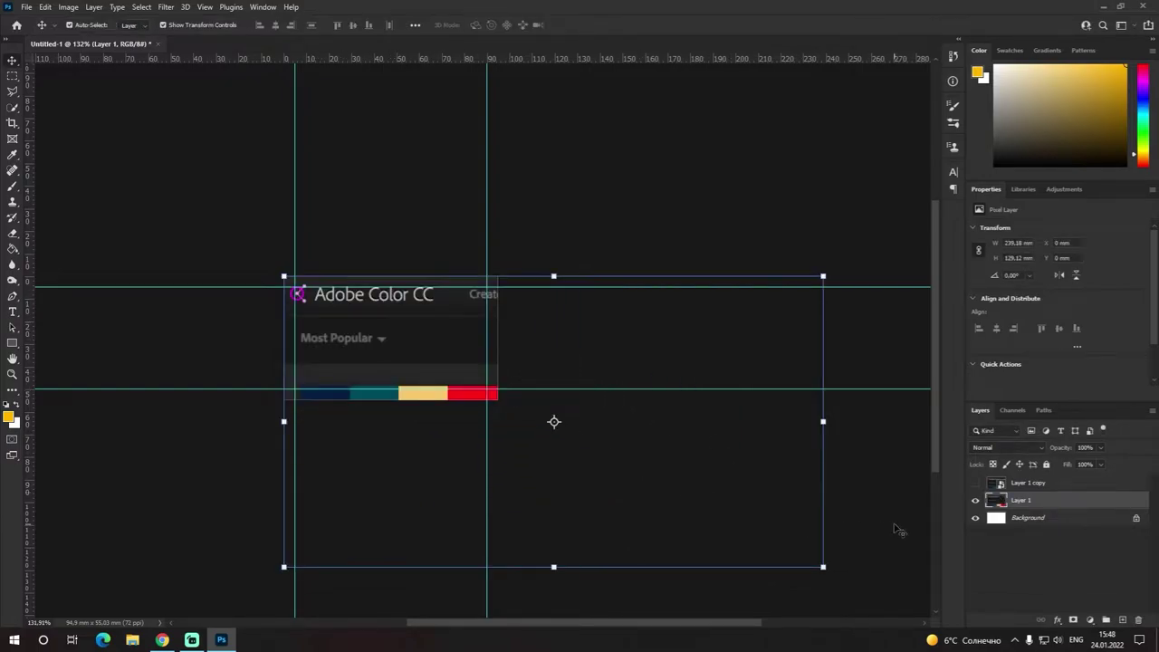
{"action": "key", "text": "Escape"}
Step: Start and end Free Transform on the screenshot layer without changing its size
{"action": "left_click", "coordinate": [414, 336]}
{"action": "left_click", "coordinate": [824, 276]}
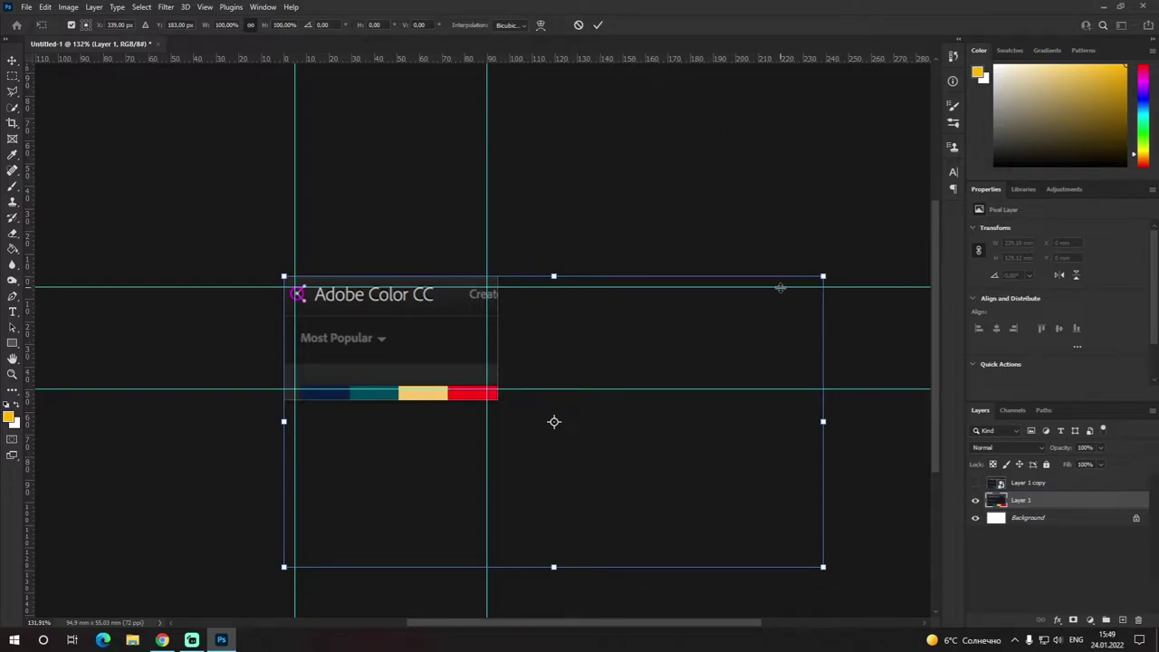
{"action": "key", "text": "Return"}
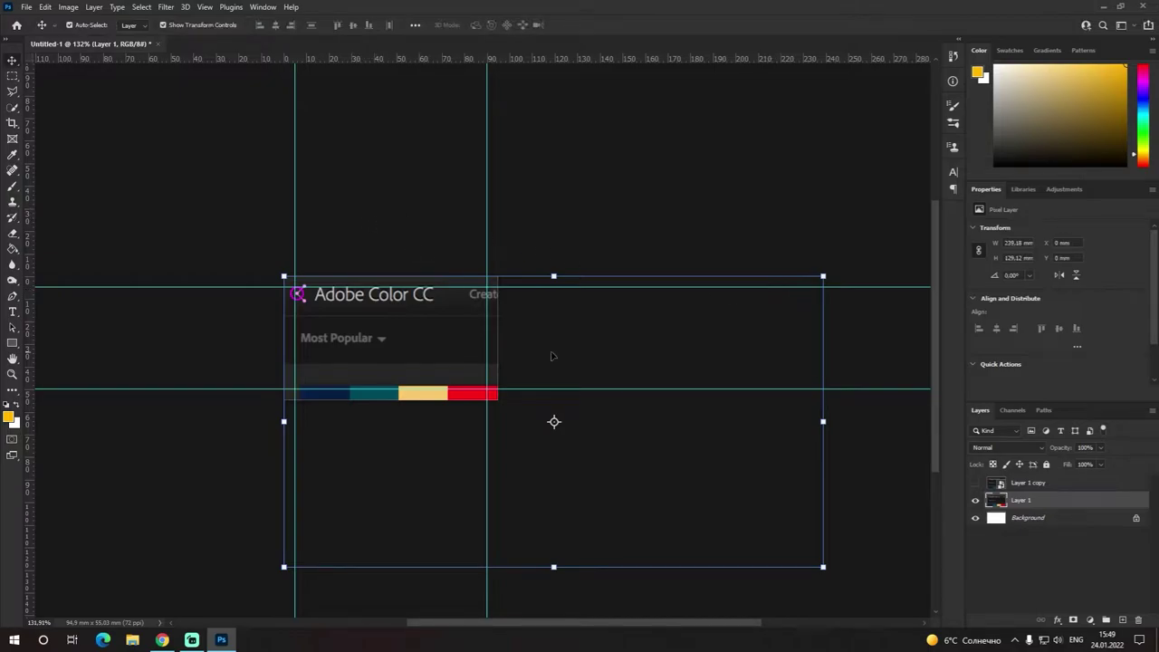
{"action": "left_click", "coordinate": [895, 522]}
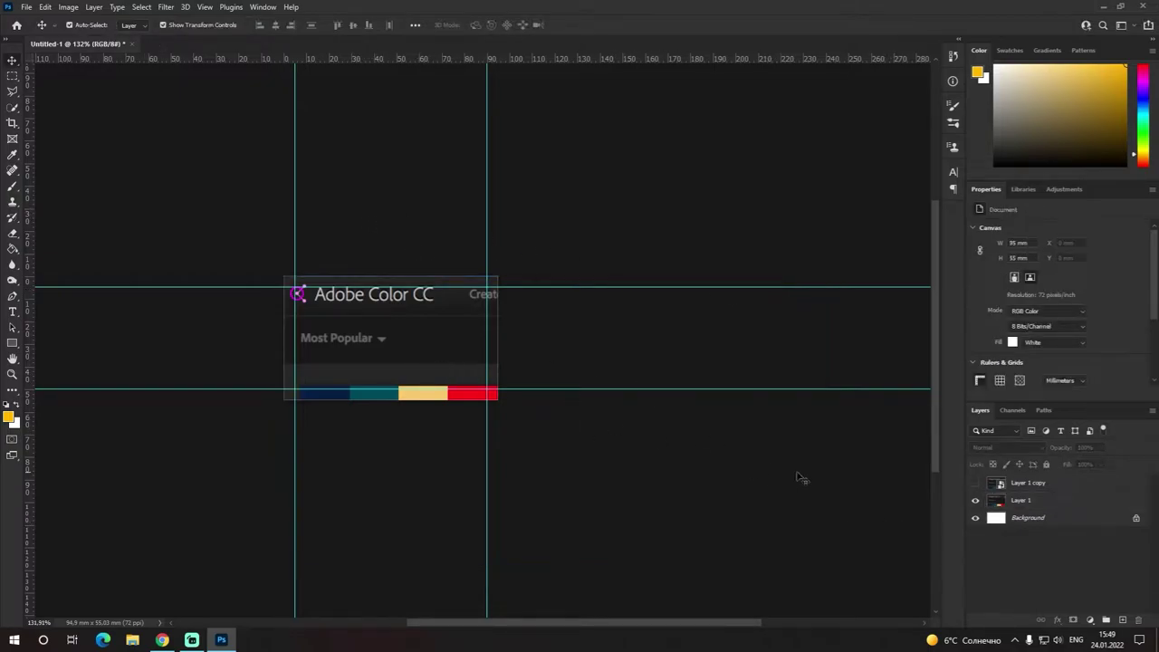
{"action": "left_click", "coordinate": [1027, 508]}
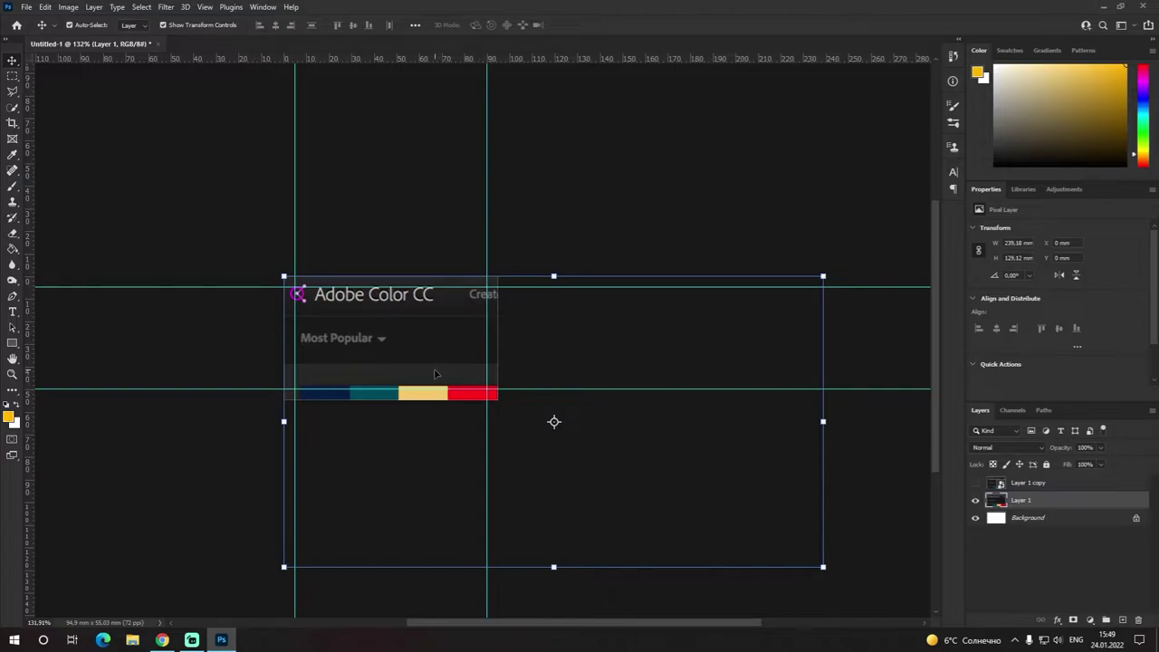
{"action": "key", "text": "ctrl+t"}
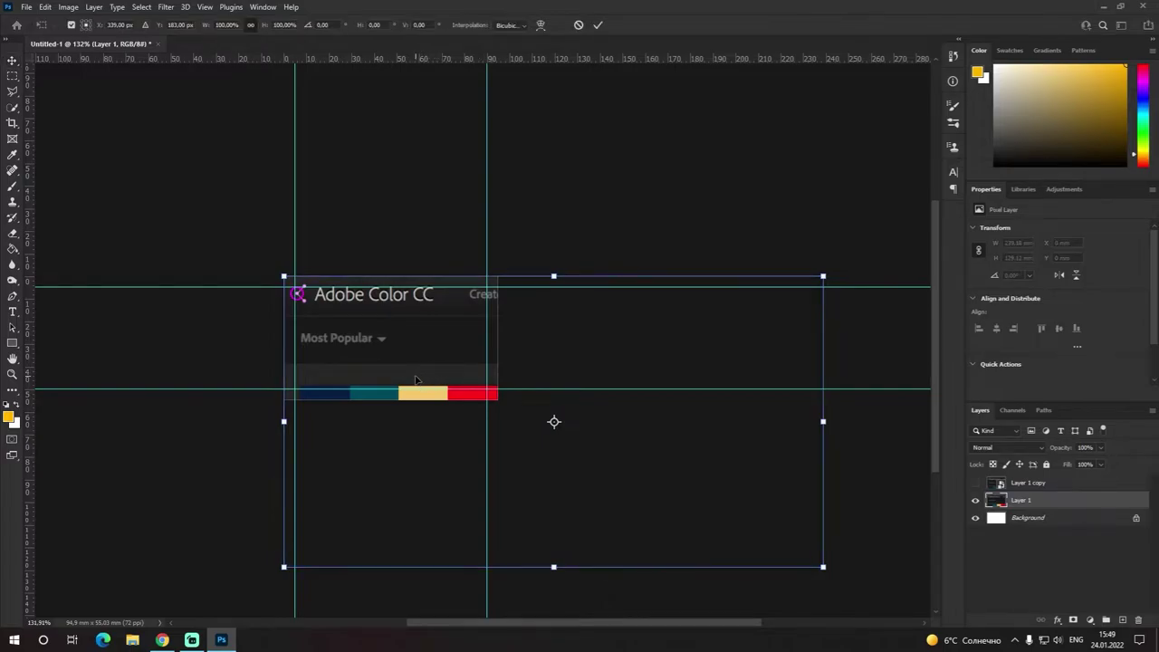
{"action": "left_click", "coordinate": [578, 26]}
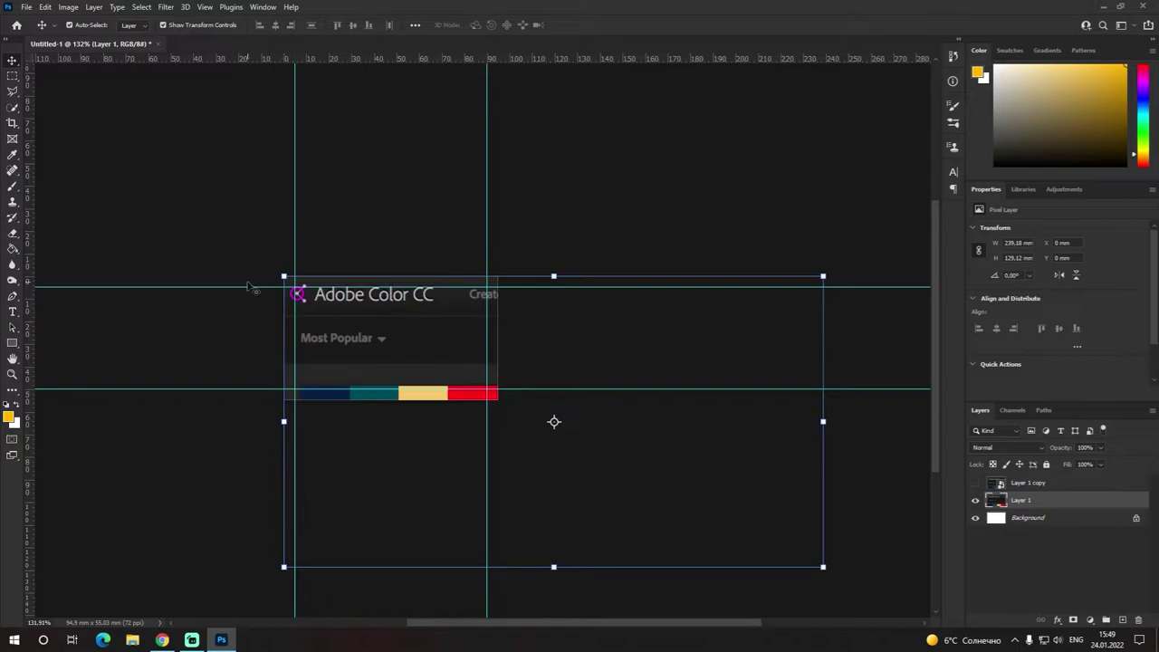
Step: Toggle Show Transform Controls and drag the screenshot right and down against the guides
{"action": "left_click", "coordinate": [164, 26]}
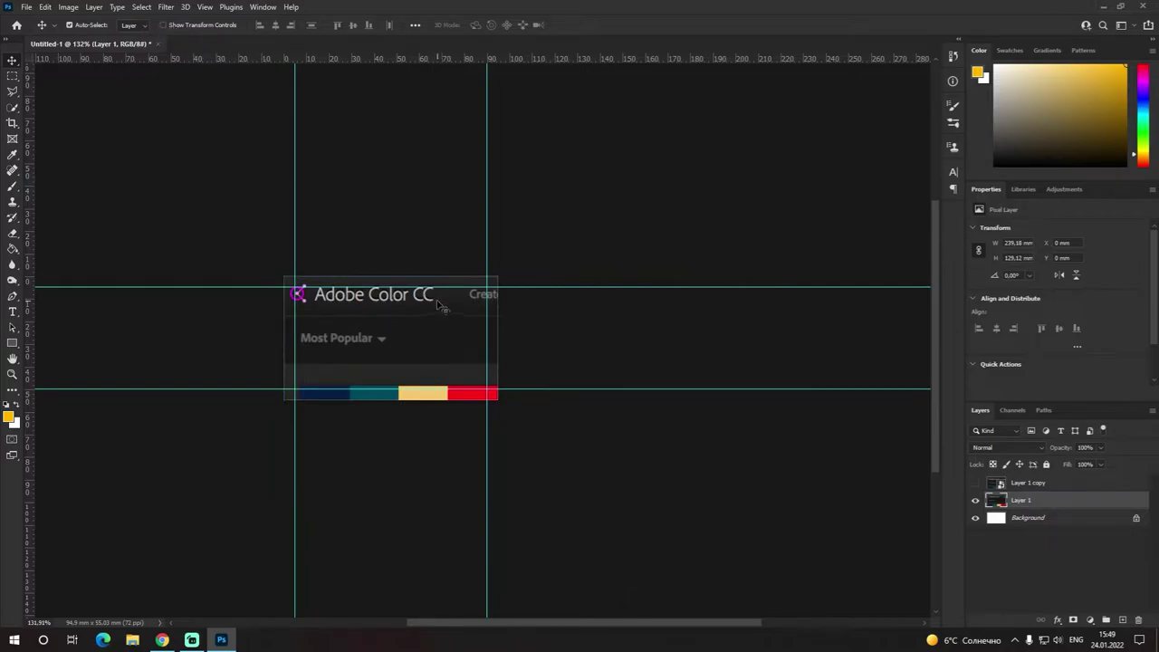
{"action": "mouse_move", "coordinate": [440, 305]}
{"action": "left_mouse_down"}
{"action": "mouse_move", "coordinate": [412, 323]}
{"action": "mouse_move", "coordinate": [423, 331]}
{"action": "left_mouse_up"}
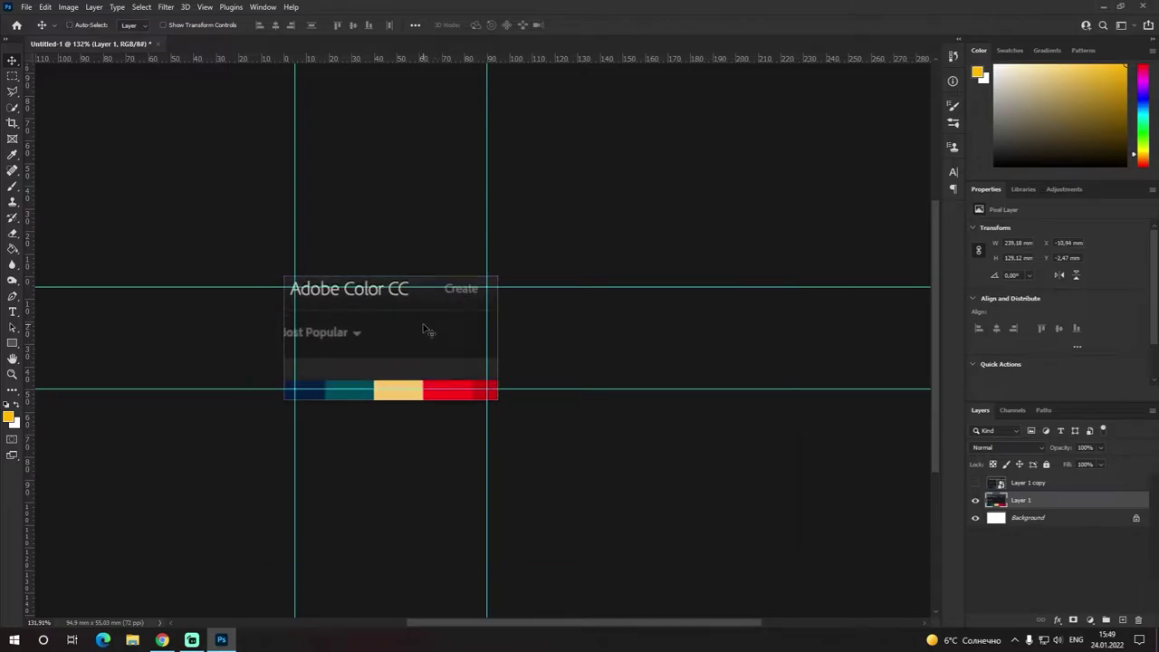
{"action": "key", "text": "ctrl+t"}
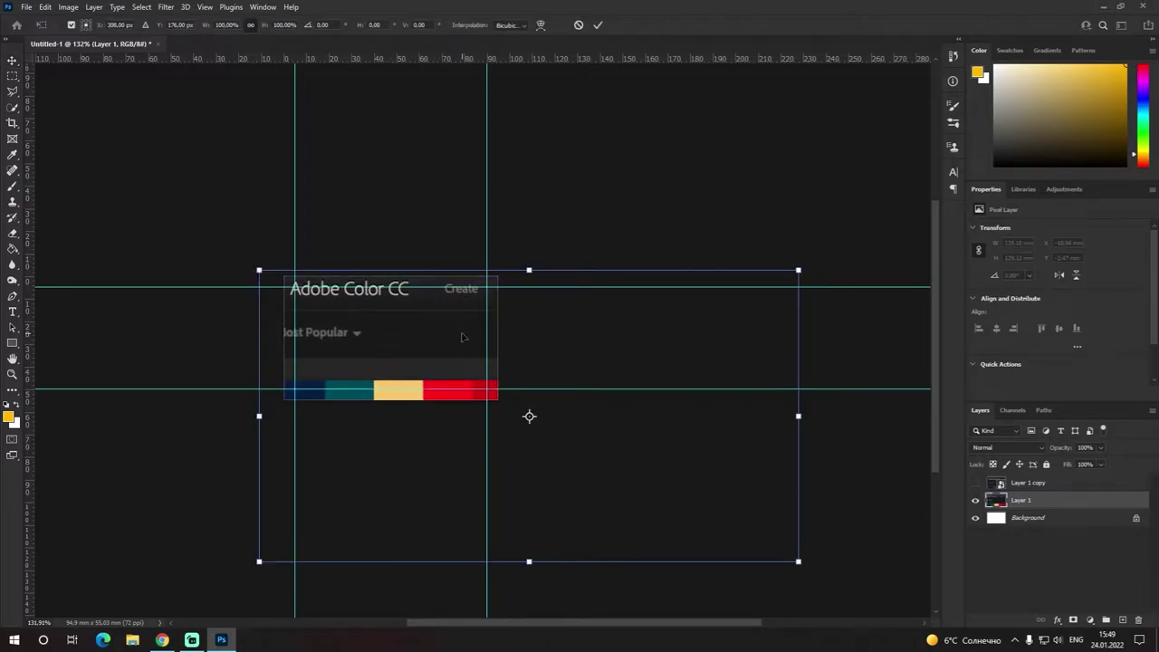
{"action": "key", "text": "Return"}
{"action": "left_click_drag", "start_coordinate": [432, 339], "coordinate": [445, 344]}
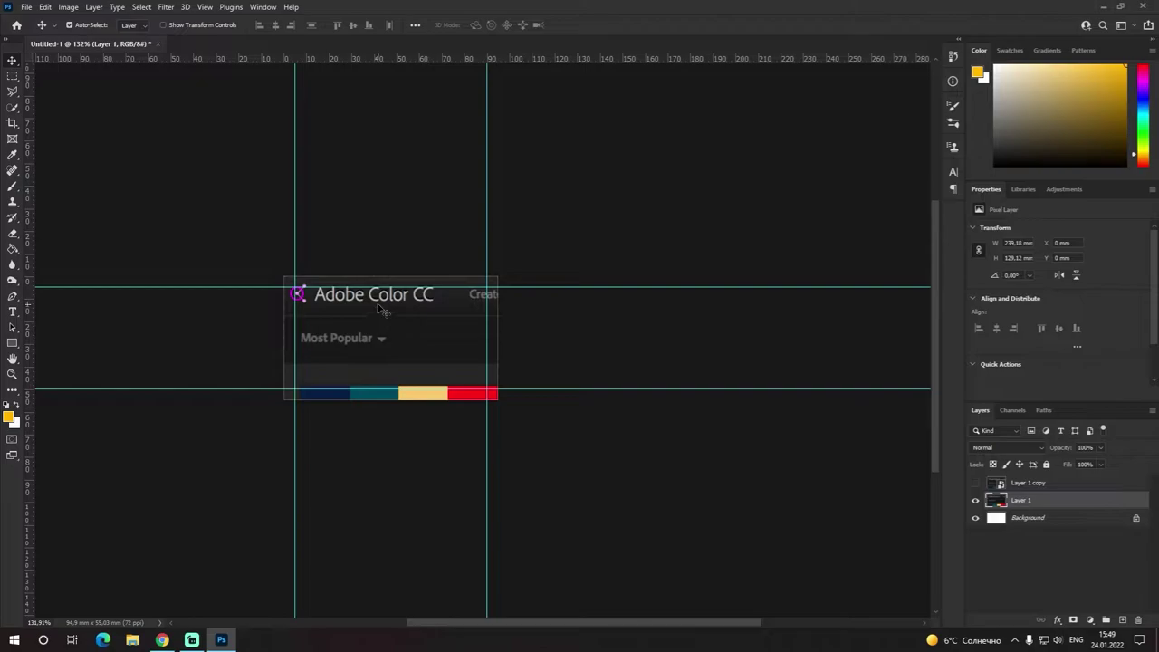
{"action": "left_click", "coordinate": [124, 173]}
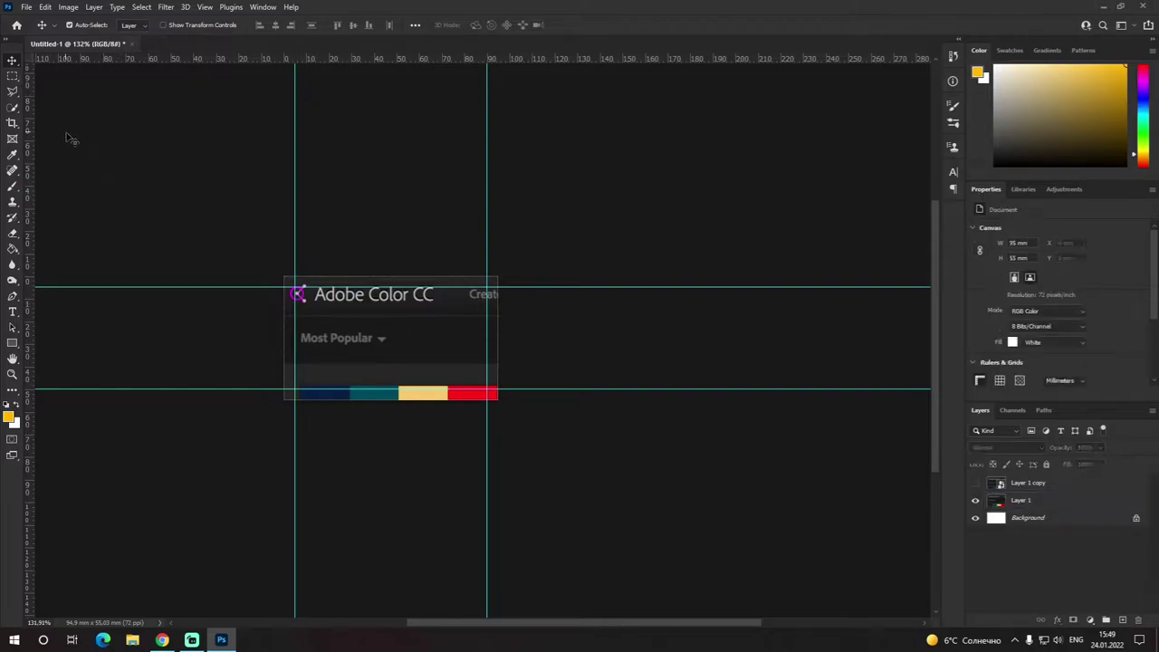
{"action": "left_click", "coordinate": [164, 25]}
{"action": "left_click_drag", "start_coordinate": [456, 352], "coordinate": [444, 353]}
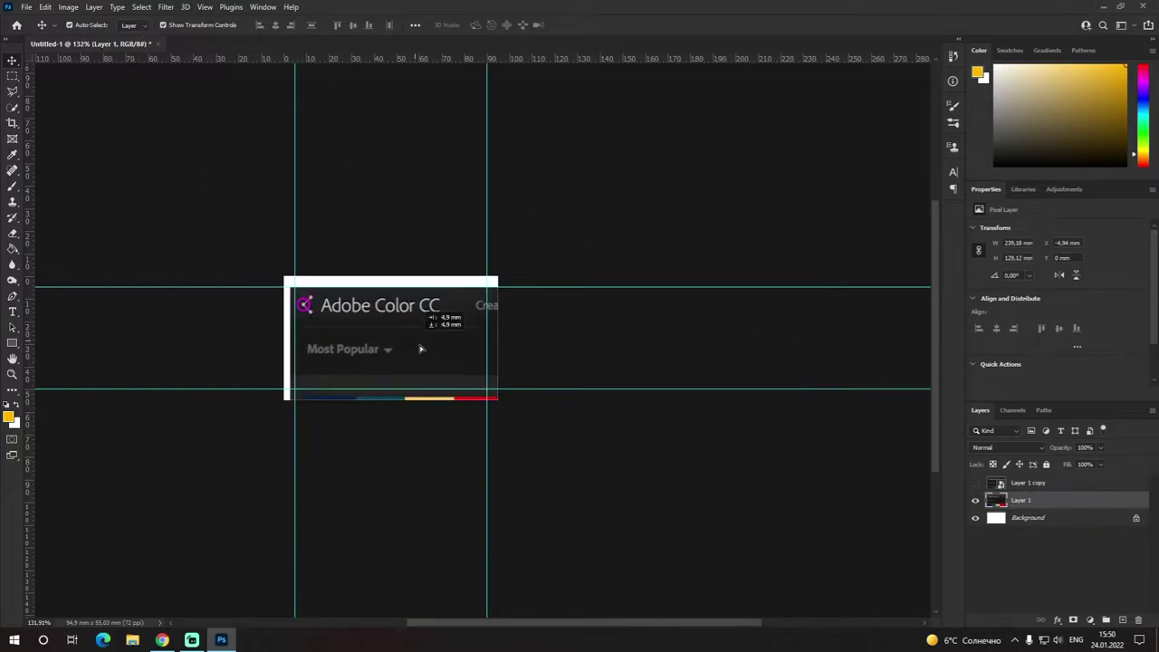
Step: Reposition the screenshot right and down, snapping it to the canvas top-left corner
{"action": "mouse_move", "coordinate": [397, 330]}
{"action": "left_mouse_down"}
{"action": "mouse_move", "coordinate": [473, 392]}
{"action": "mouse_move", "coordinate": [452, 377]}
{"action": "mouse_move", "coordinate": [376, 373]}
{"action": "mouse_move", "coordinate": [429, 344]}
{"action": "left_mouse_up"}
{"action": "left_click", "coordinate": [326, 315]}
{"action": "key", "text": "ctrl+z"}
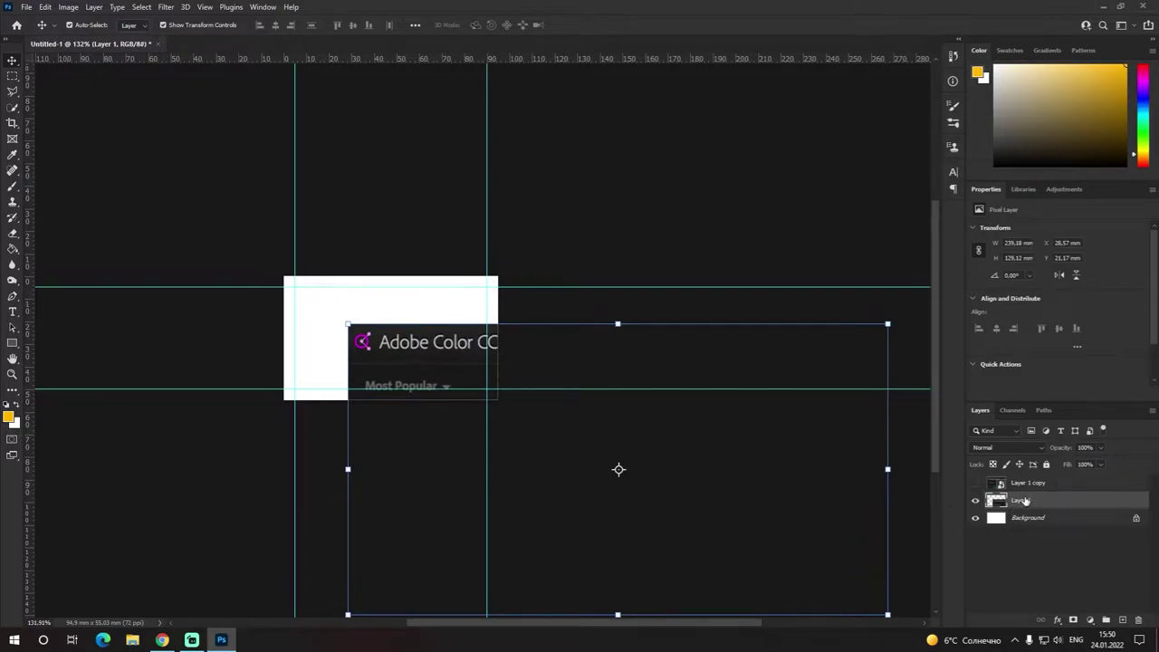
{"action": "left_click", "coordinate": [277, 309]}
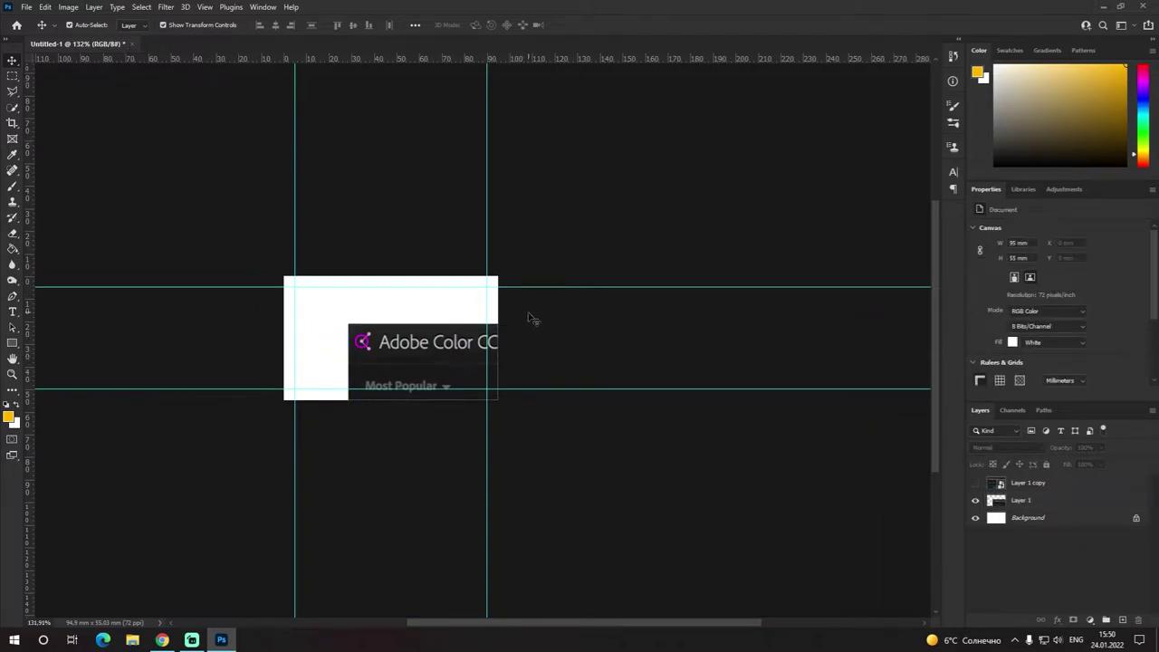
{"action": "left_click_drag", "start_coordinate": [422, 348], "coordinate": [419, 353]}
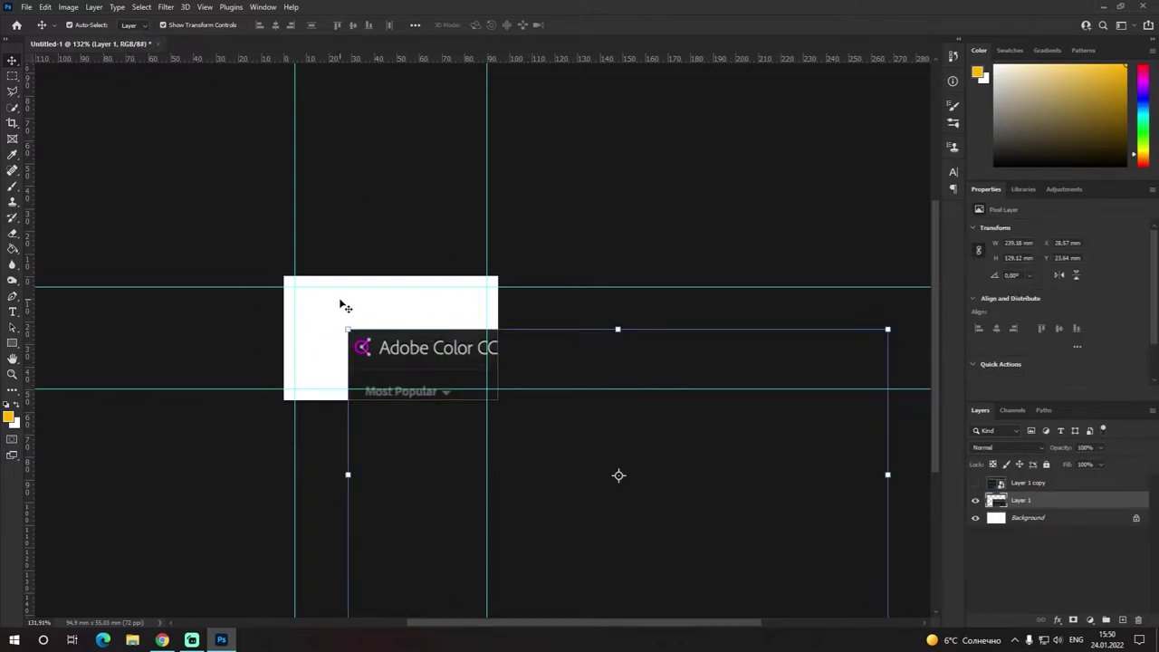
{"action": "left_click_drag", "start_coordinate": [463, 308], "coordinate": [390, 344]}
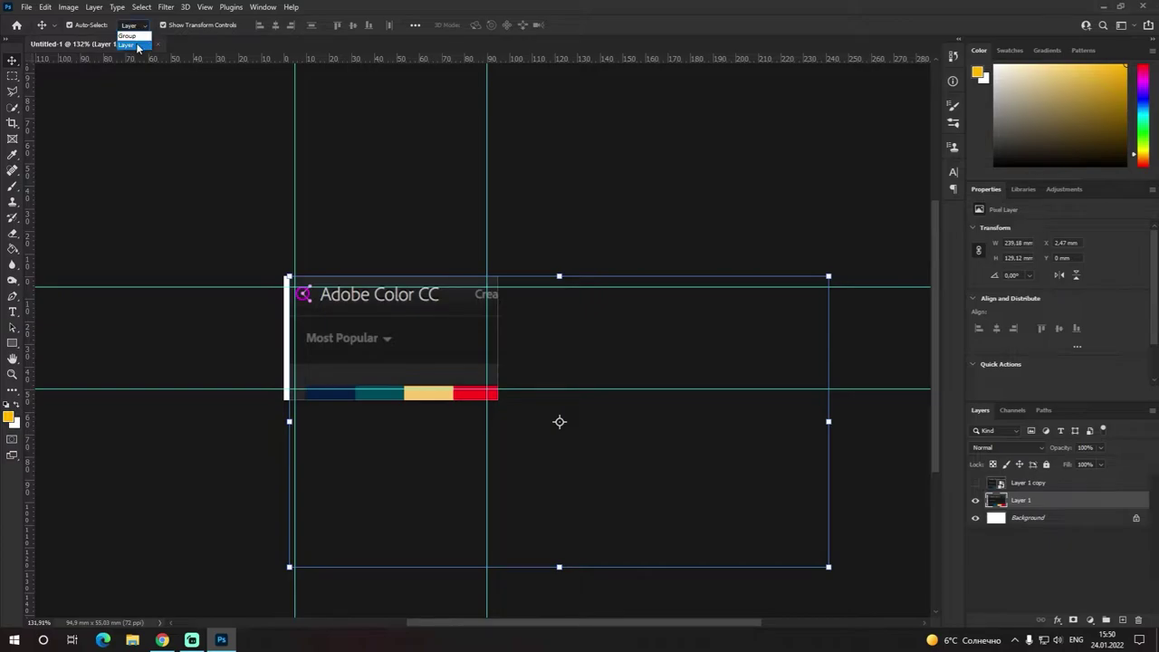
Step: Reselect the screenshot and toggle the transform bounding box and alignment options
{"action": "left_click", "coordinate": [1034, 485]}
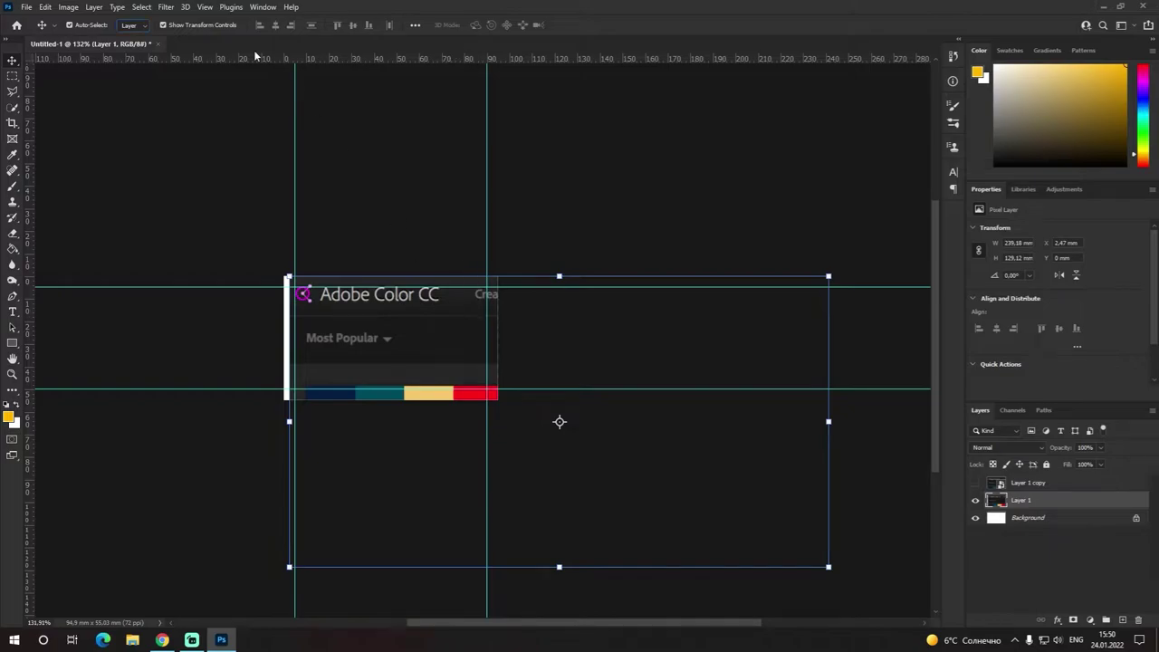
{"action": "left_click", "coordinate": [192, 25]}
{"action": "left_click", "coordinate": [191, 24]}
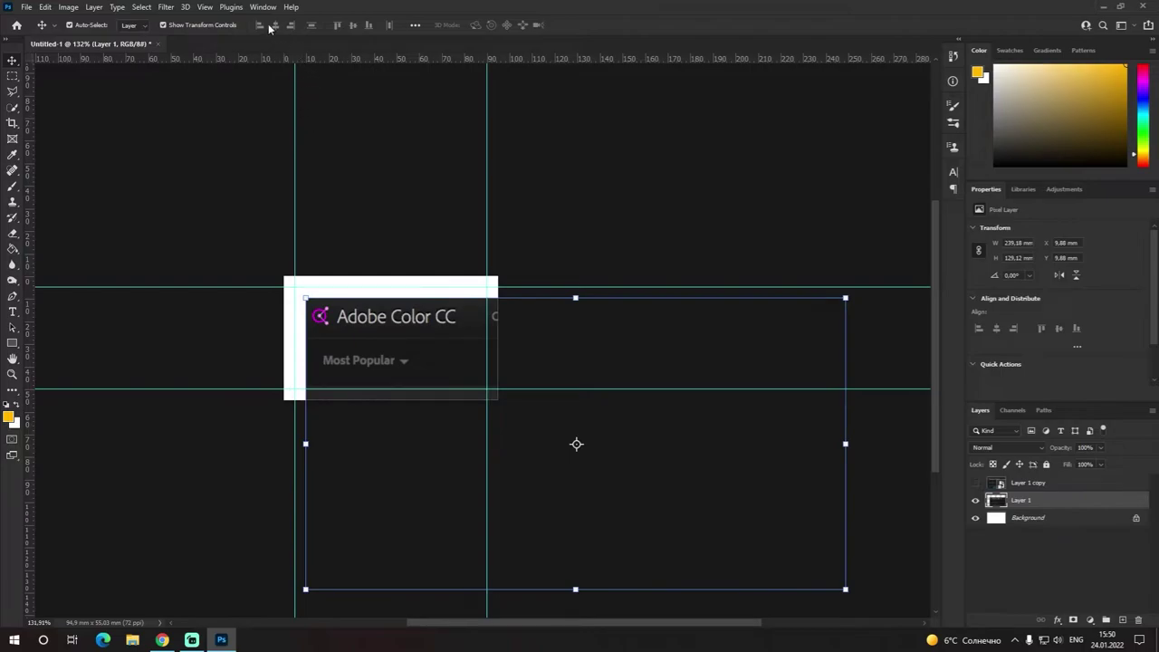
{"action": "left_click", "coordinate": [414, 25]}
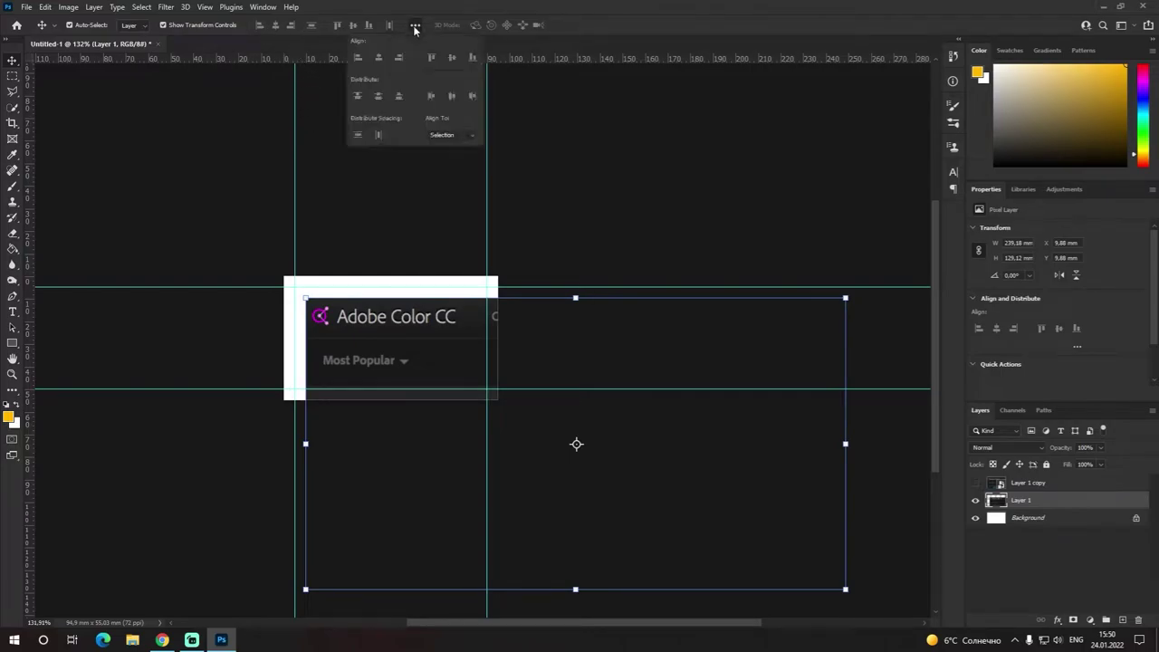
{"action": "left_click", "coordinate": [415, 26]}
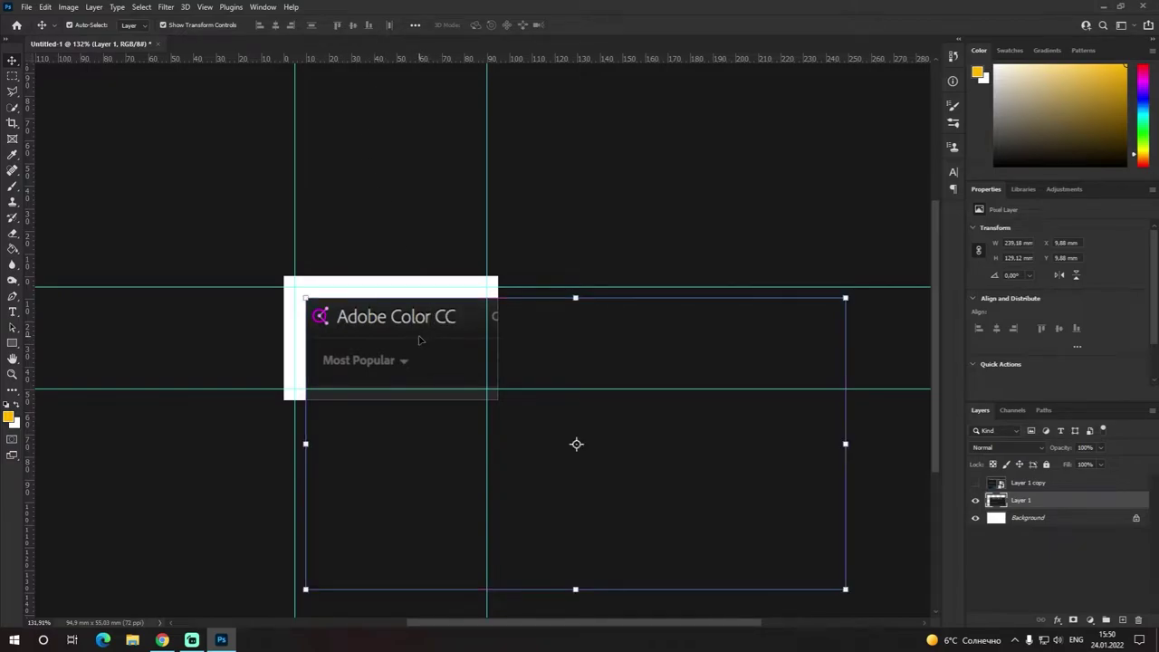
Step: Shrink the pixel screenshot layer to a tiny size and commit the transform
{"action": "left_click", "coordinate": [305, 298]}
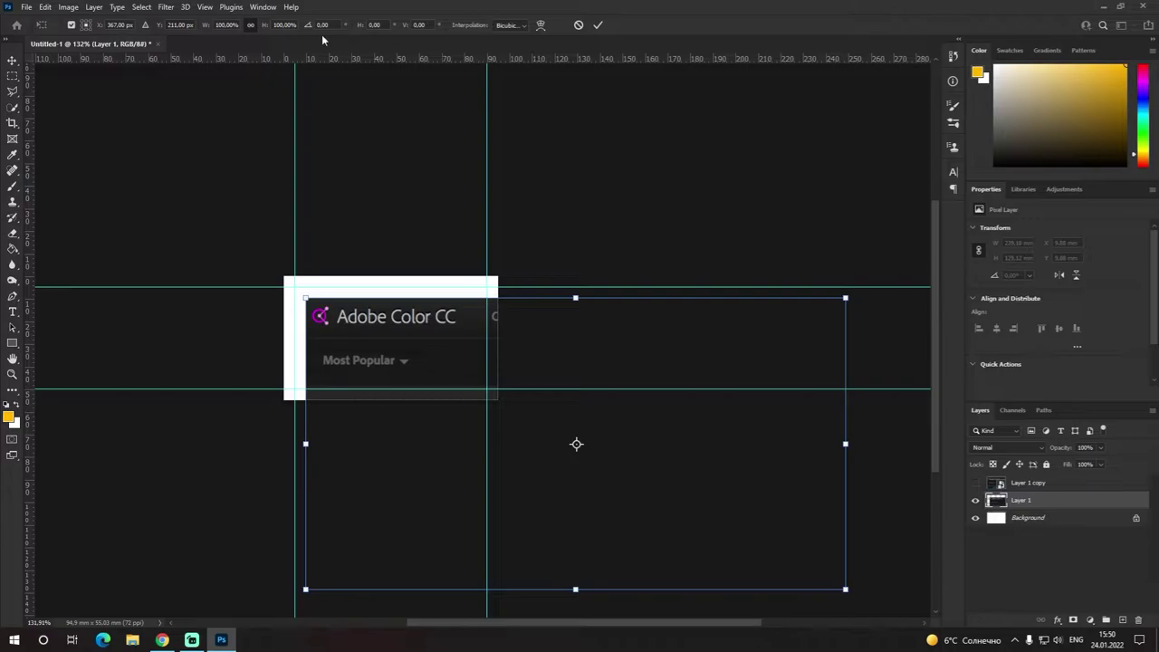
{"action": "mouse_move", "coordinate": [304, 298]}
{"action": "left_mouse_down"}
{"action": "mouse_move", "coordinate": [750, 563]}
{"action": "mouse_move", "coordinate": [315, 328]}
{"action": "left_mouse_up"}
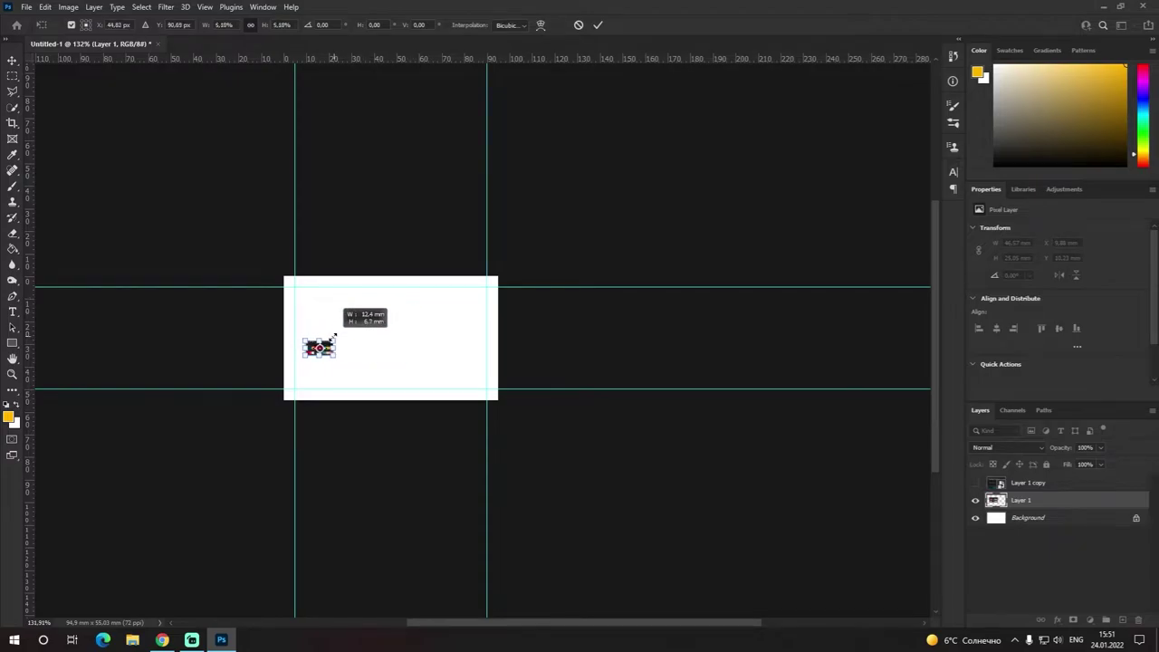
{"action": "left_click_drag", "start_coordinate": [413, 296], "coordinate": [334, 342]}
{"action": "key", "text": "Return"}
{"action": "left_click", "coordinate": [399, 339]}
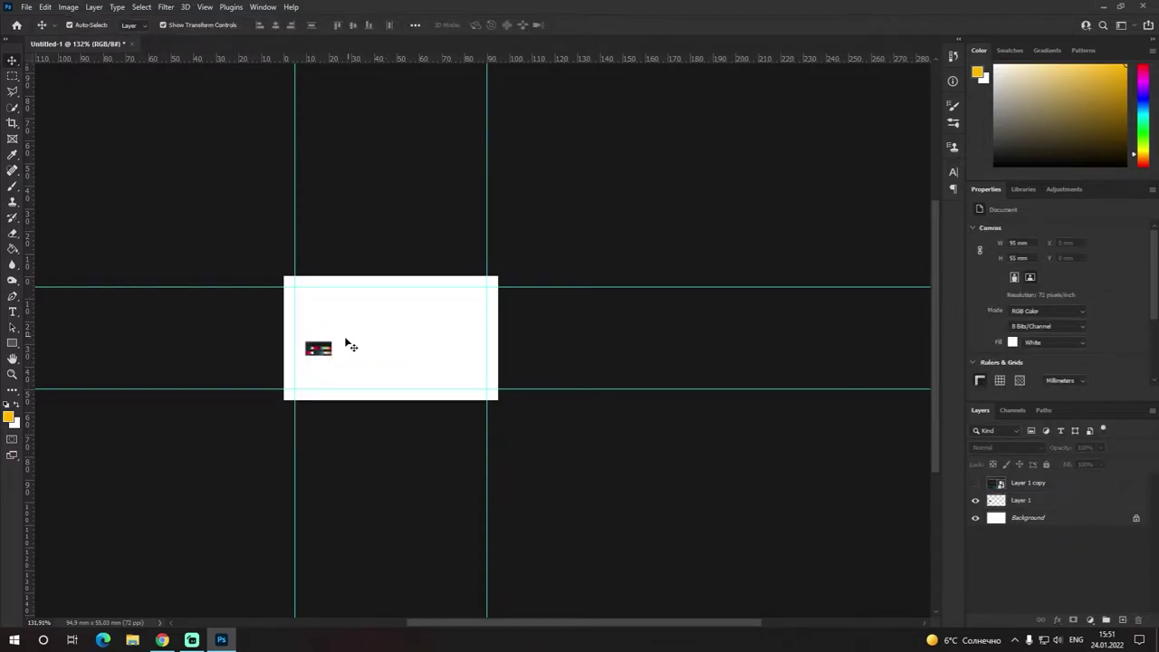
Step: Scale the tiny image back up so it turns blurry, and move it onto the card
{"action": "scroll", "coordinate": [298, 367], "scroll_direction": "up", "scroll_amount": 3}
{"action": "scroll", "coordinate": [281, 374], "scroll_direction": "up", "scroll_amount": 2}
{"action": "scroll", "coordinate": [317, 353], "scroll_direction": "up", "scroll_amount": 2}
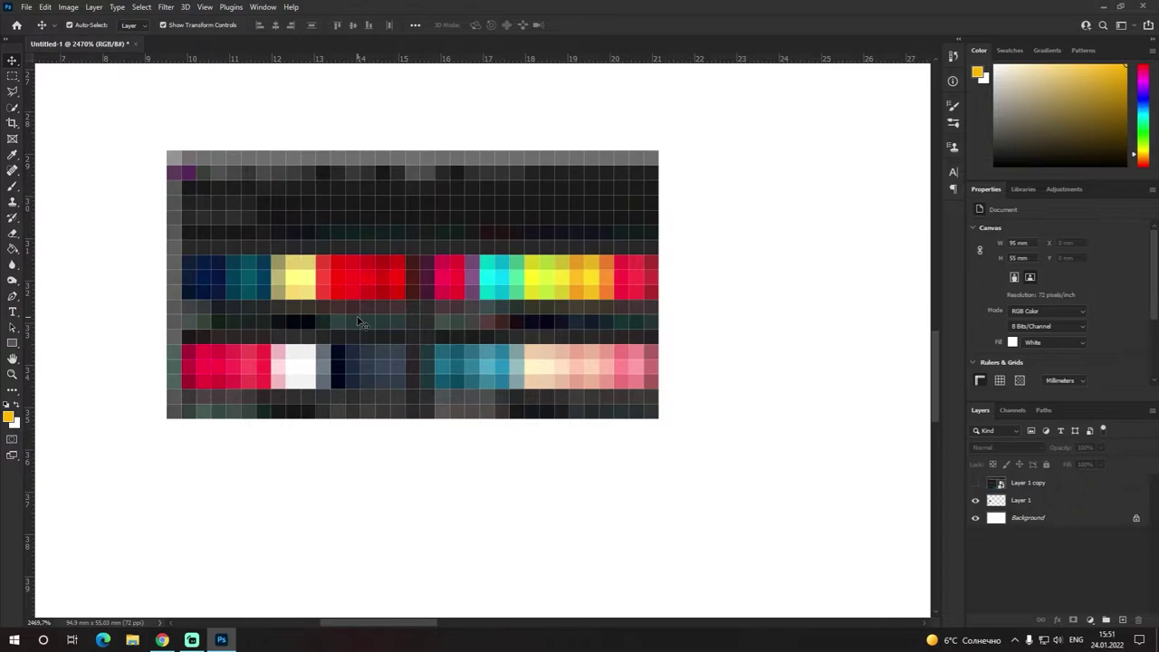
{"action": "scroll", "coordinate": [362, 323], "scroll_direction": "down", "scroll_amount": 2}
{"action": "scroll", "coordinate": [396, 335], "scroll_direction": "down", "scroll_amount": 2}
{"action": "scroll", "coordinate": [397, 335], "scroll_direction": "down", "scroll_amount": 3}
{"action": "left_click", "coordinate": [396, 329]}
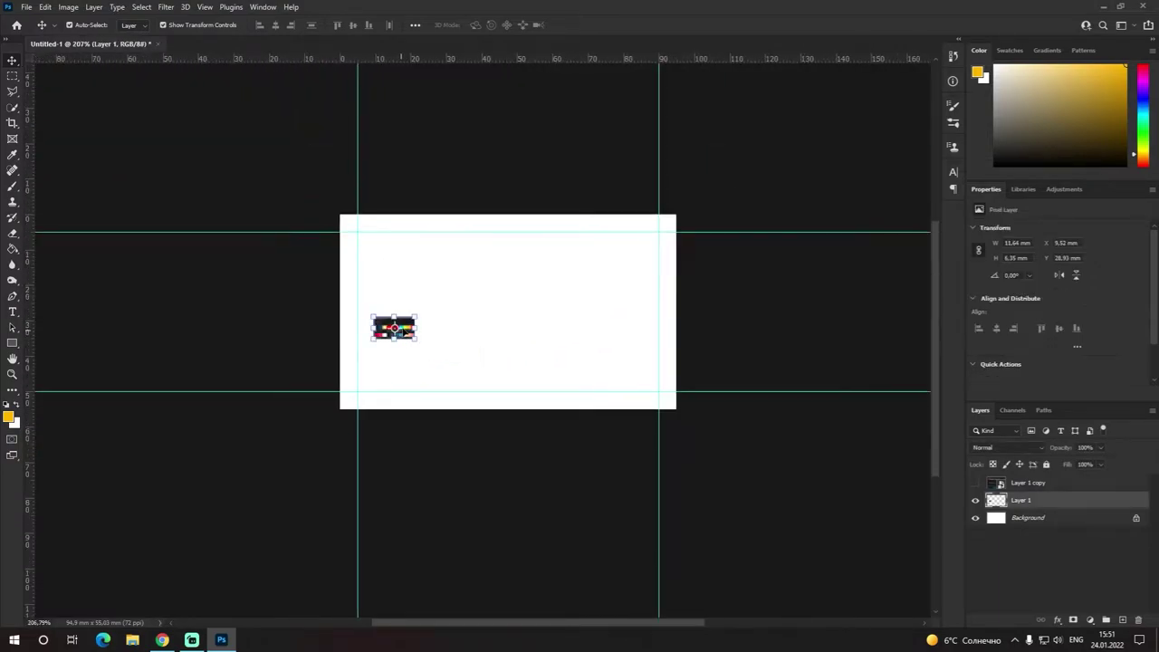
{"action": "left_click_drag", "start_coordinate": [416, 313], "coordinate": [791, 111]}
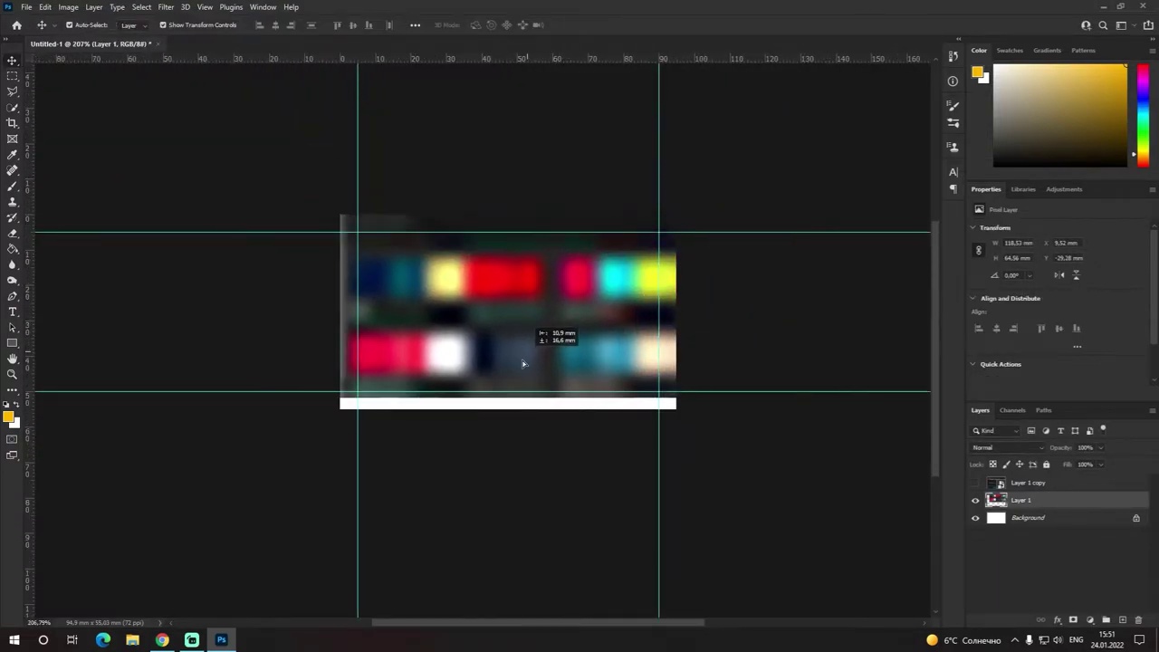
{"action": "left_click_drag", "start_coordinate": [638, 292], "coordinate": [586, 379]}
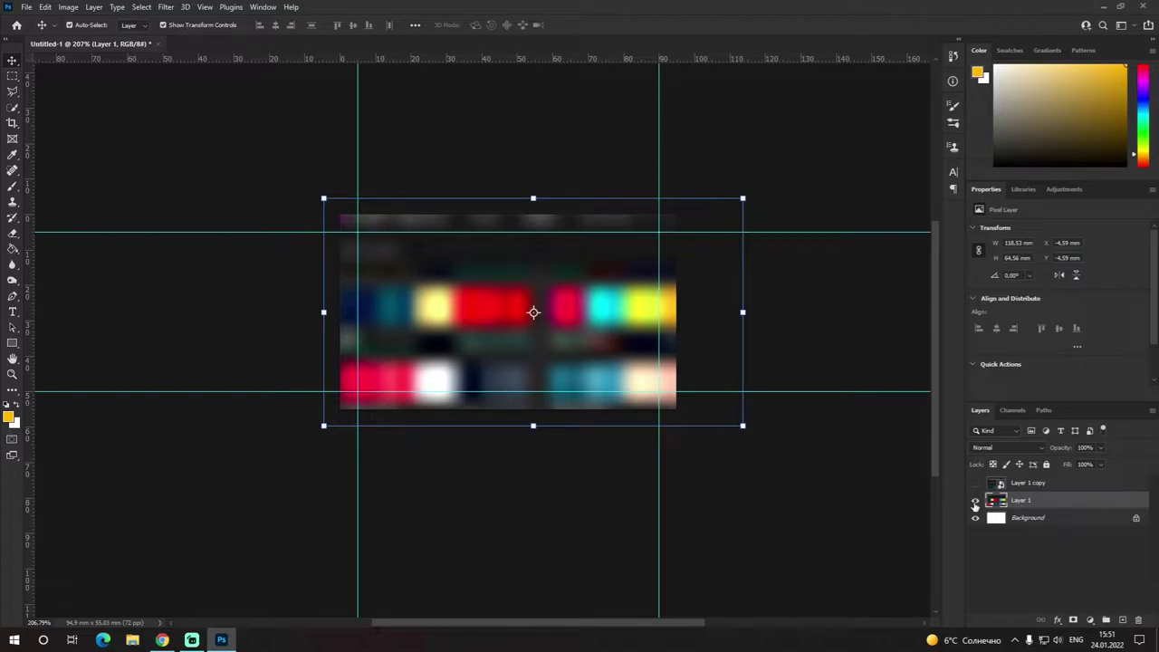
Step: Hide Layer 1 and show Layer 1 copy, selecting it for transforming
{"action": "left_click", "coordinate": [975, 502]}
{"action": "left_click", "coordinate": [975, 483]}
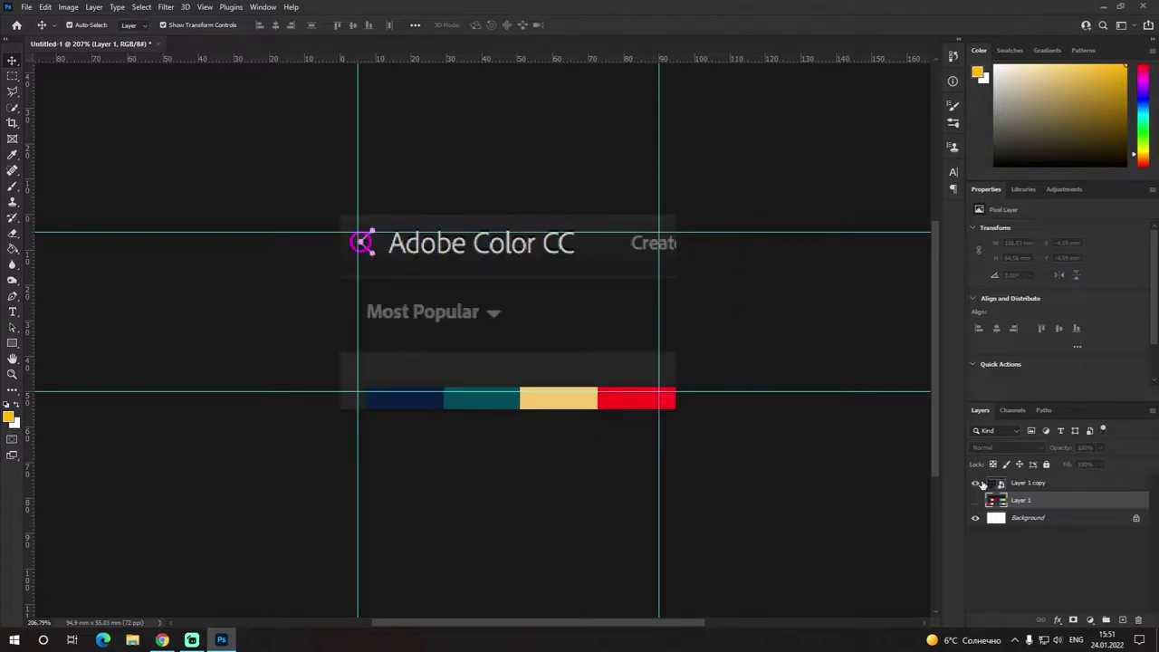
{"action": "left_click", "coordinate": [532, 342]}
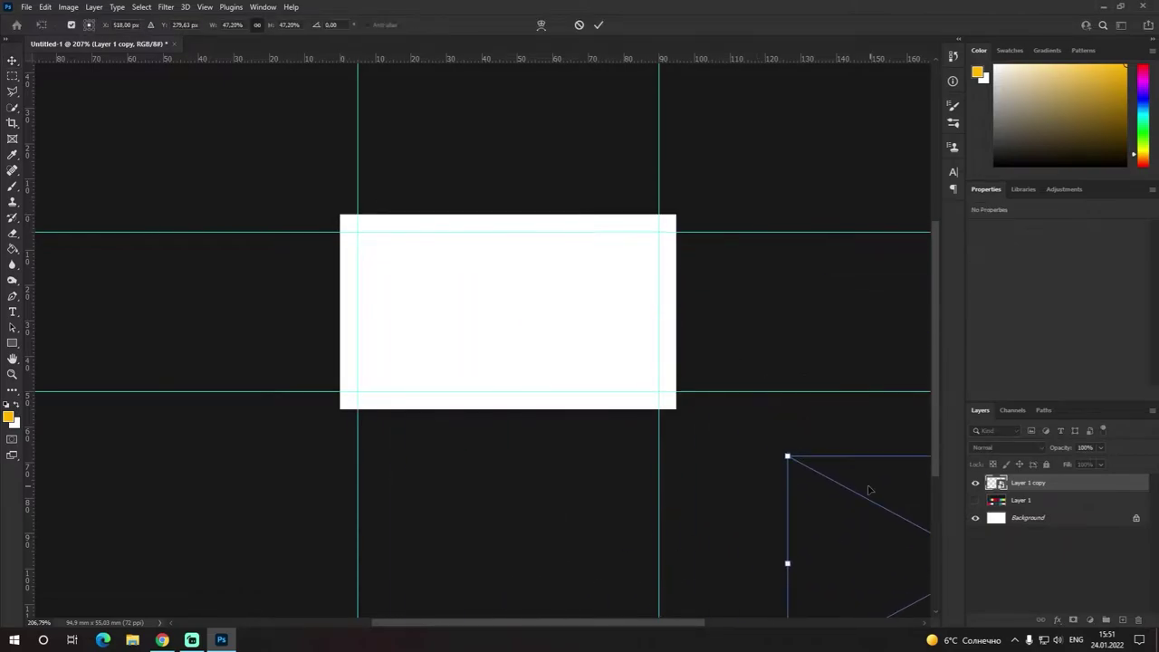
Step: Shrink the Layer 1 copy smart object to a tiny size, then enlarge it back sharply
{"action": "left_click_drag", "start_coordinate": [706, 422], "coordinate": [374, 231]}
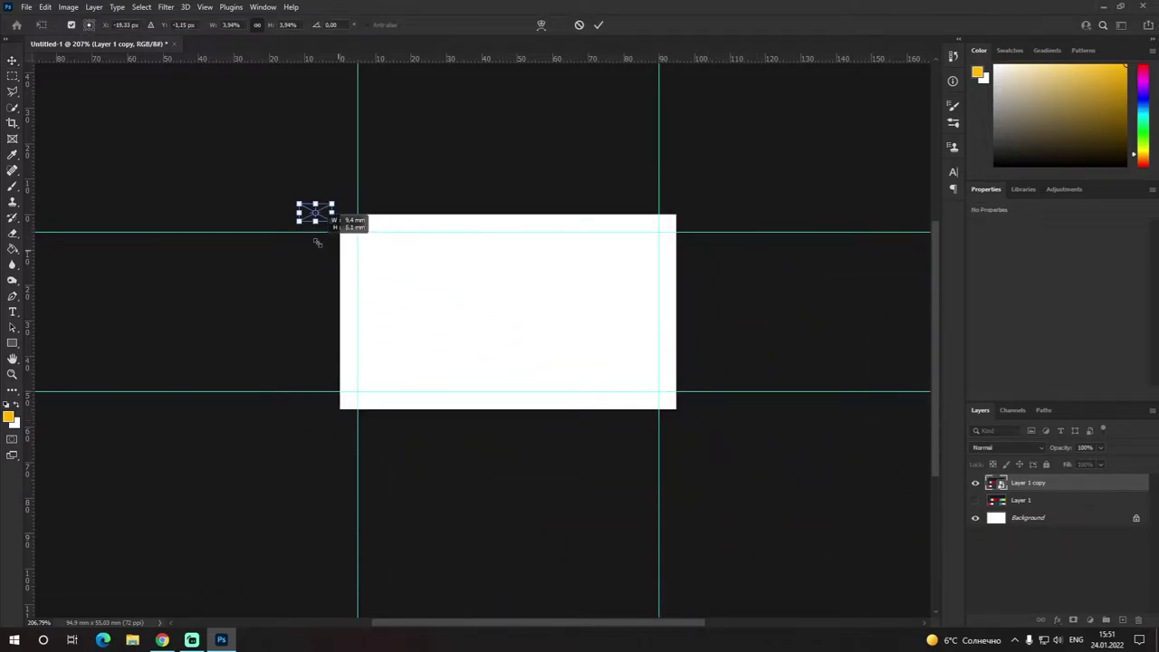
{"action": "key", "text": "Return"}
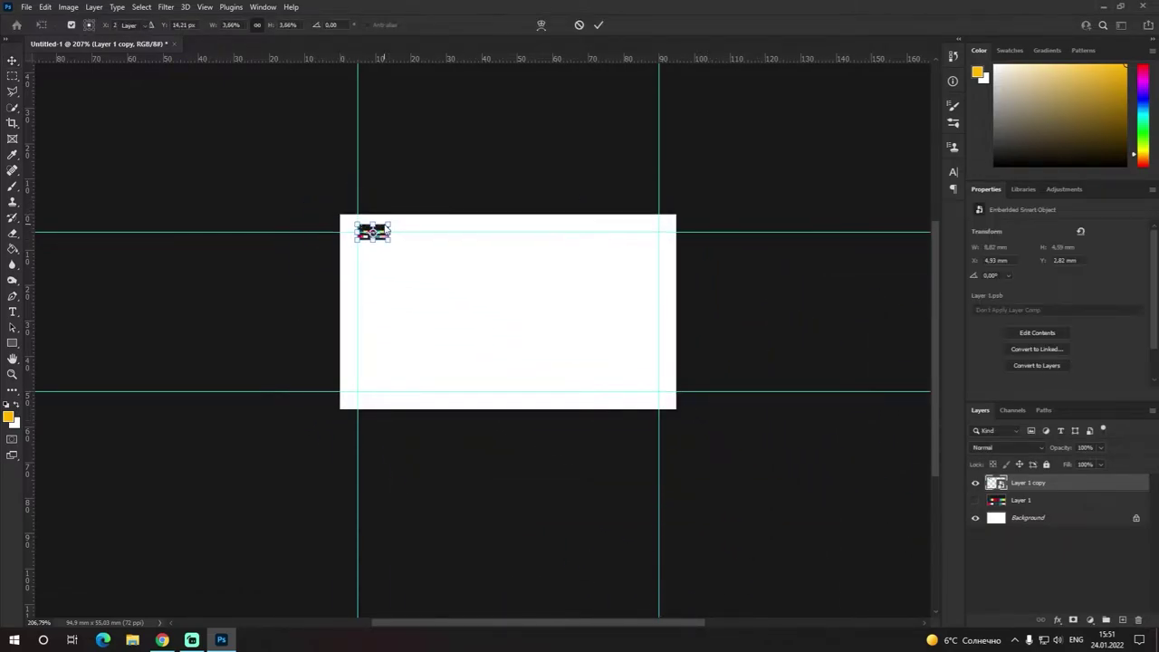
{"action": "scroll", "coordinate": [395, 210], "scroll_direction": "up", "scroll_amount": 5}
{"action": "scroll", "coordinate": [357, 321], "scroll_direction": "down", "scroll_amount": 6}
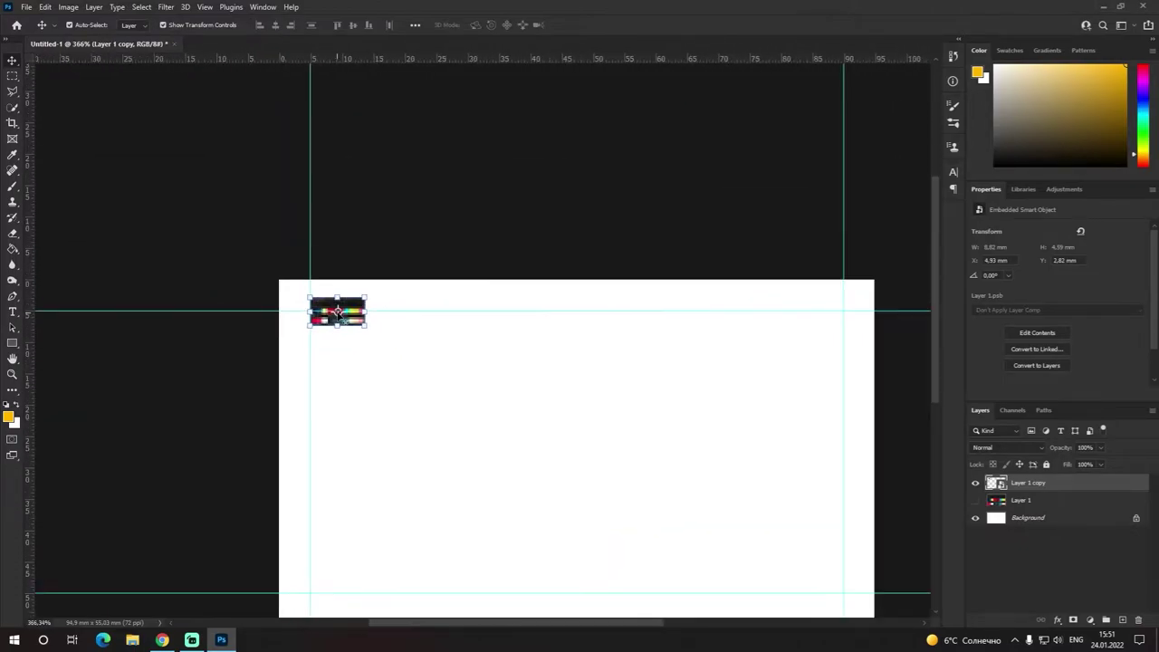
{"action": "scroll", "coordinate": [371, 328], "scroll_direction": "down", "scroll_amount": 5}
{"action": "left_click_drag", "start_coordinate": [368, 330], "coordinate": [599, 447]}
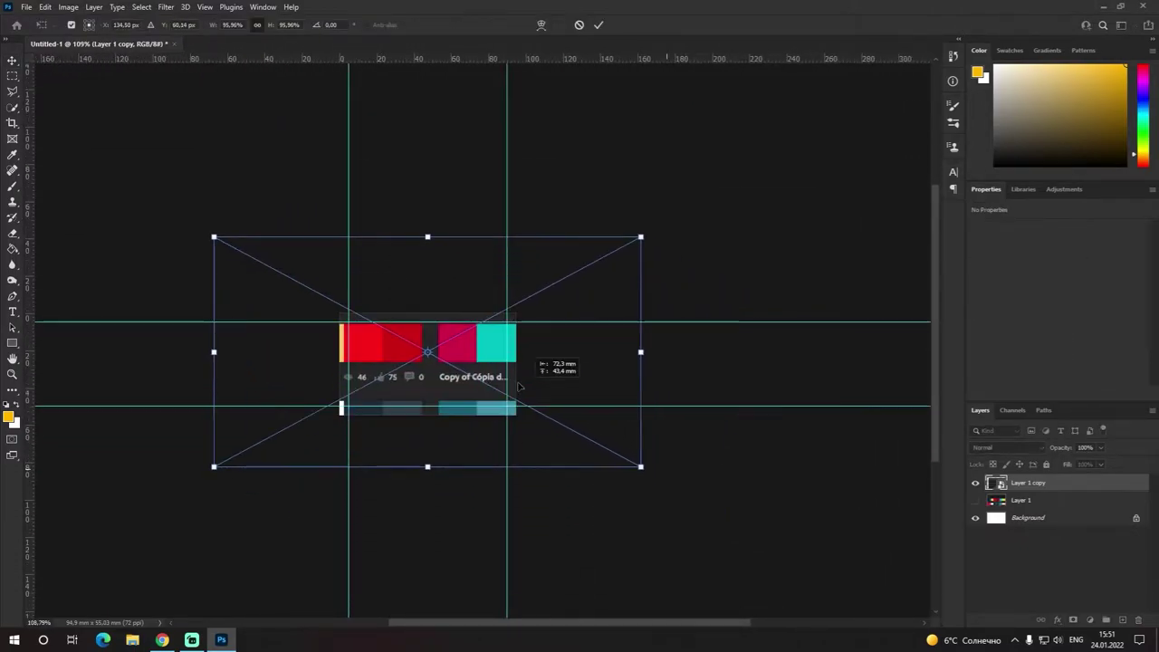
Step: Move the smart-object image to line up with the card's top-left corner
{"action": "scroll", "coordinate": [444, 389], "scroll_direction": "up", "scroll_amount": 2}
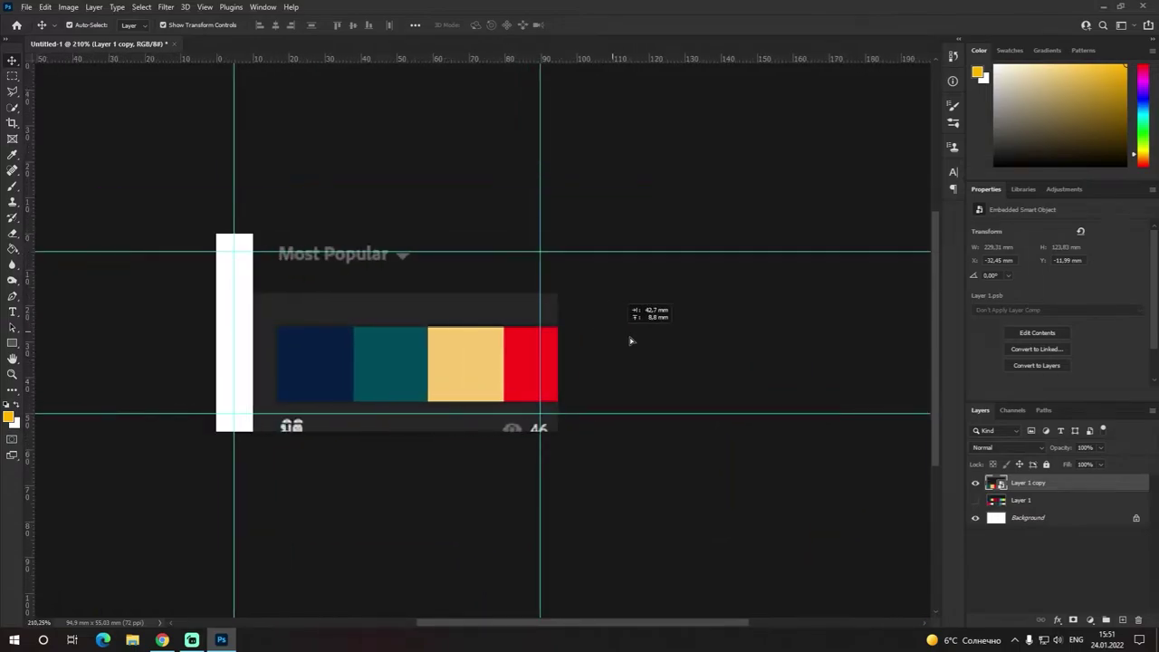
{"action": "scroll", "coordinate": [484, 362], "scroll_direction": "up", "scroll_amount": 2}
{"action": "left_click_drag", "start_coordinate": [485, 361], "coordinate": [511, 300]}
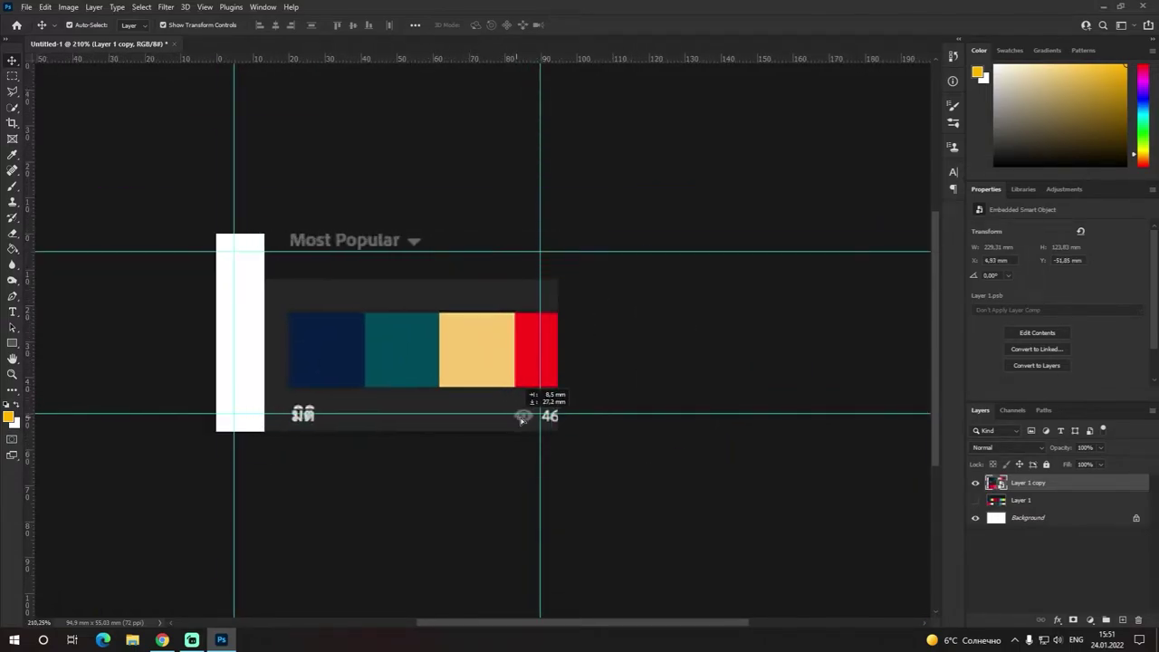
{"action": "left_click_drag", "start_coordinate": [512, 300], "coordinate": [463, 492]}
{"action": "left_click_drag", "start_coordinate": [477, 343], "coordinate": [482, 366]}
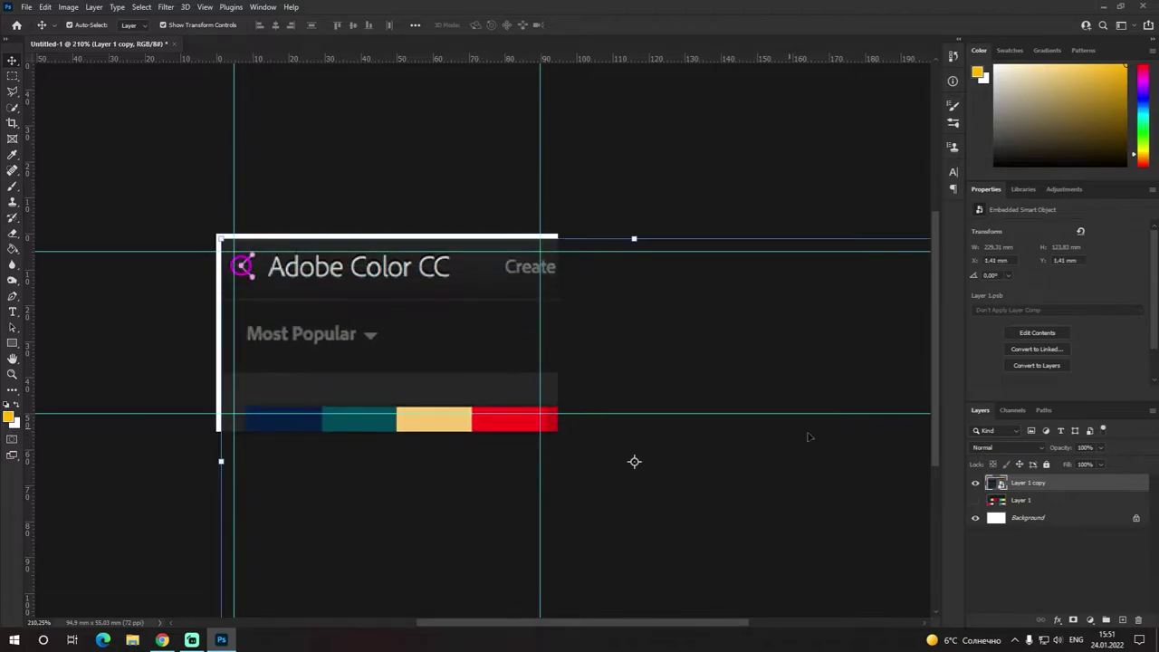
Step: Compare the two layers' quality by toggling visibility, then delete the blurry Layer 1
{"action": "left_click", "coordinate": [975, 483]}
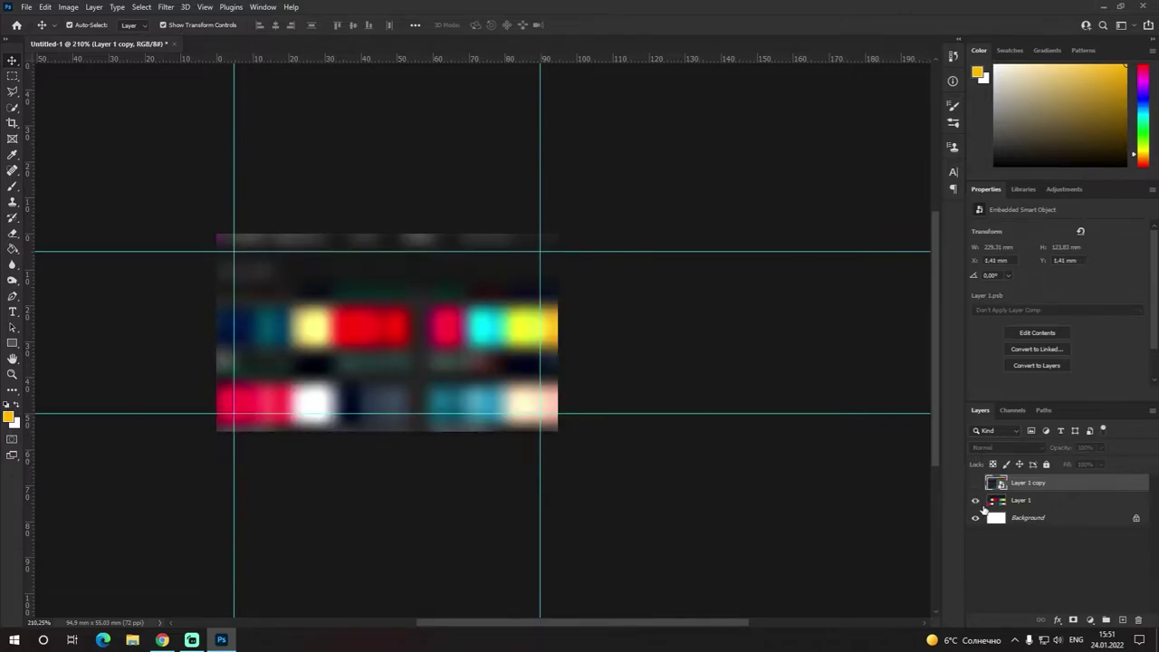
{"action": "left_click", "coordinate": [978, 502]}
{"action": "left_click", "coordinate": [999, 503]}
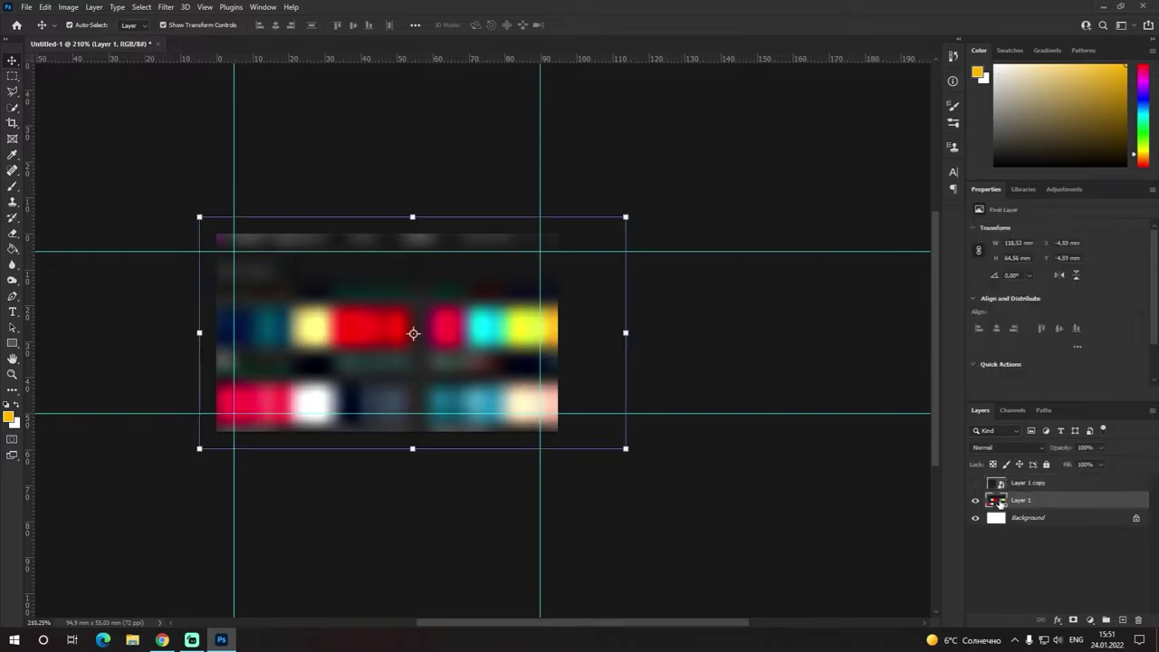
{"action": "left_click", "coordinate": [975, 500]}
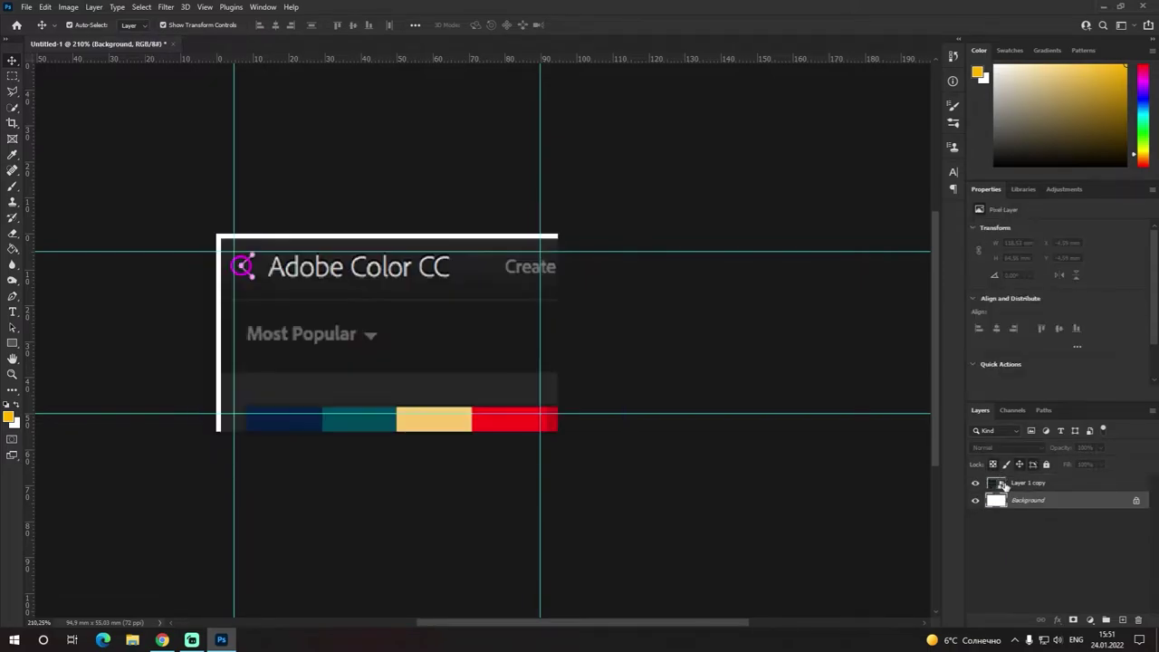
{"action": "key", "text": "Delete"}
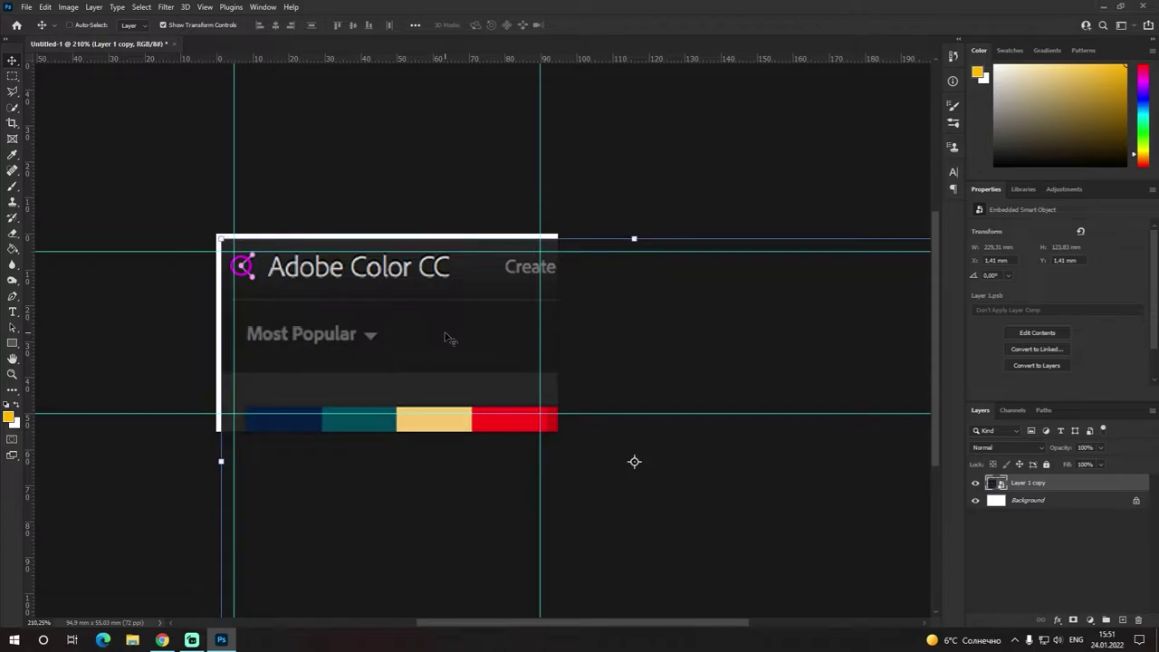
Step: Check the Adobe Color image in the browser, then delete the image layer in Photoshop
{"action": "left_click", "coordinate": [161, 640]}
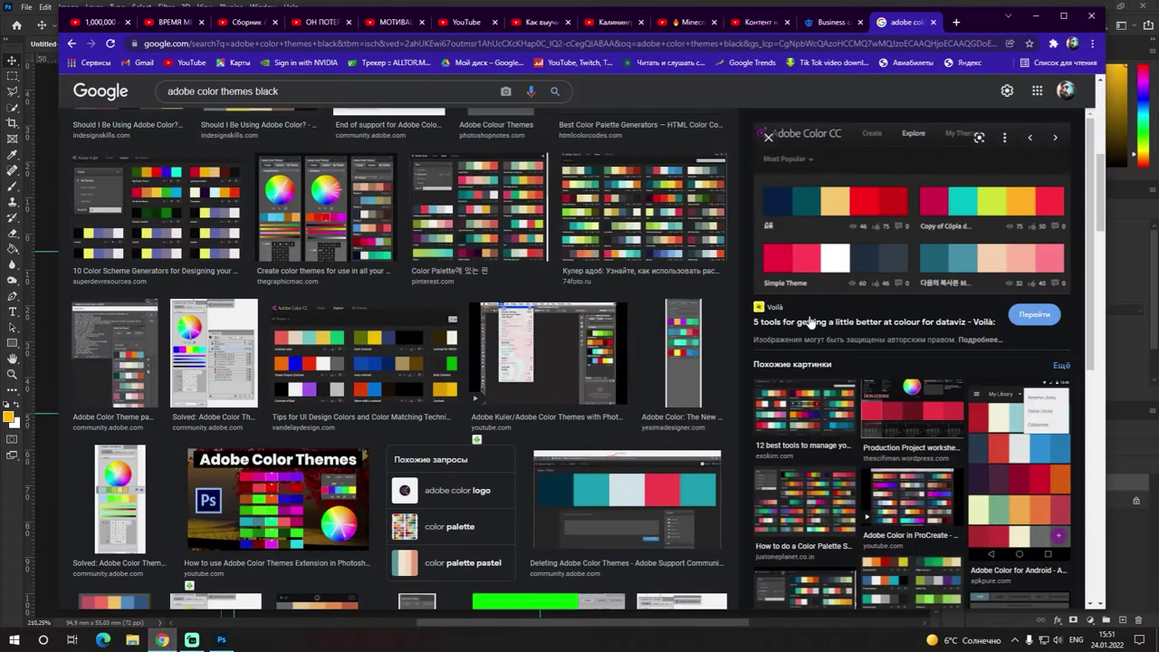
{"action": "right_click", "coordinate": [872, 232]}
{"action": "left_click", "coordinate": [938, 361]}
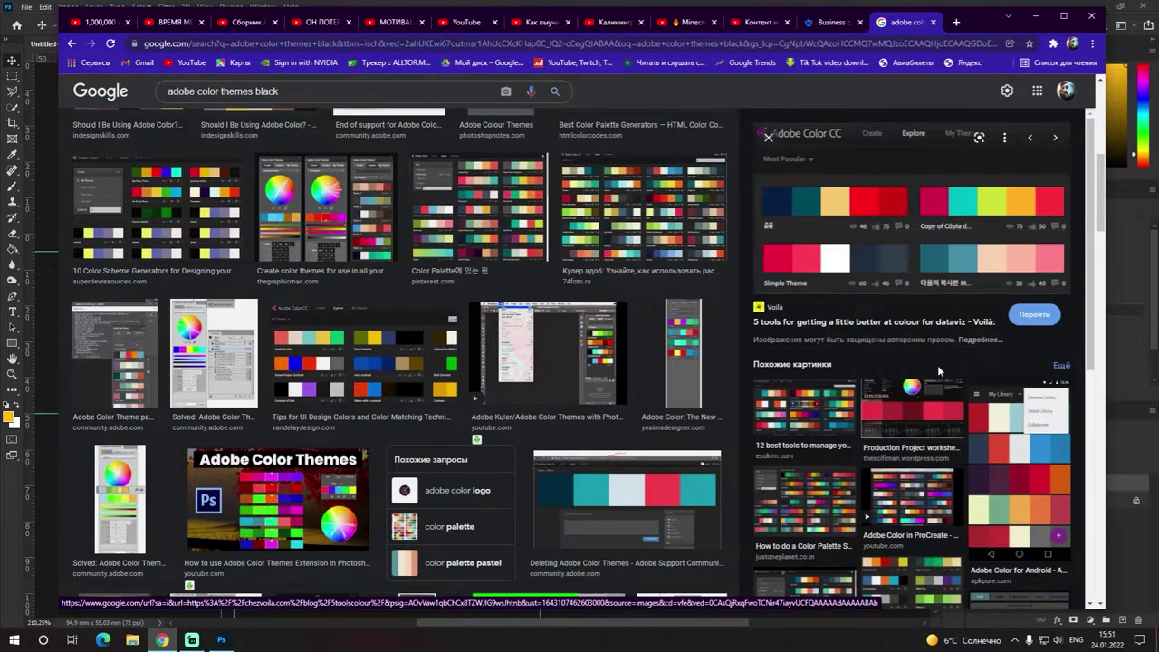
{"action": "left_click", "coordinate": [221, 640]}
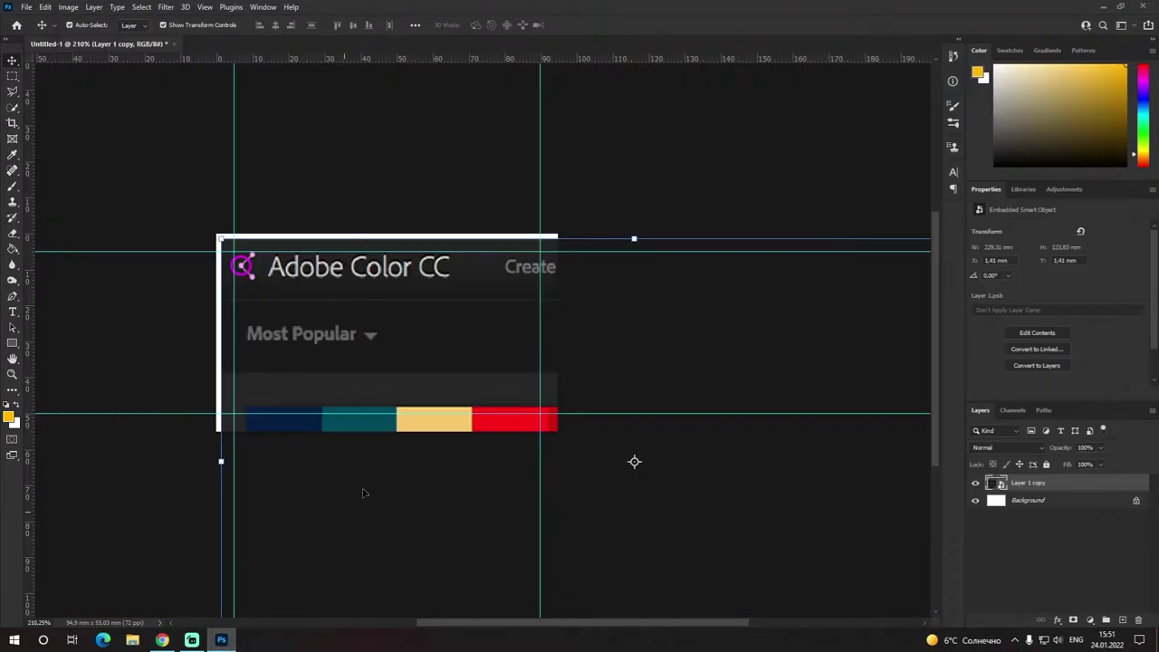
{"action": "key", "text": "Delete"}
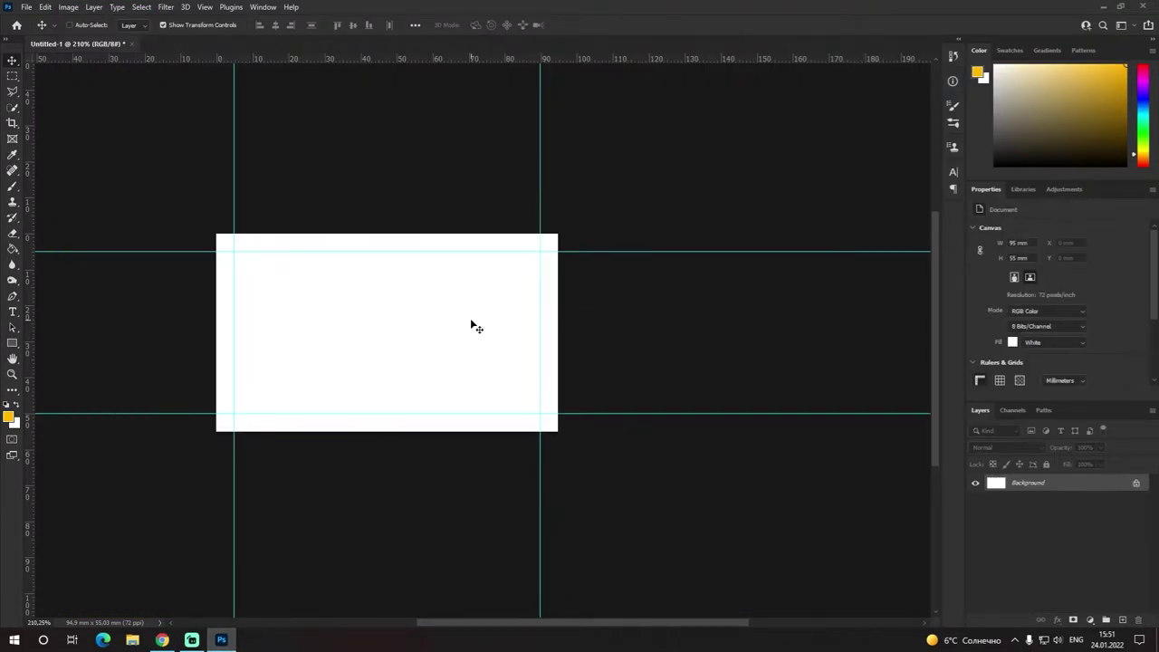
Step: Open and cancel the New Document settings, then open and close the File menu
{"action": "key", "text": "ctrl+n"}
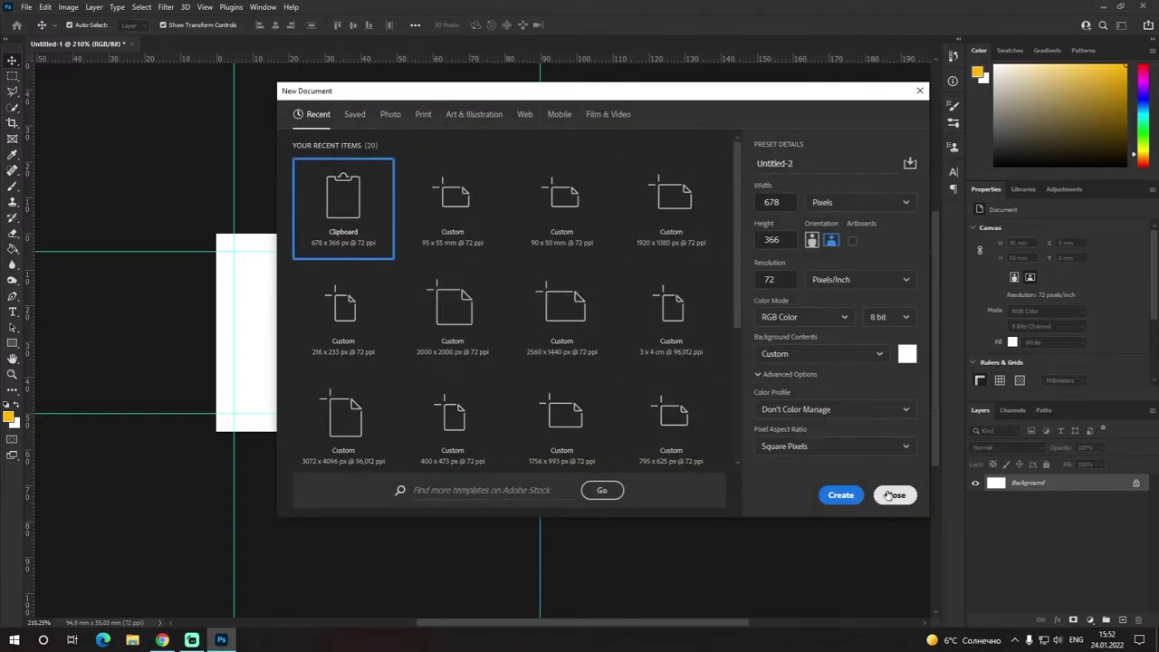
{"action": "left_click", "coordinate": [892, 495]}
{"action": "left_click", "coordinate": [27, 8]}
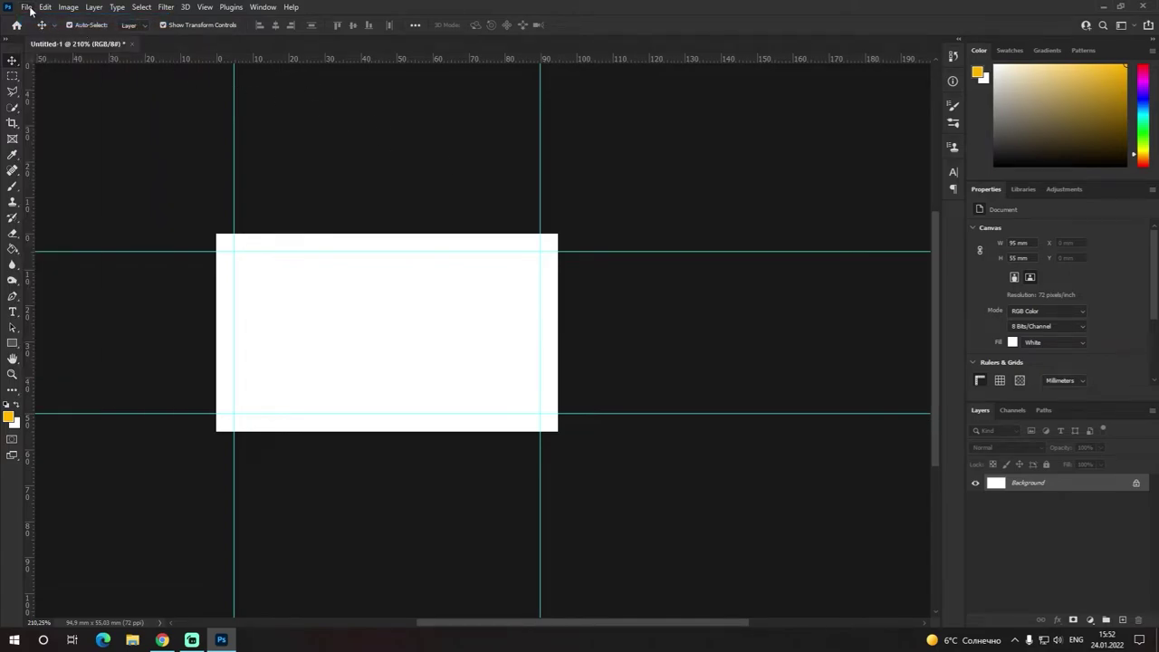
{"action": "left_click", "coordinate": [28, 8]}
{"action": "left_click", "coordinate": [29, 19]}
{"action": "left_click", "coordinate": [32, 19]}
{"action": "scroll", "coordinate": [468, 512], "scroll_direction": "down", "scroll_amount": 2}
{"action": "scroll", "coordinate": [470, 509], "scroll_direction": "up", "scroll_amount": 3}
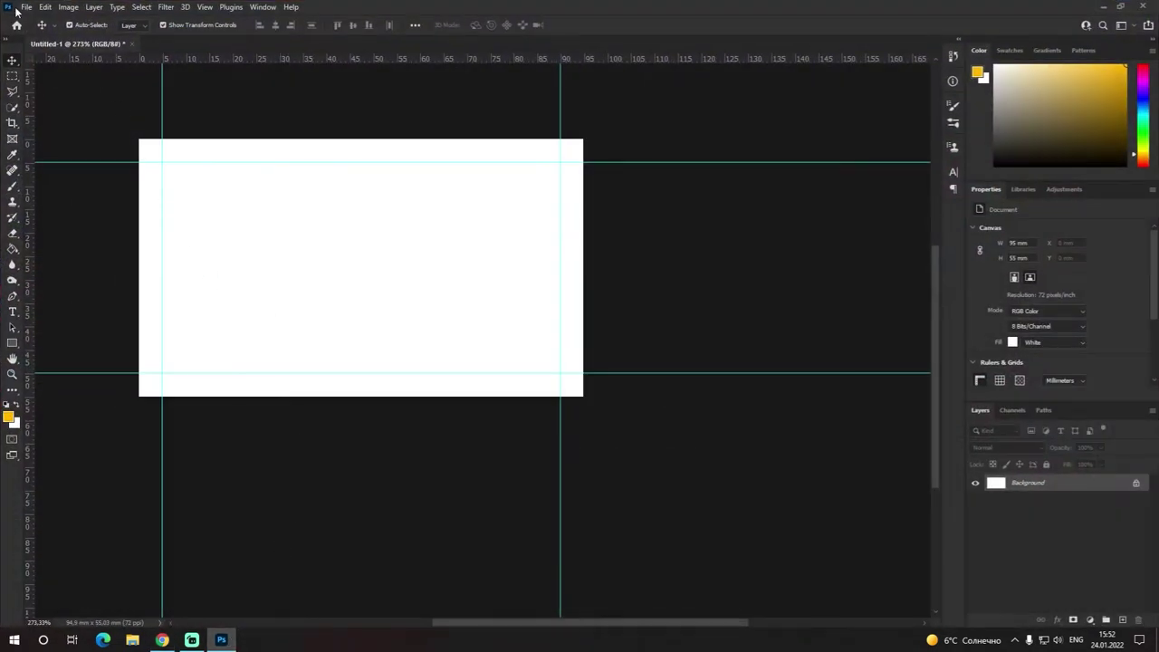
Step: Open and close the File menu and pan the view of the blank card
{"action": "left_click", "coordinate": [25, 8]}
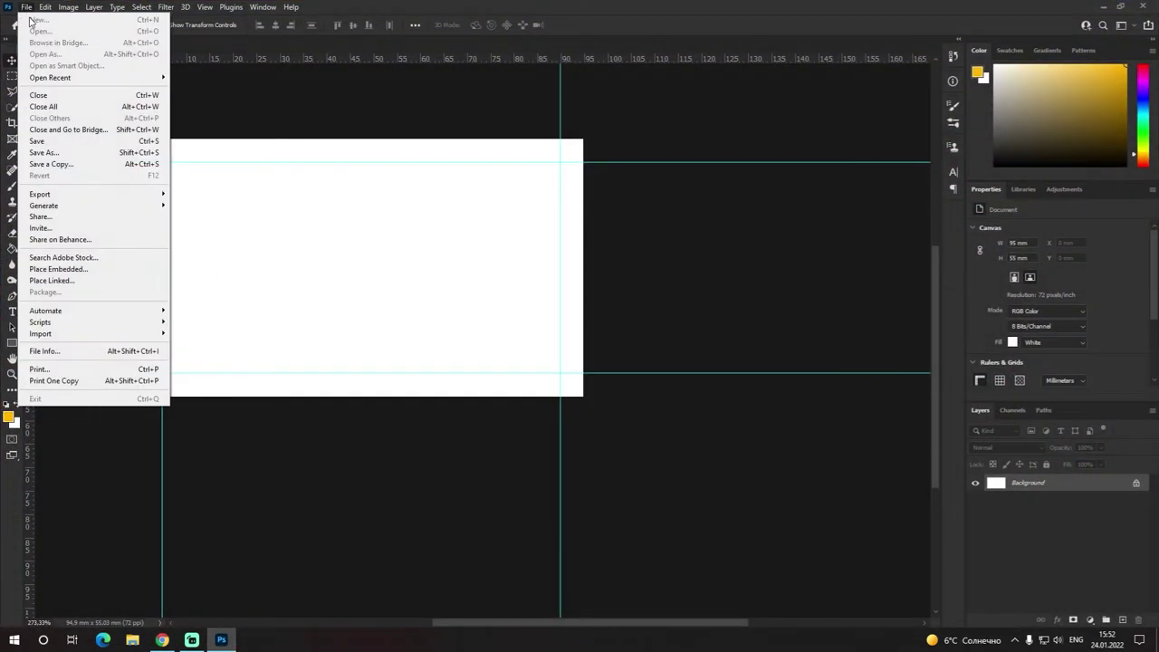
{"action": "left_click", "coordinate": [438, 146]}
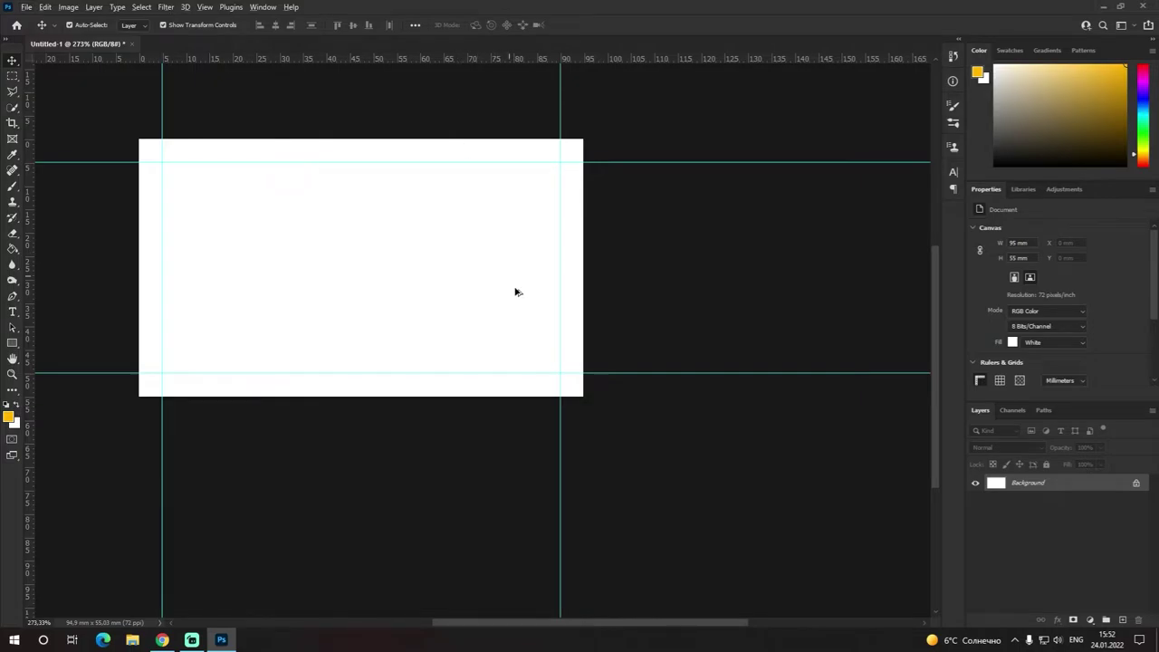
{"action": "scroll", "coordinate": [806, 425], "scroll_direction": "down", "scroll_amount": 2}
{"action": "scroll", "coordinate": [791, 372], "scroll_direction": "up", "scroll_amount": 1}
{"action": "left_click_drag", "start_coordinate": [790, 372], "coordinate": [832, 483]}
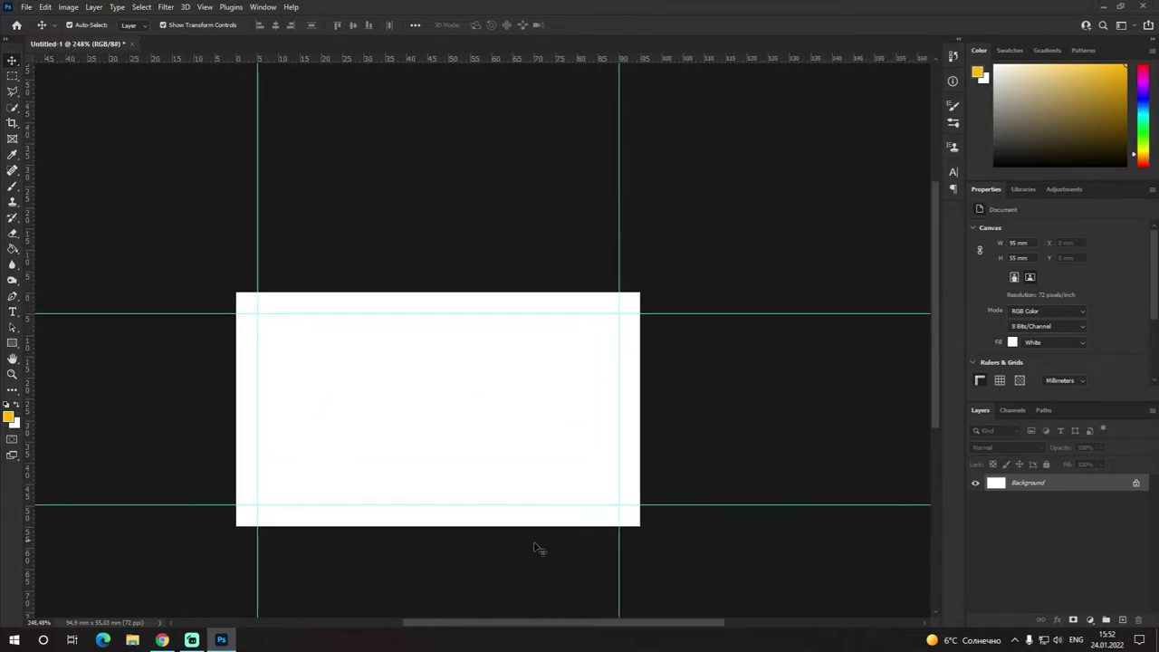
Step: Copy the Adobe Color CC preview image in Chrome and switch back to Photoshop
{"action": "left_click", "coordinate": [162, 640]}
{"action": "right_click", "coordinate": [905, 246]}
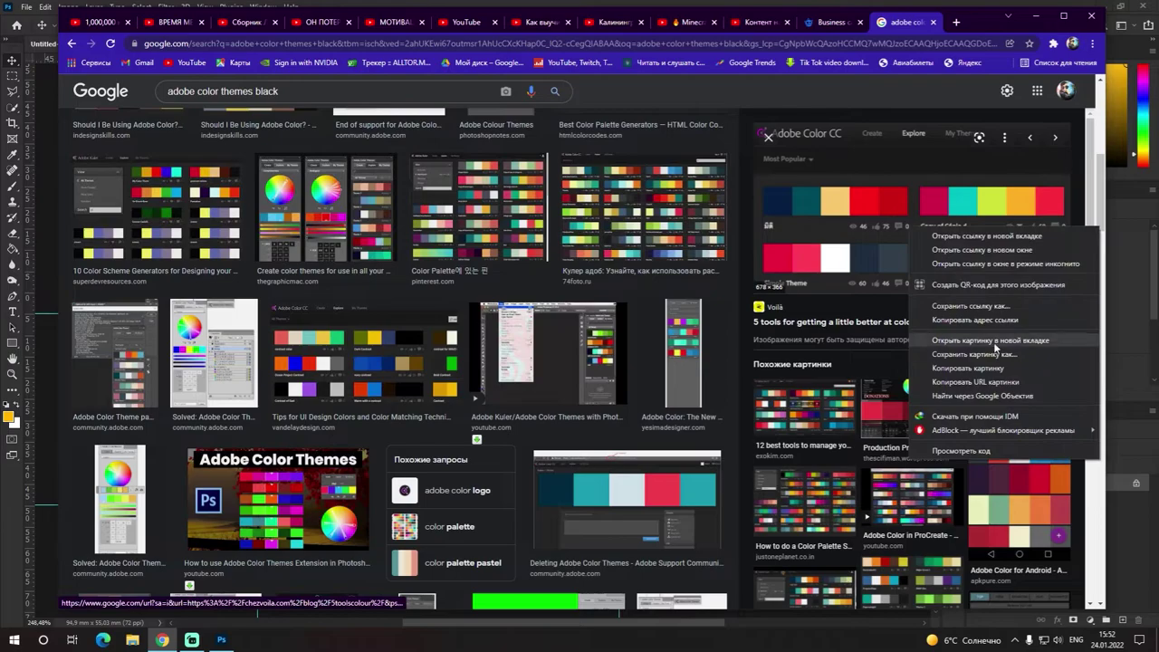
{"action": "left_click", "coordinate": [997, 365]}
{"action": "left_click", "coordinate": [1035, 18]}
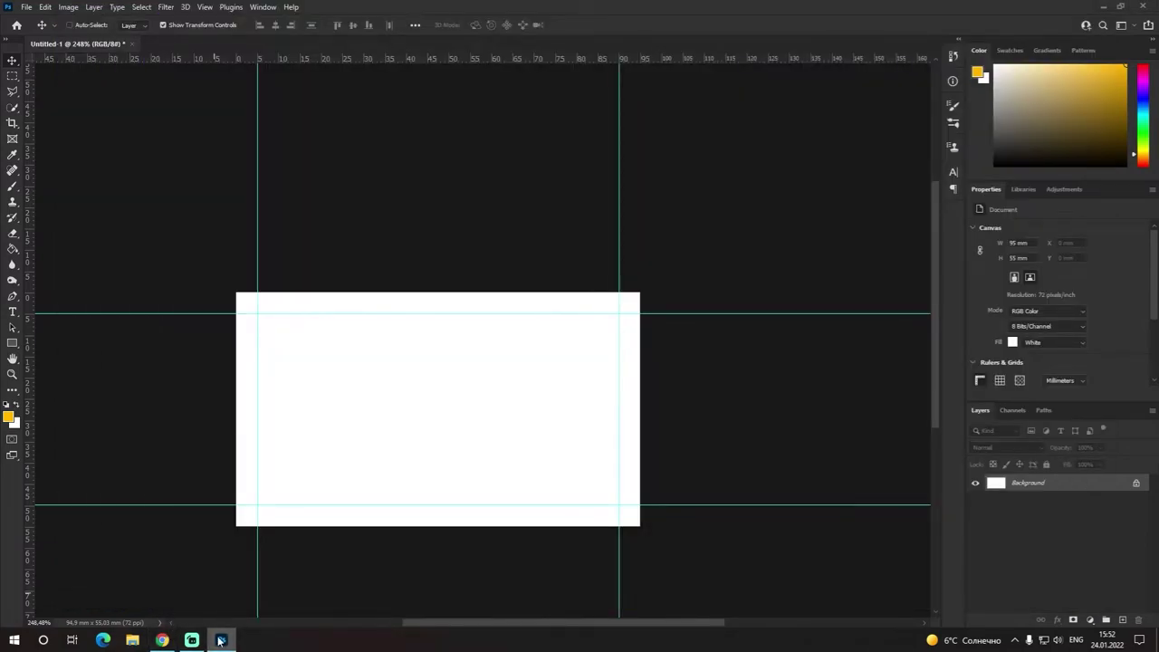
{"action": "left_click", "coordinate": [220, 640]}
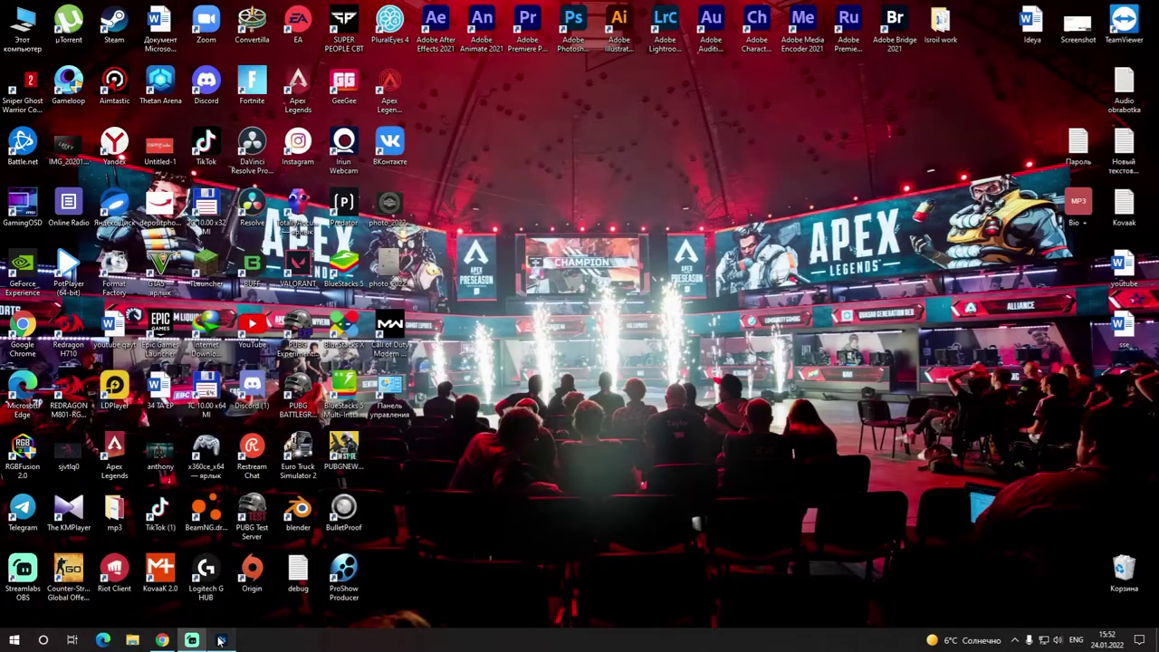
{"action": "left_click", "coordinate": [26, 8]}
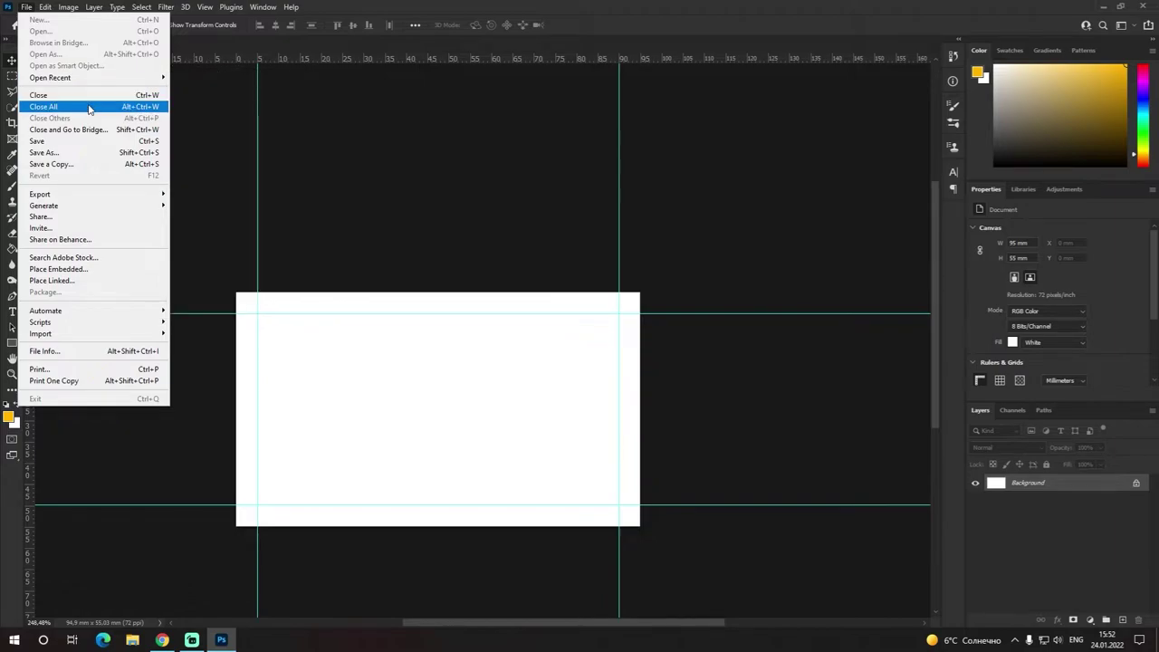
Step: Save the card as 'dars vizitka.psd' in G:\CGM Creative and close the document
{"action": "left_click", "coordinate": [349, 129]}
{"action": "key", "text": "ctrl+s"}
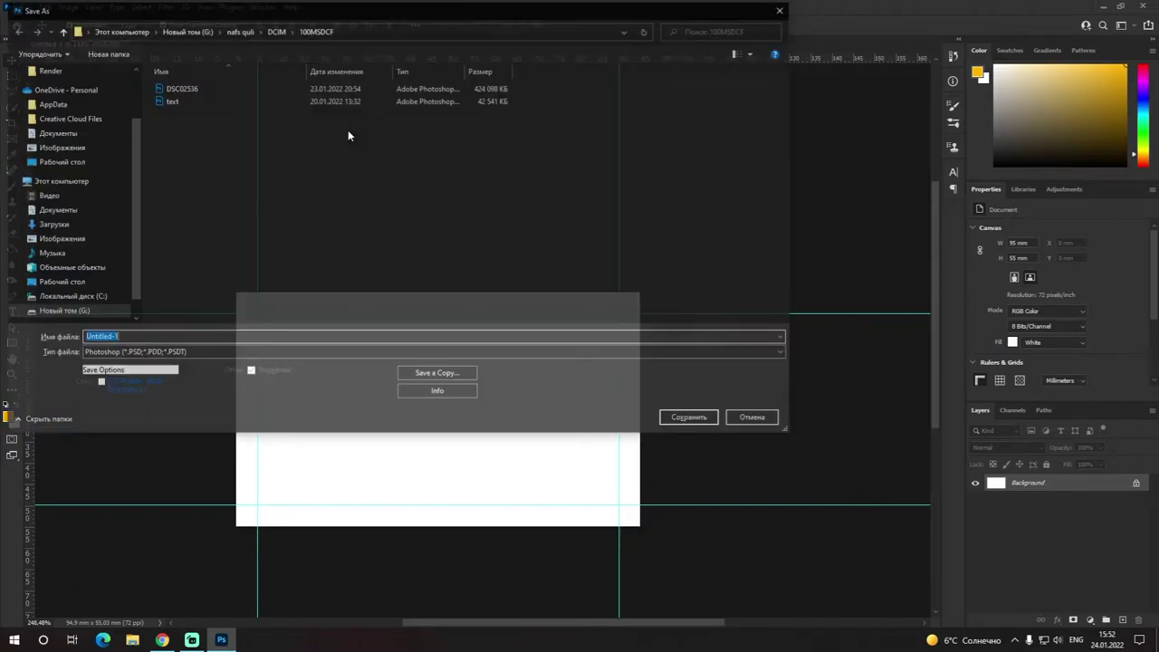
{"action": "type", "text": "das"}
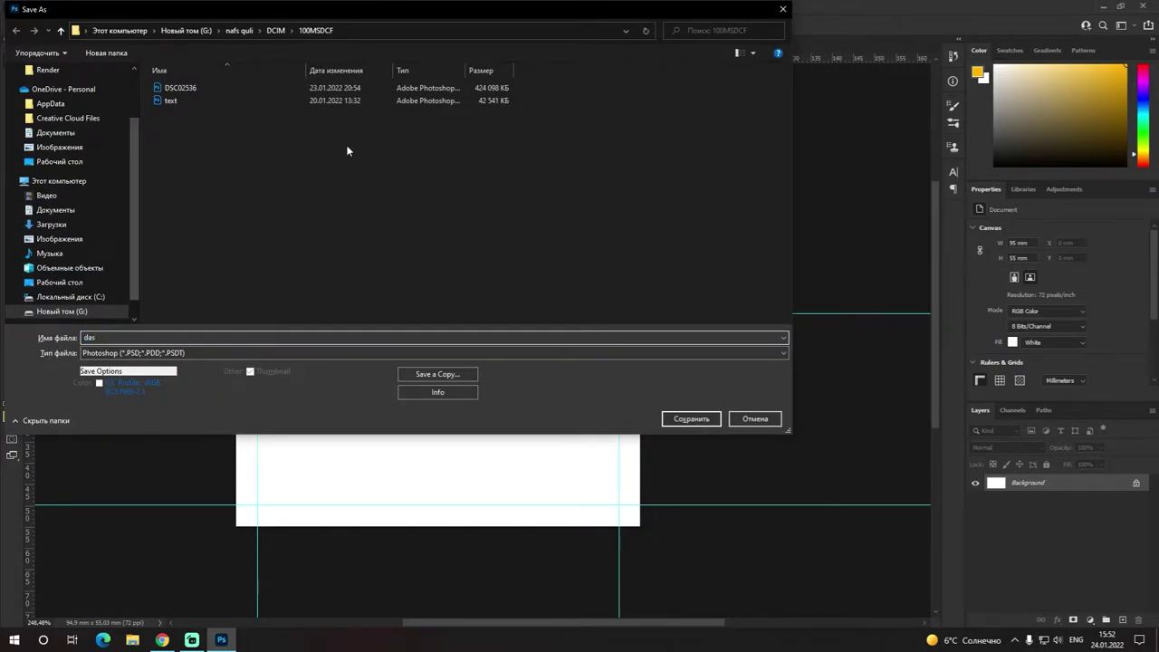
{"action": "type", "text": "dars vizi"}
{"action": "type", "text": "tka"}
{"action": "left_click", "coordinate": [194, 30]}
{"action": "scroll", "coordinate": [420, 264], "scroll_direction": "down", "scroll_amount": 1}
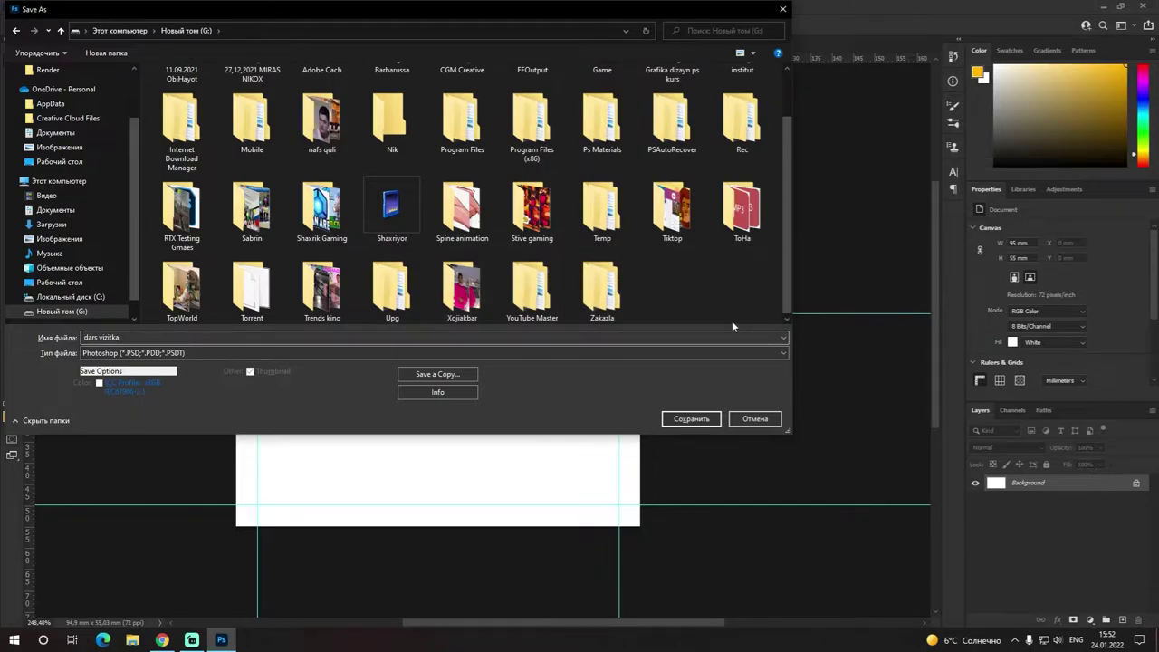
{"action": "mouse_move", "coordinate": [392, 292]}
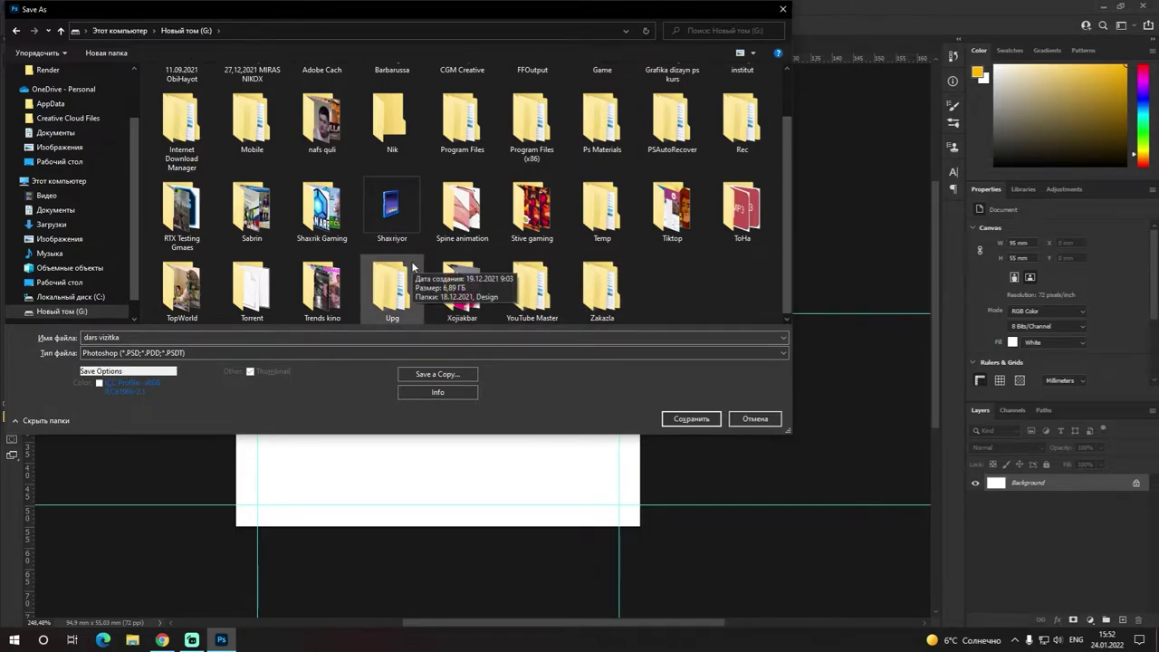
{"action": "key", "text": "s"}
{"action": "key", "text": "s"}
{"action": "key", "text": "s"}
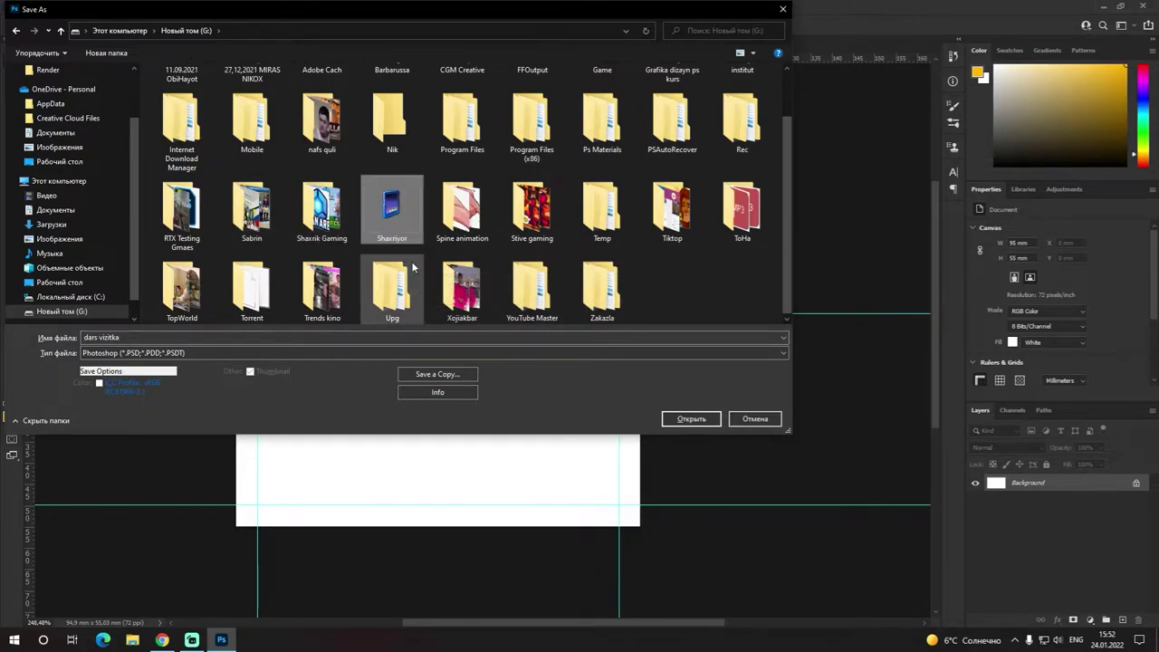
{"action": "key", "text": "s"}
{"action": "key", "text": "s"}
{"action": "key", "text": "s"}
{"action": "key", "text": "s"}
{"action": "key", "text": "s"}
{"action": "key", "text": "s"}
{"action": "key", "text": "s"}
{"action": "key", "text": "s"}
{"action": "left_click", "coordinate": [655, 258]}
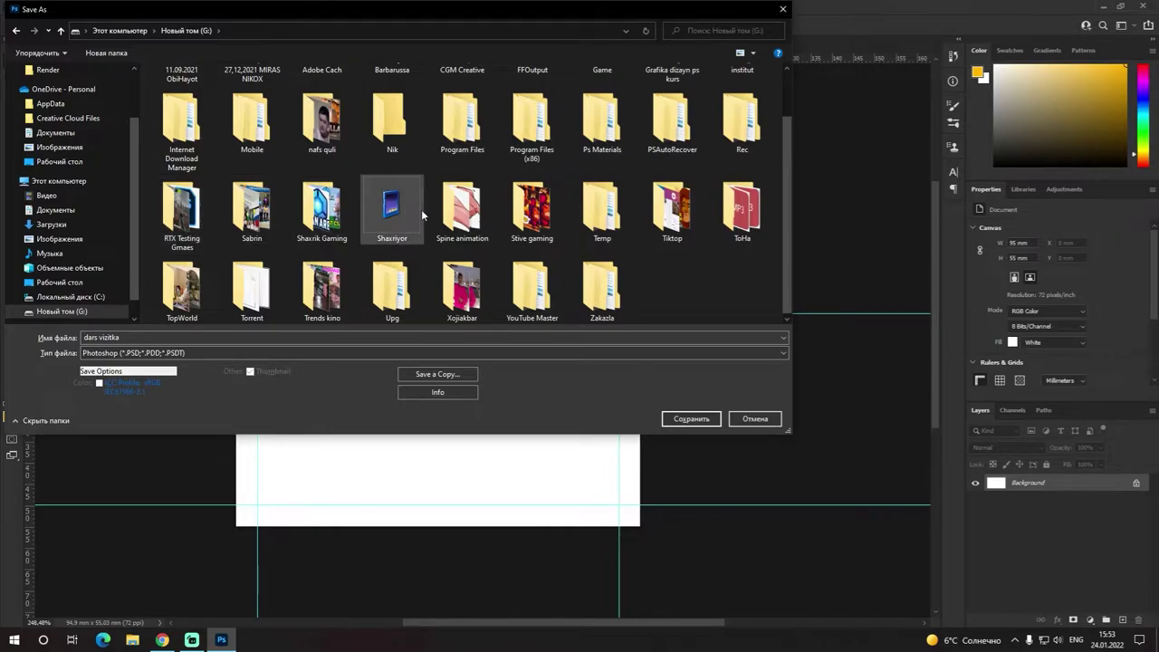
{"action": "scroll", "coordinate": [551, 216], "scroll_direction": "up", "scroll_amount": 1}
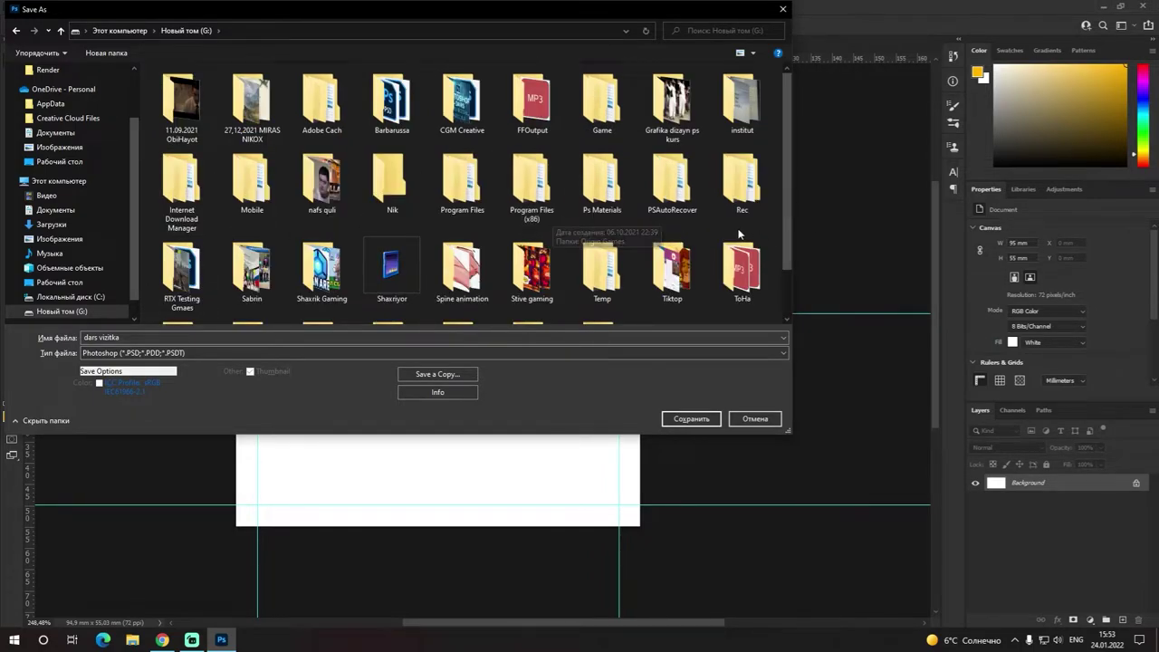
{"action": "double_click", "coordinate": [461, 100]}
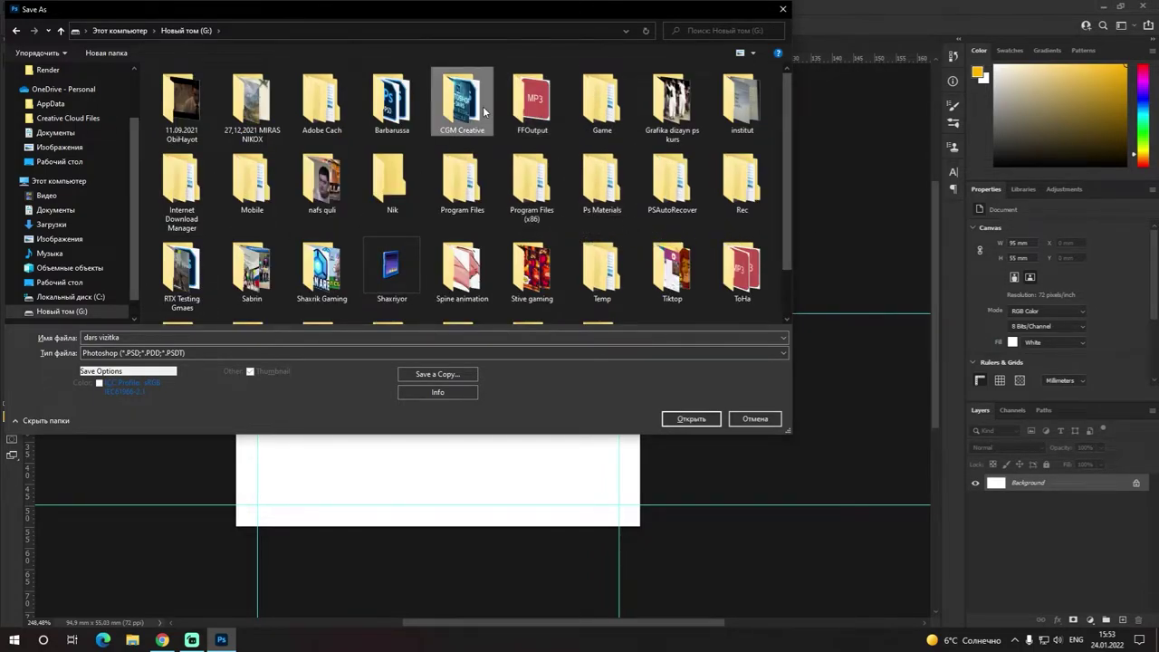
{"action": "left_click", "coordinate": [693, 419]}
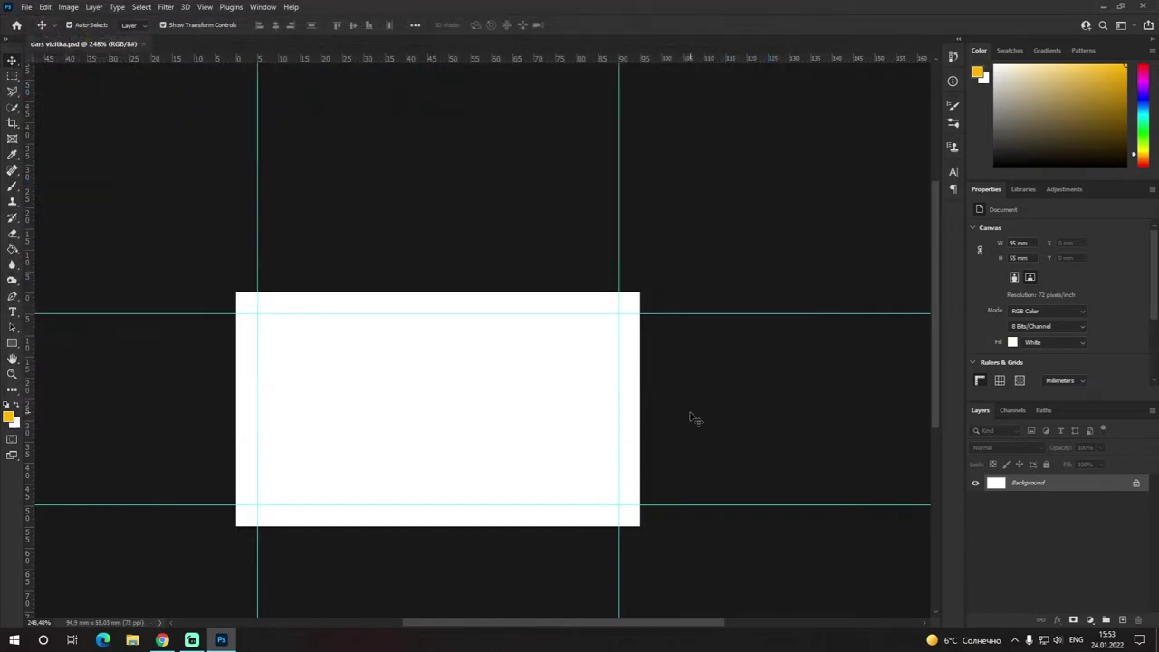
{"action": "key", "text": "ctrl+w"}
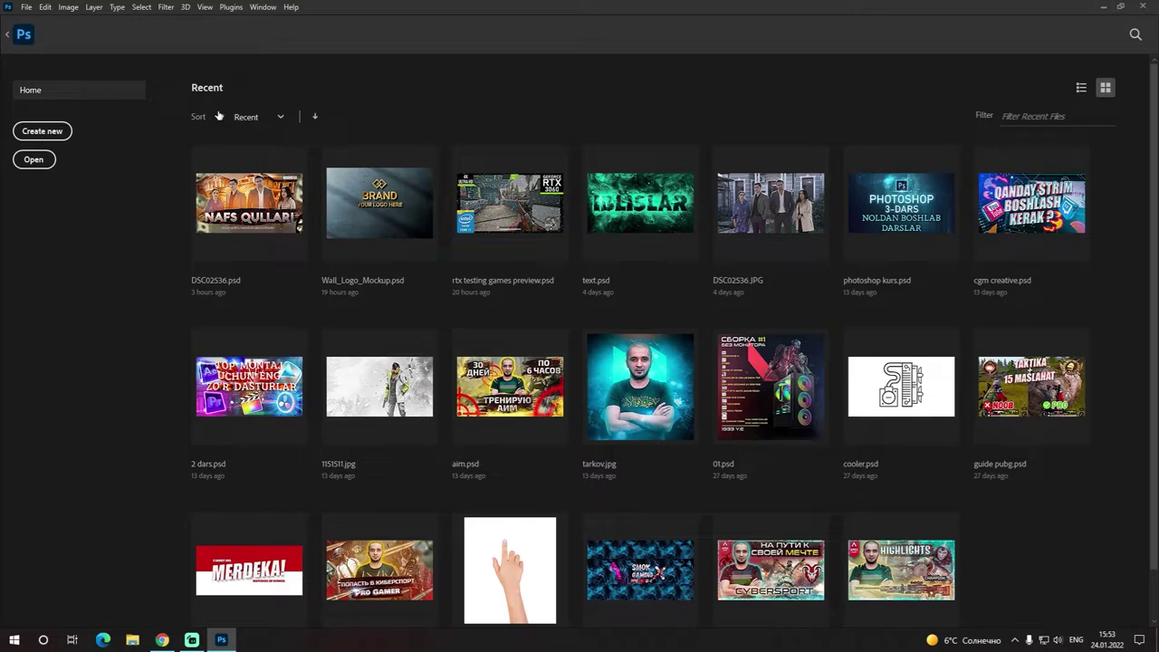
Step: Close Photoshop and refresh the Windows desktop via its right-click menu
{"action": "left_click", "coordinate": [1142, 8]}
{"action": "right_click", "coordinate": [585, 250]}
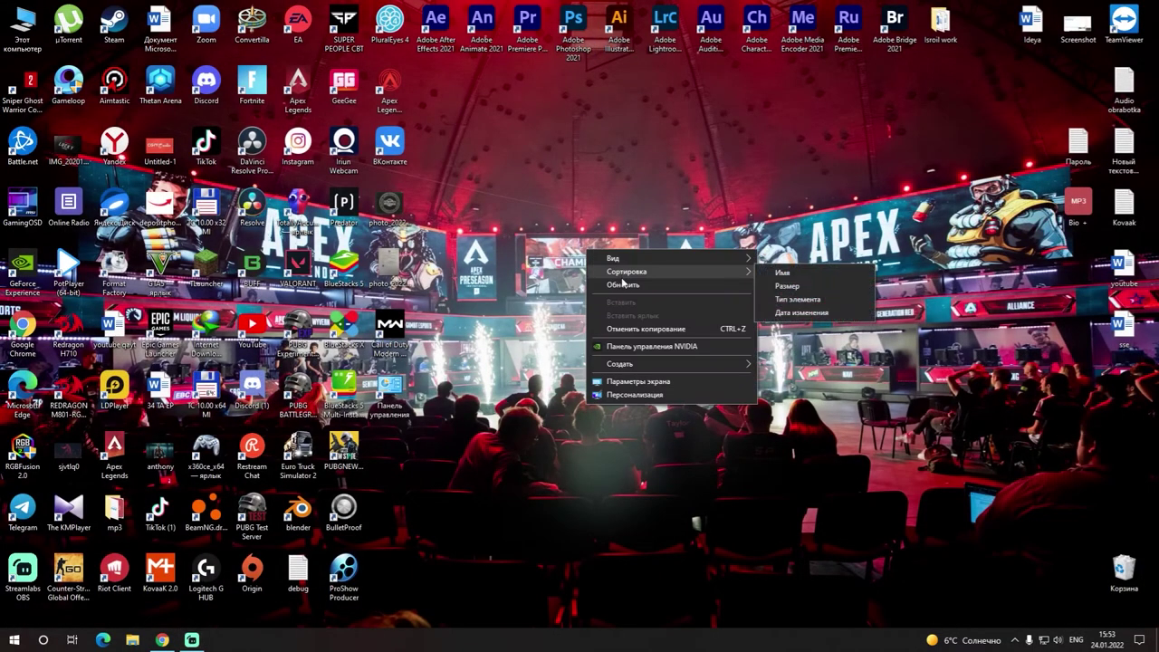
{"action": "left_click", "coordinate": [797, 318]}
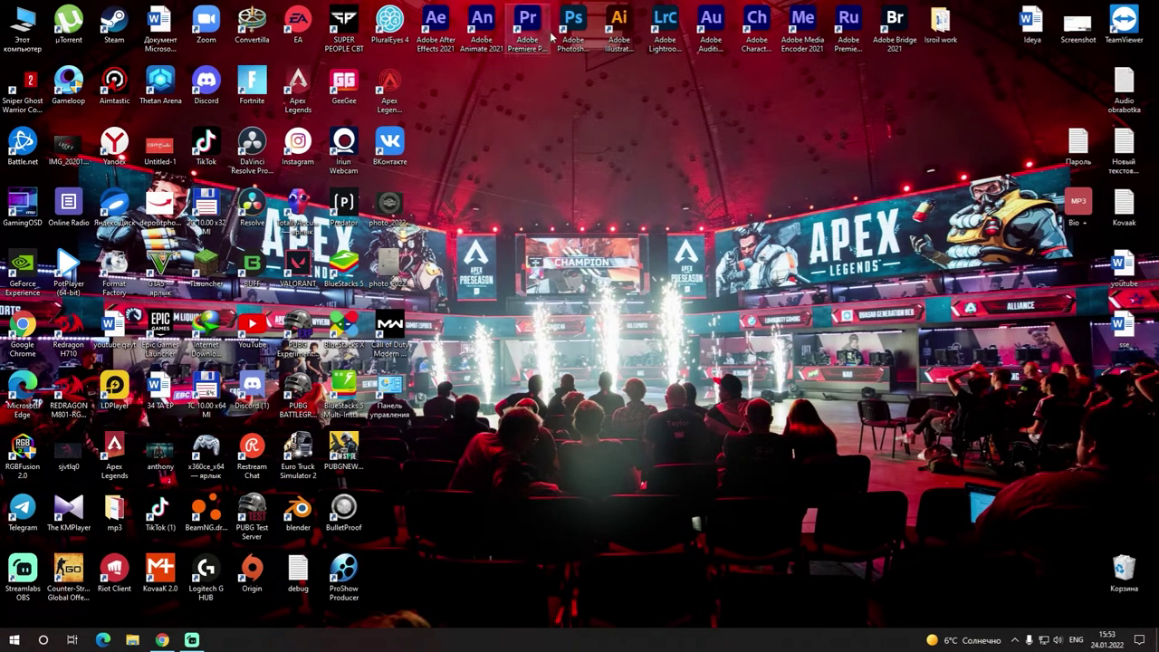
{"action": "right_click", "coordinate": [508, 306]}
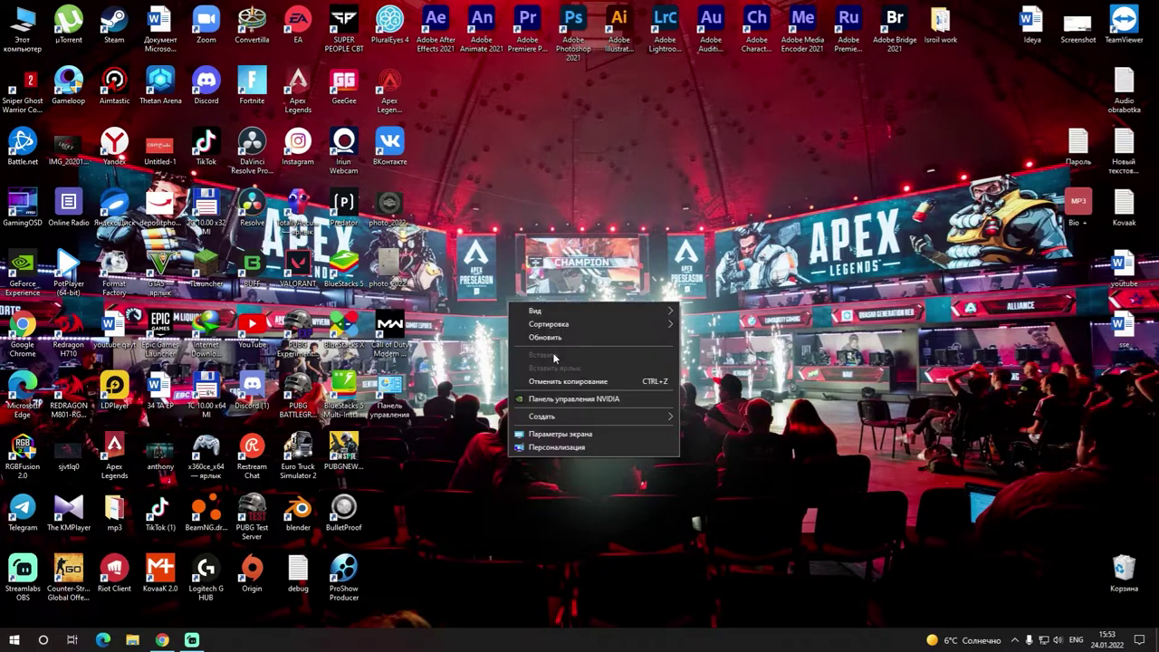
{"action": "left_click", "coordinate": [554, 339]}
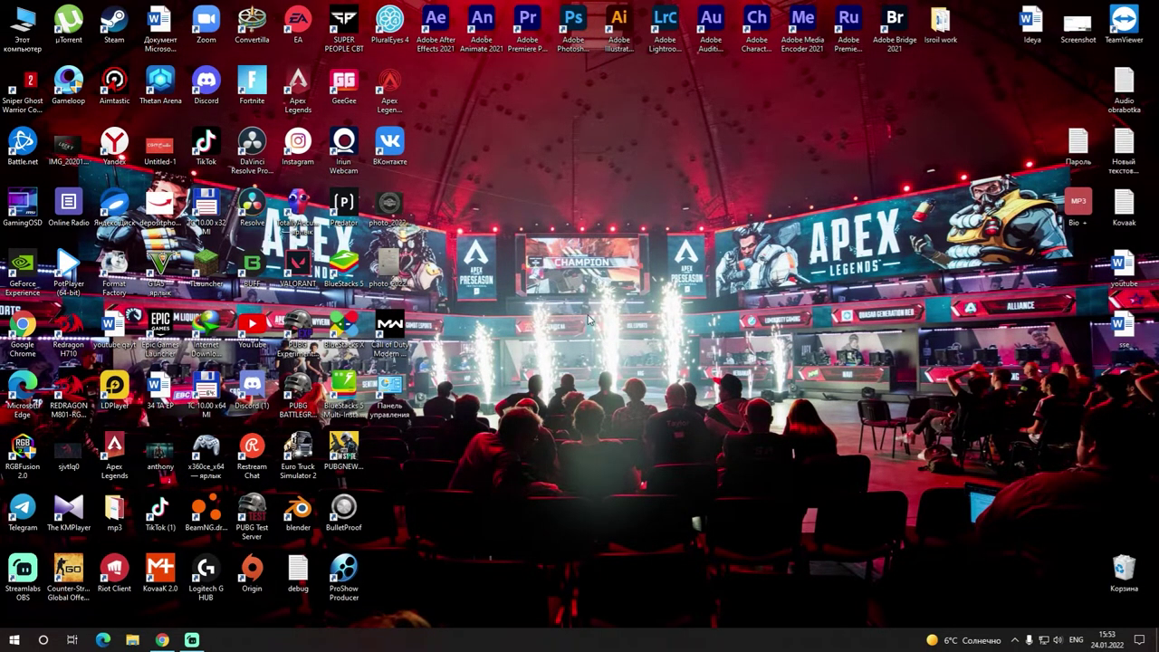
Step: End the Adobe Photoshop 2021 process in Task Manager and close Task Manager
{"action": "right_click", "coordinate": [548, 645]}
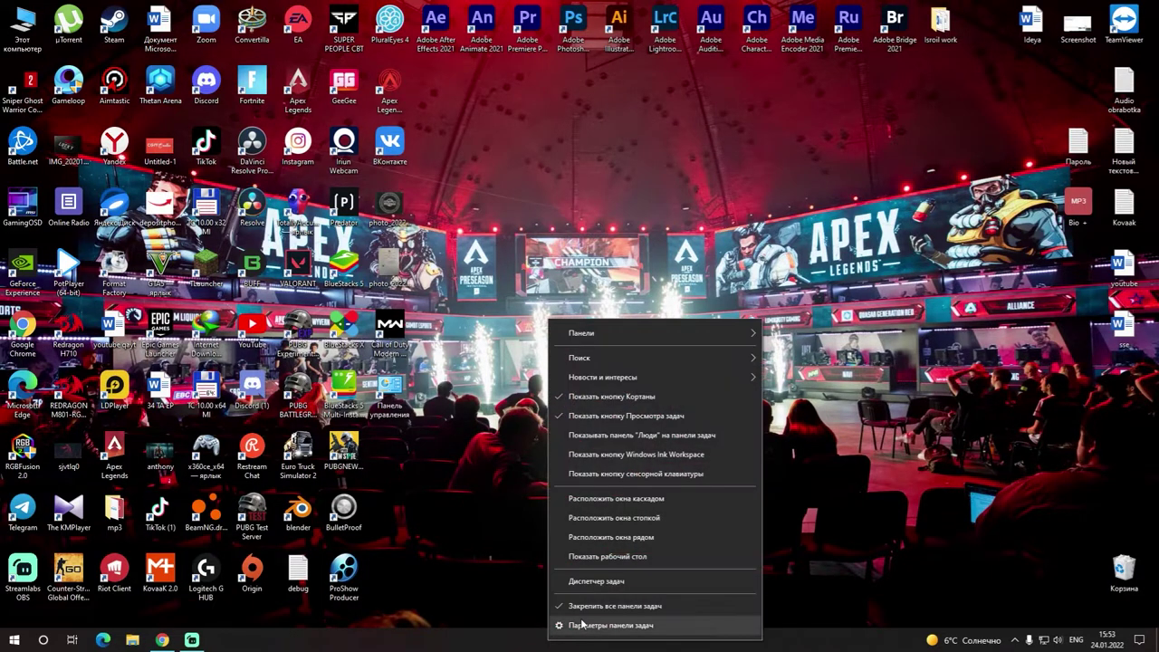
{"action": "left_click", "coordinate": [605, 586]}
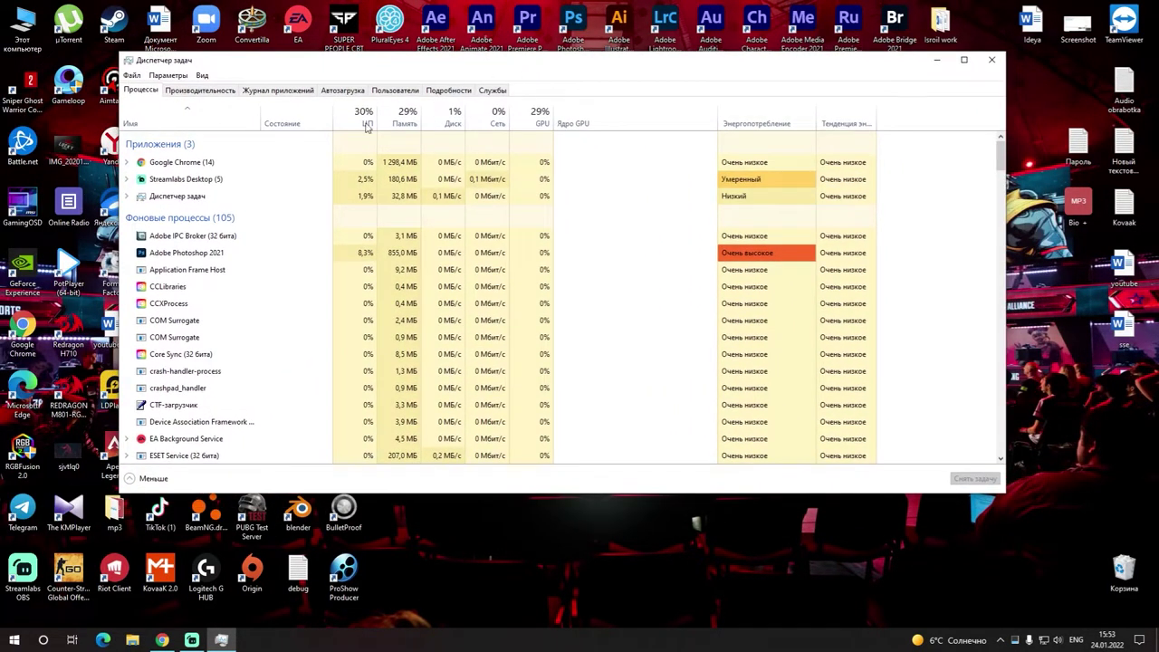
{"action": "left_click", "coordinate": [302, 253]}
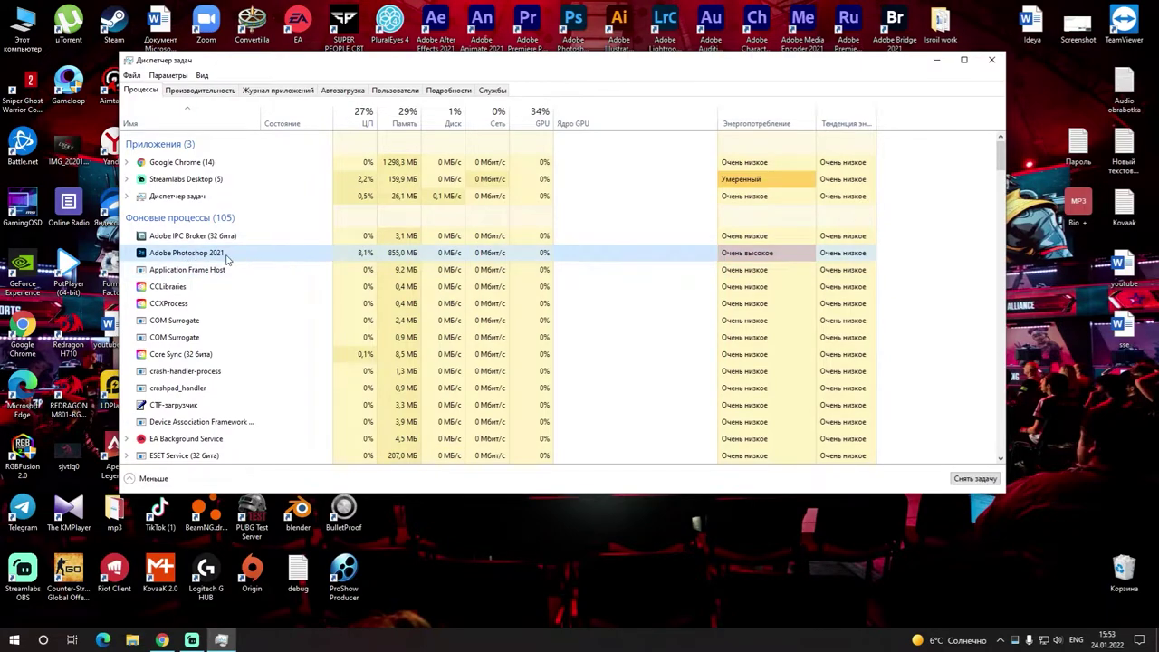
{"action": "left_click", "coordinate": [975, 478]}
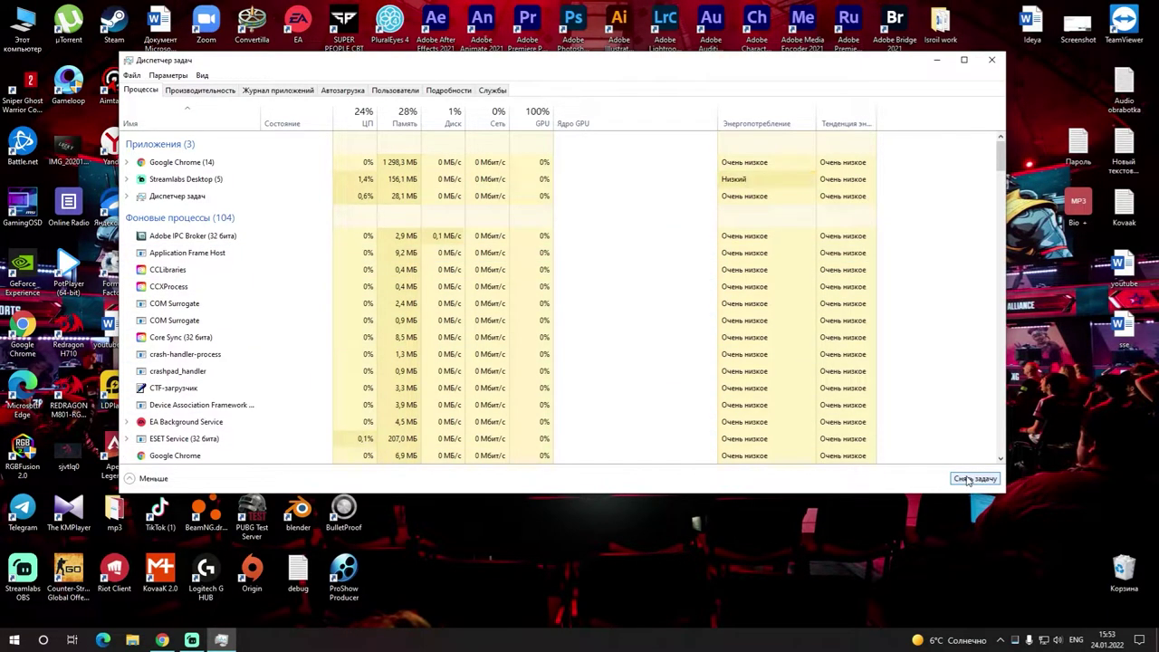
{"action": "left_click", "coordinate": [992, 60]}
{"action": "right_click", "coordinate": [660, 229]}
{"action": "left_click", "coordinate": [715, 267]}
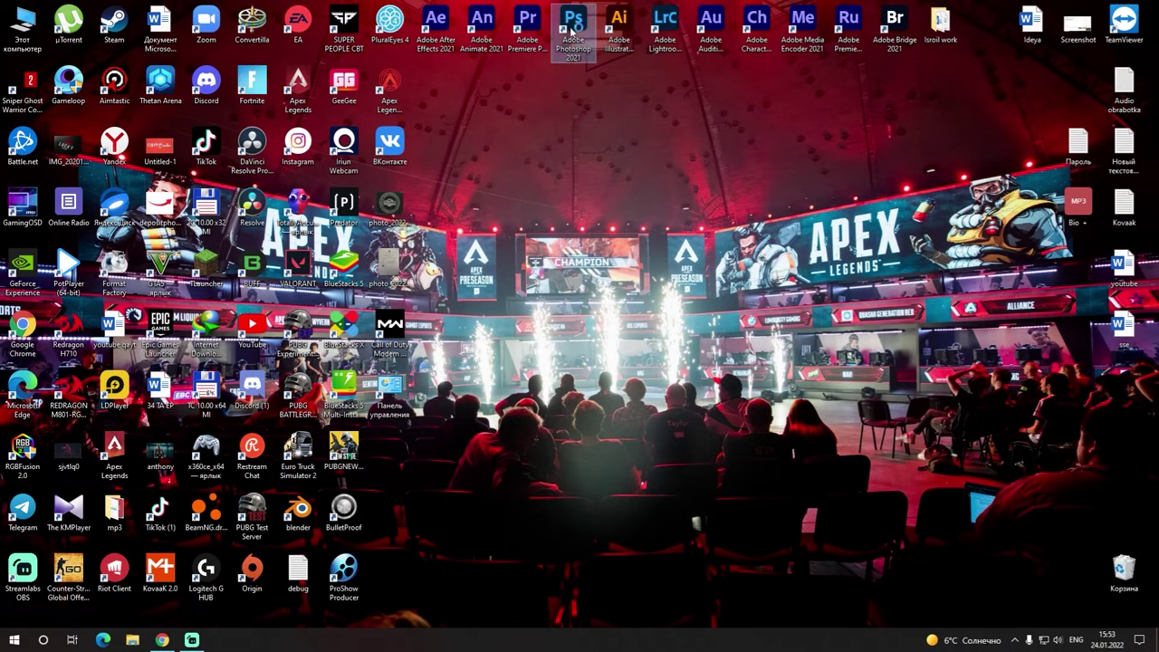
Step: Relaunch Photoshop, reopen dars vizitka.psd, centre the view and reset colours to black and white
{"action": "double_click", "coordinate": [573, 27]}
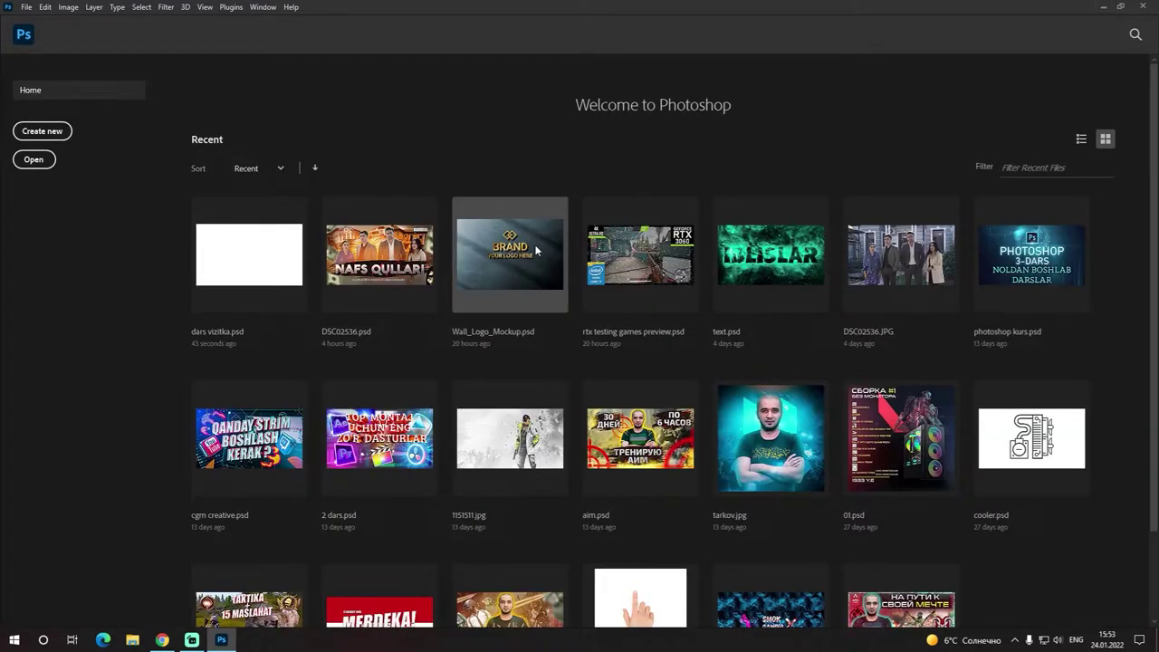
{"action": "left_click", "coordinate": [297, 271]}
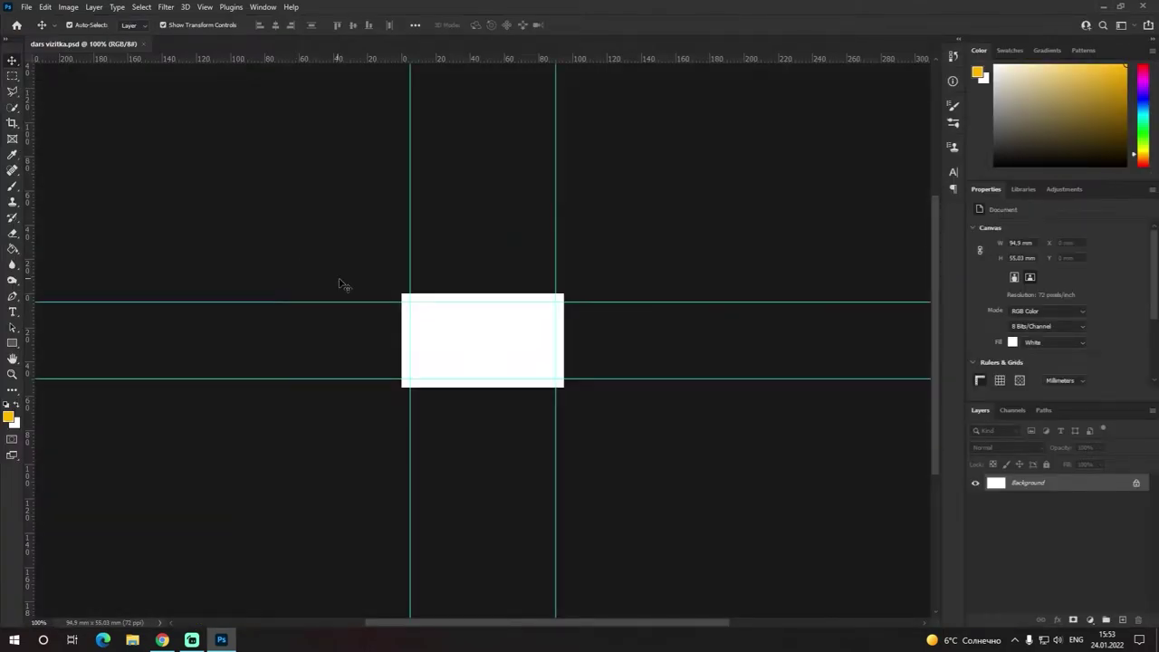
{"action": "scroll", "coordinate": [589, 318], "scroll_direction": "up", "scroll_amount": 2}
{"action": "scroll", "coordinate": [432, 310], "scroll_direction": "up", "scroll_amount": 2}
{"action": "left_click_drag", "start_coordinate": [432, 310], "coordinate": [663, 284]}
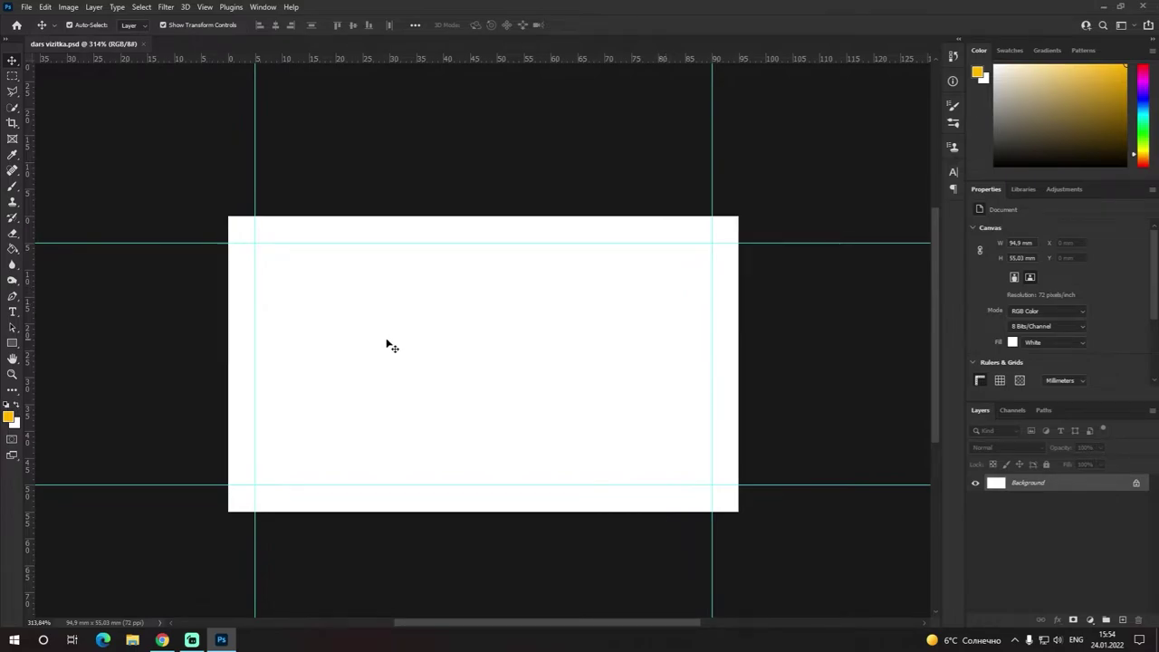
{"action": "key", "text": "d"}
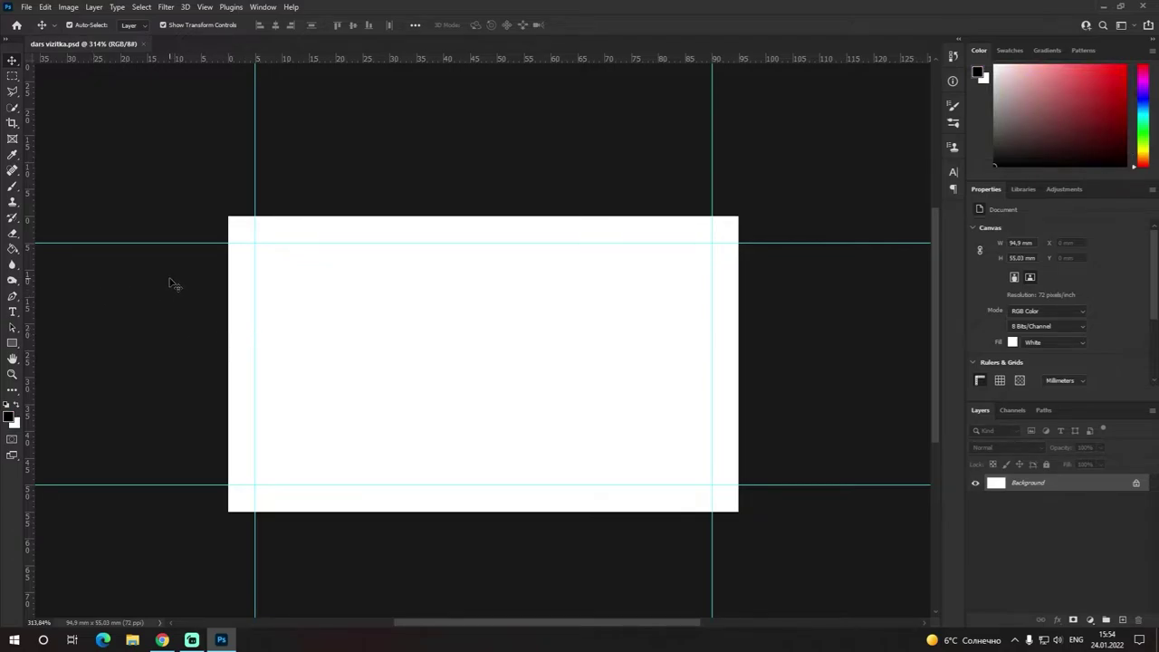
{"action": "left_click", "coordinate": [27, 6]}
{"action": "left_click", "coordinate": [36, 23]}
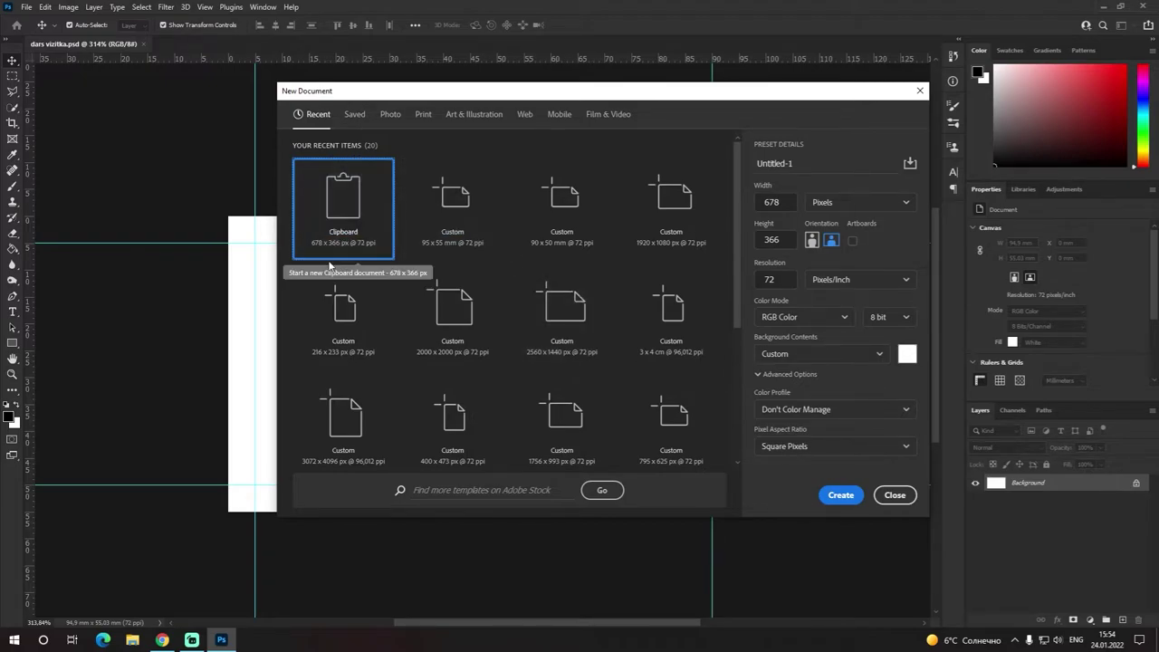
Step: Copy the Adobe Color CC preview from Chrome and create a 678 × 366 px clipboard-sized document
{"action": "left_click", "coordinate": [162, 639]}
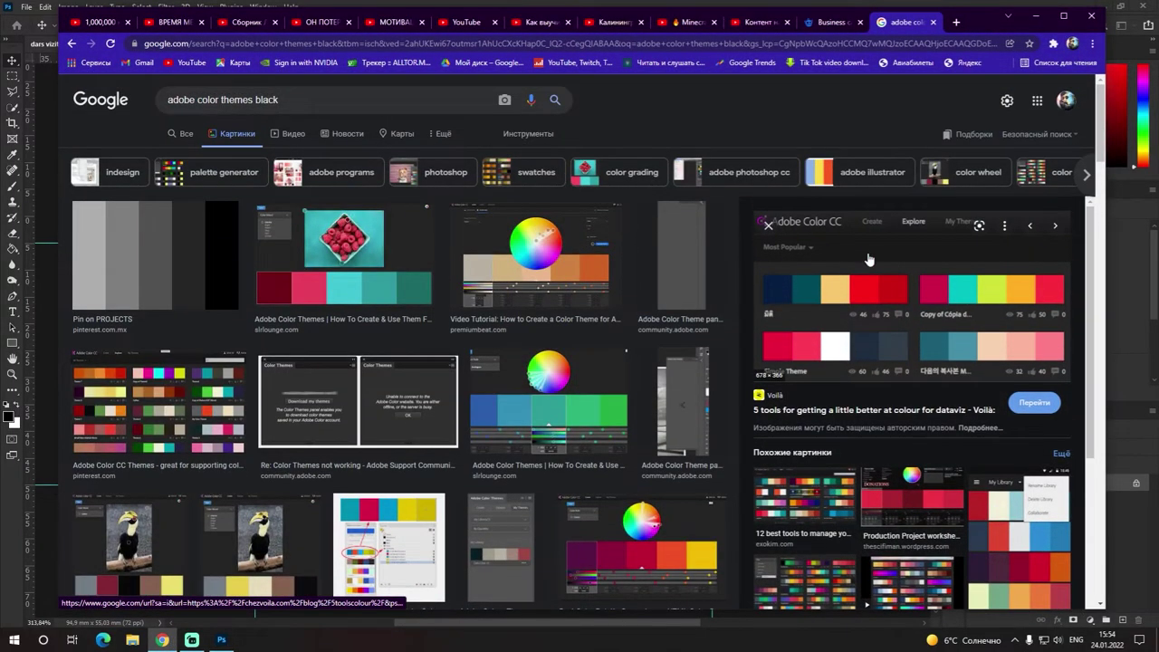
{"action": "right_click", "coordinate": [867, 259]}
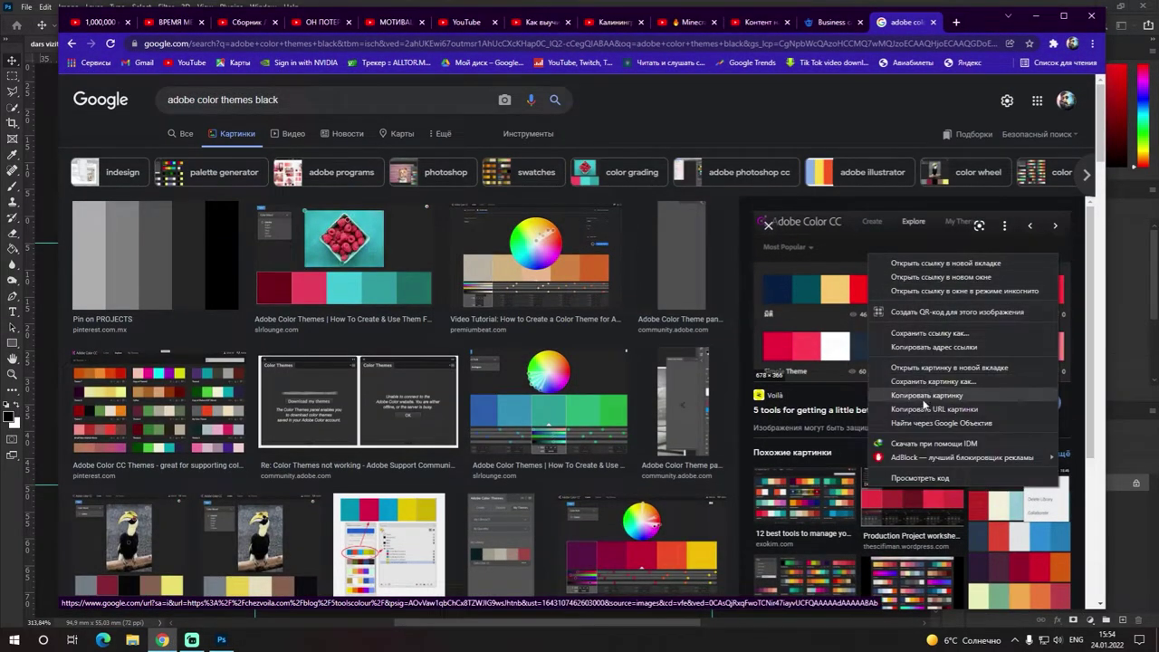
{"action": "left_click", "coordinate": [926, 404]}
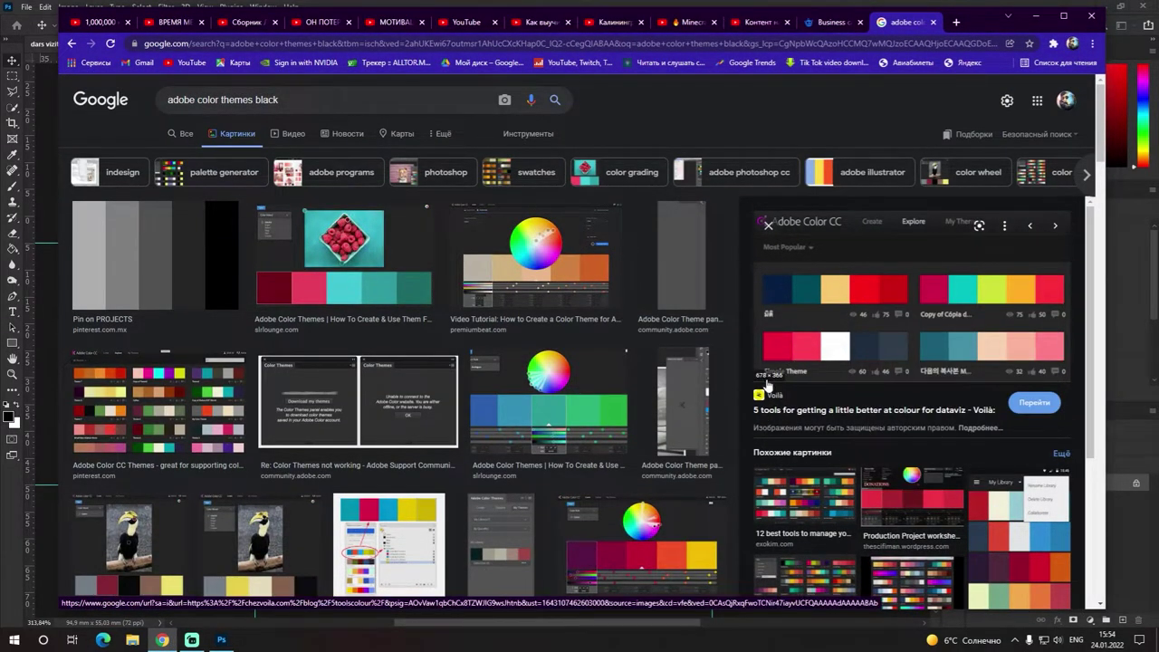
{"action": "left_click", "coordinate": [221, 639]}
{"action": "key", "text": "ctrl+n"}
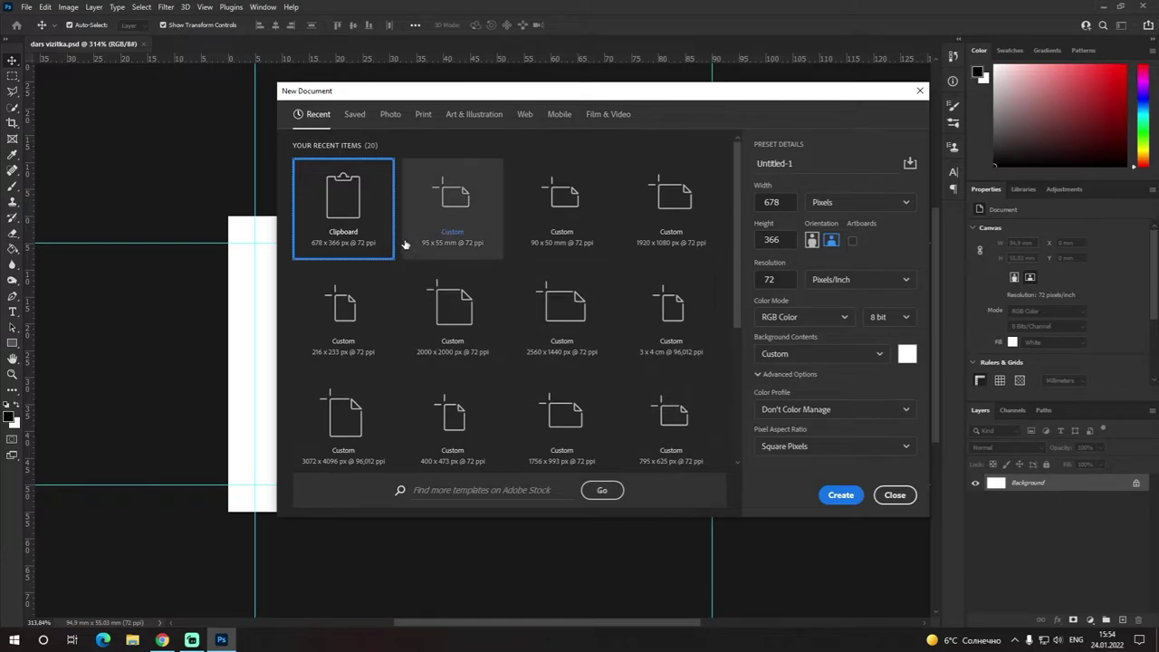
{"action": "left_click", "coordinate": [842, 495]}
{"action": "key", "text": "ctrl+v"}
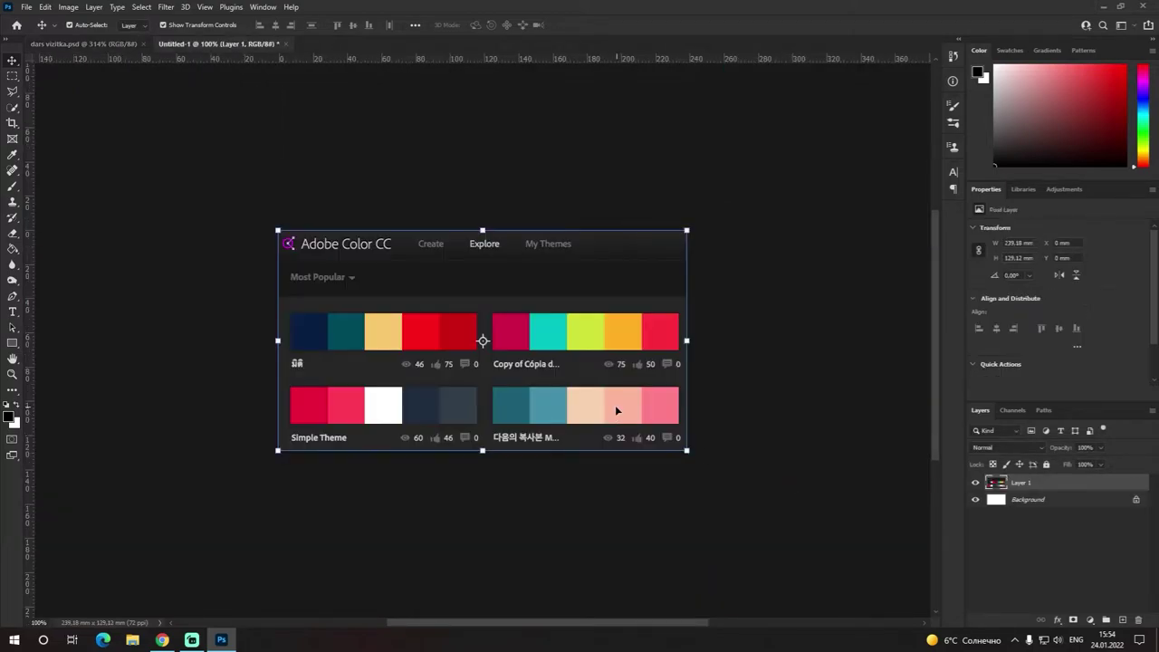
{"action": "scroll", "coordinate": [542, 452], "scroll_direction": "up", "scroll_amount": 1}
{"action": "scroll", "coordinate": [432, 471], "scroll_direction": "up", "scroll_amount": 1}
{"action": "scroll", "coordinate": [400, 390], "scroll_direction": "up", "scroll_amount": 1}
{"action": "scroll", "coordinate": [329, 377], "scroll_direction": "up", "scroll_amount": 1}
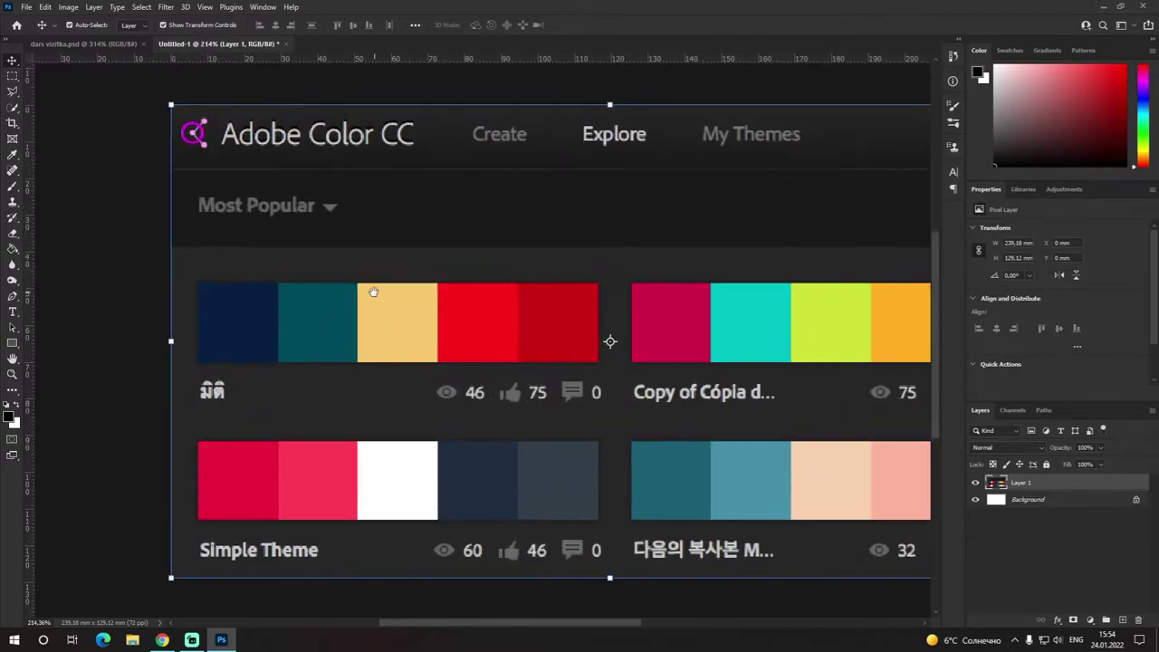
{"action": "left_click_drag", "start_coordinate": [429, 343], "coordinate": [438, 354]}
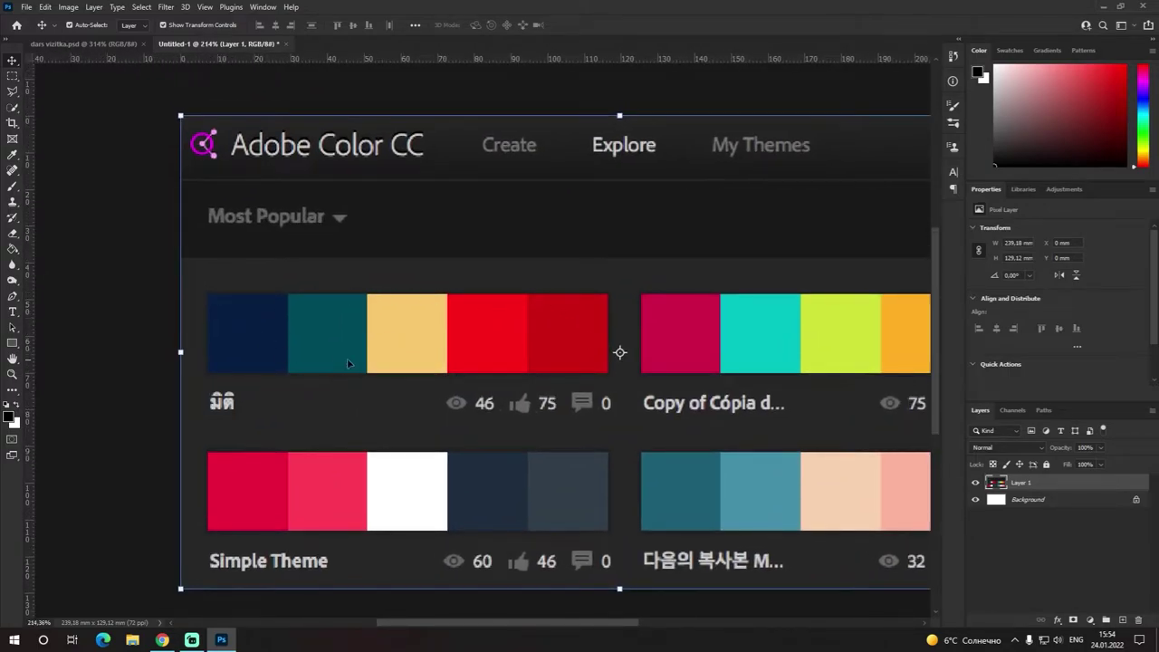
{"action": "key", "text": "m"}
{"action": "mouse_move", "coordinate": [208, 292]}
{"action": "left_mouse_down"}
{"action": "mouse_move", "coordinate": [581, 386]}
{"action": "mouse_move", "coordinate": [613, 383]}
{"action": "left_mouse_up"}
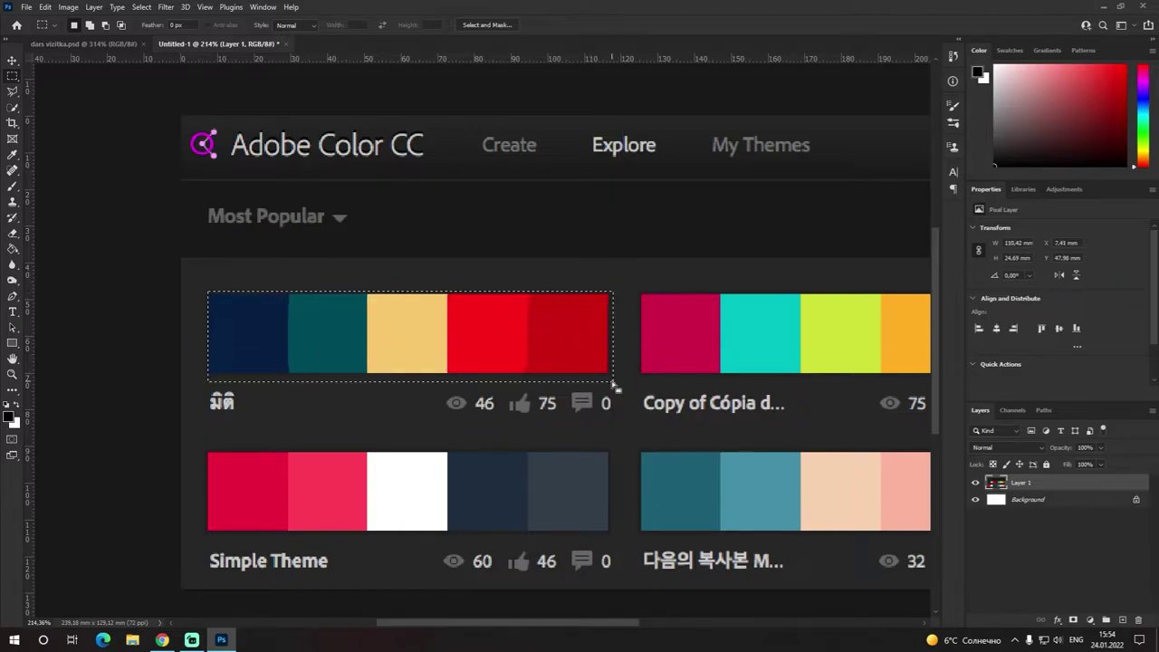
{"action": "key", "text": "Delete"}
{"action": "key", "text": "ctrl+z"}
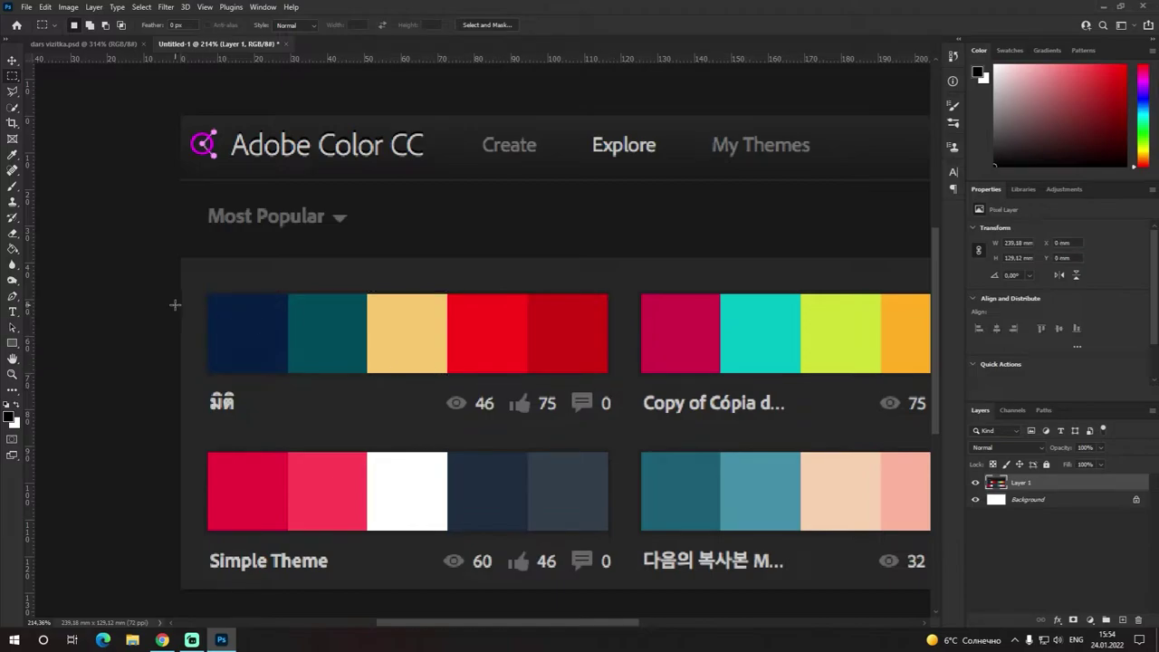
{"action": "key", "text": "v"}
{"action": "left_click", "coordinate": [147, 295]}
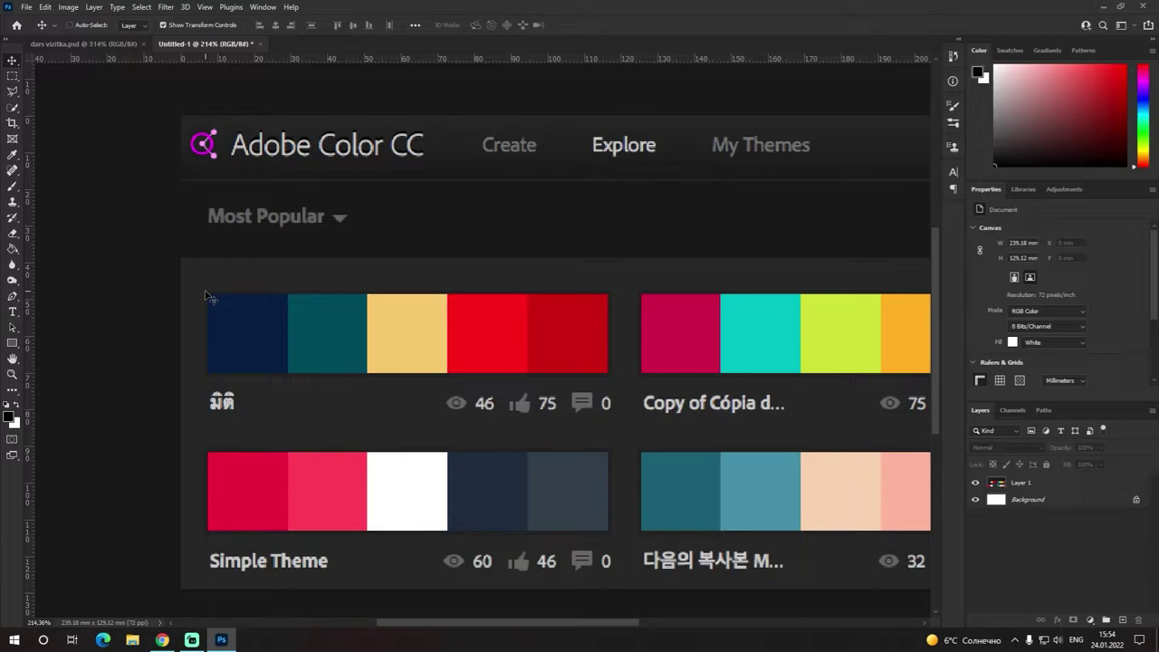
{"action": "scroll", "coordinate": [567, 262], "scroll_direction": "down", "scroll_amount": 1}
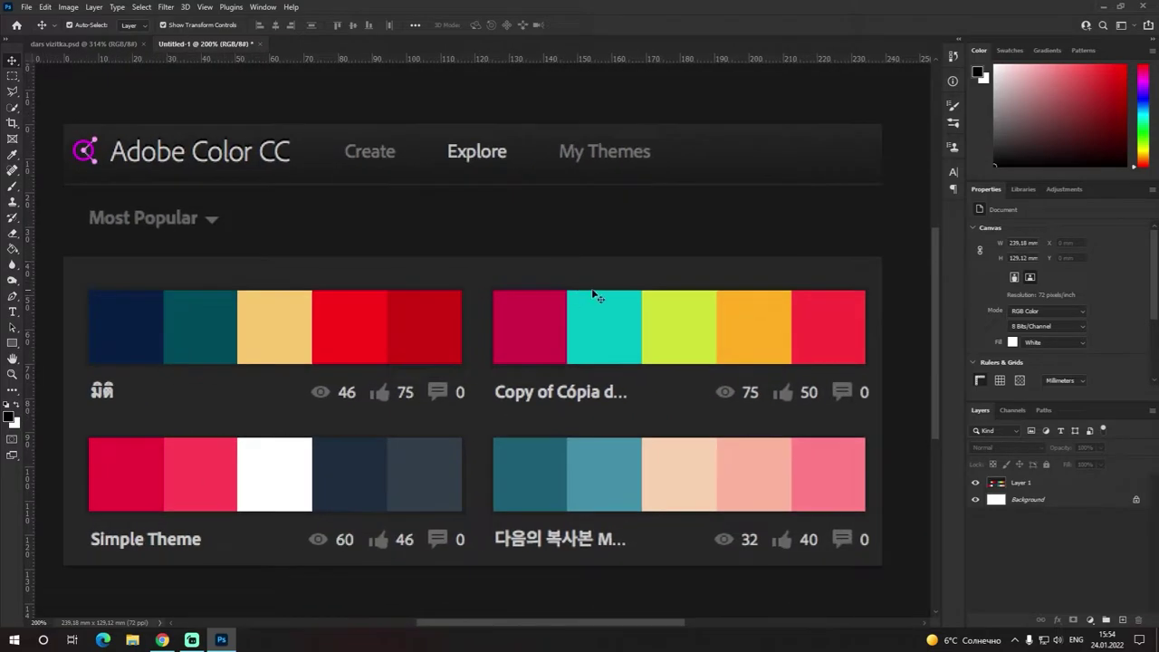
{"action": "scroll", "coordinate": [655, 250], "scroll_direction": "down", "scroll_amount": 1}
{"action": "scroll", "coordinate": [628, 312], "scroll_direction": "down", "scroll_amount": 1}
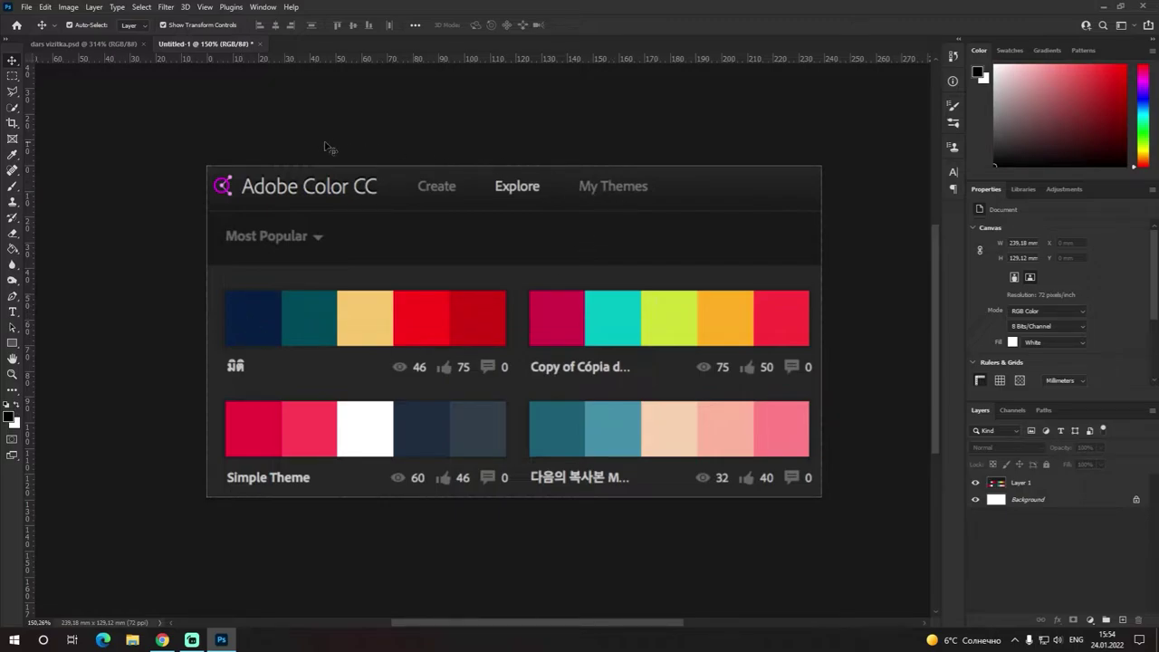
{"action": "scroll", "coordinate": [360, 261], "scroll_direction": "up", "scroll_amount": 2}
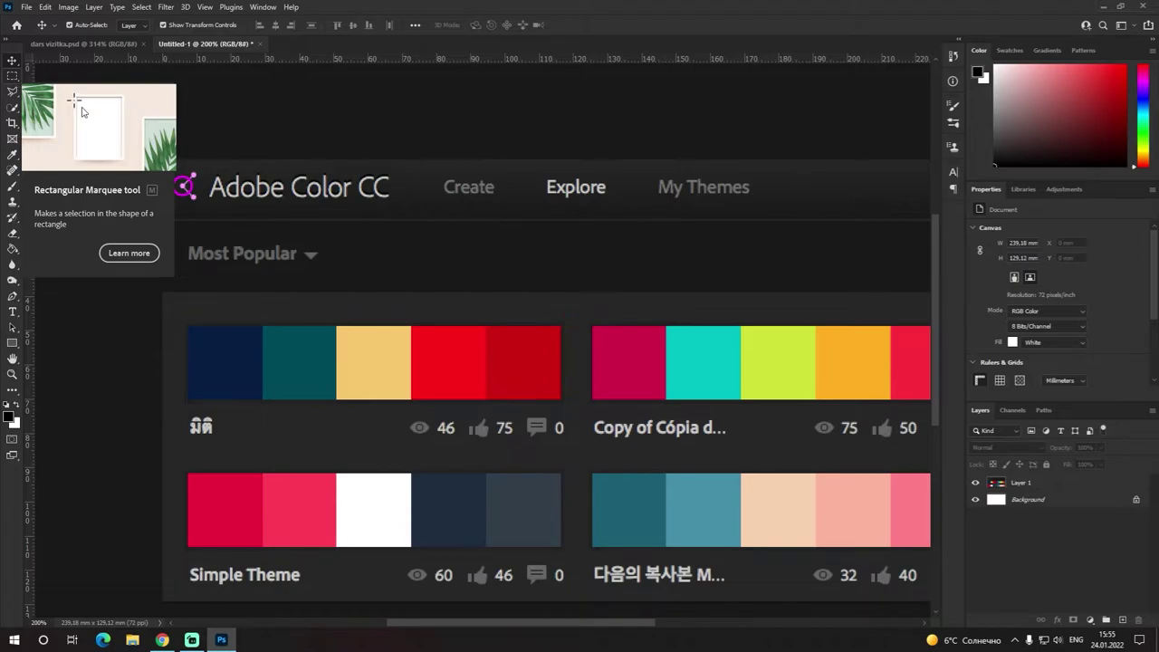
{"action": "left_click", "coordinate": [11, 76]}
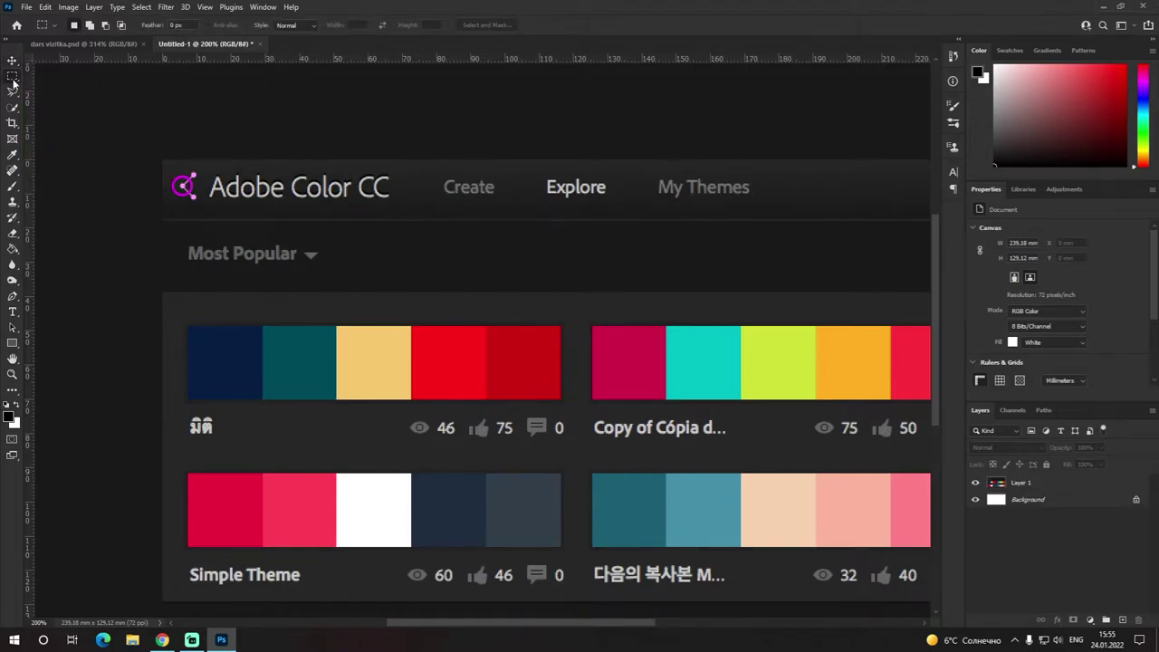
{"action": "right_click", "coordinate": [13, 82]}
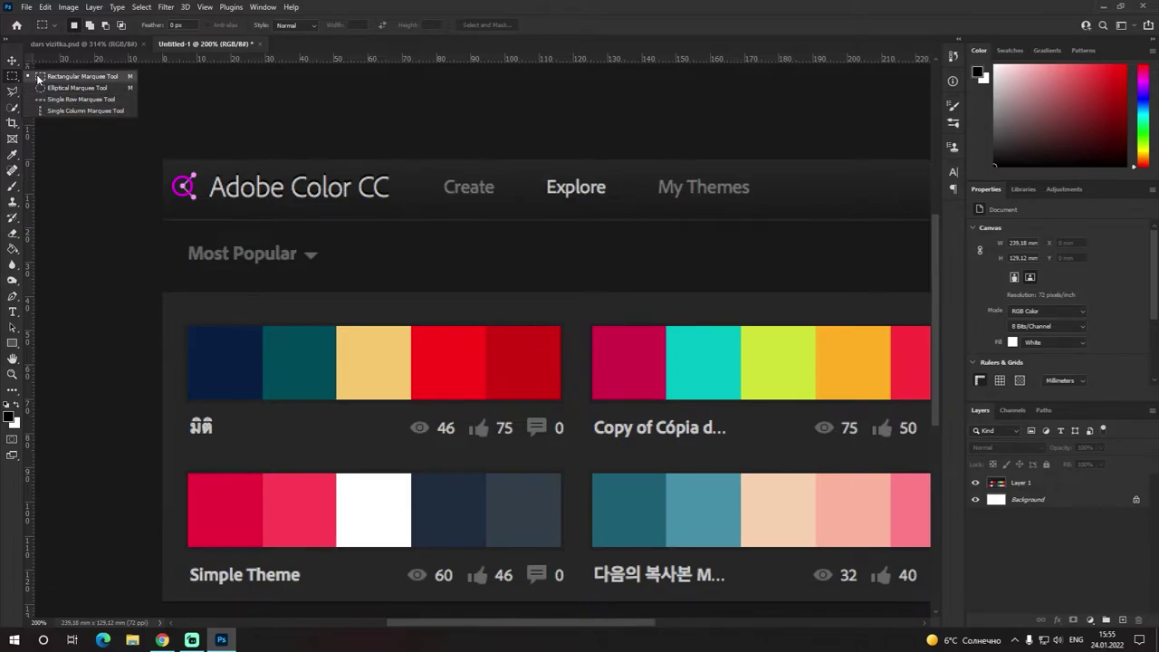
{"action": "left_click", "coordinate": [61, 79]}
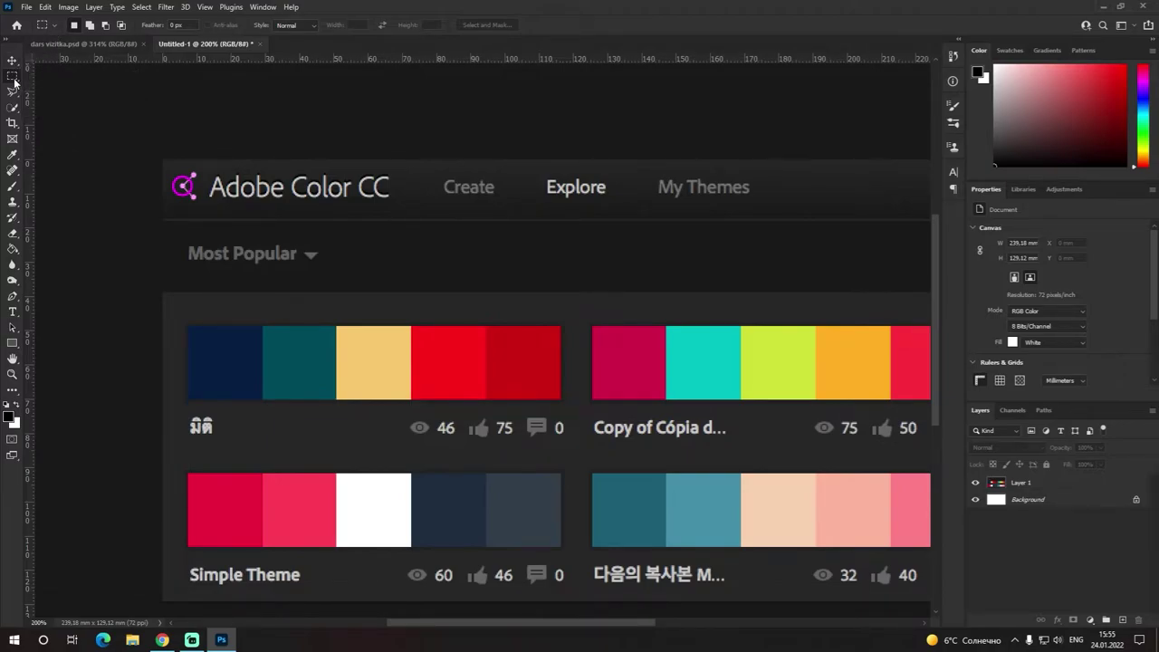
{"action": "left_click", "coordinate": [42, 27]}
{"action": "left_click", "coordinate": [49, 26]}
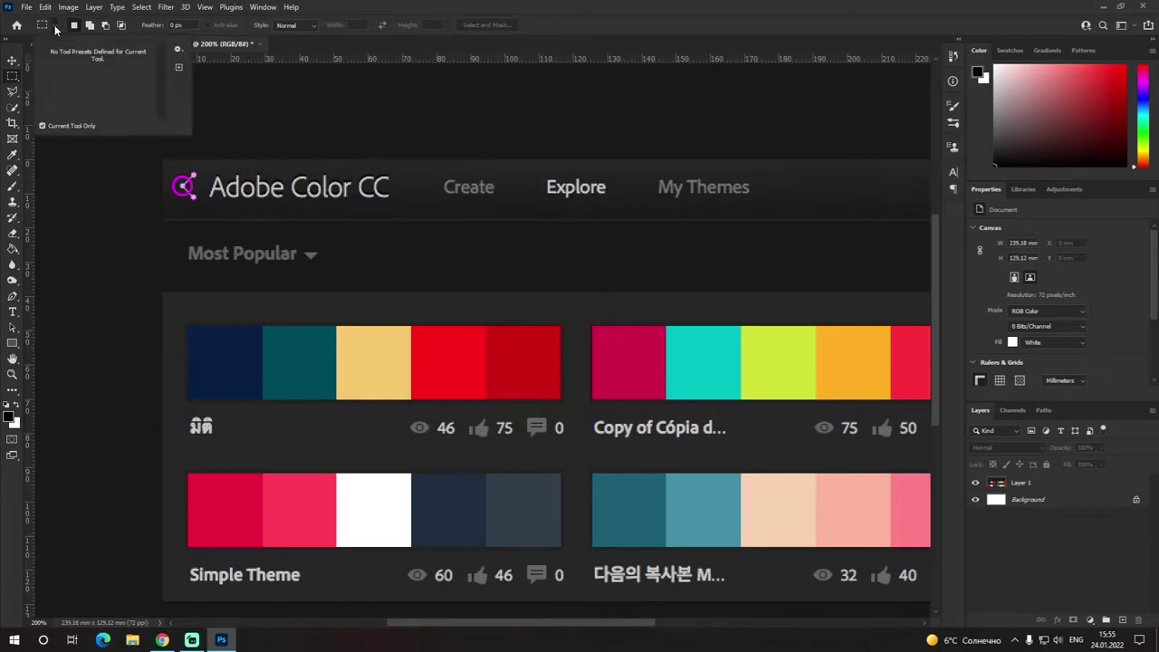
{"action": "left_click", "coordinate": [56, 28]}
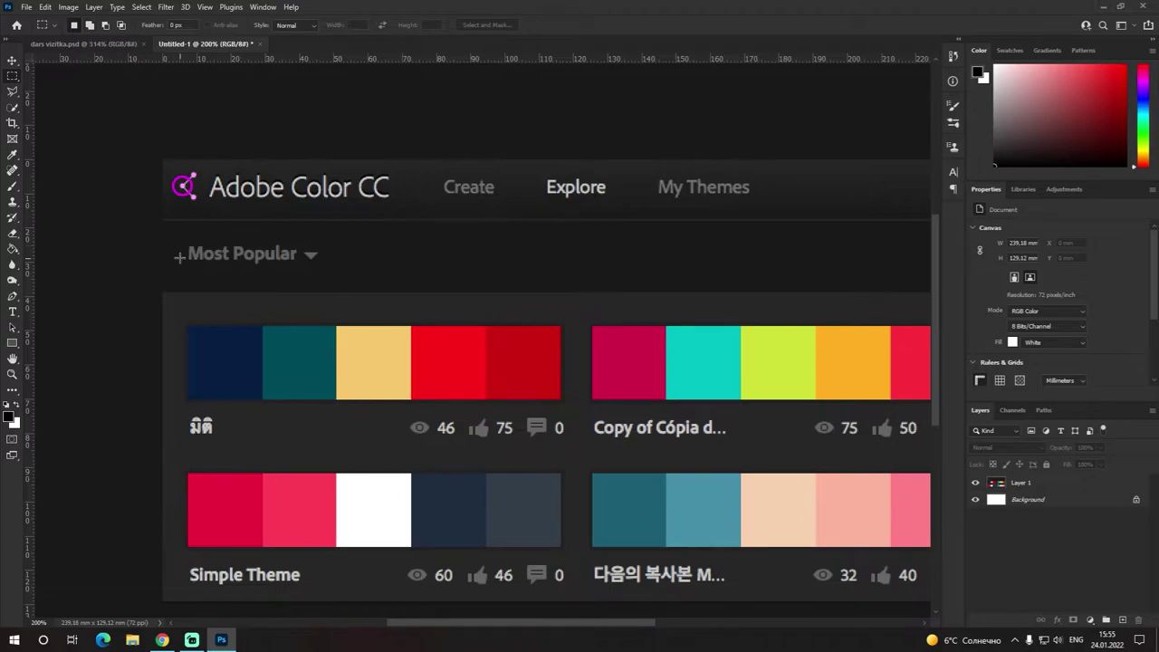
{"action": "left_click_drag", "start_coordinate": [169, 268], "coordinate": [531, 438]}
{"action": "left_click", "coordinate": [88, 24]}
{"action": "mouse_move", "coordinate": [433, 243]}
{"action": "left_mouse_down"}
{"action": "mouse_move", "coordinate": [644, 322]}
{"action": "mouse_move", "coordinate": [650, 310]}
{"action": "mouse_move", "coordinate": [677, 398]}
{"action": "left_mouse_up"}
{"action": "mouse_move", "coordinate": [531, 321]}
{"action": "left_mouse_down"}
{"action": "mouse_move", "coordinate": [593, 442]}
{"action": "mouse_move", "coordinate": [638, 489]}
{"action": "mouse_move", "coordinate": [756, 512]}
{"action": "left_mouse_up"}
{"action": "left_click_drag", "start_coordinate": [666, 342], "coordinate": [717, 398]}
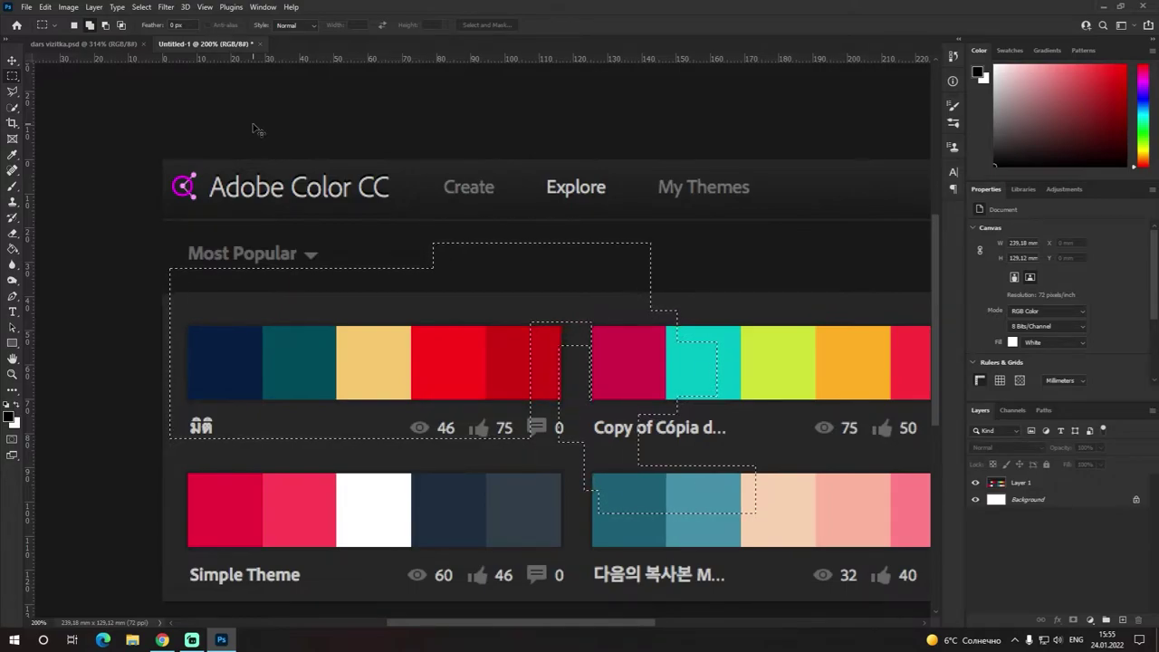
{"action": "key", "text": "ctrl+d"}
{"action": "key", "text": "ctrl+z"}
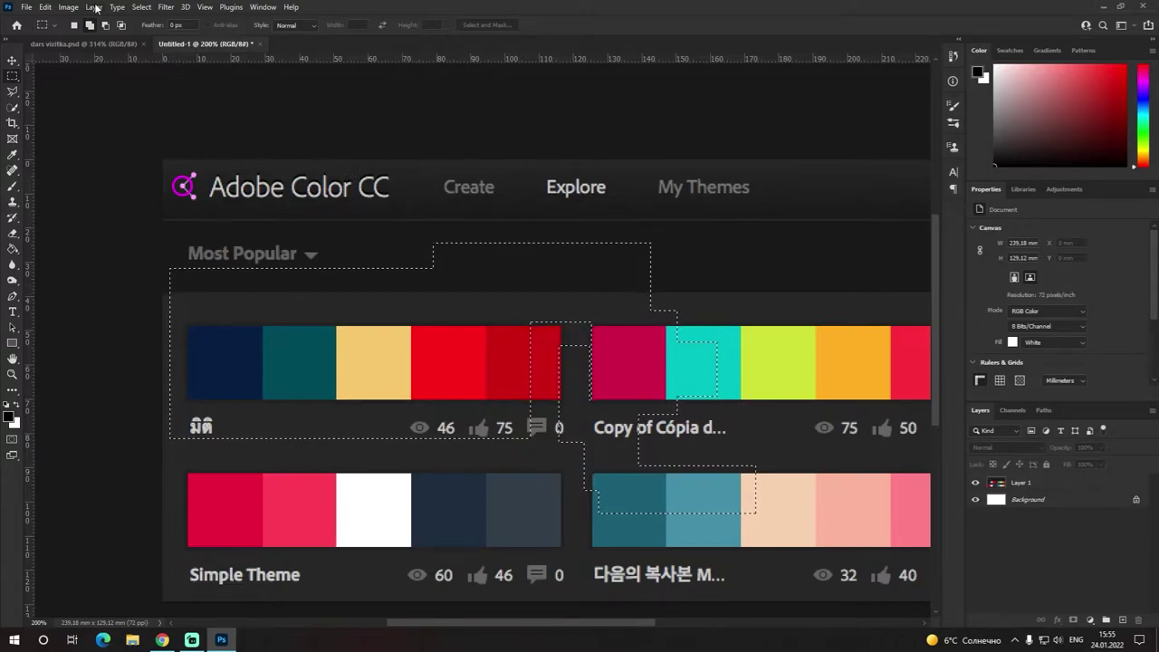
{"action": "left_click", "coordinate": [67, 8]}
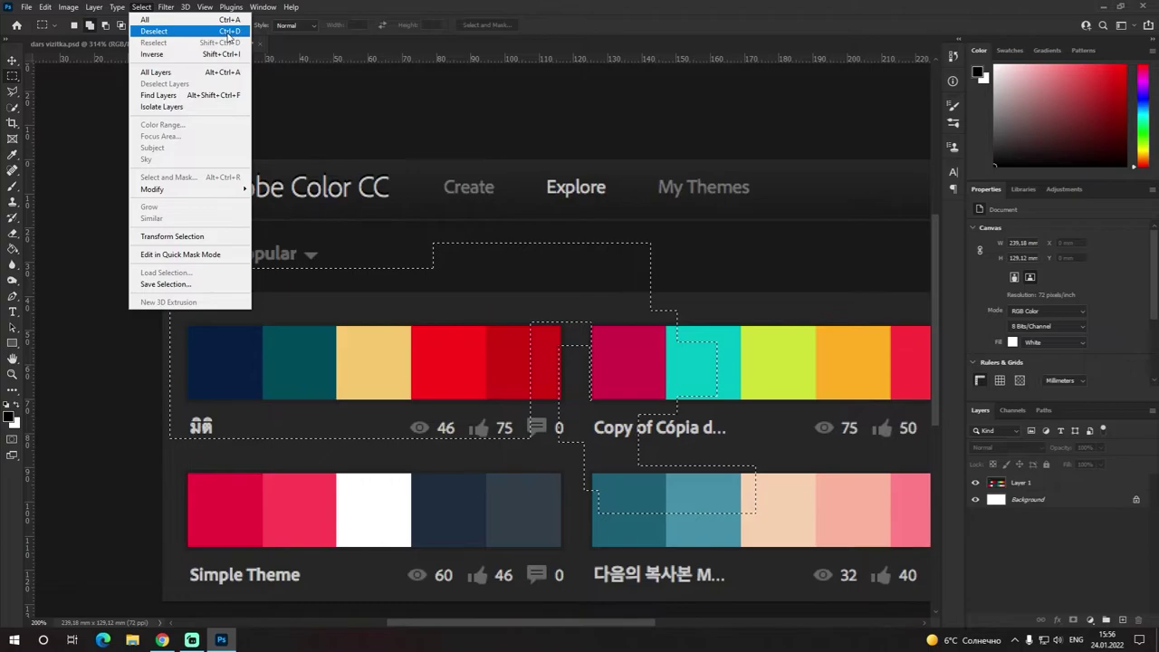
{"action": "left_click", "coordinate": [229, 33]}
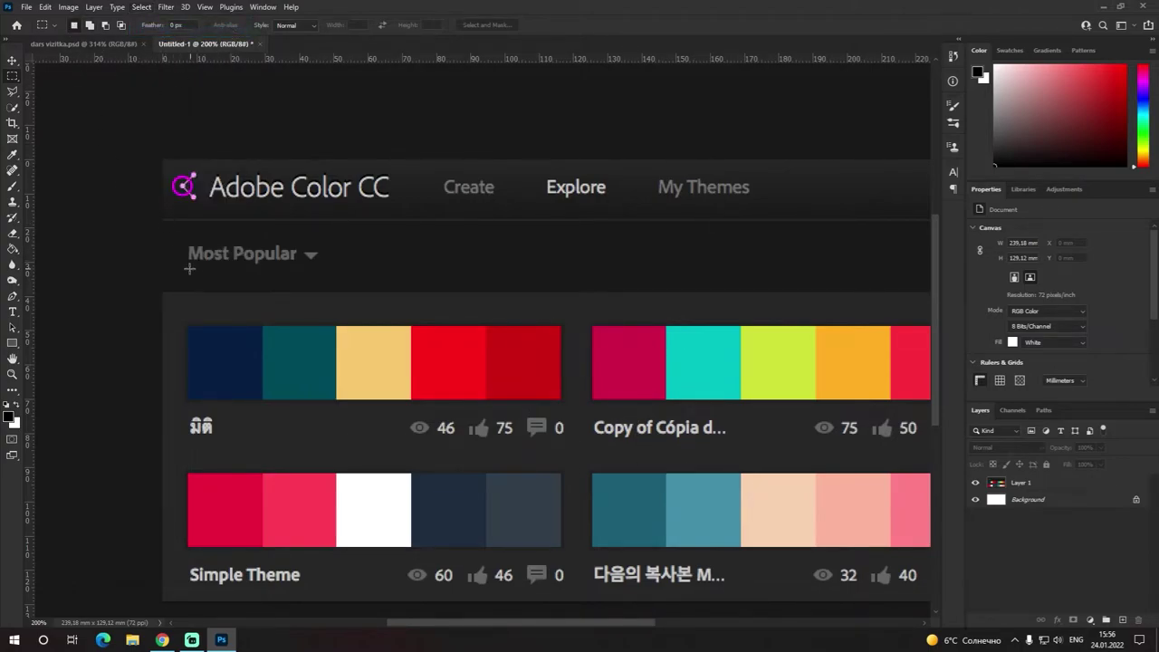
Step: Marquee the first palette, then subtract the right, left, top and bottom edges to isolate its swatch row
{"action": "left_click_drag", "start_coordinate": [192, 267], "coordinate": [598, 442]}
{"action": "left_click_drag", "start_coordinate": [175, 311], "coordinate": [574, 411]}
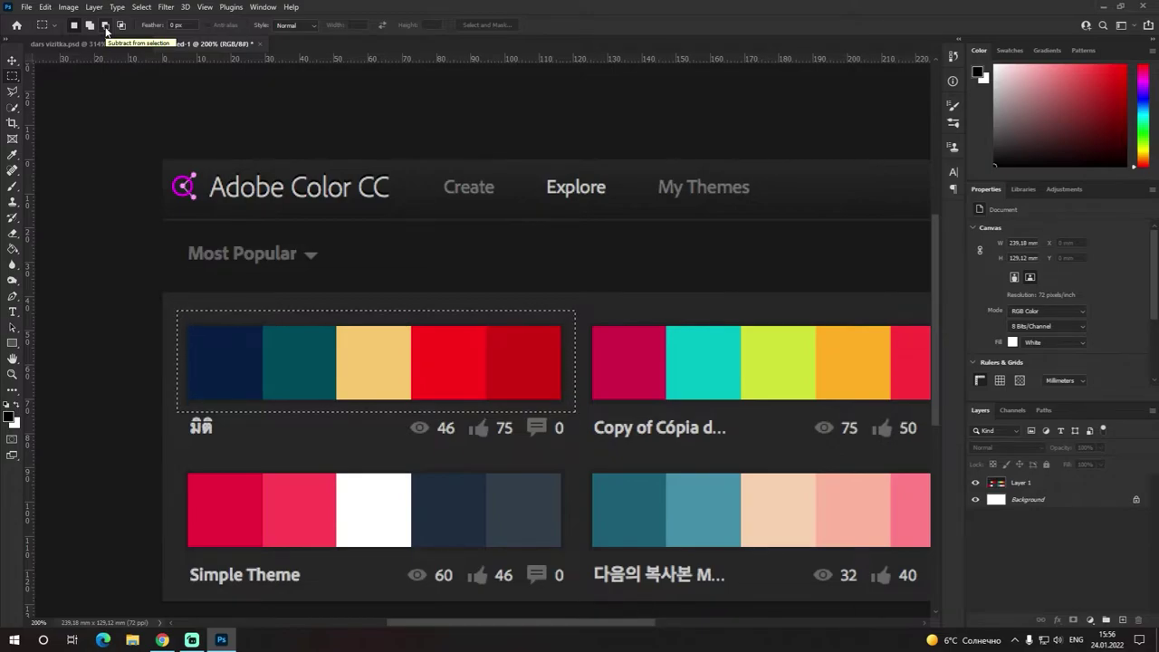
{"action": "left_click", "coordinate": [106, 29]}
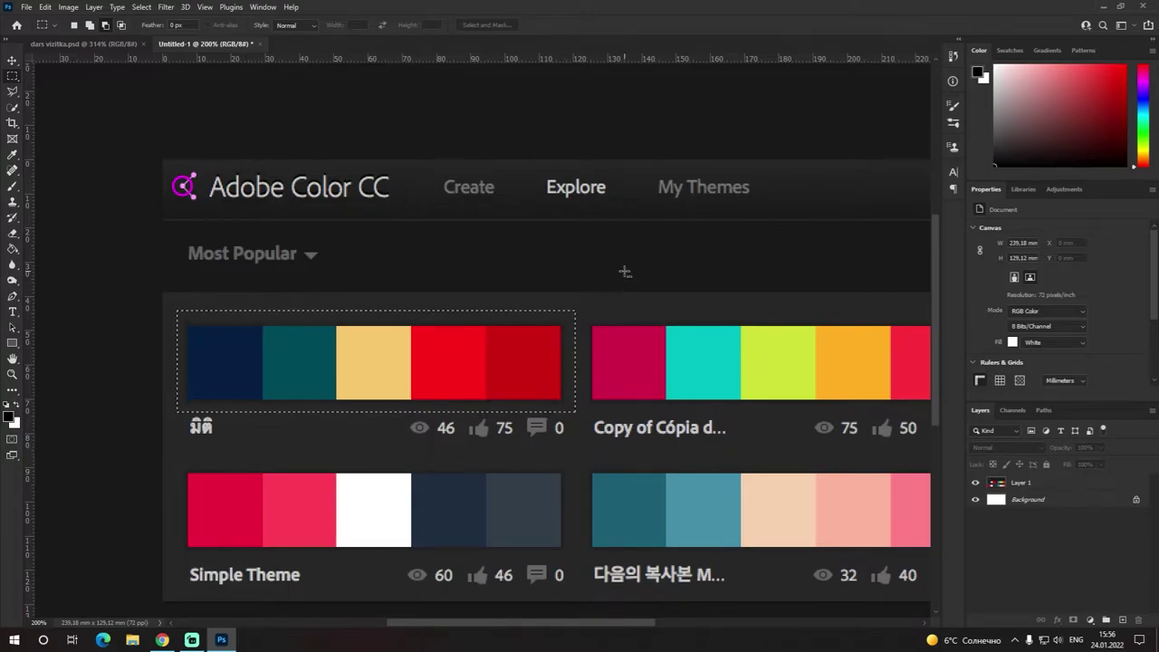
{"action": "mouse_move", "coordinate": [626, 269]}
{"action": "left_mouse_down"}
{"action": "mouse_move", "coordinate": [566, 440]}
{"action": "mouse_move", "coordinate": [563, 426]}
{"action": "left_mouse_up"}
{"action": "left_click_drag", "start_coordinate": [164, 277], "coordinate": [185, 438]}
{"action": "left_click_drag", "start_coordinate": [181, 254], "coordinate": [653, 324]}
{"action": "left_click_drag", "start_coordinate": [677, 478], "coordinate": [145, 403]}
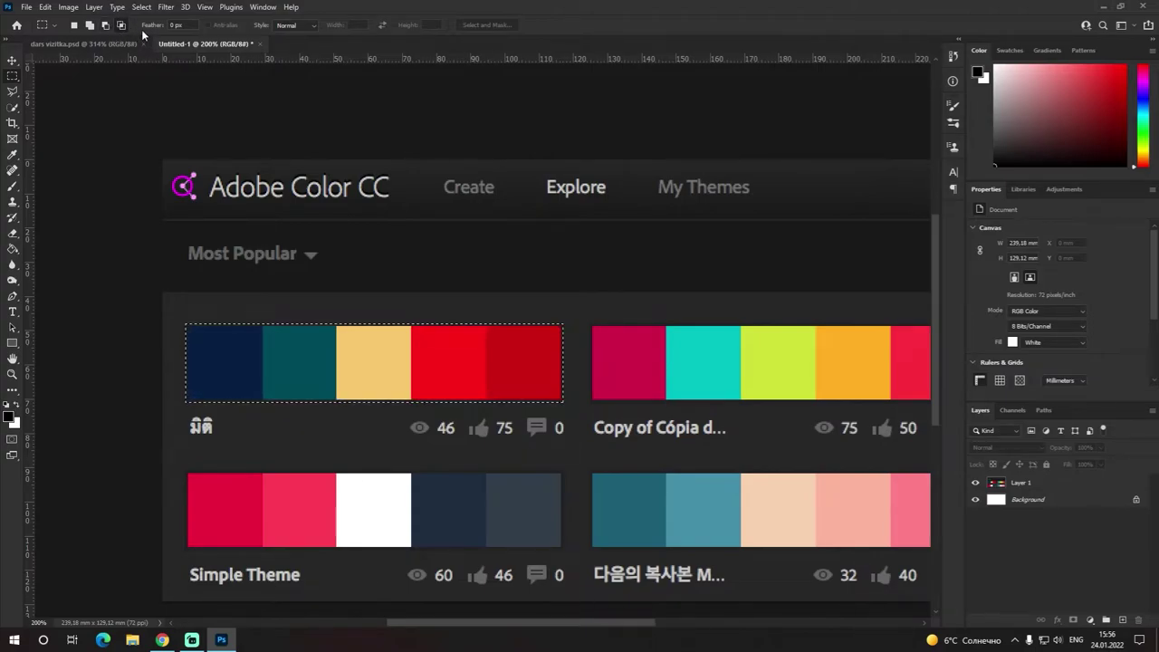
Step: Try intersecting a rectangle over the red swatches, then undo back to the full swatch row
{"action": "mouse_move", "coordinate": [626, 305]}
{"action": "left_mouse_down"}
{"action": "mouse_move", "coordinate": [572, 379]}
{"action": "mouse_move", "coordinate": [428, 365]}
{"action": "left_mouse_up"}
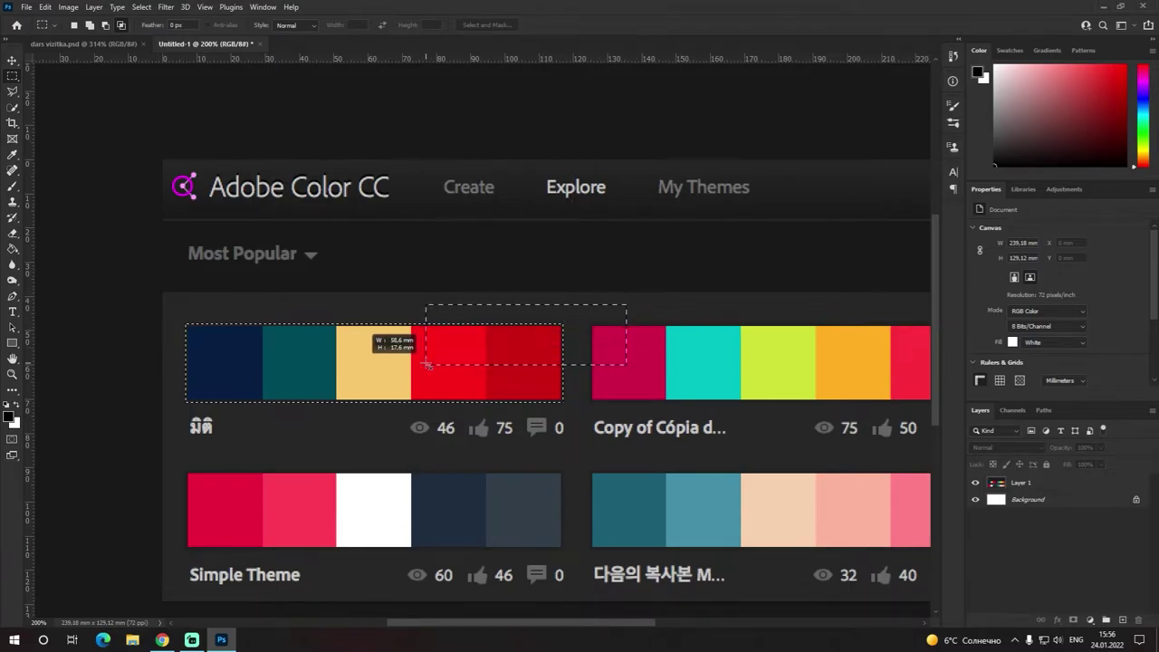
{"action": "left_click_drag", "start_coordinate": [428, 365], "coordinate": [425, 365]}
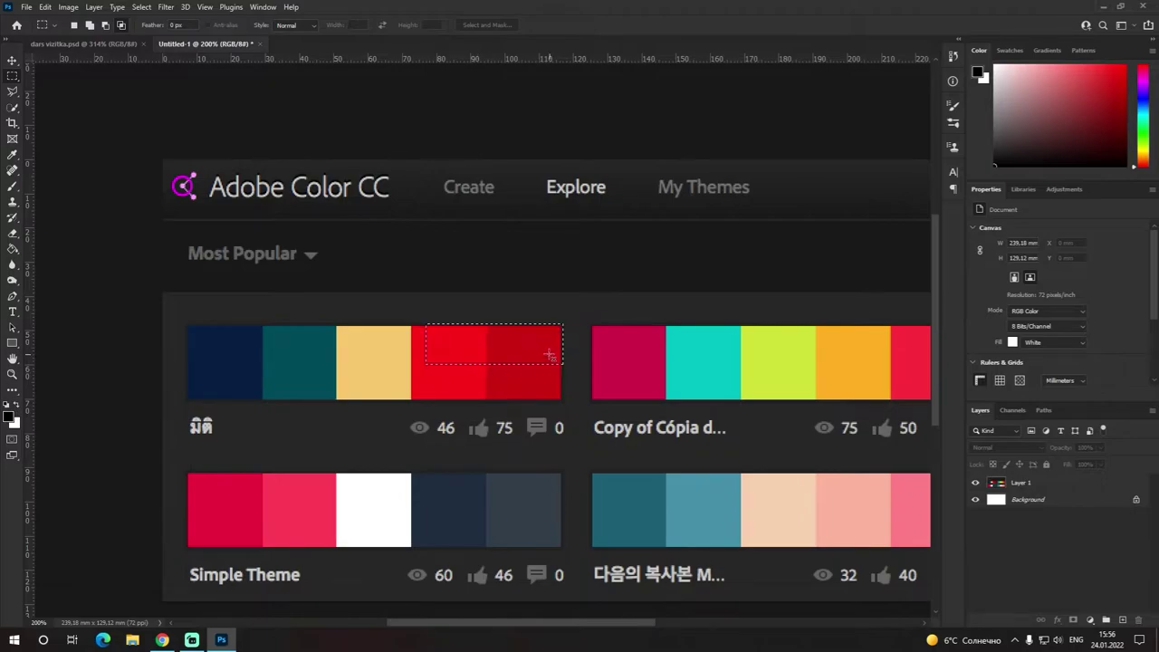
{"action": "key", "text": "ctrl+z"}
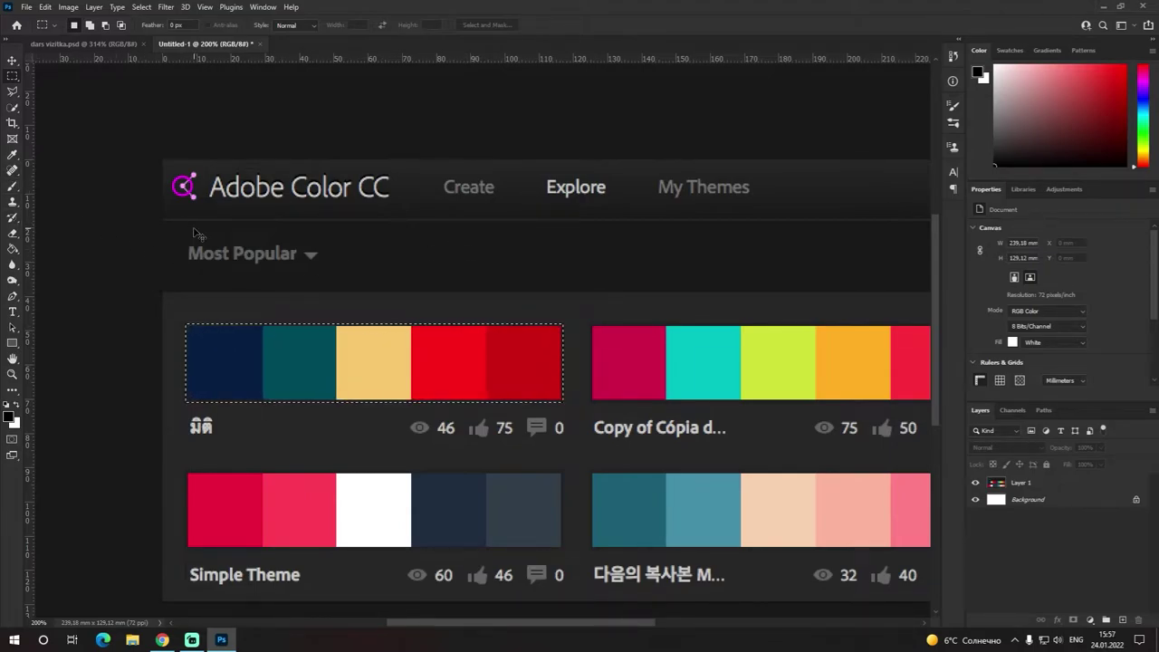
Step: Enlarge the Eraser brush and set its hardness to 0%
{"action": "left_click", "coordinate": [13, 238]}
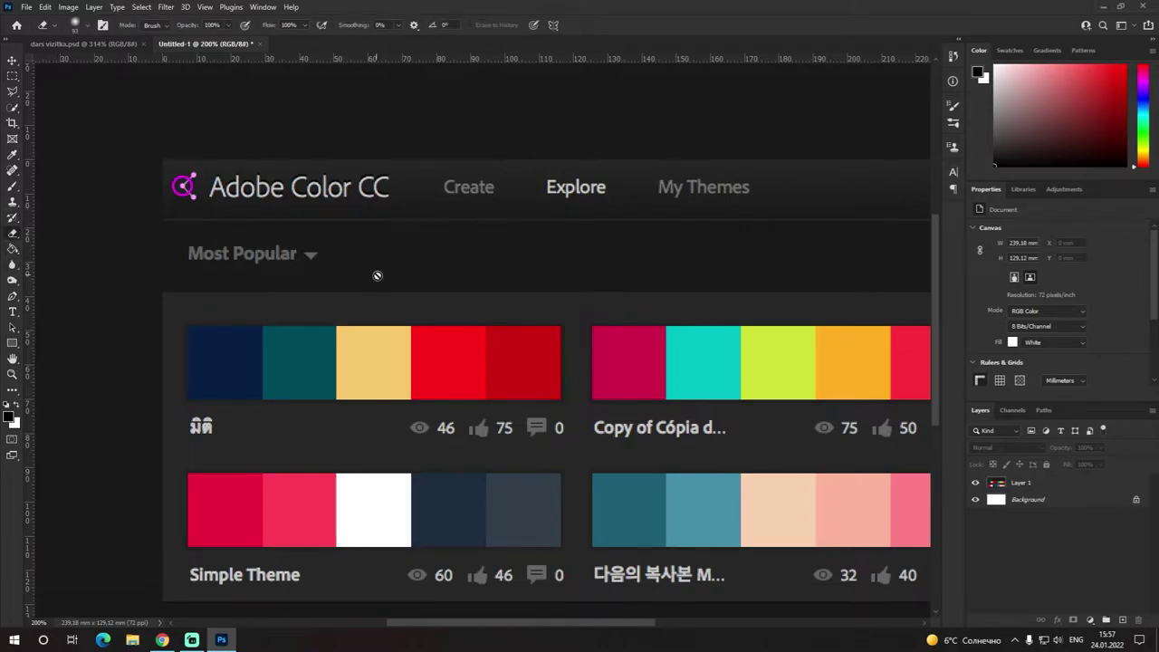
{"action": "right_click", "coordinate": [480, 300]}
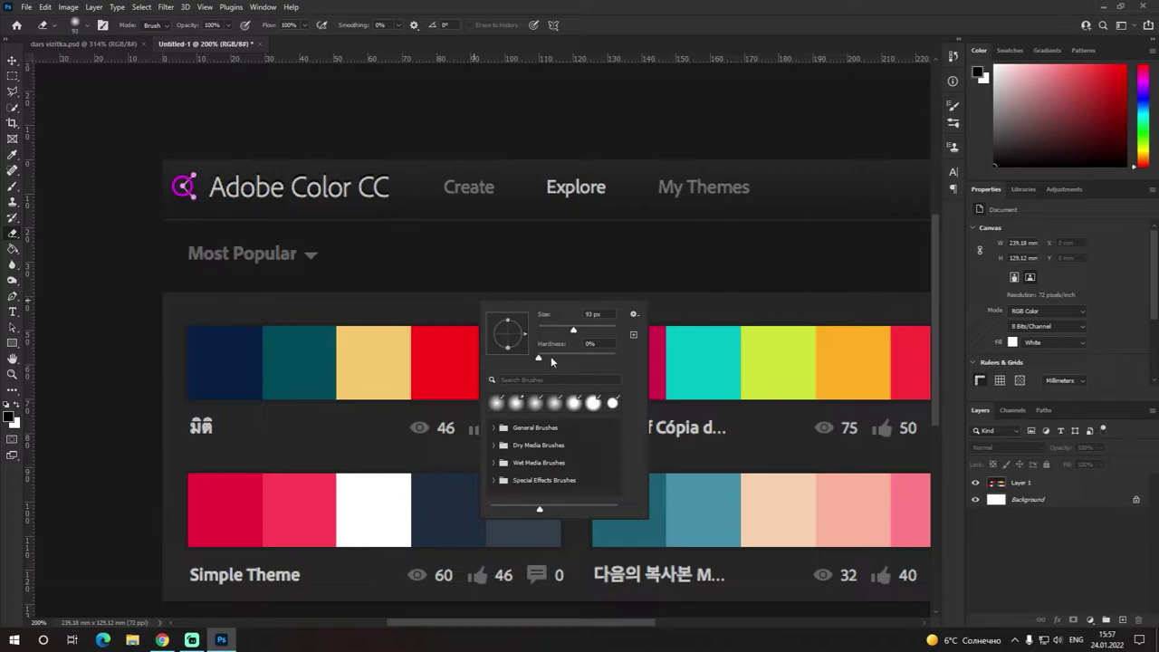
{"action": "mouse_move", "coordinate": [435, 340]}
{"action": "left_mouse_down"}
{"action": "mouse_move", "coordinate": [475, 353]}
{"action": "mouse_move", "coordinate": [478, 239]}
{"action": "mouse_move", "coordinate": [466, 232]}
{"action": "mouse_move", "coordinate": [473, 253]}
{"action": "mouse_move", "coordinate": [450, 427]}
{"action": "left_mouse_up"}
{"action": "mouse_move", "coordinate": [439, 512]}
{"action": "left_mouse_down"}
{"action": "mouse_move", "coordinate": [437, 585]}
{"action": "mouse_move", "coordinate": [459, 483]}
{"action": "mouse_move", "coordinate": [442, 226]}
{"action": "mouse_move", "coordinate": [354, 274]}
{"action": "mouse_move", "coordinate": [312, 135]}
{"action": "left_mouse_up"}
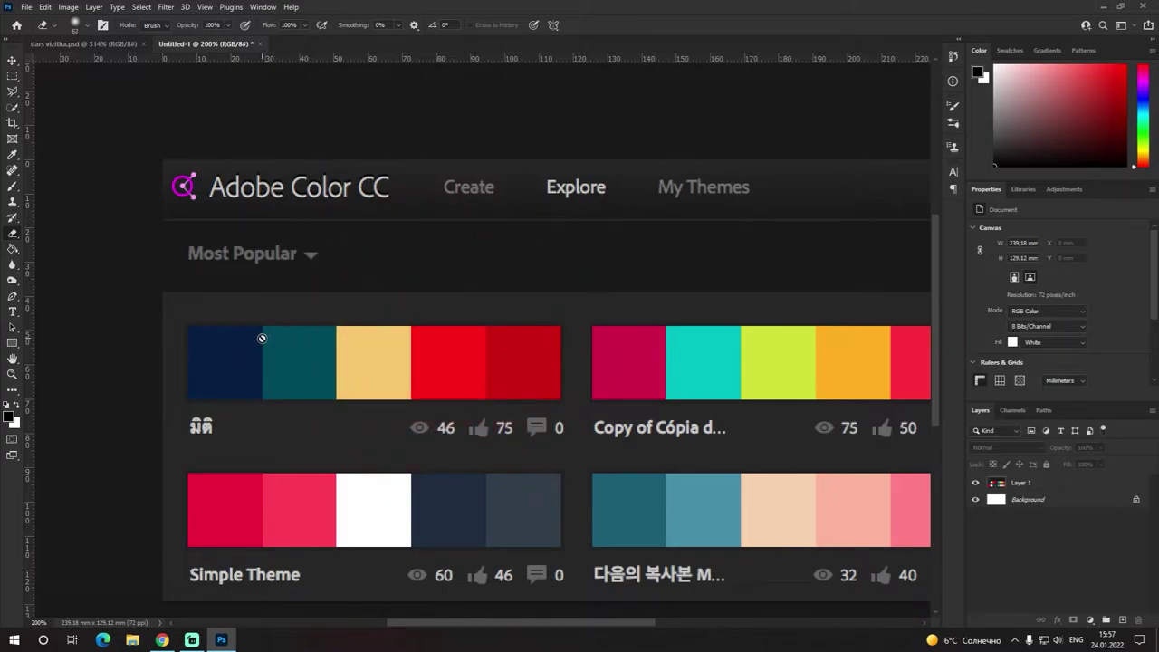
Step: On Layer 1, marquee the first theme's five-swatch row with the Normal selection style
{"action": "left_click", "coordinate": [1011, 484]}
{"action": "key", "text": "m"}
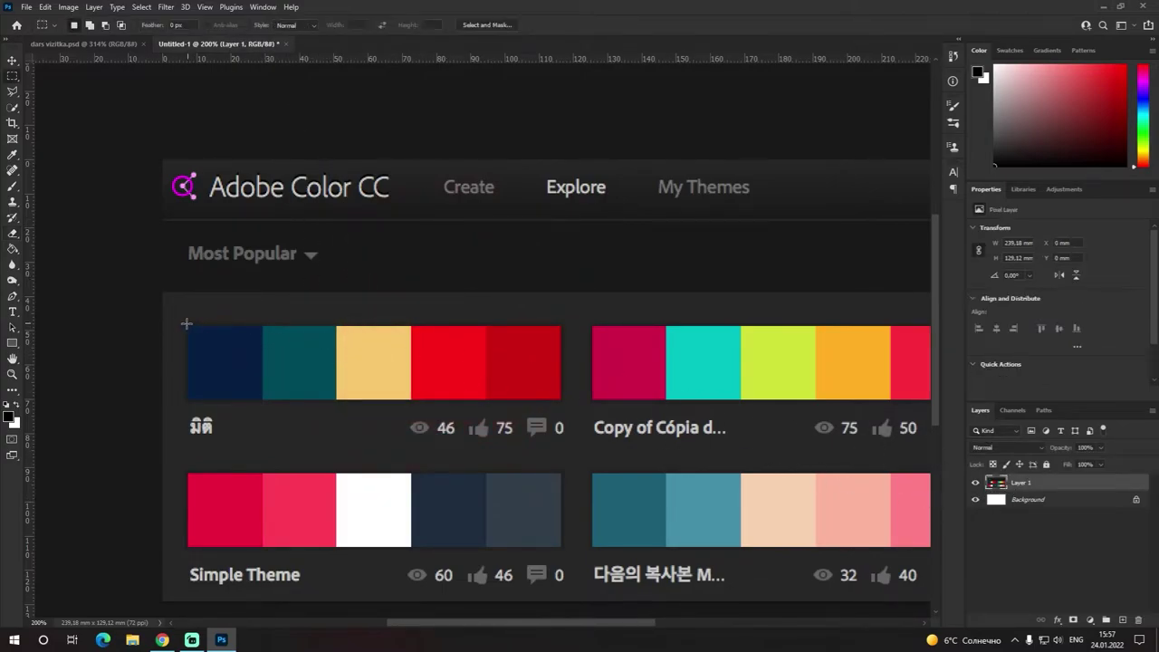
{"action": "left_click_drag", "start_coordinate": [185, 325], "coordinate": [562, 400]}
{"action": "left_click", "coordinate": [292, 25]}
{"action": "left_click", "coordinate": [286, 35]}
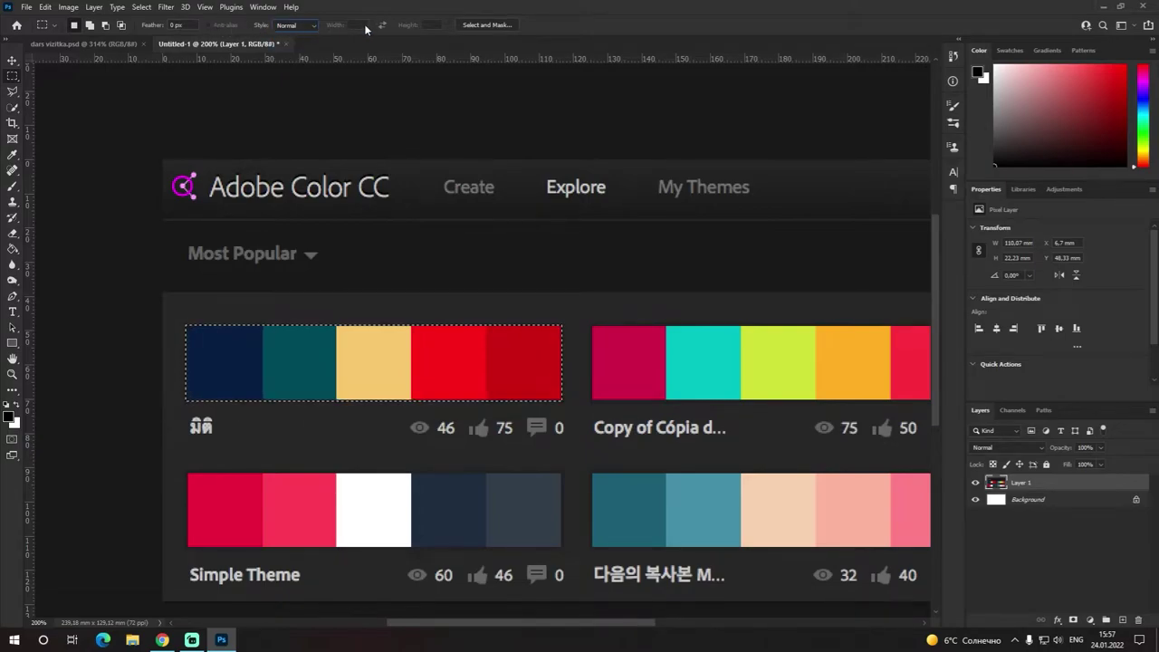
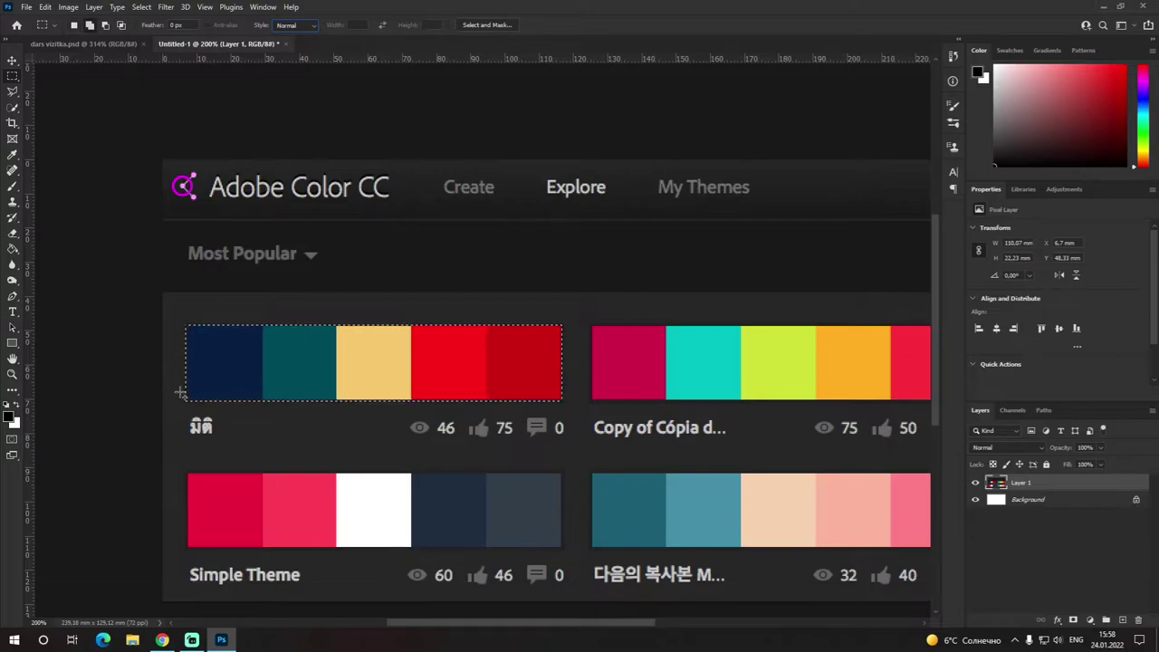
Step: Extend the marquee below the first palette, then Alt-drag to subtract the stray area
{"action": "left_click_drag", "start_coordinate": [186, 400], "coordinate": [224, 457]}
{"action": "key", "text": "alt"}
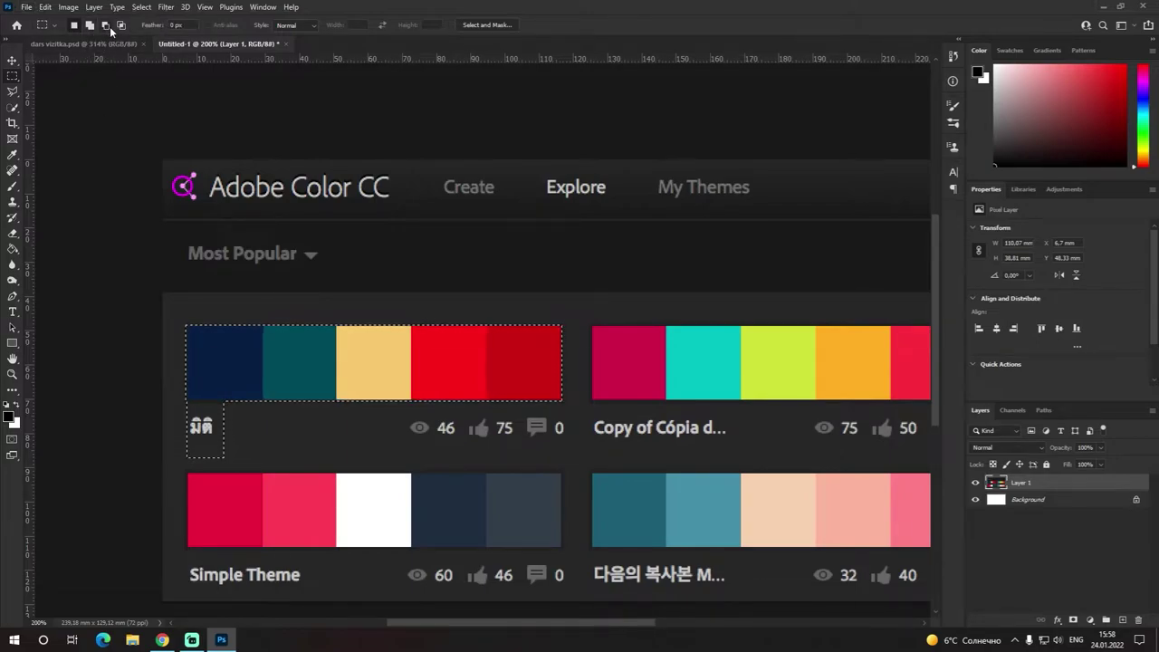
{"action": "left_click_drag", "start_coordinate": [163, 511], "coordinate": [324, 404]}
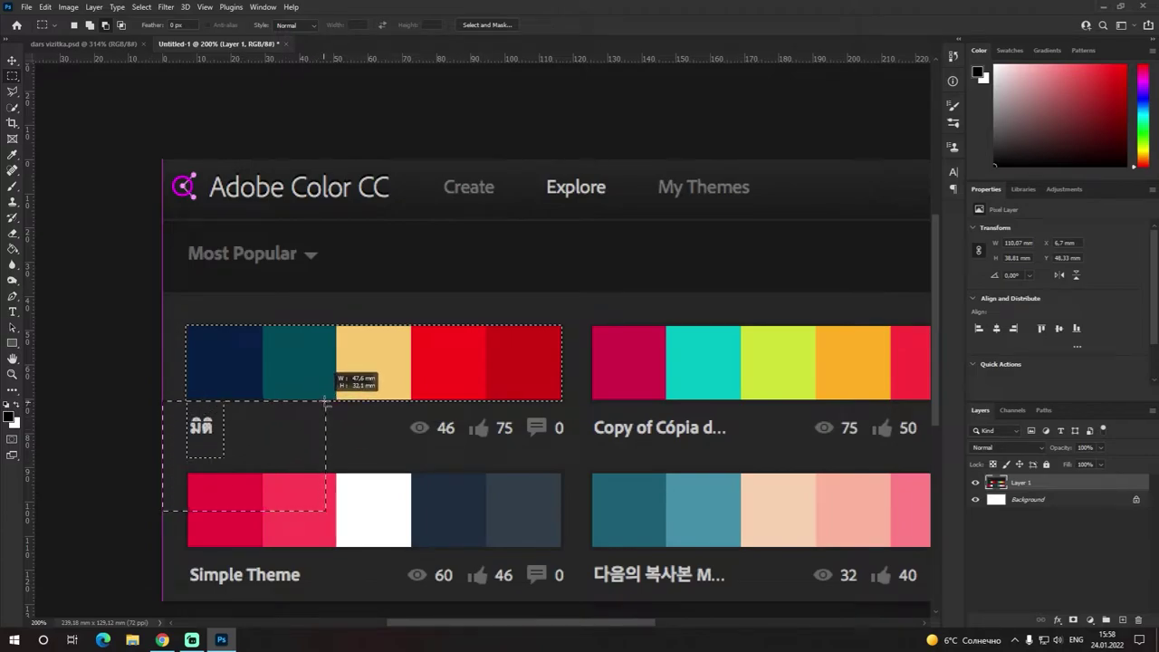
{"action": "left_click_drag", "start_coordinate": [324, 404], "coordinate": [325, 404]}
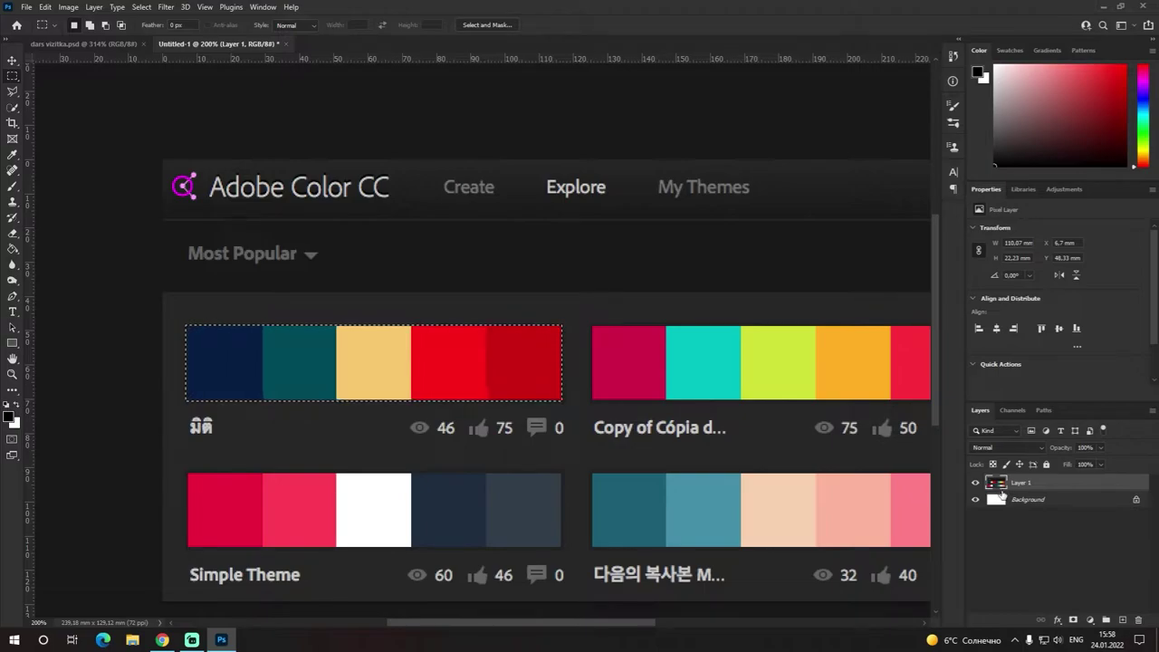
Step: Reposition the selection outline back over the top-left five-colour palette
{"action": "scroll", "coordinate": [770, 480], "scroll_direction": "right", "scroll_amount": 3}
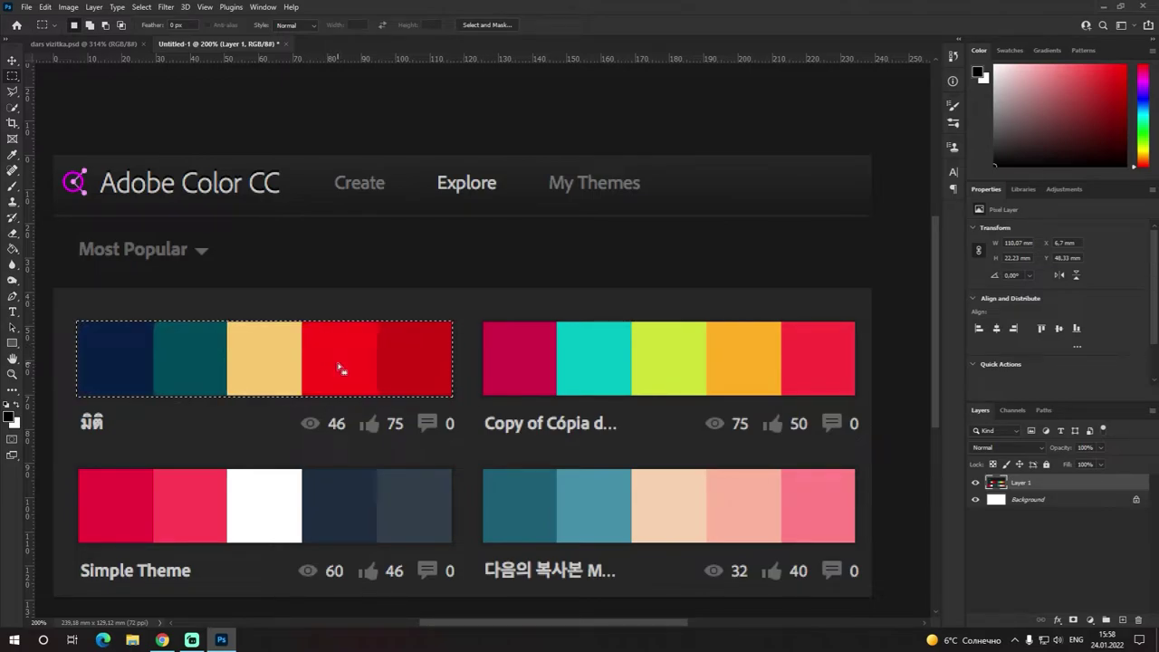
{"action": "left_click_drag", "start_coordinate": [341, 368], "coordinate": [413, 293]}
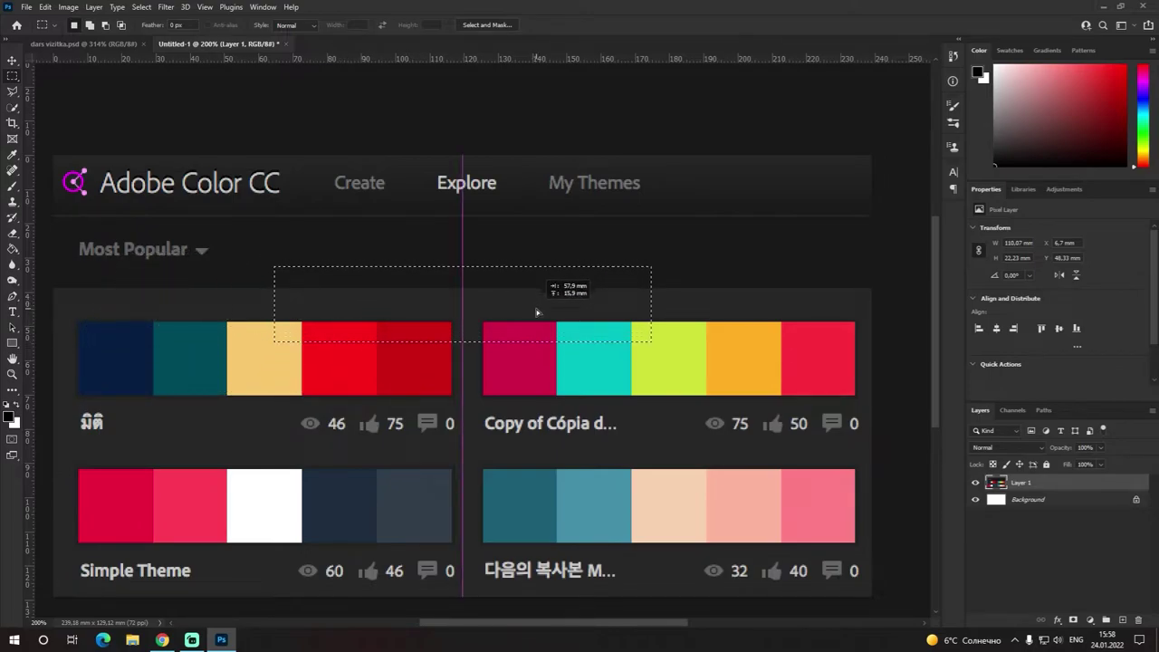
{"action": "mouse_move", "coordinate": [414, 298]}
{"action": "left_mouse_down"}
{"action": "mouse_move", "coordinate": [561, 319]}
{"action": "mouse_move", "coordinate": [742, 366]}
{"action": "left_mouse_up"}
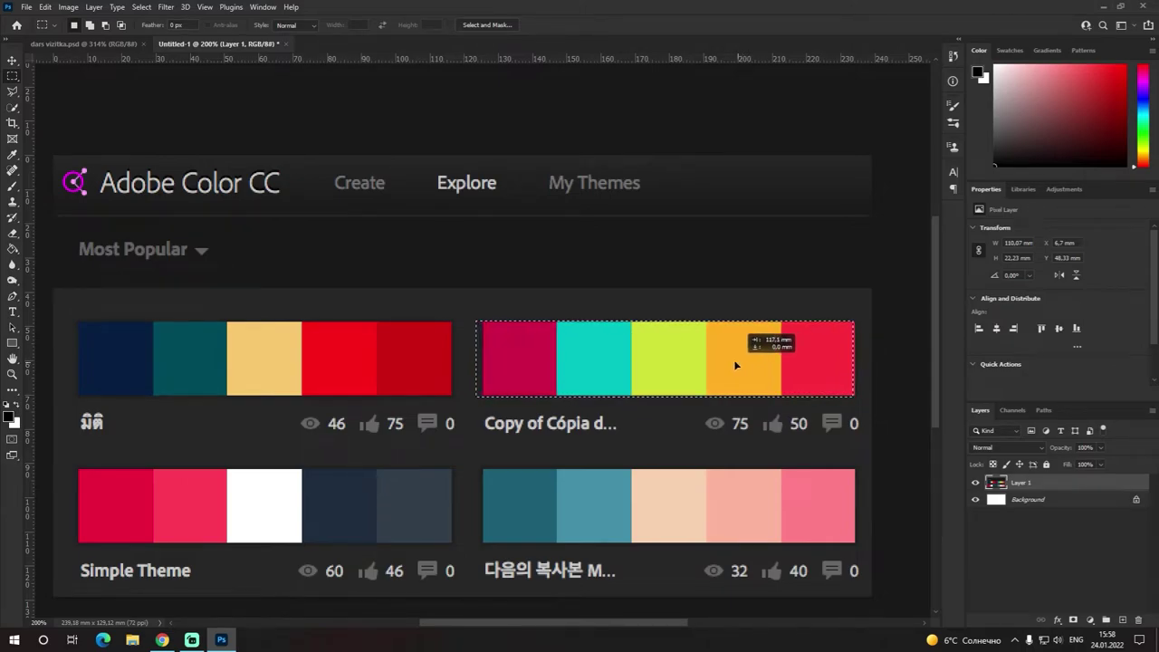
{"action": "mouse_move", "coordinate": [742, 360]}
{"action": "left_mouse_down"}
{"action": "mouse_move", "coordinate": [560, 352]}
{"action": "mouse_move", "coordinate": [340, 367]}
{"action": "left_mouse_up"}
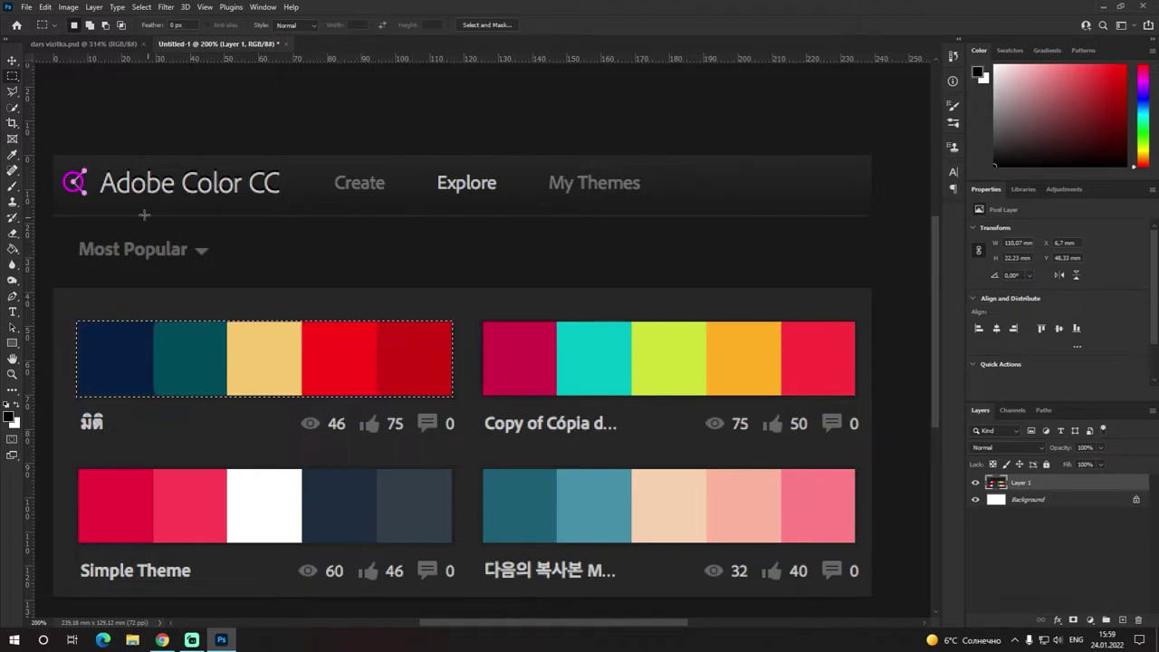
Step: After an undone trial move, restore the palette selection and cut it with Ctrl+X
{"action": "left_click", "coordinate": [12, 63]}
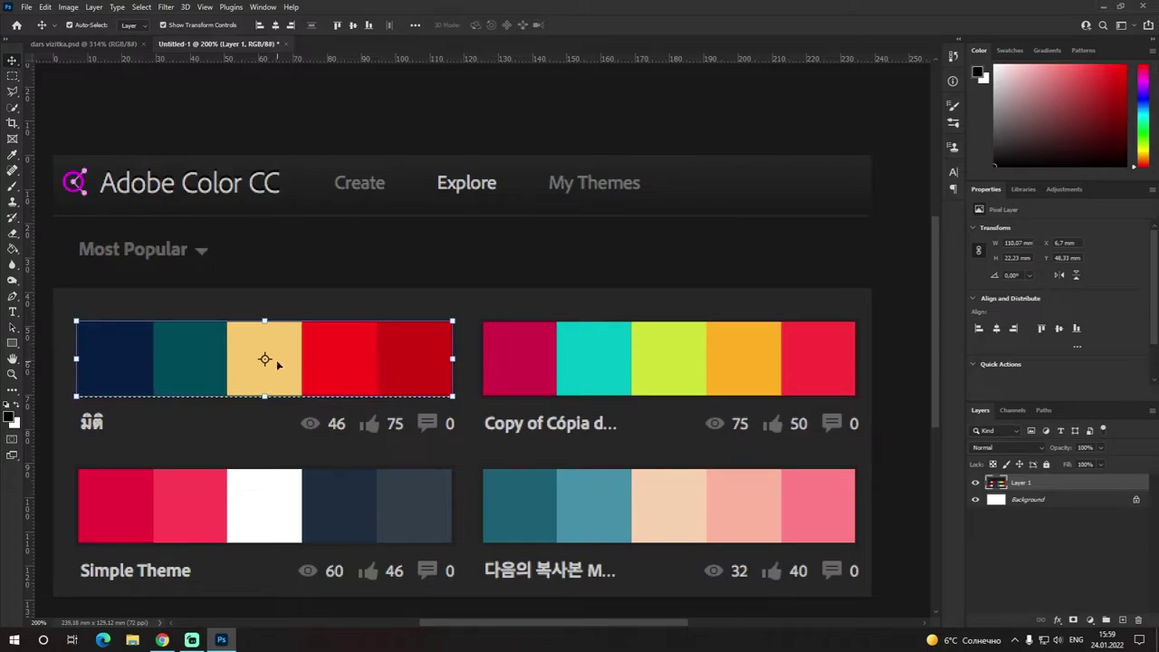
{"action": "mouse_move", "coordinate": [283, 365]}
{"action": "left_mouse_down"}
{"action": "mouse_move", "coordinate": [294, 323]}
{"action": "mouse_move", "coordinate": [649, 263]}
{"action": "left_mouse_up"}
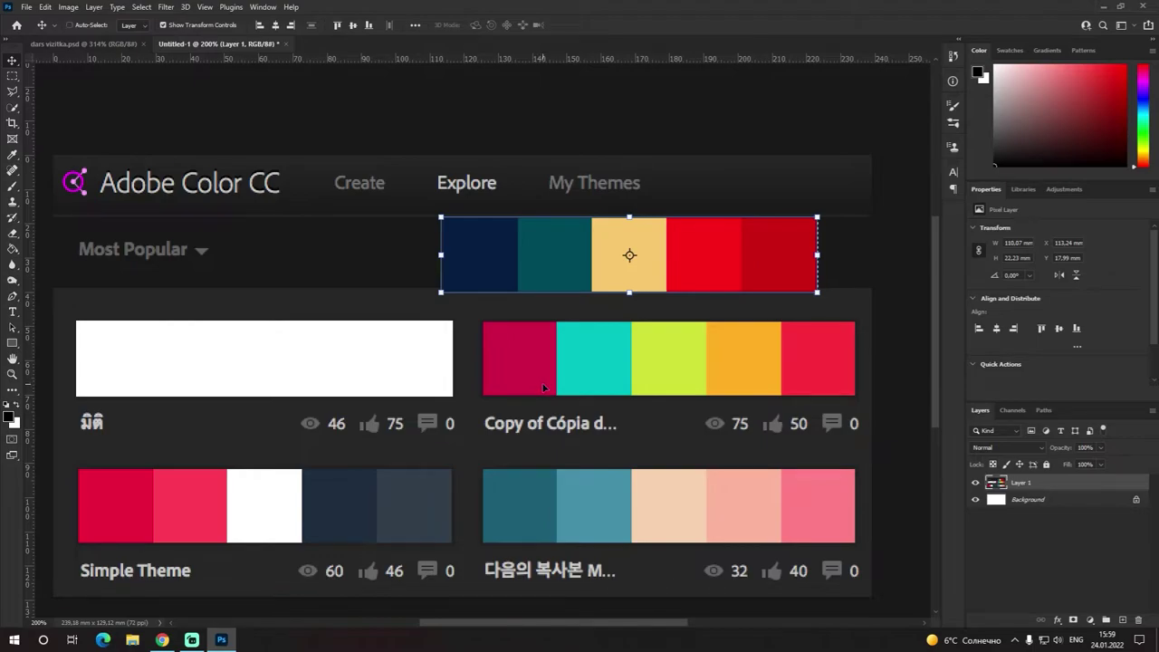
{"action": "key", "text": "ctrl+z"}
{"action": "left_click", "coordinate": [13, 77]}
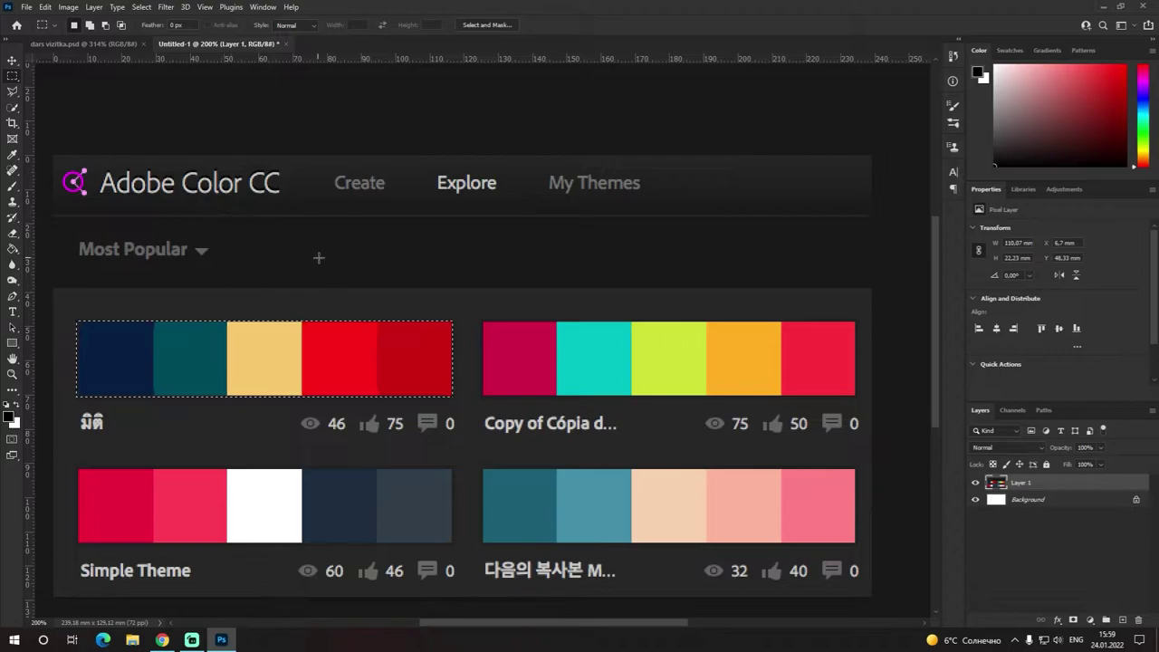
{"action": "left_click_drag", "start_coordinate": [195, 237], "coordinate": [254, 280]}
{"action": "key", "text": "ctrl+z"}
{"action": "key", "text": "ctrl+x"}
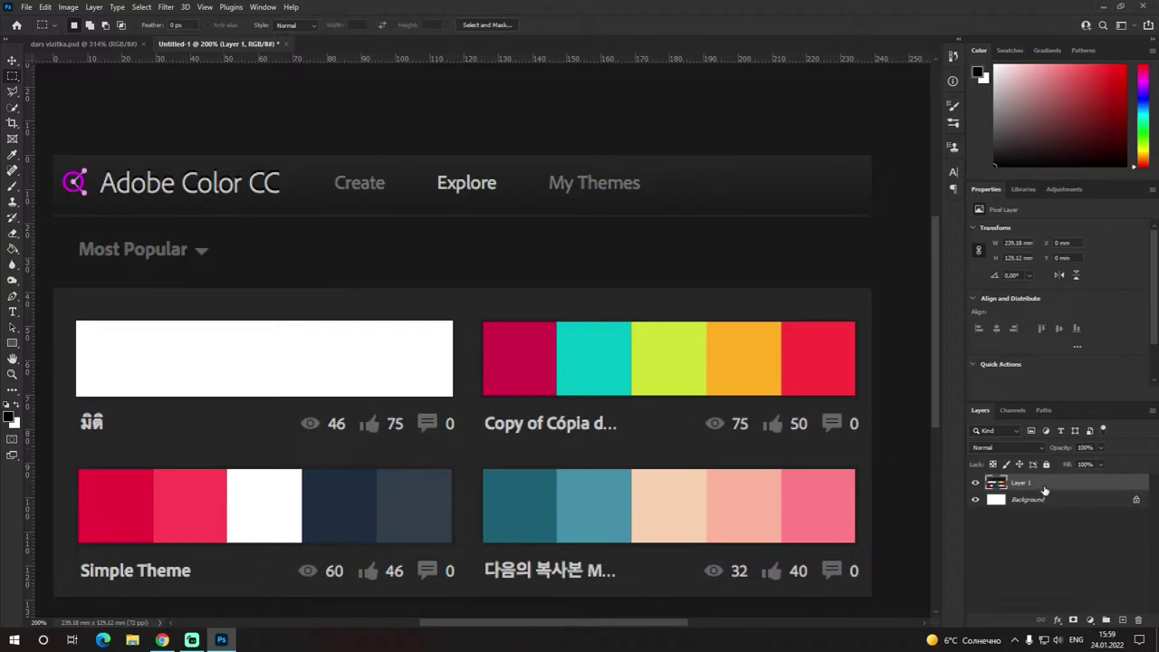
Step: Redo the cut and paste the palette strip in place as a new Layer 2
{"action": "key", "text": "ctrl+v"}
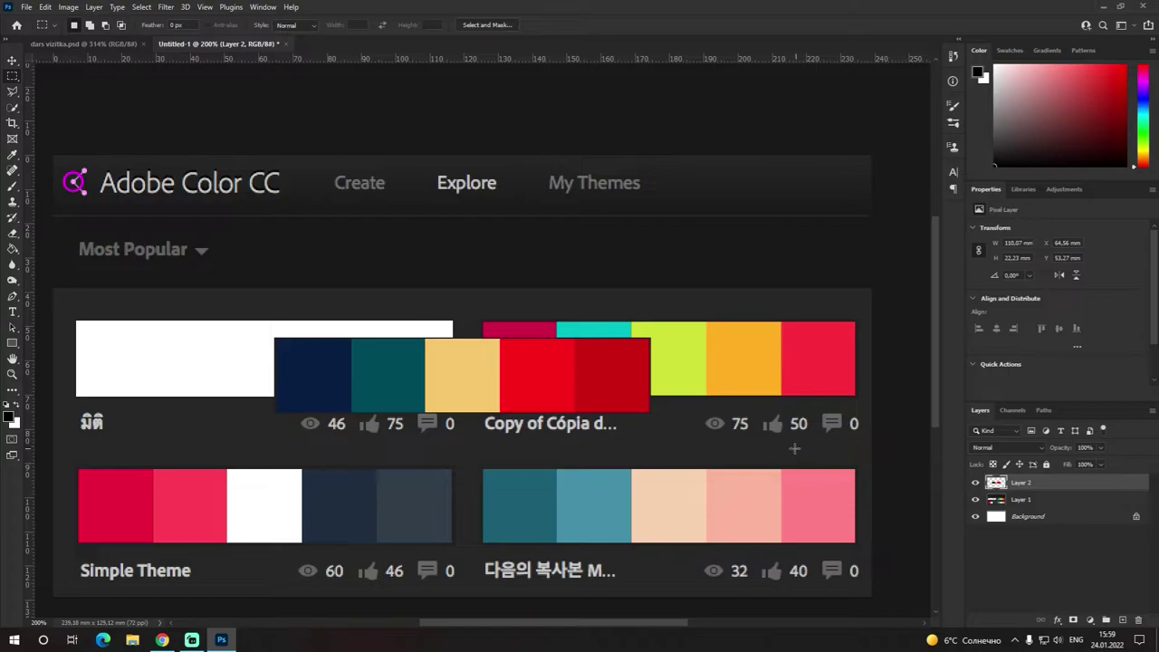
{"action": "key", "text": "v"}
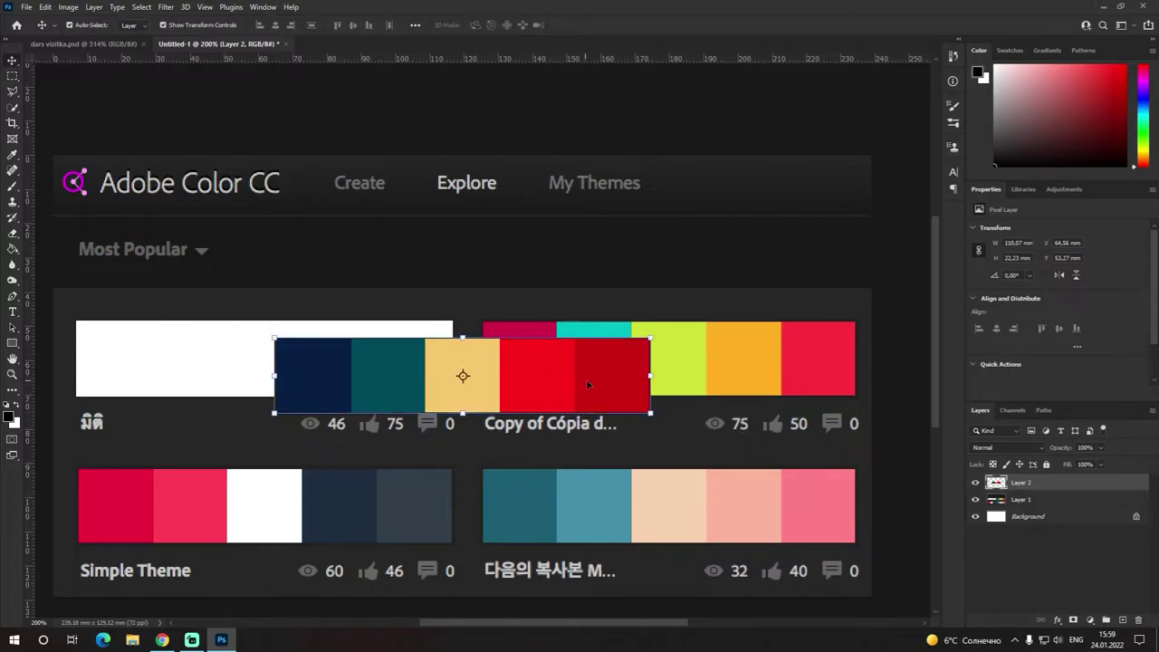
{"action": "key", "text": "Delete"}
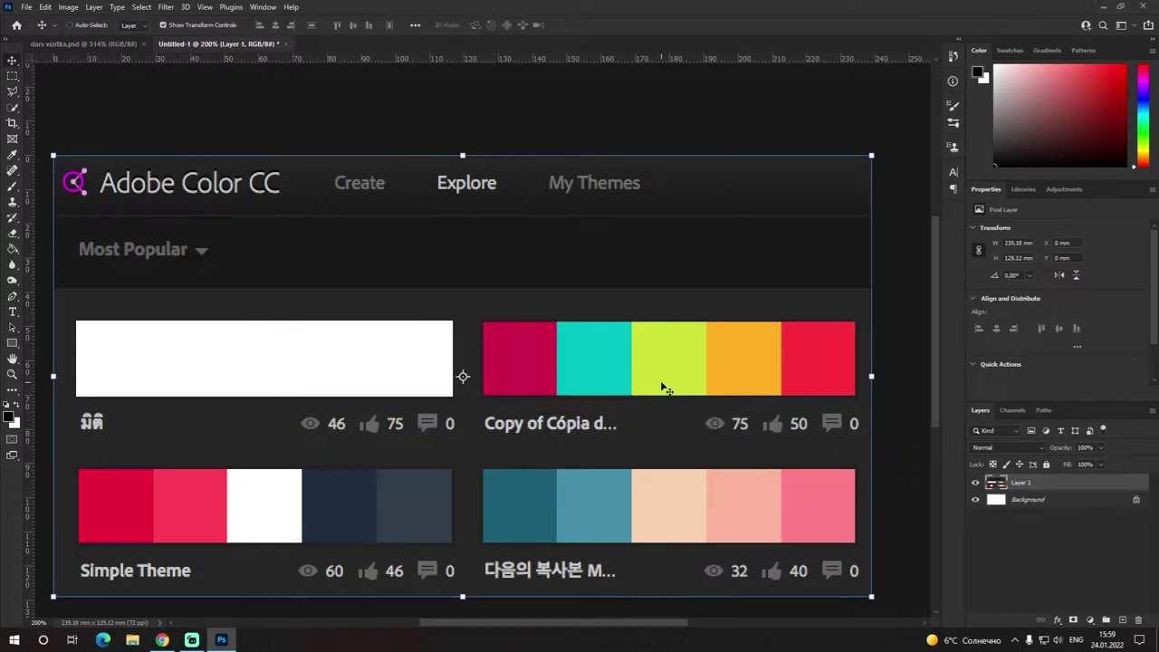
{"action": "key", "text": "ctrl+z"}
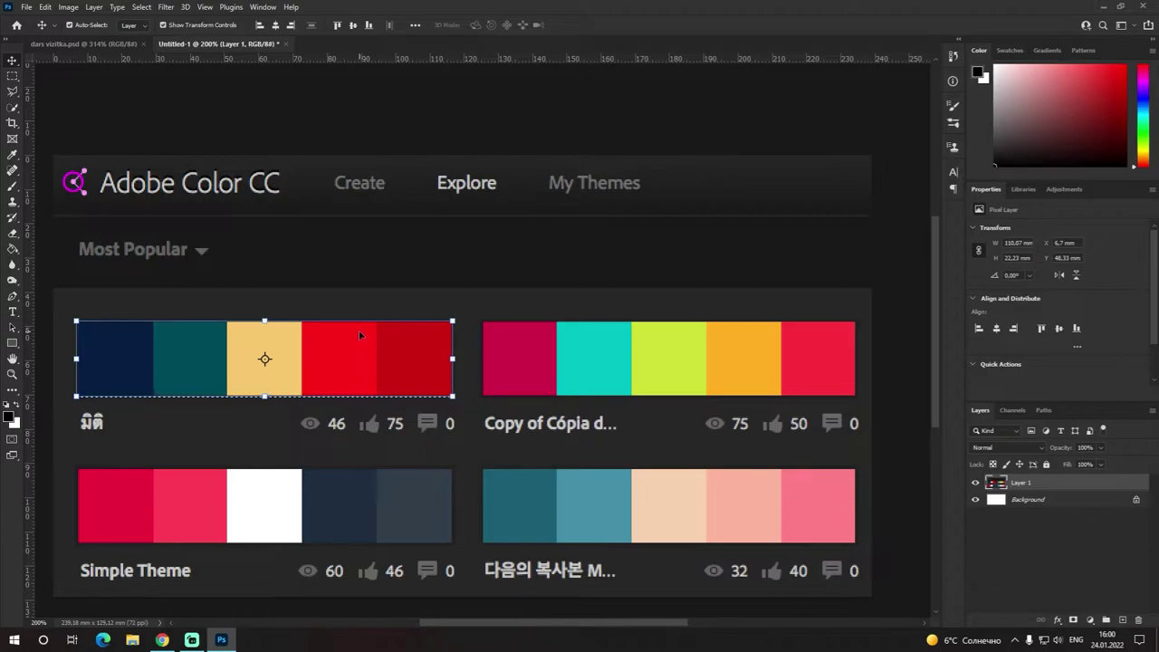
{"action": "key", "text": "Delete"}
{"action": "key", "text": "ctrl+d"}
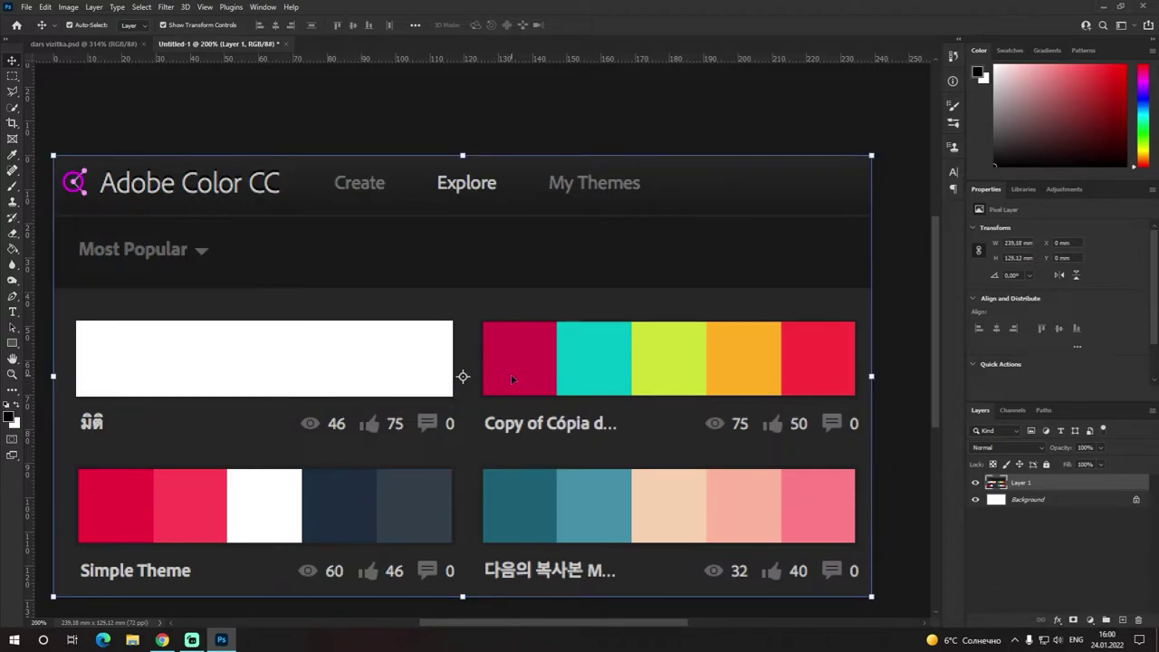
{"action": "key", "text": "ctrl"}
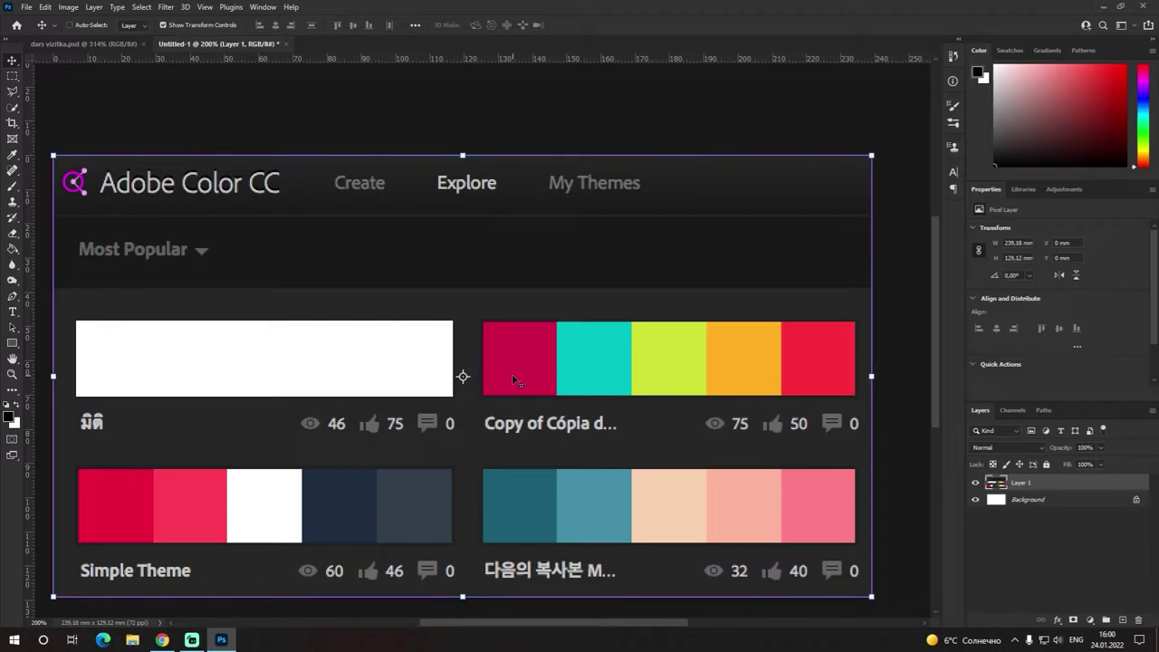
{"action": "key", "text": "ctrl+v"}
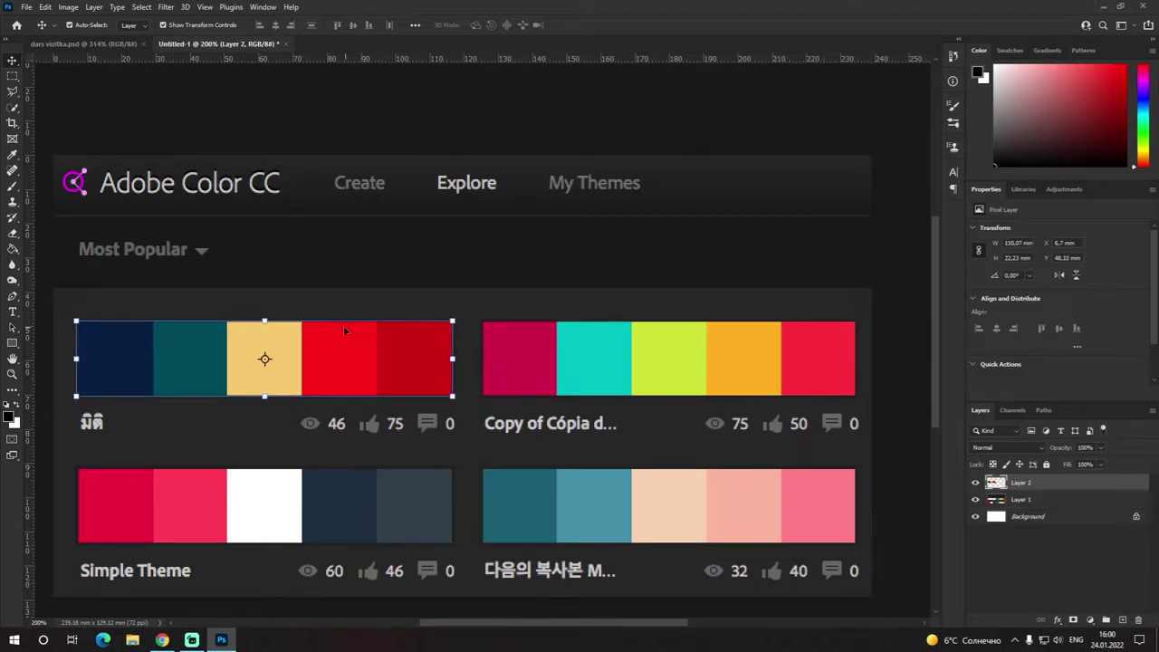
Step: Delete the screenshot layer, leaving only the visible palette strip on white
{"action": "left_click", "coordinate": [535, 326]}
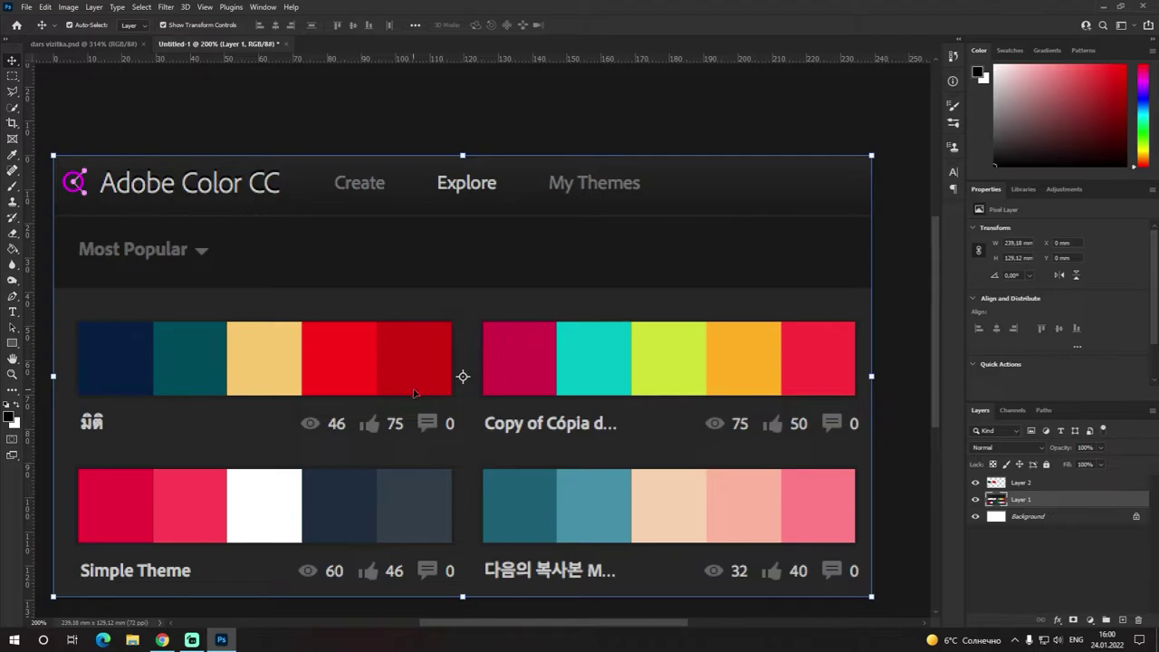
{"action": "left_click", "coordinate": [1023, 483]}
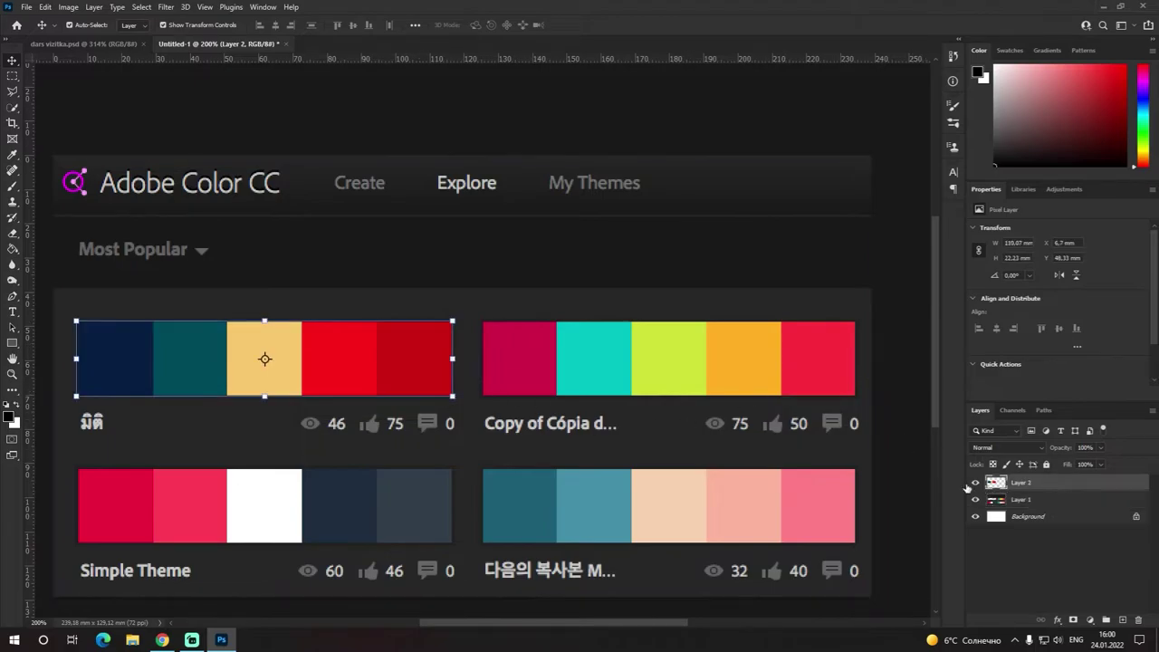
{"action": "left_click", "coordinate": [973, 484]}
{"action": "left_click", "coordinate": [975, 483]}
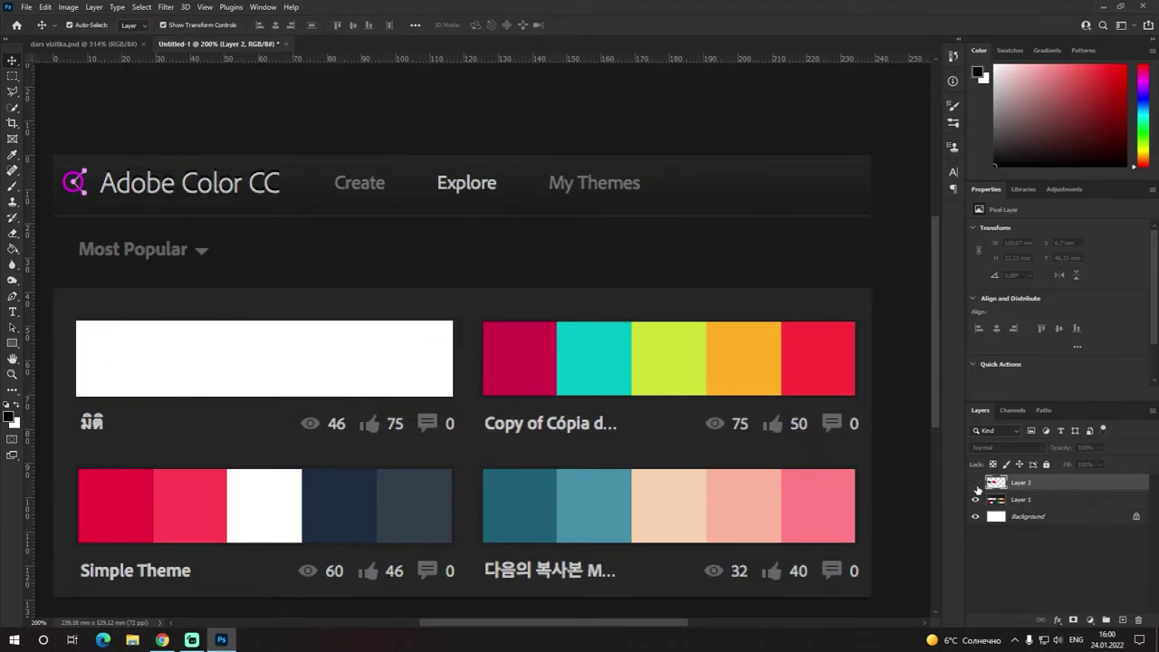
{"action": "left_click", "coordinate": [975, 483]}
{"action": "left_click", "coordinate": [1035, 504]}
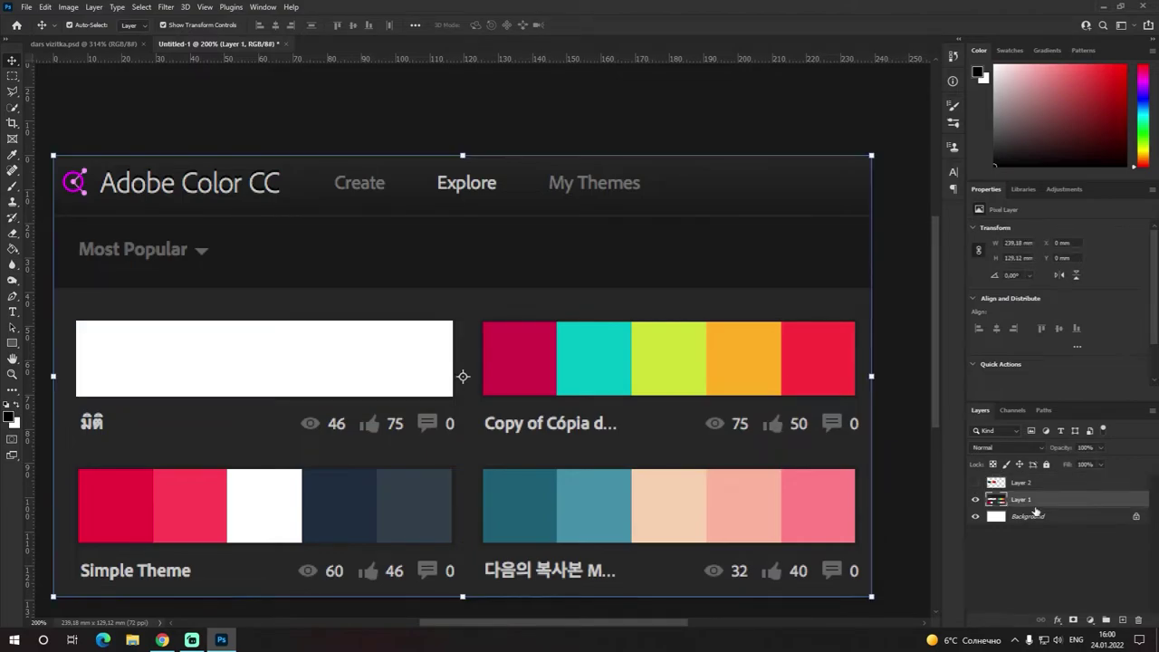
{"action": "key", "text": "Delete"}
{"action": "left_click", "coordinate": [974, 483]}
Step: Drag the palette strip layer to the middle of the white canvas
{"action": "left_click", "coordinate": [382, 362]}
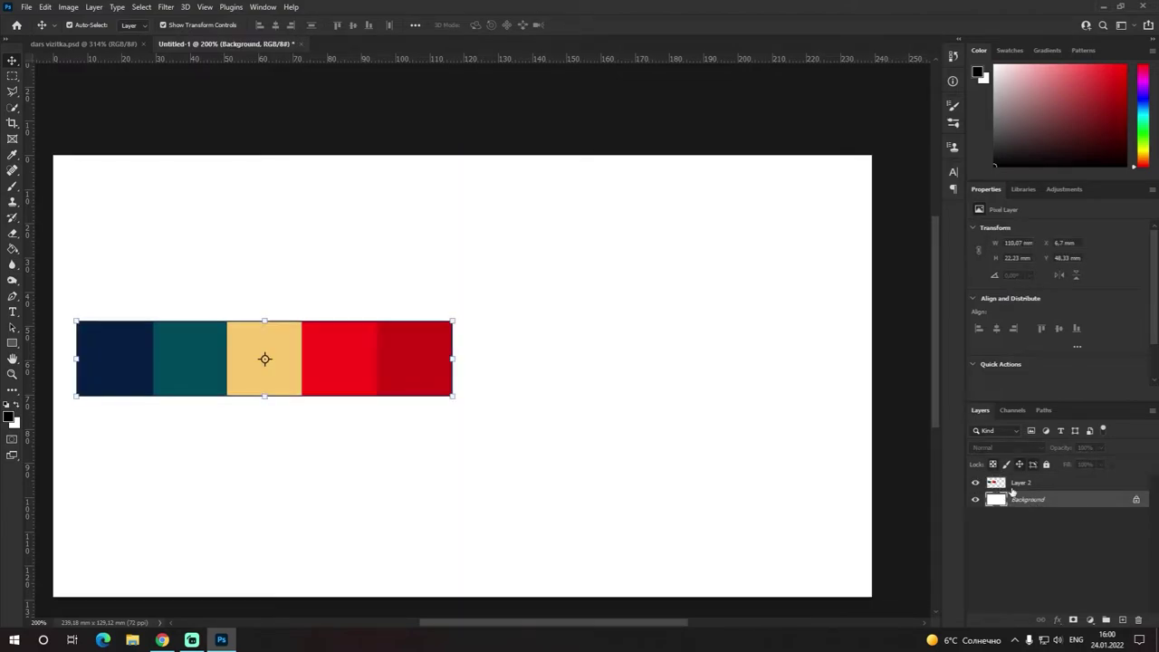
{"action": "mouse_move", "coordinate": [382, 363]}
{"action": "left_mouse_down"}
{"action": "mouse_move", "coordinate": [574, 382]}
{"action": "mouse_move", "coordinate": [563, 372]}
{"action": "left_mouse_up"}
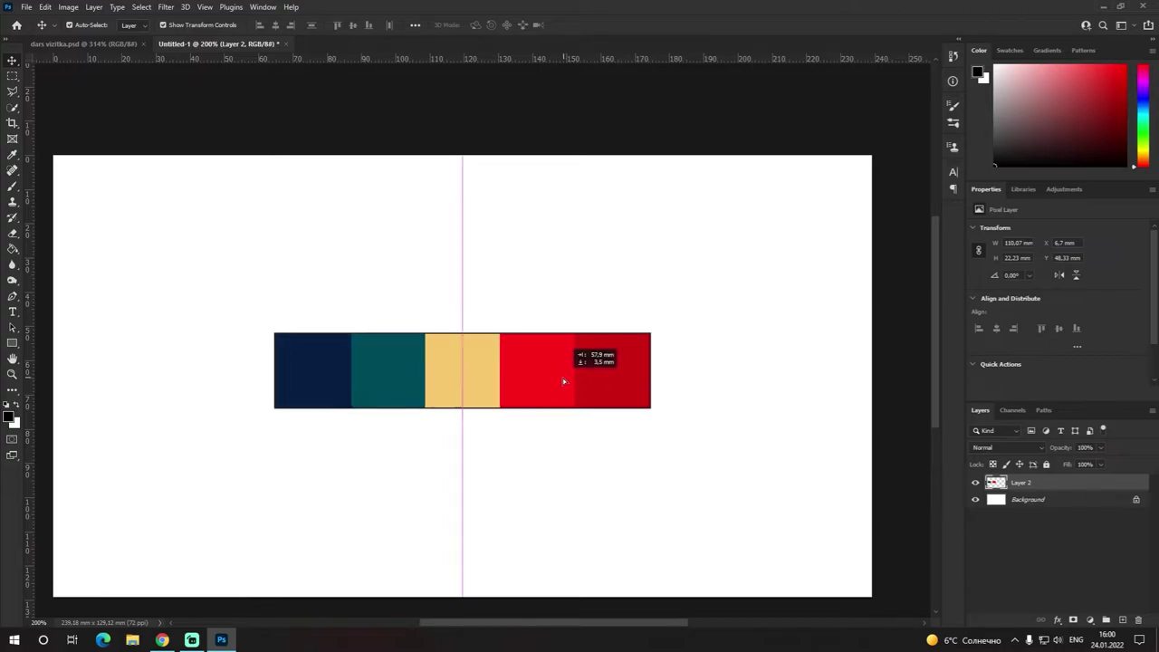
{"action": "left_click_drag", "start_coordinate": [563, 371], "coordinate": [559, 381]}
Step: Select the Background layer, zoom the view, and glance at the dars vizitka document
{"action": "left_click", "coordinate": [1035, 499]}
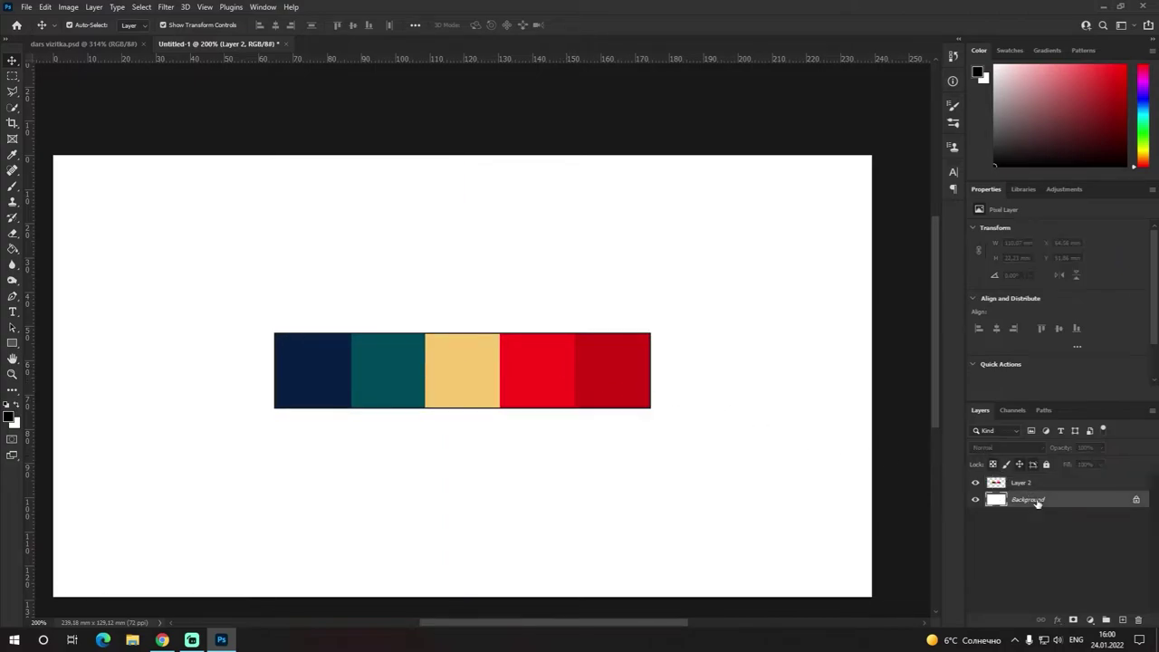
{"action": "scroll", "coordinate": [751, 245], "scroll_direction": "down", "scroll_amount": 2}
{"action": "scroll", "coordinate": [734, 261], "scroll_direction": "up", "scroll_amount": 2}
{"action": "scroll", "coordinate": [732, 262], "scroll_direction": "down", "scroll_amount": 1}
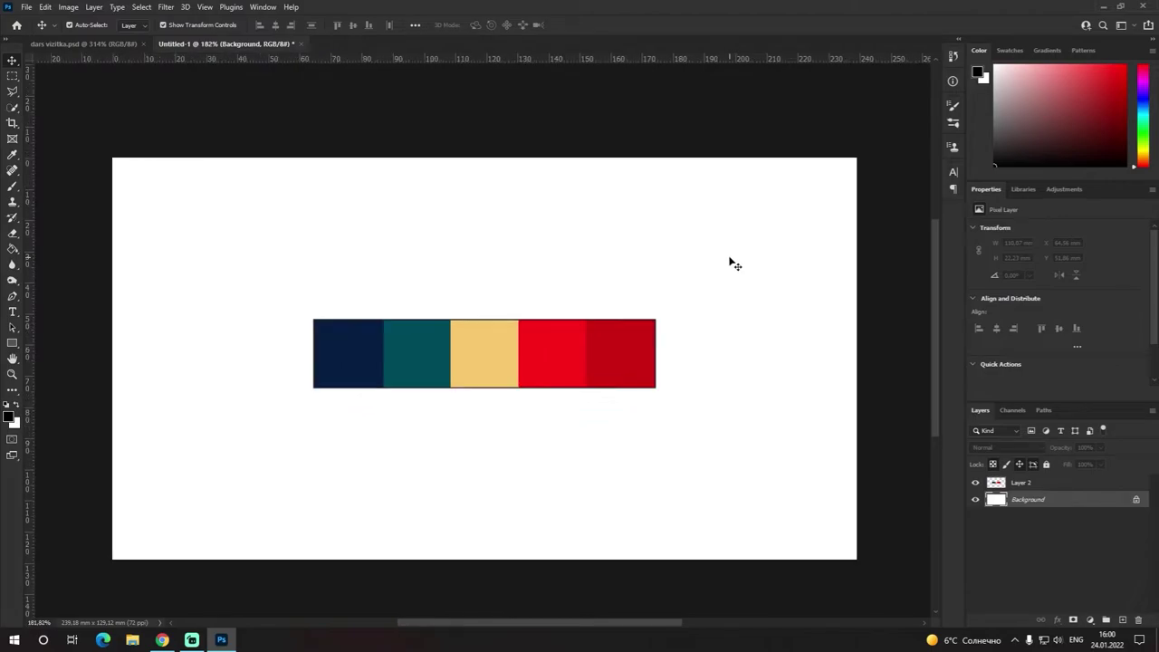
{"action": "scroll", "coordinate": [733, 262], "scroll_direction": "down", "scroll_amount": 1}
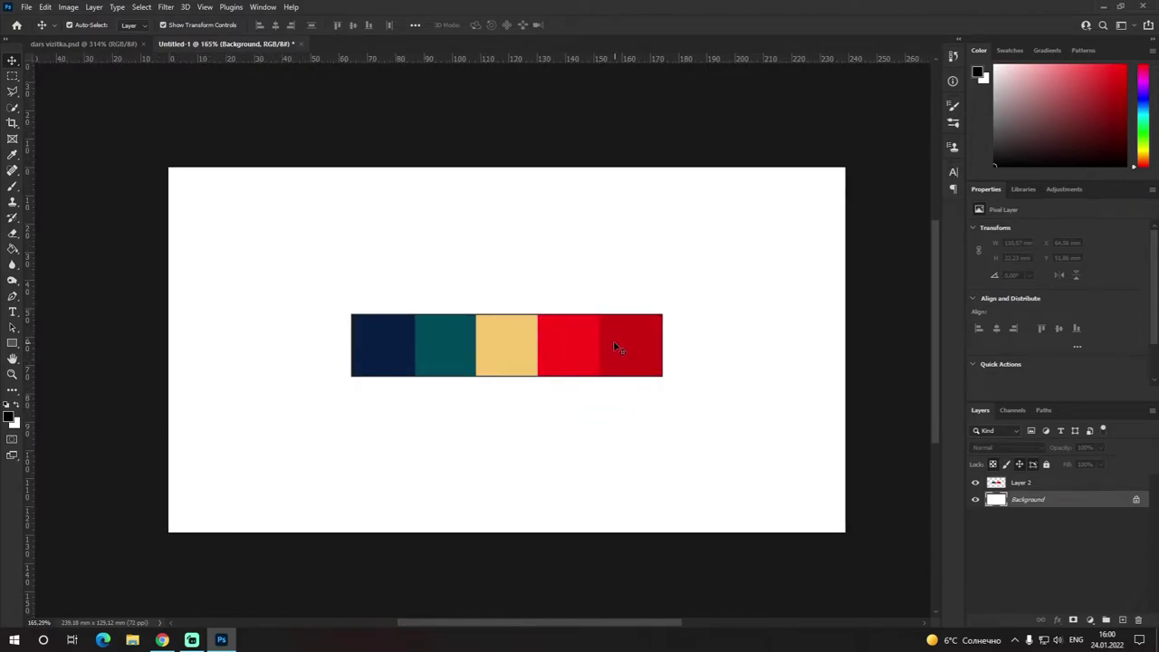
{"action": "left_click", "coordinate": [121, 44]}
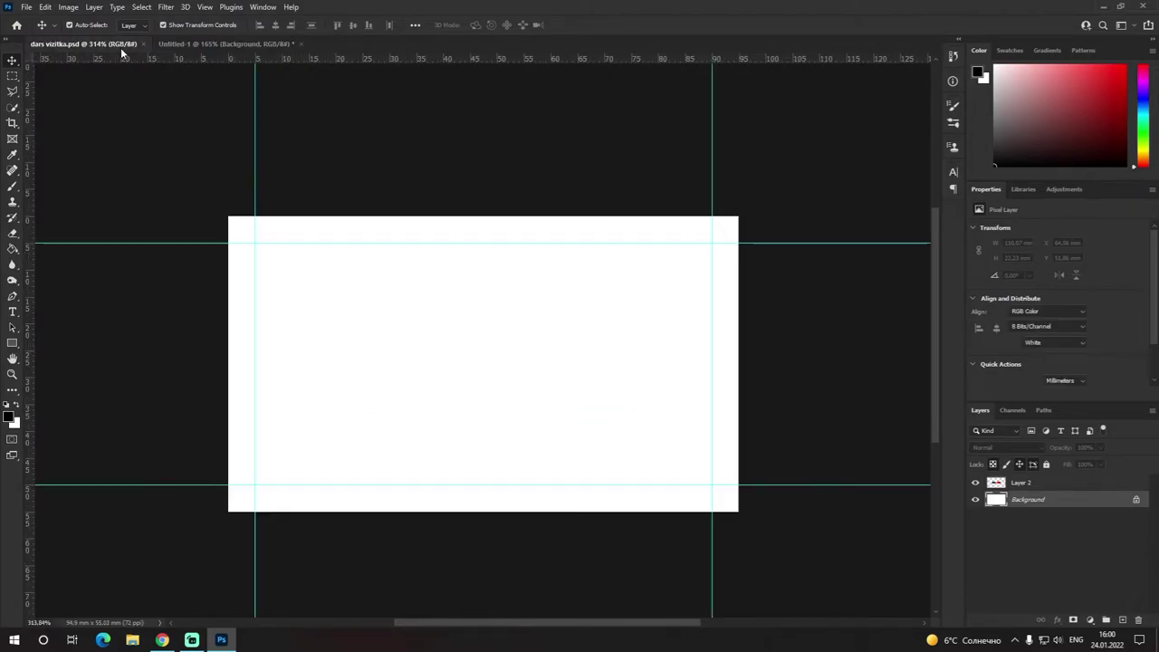
{"action": "left_click", "coordinate": [227, 45]}
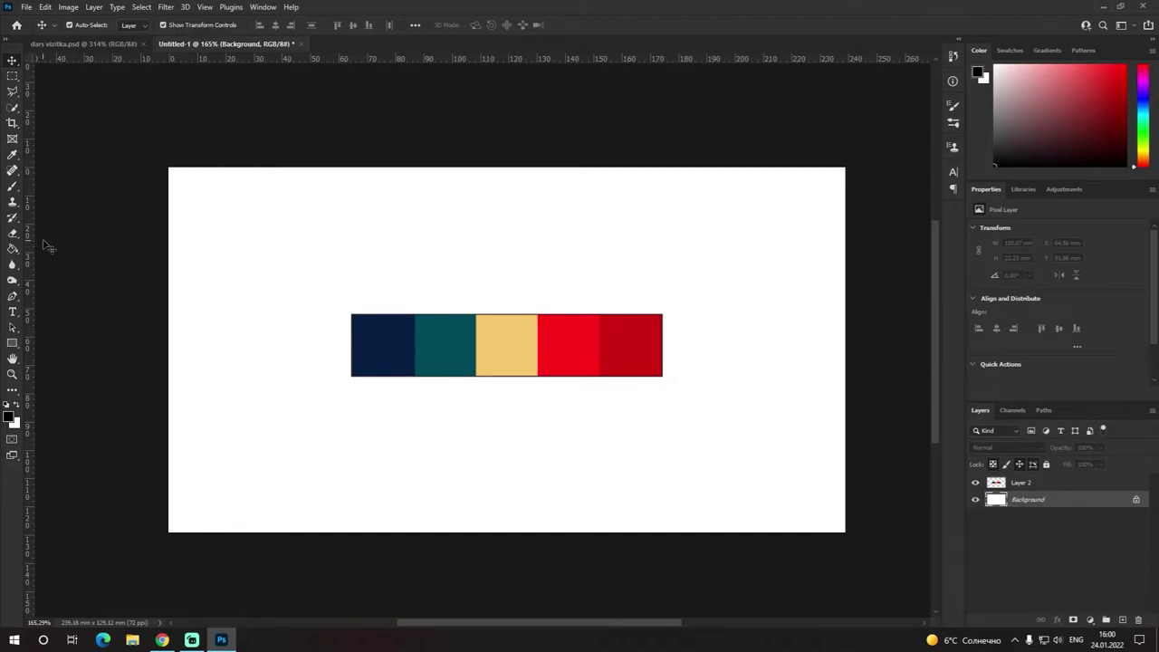
Step: Paint Bucket the white background with a dark grey picked in the Color panel
{"action": "key", "text": "g"}
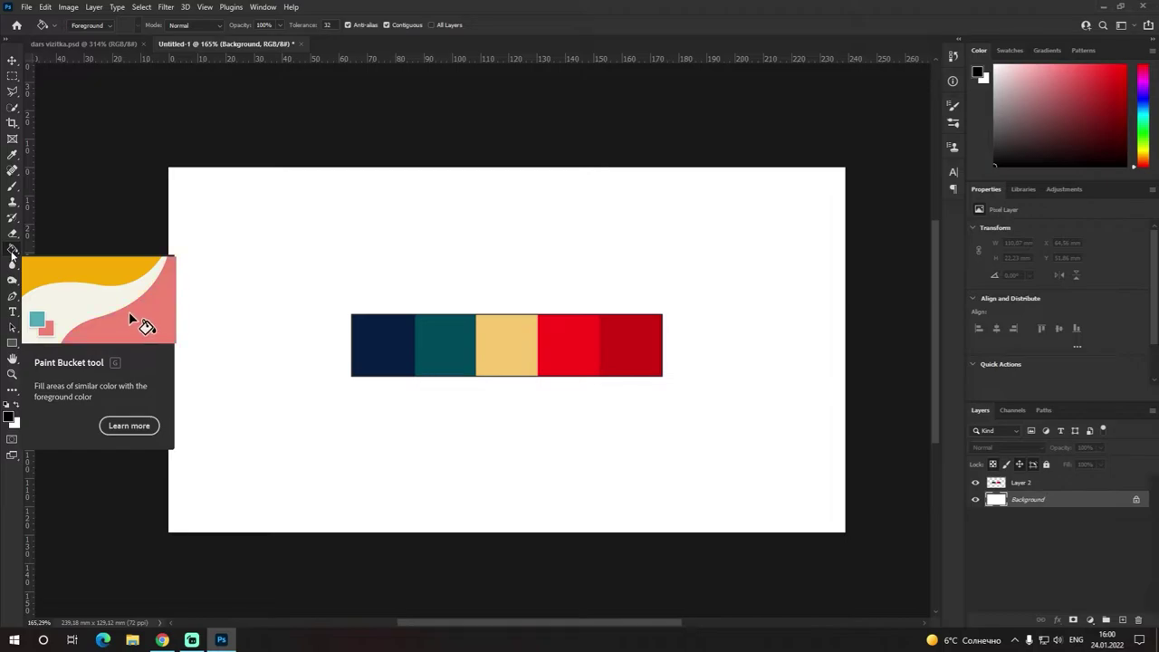
{"action": "right_click", "coordinate": [12, 258]}
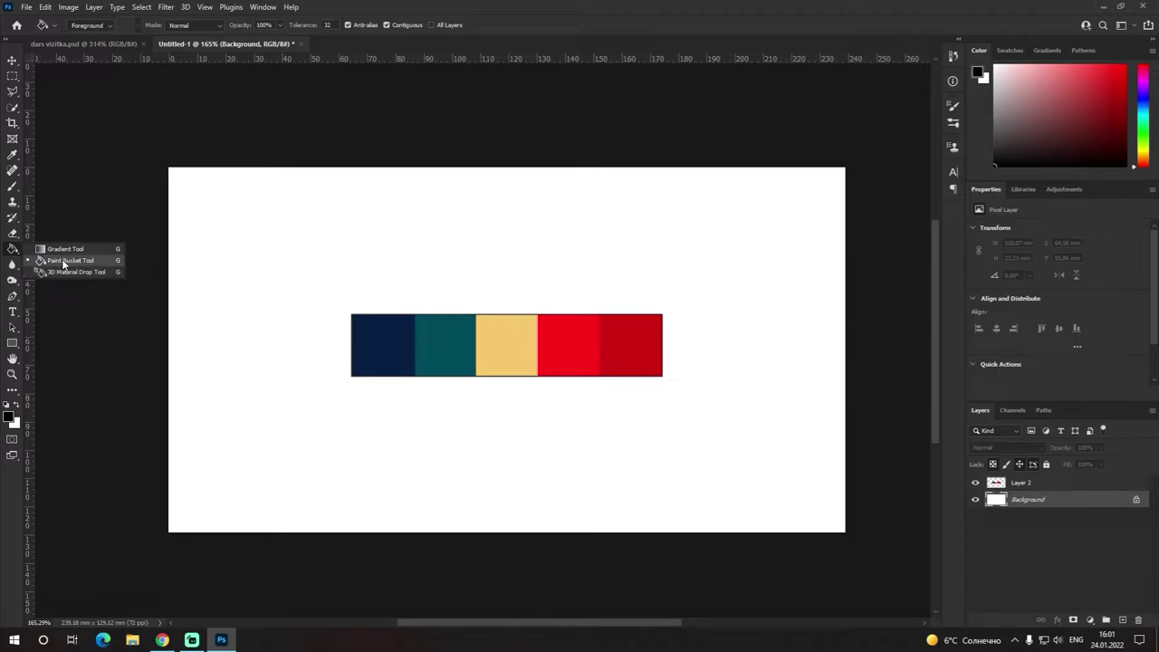
{"action": "left_click", "coordinate": [43, 262]}
{"action": "right_click", "coordinate": [15, 254]}
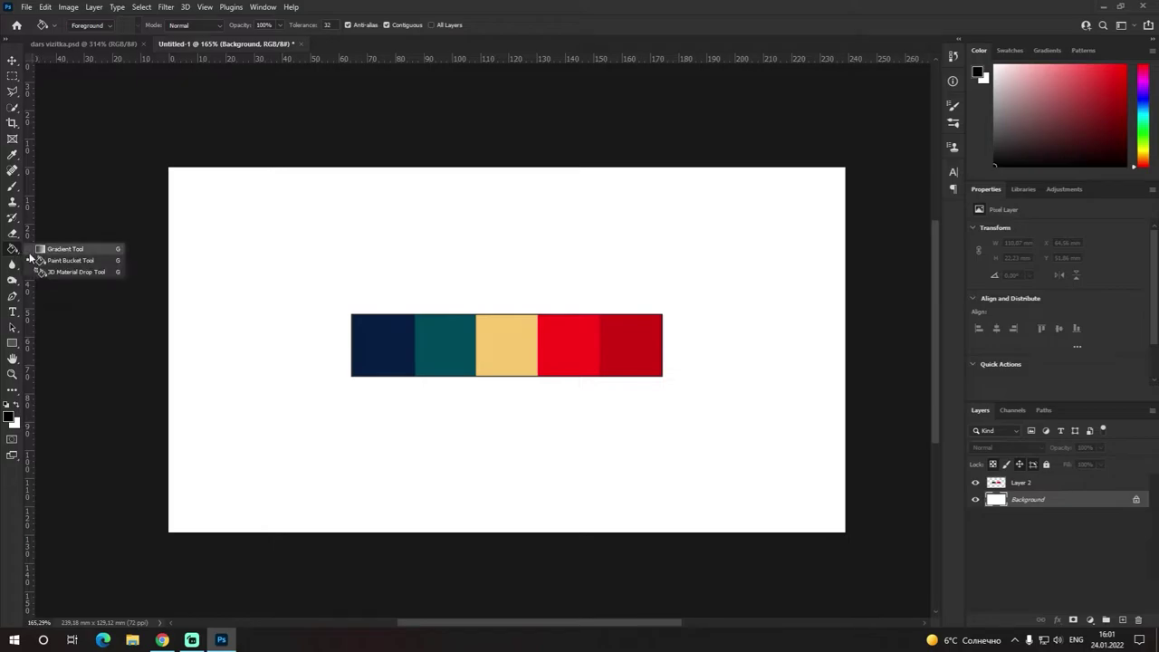
{"action": "left_click", "coordinate": [49, 257]}
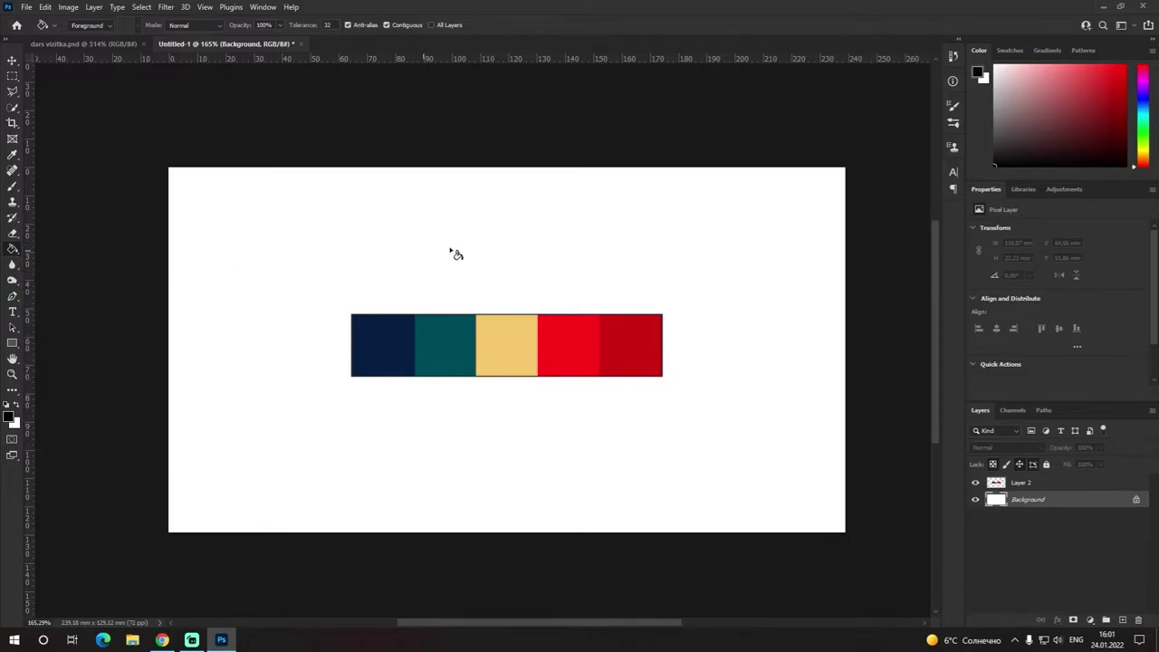
{"action": "left_click", "coordinate": [998, 141]}
{"action": "left_click_drag", "start_coordinate": [993, 140], "coordinate": [994, 140]}
{"action": "left_click", "coordinate": [774, 299]}
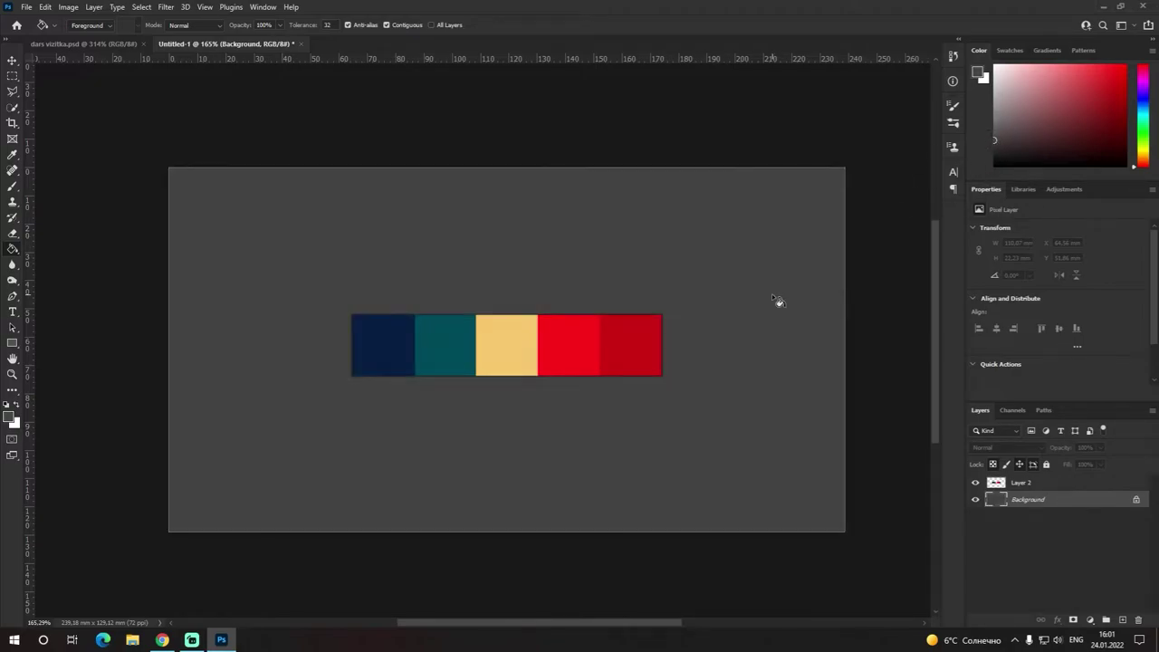
{"action": "scroll", "coordinate": [546, 396], "scroll_direction": "up", "scroll_amount": 3}
{"action": "scroll", "coordinate": [537, 383], "scroll_direction": "down", "scroll_amount": 3}
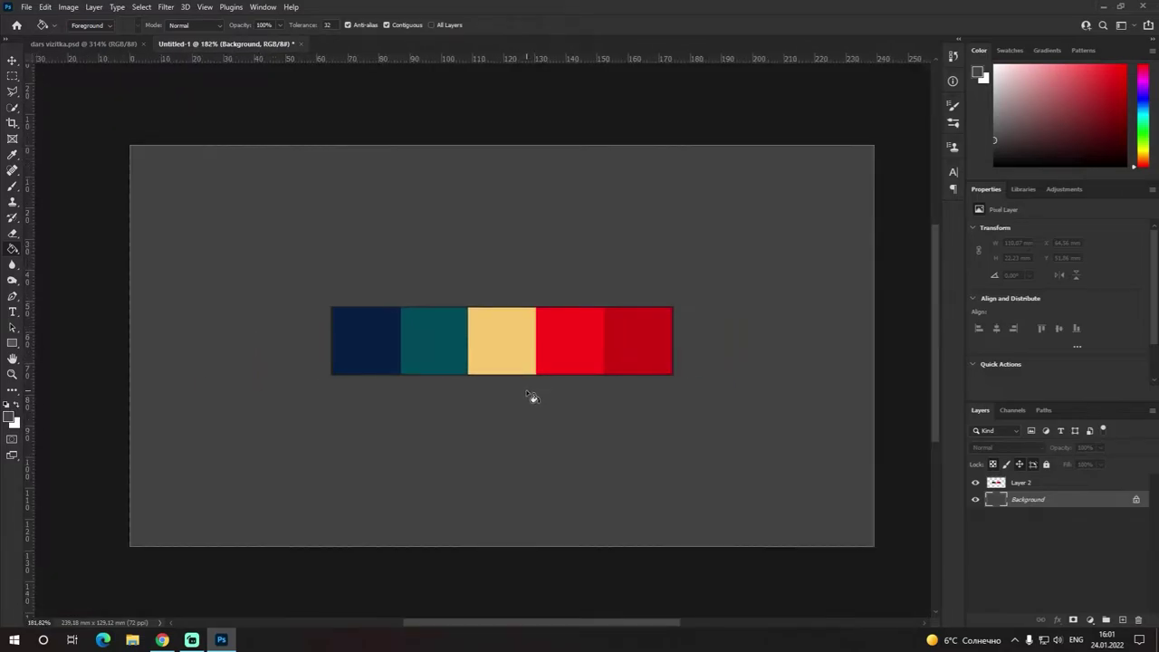
Step: Scale Layer 2's colour strip around its centre until it spans nearly the full canvas width
{"action": "key", "text": "v"}
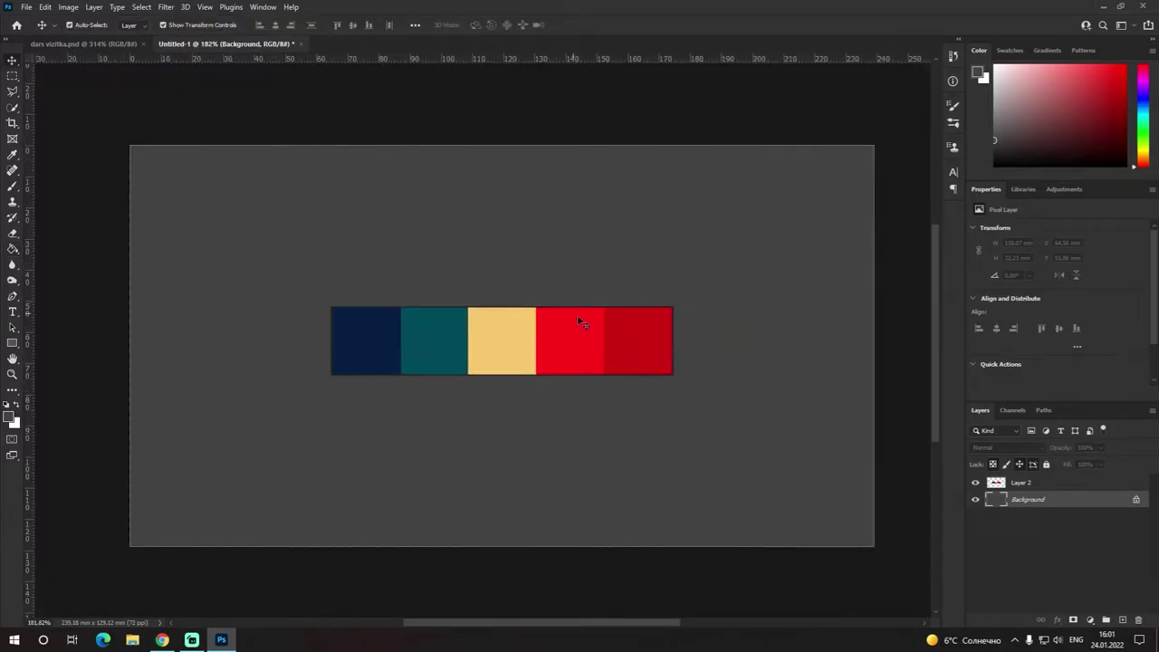
{"action": "left_click", "coordinate": [645, 347]}
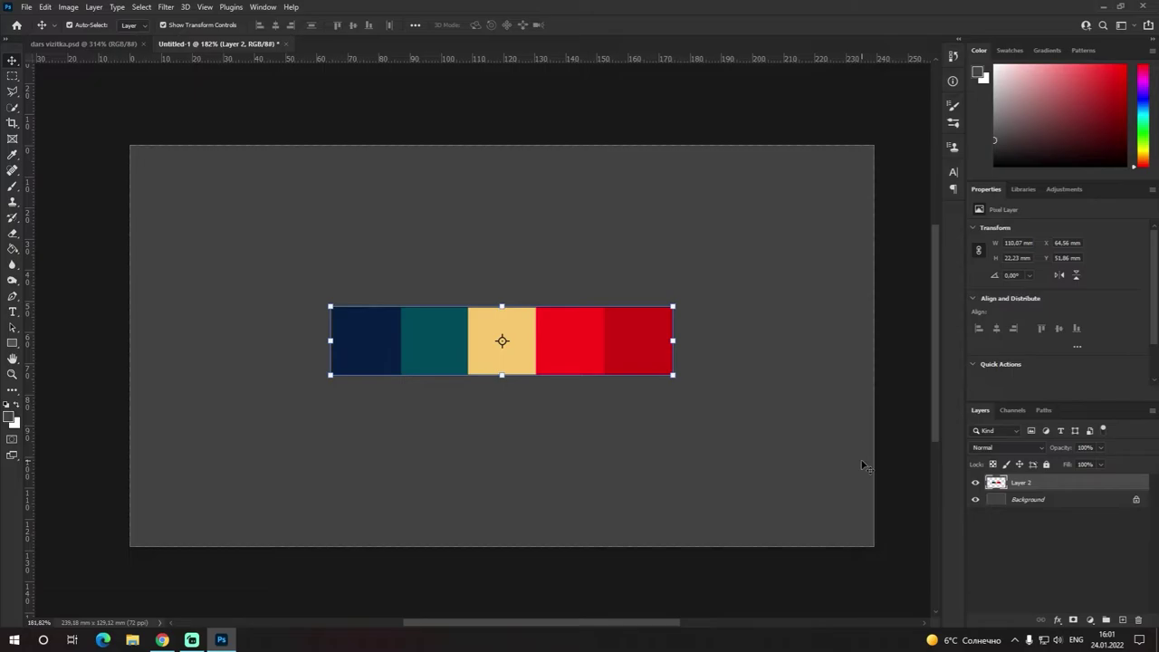
{"action": "mouse_move", "coordinate": [676, 373]}
{"action": "left_mouse_down"}
{"action": "mouse_move", "coordinate": [799, 413]}
{"action": "mouse_move", "coordinate": [872, 420]}
{"action": "left_mouse_up"}
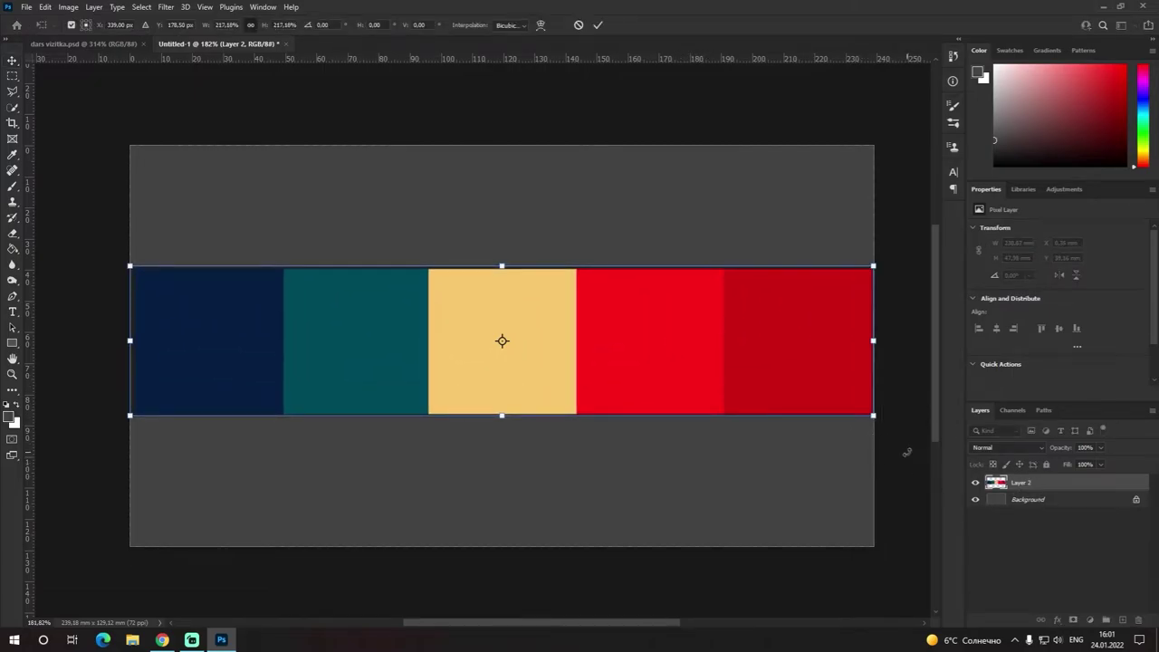
{"action": "key", "text": "Escape"}
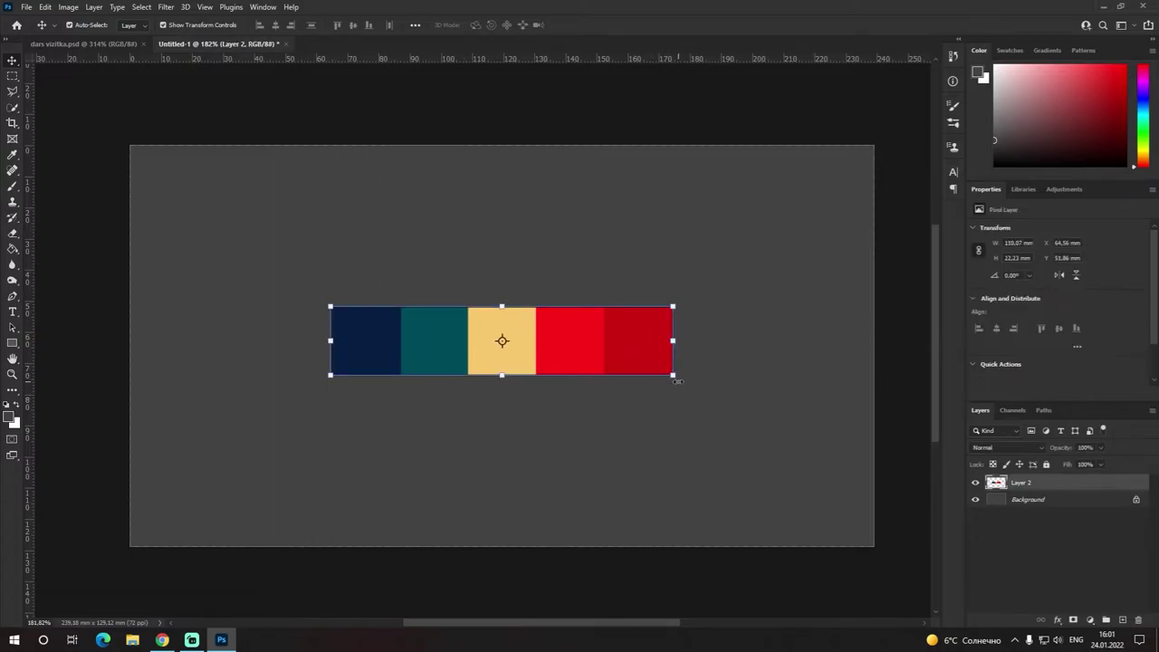
{"action": "left_click_drag", "start_coordinate": [674, 376], "coordinate": [878, 429]}
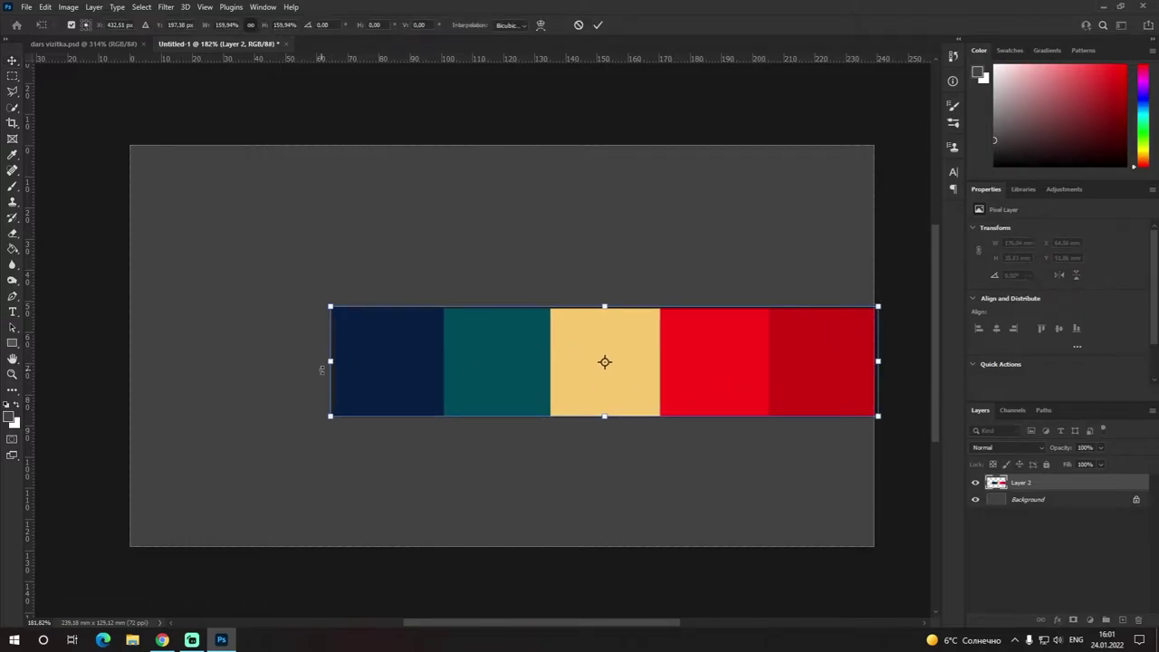
{"action": "key", "text": "ctrl+z"}
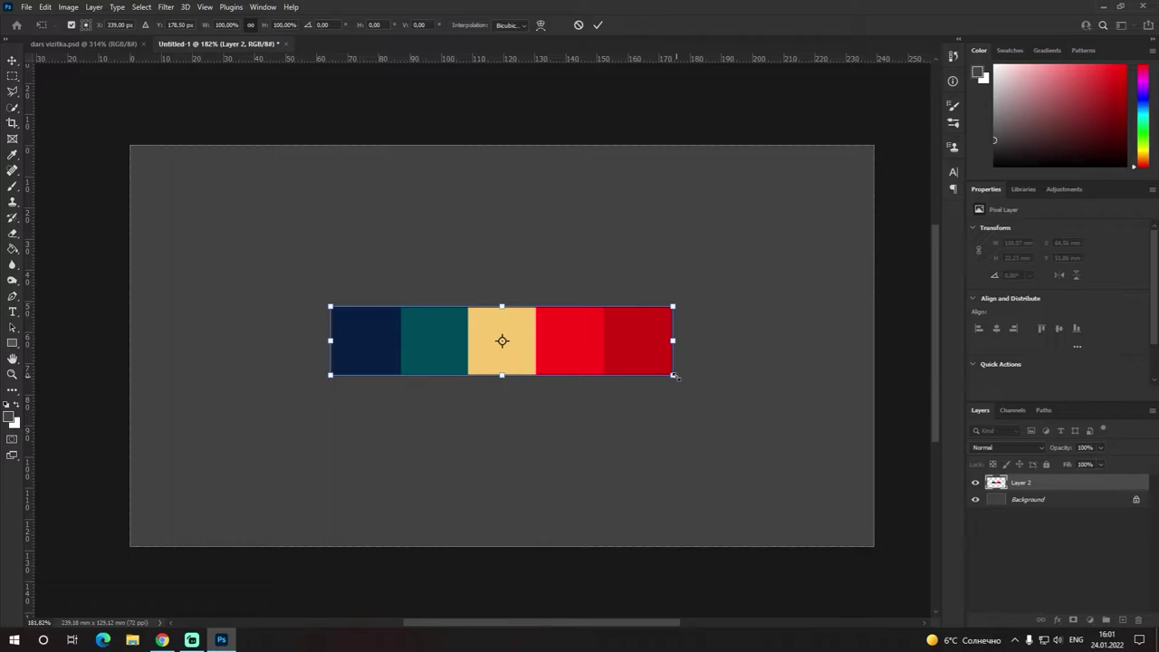
{"action": "mouse_move", "coordinate": [675, 376]}
{"action": "left_mouse_down"}
{"action": "mouse_move", "coordinate": [877, 419]}
{"action": "mouse_move", "coordinate": [866, 416]}
{"action": "left_mouse_up"}
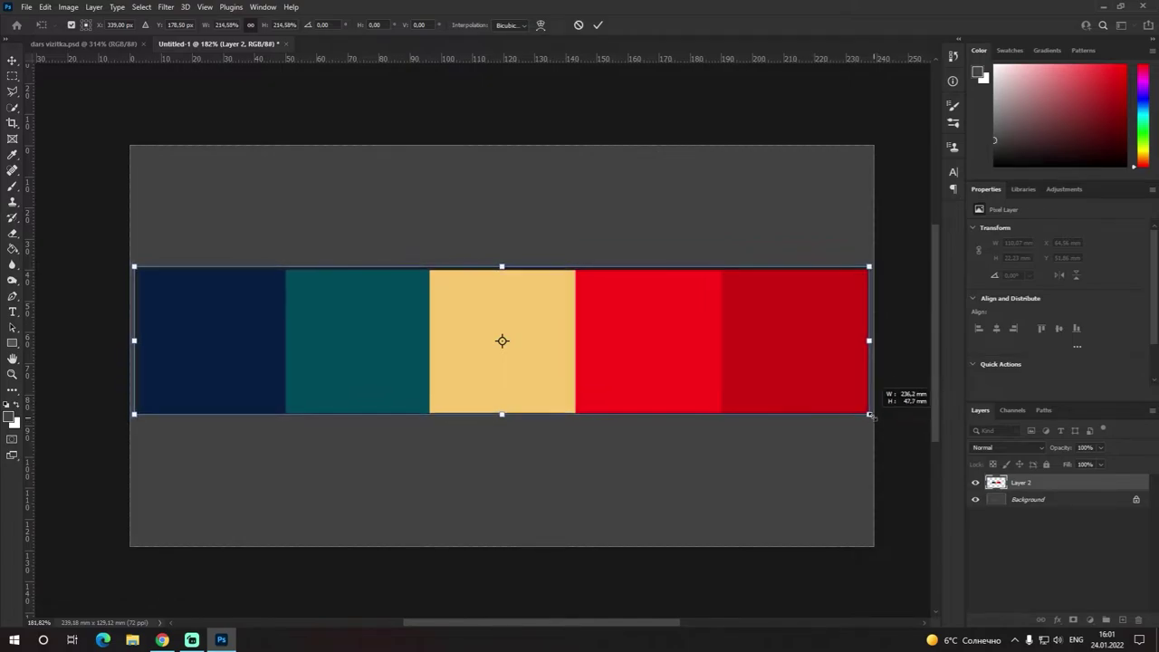
{"action": "key", "text": "Return"}
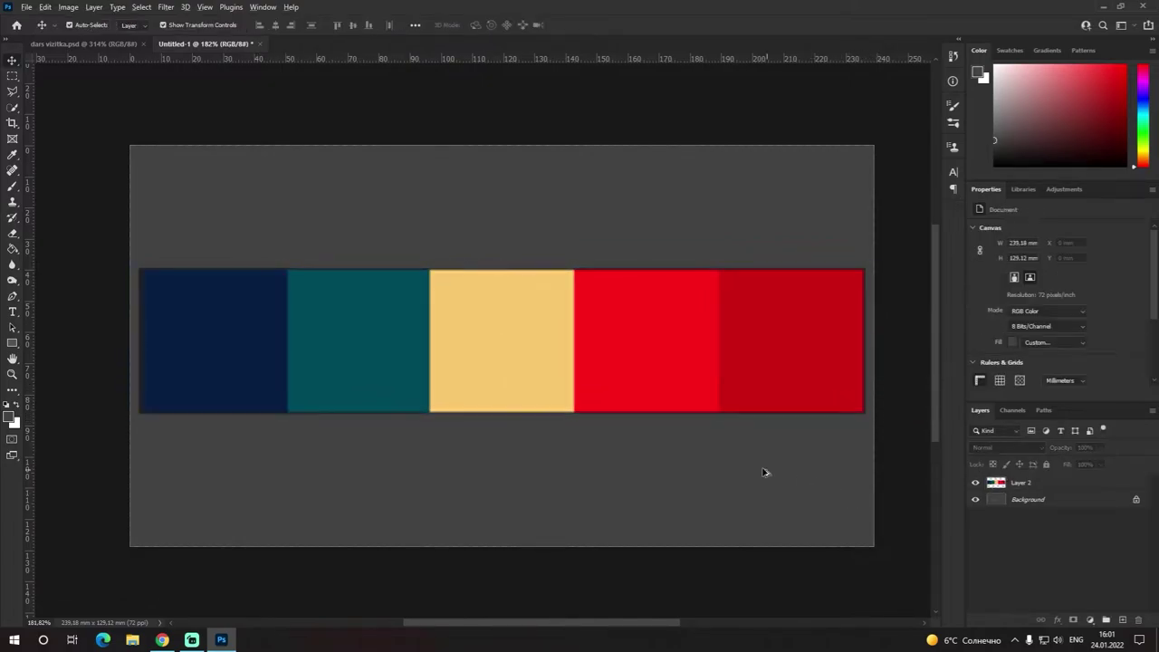
{"action": "key", "text": "ctrl+0"}
{"action": "left_click", "coordinate": [543, 334]}
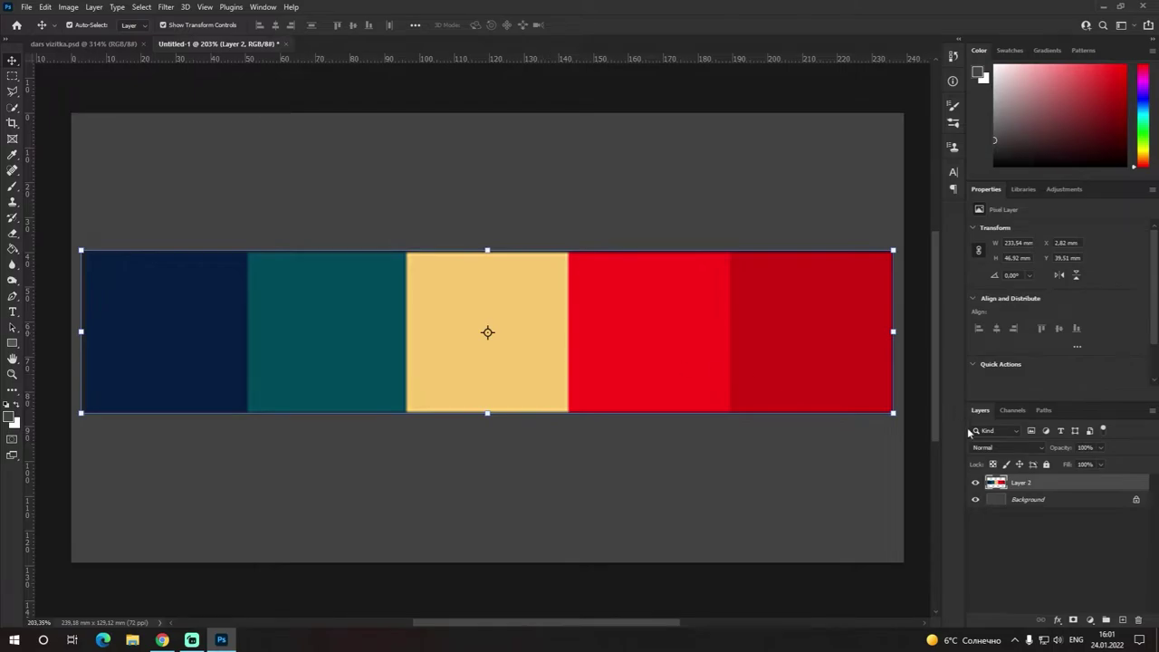
{"action": "right_click", "coordinate": [1027, 487]}
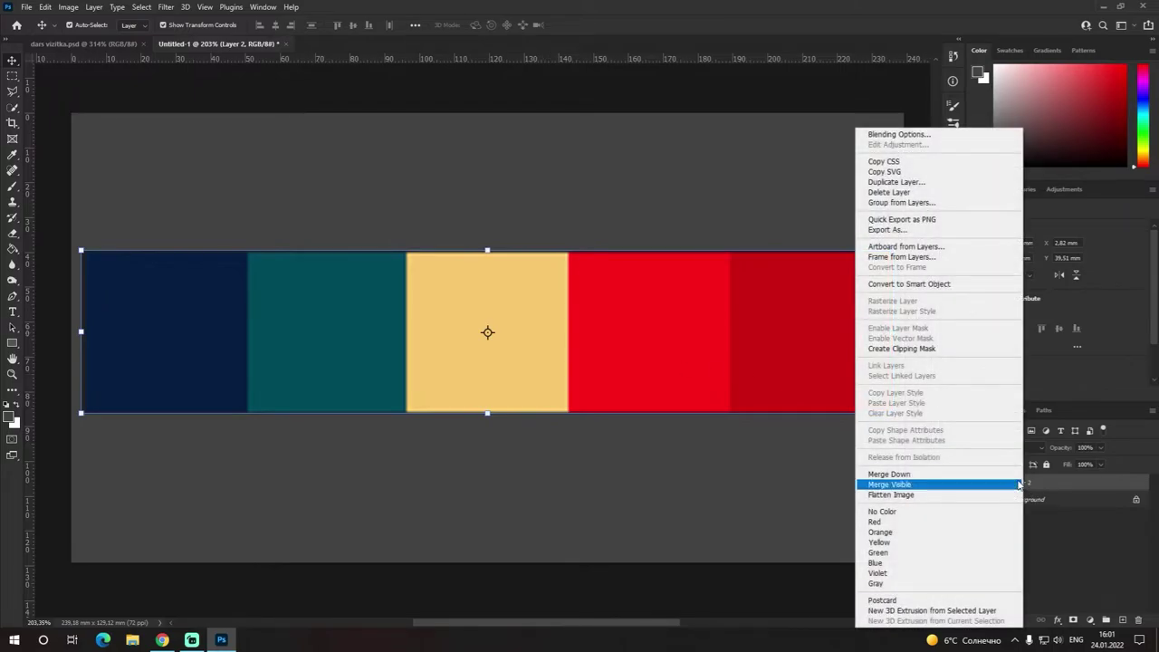
Step: Lock the colour strip layer (Layer 2) with the lock-all icon
{"action": "left_click", "coordinate": [1033, 484]}
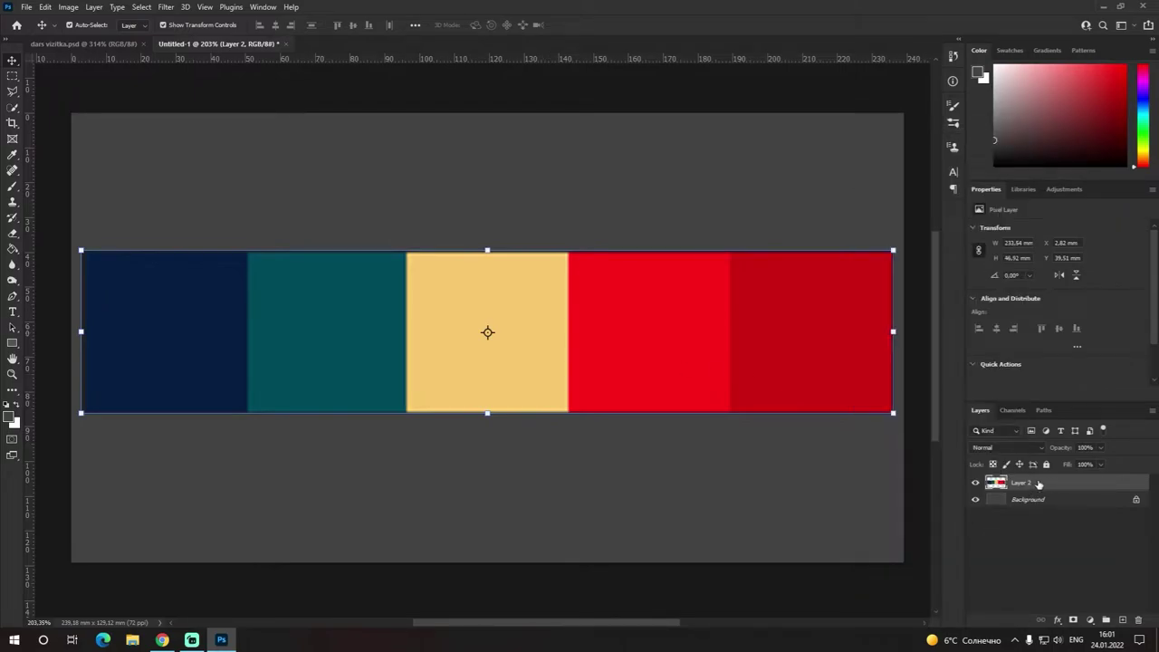
{"action": "left_click", "coordinate": [1046, 465]}
{"action": "left_click", "coordinate": [1046, 524]}
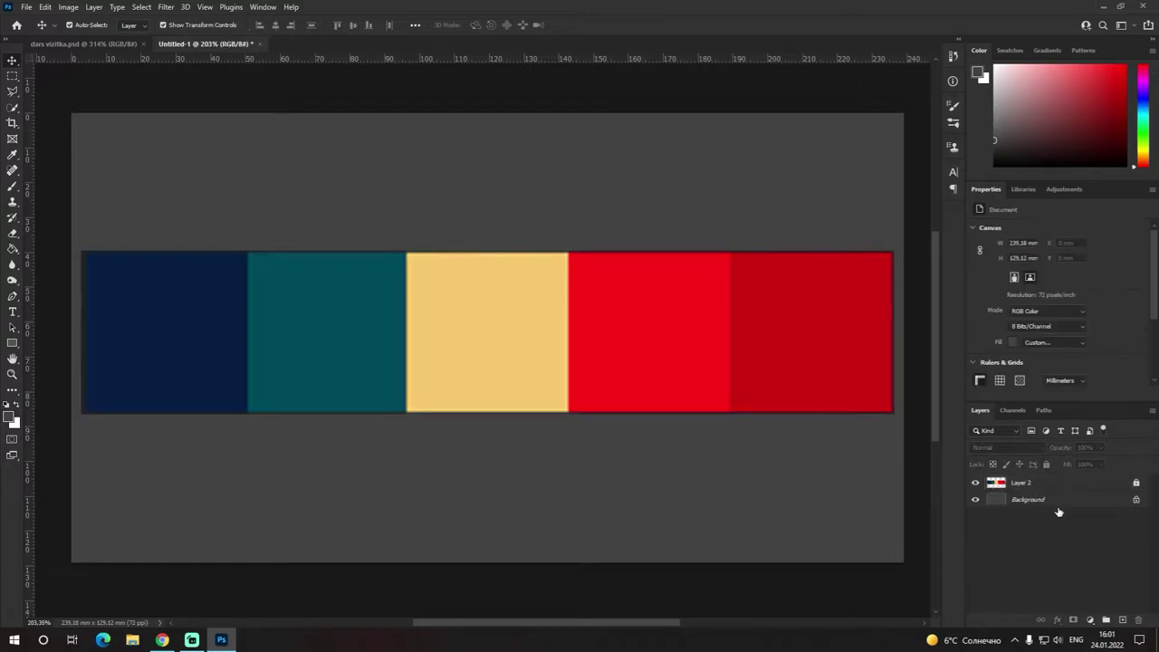
{"action": "left_click", "coordinate": [1034, 487]}
Step: Try a few rectangular marquee selections, deselect, and switch to the dars vizitka.psd card
{"action": "left_click_drag", "start_coordinate": [738, 298], "coordinate": [594, 337]}
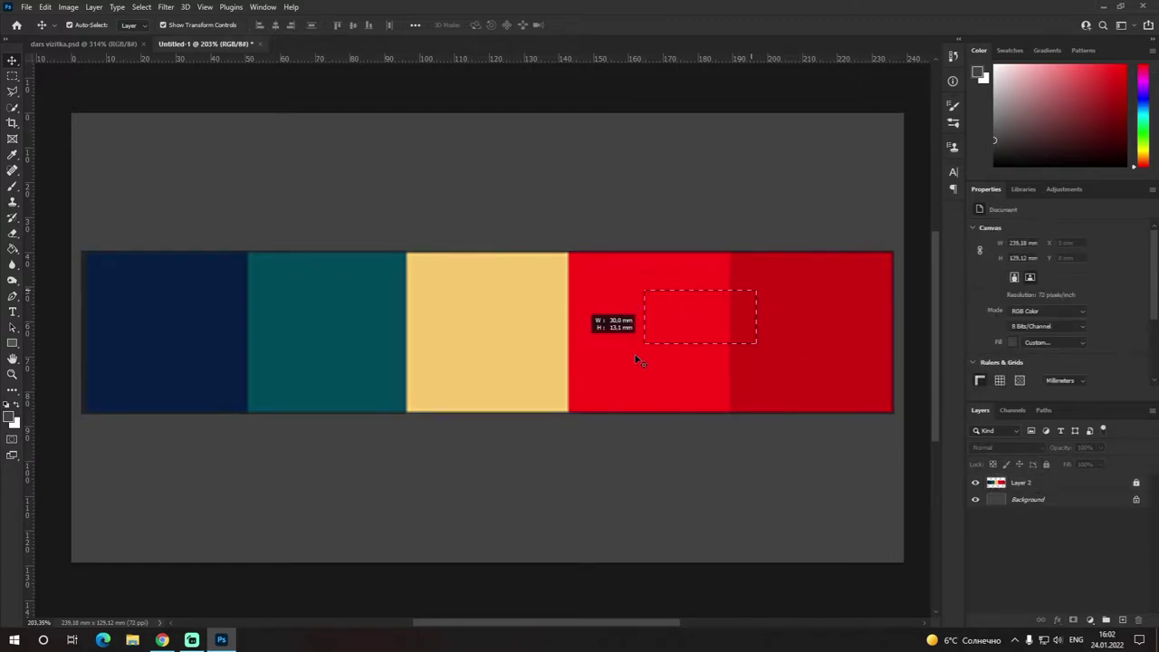
{"action": "left_click_drag", "start_coordinate": [621, 189], "coordinate": [496, 254]}
{"action": "left_click_drag", "start_coordinate": [259, 290], "coordinate": [507, 402]}
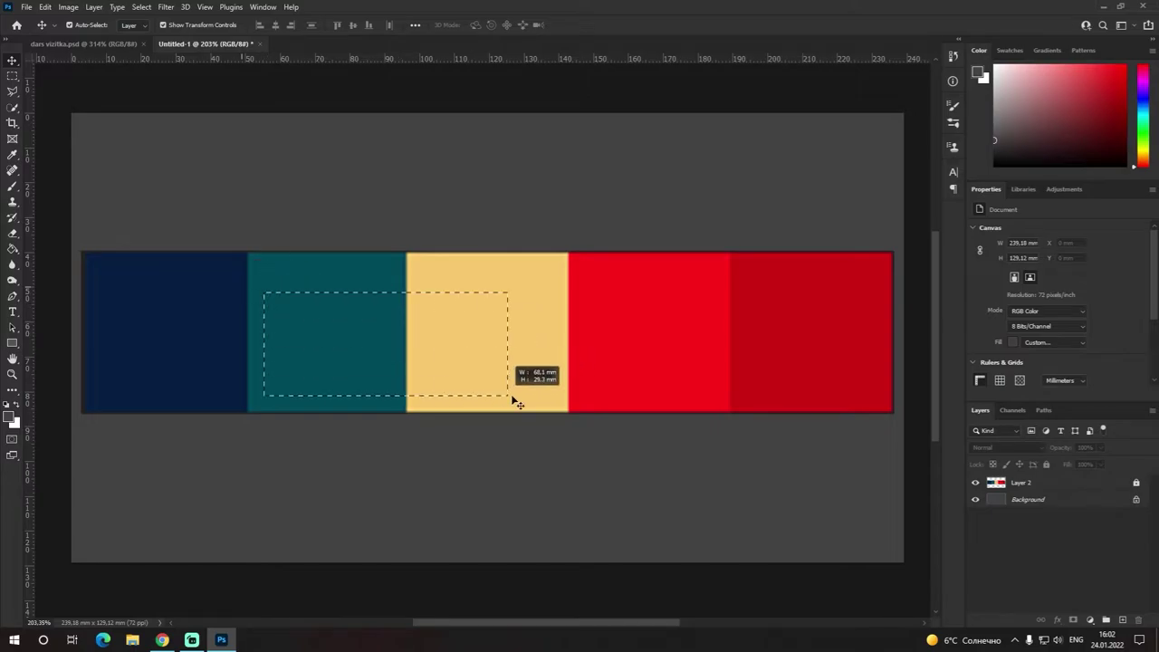
{"action": "left_click_drag", "start_coordinate": [362, 238], "coordinate": [202, 316]}
{"action": "left_click_drag", "start_coordinate": [388, 209], "coordinate": [603, 311]}
{"action": "left_click_drag", "start_coordinate": [401, 147], "coordinate": [679, 374]}
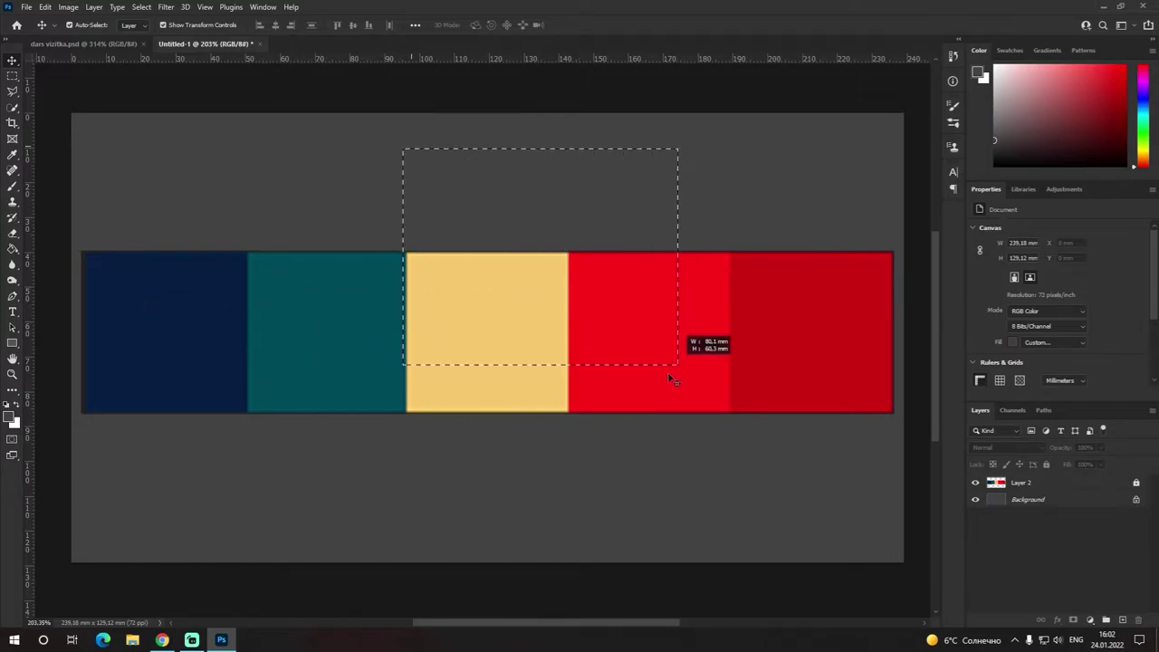
{"action": "left_click_drag", "start_coordinate": [505, 121], "coordinate": [621, 396]}
{"action": "left_click", "coordinate": [693, 355]}
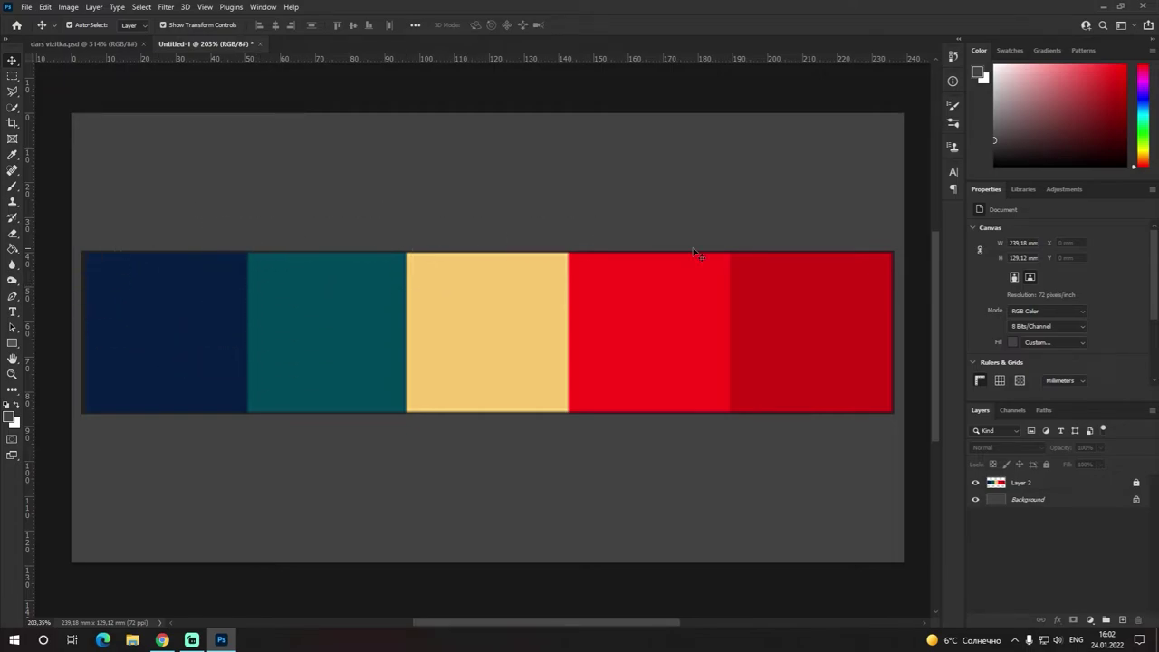
{"action": "left_click", "coordinate": [116, 42]}
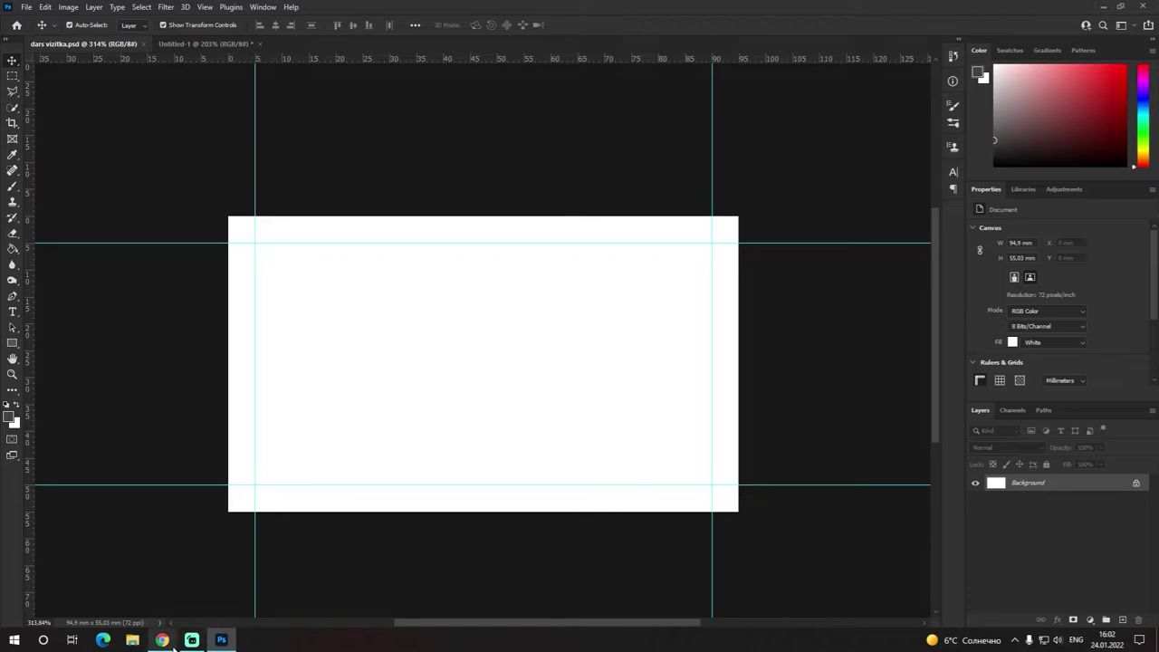
Step: Browse Freepik business card designs and view the Fitness business card template
{"action": "left_click", "coordinate": [161, 639]}
{"action": "left_click", "coordinate": [820, 24]}
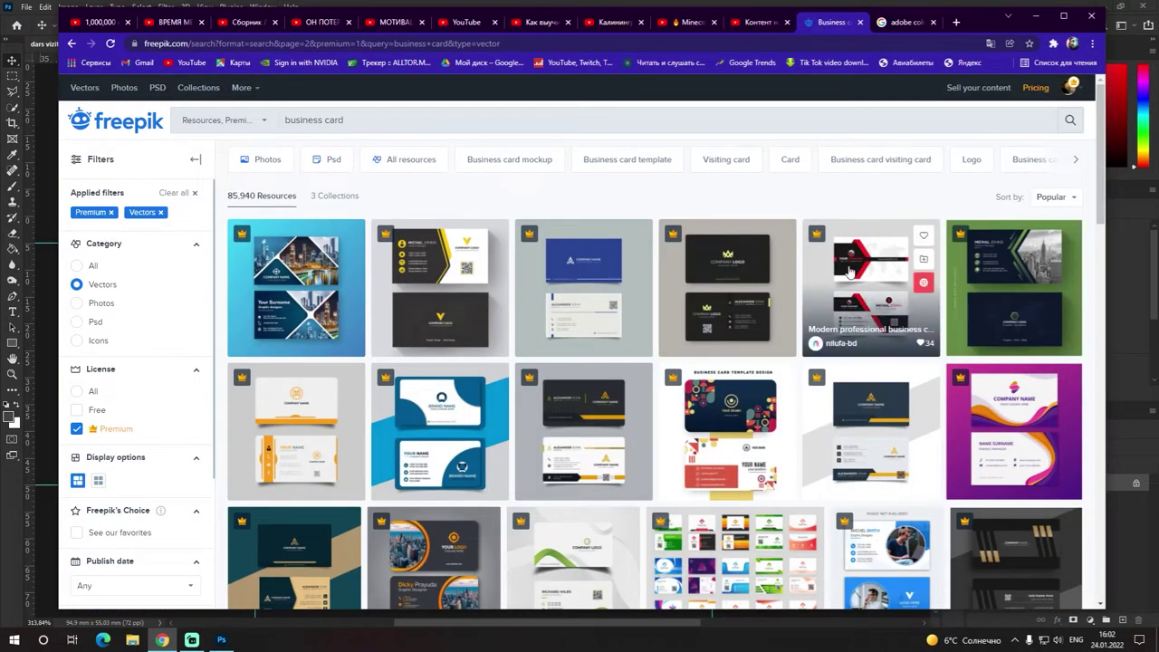
{"action": "mouse_move", "coordinate": [440, 288]}
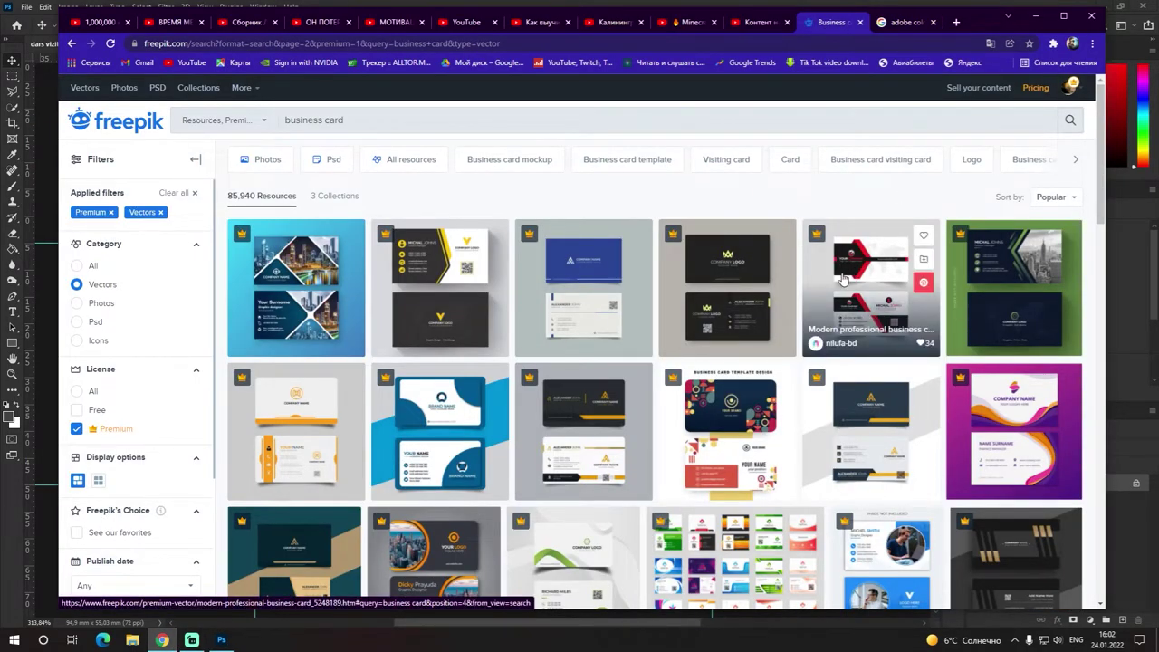
{"action": "left_click", "coordinate": [484, 324]}
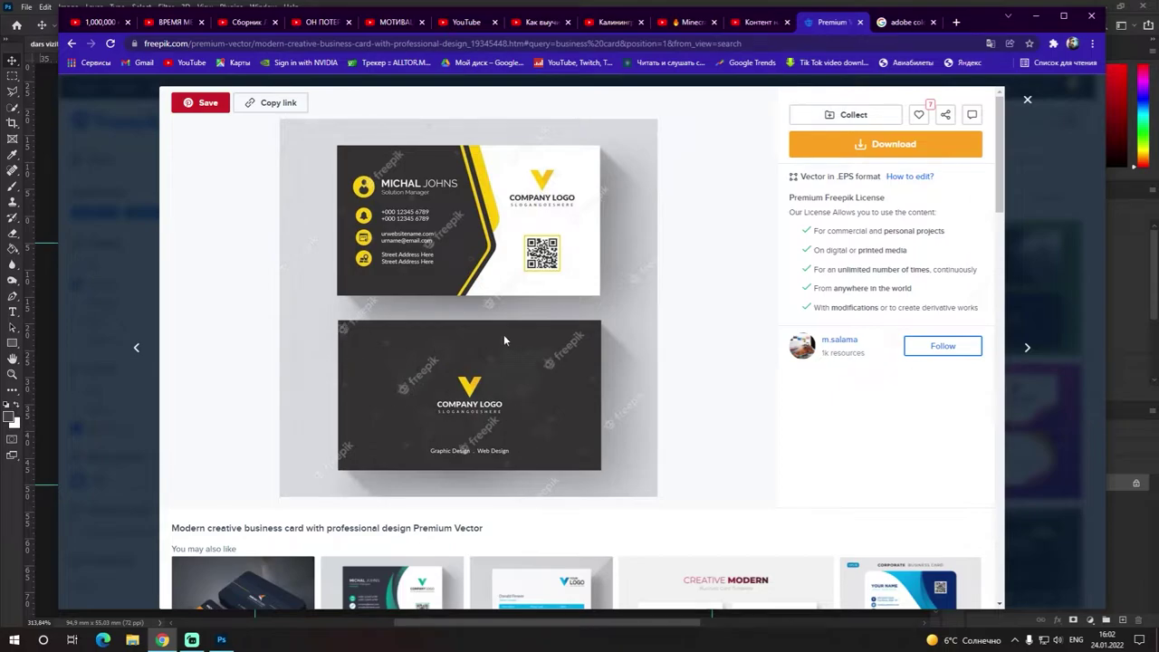
{"action": "scroll", "coordinate": [504, 340], "scroll_direction": "down", "scroll_amount": 3}
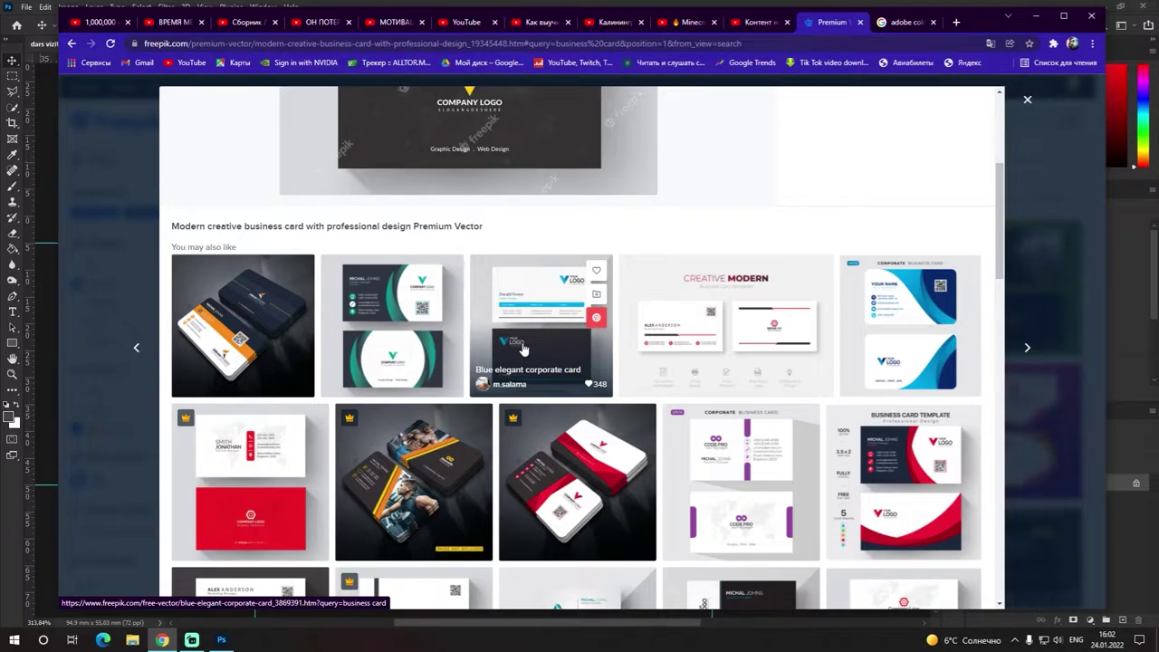
{"action": "scroll", "coordinate": [522, 349], "scroll_direction": "down", "scroll_amount": 1}
{"action": "left_click", "coordinate": [459, 367]}
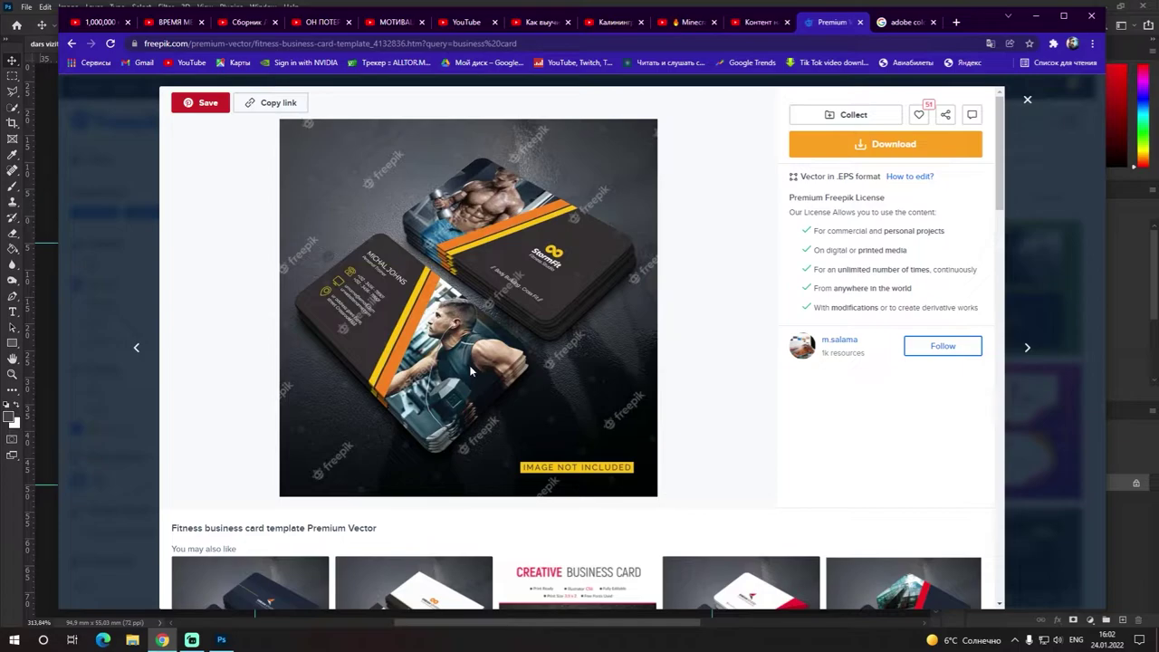
{"action": "scroll", "coordinate": [471, 365], "scroll_direction": "down", "scroll_amount": 3}
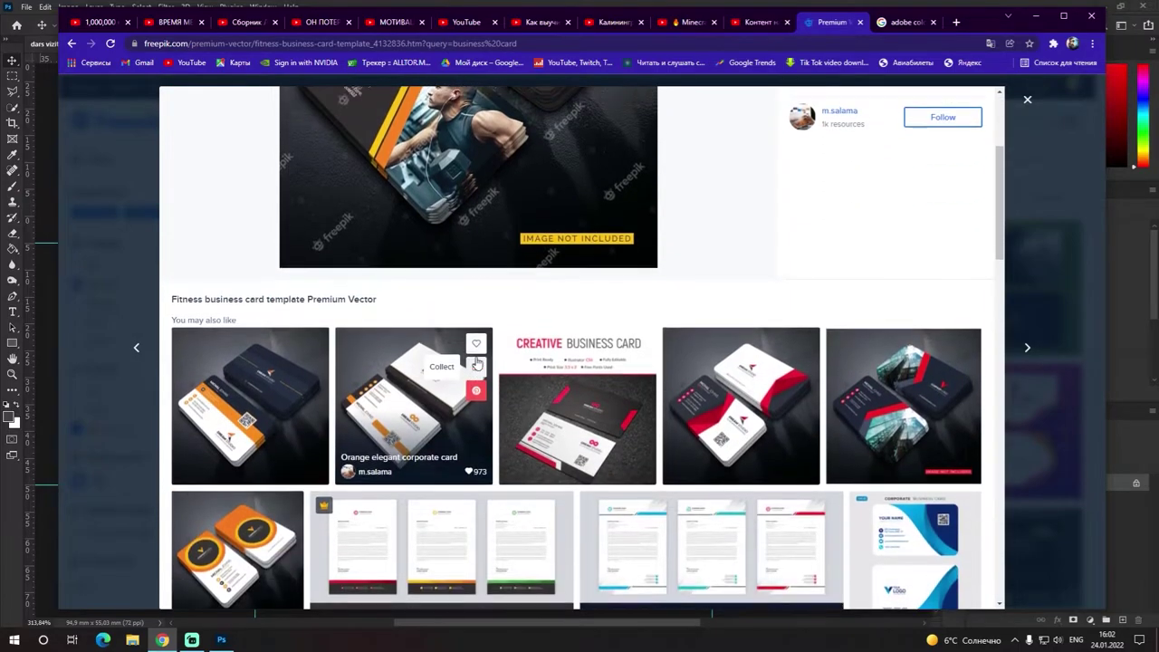
{"action": "scroll", "coordinate": [480, 367], "scroll_direction": "up", "scroll_amount": 1}
{"action": "scroll", "coordinate": [486, 371], "scroll_direction": "up", "scroll_amount": 2}
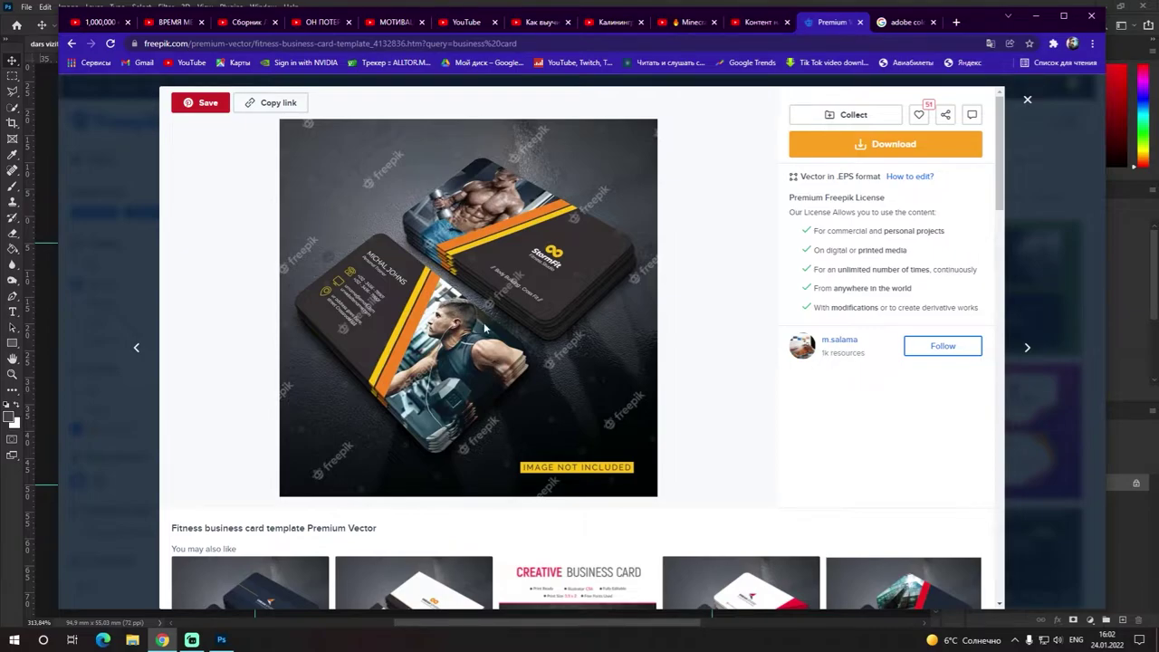
{"action": "left_click", "coordinate": [221, 639]}
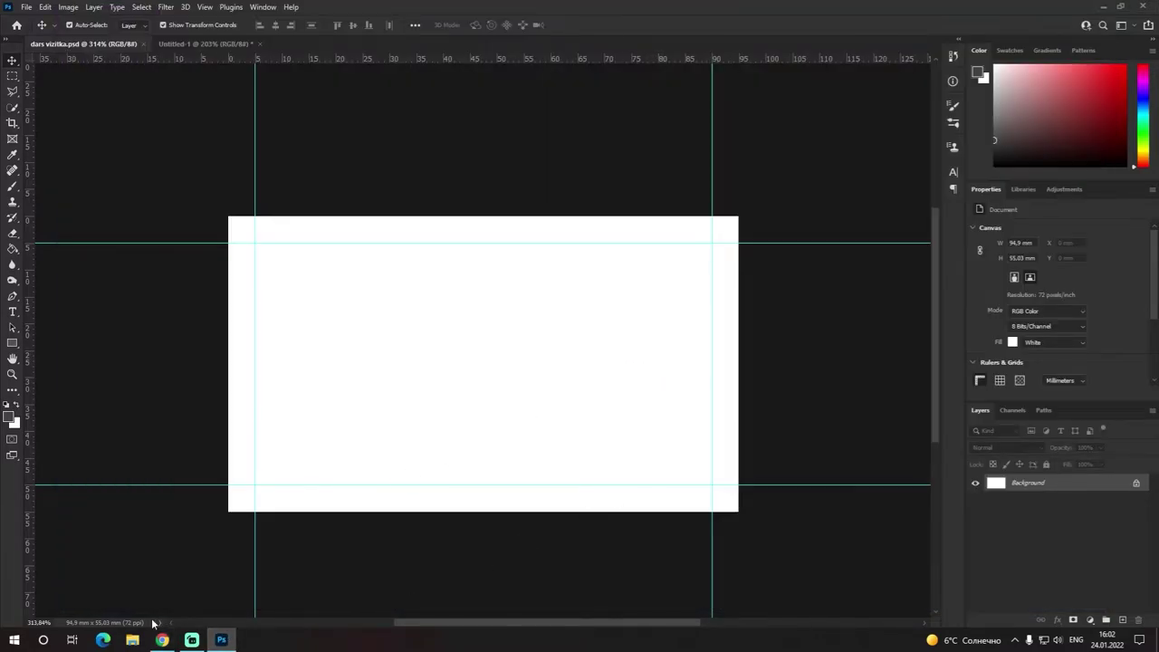
Step: Replace the Google Images query with 'body building' and run the search
{"action": "left_click", "coordinate": [162, 639]}
{"action": "left_click", "coordinate": [903, 22]}
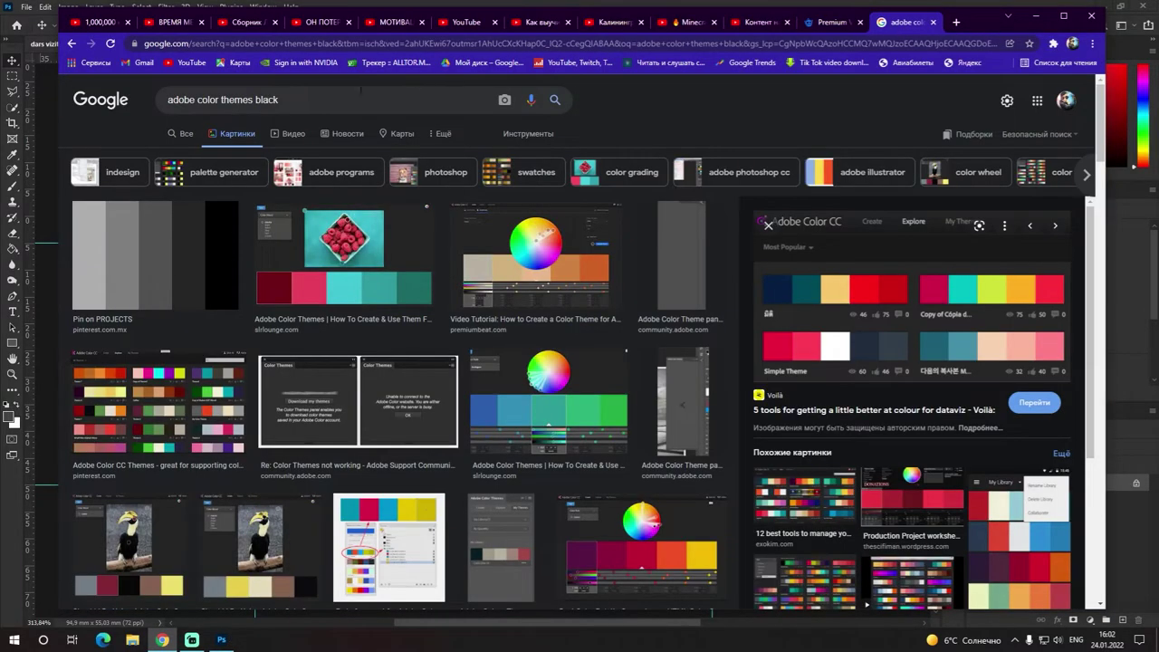
{"action": "triple_click", "coordinate": [361, 99]}
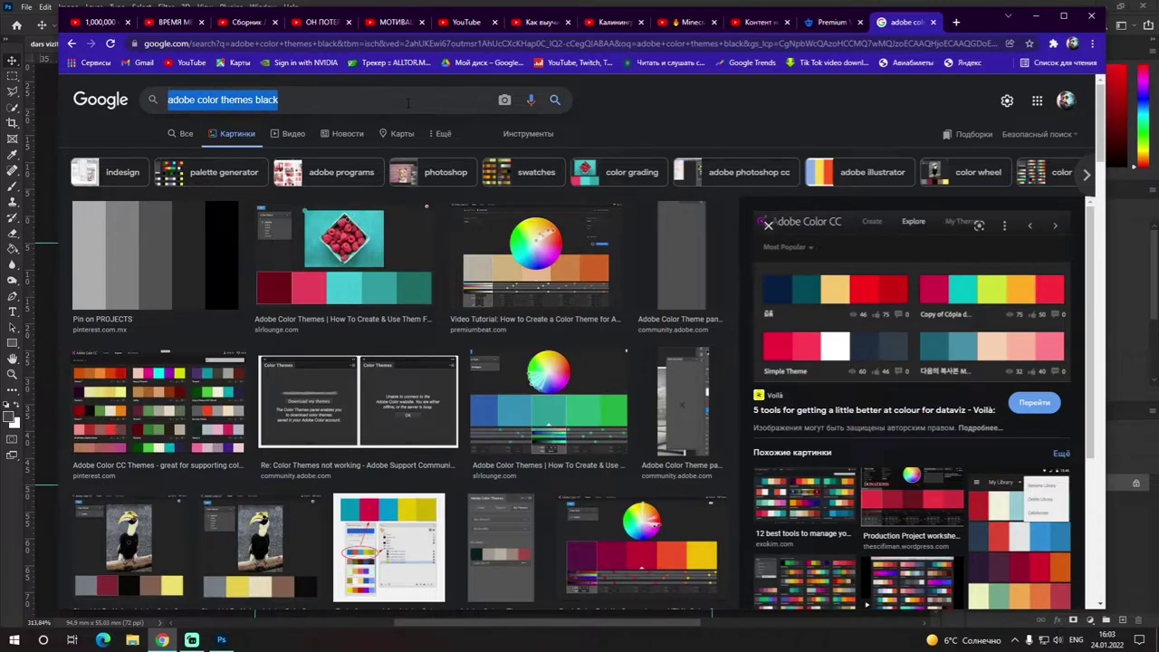
{"action": "type", "text": "b"}
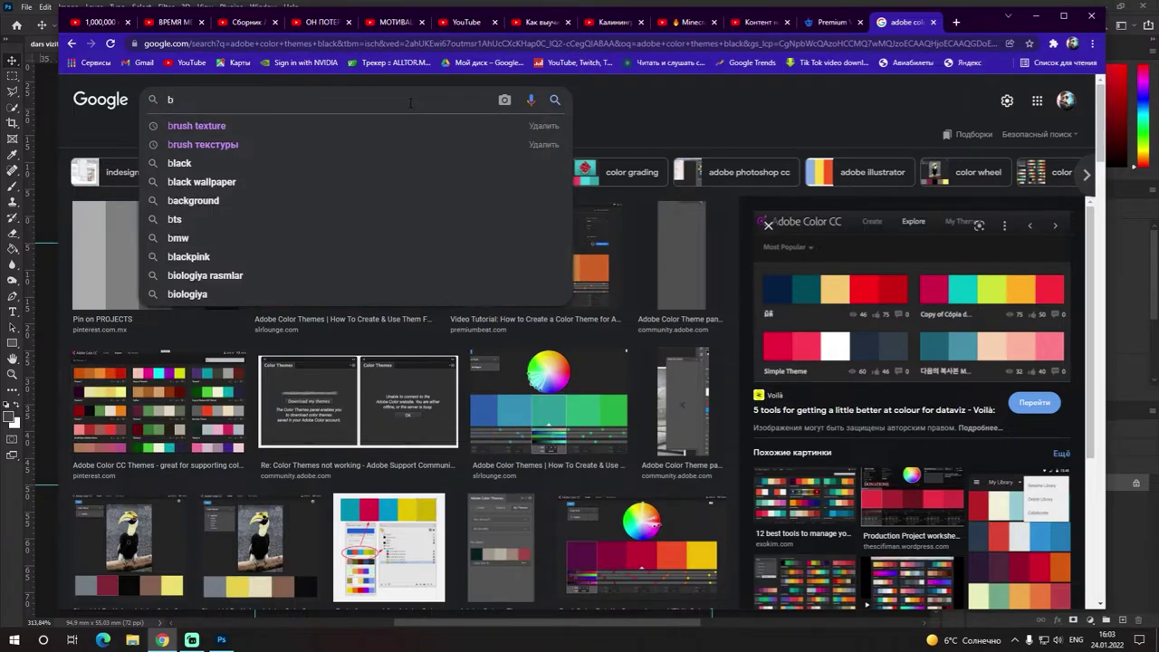
{"action": "type", "text": "odl"}
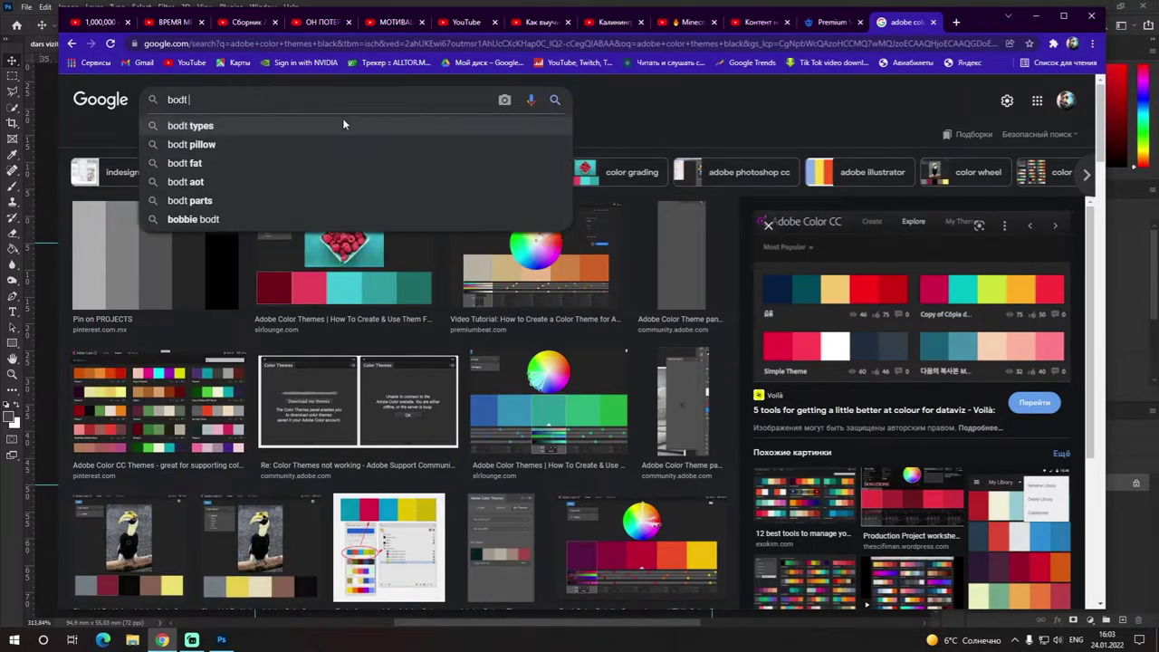
{"action": "key", "text": "BackSpace"}
{"action": "type", "text": "y"}
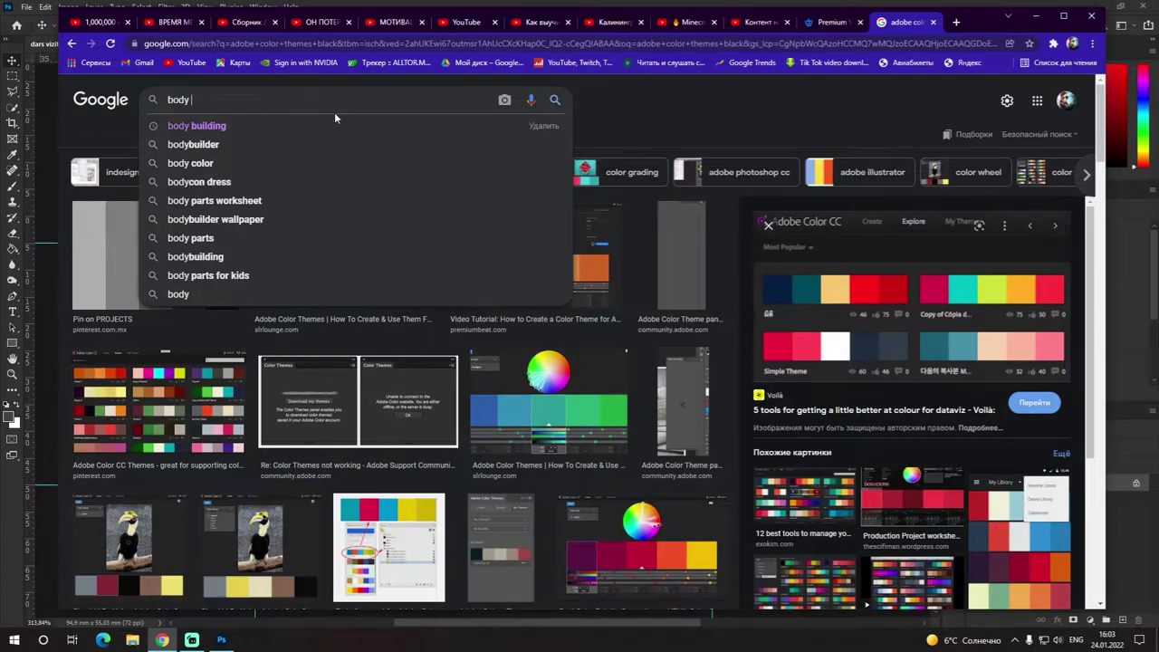
{"action": "left_click", "coordinate": [268, 124]}
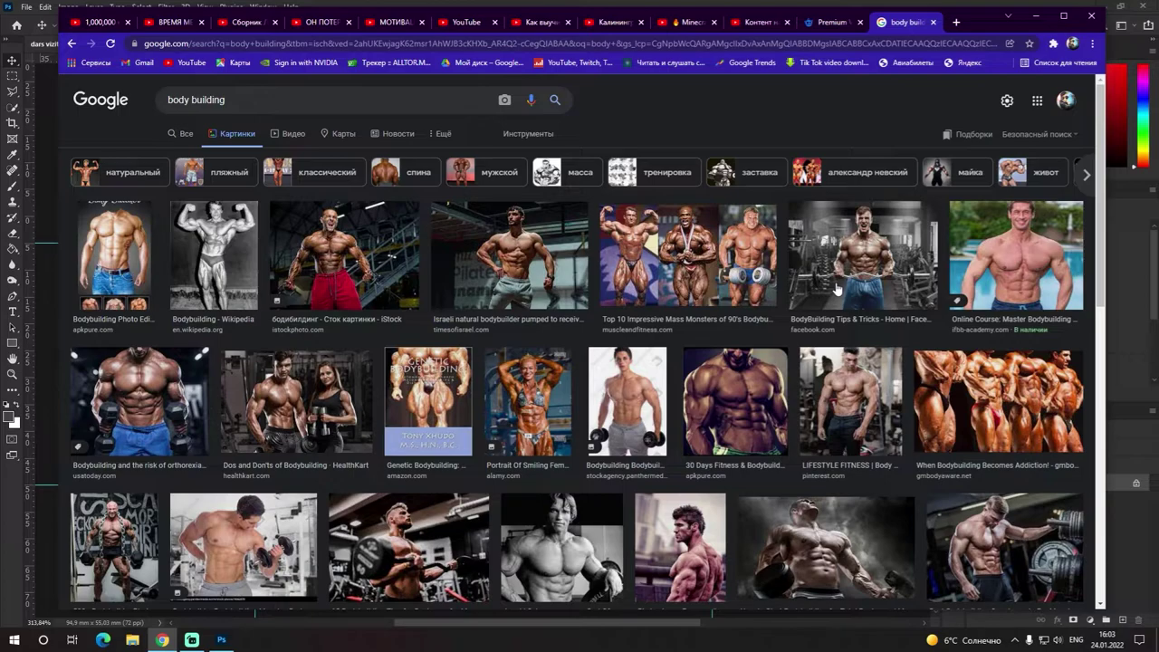
Step: Open the first Body Builder result and copy the image to the clipboard
{"action": "scroll", "coordinate": [837, 290], "scroll_direction": "down", "scroll_amount": 1}
{"action": "scroll", "coordinate": [697, 290], "scroll_direction": "up", "scroll_amount": 1}
{"action": "left_click", "coordinate": [127, 258]}
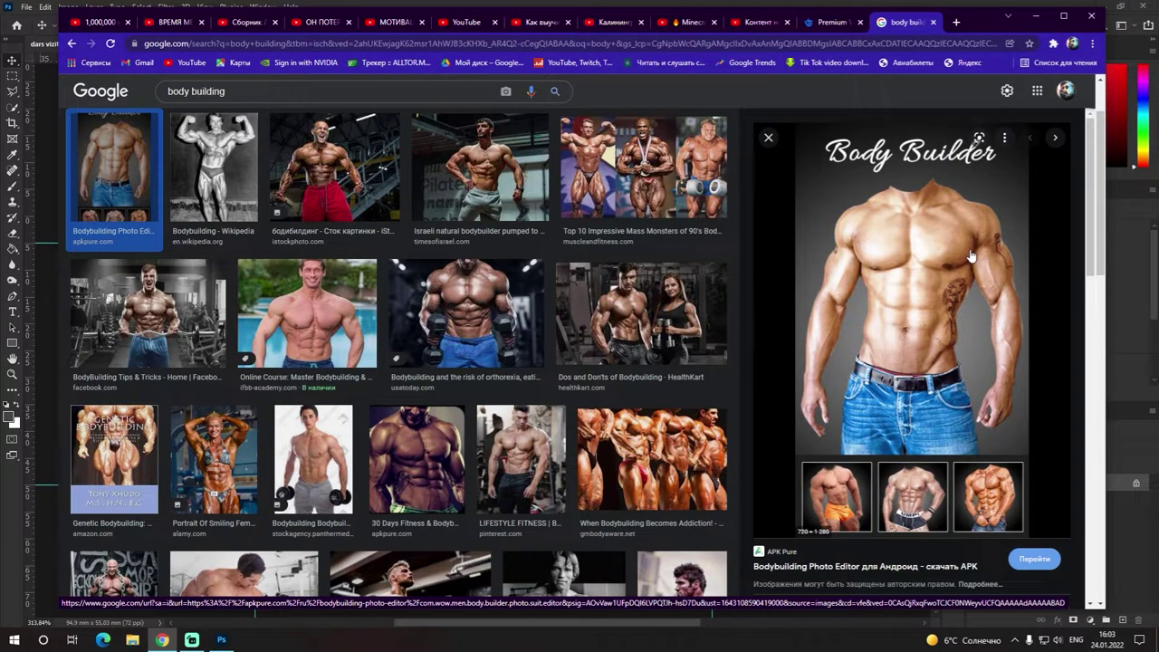
{"action": "right_click", "coordinate": [972, 255]}
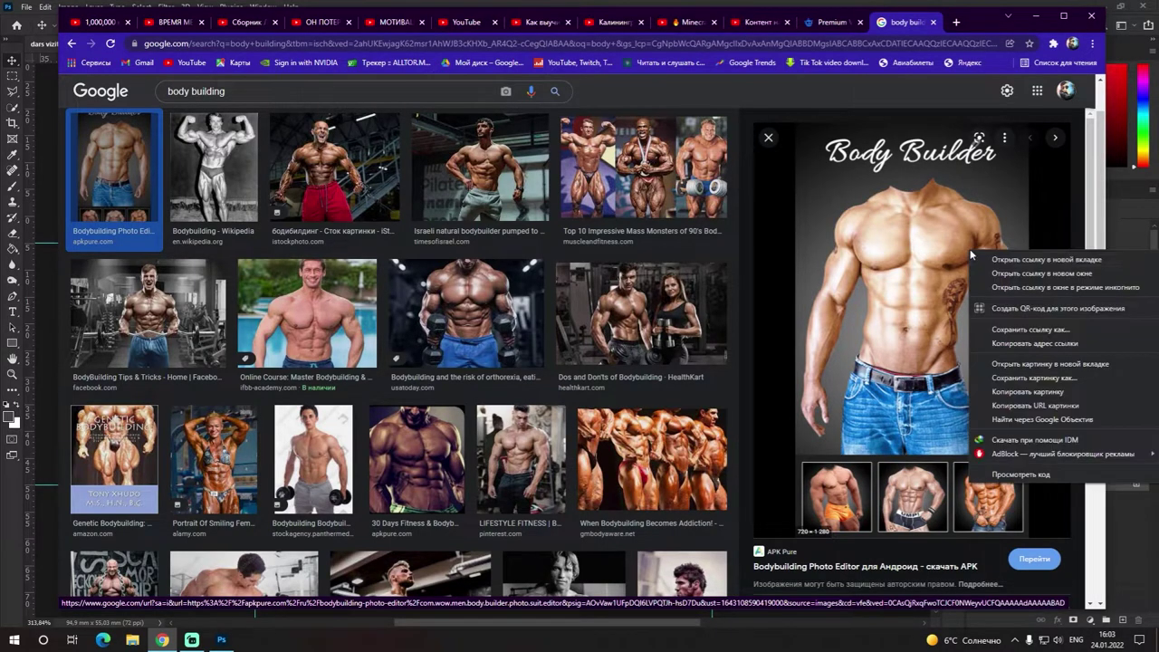
{"action": "left_click", "coordinate": [1041, 393]}
{"action": "scroll", "coordinate": [493, 461], "scroll_direction": "down", "scroll_amount": 5}
{"action": "scroll", "coordinate": [493, 462], "scroll_direction": "down", "scroll_amount": 5}
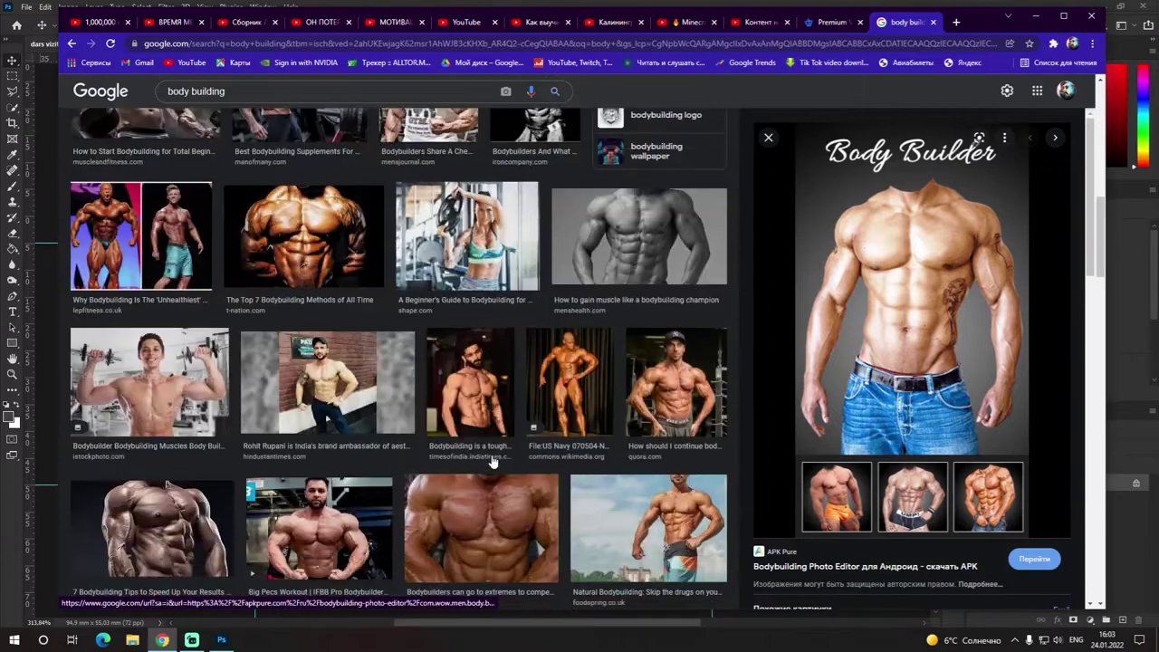
{"action": "scroll", "coordinate": [259, 552], "scroll_direction": "down", "scroll_amount": 4}
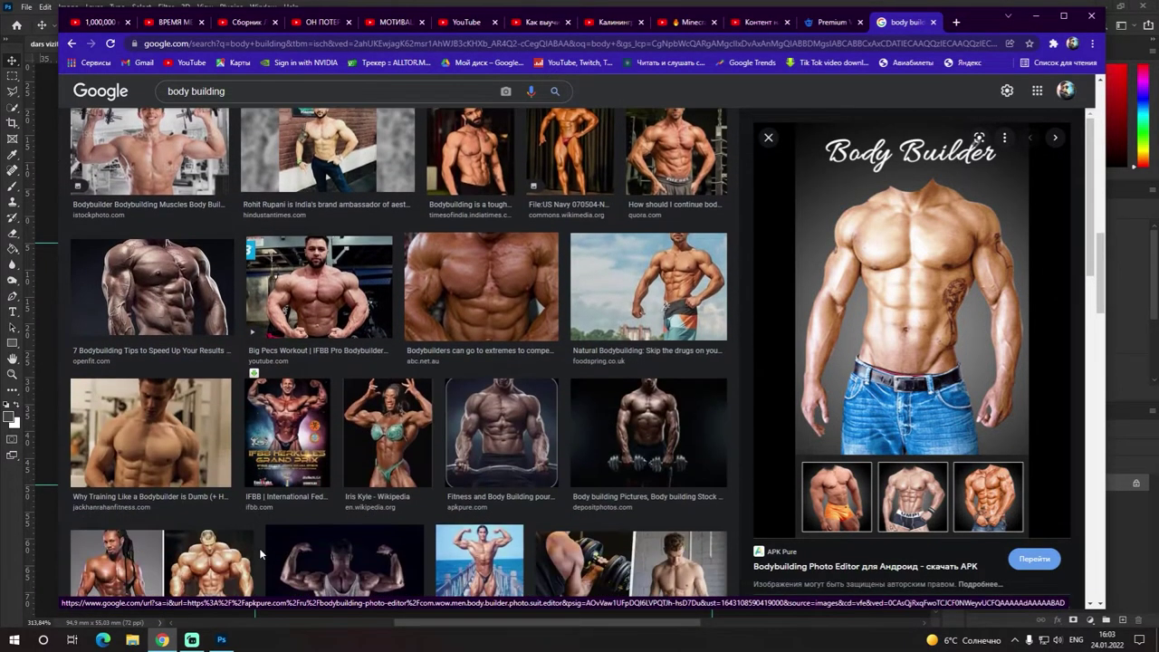
{"action": "scroll", "coordinate": [260, 551], "scroll_direction": "down", "scroll_amount": 1}
{"action": "scroll", "coordinate": [261, 551], "scroll_direction": "down", "scroll_amount": 2}
{"action": "left_click", "coordinate": [227, 640]}
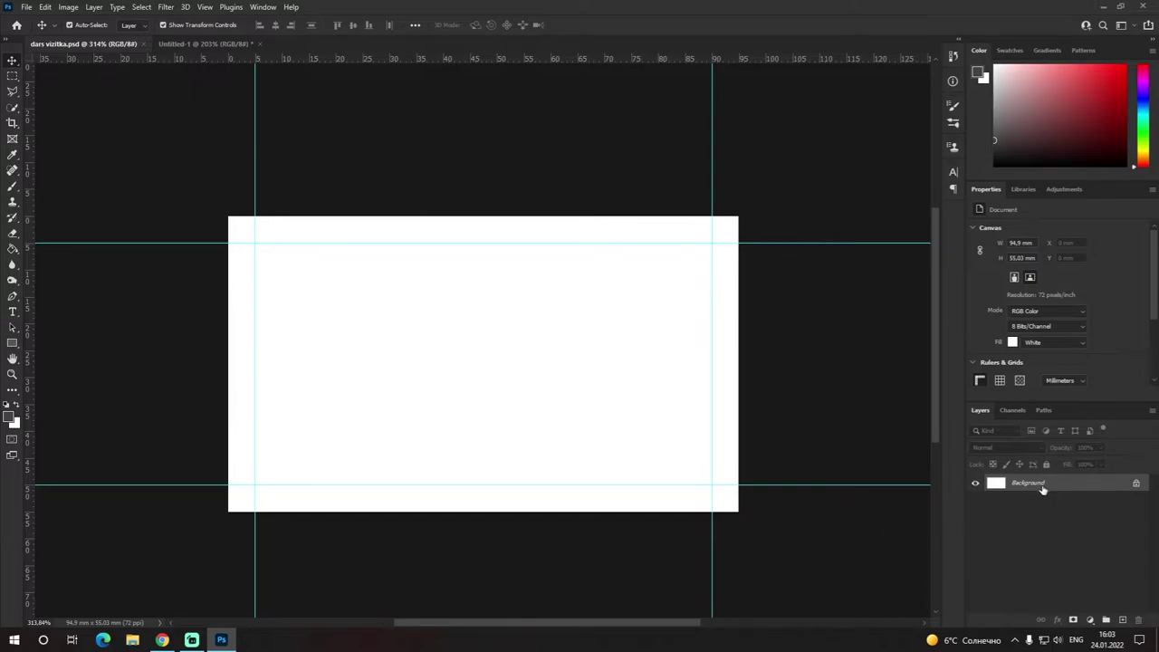
{"action": "key", "text": "ctrl+v"}
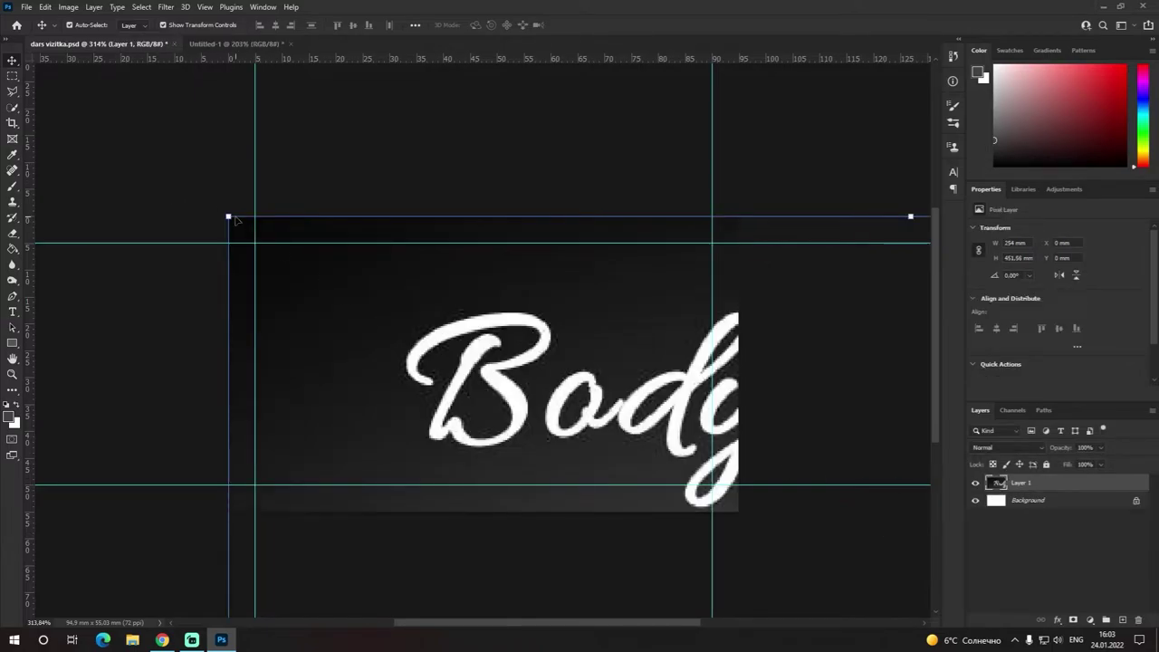
{"action": "mouse_move", "coordinate": [233, 220]}
{"action": "left_mouse_down"}
{"action": "mouse_move", "coordinate": [530, 317]}
{"action": "mouse_move", "coordinate": [452, 124]}
{"action": "left_mouse_up"}
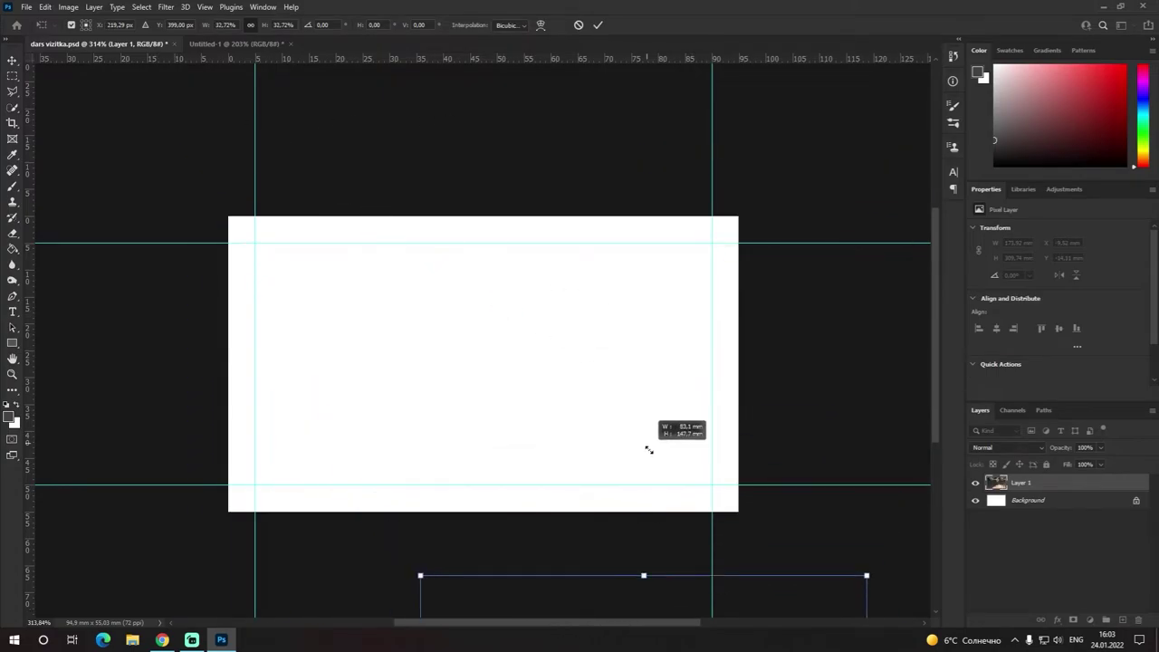
{"action": "left_click_drag", "start_coordinate": [156, 144], "coordinate": [528, 199]}
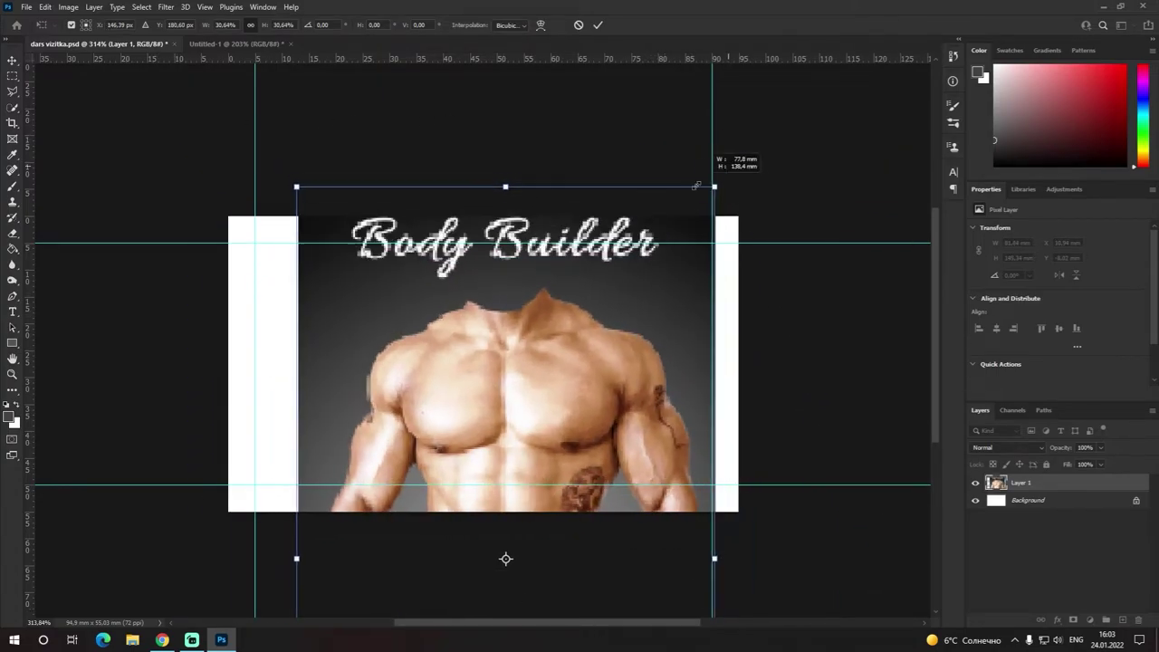
{"action": "mouse_move", "coordinate": [726, 172]}
{"action": "left_mouse_down"}
{"action": "mouse_move", "coordinate": [641, 240]}
{"action": "mouse_move", "coordinate": [650, 212]}
{"action": "left_mouse_up"}
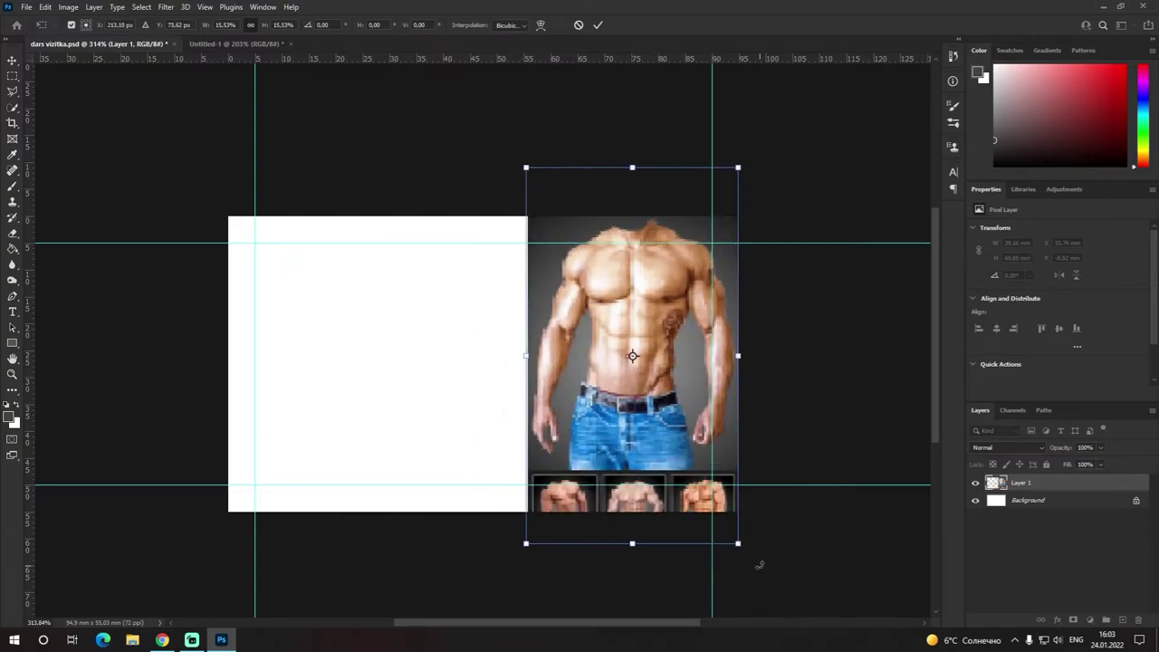
{"action": "left_click_drag", "start_coordinate": [740, 543], "coordinate": [776, 608]}
{"action": "mouse_move", "coordinate": [720, 431]}
{"action": "left_mouse_down"}
{"action": "mouse_move", "coordinate": [684, 477]}
{"action": "mouse_move", "coordinate": [704, 466]}
{"action": "left_mouse_up"}
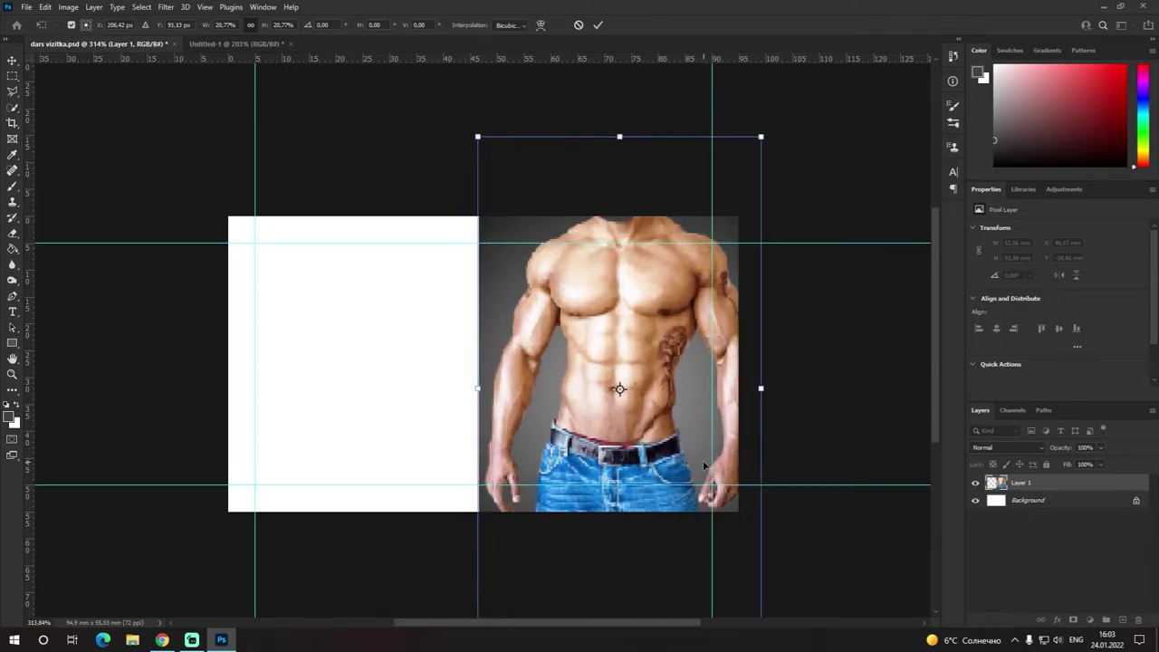
{"action": "key", "text": "Return"}
{"action": "scroll", "coordinate": [705, 467], "scroll_direction": "down", "scroll_amount": 1}
{"action": "scroll", "coordinate": [705, 466], "scroll_direction": "up", "scroll_amount": 1}
{"action": "scroll", "coordinate": [704, 466], "scroll_direction": "up", "scroll_amount": 1}
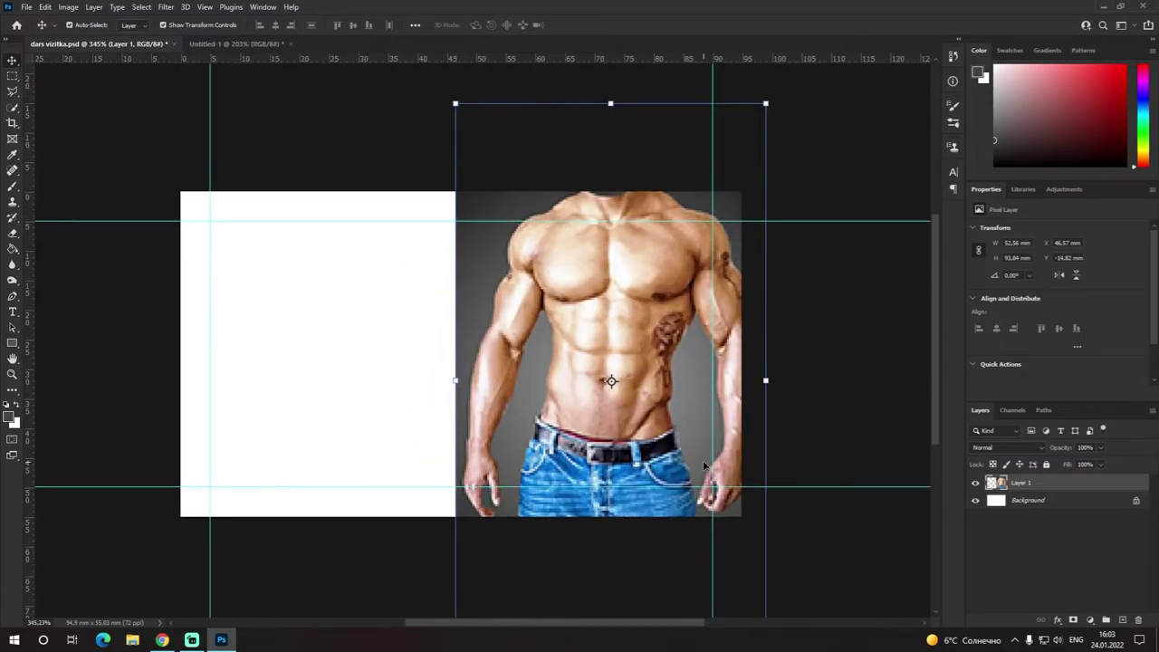
{"action": "scroll", "coordinate": [704, 467], "scroll_direction": "down", "scroll_amount": 2}
{"action": "scroll", "coordinate": [705, 466], "scroll_direction": "down", "scroll_amount": 3}
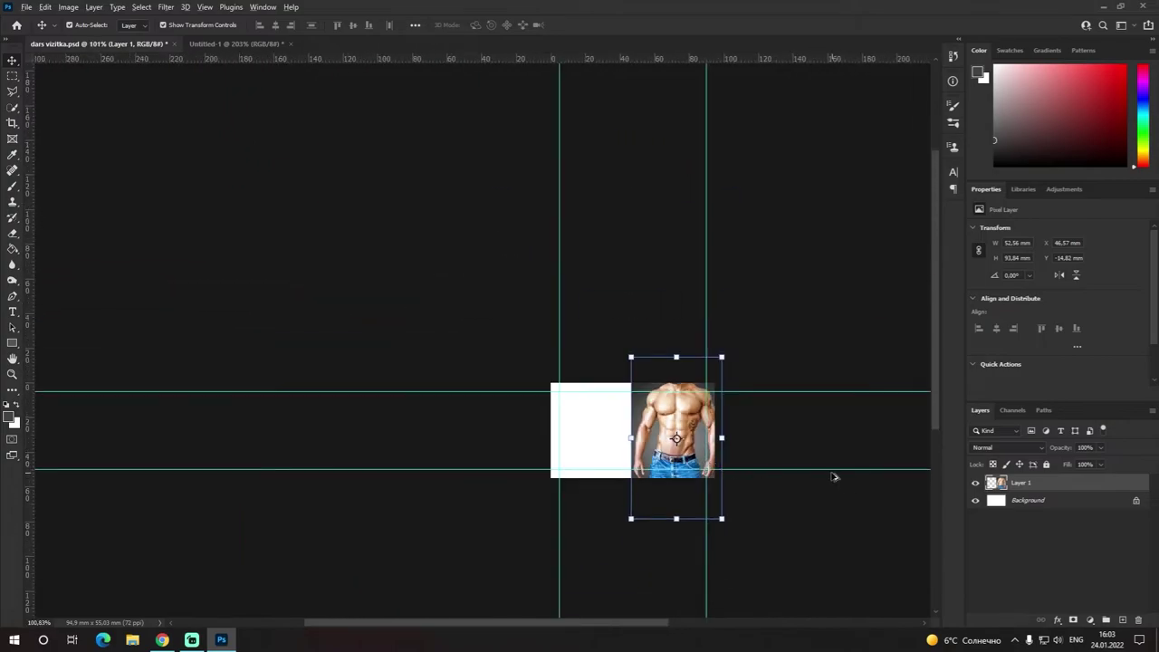
{"action": "scroll", "coordinate": [835, 478], "scroll_direction": "up", "scroll_amount": 1}
{"action": "scroll", "coordinate": [833, 473], "scroll_direction": "down", "scroll_amount": 2}
{"action": "scroll", "coordinate": [725, 407], "scroll_direction": "down", "scroll_amount": 1}
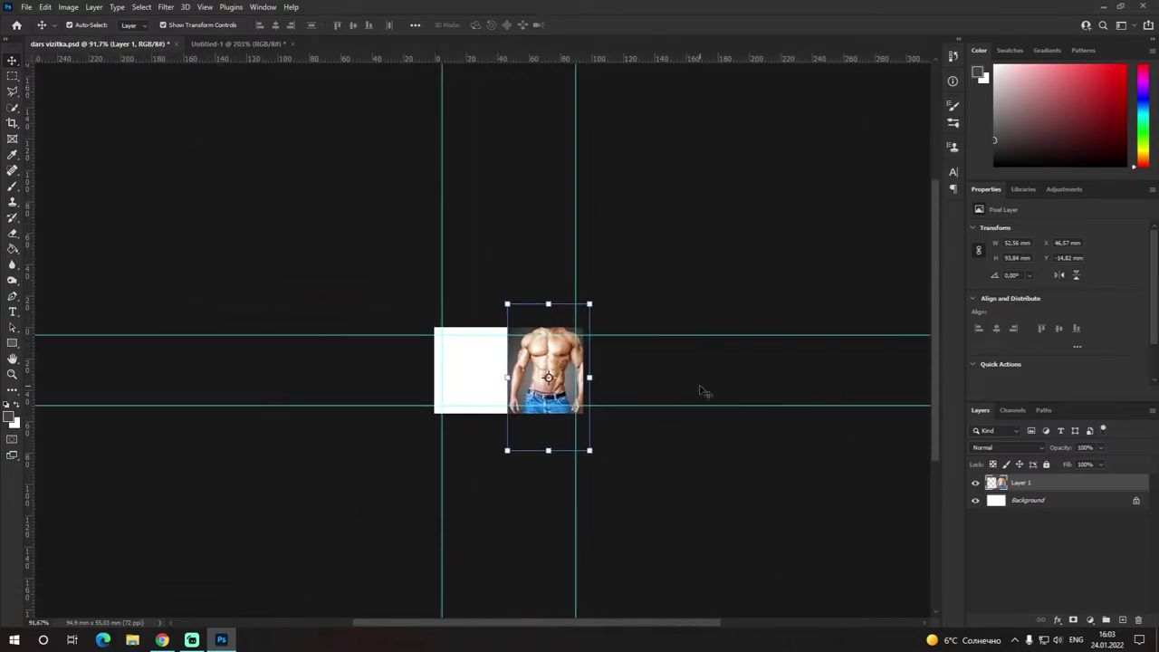
{"action": "scroll", "coordinate": [670, 396], "scroll_direction": "down", "scroll_amount": 1}
{"action": "scroll", "coordinate": [589, 389], "scroll_direction": "up", "scroll_amount": 4}
{"action": "scroll", "coordinate": [543, 380], "scroll_direction": "up", "scroll_amount": 1}
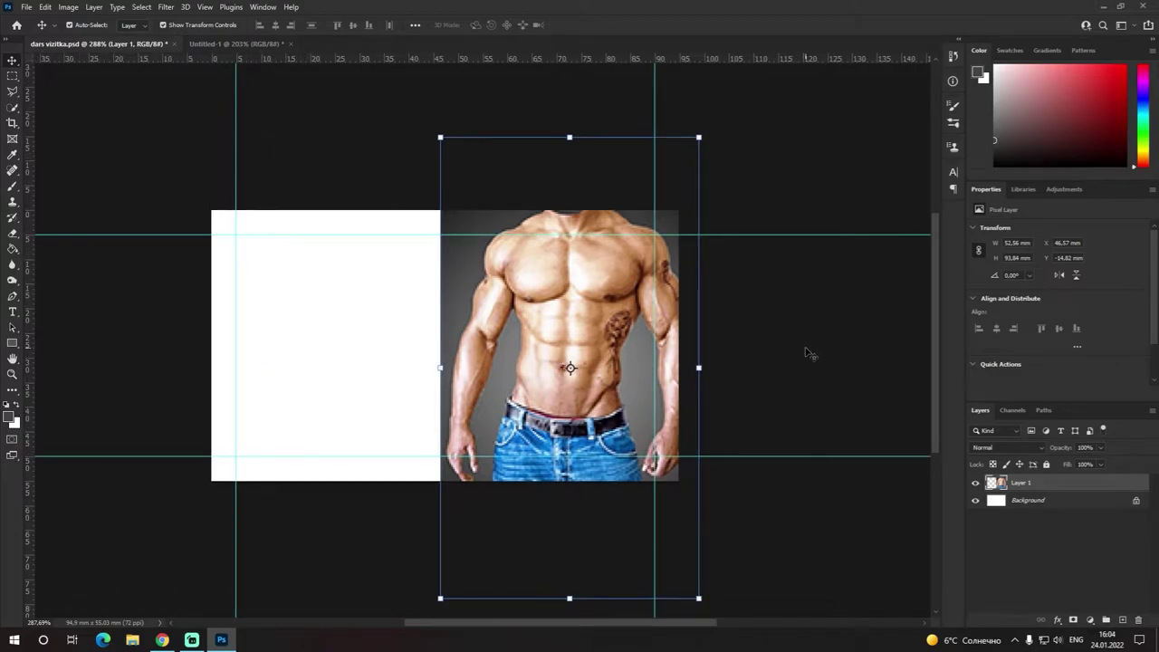
{"action": "key", "text": "Delete"}
{"action": "scroll", "coordinate": [737, 380], "scroll_direction": "down", "scroll_amount": 2}
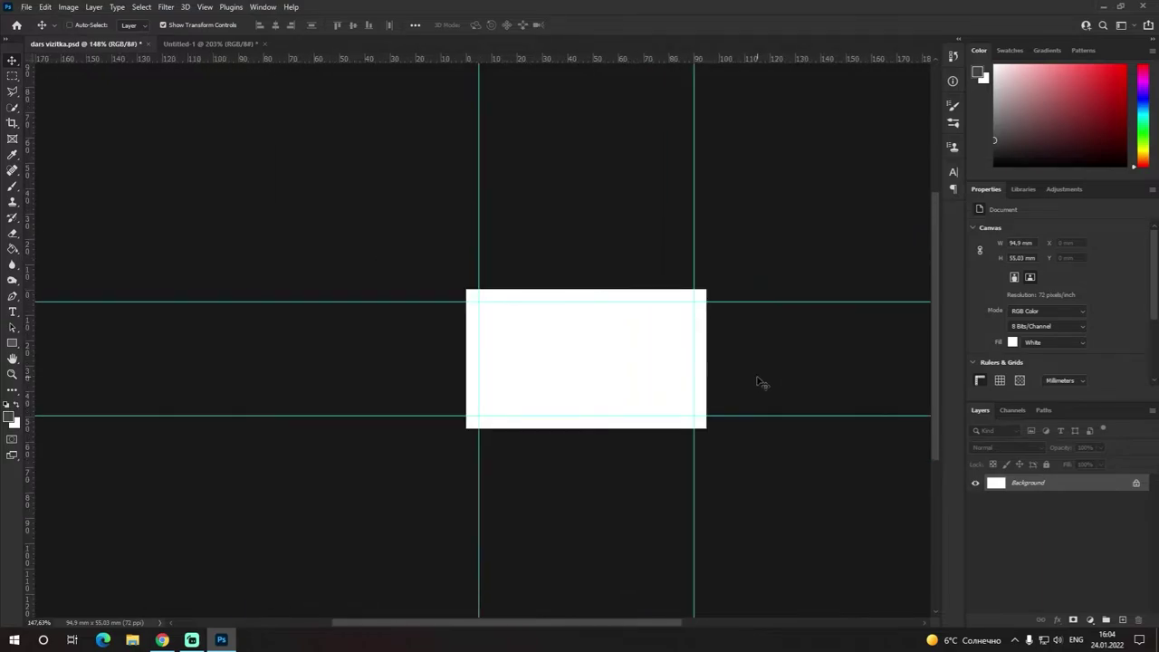
Step: Paste the bodybuilder photo as a new layer and convert it to a smart object
{"action": "key", "text": "ctrl+v"}
{"action": "right_click", "coordinate": [1029, 482]}
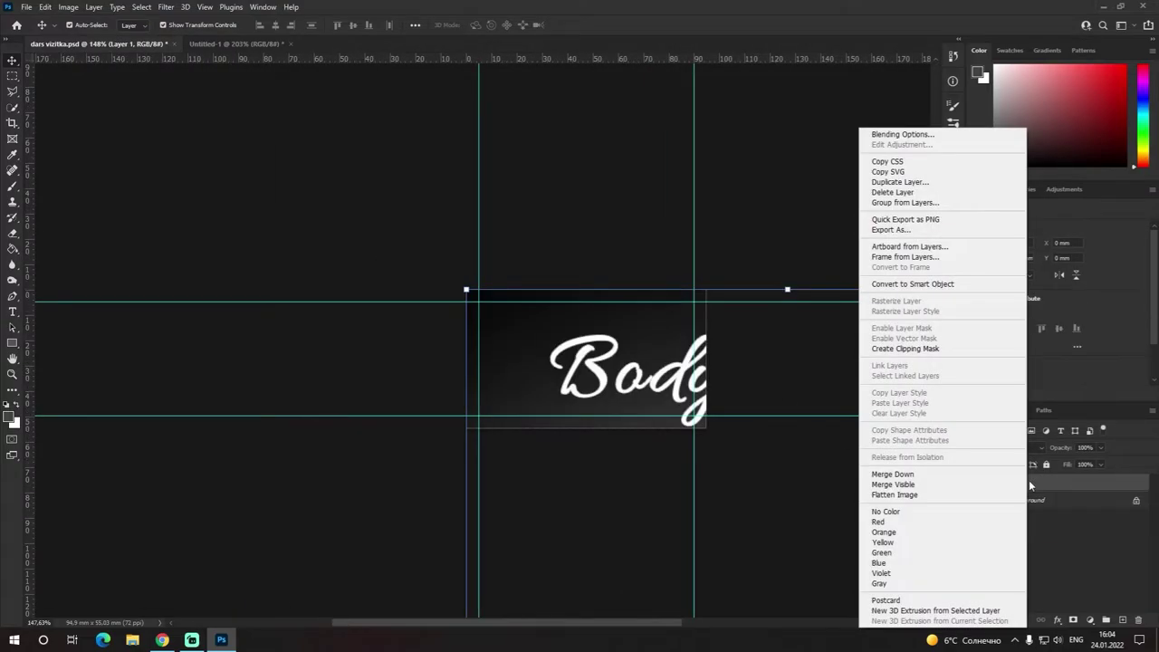
{"action": "left_click", "coordinate": [931, 284]}
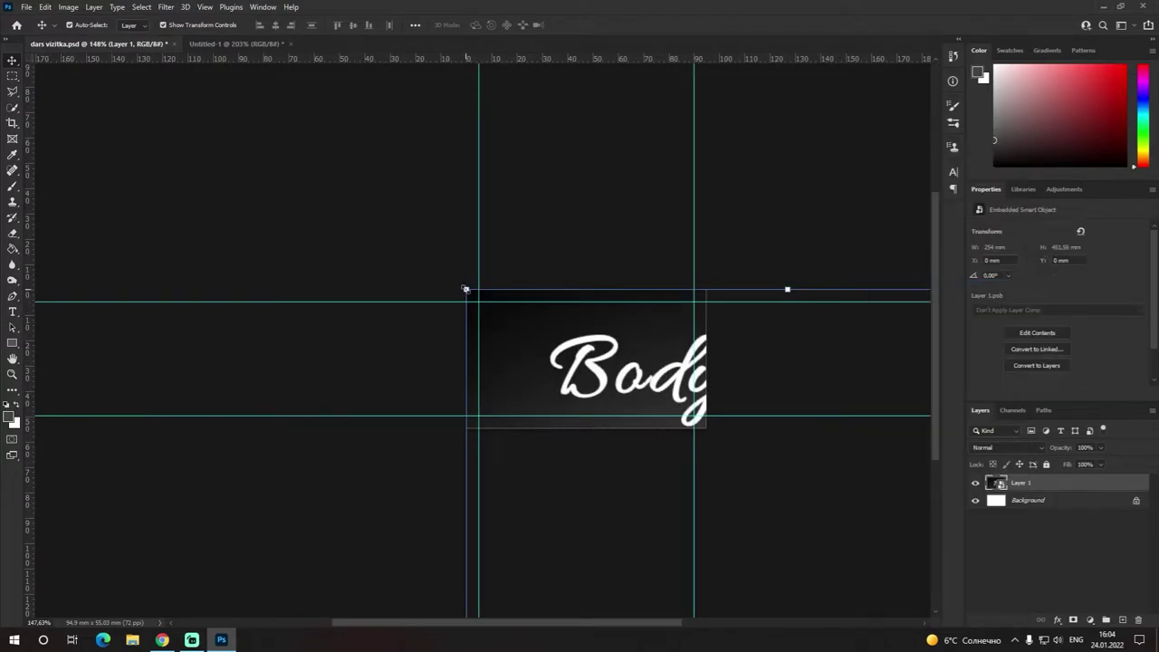
Step: Scale and position the photo to cover the card's right side, then select Background
{"action": "mouse_move", "coordinate": [466, 289]}
{"action": "left_mouse_down"}
{"action": "mouse_move", "coordinate": [716, 494]}
{"action": "mouse_move", "coordinate": [623, 348]}
{"action": "left_mouse_up"}
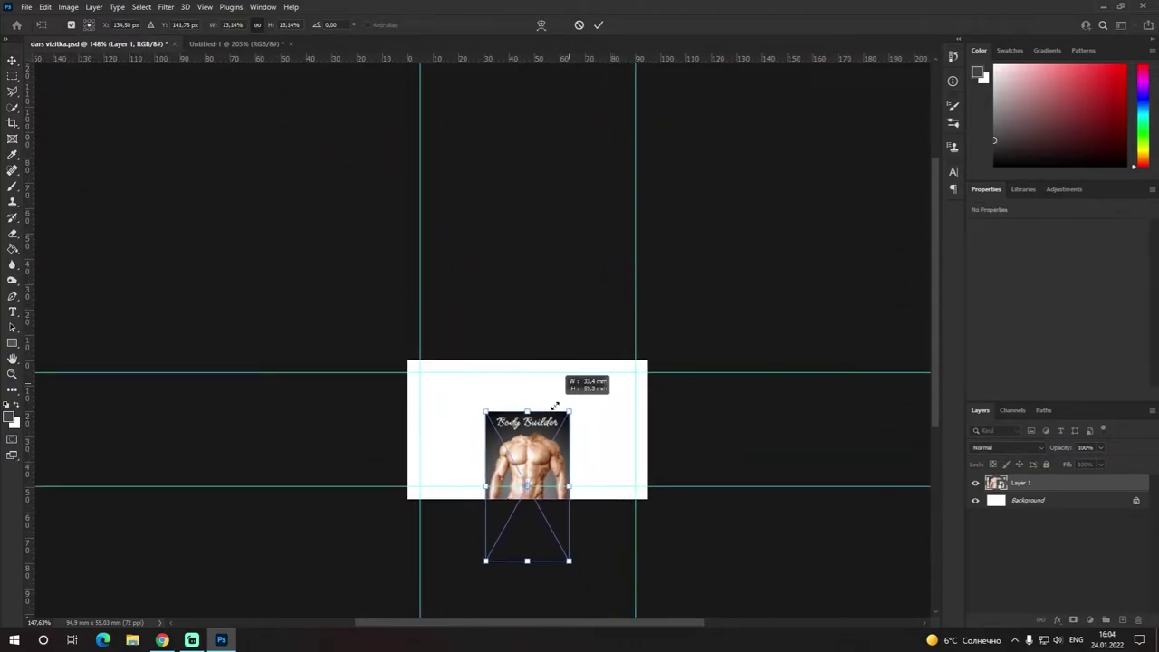
{"action": "left_click_drag", "start_coordinate": [632, 297], "coordinate": [647, 367]}
{"action": "scroll", "coordinate": [682, 471], "scroll_direction": "up", "scroll_amount": 4}
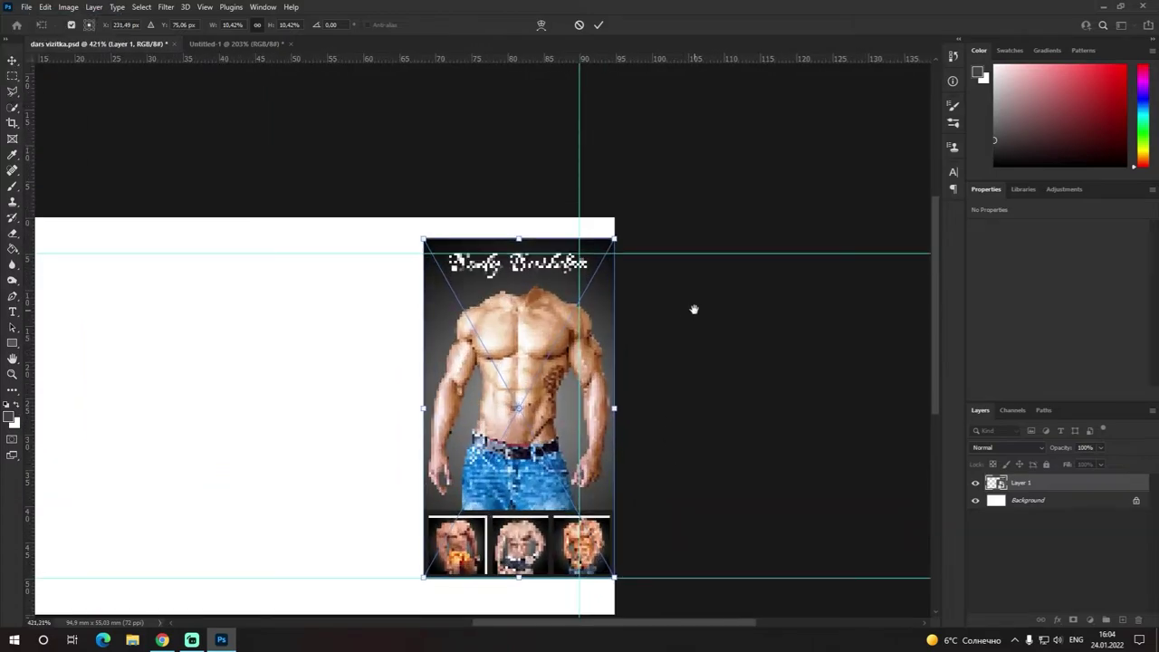
{"action": "scroll", "coordinate": [724, 251], "scroll_direction": "down", "scroll_amount": 3}
{"action": "left_click_drag", "start_coordinate": [673, 398], "coordinate": [649, 458]}
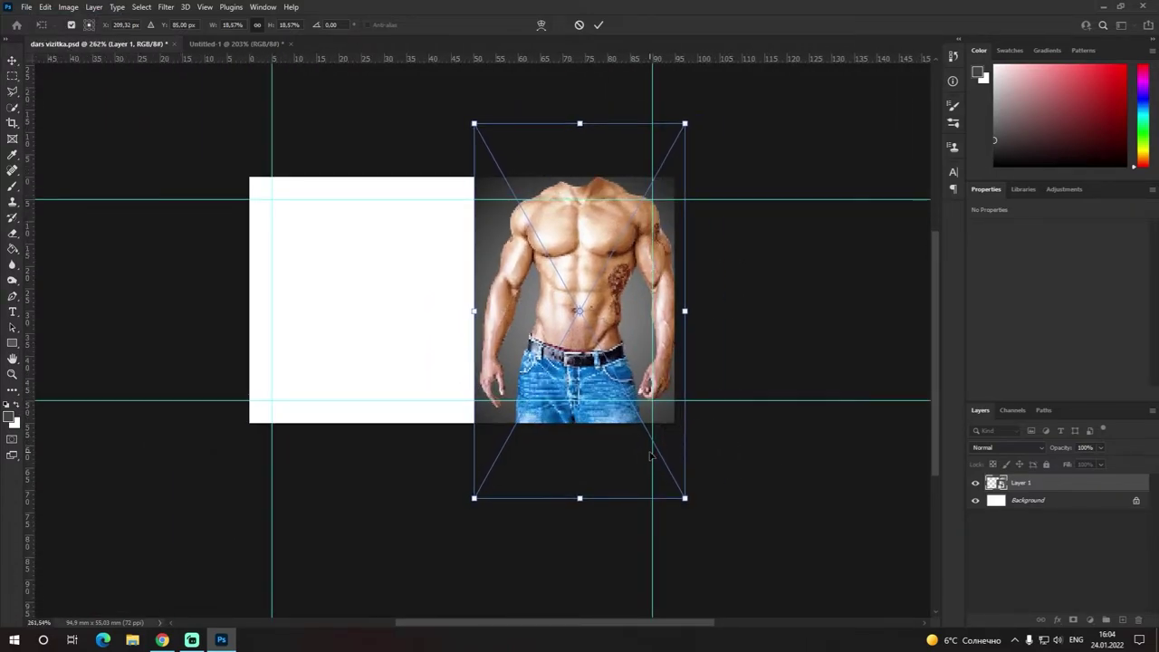
{"action": "key", "text": "Return"}
{"action": "left_click_drag", "start_coordinate": [581, 308], "coordinate": [542, 314]}
{"action": "key", "text": "ctrl+t"}
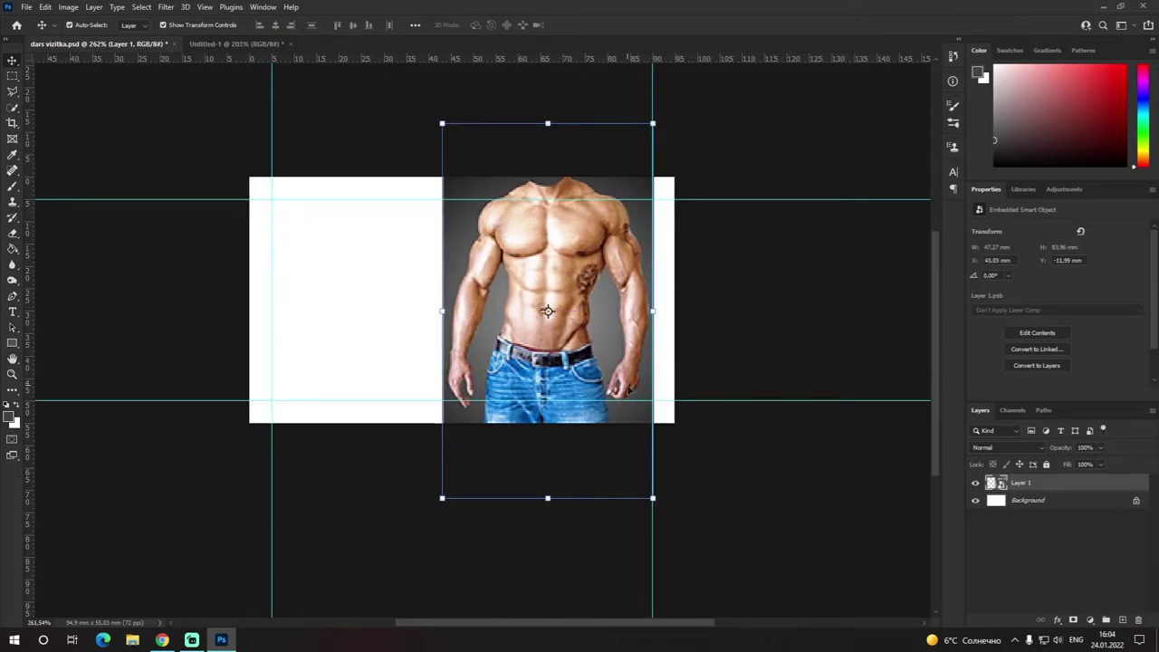
{"action": "scroll", "coordinate": [459, 316], "scroll_direction": "up", "scroll_amount": 3}
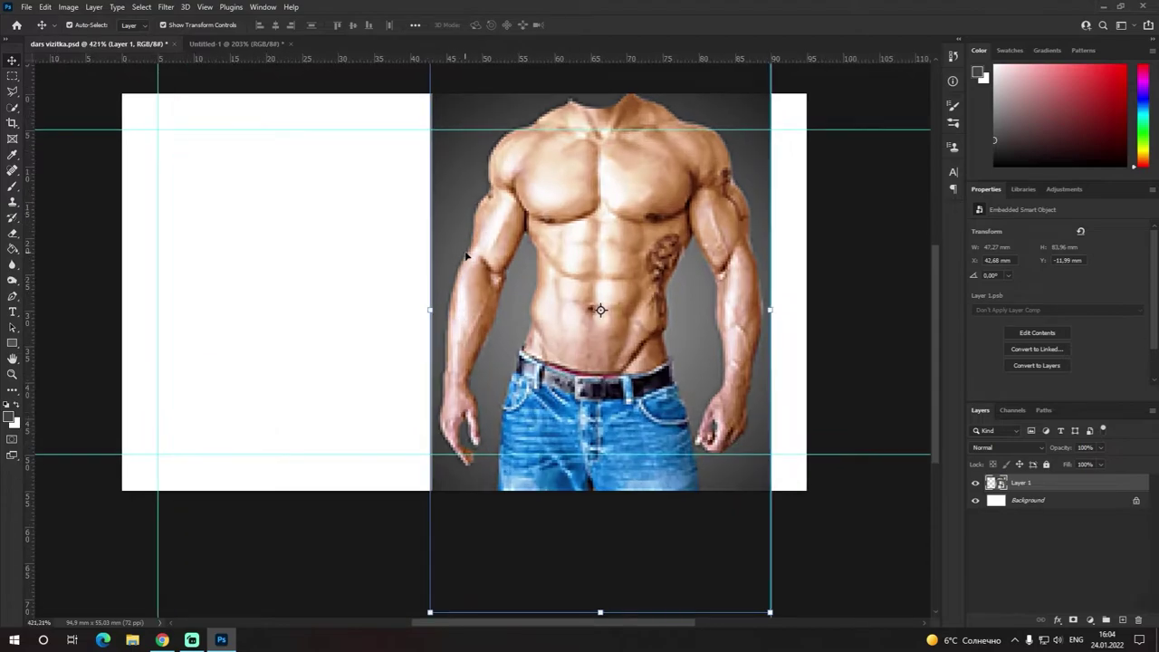
{"action": "key", "text": "g"}
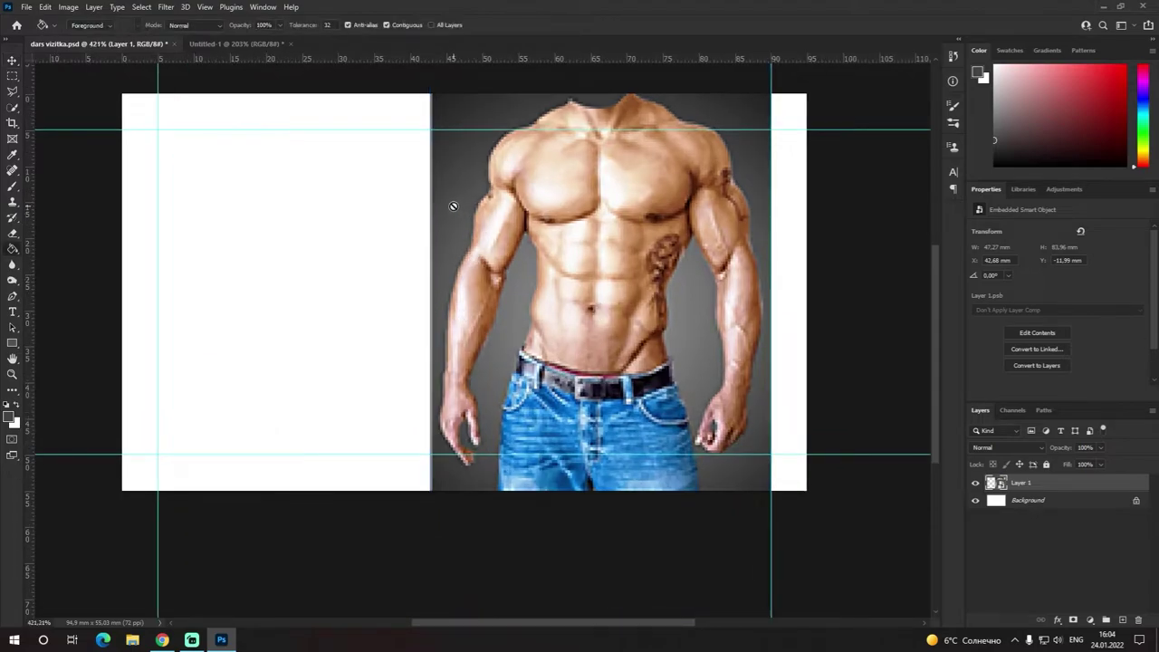
{"action": "left_click", "coordinate": [1005, 500]}
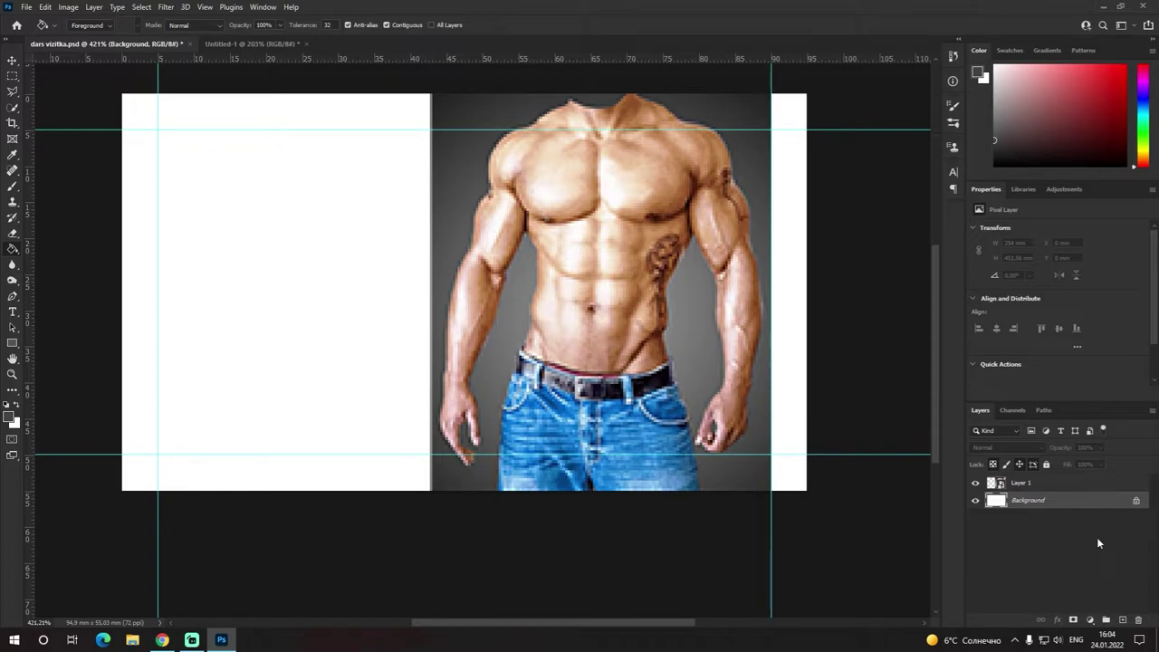
{"action": "left_click", "coordinate": [1085, 537]}
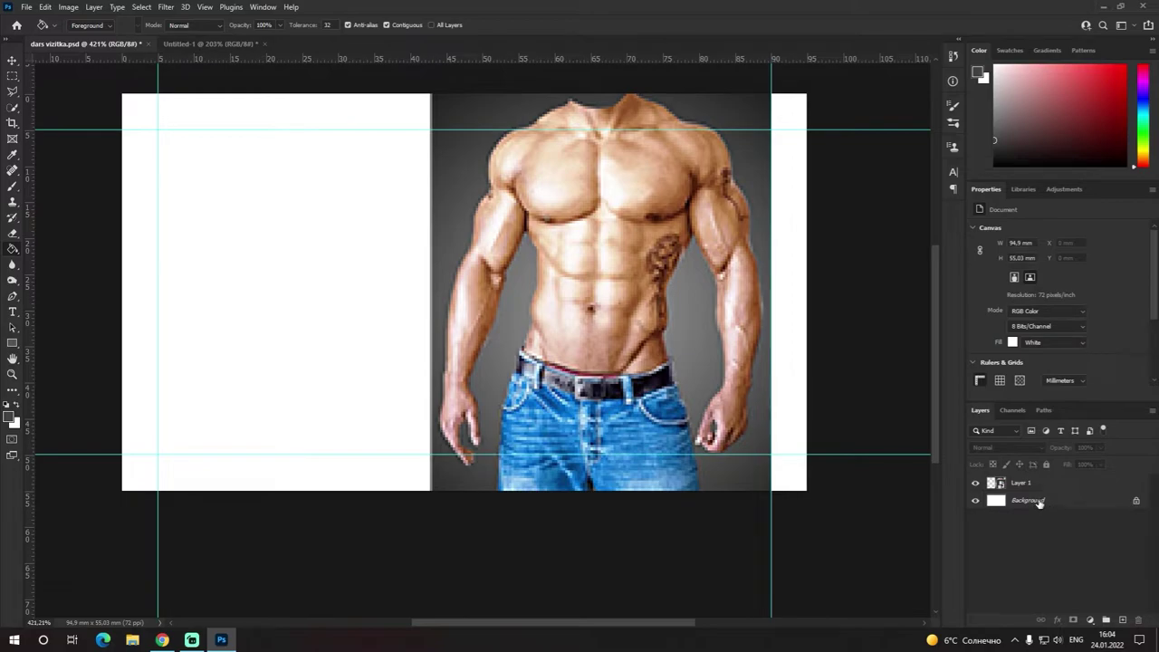
Step: Add a new empty Layer 2 directly above the white Background, below the photo
{"action": "left_click", "coordinate": [1039, 502]}
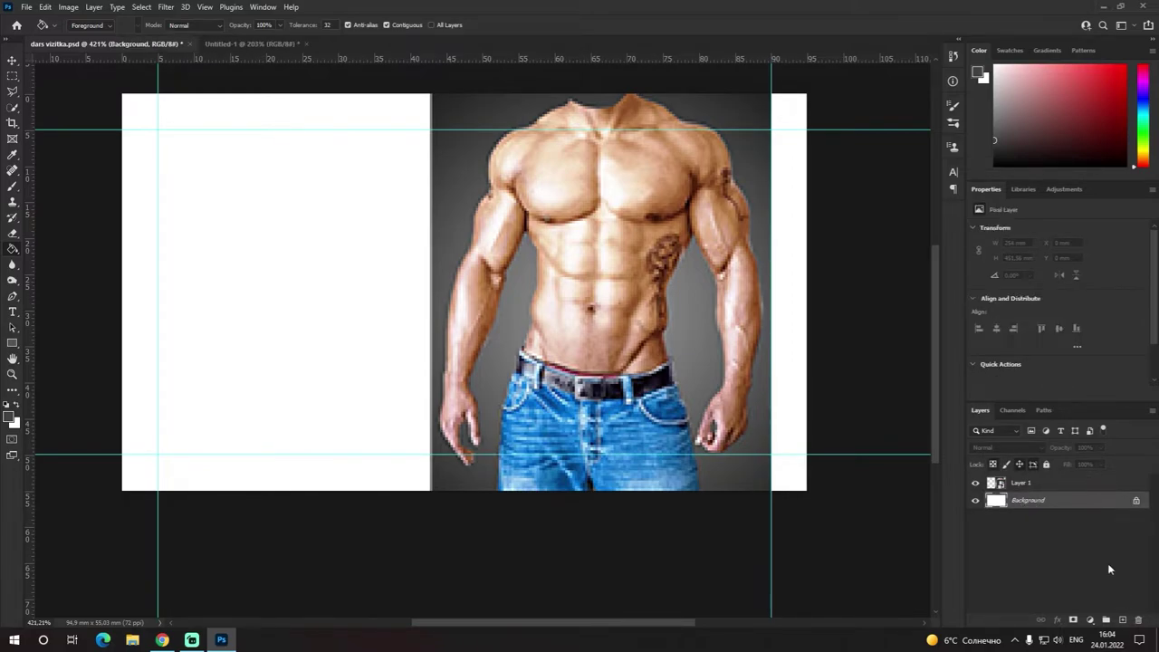
{"action": "left_click", "coordinate": [1032, 486]}
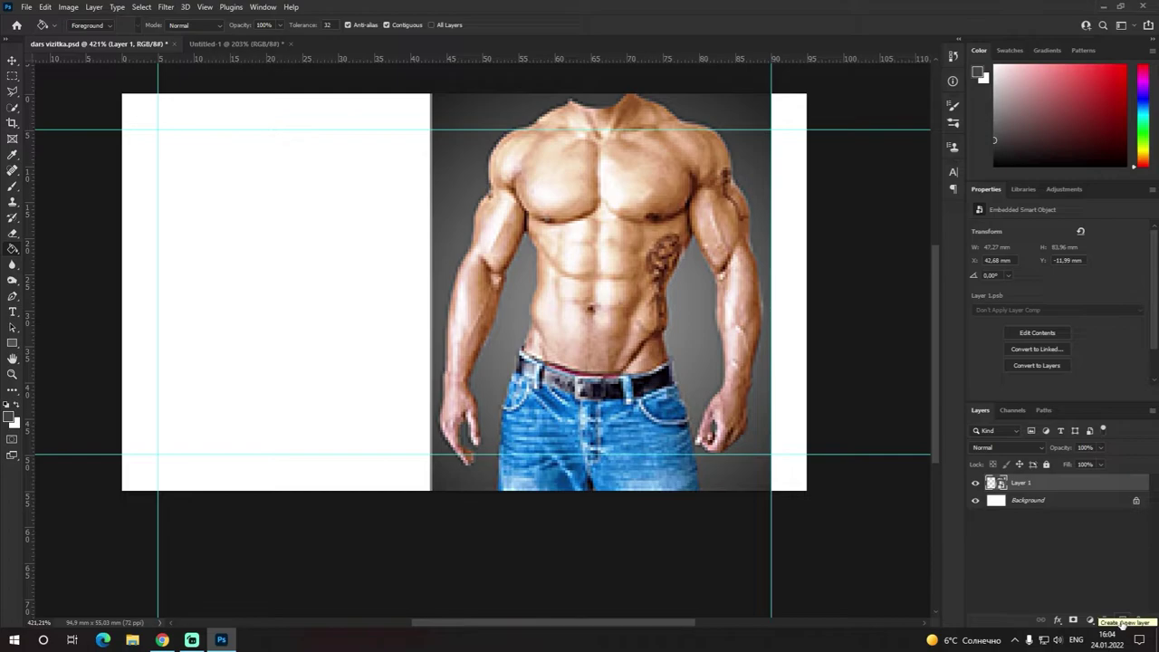
{"action": "left_click", "coordinate": [1122, 621]}
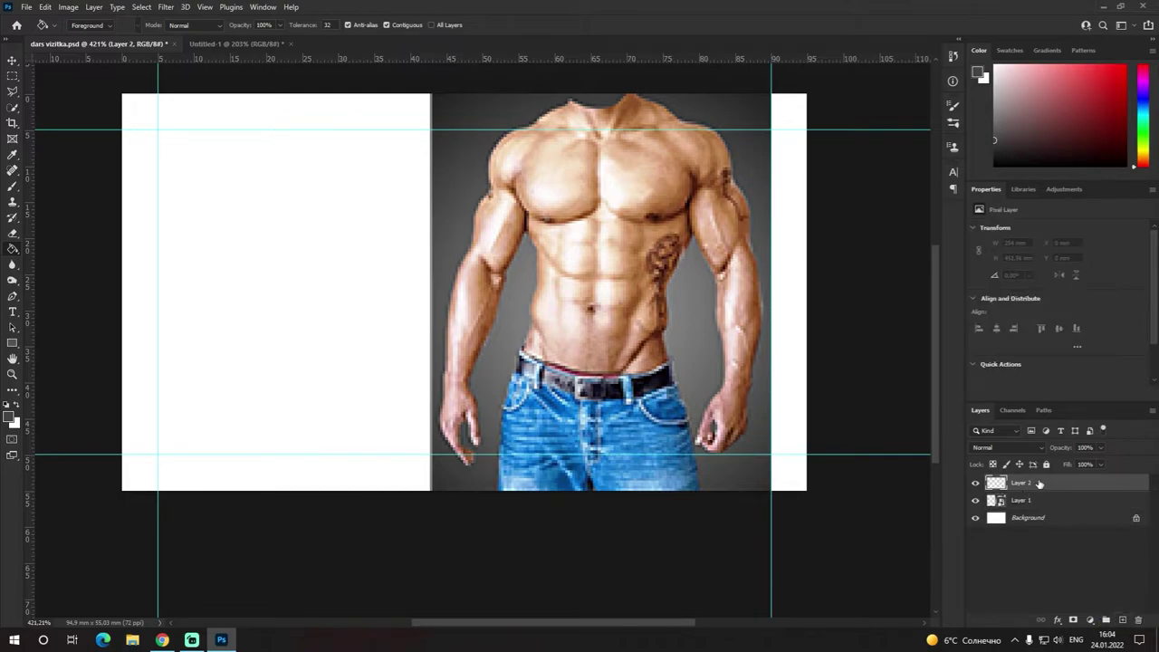
{"action": "key", "text": "F5"}
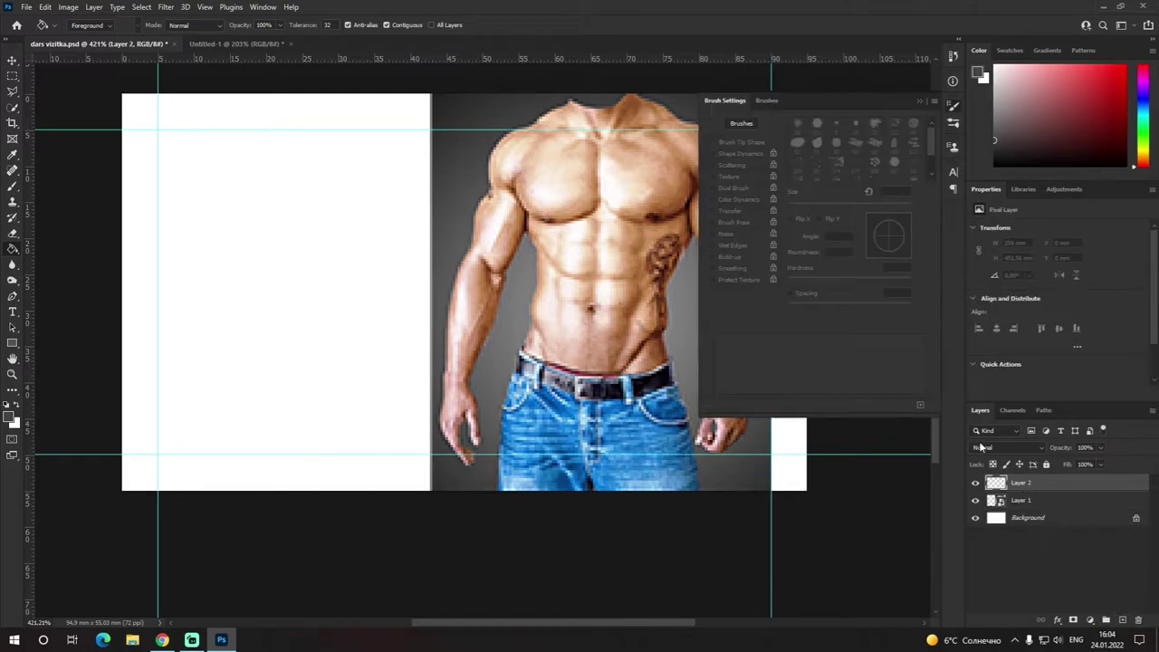
{"action": "key", "text": "F5"}
{"action": "key", "text": "ctrl+z"}
{"action": "left_click", "coordinate": [1038, 507]}
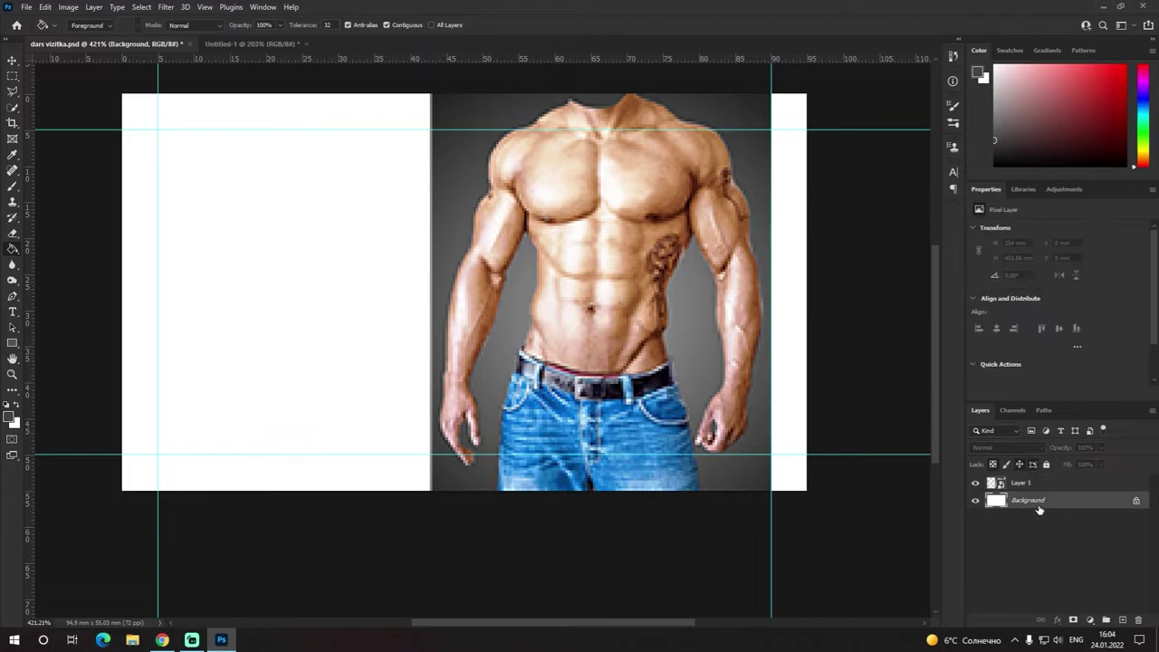
{"action": "left_click", "coordinate": [1121, 620]}
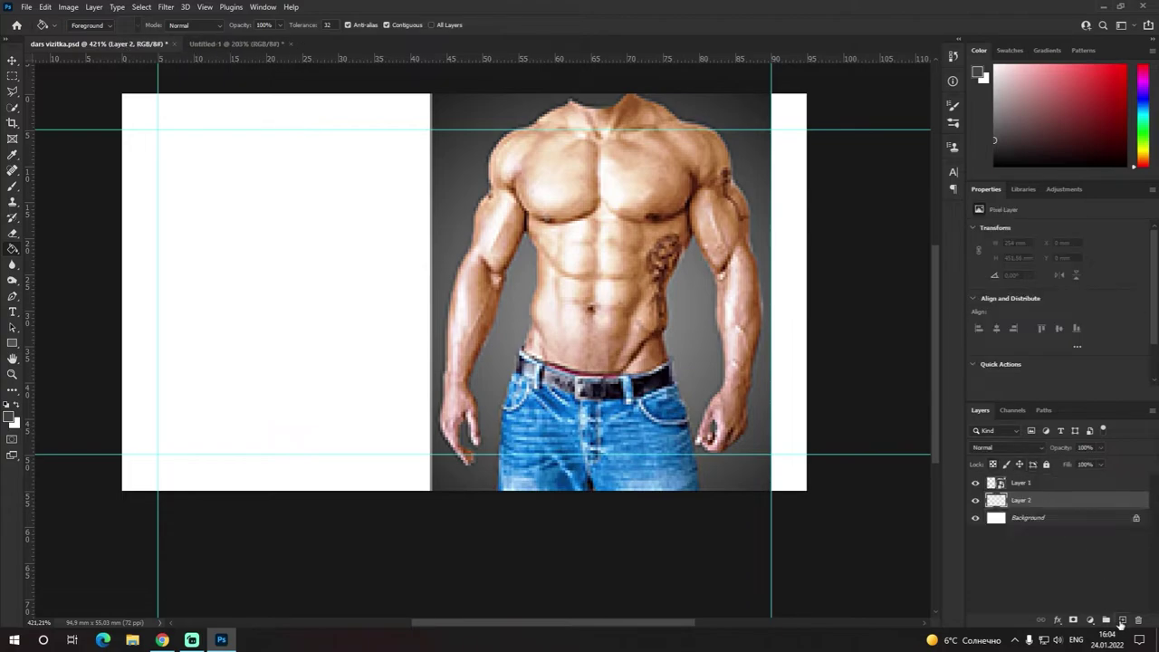
{"action": "left_click", "coordinate": [1019, 485]}
Step: Pick the Paint Bucket Tool from the Gradient/Paint Bucket tool group
{"action": "right_click", "coordinate": [11, 252]}
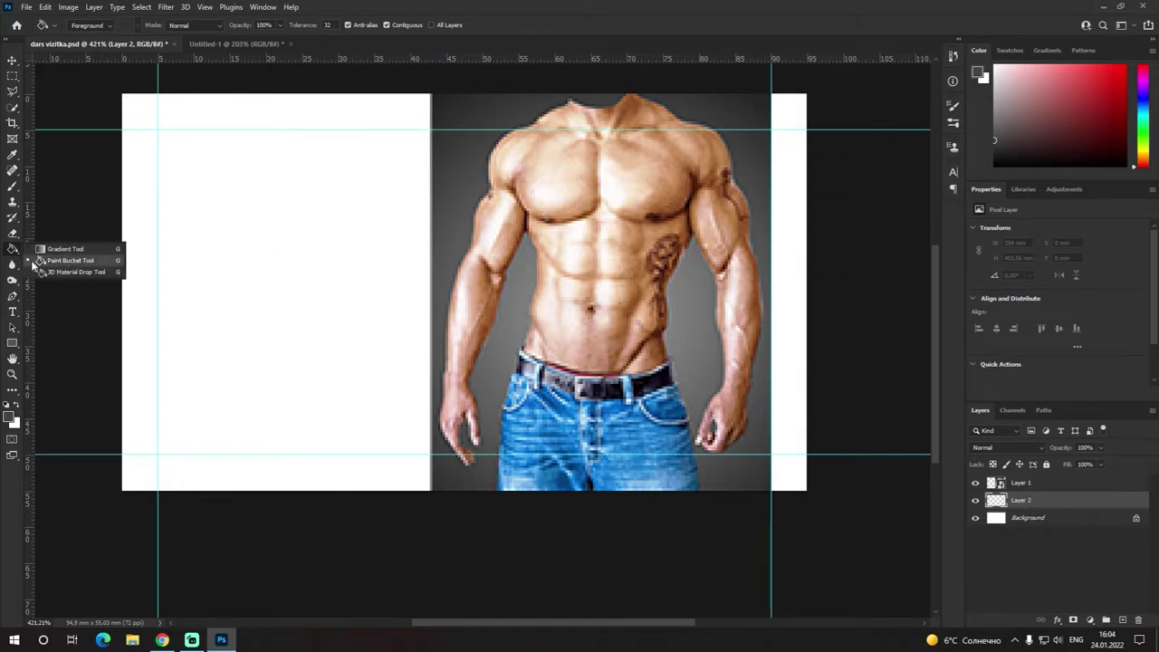
{"action": "left_click", "coordinate": [58, 262]}
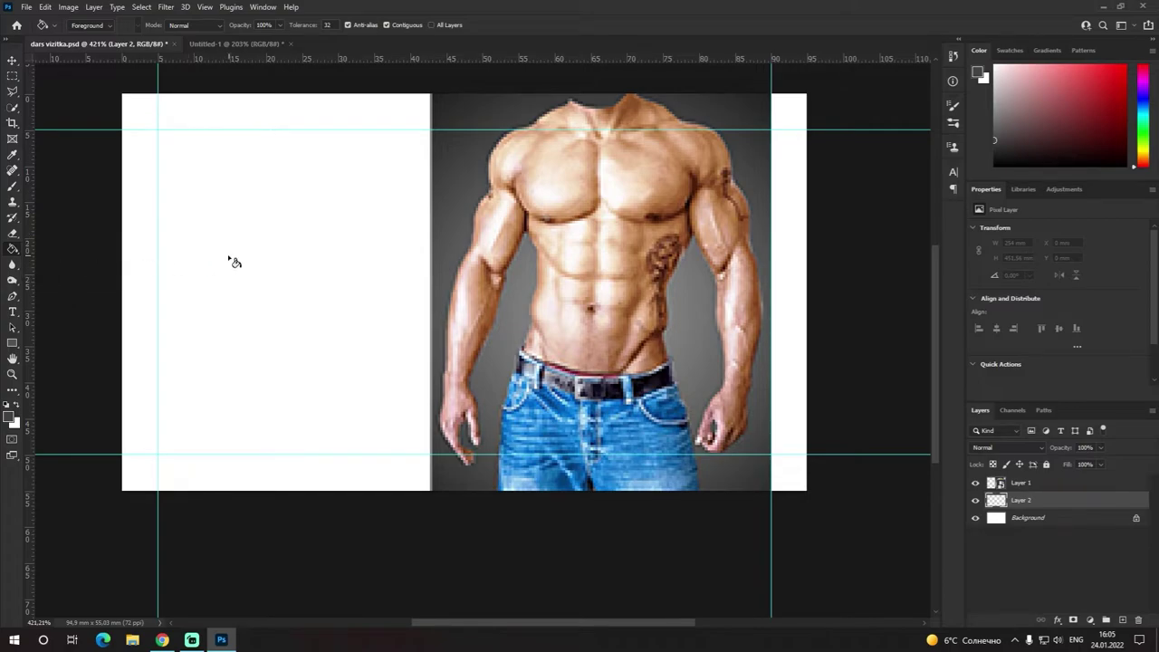
{"action": "right_click", "coordinate": [12, 251]}
{"action": "left_click", "coordinate": [27, 250]}
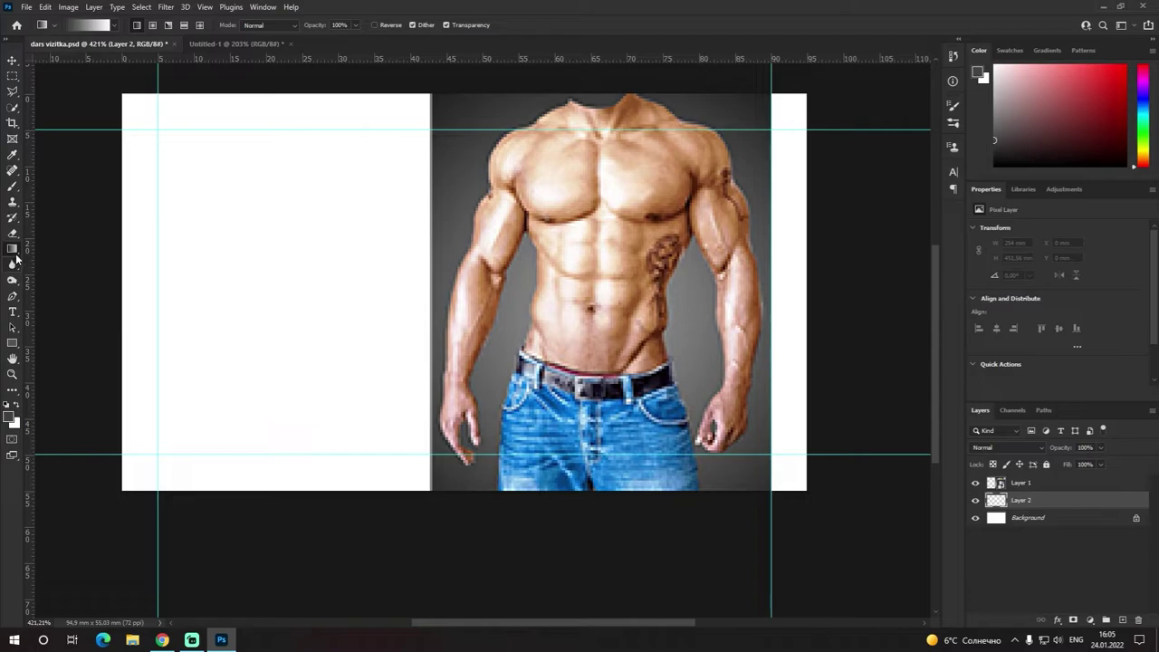
{"action": "right_click", "coordinate": [16, 253]}
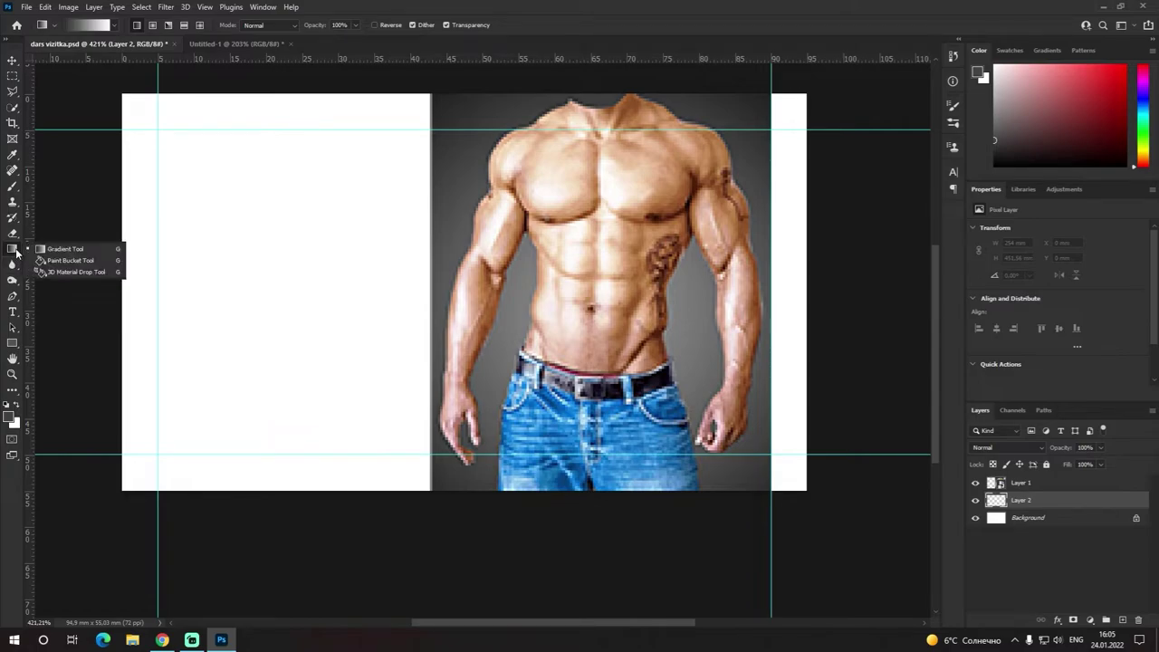
{"action": "left_click", "coordinate": [69, 260]}
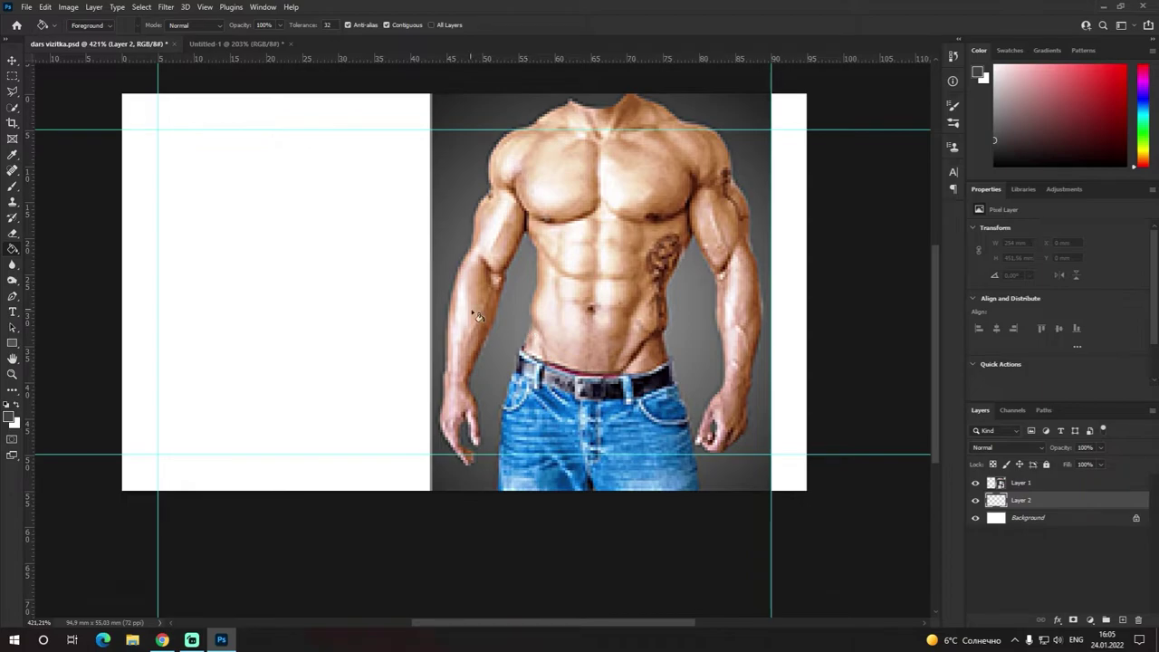
Step: Sample the grey photo backdrop and fill Layer 2's white card area with it
{"action": "left_click_drag", "start_coordinate": [458, 205], "coordinate": [444, 249]}
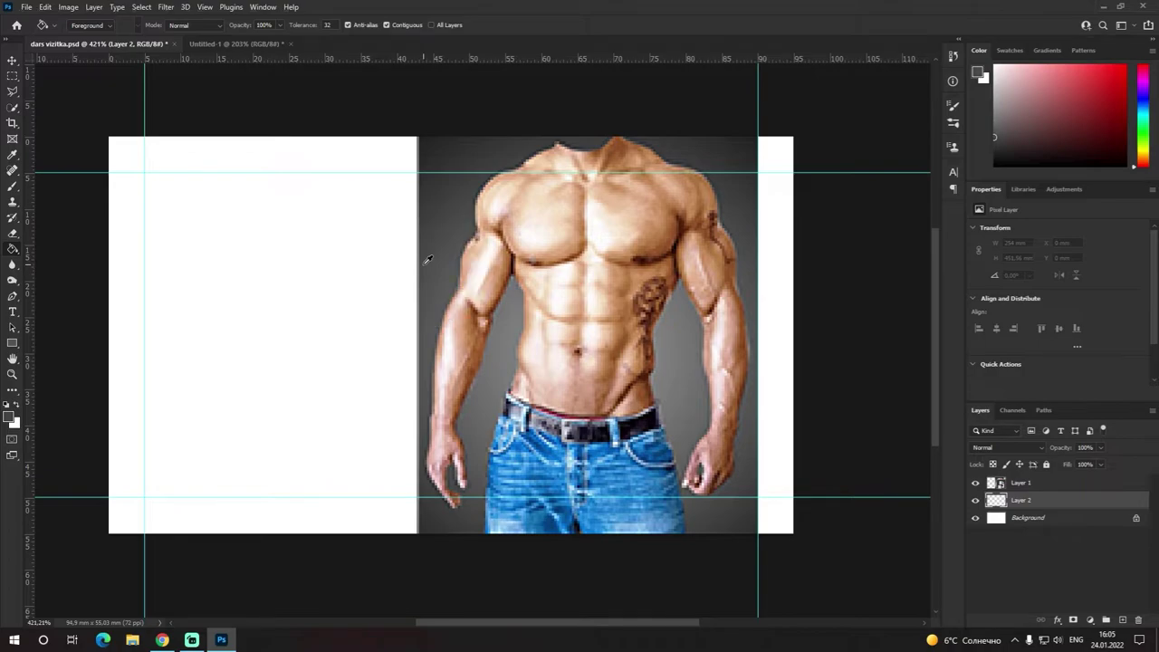
{"action": "left_click", "coordinate": [428, 260], "text": "alt"}
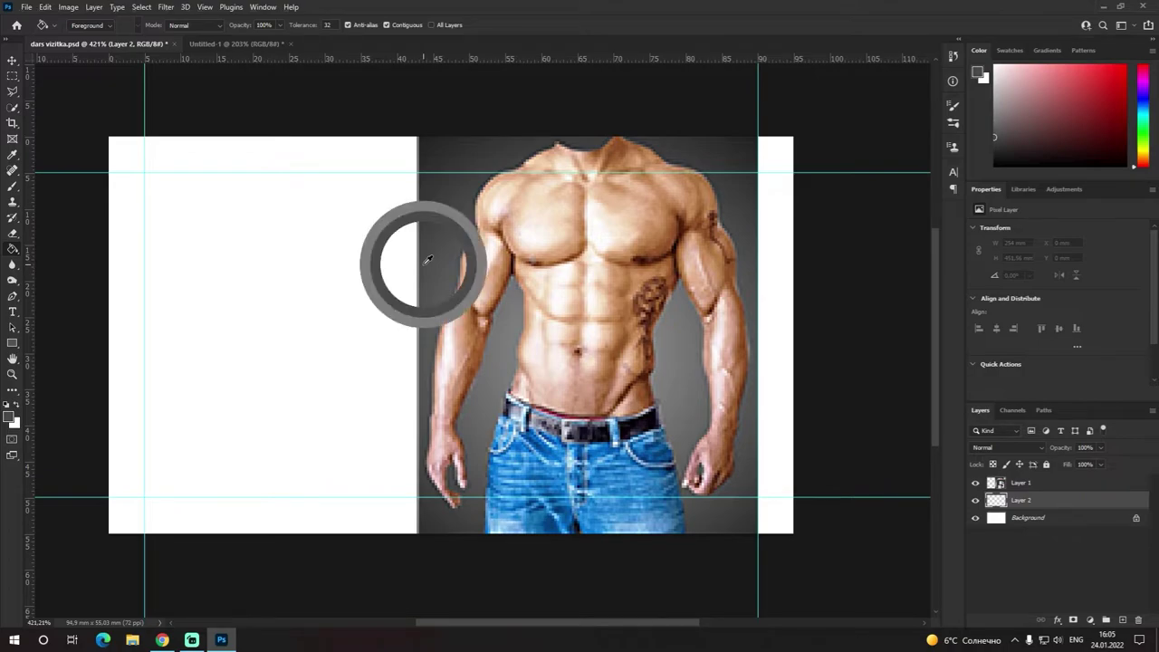
{"action": "left_click", "coordinate": [1123, 96]}
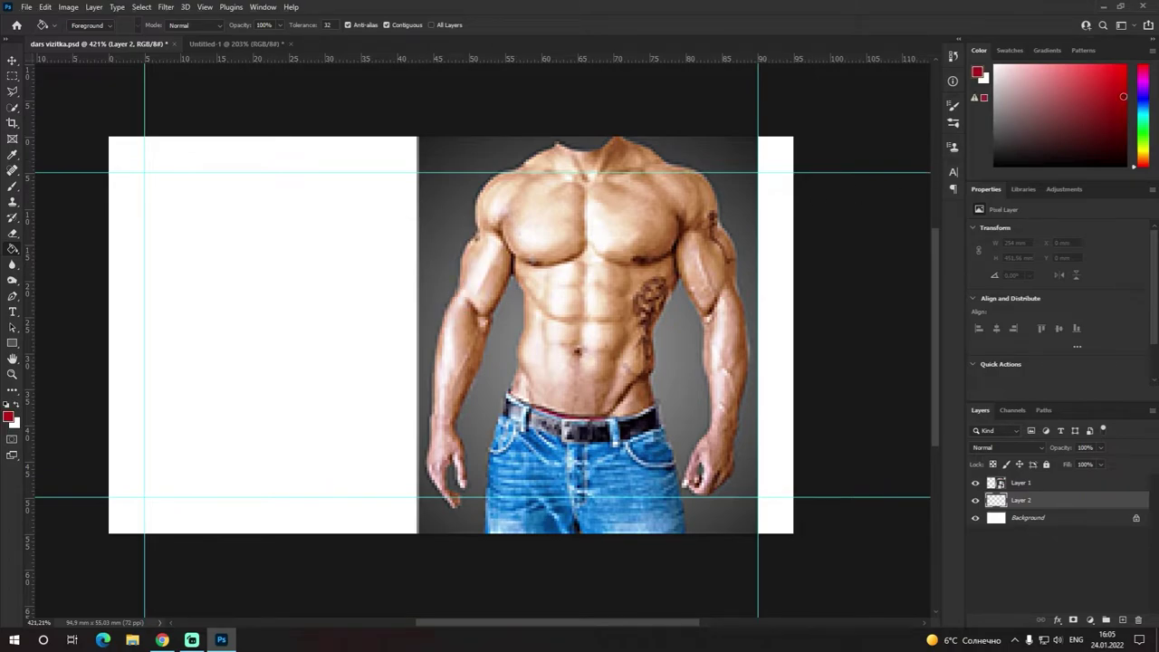
{"action": "left_click_drag", "start_coordinate": [1123, 96], "coordinate": [1125, 72]}
{"action": "left_click", "coordinate": [432, 252], "text": "alt"}
{"action": "left_click", "coordinate": [314, 393]}
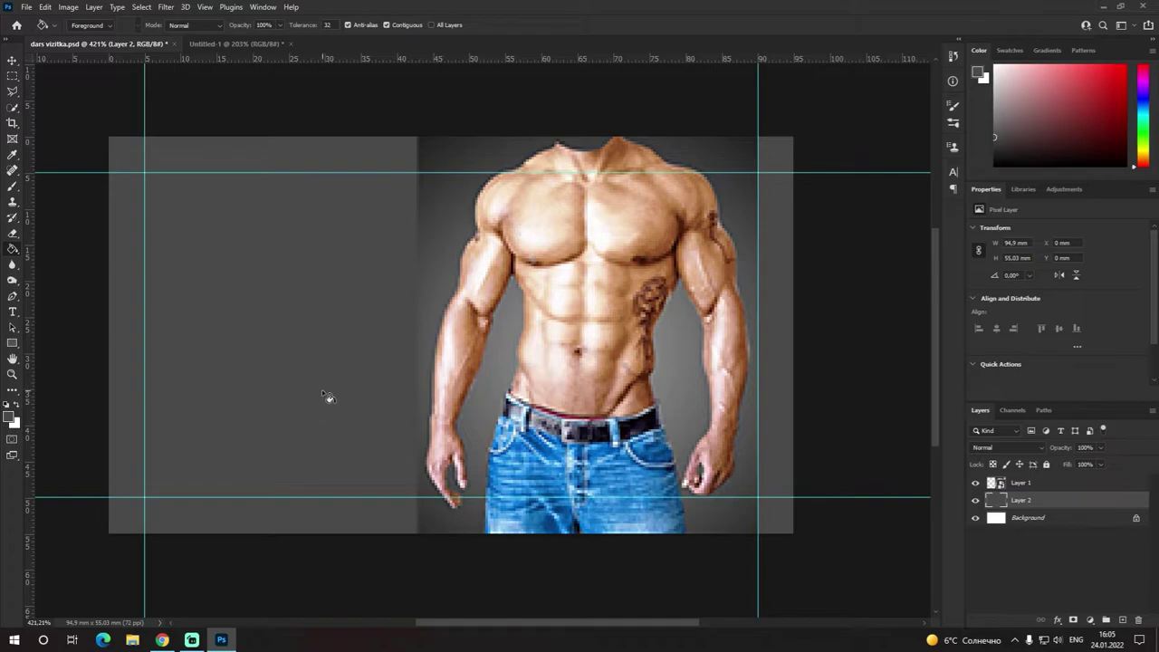
Step: Switch to the Move tool and pick the bodybuilder photo layer
{"action": "key", "text": "b"}
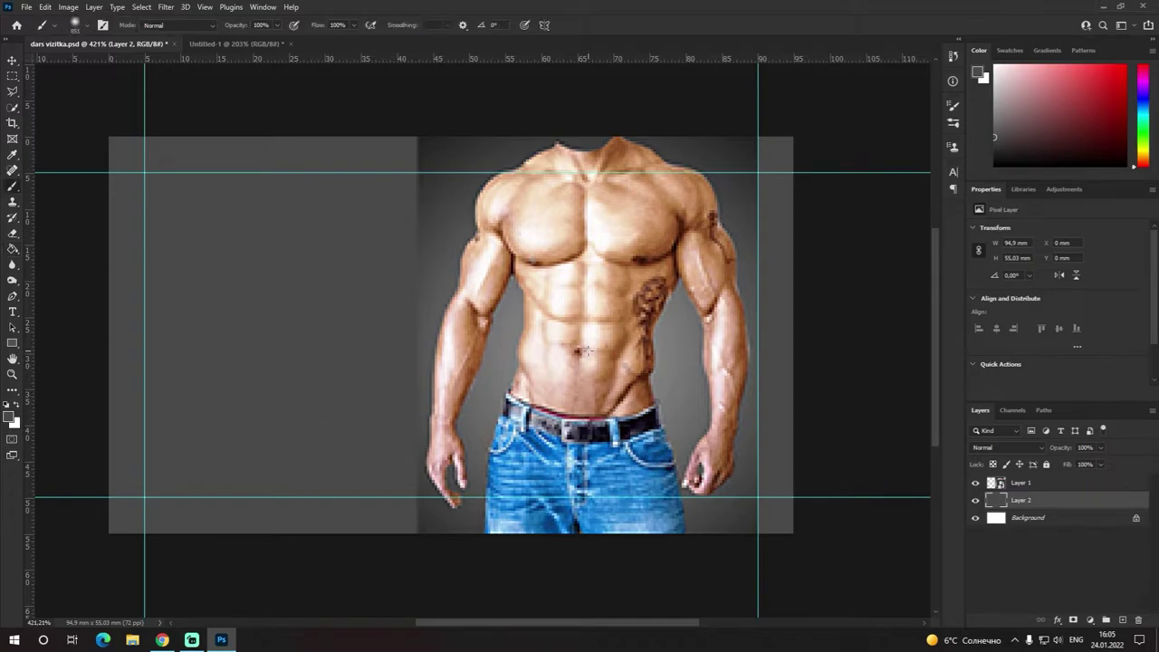
{"action": "key", "text": "v"}
{"action": "left_click_drag", "start_coordinate": [627, 373], "coordinate": [662, 282]}
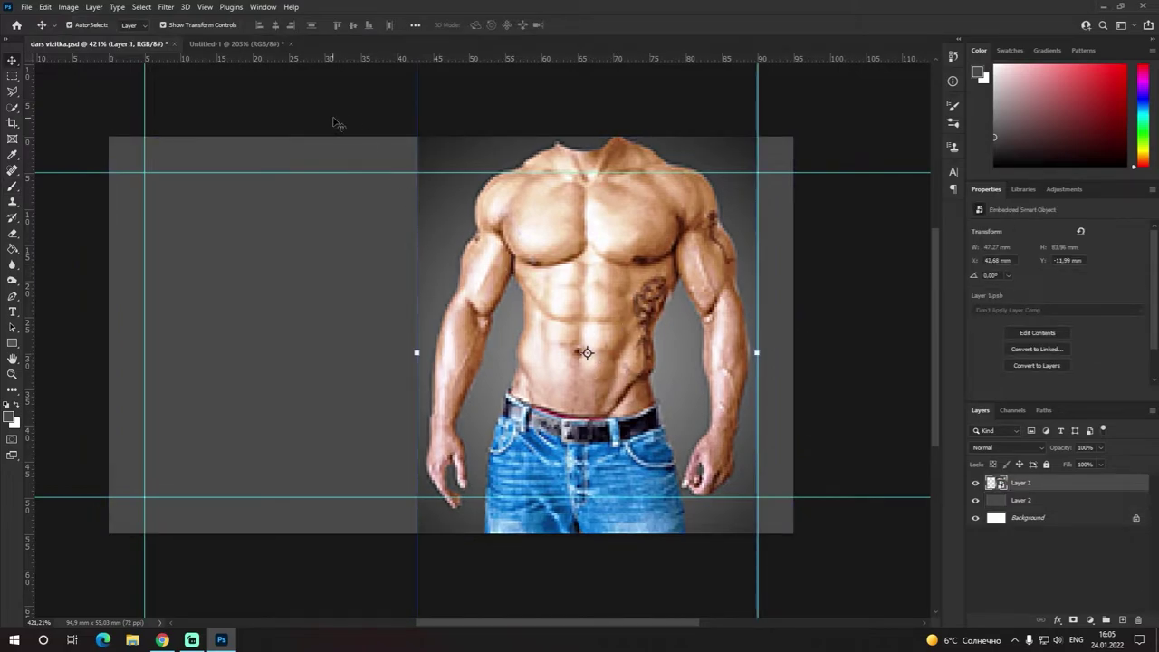
Step: Set up the Quick Selection Tool in new-selection mode with an 11 px brush
{"action": "left_click", "coordinate": [17, 110]}
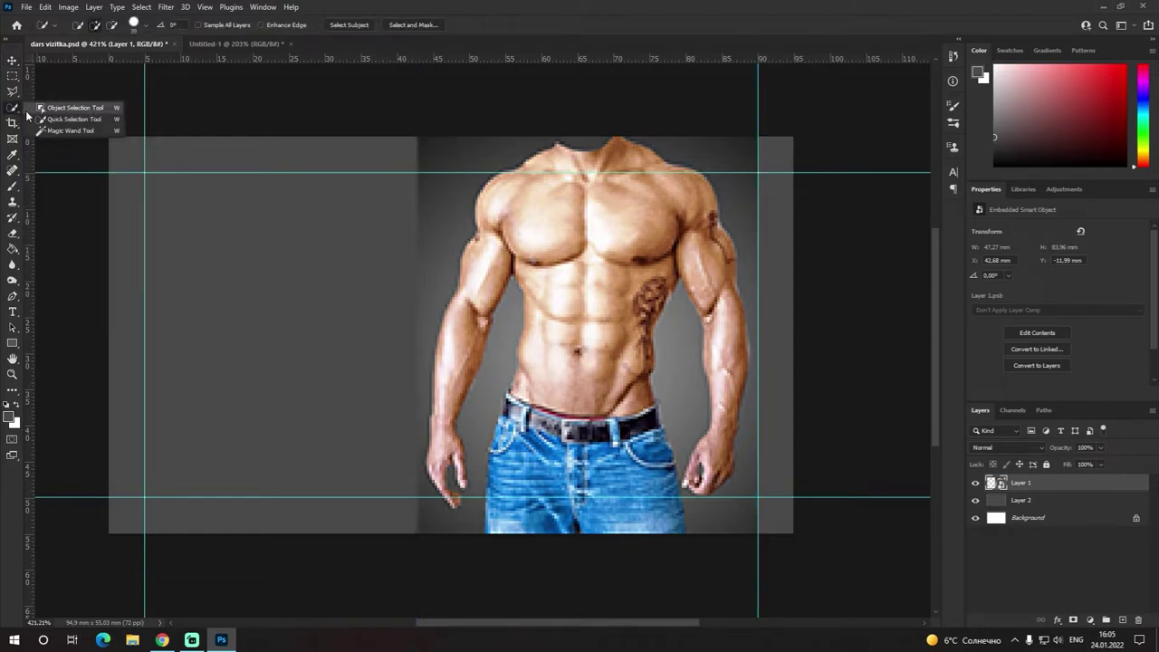
{"action": "left_click", "coordinate": [70, 119]}
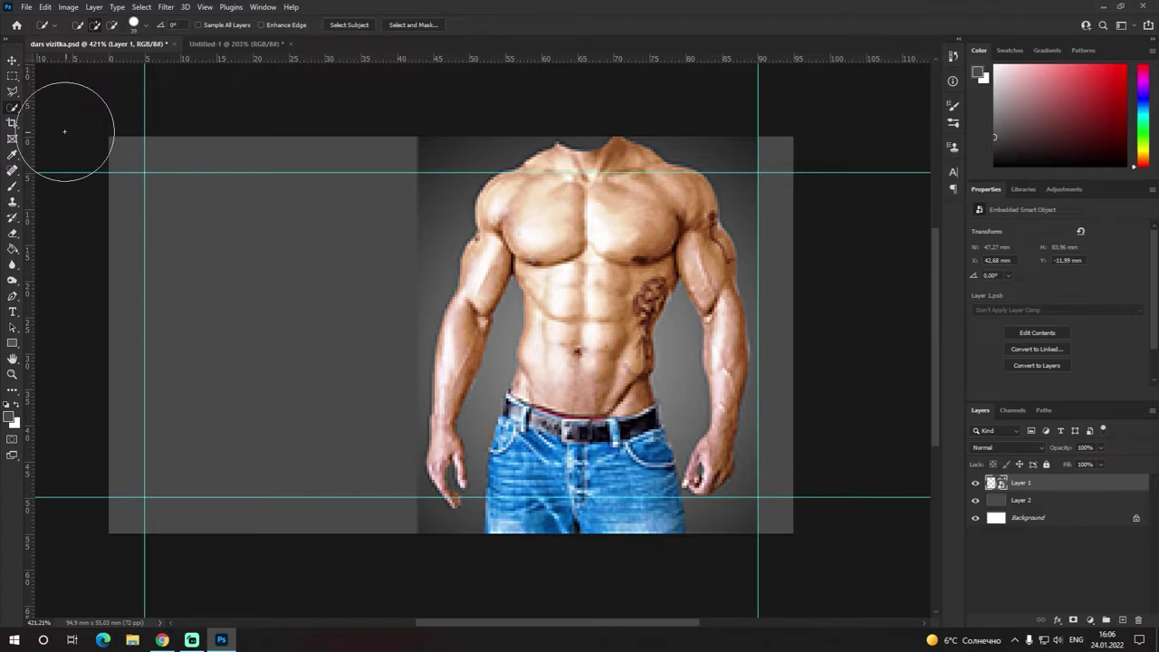
{"action": "left_click", "coordinate": [78, 25]}
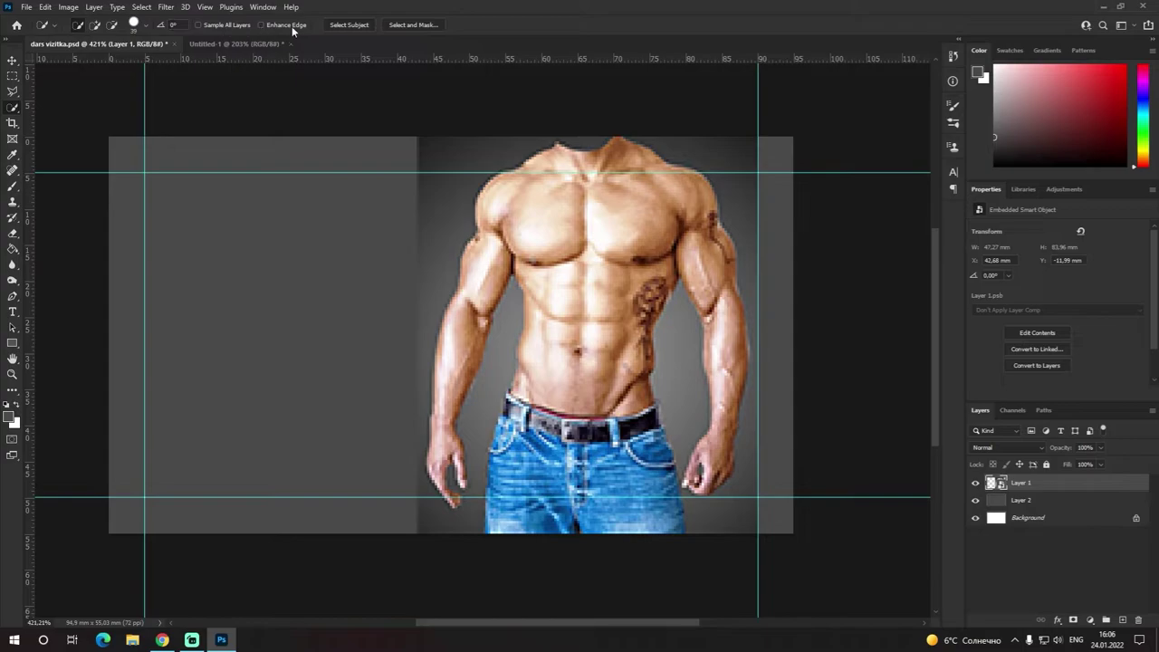
{"action": "left_click", "coordinate": [136, 27]}
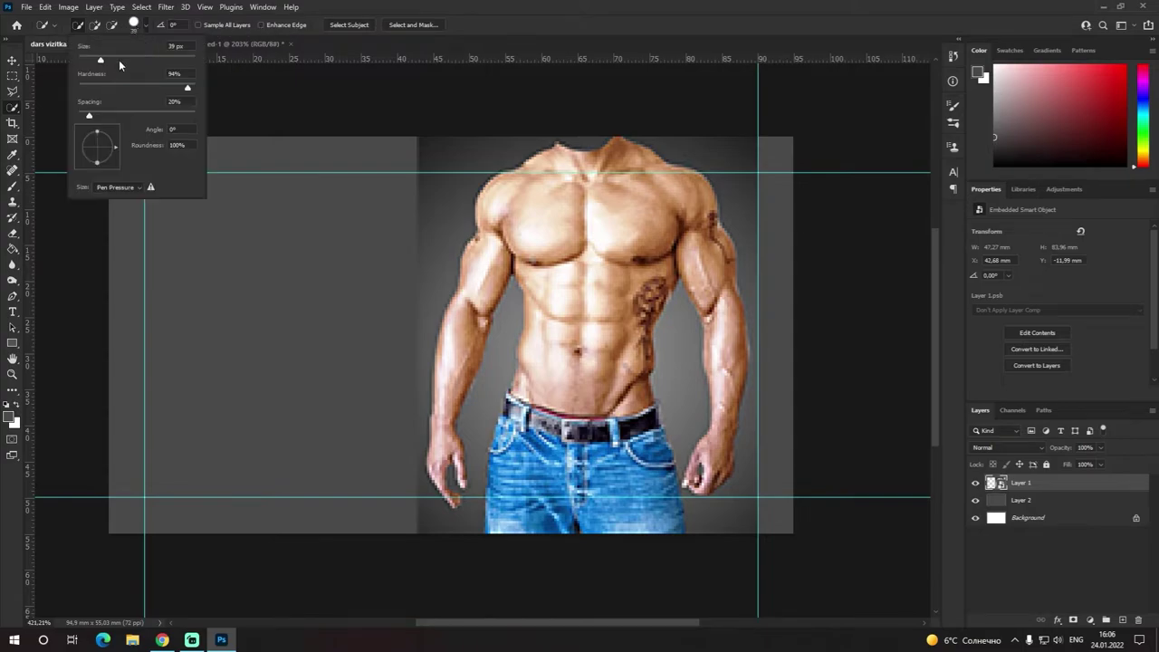
{"action": "left_click", "coordinate": [95, 61]}
{"action": "left_click", "coordinate": [543, 11]}
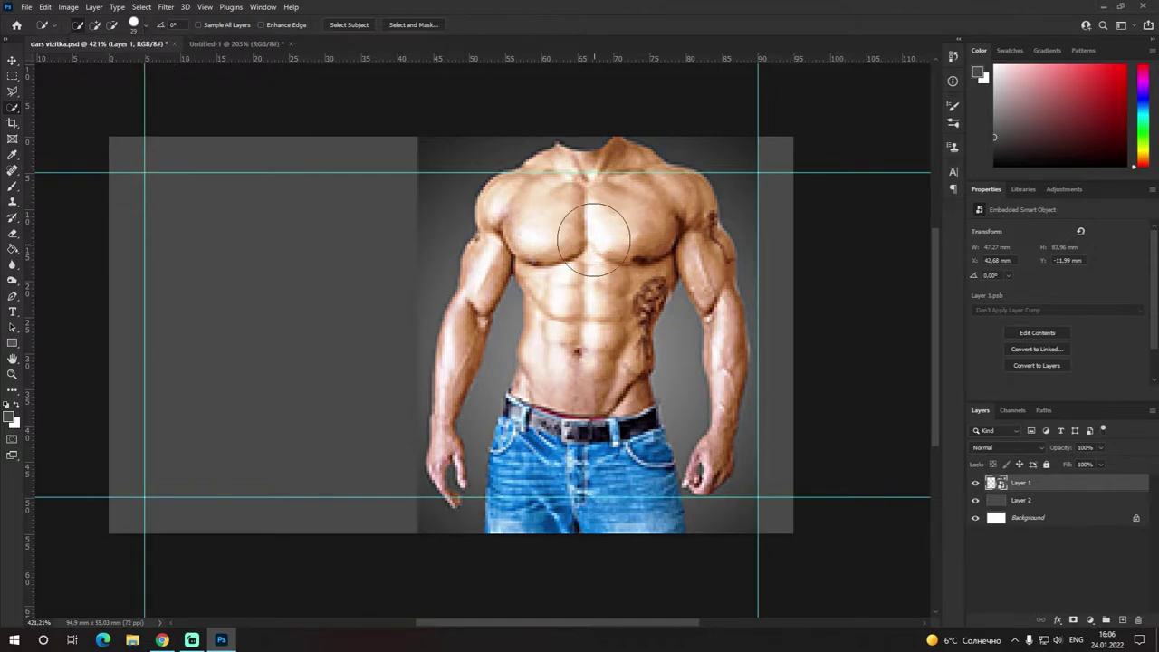
{"action": "right_click", "coordinate": [589, 321], "text": "alt"}
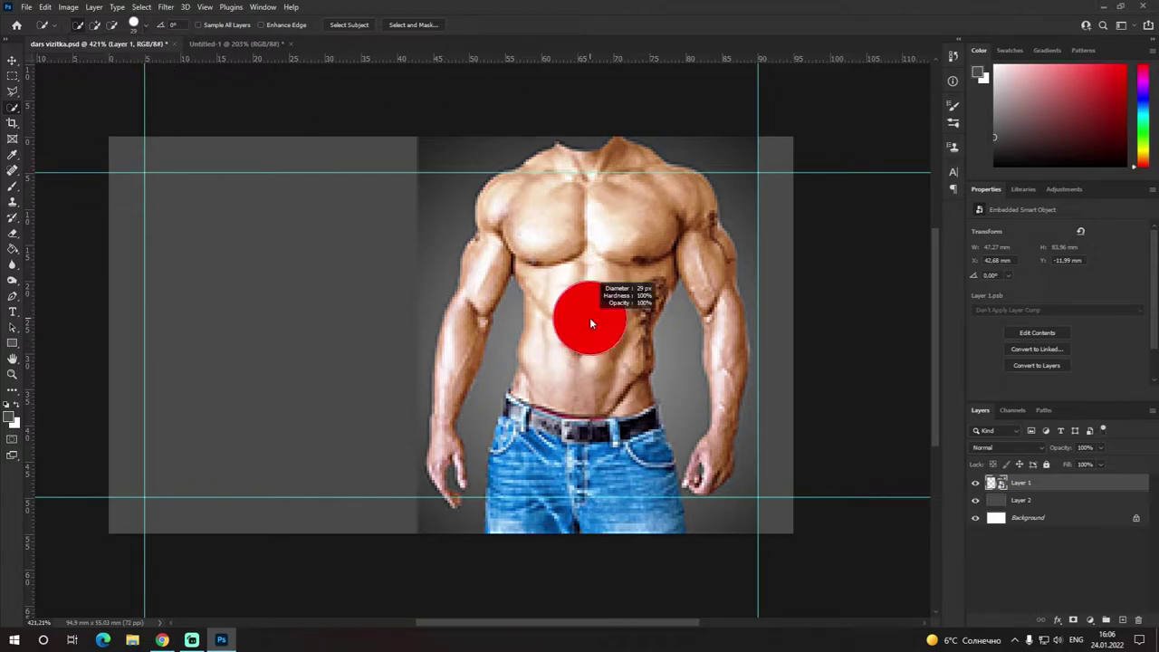
{"action": "left_click_drag", "start_coordinate": [589, 322], "coordinate": [565, 326]}
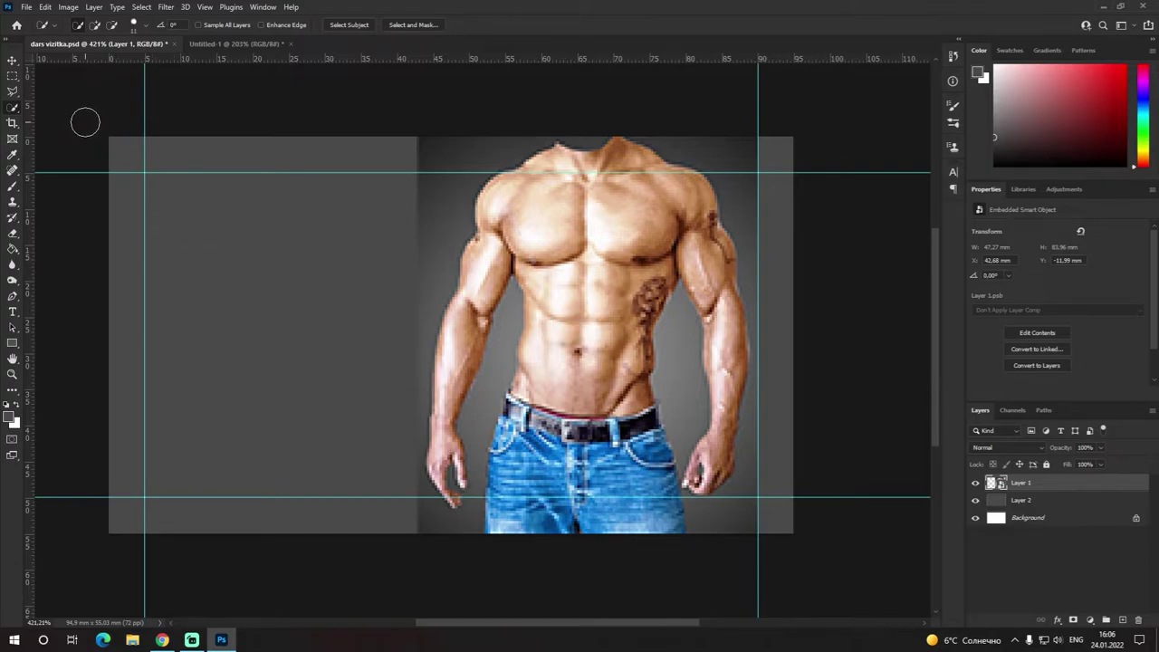
Step: Use Select Subject to automatically select the bodybuilder figure
{"action": "key", "text": "v"}
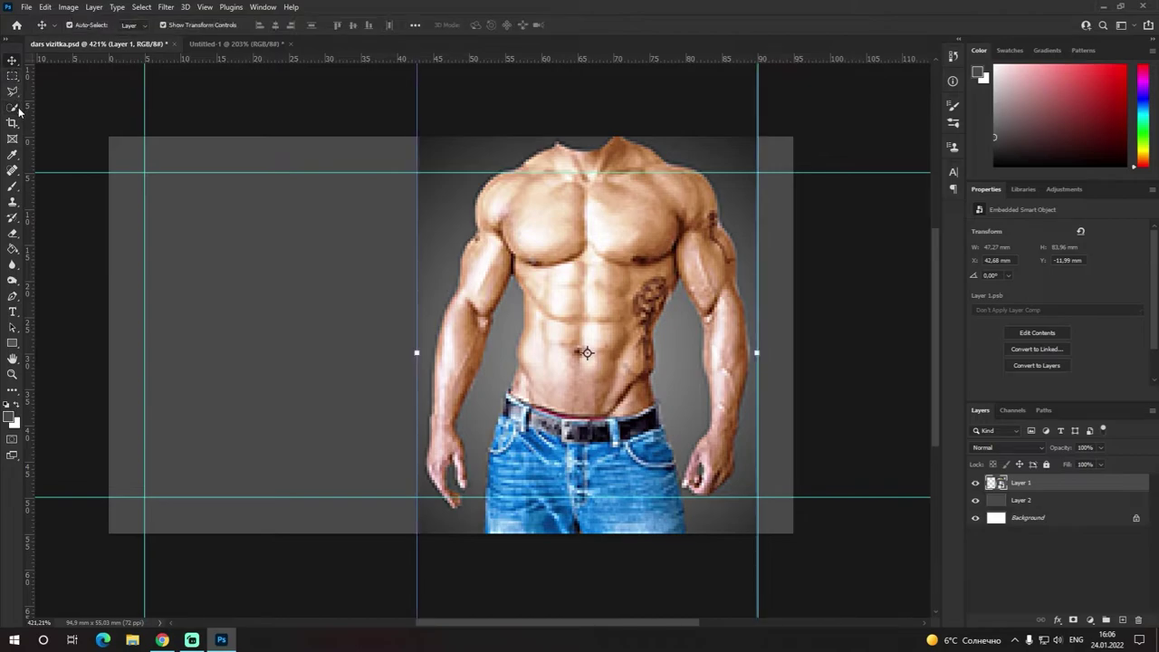
{"action": "left_click", "coordinate": [13, 78]}
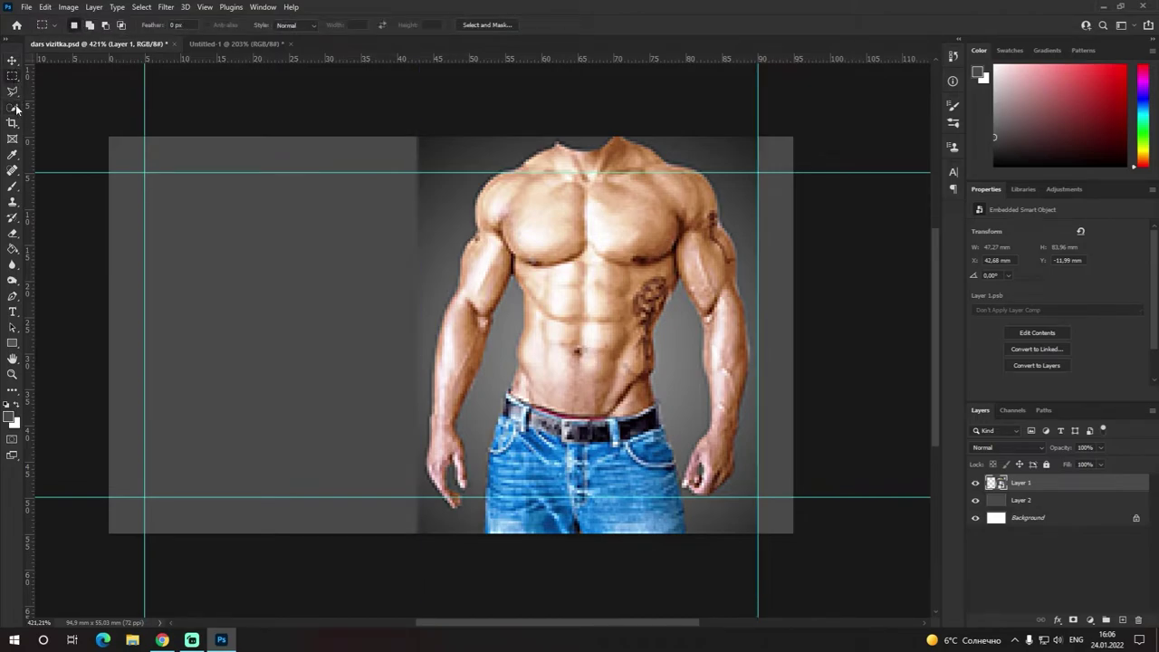
{"action": "left_click", "coordinate": [13, 108]}
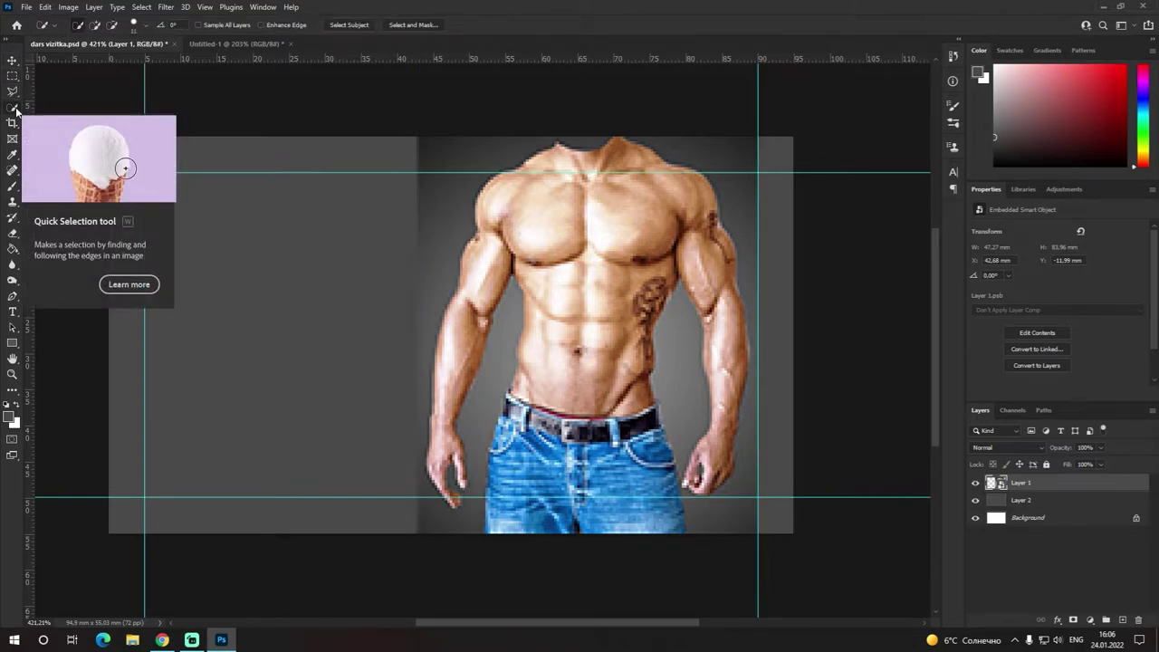
{"action": "left_click", "coordinate": [347, 25]}
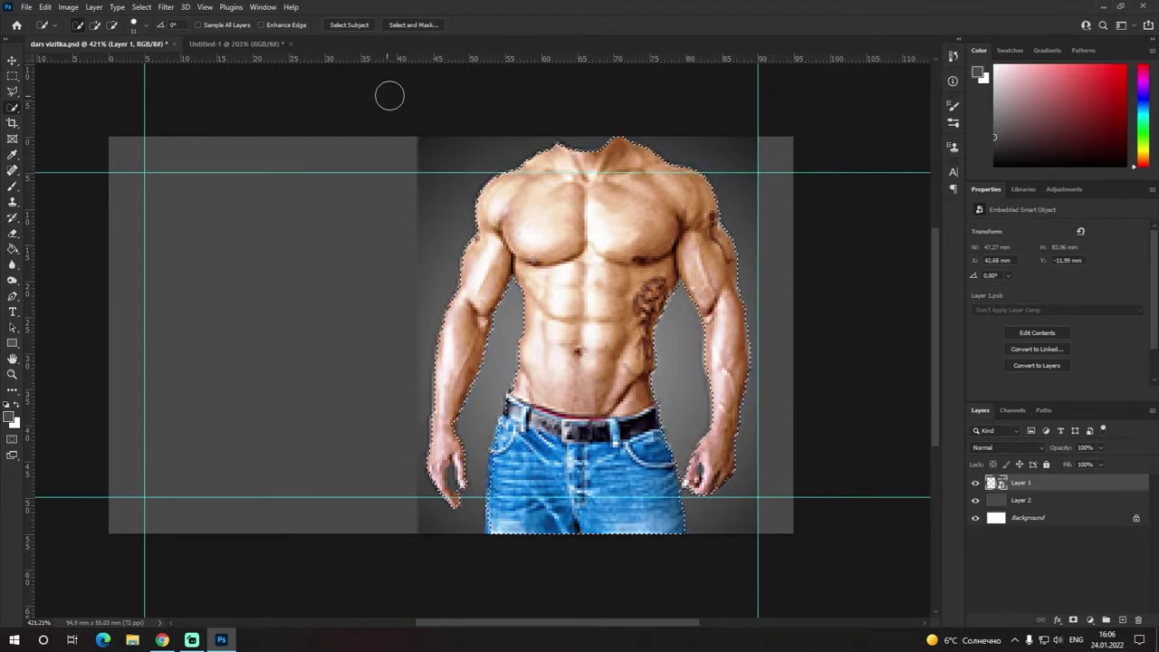
Step: Open Select and Mask, try Show Edge, and view the mask preview mode list
{"action": "left_click", "coordinate": [412, 24]}
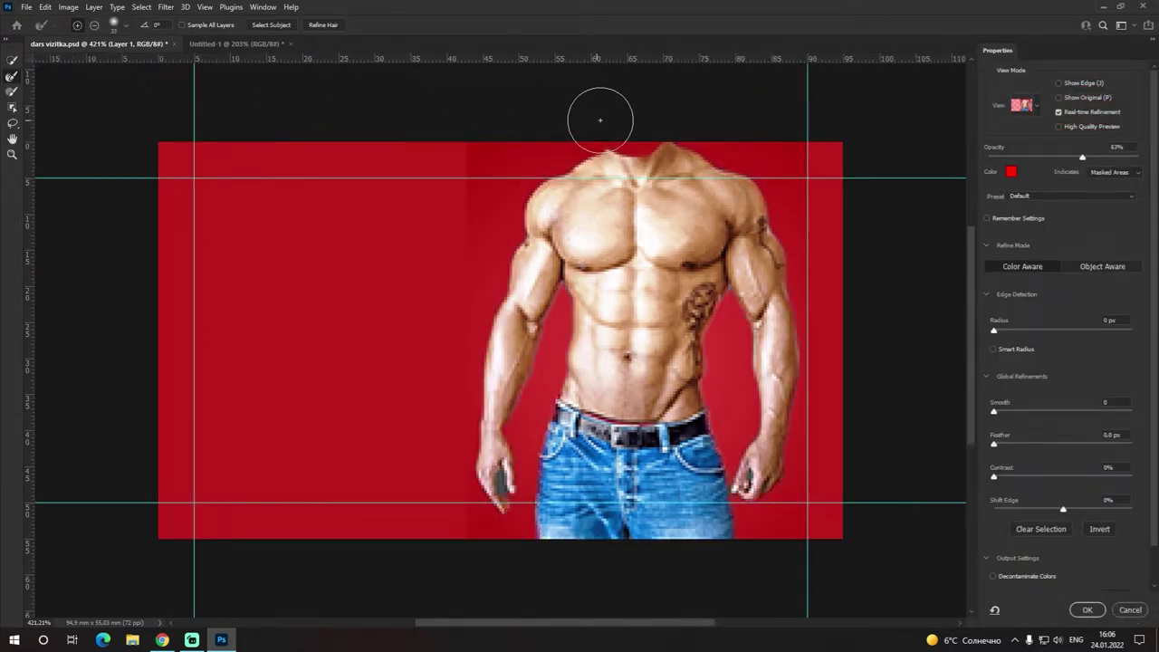
{"action": "mouse_move", "coordinate": [774, 117]}
{"action": "left_mouse_down"}
{"action": "mouse_move", "coordinate": [729, 105]}
{"action": "mouse_move", "coordinate": [741, 135]}
{"action": "left_mouse_up"}
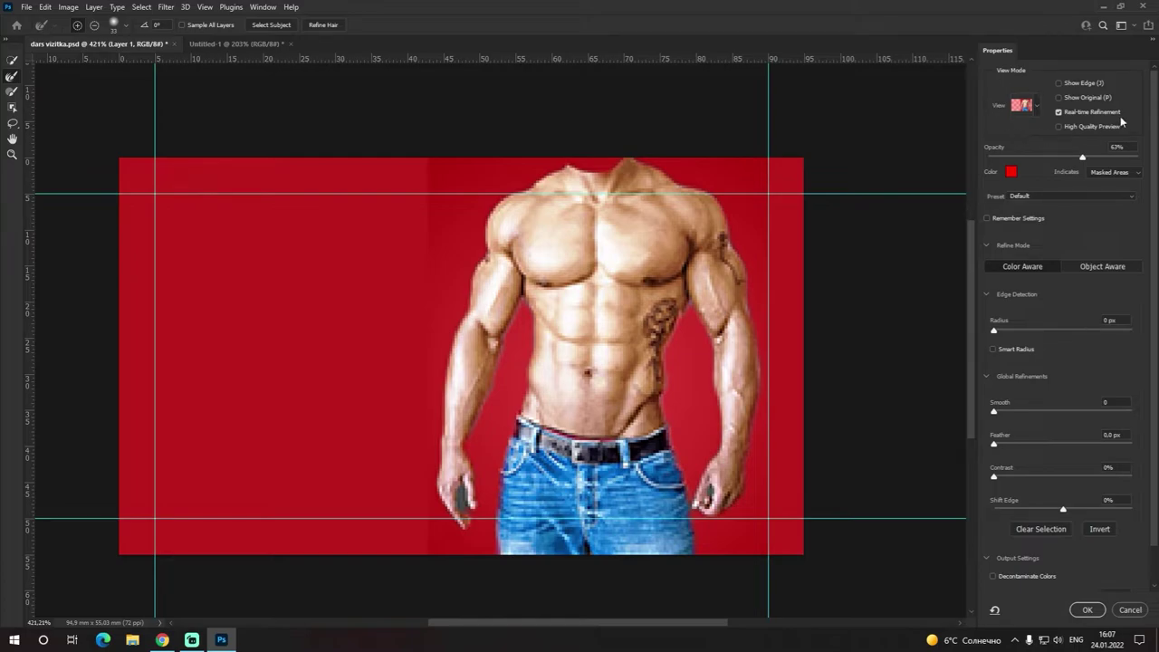
{"action": "left_click", "coordinate": [1060, 84]}
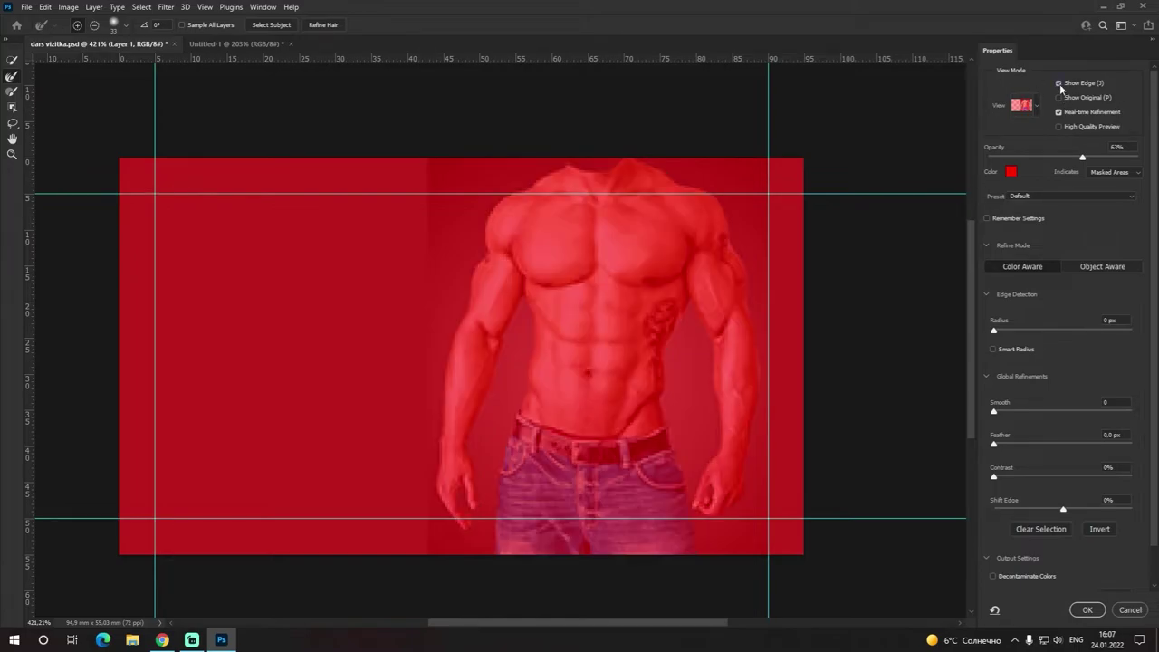
{"action": "left_click", "coordinate": [1059, 98]}
{"action": "left_click", "coordinate": [1059, 84]}
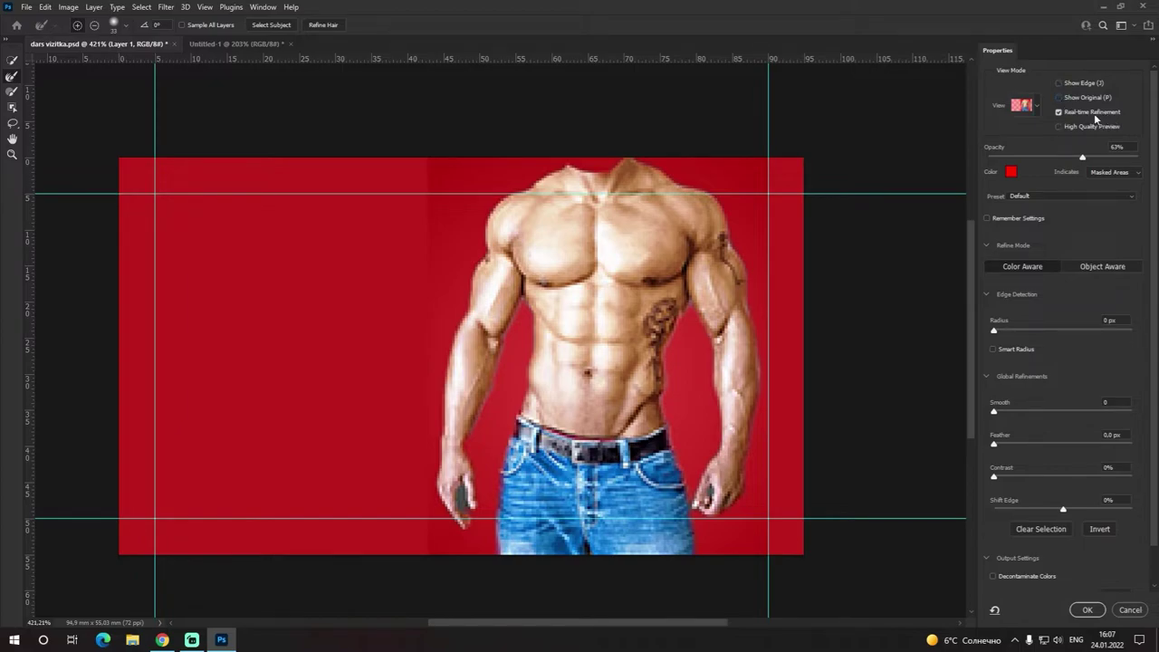
{"action": "left_click", "coordinate": [1038, 106]}
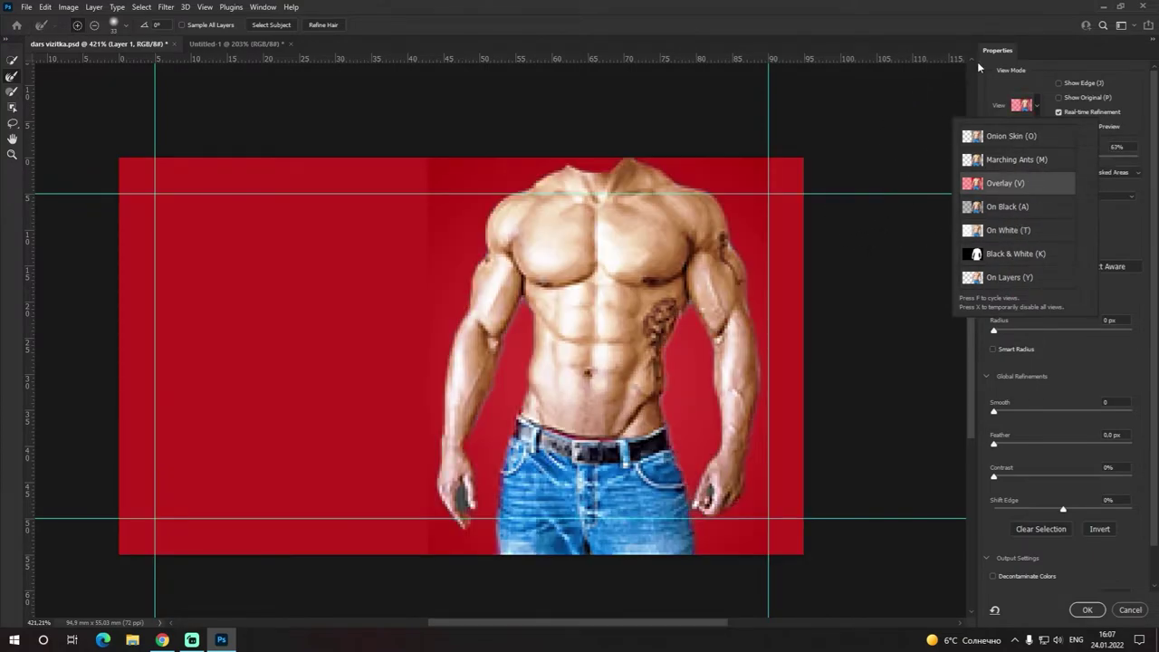
Step: Keep Overlay preview and set Feather to about 1.5 px with slightly raised Contrast
{"action": "left_click", "coordinate": [1052, 23]}
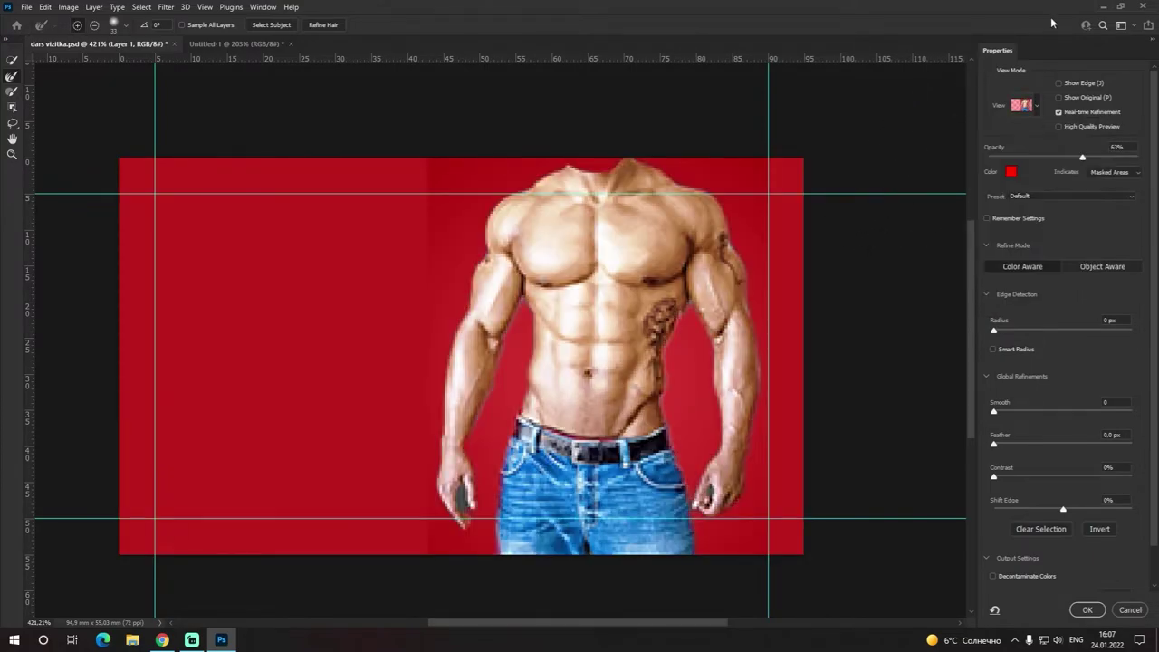
{"action": "mouse_move", "coordinate": [1082, 159]}
{"action": "left_mouse_down"}
{"action": "mouse_move", "coordinate": [1008, 168]}
{"action": "mouse_move", "coordinate": [1112, 160]}
{"action": "mouse_move", "coordinate": [1078, 166]}
{"action": "left_mouse_up"}
{"action": "left_click_drag", "start_coordinate": [995, 445], "coordinate": [970, 445]}
{"action": "mouse_move", "coordinate": [994, 444]}
{"action": "left_mouse_down"}
{"action": "mouse_move", "coordinate": [1011, 446]}
{"action": "mouse_move", "coordinate": [996, 446]}
{"action": "left_mouse_up"}
{"action": "left_click_drag", "start_coordinate": [994, 479], "coordinate": [1052, 477]}
{"action": "left_click_drag", "start_coordinate": [1003, 447], "coordinate": [1009, 447]}
{"action": "left_click", "coordinate": [1011, 445]}
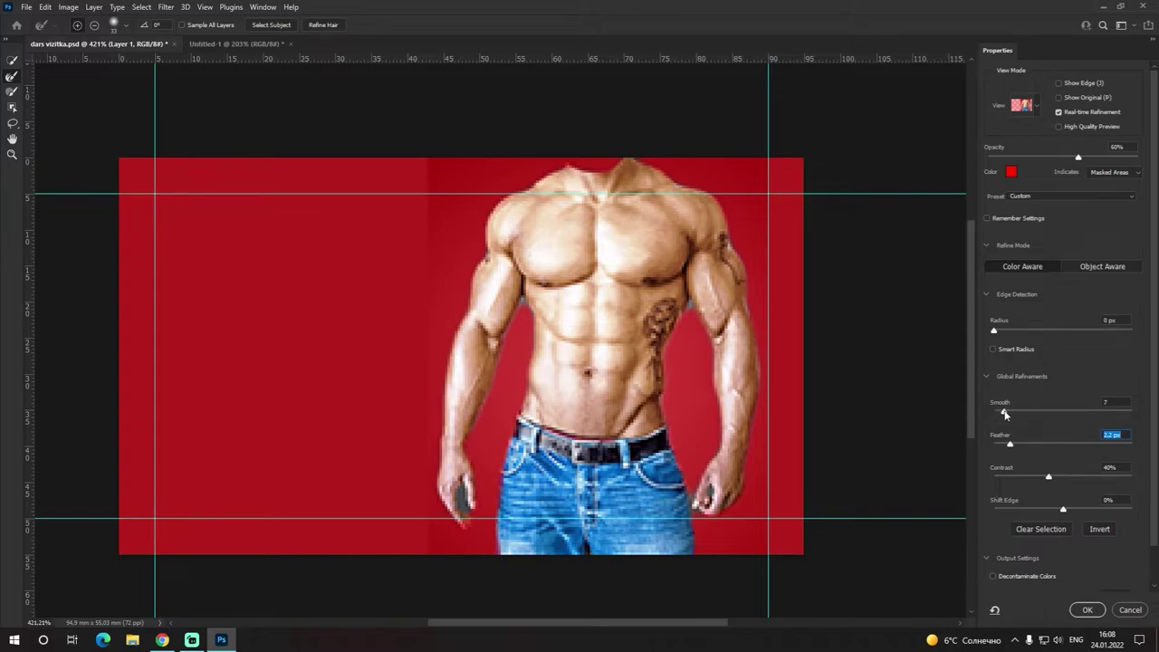
Step: Set the Smooth and Shift Edge values and accept the refined selection
{"action": "mouse_move", "coordinate": [1004, 413]}
{"action": "left_mouse_down"}
{"action": "mouse_move", "coordinate": [1090, 413]}
{"action": "mouse_move", "coordinate": [966, 428]}
{"action": "left_mouse_up"}
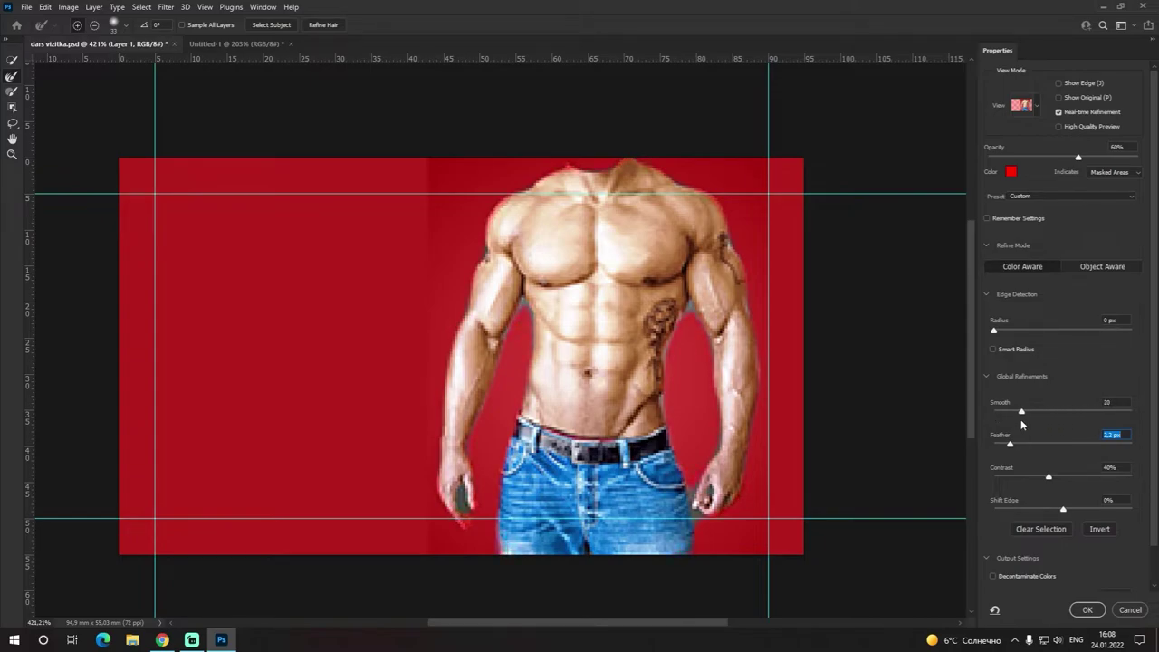
{"action": "key", "text": "shift+Tab"}
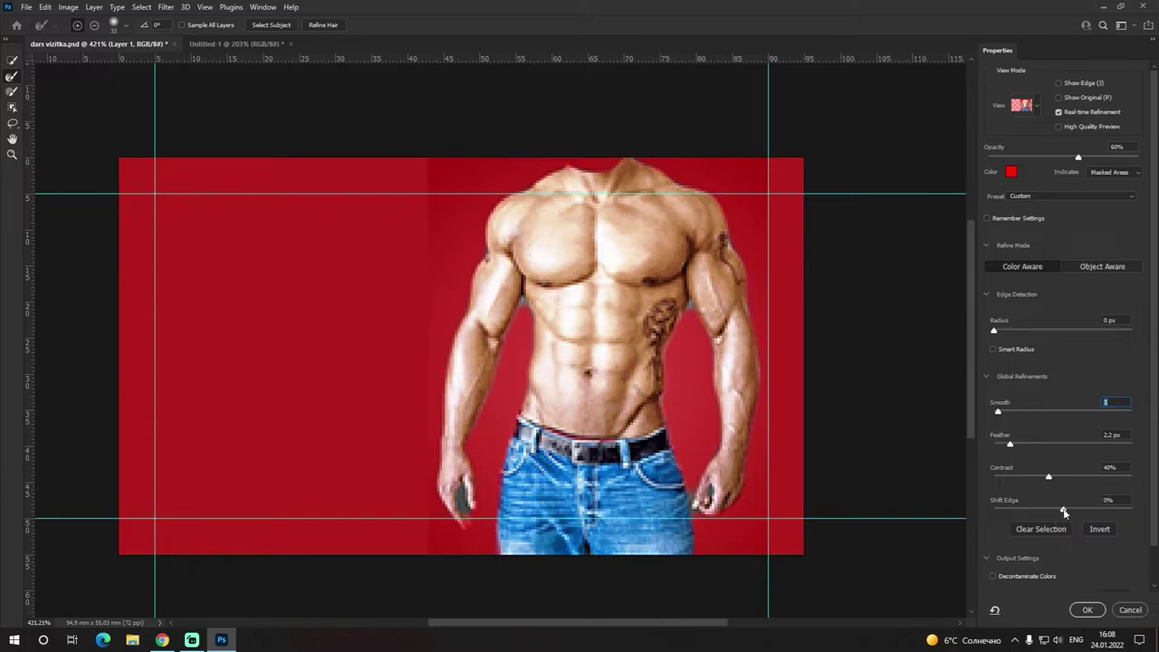
{"action": "left_click_drag", "start_coordinate": [1064, 512], "coordinate": [993, 512]}
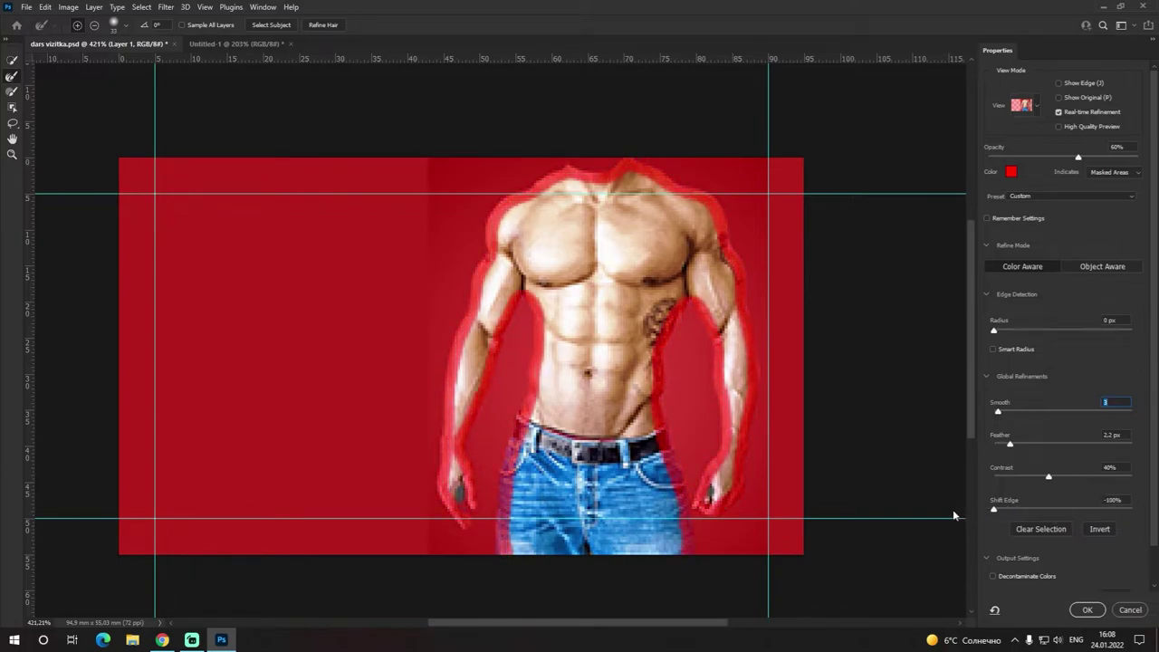
{"action": "mouse_move", "coordinate": [994, 509]}
{"action": "left_mouse_down"}
{"action": "mouse_move", "coordinate": [1145, 512]}
{"action": "mouse_move", "coordinate": [1049, 508]}
{"action": "left_mouse_up"}
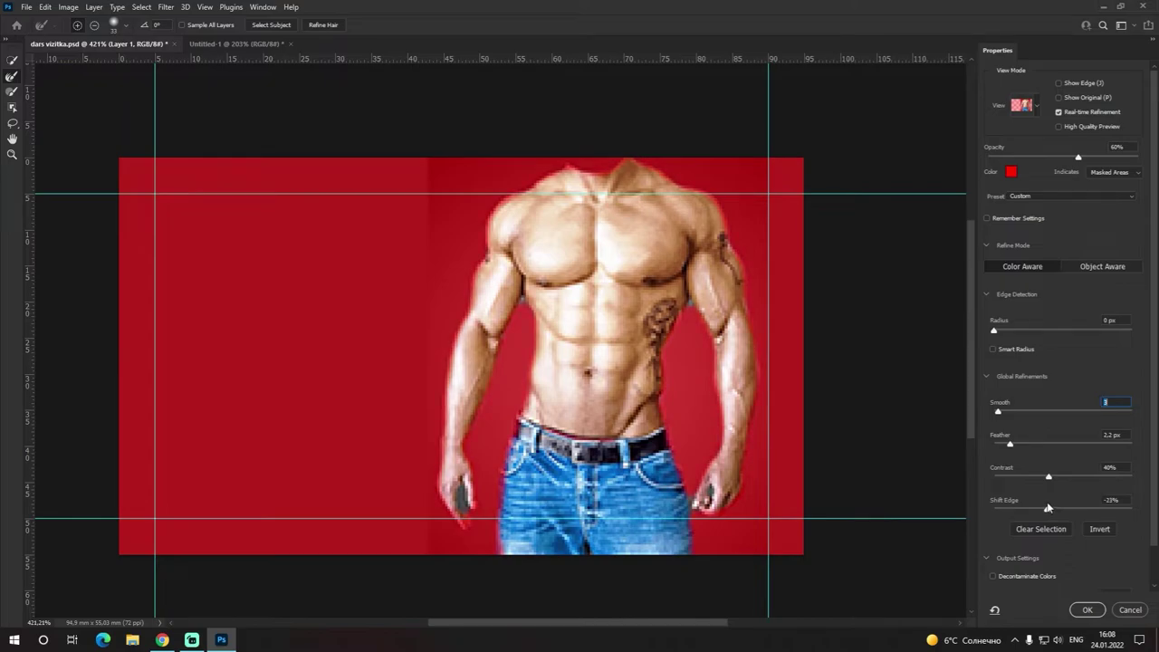
{"action": "left_click", "coordinate": [1051, 508]}
{"action": "left_click", "coordinate": [1087, 609]}
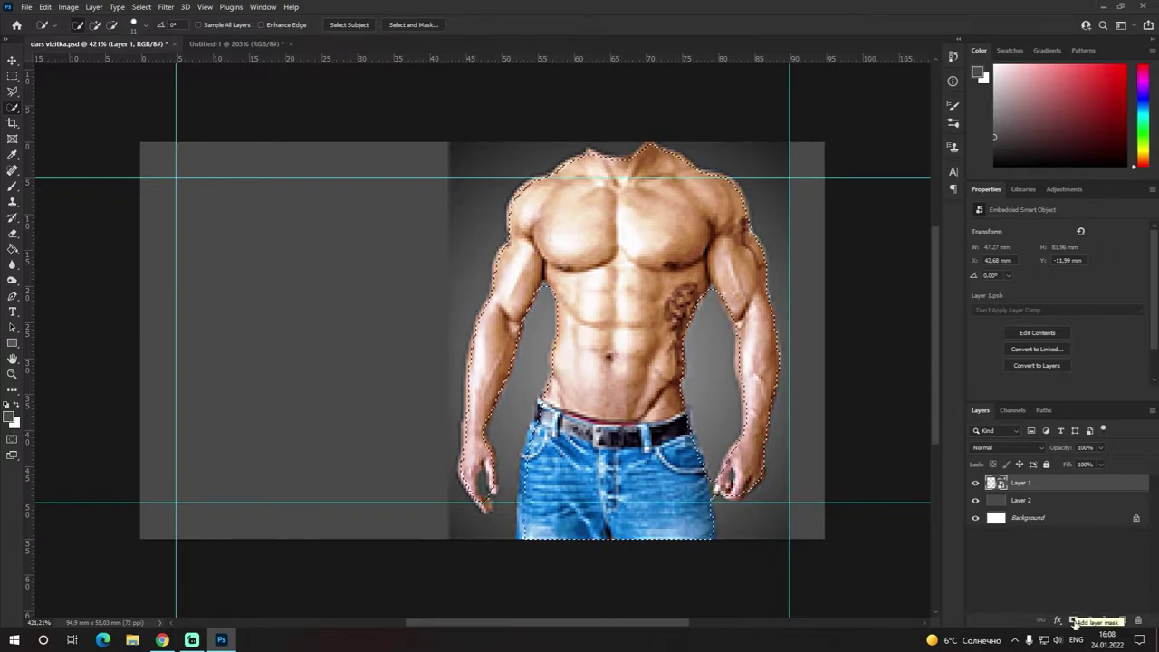
Step: Add a layer mask to Layer 1 from the selection and check it by toggling visibility
{"action": "left_click", "coordinate": [1073, 621]}
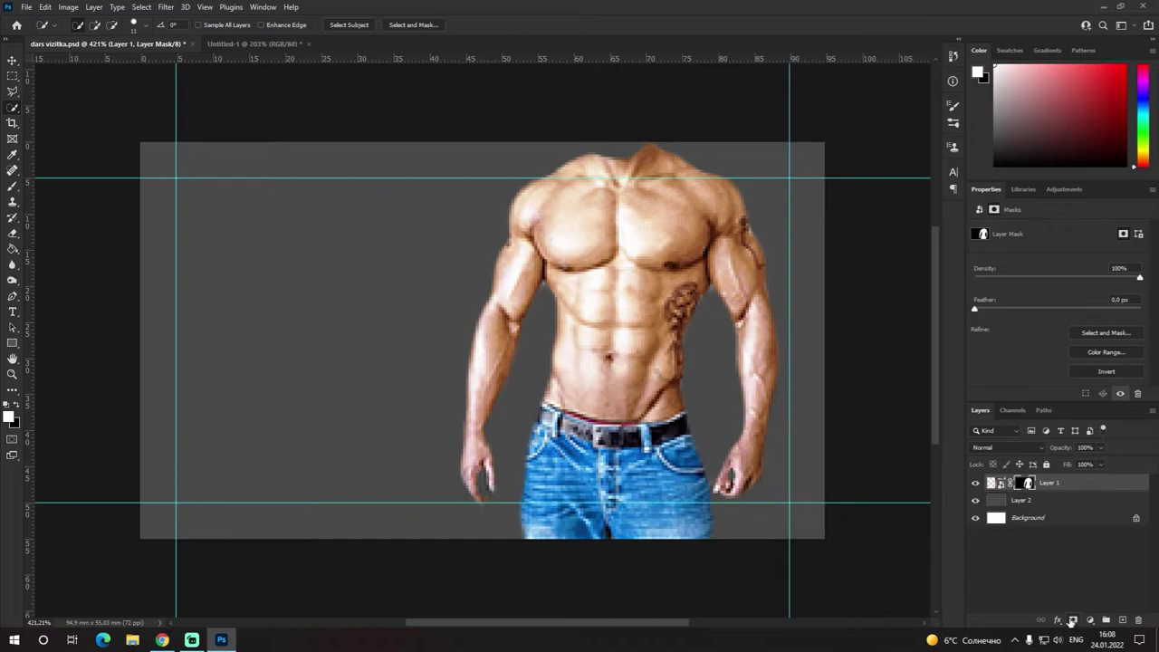
{"action": "left_click_drag", "start_coordinate": [976, 501], "coordinate": [977, 517]}
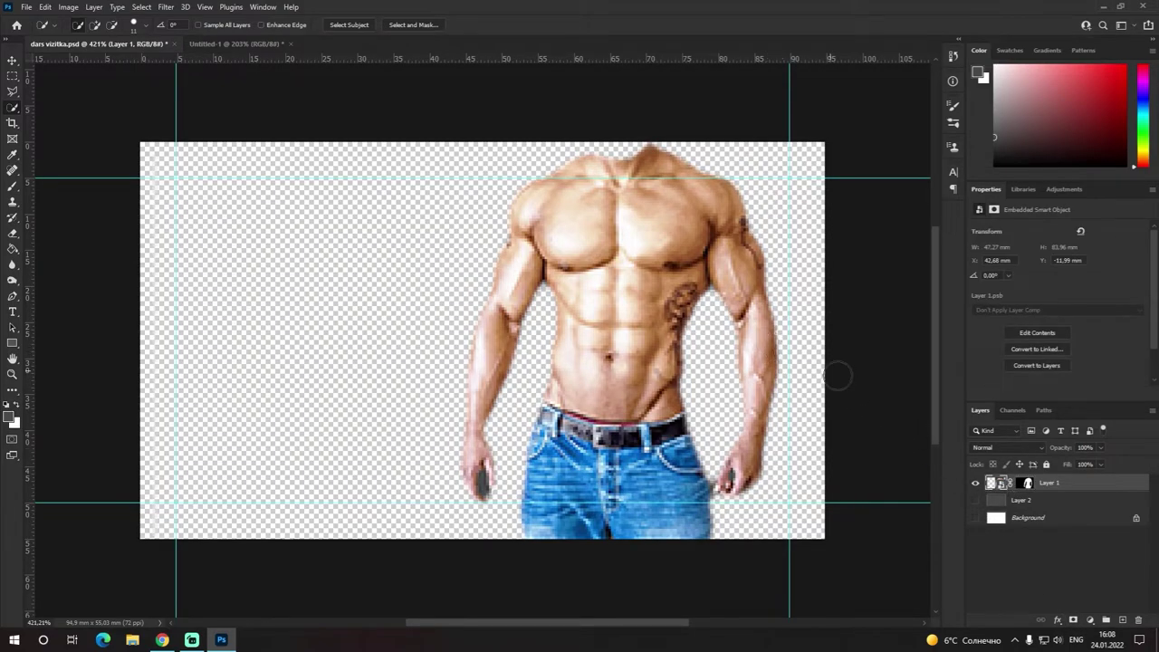
{"action": "left_click", "coordinate": [975, 499]}
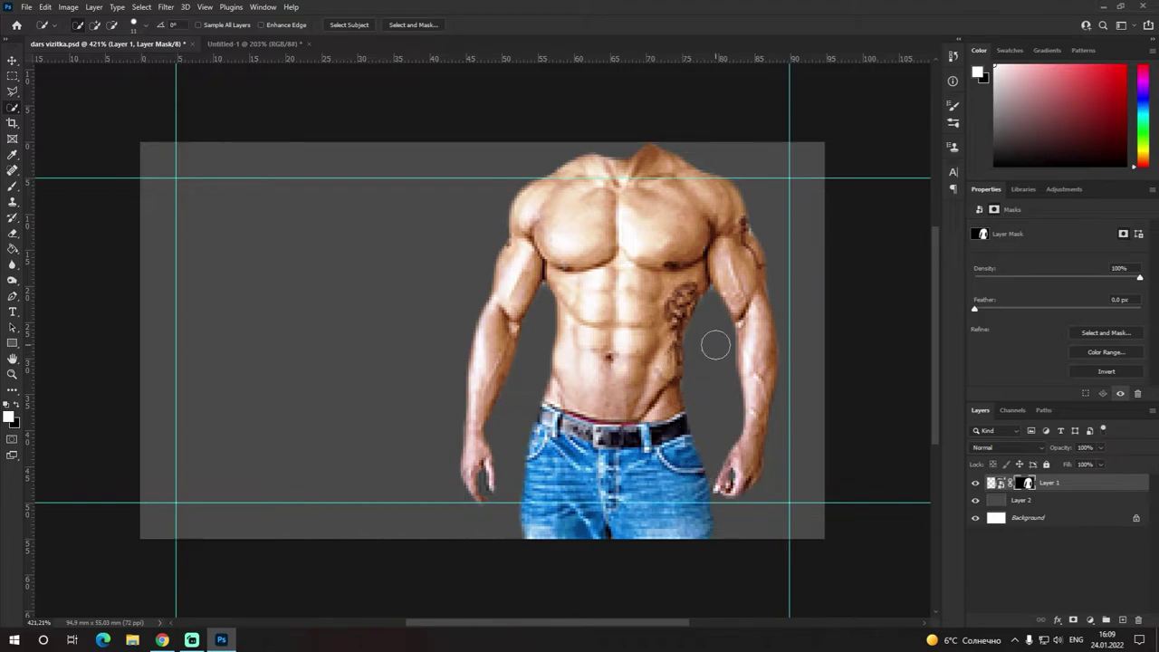
Step: Choose the Brush, shrink it to a small size, and set white as painting colour
{"action": "right_click", "coordinate": [750, 306], "text": "alt"}
{"action": "left_click", "coordinate": [12, 190]}
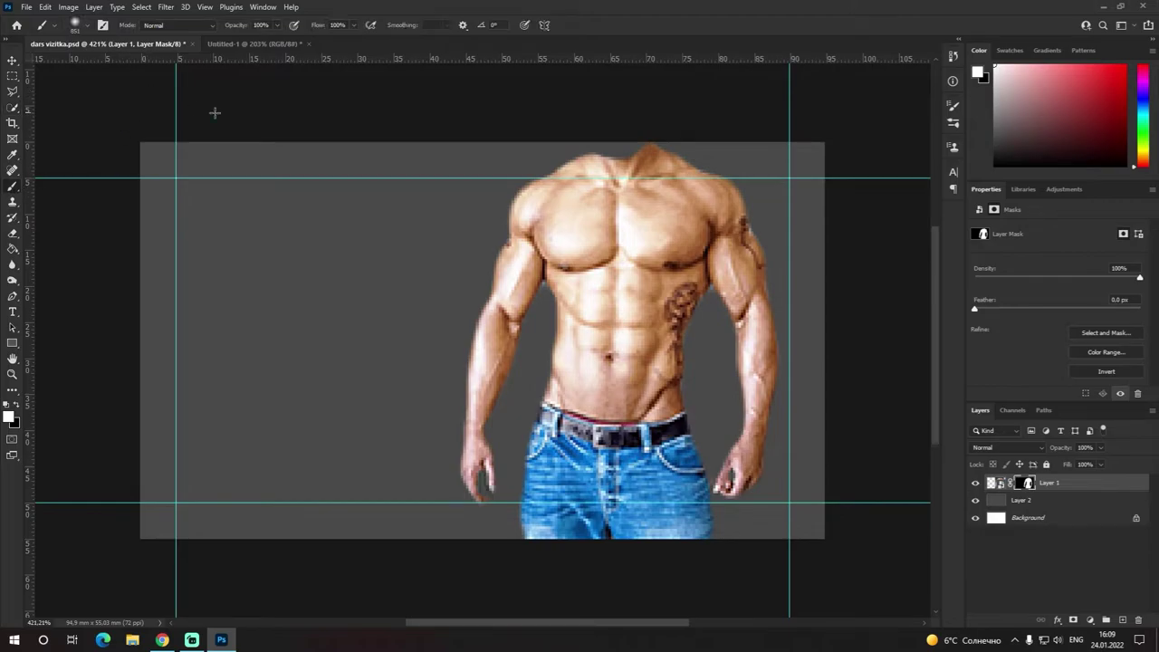
{"action": "scroll", "coordinate": [607, 288], "scroll_direction": "up", "scroll_amount": 5}
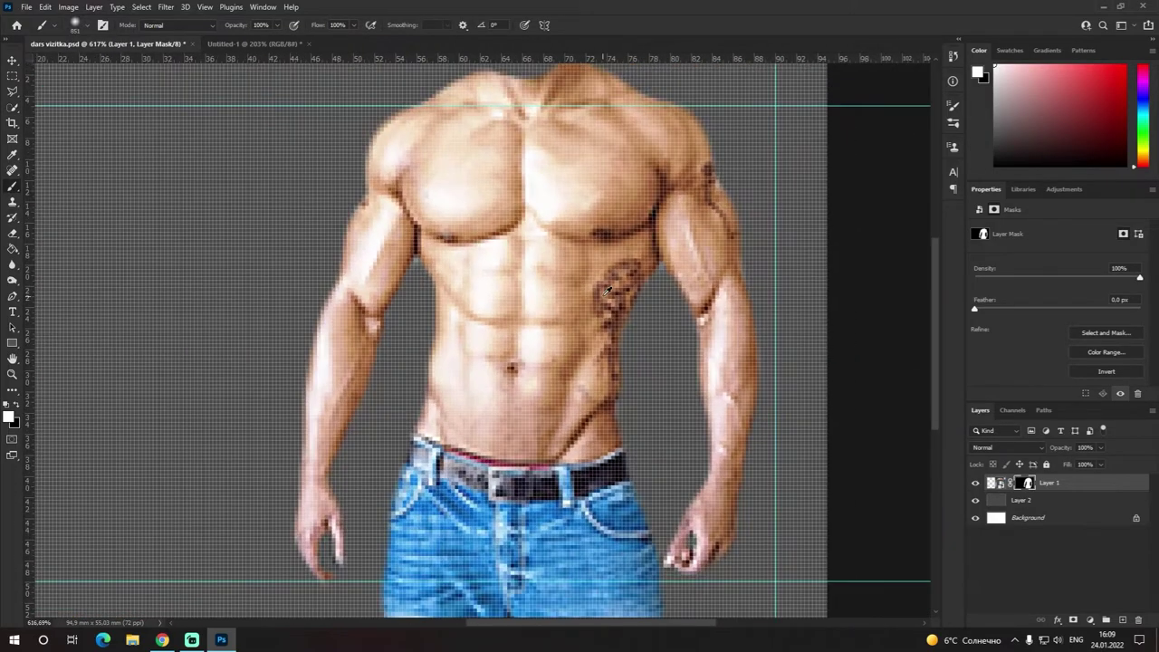
{"action": "scroll", "coordinate": [606, 291], "scroll_direction": "down", "scroll_amount": 4}
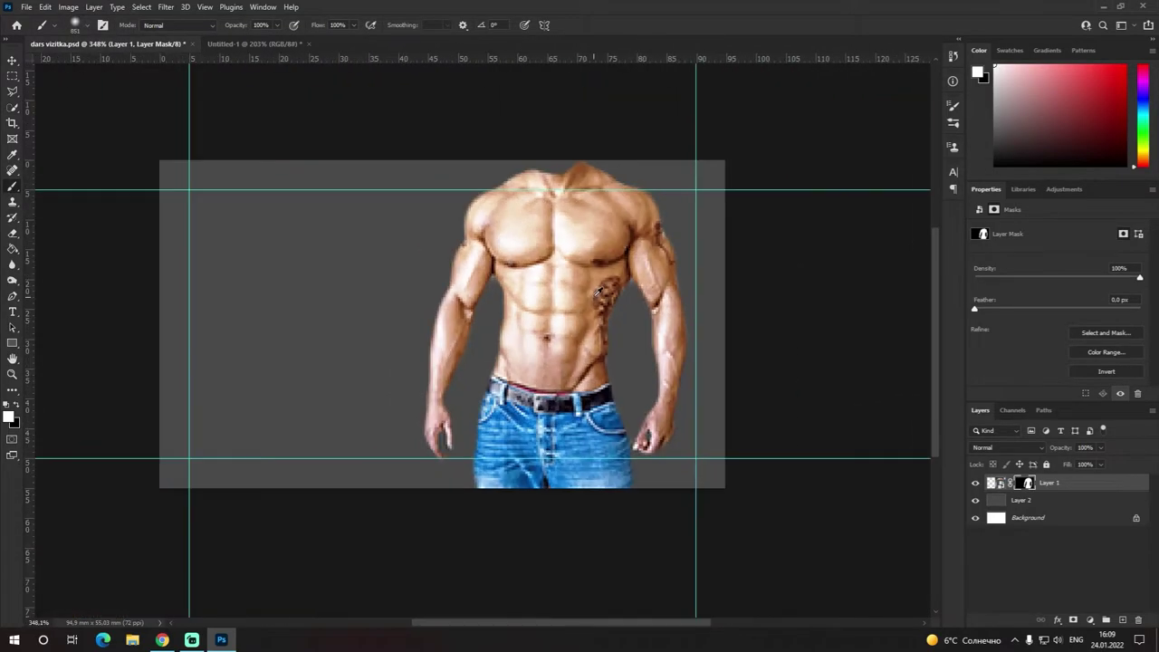
{"action": "right_click", "coordinate": [529, 288], "text": "alt"}
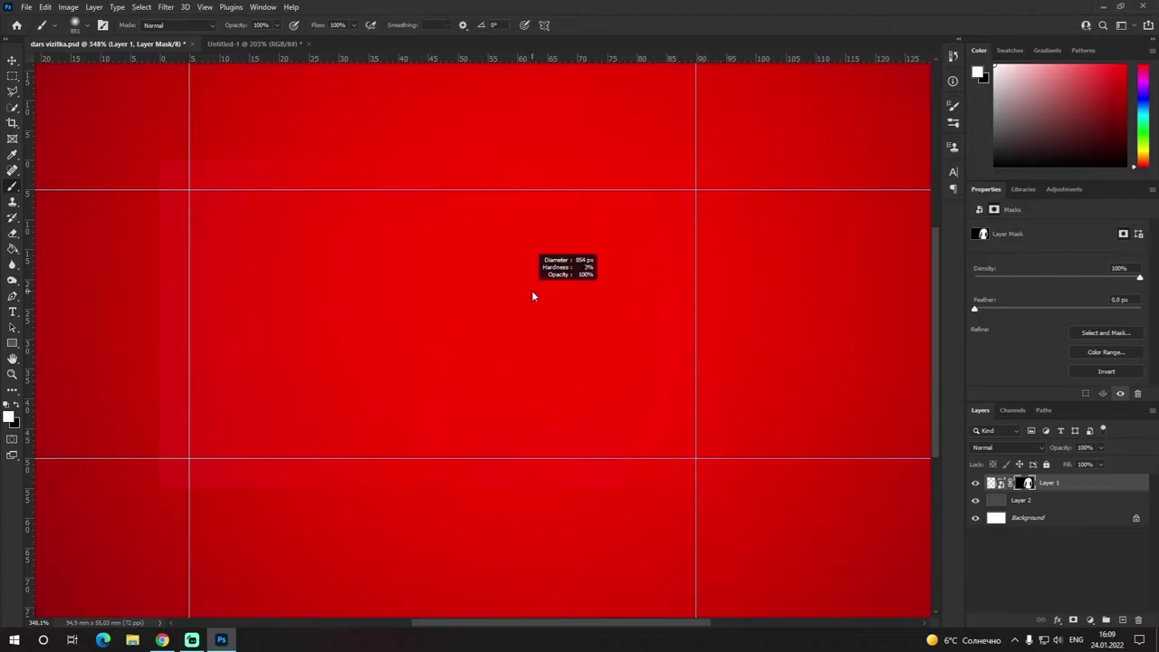
{"action": "left_click_drag", "start_coordinate": [533, 290], "coordinate": [103, 298]}
{"action": "right_click", "coordinate": [628, 247], "text": "alt"}
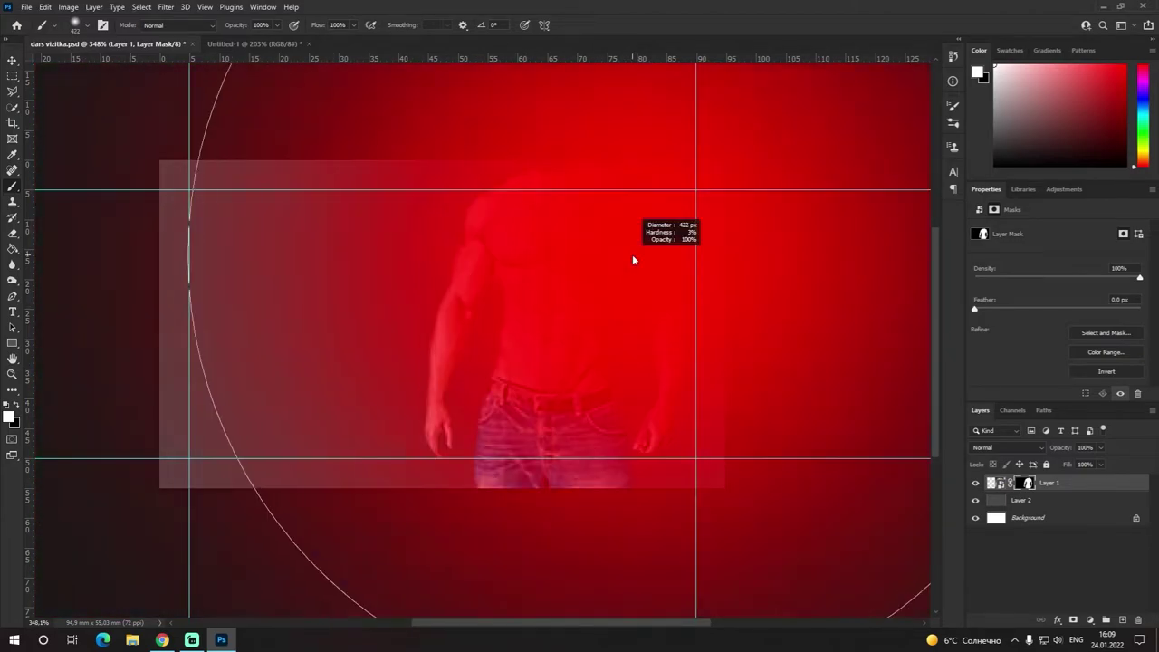
{"action": "left_click_drag", "start_coordinate": [628, 246], "coordinate": [206, 279]}
{"action": "right_click", "coordinate": [504, 274], "text": "alt"}
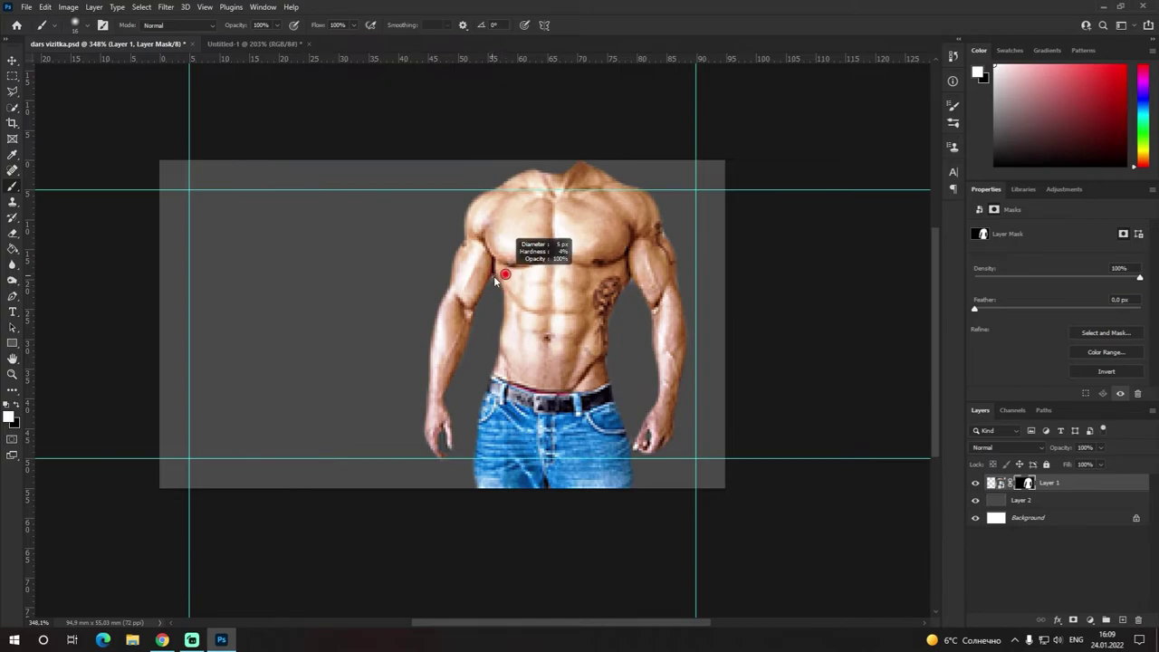
{"action": "scroll", "coordinate": [522, 303], "scroll_direction": "up", "scroll_amount": 5}
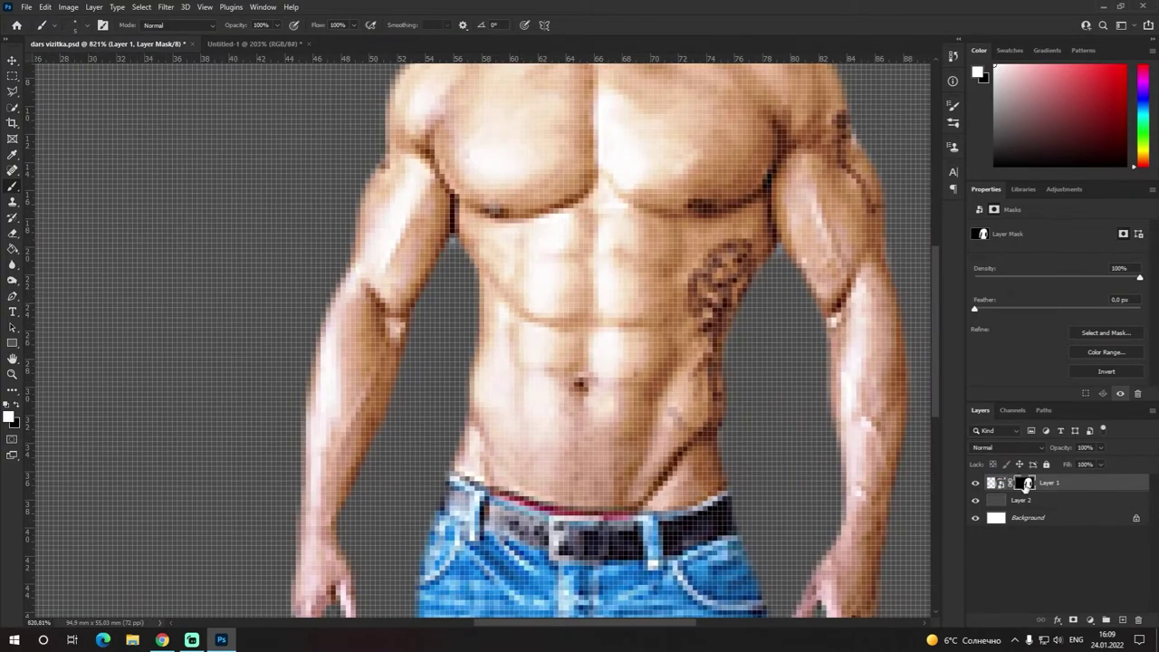
{"action": "left_click", "coordinate": [17, 409]}
{"action": "left_click", "coordinate": [17, 408]}
Step: Touch up the mask at the arm edge, then select Layer 2
{"action": "left_click", "coordinate": [453, 245]}
{"action": "scroll", "coordinate": [543, 353], "scroll_direction": "down", "scroll_amount": 2}
{"action": "scroll", "coordinate": [538, 349], "scroll_direction": "down", "scroll_amount": 3}
{"action": "scroll", "coordinate": [553, 363], "scroll_direction": "up", "scroll_amount": 2}
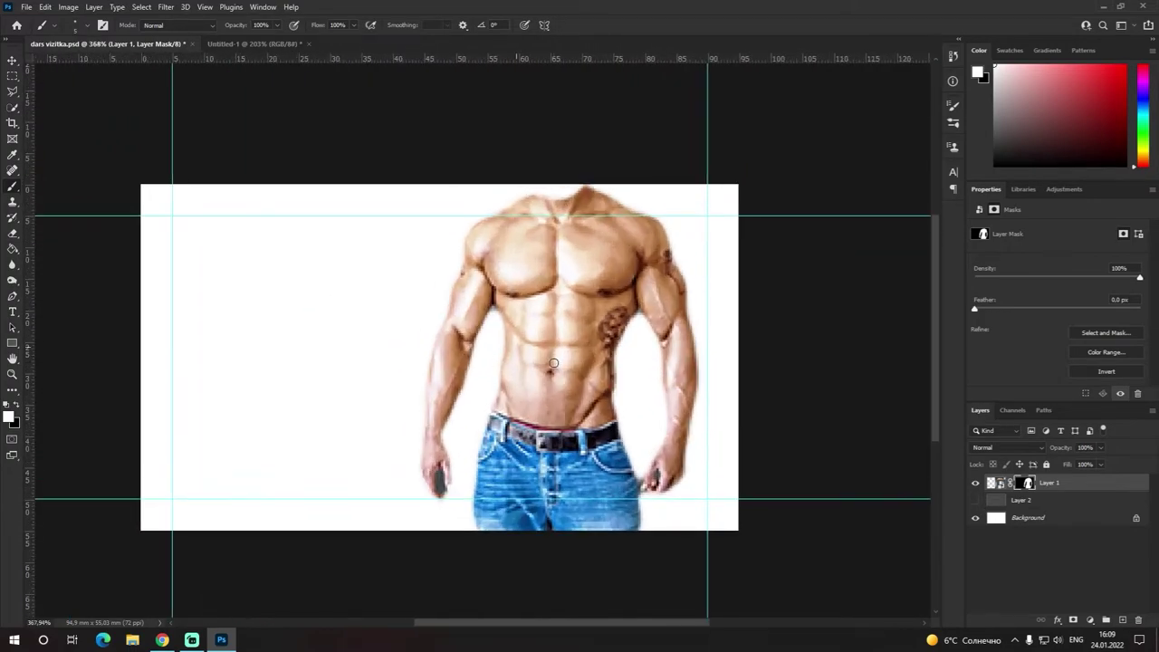
{"action": "scroll", "coordinate": [554, 362], "scroll_direction": "up", "scroll_amount": 1}
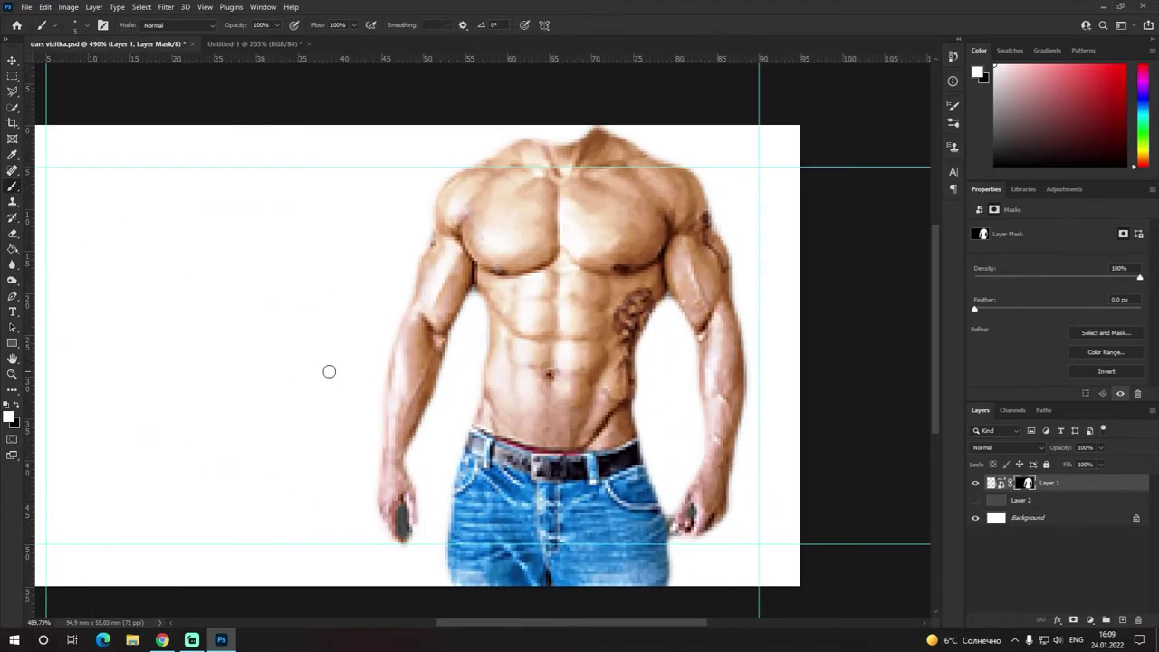
{"action": "left_click", "coordinate": [1054, 503]}
Step: Add Layer 3 above Layer 2 and fill it with bright magenta
{"action": "left_click", "coordinate": [1124, 621]}
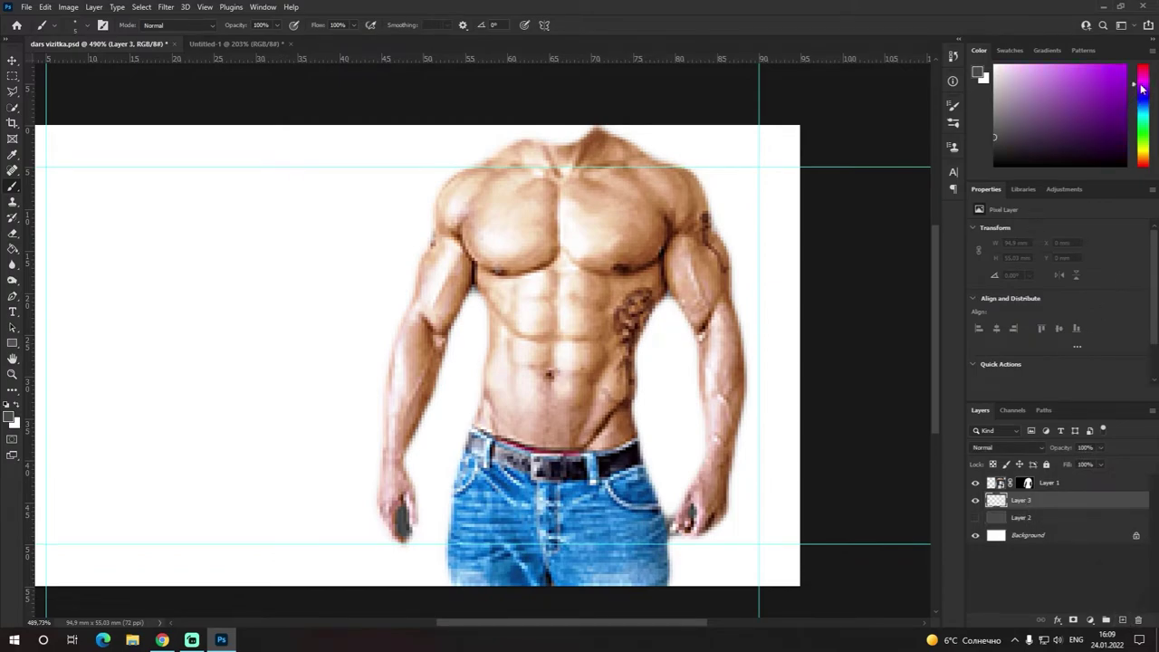
{"action": "left_click_drag", "start_coordinate": [1120, 83], "coordinate": [1123, 60]}
{"action": "key", "text": "g"}
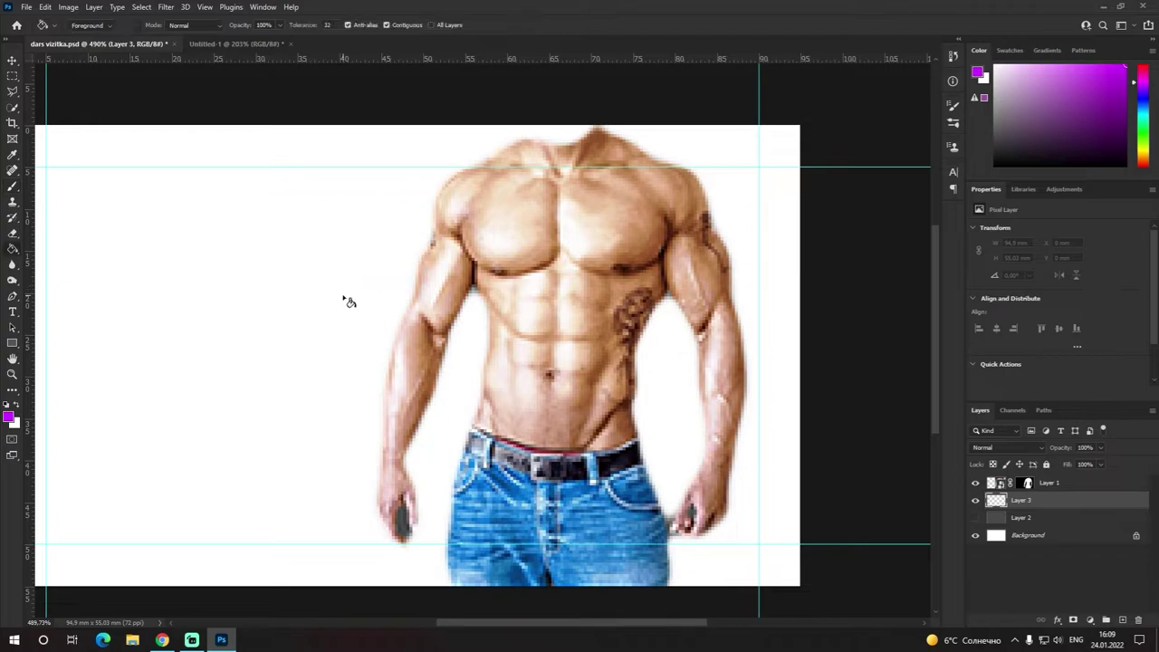
{"action": "left_click", "coordinate": [559, 356]}
{"action": "scroll", "coordinate": [652, 349], "scroll_direction": "up", "scroll_amount": 3}
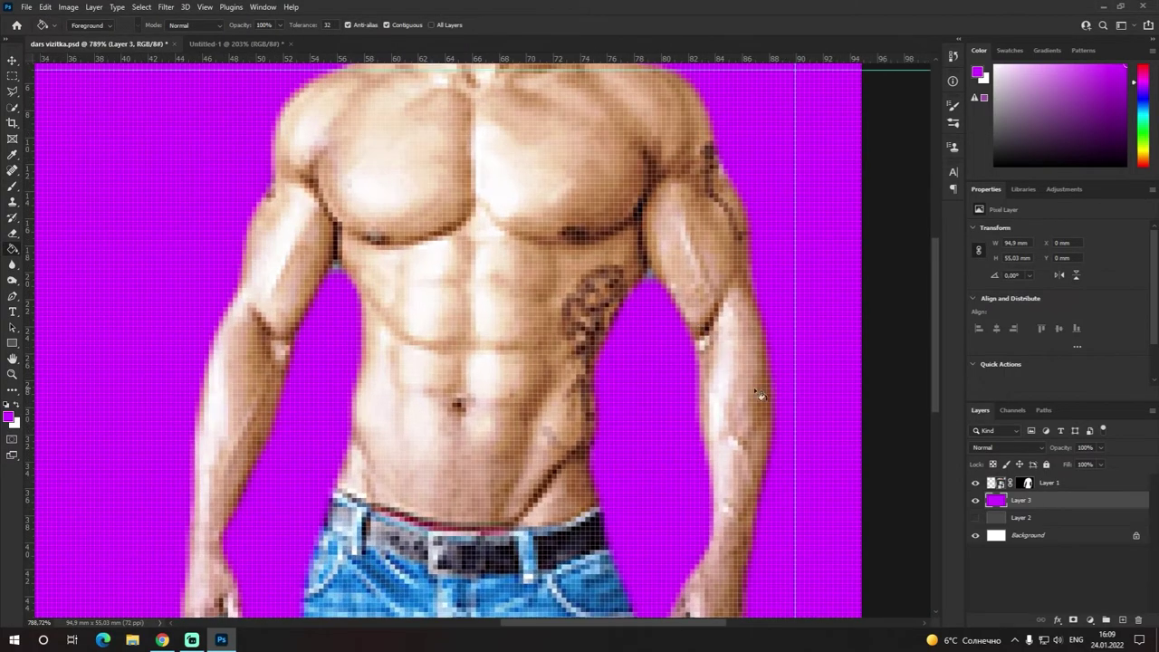
{"action": "key", "text": "b"}
Step: Paint Layer 1's mask along the torso sides and beside both arms
{"action": "left_click", "coordinate": [1025, 483]}
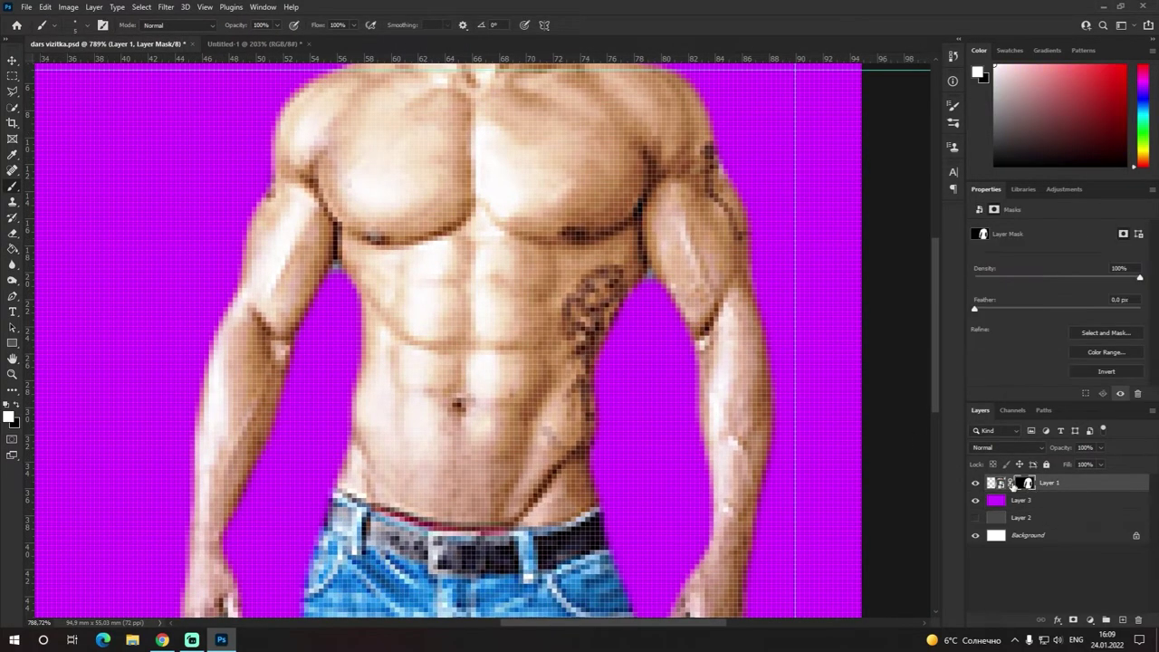
{"action": "scroll", "coordinate": [485, 351], "scroll_direction": "down", "scroll_amount": 3}
{"action": "scroll", "coordinate": [485, 351], "scroll_direction": "up", "scroll_amount": 3}
{"action": "scroll", "coordinate": [537, 349], "scroll_direction": "up", "scroll_amount": 1}
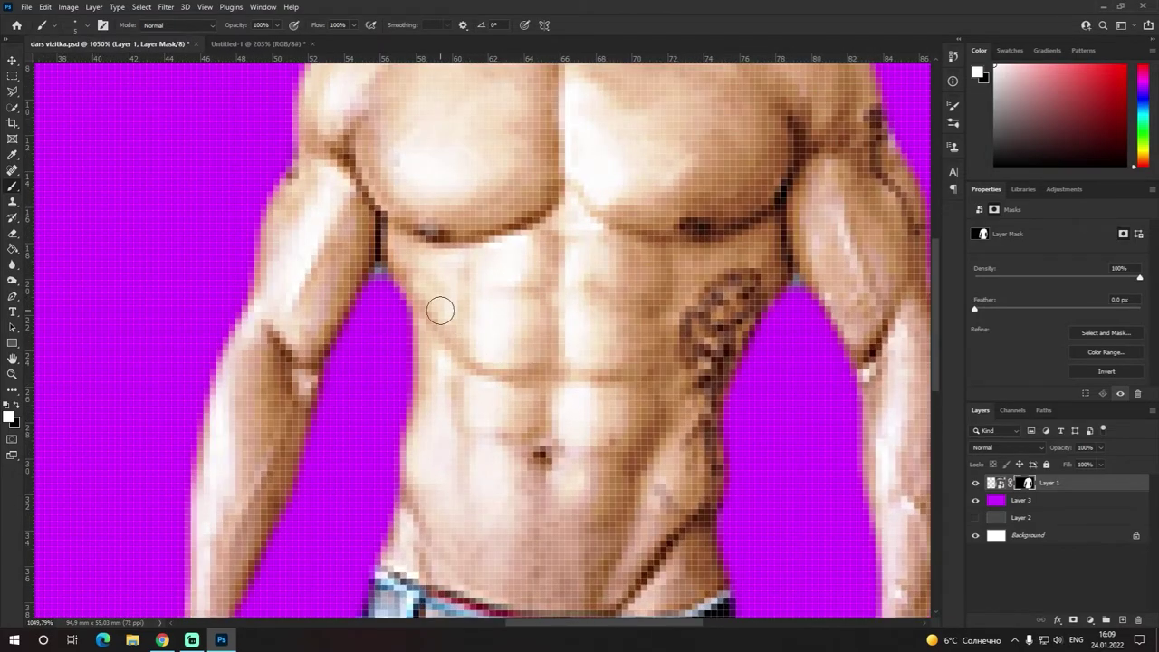
{"action": "mouse_move", "coordinate": [379, 268]}
{"action": "left_mouse_down"}
{"action": "mouse_move", "coordinate": [392, 306]}
{"action": "mouse_move", "coordinate": [376, 417]}
{"action": "left_mouse_up"}
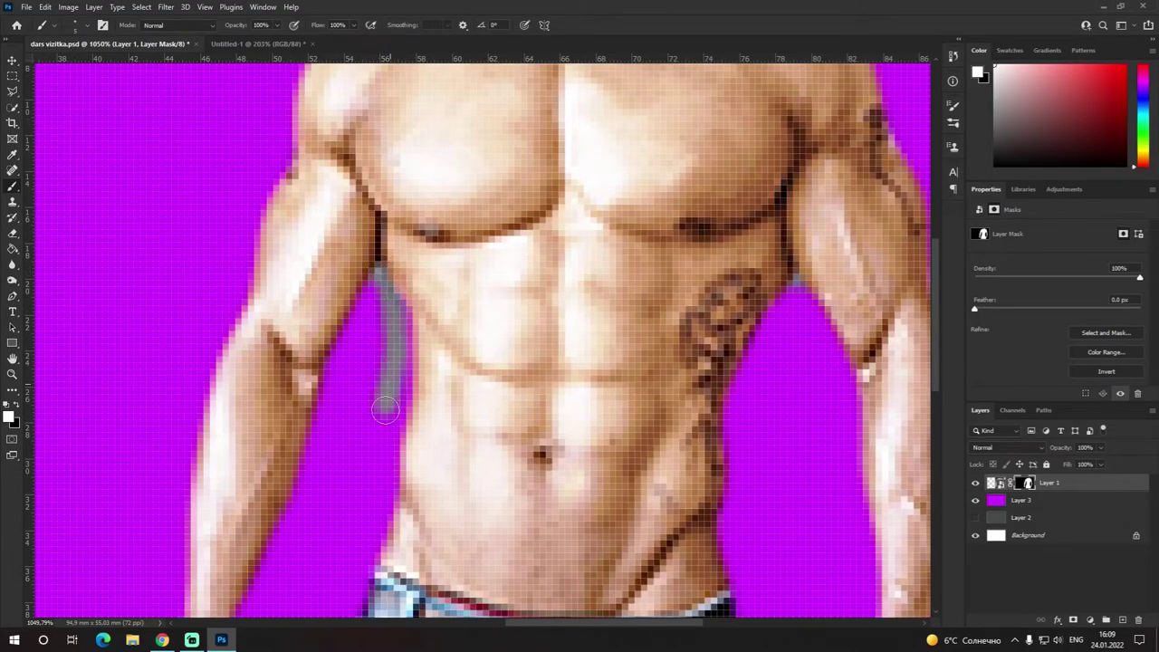
{"action": "left_click_drag", "start_coordinate": [381, 308], "coordinate": [378, 475]}
{"action": "left_click_drag", "start_coordinate": [385, 285], "coordinate": [381, 479]}
{"action": "left_click_drag", "start_coordinate": [371, 317], "coordinate": [368, 385]}
{"action": "scroll", "coordinate": [369, 385], "scroll_direction": "down", "scroll_amount": 1}
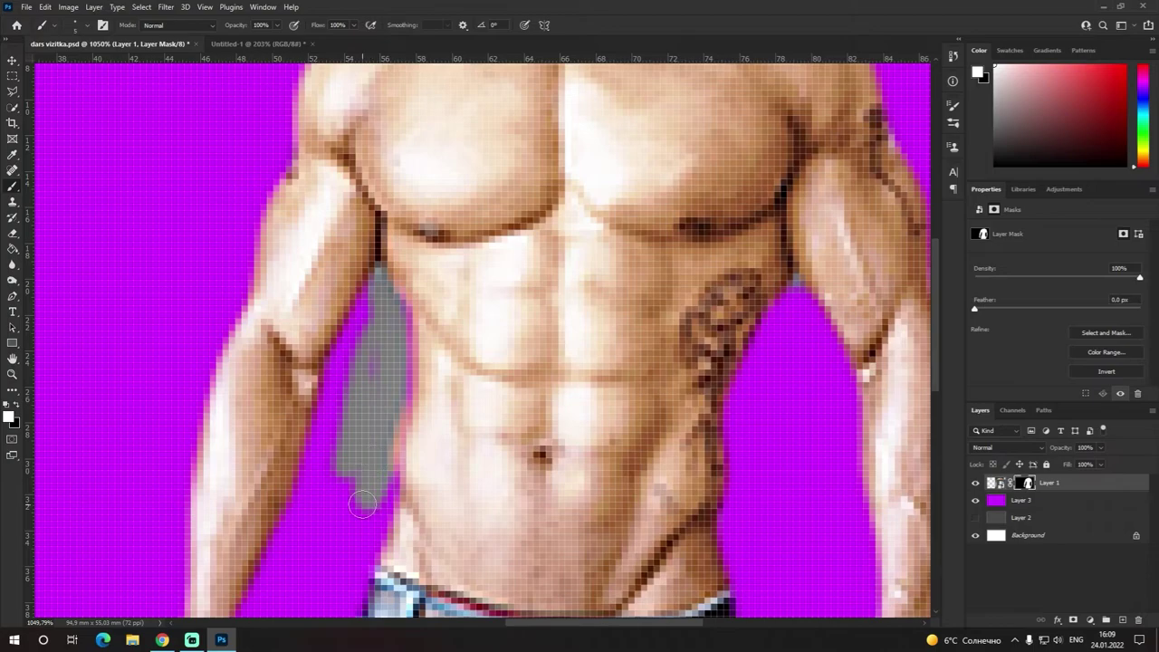
{"action": "scroll", "coordinate": [380, 444], "scroll_direction": "down", "scroll_amount": 1}
{"action": "left_click_drag", "start_coordinate": [380, 445], "coordinate": [298, 534]}
{"action": "scroll", "coordinate": [299, 534], "scroll_direction": "down", "scroll_amount": 1}
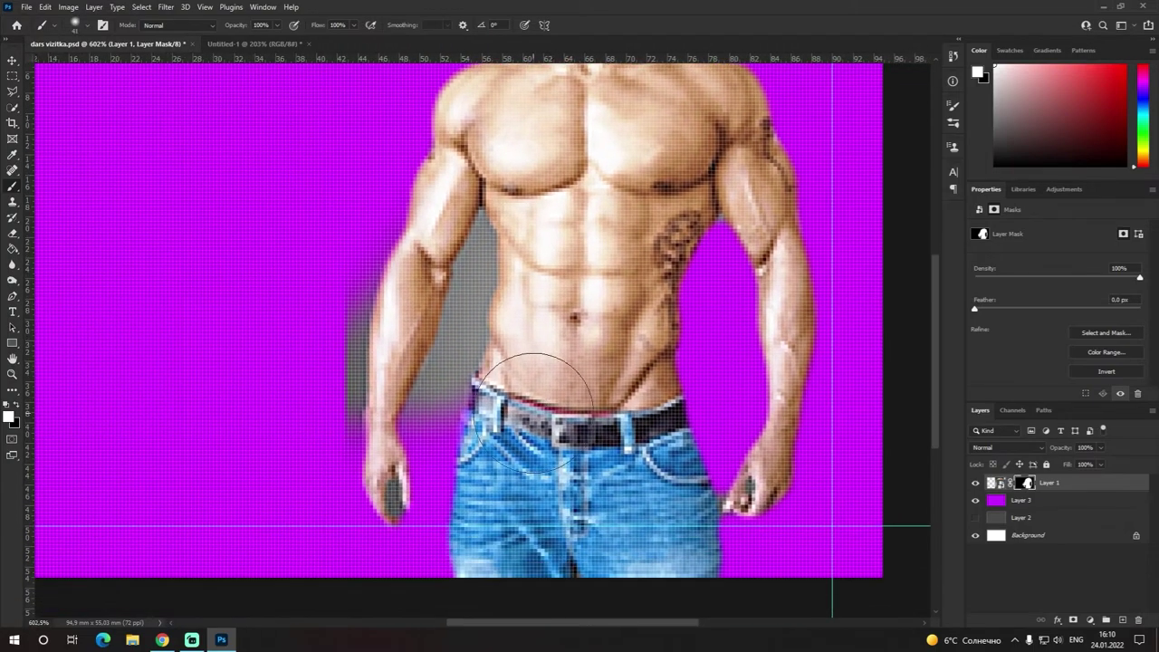
{"action": "scroll", "coordinate": [530, 389], "scroll_direction": "down", "scroll_amount": 2}
{"action": "mouse_move", "coordinate": [444, 353]}
{"action": "left_mouse_down"}
{"action": "mouse_move", "coordinate": [462, 231]}
{"action": "mouse_move", "coordinate": [563, 269]}
{"action": "left_mouse_up"}
{"action": "left_click_drag", "start_coordinate": [633, 244], "coordinate": [629, 471]}
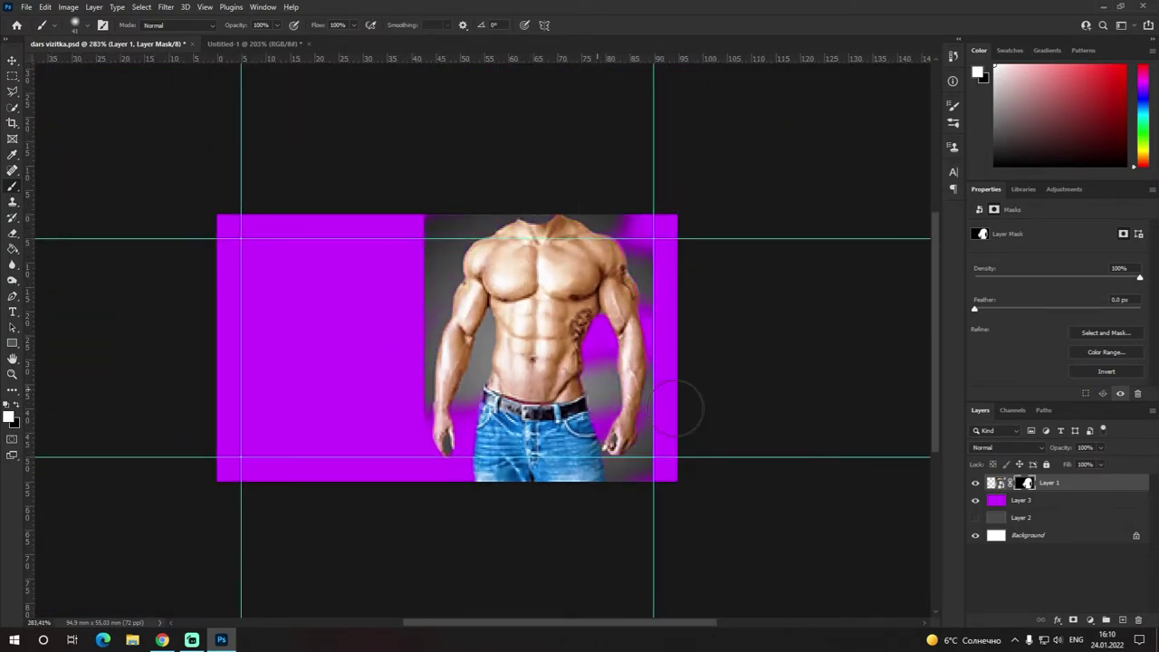
{"action": "left_click_drag", "start_coordinate": [453, 408], "coordinate": [448, 476]}
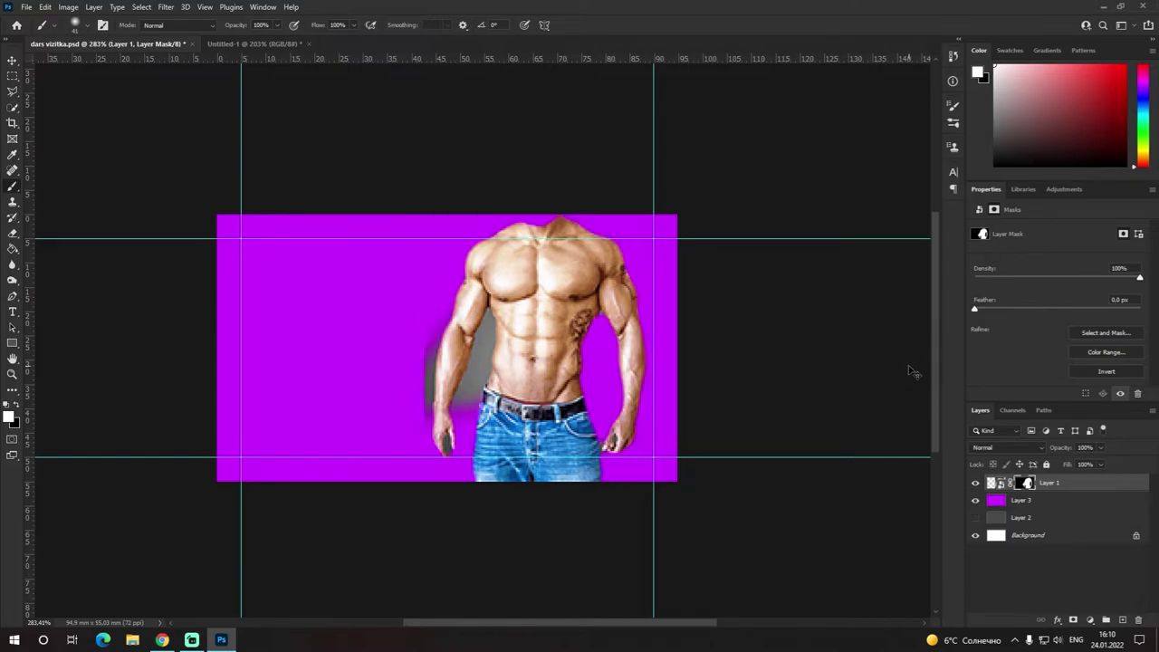
{"action": "scroll", "coordinate": [460, 323], "scroll_direction": "up", "scroll_amount": 4}
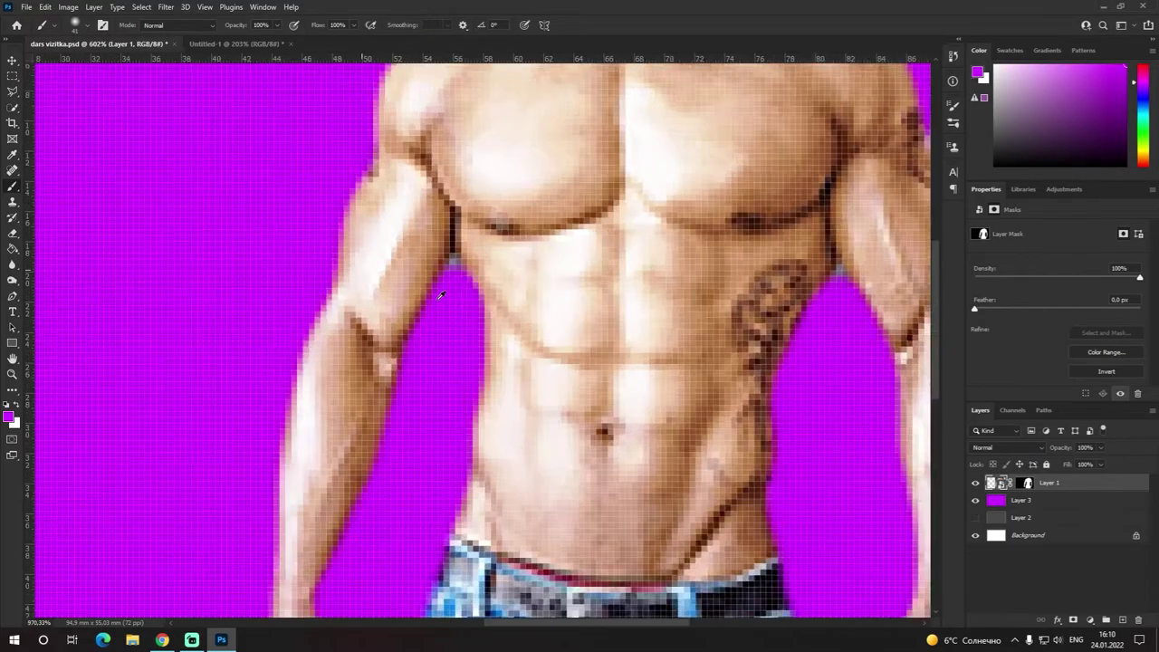
{"action": "scroll", "coordinate": [455, 285], "scroll_direction": "up", "scroll_amount": 1}
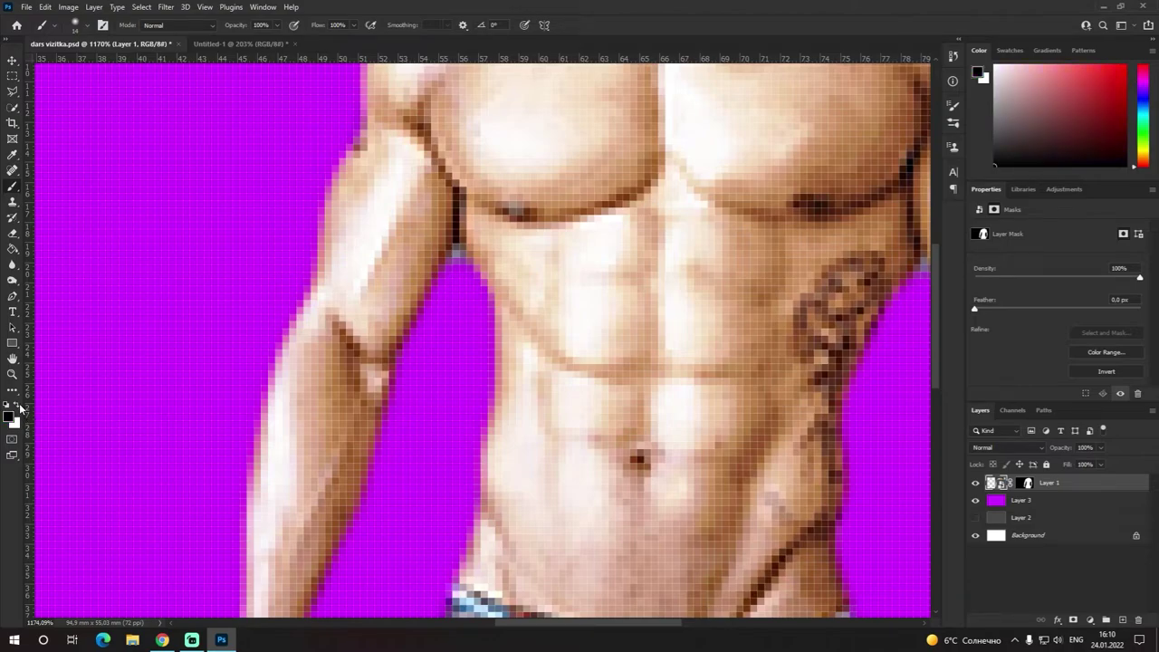
Step: With a smaller black brush, mask out the armpit fringe and gaps between both hands' fingers
{"action": "right_click", "coordinate": [477, 275], "text": "alt"}
{"action": "left_click", "coordinate": [1028, 484]}
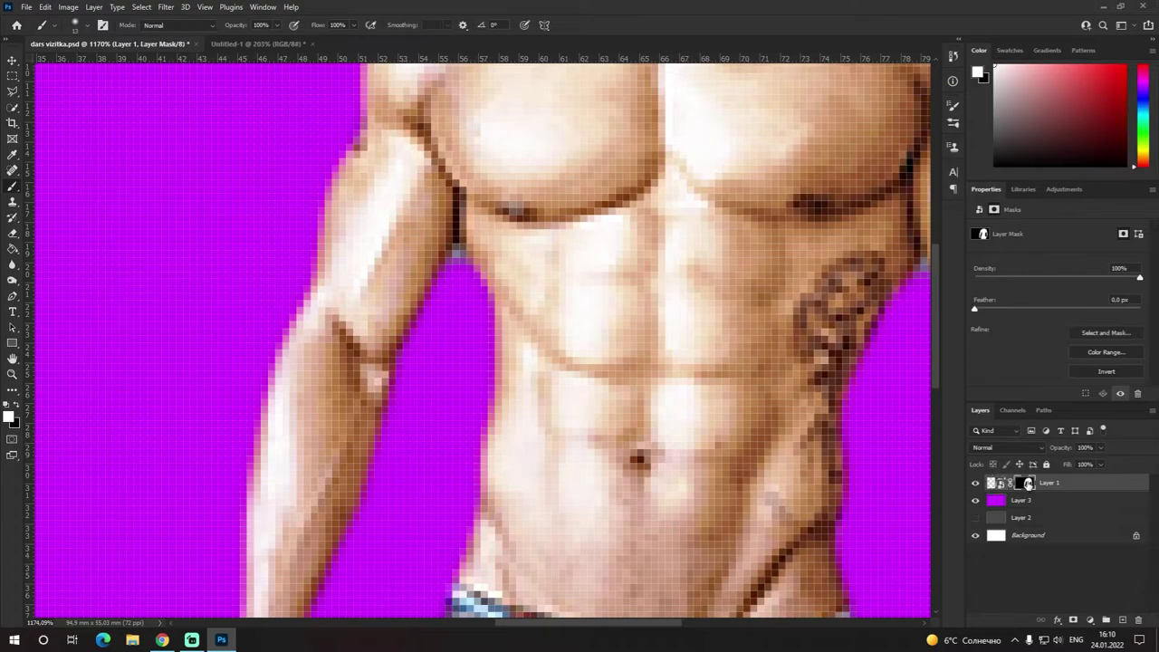
{"action": "left_click_drag", "start_coordinate": [497, 272], "coordinate": [457, 271]}
{"action": "key", "text": "x"}
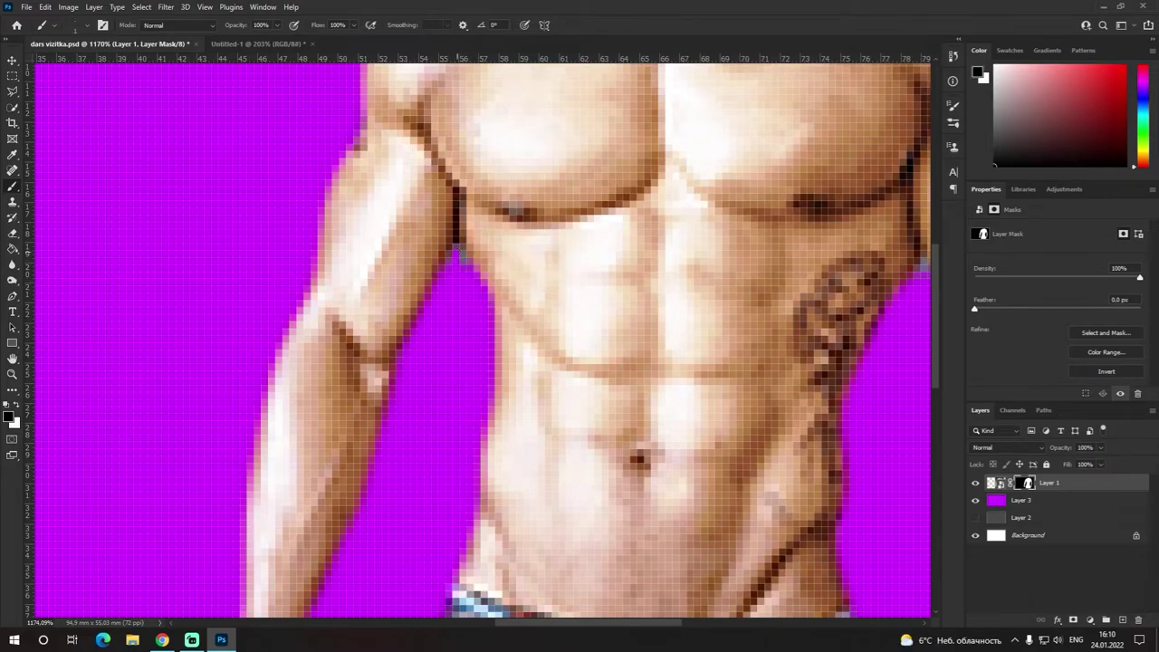
{"action": "left_click", "coordinate": [460, 261]}
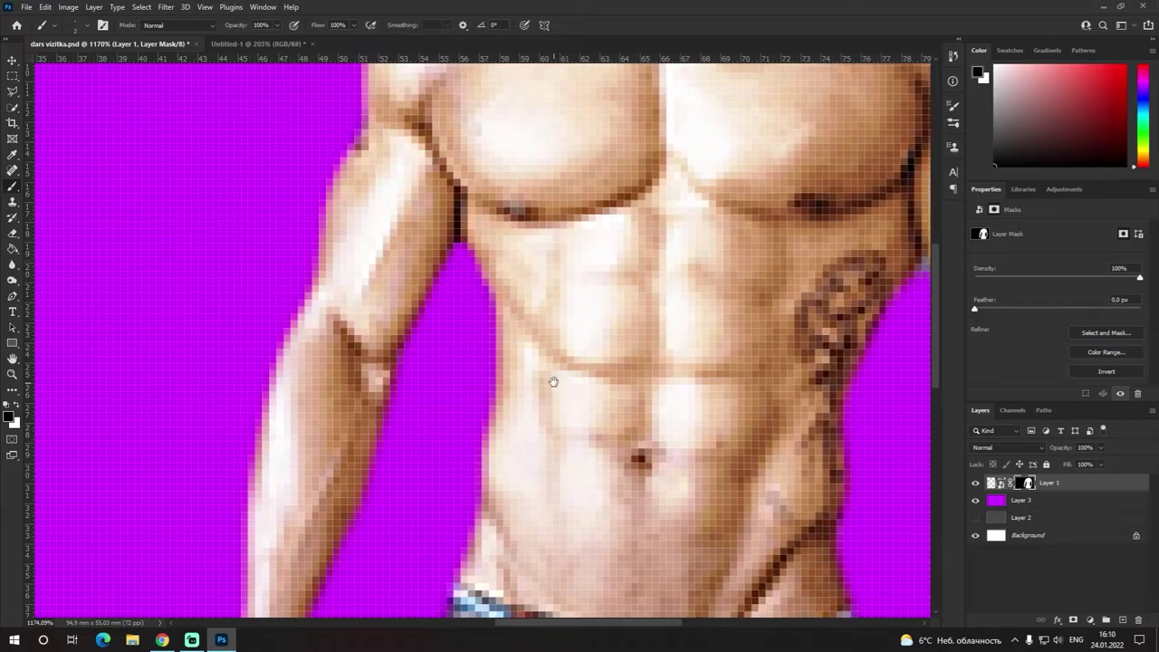
{"action": "left_click_drag", "start_coordinate": [553, 382], "coordinate": [259, 336]}
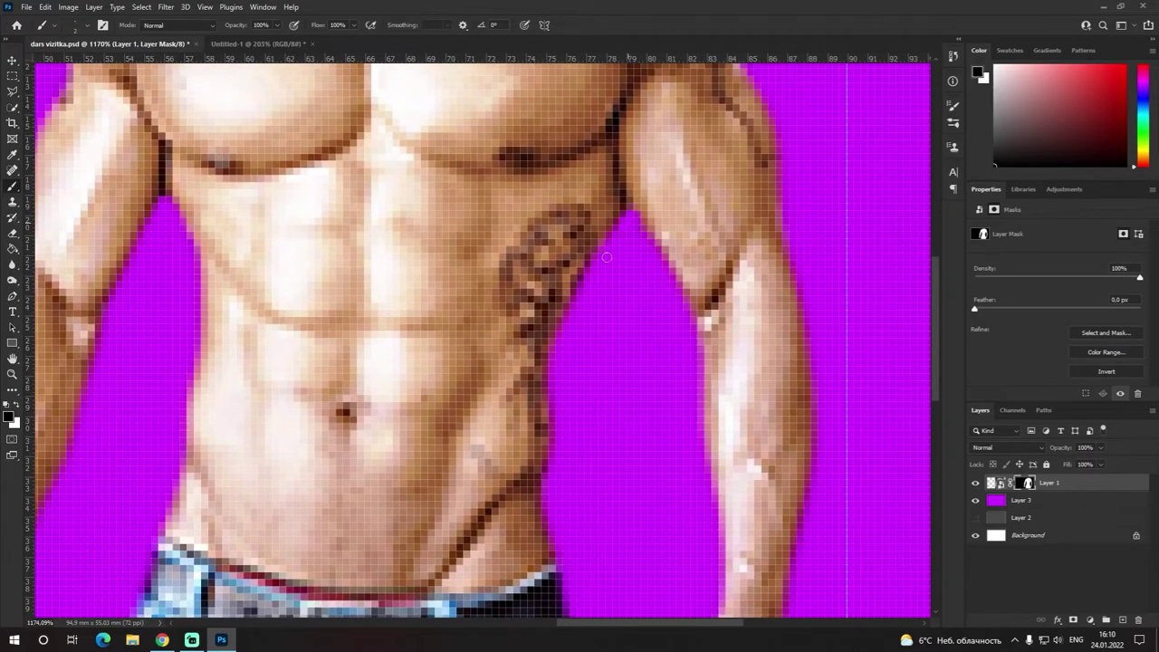
{"action": "left_click_drag", "start_coordinate": [629, 432], "coordinate": [421, 176]}
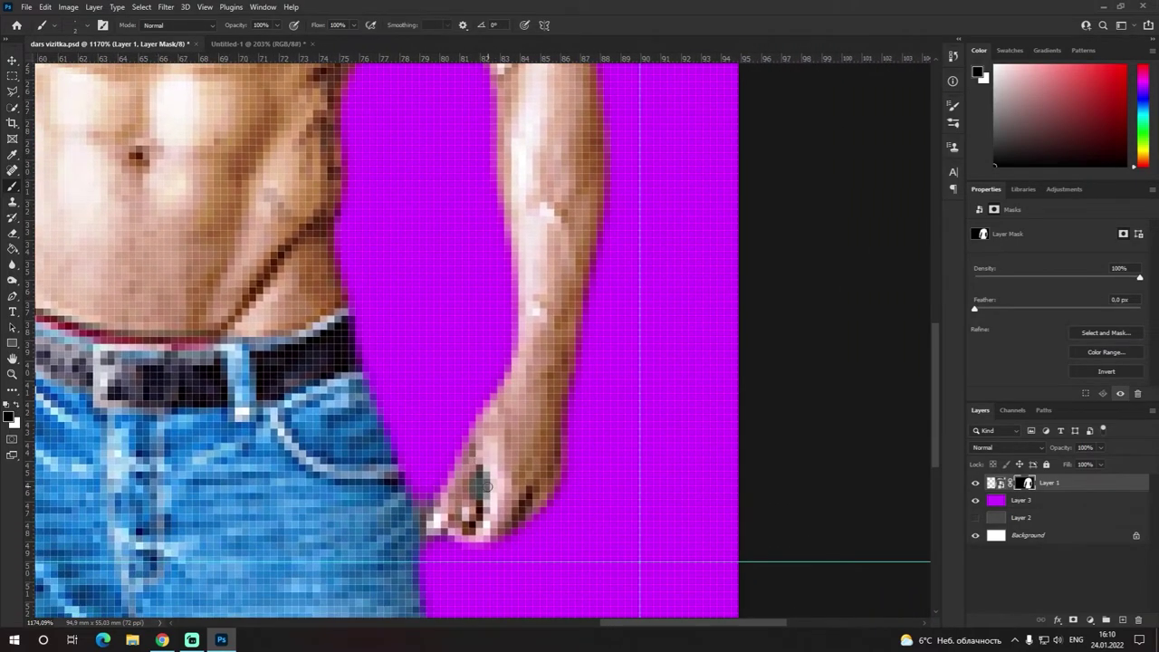
{"action": "left_click_drag", "start_coordinate": [487, 486], "coordinate": [473, 482]}
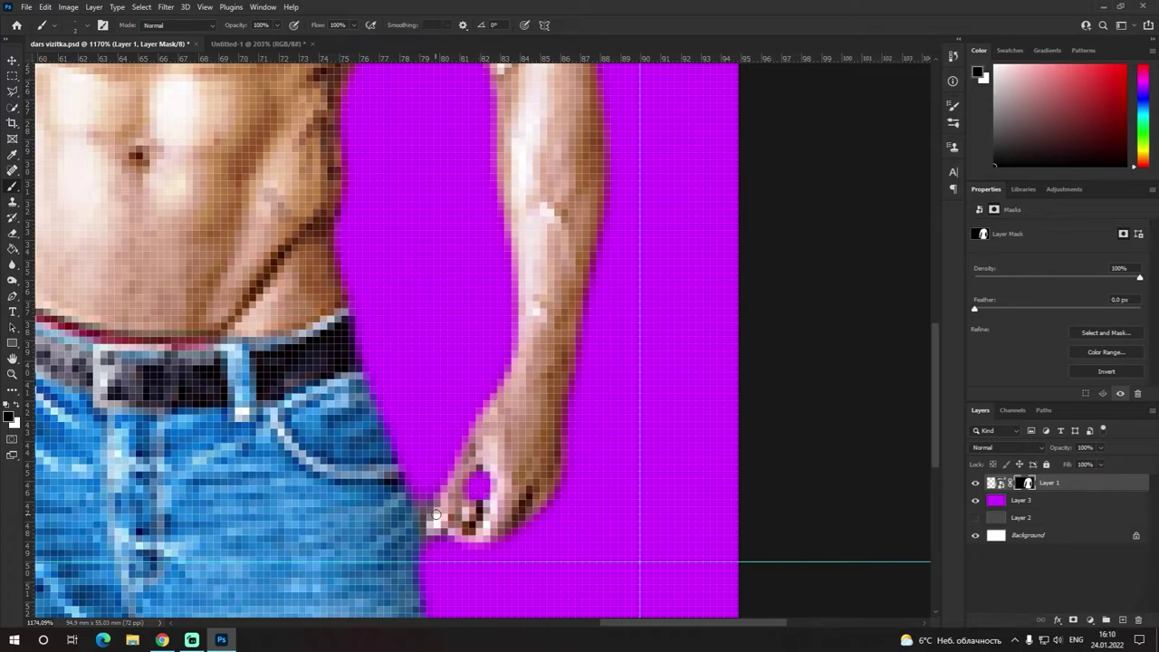
{"action": "mouse_move", "coordinate": [410, 541]}
{"action": "left_mouse_down"}
{"action": "mouse_move", "coordinate": [769, 486]}
{"action": "mouse_move", "coordinate": [761, 479]}
{"action": "left_mouse_up"}
{"action": "left_click_drag", "start_coordinate": [134, 426], "coordinate": [142, 449]}
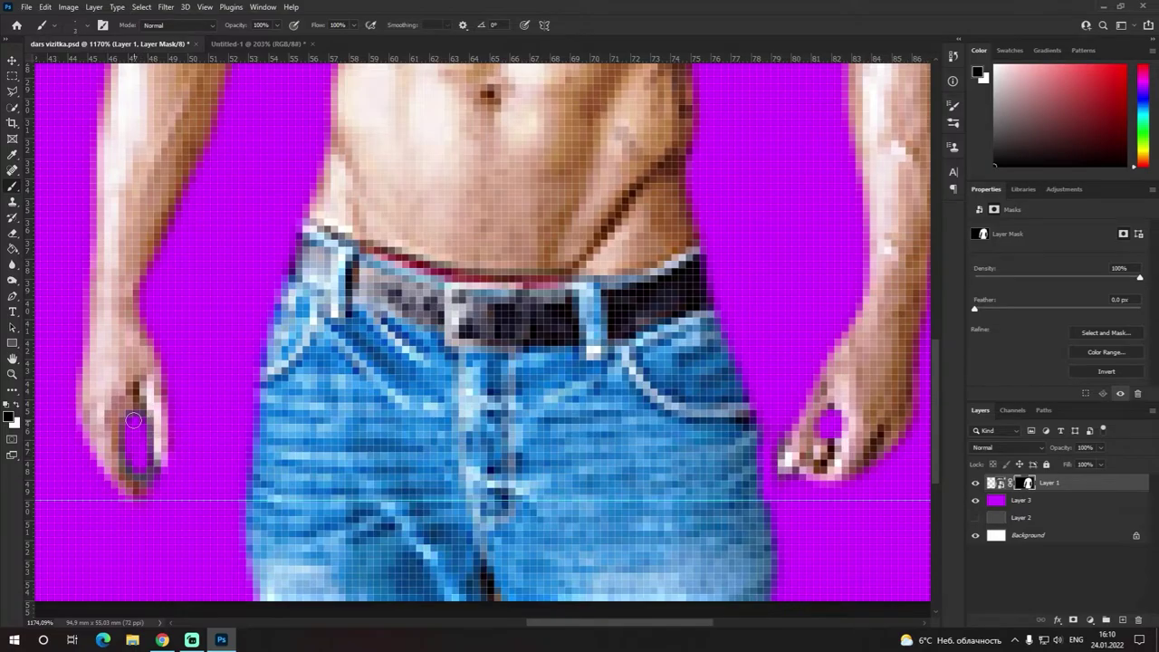
{"action": "left_click_drag", "start_coordinate": [136, 423], "coordinate": [156, 487]}
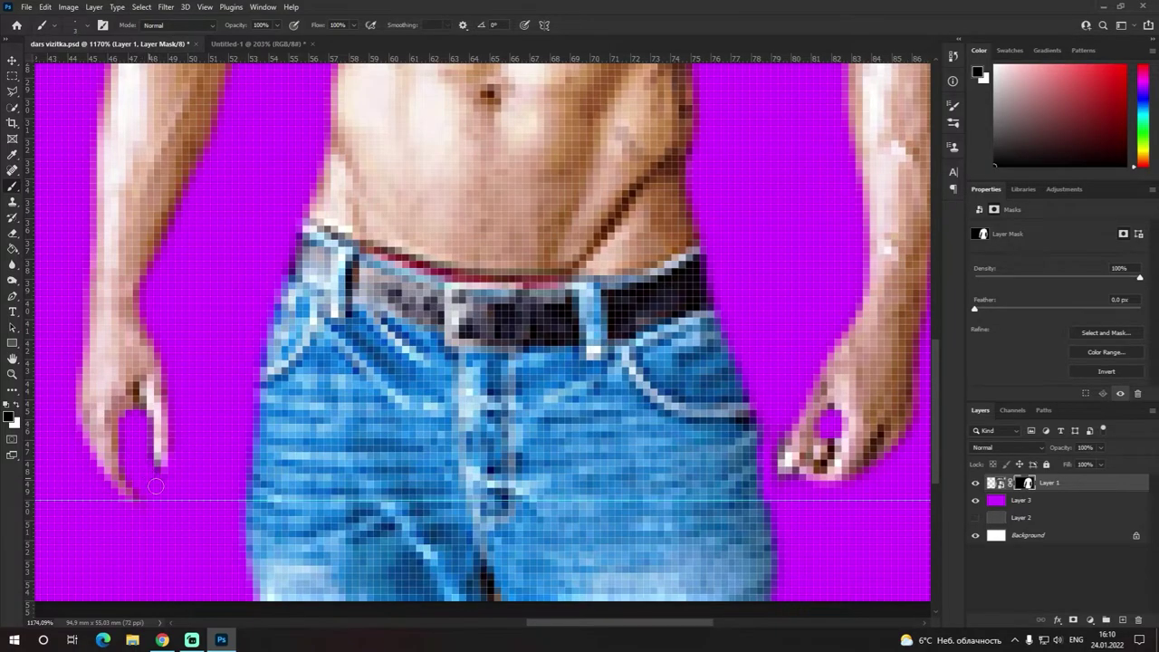
{"action": "scroll", "coordinate": [439, 478], "scroll_direction": "down", "scroll_amount": 5}
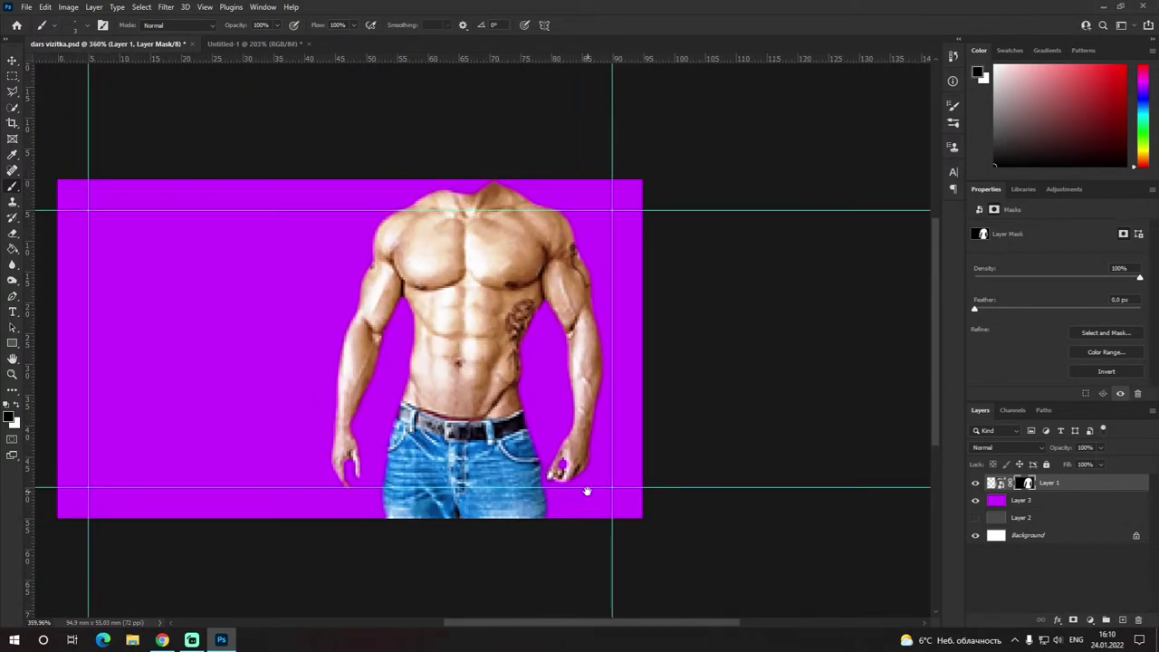
Step: Show the grey Layer 2 and delete the magenta Layer 3
{"action": "left_click", "coordinate": [994, 484]}
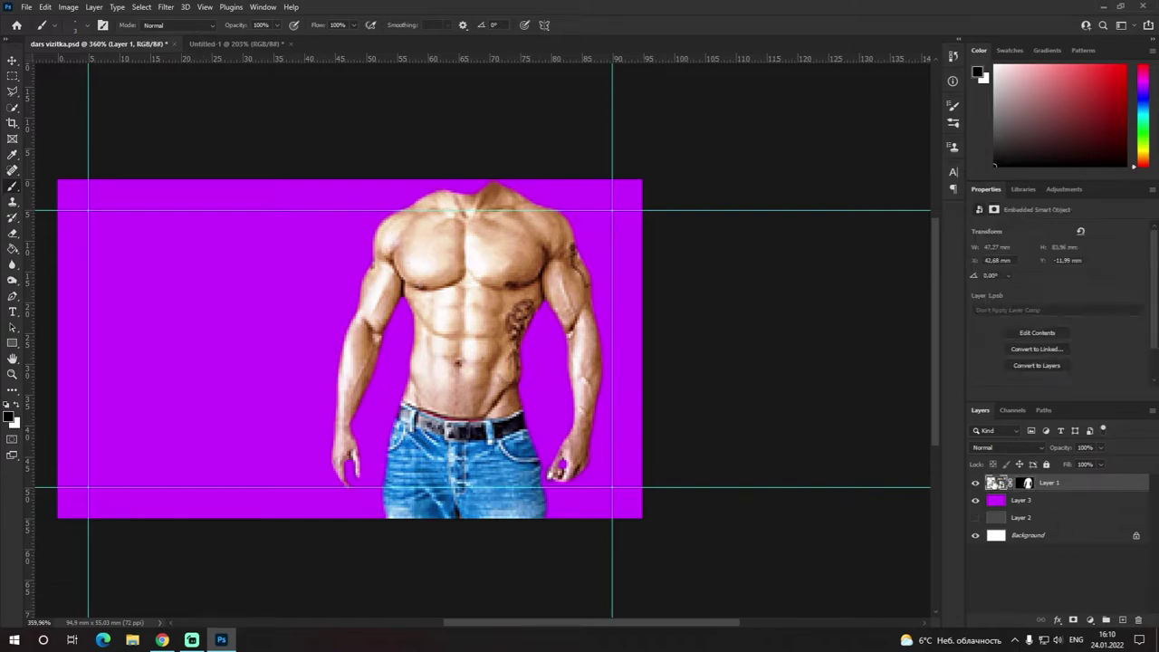
{"action": "left_click", "coordinate": [975, 518]}
{"action": "left_click", "coordinate": [1013, 501]}
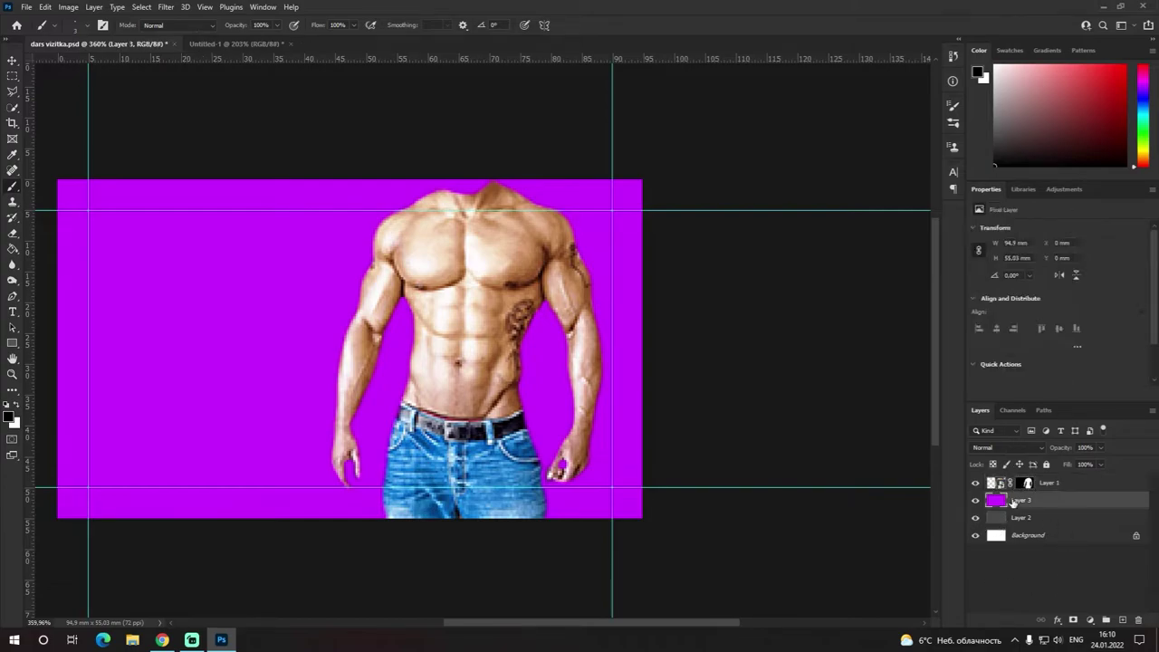
{"action": "key", "text": "Delete"}
{"action": "scroll", "coordinate": [585, 403], "scroll_direction": "down", "scroll_amount": 3}
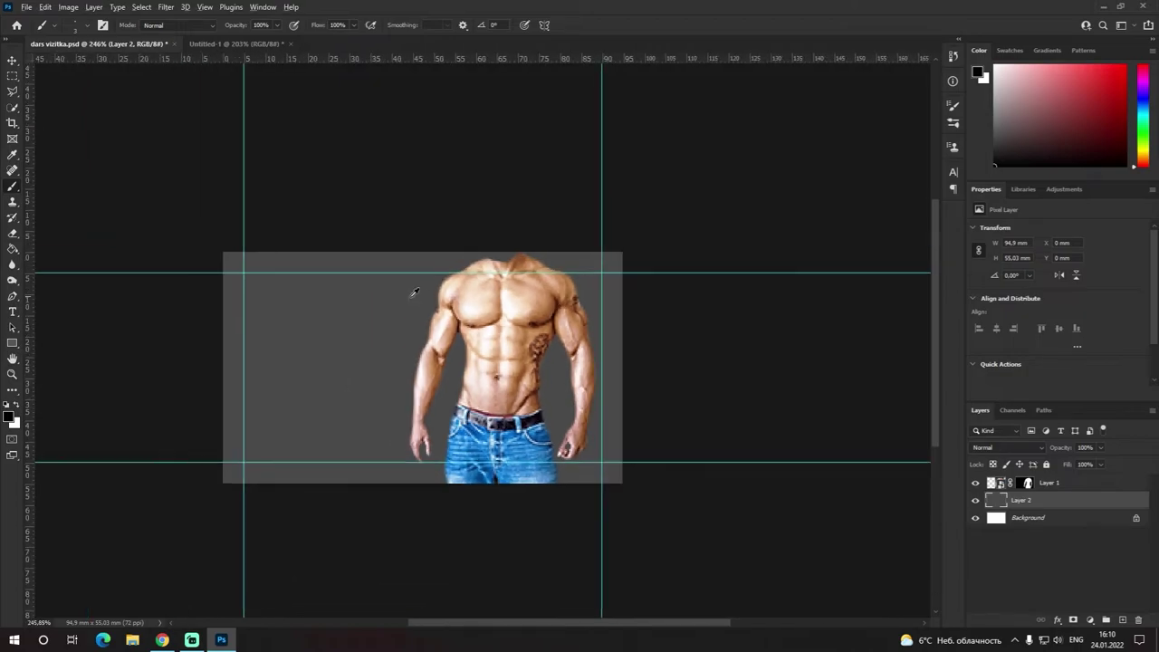
{"action": "scroll", "coordinate": [413, 293], "scroll_direction": "up", "scroll_amount": 4}
Step: Select the bodybuilder layer, target its mask, and switch to the Brush
{"action": "key", "text": "v"}
{"action": "left_click", "coordinate": [589, 331]}
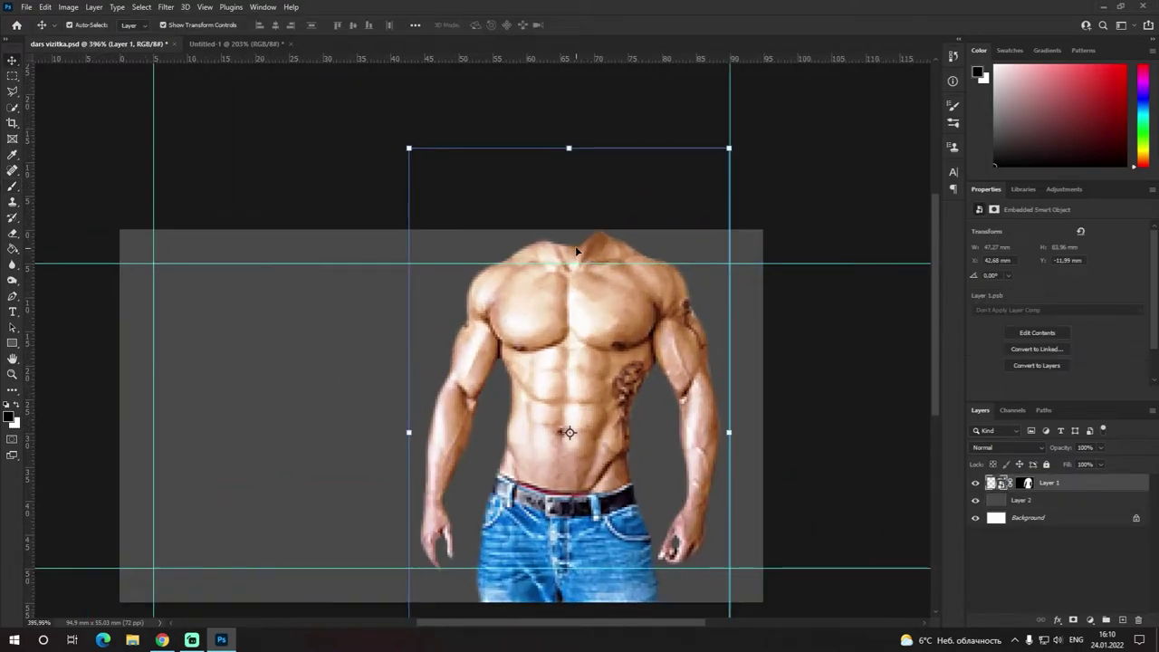
{"action": "scroll", "coordinate": [743, 355], "scroll_direction": "up", "scroll_amount": 2}
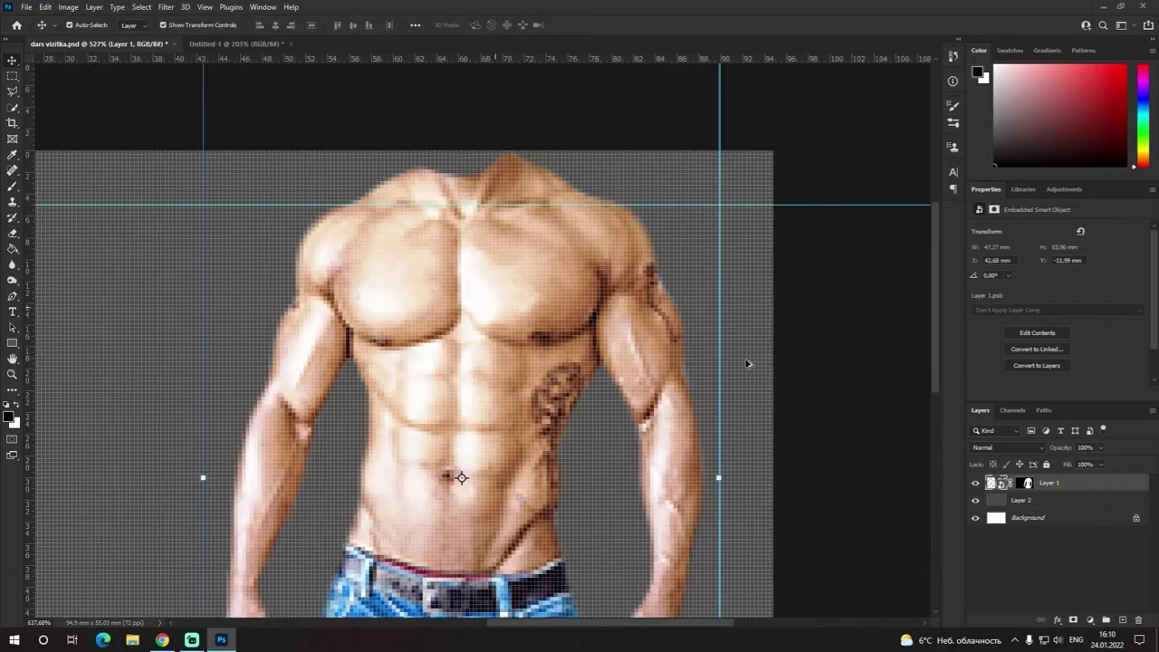
{"action": "scroll", "coordinate": [750, 362], "scroll_direction": "up", "scroll_amount": 2}
{"action": "key", "text": "ctrl+backslash"}
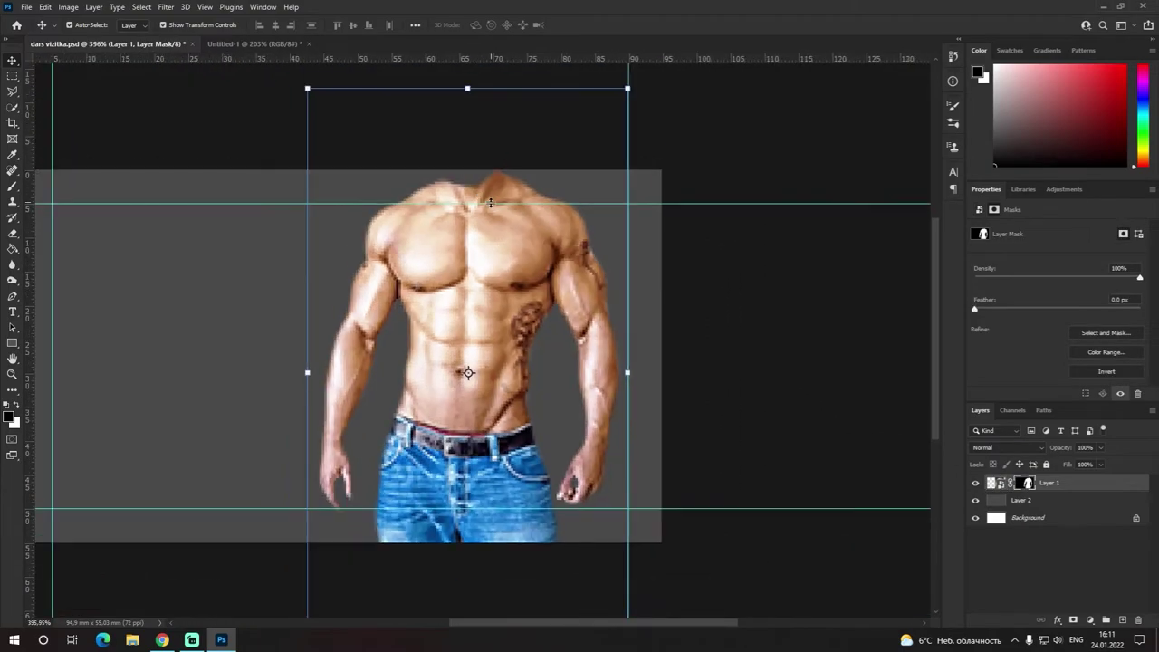
{"action": "scroll", "coordinate": [480, 194], "scroll_direction": "down", "scroll_amount": 2}
{"action": "key", "text": "b"}
{"action": "scroll", "coordinate": [616, 305], "scroll_direction": "up", "scroll_amount": 3}
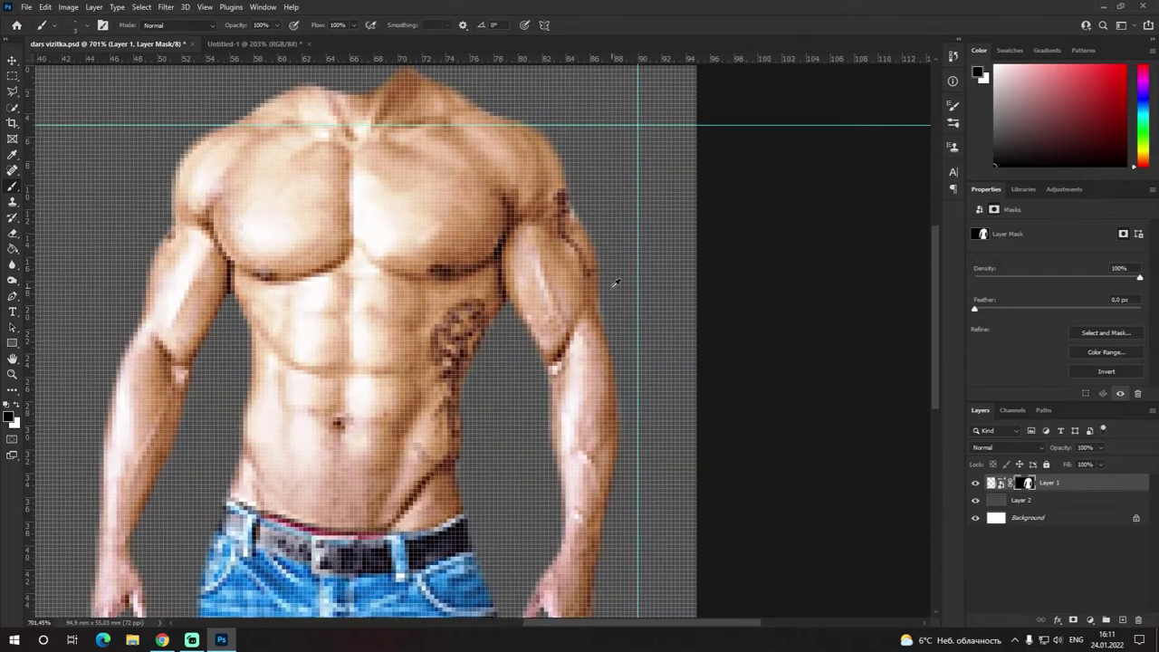
{"action": "scroll", "coordinate": [605, 288], "scroll_direction": "up", "scroll_amount": 1}
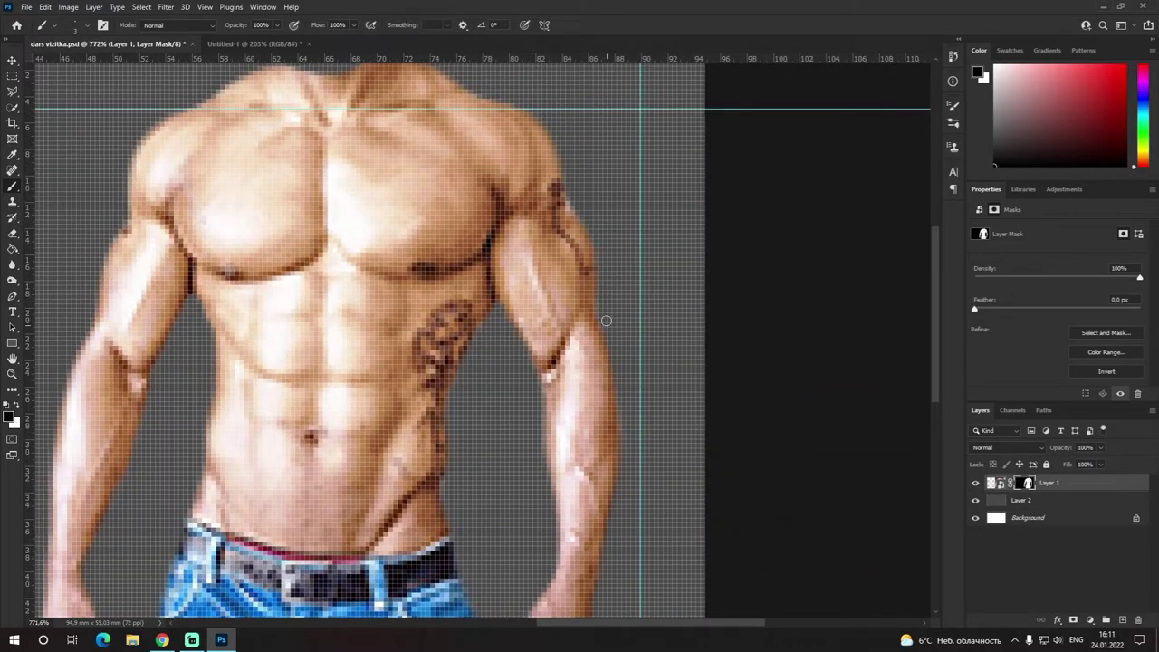
{"action": "scroll", "coordinate": [612, 232], "scroll_direction": "down", "scroll_amount": 3}
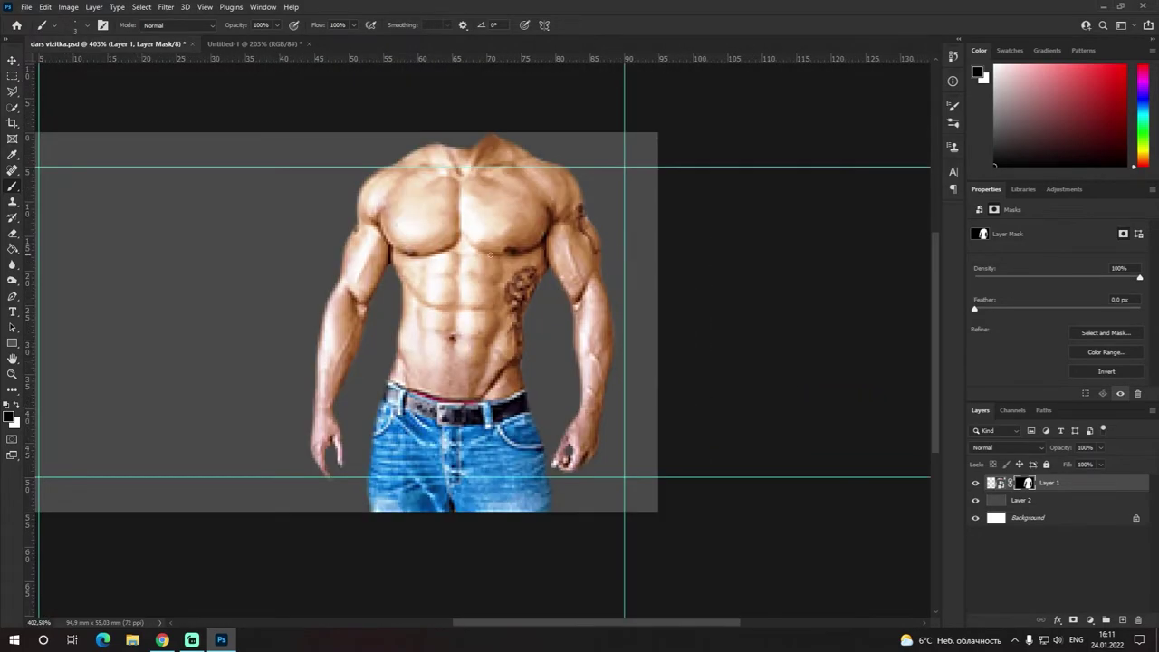
{"action": "scroll", "coordinate": [407, 275], "scroll_direction": "down", "scroll_amount": 2}
Step: Nudge the bodybuilder a few pixels with the arrow keys, then reselect his layer
{"action": "left_click_drag", "start_coordinate": [563, 328], "coordinate": [598, 319]}
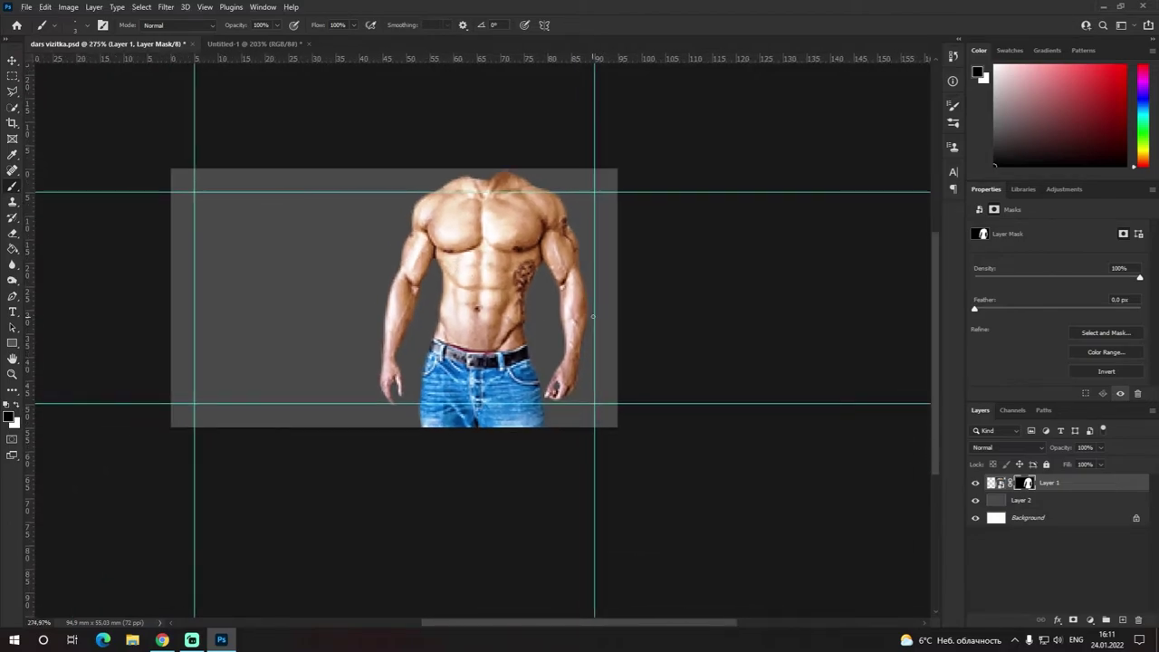
{"action": "key", "text": "v"}
{"action": "key", "text": "Right"}
{"action": "key", "text": "Right"}
{"action": "key", "text": "Right"}
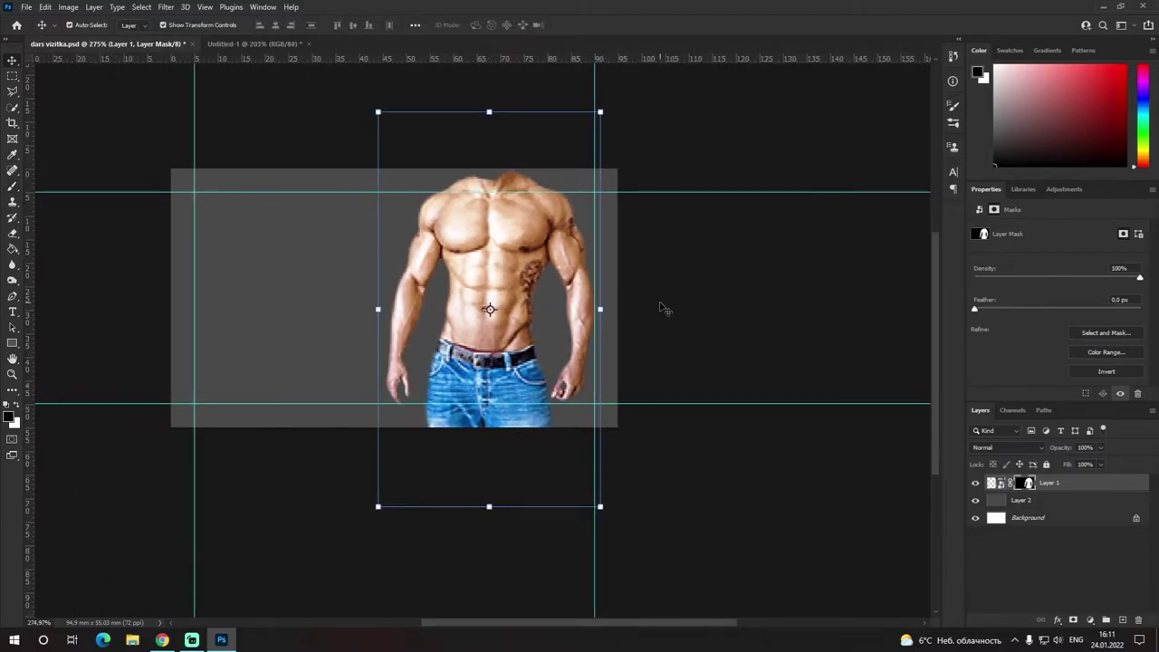
{"action": "key", "text": "Left"}
{"action": "key", "text": "Left"}
{"action": "left_click", "coordinate": [689, 305]}
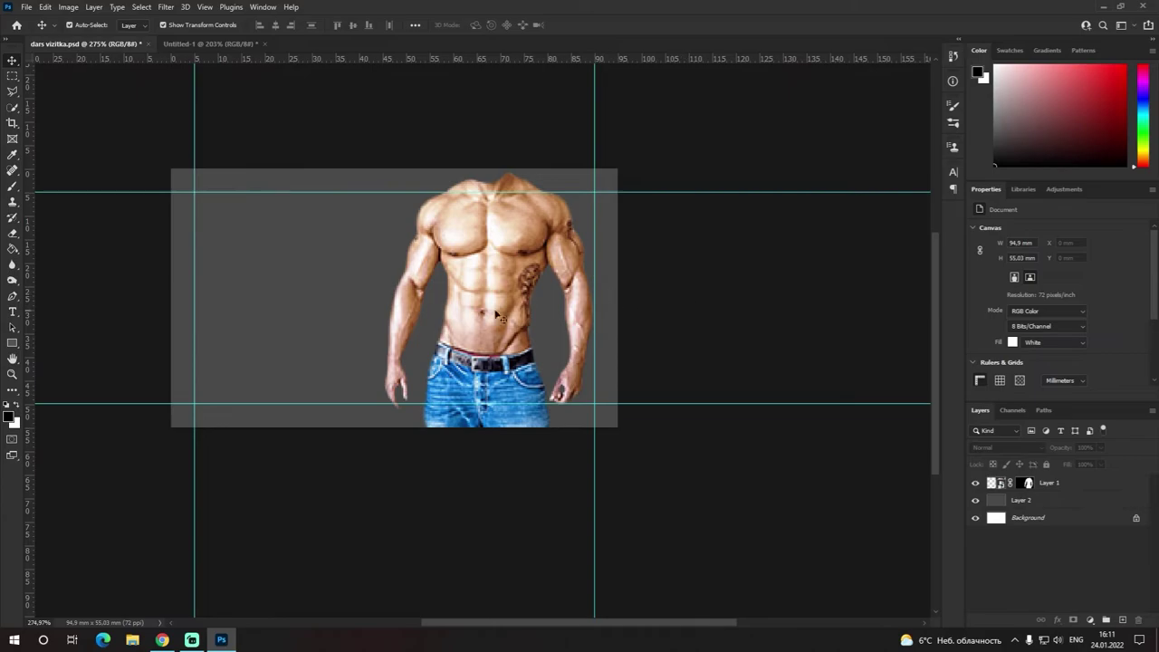
{"action": "scroll", "coordinate": [404, 335], "scroll_direction": "up", "scroll_amount": 2}
{"action": "left_click_drag", "start_coordinate": [378, 324], "coordinate": [528, 362]}
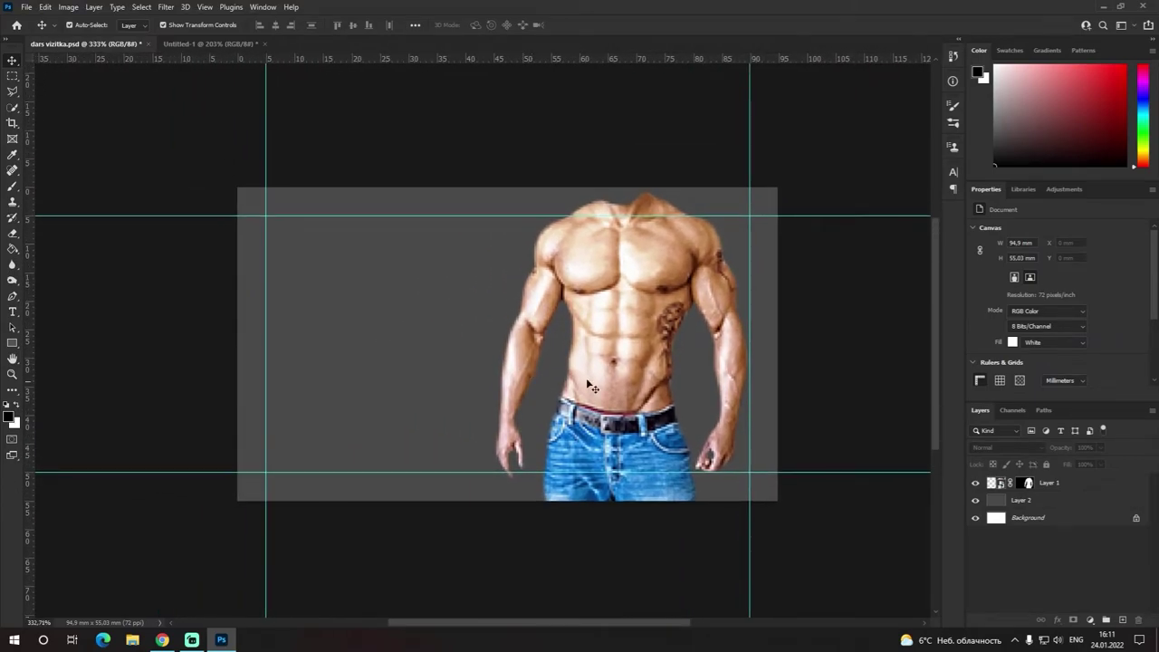
{"action": "left_click", "coordinate": [1059, 489]}
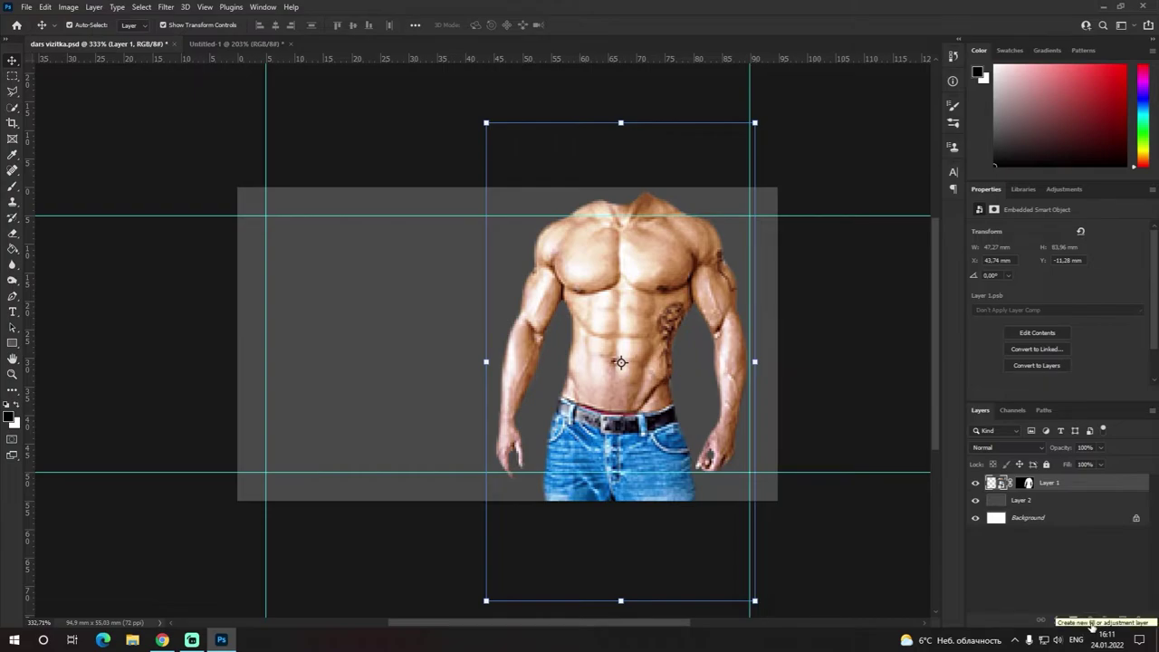
Step: Add a Hue/Saturation adjustment layer and drag Saturation down to drain the bodybuilder's colour
{"action": "left_click", "coordinate": [1091, 623]}
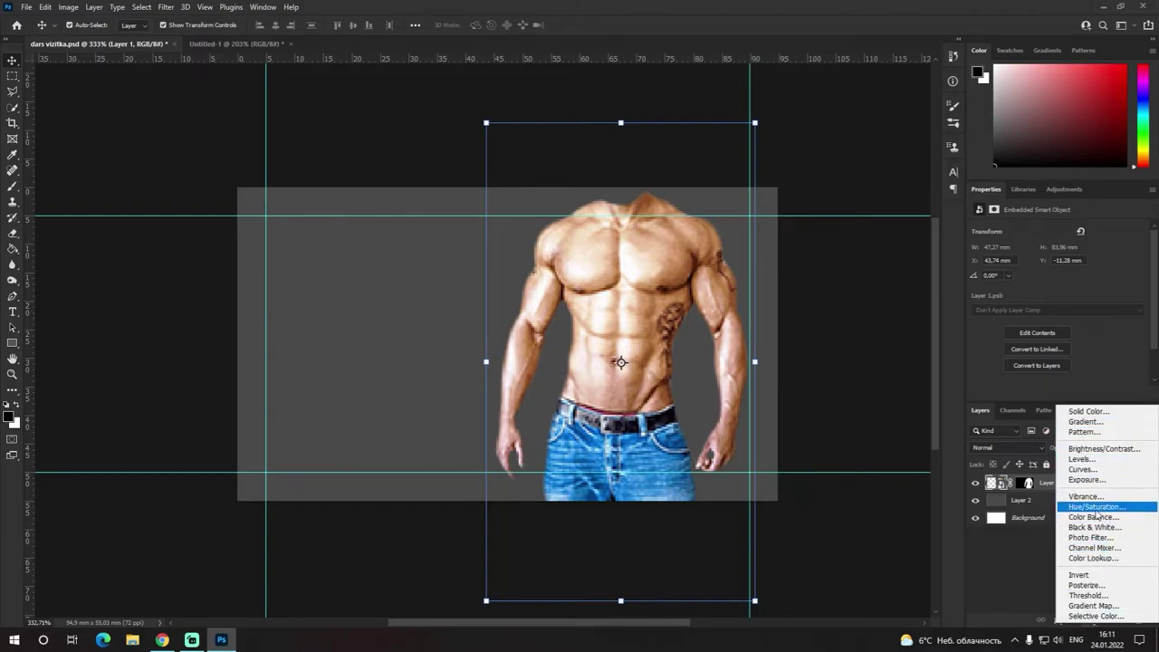
{"action": "left_click", "coordinate": [1101, 622]}
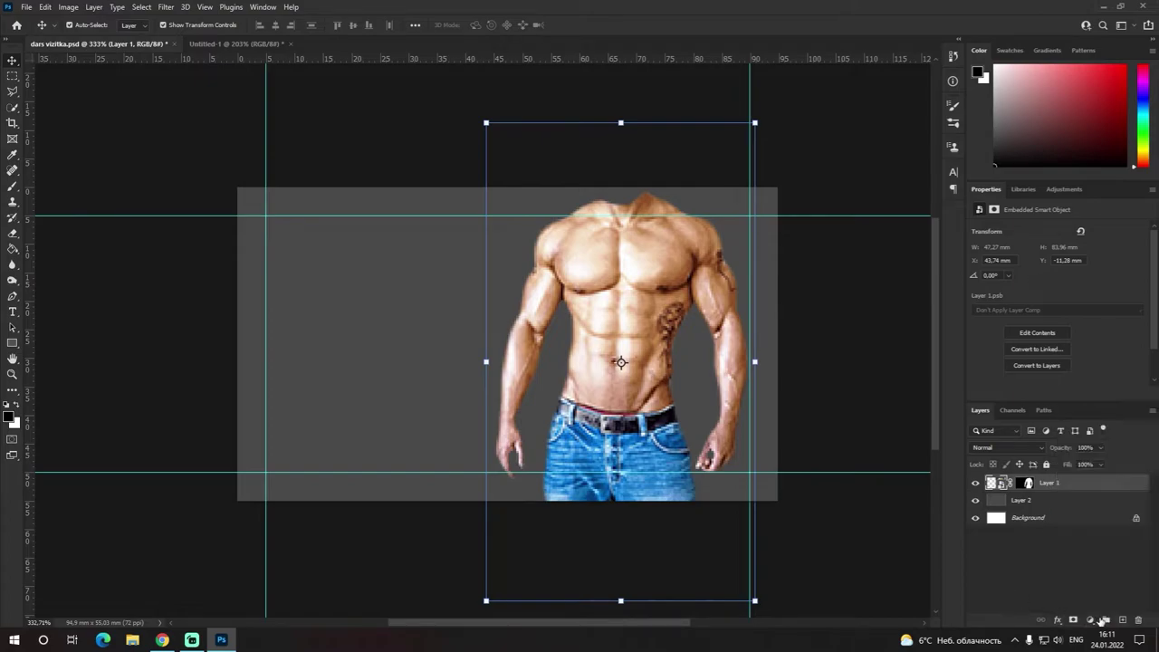
{"action": "left_click", "coordinate": [1091, 621]}
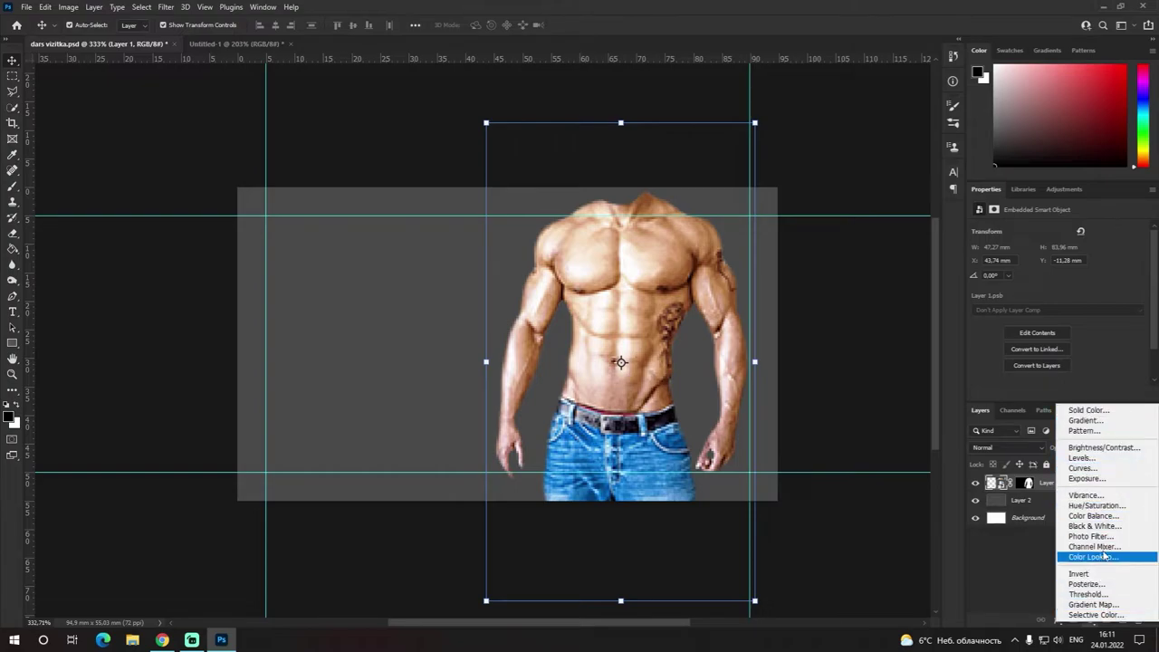
{"action": "left_click", "coordinate": [1091, 507]}
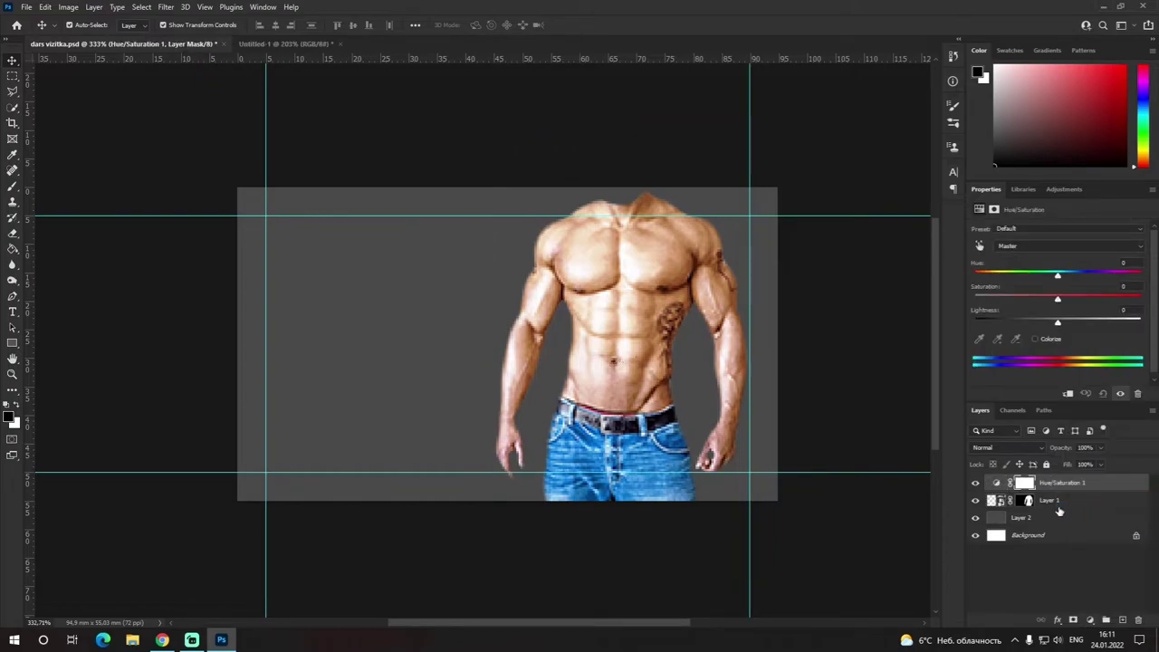
{"action": "left_click", "coordinate": [997, 485]}
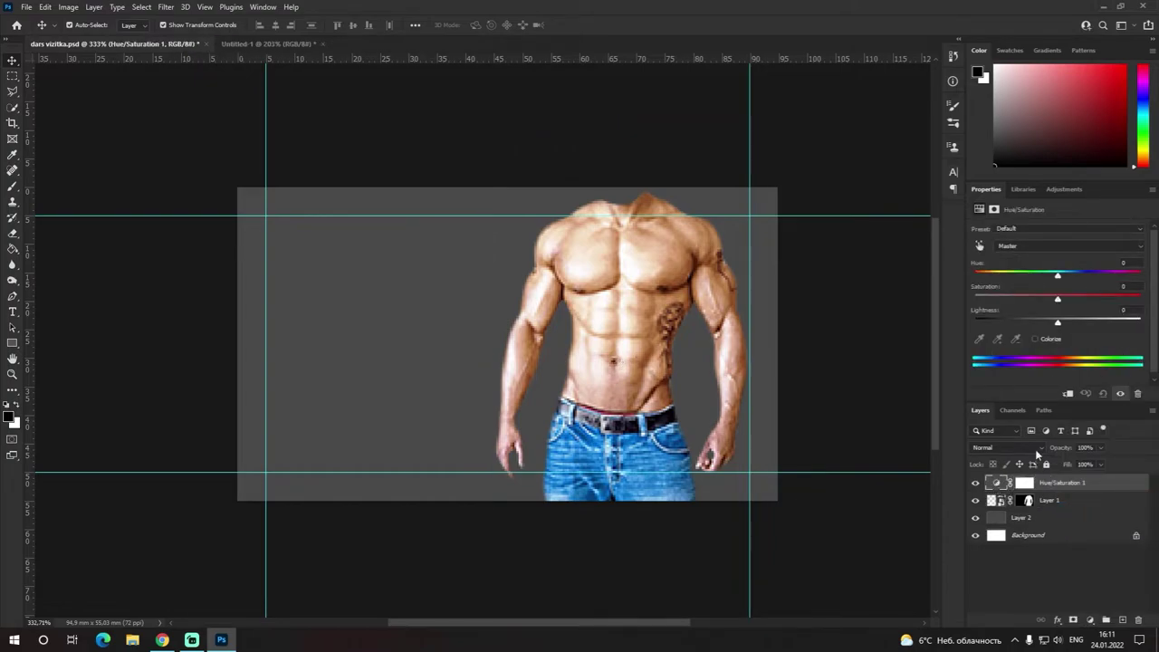
{"action": "mouse_move", "coordinate": [1058, 299]}
{"action": "left_mouse_down"}
{"action": "mouse_move", "coordinate": [962, 306]}
{"action": "mouse_move", "coordinate": [996, 303]}
{"action": "left_mouse_up"}
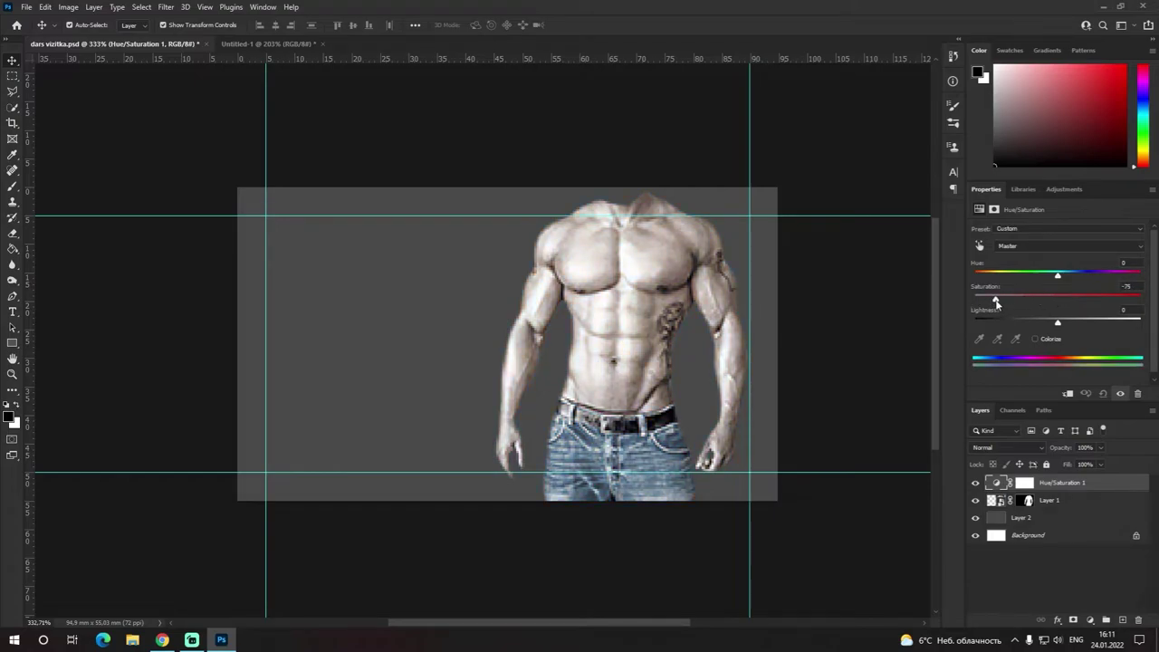
Step: Fine-tune Saturation to about -69 and reset Lightness to 0
{"action": "left_click", "coordinate": [1039, 561]}
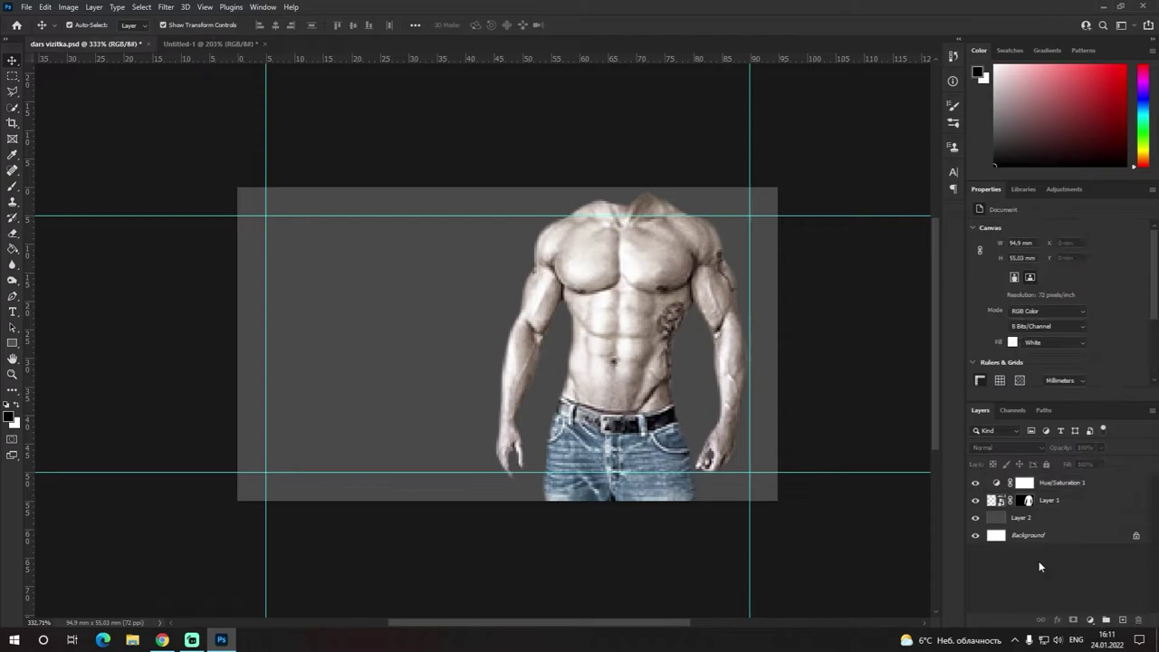
{"action": "left_click", "coordinate": [996, 486]}
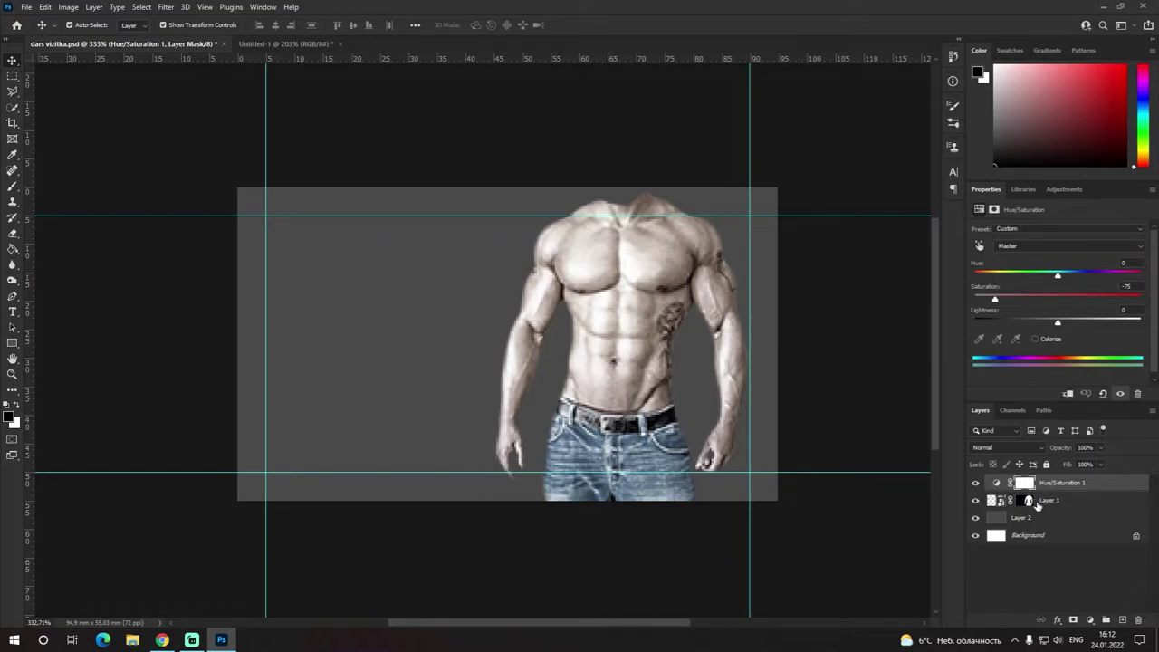
{"action": "mouse_move", "coordinate": [994, 299]}
{"action": "left_mouse_down"}
{"action": "mouse_move", "coordinate": [1123, 304]}
{"action": "mouse_move", "coordinate": [999, 305]}
{"action": "mouse_move", "coordinate": [1062, 322]}
{"action": "left_mouse_up"}
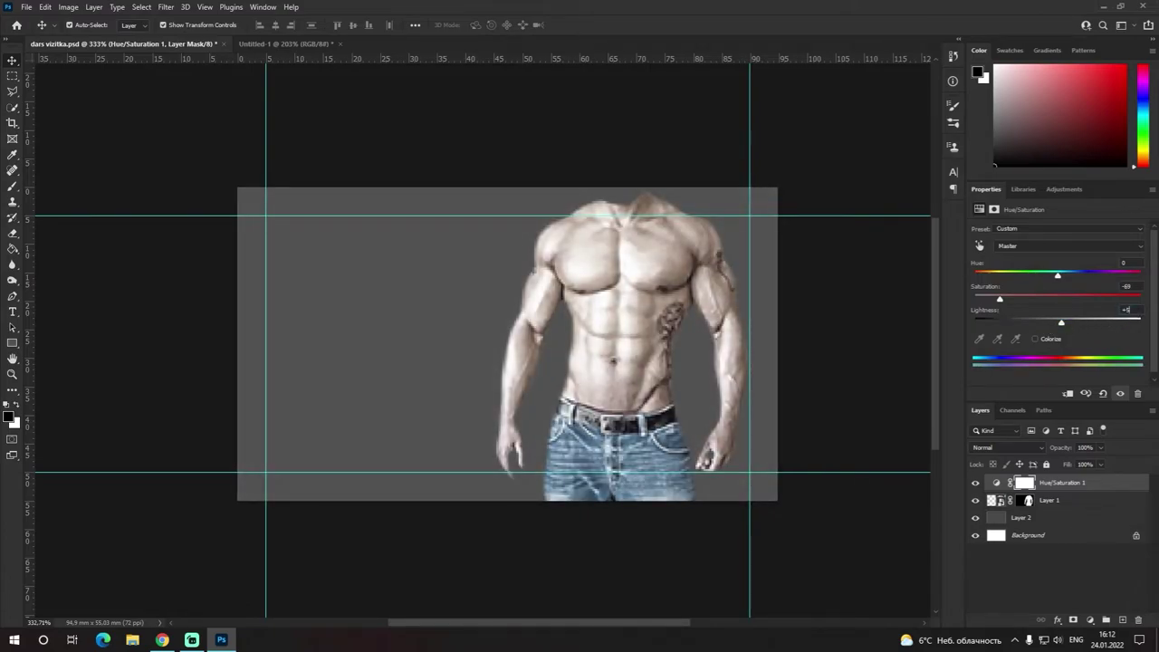
{"action": "type", "text": "0"}
{"action": "key", "text": "Return"}
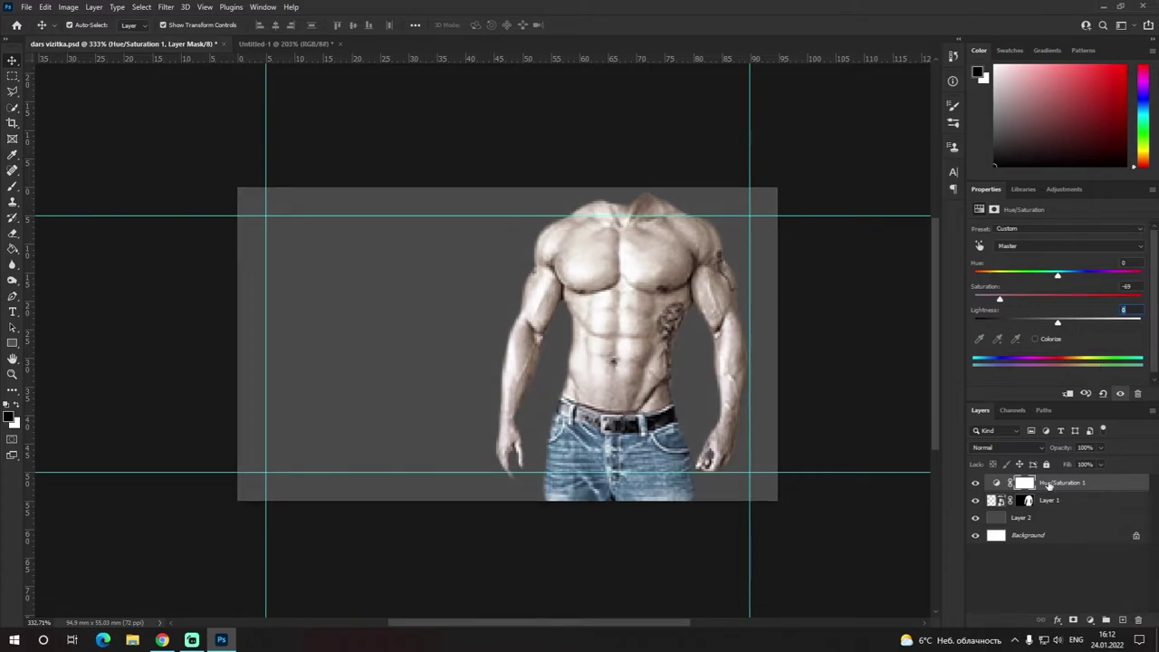
{"action": "left_click", "coordinate": [1069, 568]}
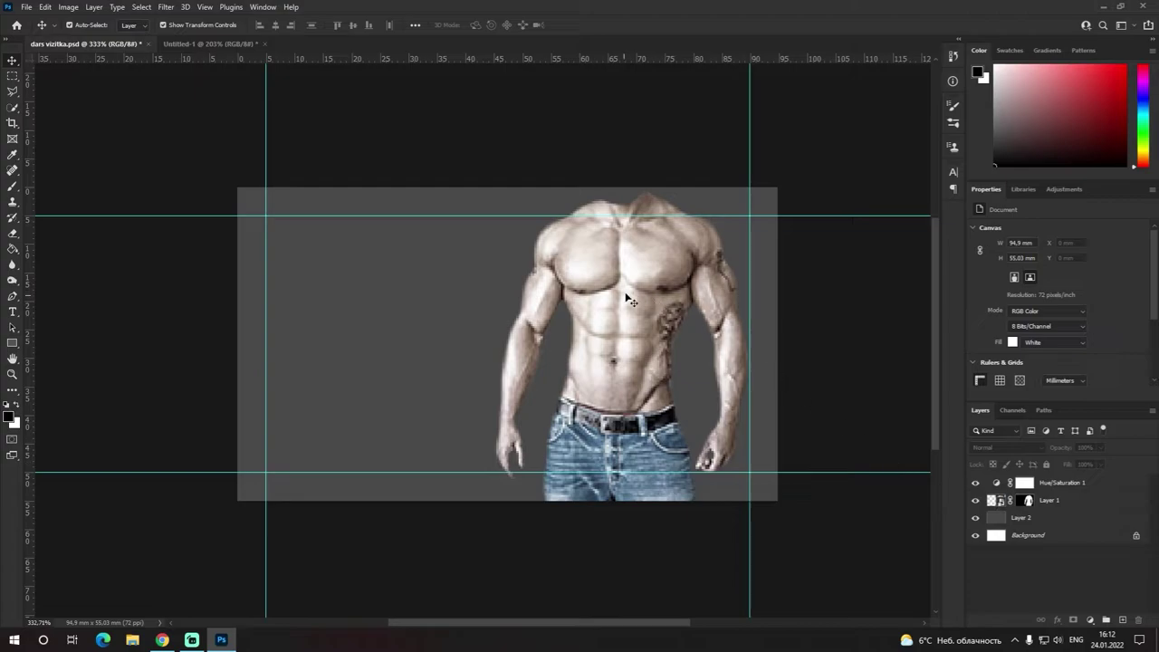
{"action": "left_click", "coordinate": [991, 504]}
{"action": "left_click", "coordinate": [1014, 487]}
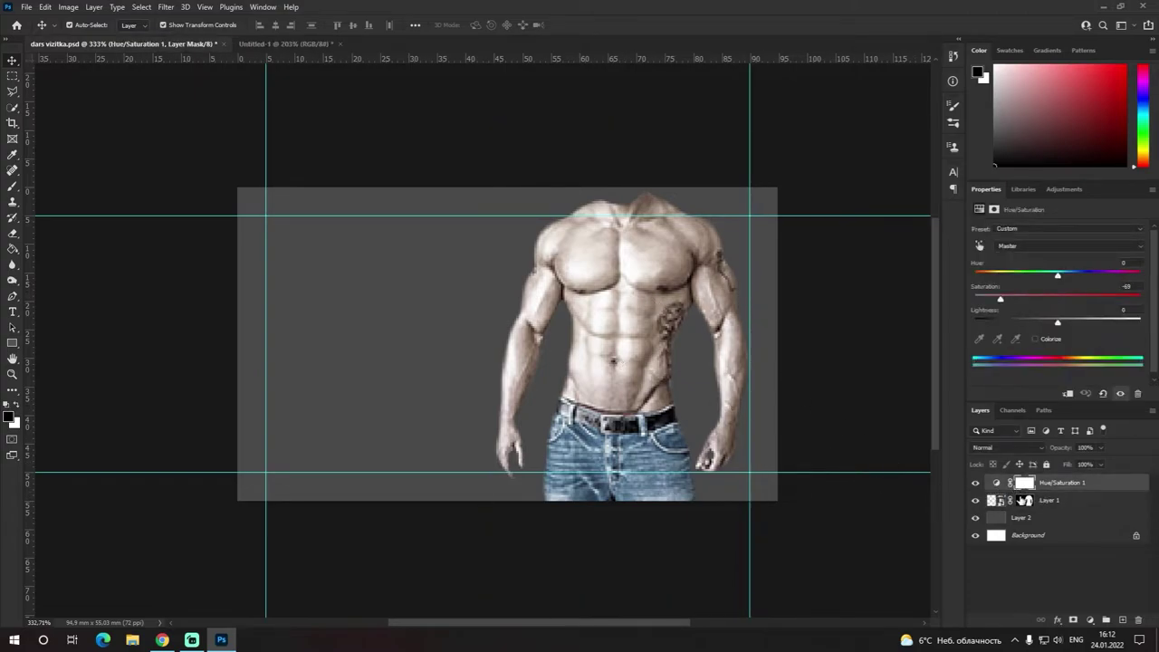
{"action": "left_click", "coordinate": [996, 483]}
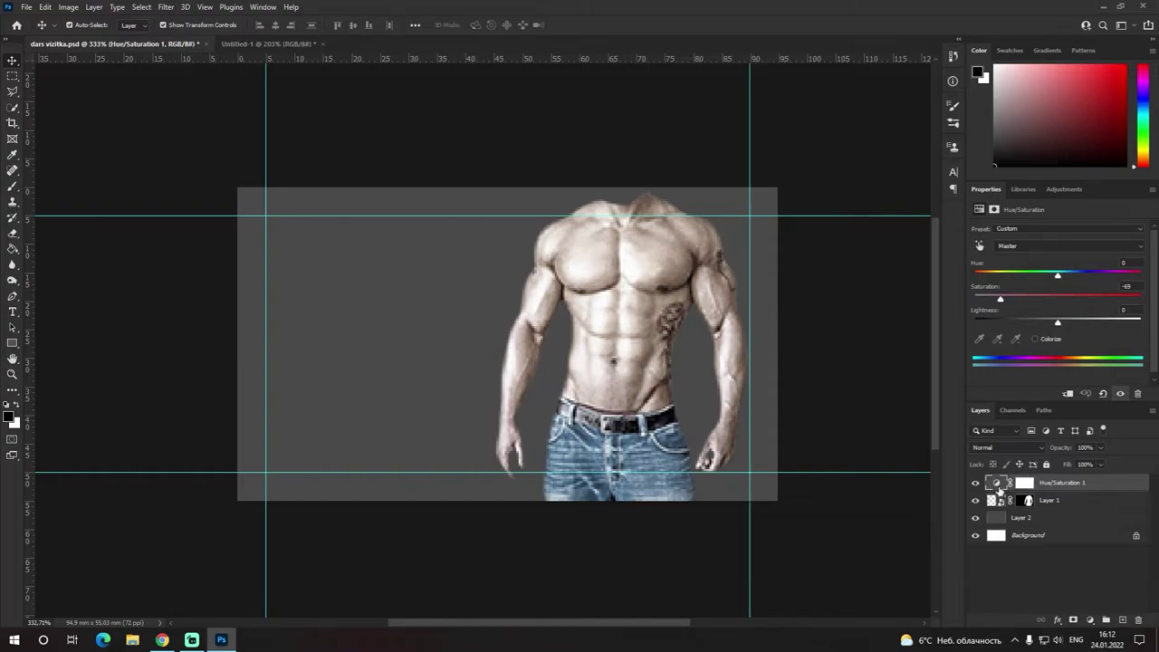
Step: Duplicate torso Layer 1 with Ctrl+J and move the copy to the card's left side
{"action": "left_click", "coordinate": [999, 501]}
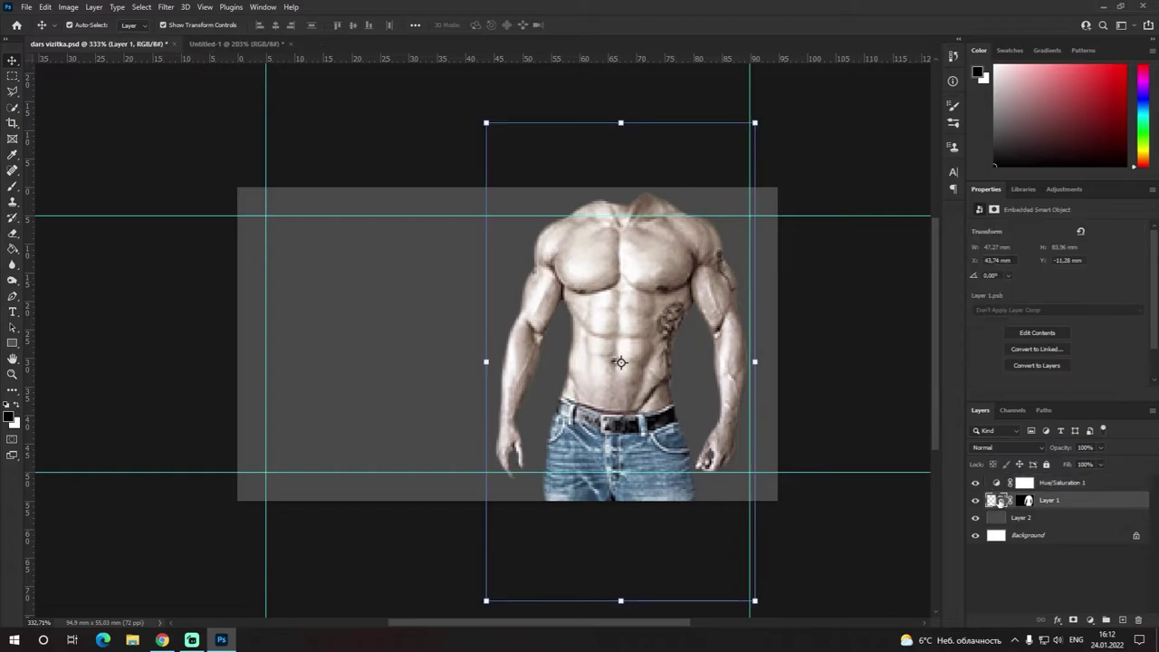
{"action": "left_click", "coordinate": [999, 497]}
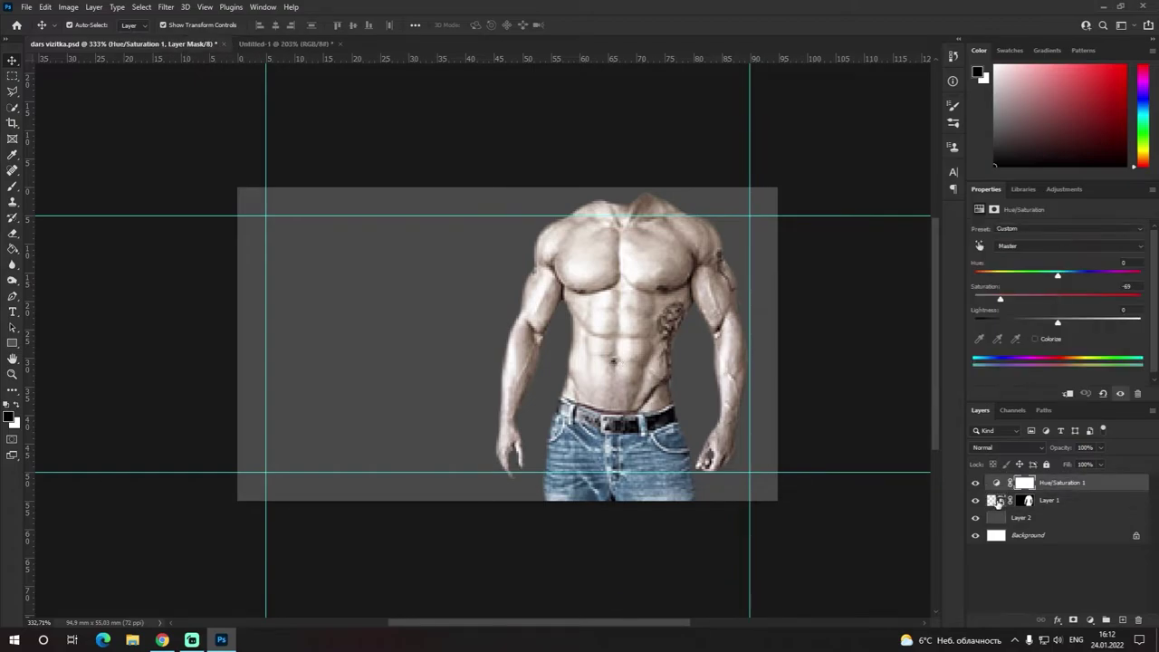
{"action": "left_click", "coordinate": [999, 501]}
{"action": "left_click", "coordinate": [997, 484]}
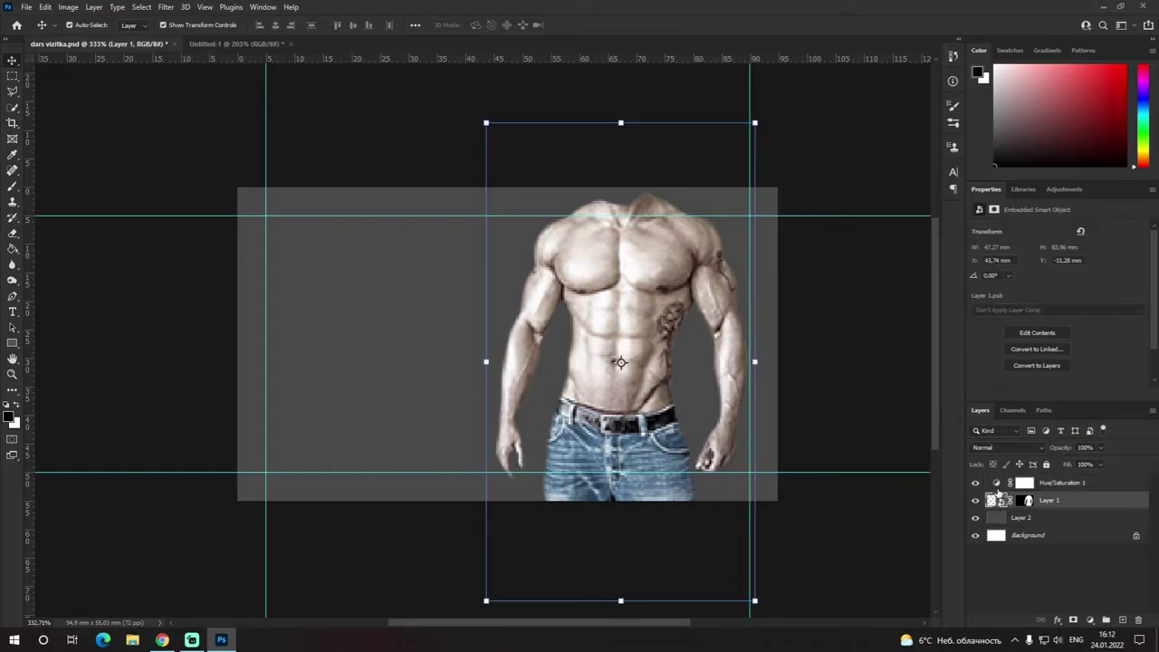
{"action": "left_click", "coordinate": [999, 488]}
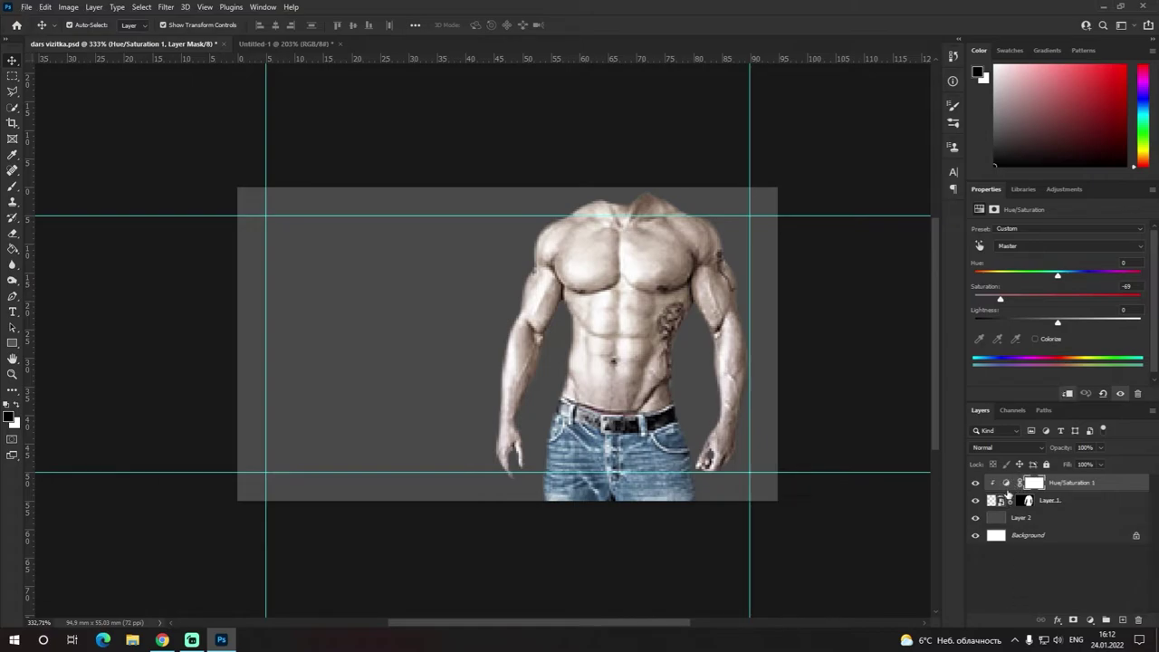
{"action": "left_click", "coordinate": [1009, 483]}
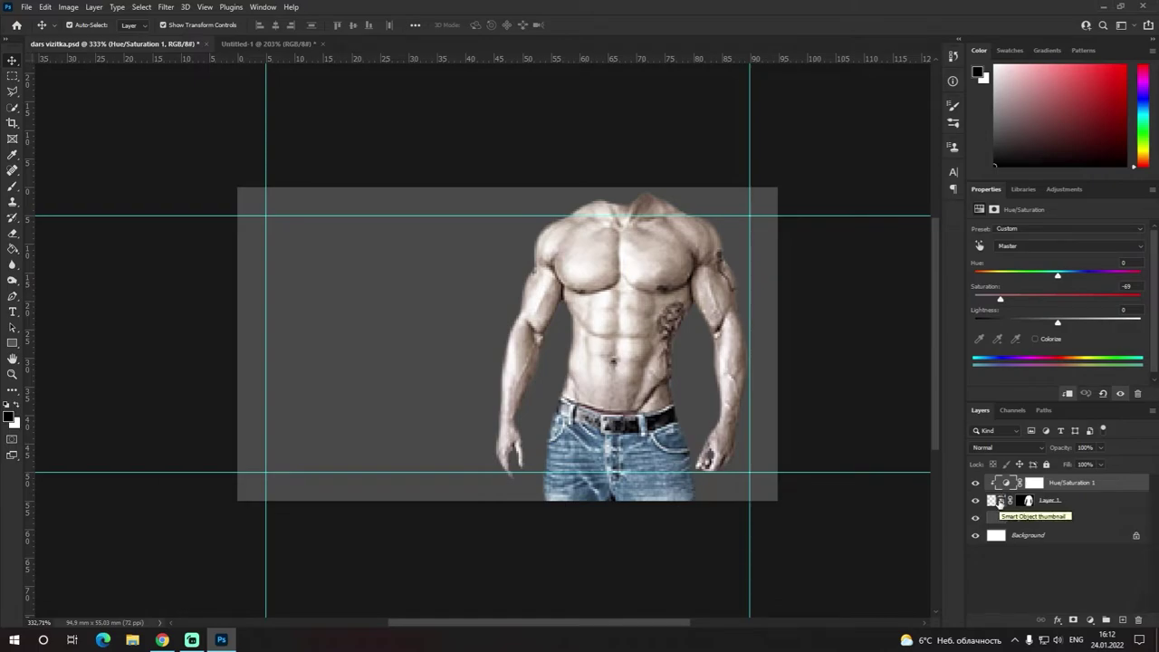
{"action": "left_click", "coordinate": [998, 504]}
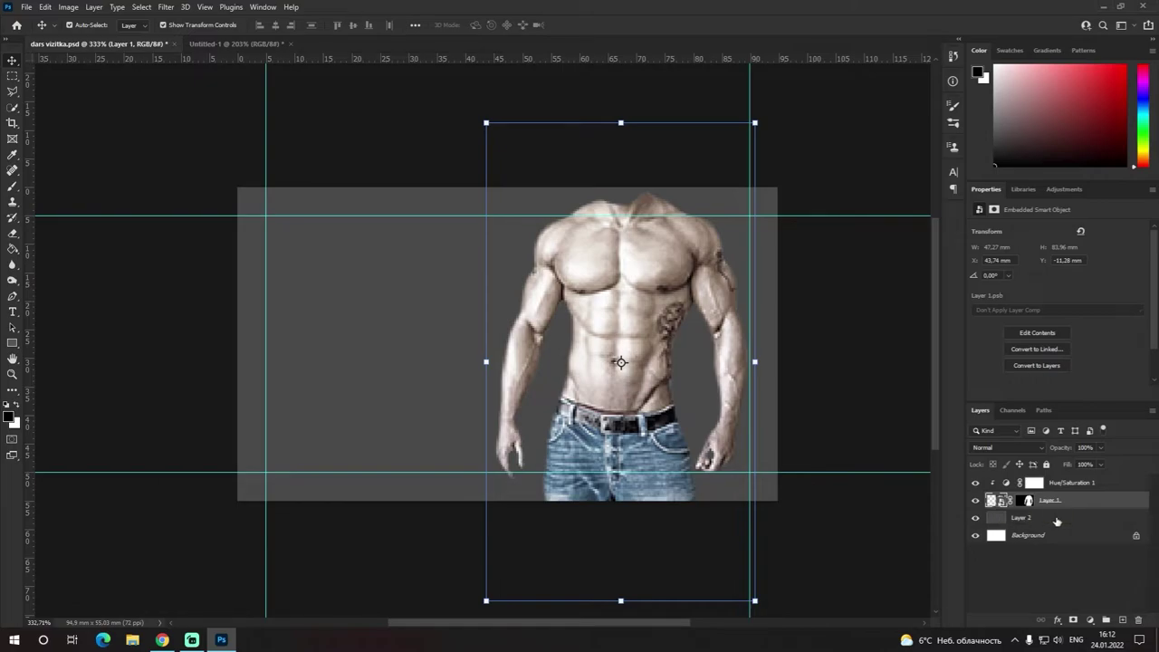
{"action": "key", "text": "ctrl+j"}
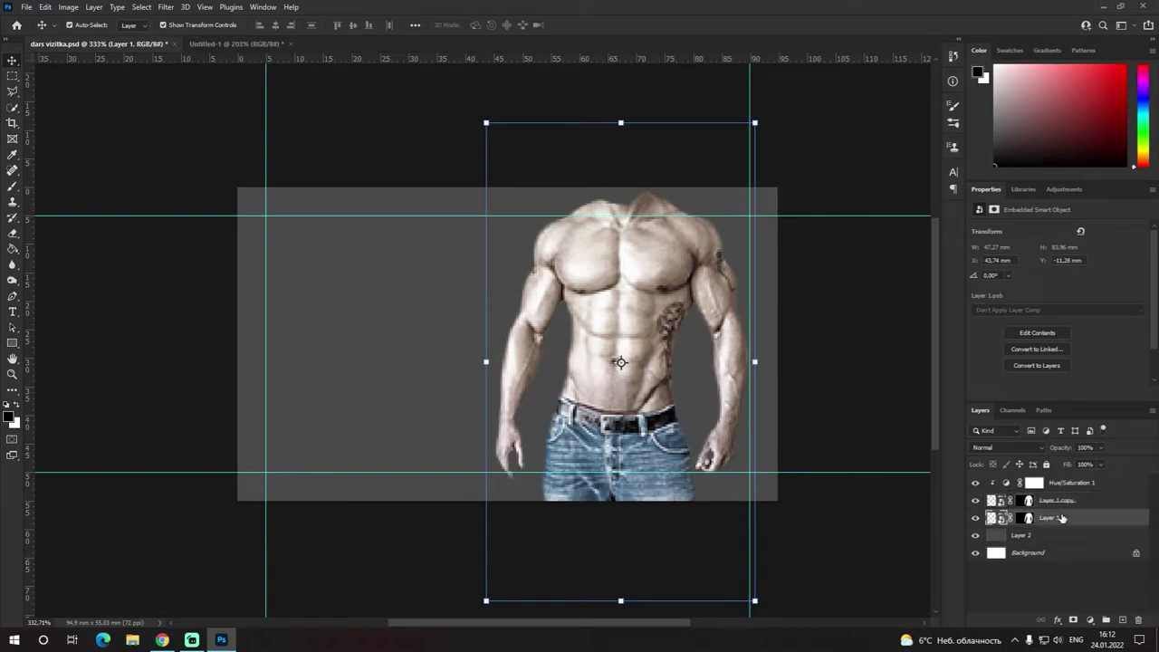
{"action": "left_click_drag", "start_coordinate": [698, 360], "coordinate": [446, 358]}
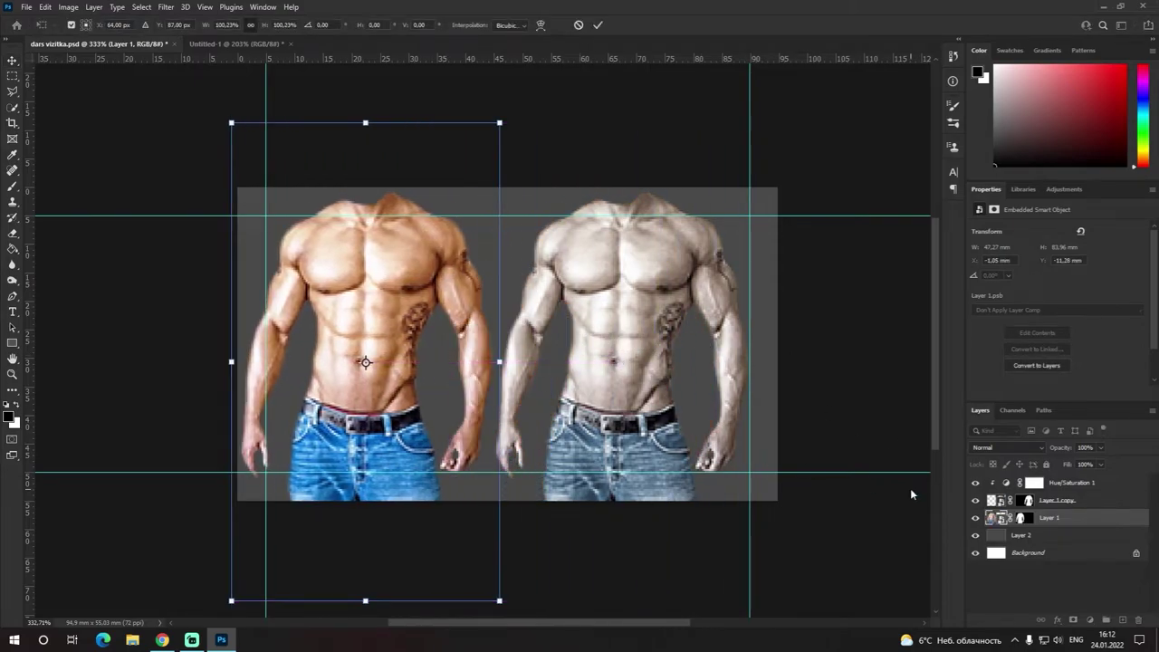
{"action": "left_click", "coordinate": [1014, 572]}
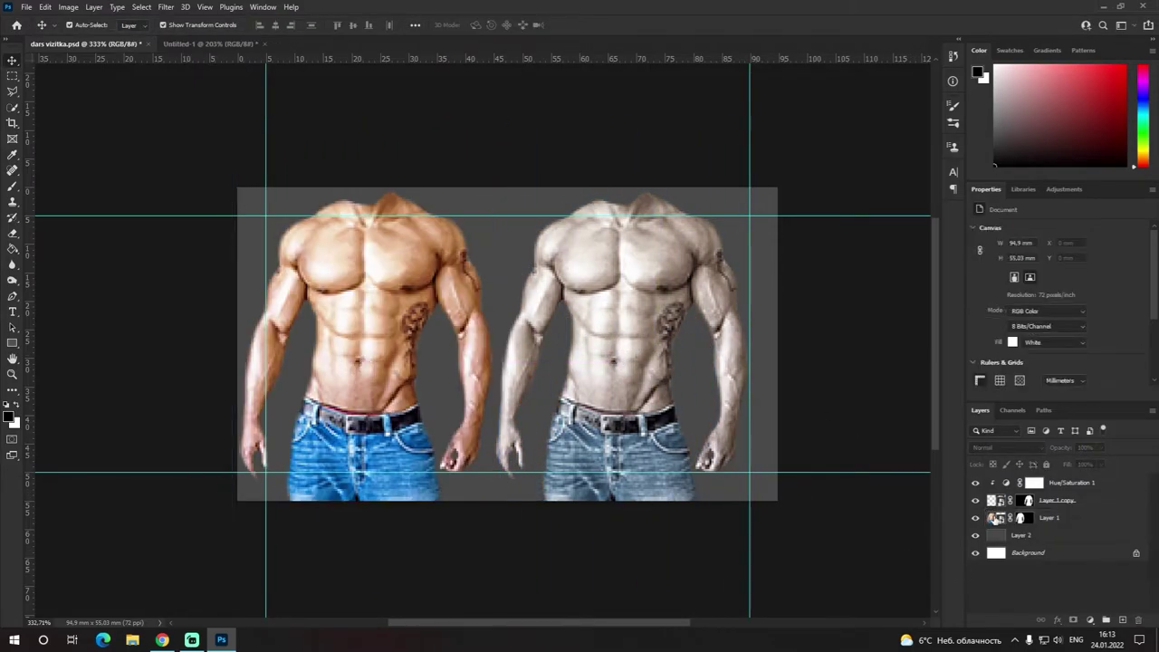
Step: Compare the torsos by toggling visibility and the Hue/Saturation clipping, leaving it clipped to the right torso
{"action": "left_click", "coordinate": [994, 518]}
{"action": "left_click", "coordinate": [1003, 485]}
{"action": "left_click", "coordinate": [996, 502]}
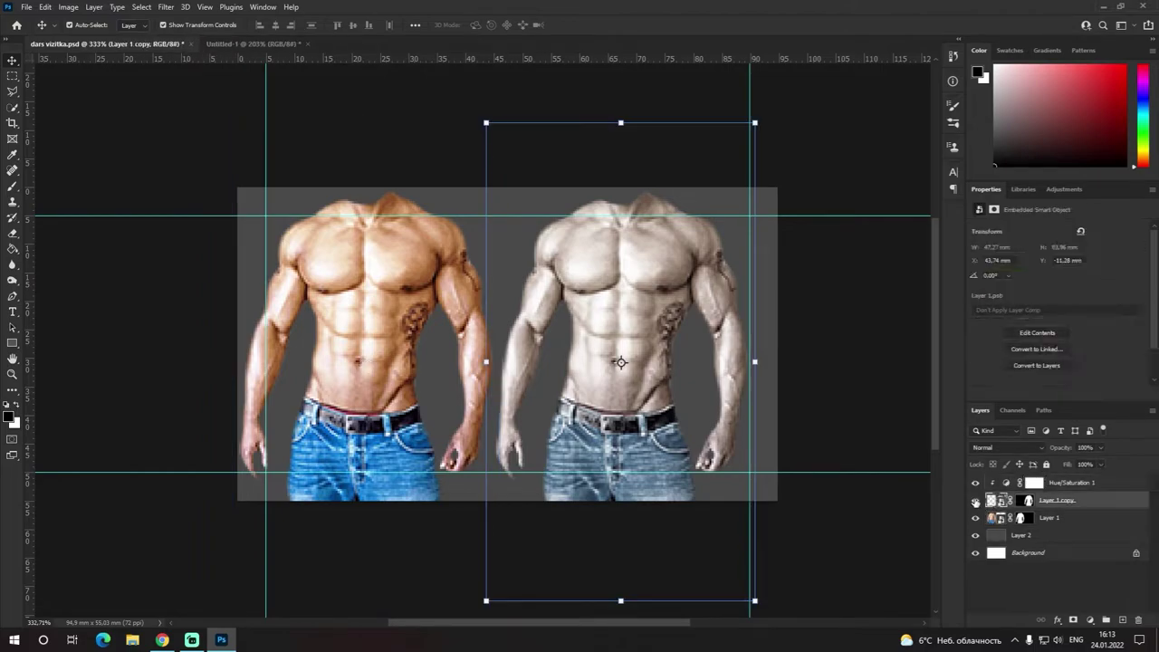
{"action": "left_click", "coordinate": [975, 501]}
{"action": "left_click", "coordinate": [1005, 485]}
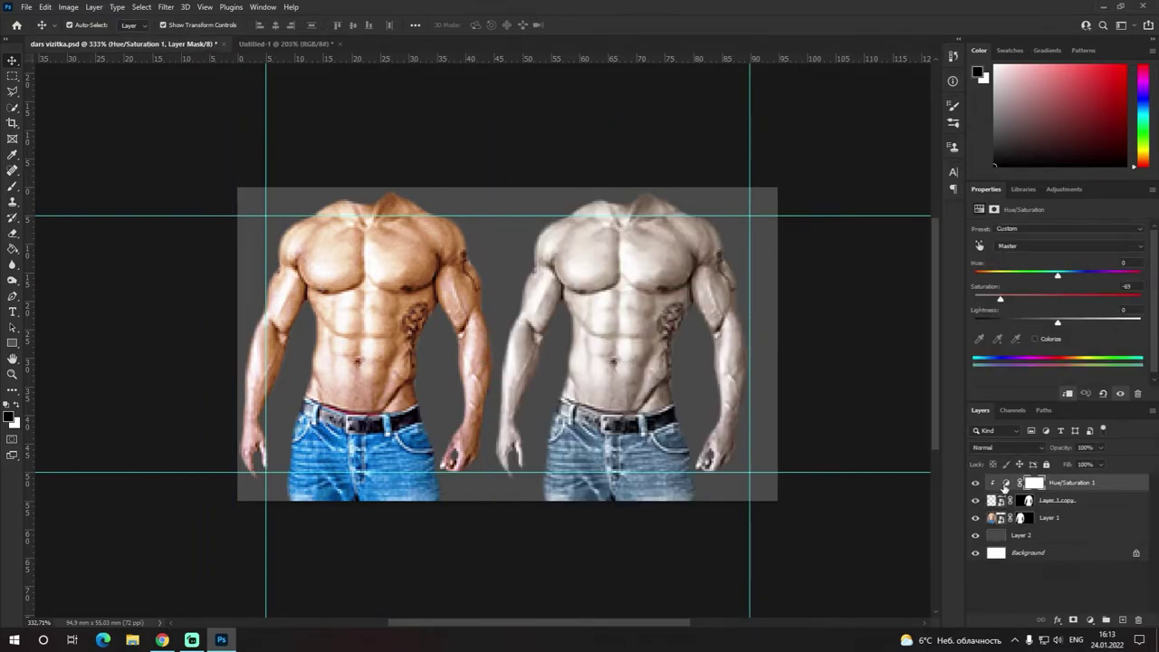
{"action": "left_click", "coordinate": [1003, 485]}
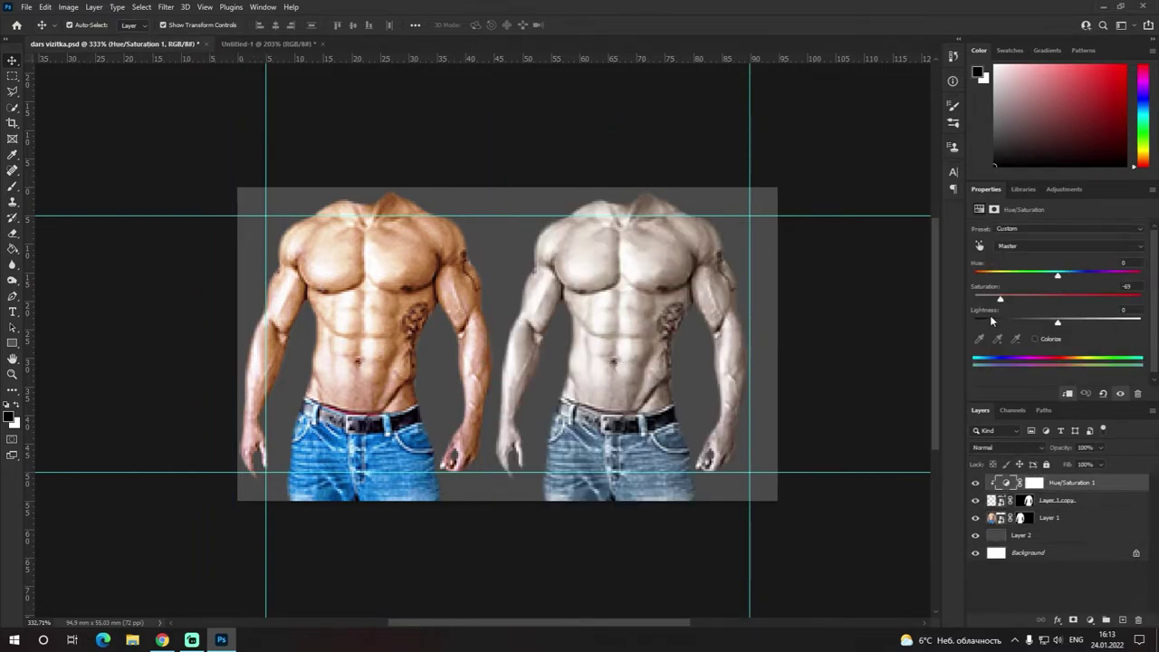
{"action": "left_click", "coordinate": [997, 491], "text": "alt"}
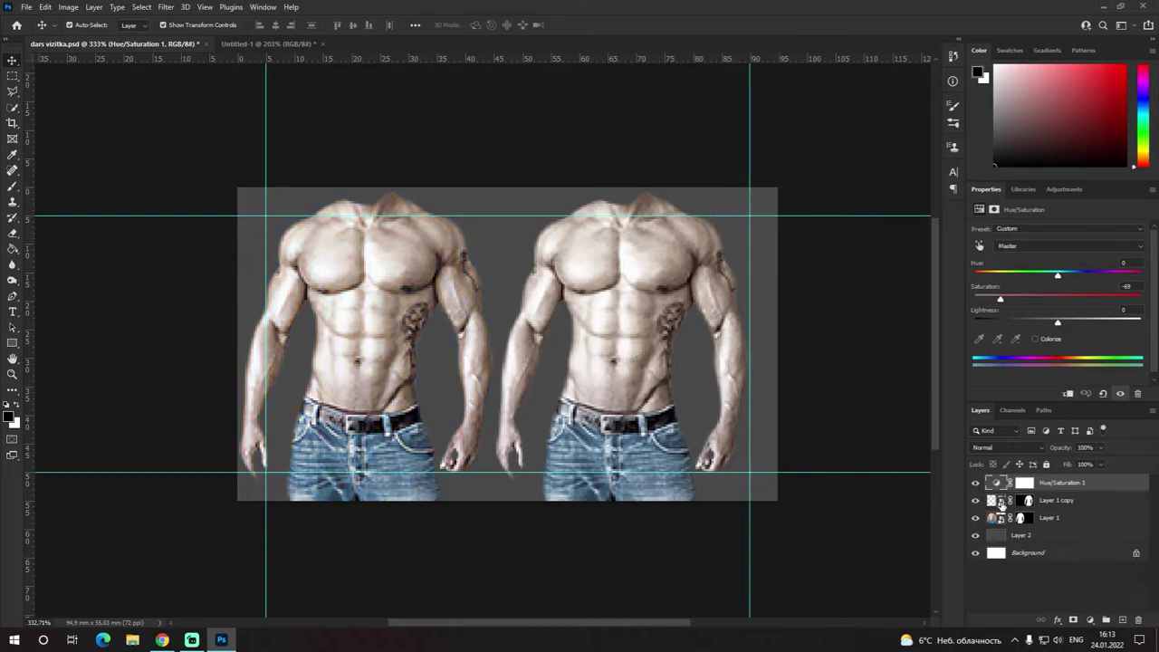
{"action": "left_click", "coordinate": [997, 491], "text": "alt"}
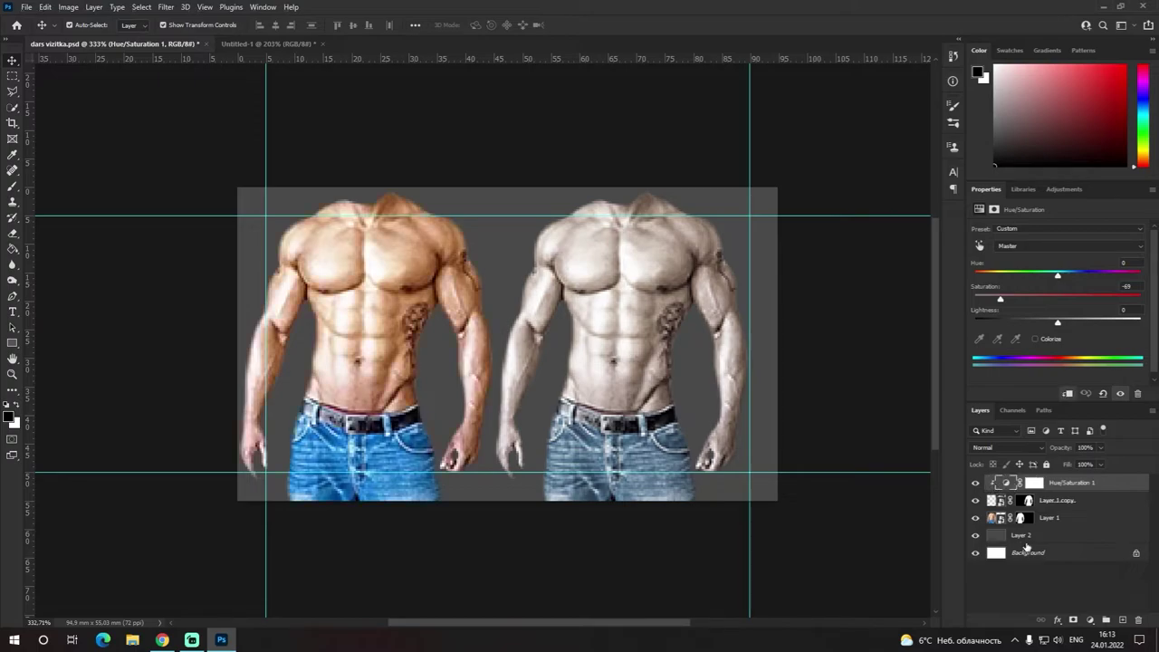
Step: Delete the coloured left torso layer so only the desaturated torso remains
{"action": "left_click", "coordinate": [996, 521]}
{"action": "key", "text": "Delete"}
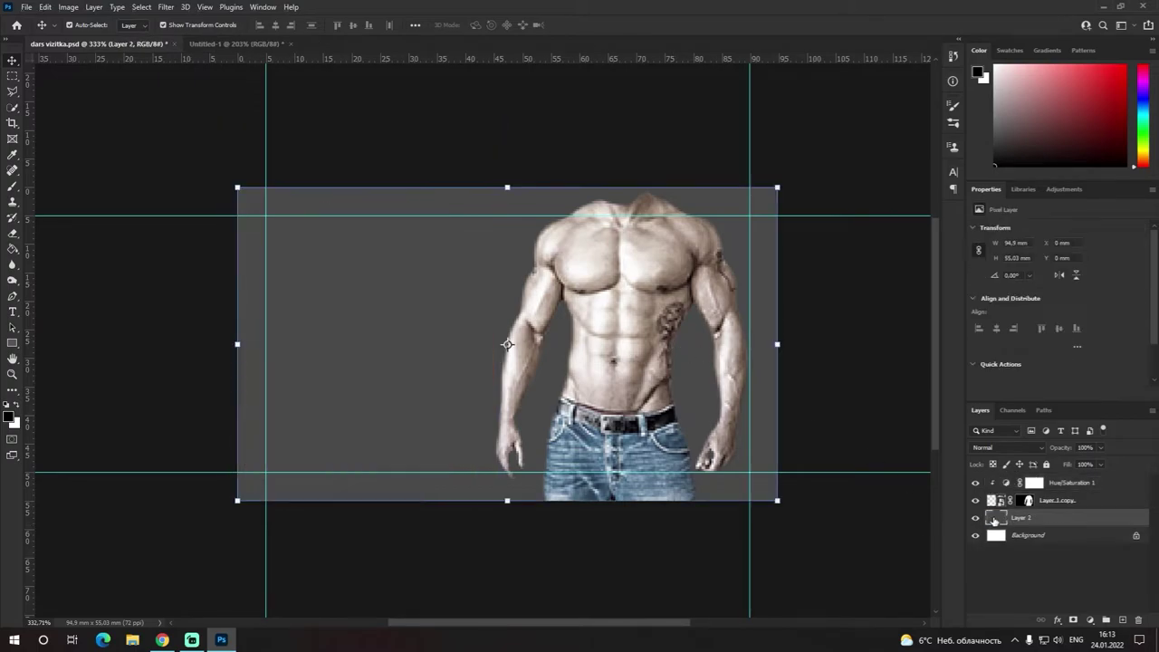
{"action": "scroll", "coordinate": [860, 527], "scroll_direction": "down", "scroll_amount": 1}
{"action": "scroll", "coordinate": [864, 525], "scroll_direction": "up", "scroll_amount": 1}
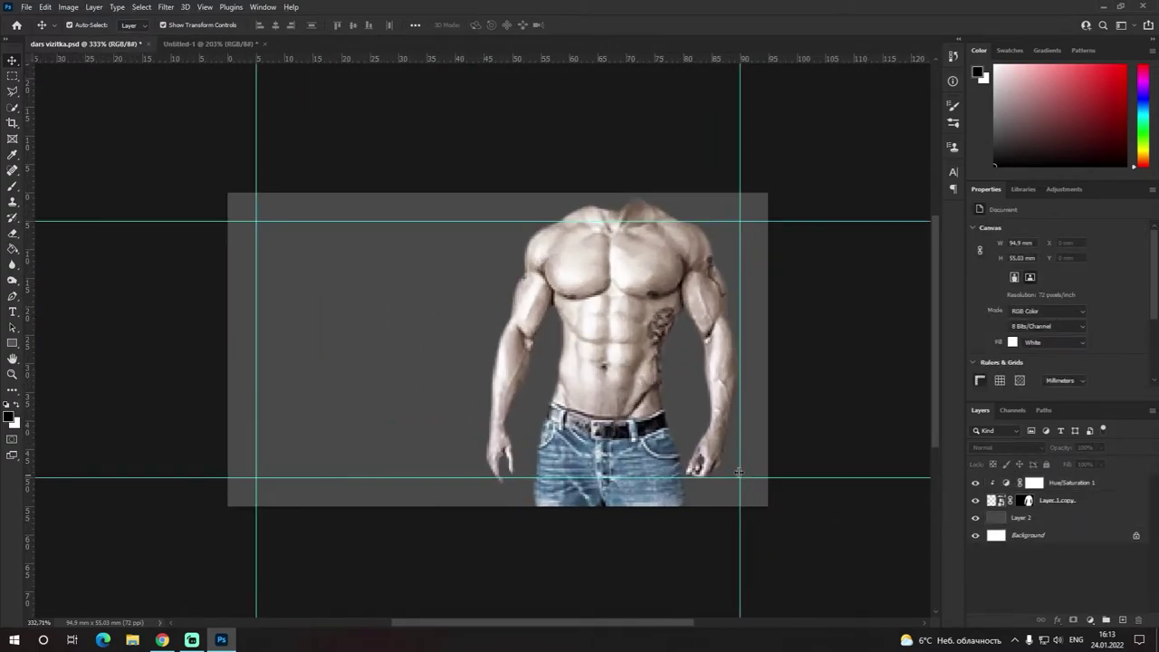
{"action": "scroll", "coordinate": [615, 421], "scroll_direction": "up", "scroll_amount": 1}
Step: Scroll through the body building image results and open a larger preview
{"action": "left_click", "coordinate": [161, 640]}
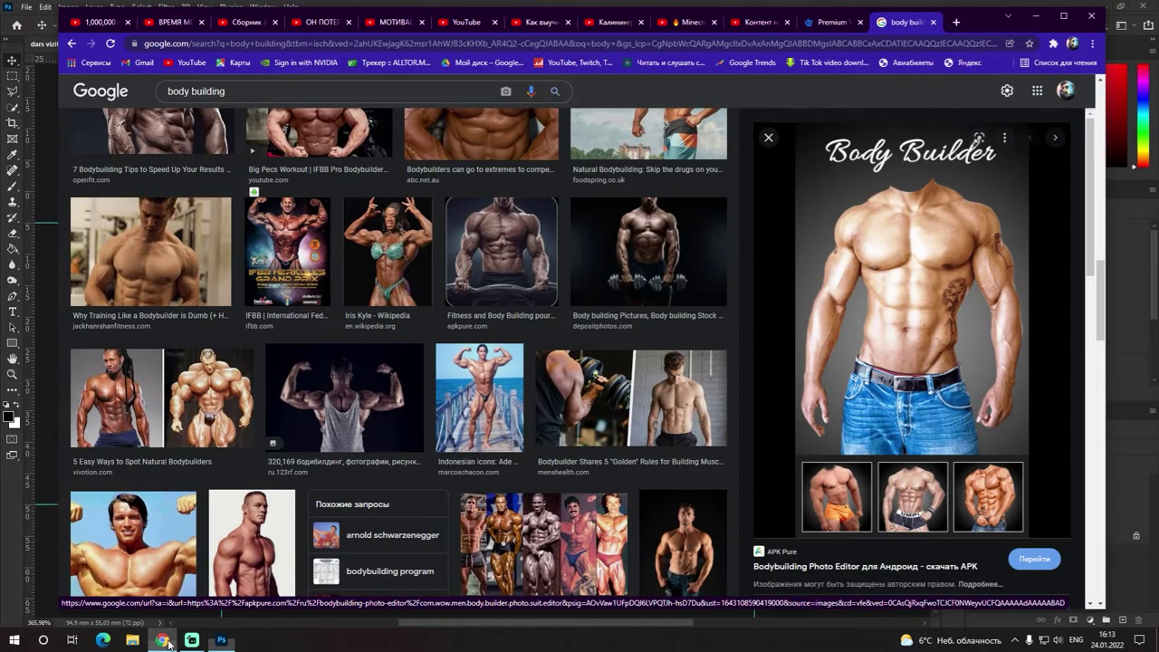
{"action": "scroll", "coordinate": [422, 302], "scroll_direction": "down", "scroll_amount": 2}
{"action": "scroll", "coordinate": [380, 272], "scroll_direction": "down", "scroll_amount": 3}
{"action": "scroll", "coordinate": [335, 245], "scroll_direction": "down", "scroll_amount": 3}
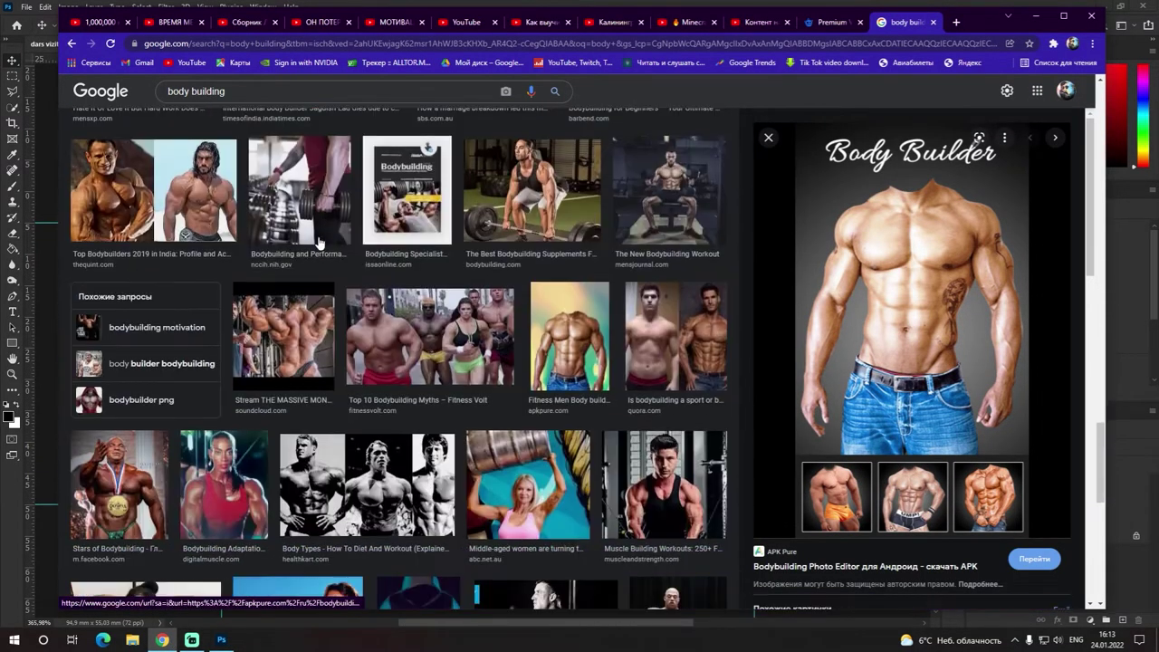
{"action": "scroll", "coordinate": [283, 211], "scroll_direction": "down", "scroll_amount": 3}
{"action": "scroll", "coordinate": [288, 209], "scroll_direction": "down", "scroll_amount": 4}
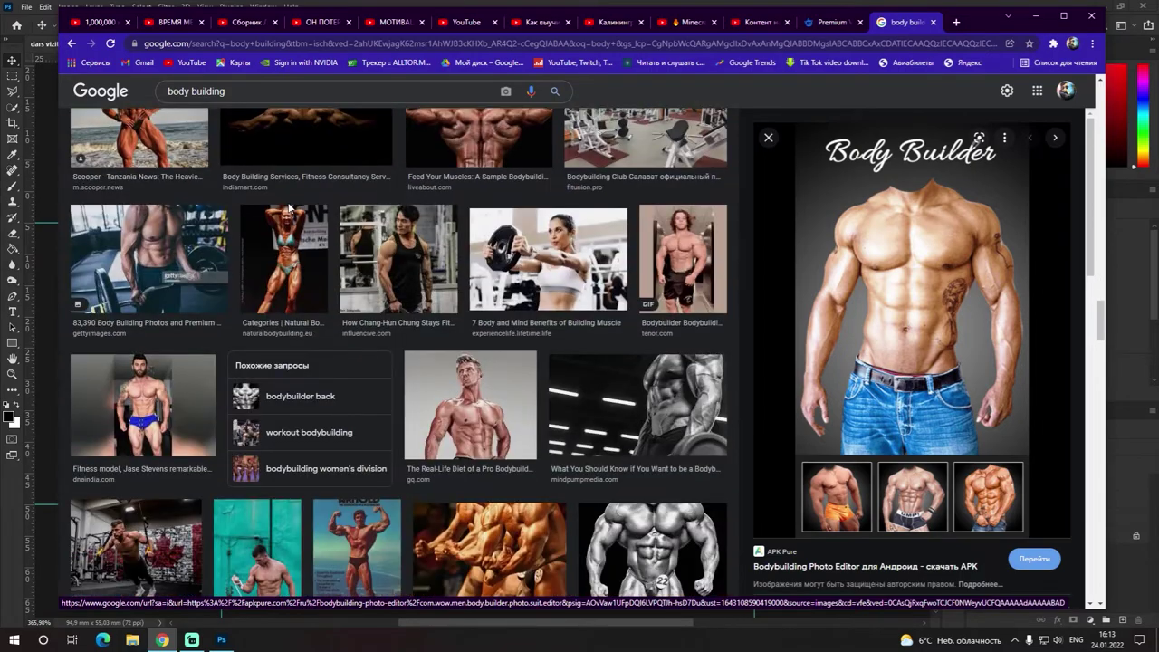
{"action": "scroll", "coordinate": [290, 209], "scroll_direction": "down", "scroll_amount": 3}
{"action": "scroll", "coordinate": [289, 208], "scroll_direction": "up", "scroll_amount": 3}
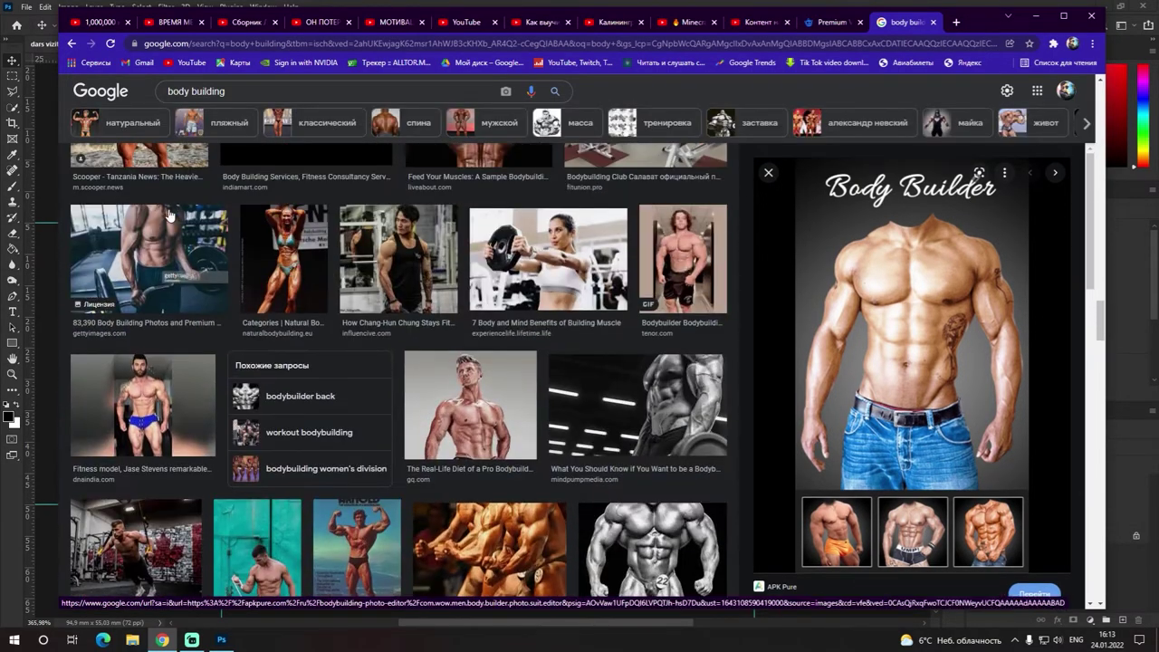
{"action": "left_click", "coordinate": [217, 258]}
{"action": "scroll", "coordinate": [824, 355], "scroll_direction": "down", "scroll_amount": 2}
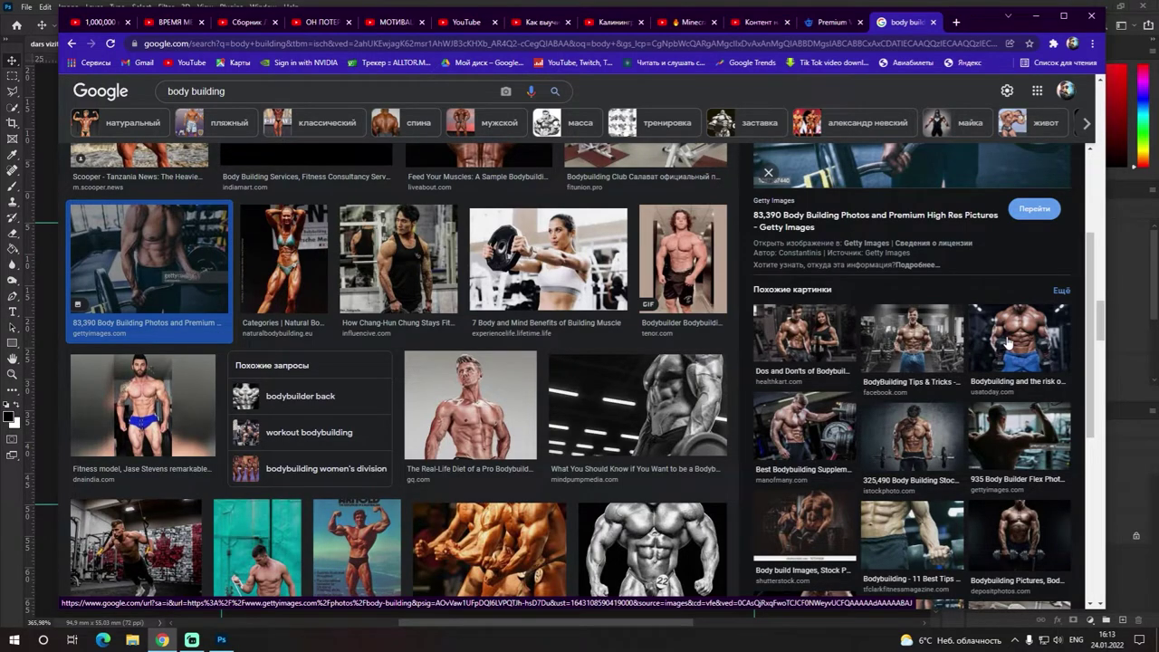
Step: Copy the related bodybuilder-with-dumbbells image and return to Photoshop
{"action": "left_click", "coordinate": [1007, 341]}
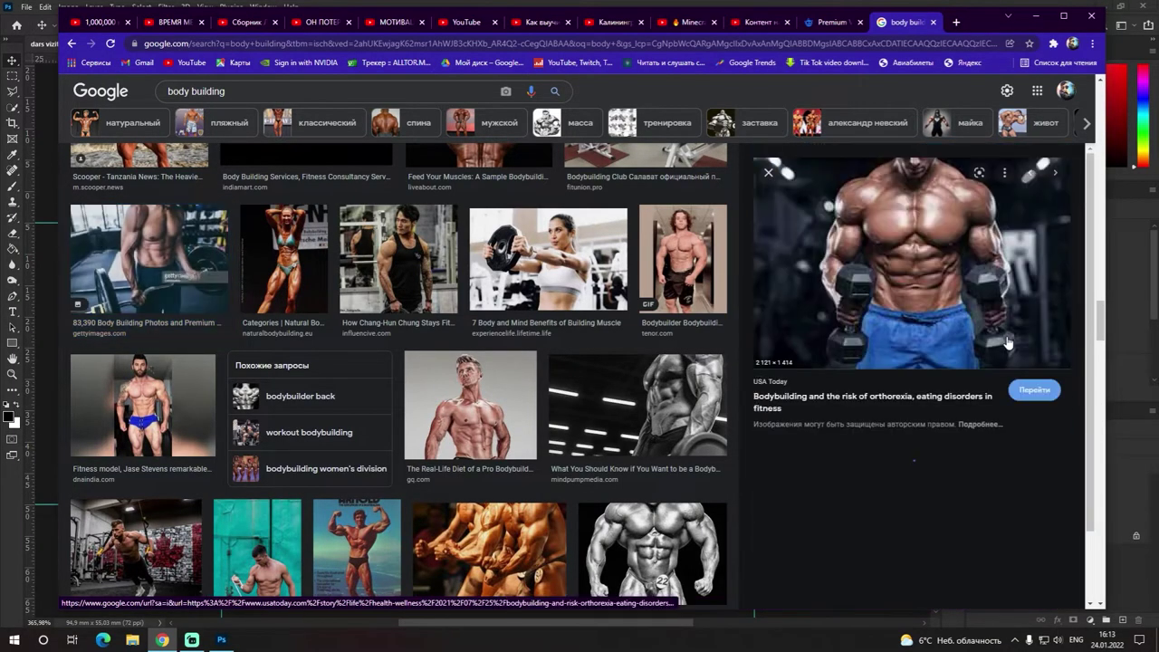
{"action": "right_click", "coordinate": [903, 277]}
{"action": "left_click", "coordinate": [910, 423]}
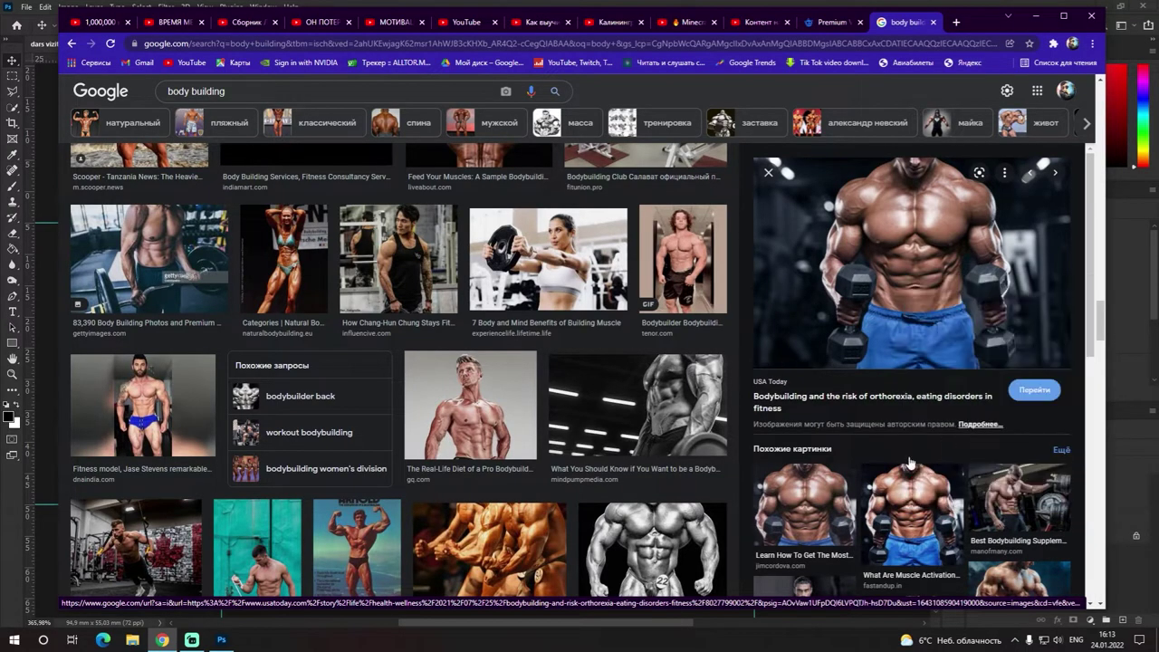
{"action": "left_click", "coordinate": [220, 639]}
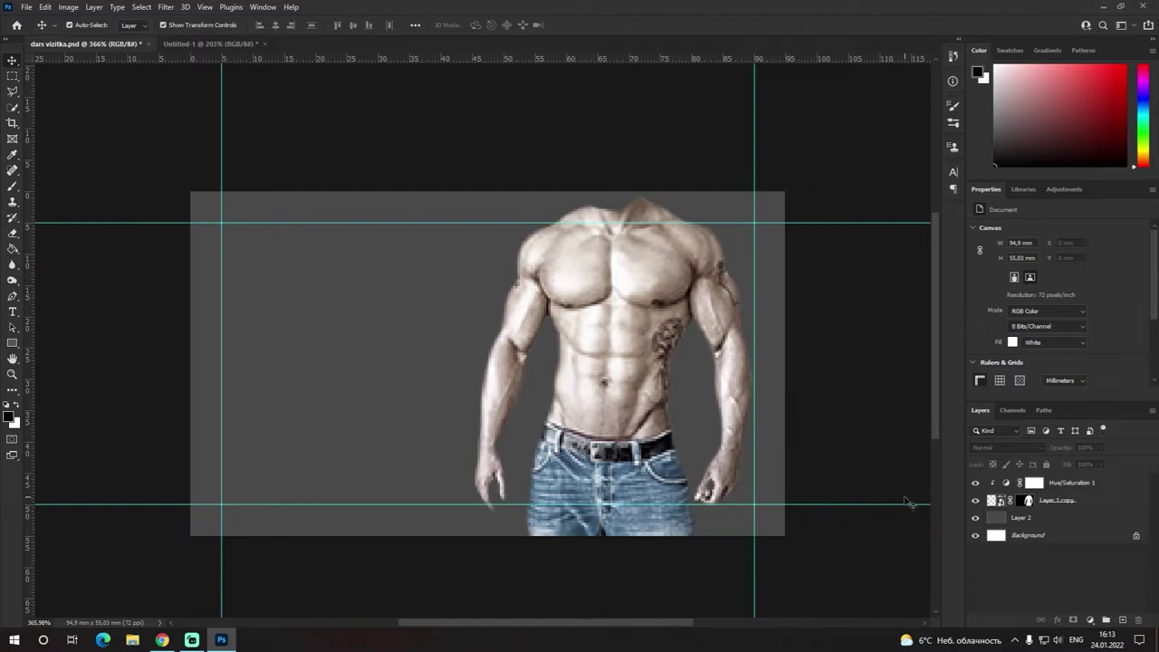
Step: Paste the dumbbell photo as Layer 3 above Background, then hide and lock it
{"action": "left_click", "coordinate": [1087, 501]}
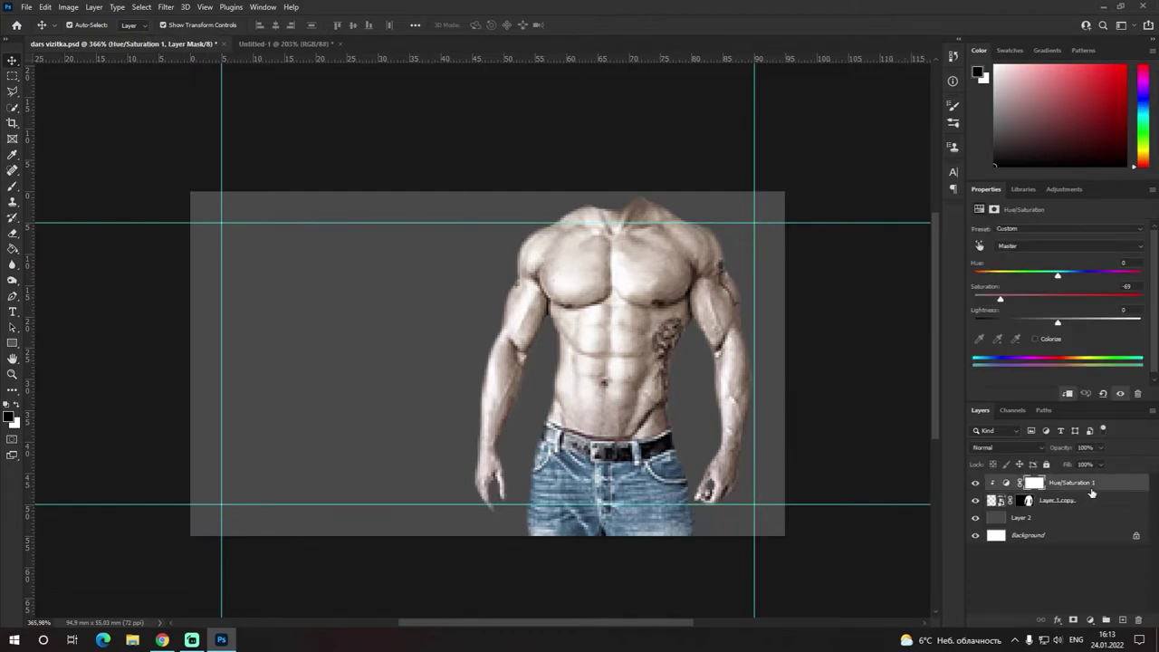
{"action": "left_click", "coordinate": [1089, 500]}
{"action": "left_click", "coordinate": [1084, 520]}
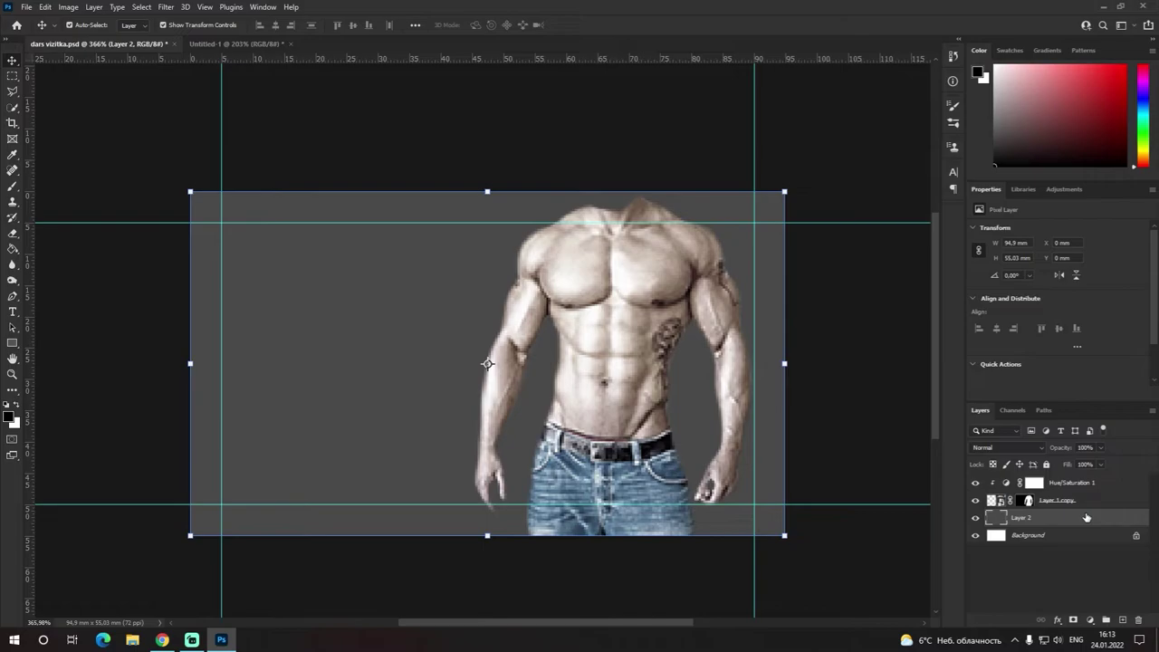
{"action": "left_click", "coordinate": [1095, 487]}
{"action": "left_click", "coordinate": [1072, 518]}
{"action": "key", "text": "ctrl+v"}
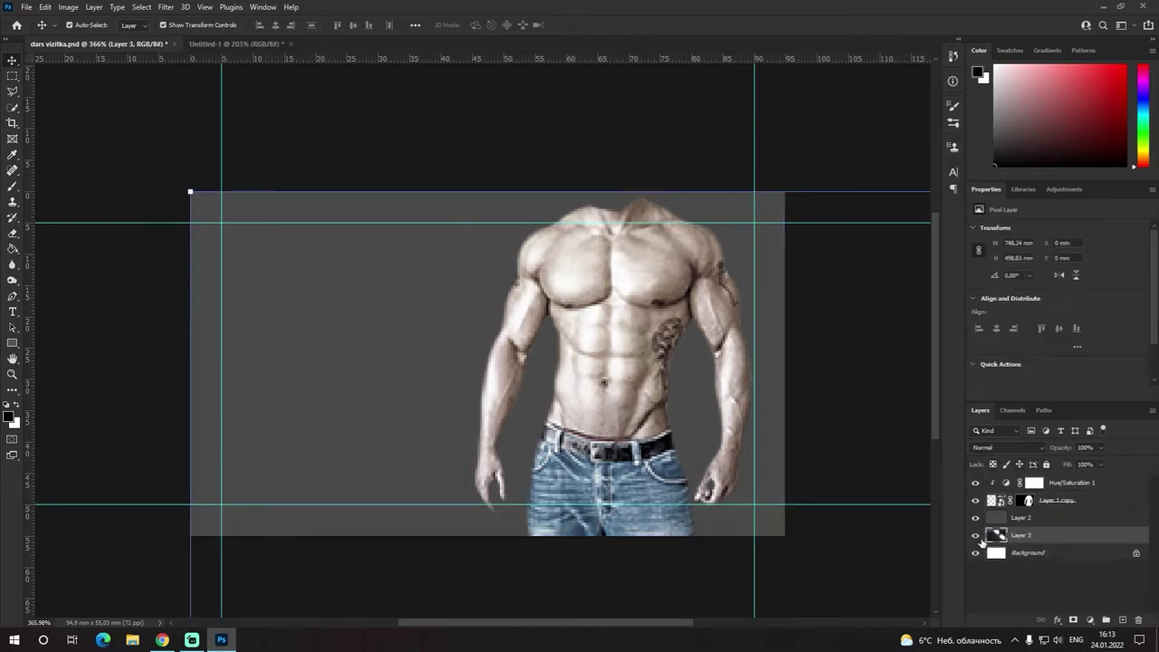
{"action": "left_click", "coordinate": [977, 537]}
{"action": "key", "text": "ctrl+slash"}
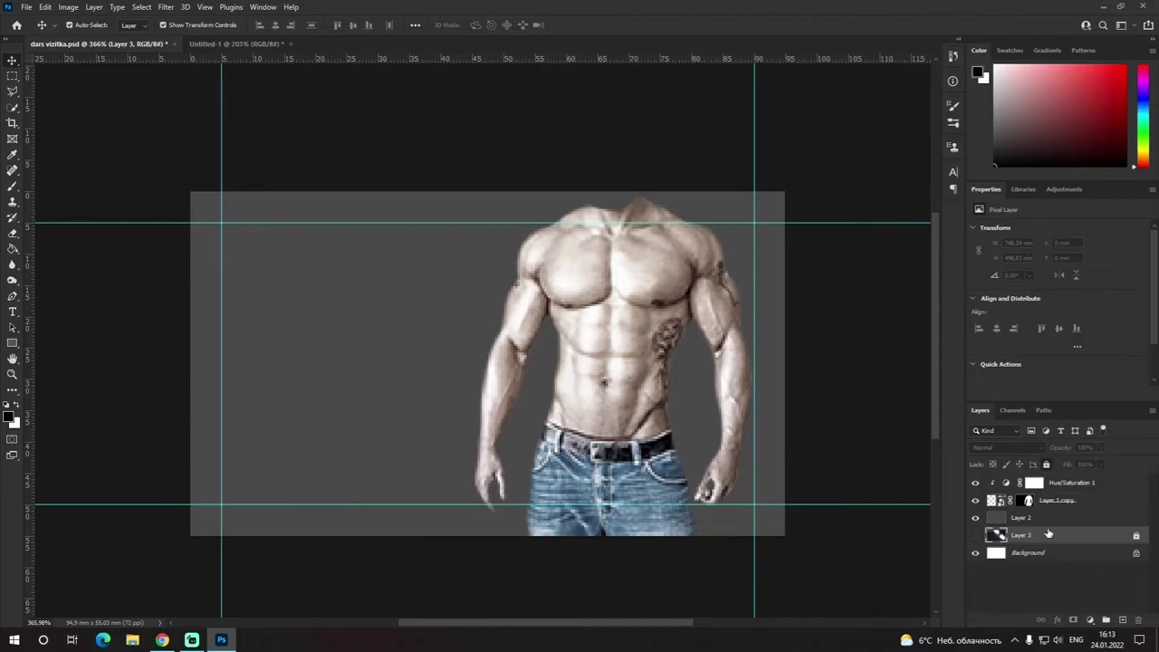
{"action": "left_click", "coordinate": [1053, 518]}
Step: Scroll further through the body building image results and start a voice search
{"action": "left_click", "coordinate": [162, 639]}
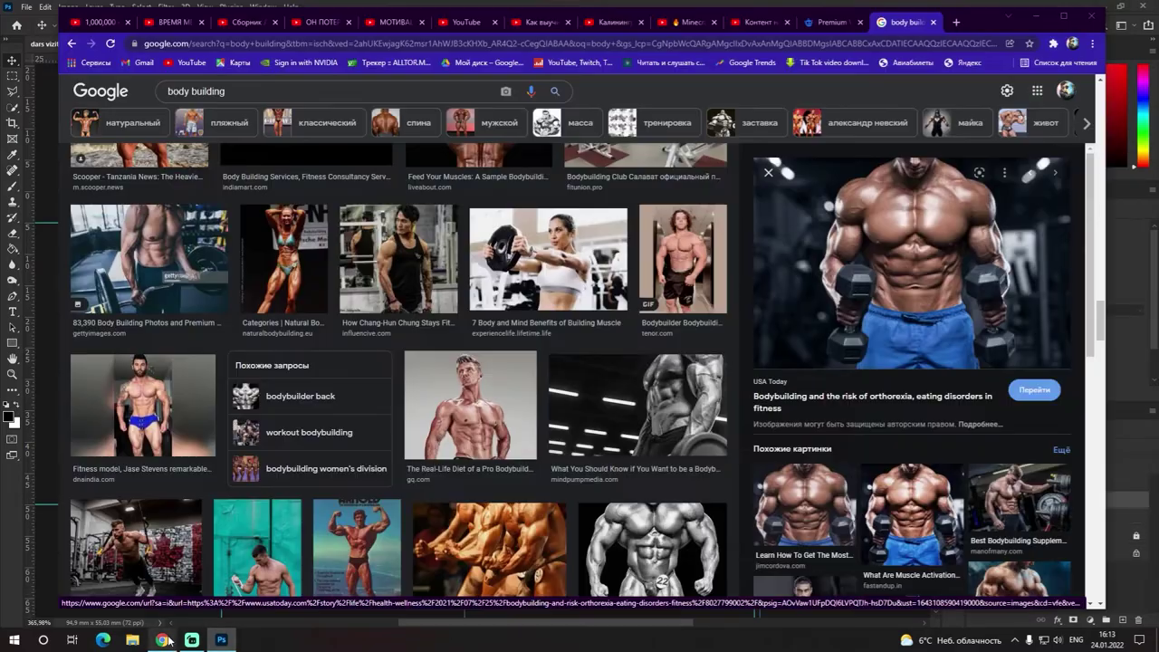
{"action": "scroll", "coordinate": [646, 429], "scroll_direction": "down", "scroll_amount": 3}
{"action": "scroll", "coordinate": [647, 428], "scroll_direction": "down", "scroll_amount": 2}
{"action": "scroll", "coordinate": [288, 245], "scroll_direction": "down", "scroll_amount": 5}
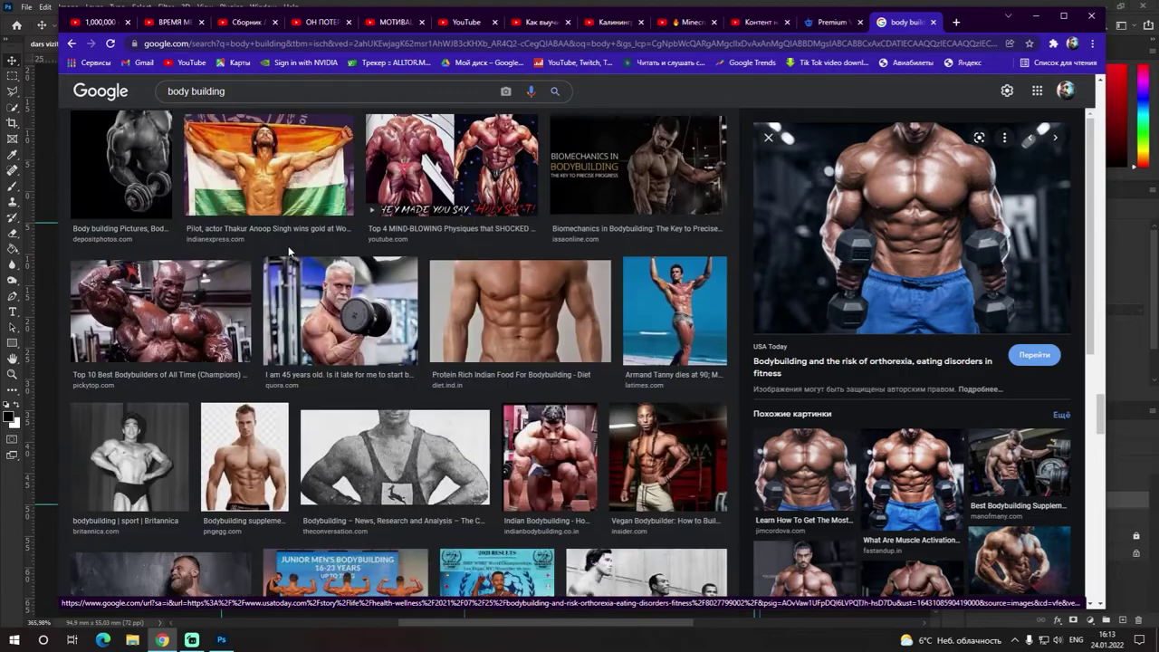
{"action": "scroll", "coordinate": [238, 105], "scroll_direction": "down", "scroll_amount": 5}
{"action": "scroll", "coordinate": [239, 118], "scroll_direction": "up", "scroll_amount": 2}
{"action": "scroll", "coordinate": [543, 118], "scroll_direction": "up", "scroll_amount": 2}
{"action": "left_click", "coordinate": [540, 92]}
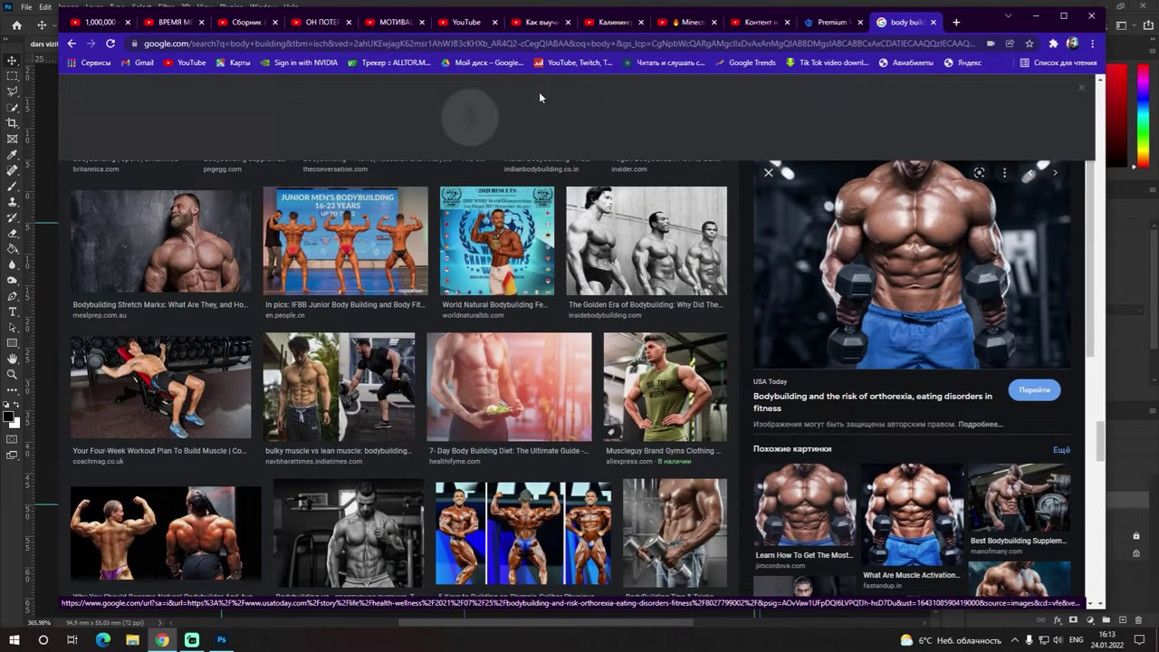
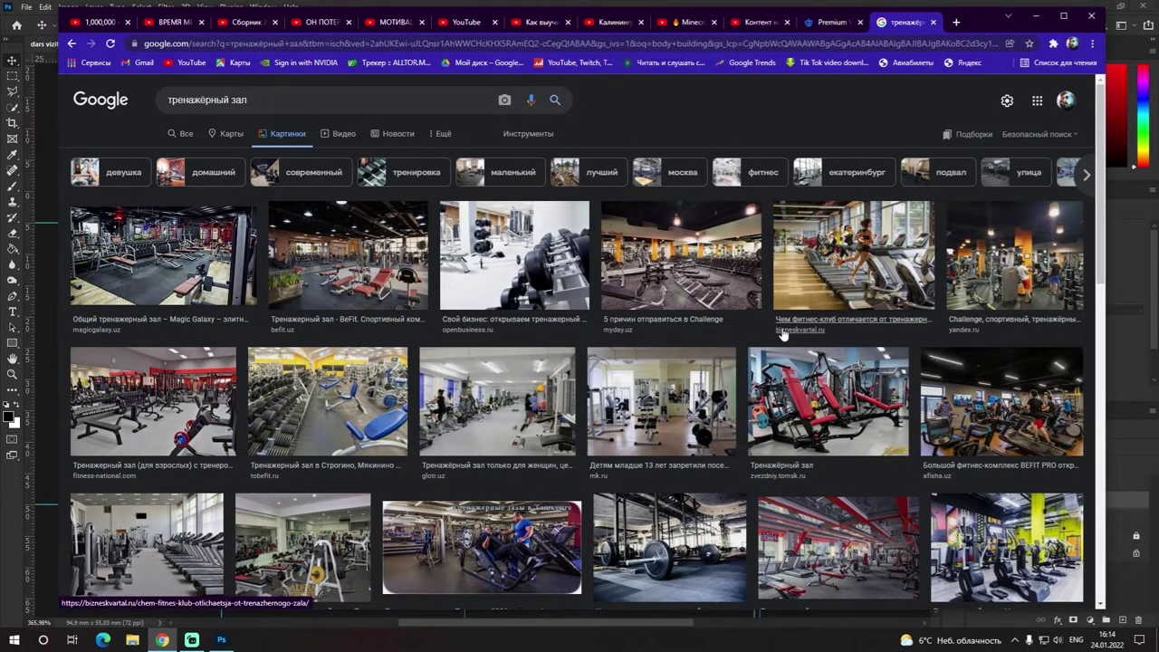
Step: Scroll the gym image results and preview the Serpukhov gym photo at large size
{"action": "scroll", "coordinate": [684, 362], "scroll_direction": "down", "scroll_amount": 1}
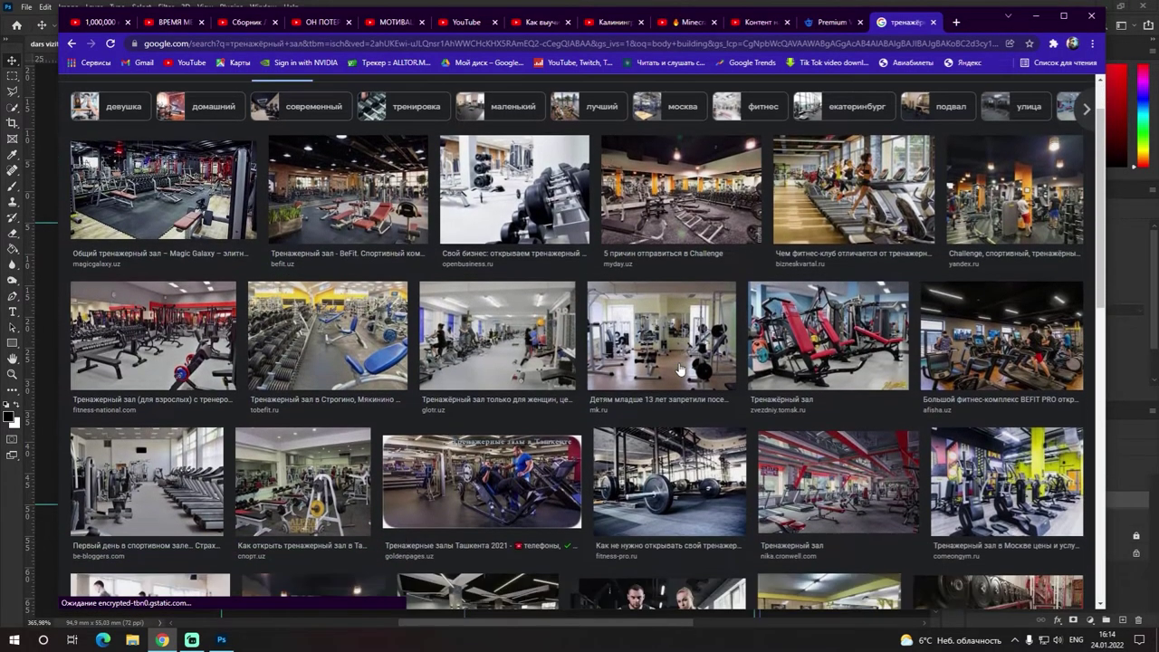
{"action": "scroll", "coordinate": [667, 365], "scroll_direction": "down", "scroll_amount": 4}
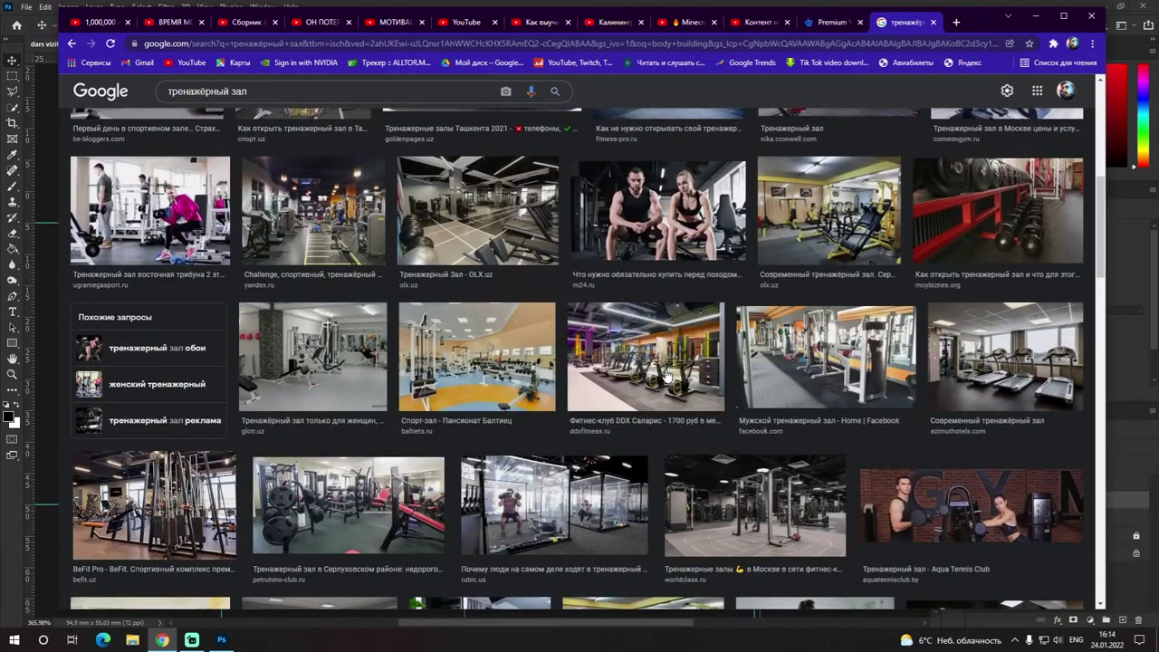
{"action": "scroll", "coordinate": [667, 373], "scroll_direction": "down", "scroll_amount": 2}
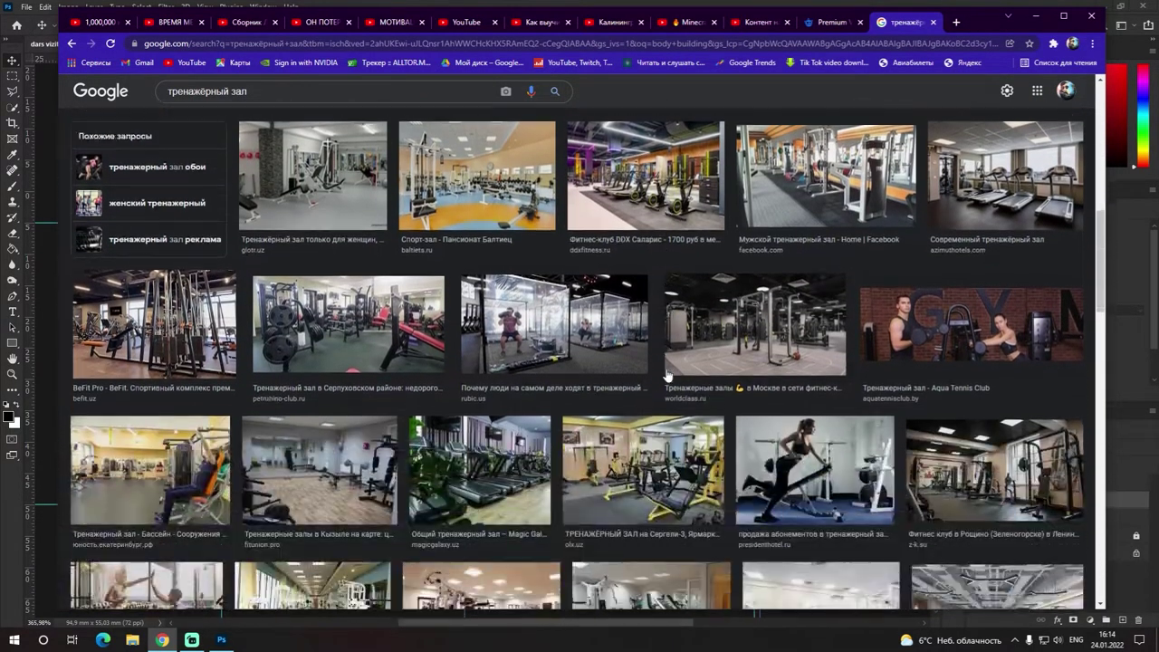
{"action": "left_click", "coordinate": [369, 338]}
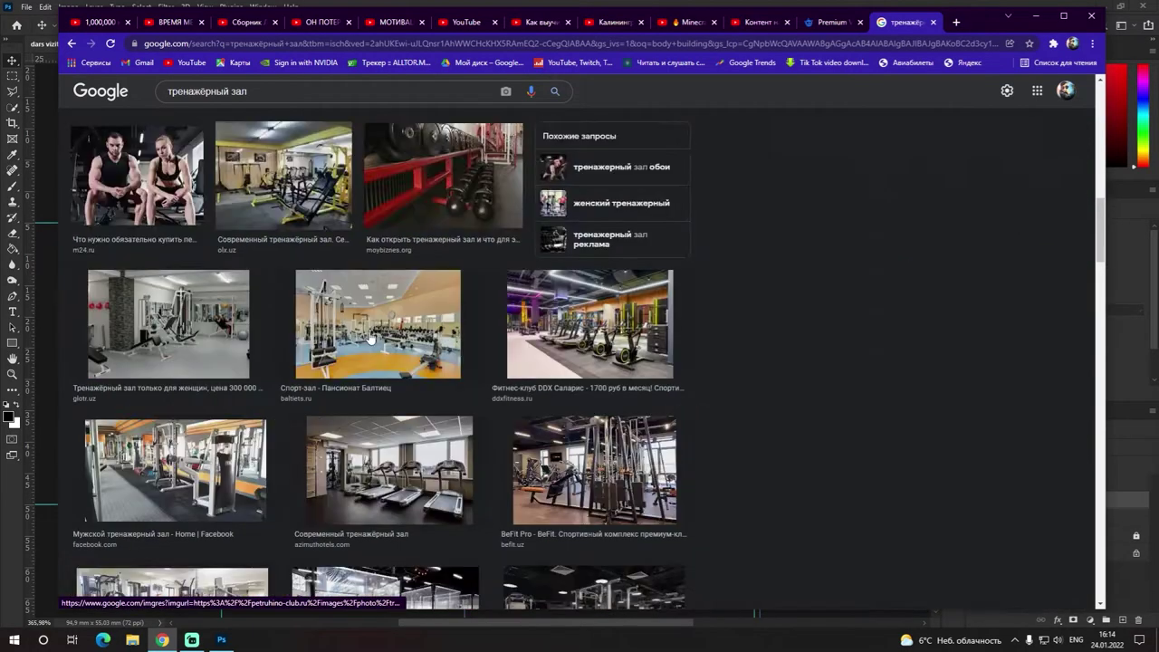
Step: Preview the gym membership photo among the similar images and scroll further results
{"action": "scroll", "coordinate": [832, 317], "scroll_direction": "down", "scroll_amount": 4}
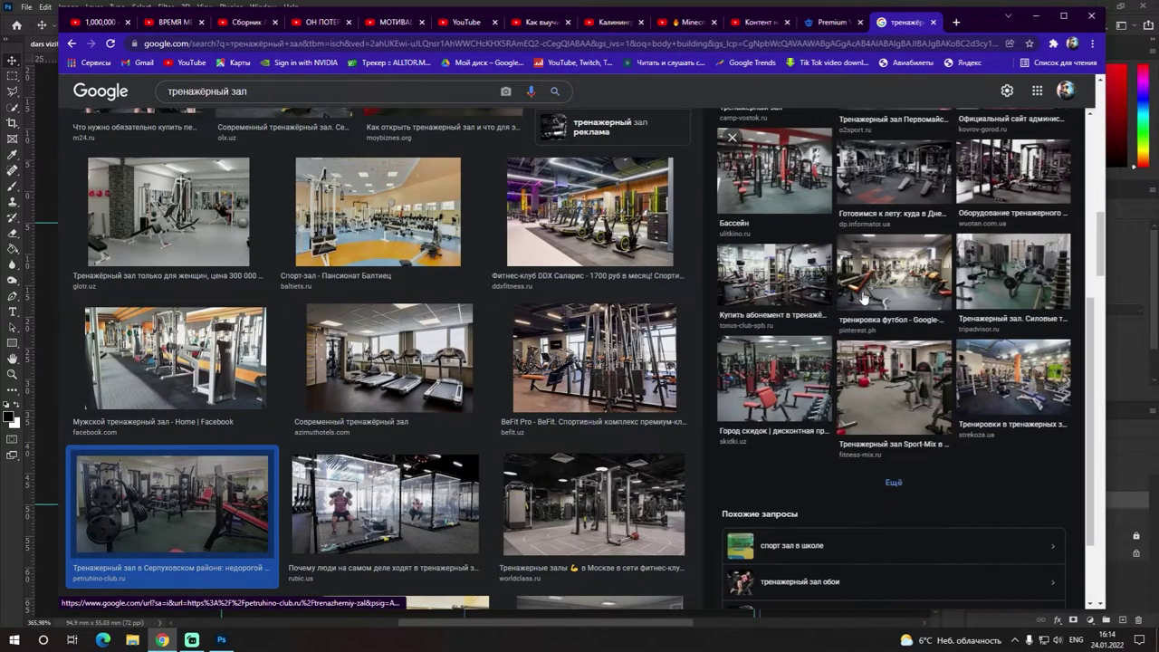
{"action": "left_click", "coordinate": [777, 282]}
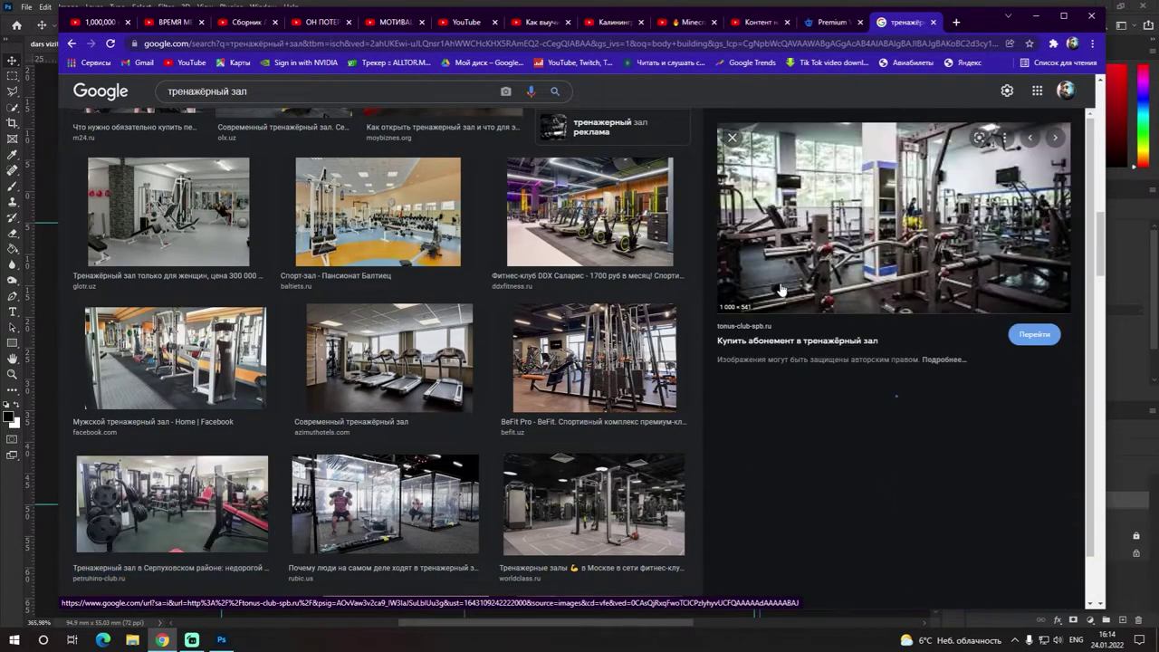
{"action": "scroll", "coordinate": [768, 375], "scroll_direction": "down", "scroll_amount": 4}
{"action": "scroll", "coordinate": [878, 381], "scroll_direction": "down", "scroll_amount": 3}
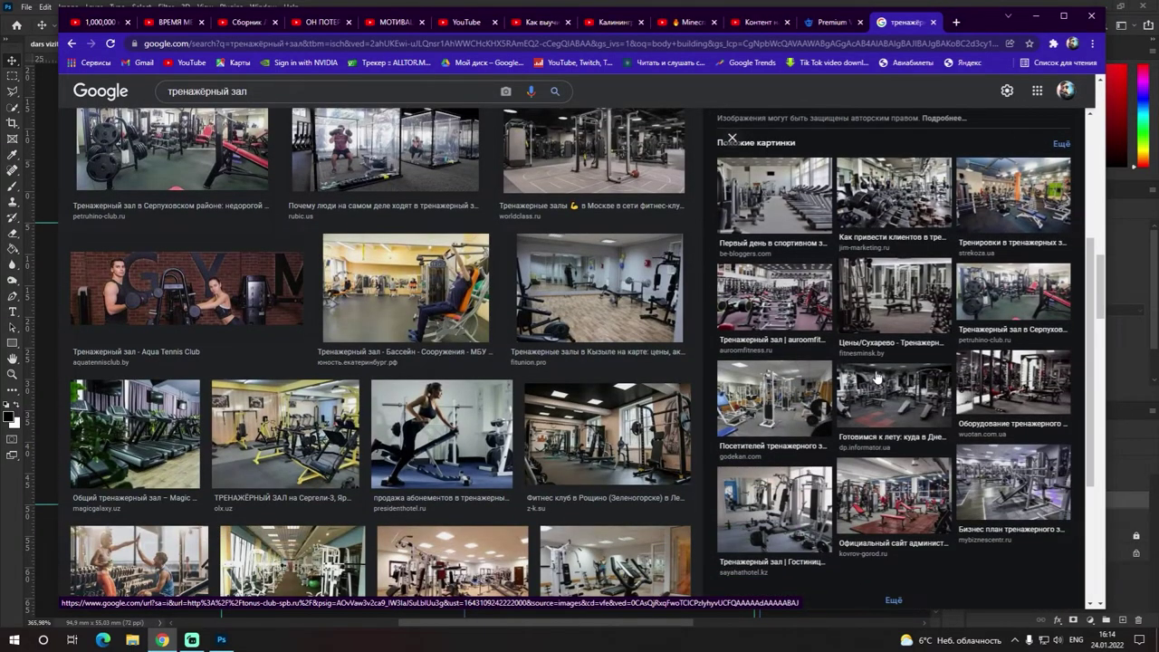
{"action": "scroll", "coordinate": [847, 316], "scroll_direction": "down", "scroll_amount": 2}
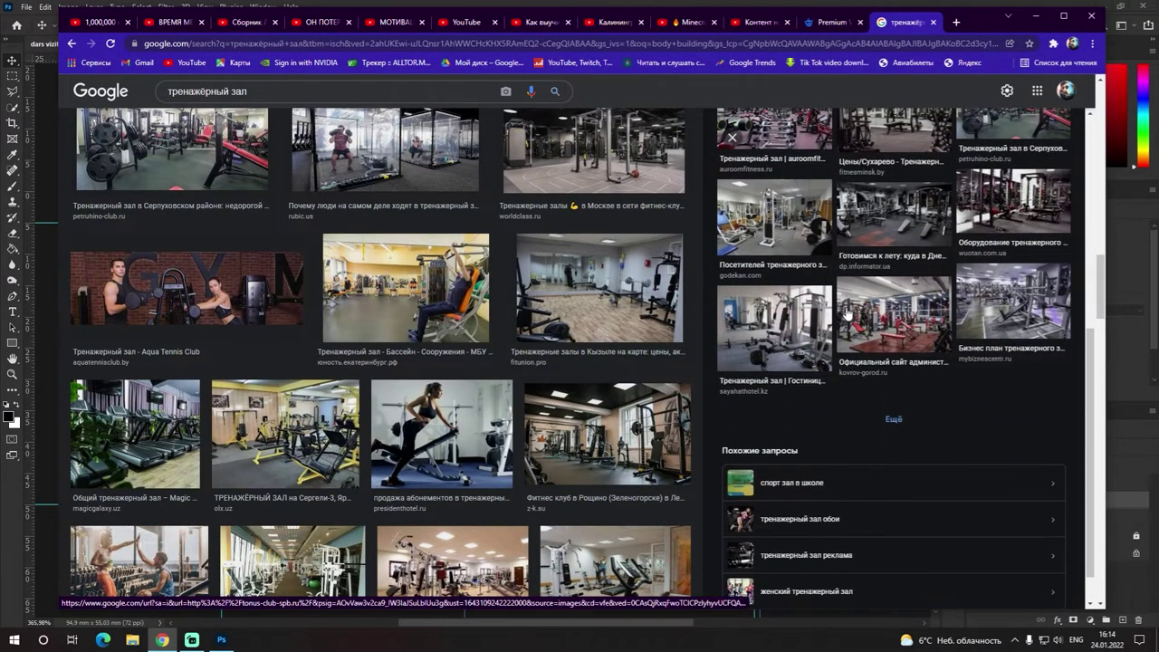
{"action": "scroll", "coordinate": [573, 324], "scroll_direction": "down", "scroll_amount": 1}
{"action": "scroll", "coordinate": [555, 326], "scroll_direction": "down", "scroll_amount": 3}
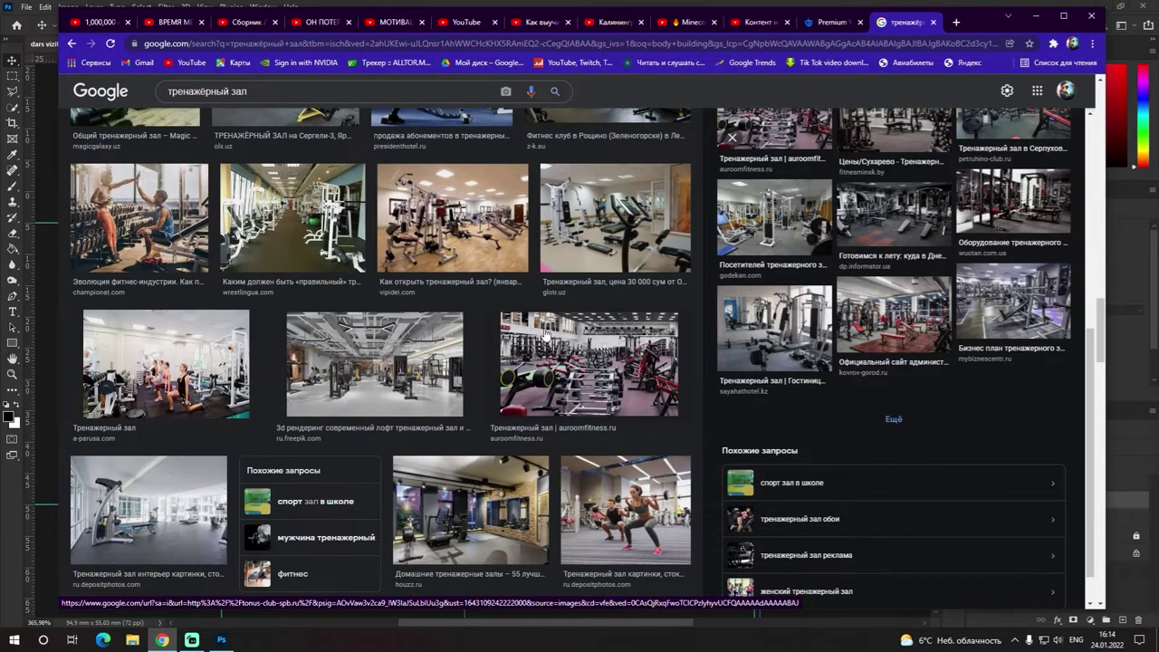
{"action": "scroll", "coordinate": [546, 335], "scroll_direction": "down", "scroll_amount": 4}
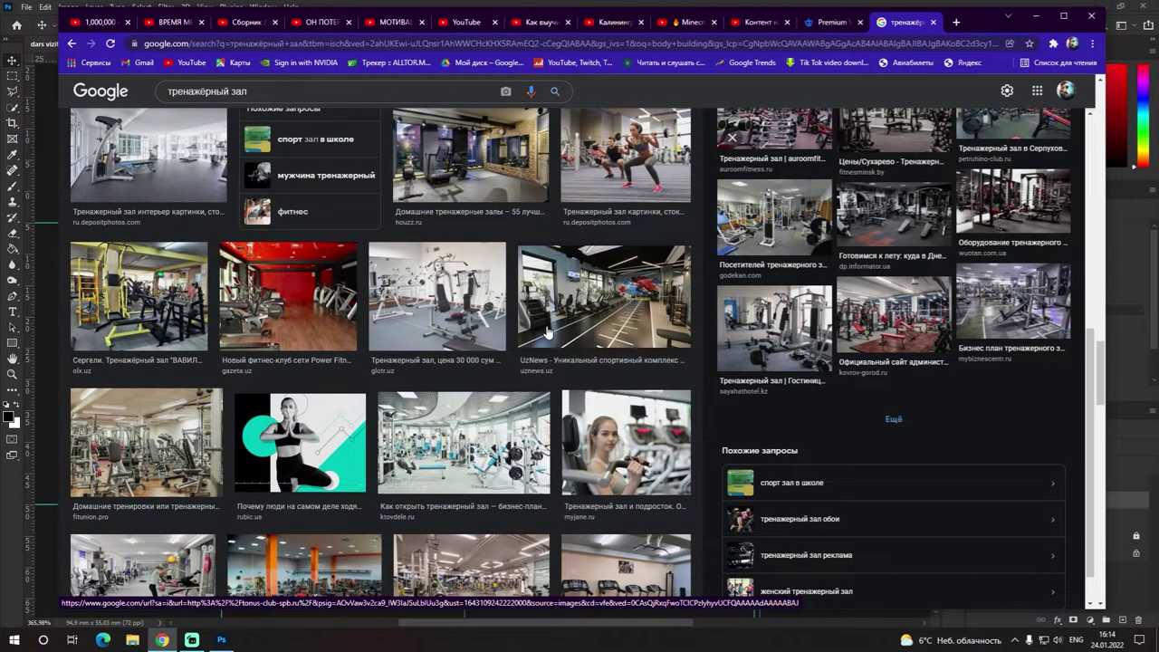
{"action": "scroll", "coordinate": [546, 333], "scroll_direction": "down", "scroll_amount": 5}
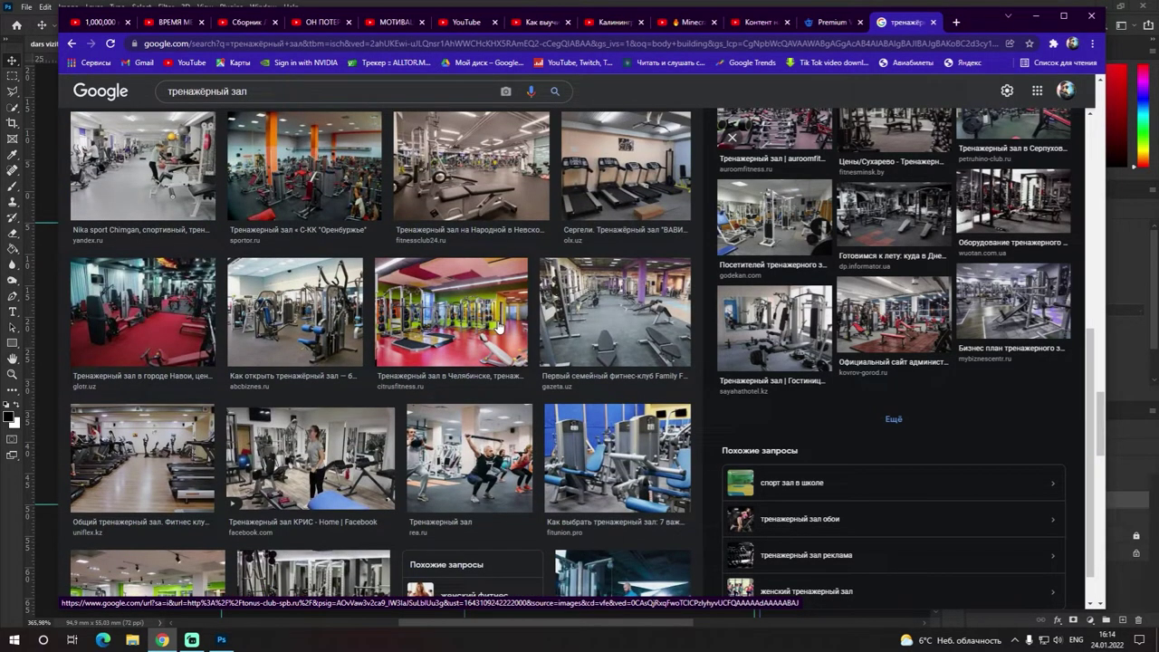
{"action": "scroll", "coordinate": [498, 328], "scroll_direction": "down", "scroll_amount": 3}
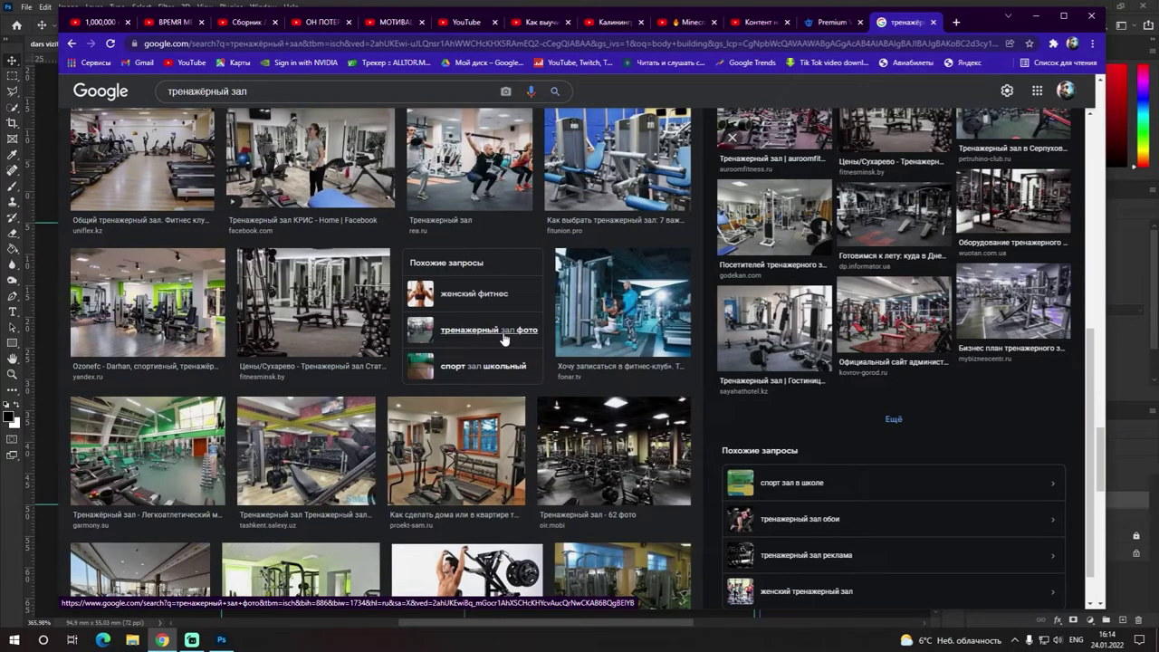
{"action": "scroll", "coordinate": [579, 337], "scroll_direction": "down", "scroll_amount": 1}
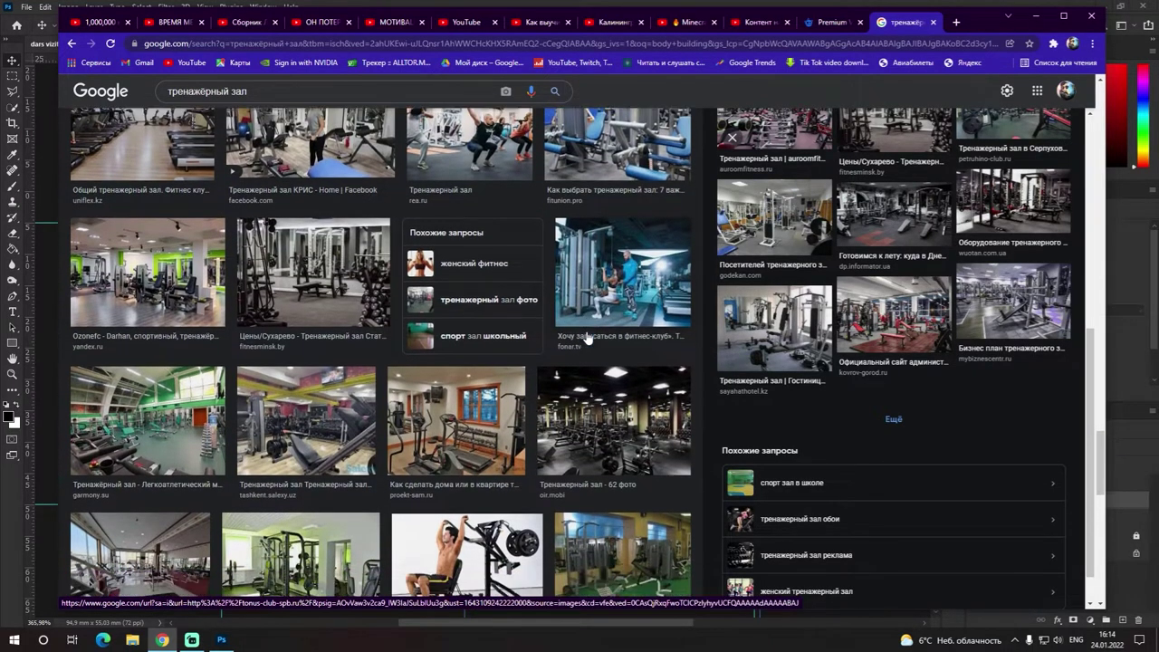
Step: Preview the fonar.tv gym photo and check its image options without choosing any
{"action": "left_click", "coordinate": [608, 207]}
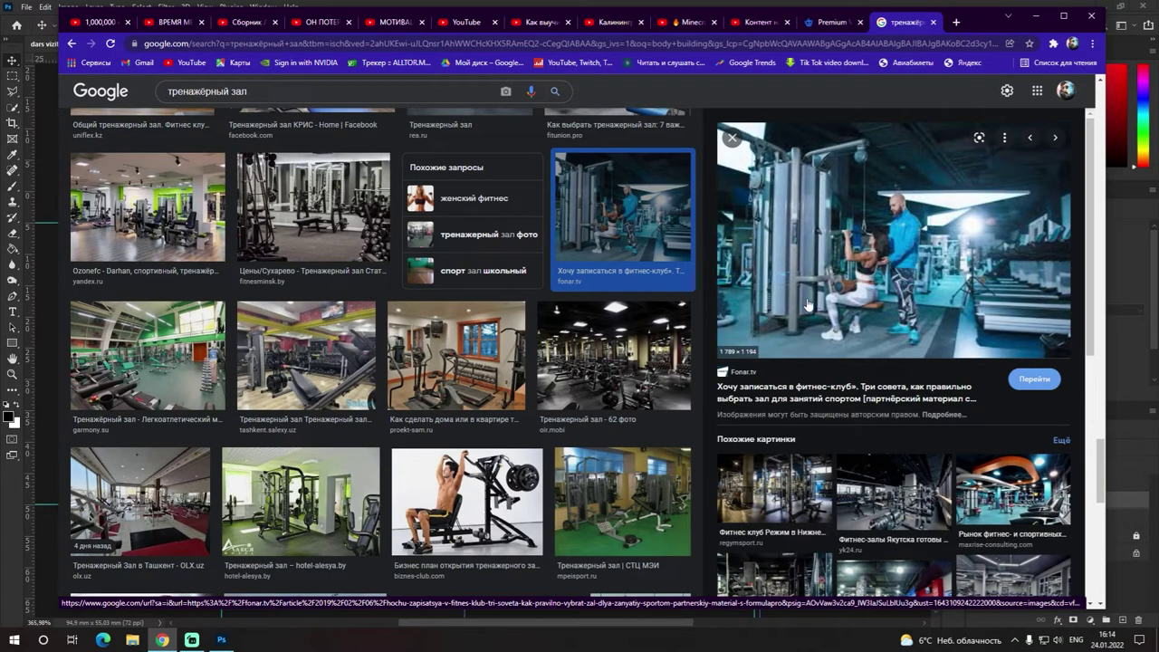
{"action": "right_click", "coordinate": [916, 282]}
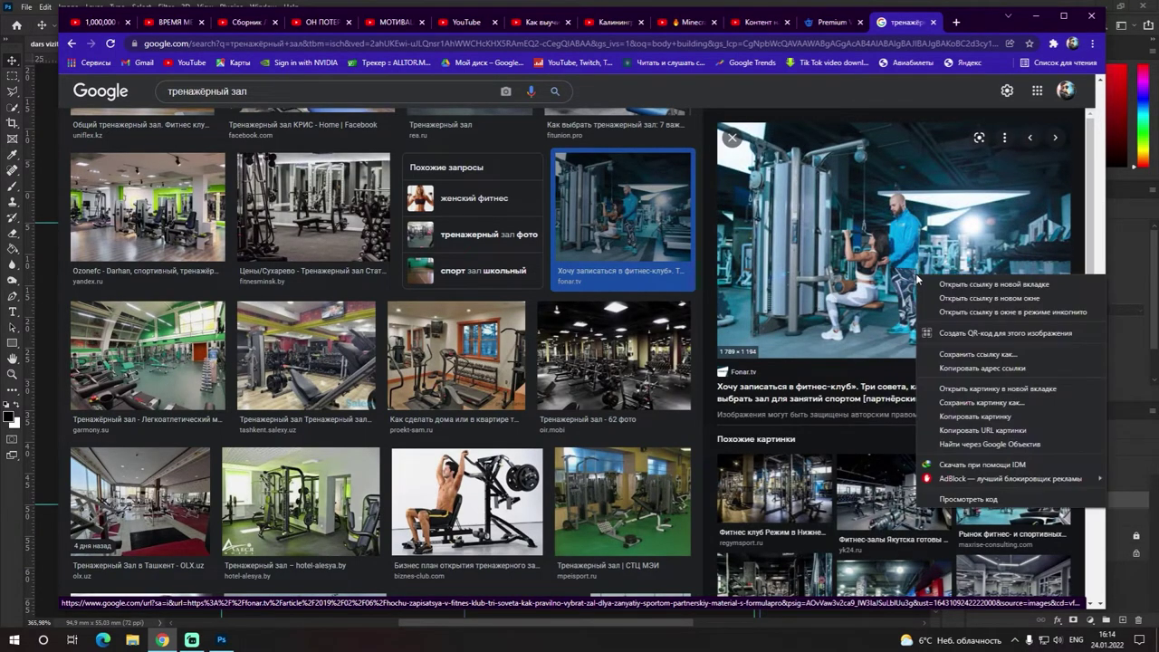
{"action": "left_click", "coordinate": [996, 431]}
Step: Scroll deeper through the gym results, then open a new blank browser tab
{"action": "scroll", "coordinate": [684, 563], "scroll_direction": "down", "scroll_amount": 3}
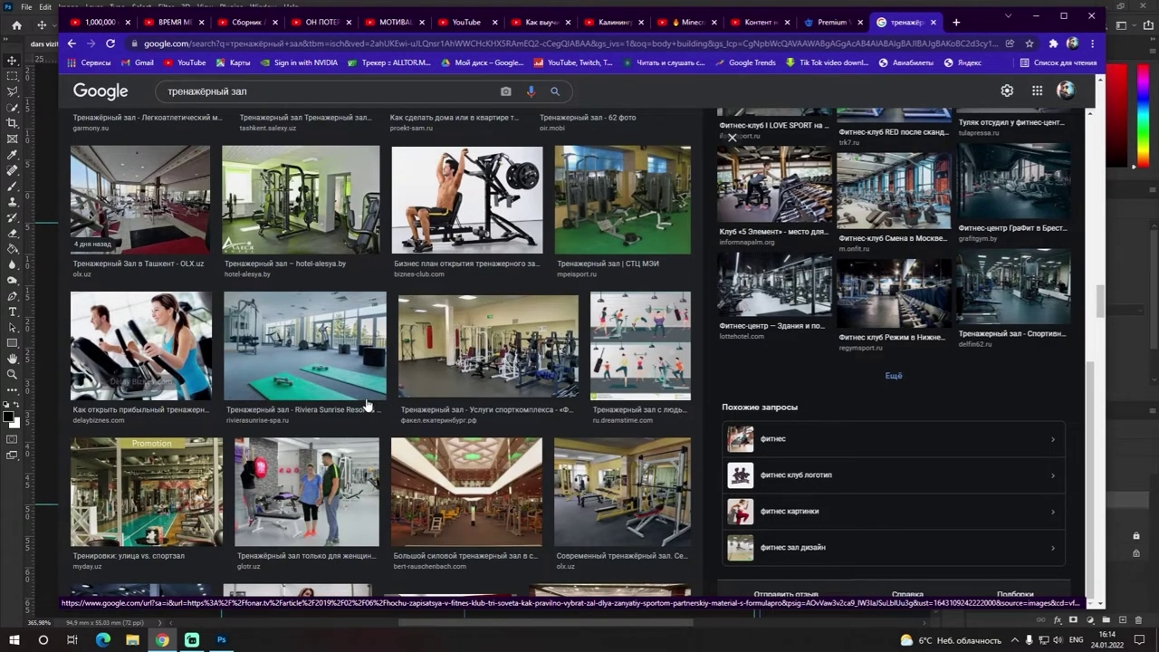
{"action": "scroll", "coordinate": [360, 335], "scroll_direction": "down", "scroll_amount": 2}
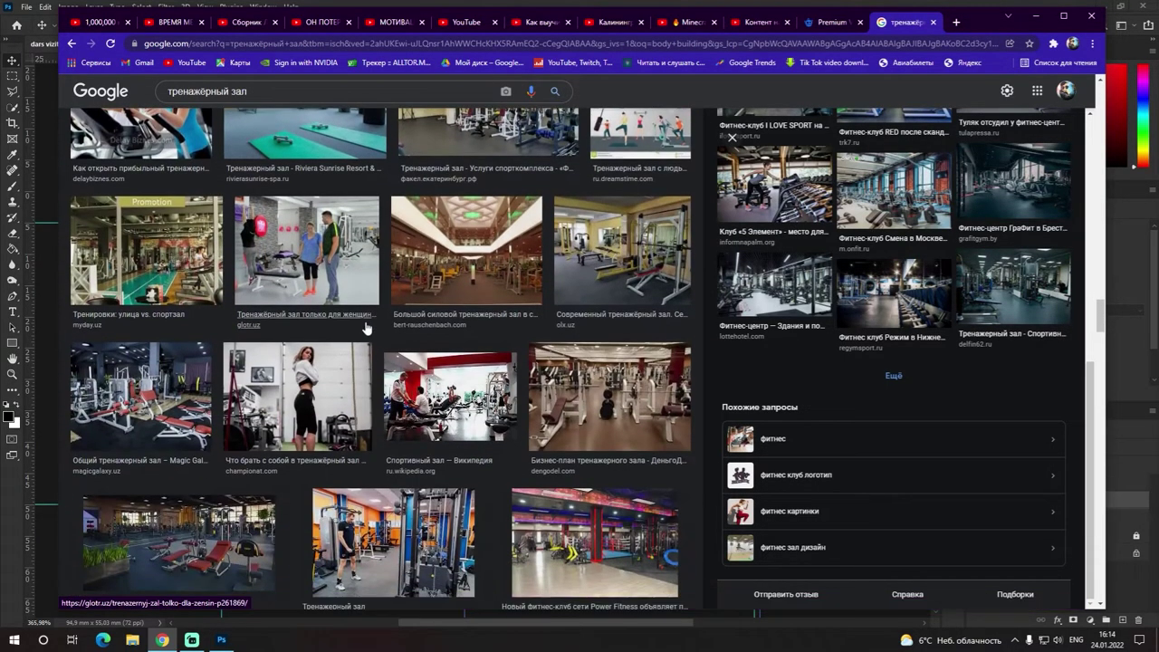
{"action": "scroll", "coordinate": [368, 326], "scroll_direction": "down", "scroll_amount": 3}
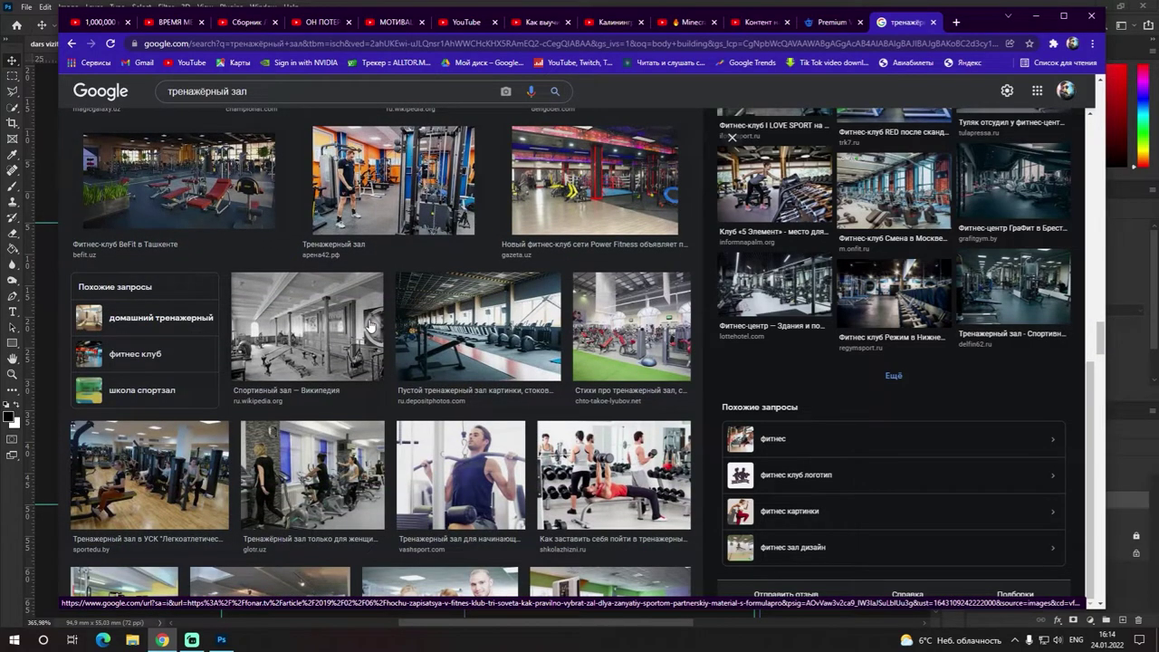
{"action": "scroll", "coordinate": [369, 324], "scroll_direction": "down", "scroll_amount": 3}
{"action": "scroll", "coordinate": [372, 324], "scroll_direction": "down", "scroll_amount": 3}
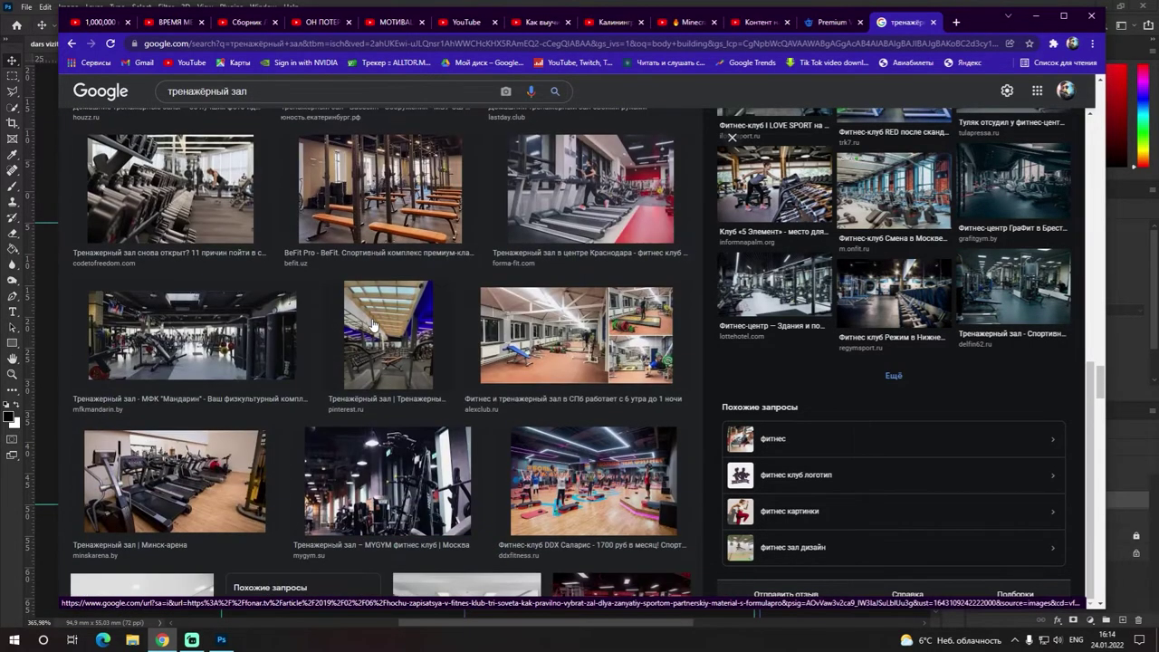
{"action": "scroll", "coordinate": [373, 325], "scroll_direction": "down", "scroll_amount": 3}
{"action": "scroll", "coordinate": [376, 321], "scroll_direction": "down", "scroll_amount": 3}
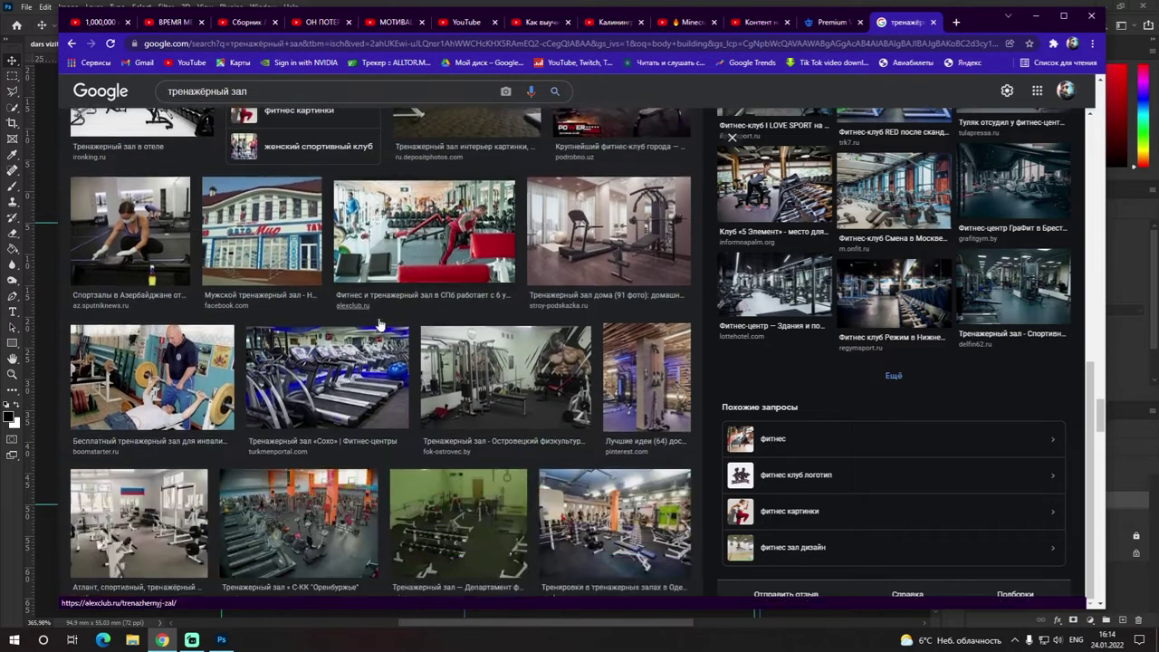
{"action": "scroll", "coordinate": [378, 318], "scroll_direction": "down", "scroll_amount": 3}
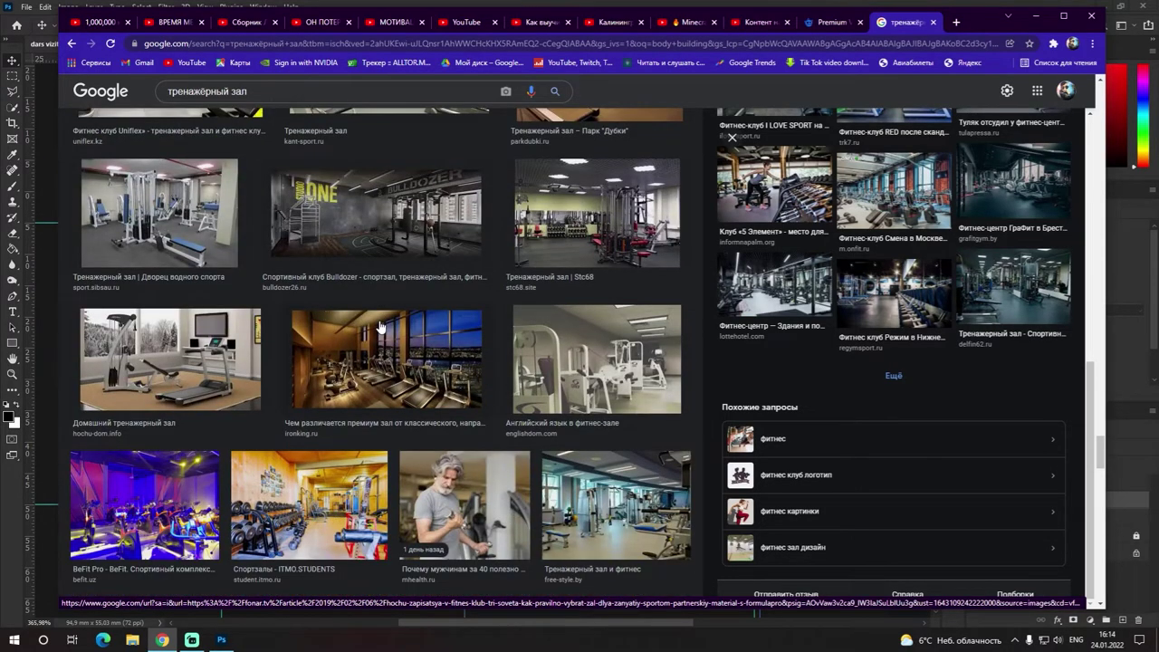
{"action": "scroll", "coordinate": [381, 326], "scroll_direction": "down", "scroll_amount": 2}
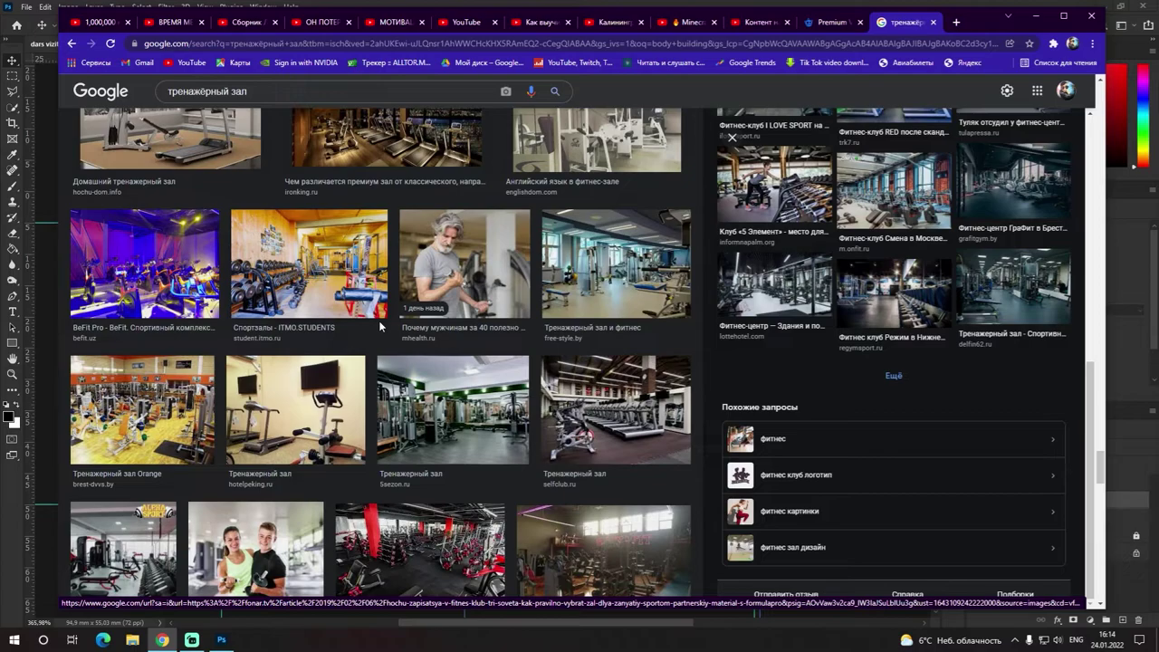
{"action": "scroll", "coordinate": [381, 325], "scroll_direction": "down", "scroll_amount": 3}
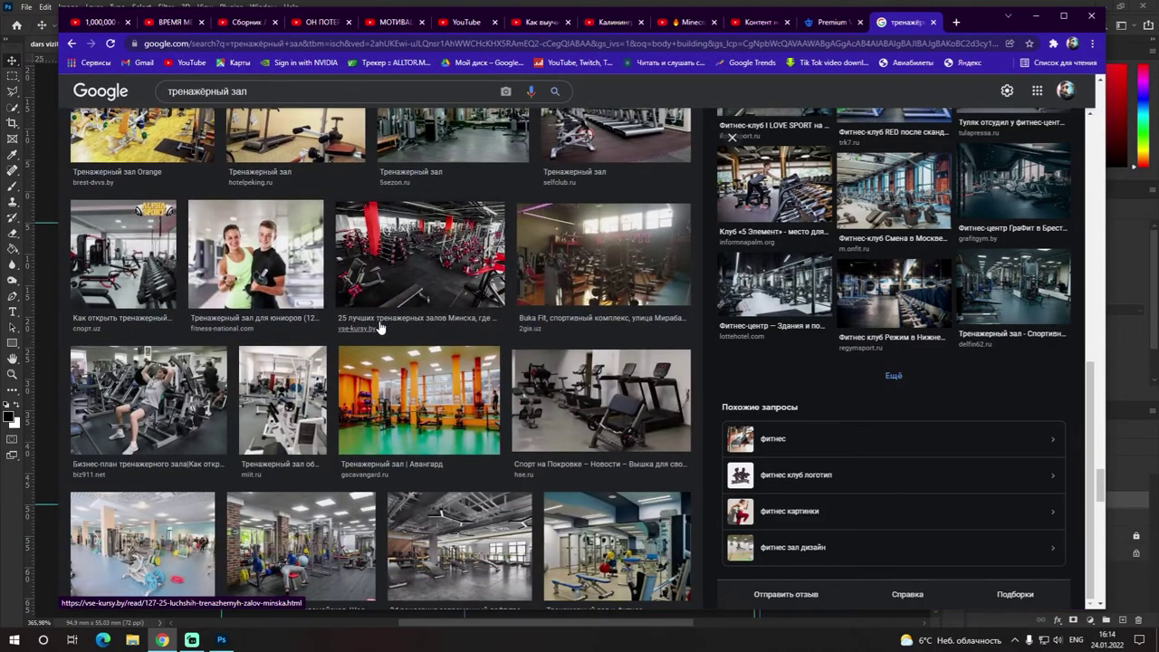
{"action": "left_click", "coordinate": [955, 22]}
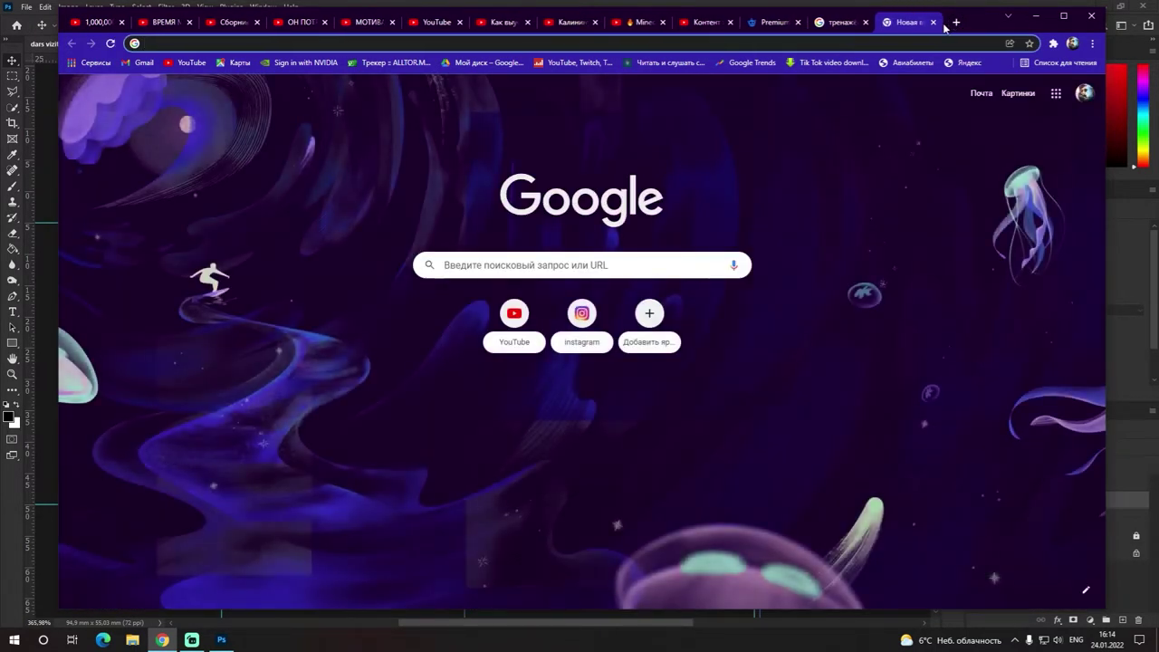
Step: Translate 'тренажёрный зал' to 'gym' in Google Translate and paste it as the Images query
{"action": "type", "text": "tr"}
{"action": "key", "text": "Return"}
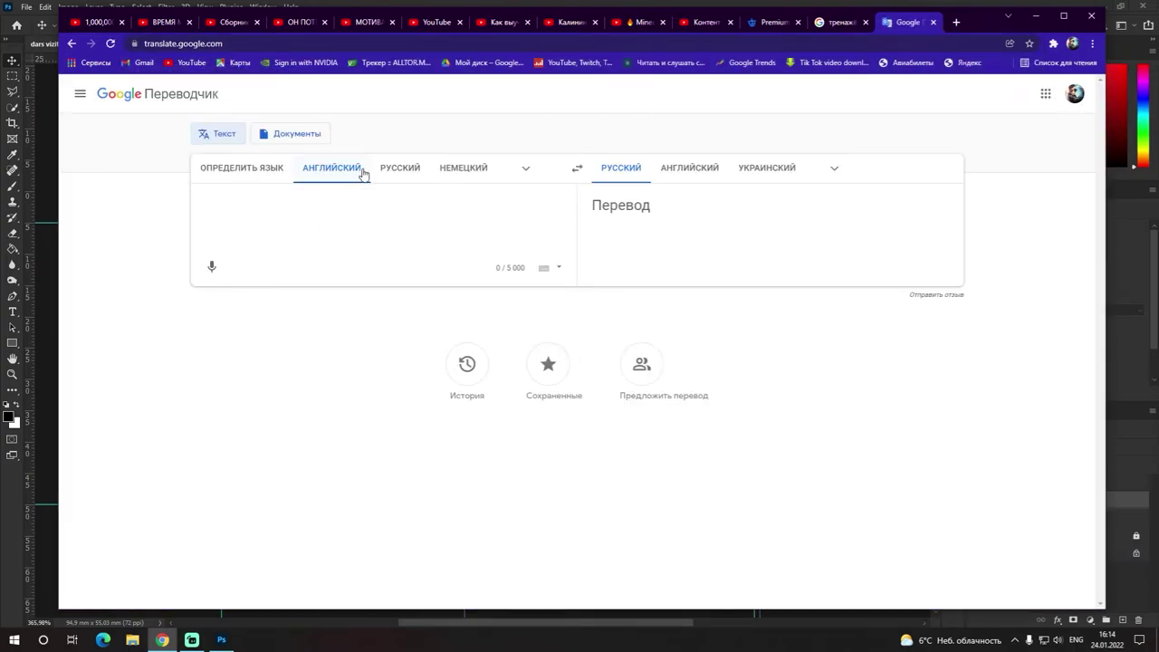
{"action": "left_click", "coordinate": [212, 267]}
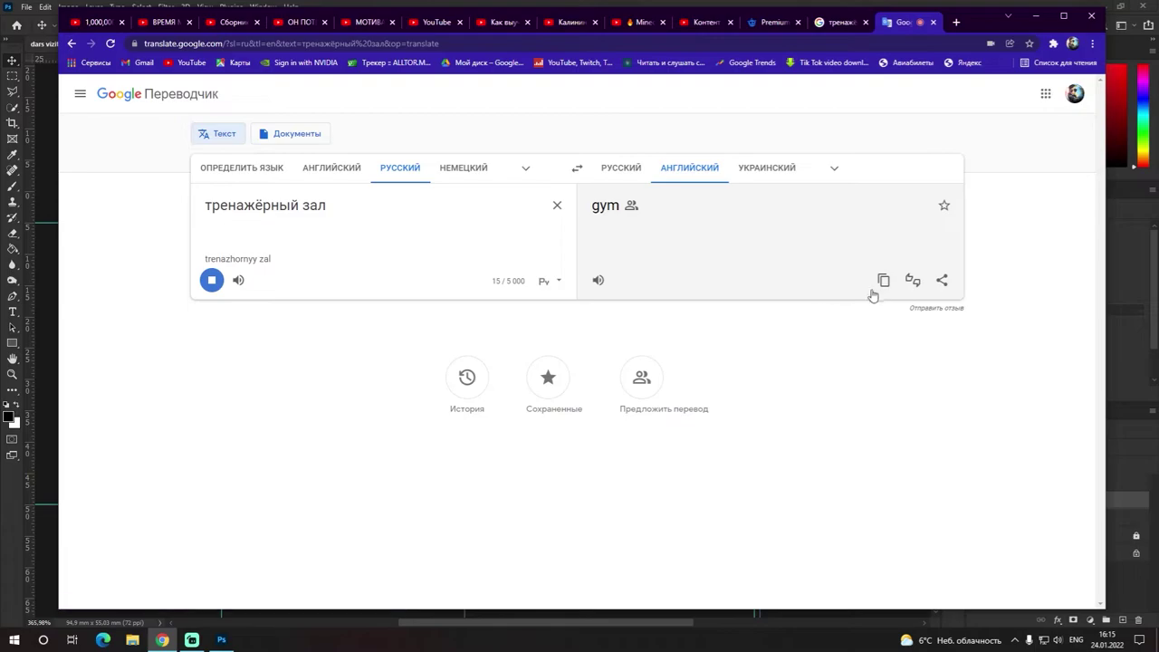
{"action": "left_click", "coordinate": [883, 281]}
{"action": "left_click", "coordinate": [840, 22]}
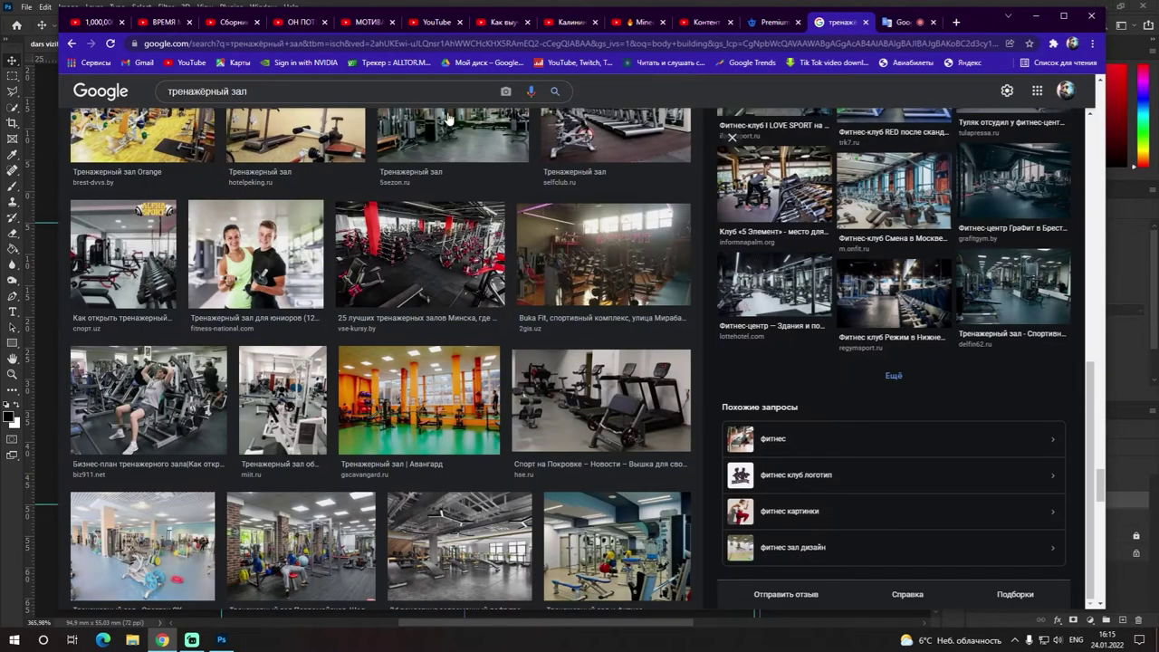
{"action": "triple_click", "coordinate": [426, 91]}
{"action": "type", "text": "gym"}
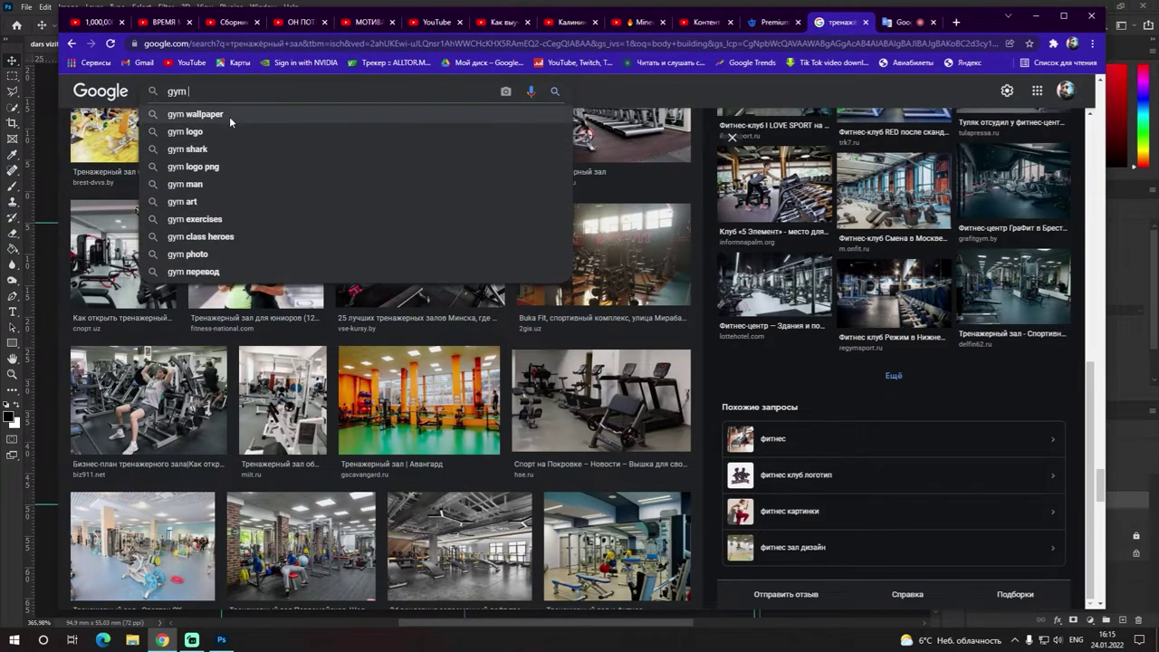
Step: Search Google Images for 'gym wallpaper' and scroll through the results
{"action": "left_click", "coordinate": [229, 131]}
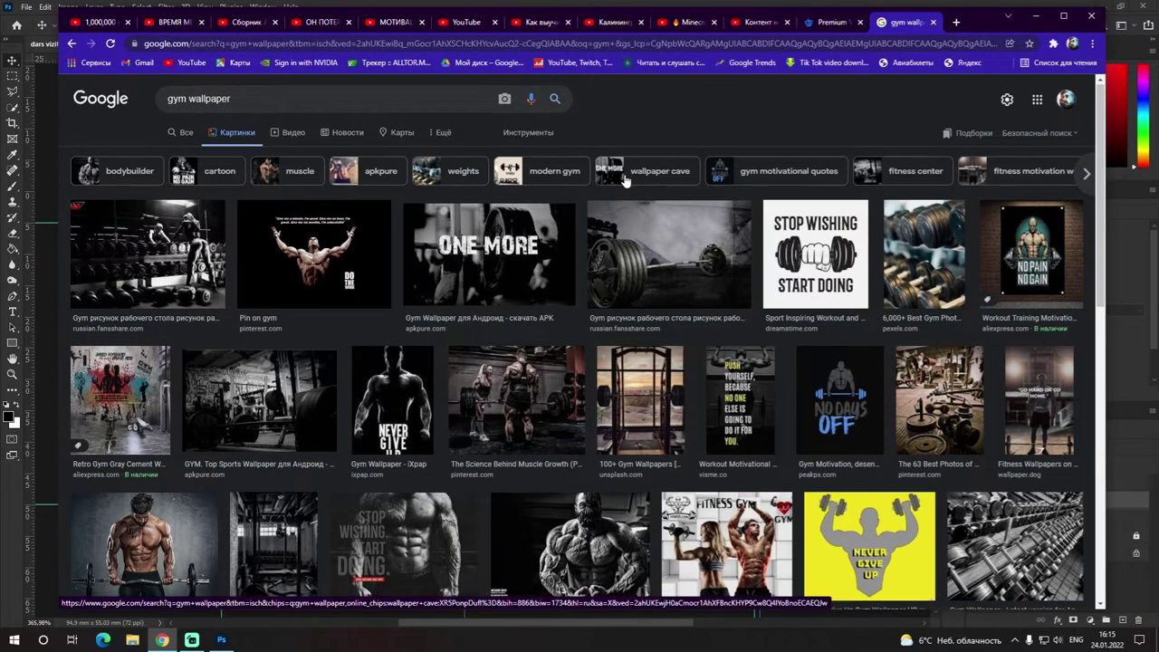
{"action": "scroll", "coordinate": [624, 180], "scroll_direction": "down", "scroll_amount": 3}
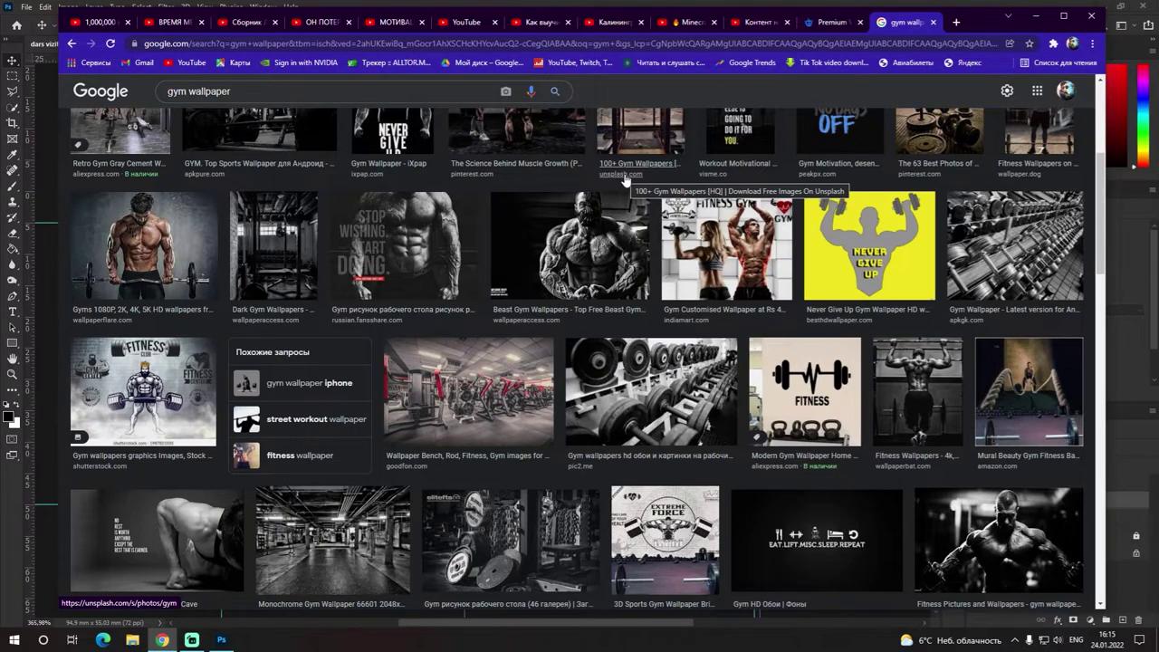
{"action": "scroll", "coordinate": [623, 180], "scroll_direction": "down", "scroll_amount": 3}
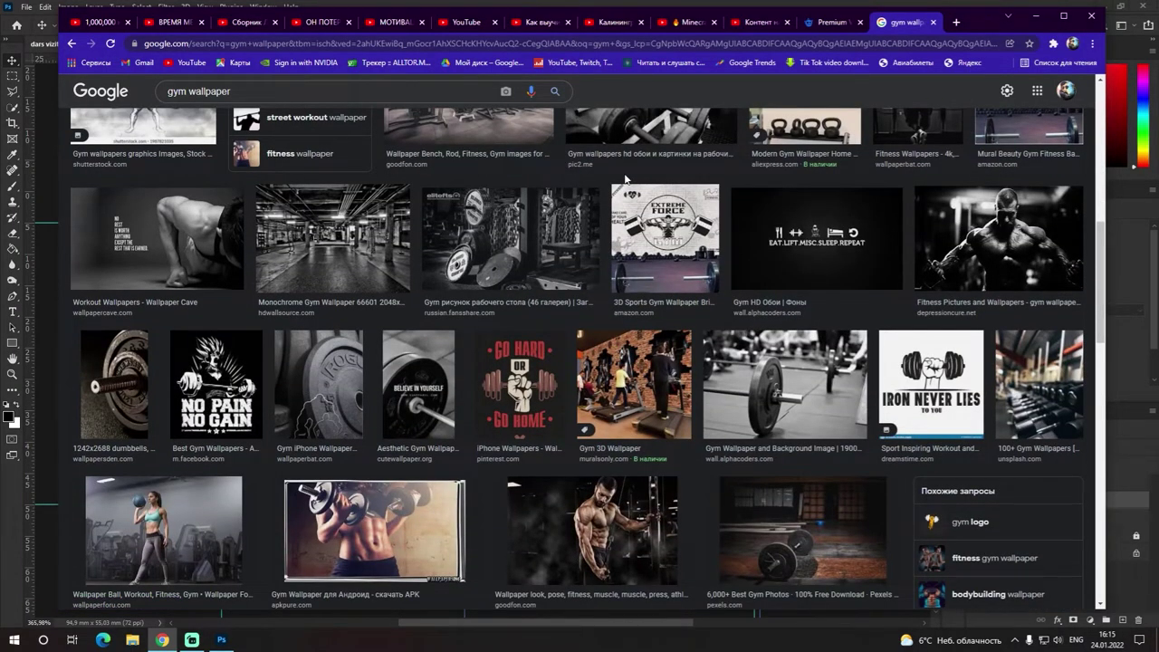
{"action": "scroll", "coordinate": [624, 180], "scroll_direction": "down", "scroll_amount": 4}
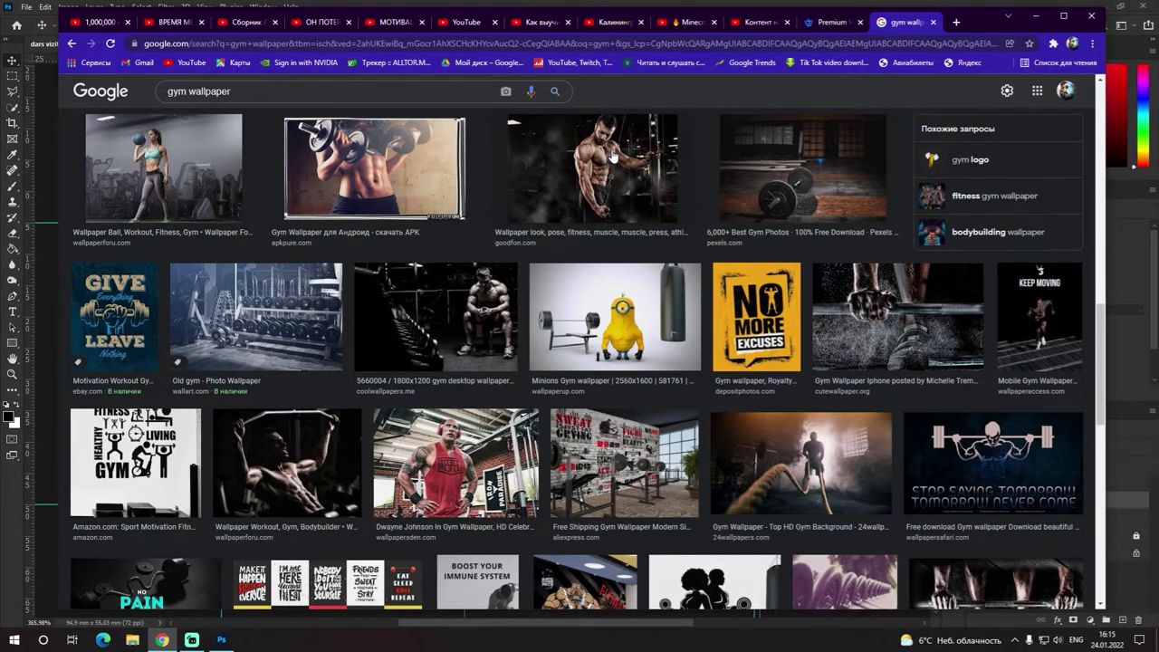
{"action": "scroll", "coordinate": [613, 157], "scroll_direction": "down", "scroll_amount": 3}
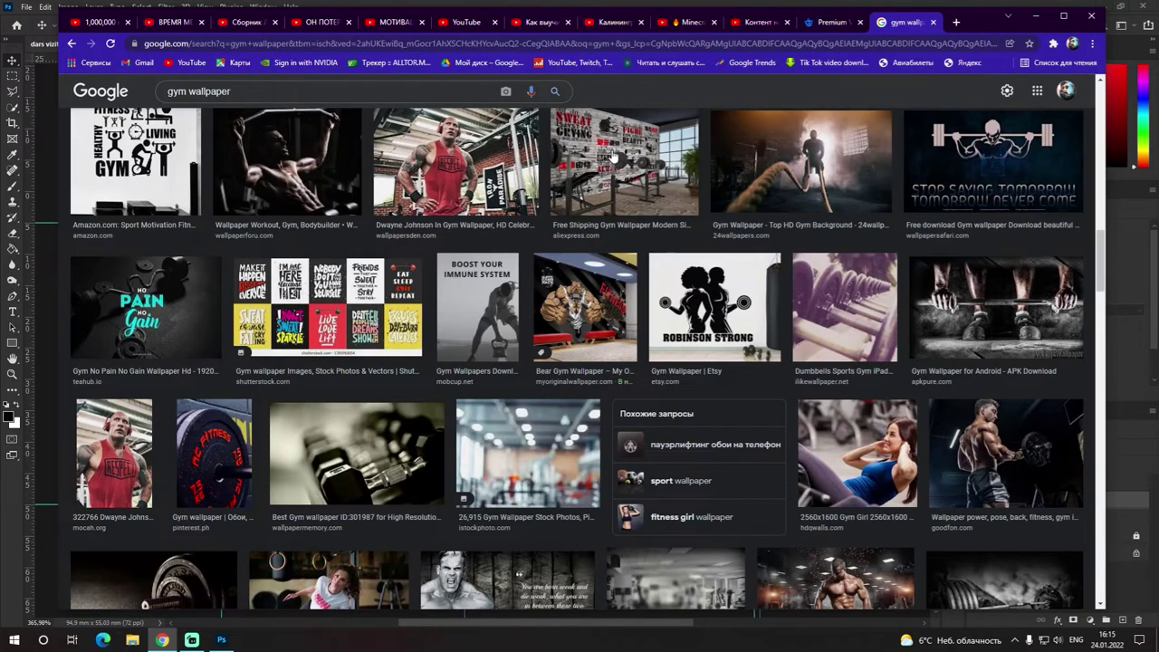
{"action": "scroll", "coordinate": [613, 157], "scroll_direction": "down", "scroll_amount": 3}
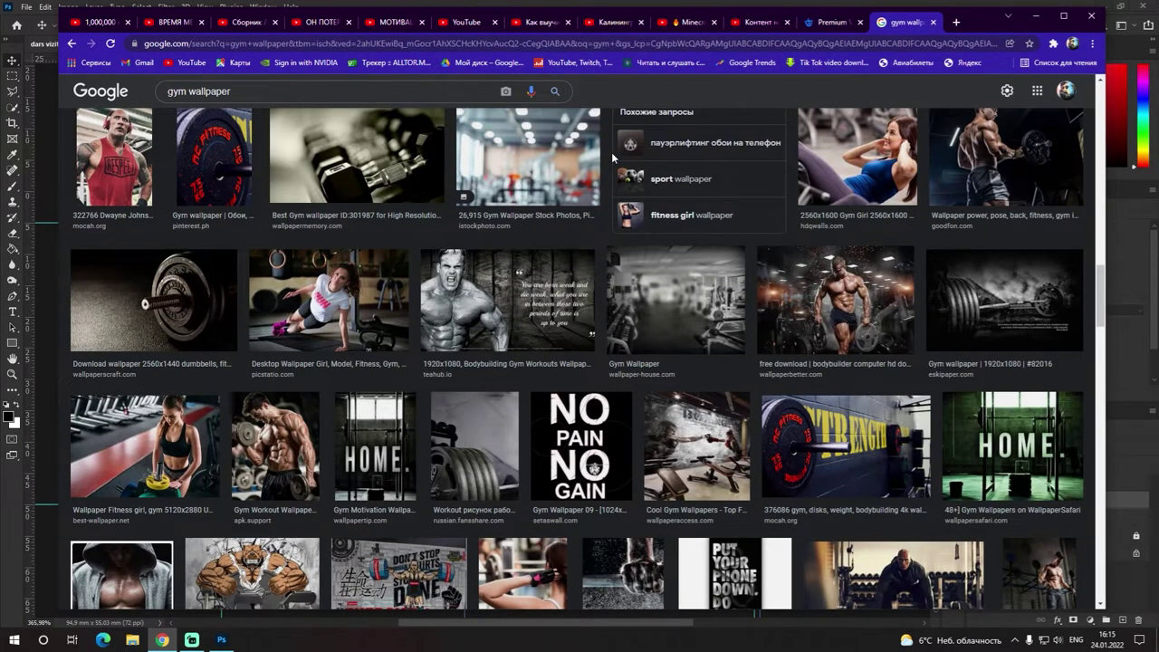
{"action": "scroll", "coordinate": [613, 156], "scroll_direction": "down", "scroll_amount": 4}
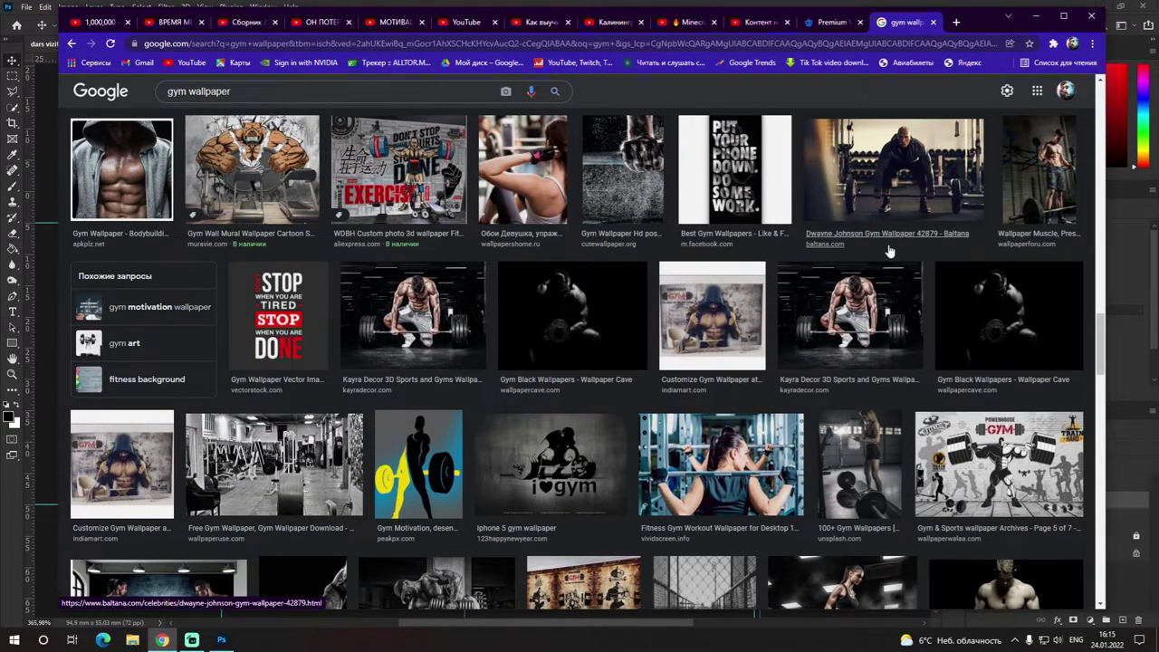
{"action": "scroll", "coordinate": [869, 200], "scroll_direction": "down", "scroll_amount": 4}
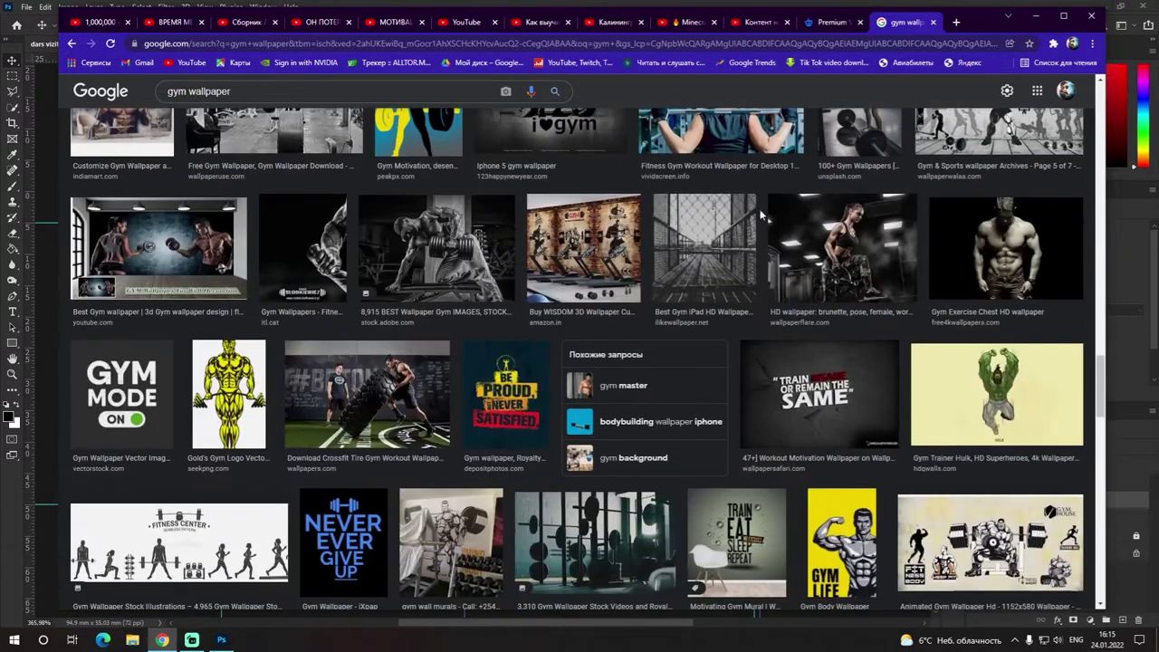
{"action": "scroll", "coordinate": [744, 215], "scroll_direction": "down", "scroll_amount": 4}
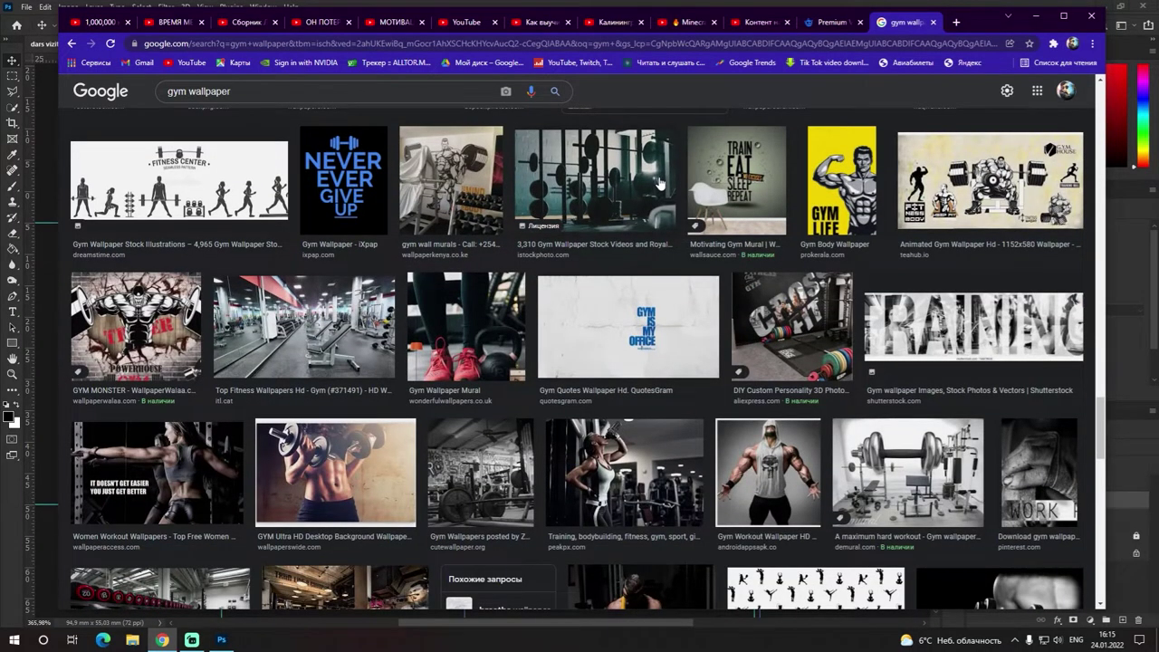
{"action": "scroll", "coordinate": [670, 194], "scroll_direction": "down", "scroll_amount": 3}
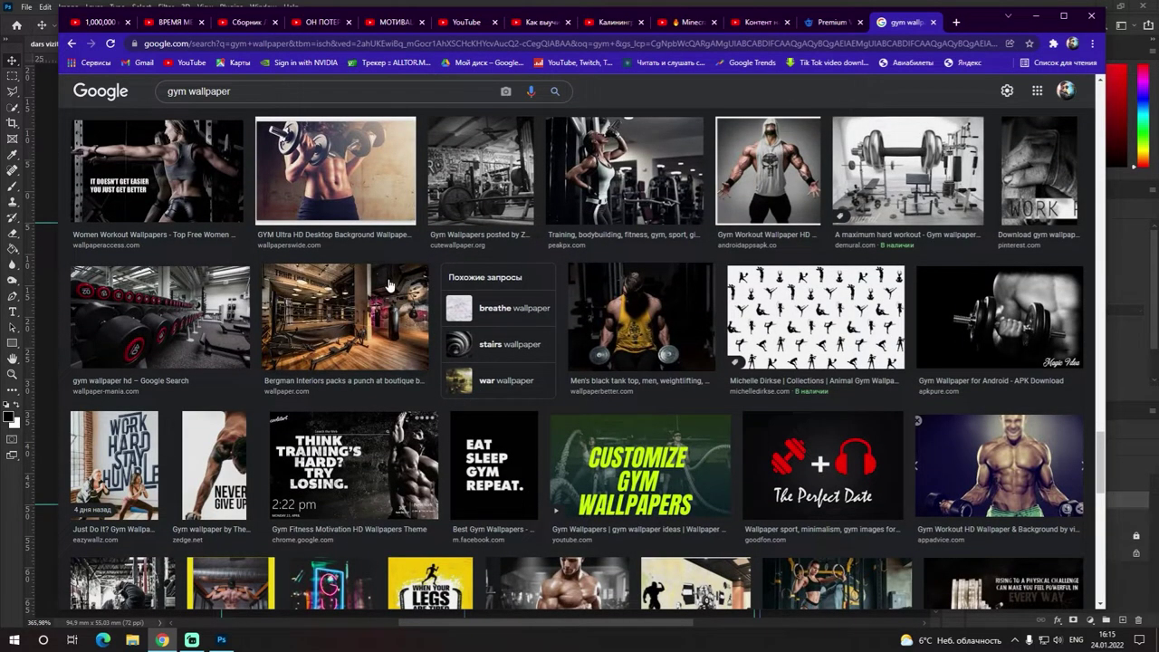
{"action": "scroll", "coordinate": [366, 290], "scroll_direction": "down", "scroll_amount": 4}
{"action": "scroll", "coordinate": [365, 290], "scroll_direction": "up", "scroll_amount": 4}
Step: Preview the red-rimmed dumbbell rack photo and copy the image
{"action": "left_click", "coordinate": [697, 240]}
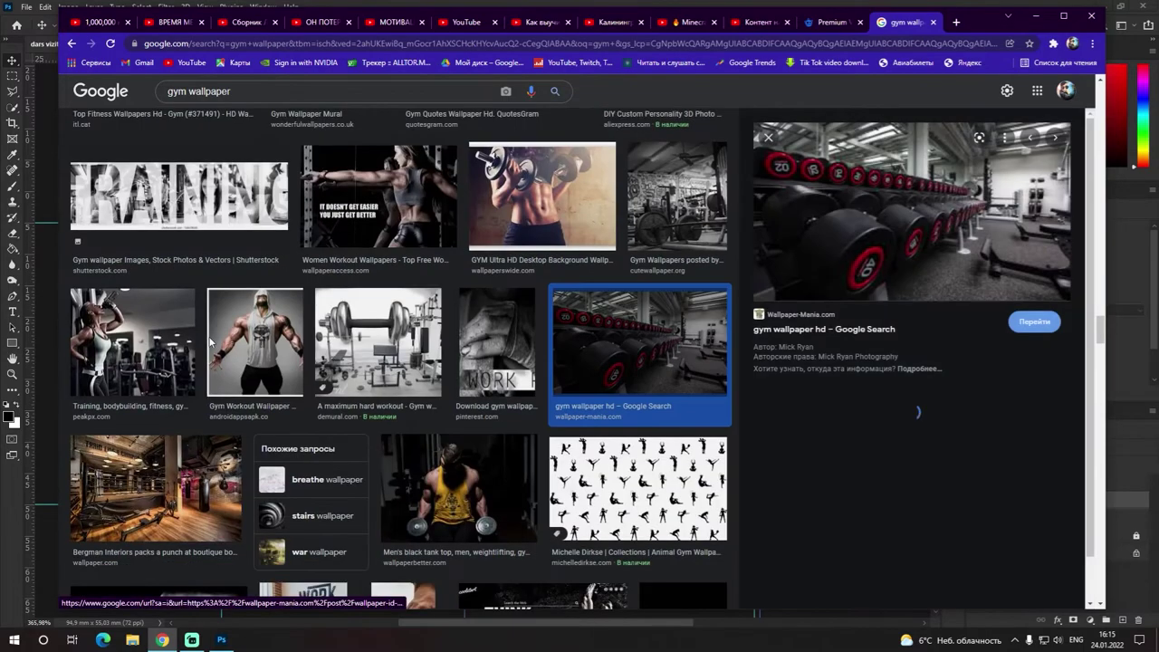
{"action": "right_click", "coordinate": [855, 196]}
{"action": "left_click", "coordinate": [913, 331]}
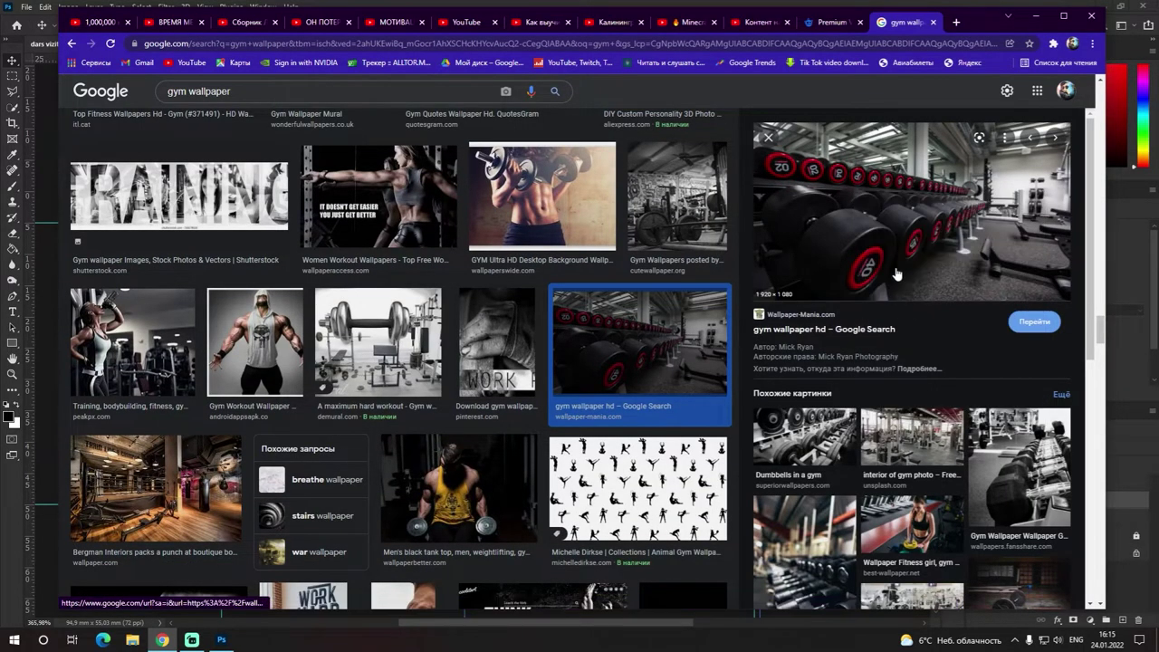
{"action": "right_click", "coordinate": [851, 195]}
{"action": "left_click", "coordinate": [905, 338]}
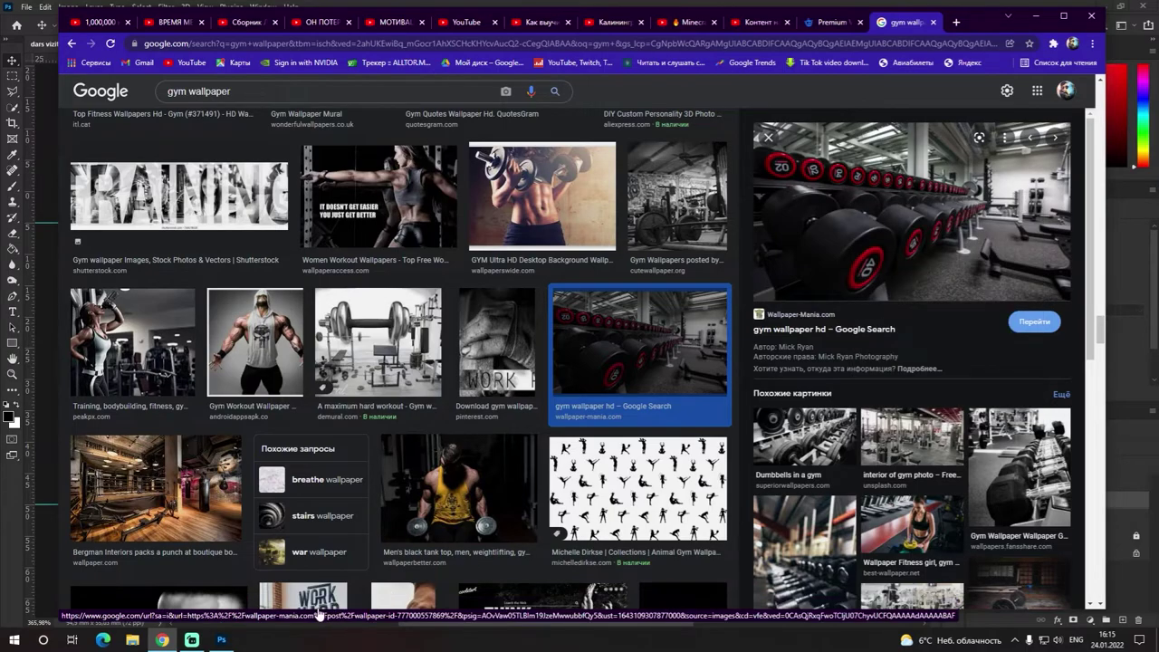
{"action": "left_click", "coordinate": [221, 639]}
Step: Paste the gym photo above Layer 2 and convert it to a Smart Object
{"action": "left_click", "coordinate": [1072, 523]}
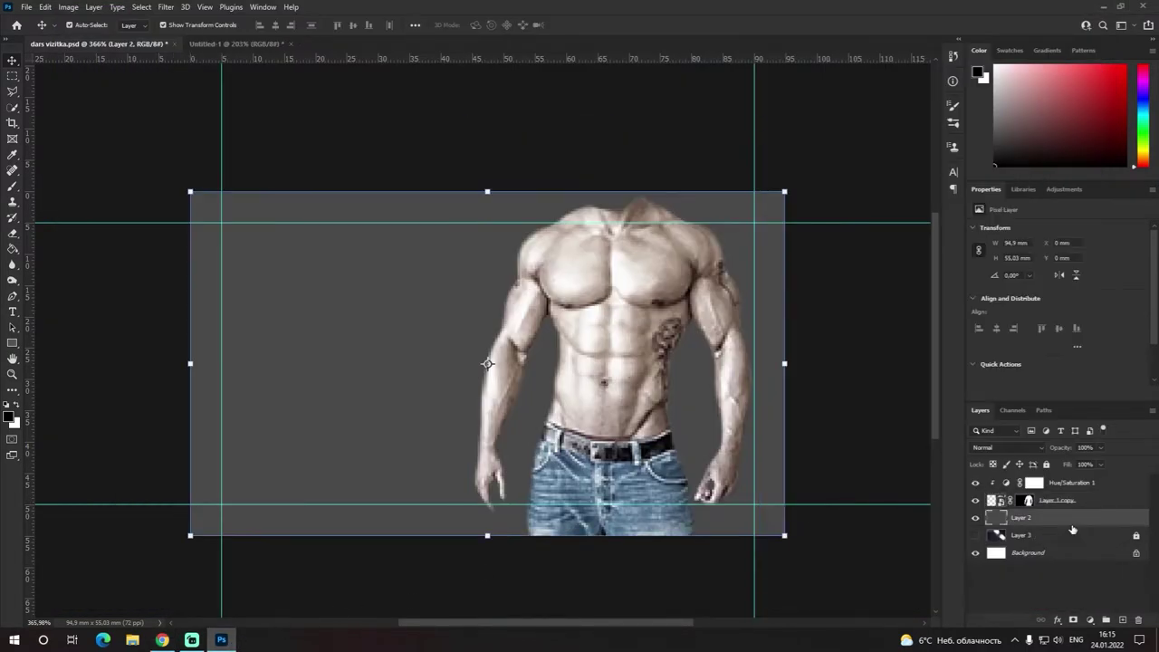
{"action": "key", "text": "ctrl+v"}
{"action": "scroll", "coordinate": [281, 272], "scroll_direction": "down", "scroll_amount": 2}
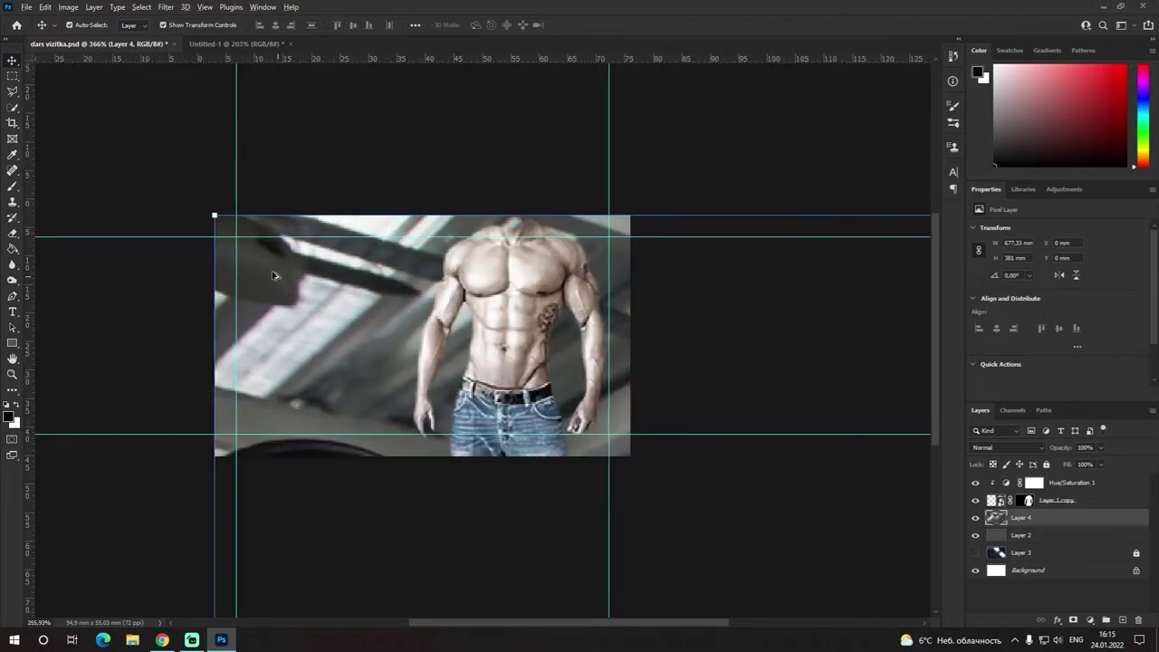
{"action": "scroll", "coordinate": [281, 272], "scroll_direction": "down", "scroll_amount": 1}
{"action": "right_click", "coordinate": [1011, 520]}
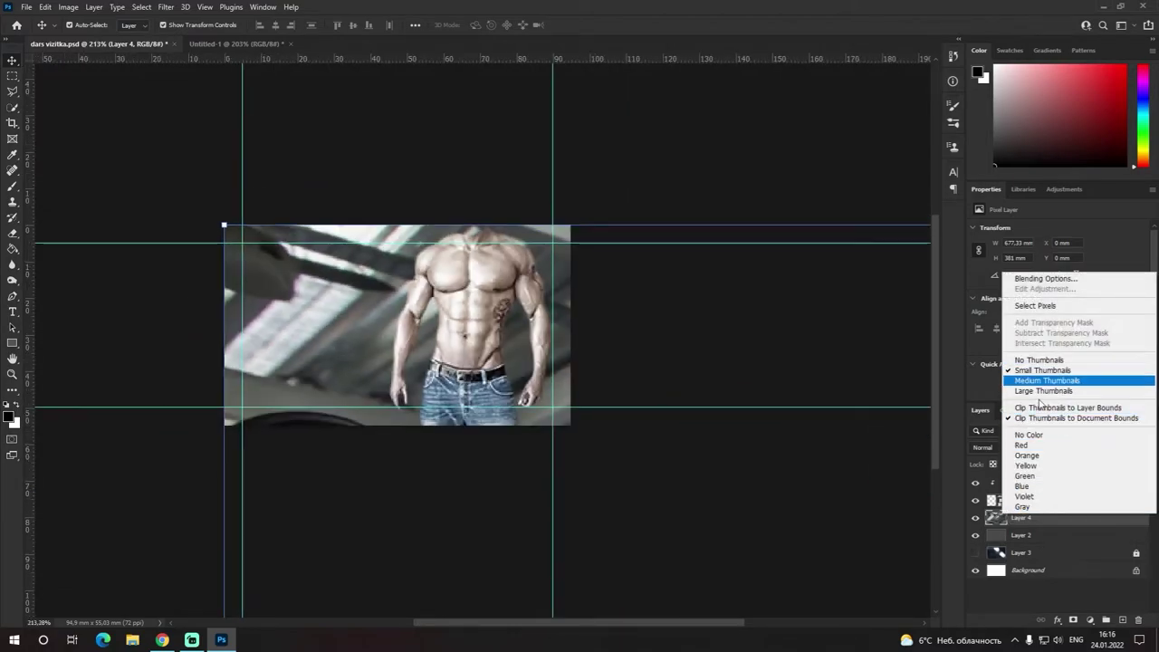
{"action": "key", "text": "Escape"}
{"action": "right_click", "coordinate": [1030, 522]}
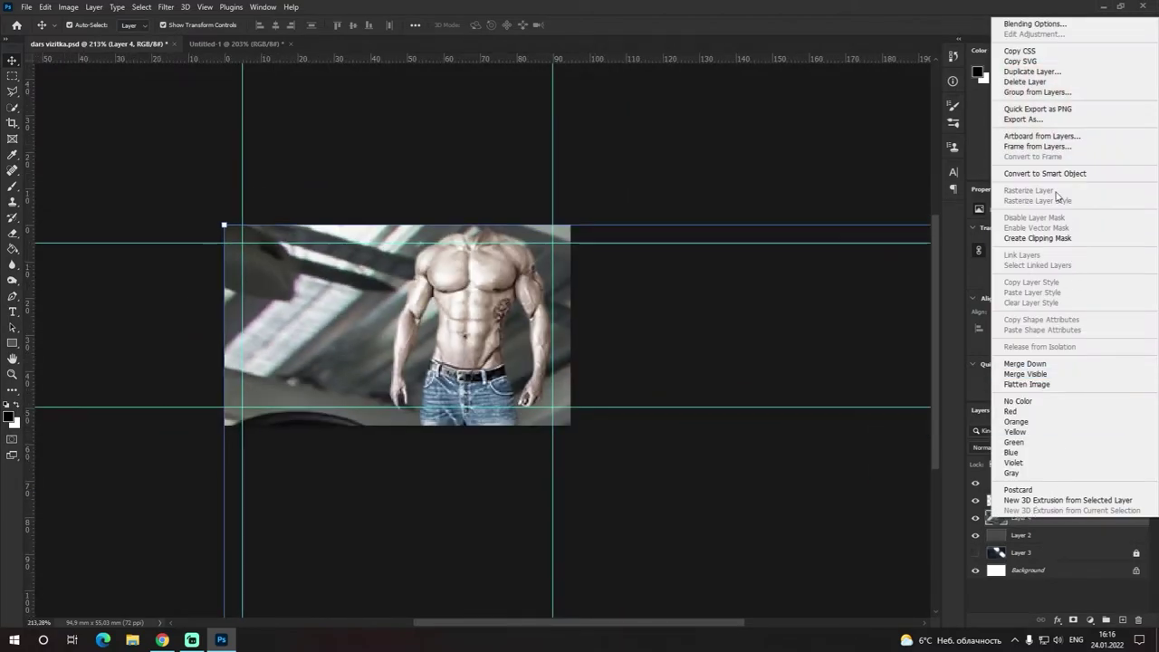
{"action": "left_click", "coordinate": [1019, 184]}
Step: Scale the gym photo slightly past the card edges, then lower its opacity
{"action": "key", "text": "ctrl+t"}
{"action": "mouse_move", "coordinate": [223, 224]}
{"action": "left_mouse_down"}
{"action": "mouse_move", "coordinate": [885, 569]}
{"action": "mouse_move", "coordinate": [175, 181]}
{"action": "left_mouse_up"}
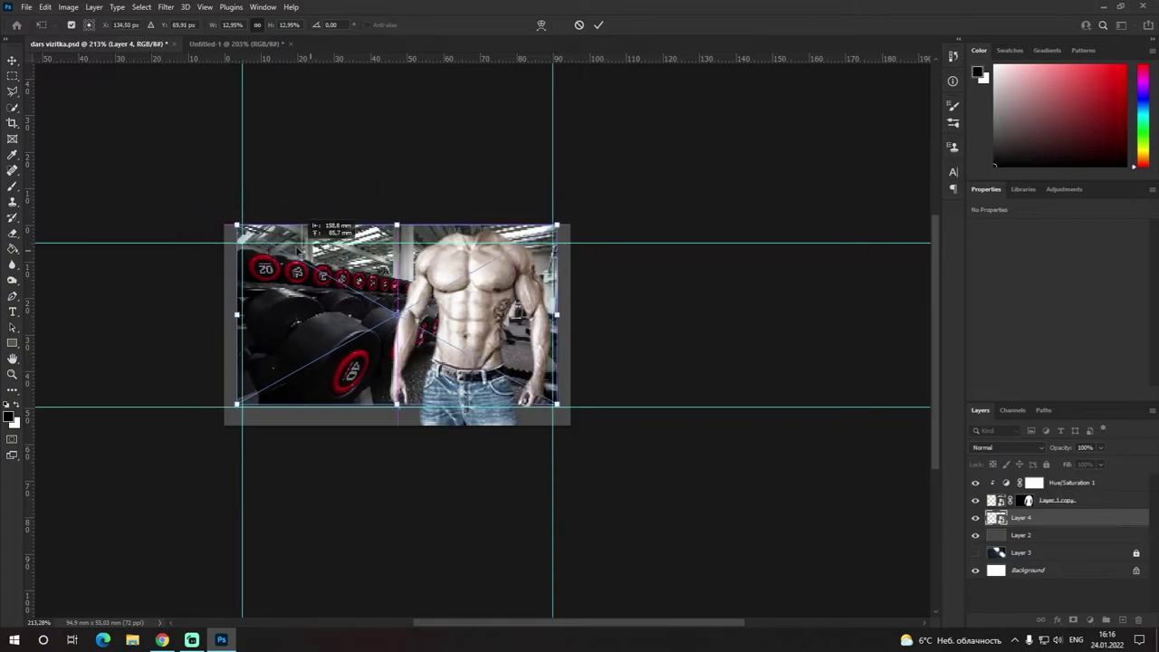
{"action": "left_click_drag", "start_coordinate": [335, 272], "coordinate": [380, 313]}
{"action": "mouse_move", "coordinate": [544, 404]}
{"action": "left_mouse_down"}
{"action": "mouse_move", "coordinate": [595, 401]}
{"action": "mouse_move", "coordinate": [589, 428]}
{"action": "left_mouse_up"}
{"action": "key", "text": "Return"}
{"action": "key", "text": "ctrl+plus"}
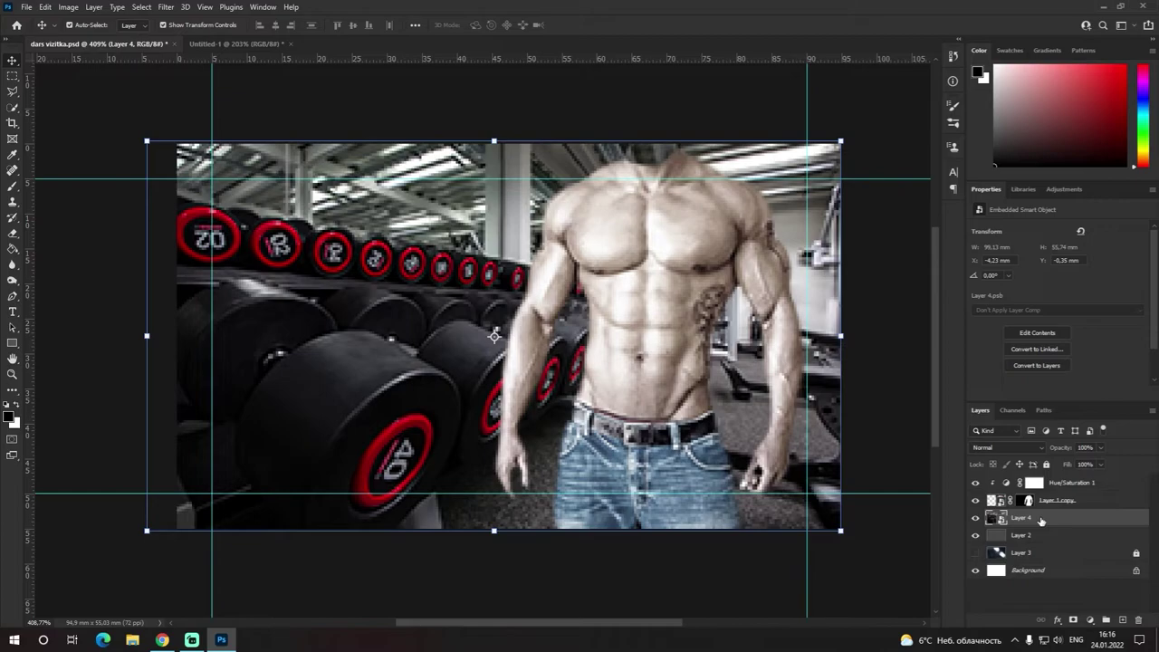
{"action": "mouse_move", "coordinate": [1061, 449]}
{"action": "left_mouse_down"}
{"action": "mouse_move", "coordinate": [1012, 453]}
{"action": "mouse_move", "coordinate": [1023, 447]}
{"action": "left_mouse_up"}
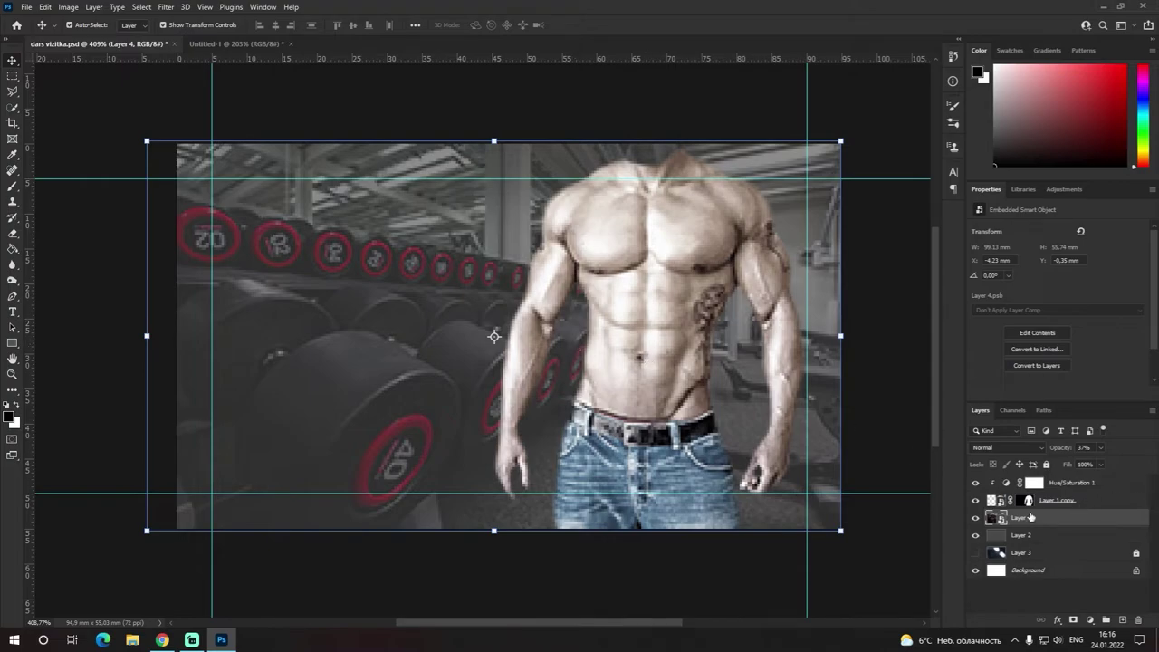
Step: Restore the gym photo to full opacity and add a partly faded Black & White adjustment above it
{"action": "key", "text": "0"}
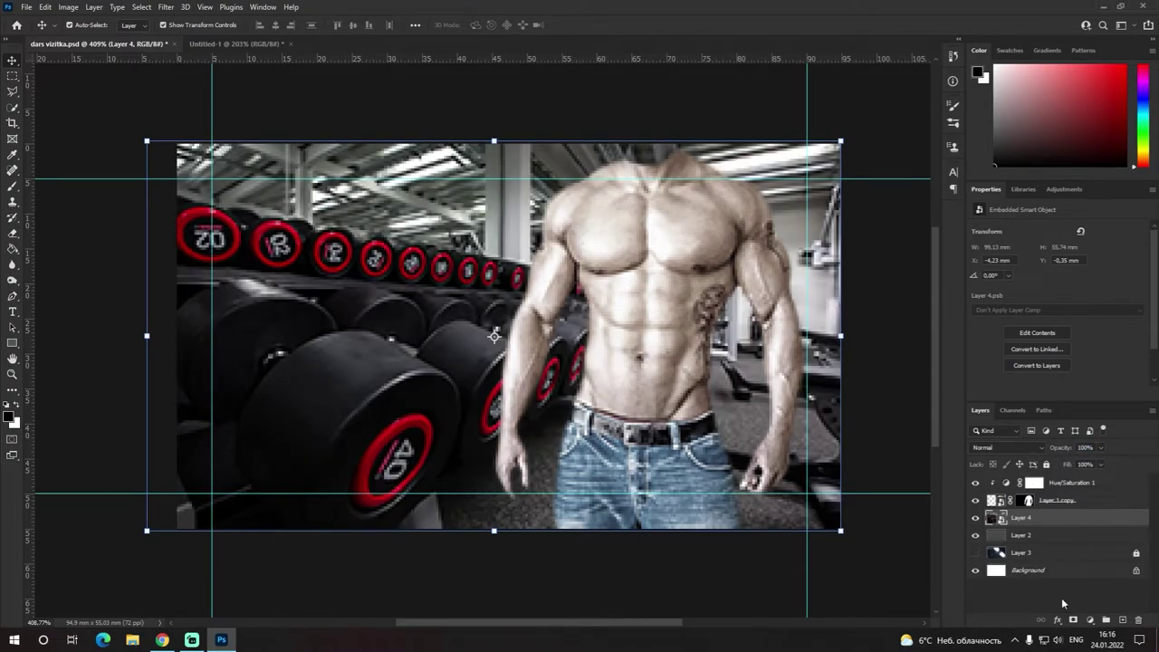
{"action": "left_click", "coordinate": [1089, 621]}
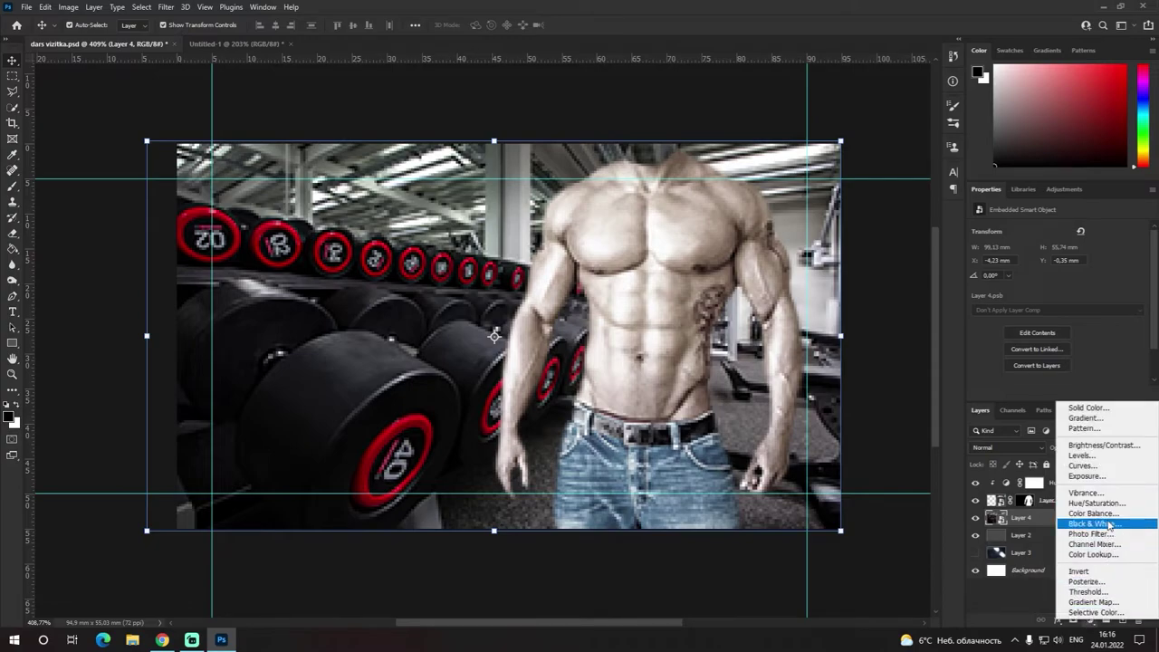
{"action": "left_click", "coordinate": [1109, 525]}
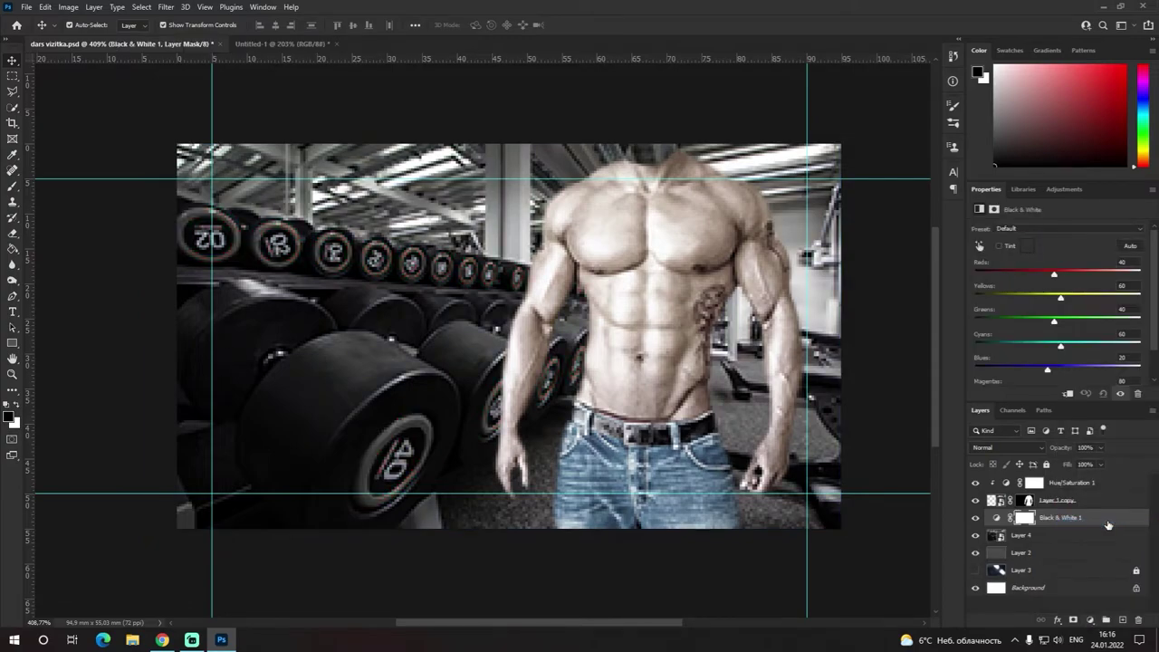
{"action": "left_click", "coordinate": [1075, 512]}
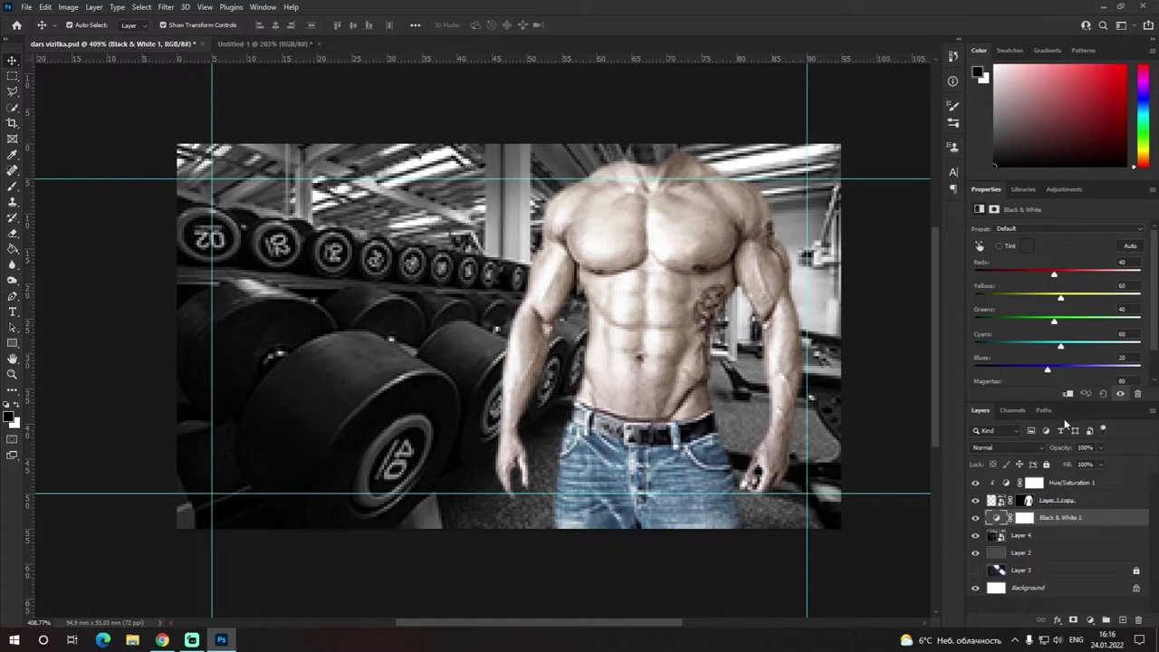
{"action": "left_click_drag", "start_coordinate": [1062, 452], "coordinate": [1036, 452]}
Step: Raise the Hue/Saturation 1 saturation to bring warm colour back to the bodybuilder
{"action": "left_click", "coordinate": [1079, 538]}
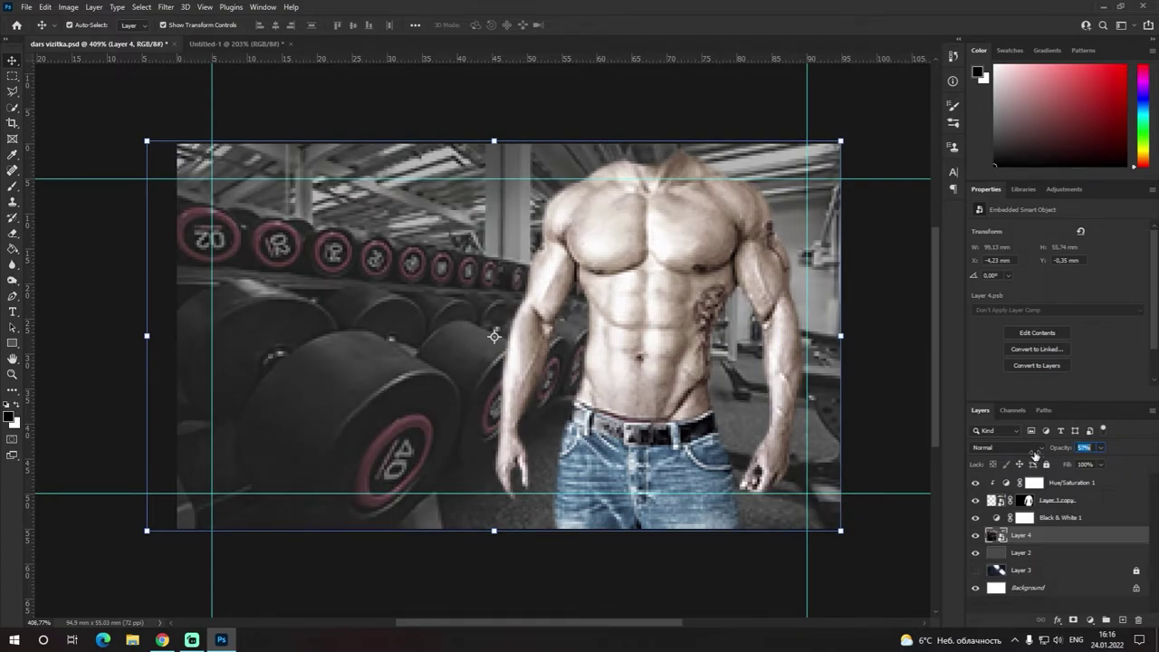
{"action": "left_click", "coordinate": [1008, 484]}
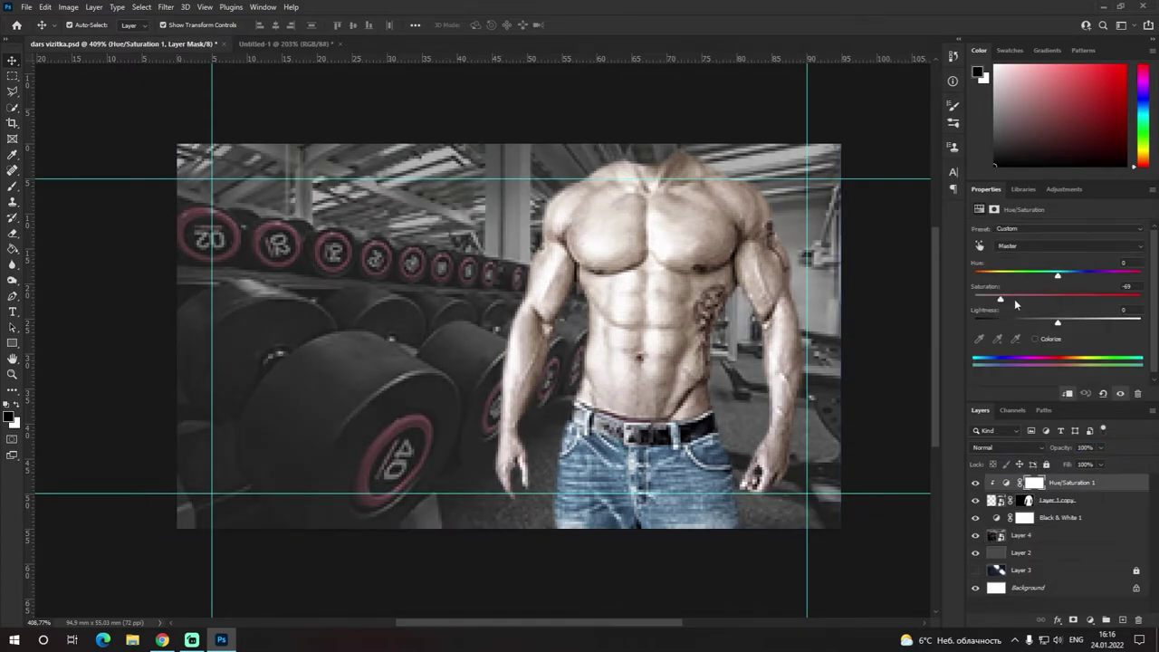
{"action": "left_click_drag", "start_coordinate": [1005, 302], "coordinate": [1065, 304]}
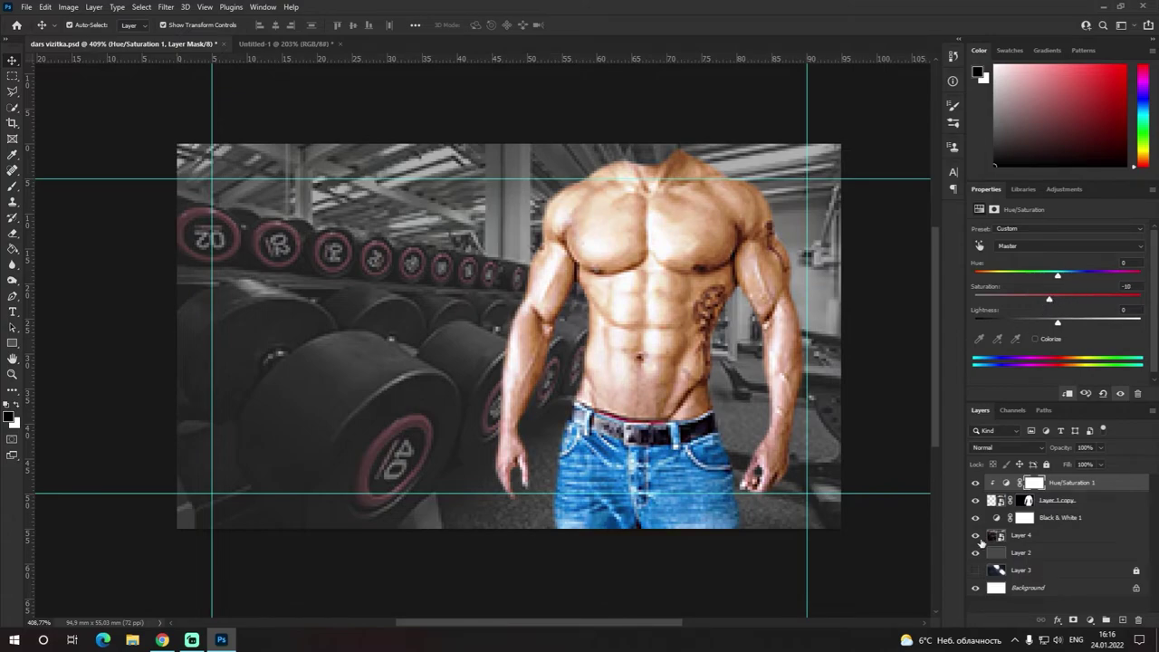
{"action": "left_click", "coordinate": [925, 565]}
Step: Search Google Images for 'abstract sport' backgrounds
{"action": "left_click", "coordinate": [161, 639]}
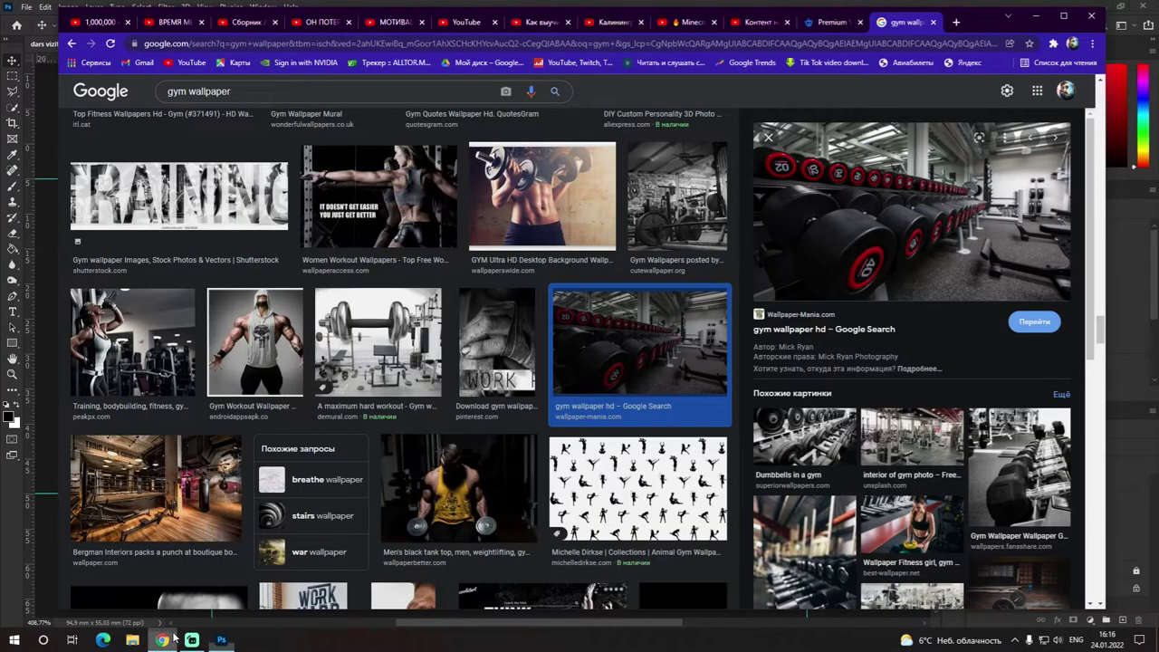
{"action": "left_click", "coordinate": [281, 91]}
{"action": "type", "text": "a"}
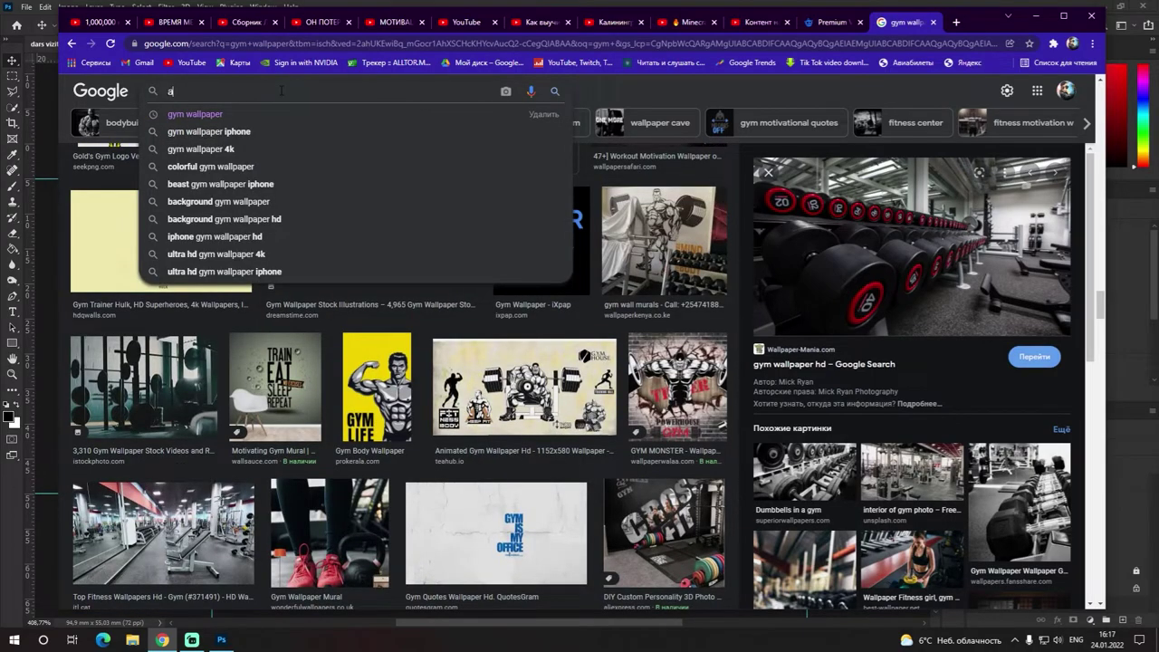
{"action": "type", "text": "bs"}
{"action": "left_click", "coordinate": [197, 114]}
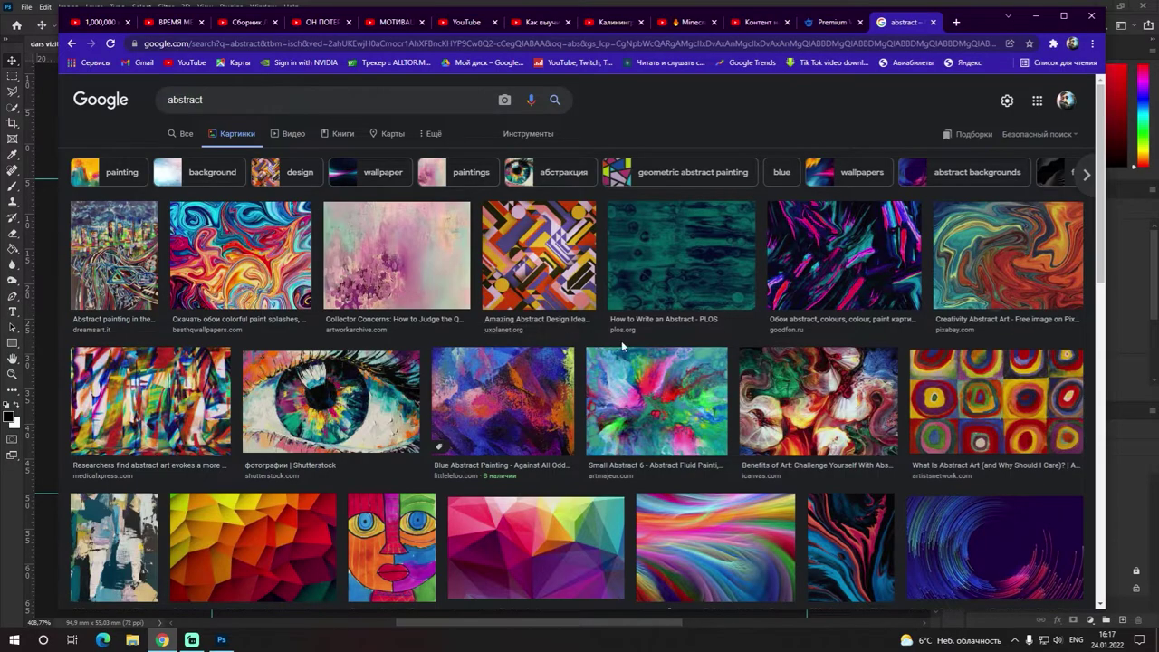
{"action": "scroll", "coordinate": [622, 341], "scroll_direction": "down", "scroll_amount": 5}
{"action": "scroll", "coordinate": [453, 226], "scroll_direction": "up", "scroll_amount": 5}
{"action": "scroll", "coordinate": [271, 115], "scroll_direction": "down", "scroll_amount": 5}
{"action": "scroll", "coordinate": [241, 100], "scroll_direction": "up", "scroll_amount": 5}
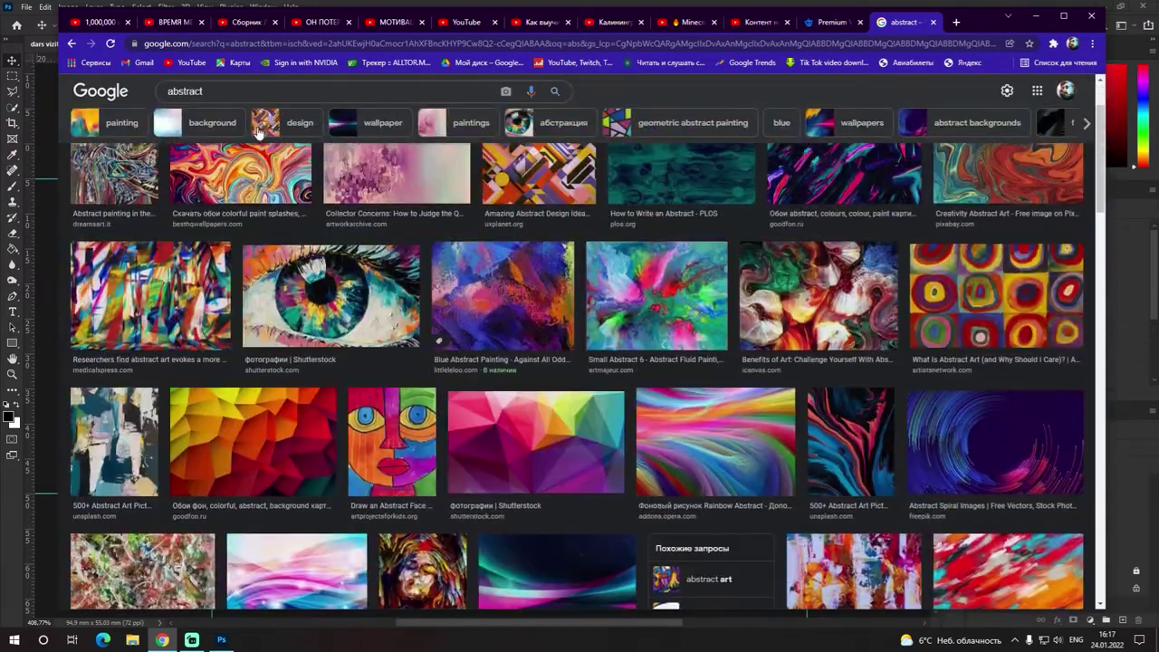
{"action": "left_click", "coordinate": [243, 94]}
{"action": "type", "text": "sp"}
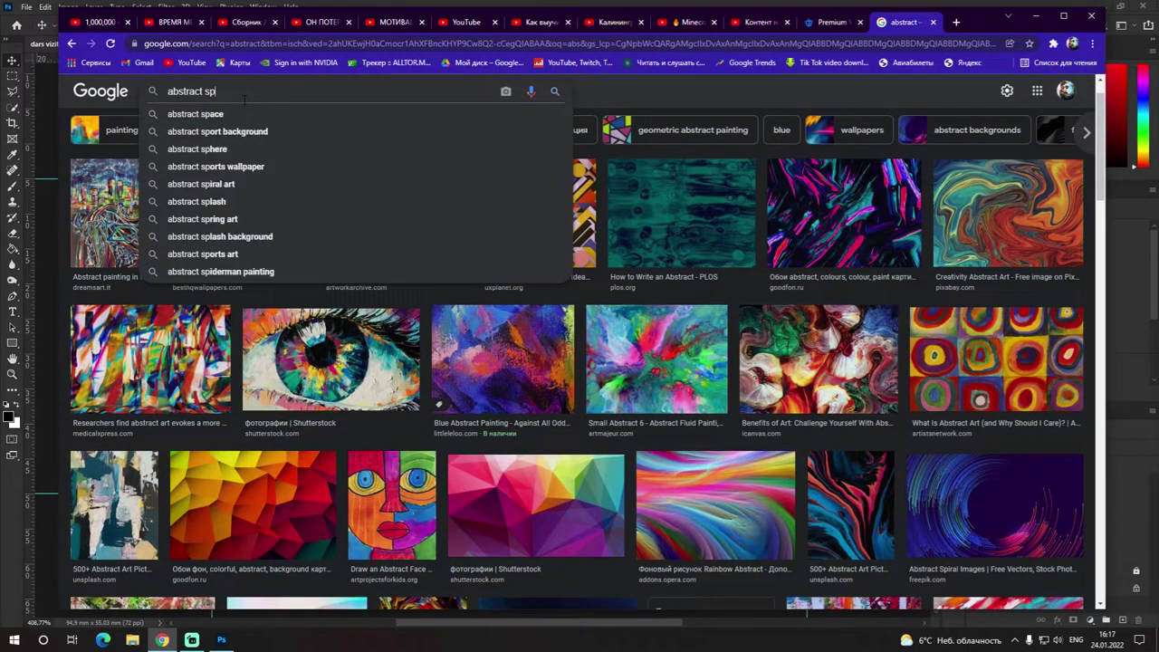
{"action": "type", "text": "ort"}
{"action": "key", "text": "Return"}
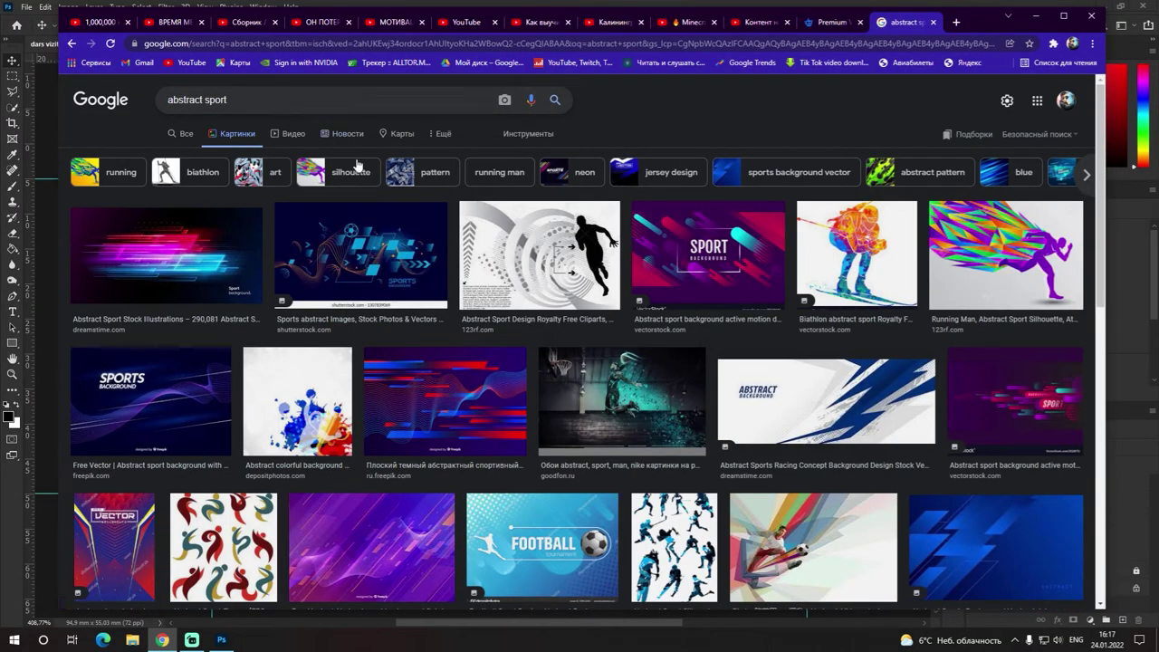
{"action": "mouse_move", "coordinate": [360, 254]}
{"action": "scroll", "coordinate": [547, 267], "scroll_direction": "down", "scroll_amount": 3}
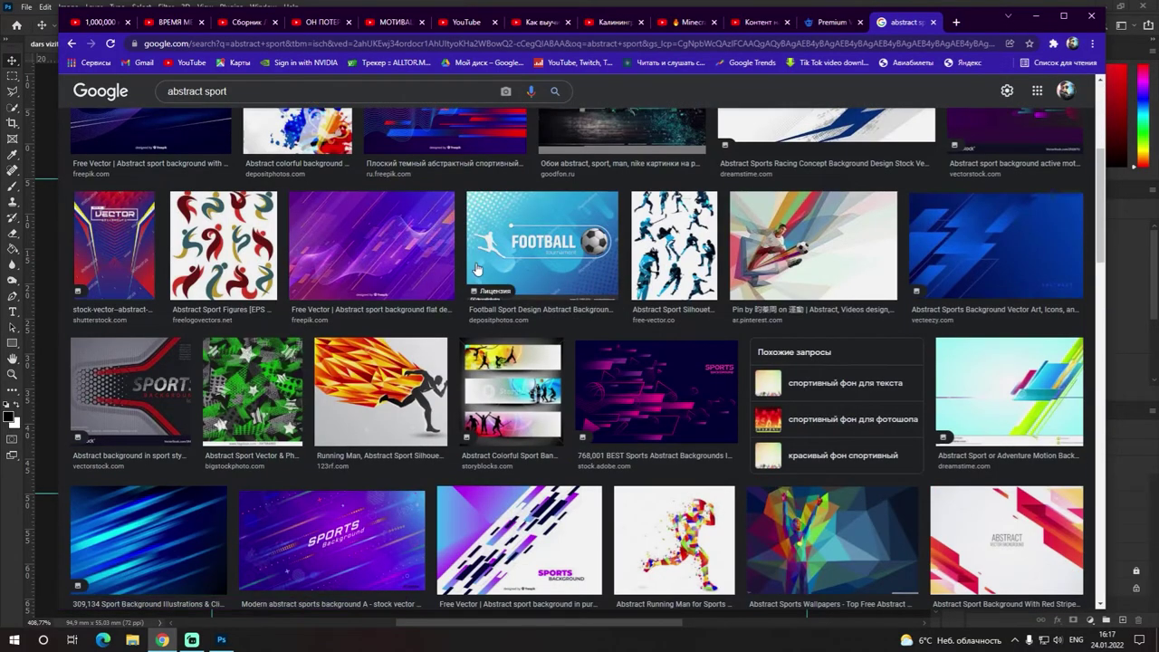
{"action": "scroll", "coordinate": [477, 269], "scroll_direction": "up", "scroll_amount": 3}
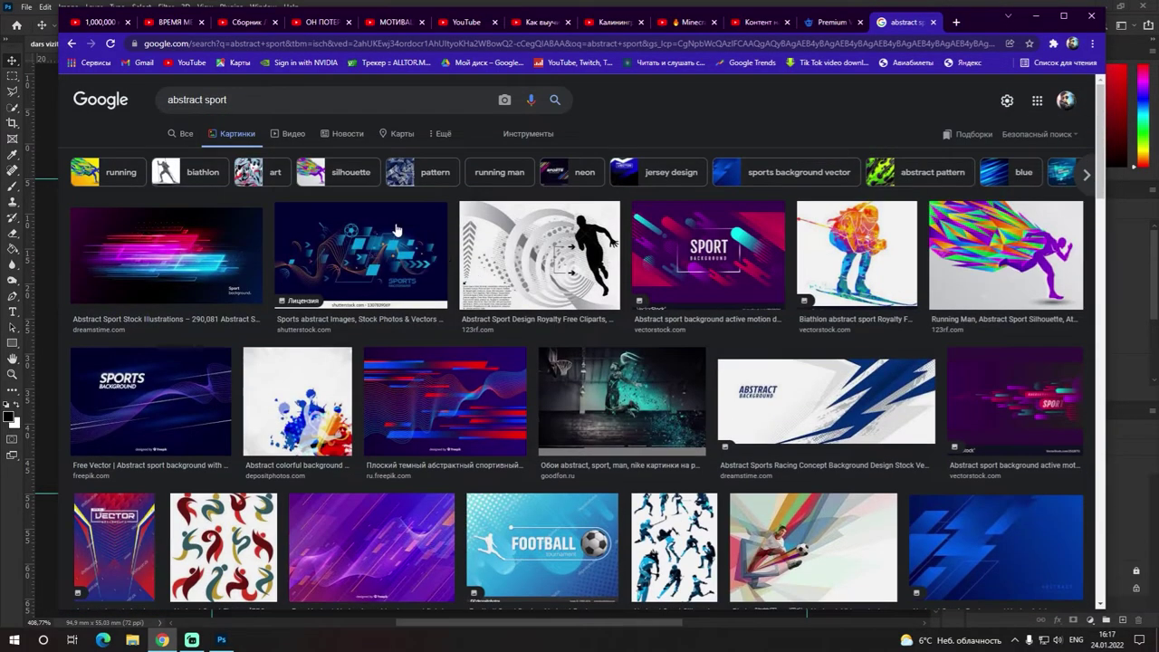
Step: Preview the blue sports pattern and Adobe Stock sports pattern images
{"action": "left_click", "coordinate": [395, 230]}
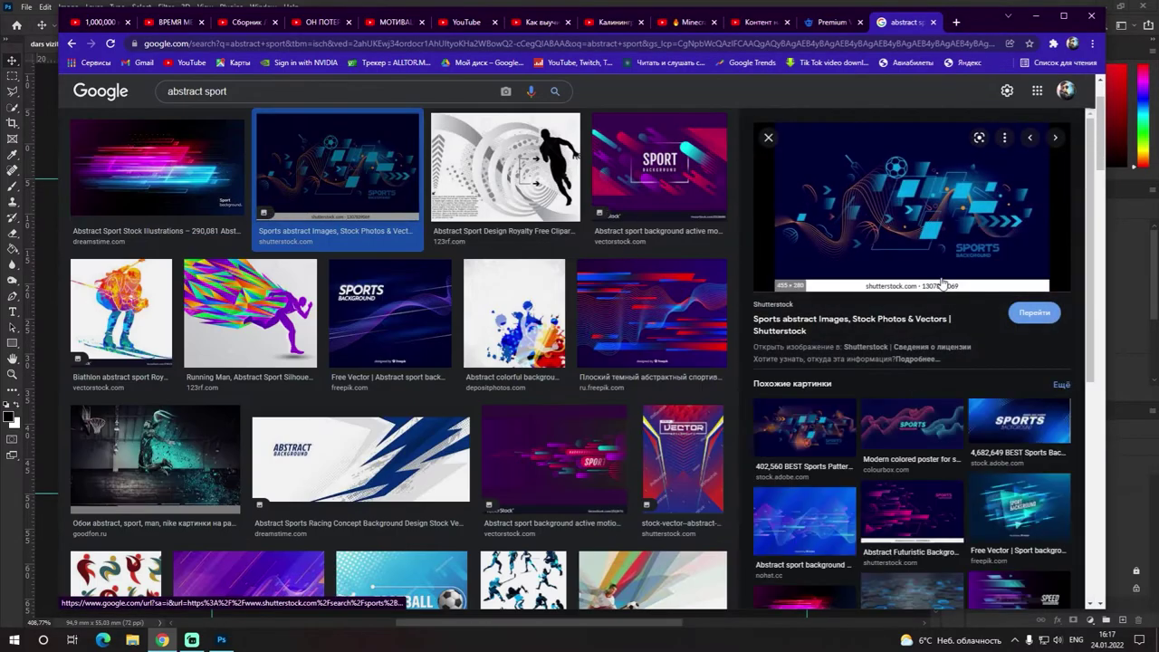
{"action": "right_click", "coordinate": [914, 205]}
{"action": "left_click", "coordinate": [960, 394]}
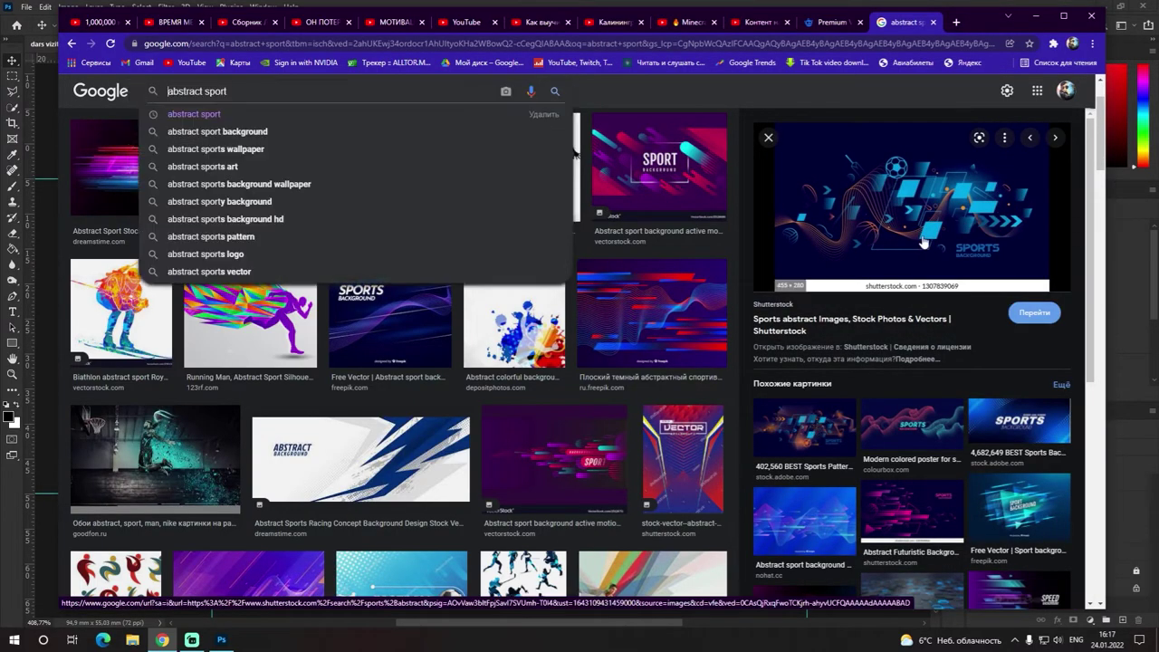
{"action": "left_click", "coordinate": [793, 439]}
{"action": "right_click", "coordinate": [886, 239]}
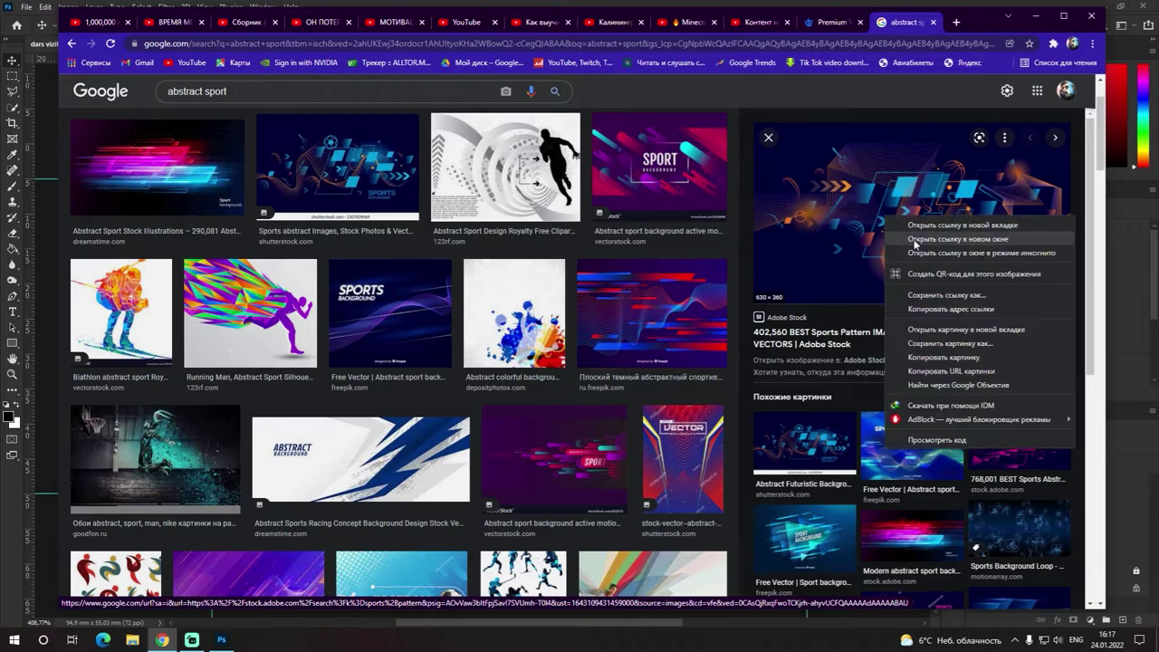
{"action": "left_click", "coordinate": [915, 366]}
{"action": "scroll", "coordinate": [941, 362], "scroll_direction": "down", "scroll_amount": 4}
{"action": "scroll", "coordinate": [955, 373], "scroll_direction": "up", "scroll_amount": 3}
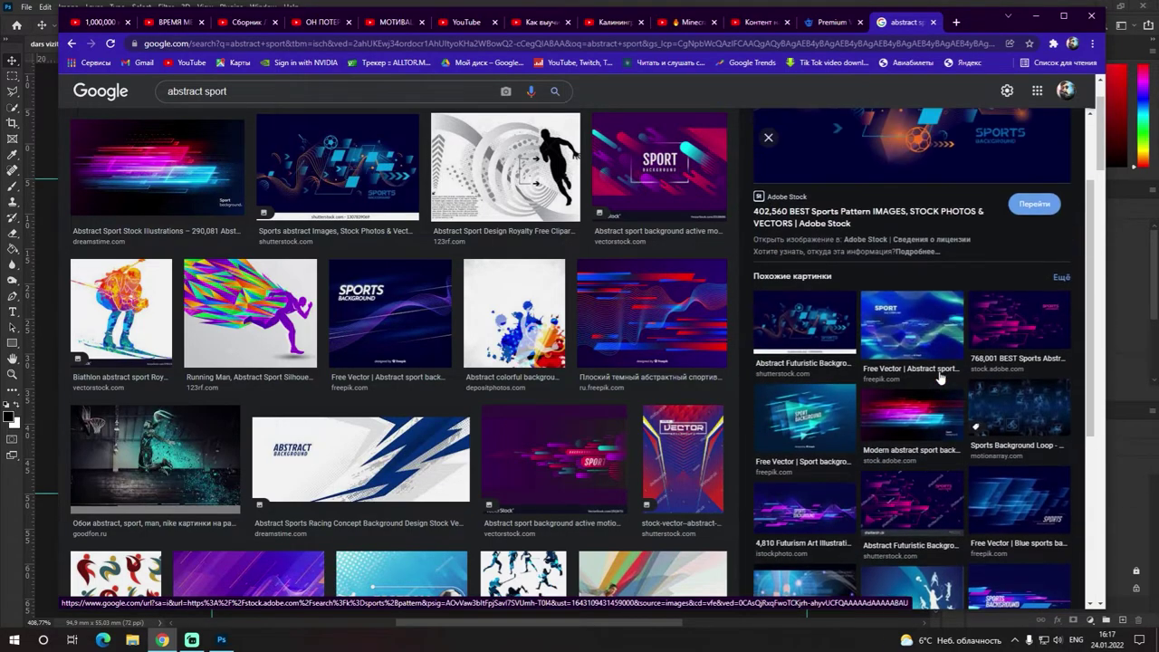
Step: Copy the dark blue Sports Background Loop picture
{"action": "left_click", "coordinate": [1014, 399]}
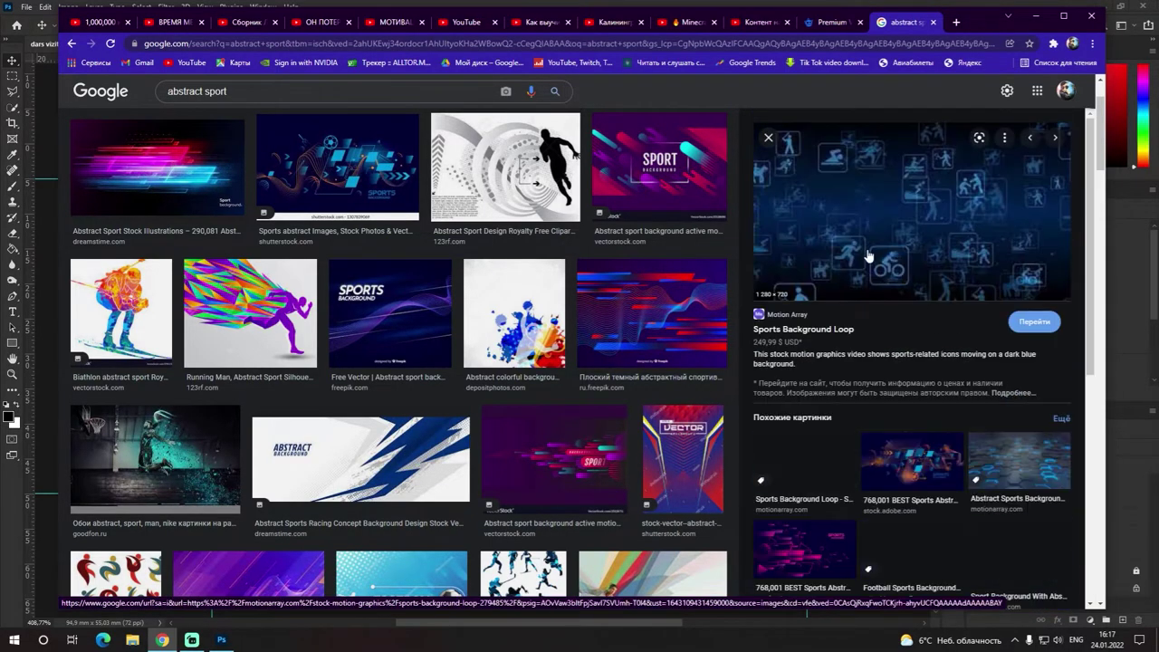
{"action": "right_click", "coordinate": [857, 209]}
{"action": "left_click", "coordinate": [936, 350]}
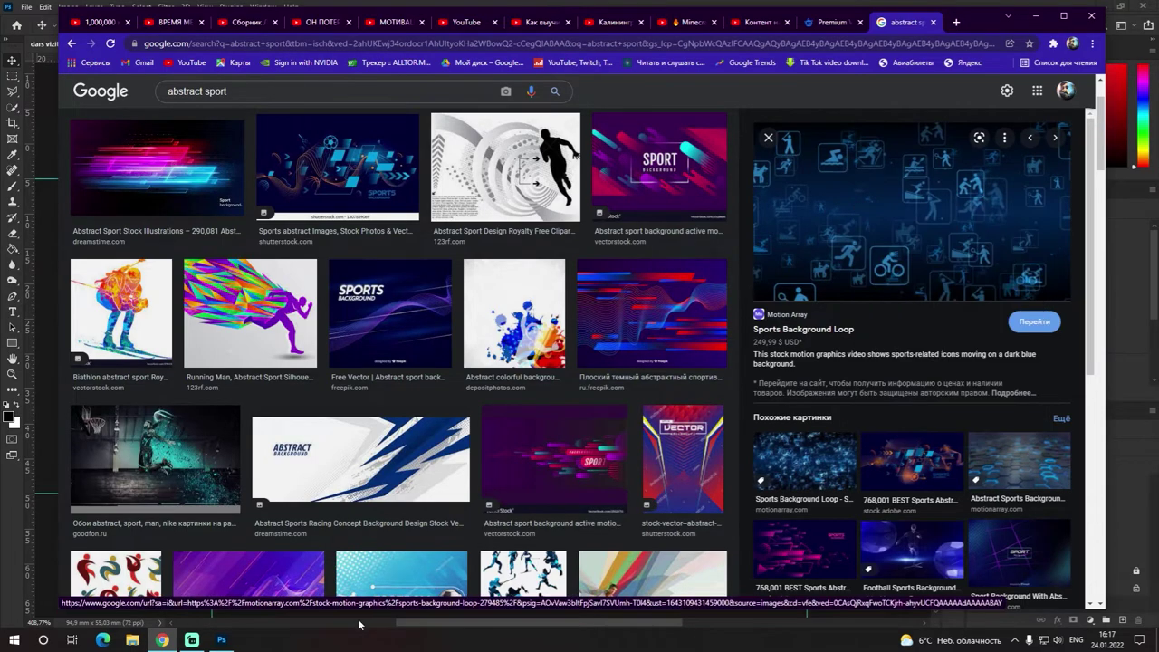
{"action": "left_click", "coordinate": [221, 640]}
Step: Paste the sports-icon picture into the card and shrink it to fit the card
{"action": "left_click", "coordinate": [1020, 555]}
{"action": "key", "text": "ctrl+v"}
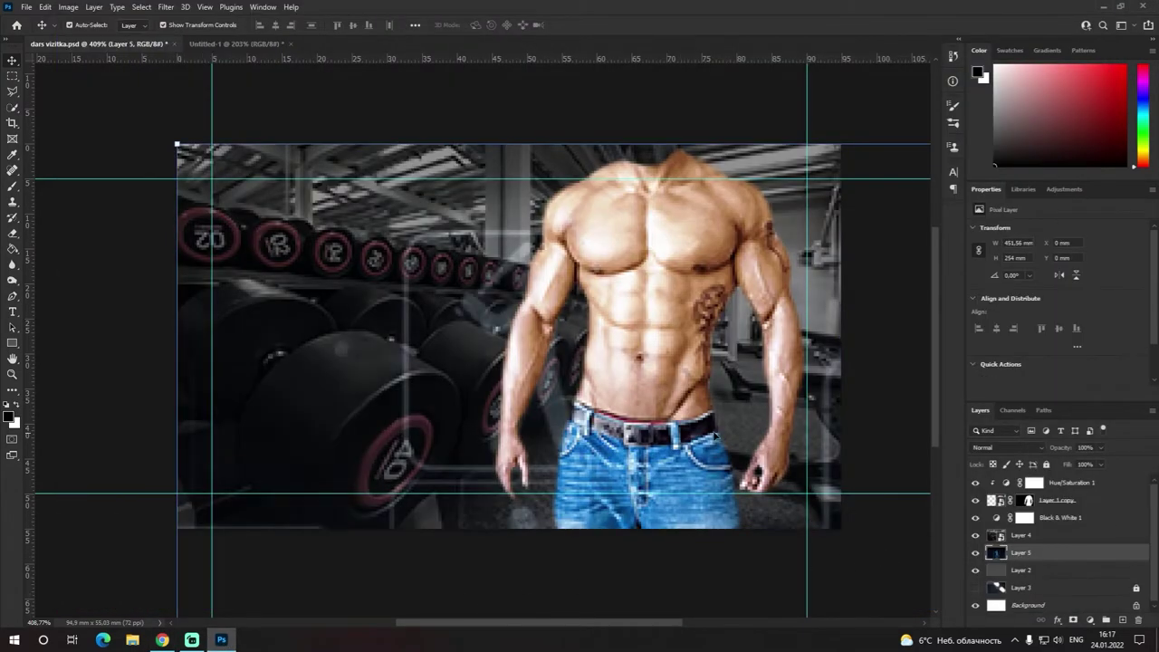
{"action": "scroll", "coordinate": [502, 398], "scroll_direction": "down", "scroll_amount": 3, "text": "alt"}
{"action": "scroll", "coordinate": [530, 420], "scroll_direction": "down", "scroll_amount": 2, "text": "alt"}
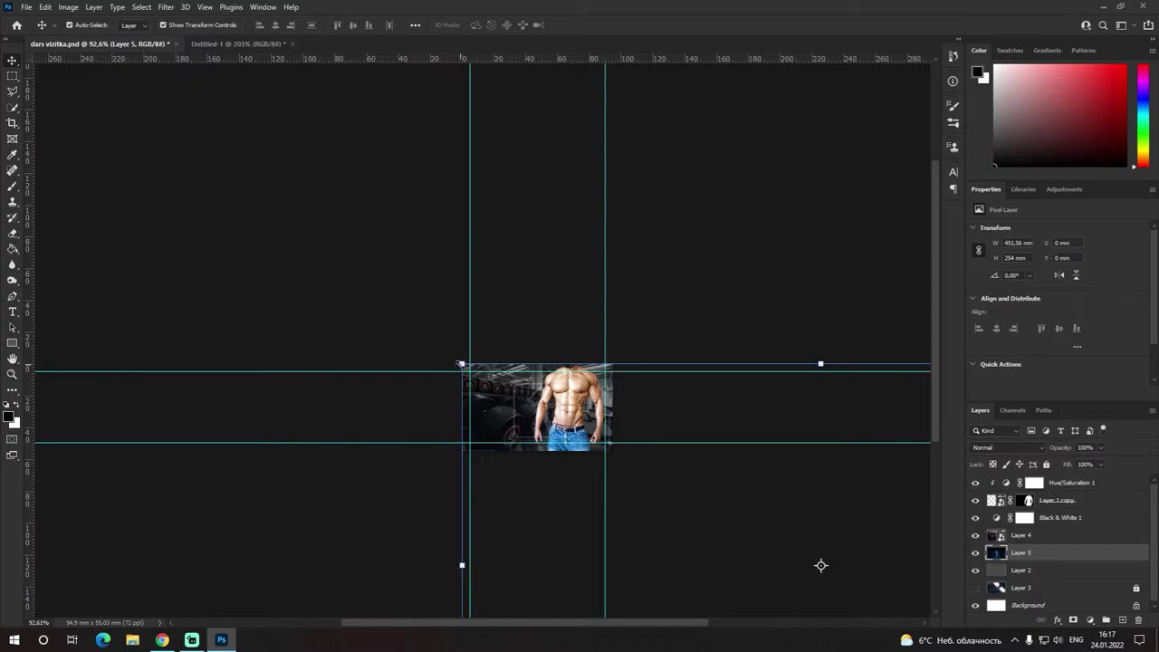
{"action": "left_click_drag", "start_coordinate": [820, 566], "coordinate": [561, 391]}
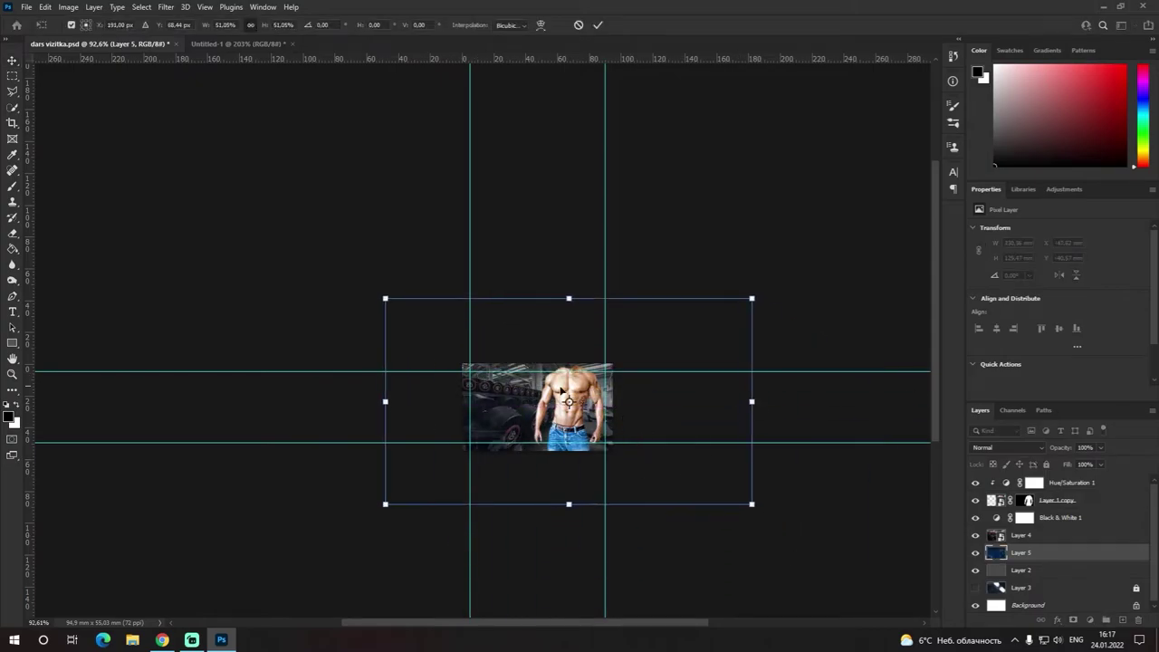
{"action": "left_click_drag", "start_coordinate": [739, 507], "coordinate": [670, 444]}
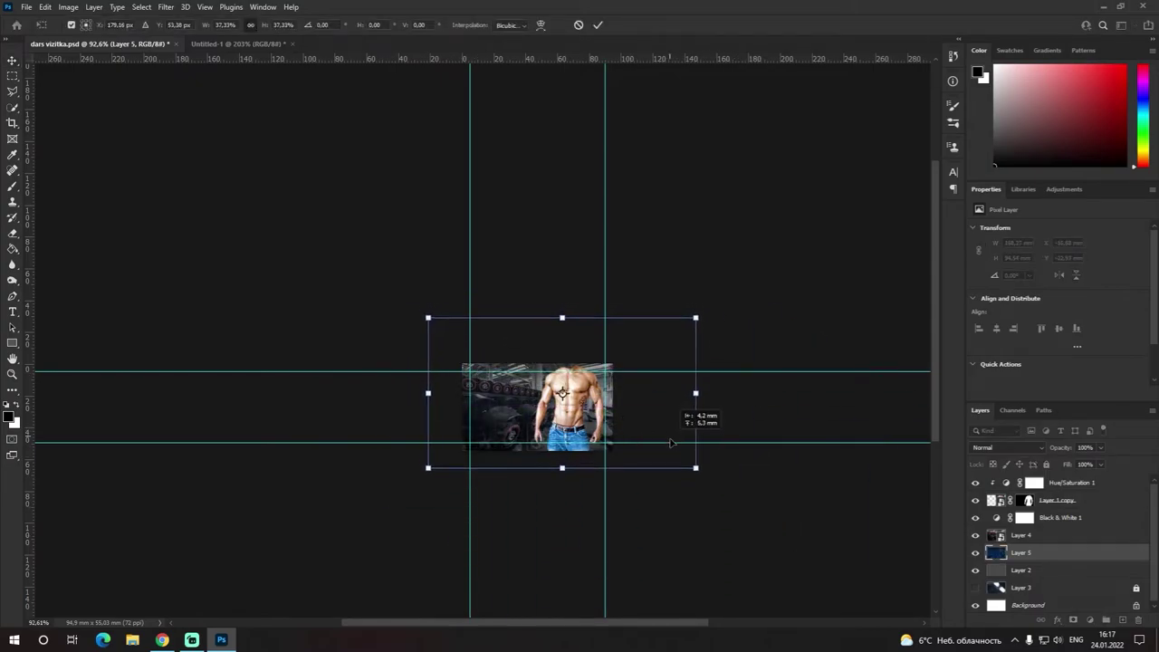
{"action": "key", "text": "Return"}
{"action": "scroll", "coordinate": [670, 445], "scroll_direction": "up", "scroll_amount": 1, "text": "alt"}
{"action": "scroll", "coordinate": [667, 439], "scroll_direction": "up", "scroll_amount": 2, "text": "alt"}
{"action": "scroll", "coordinate": [662, 430], "scroll_direction": "up", "scroll_amount": 1, "text": "alt"}
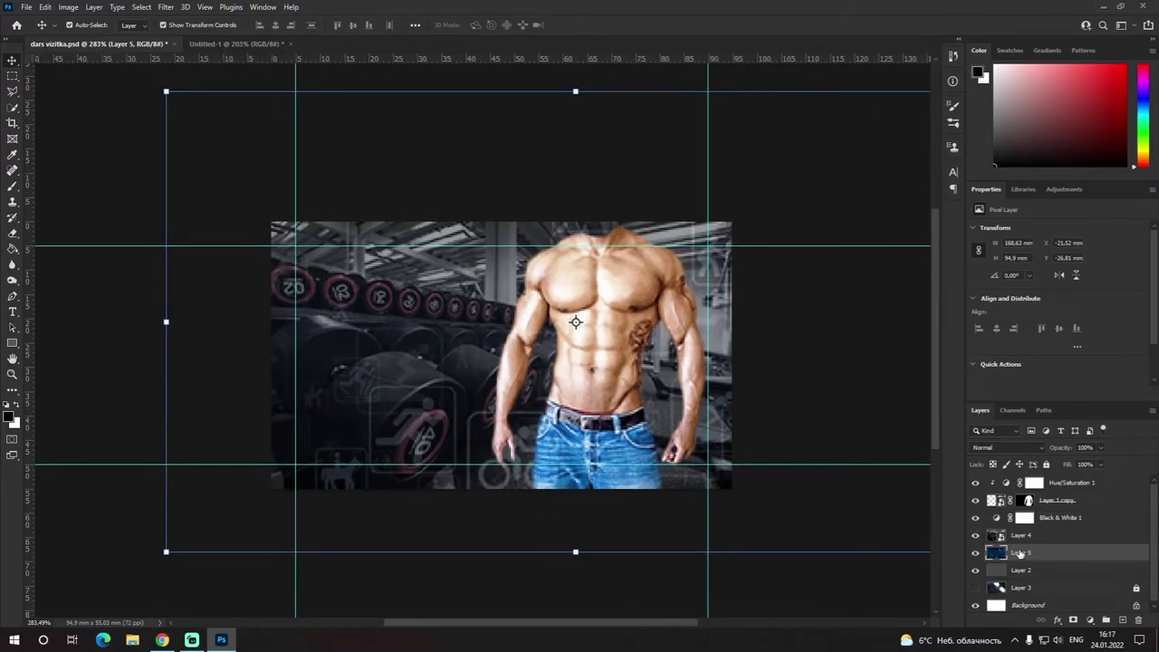
Step: Lower the gym photo layer's opacity so the sports icons show through
{"action": "key", "text": "alt+bracketright"}
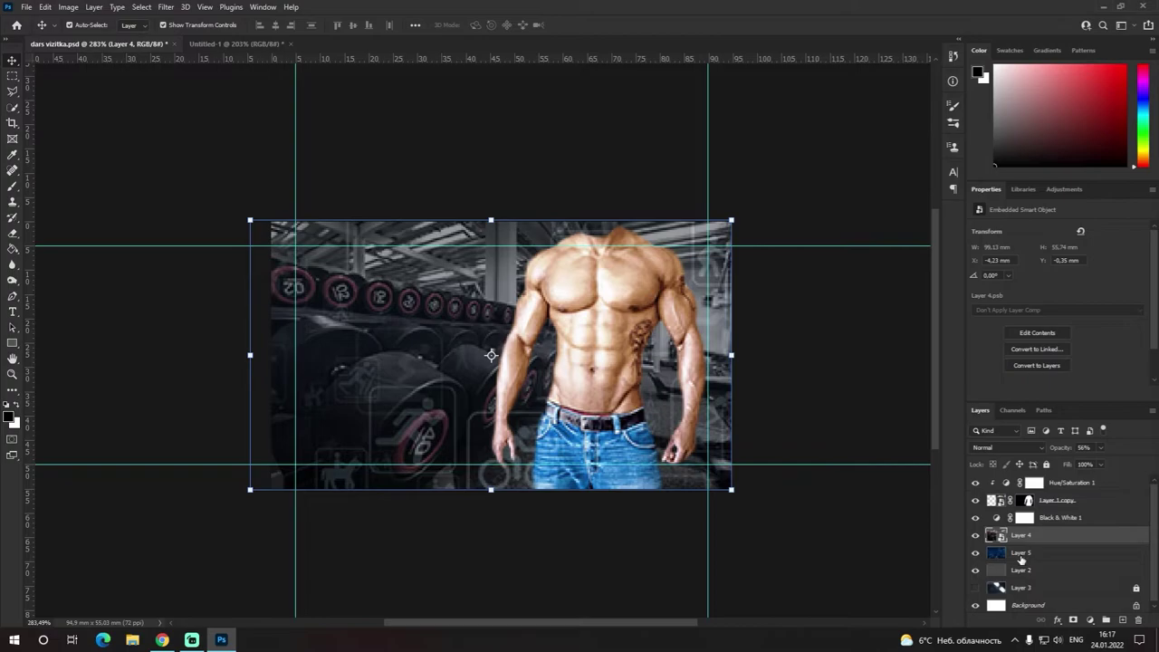
{"action": "left_click", "coordinate": [1023, 555]}
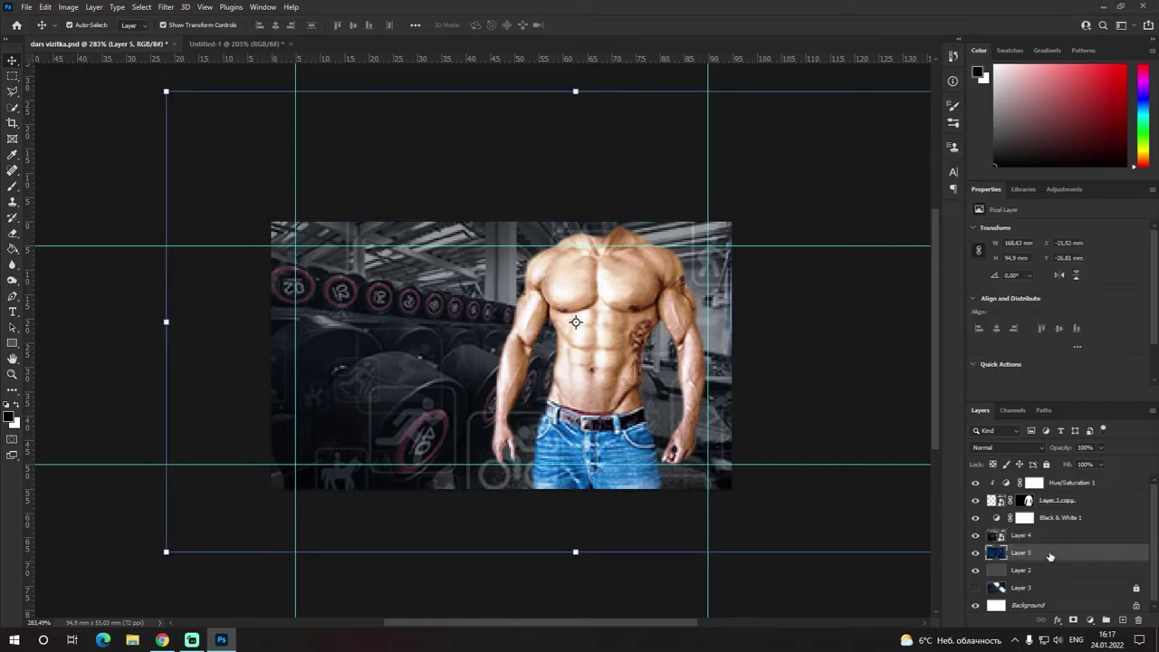
{"action": "left_click", "coordinate": [1027, 535]}
{"action": "mouse_move", "coordinate": [1066, 451]}
{"action": "left_mouse_down"}
{"action": "mouse_move", "coordinate": [1076, 453]}
{"action": "mouse_move", "coordinate": [1038, 453]}
{"action": "mouse_move", "coordinate": [1039, 469]}
{"action": "left_mouse_up"}
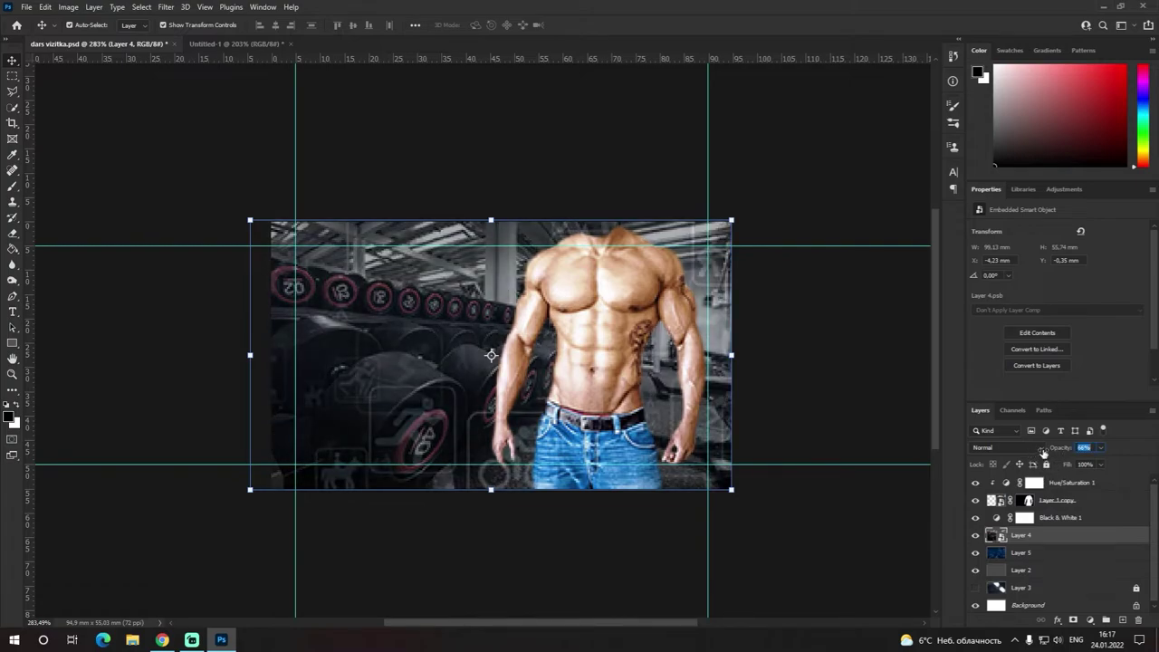
Step: Apply a Gaussian Blur of about 1.9 radius to the sports-icon layer
{"action": "left_click", "coordinate": [1026, 554]}
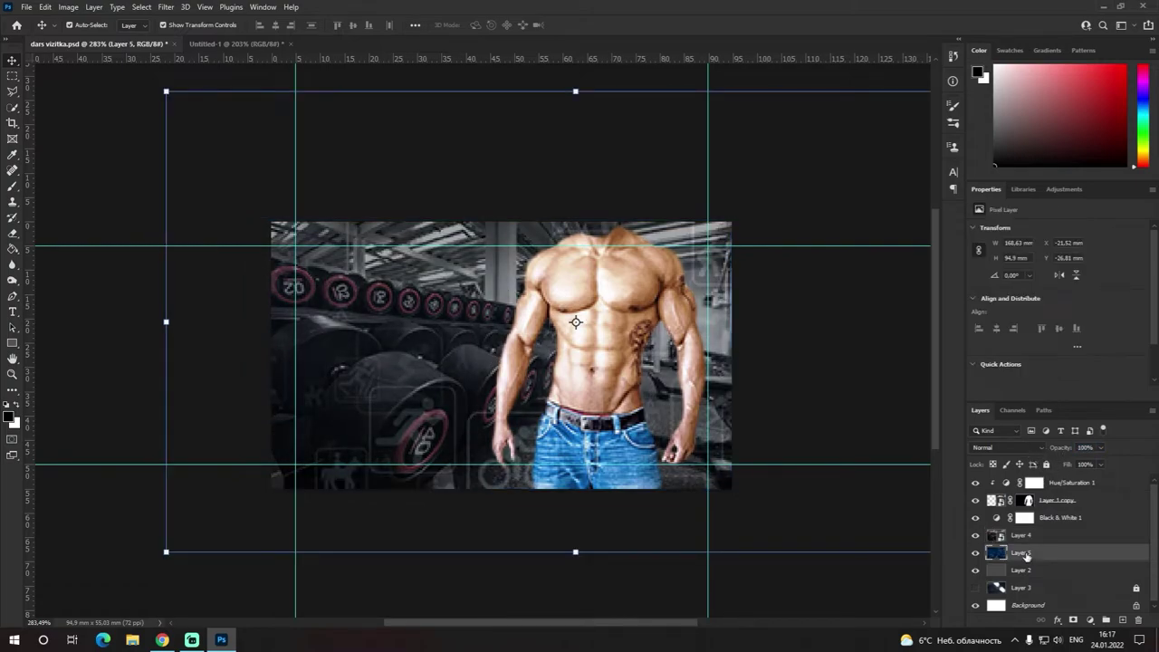
{"action": "left_click", "coordinate": [167, 8]}
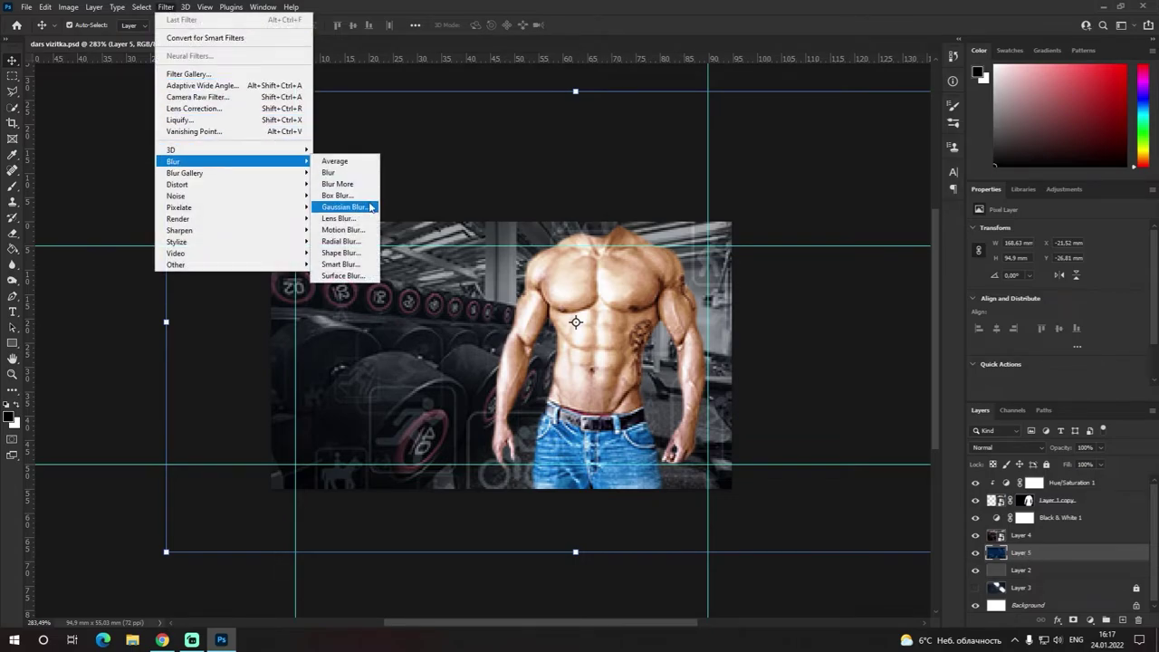
{"action": "left_click", "coordinate": [348, 208]}
{"action": "left_click_drag", "start_coordinate": [896, 419], "coordinate": [893, 418]}
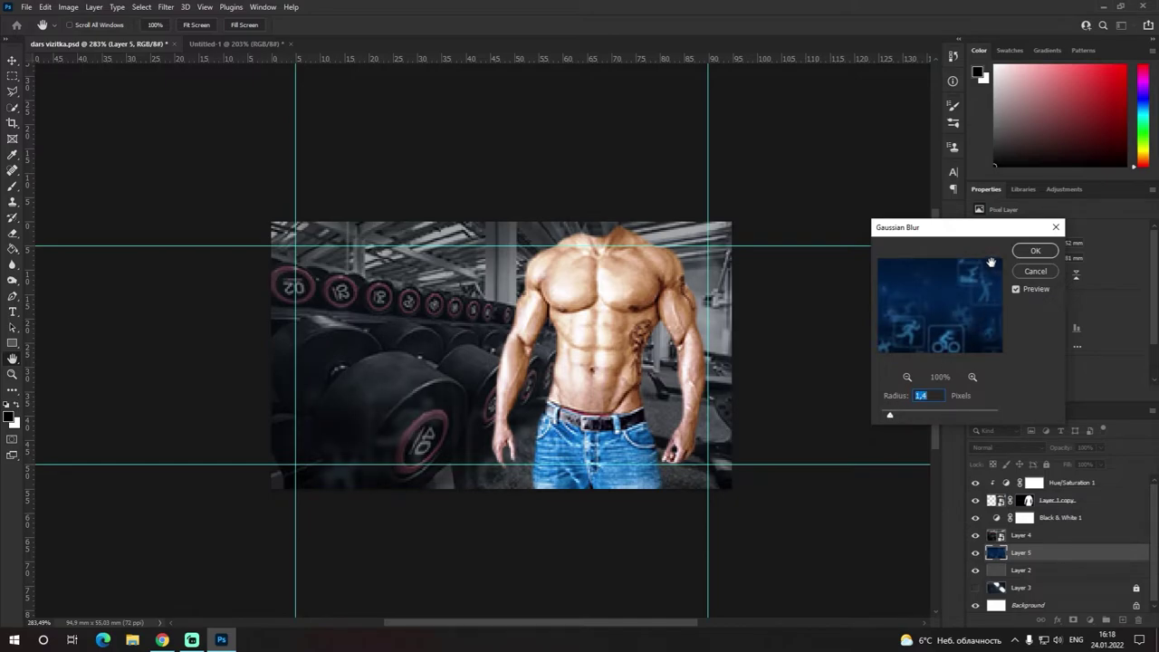
{"action": "left_click", "coordinate": [1035, 251]}
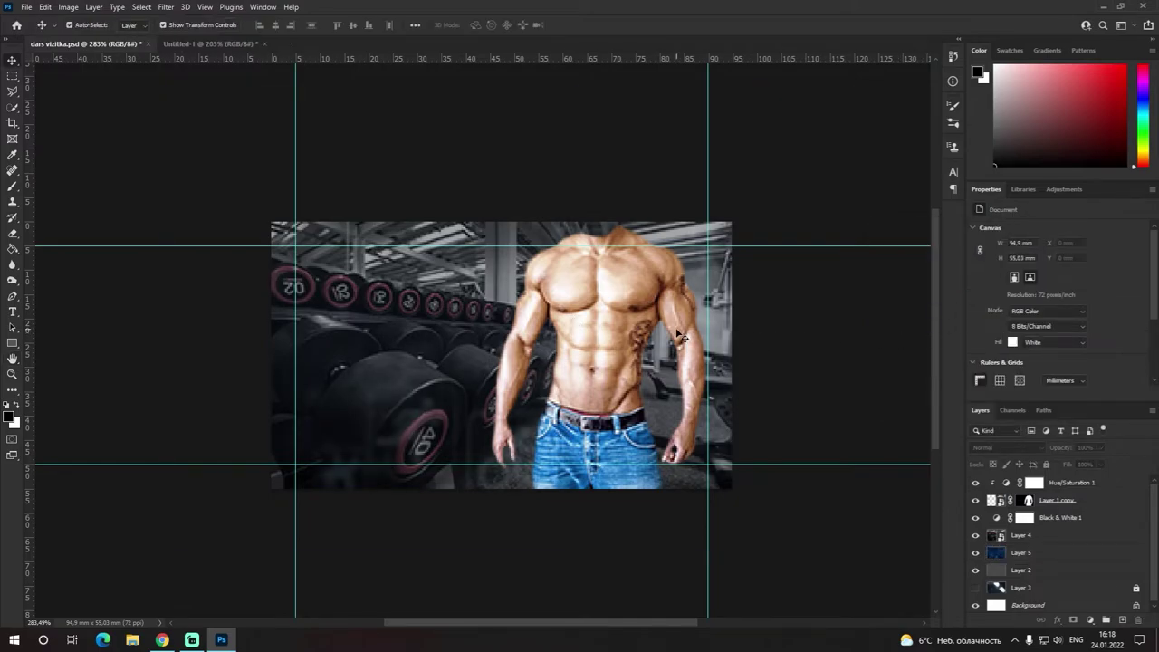
Step: Scroll the Freepik fitness card template in Chrome, then drag Layer 1 copy slightly right in Photoshop
{"action": "left_click", "coordinate": [161, 640]}
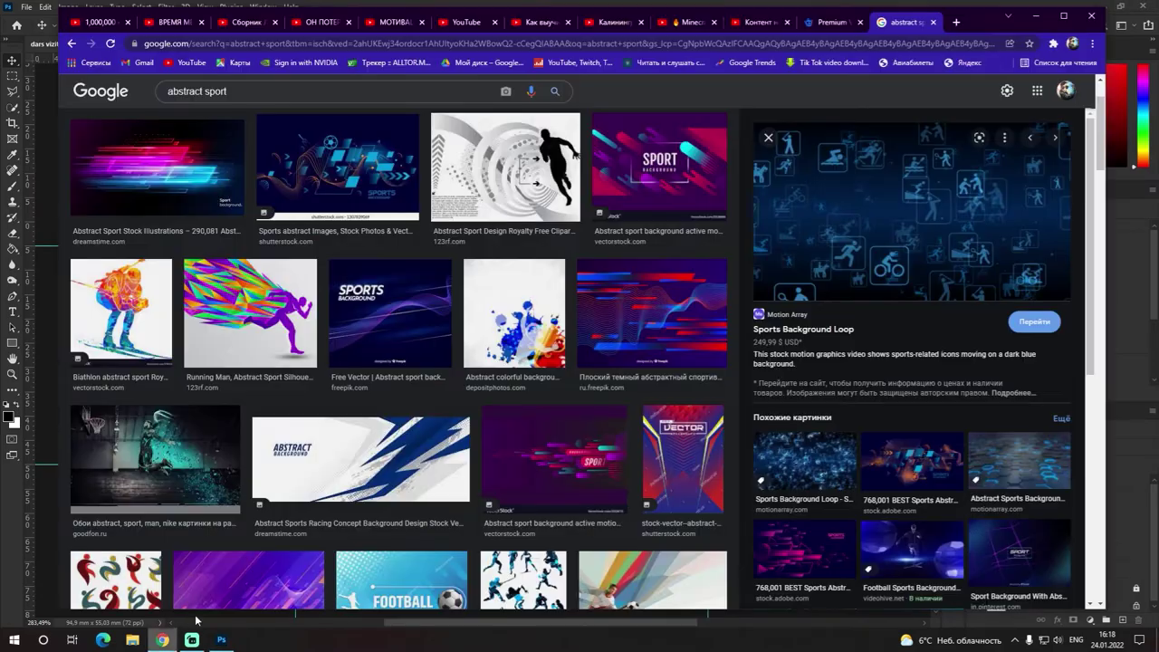
{"action": "left_click", "coordinate": [829, 22]}
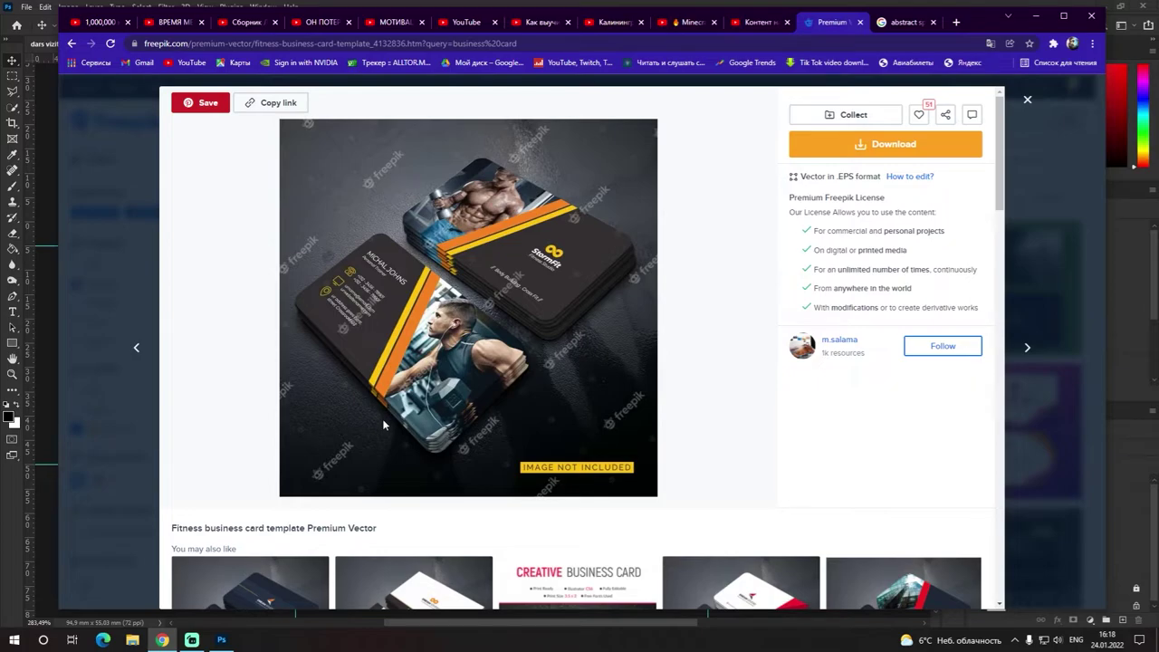
{"action": "scroll", "coordinate": [383, 421], "scroll_direction": "down", "scroll_amount": 4}
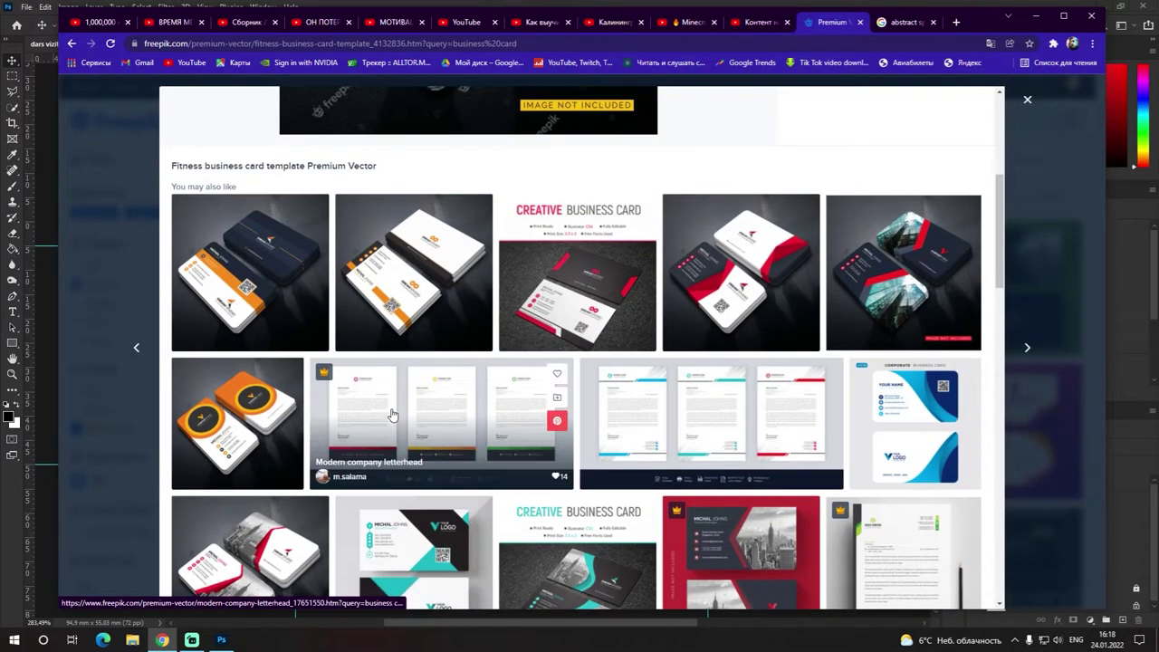
{"action": "scroll", "coordinate": [391, 415], "scroll_direction": "up", "scroll_amount": 1}
{"action": "scroll", "coordinate": [391, 415], "scroll_direction": "up", "scroll_amount": 3}
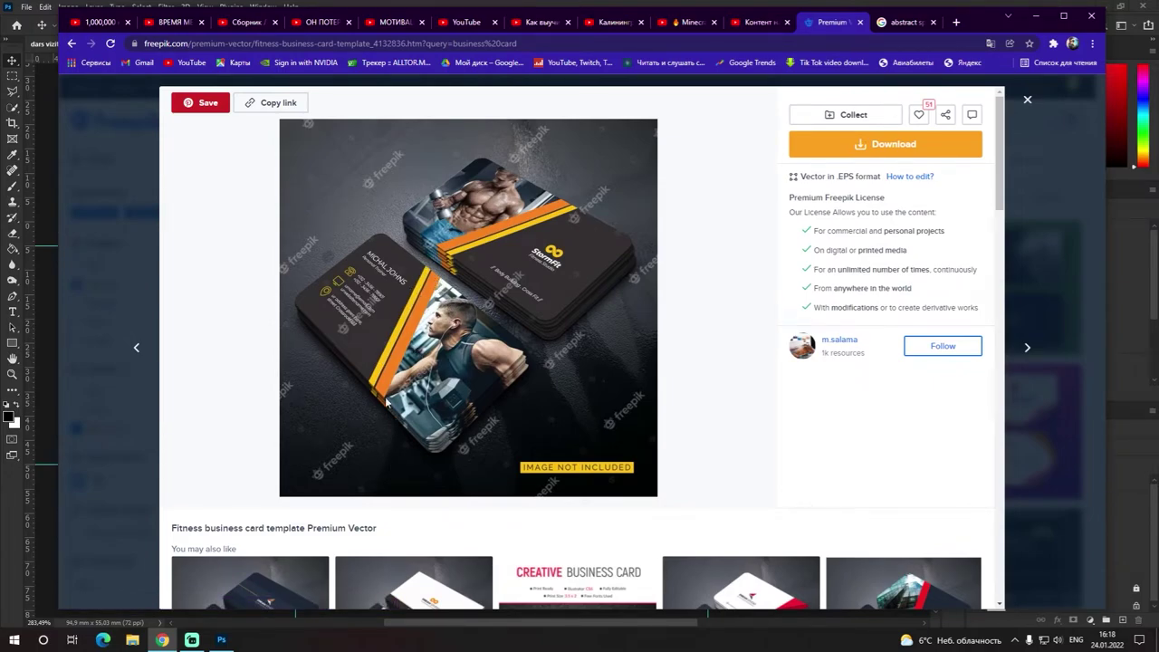
{"action": "left_click", "coordinate": [221, 640]}
{"action": "left_click_drag", "start_coordinate": [620, 303], "coordinate": [638, 308]}
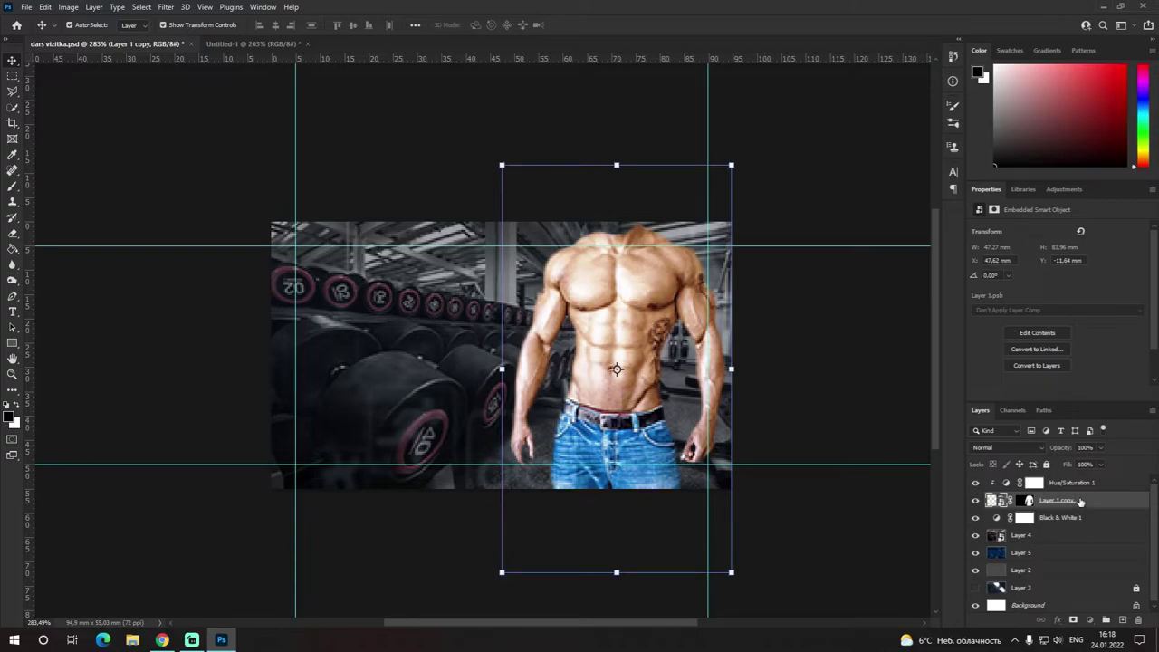
Step: Delete the torso layer and the Hue/Saturation 1 adjustment, and move Layer 3 to the top
{"action": "key", "text": "Delete"}
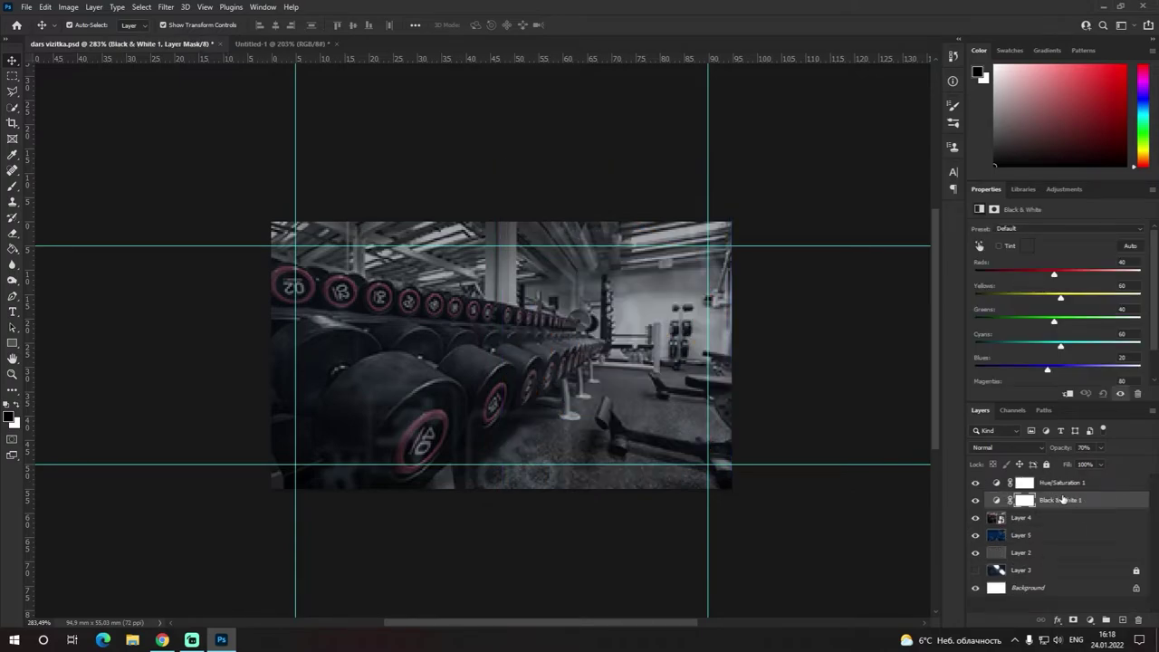
{"action": "key", "text": "alt+bracketright"}
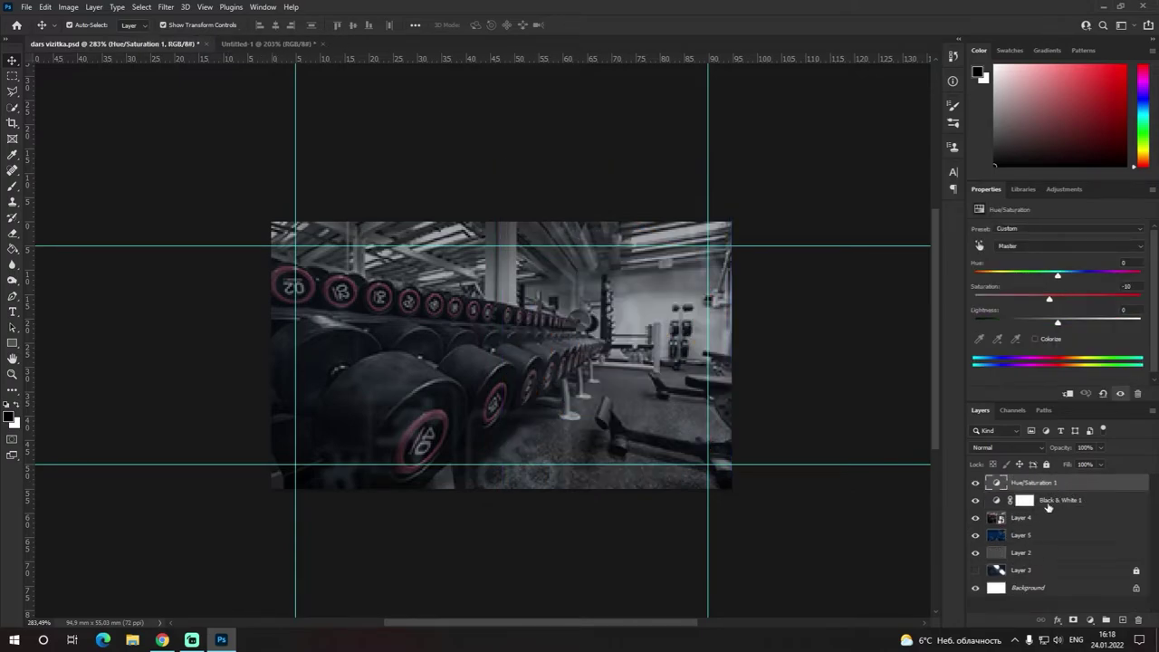
{"action": "key", "text": "Delete"}
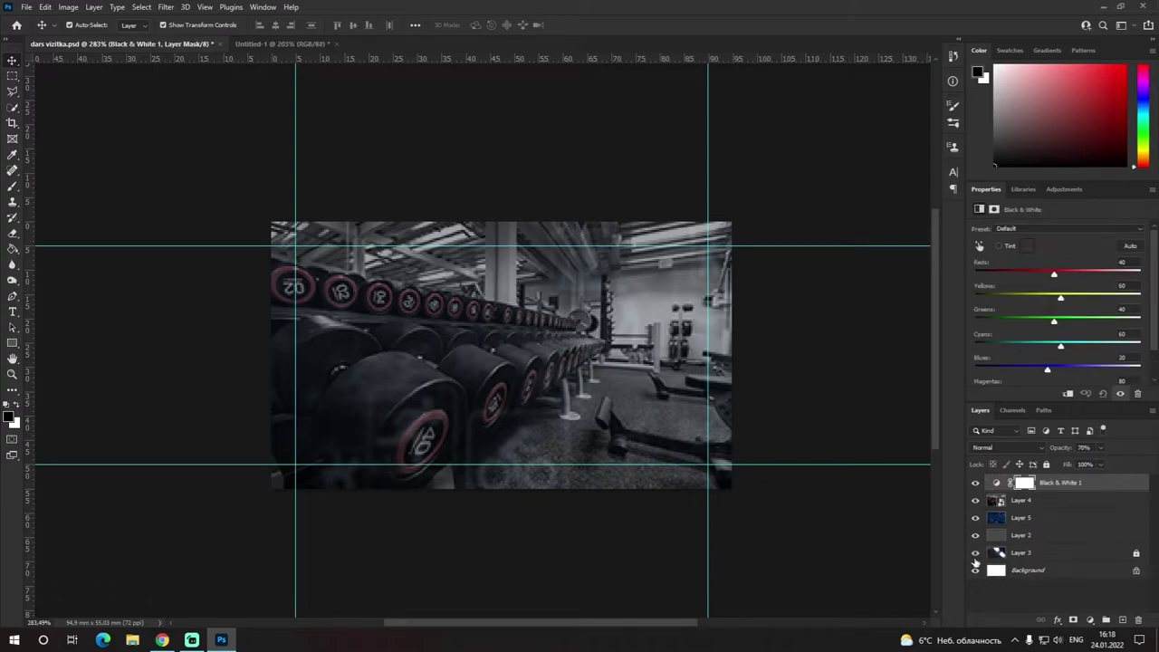
{"action": "left_click_drag", "start_coordinate": [1020, 554], "coordinate": [1050, 484]}
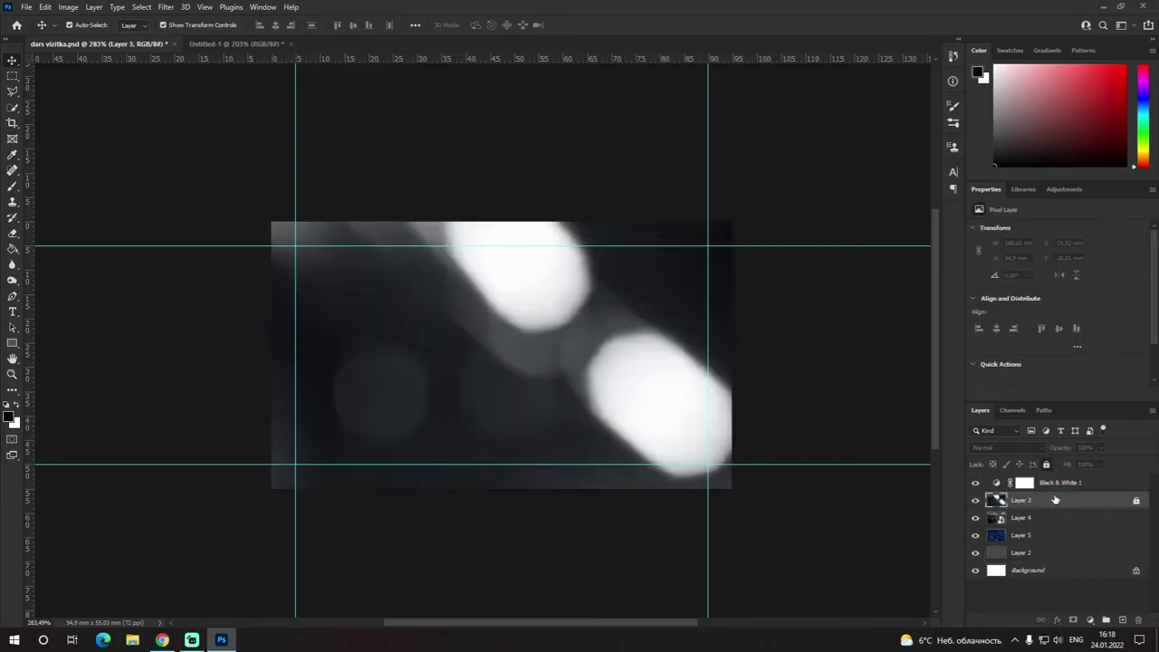
Step: Convert the bodybuilder photo, Layer 3, into a smart object
{"action": "right_click", "coordinate": [999, 486]}
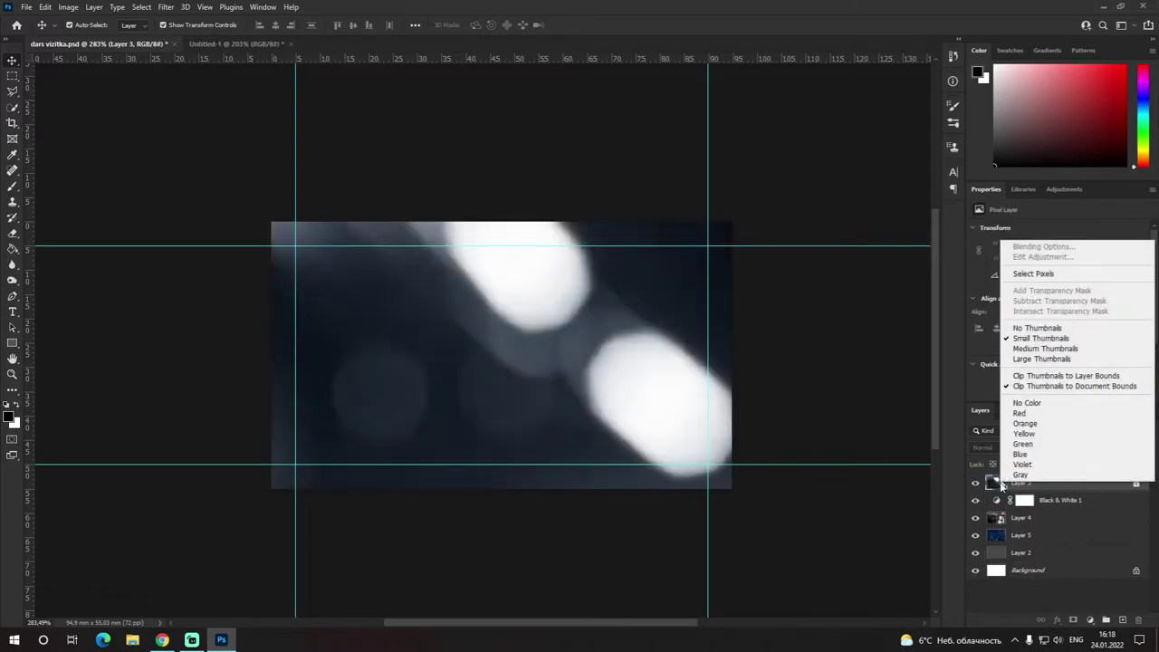
{"action": "left_click", "coordinate": [1049, 498]}
{"action": "right_click", "coordinate": [1125, 491]}
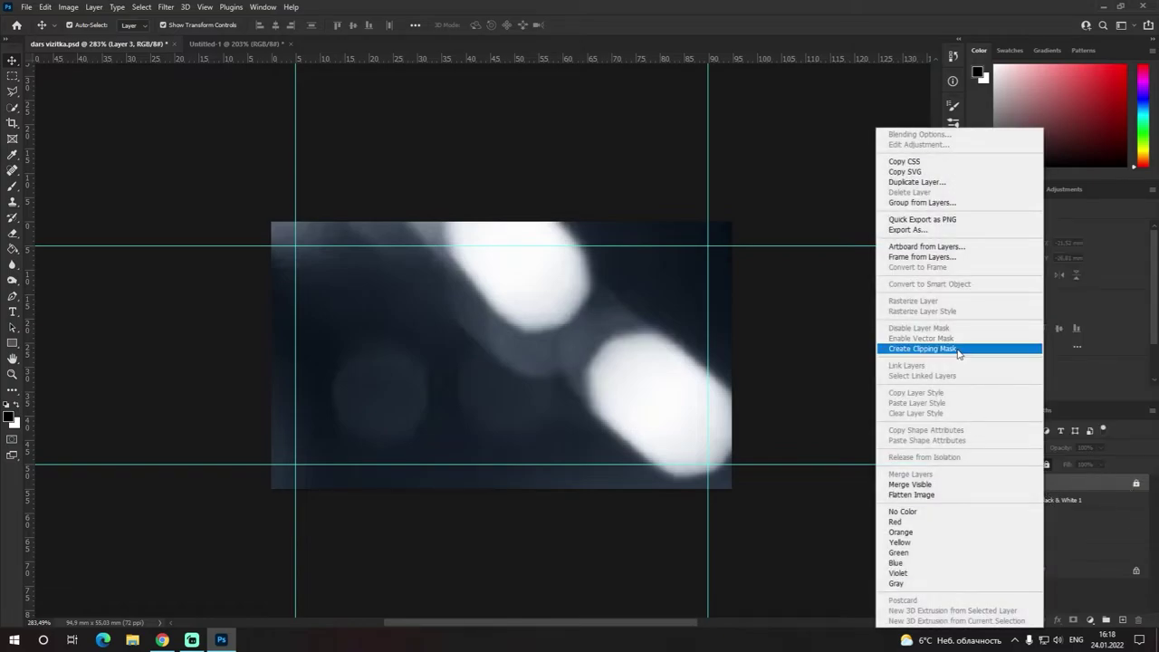
{"action": "left_click", "coordinate": [1132, 487]}
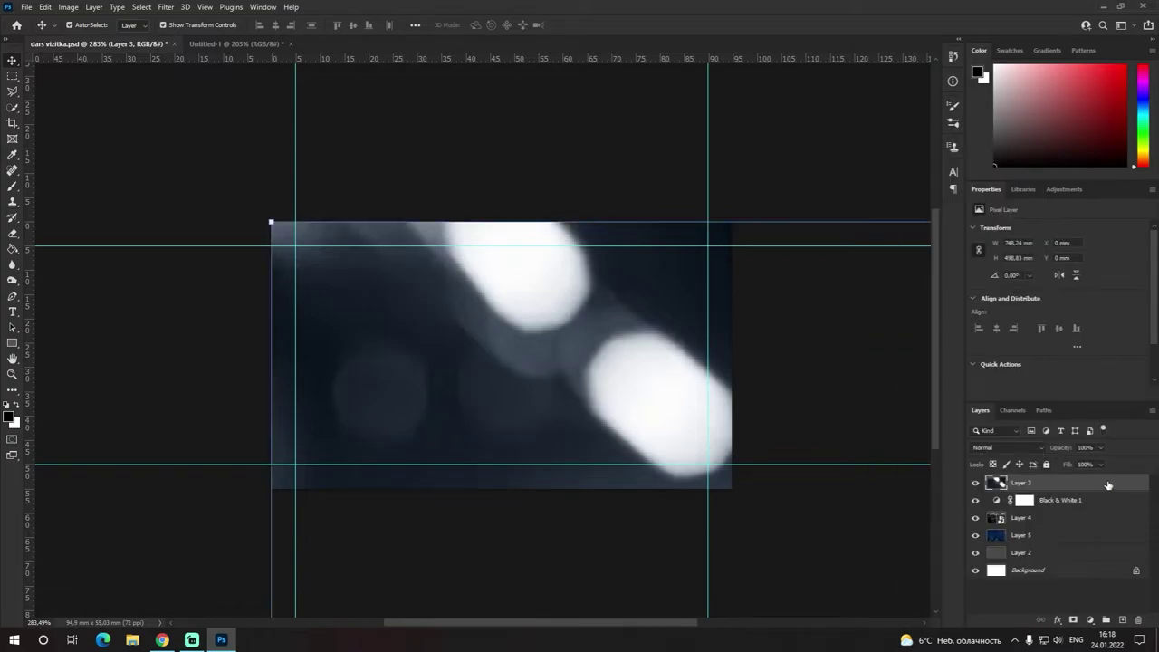
{"action": "right_click", "coordinate": [1023, 484]}
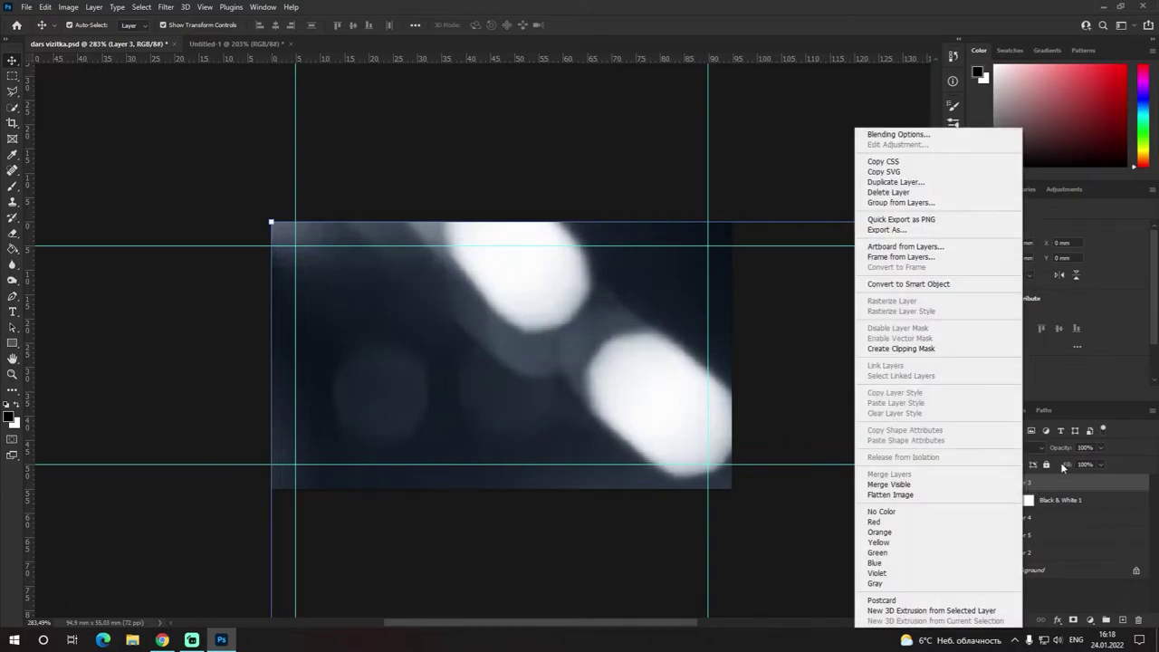
{"action": "left_click", "coordinate": [941, 283]}
Step: Scale the bodybuilder onto the card's right side at full card height, then add an empty layer above
{"action": "scroll", "coordinate": [546, 365], "scroll_direction": "down", "scroll_amount": 5}
{"action": "scroll", "coordinate": [822, 580], "scroll_direction": "down", "scroll_amount": 3}
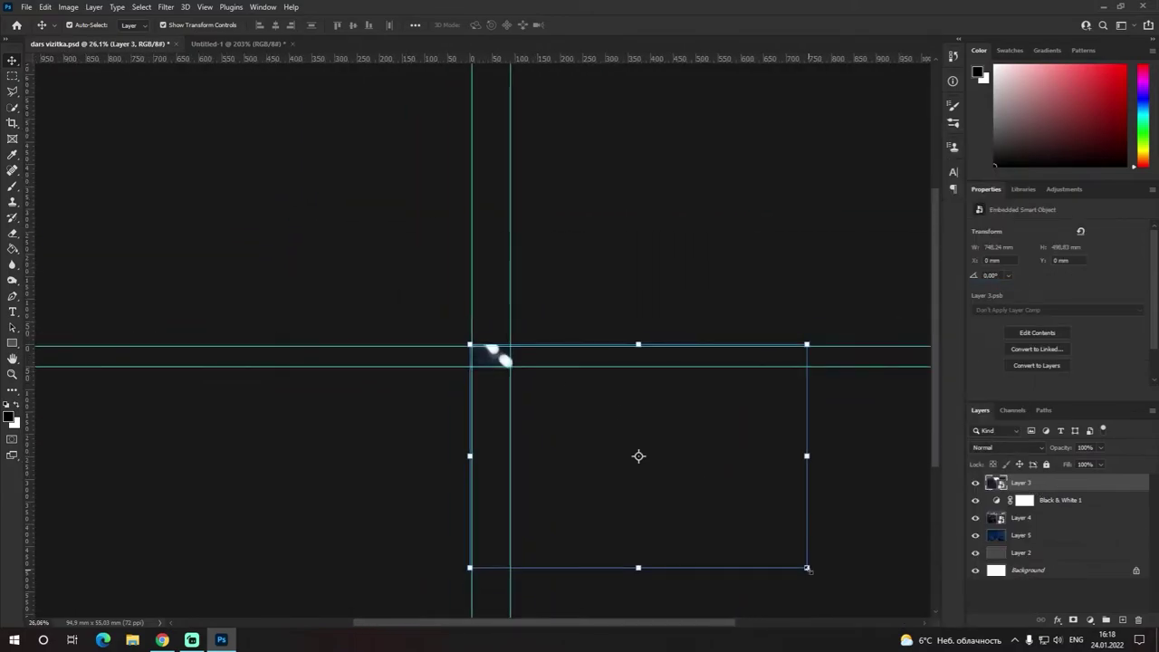
{"action": "left_click_drag", "start_coordinate": [806, 568], "coordinate": [515, 377]}
{"action": "scroll", "coordinate": [516, 377], "scroll_direction": "up", "scroll_amount": 2}
{"action": "scroll", "coordinate": [515, 329], "scroll_direction": "up", "scroll_amount": 5}
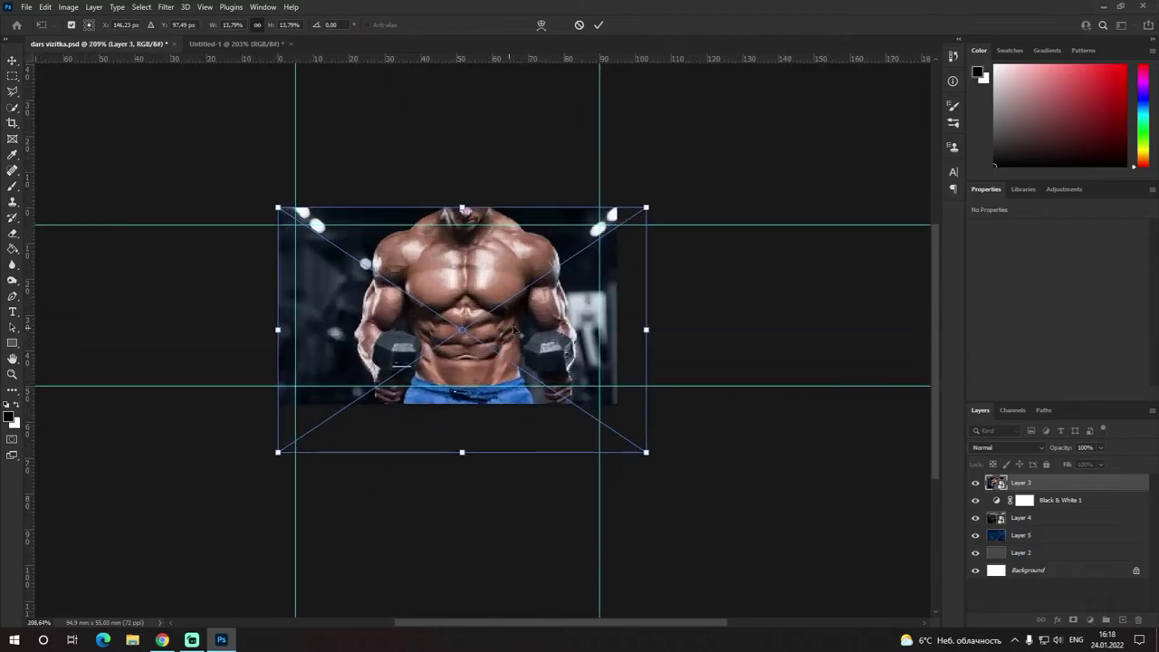
{"action": "mouse_move", "coordinate": [639, 207]}
{"action": "left_mouse_down"}
{"action": "mouse_move", "coordinate": [545, 274]}
{"action": "mouse_move", "coordinate": [624, 237]}
{"action": "mouse_move", "coordinate": [685, 227]}
{"action": "mouse_move", "coordinate": [624, 258]}
{"action": "mouse_move", "coordinate": [634, 226]}
{"action": "left_mouse_up"}
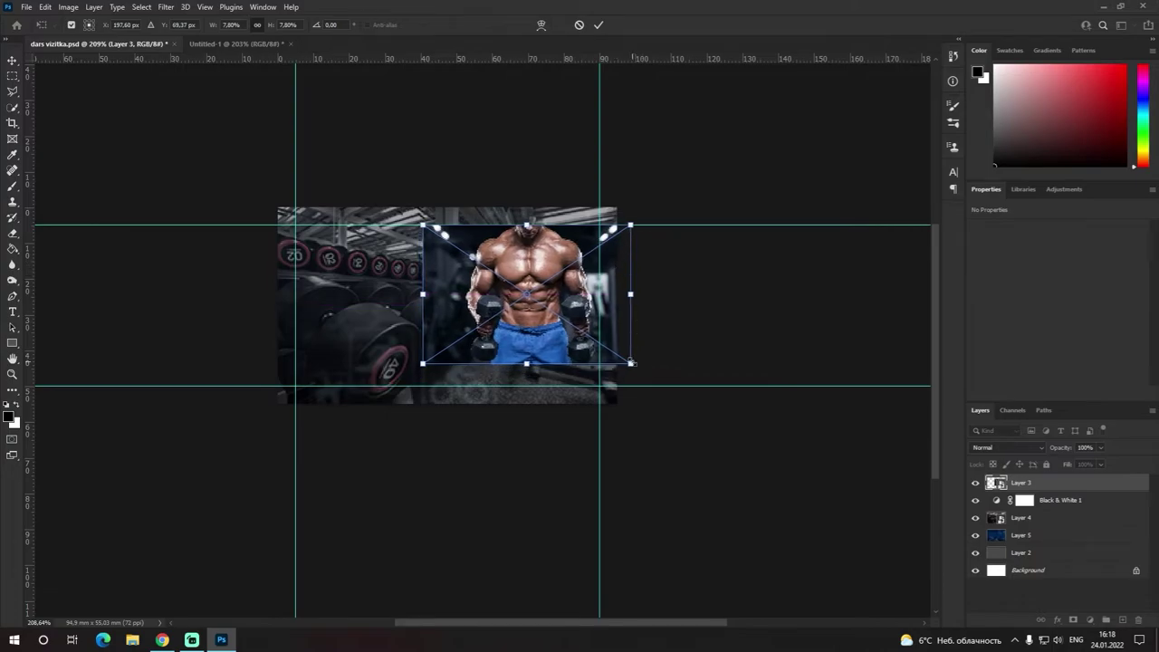
{"action": "mouse_move", "coordinate": [631, 363]}
{"action": "left_mouse_down"}
{"action": "mouse_move", "coordinate": [662, 385]}
{"action": "mouse_move", "coordinate": [621, 371]}
{"action": "left_mouse_up"}
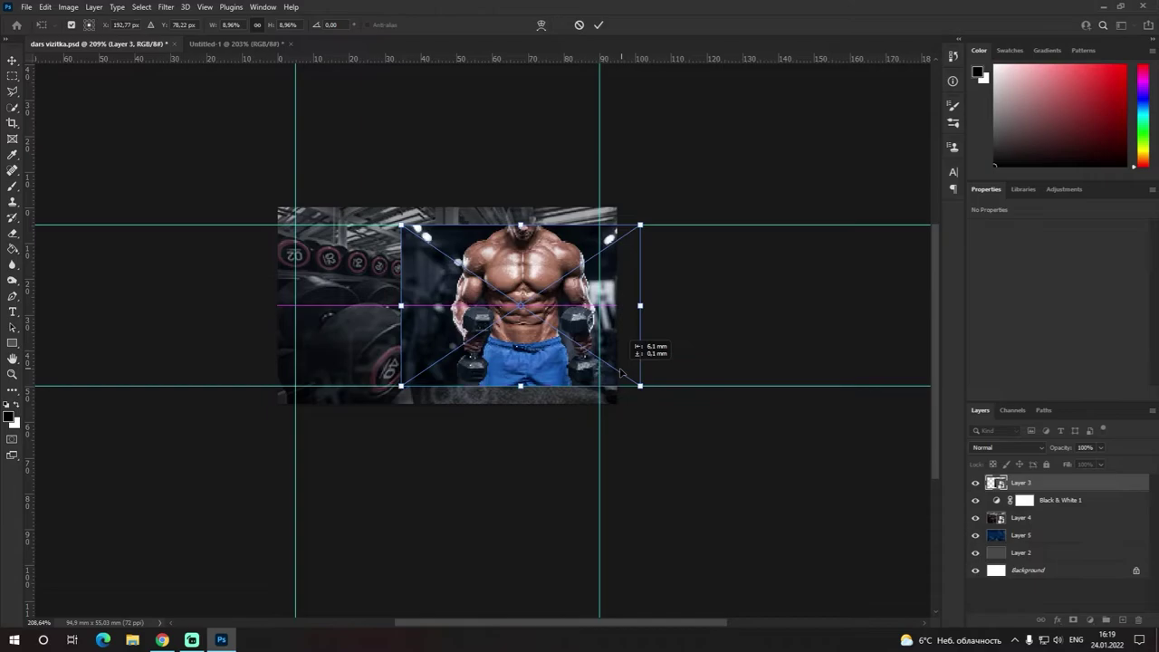
{"action": "key", "text": "Return"}
{"action": "scroll", "coordinate": [317, 335], "scroll_direction": "up", "scroll_amount": 2}
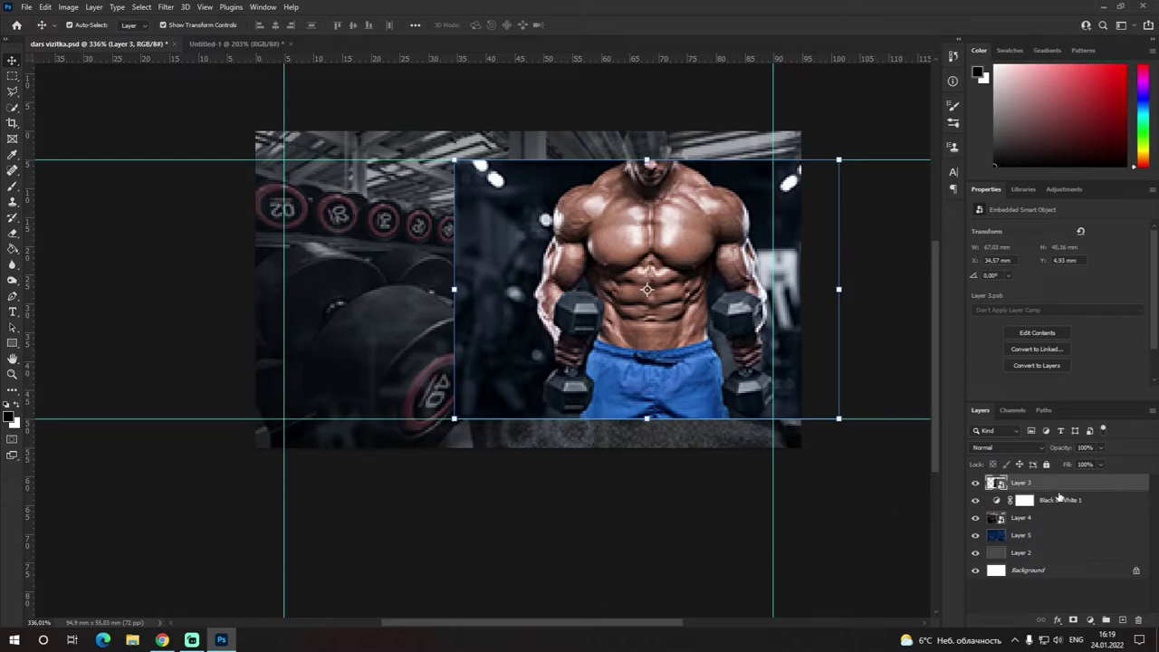
{"action": "left_click", "coordinate": [1122, 619]}
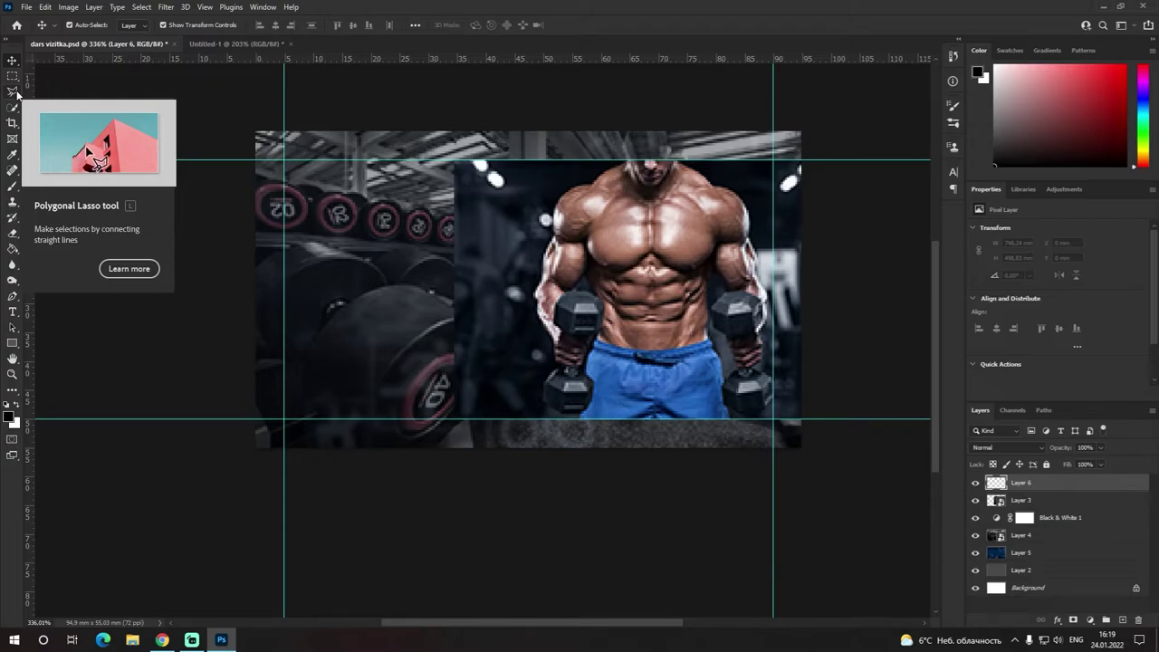
Step: Draw a diagonal stripe selection with the Polygonal Lasso beside the bodybuilder
{"action": "left_click", "coordinate": [13, 92]}
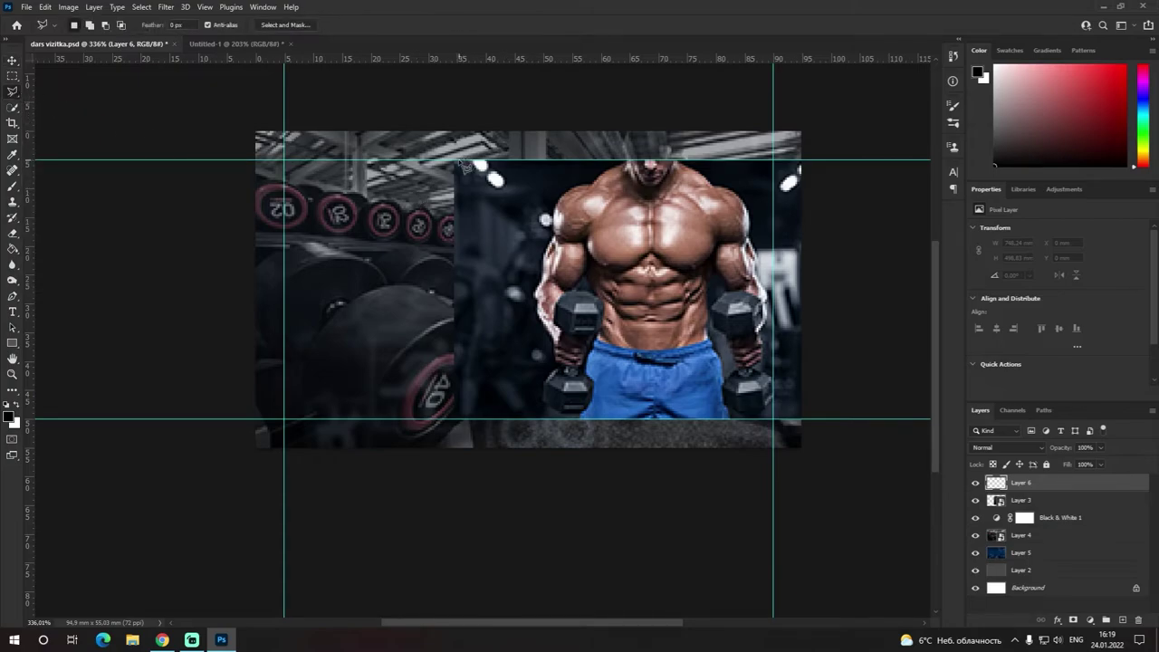
{"action": "left_click", "coordinate": [457, 161]}
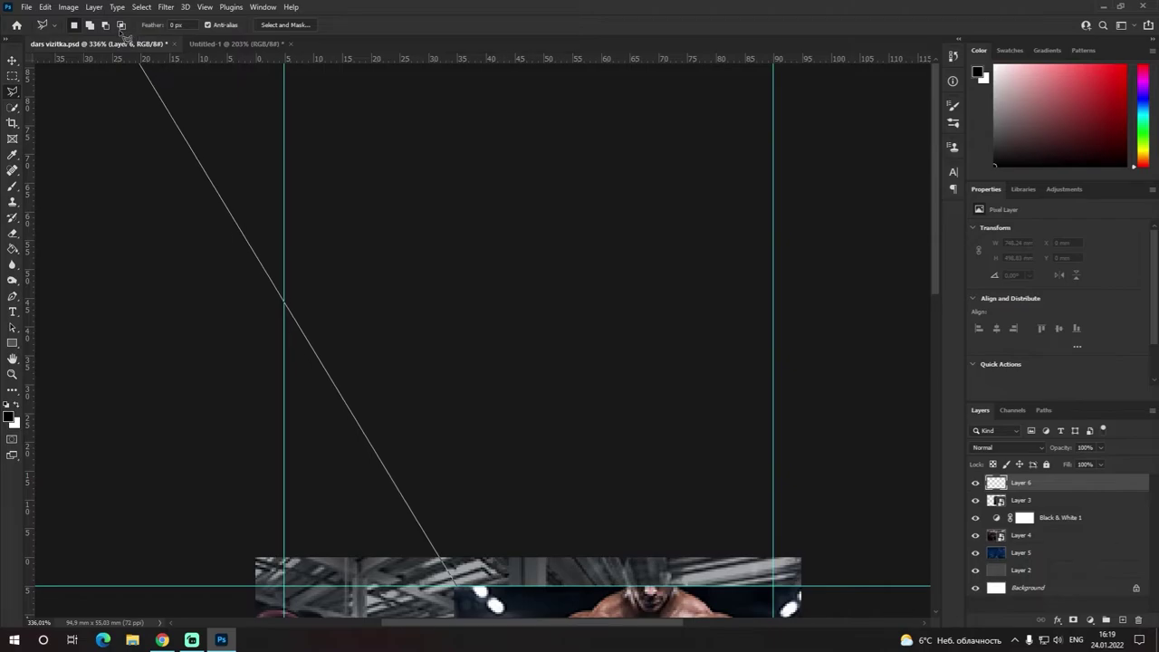
{"action": "scroll", "coordinate": [540, 468], "scroll_direction": "down", "scroll_amount": 4}
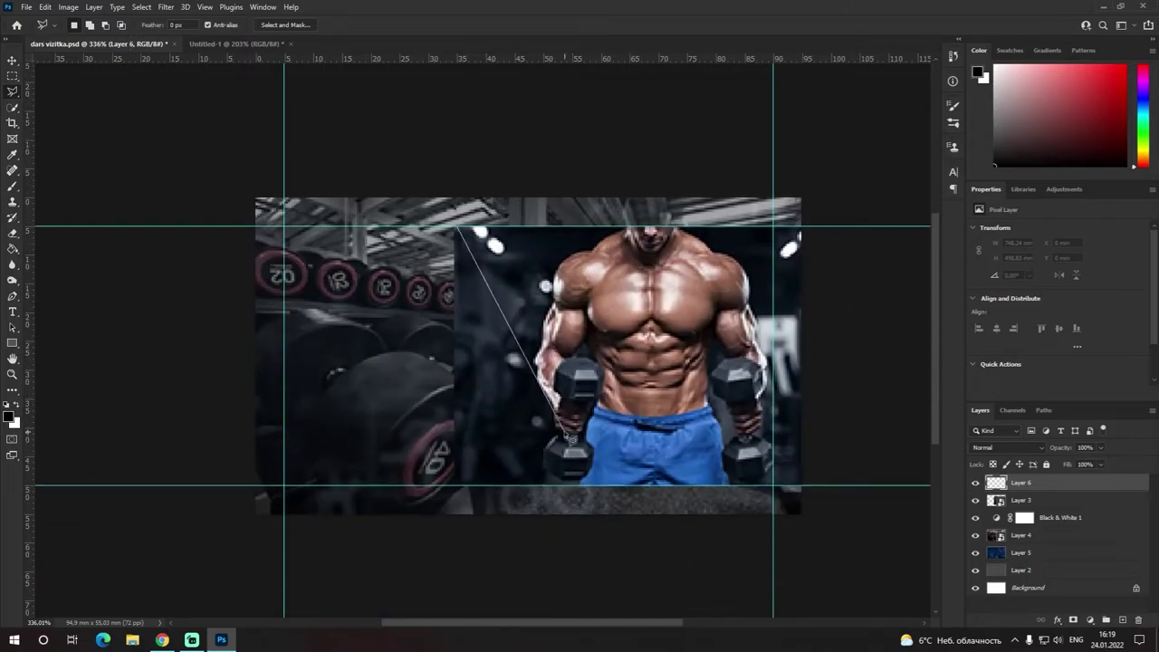
{"action": "left_click", "coordinate": [544, 485]}
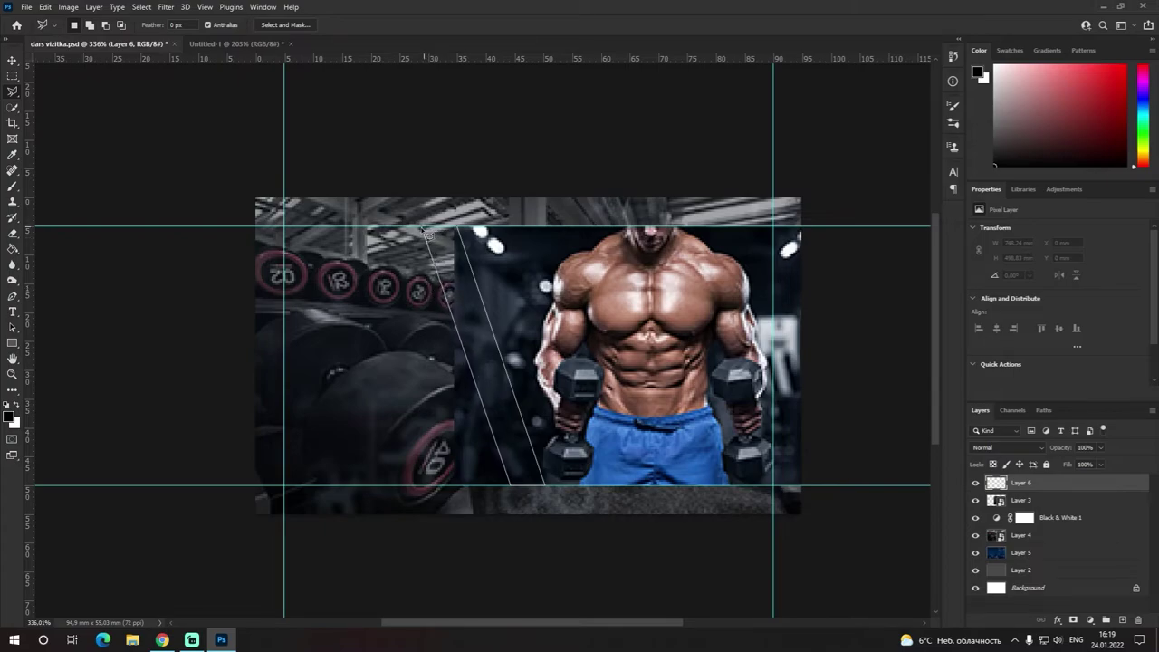
{"action": "left_click", "coordinate": [422, 228]}
{"action": "double_click", "coordinate": [455, 229]}
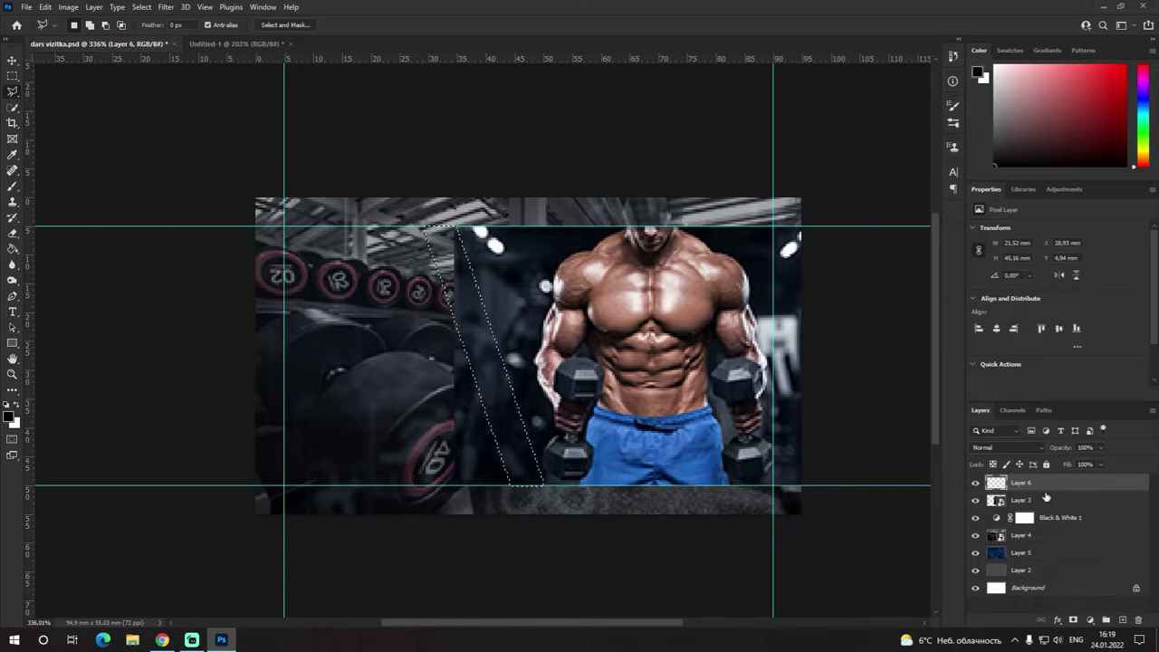
Step: Fill the diagonal stripe selection with green using the Paint Bucket
{"action": "key", "text": "g"}
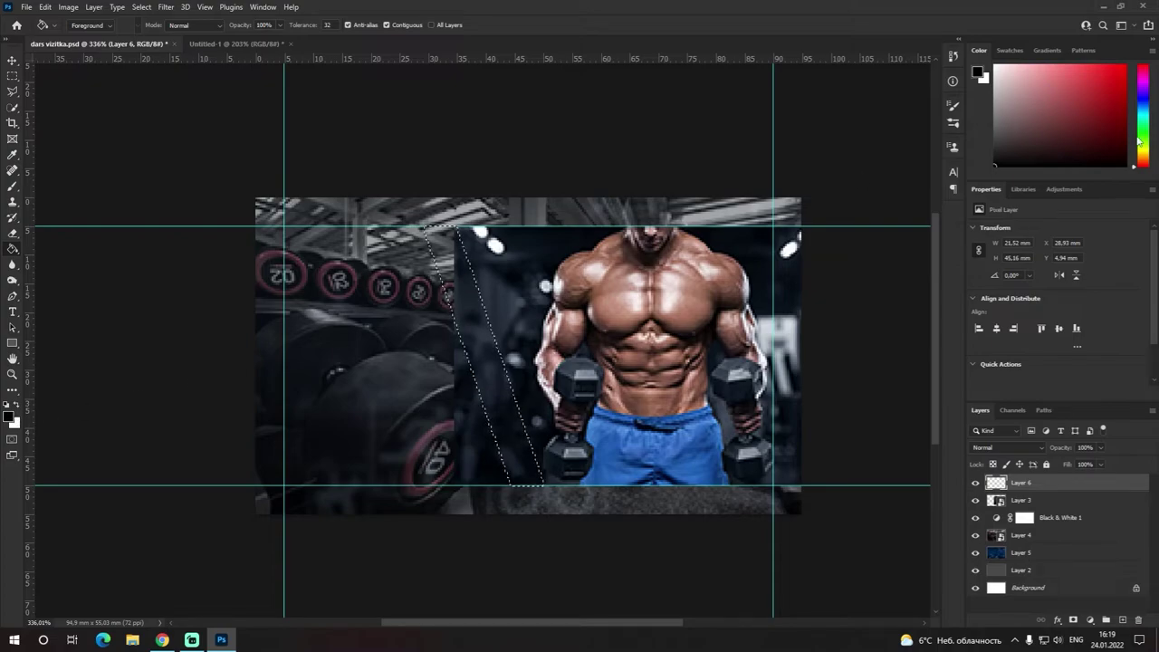
{"action": "left_click", "coordinate": [1143, 143]}
{"action": "left_click_drag", "start_coordinate": [1143, 143], "coordinate": [1143, 122]}
{"action": "left_click", "coordinate": [1103, 110]}
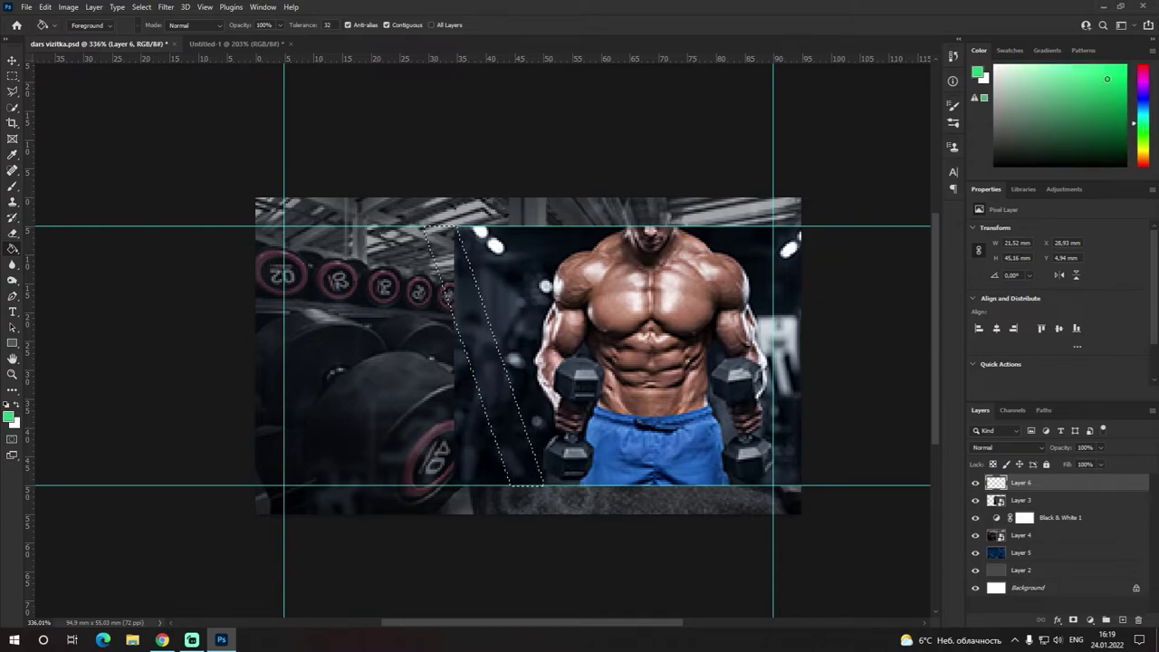
{"action": "left_click", "coordinate": [489, 319]}
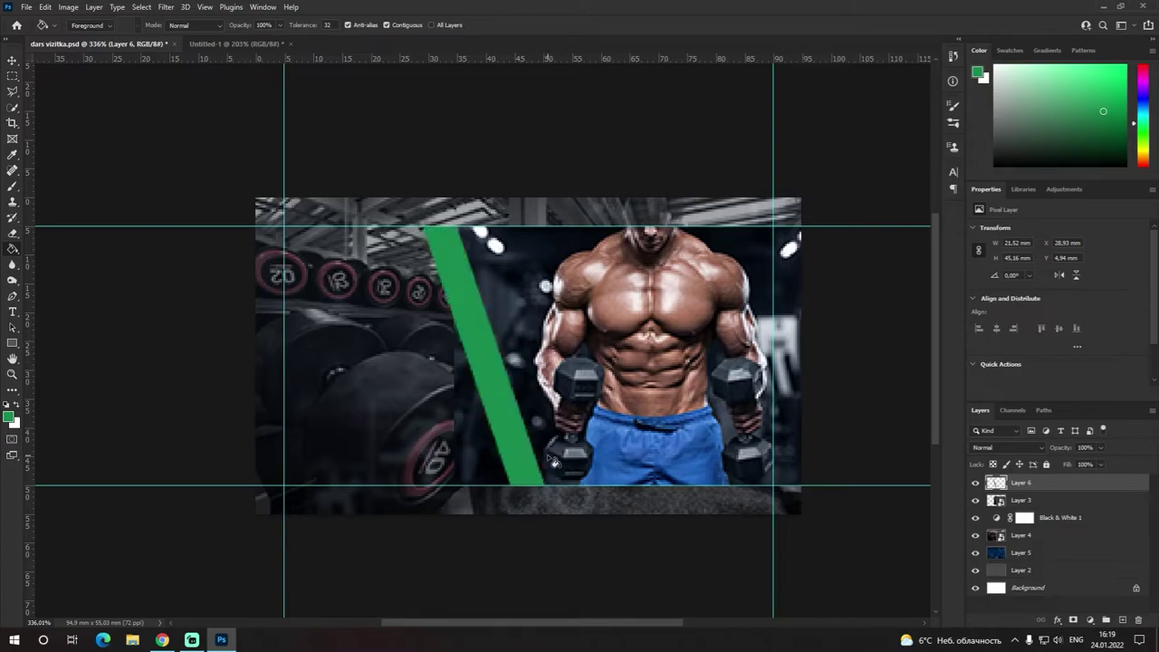
Step: Duplicate the green stripe layer and shift the copy left of the original
{"action": "key", "text": "v"}
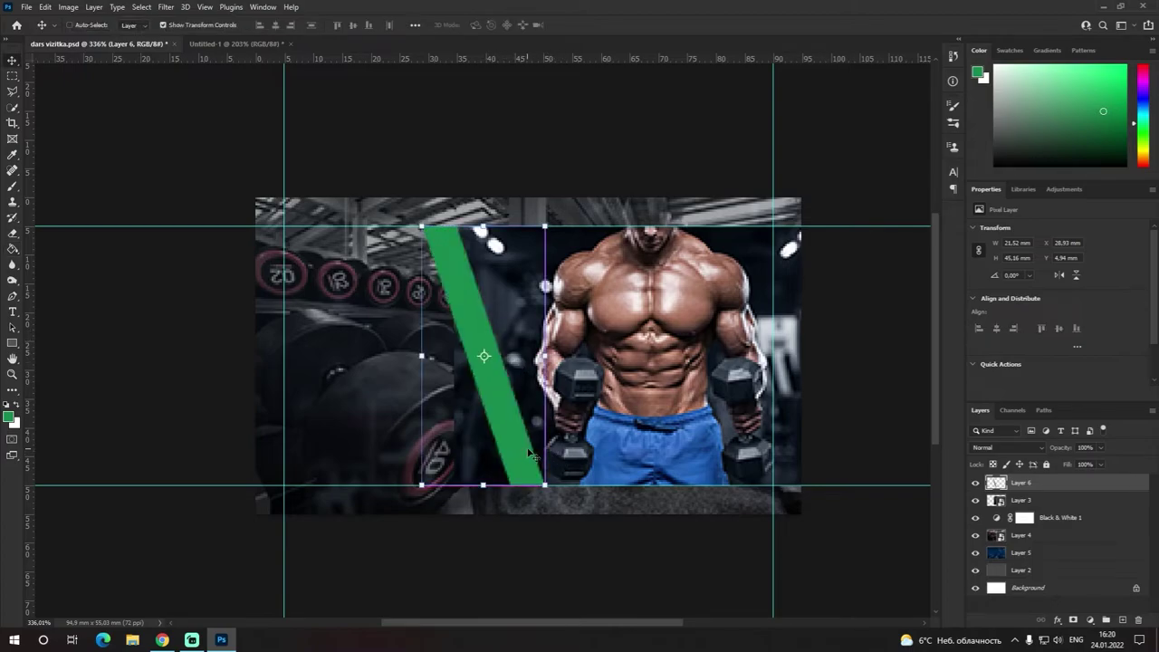
{"action": "key", "text": "ctrl+j"}
{"action": "key", "text": "ctrl+t"}
{"action": "left_click_drag", "start_coordinate": [503, 441], "coordinate": [460, 443]}
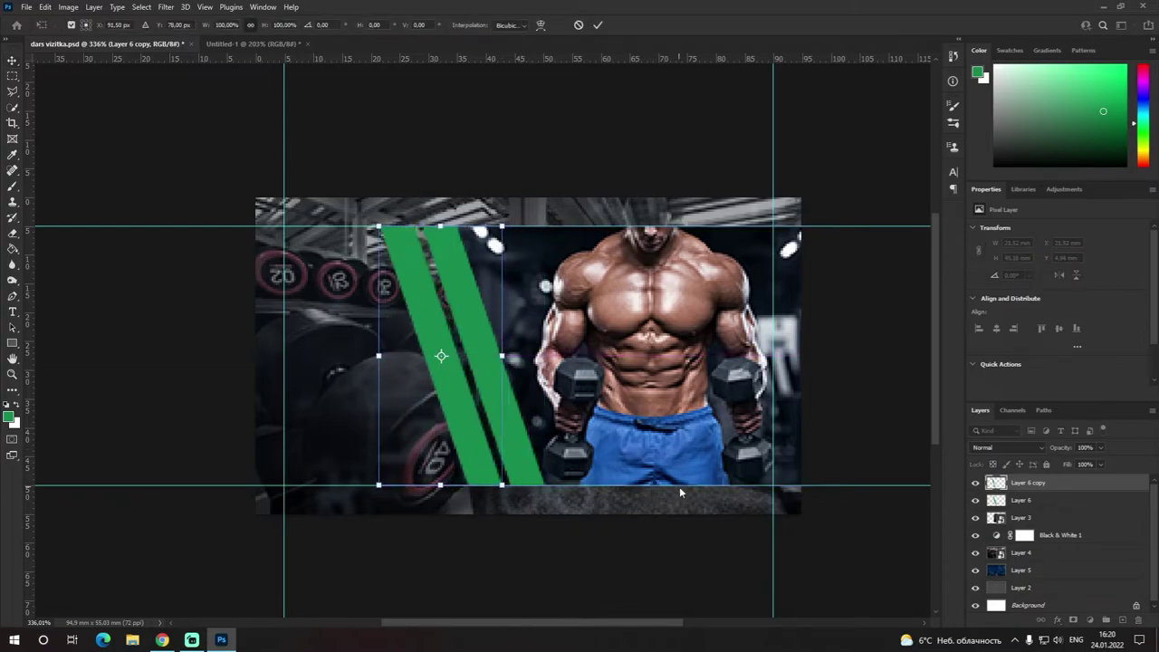
{"action": "key", "text": "Return"}
{"action": "left_click", "coordinate": [907, 562]}
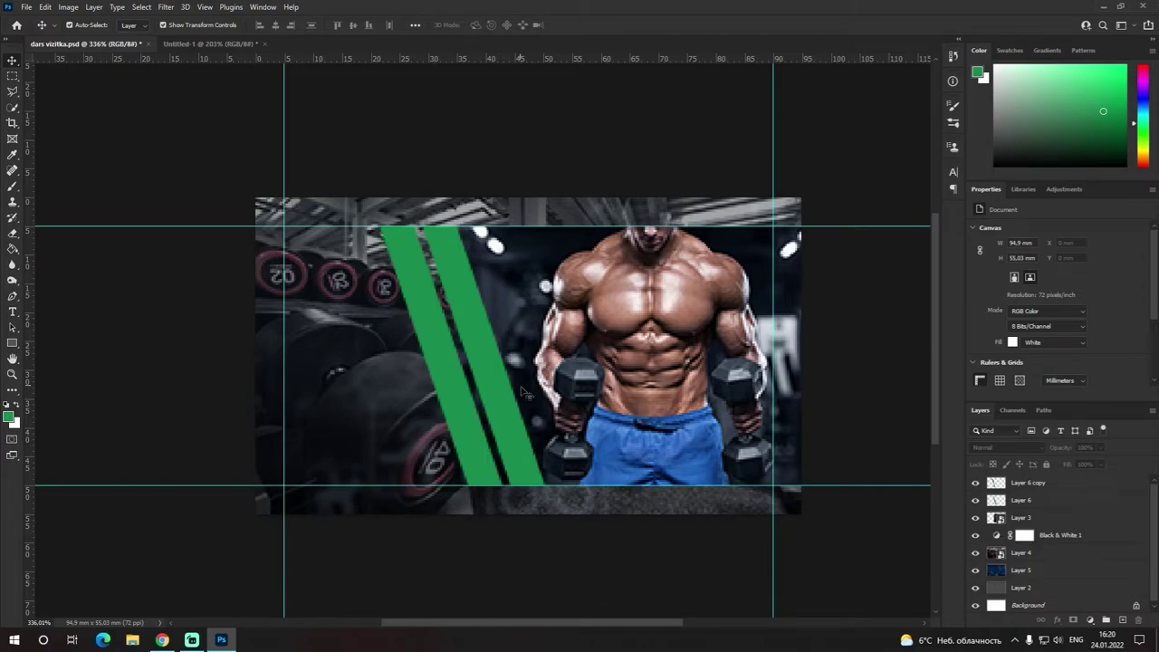
Step: Shift Layer 3's bodybuilder slightly left and enlarge it a little so its edge sits under the stripes
{"action": "left_click", "coordinate": [1058, 568]}
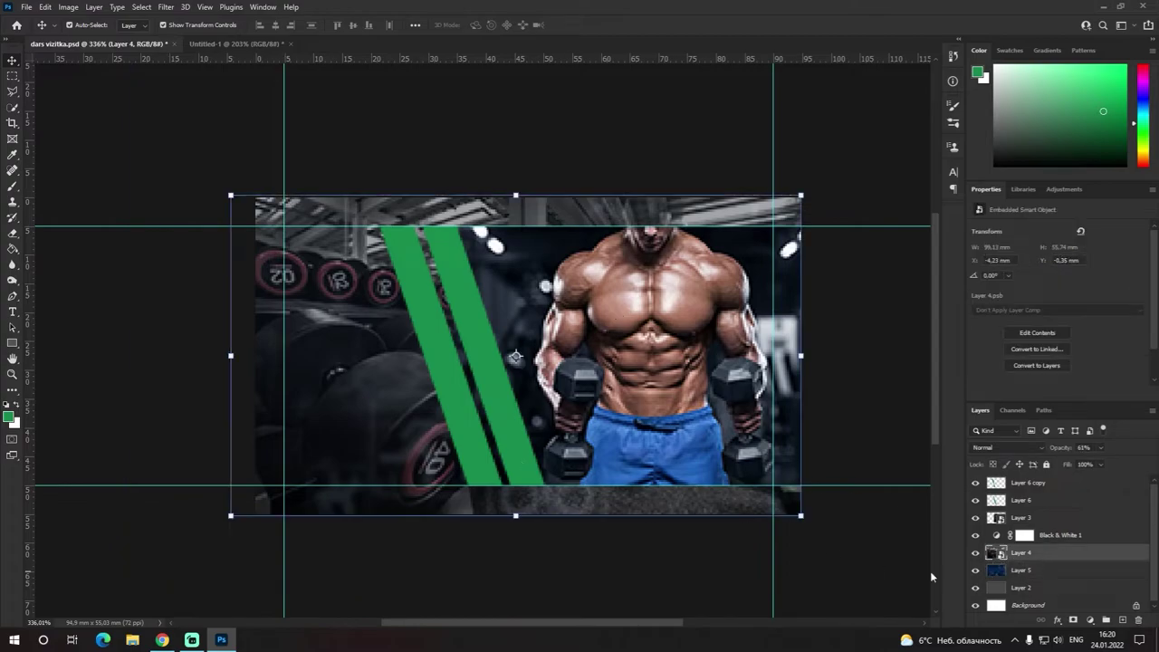
{"action": "left_click", "coordinate": [1023, 571]}
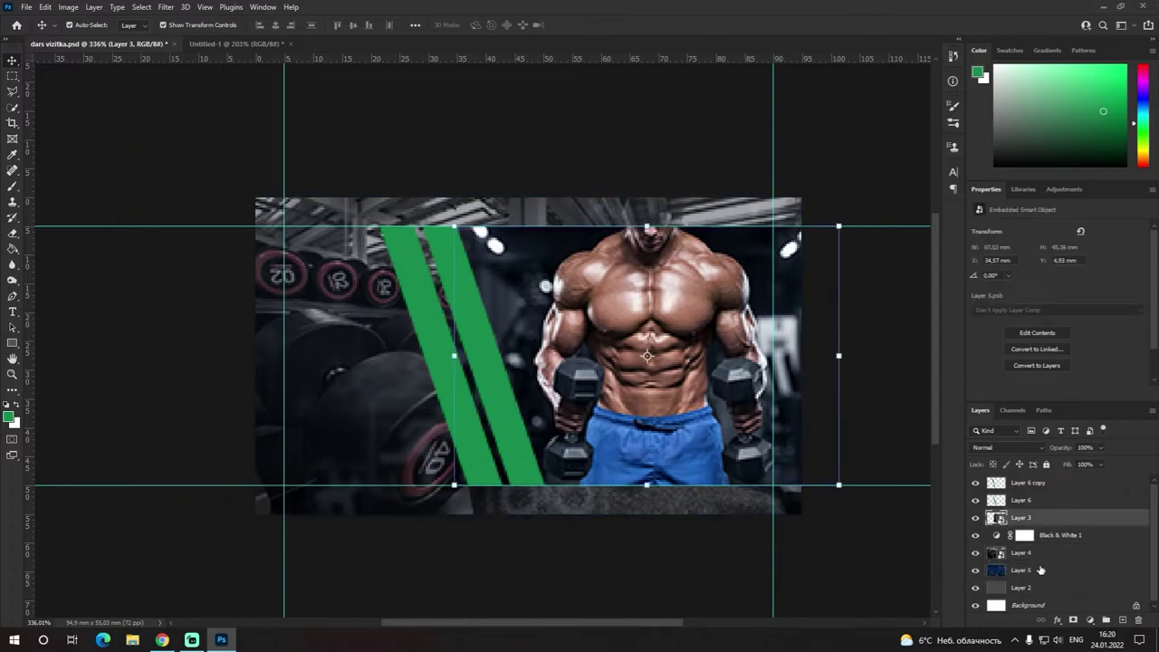
{"action": "left_click", "coordinate": [1040, 570]}
{"action": "left_click", "coordinate": [1050, 518]}
{"action": "left_click_drag", "start_coordinate": [651, 387], "coordinate": [612, 387]}
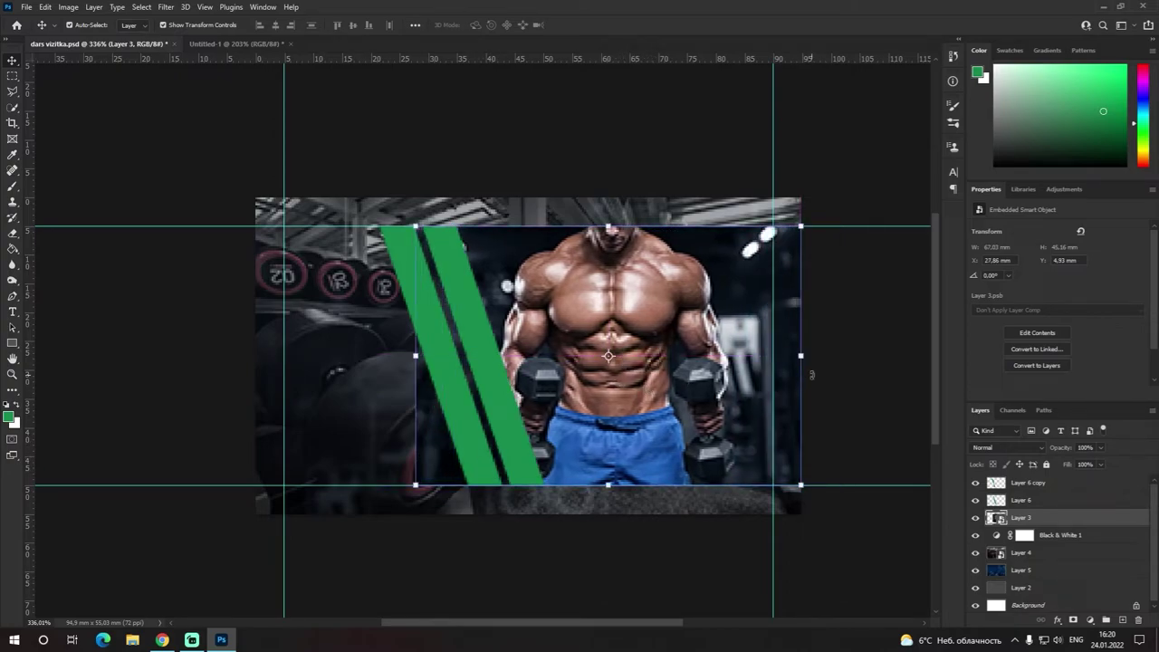
{"action": "left_click_drag", "start_coordinate": [800, 485], "coordinate": [821, 498]}
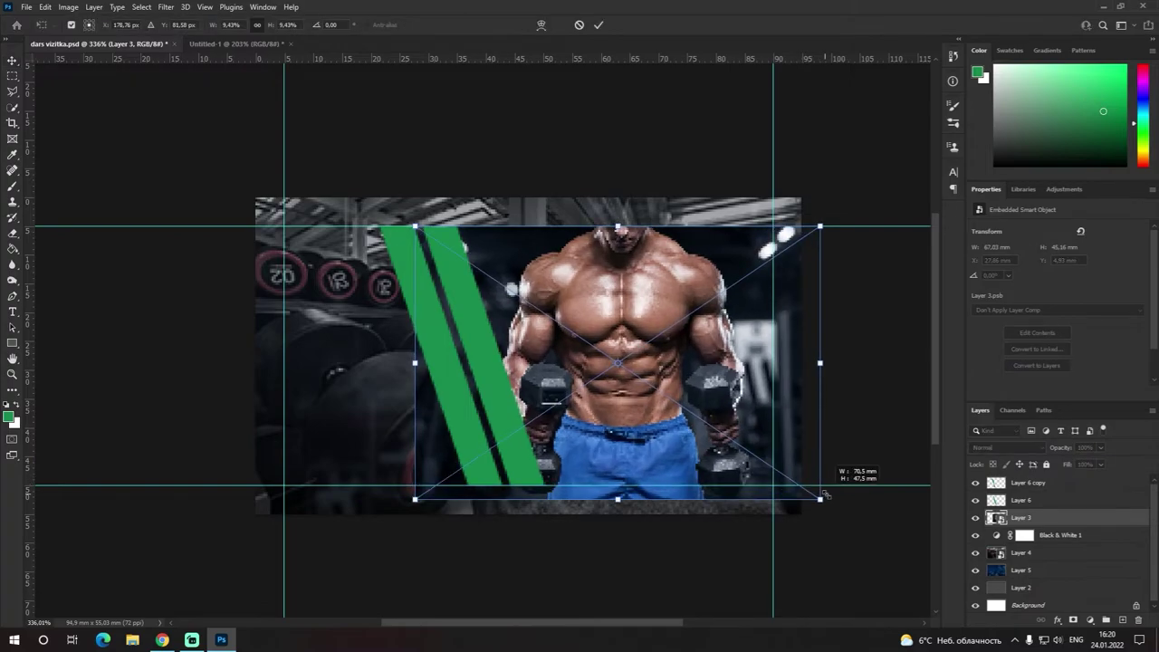
{"action": "left_click_drag", "start_coordinate": [688, 406], "coordinate": [707, 404]}
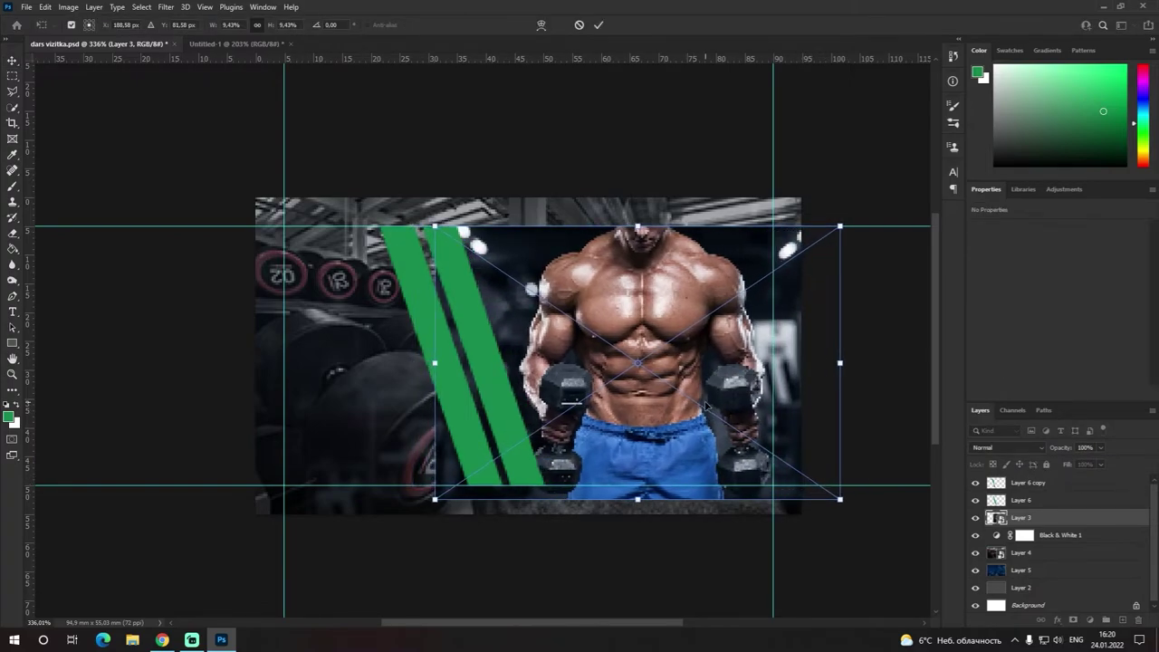
{"action": "key", "text": "Return"}
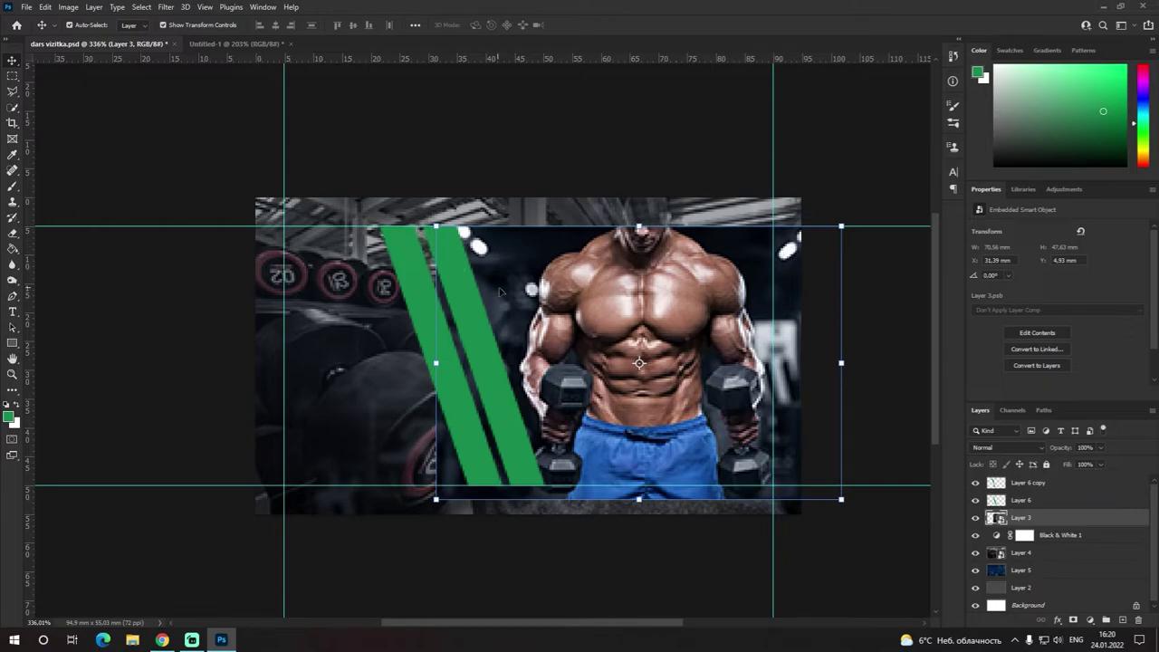
{"action": "left_click", "coordinate": [841, 237]}
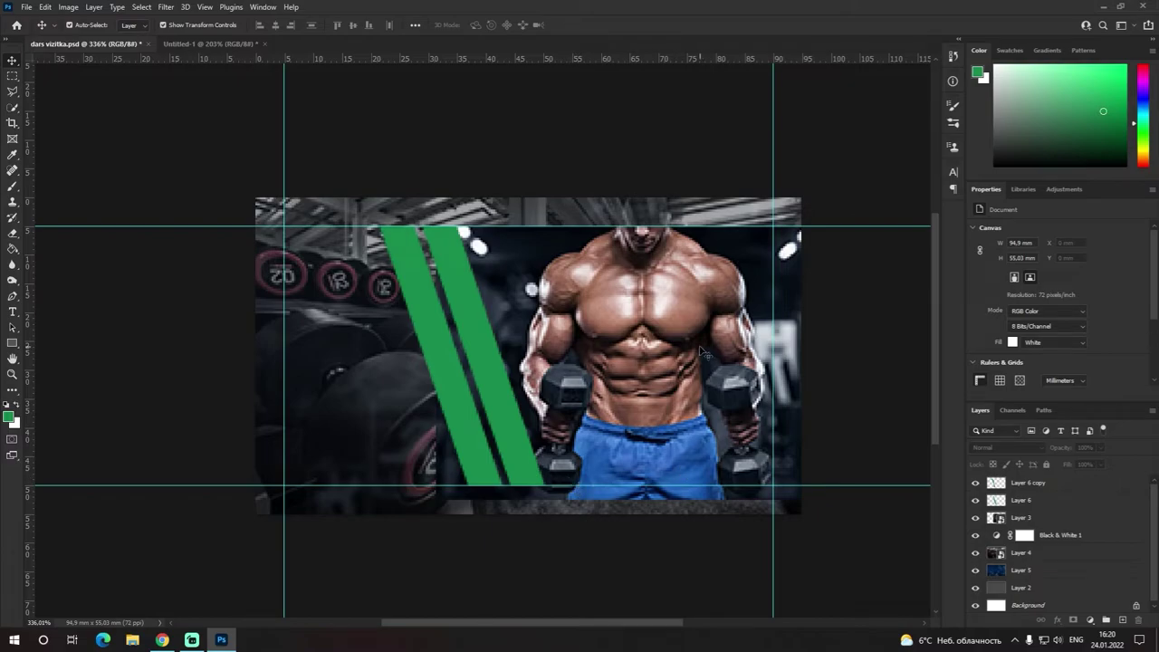
{"action": "left_click", "coordinate": [671, 312]}
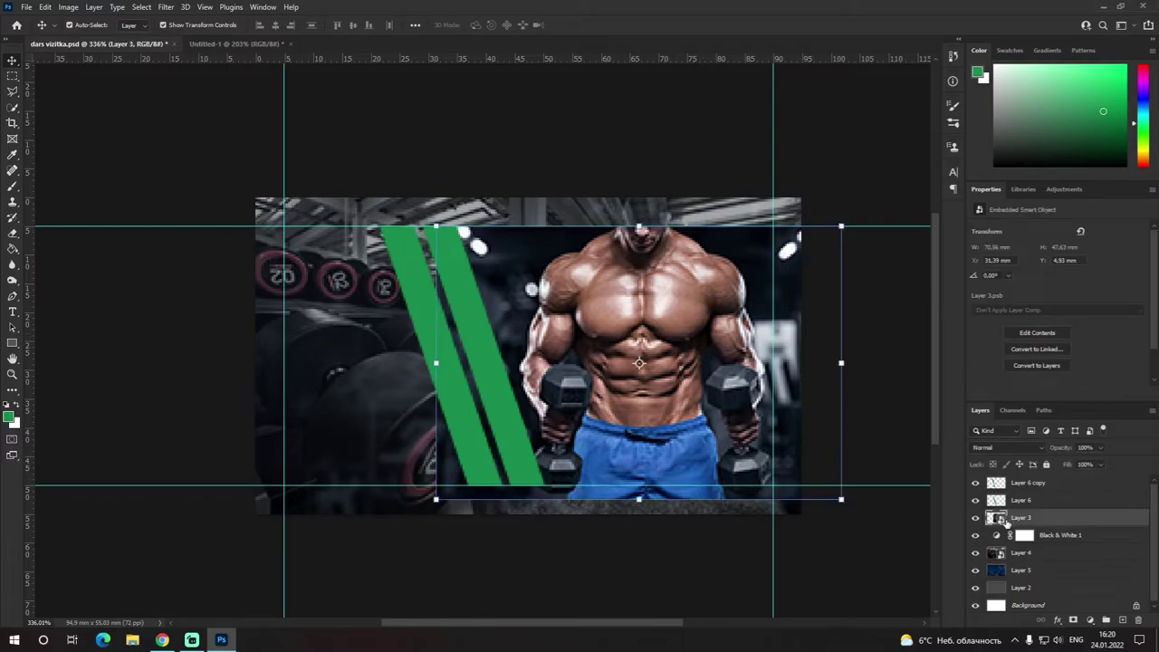
{"action": "key", "text": "b"}
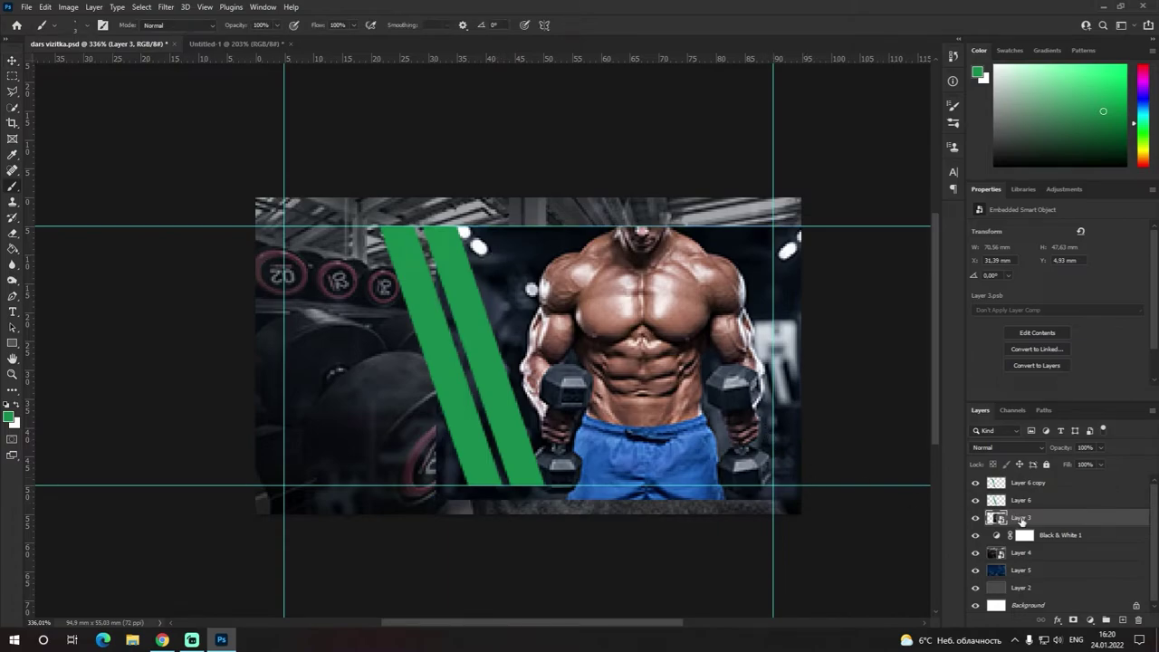
{"action": "left_click", "coordinate": [1122, 620]}
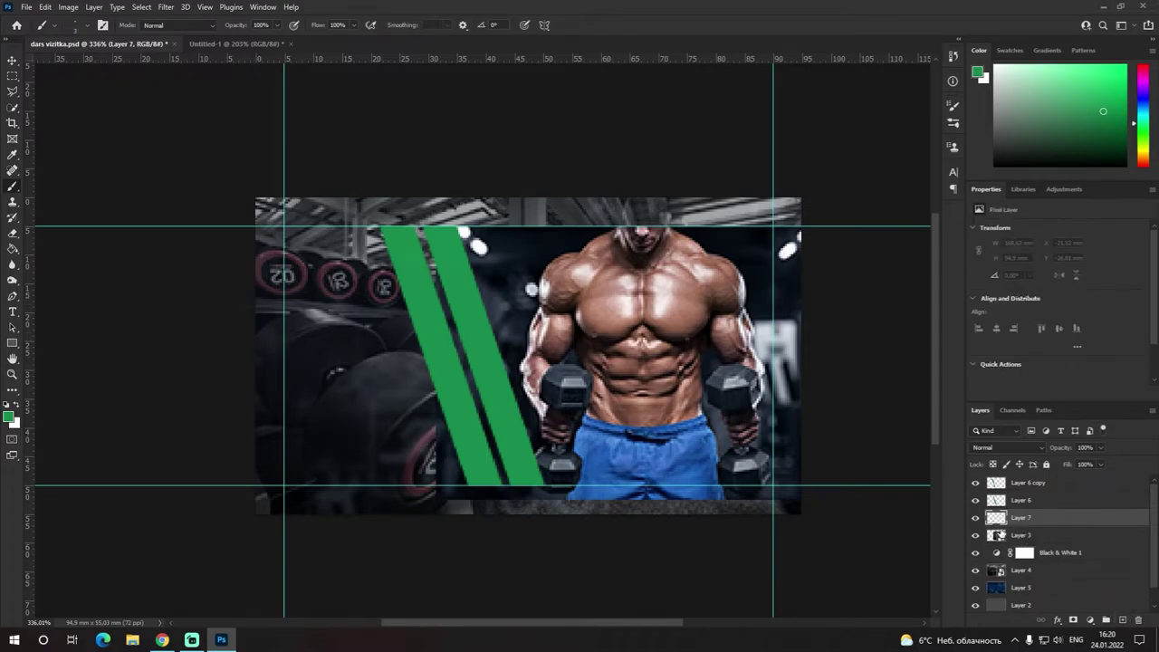
{"action": "left_click_drag", "start_coordinate": [998, 528], "coordinate": [1008, 527]}
{"action": "left_click_drag", "start_coordinate": [1007, 522], "coordinate": [1005, 524]}
{"action": "right_click", "coordinate": [15, 194]}
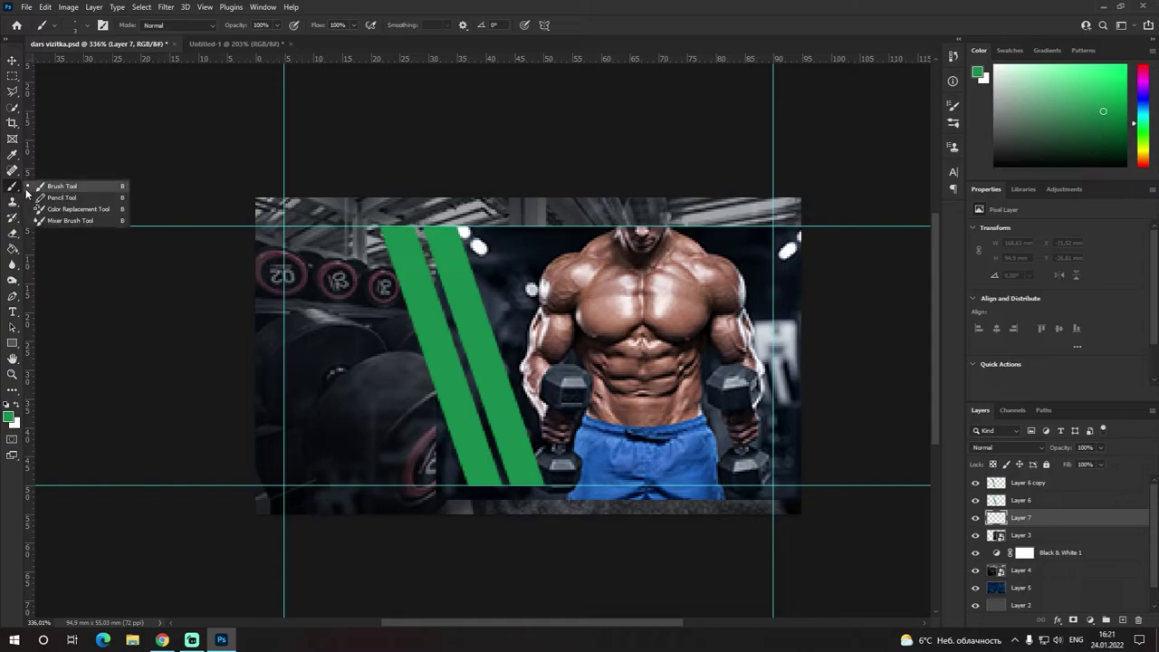
{"action": "left_click", "coordinate": [38, 188]}
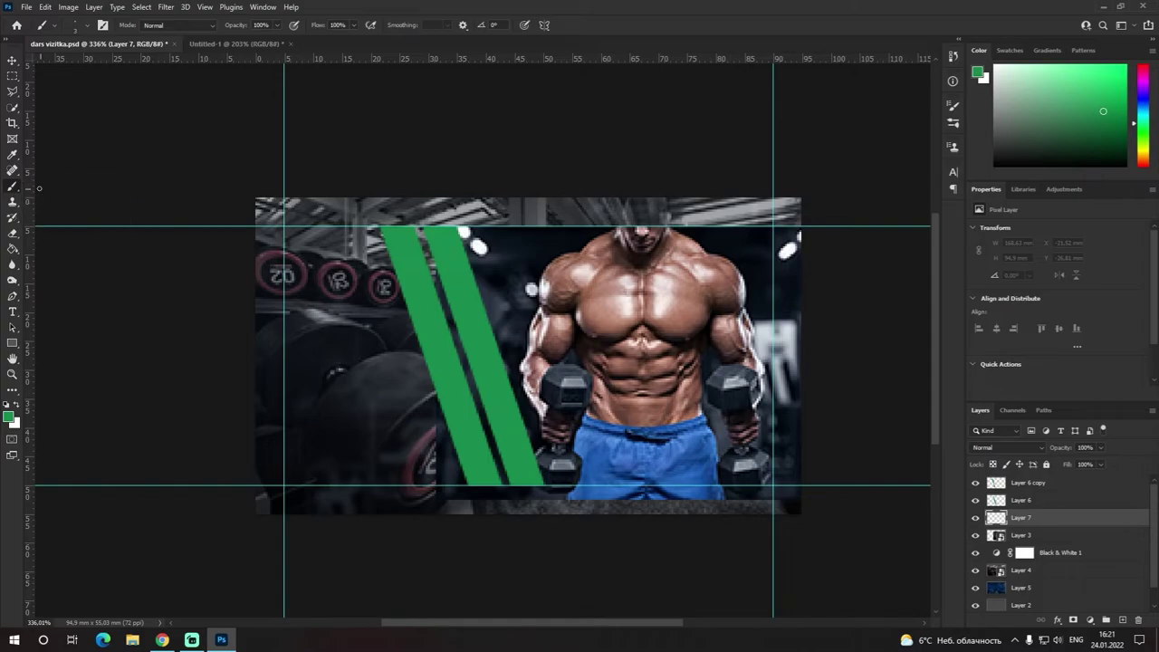
{"action": "left_click", "coordinate": [485, 261], "text": "alt"}
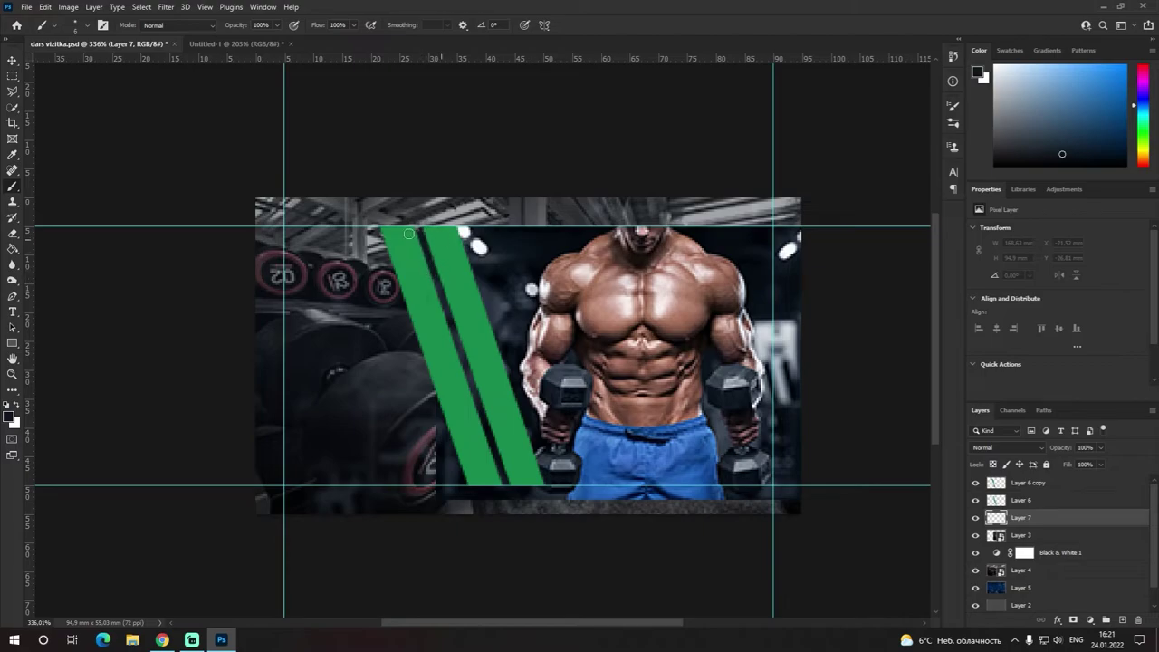
{"action": "scroll", "coordinate": [453, 326], "scroll_direction": "down", "scroll_amount": 2}
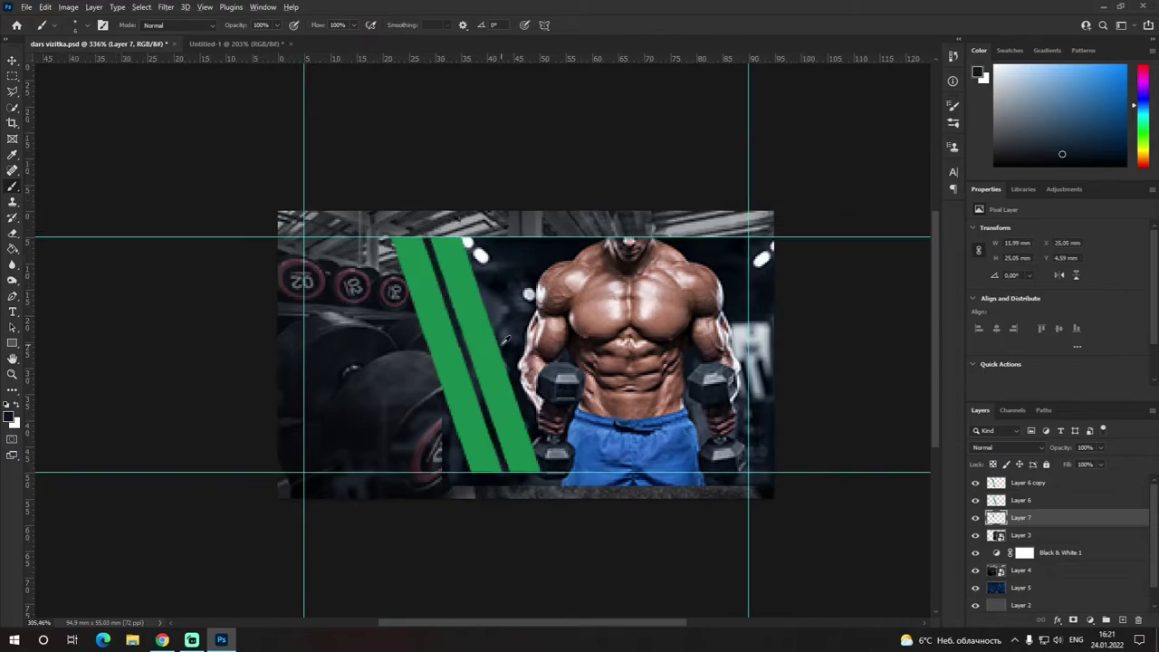
{"action": "scroll", "coordinate": [575, 354], "scroll_direction": "down", "scroll_amount": 2}
{"action": "scroll", "coordinate": [588, 387], "scroll_direction": "up", "scroll_amount": 4}
Step: Add a layer mask to Layer 3 and lasso the area from the stripe edge to the right and bottom guides
{"action": "left_click", "coordinate": [1010, 538]}
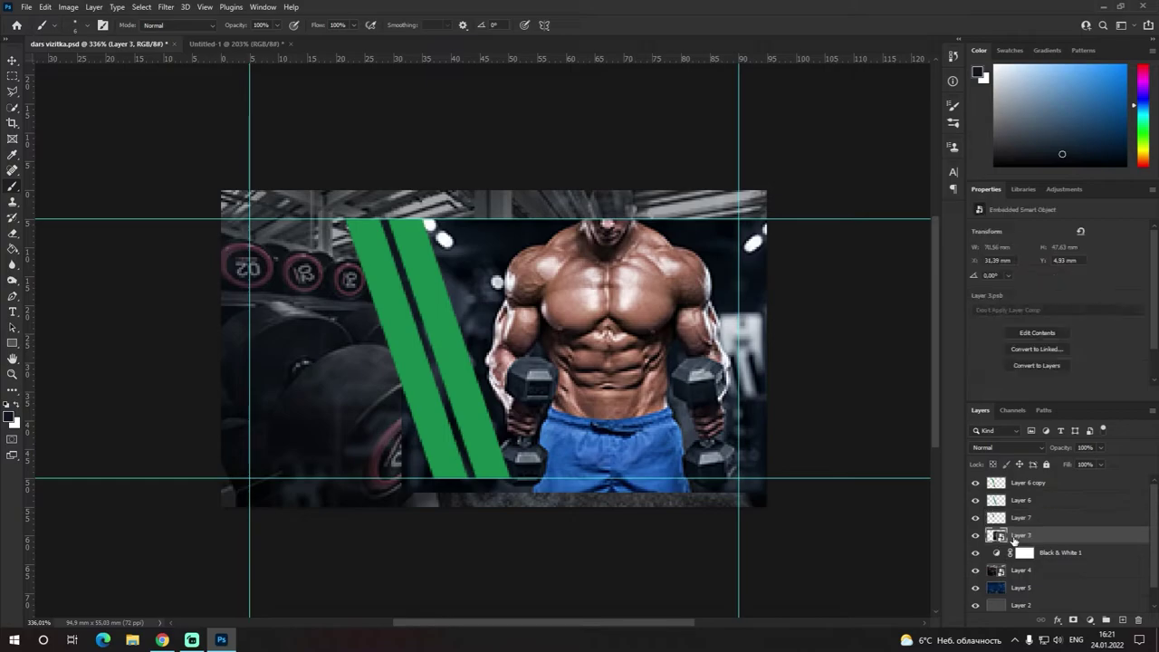
{"action": "left_click", "coordinate": [1073, 621]}
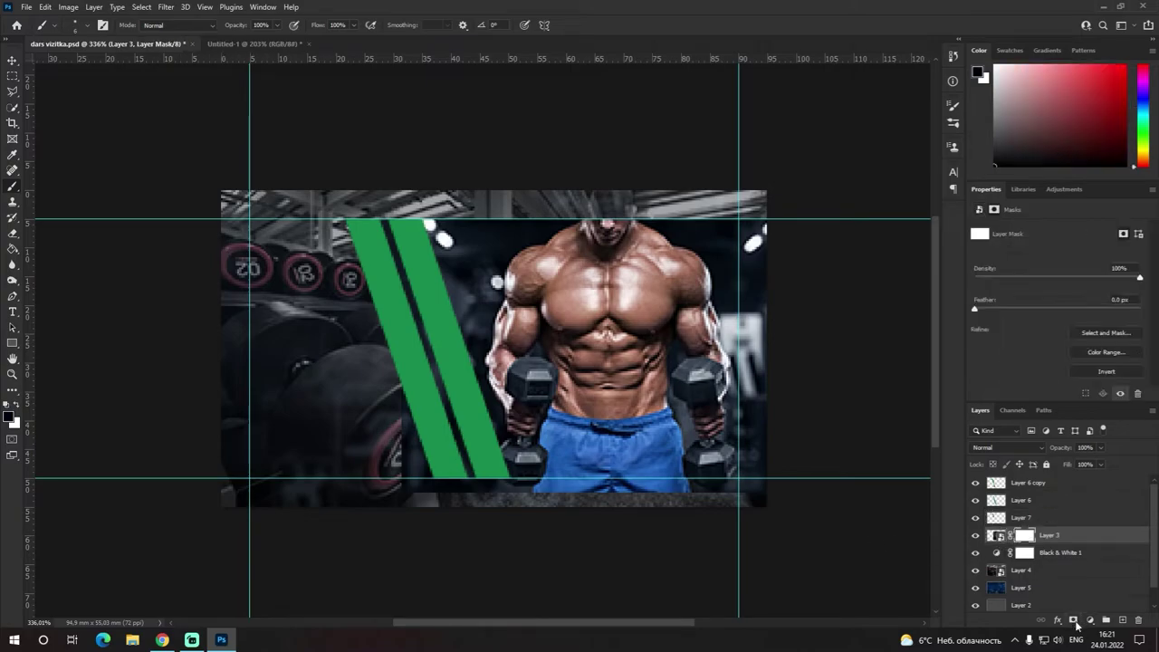
{"action": "key", "text": "l"}
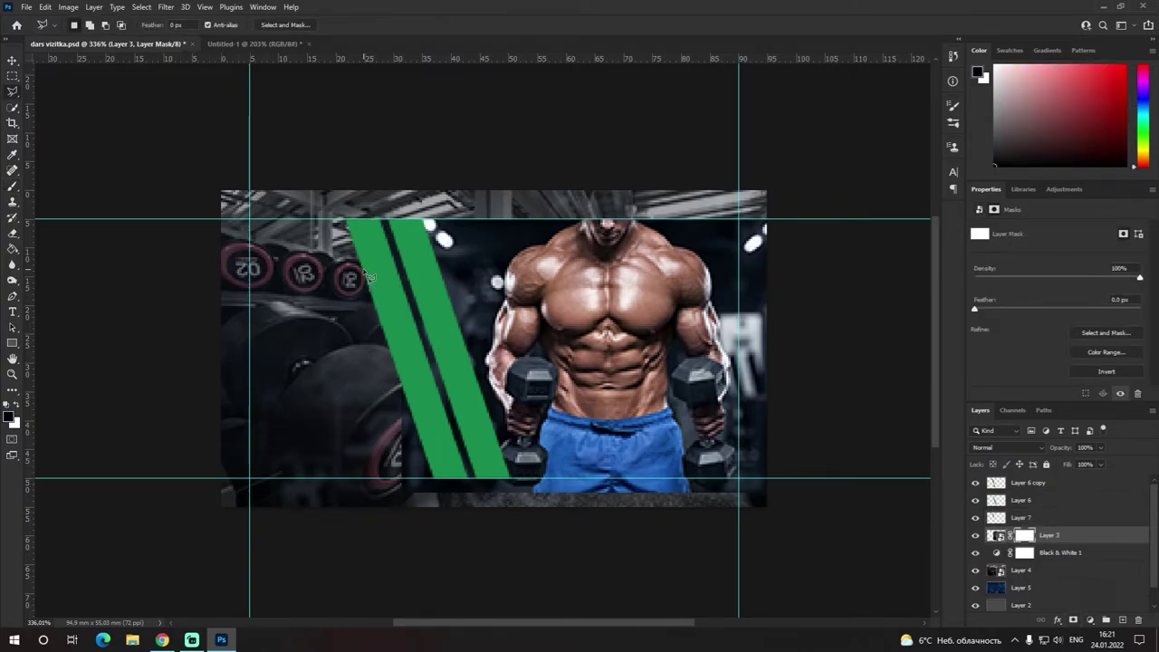
{"action": "left_click", "coordinate": [365, 267]}
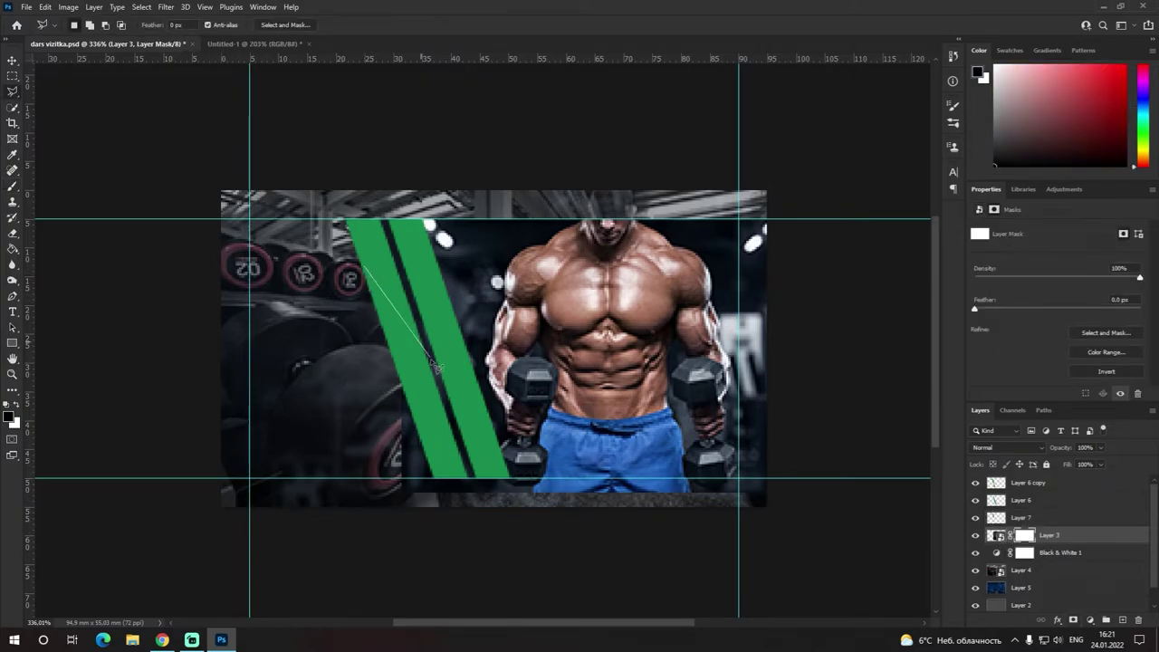
{"action": "left_click", "coordinate": [459, 480]}
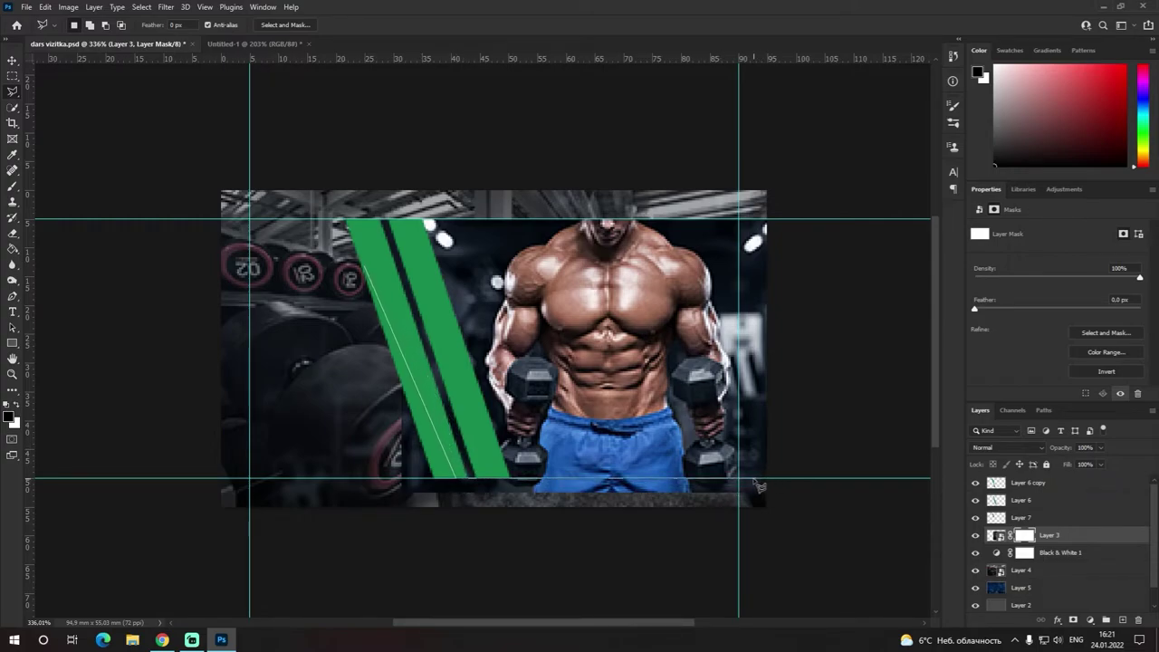
{"action": "left_click", "coordinate": [747, 486]}
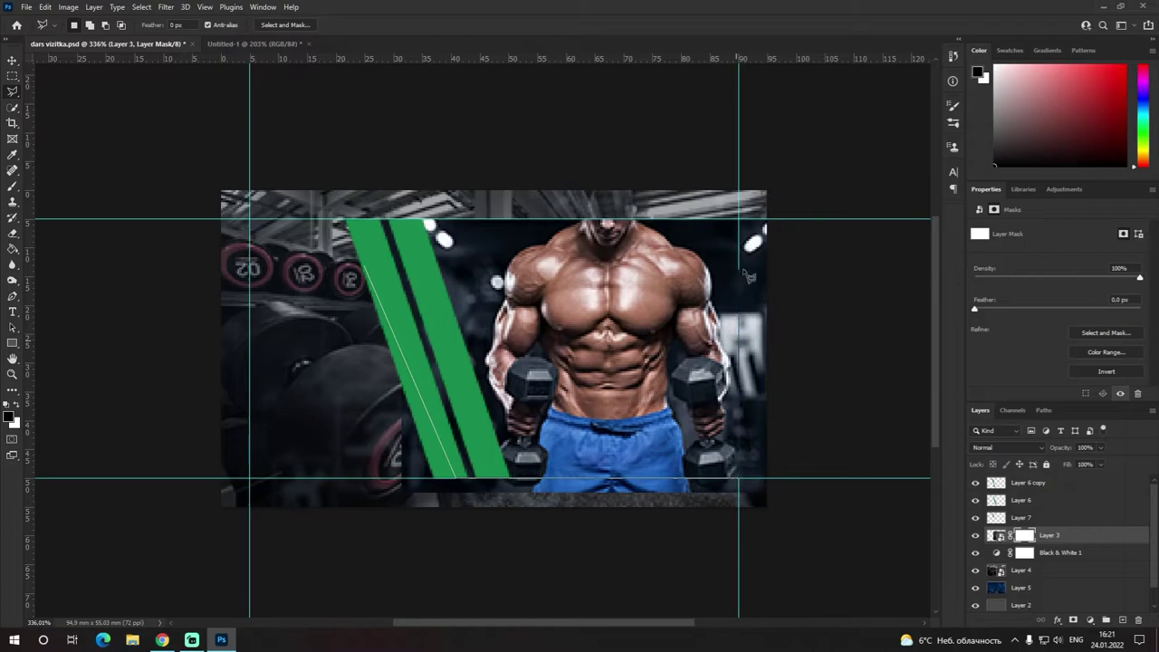
{"action": "left_click", "coordinate": [748, 220]}
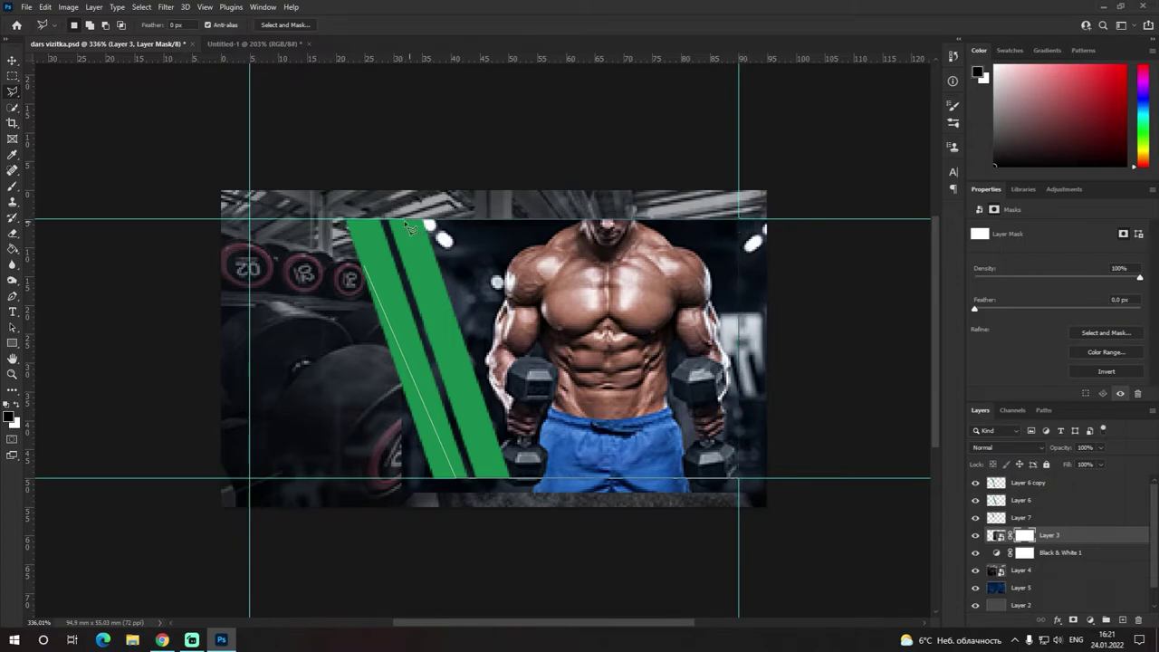
{"action": "left_click", "coordinate": [359, 221]}
{"action": "left_click", "coordinate": [459, 477]}
{"action": "left_click", "coordinate": [739, 477]}
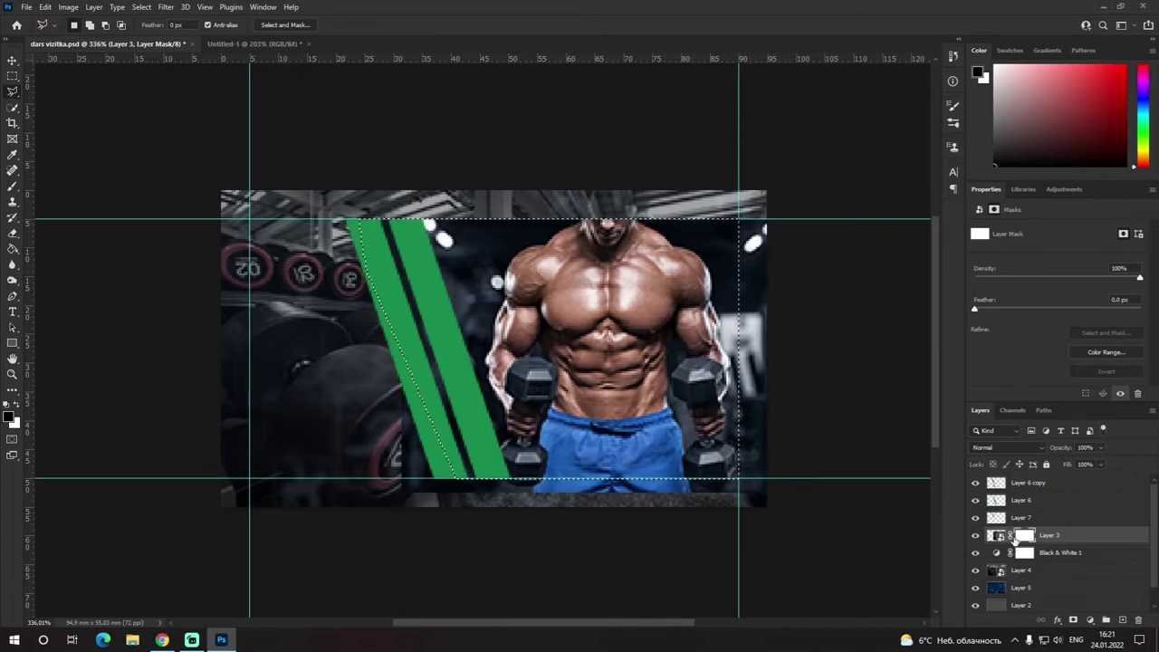
Step: Paint on the mask with an enlarged brush, then undo that painting
{"action": "left_click", "coordinate": [13, 188]}
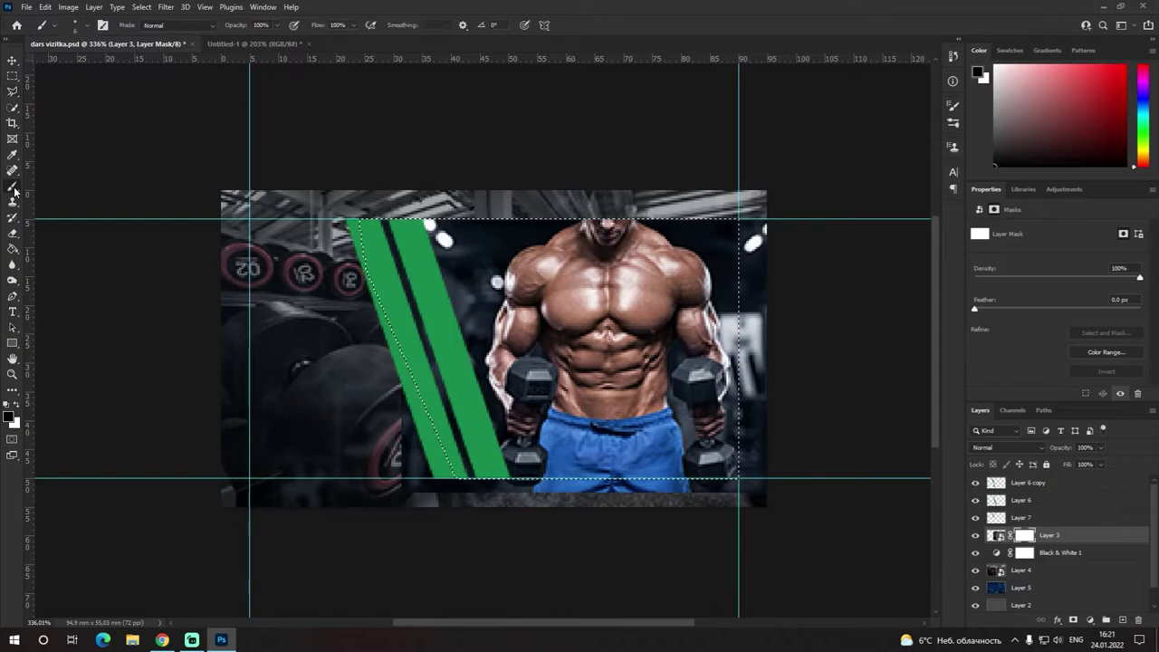
{"action": "left_click", "coordinate": [50, 188]}
{"action": "key", "text": "bracketright"}
{"action": "key", "text": "bracketright"}
{"action": "key", "text": "bracketright"}
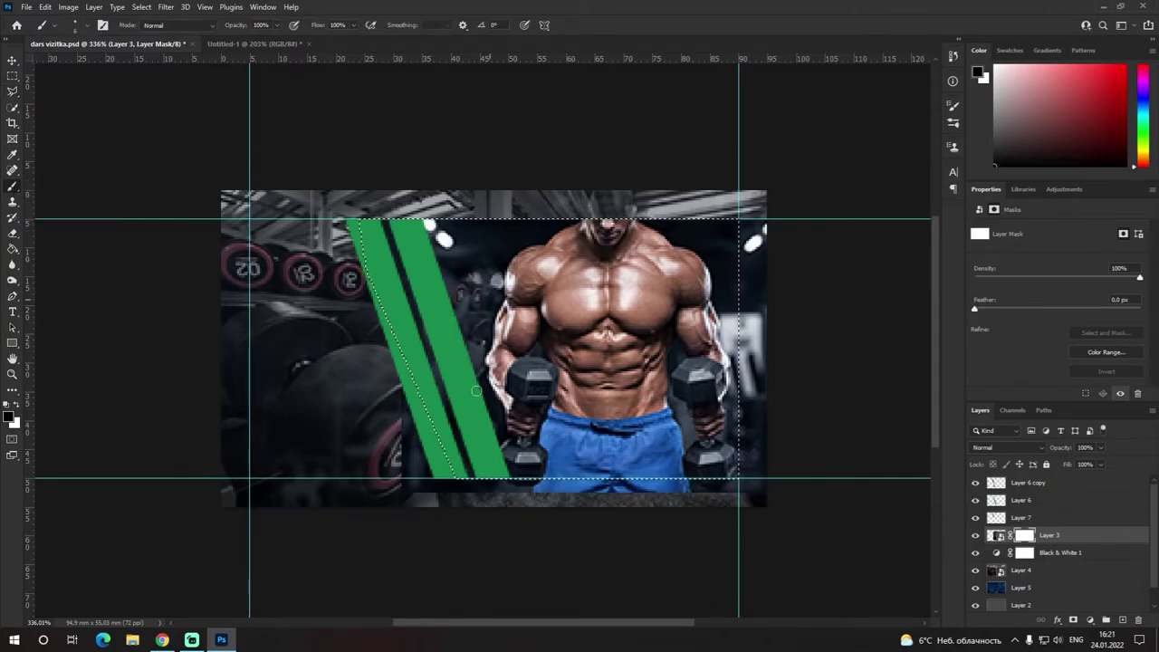
{"action": "mouse_move", "coordinate": [507, 407]}
{"action": "left_mouse_down"}
{"action": "mouse_move", "coordinate": [446, 321]}
{"action": "mouse_move", "coordinate": [697, 253]}
{"action": "mouse_move", "coordinate": [751, 380]}
{"action": "mouse_move", "coordinate": [745, 414]}
{"action": "mouse_move", "coordinate": [408, 450]}
{"action": "mouse_move", "coordinate": [517, 491]}
{"action": "mouse_move", "coordinate": [579, 492]}
{"action": "left_mouse_up"}
{"action": "key", "text": "ctrl+BackSpace"}
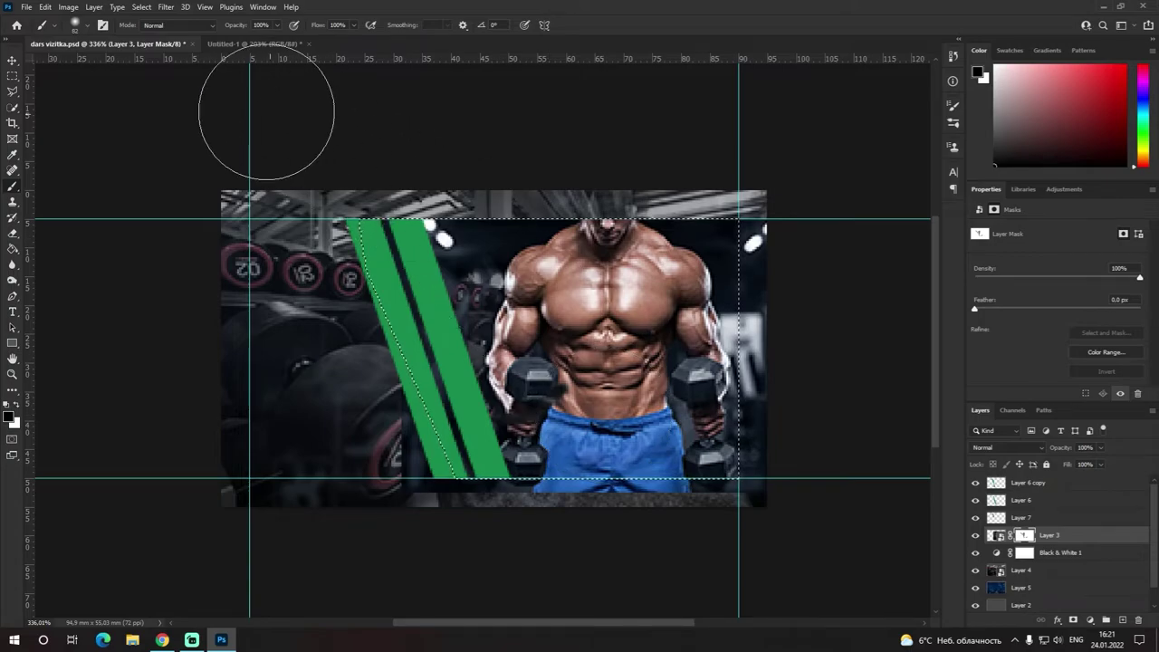
Step: Invert the selection and paint black on the mask to hide the bodybuilder outside it
{"action": "left_click", "coordinate": [143, 7]}
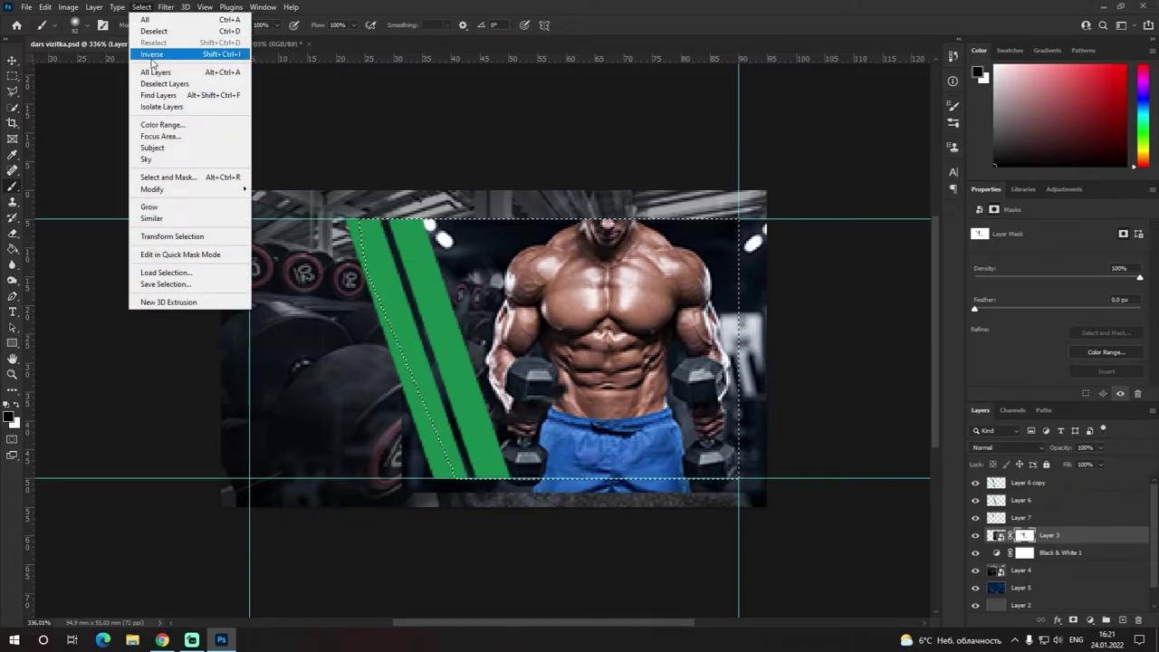
{"action": "left_click", "coordinate": [152, 56]}
{"action": "left_click", "coordinate": [142, 9]}
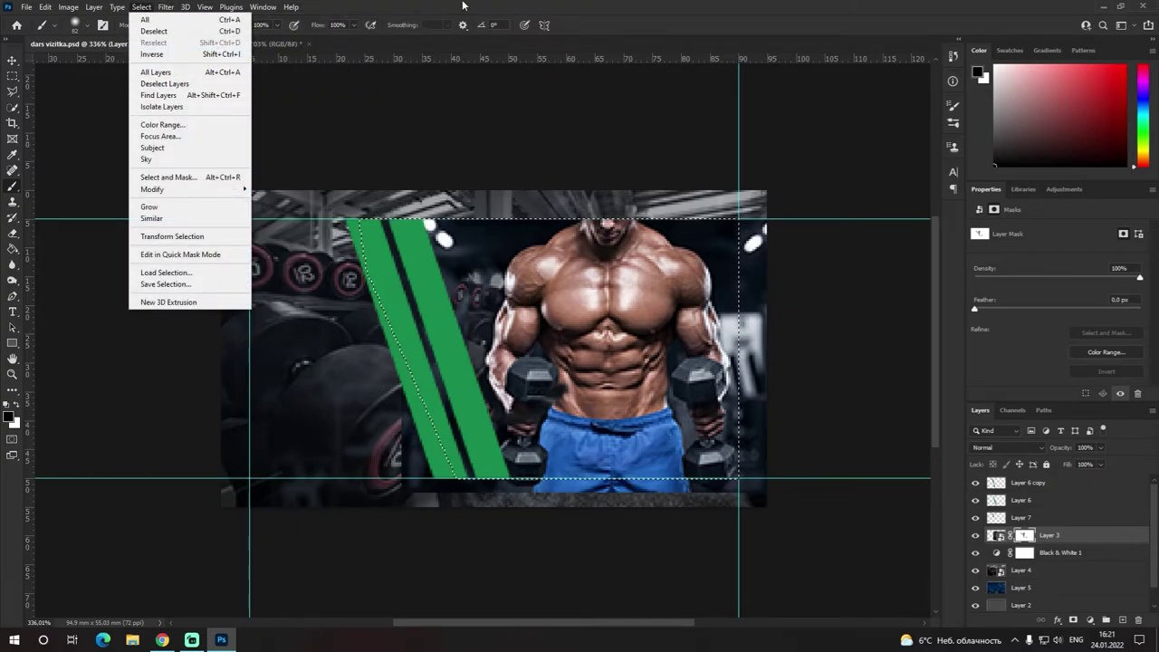
{"action": "left_click", "coordinate": [218, 56]}
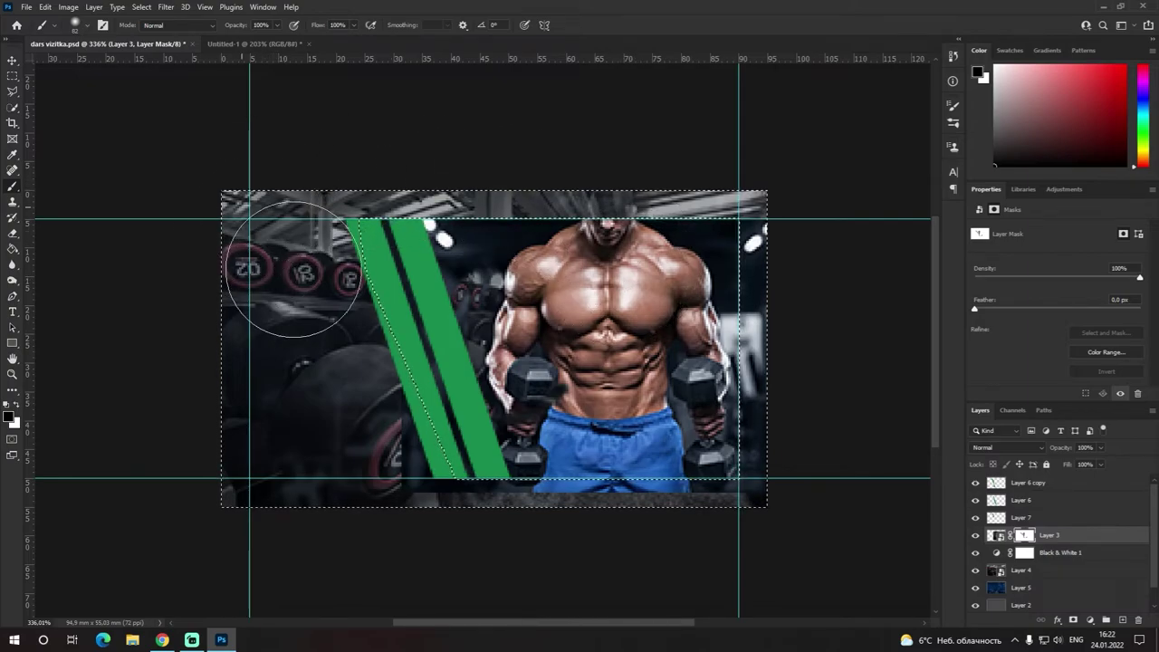
{"action": "left_click_drag", "start_coordinate": [751, 281], "coordinate": [750, 477]}
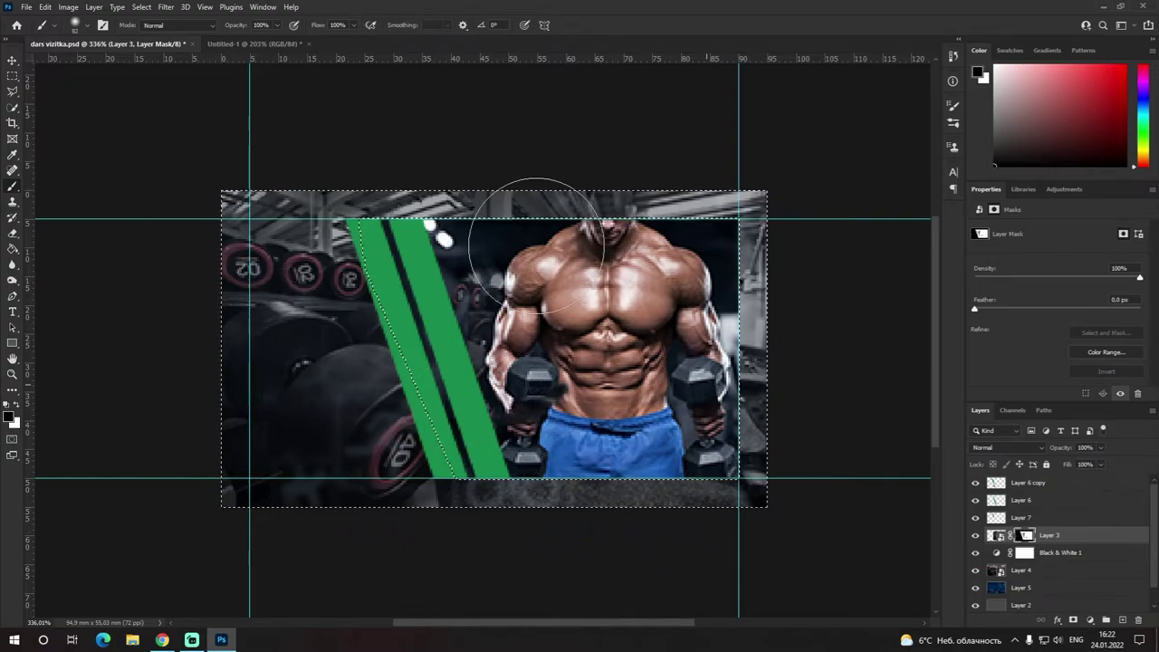
Step: Paint white to restore the shorts, black to hide them below the bottom guide, then deselect
{"action": "key", "text": "x"}
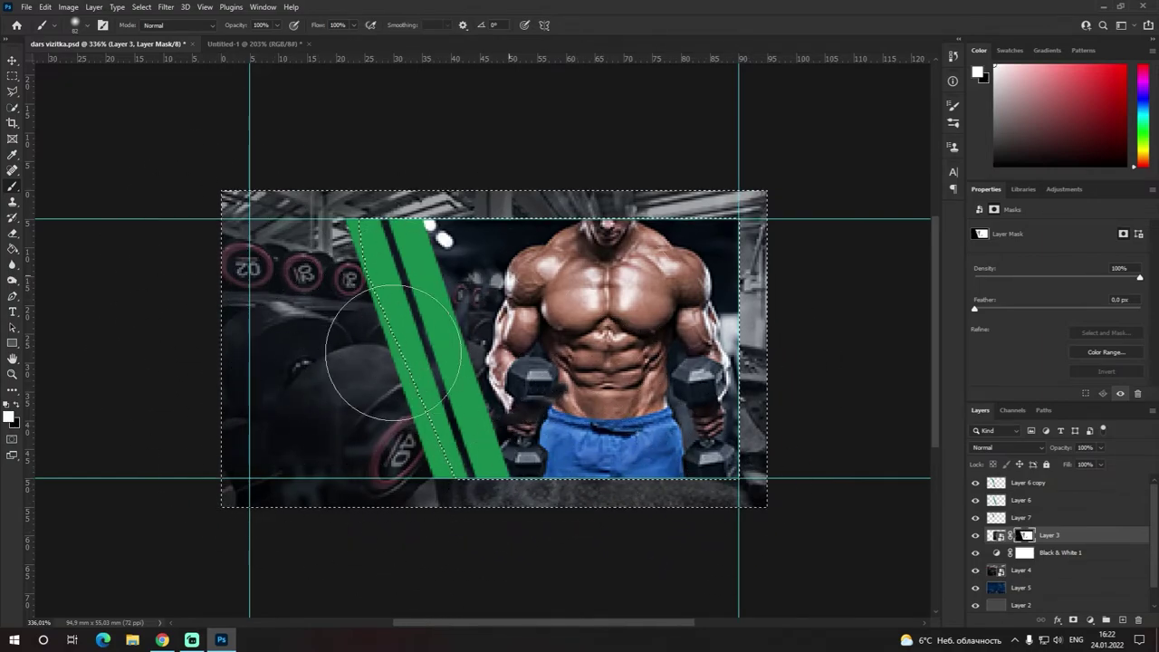
{"action": "mouse_move", "coordinate": [394, 353]}
{"action": "left_mouse_down"}
{"action": "mouse_move", "coordinate": [181, 354]}
{"action": "mouse_move", "coordinate": [305, 465]}
{"action": "left_mouse_up"}
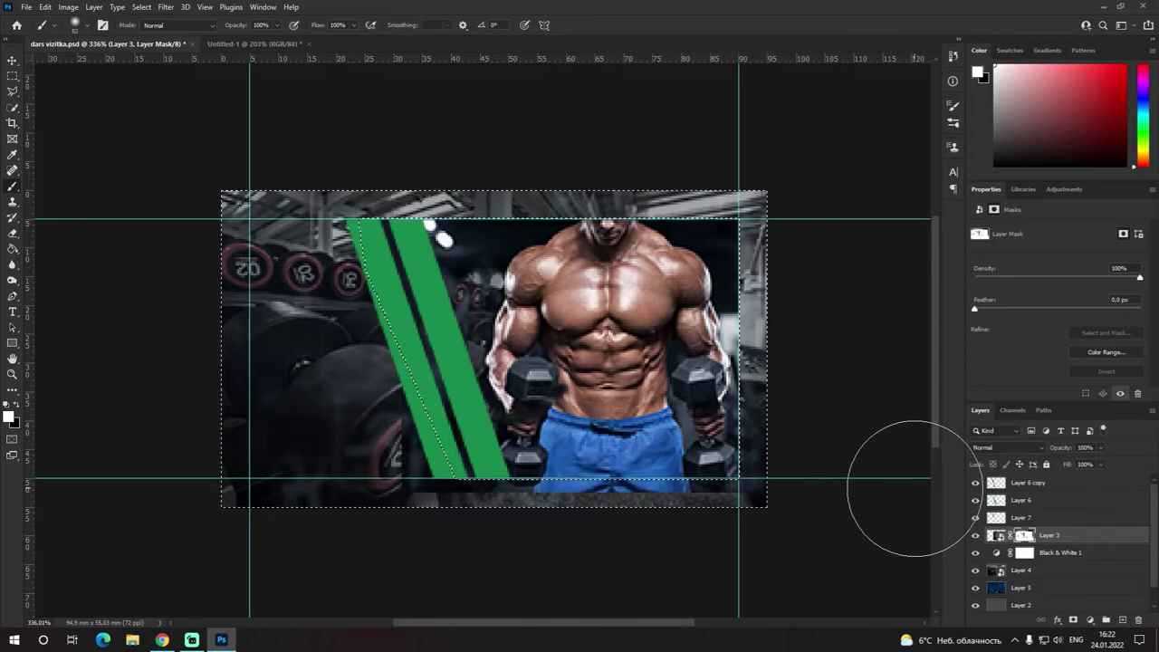
{"action": "key", "text": "x"}
{"action": "left_click_drag", "start_coordinate": [688, 493], "coordinate": [507, 493]}
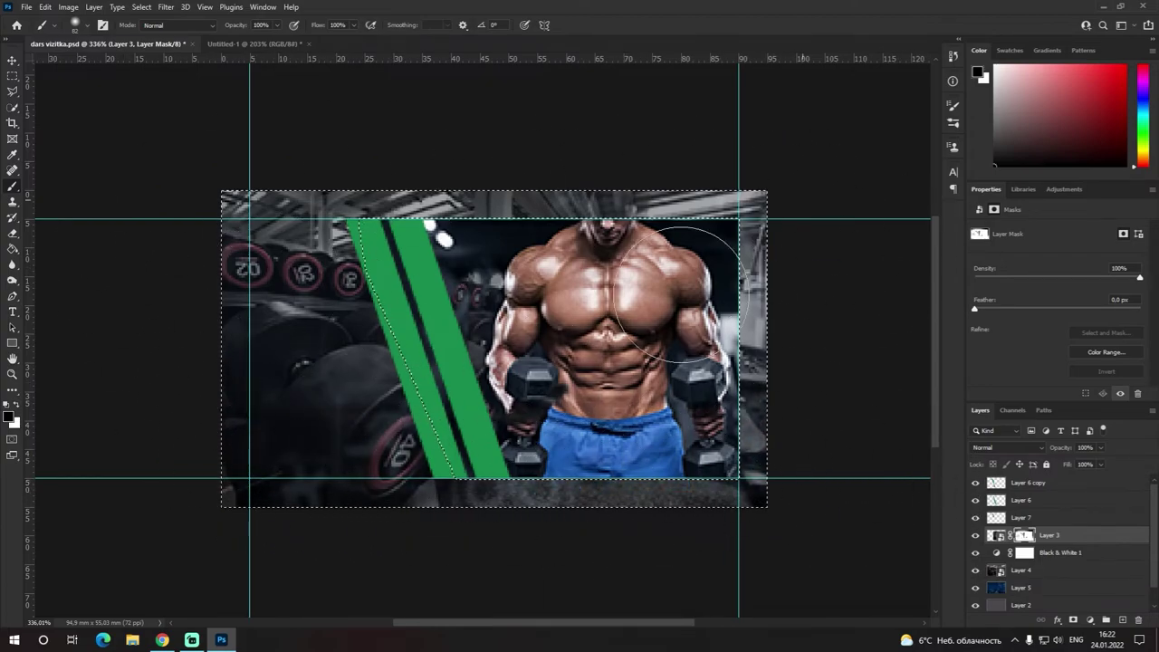
{"action": "key", "text": "ctrl+d"}
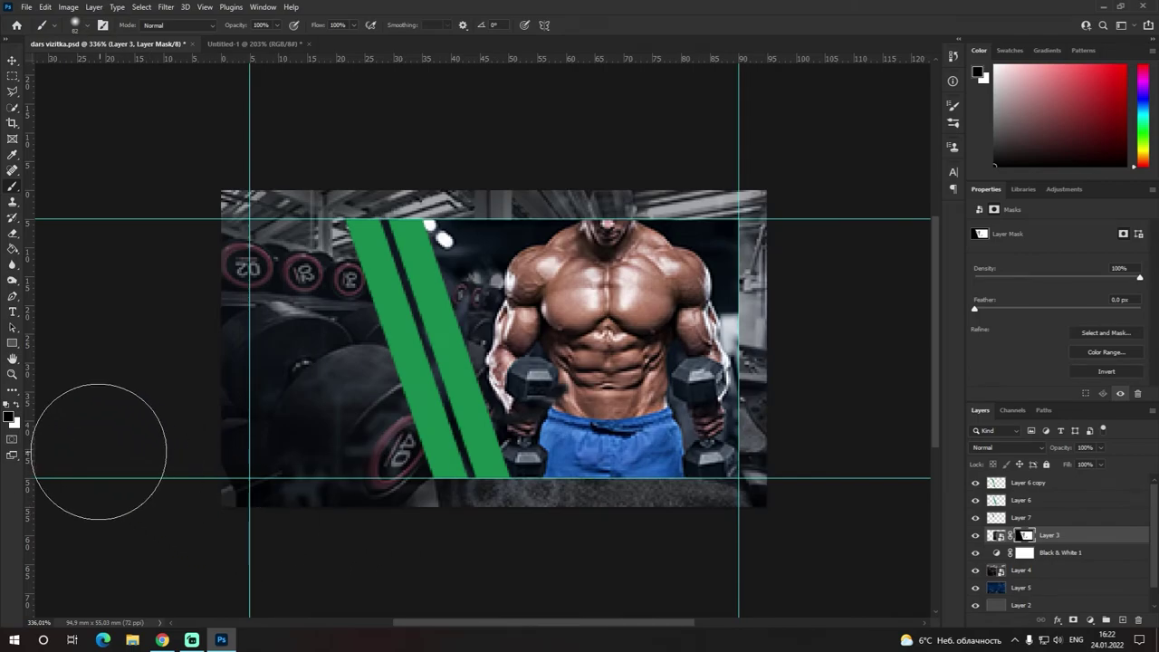
{"action": "key", "text": "x"}
{"action": "key", "text": "x"}
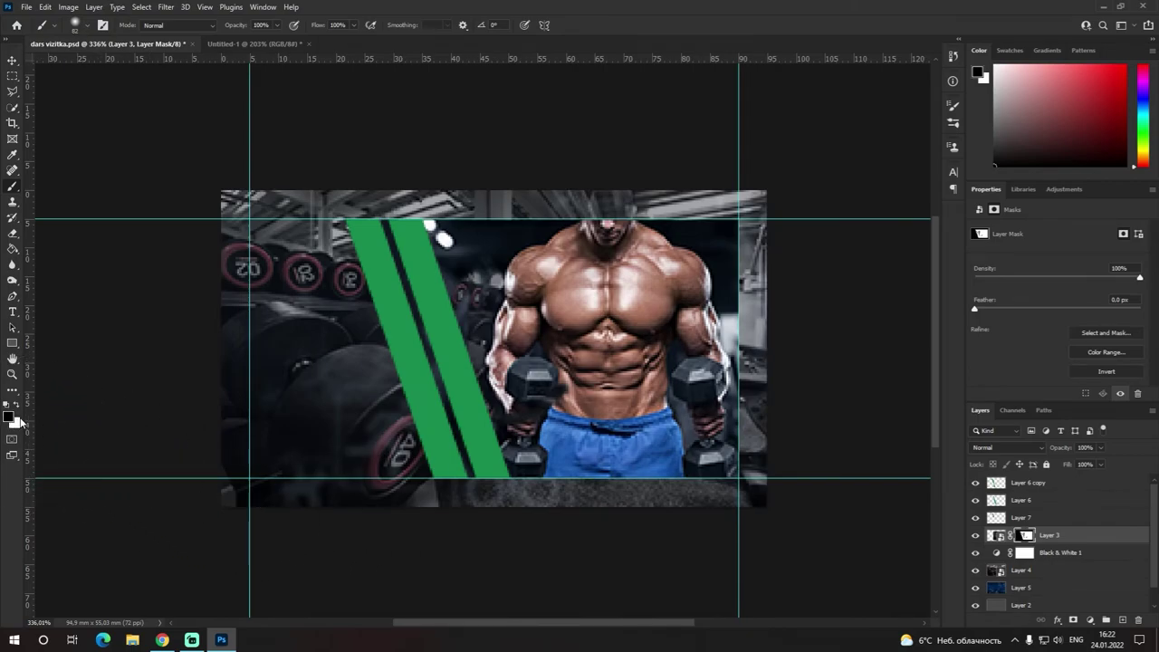
{"action": "key", "text": "x"}
{"action": "key", "text": "x"}
{"action": "key", "text": "x"}
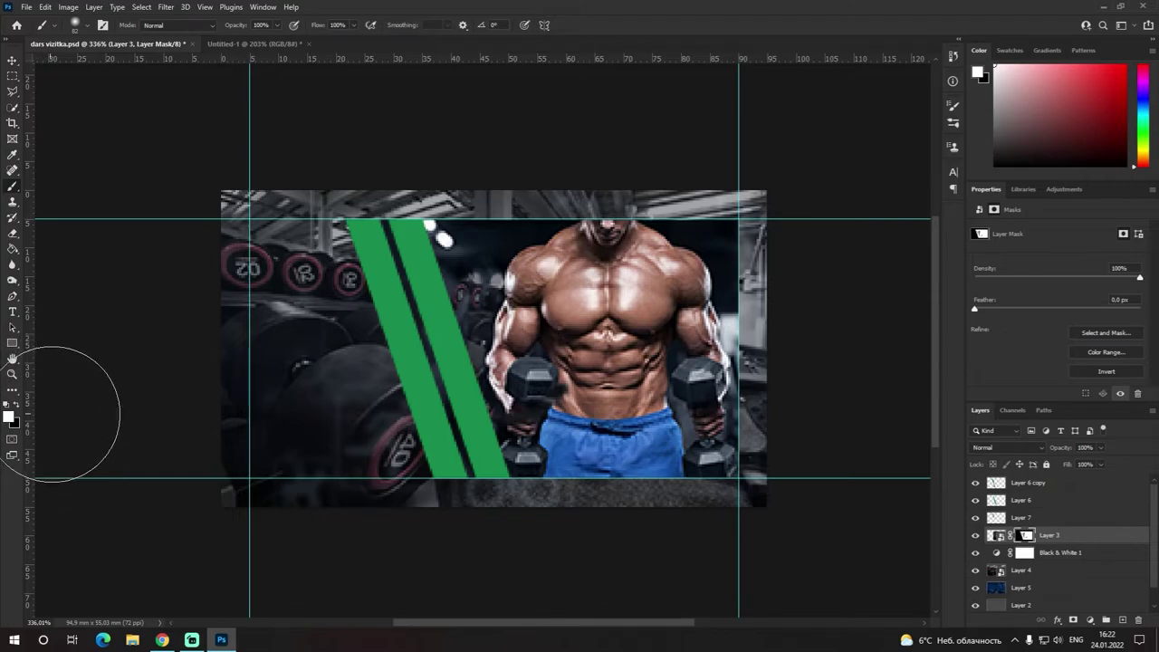
{"action": "left_click_drag", "start_coordinate": [620, 328], "coordinate": [546, 350]}
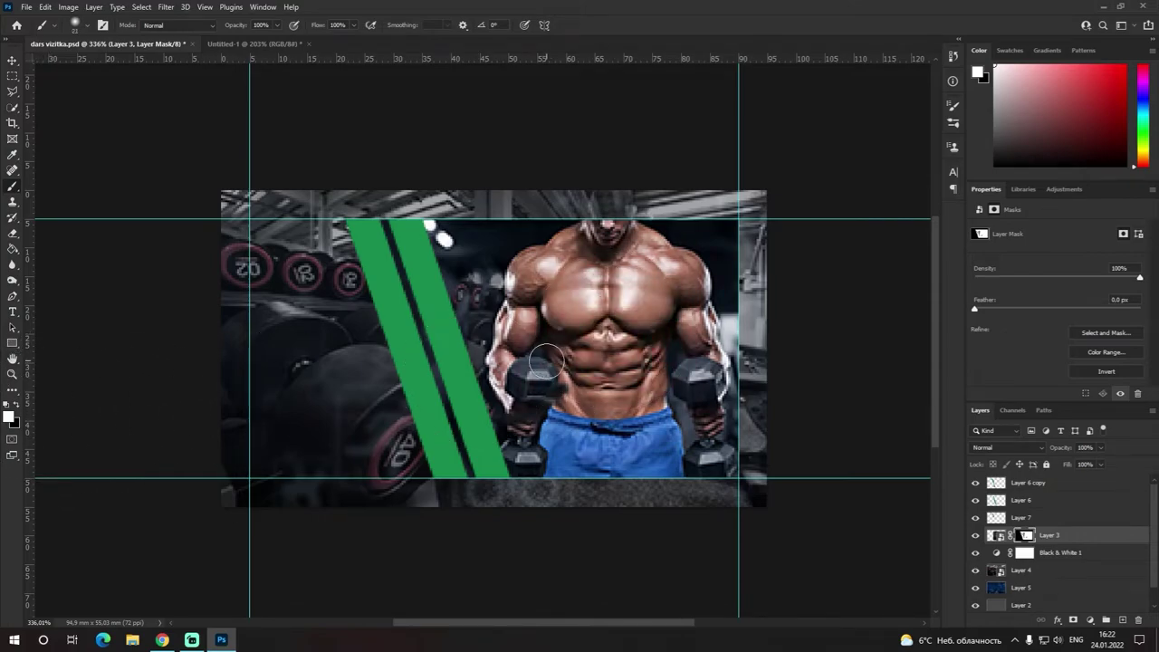
{"action": "key", "text": "v"}
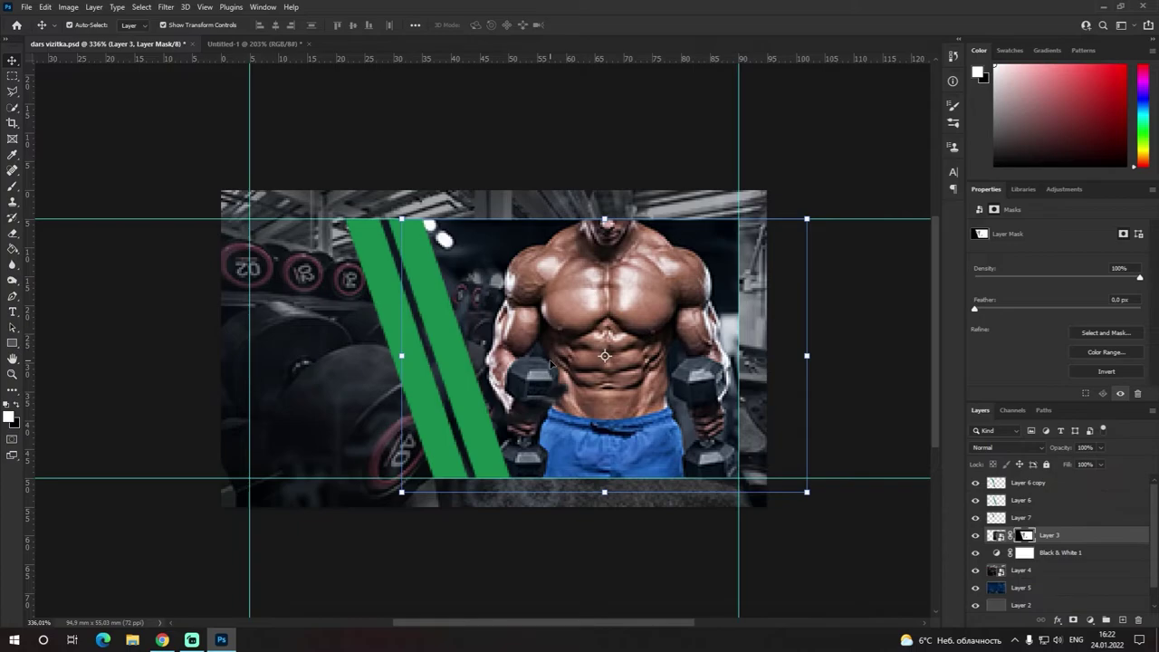
{"action": "left_click", "coordinate": [162, 640]}
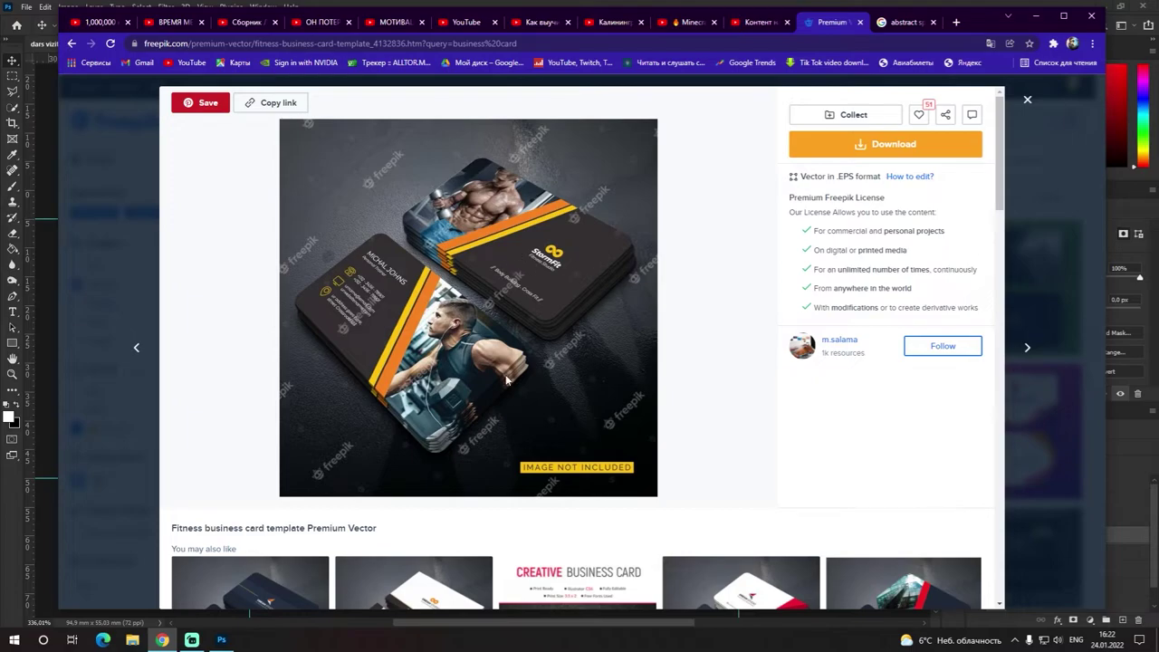
{"action": "left_click", "coordinate": [221, 640]}
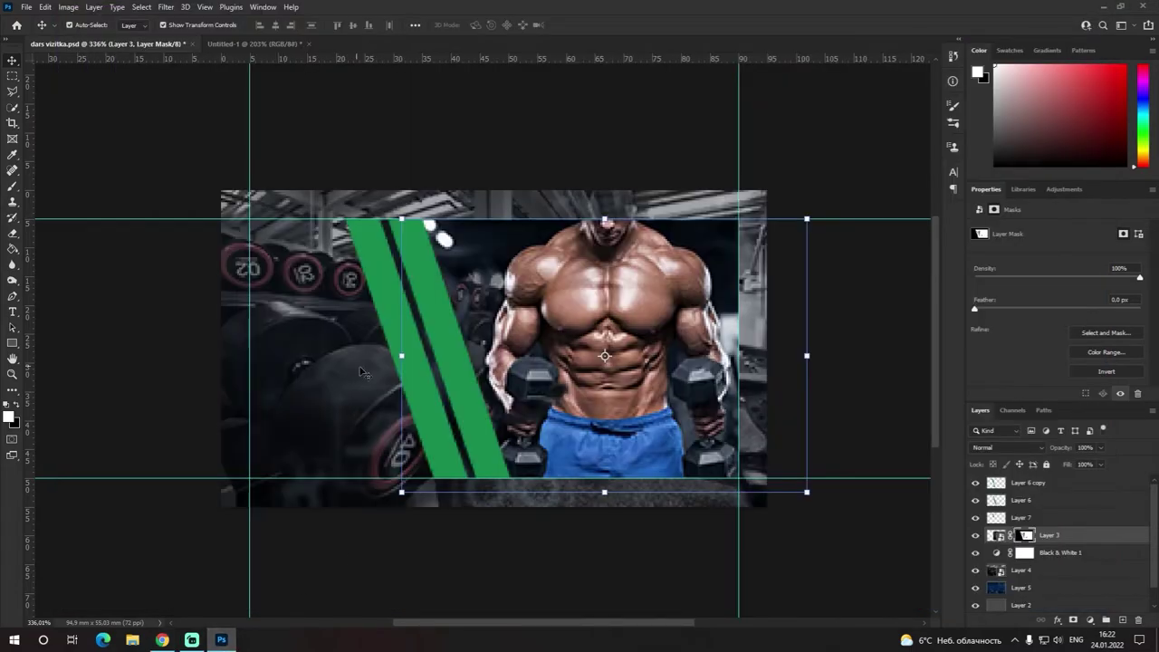
Step: Apply a small-radius Gaussian Blur smart filter to the gym background, Layer 4
{"action": "left_click", "coordinate": [865, 529]}
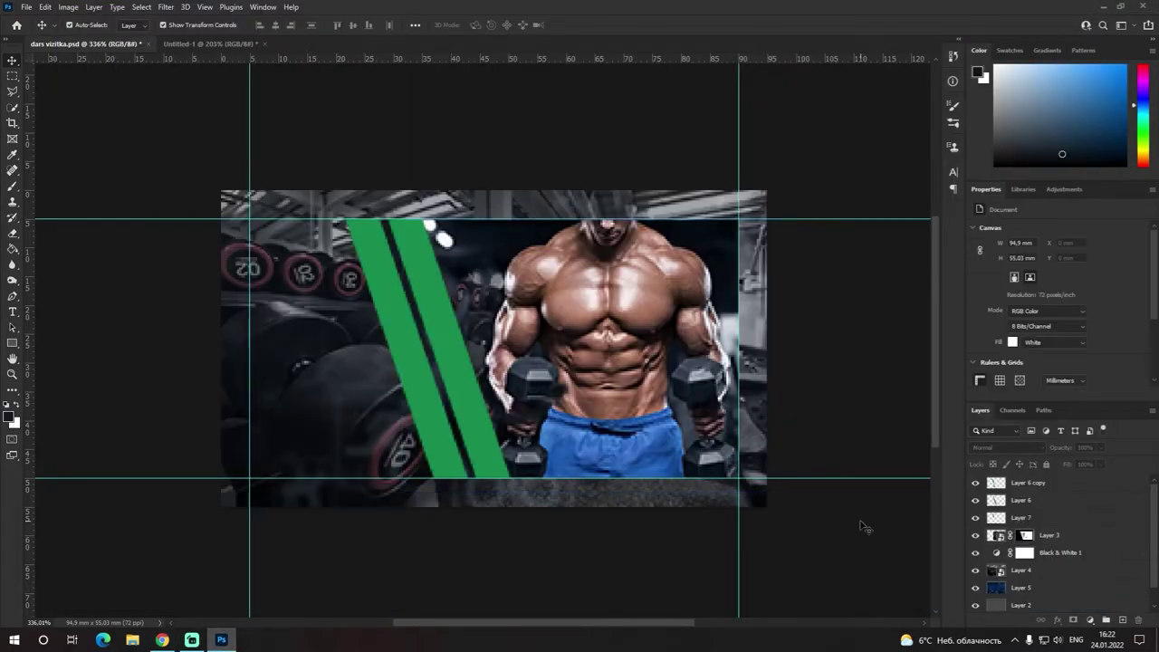
{"action": "left_click", "coordinate": [1018, 570]}
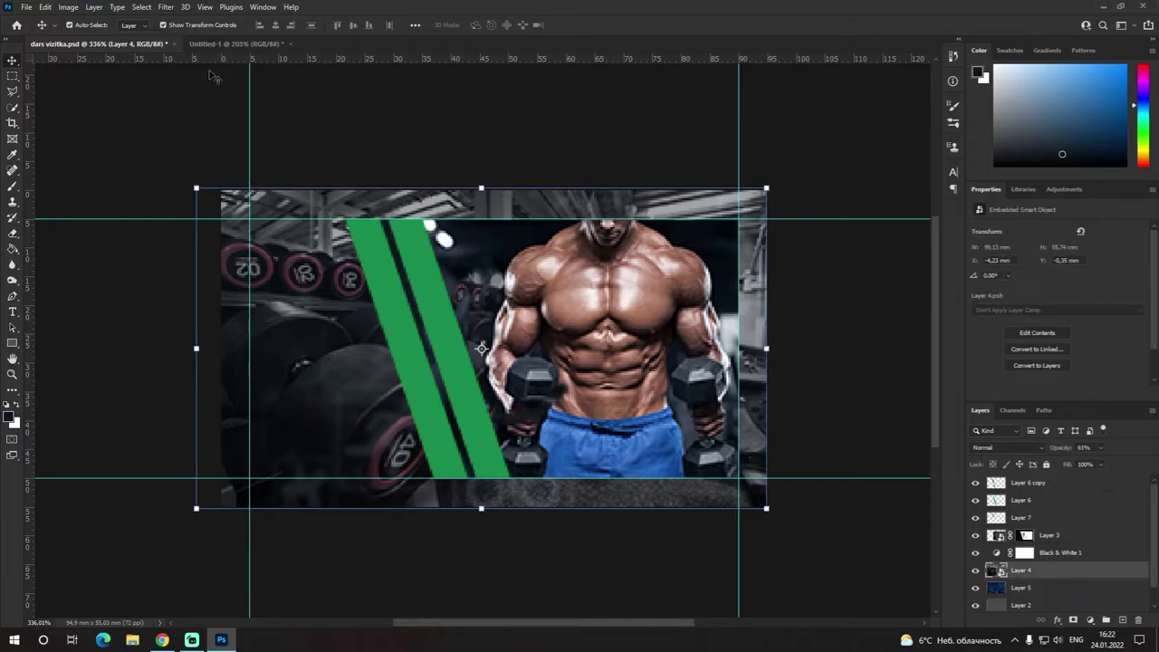
{"action": "left_click", "coordinate": [976, 571]}
{"action": "left_click", "coordinate": [976, 572]}
{"action": "left_click", "coordinate": [167, 11]}
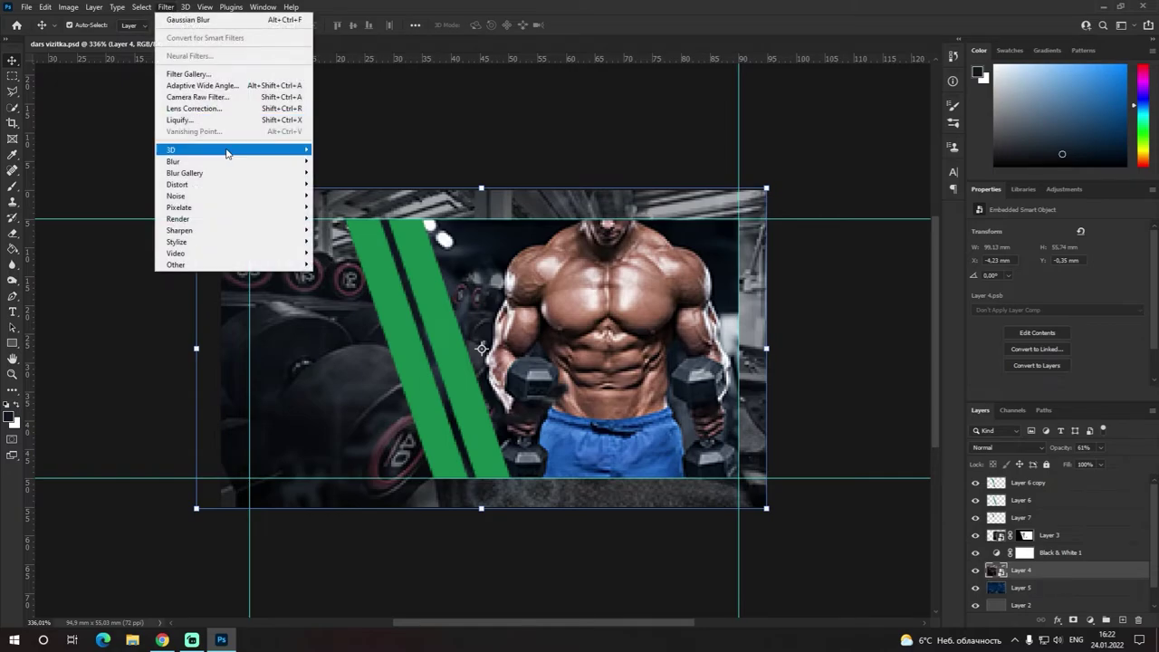
{"action": "left_click", "coordinate": [392, 212]}
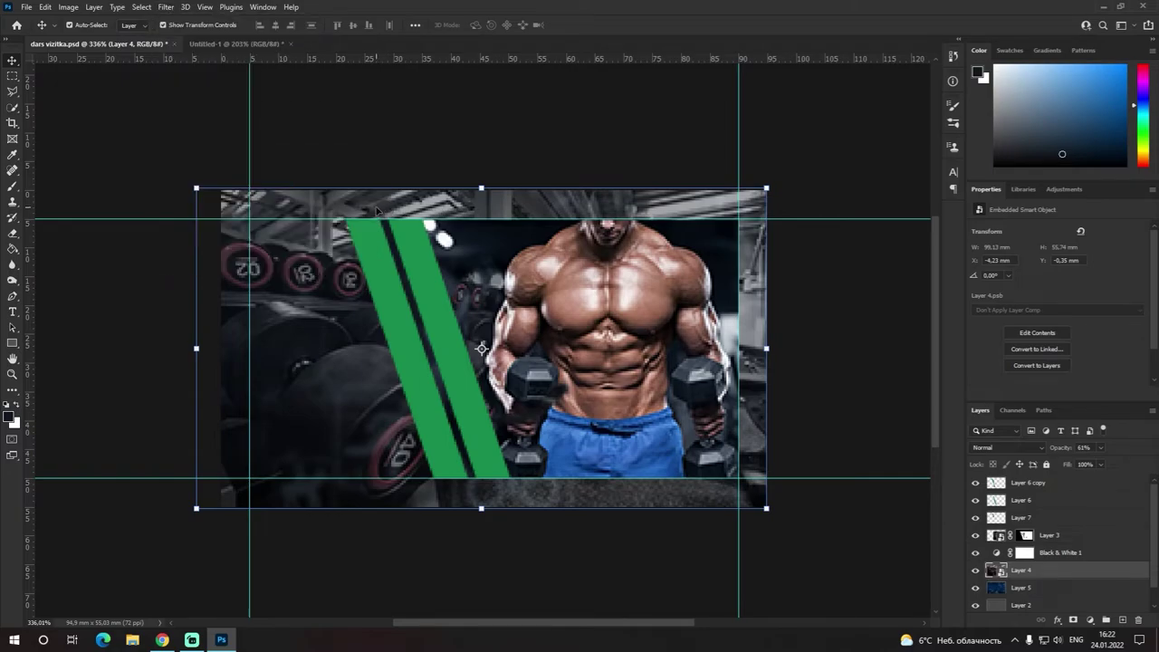
{"action": "left_click", "coordinate": [165, 8]}
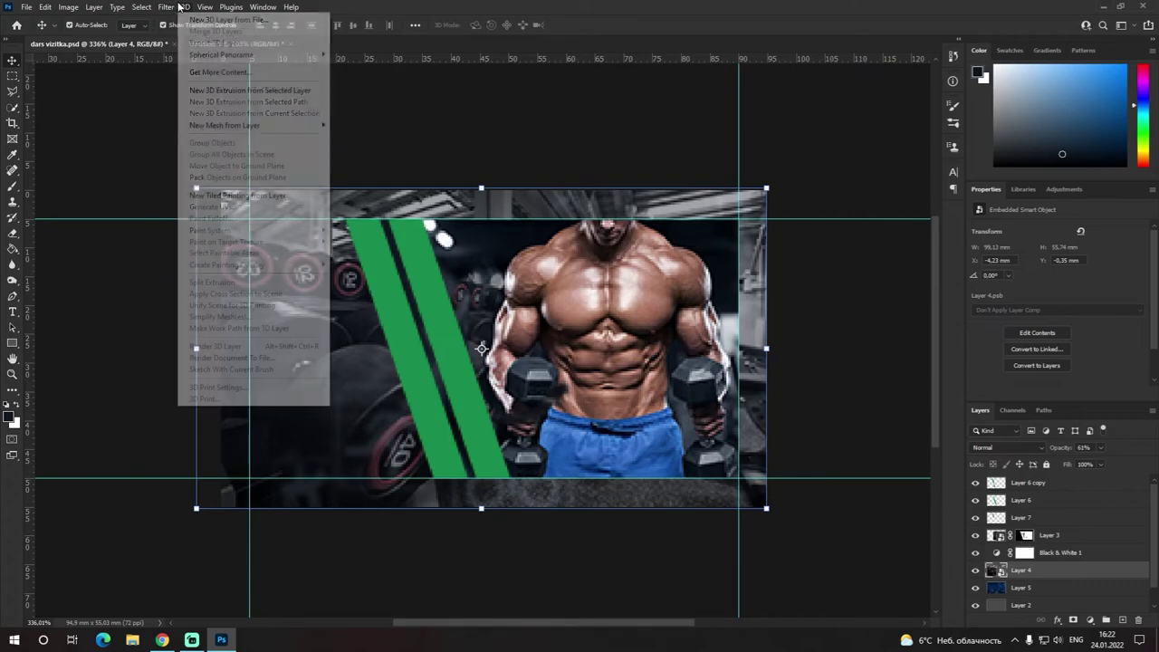
{"action": "mouse_move", "coordinate": [174, 162]}
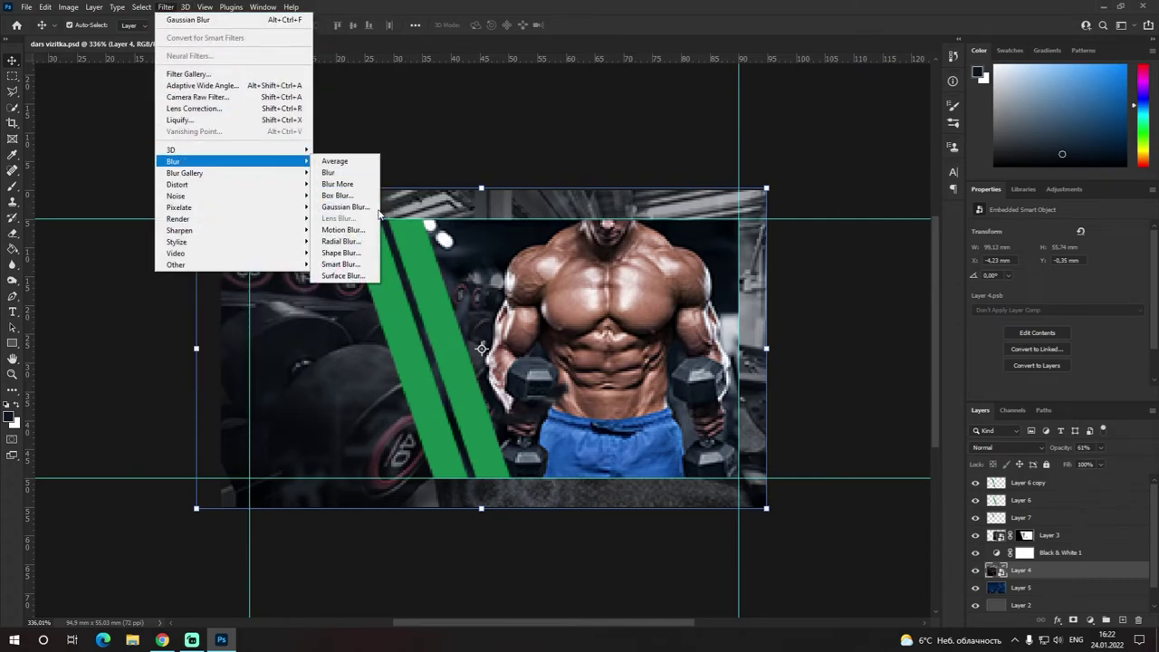
{"action": "left_click", "coordinate": [371, 207]}
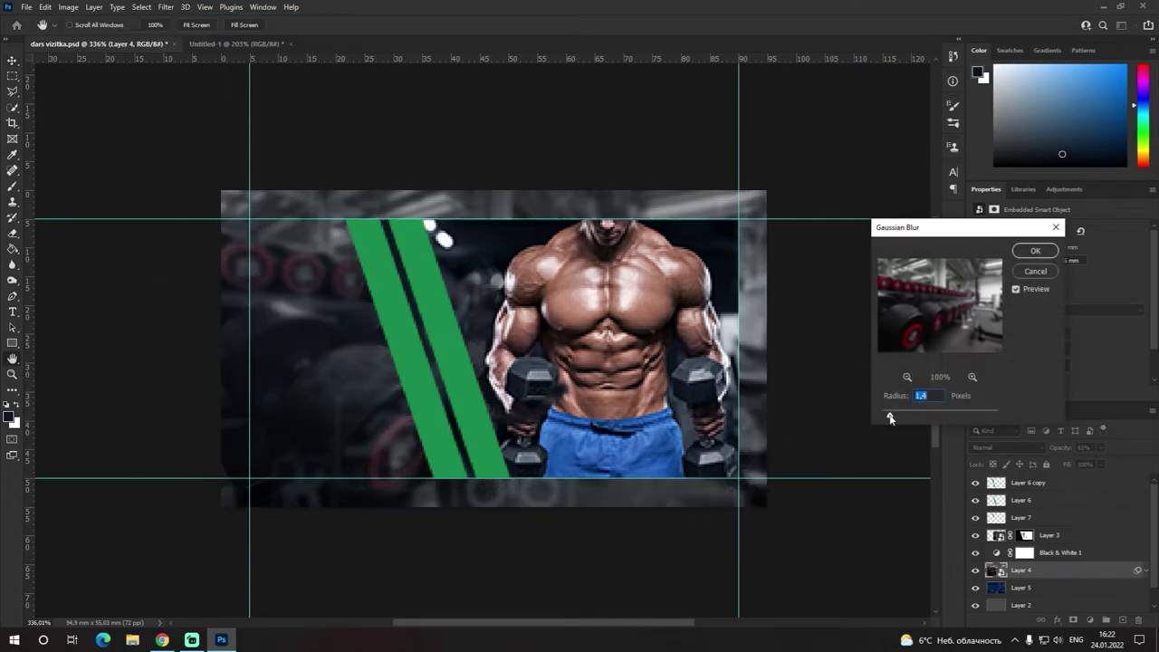
{"action": "key", "text": "Return"}
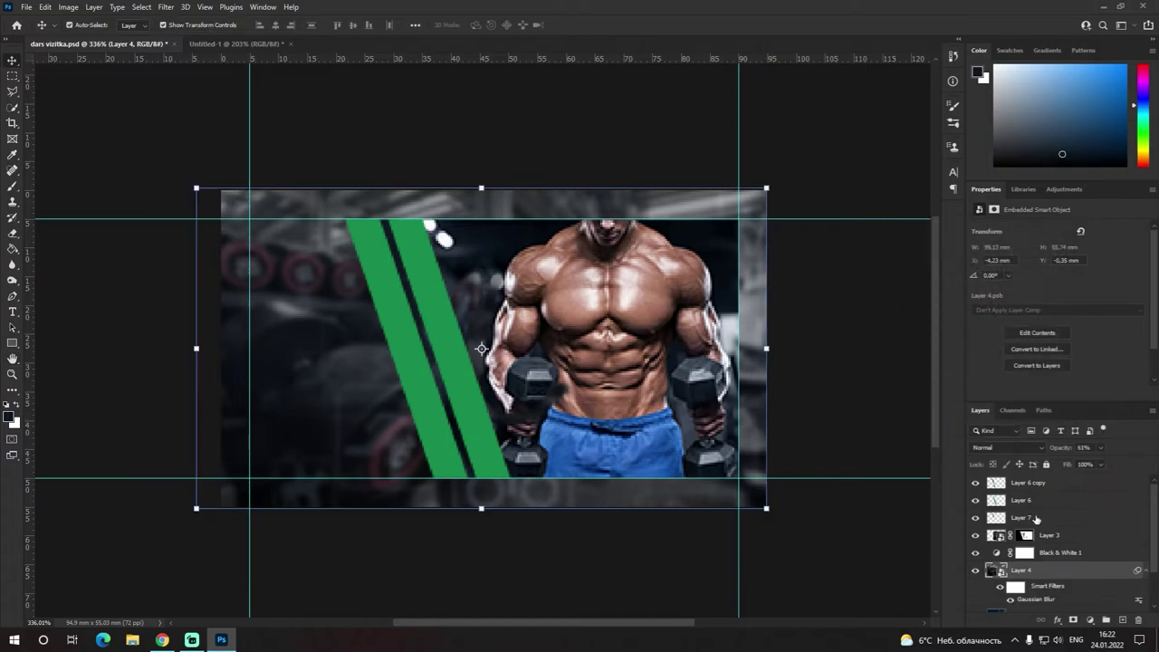
{"action": "left_click", "coordinate": [1146, 572]}
Step: Clear the layer selection and remove an accidental placeholder text layer
{"action": "left_click", "coordinate": [598, 299]}
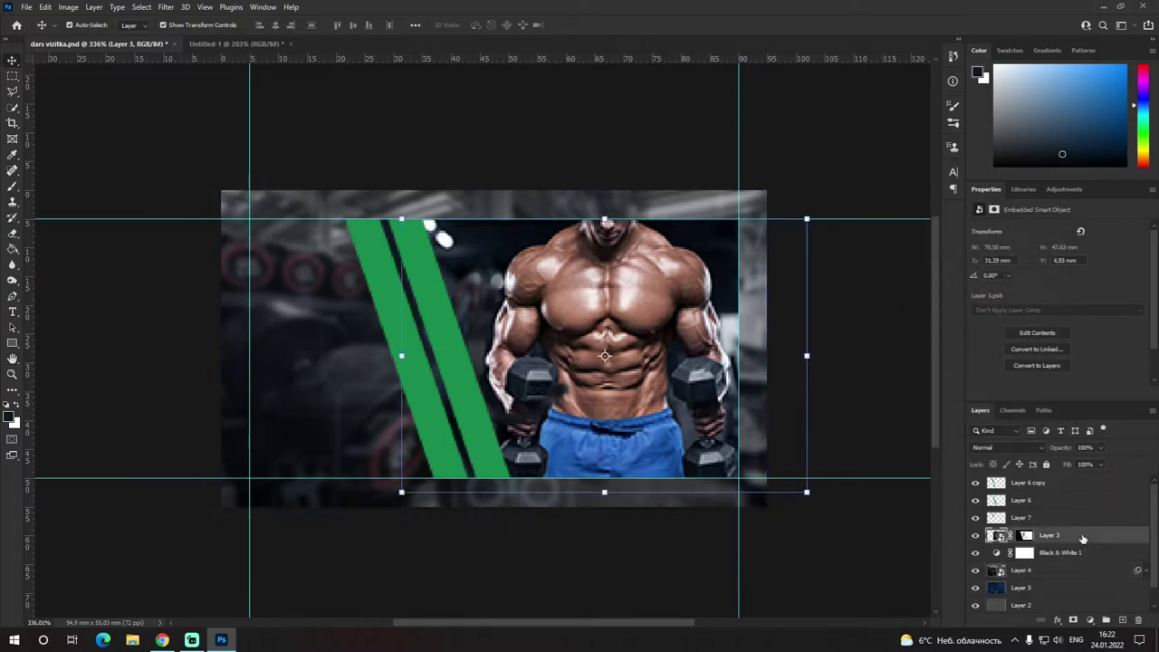
{"action": "left_click", "coordinate": [453, 381]}
{"action": "left_click", "coordinate": [380, 299]}
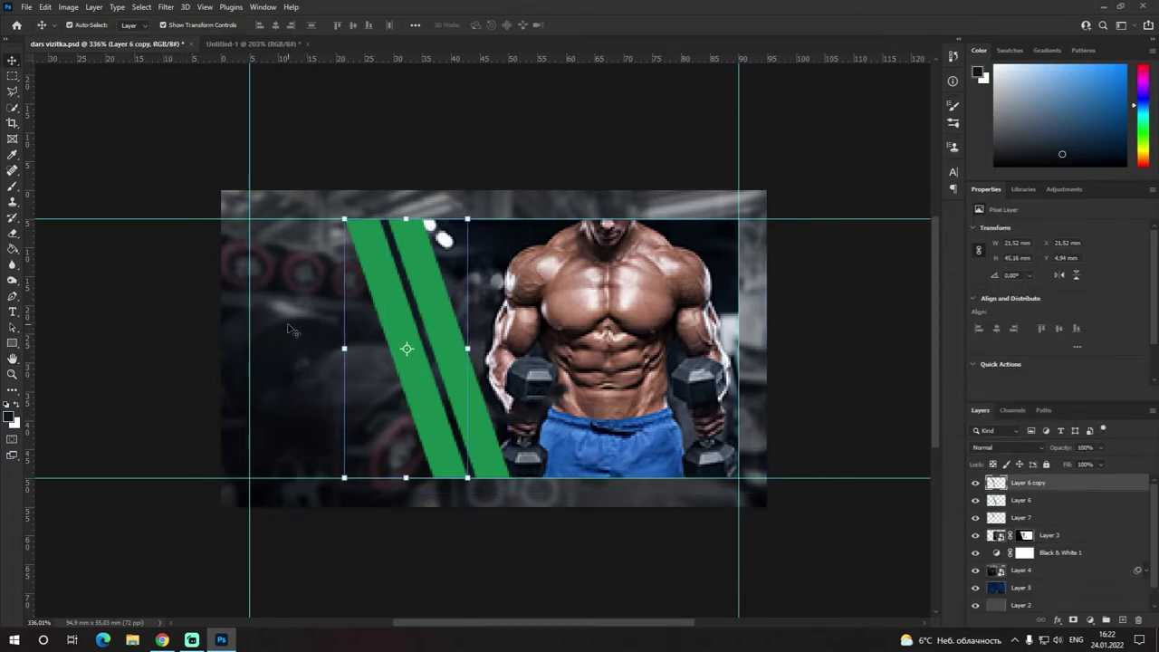
{"action": "left_click", "coordinate": [525, 154]}
{"action": "key", "text": "t"}
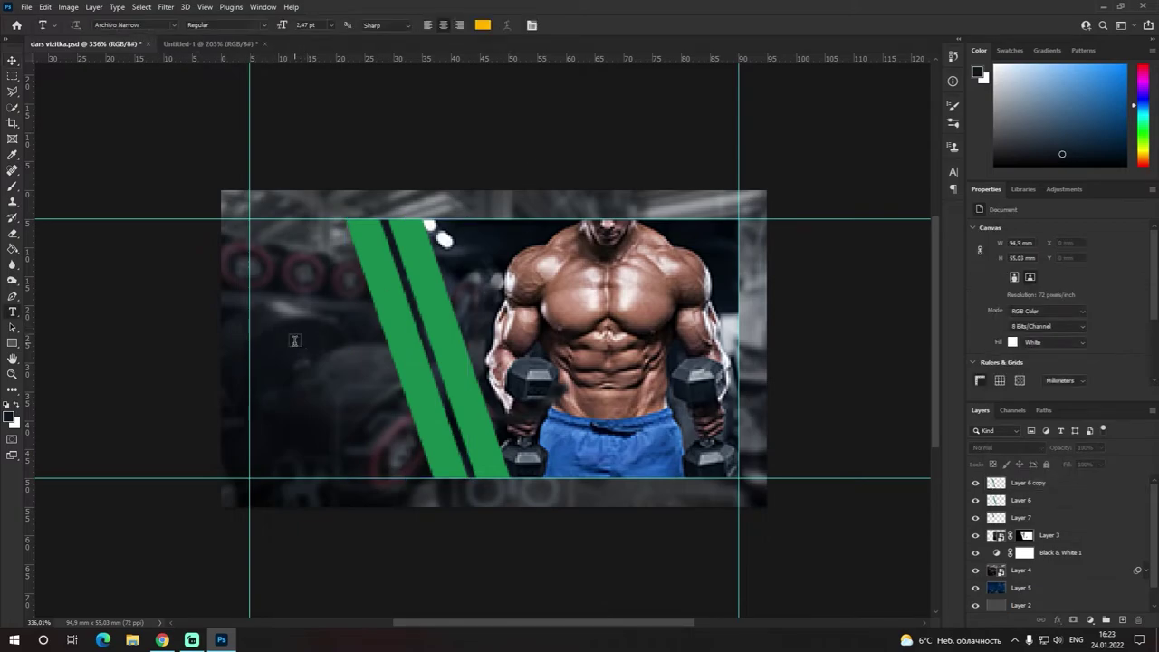
{"action": "left_click", "coordinate": [285, 343]}
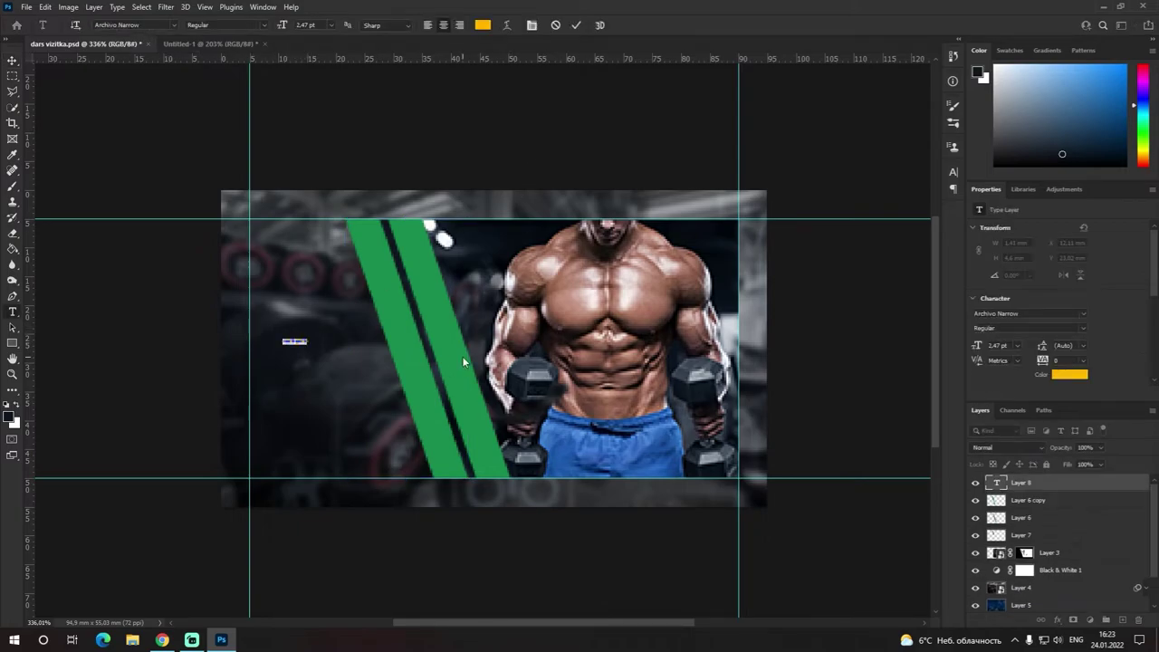
{"action": "left_click", "coordinate": [462, 356]}
{"action": "key", "text": "ctrl+z"}
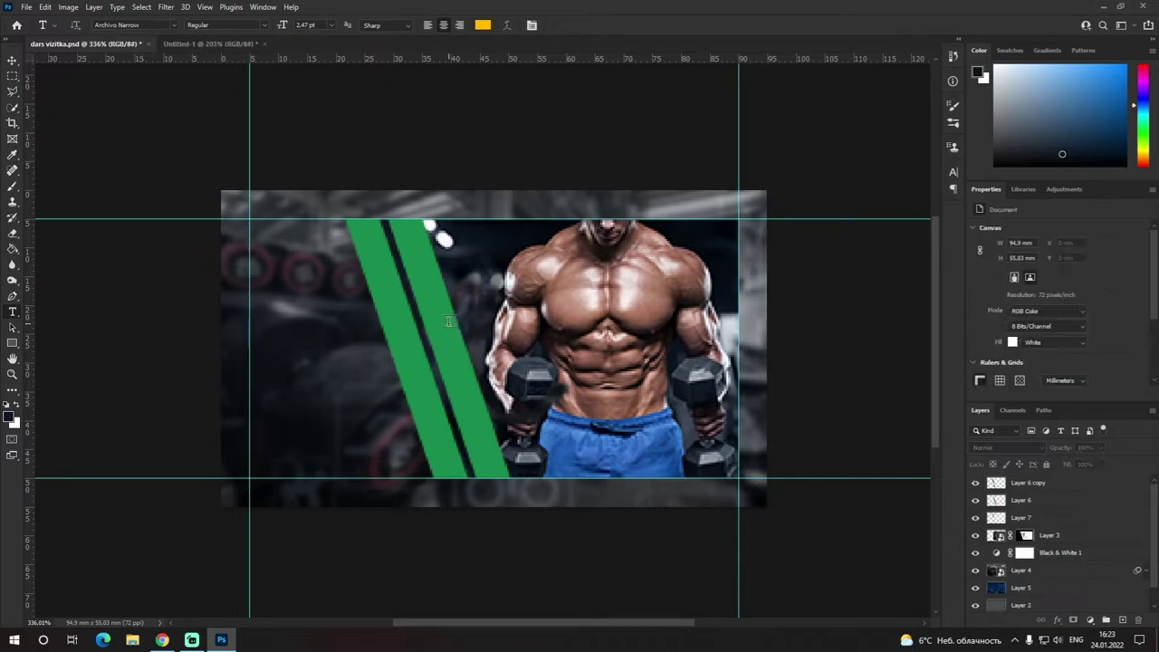
{"action": "key", "text": "v"}
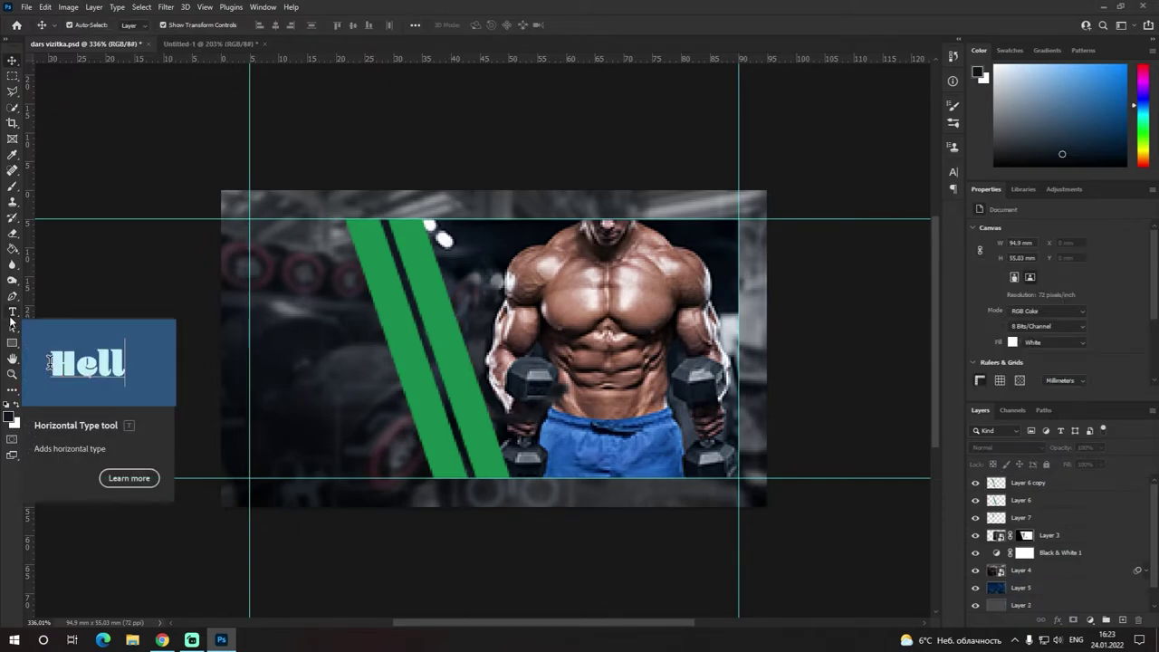
Step: Type 'SHAXSIY TRENER' on the card's left, then enlarge it and move it lower
{"action": "left_click", "coordinate": [12, 313]}
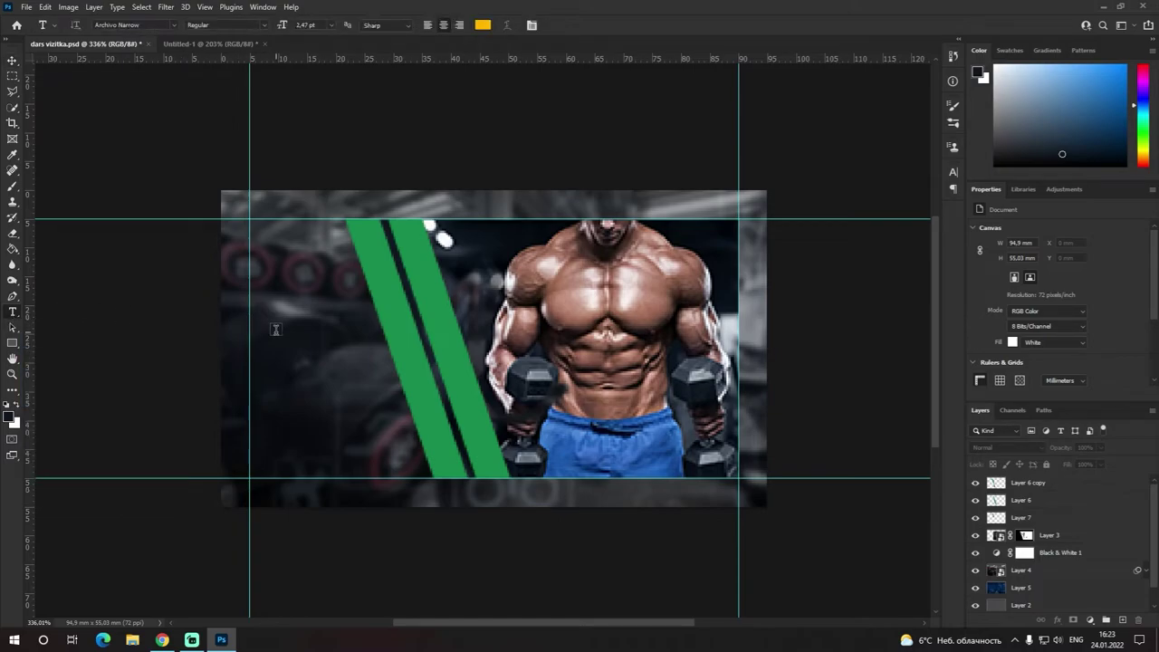
{"action": "left_click", "coordinate": [276, 331]}
{"action": "type", "text": "G"}
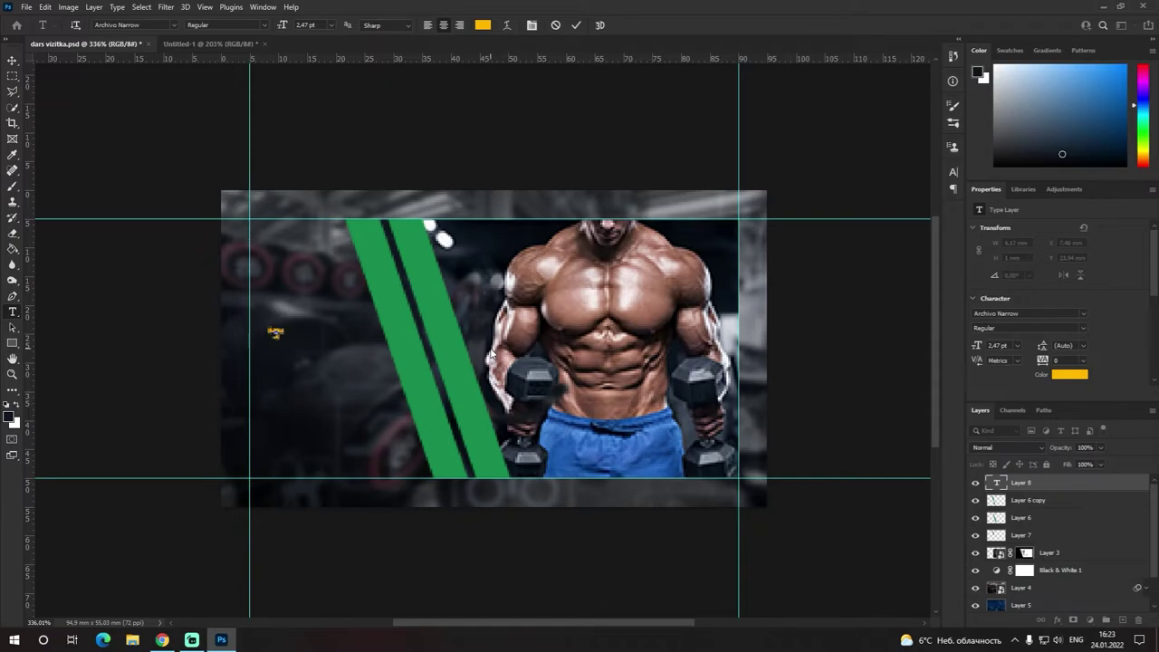
{"action": "left_click", "coordinate": [575, 25]}
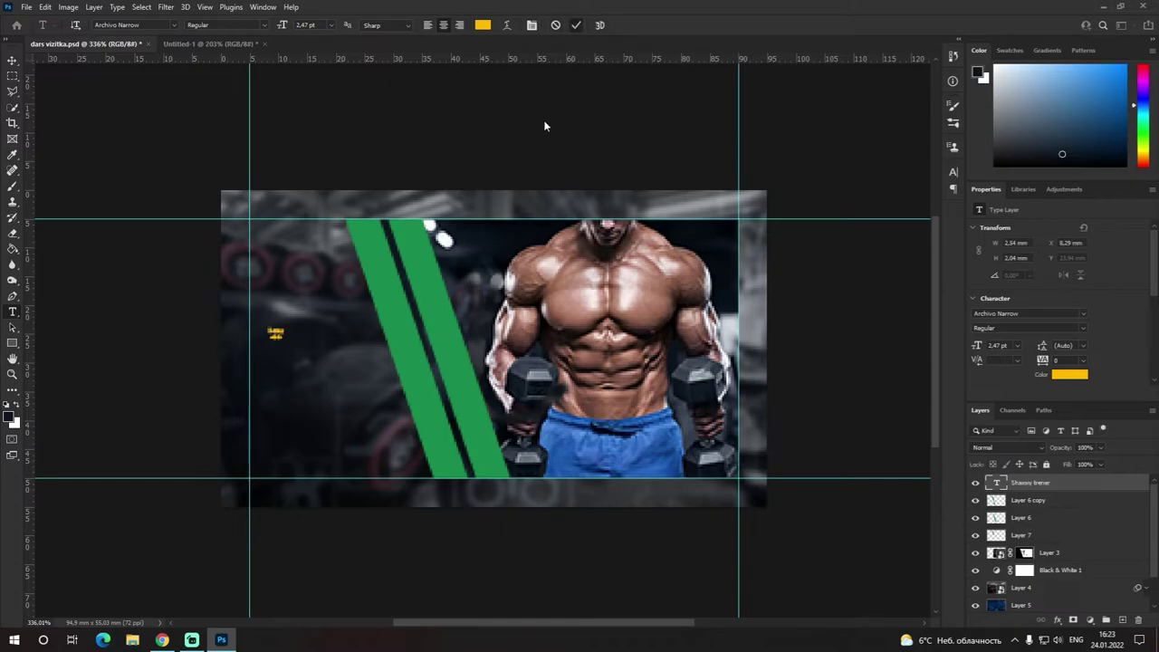
{"action": "key", "text": "v"}
{"action": "left_click_drag", "start_coordinate": [286, 344], "coordinate": [401, 427]}
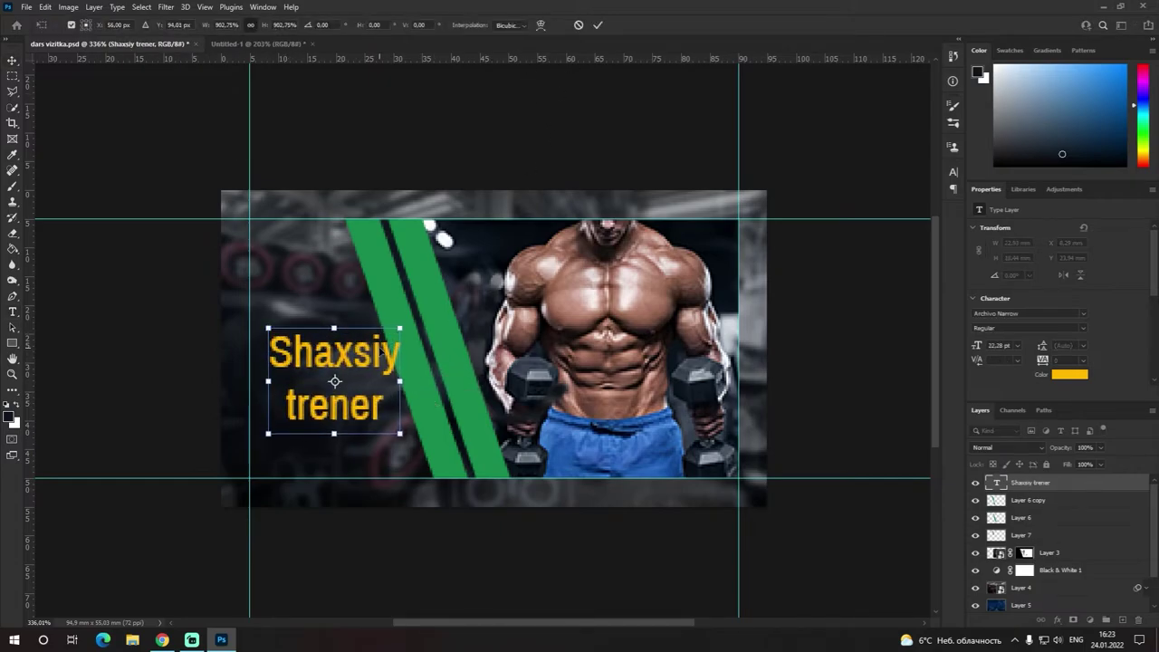
{"action": "key", "text": "Return"}
{"action": "left_click_drag", "start_coordinate": [333, 358], "coordinate": [360, 387]}
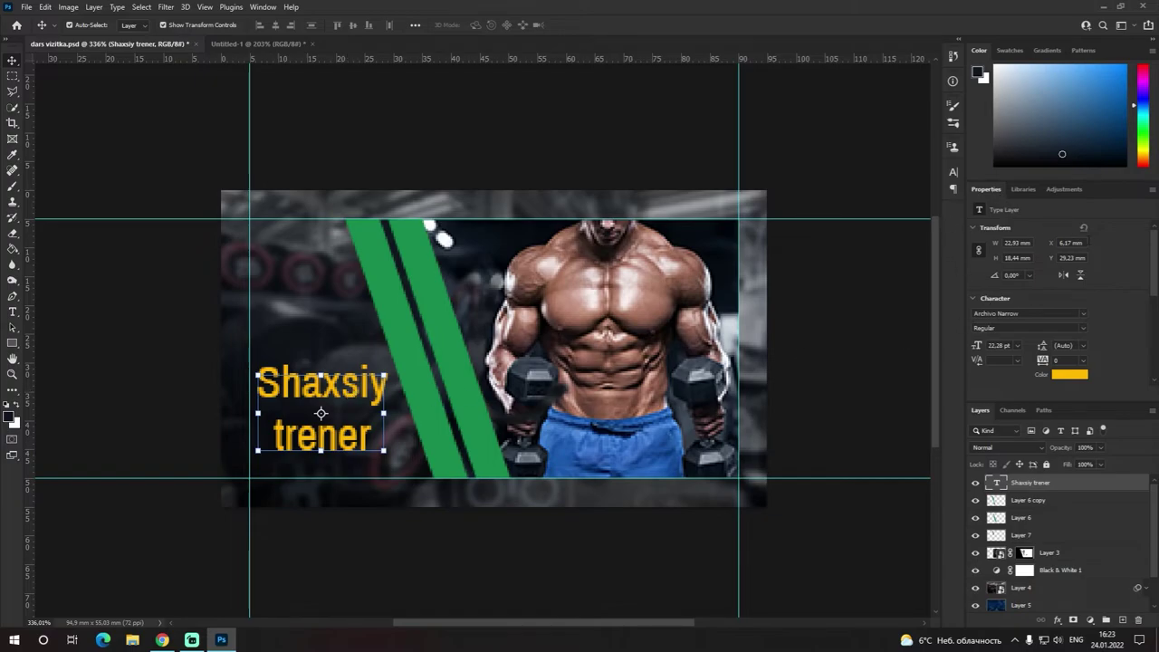
Step: Left-align the SHAXSIY TRENER text against the left guide
{"action": "scroll", "coordinate": [1142, 305], "scroll_direction": "down", "scroll_amount": 2}
{"action": "scroll", "coordinate": [1139, 309], "scroll_direction": "down", "scroll_amount": 2}
{"action": "scroll", "coordinate": [1137, 313], "scroll_direction": "down", "scroll_amount": 2}
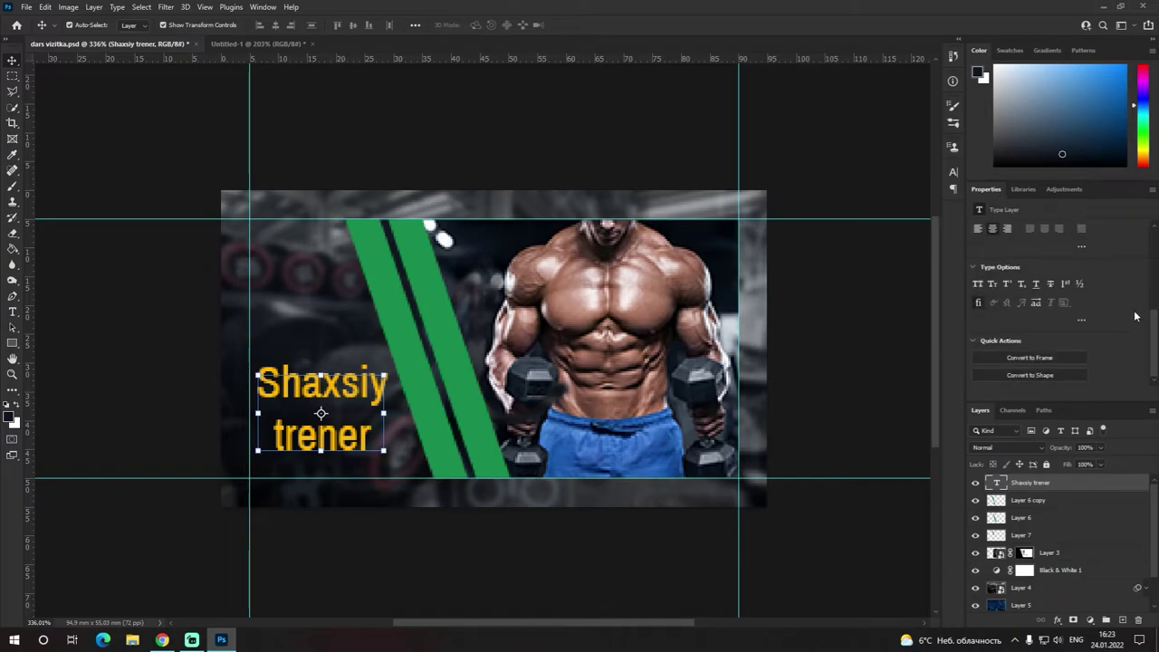
{"action": "scroll", "coordinate": [1132, 318], "scroll_direction": "up", "scroll_amount": 2}
{"action": "scroll", "coordinate": [1110, 331], "scroll_direction": "up", "scroll_amount": 2}
{"action": "left_click", "coordinate": [981, 354]}
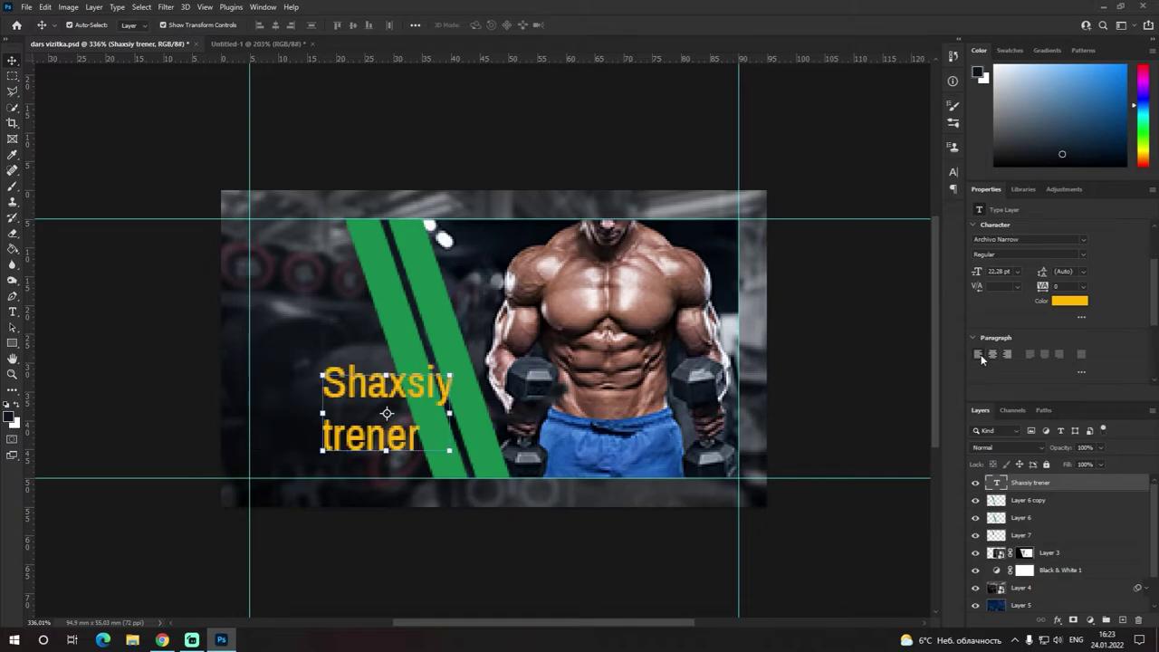
{"action": "left_click", "coordinate": [991, 354]}
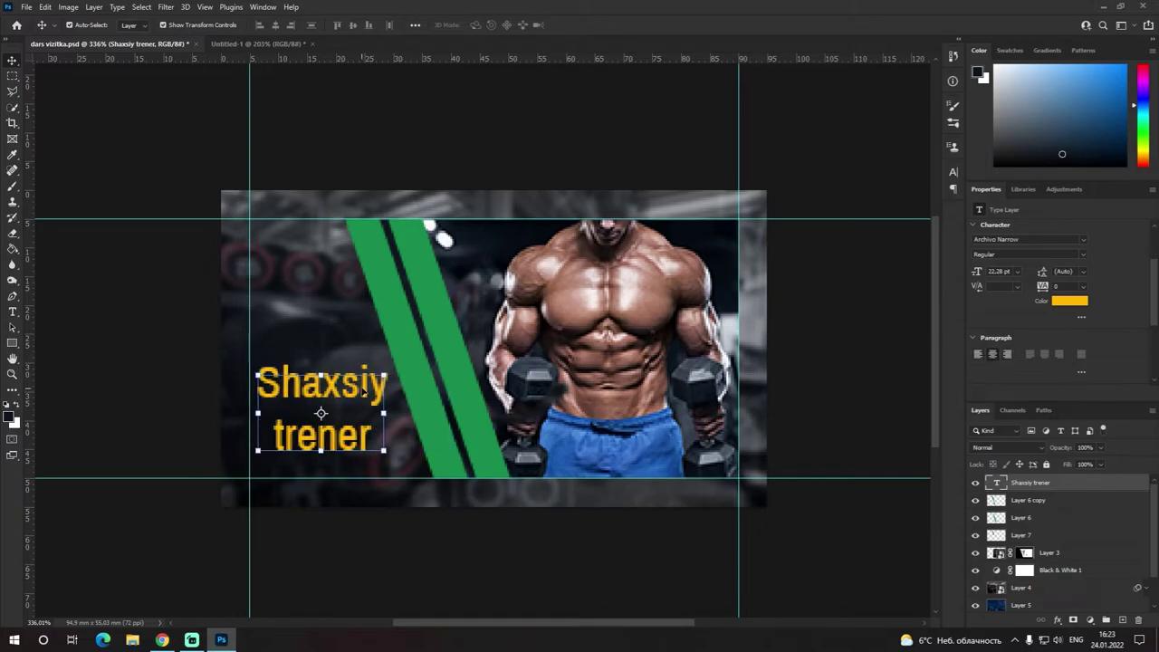
{"action": "left_click_drag", "start_coordinate": [363, 389], "coordinate": [291, 387]}
{"action": "left_click", "coordinate": [977, 354]}
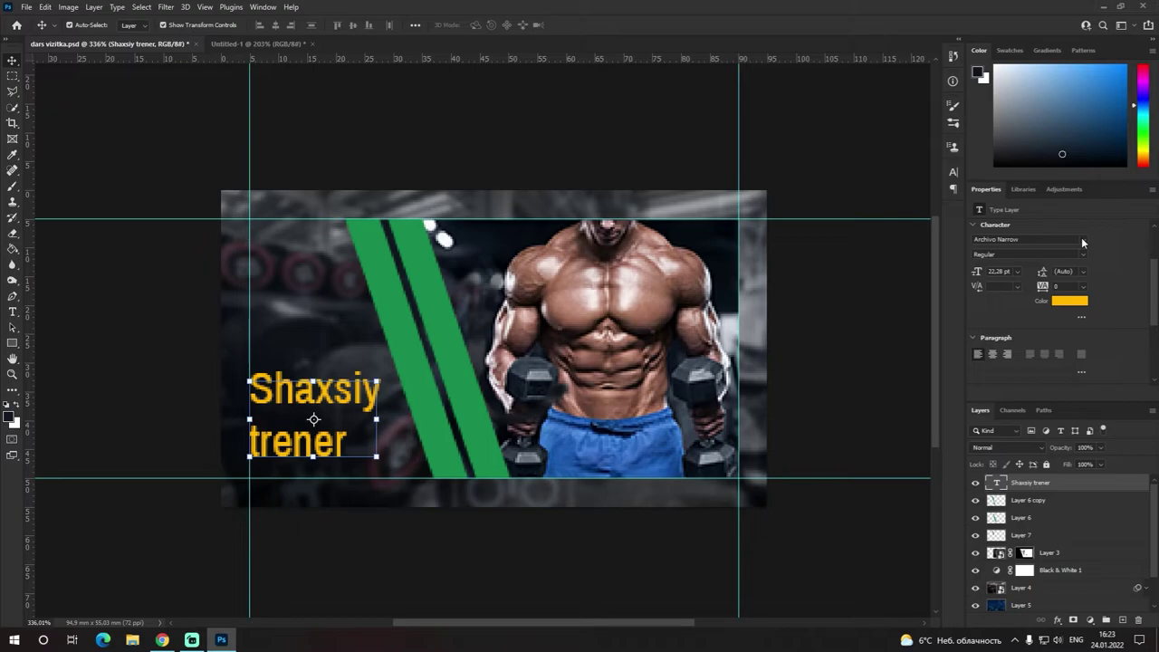
Step: Set the text to the Ash font and scale it down toward the lower-left corner
{"action": "left_click", "coordinate": [1083, 240]}
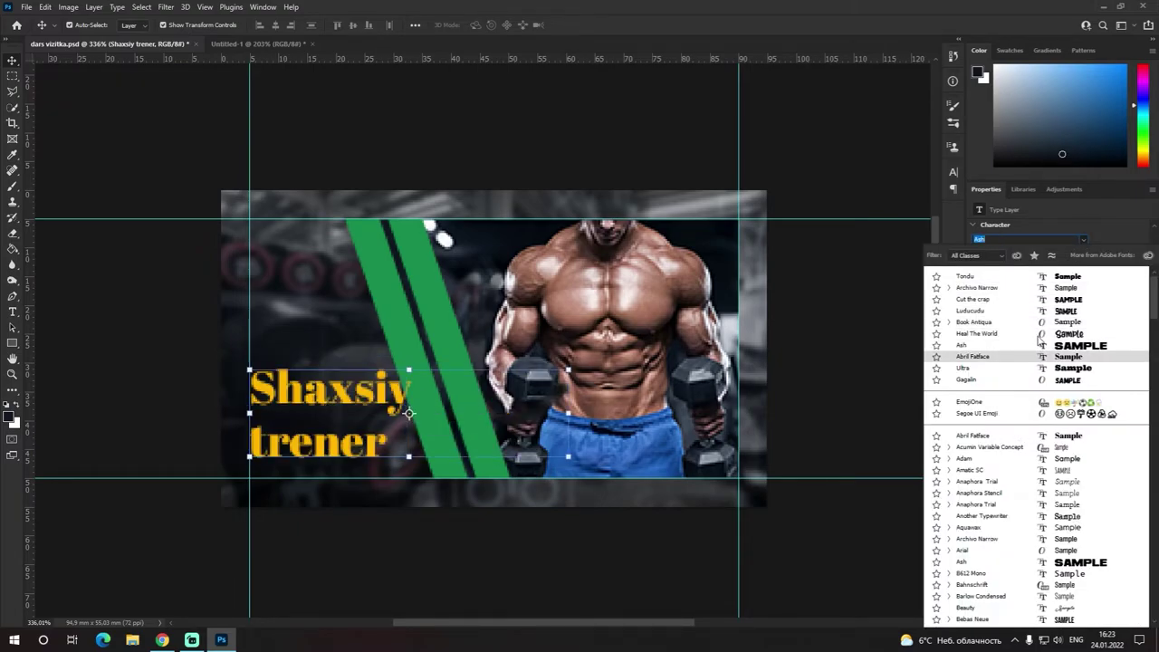
{"action": "left_click", "coordinate": [1041, 348]}
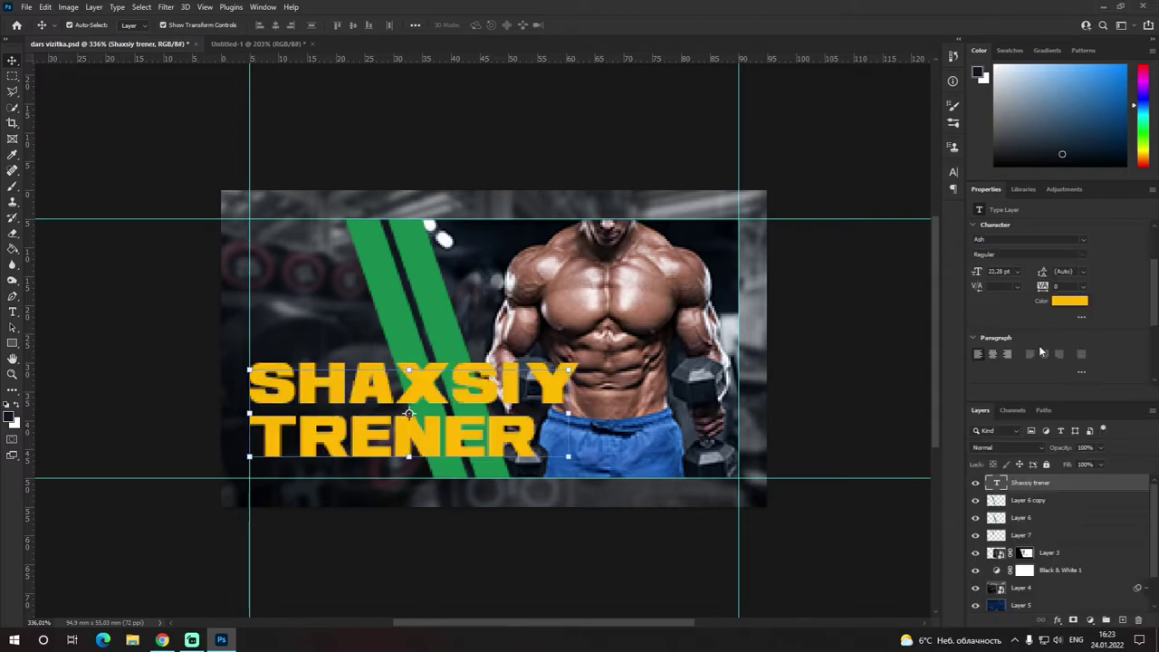
{"action": "key", "text": "ctrl+t"}
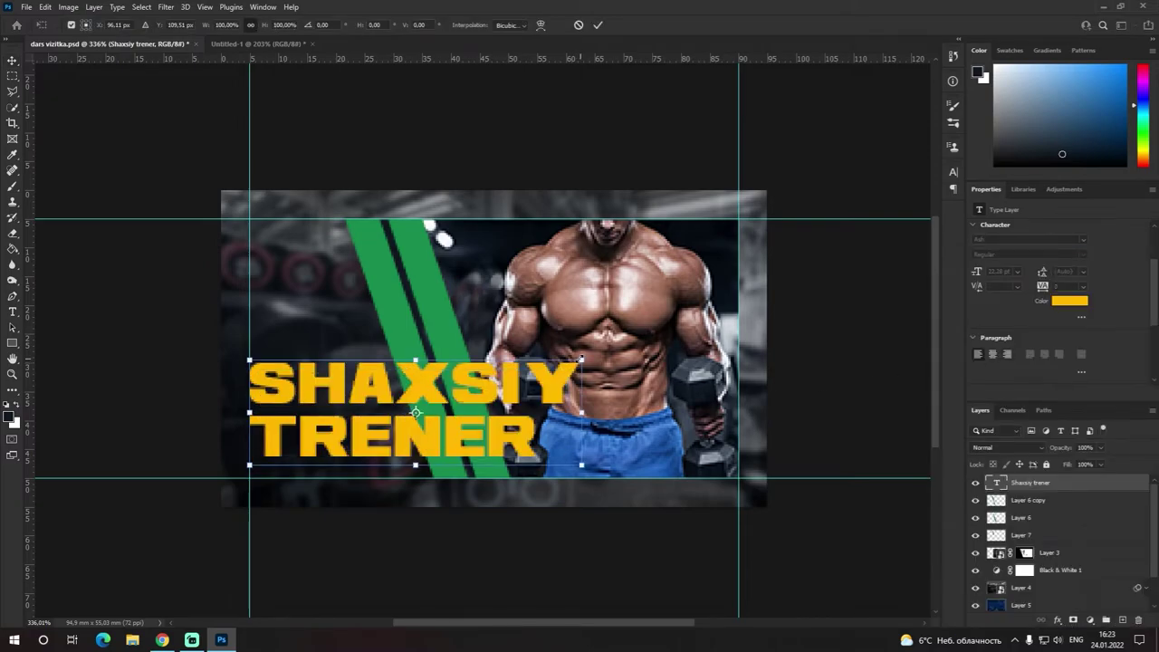
{"action": "mouse_move", "coordinate": [581, 360]}
{"action": "left_mouse_down"}
{"action": "mouse_move", "coordinate": [396, 389]}
{"action": "mouse_move", "coordinate": [380, 429]}
{"action": "left_mouse_up"}
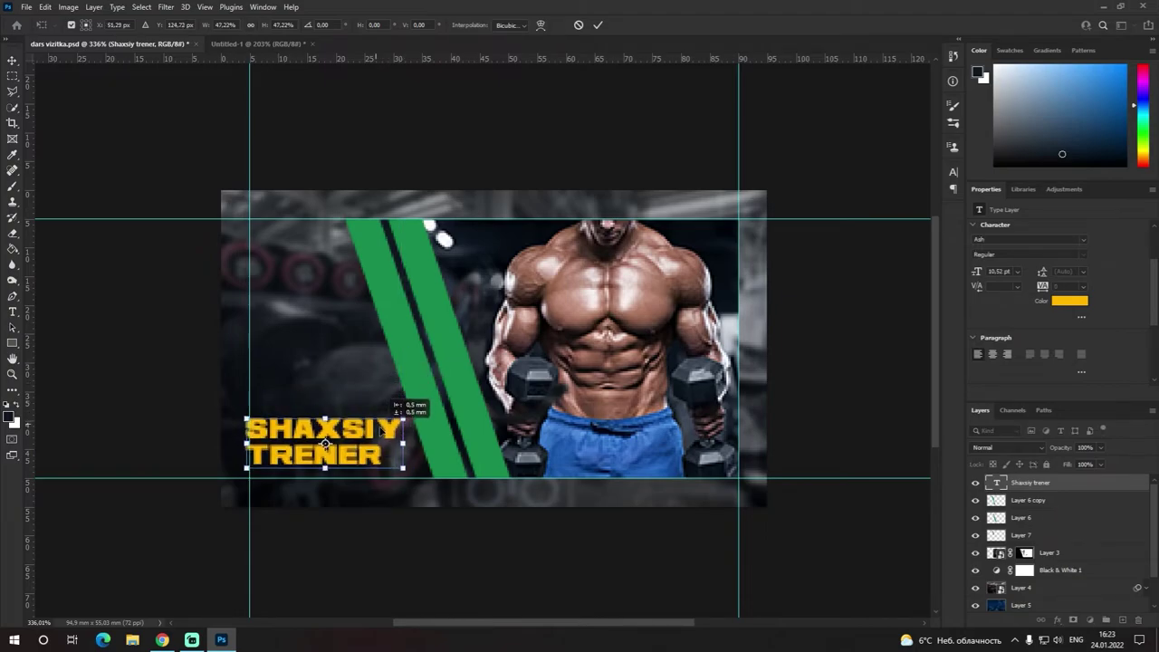
{"action": "key", "text": "Return"}
{"action": "scroll", "coordinate": [832, 431], "scroll_direction": "down", "scroll_amount": 3}
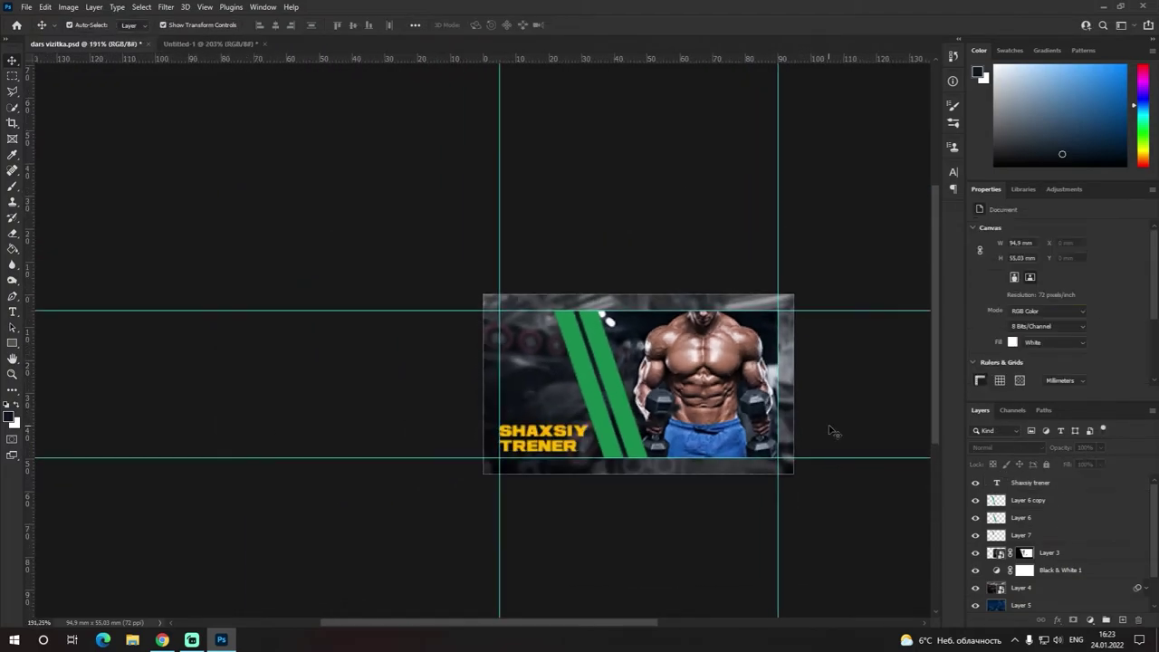
{"action": "scroll", "coordinate": [856, 421], "scroll_direction": "down", "scroll_amount": 2}
{"action": "left_click_drag", "start_coordinate": [879, 414], "coordinate": [556, 362]}
{"action": "scroll", "coordinate": [556, 364], "scroll_direction": "down", "scroll_amount": 2}
{"action": "scroll", "coordinate": [395, 348], "scroll_direction": "up", "scroll_amount": 3}
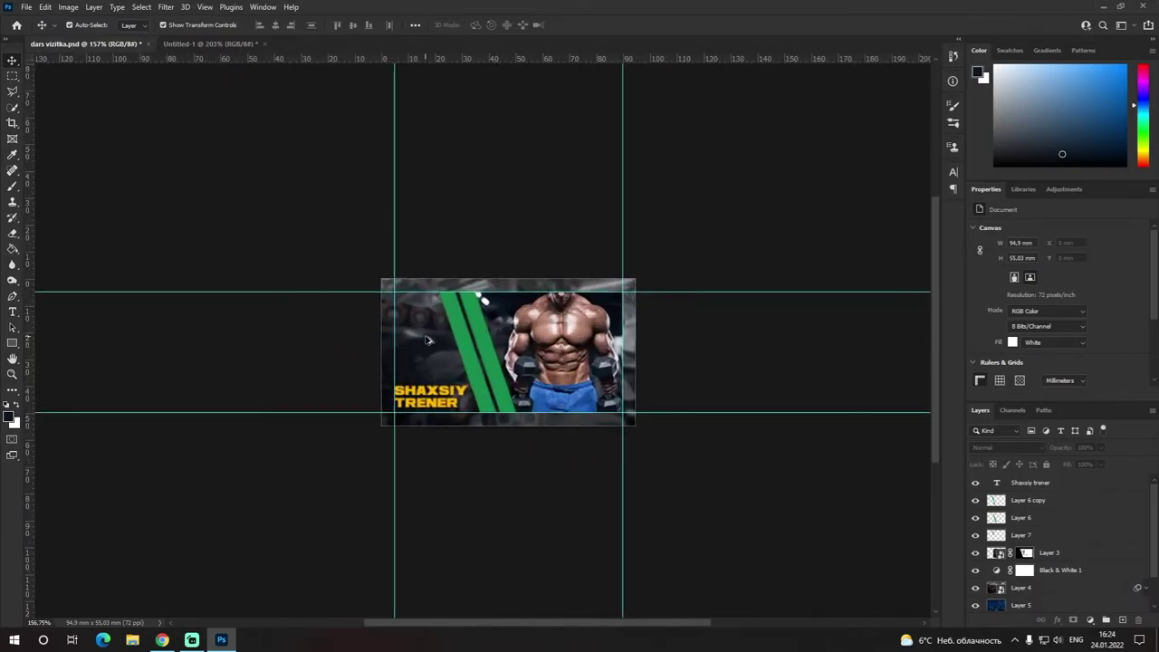
{"action": "scroll", "coordinate": [494, 339], "scroll_direction": "up", "scroll_amount": 2}
{"action": "scroll", "coordinate": [538, 353], "scroll_direction": "up", "scroll_amount": 1}
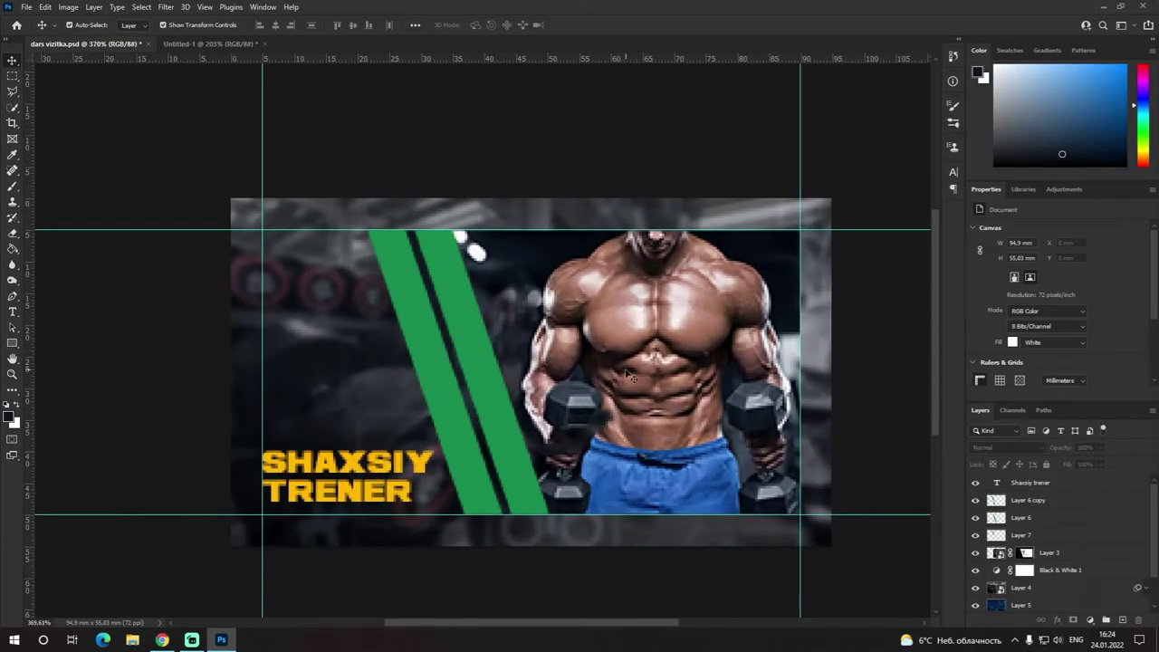
{"action": "scroll", "coordinate": [619, 376], "scroll_direction": "down", "scroll_amount": 2}
{"action": "scroll", "coordinate": [817, 375], "scroll_direction": "up", "scroll_amount": 1}
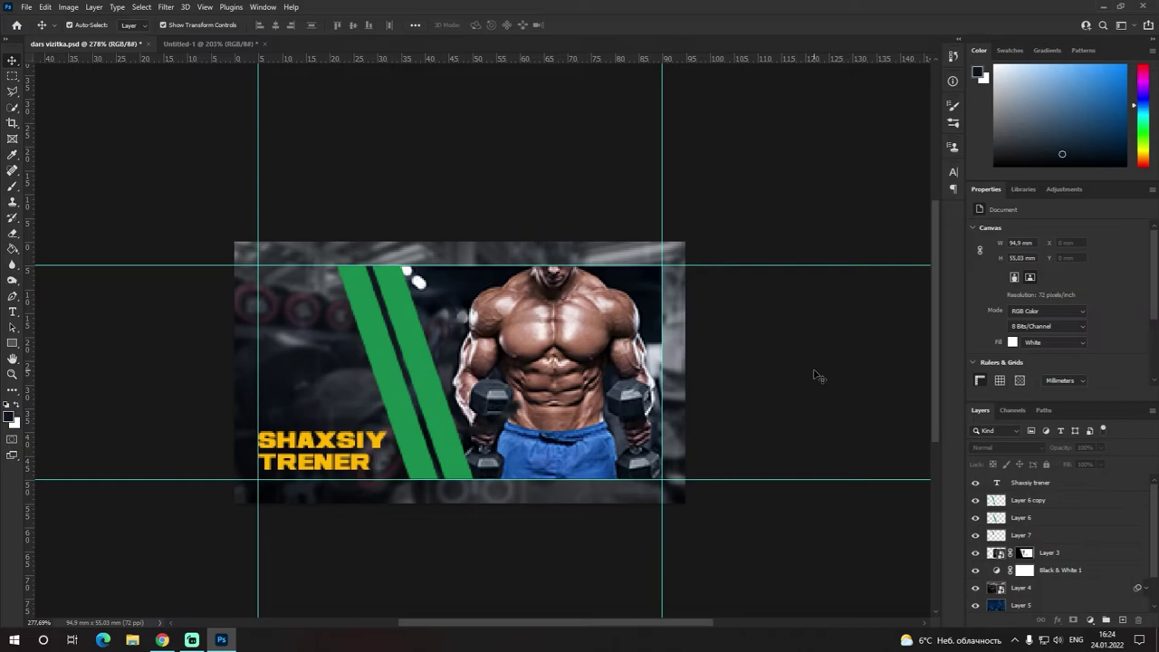
Step: Glance at the Freepik fitness-card reference, then nudge the SHAXSIY TRENER text up slightly
{"action": "left_click", "coordinate": [161, 639]}
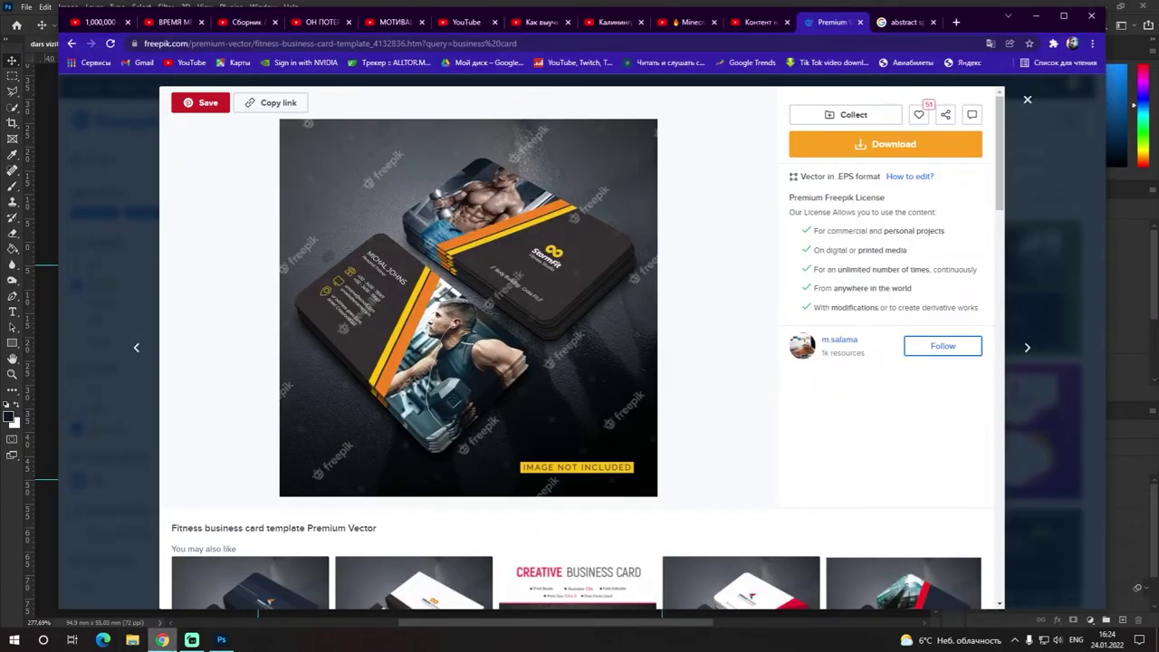
{"action": "left_click", "coordinate": [222, 639]}
{"action": "left_click_drag", "start_coordinate": [353, 447], "coordinate": [353, 443]}
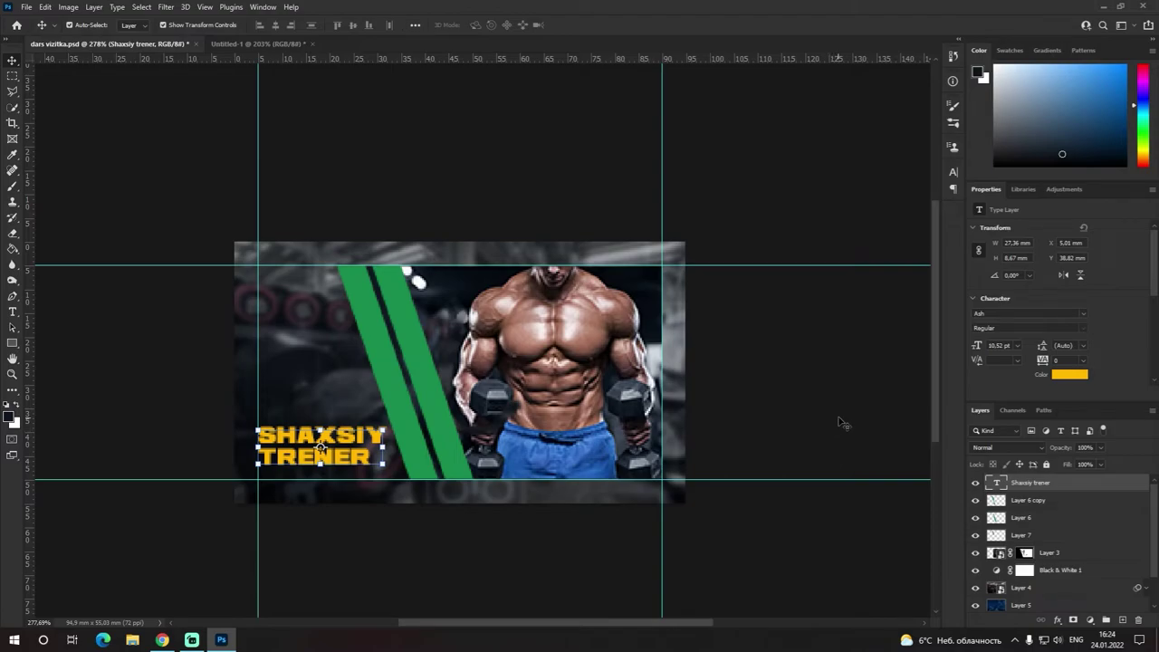
{"action": "left_click", "coordinate": [761, 374]}
{"action": "scroll", "coordinate": [760, 362], "scroll_direction": "right", "scroll_amount": 2}
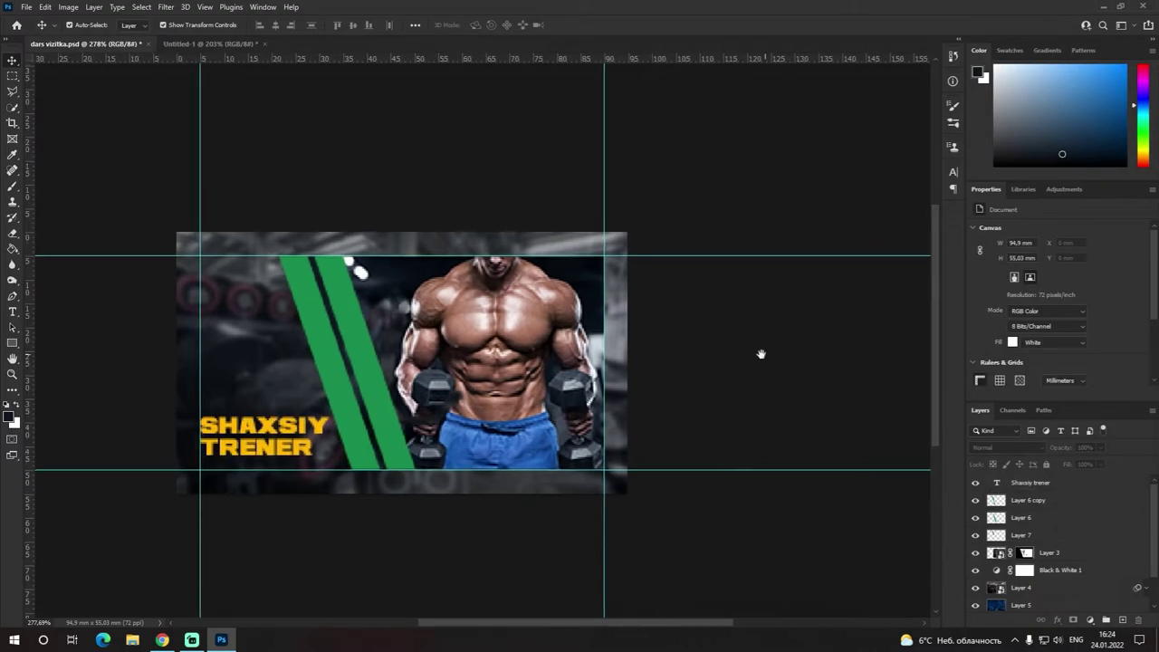
{"action": "scroll", "coordinate": [613, 338], "scroll_direction": "right", "scroll_amount": 3}
{"action": "scroll", "coordinate": [613, 338], "scroll_direction": "down", "scroll_amount": 3}
{"action": "scroll", "coordinate": [623, 345], "scroll_direction": "up", "scroll_amount": 2}
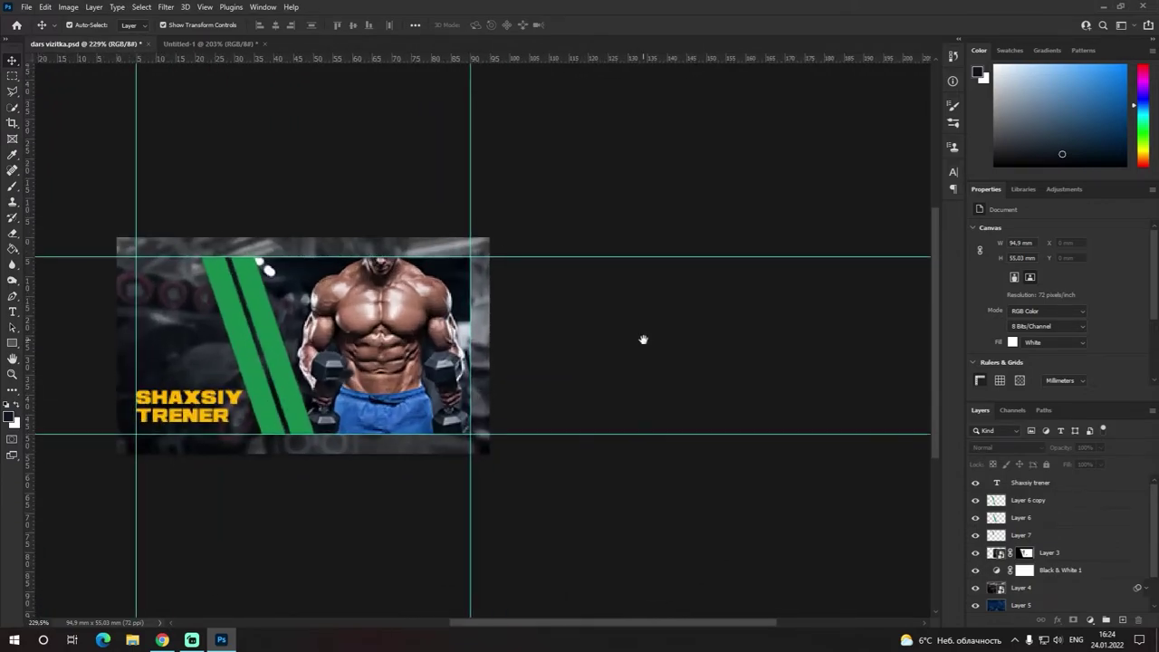
{"action": "left_click_drag", "start_coordinate": [642, 336], "coordinate": [711, 362]}
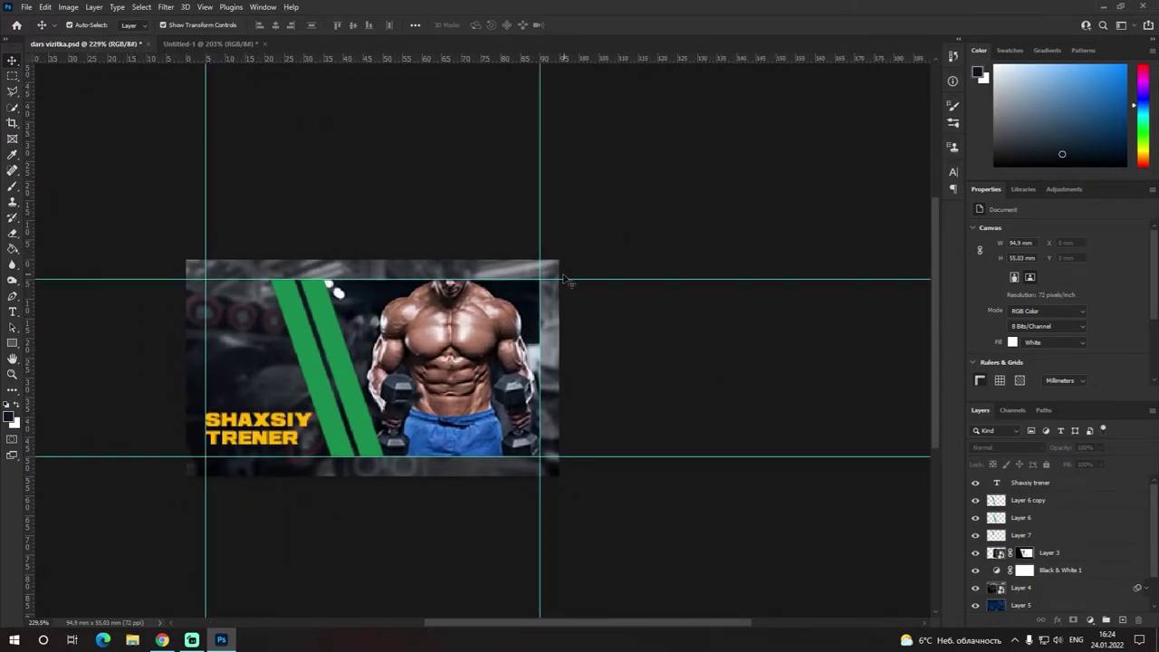
{"action": "scroll", "coordinate": [570, 272], "scroll_direction": "right", "scroll_amount": 2}
{"action": "scroll", "coordinate": [527, 311], "scroll_direction": "down", "scroll_amount": 2}
{"action": "scroll", "coordinate": [607, 274], "scroll_direction": "right", "scroll_amount": 1}
{"action": "left_click_drag", "start_coordinate": [626, 330], "coordinate": [620, 352]}
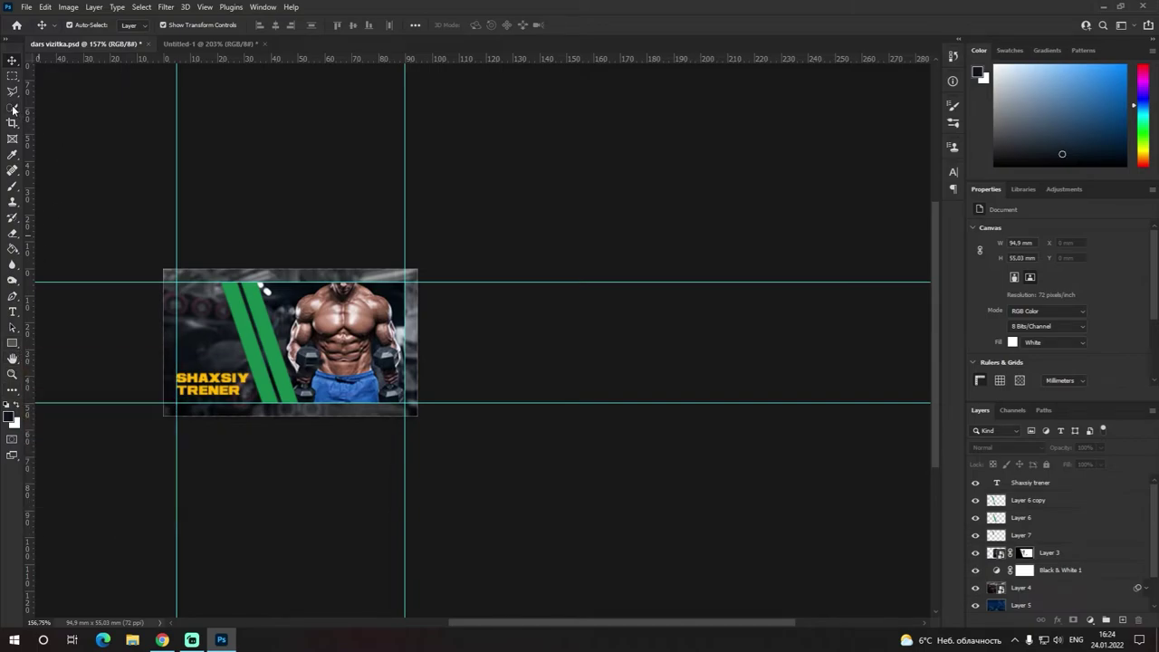
{"action": "left_click", "coordinate": [16, 347]}
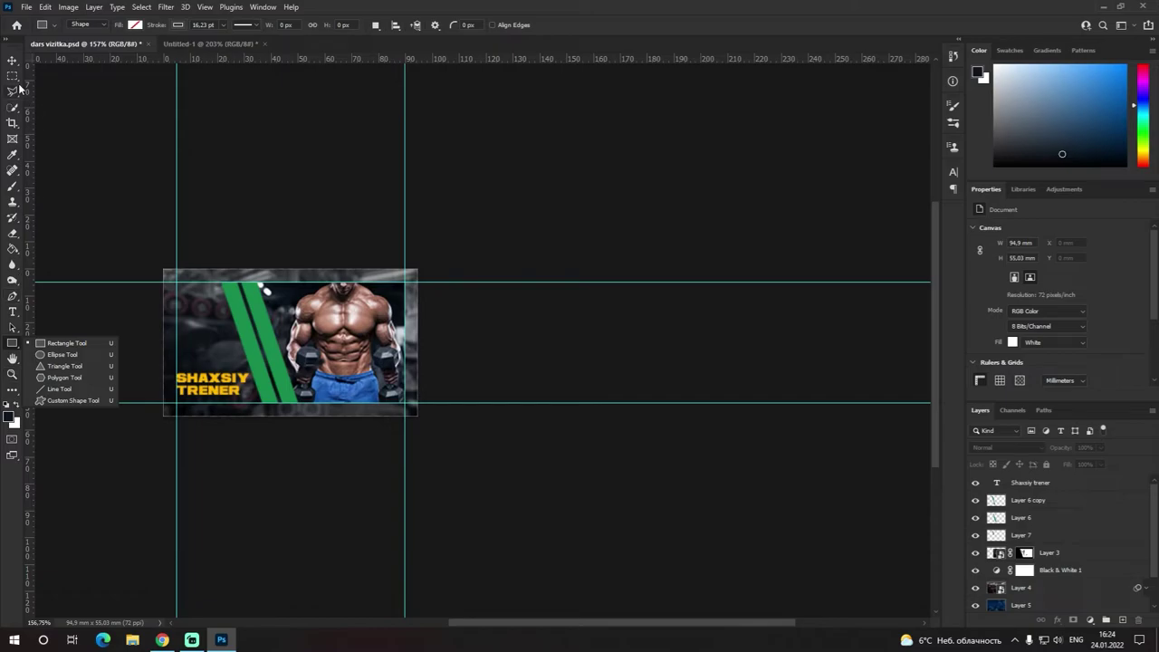
{"action": "left_click", "coordinate": [12, 124]}
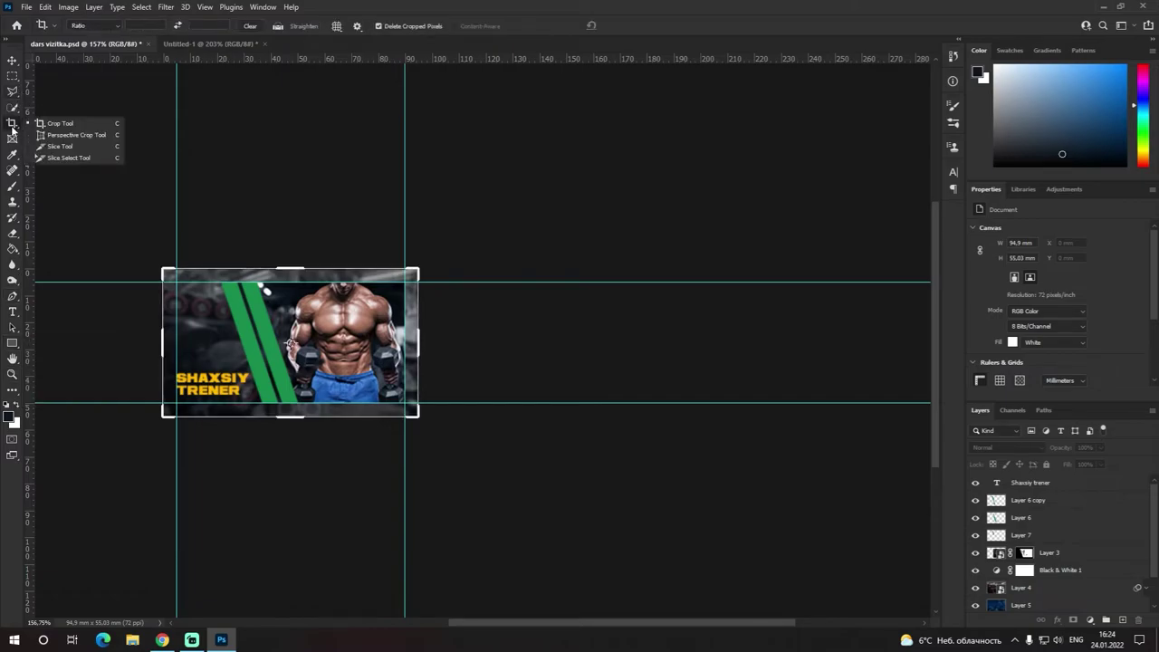
{"action": "left_click", "coordinate": [18, 66]}
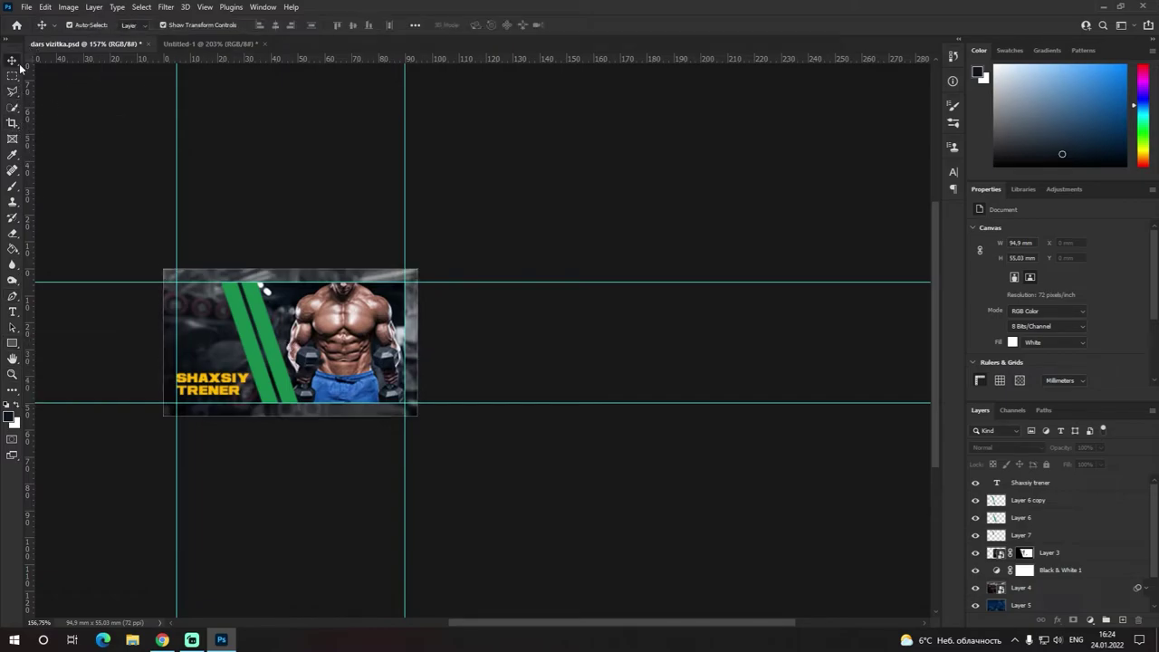
{"action": "left_click_drag", "start_coordinate": [595, 280], "coordinate": [556, 257]}
{"action": "scroll", "coordinate": [543, 262], "scroll_direction": "down", "scroll_amount": 3}
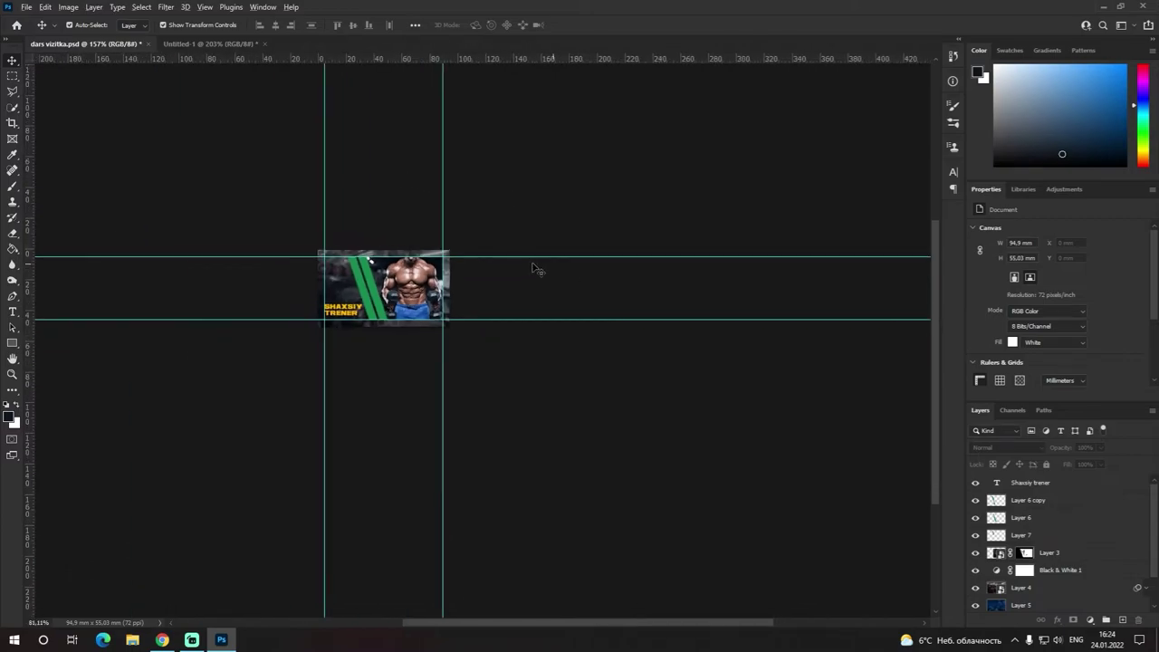
{"action": "scroll", "coordinate": [552, 261], "scroll_direction": "up", "scroll_amount": 3}
{"action": "left_click_drag", "start_coordinate": [330, 254], "coordinate": [344, 291]}
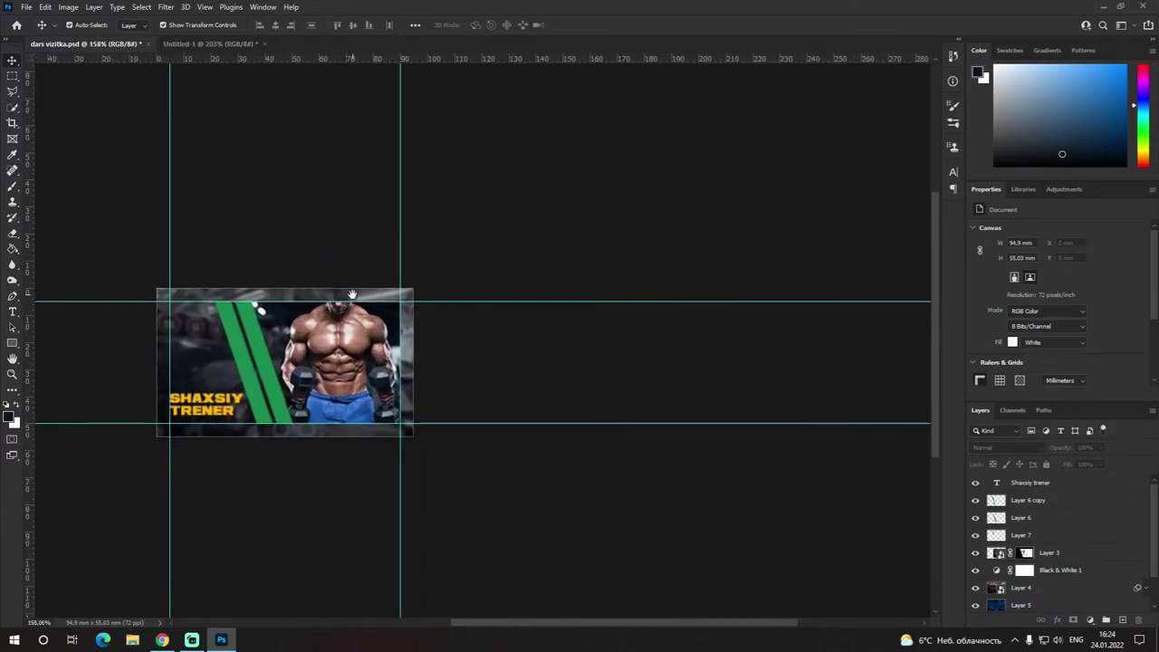
{"action": "right_click", "coordinate": [478, 360]}
{"action": "left_click", "coordinate": [466, 360]}
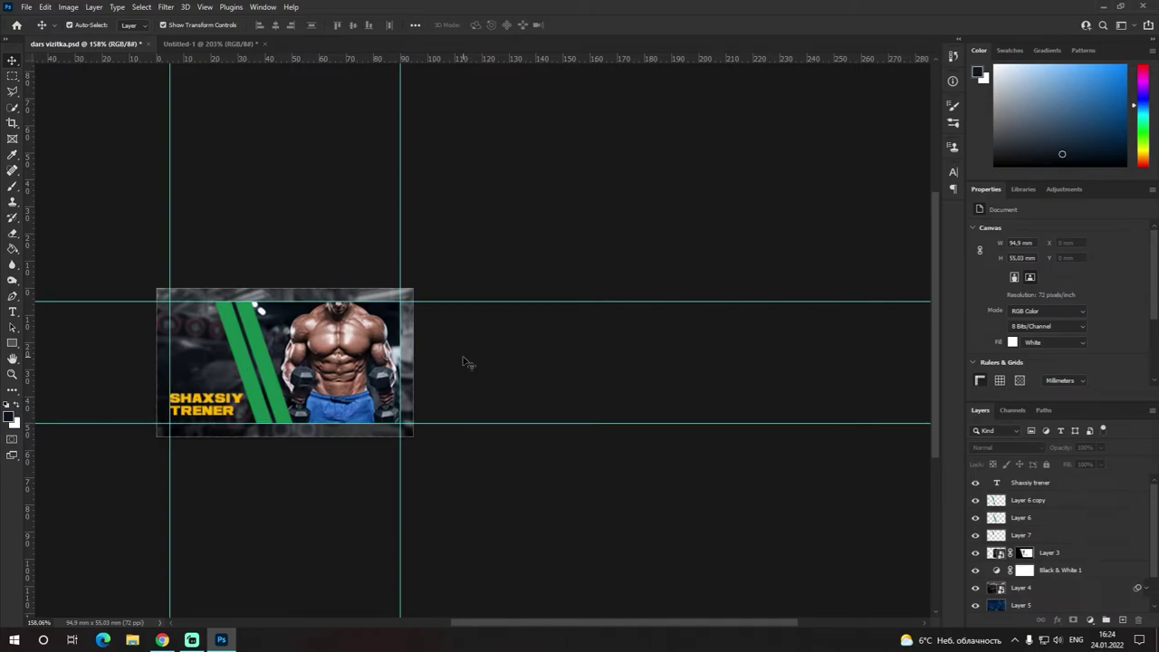
{"action": "scroll", "coordinate": [508, 359], "scroll_direction": "up", "scroll_amount": 2}
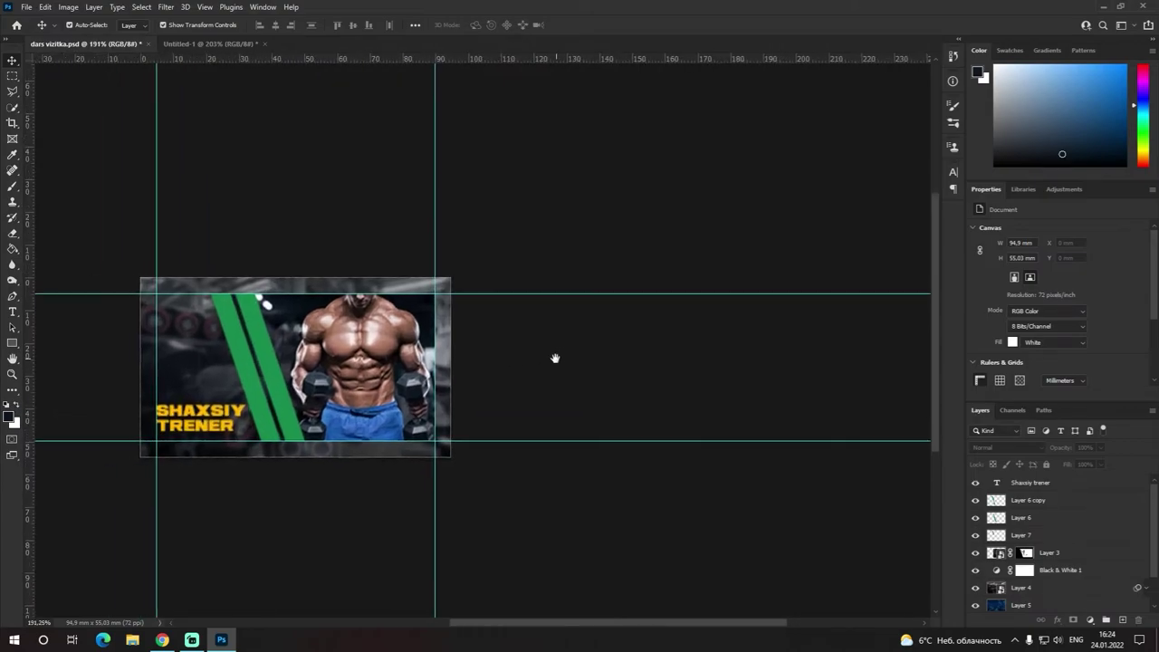
{"action": "right_click", "coordinate": [12, 458]}
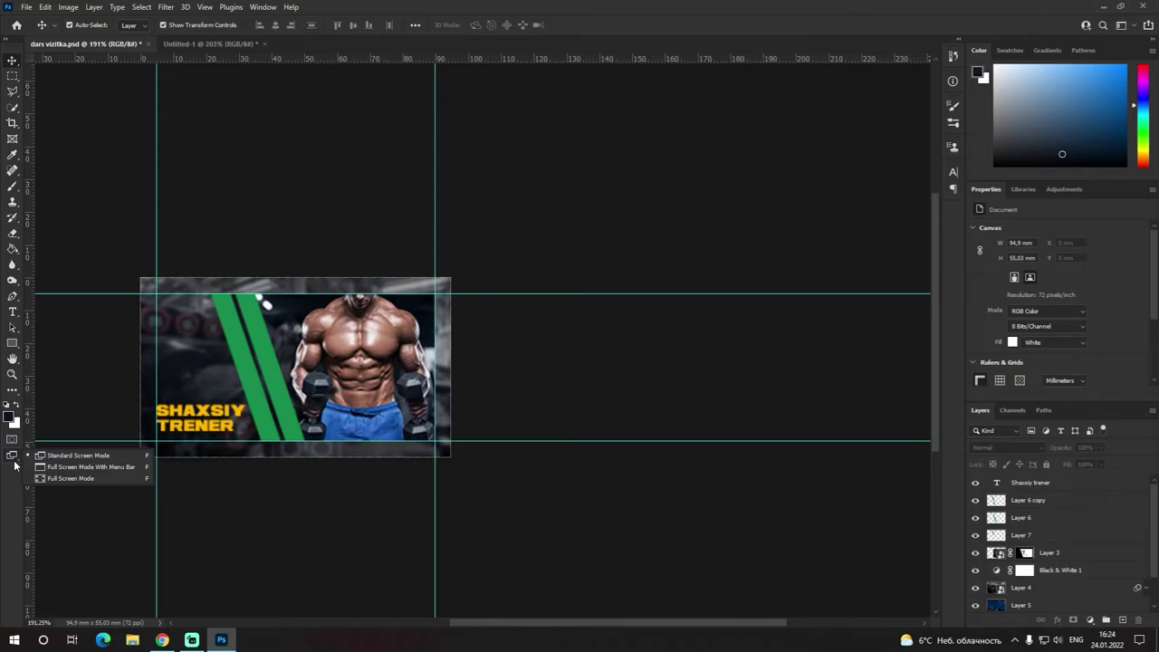
{"action": "left_click", "coordinate": [15, 465]}
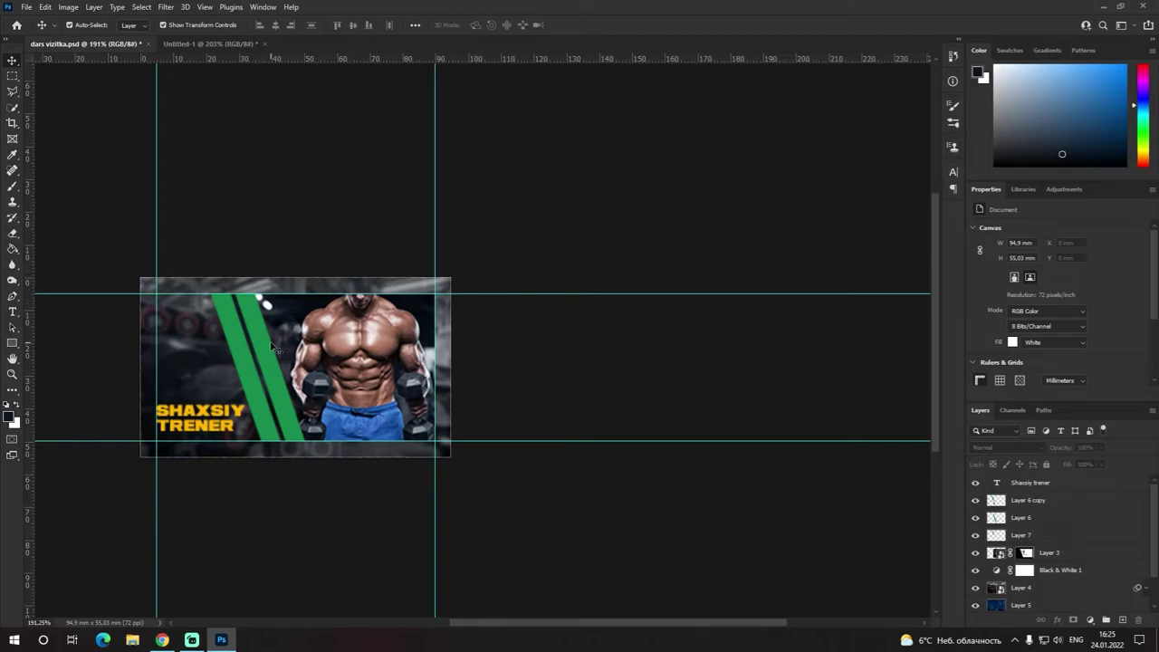
{"action": "scroll", "coordinate": [226, 341], "scroll_direction": "up", "scroll_amount": 3}
Step: Select the Layer 6 copy stripe and open a Hue/Saturation dialog, then cancel it unchanged
{"action": "left_click_drag", "start_coordinate": [227, 340], "coordinate": [277, 301]}
{"action": "left_click", "coordinate": [364, 317]}
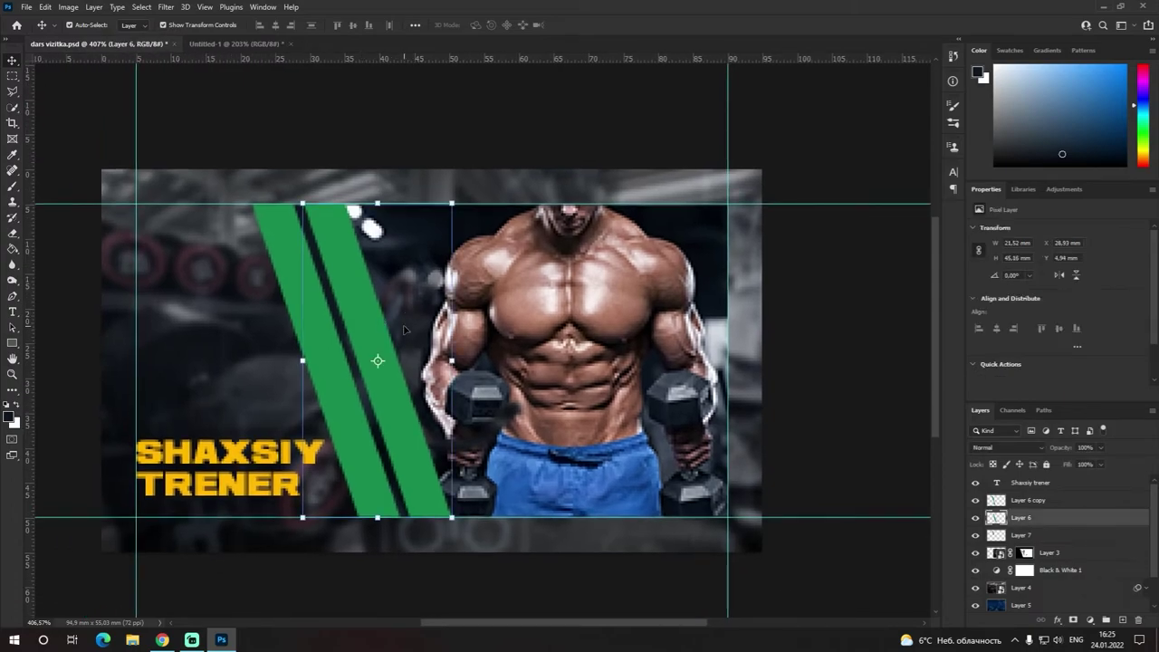
{"action": "left_click", "coordinate": [1020, 501], "text": "ctrl"}
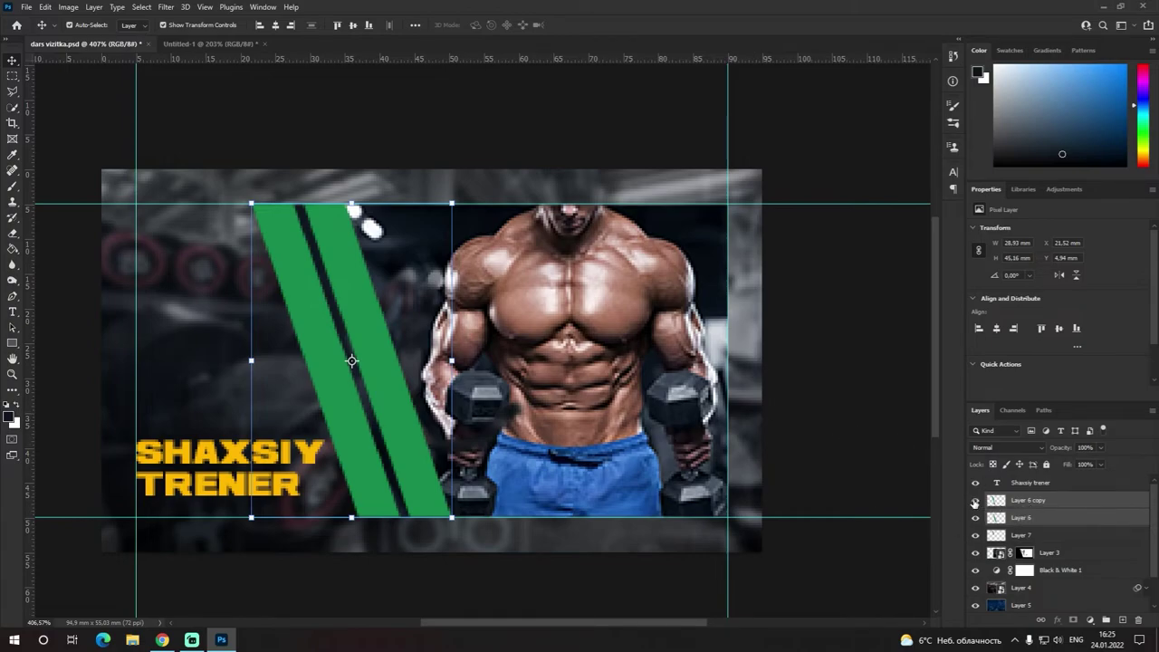
{"action": "left_click", "coordinate": [1032, 501]}
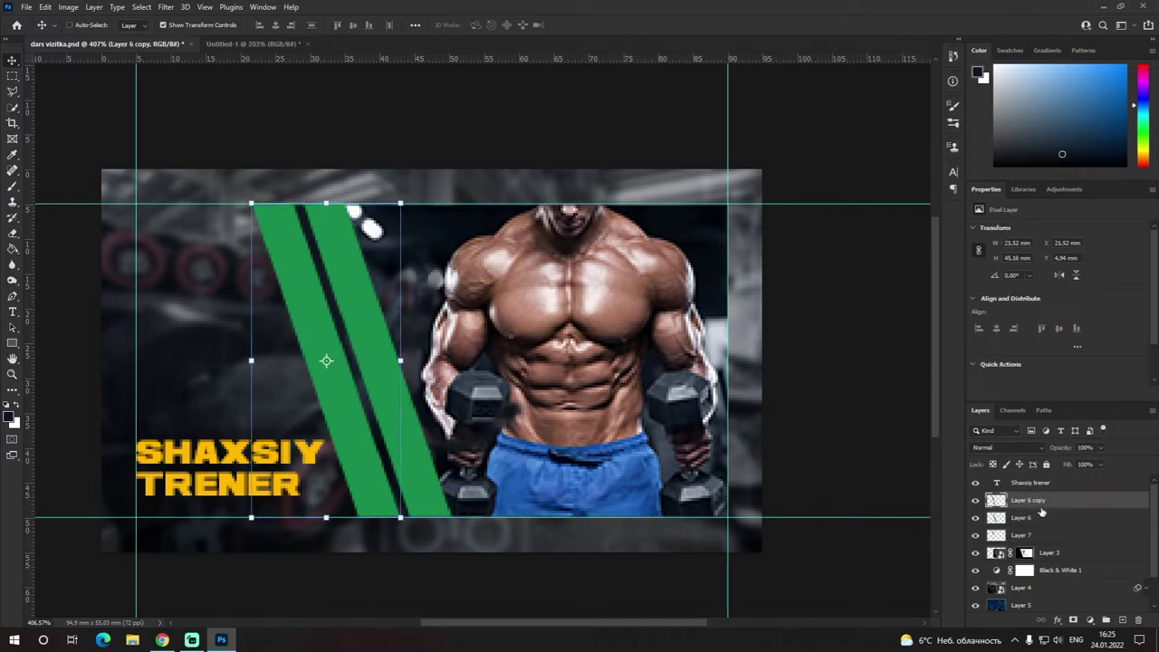
{"action": "key", "text": "ctrl+u"}
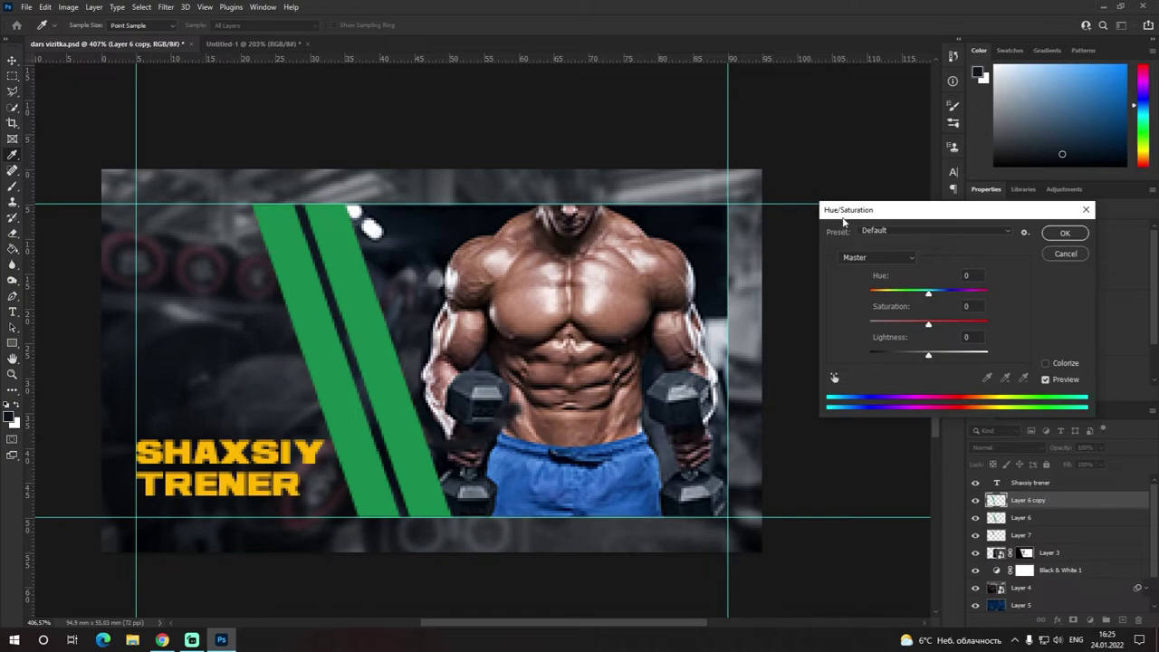
{"action": "left_click_drag", "start_coordinate": [844, 221], "coordinate": [775, 220]}
{"action": "key", "text": "Escape"}
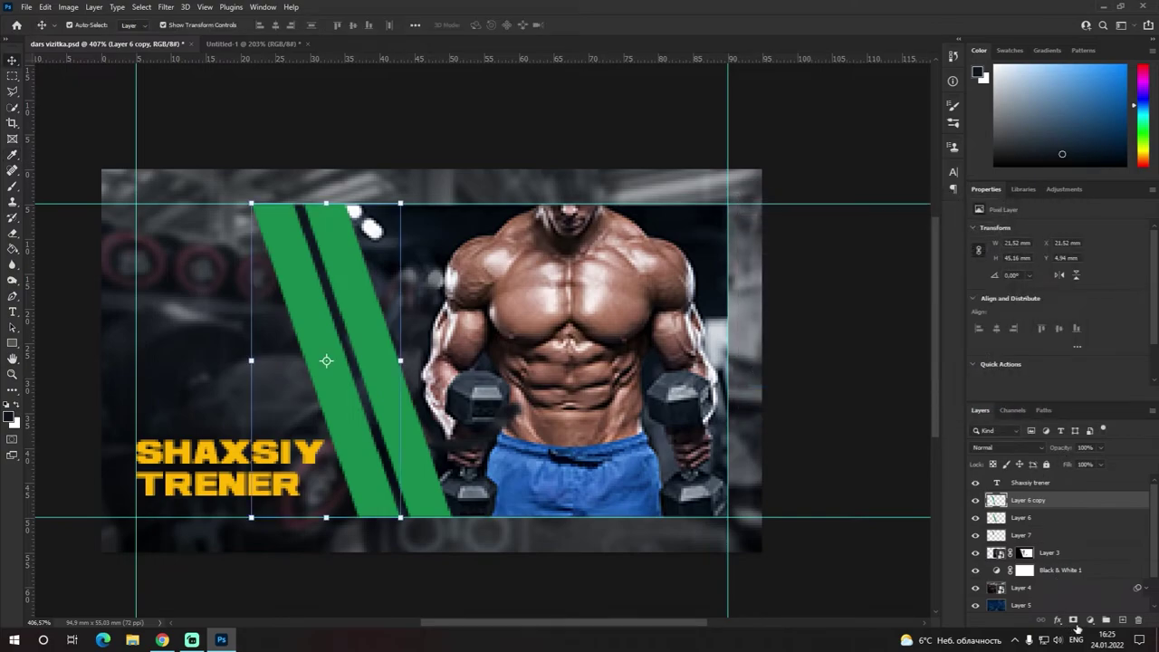
Step: Add a Hue/Saturation adjustment layer clipped to Layer 6 copy, boosting saturation and shifting hue toward red
{"action": "left_click", "coordinate": [1089, 620]}
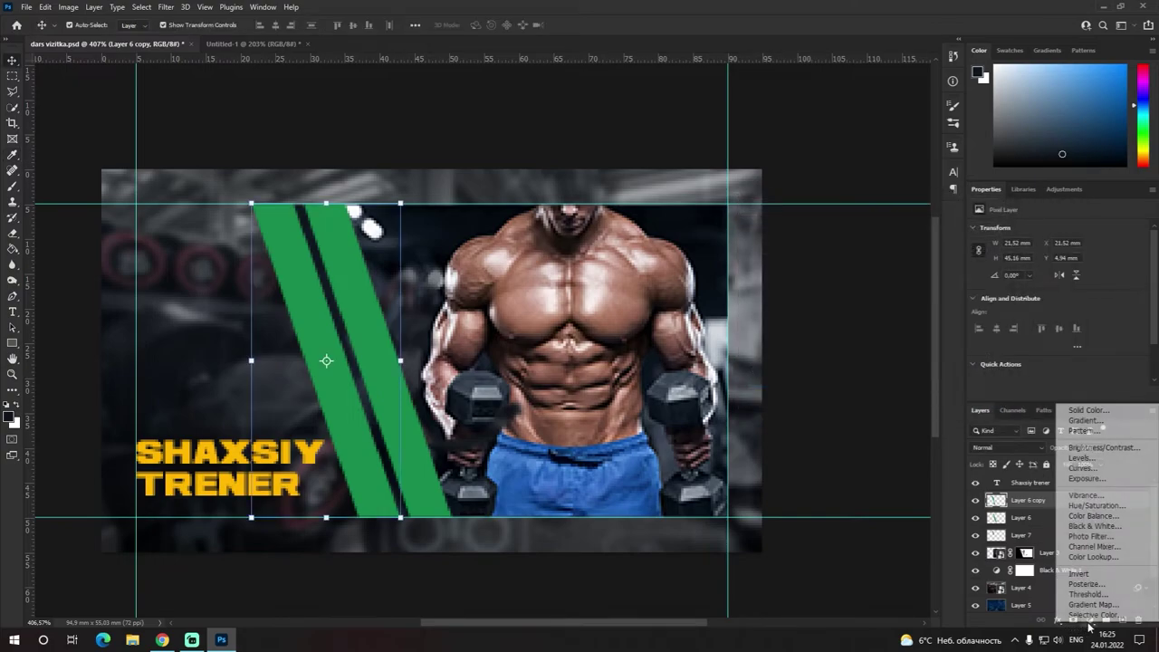
{"action": "left_click", "coordinate": [1120, 508]}
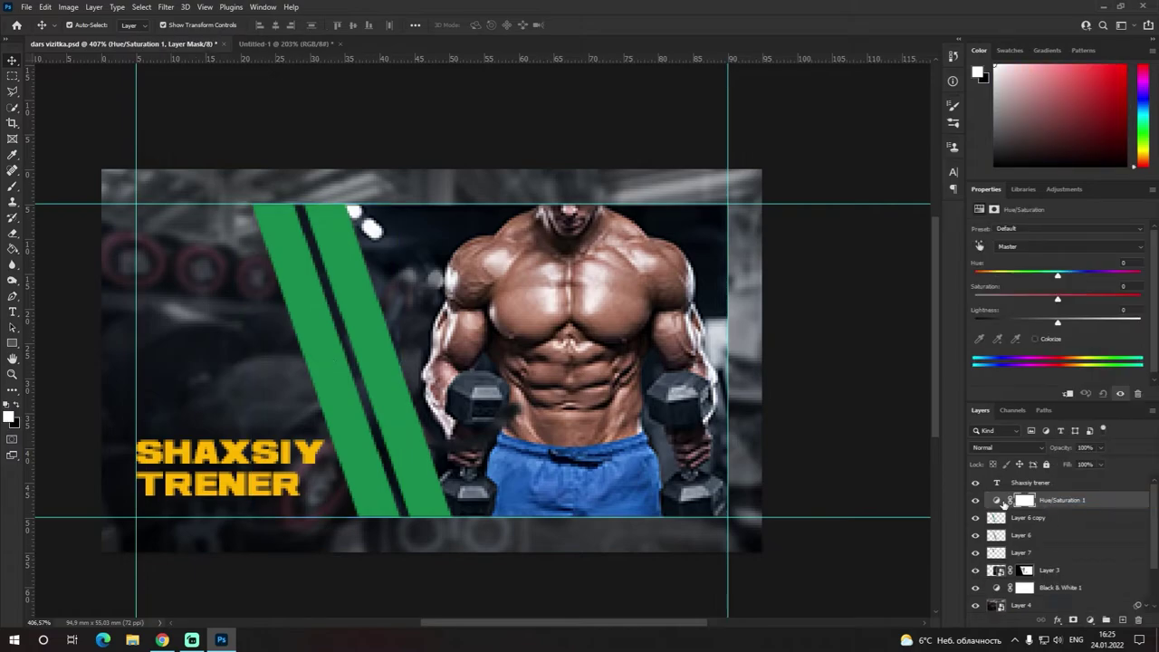
{"action": "left_click", "coordinate": [1050, 505]}
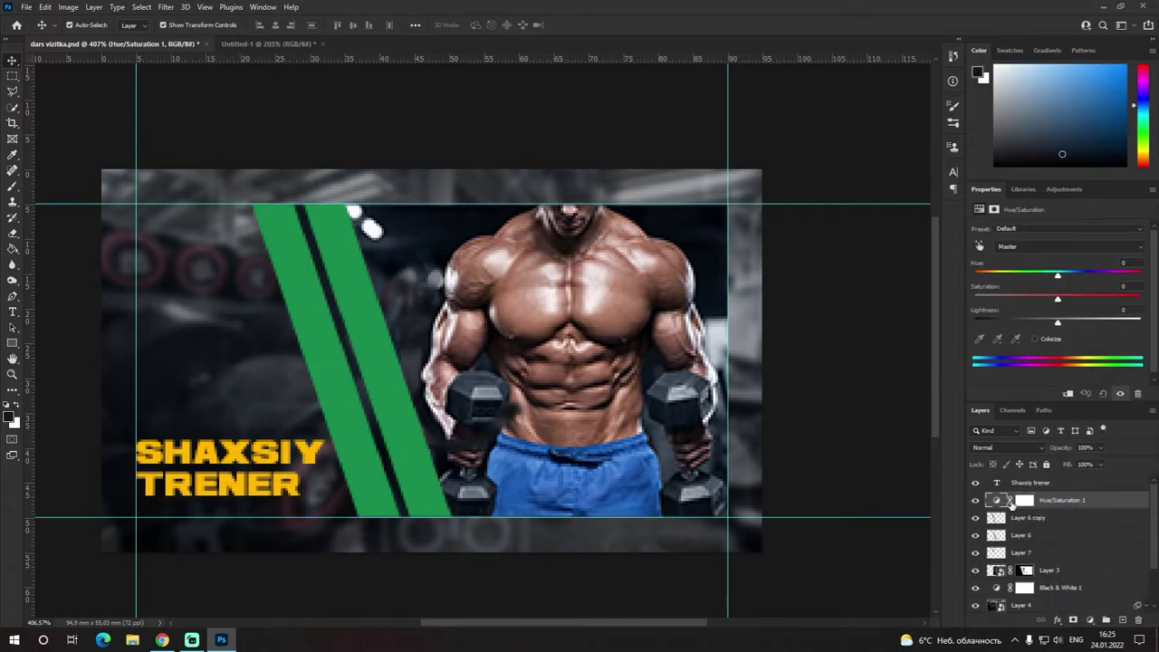
{"action": "left_click", "coordinate": [1005, 513], "text": "alt"}
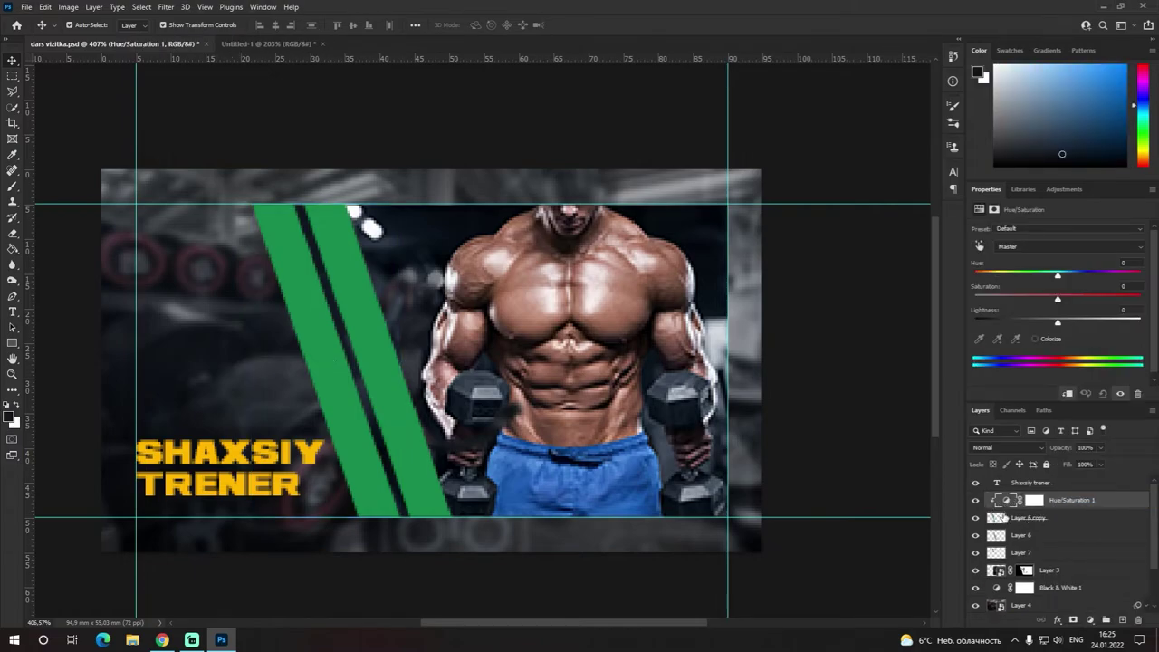
{"action": "left_click", "coordinate": [1024, 518]}
{"action": "left_click", "coordinate": [1034, 500]}
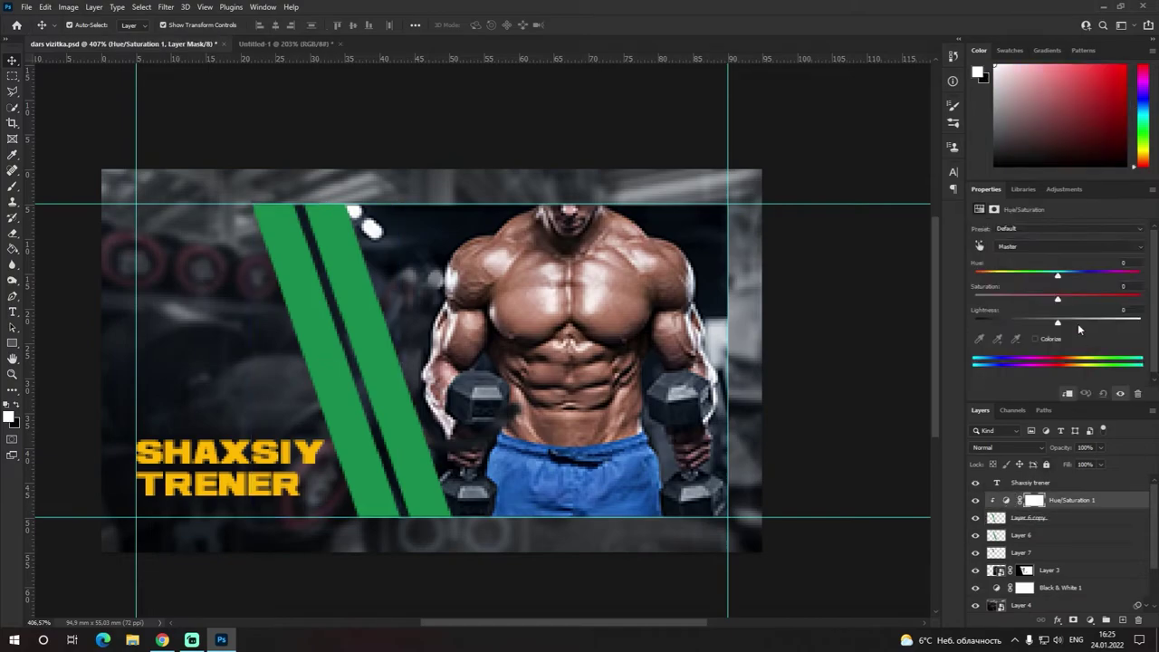
{"action": "mouse_move", "coordinate": [1058, 298]}
{"action": "left_mouse_down"}
{"action": "mouse_move", "coordinate": [1098, 299]}
{"action": "mouse_move", "coordinate": [1088, 312]}
{"action": "left_mouse_up"}
{"action": "left_click_drag", "start_coordinate": [1058, 274], "coordinate": [985, 283]}
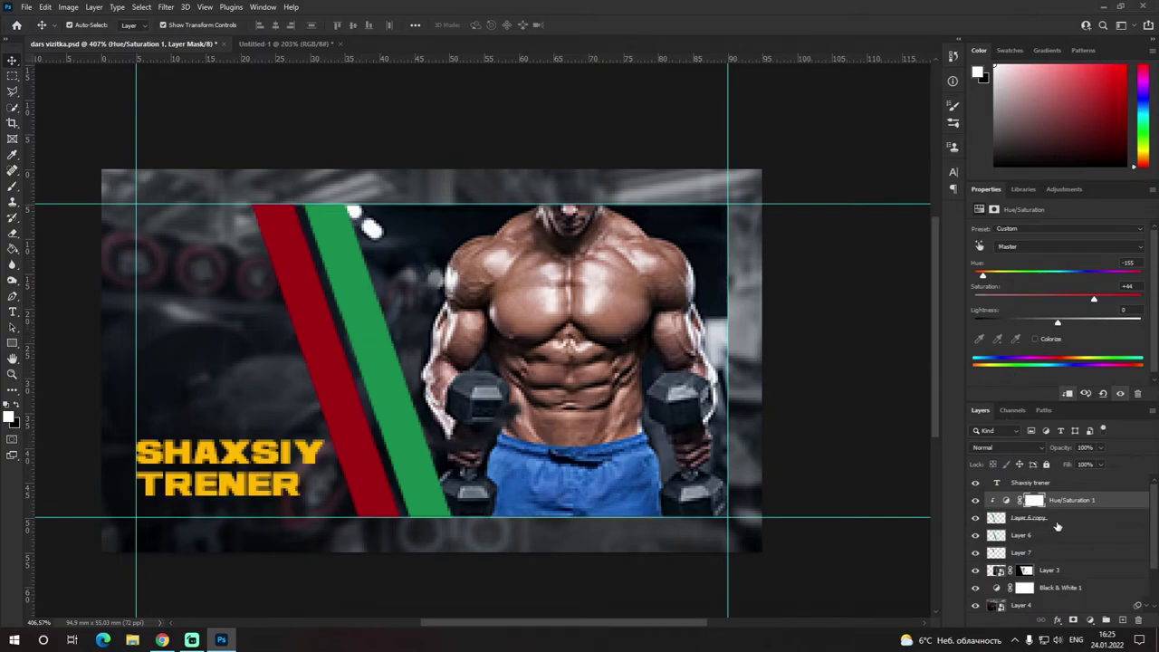
Step: Fine-tune the stripe hue, revert it to green, and merge Hue/Saturation 1 down with Ctrl+E
{"action": "left_click", "coordinate": [1034, 519]}
{"action": "left_click", "coordinate": [1001, 505]}
{"action": "mouse_move", "coordinate": [983, 273]}
{"action": "left_mouse_down"}
{"action": "mouse_move", "coordinate": [1041, 273]}
{"action": "mouse_move", "coordinate": [992, 273]}
{"action": "left_mouse_up"}
{"action": "key", "text": "ctrl+z"}
{"action": "key", "text": "ctrl+z"}
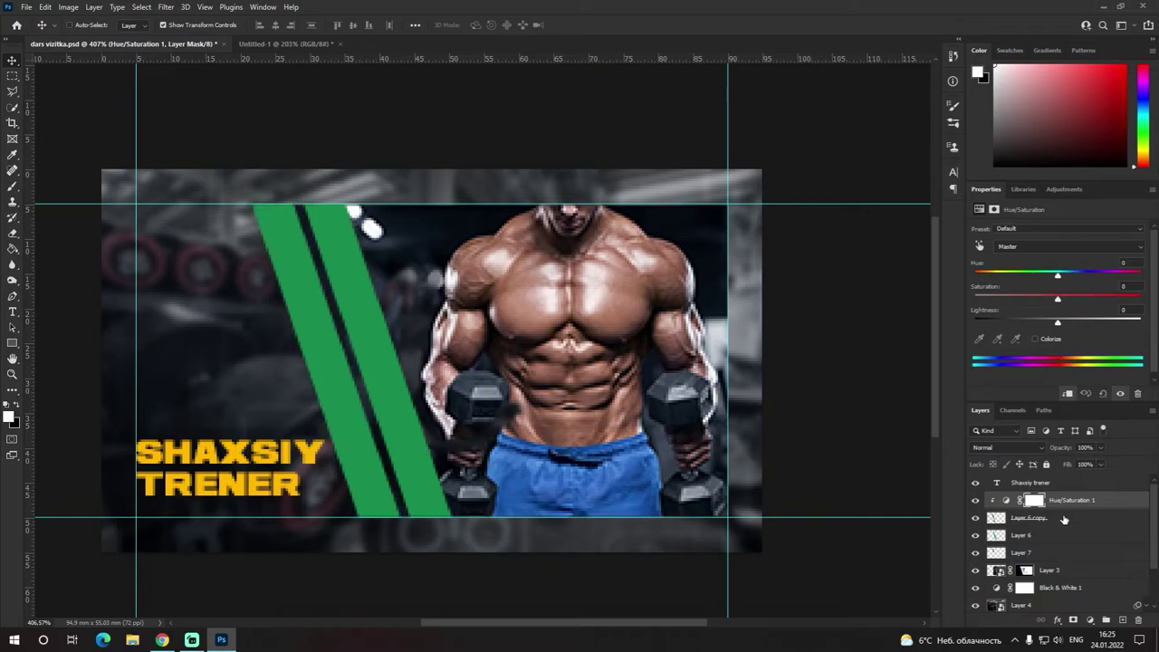
{"action": "left_click", "coordinate": [1044, 519]}
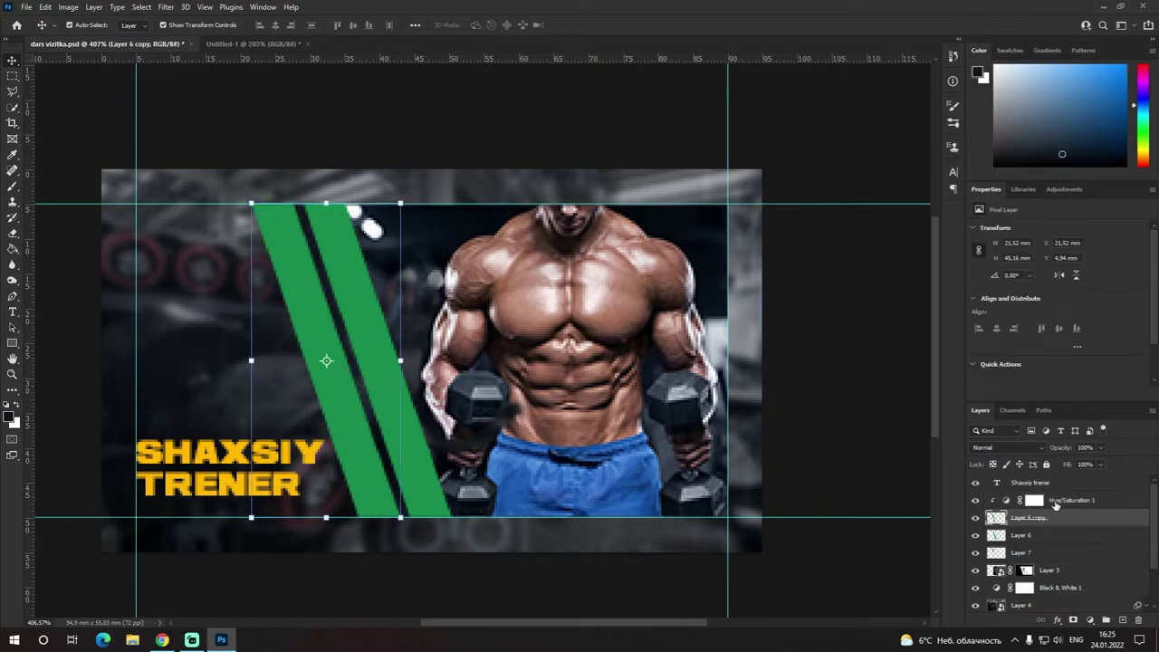
{"action": "left_click", "coordinate": [1037, 502]}
{"action": "key", "text": "ctrl+e"}
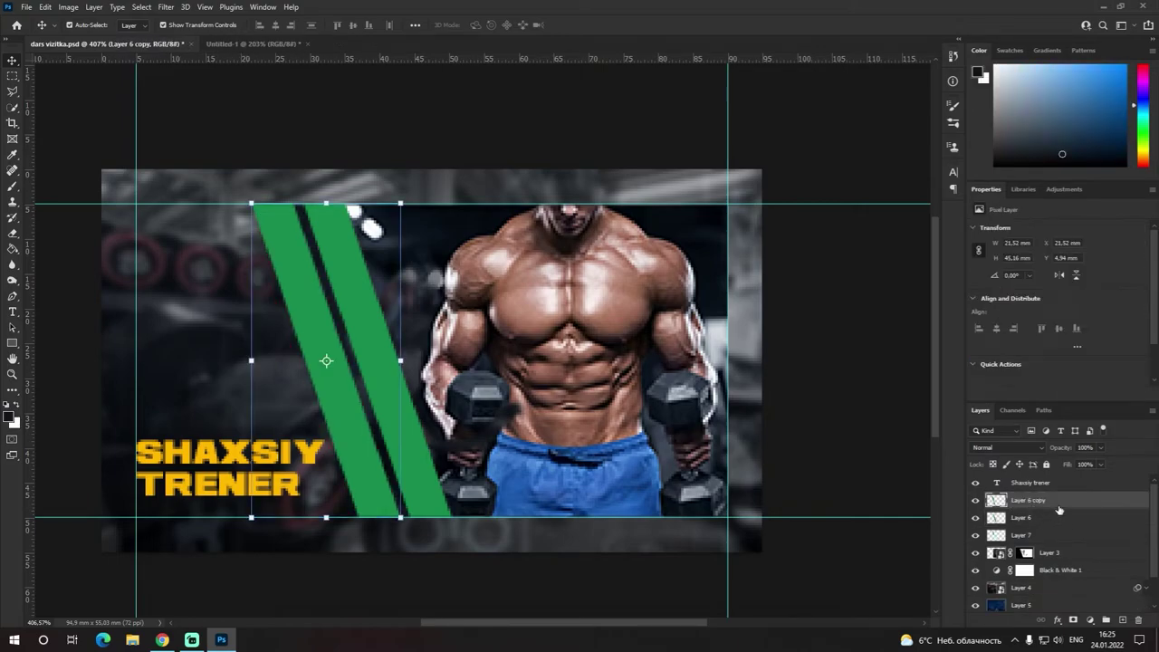
Step: Boost Layer 6 copy's green saturation directly, then cancel a second Hue/Saturation dialog
{"action": "key", "text": "ctrl+u"}
{"action": "left_click_drag", "start_coordinate": [846, 314], "coordinate": [884, 317]}
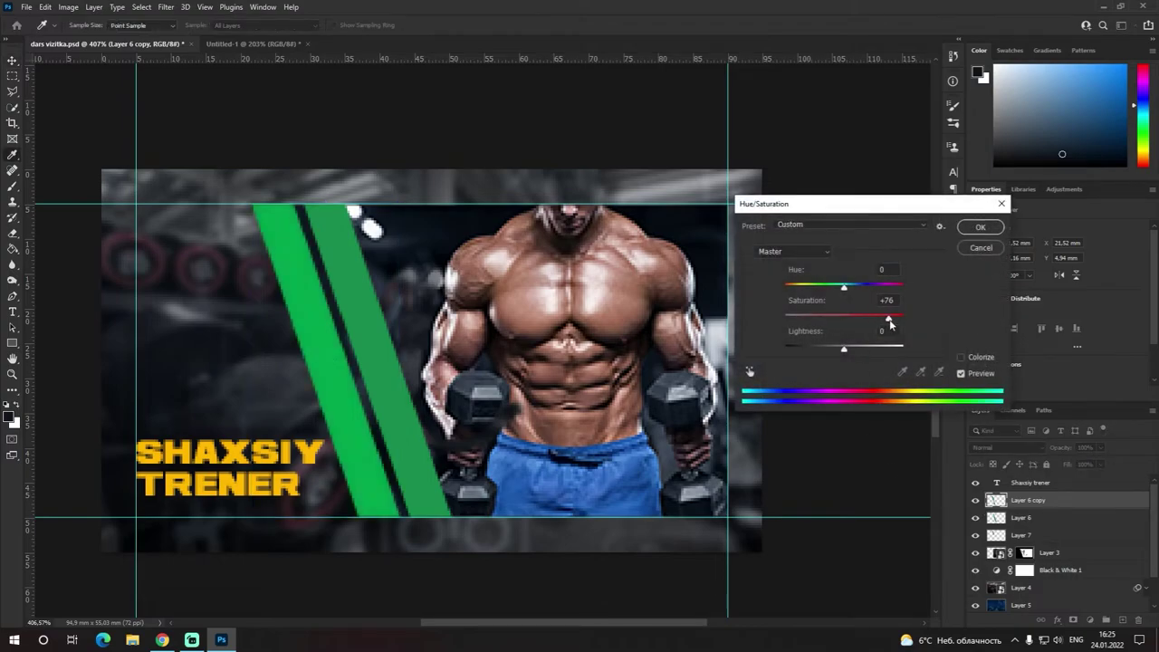
{"action": "key", "text": "Return"}
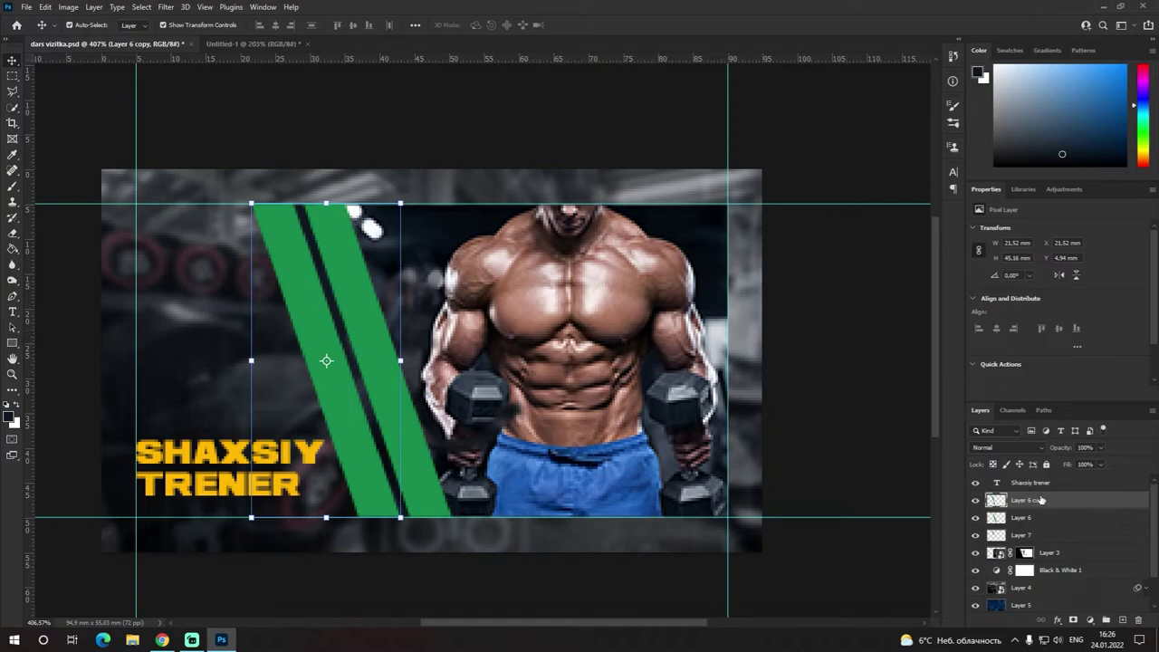
{"action": "left_click", "coordinate": [78, 7]}
{"action": "mouse_move", "coordinate": [87, 38]}
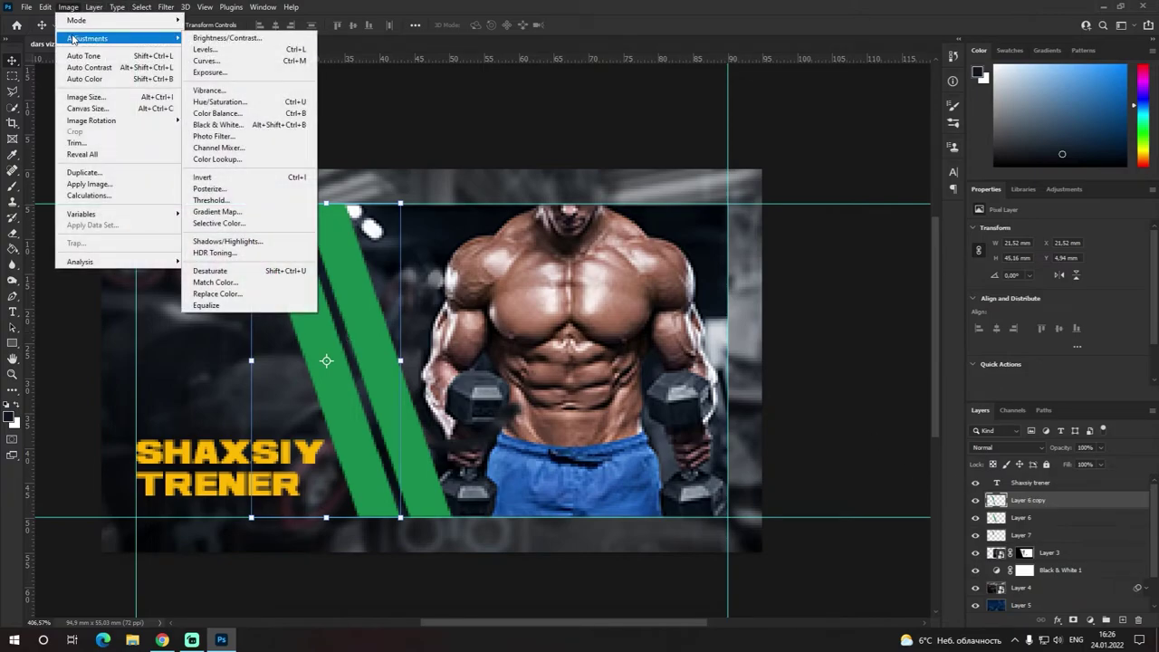
{"action": "left_click", "coordinate": [266, 107]}
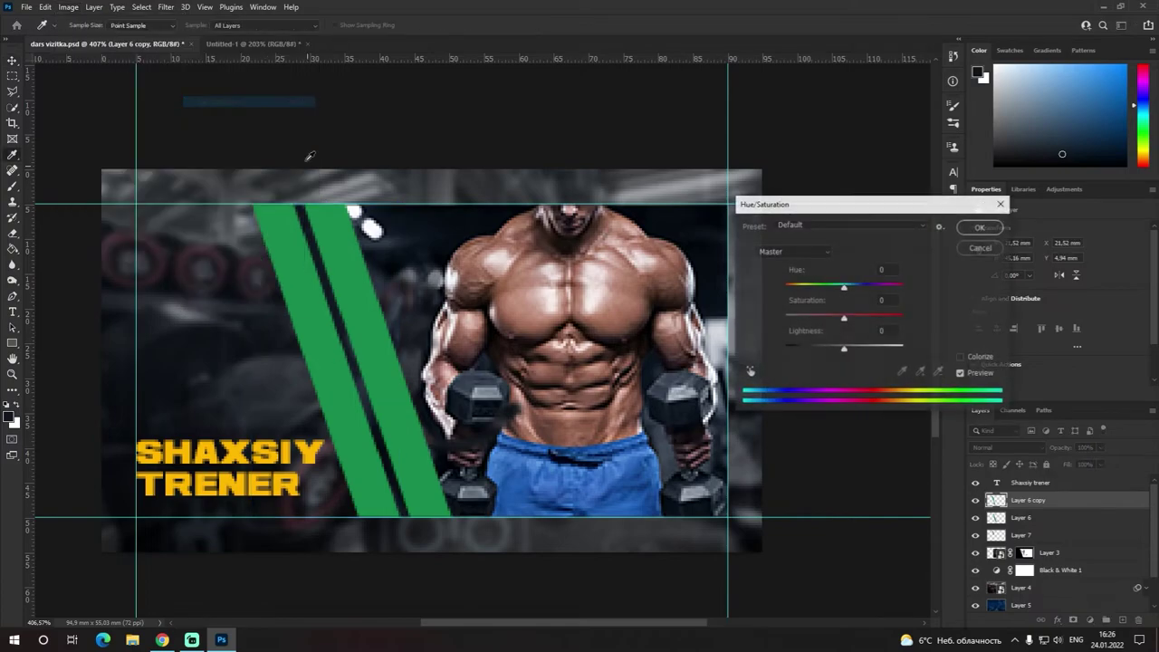
{"action": "left_click", "coordinate": [997, 247]}
Step: Undo a duplicated Hue/Saturation adjustment layer and select both Layer 6 copy and Layer 6
{"action": "left_click", "coordinate": [1089, 620]}
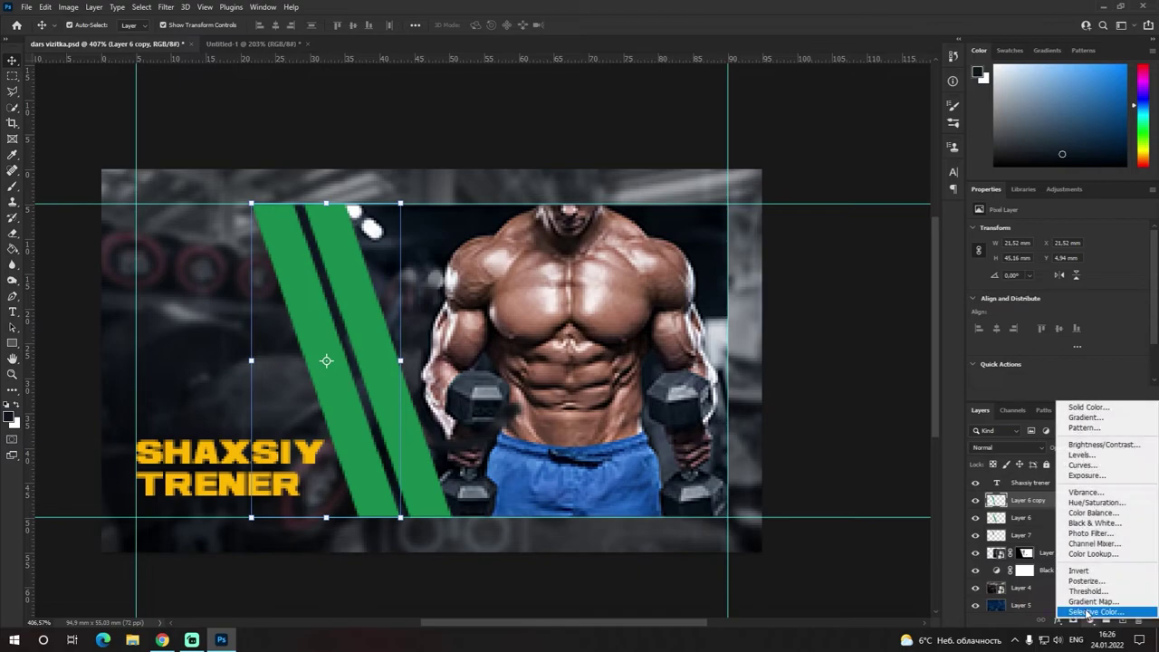
{"action": "left_click", "coordinate": [1096, 503]}
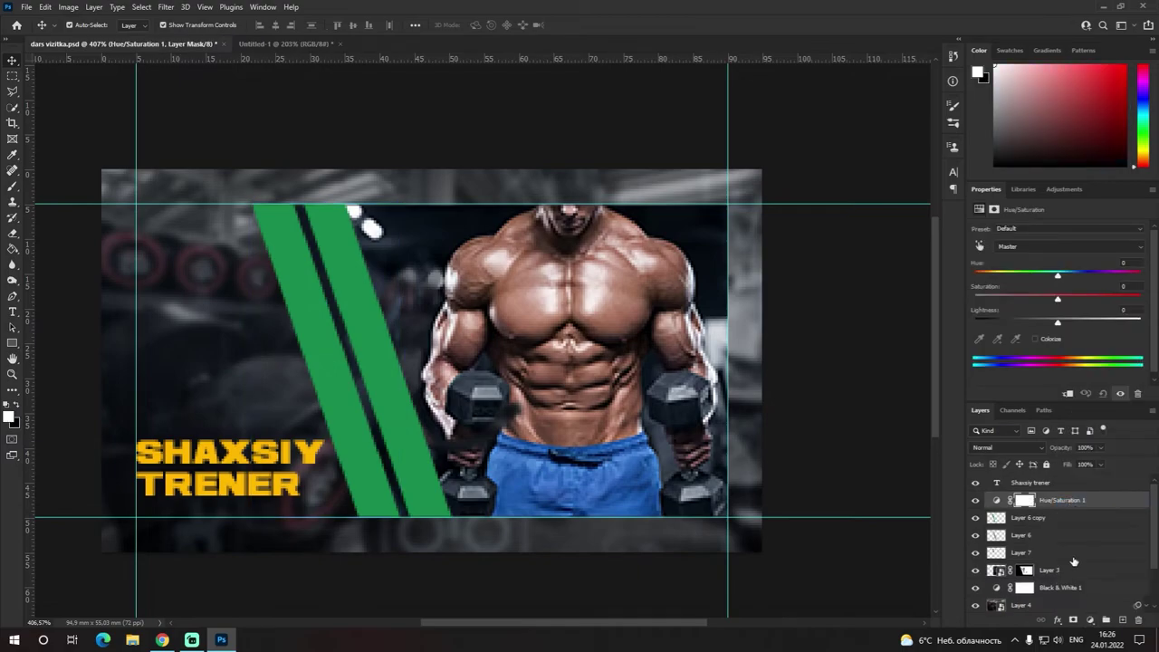
{"action": "left_click", "coordinate": [1033, 520]}
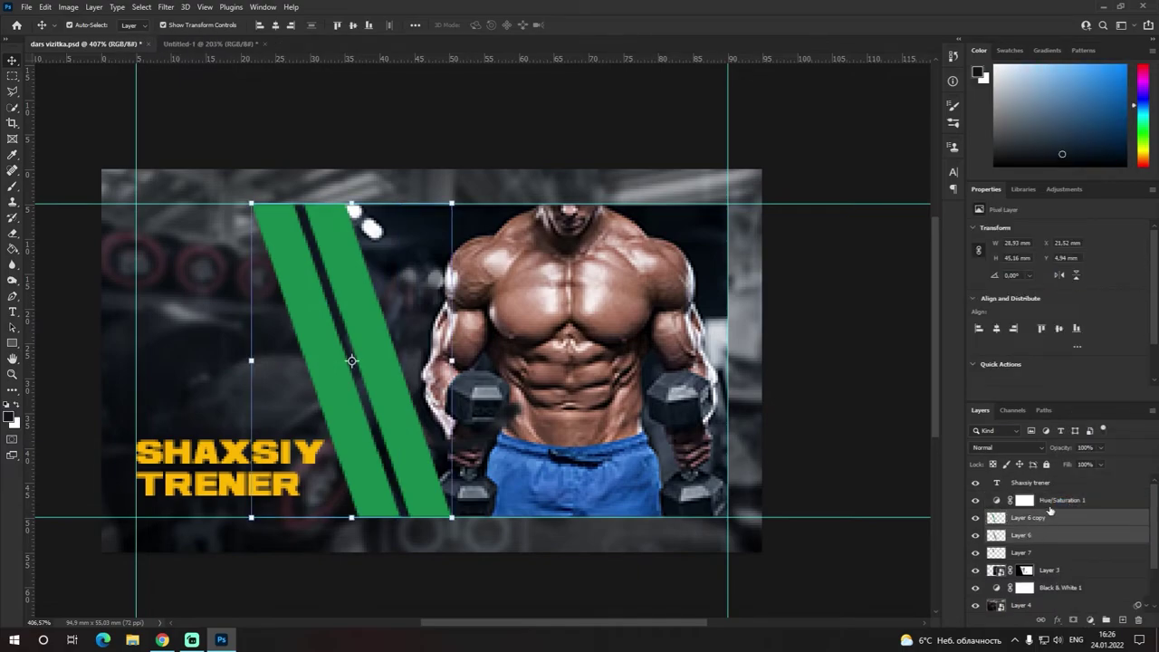
{"action": "left_click", "coordinate": [1048, 505]}
{"action": "left_click", "coordinate": [1027, 523]}
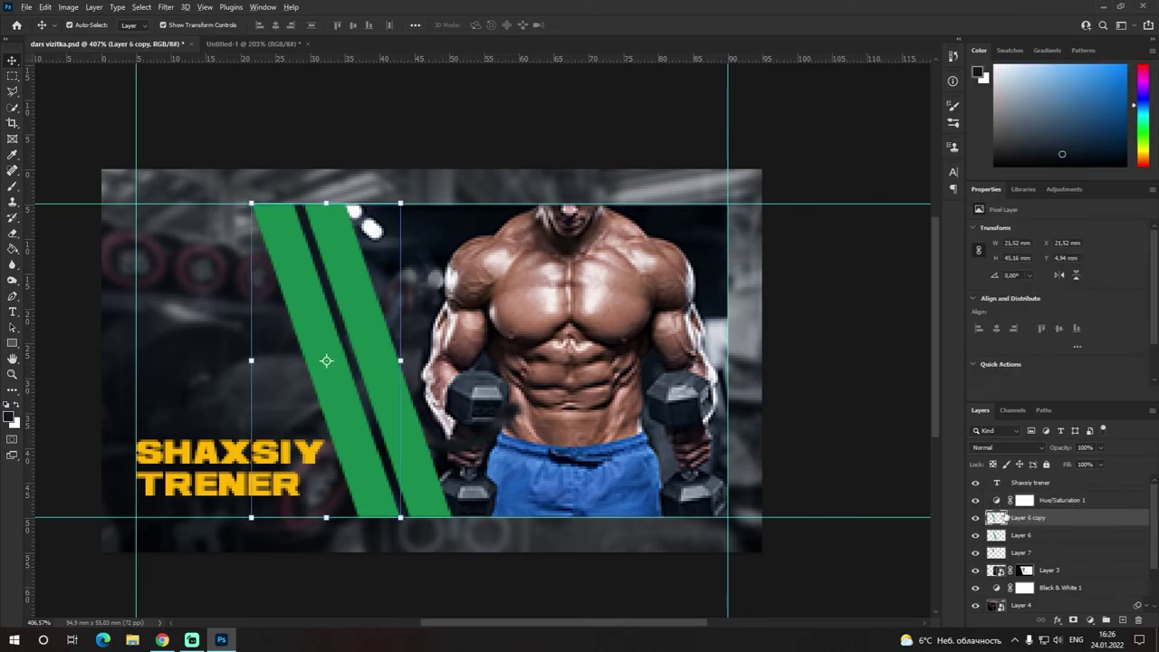
{"action": "mouse_move", "coordinate": [1079, 503]}
{"action": "left_mouse_down"}
{"action": "mouse_move", "coordinate": [1102, 508]}
{"action": "mouse_move", "coordinate": [1050, 536]}
{"action": "left_mouse_up"}
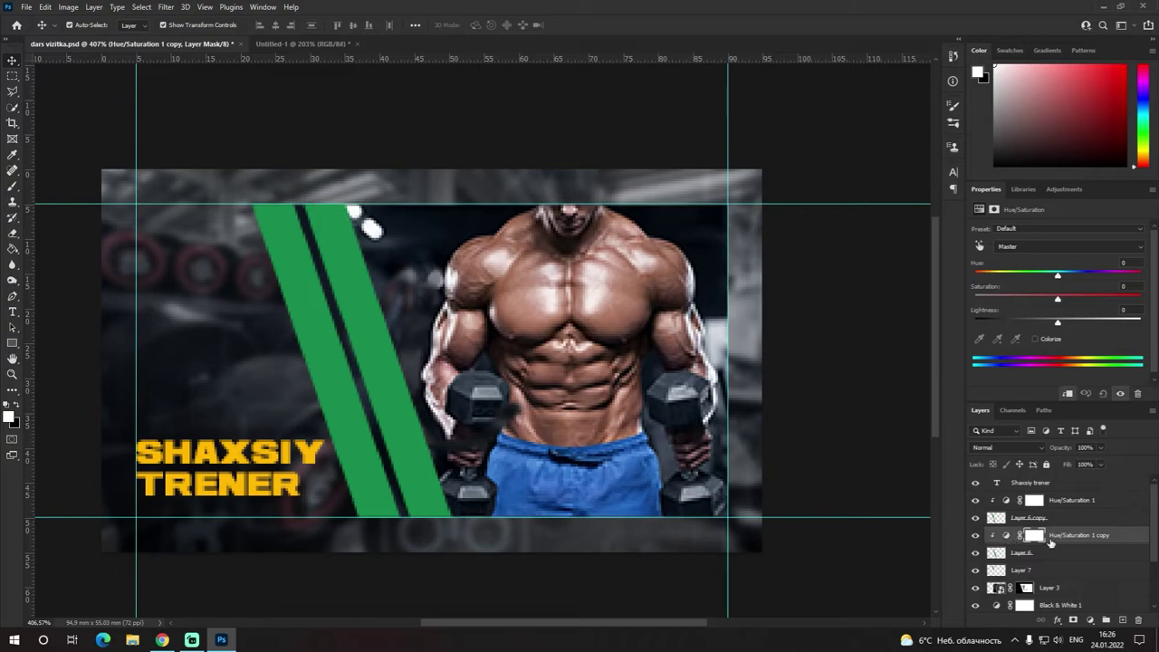
{"action": "key", "text": "ctrl+z"}
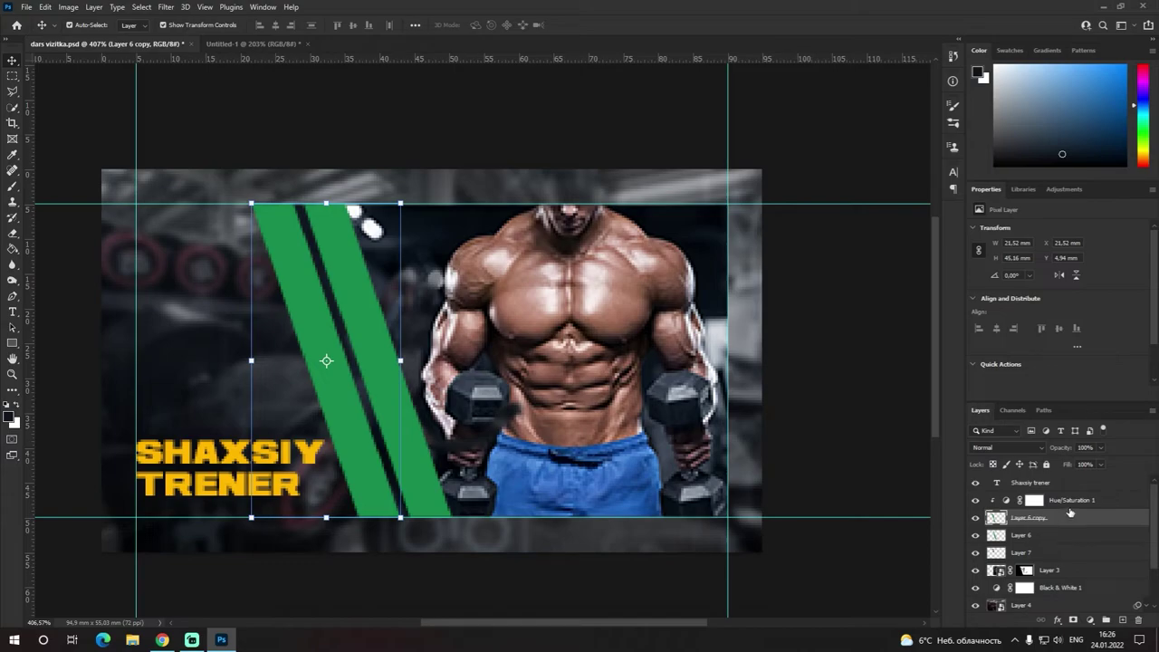
{"action": "left_click", "coordinate": [1072, 503]}
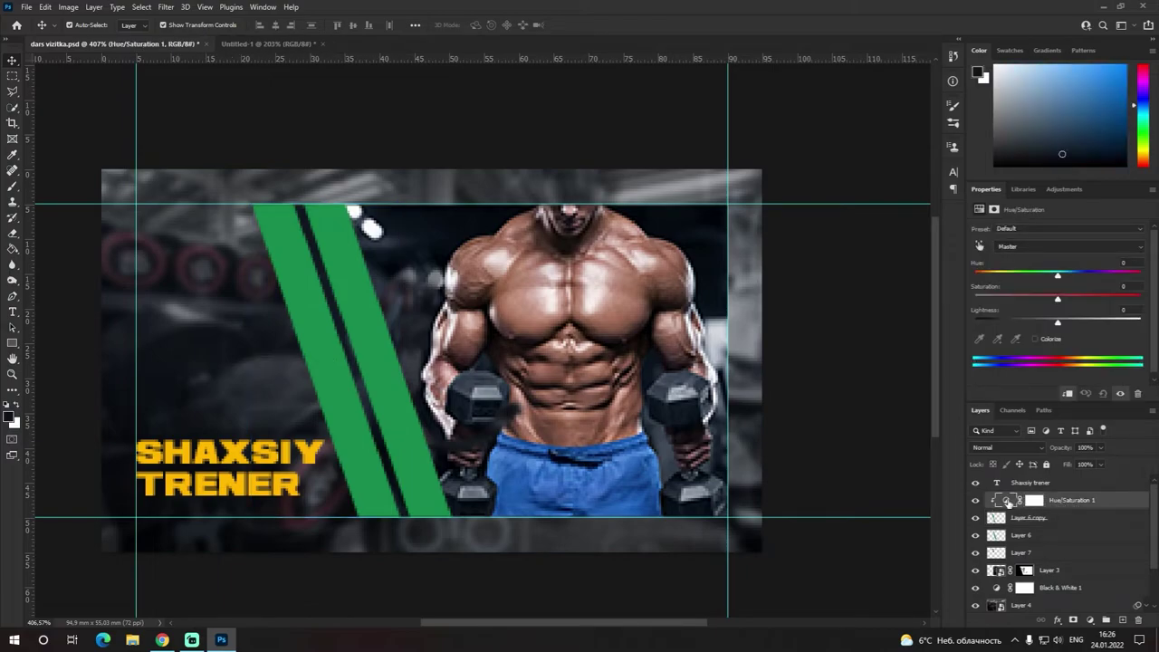
{"action": "left_click", "coordinate": [1052, 520]}
{"action": "left_click", "coordinate": [1042, 535], "text": "shift"}
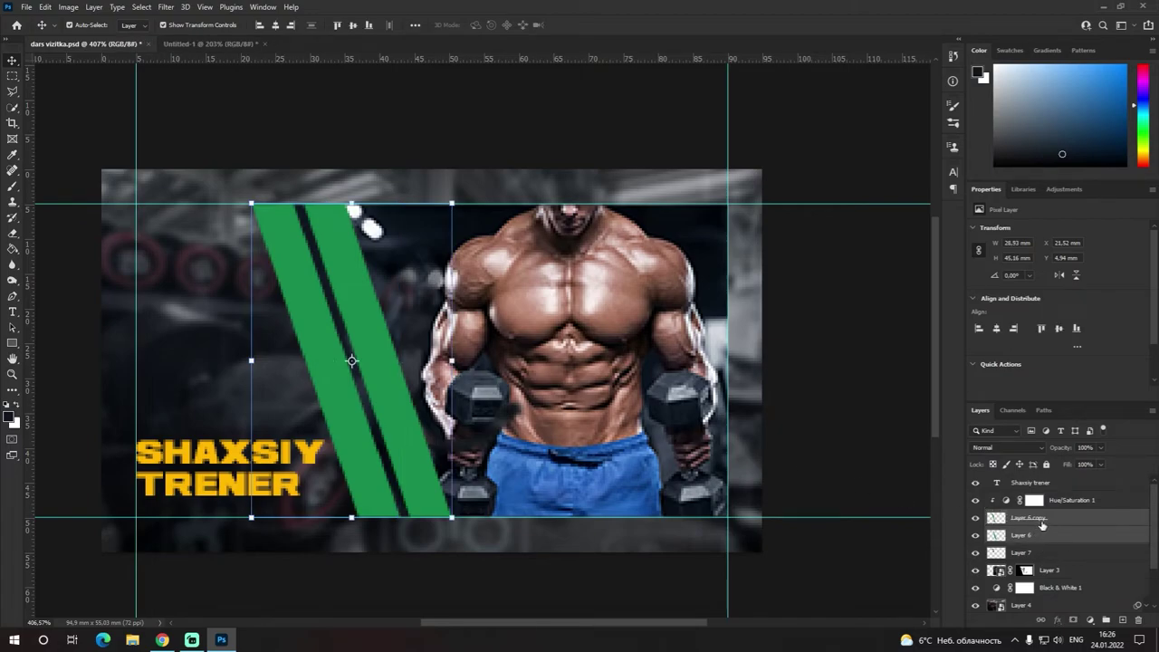
Step: Release the Hue/Saturation clipping and move Layer 6 and Layer 6 copy into Group 1
{"action": "key", "text": "ctrl+g"}
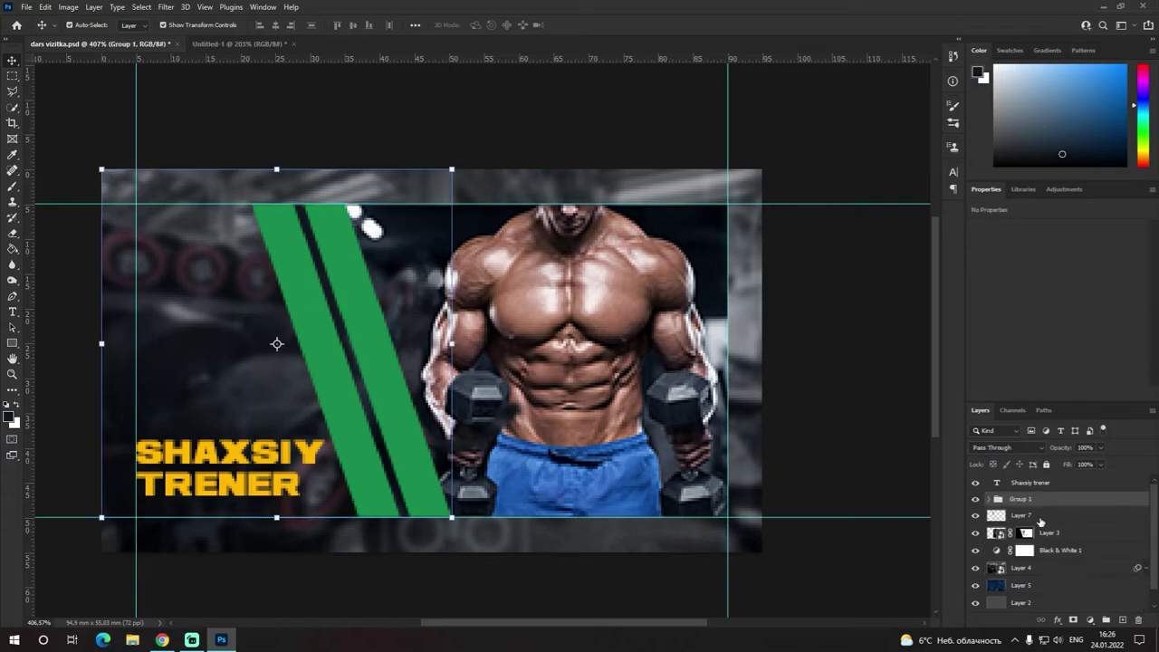
{"action": "key", "text": "ctrl+z"}
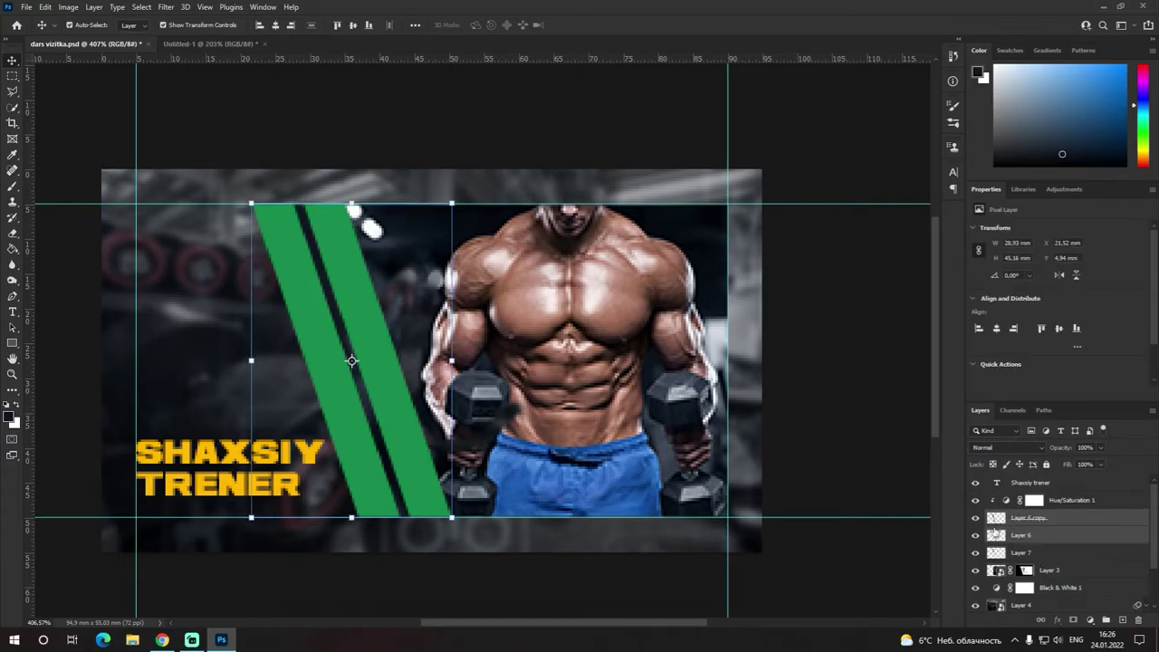
{"action": "left_click", "coordinate": [996, 522]}
{"action": "left_click", "coordinate": [1039, 503]}
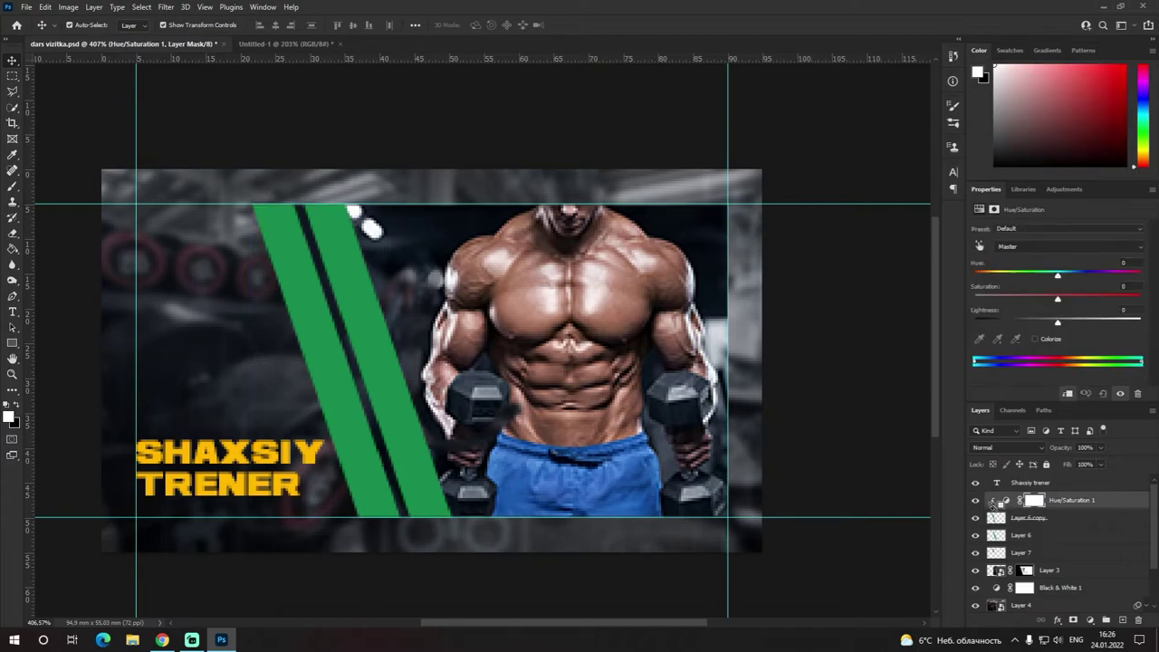
{"action": "key", "text": "ctrl+alt+g"}
{"action": "left_click", "coordinate": [1059, 522]}
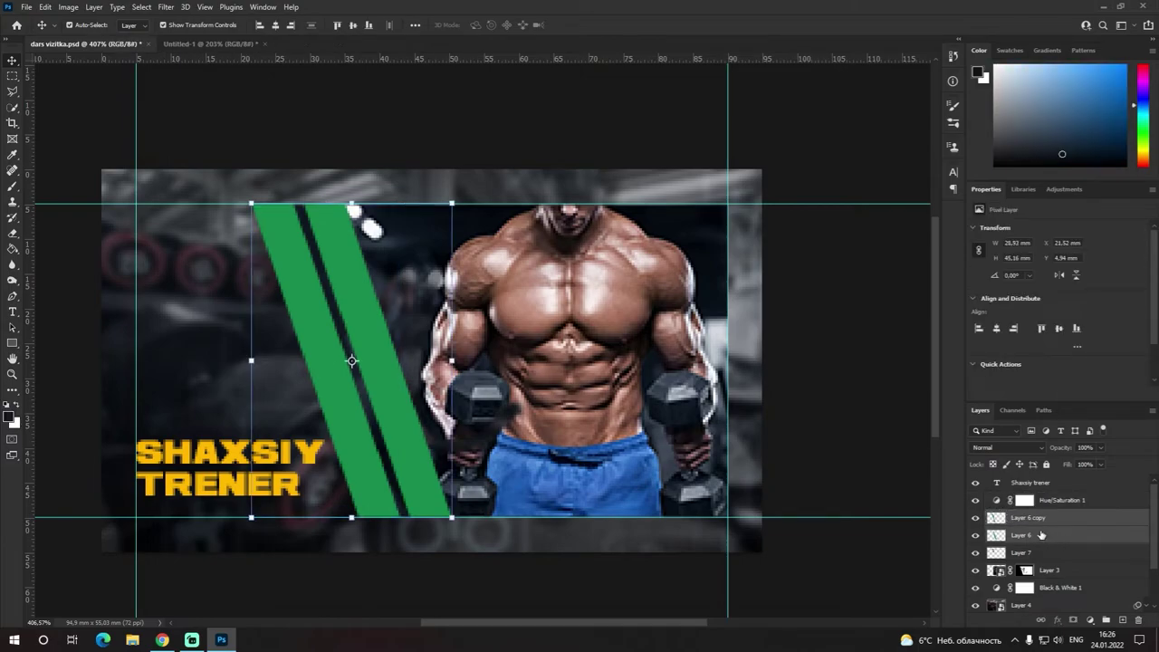
{"action": "left_click", "coordinate": [1035, 519]}
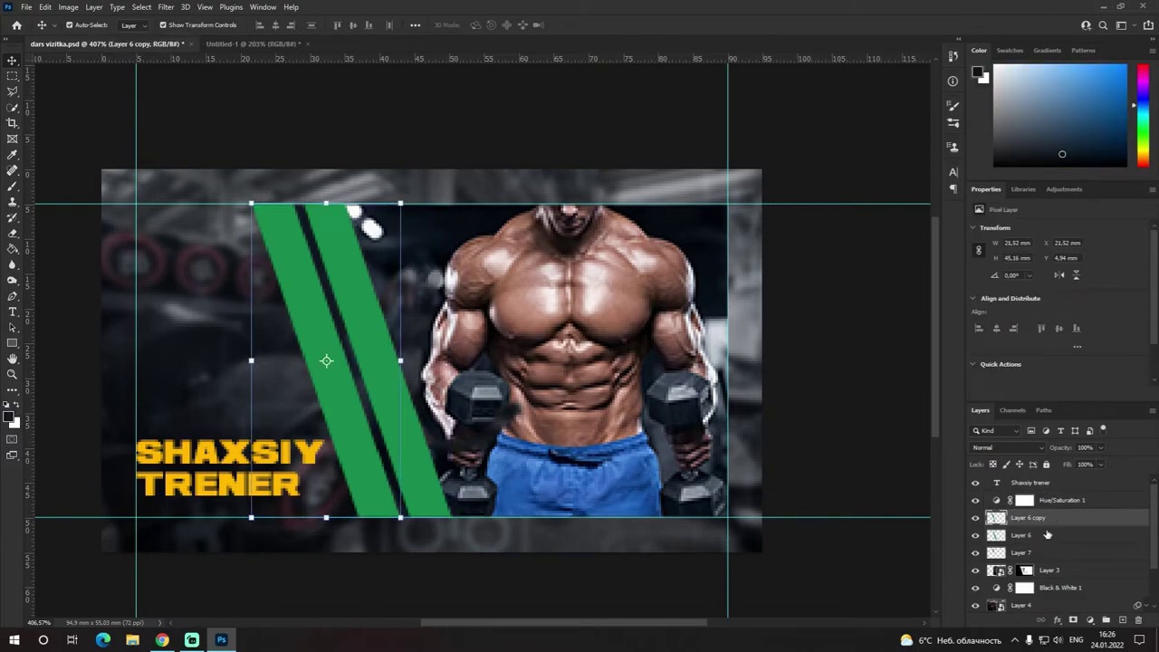
{"action": "left_click", "coordinate": [1028, 537], "text": "shift"}
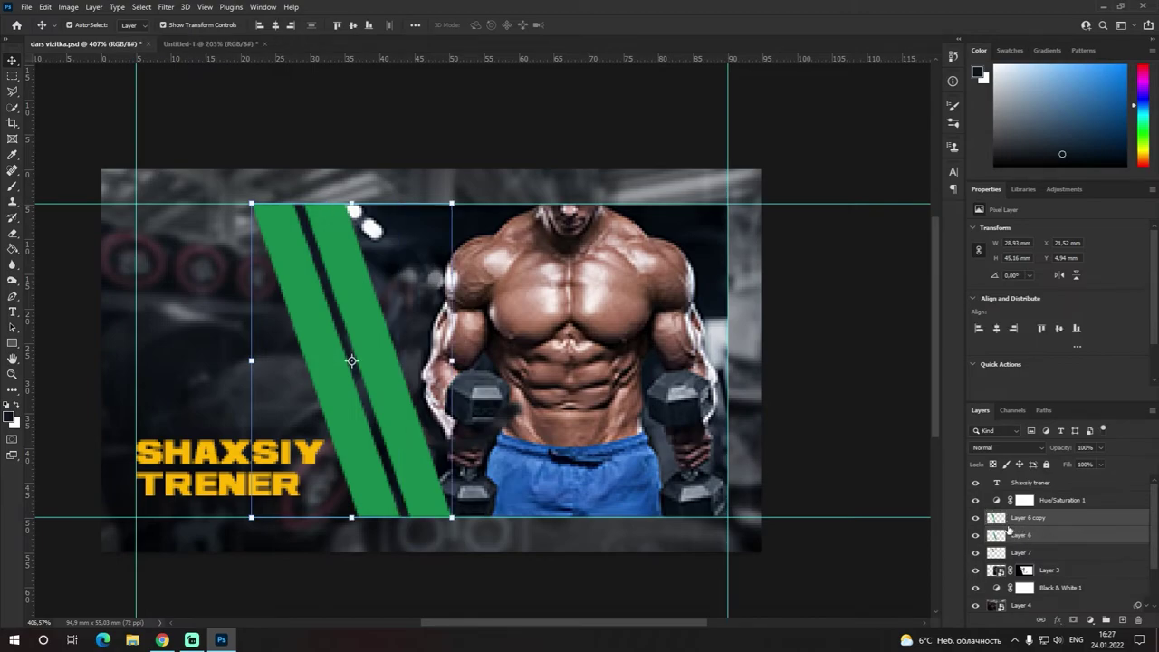
{"action": "left_click_drag", "start_coordinate": [1000, 520], "coordinate": [1081, 568]}
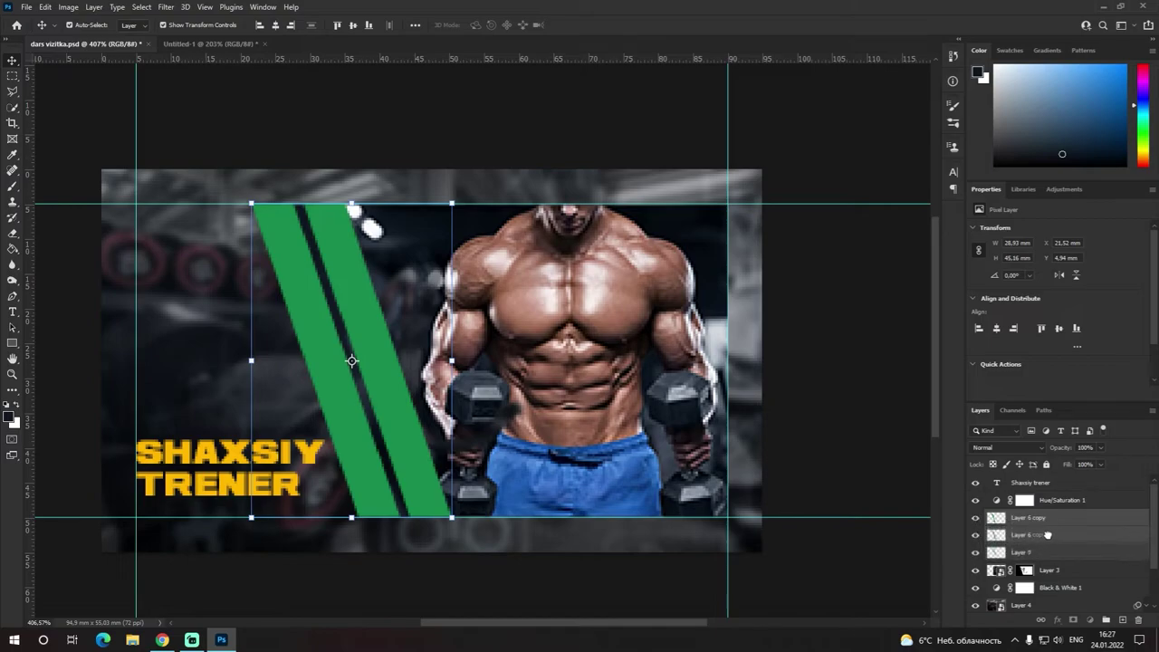
{"action": "left_click_drag", "start_coordinate": [1081, 568], "coordinate": [1105, 620]}
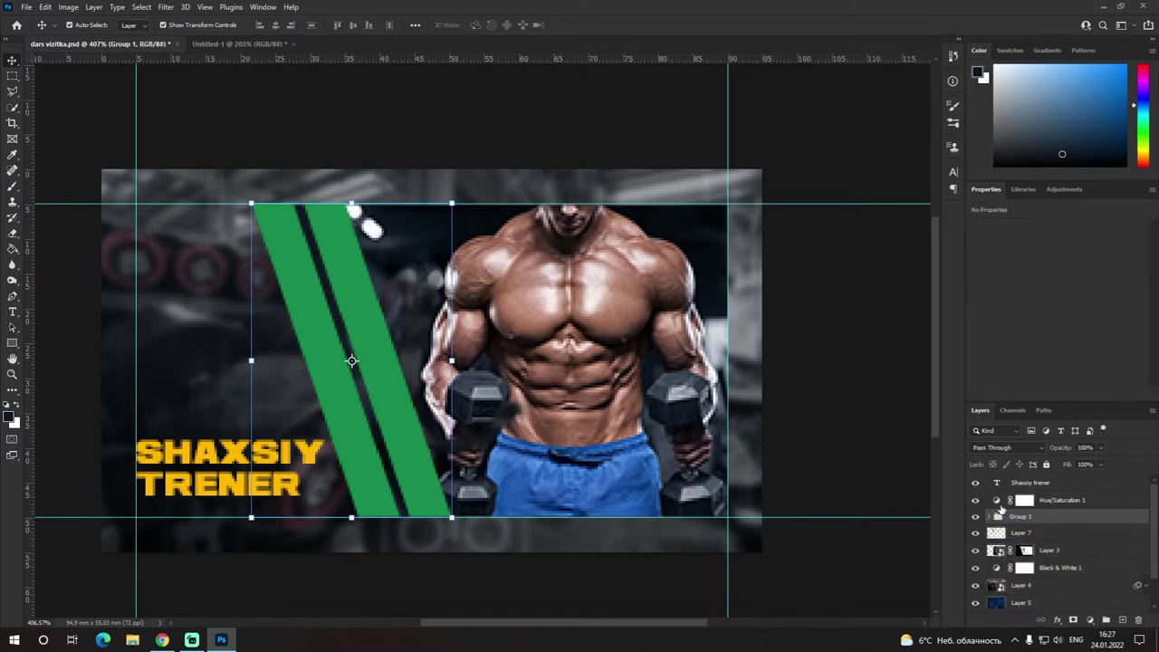
Step: Clip Hue/Saturation 1 to Group 1, shifting hue and saturation to turn the stripes deep red
{"action": "left_click", "coordinate": [999, 502]}
{"action": "left_click", "coordinate": [1002, 508], "text": "alt"}
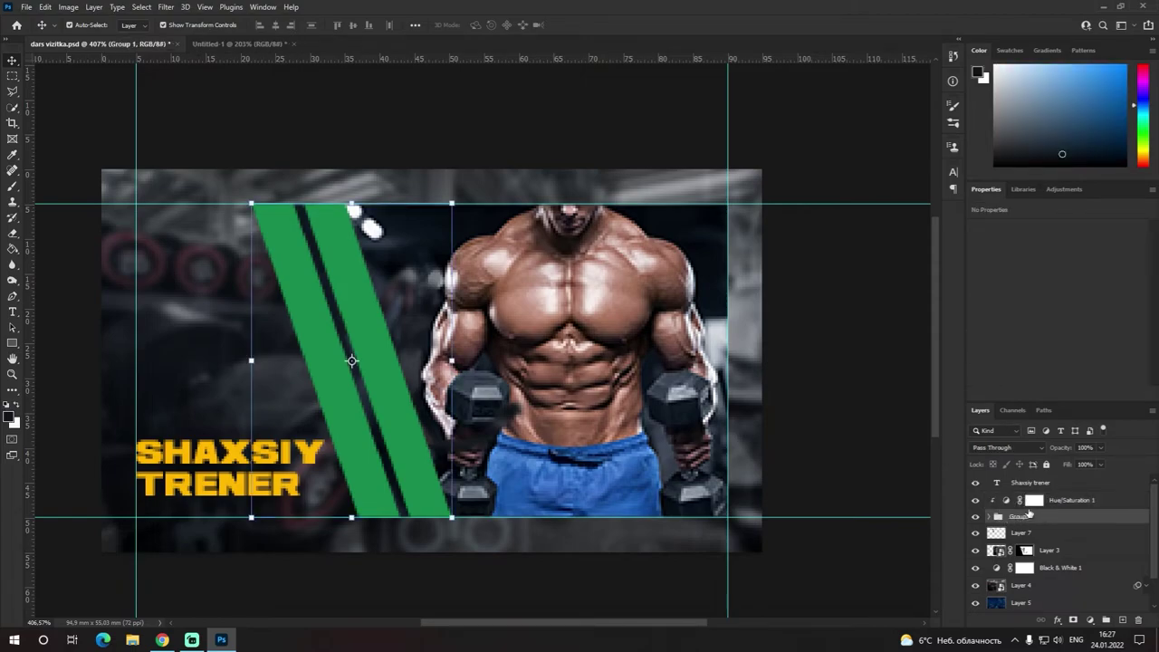
{"action": "left_click", "coordinate": [1007, 504]}
{"action": "mouse_move", "coordinate": [1056, 299]}
{"action": "left_mouse_down"}
{"action": "mouse_move", "coordinate": [1094, 299]}
{"action": "mouse_move", "coordinate": [1028, 275]}
{"action": "mouse_move", "coordinate": [928, 276]}
{"action": "mouse_move", "coordinate": [985, 277]}
{"action": "left_mouse_up"}
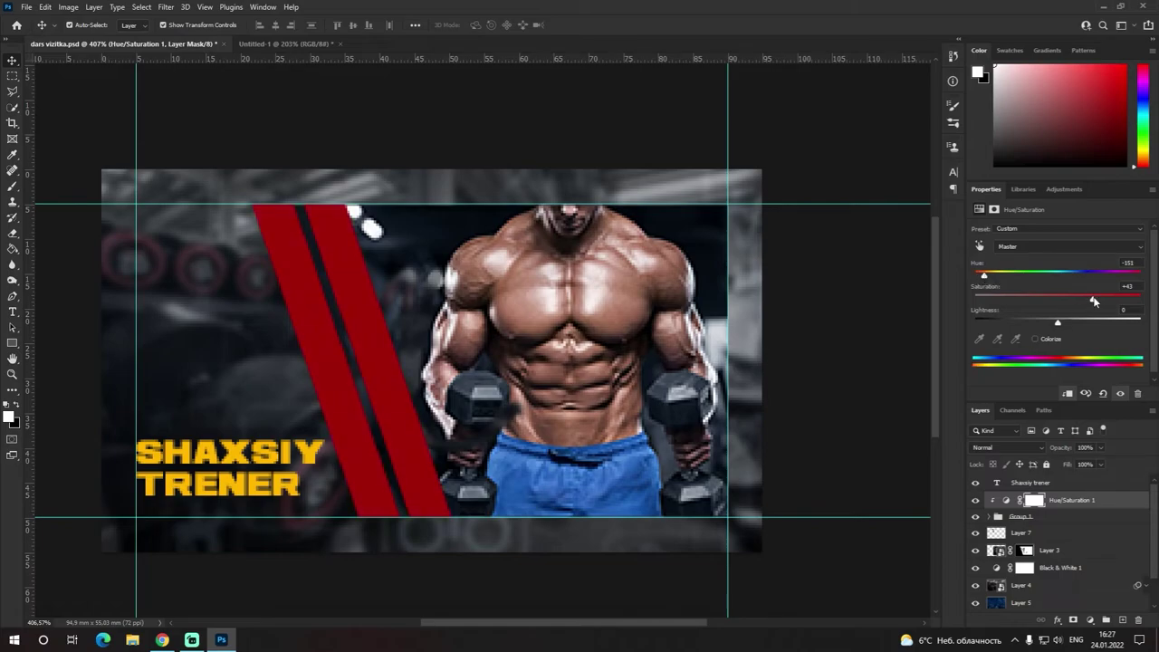
{"action": "left_click_drag", "start_coordinate": [1094, 300], "coordinate": [1128, 302]}
Step: Recentre the card and save the document, accepting the format options
{"action": "scroll", "coordinate": [854, 419], "scroll_direction": "down", "scroll_amount": 2}
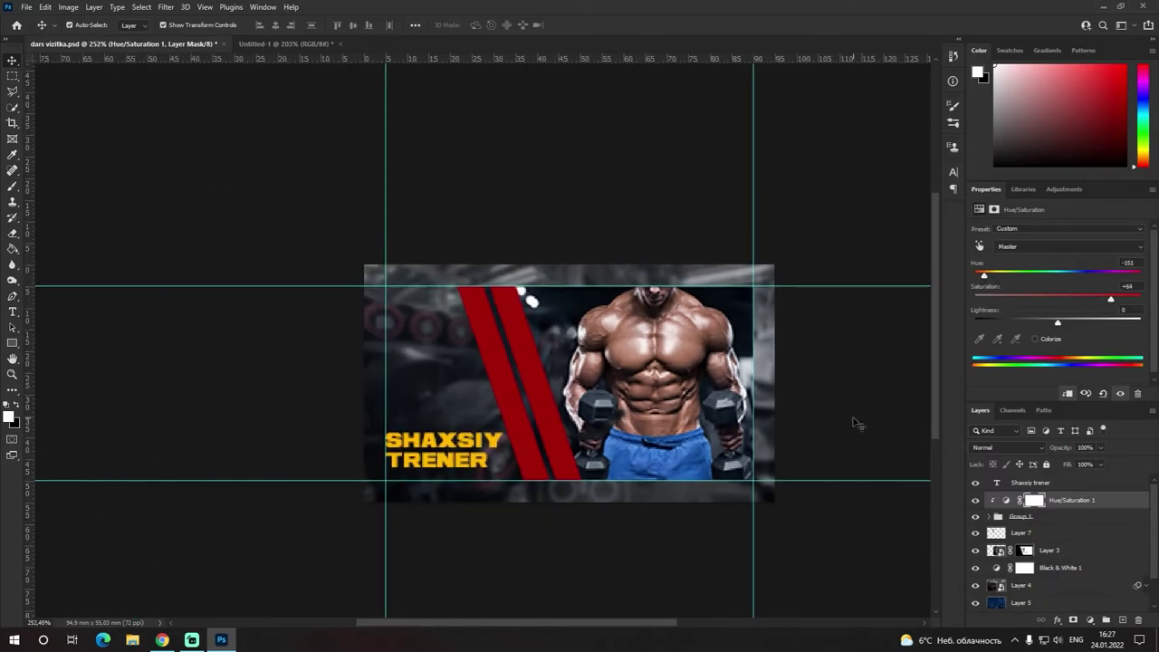
{"action": "left_click", "coordinate": [854, 419]}
{"action": "scroll", "coordinate": [854, 419], "scroll_direction": "up", "scroll_amount": 2}
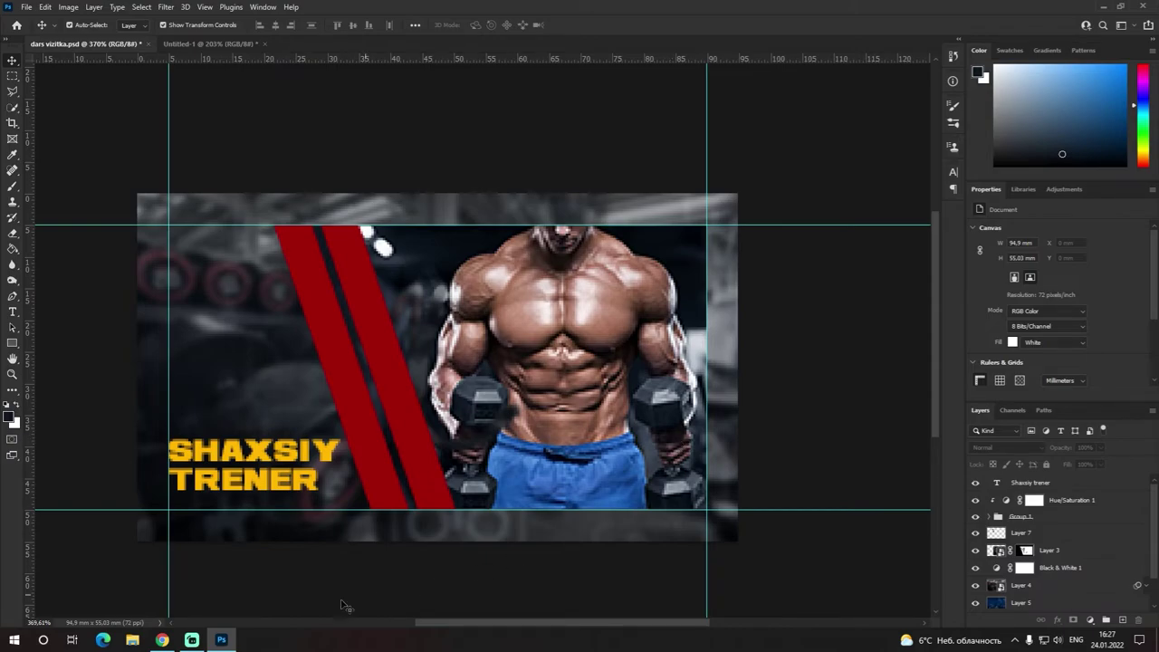
{"action": "scroll", "coordinate": [625, 521], "scroll_direction": "down", "scroll_amount": 3}
{"action": "left_click_drag", "start_coordinate": [625, 516], "coordinate": [621, 432]}
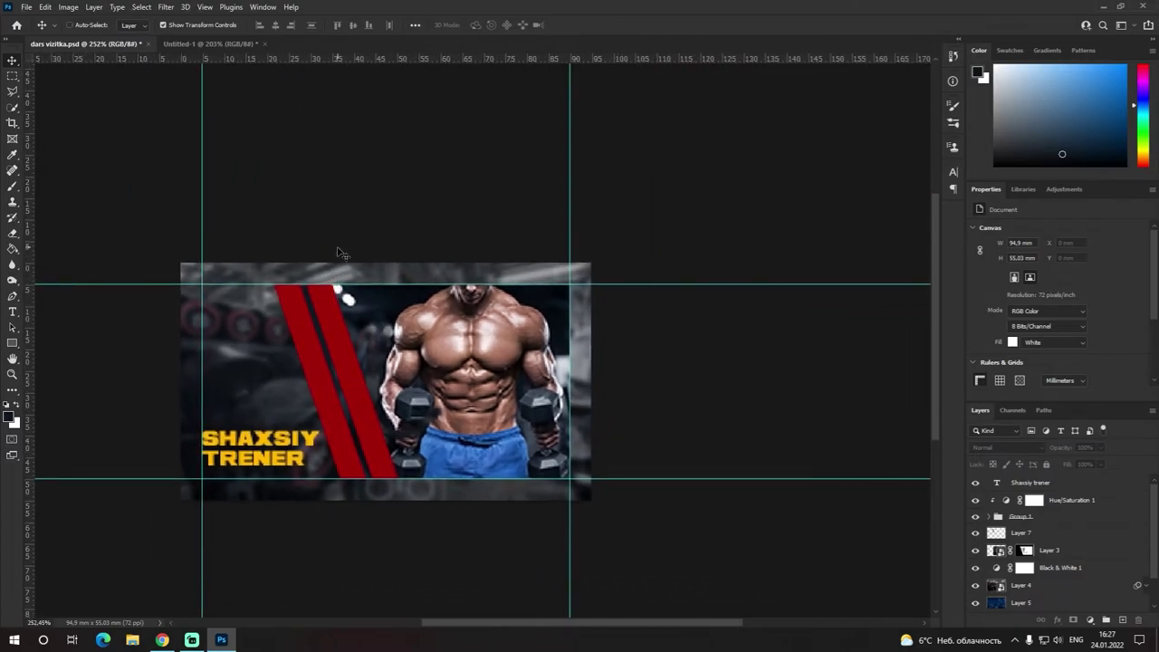
{"action": "key", "text": "ctrl+s"}
{"action": "left_click", "coordinate": [704, 186]}
Step: Group every card layer above Background into a group named 'oldin'
{"action": "left_click", "coordinate": [1028, 485]}
{"action": "scroll", "coordinate": [1054, 578], "scroll_direction": "down", "scroll_amount": 1}
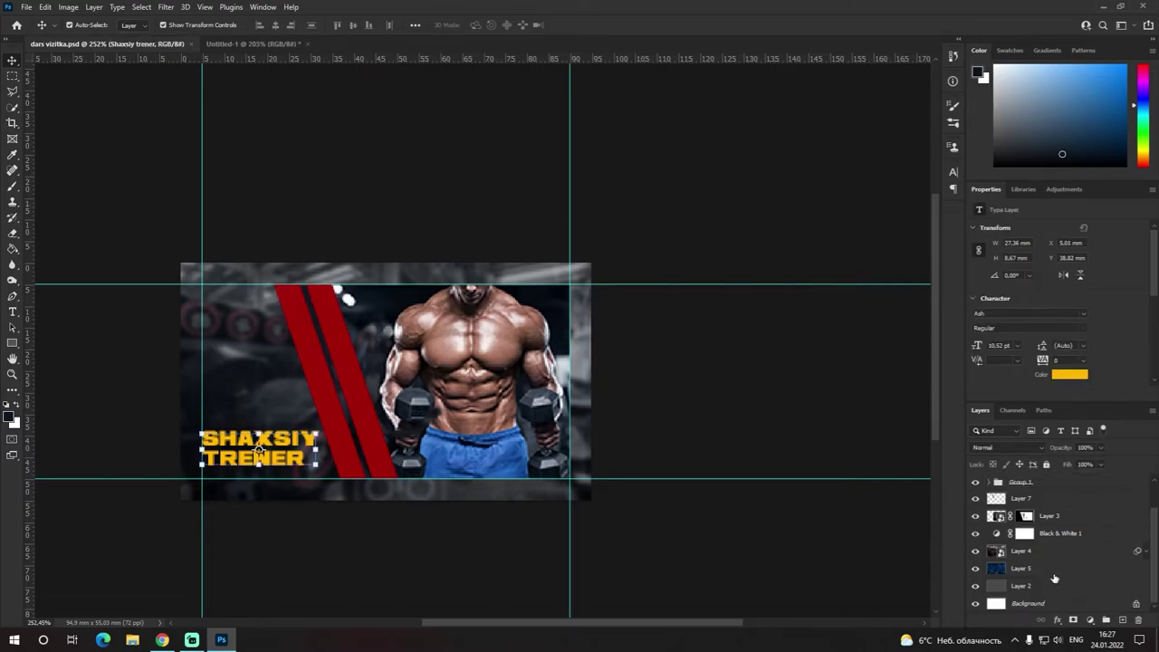
{"action": "left_click", "coordinate": [1062, 587], "text": "shift"}
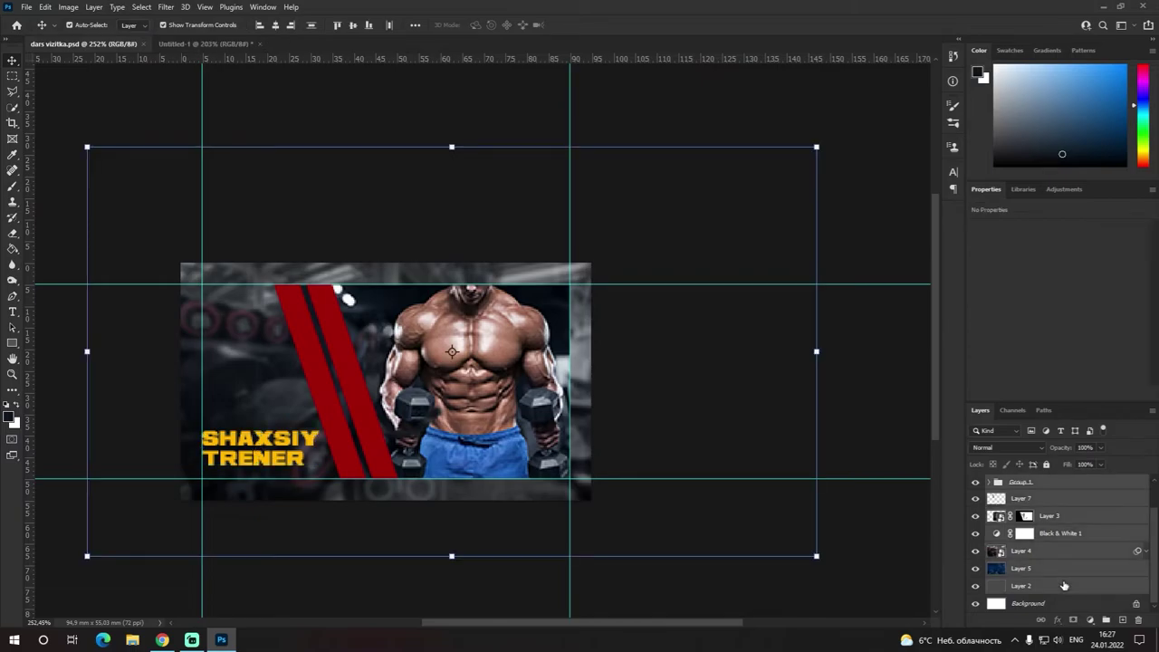
{"action": "scroll", "coordinate": [1032, 525], "scroll_direction": "up", "scroll_amount": 1}
{"action": "scroll", "coordinate": [1047, 507], "scroll_direction": "down", "scroll_amount": 1}
{"action": "key", "text": "ctrl+g"}
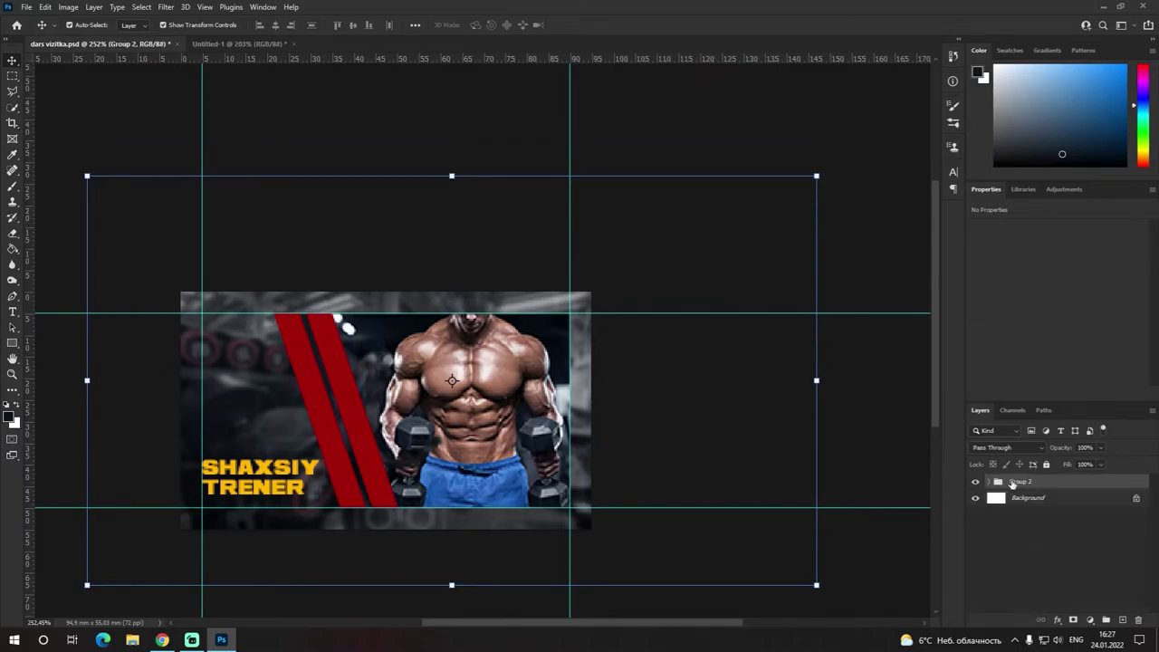
{"action": "double_click", "coordinate": [1011, 482]}
{"action": "type", "text": "oldi"}
{"action": "type", "text": "n"}
{"action": "key", "text": "Return"}
Step: Check the oldin group's visibility, then duplicate it as a group named 'orqa'
{"action": "left_click", "coordinate": [976, 484]}
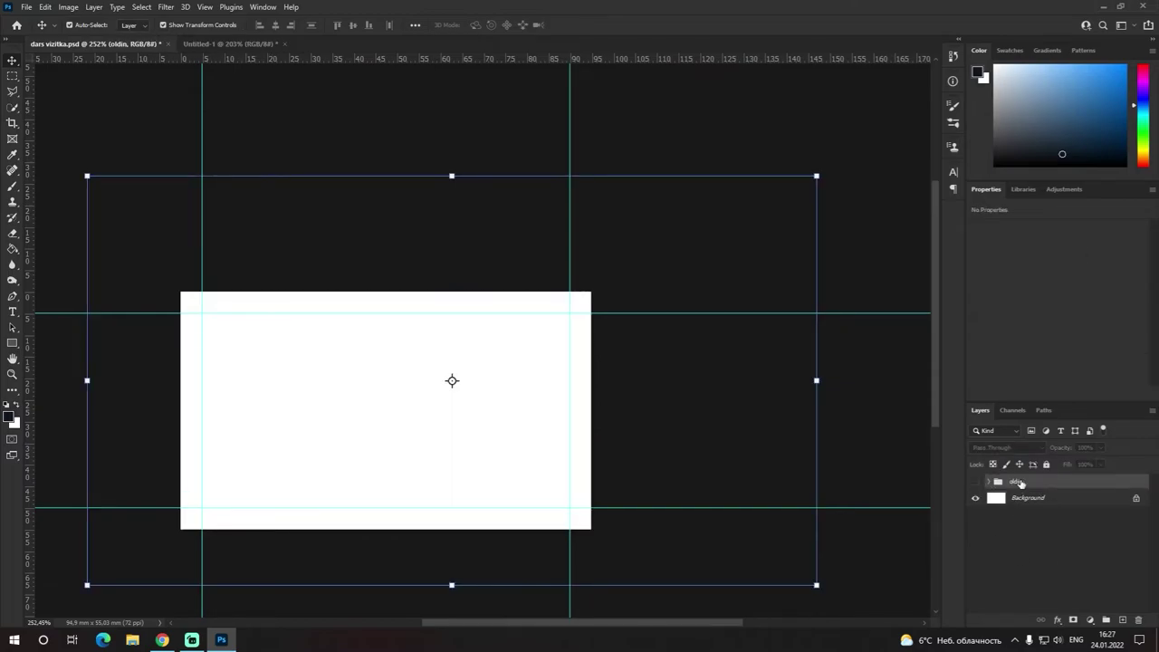
{"action": "left_click", "coordinate": [975, 482]}
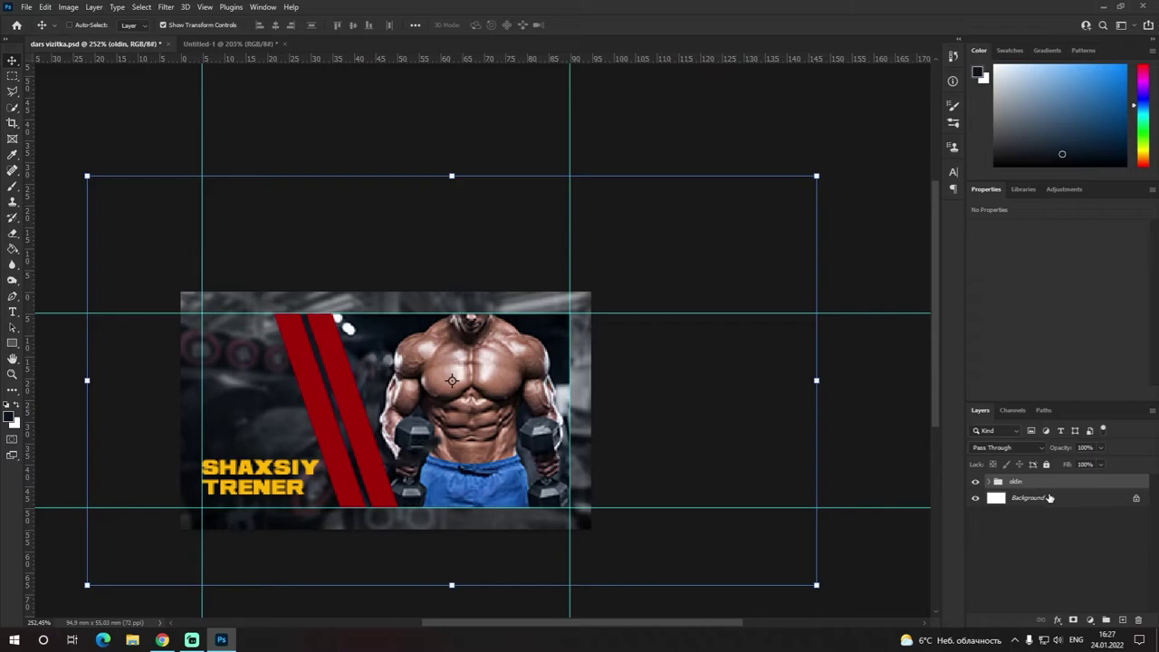
{"action": "key", "text": "ctrl+j"}
{"action": "double_click", "coordinate": [1023, 482]}
{"action": "type", "text": "orqa"}
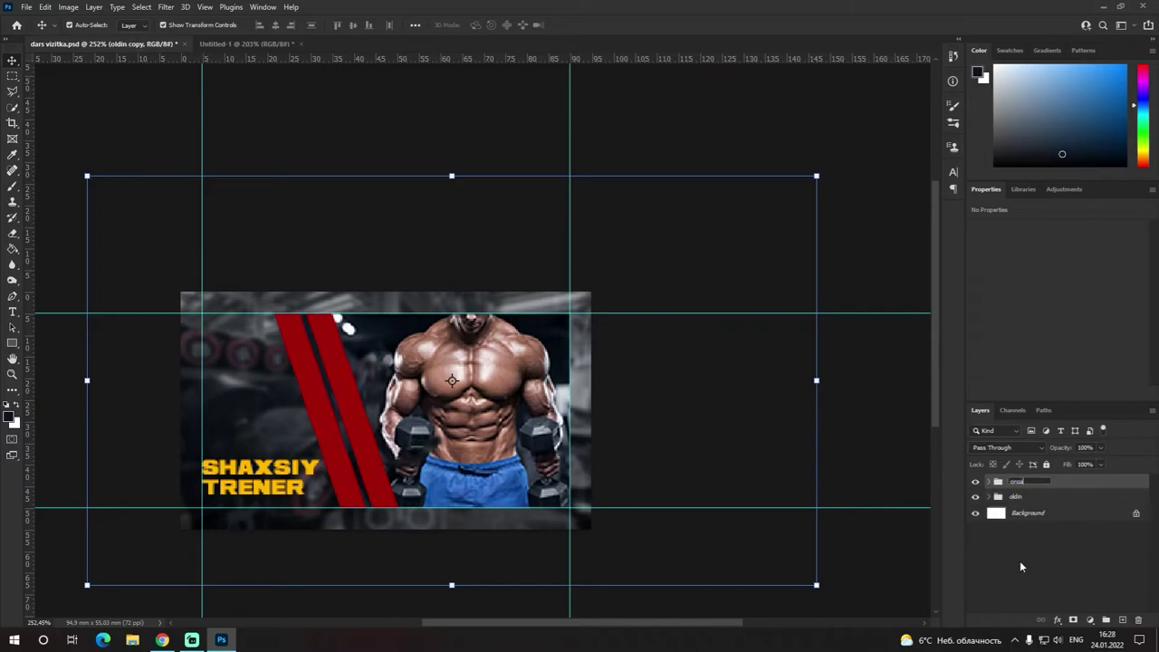
{"action": "left_click", "coordinate": [1022, 559]}
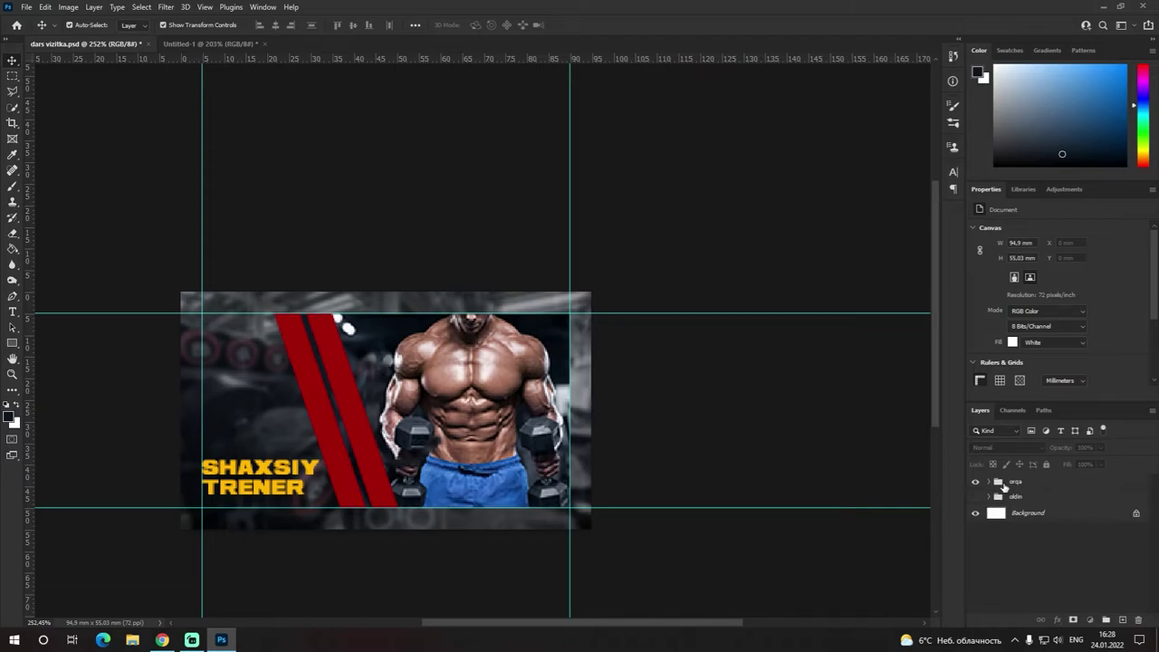
Step: Select both red stripe layers in Group 1 and drag them right toward the card's centre
{"action": "left_click", "coordinate": [996, 482]}
{"action": "left_click", "coordinate": [815, 504]}
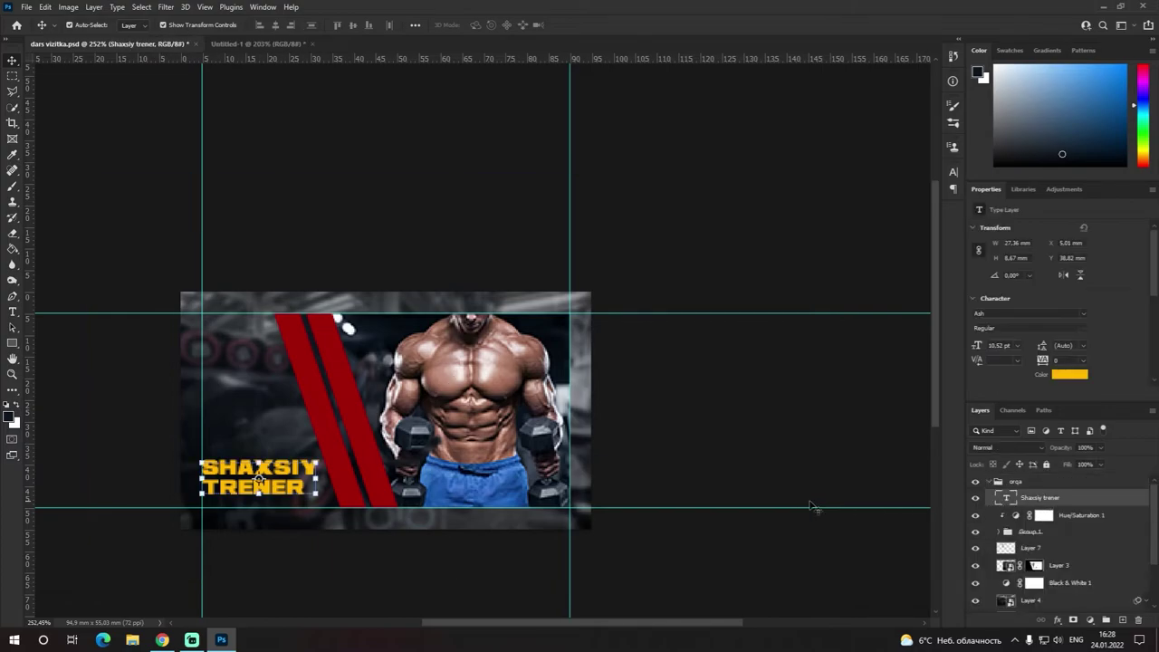
{"action": "left_click", "coordinate": [353, 424]}
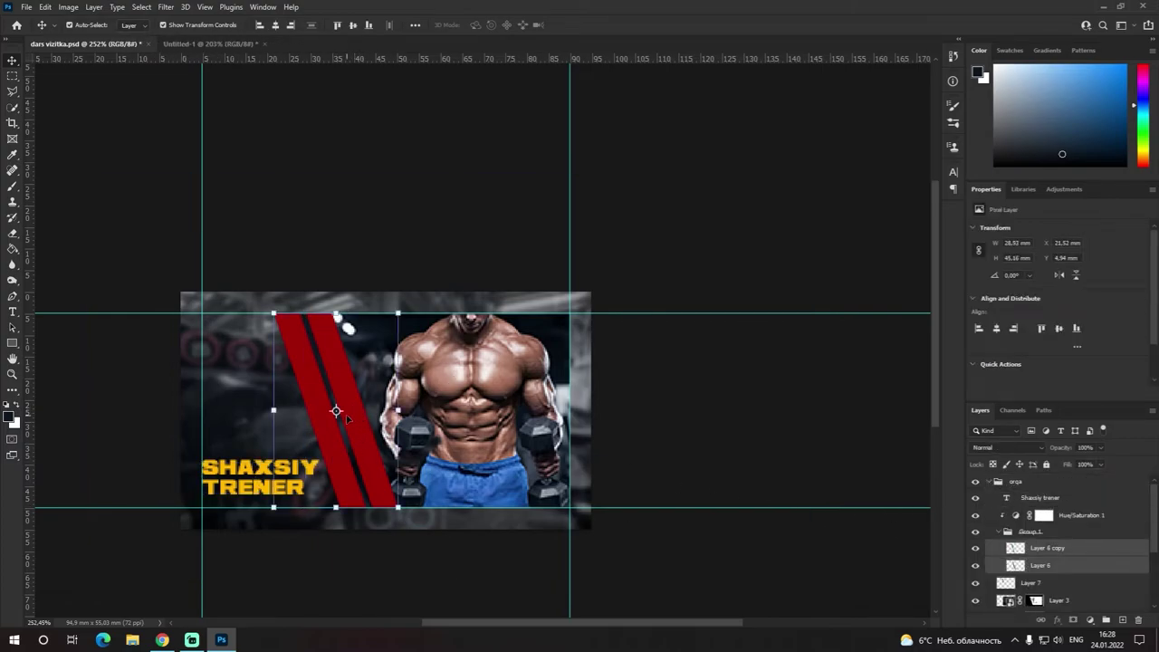
{"action": "left_click_drag", "start_coordinate": [347, 419], "coordinate": [399, 431]}
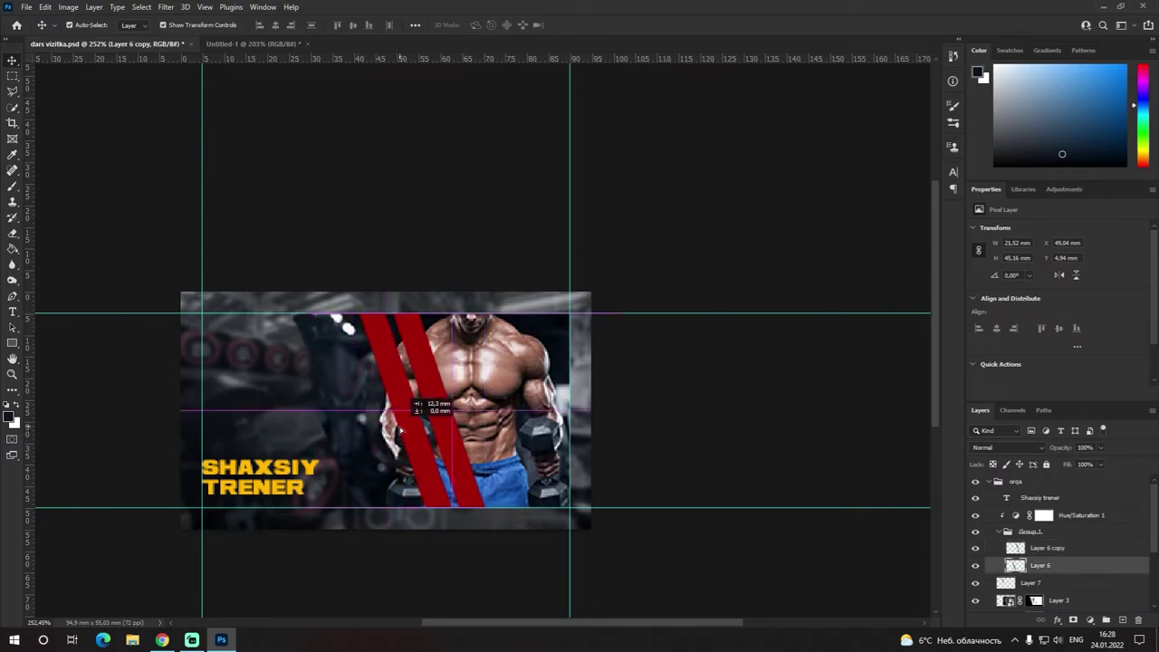
Step: Drag the bodybuilder photo right off the card and bring Chrome forward
{"action": "left_click_drag", "start_coordinate": [513, 431], "coordinate": [549, 431]}
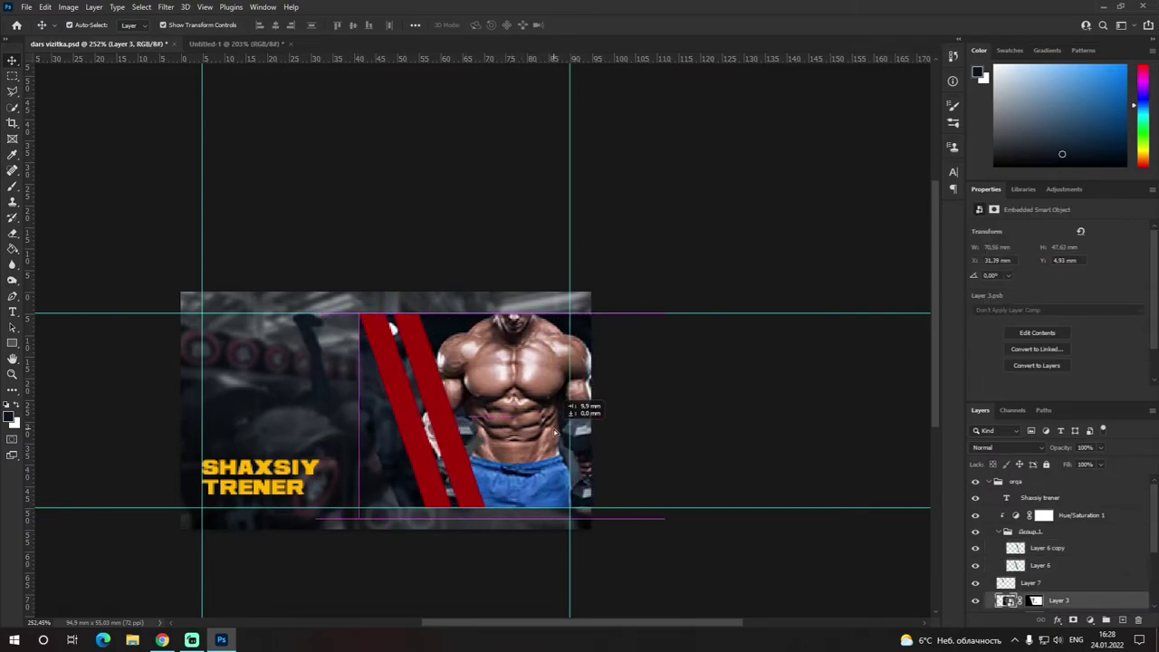
{"action": "left_click_drag", "start_coordinate": [550, 431], "coordinate": [554, 433]}
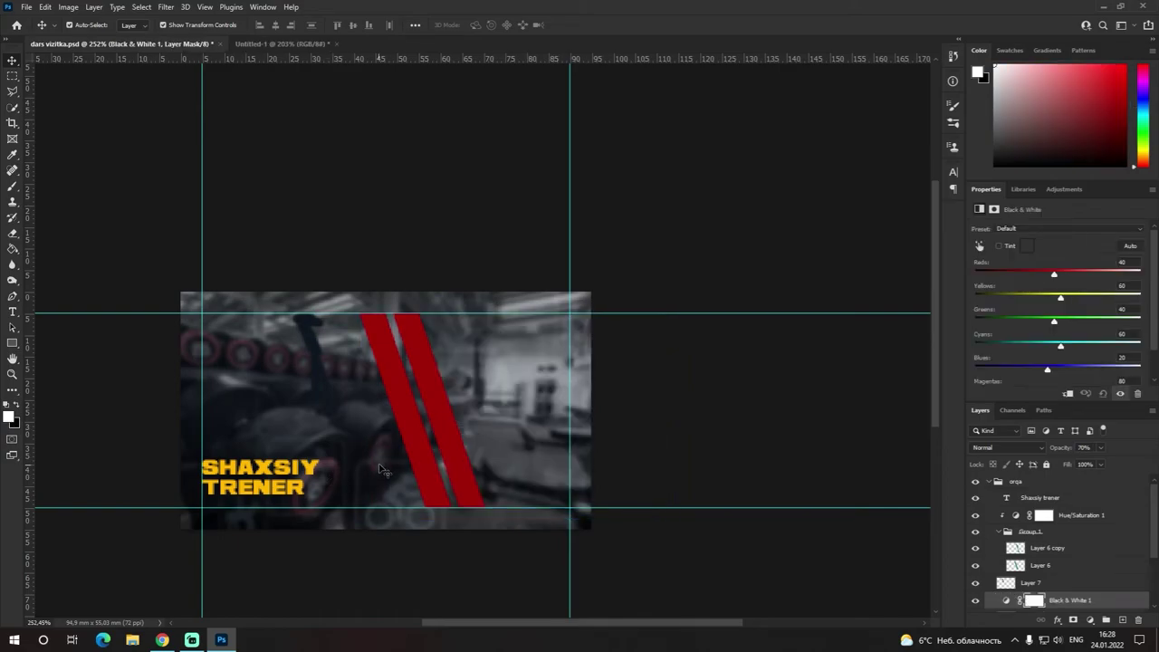
{"action": "left_click", "coordinate": [163, 640]}
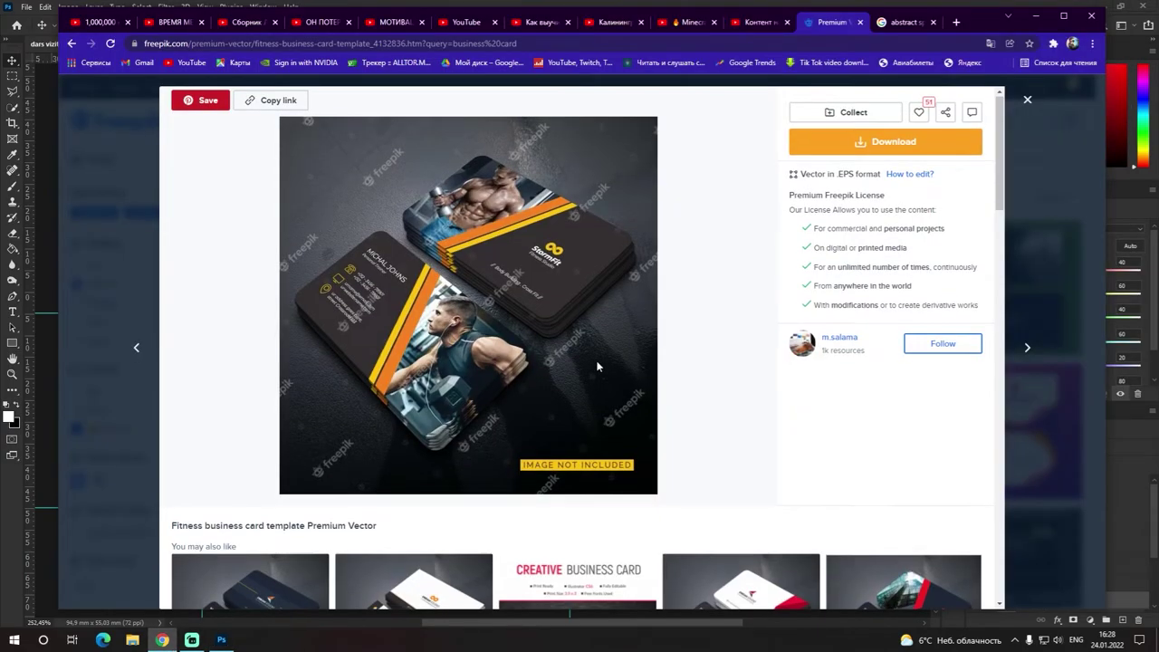
Step: Navigate back through the search history to the gym wallpaper image results
{"action": "scroll", "coordinate": [597, 361], "scroll_direction": "down", "scroll_amount": 3}
{"action": "scroll", "coordinate": [596, 361], "scroll_direction": "up", "scroll_amount": 3}
{"action": "left_click", "coordinate": [900, 22]}
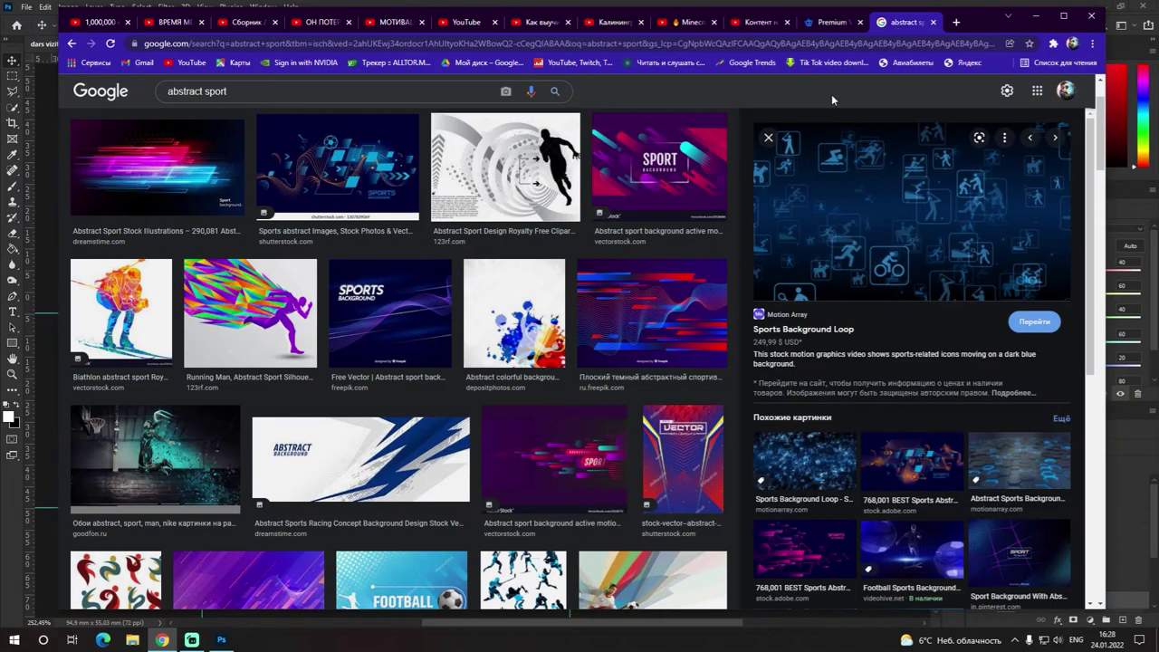
{"action": "scroll", "coordinate": [598, 172], "scroll_direction": "down", "scroll_amount": 2}
{"action": "key", "text": "alt+Left"}
{"action": "key", "text": "alt+Left"}
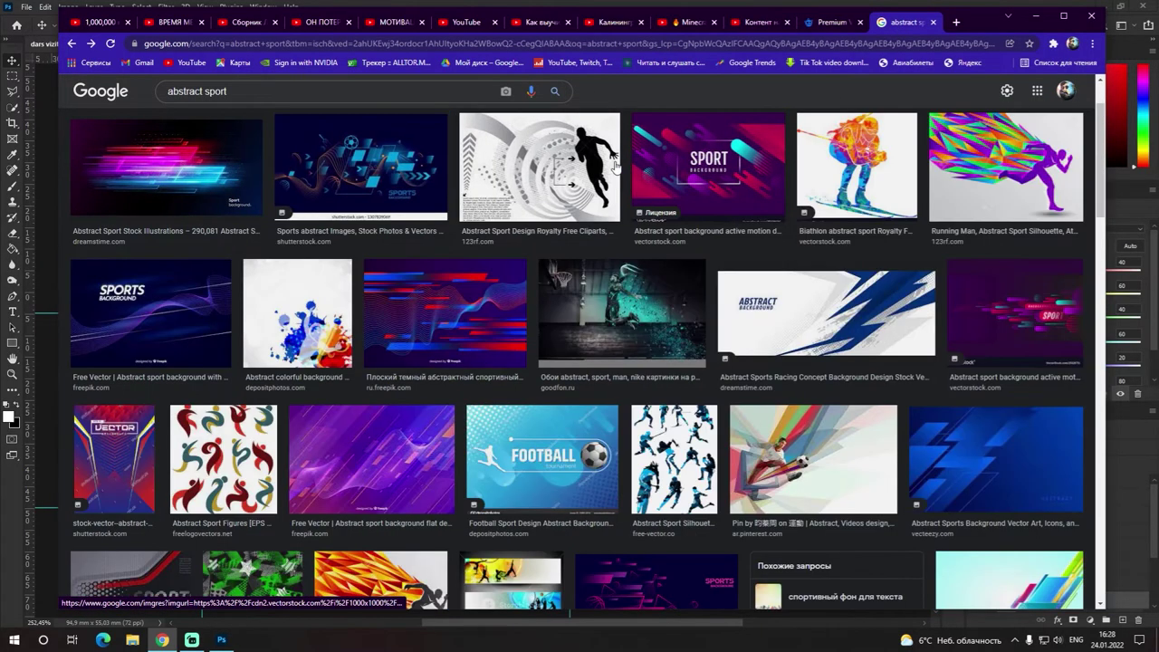
{"action": "key", "text": "alt+Left"}
{"action": "key", "text": "alt+Left"}
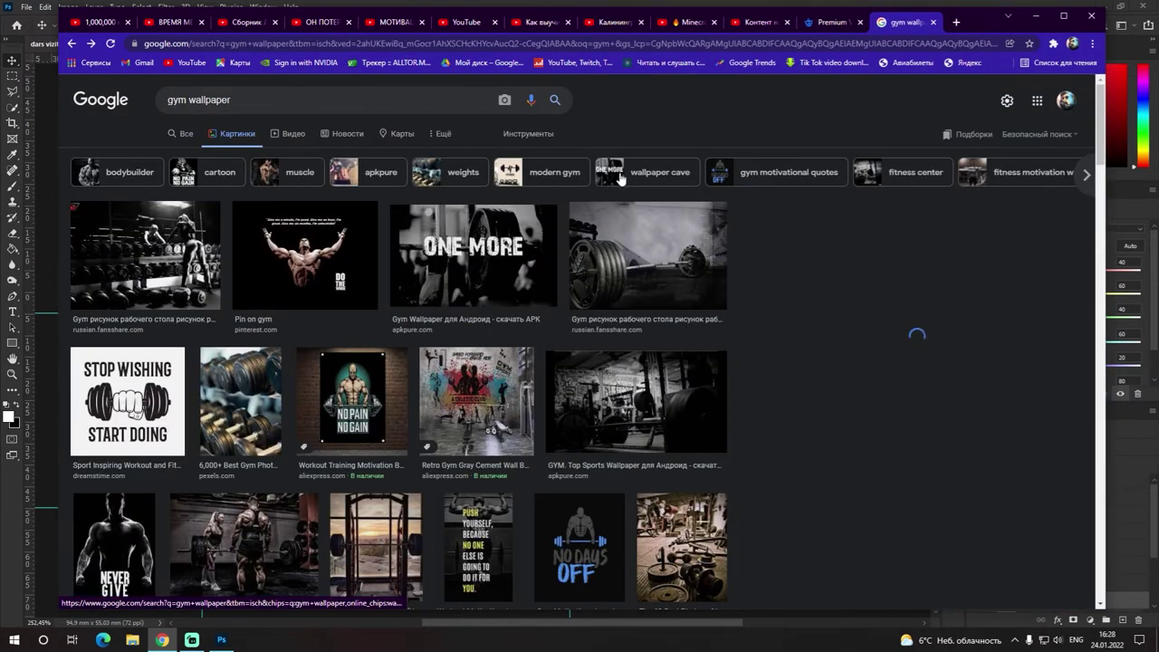
{"action": "key", "text": "alt+Left"}
{"action": "key", "text": "alt+Left"}
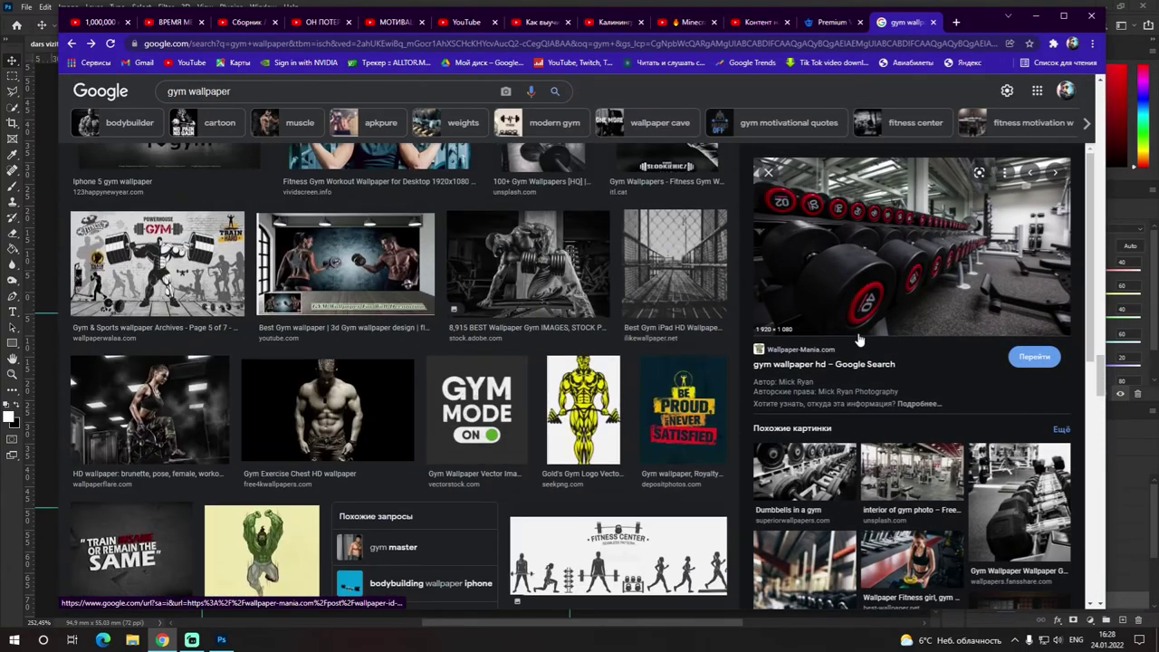
{"action": "key", "text": "alt+Left"}
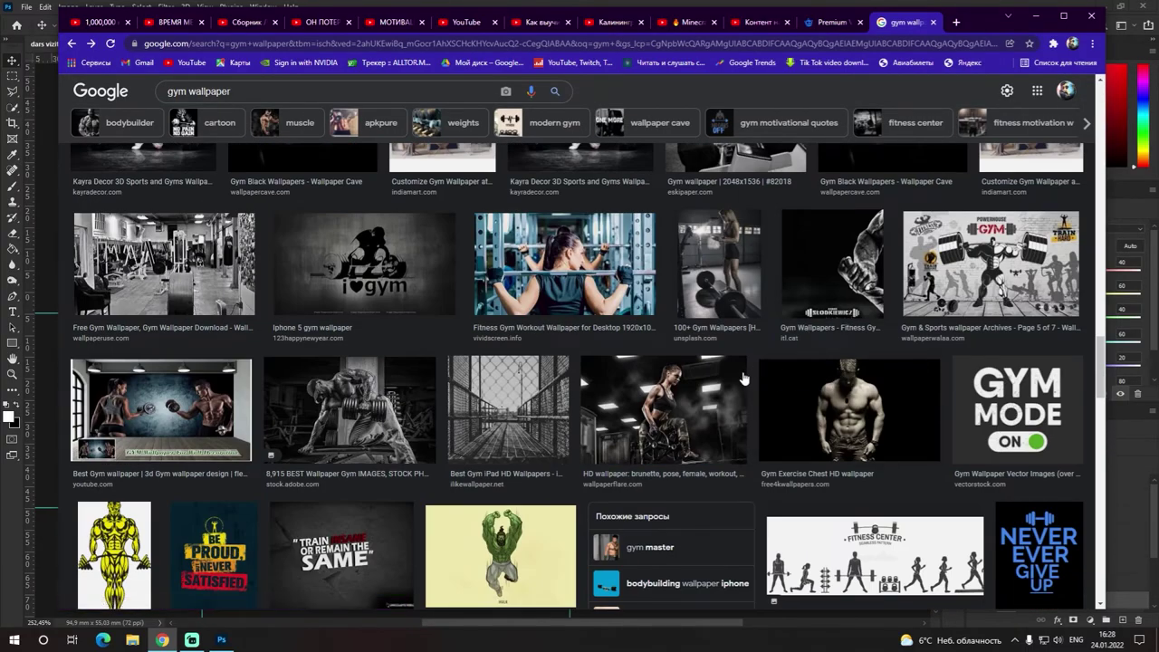
{"action": "scroll", "coordinate": [742, 380], "scroll_direction": "up", "scroll_amount": 2}
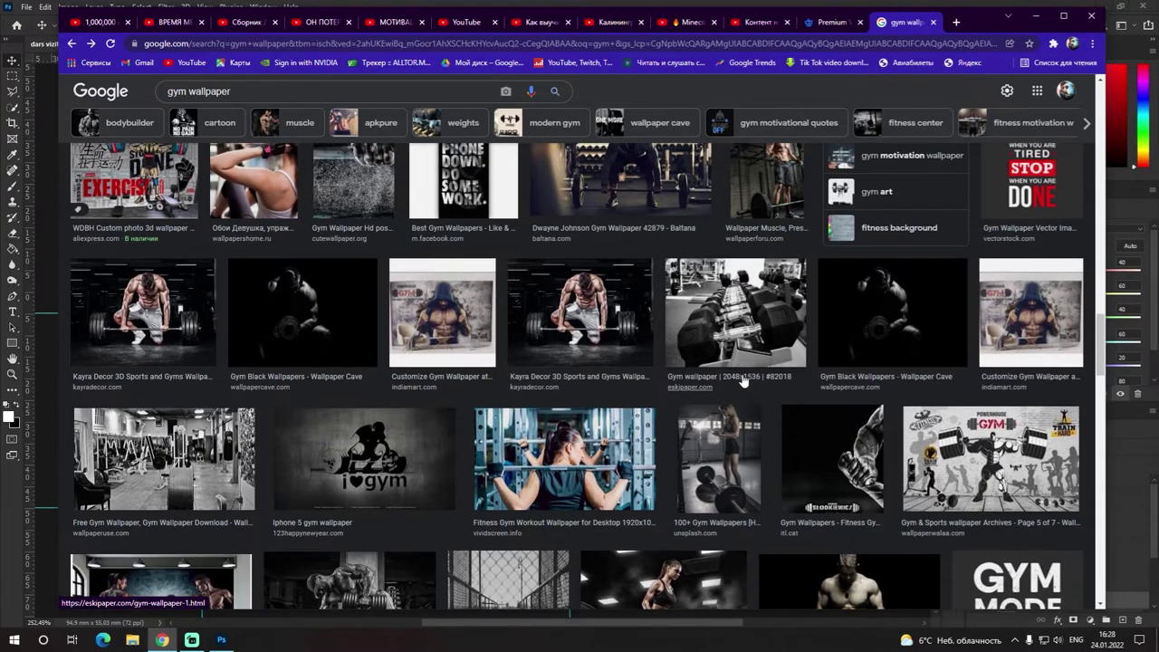
{"action": "scroll", "coordinate": [743, 380], "scroll_direction": "up", "scroll_amount": 2}
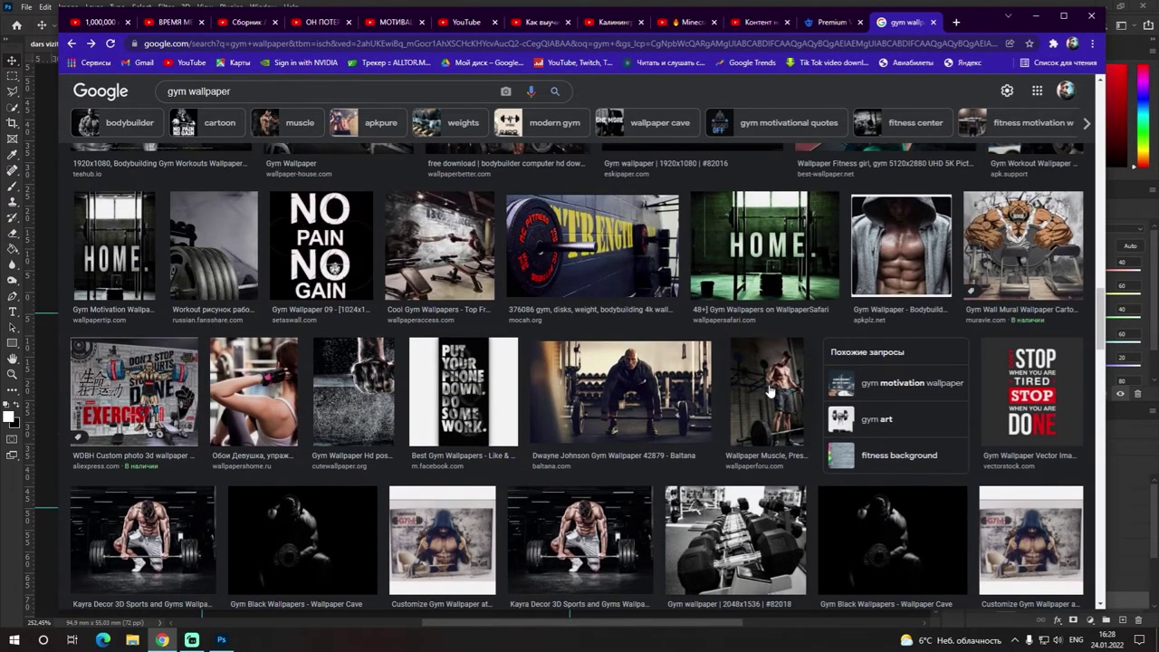
Step: Copy the goodfon bodybuilder wallpaper image and return to Photoshop
{"action": "left_click", "coordinate": [742, 380]}
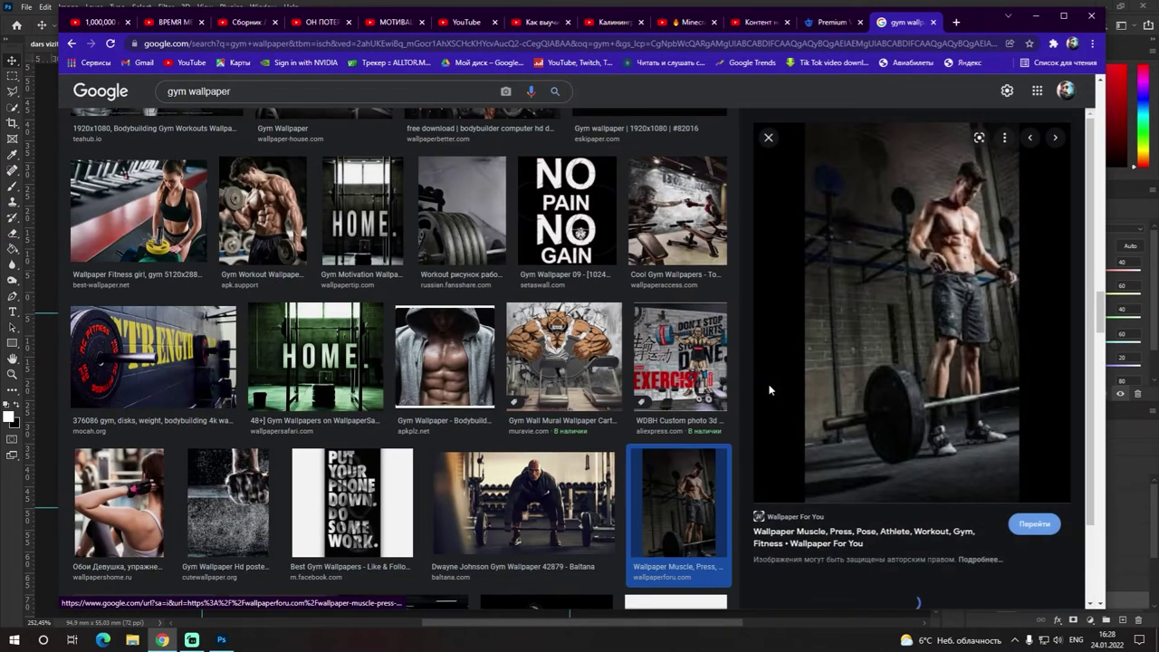
{"action": "scroll", "coordinate": [921, 410], "scroll_direction": "down", "scroll_amount": 5}
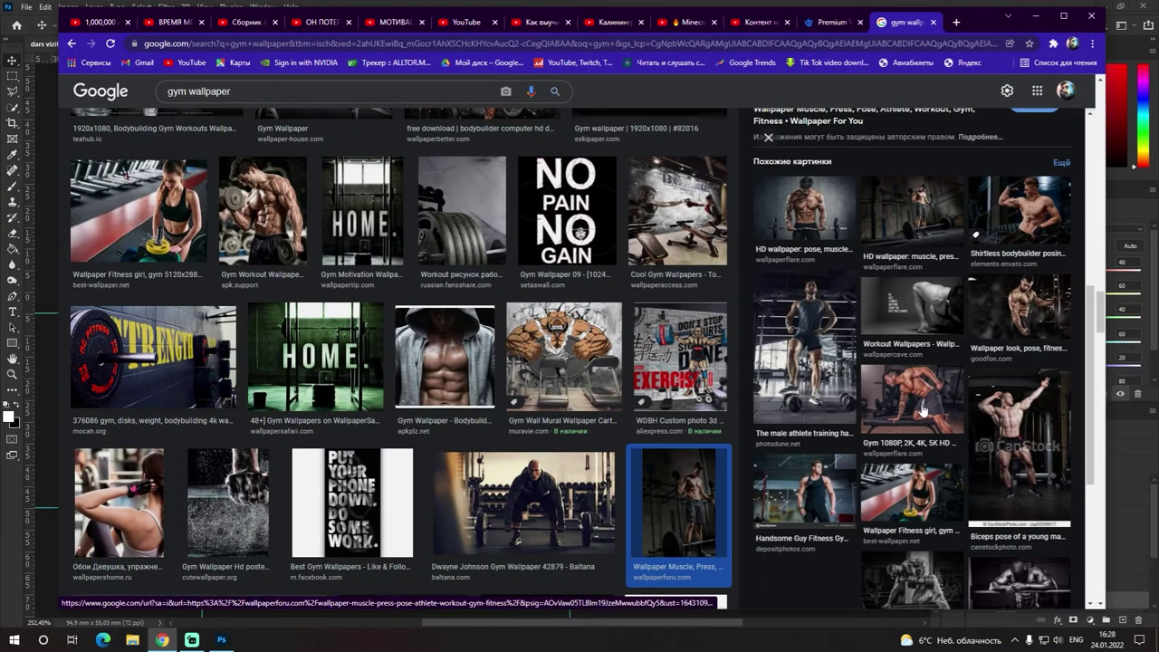
{"action": "left_click", "coordinate": [1002, 313]}
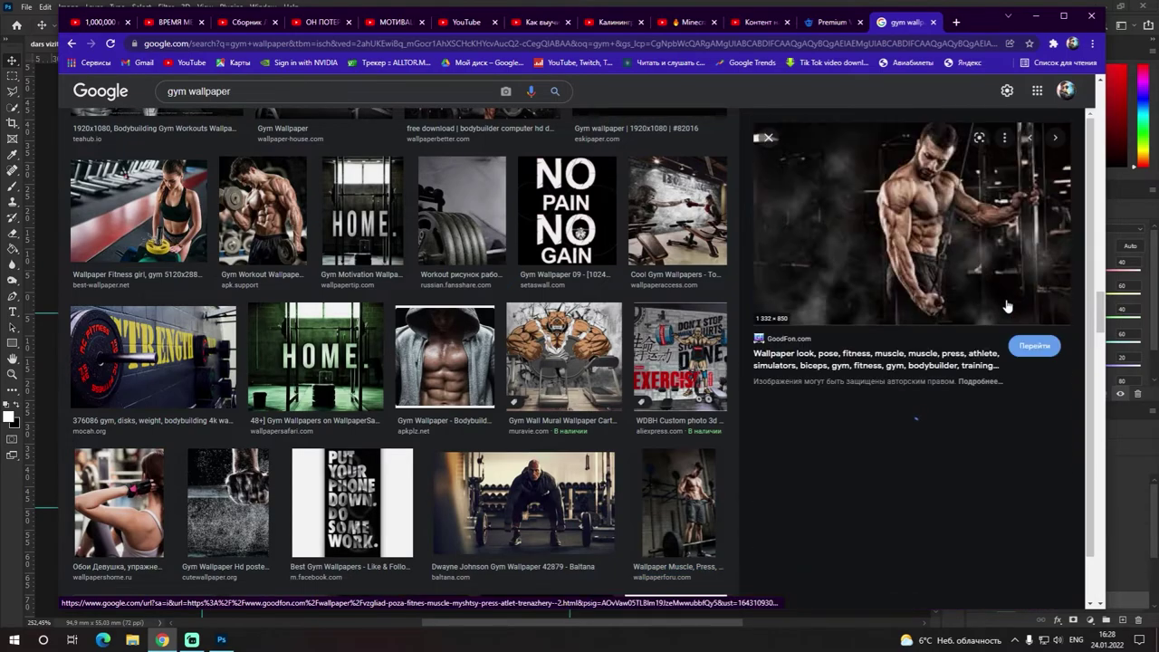
{"action": "right_click", "coordinate": [931, 264]}
{"action": "left_click", "coordinate": [980, 390]}
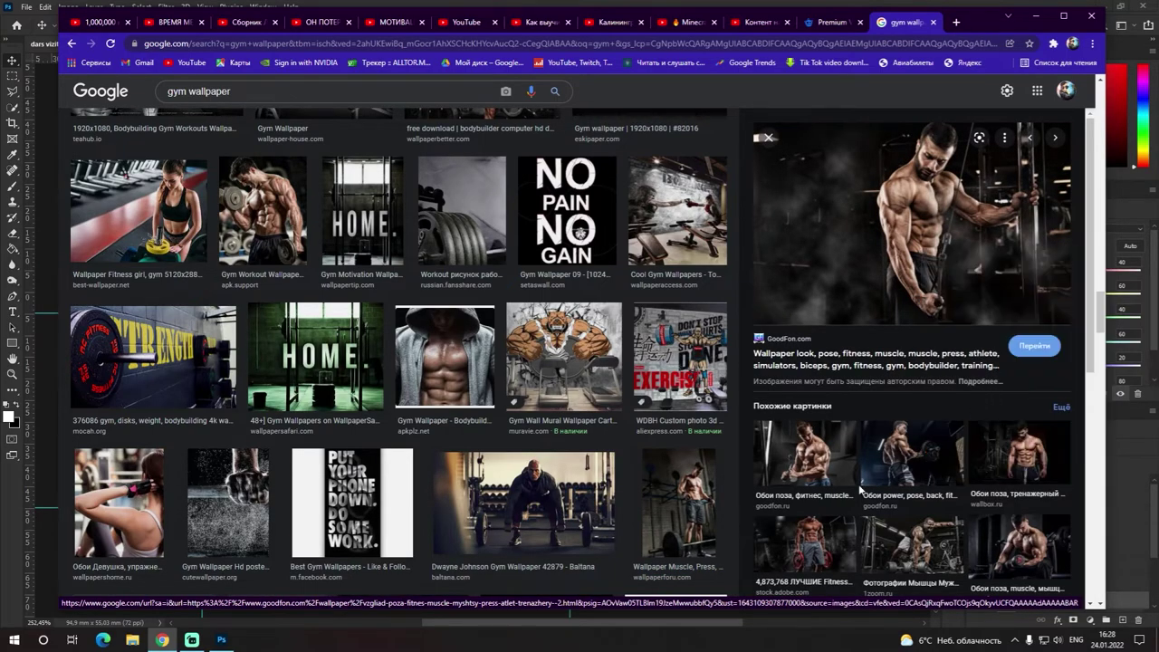
{"action": "left_click", "coordinate": [221, 639]}
Step: Fit the card on screen and re-clip the Black & White adjustment to Layer 4
{"action": "scroll", "coordinate": [1053, 594], "scroll_direction": "down", "scroll_amount": 3}
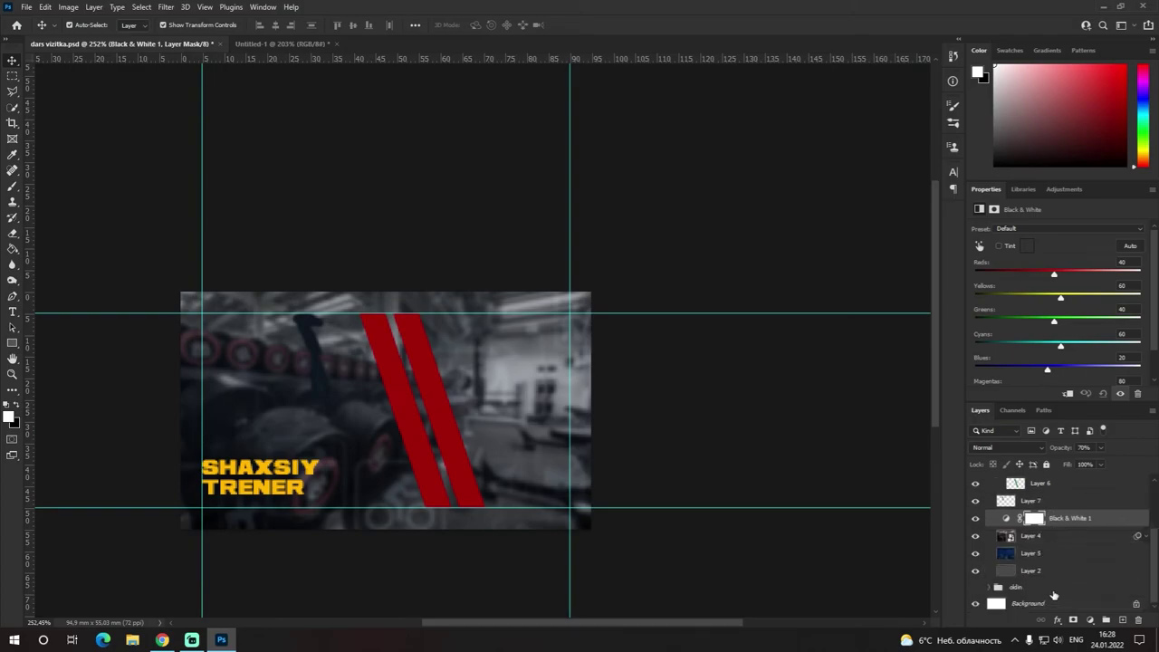
{"action": "left_click", "coordinate": [1044, 555]}
{"action": "left_click", "coordinate": [1046, 520]}
{"action": "key", "text": "ctrl+0"}
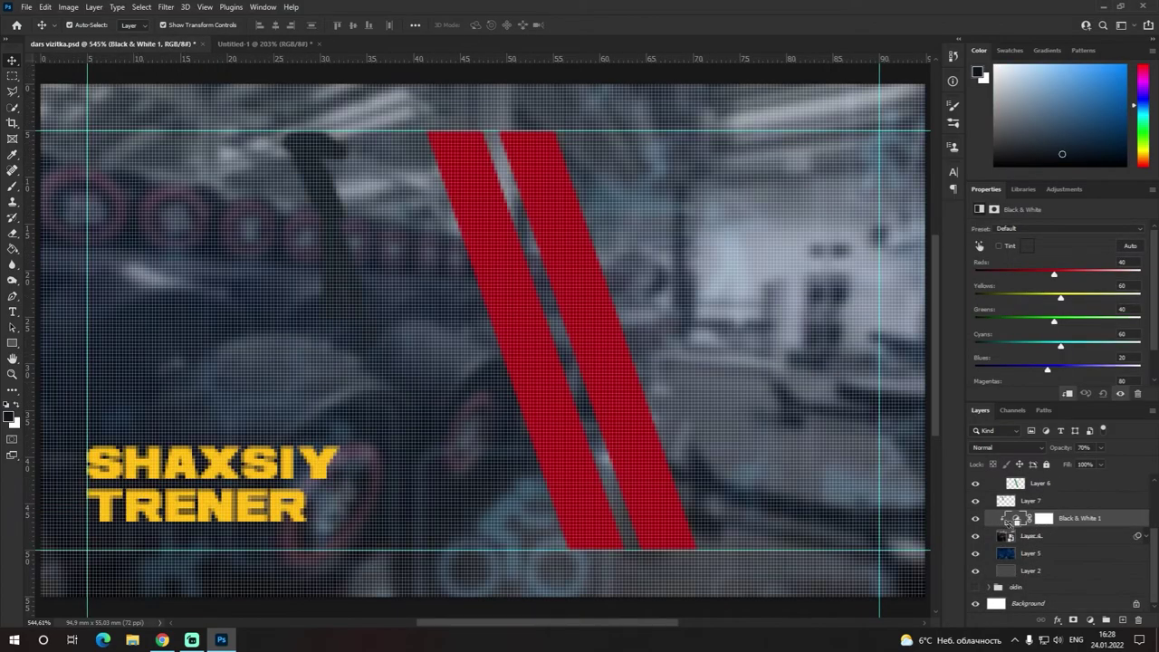
{"action": "left_click", "coordinate": [1007, 522]}
{"action": "key", "text": "ctrl+alt+g"}
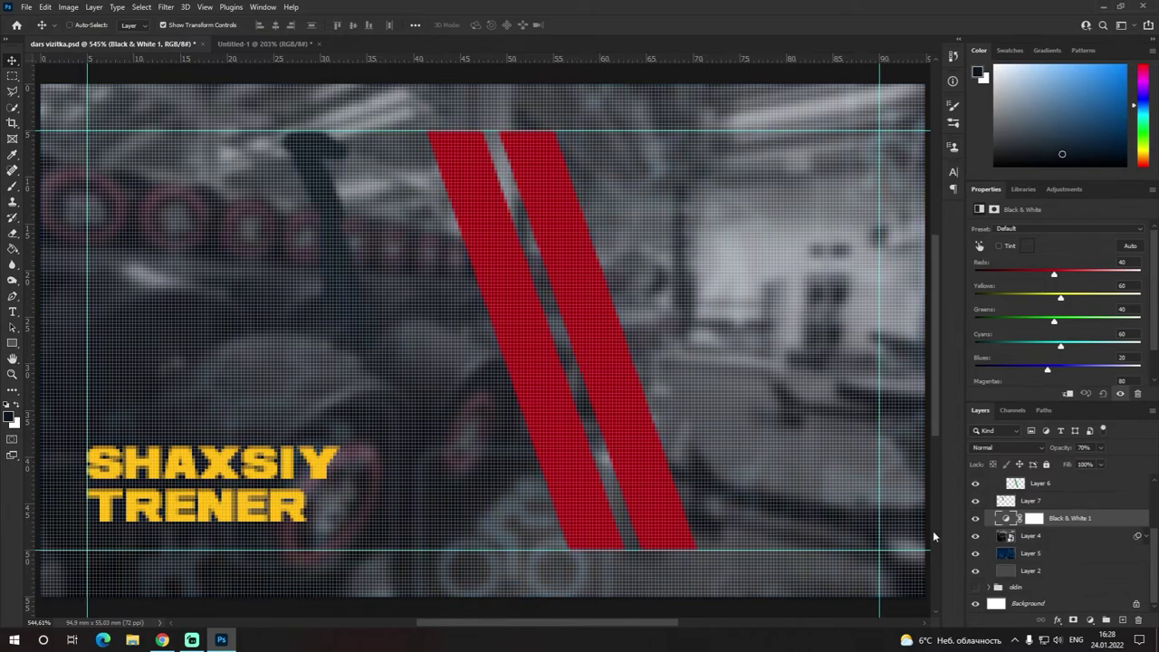
{"action": "scroll", "coordinate": [933, 531], "scroll_direction": "down", "scroll_amount": 3}
{"action": "left_click", "coordinate": [1008, 528], "text": "alt"}
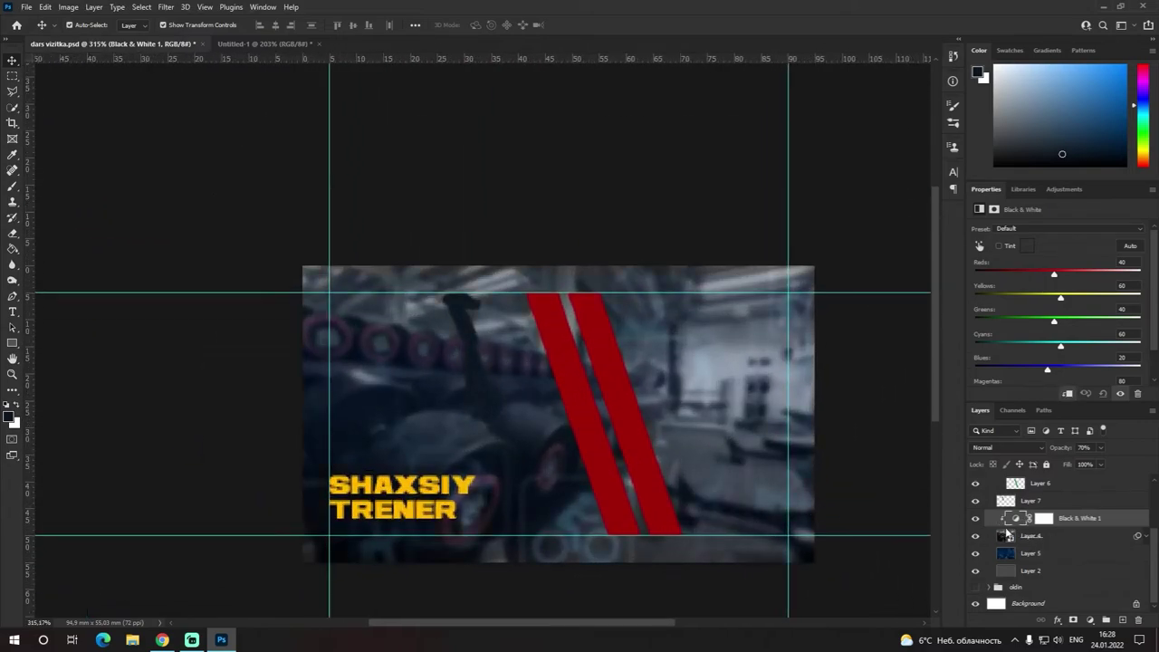
Step: Paste the bodybuilder image above Layer 7 and convert it to a smart object
{"action": "left_click", "coordinate": [1078, 507]}
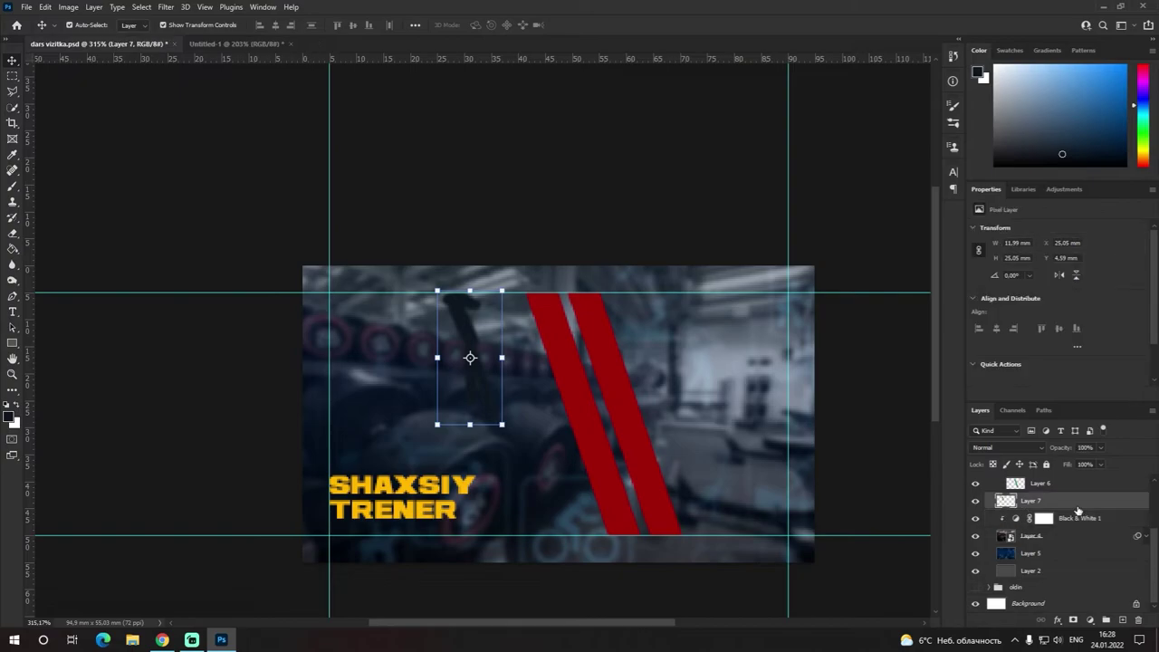
{"action": "key", "text": "ctrl+v"}
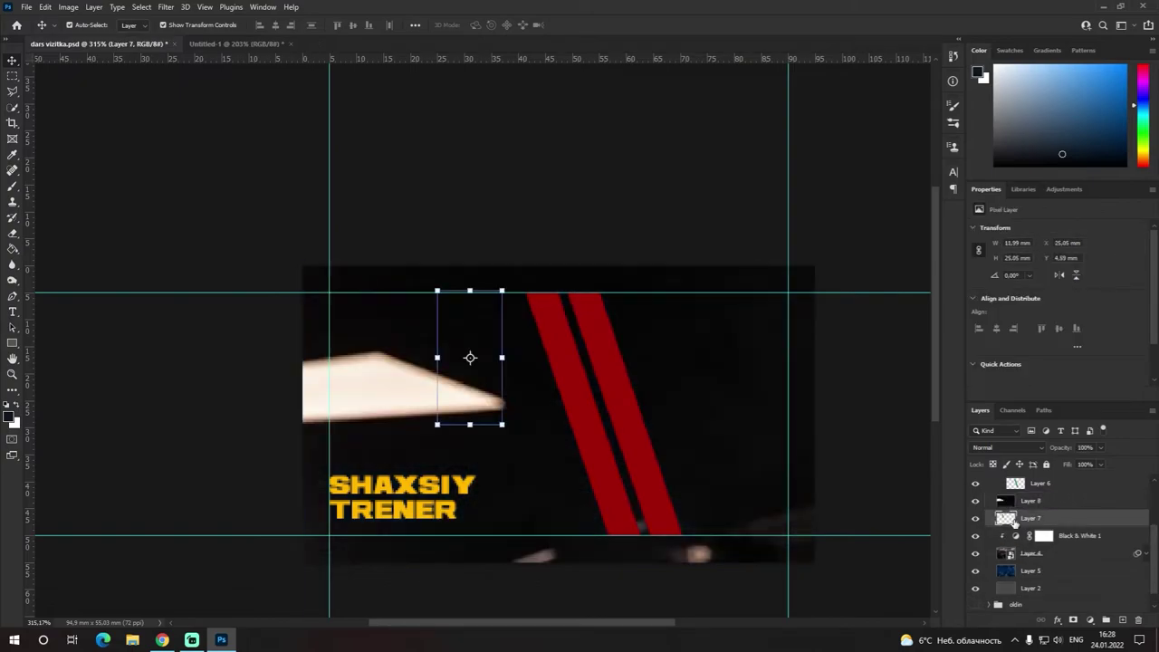
{"action": "right_click", "coordinate": [1038, 507]}
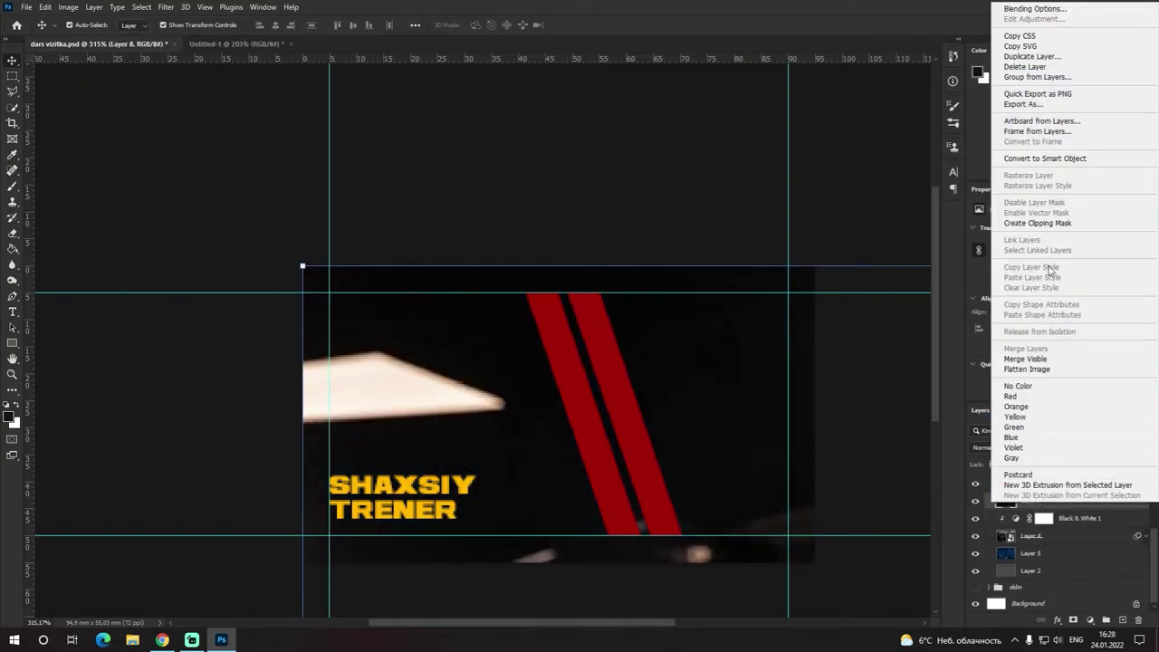
{"action": "left_click", "coordinate": [1050, 163]}
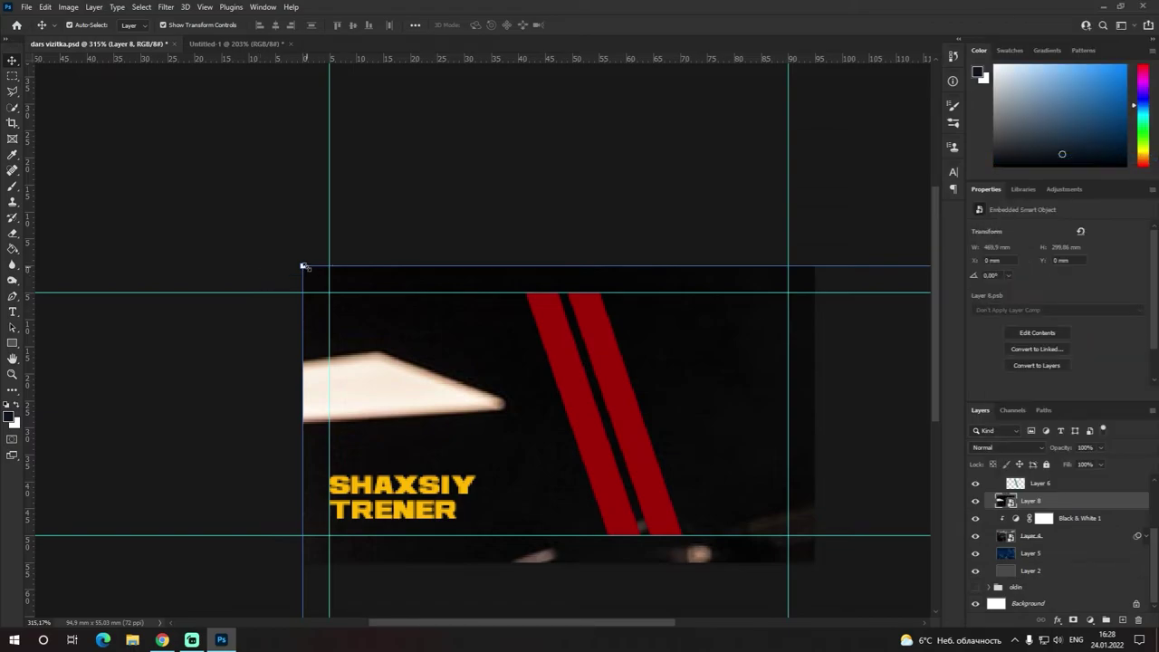
Step: Scale the bodybuilder photo down, flip it horizontally, and position it on the card's right side
{"action": "mouse_move", "coordinate": [302, 266]}
{"action": "left_mouse_down"}
{"action": "mouse_move", "coordinate": [688, 493]}
{"action": "mouse_move", "coordinate": [259, 269]}
{"action": "mouse_move", "coordinate": [647, 554]}
{"action": "mouse_move", "coordinate": [366, 243]}
{"action": "mouse_move", "coordinate": [715, 483]}
{"action": "mouse_move", "coordinate": [296, 233]}
{"action": "mouse_move", "coordinate": [335, 266]}
{"action": "left_mouse_up"}
{"action": "mouse_move", "coordinate": [489, 367]}
{"action": "left_mouse_down"}
{"action": "mouse_move", "coordinate": [633, 413]}
{"action": "mouse_move", "coordinate": [694, 394]}
{"action": "left_mouse_up"}
{"action": "right_click", "coordinate": [694, 394]}
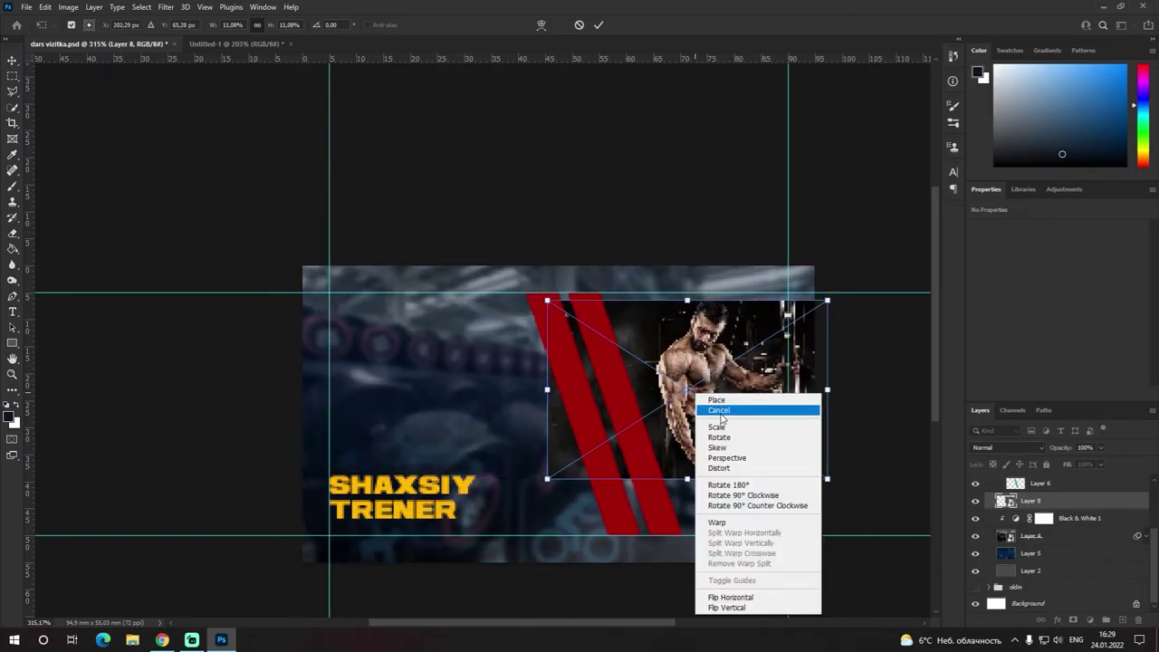
{"action": "left_click", "coordinate": [730, 596]}
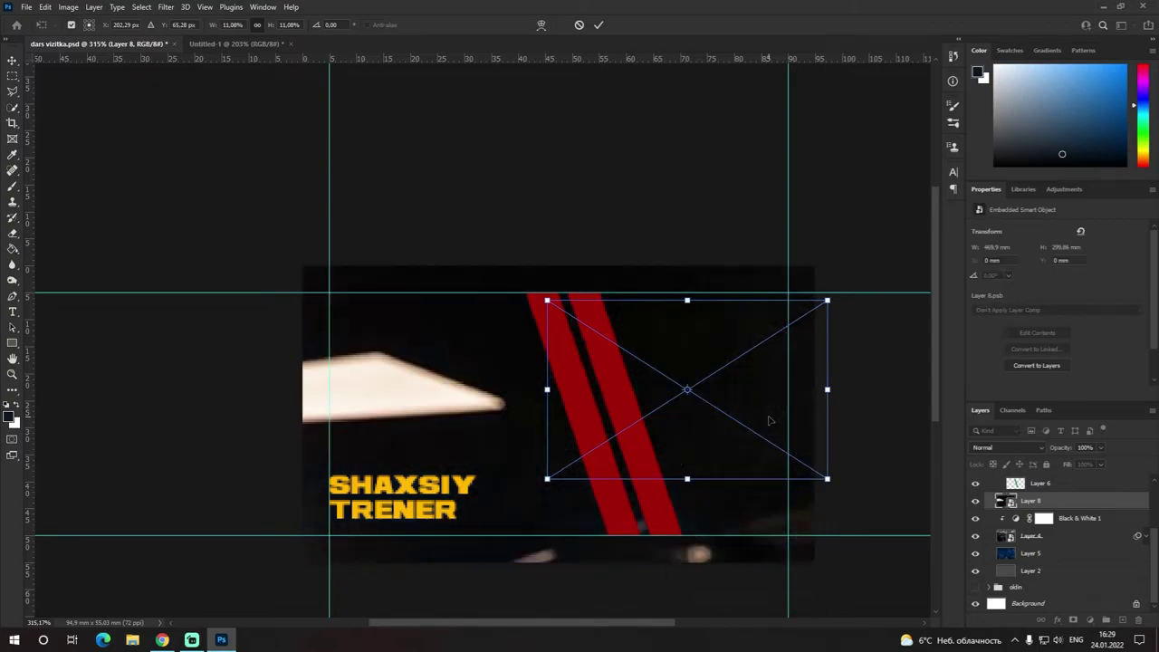
{"action": "left_click_drag", "start_coordinate": [766, 422], "coordinate": [753, 441]}
{"action": "left_click_drag", "start_coordinate": [817, 499], "coordinate": [874, 532]}
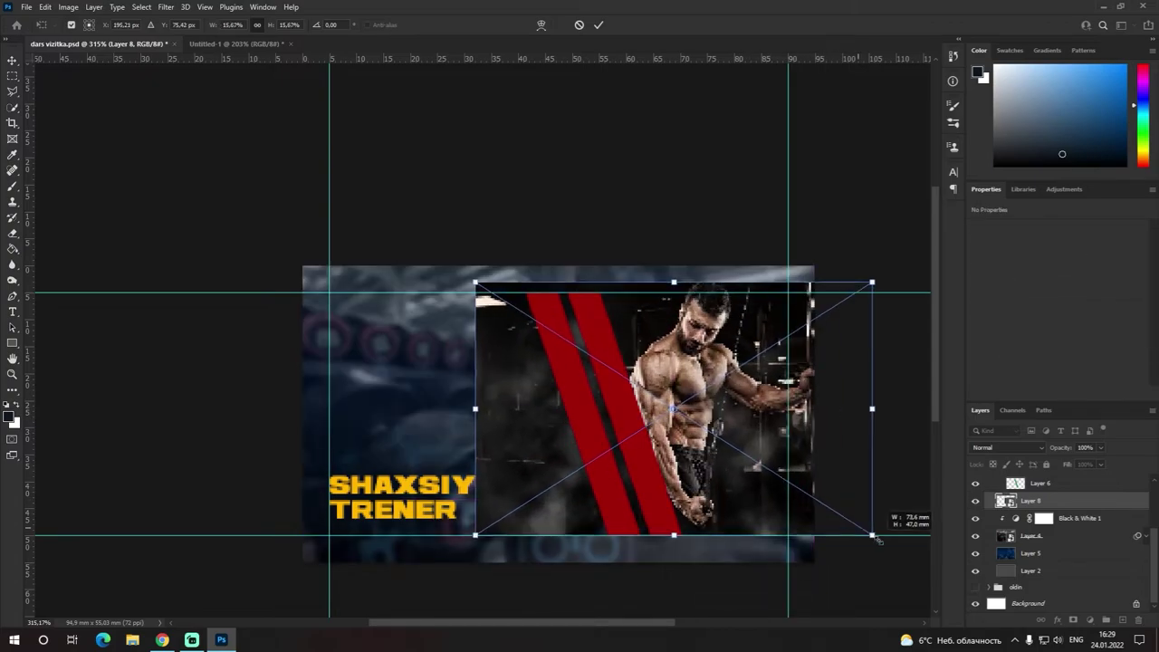
{"action": "left_click_drag", "start_coordinate": [814, 454], "coordinate": [820, 467]}
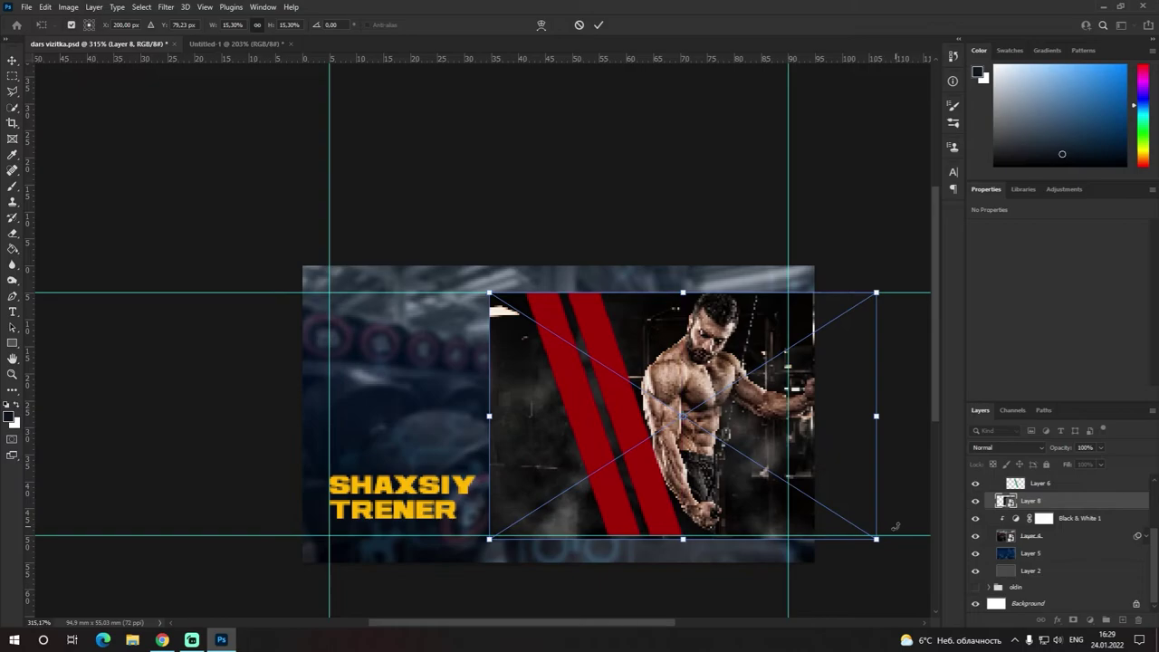
{"action": "left_click_drag", "start_coordinate": [876, 539], "coordinate": [868, 534]}
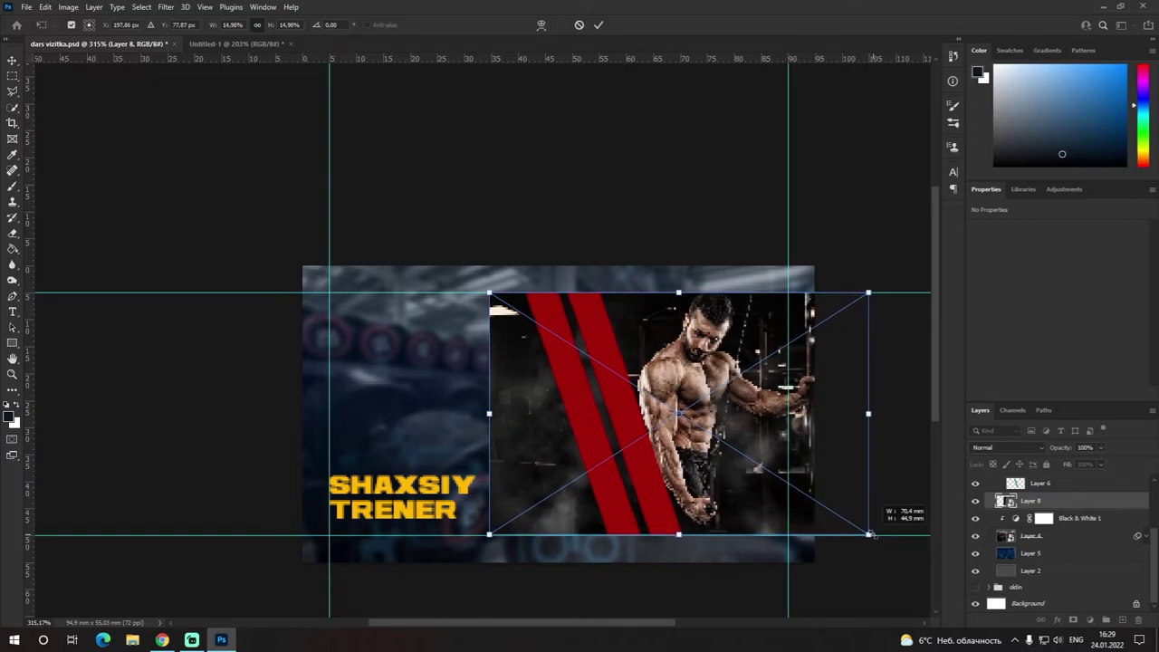
{"action": "left_click_drag", "start_coordinate": [742, 424], "coordinate": [766, 425]}
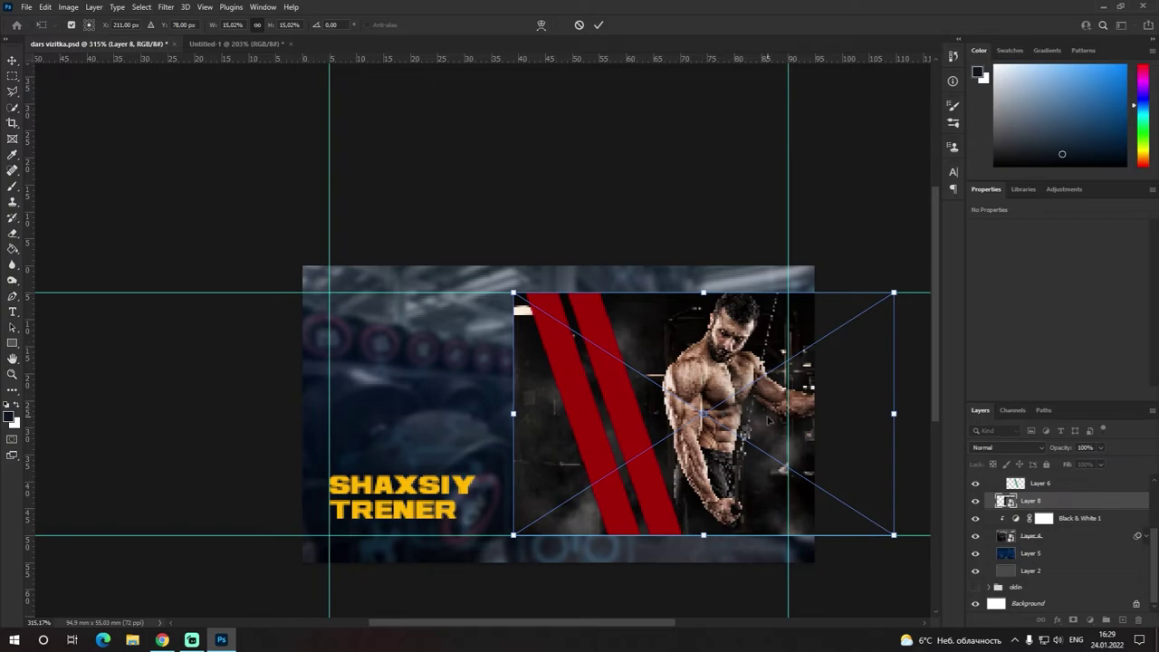
{"action": "key", "text": "Return"}
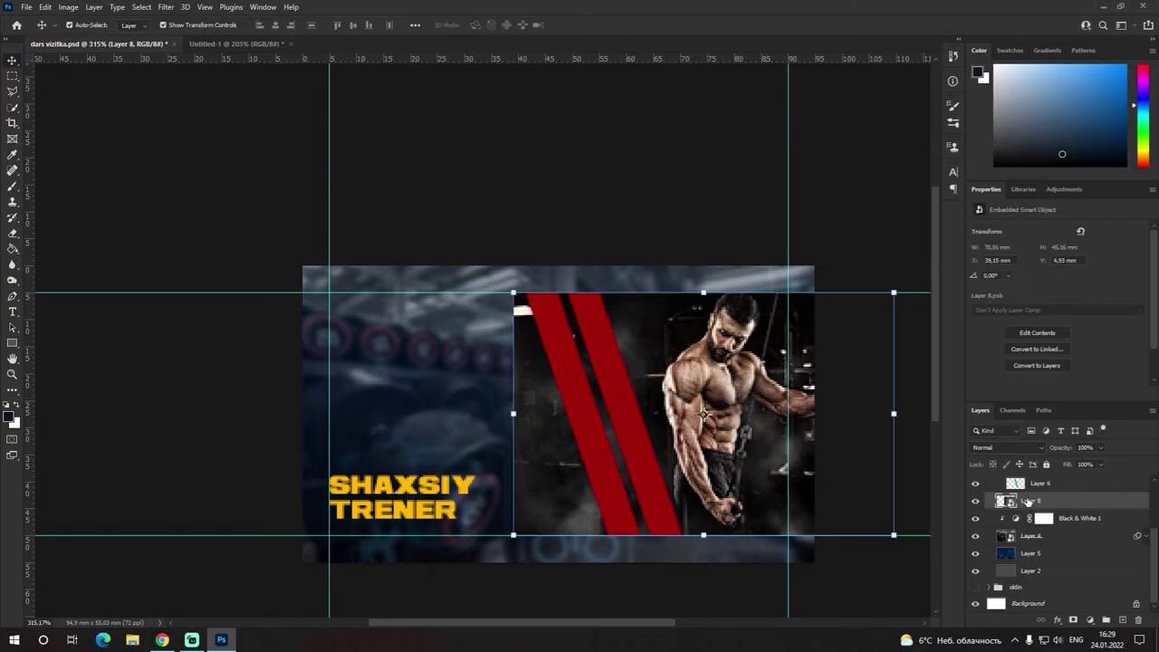
Step: Flip the bodybuilder photo horizontally again and nudge it further right
{"action": "key", "text": "ctrl+t"}
{"action": "right_click", "coordinate": [695, 370]}
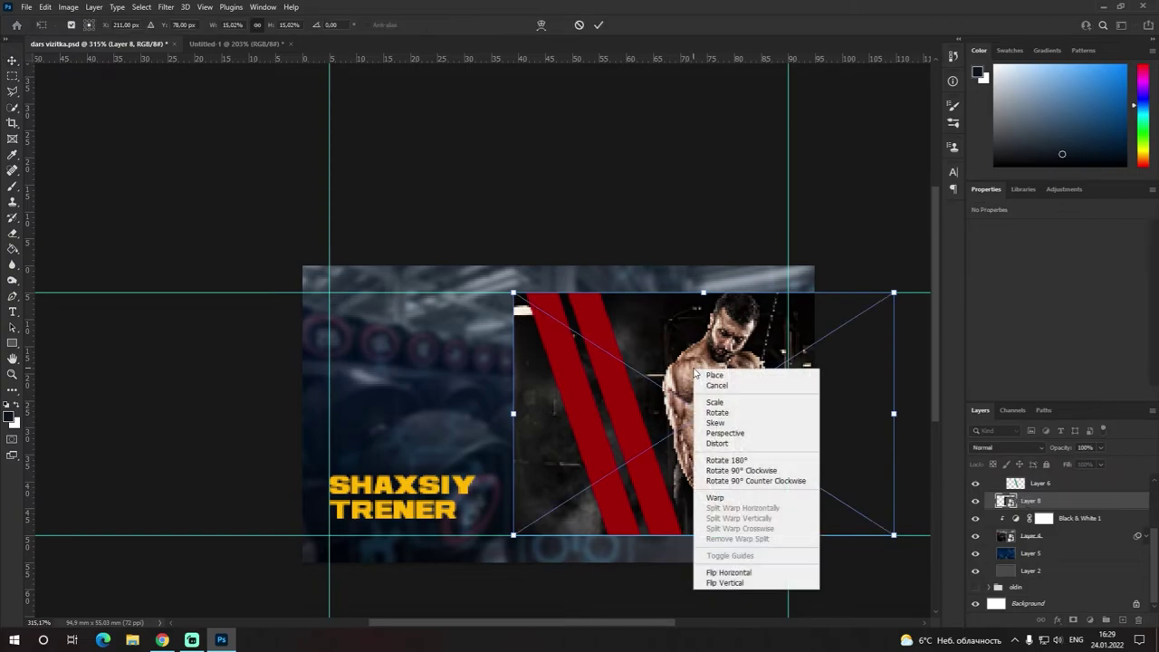
{"action": "left_click", "coordinate": [724, 573]}
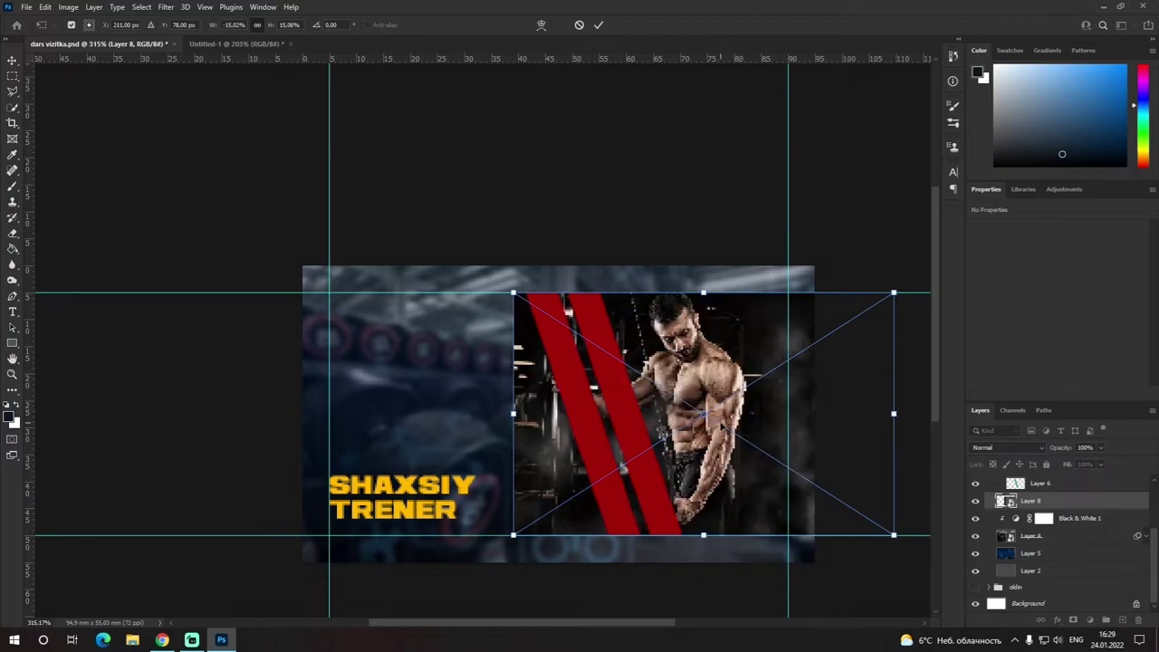
{"action": "left_click_drag", "start_coordinate": [717, 425], "coordinate": [759, 430]}
{"action": "key", "text": "Return"}
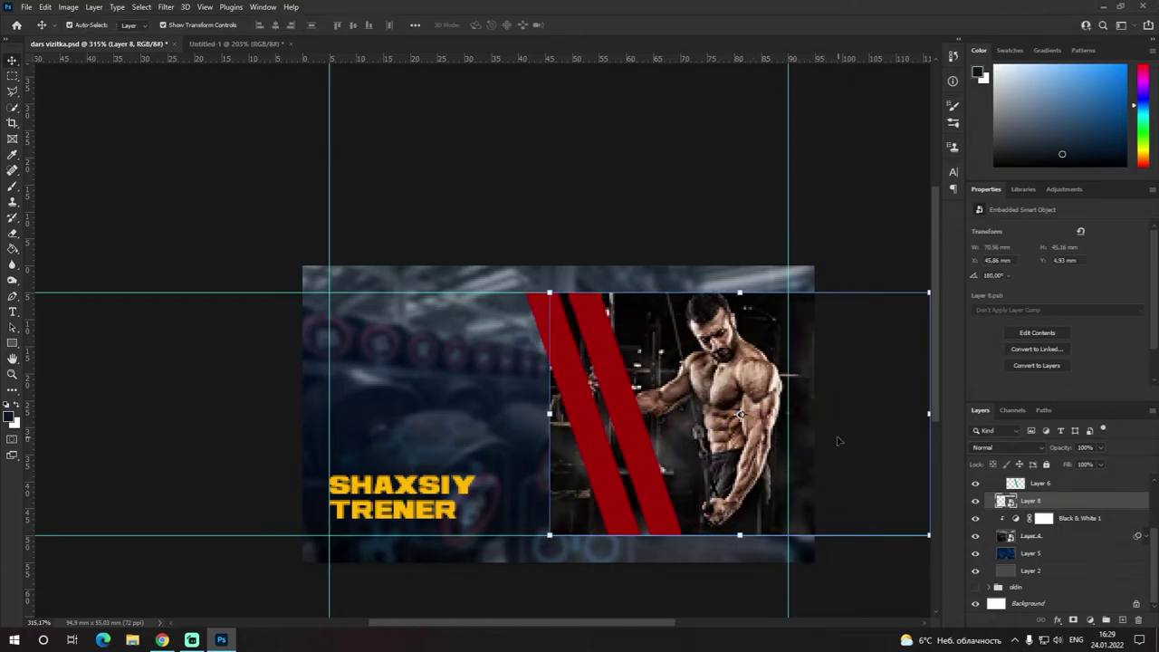
{"action": "scroll", "coordinate": [825, 440], "scroll_direction": "right", "scroll_amount": 3}
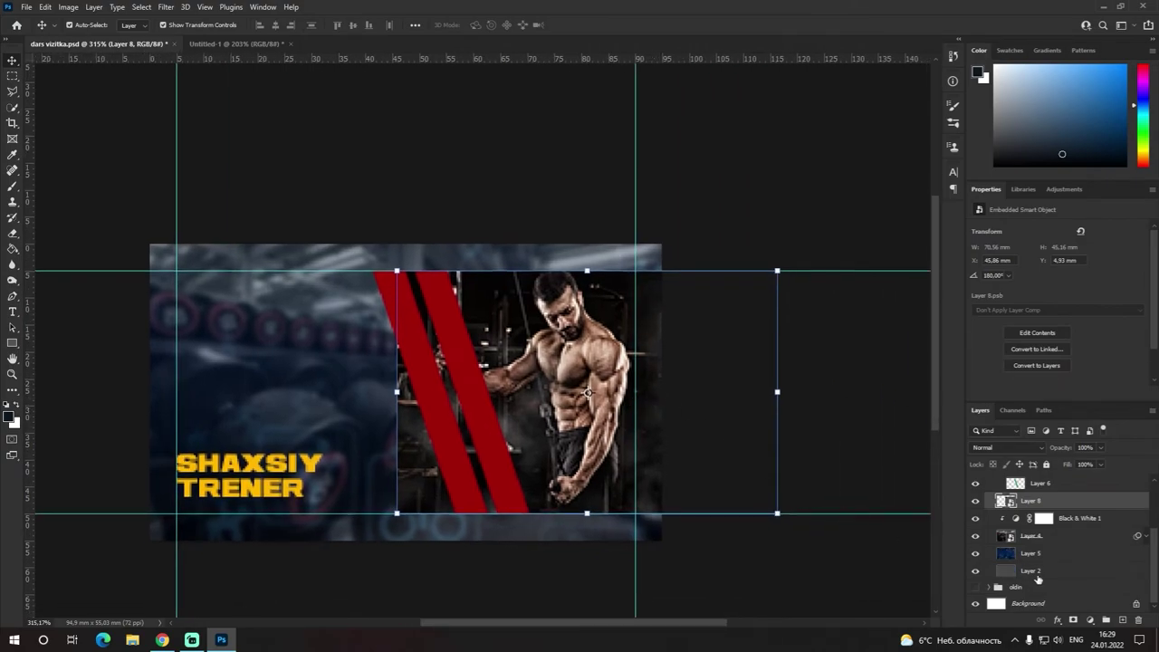
Step: Add a layer mask to the photo and paint black over its right-edge strip
{"action": "left_click", "coordinate": [1074, 620]}
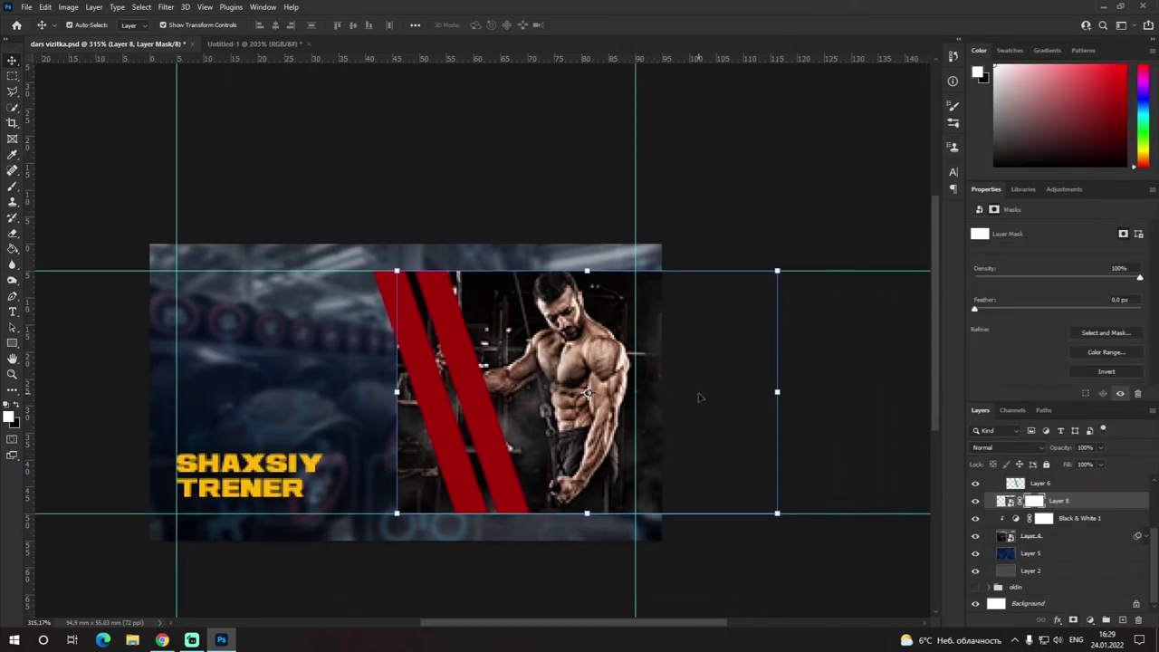
{"action": "left_click", "coordinate": [12, 76]}
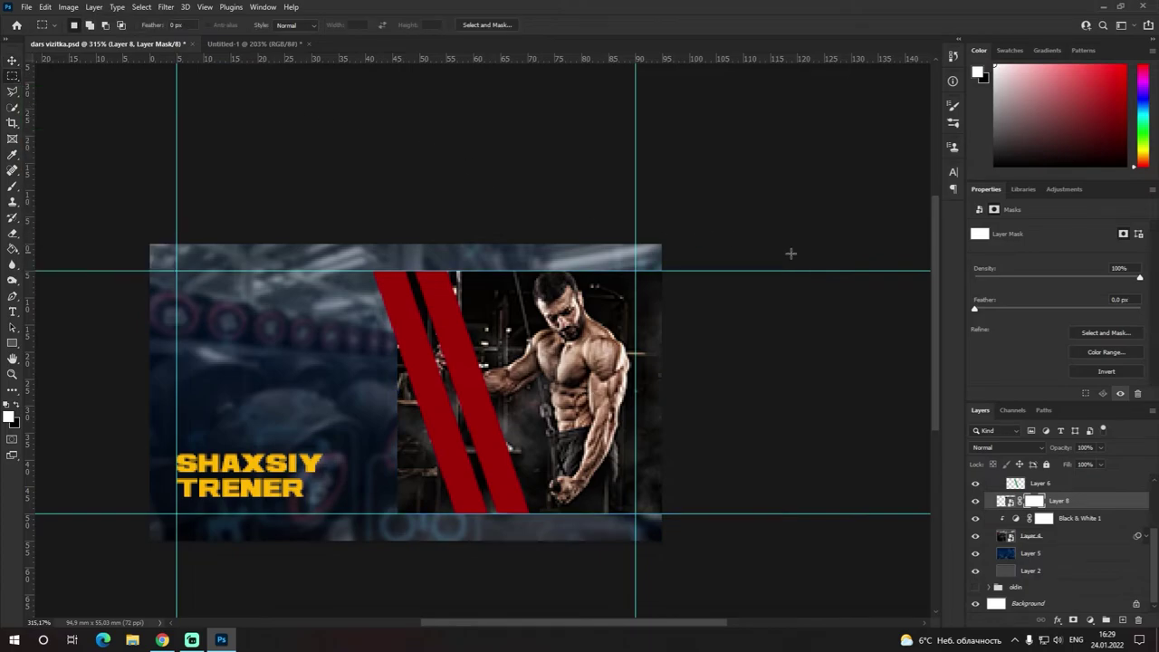
{"action": "mouse_move", "coordinate": [661, 244]}
{"action": "left_mouse_down"}
{"action": "mouse_move", "coordinate": [649, 564]}
{"action": "mouse_move", "coordinate": [639, 569]}
{"action": "left_mouse_up"}
{"action": "key", "text": "b"}
{"action": "key", "text": "x"}
{"action": "left_click_drag", "start_coordinate": [638, 507], "coordinate": [652, 290]}
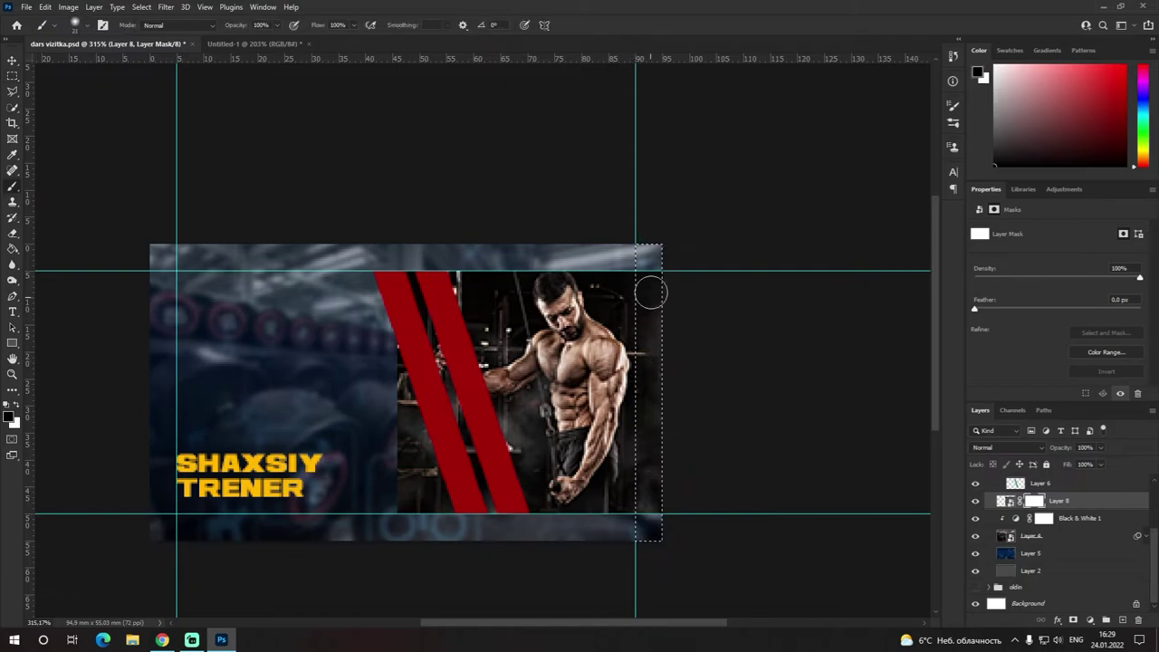
{"action": "right_click", "coordinate": [650, 263]}
{"action": "right_click", "coordinate": [625, 242], "text": "alt"}
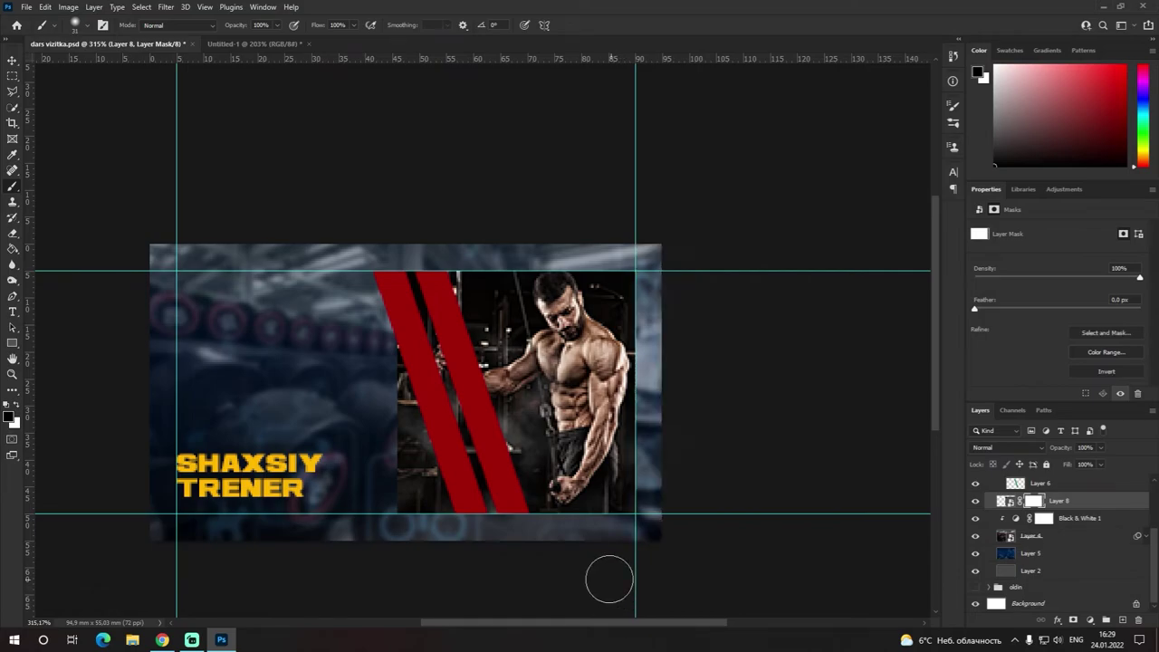
{"action": "key", "text": "ctrl+d"}
Step: Shift the Group 1 red stripes left, then add a new empty layer above the photo
{"action": "key", "text": "v"}
{"action": "left_click", "coordinate": [485, 444], "text": "alt"}
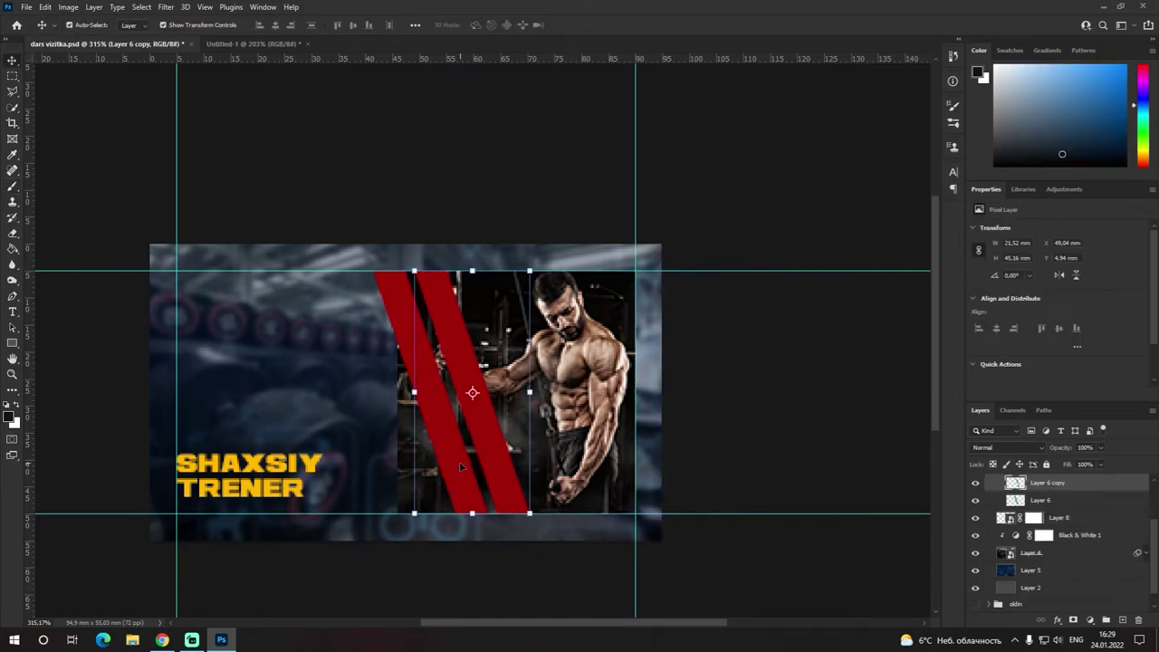
{"action": "left_click", "coordinate": [1037, 500], "text": "shift"}
{"action": "scroll", "coordinate": [1033, 507], "scroll_direction": "up", "scroll_amount": 2}
{"action": "scroll", "coordinate": [1010, 534], "scroll_direction": "up", "scroll_amount": 2}
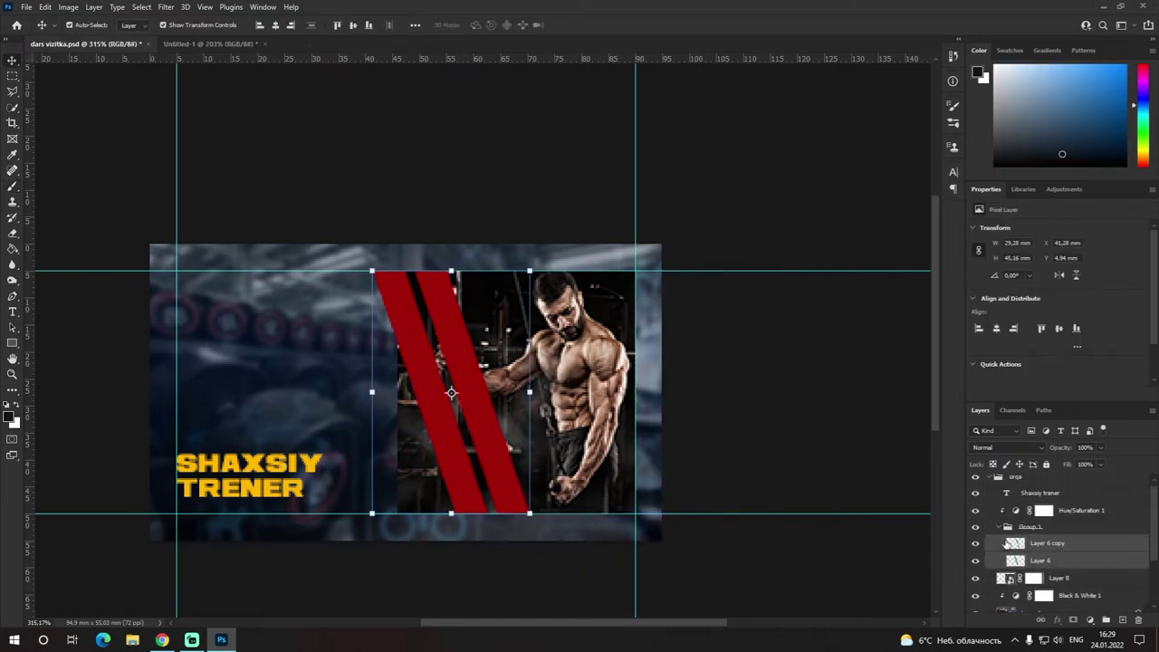
{"action": "left_click", "coordinate": [1007, 527]}
{"action": "left_click", "coordinate": [999, 526]}
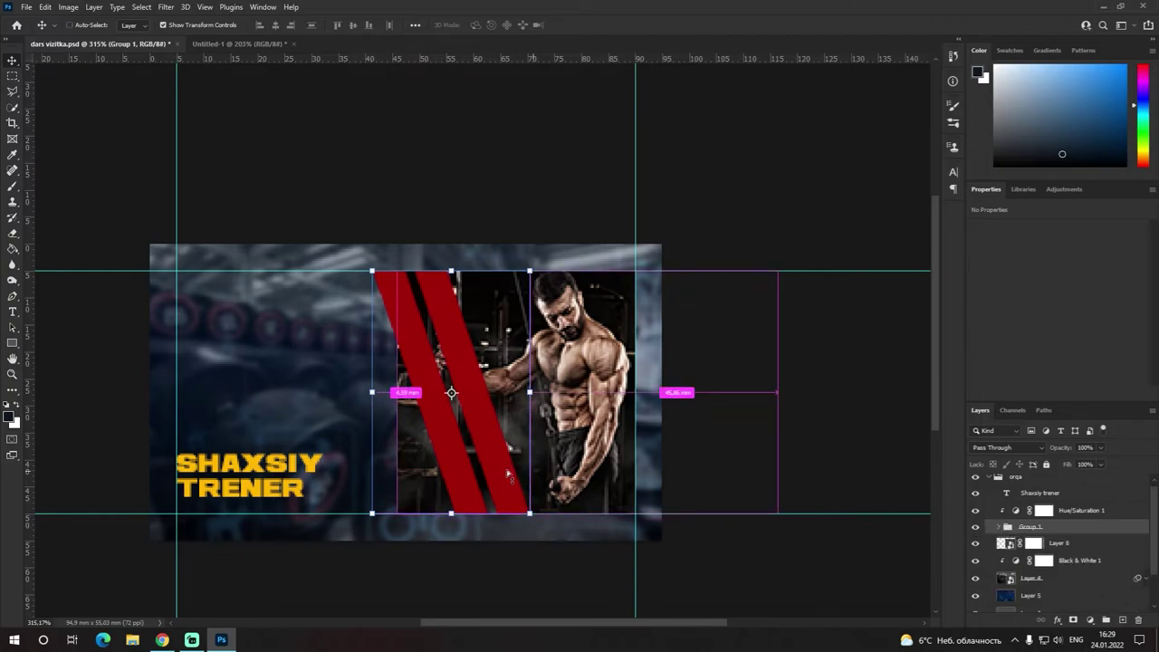
{"action": "key", "text": "ctrl+t"}
{"action": "left_click_drag", "start_coordinate": [470, 403], "coordinate": [431, 405]}
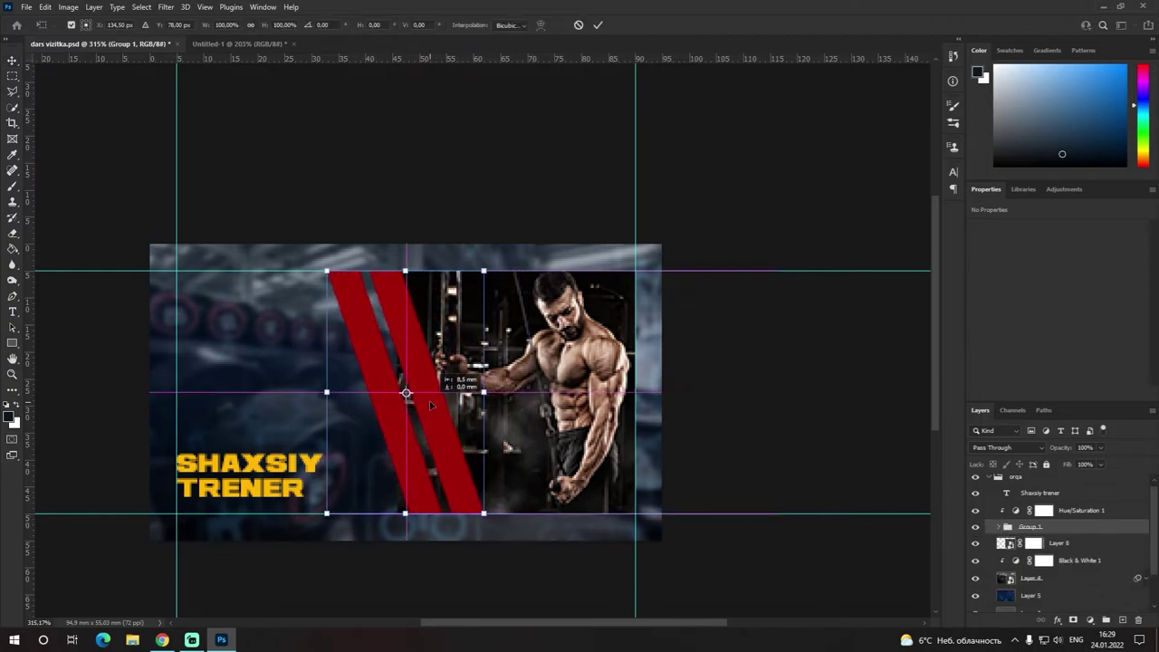
{"action": "left_click", "coordinate": [694, 469]}
{"action": "left_click", "coordinate": [730, 471]}
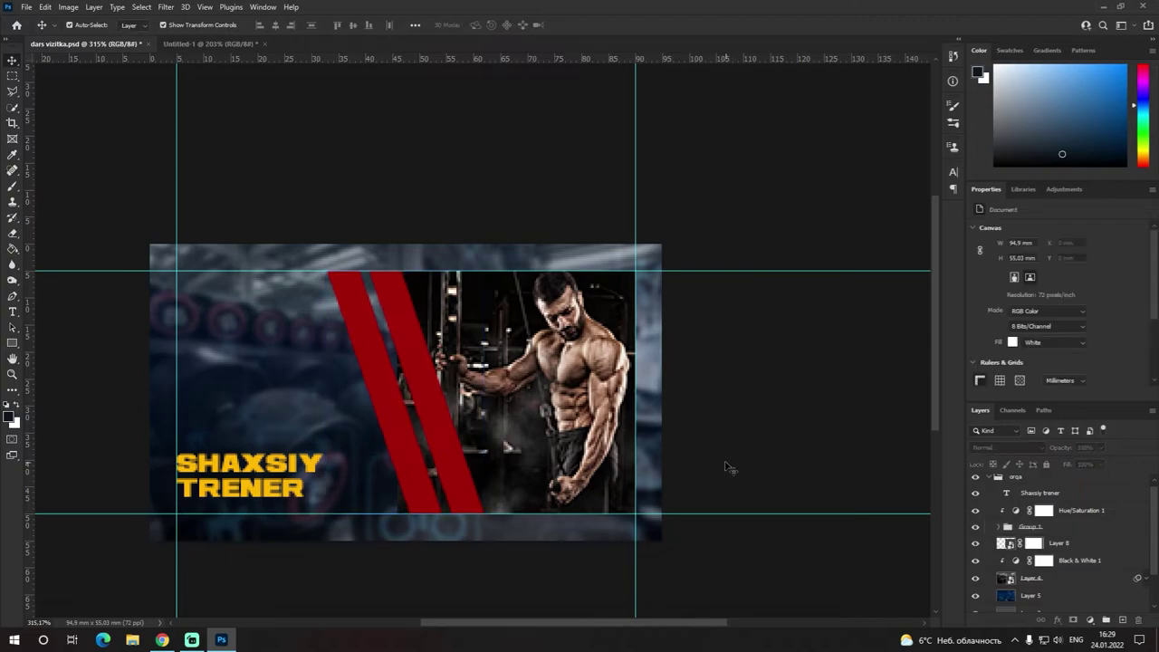
{"action": "left_click", "coordinate": [1124, 620]}
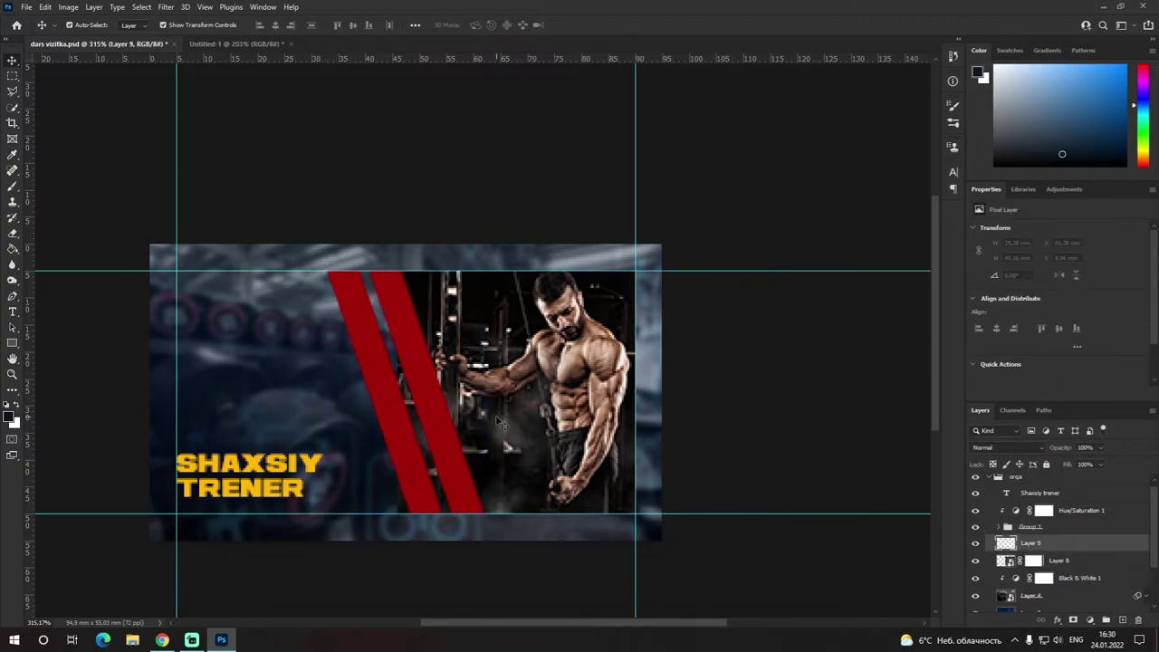
Step: Shrink the brush and try a rectangular selection over the red stripes, then deselect
{"action": "key", "text": "b"}
{"action": "key", "text": "bracketleft"}
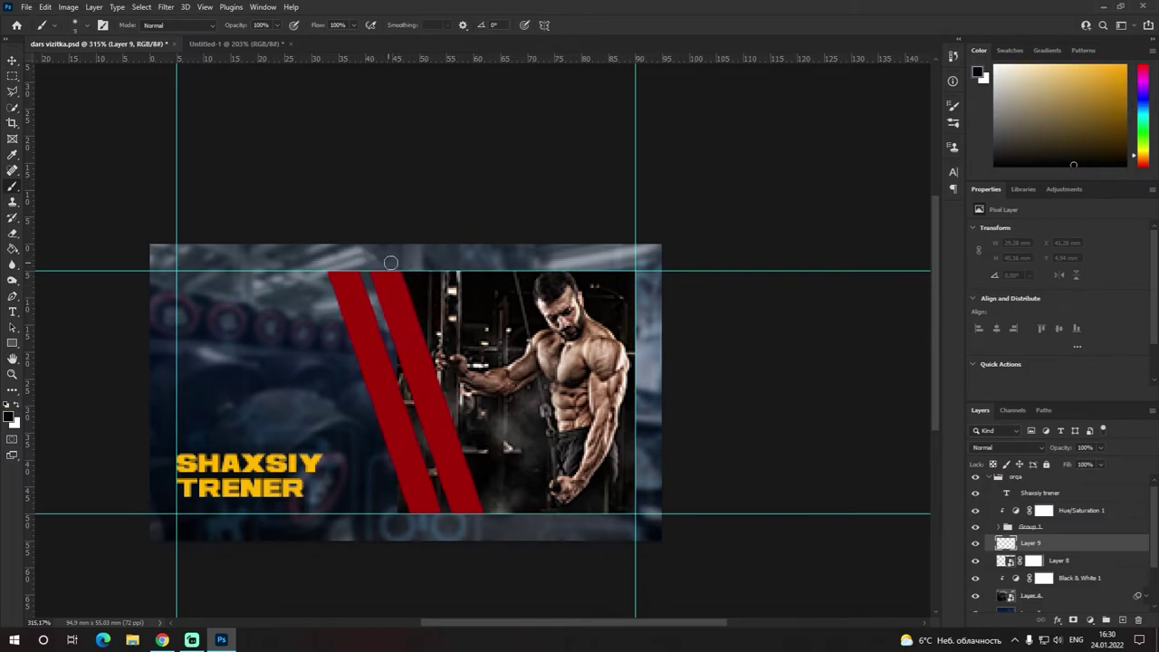
{"action": "key", "text": "m"}
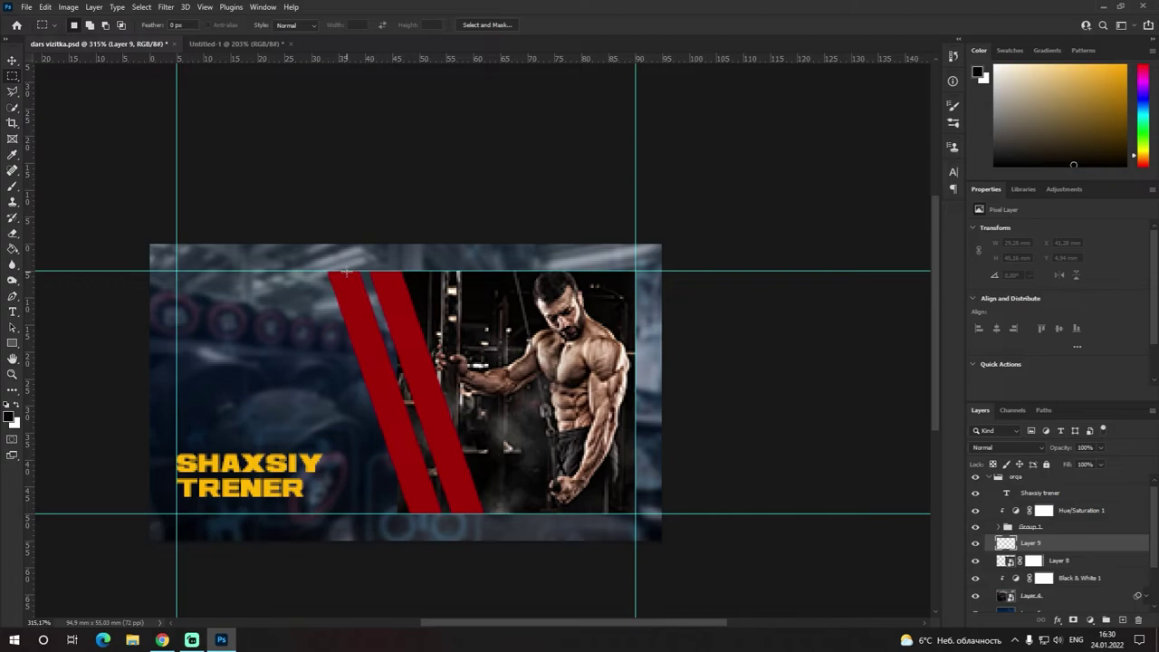
{"action": "left_click_drag", "start_coordinate": [348, 270], "coordinate": [500, 510]}
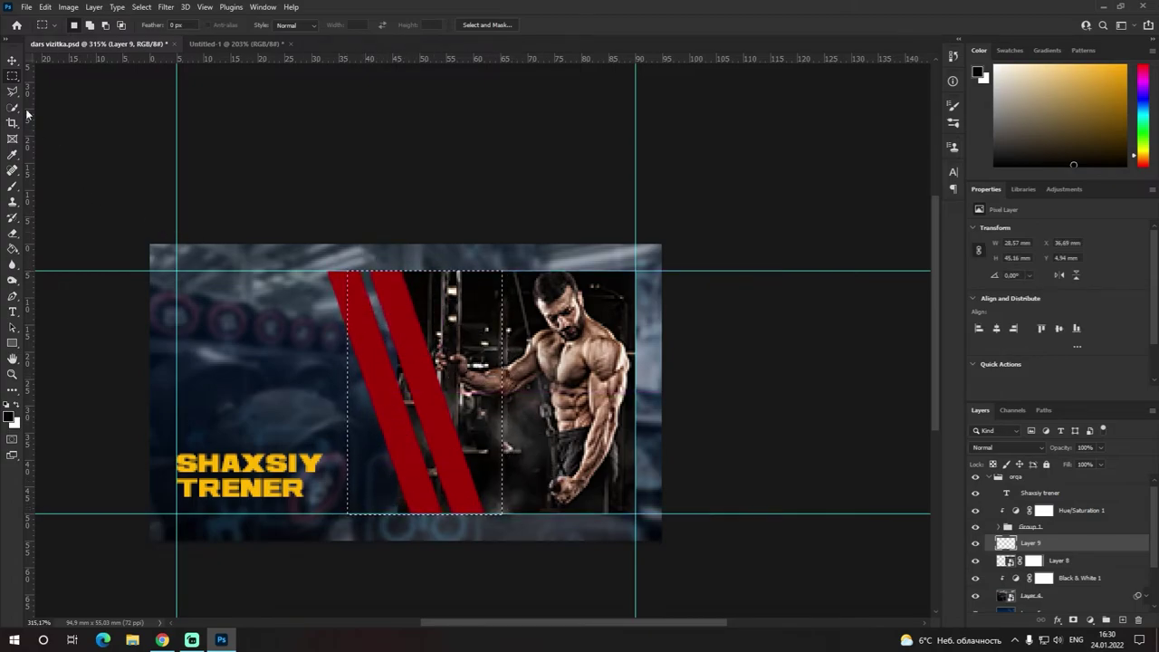
{"action": "key", "text": "ctrl+d"}
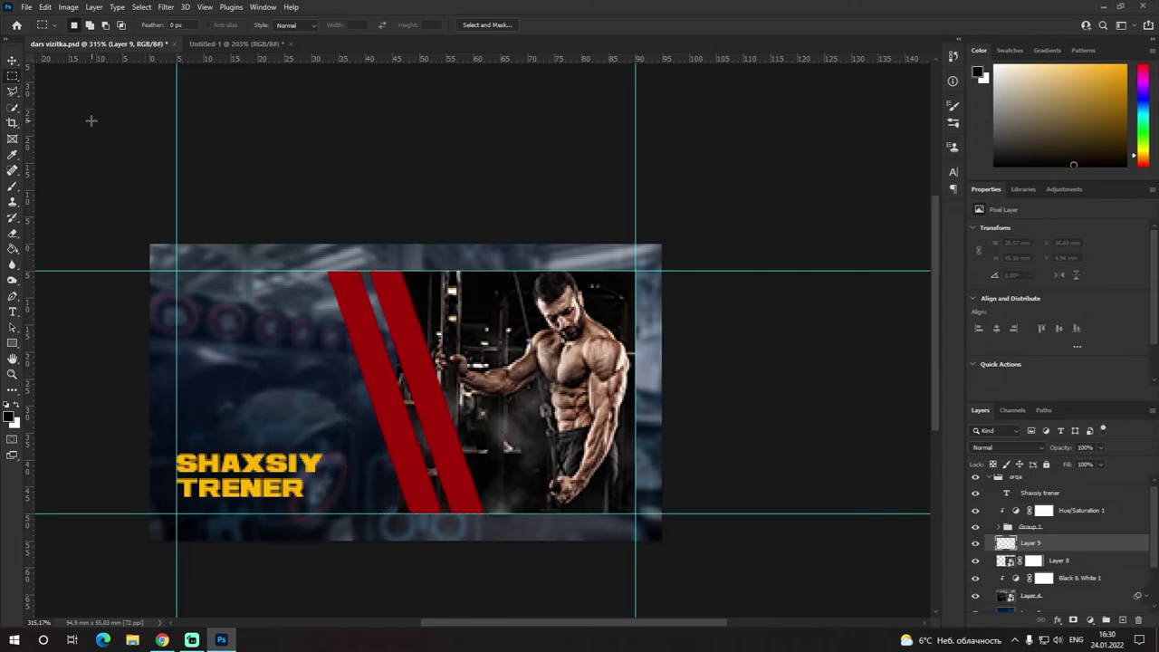
Step: Outline the gap between the two red stripes with the Polygonal Lasso and paint it black
{"action": "left_click", "coordinate": [12, 91]}
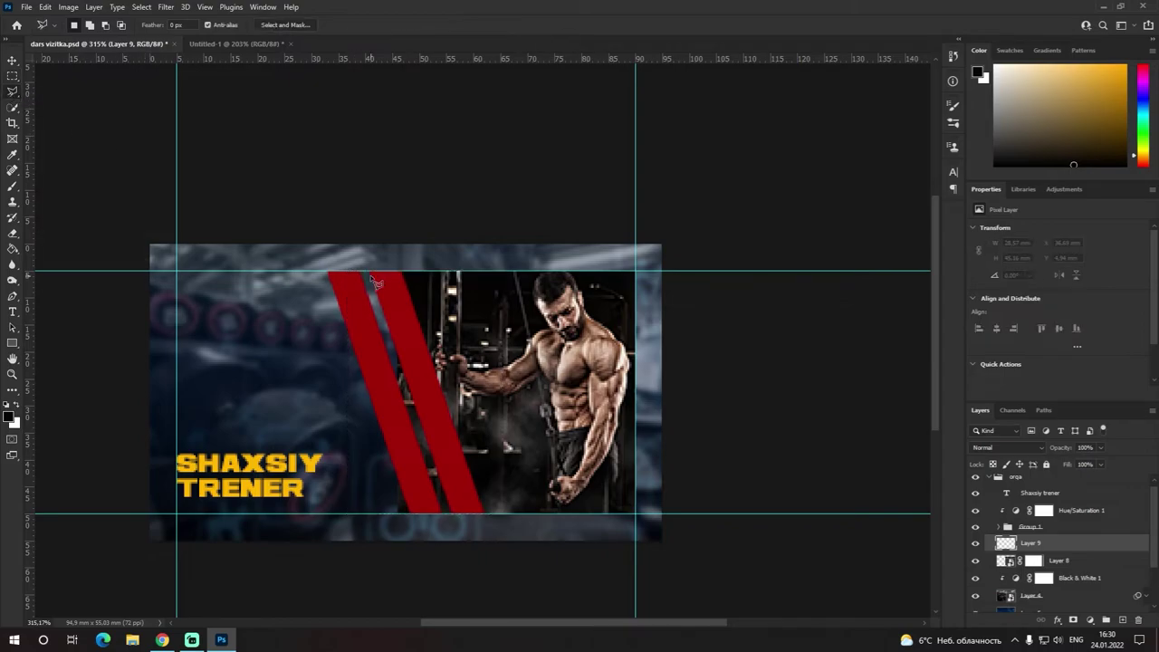
{"action": "left_click", "coordinate": [350, 272]}
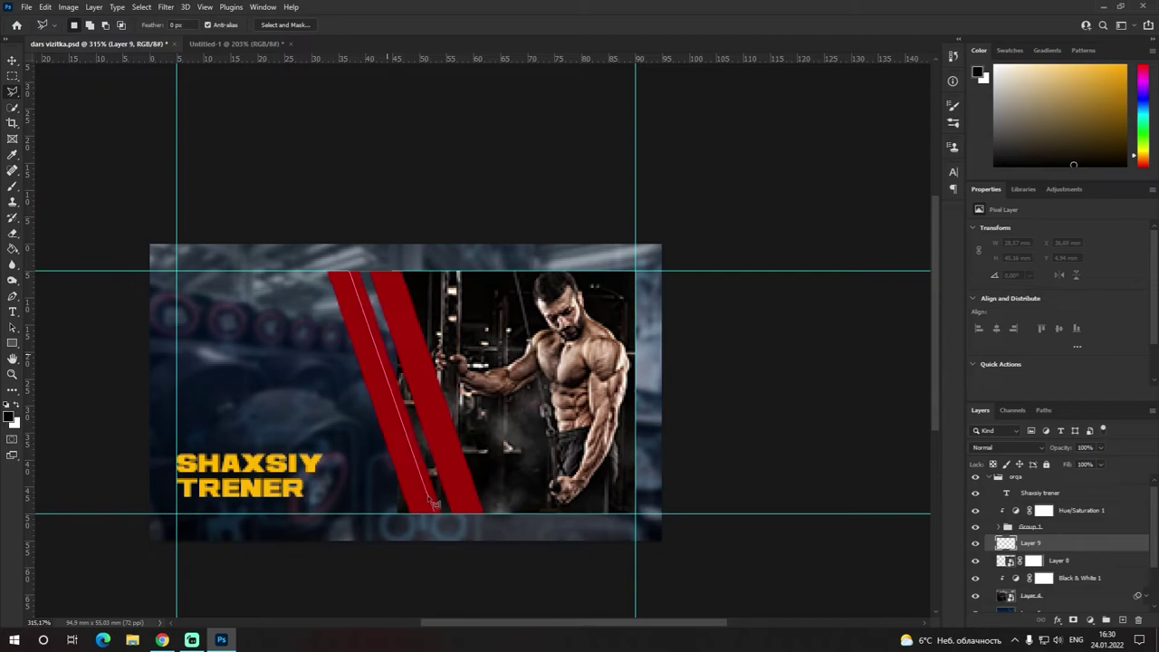
{"action": "left_click", "coordinate": [436, 511]}
{"action": "left_click", "coordinate": [480, 513]}
{"action": "double_click", "coordinate": [394, 273]}
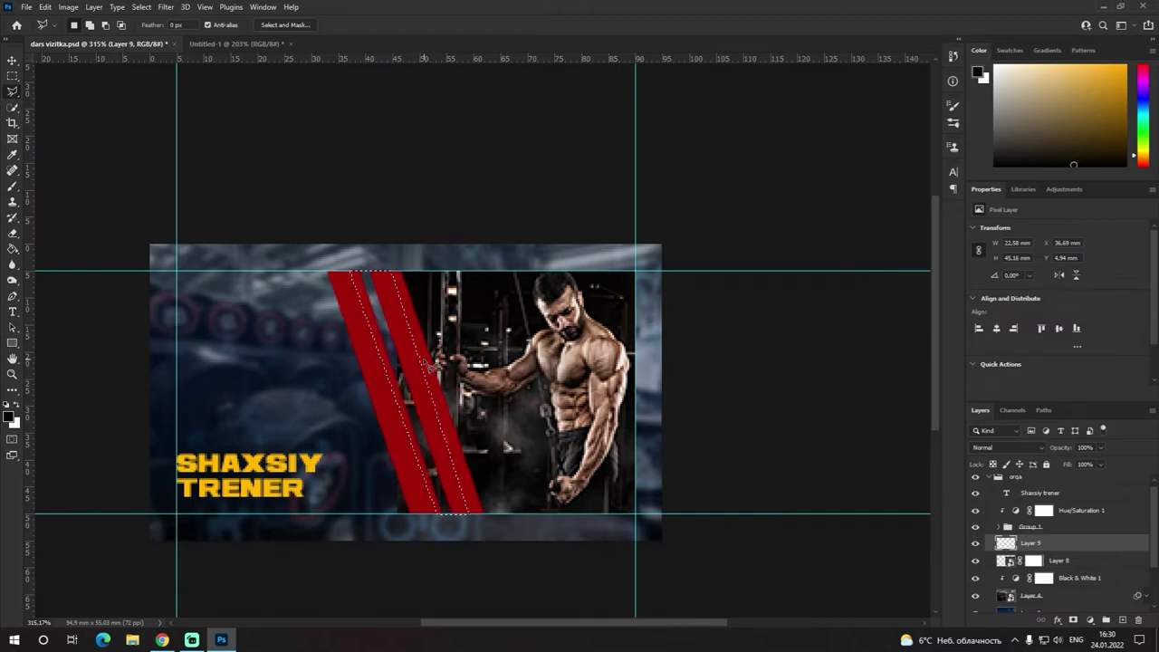
{"action": "key", "text": "b"}
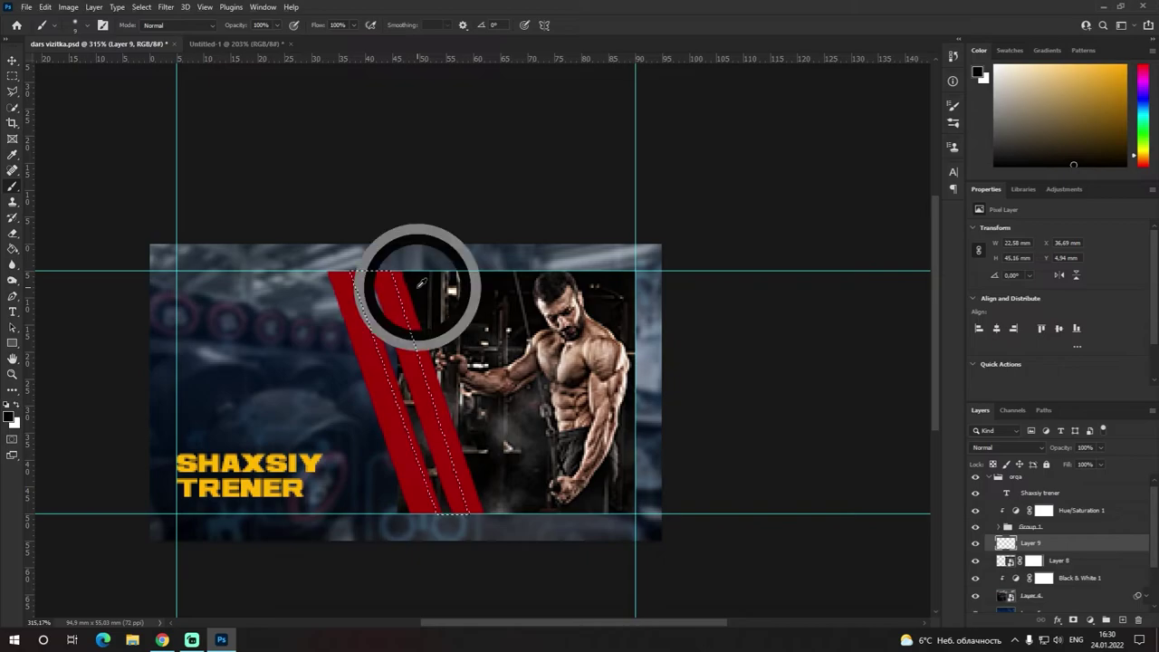
{"action": "left_click_drag", "start_coordinate": [402, 299], "coordinate": [414, 486]}
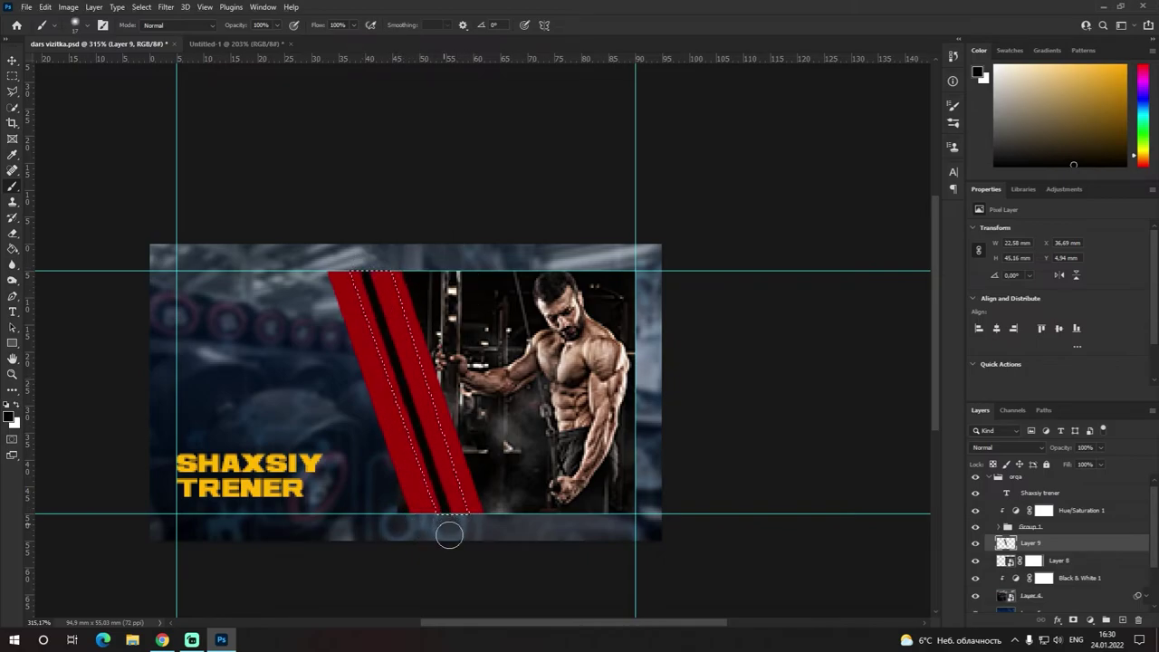
{"action": "left_click_drag", "start_coordinate": [443, 543], "coordinate": [409, 499]}
{"action": "key", "text": "ctrl+d"}
Step: Start outlining a thin triangle along the left stripe's bottom edge
{"action": "key", "text": "m"}
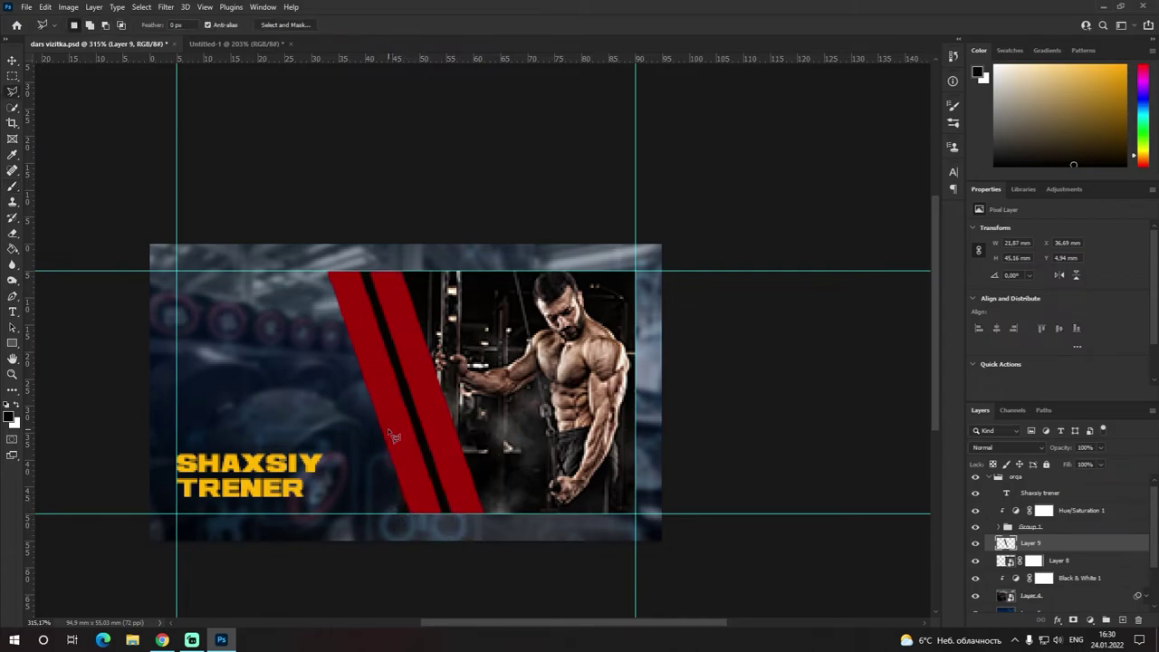
{"action": "left_click", "coordinate": [394, 438]}
{"action": "left_click", "coordinate": [390, 512]}
Step: Close the thin triangle outline, select the photo layer, and clear the selection
{"action": "left_click", "coordinate": [394, 437]}
{"action": "left_click", "coordinate": [1015, 560]}
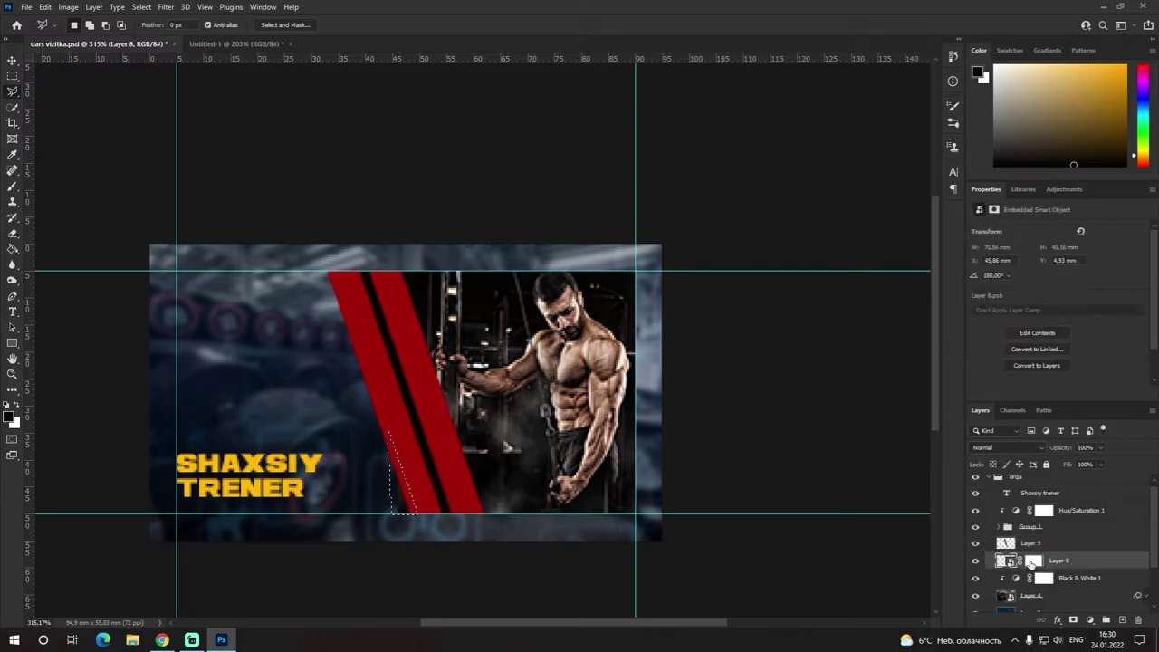
{"action": "key", "text": "b"}
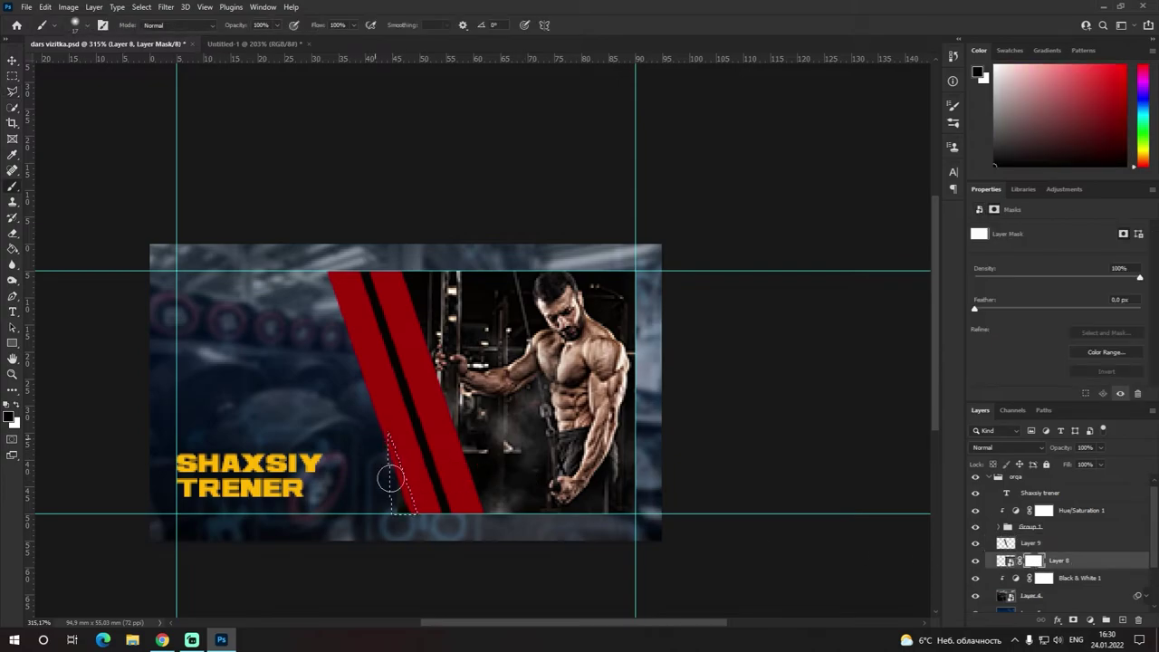
{"action": "key", "text": "ctrl+d"}
Step: Move the SHAXSIY TRENER text up to the top guide, then view the Freepik reference tab
{"action": "key", "text": "v"}
{"action": "left_click", "coordinate": [785, 456]}
{"action": "scroll", "coordinate": [786, 456], "scroll_direction": "down", "scroll_amount": 1}
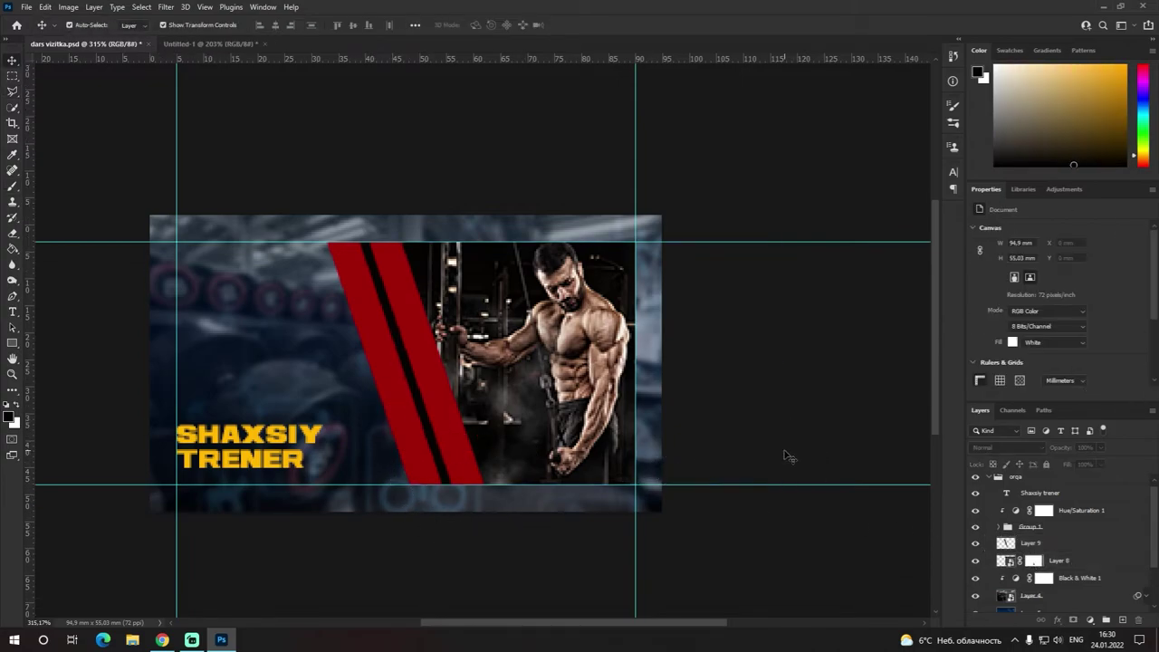
{"action": "scroll", "coordinate": [553, 328], "scroll_direction": "down", "scroll_amount": 1}
{"action": "scroll", "coordinate": [178, 375], "scroll_direction": "up", "scroll_amount": 1}
{"action": "scroll", "coordinate": [364, 434], "scroll_direction": "up", "scroll_amount": 2}
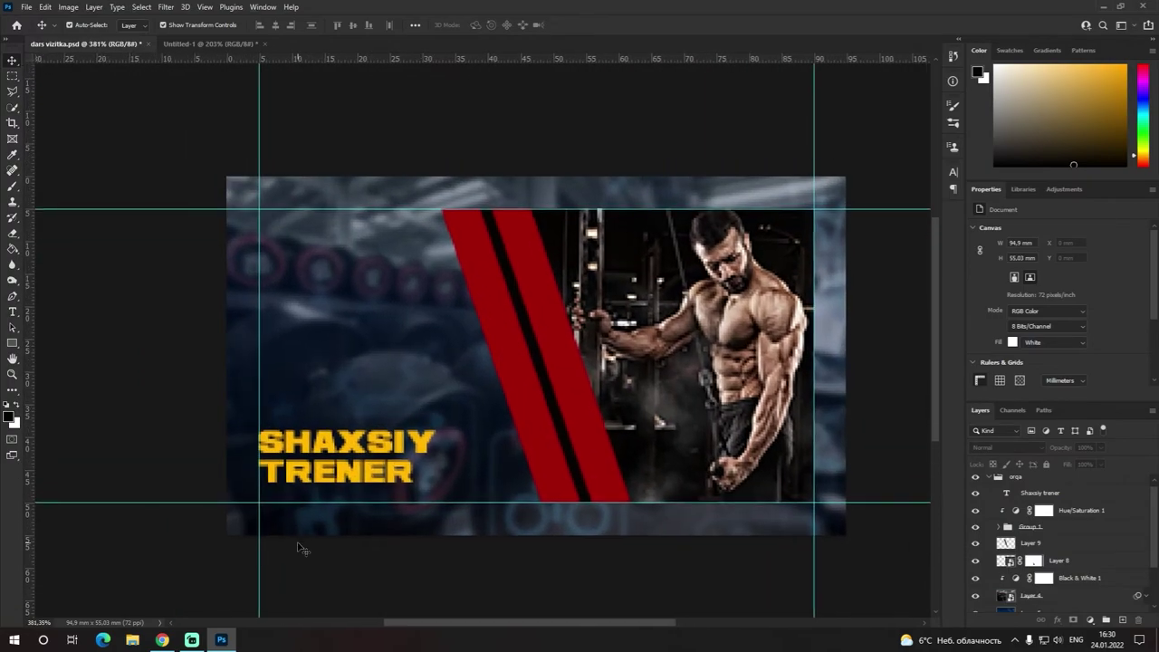
{"action": "left_click_drag", "start_coordinate": [370, 447], "coordinate": [363, 234]}
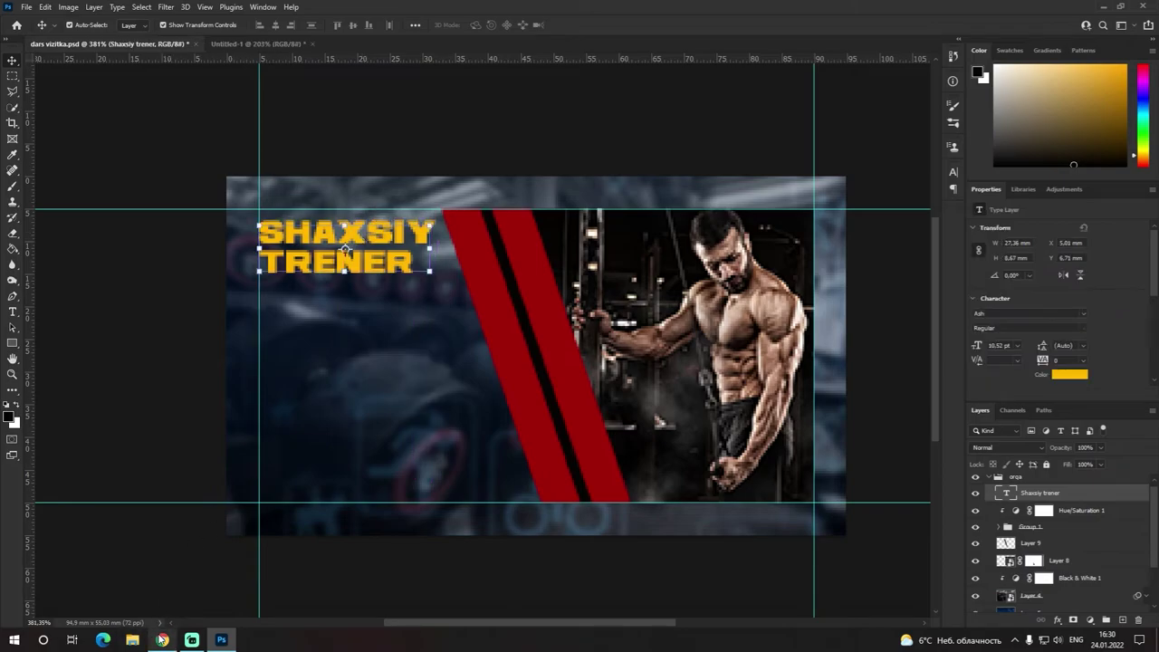
{"action": "left_click", "coordinate": [161, 640]}
{"action": "left_click", "coordinate": [826, 22]}
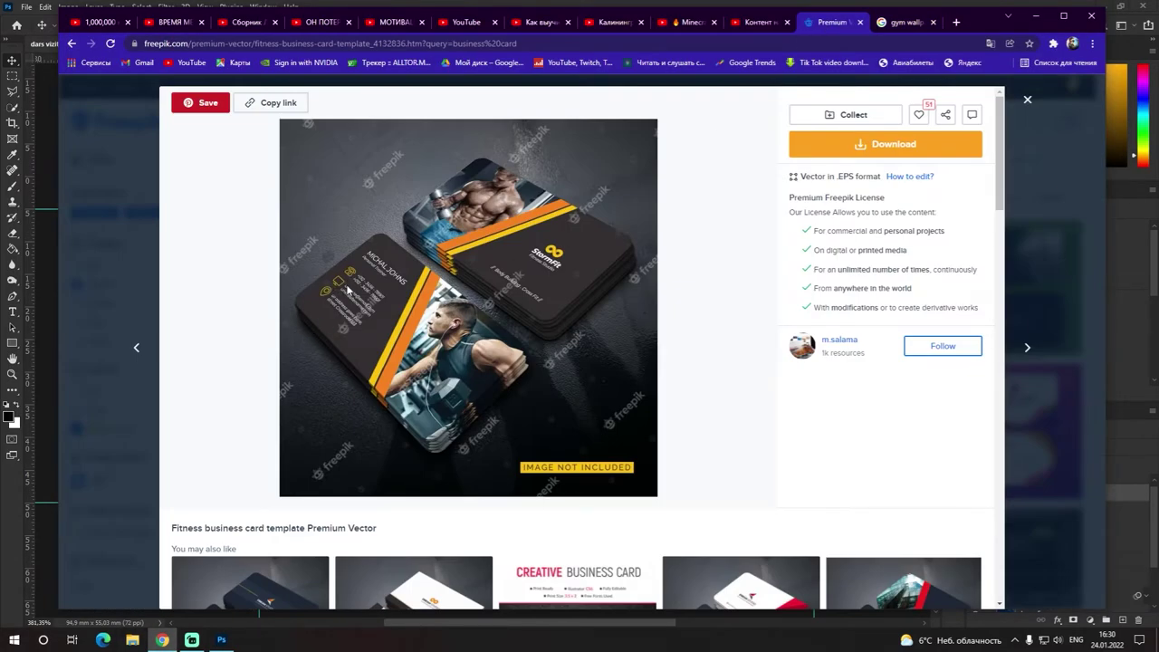
Step: Browse the Freepik card examples and preview the Red elegant corporate card
{"action": "scroll", "coordinate": [348, 326], "scroll_direction": "down", "scroll_amount": 3}
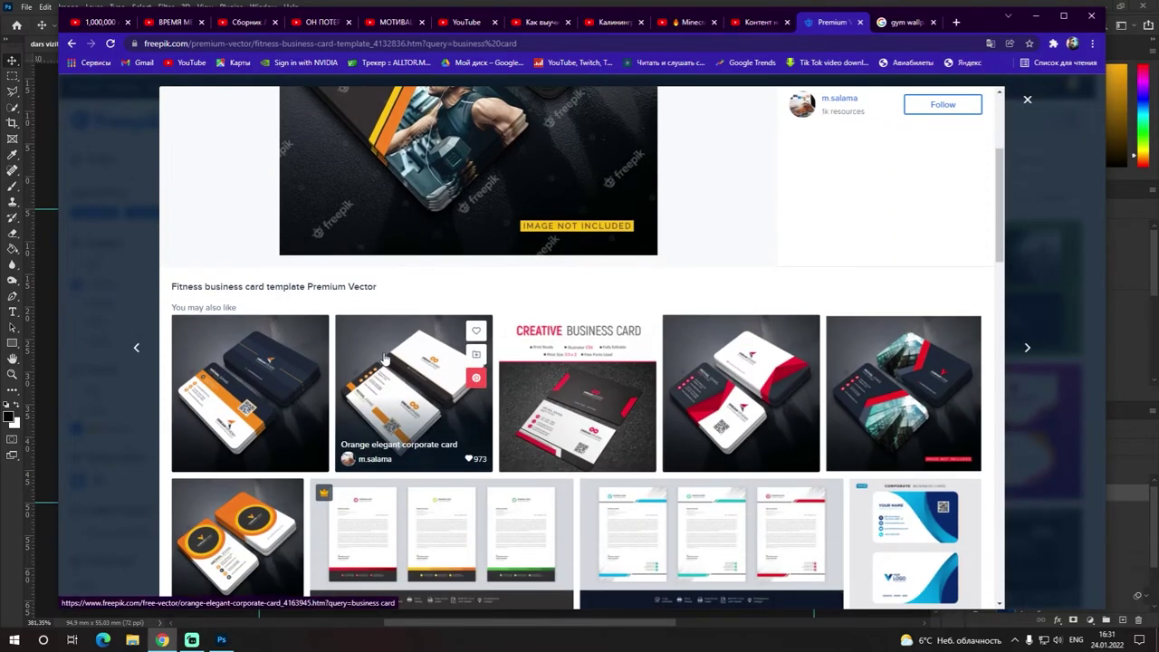
{"action": "scroll", "coordinate": [385, 361], "scroll_direction": "down", "scroll_amount": 3}
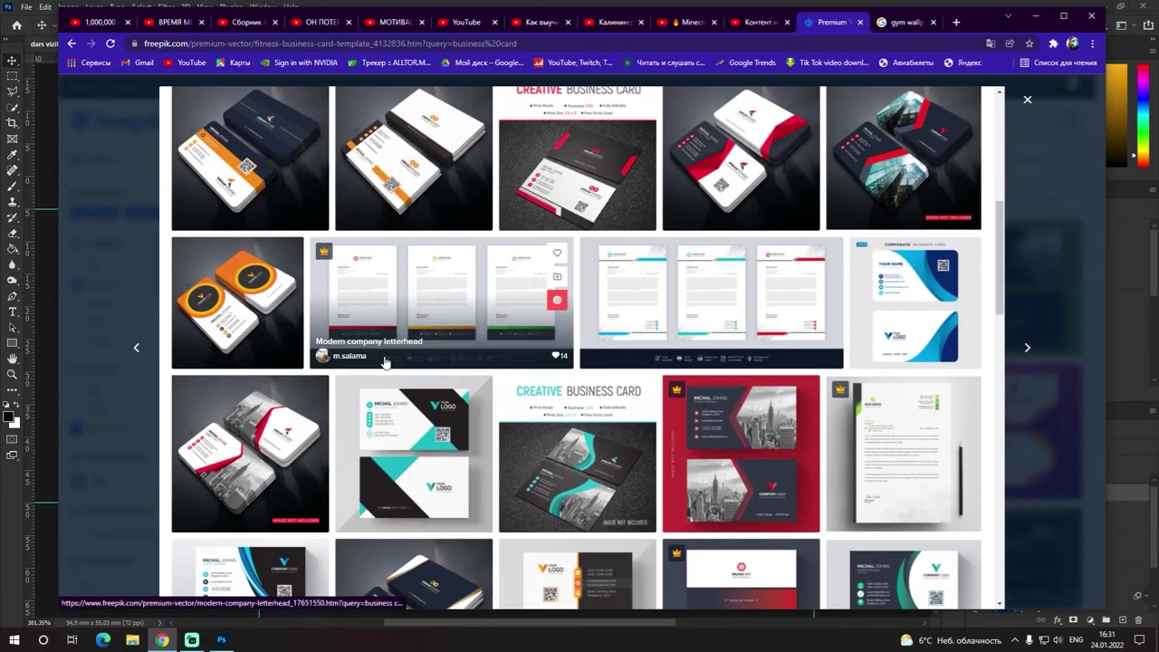
{"action": "left_click", "coordinate": [286, 444]}
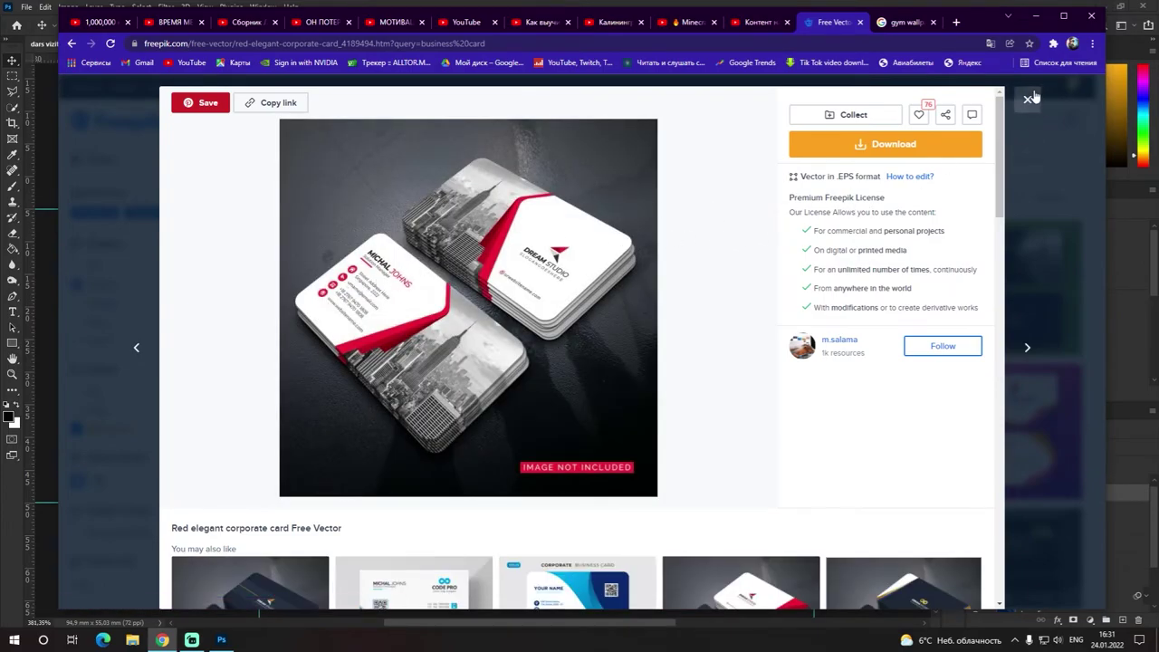
{"action": "left_click", "coordinate": [1027, 99]}
Step: Search Google Images for 'social icon' and preview a social media icon set
{"action": "left_click", "coordinate": [901, 22]}
{"action": "left_click", "coordinate": [298, 90]}
{"action": "key", "text": "ctrl+a"}
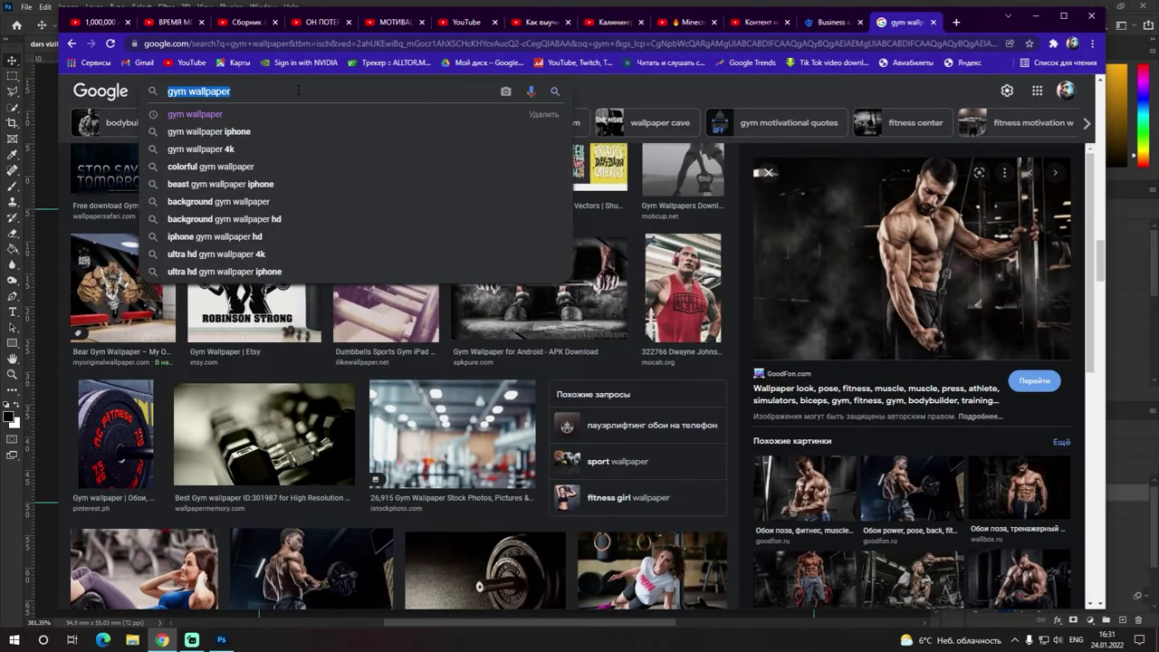
{"action": "type", "text": "socia"}
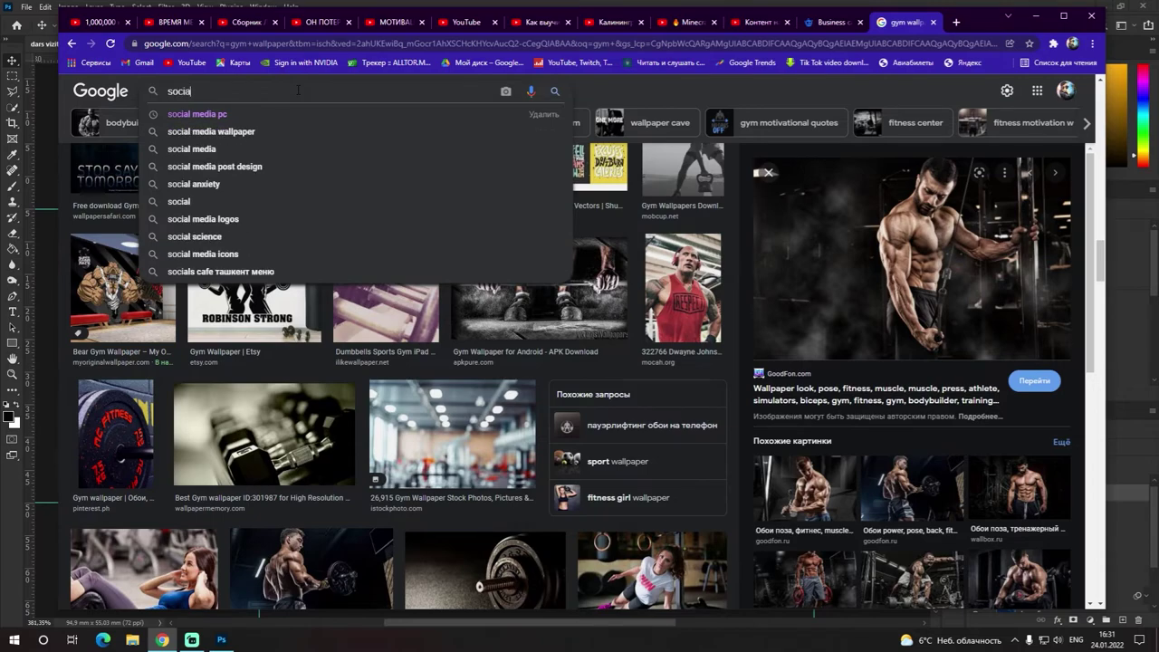
{"action": "type", "text": "l "}
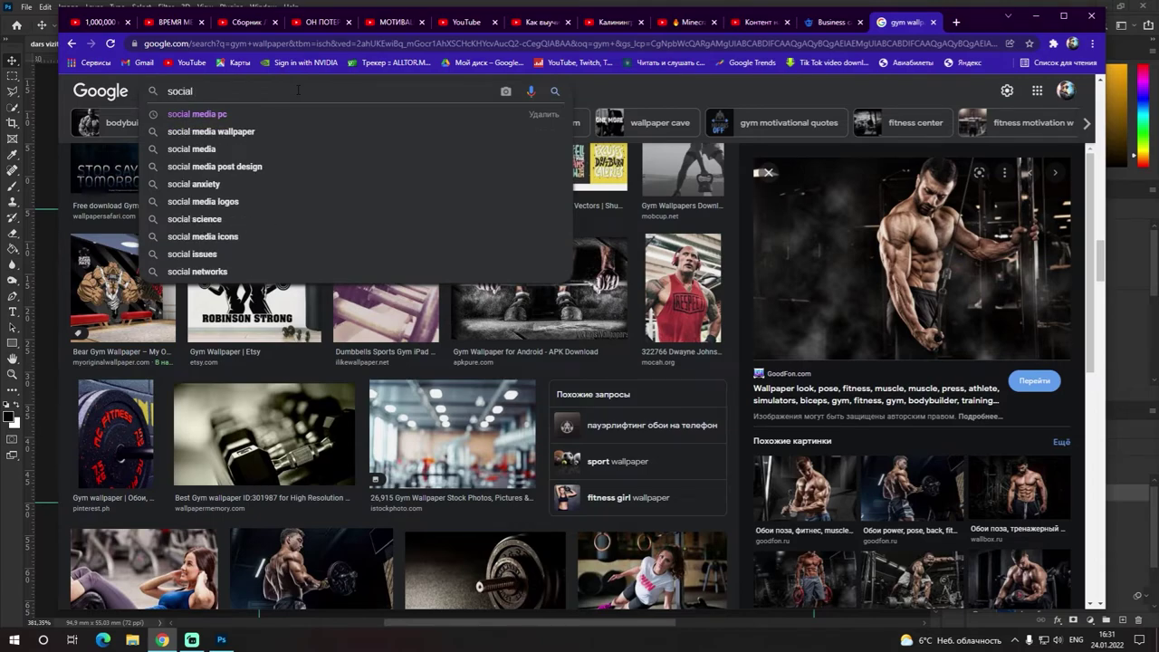
{"action": "type", "text": "icon"}
{"action": "key", "text": "Return"}
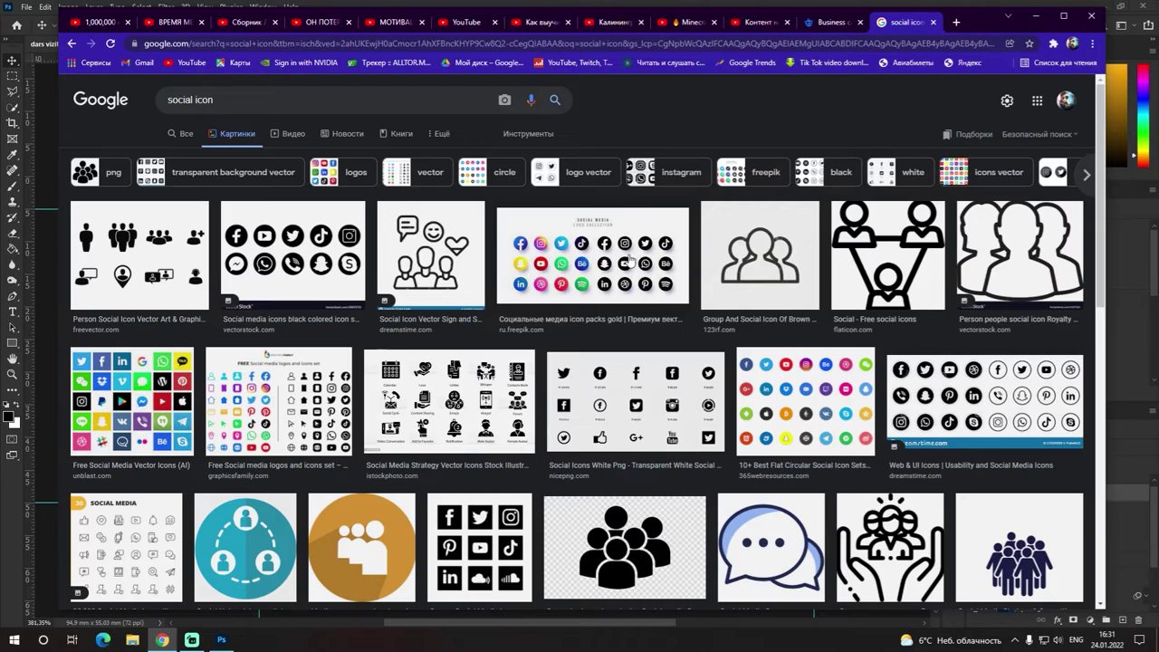
{"action": "left_click", "coordinate": [1032, 412]}
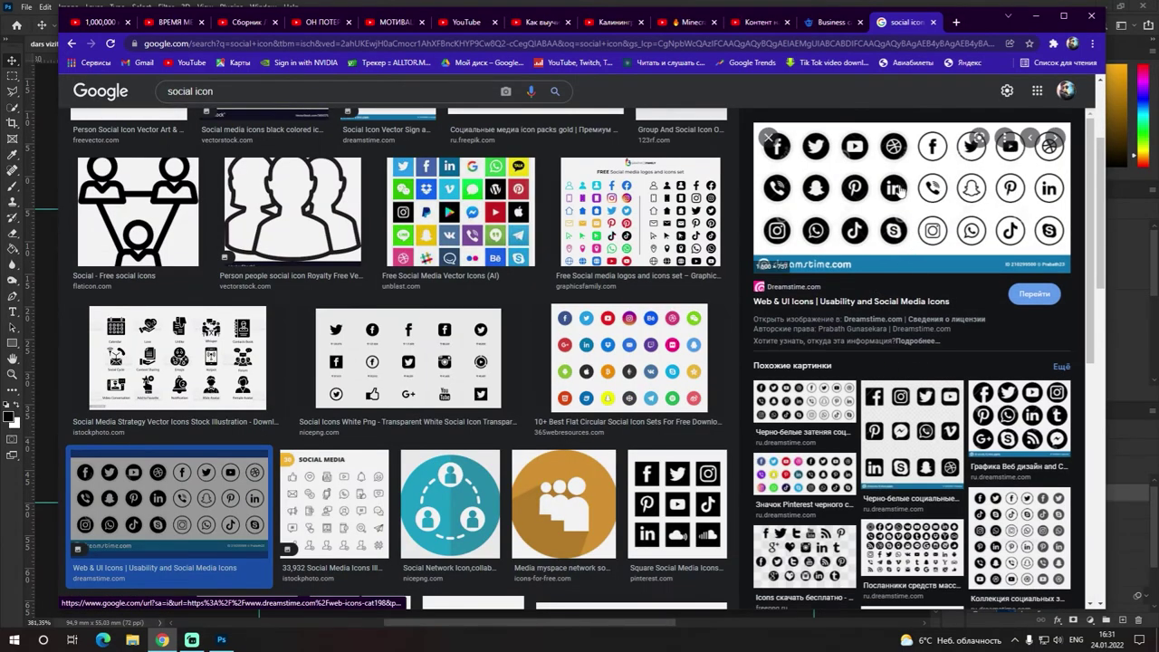
Step: Search Freepik for 'social icons' and compare PSD and vector category results
{"action": "left_click", "coordinate": [828, 24]}
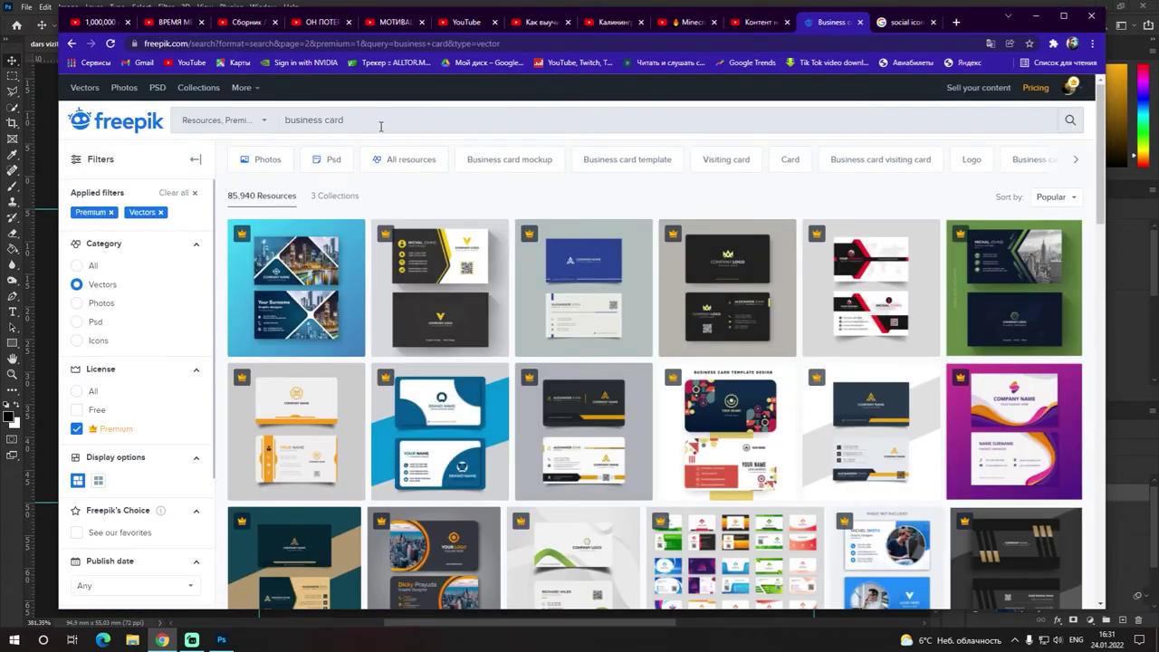
{"action": "triple_click", "coordinate": [372, 121]}
{"action": "type", "text": "social"}
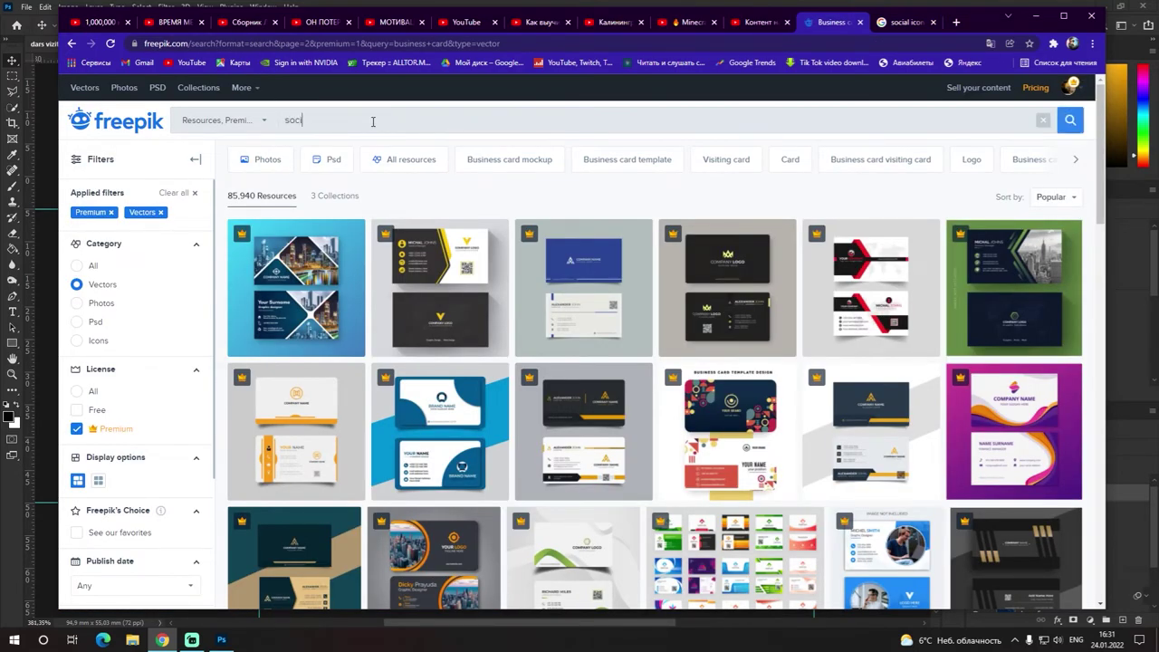
{"action": "type", "text": " ico"}
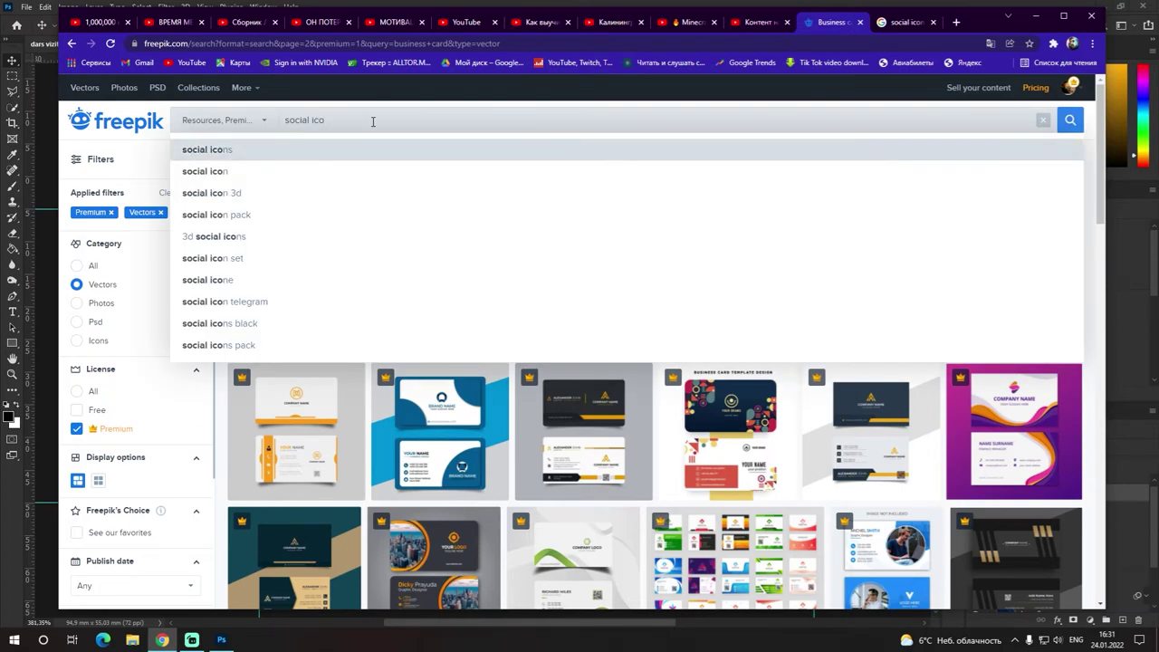
{"action": "type", "text": "ns"}
{"action": "key", "text": "Return"}
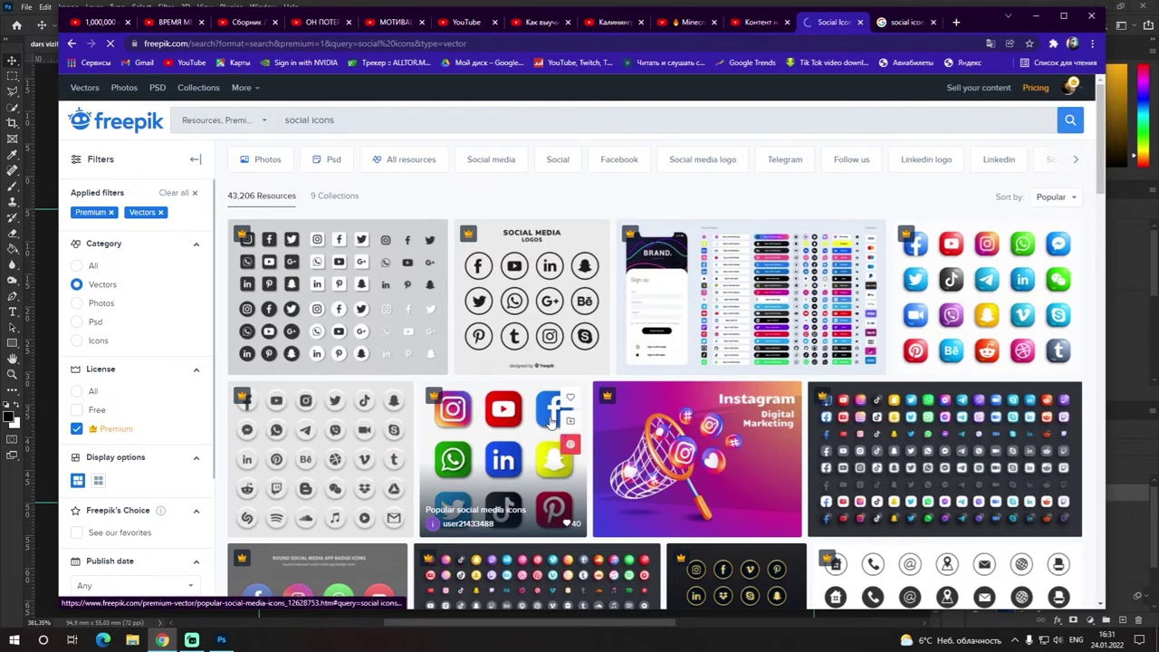
{"action": "left_click", "coordinate": [96, 326]}
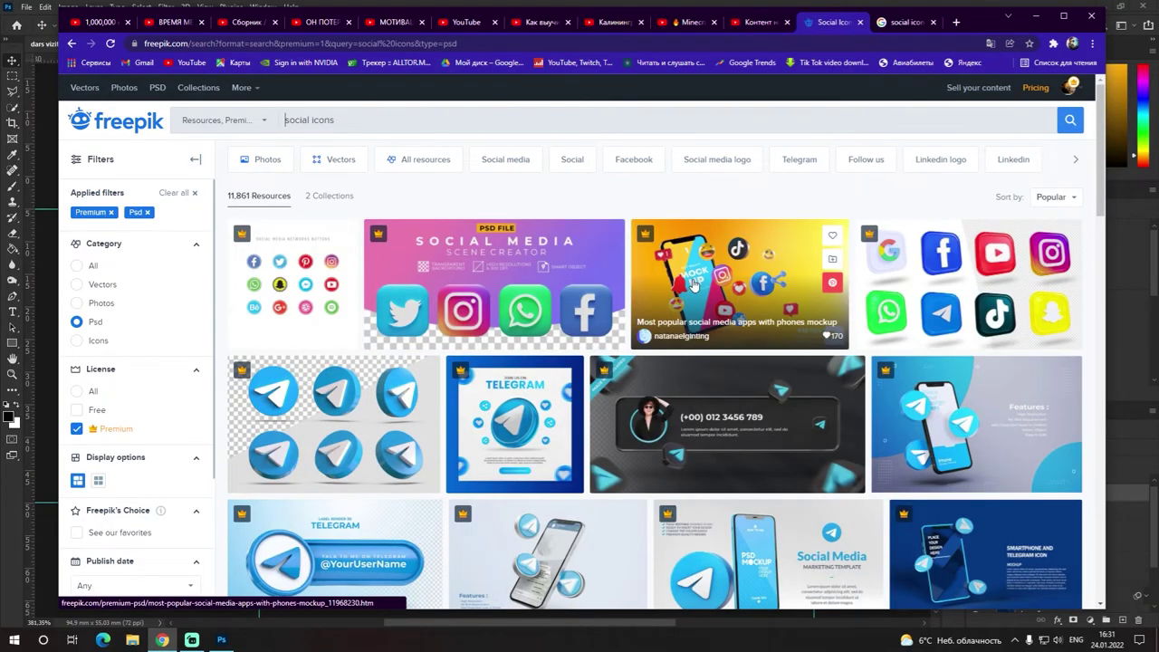
{"action": "scroll", "coordinate": [693, 285], "scroll_direction": "down", "scroll_amount": 2}
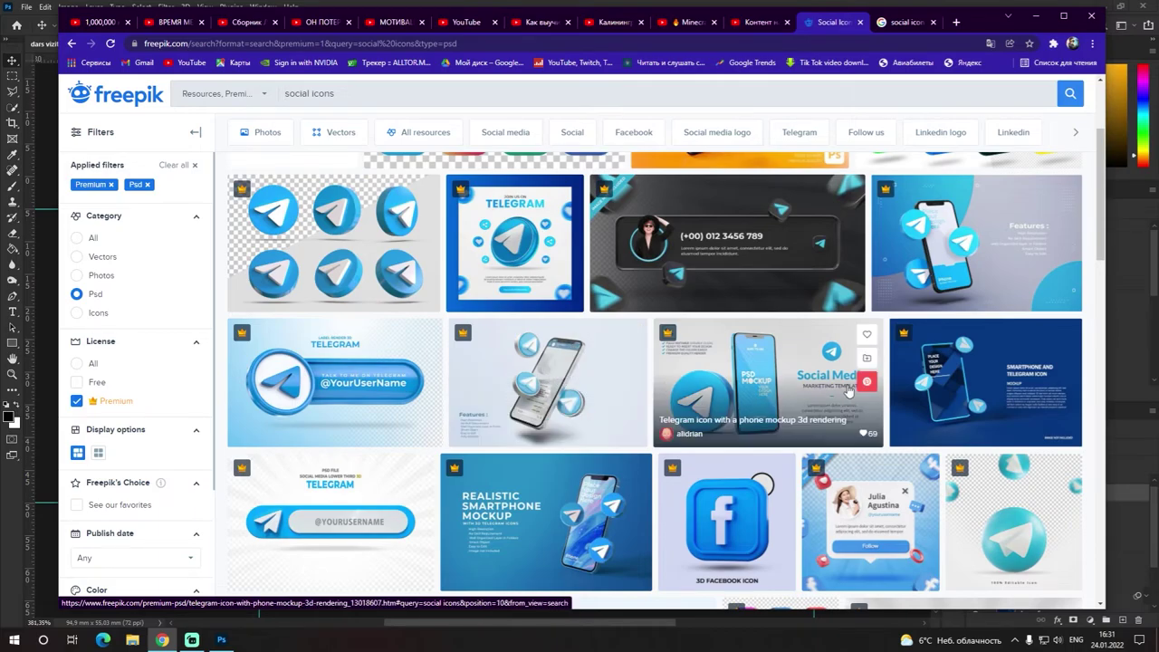
{"action": "scroll", "coordinate": [842, 380], "scroll_direction": "down", "scroll_amount": 4}
{"action": "scroll", "coordinate": [1036, 377], "scroll_direction": "down", "scroll_amount": 3}
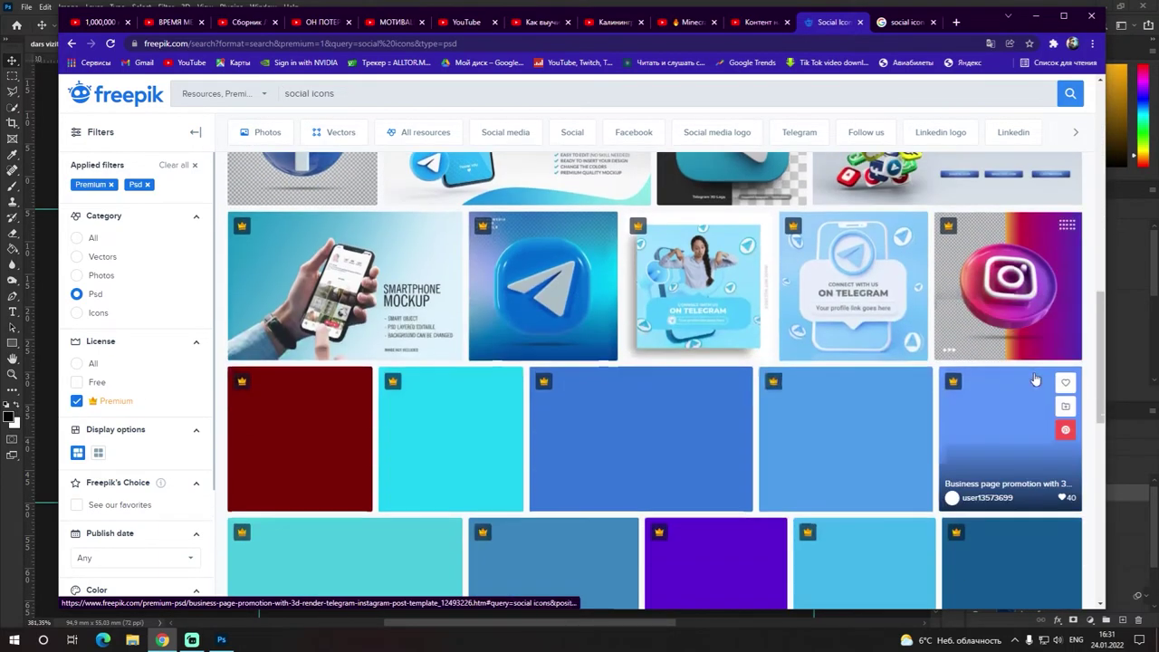
{"action": "scroll", "coordinate": [1032, 378], "scroll_direction": "down", "scroll_amount": 3}
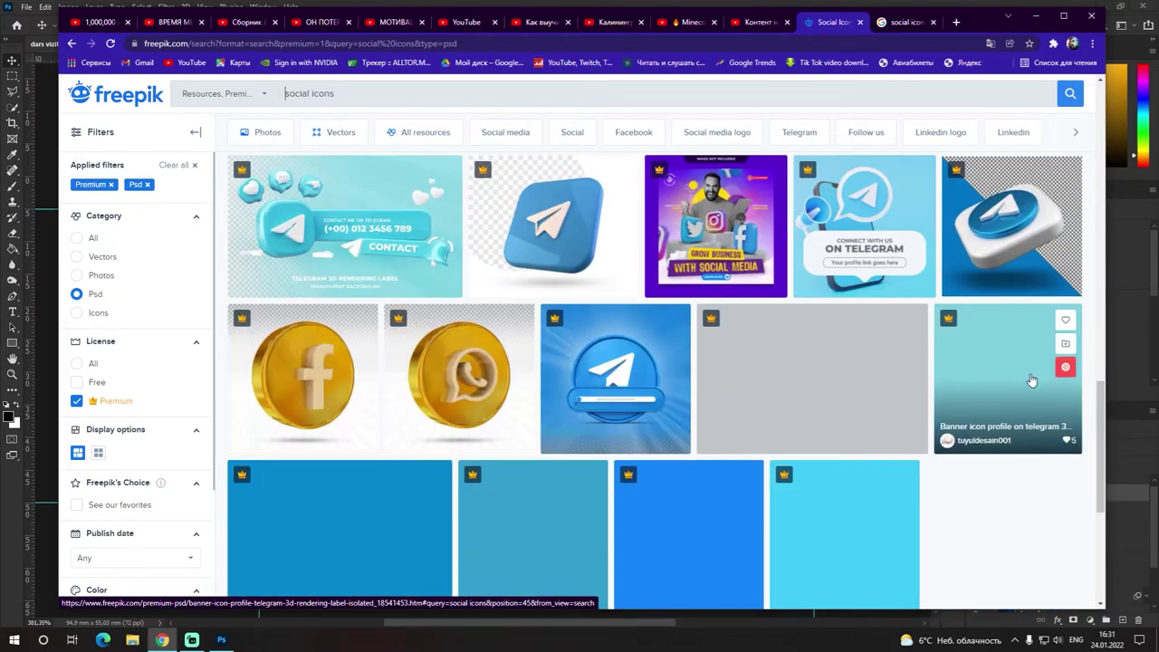
{"action": "scroll", "coordinate": [1026, 376], "scroll_direction": "up", "scroll_amount": 3}
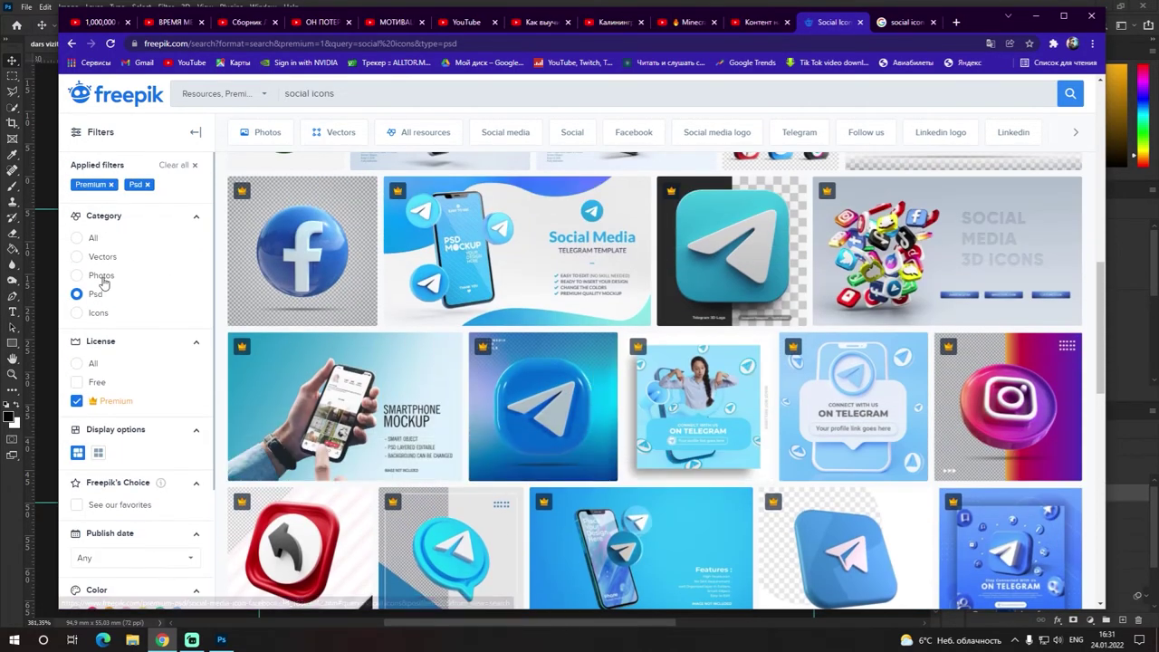
{"action": "left_click", "coordinate": [77, 257]}
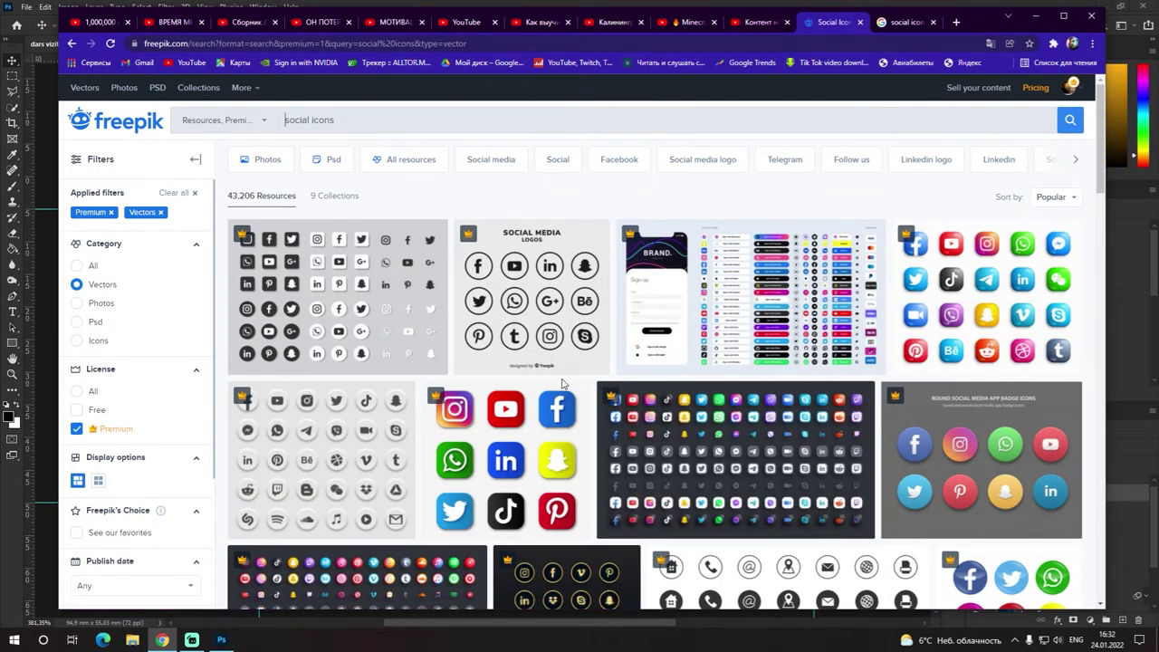
Step: Preview the contact icons set and the Luxury social media logo collection
{"action": "scroll", "coordinate": [488, 374], "scroll_direction": "down", "scroll_amount": 3}
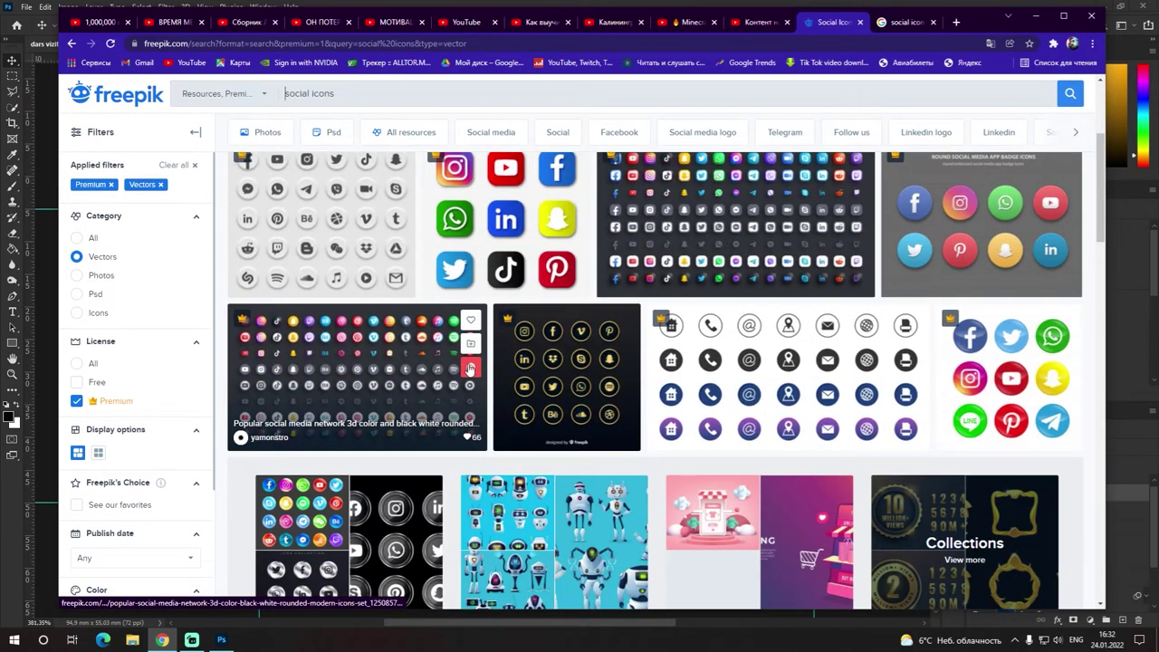
{"action": "left_click", "coordinate": [724, 371]}
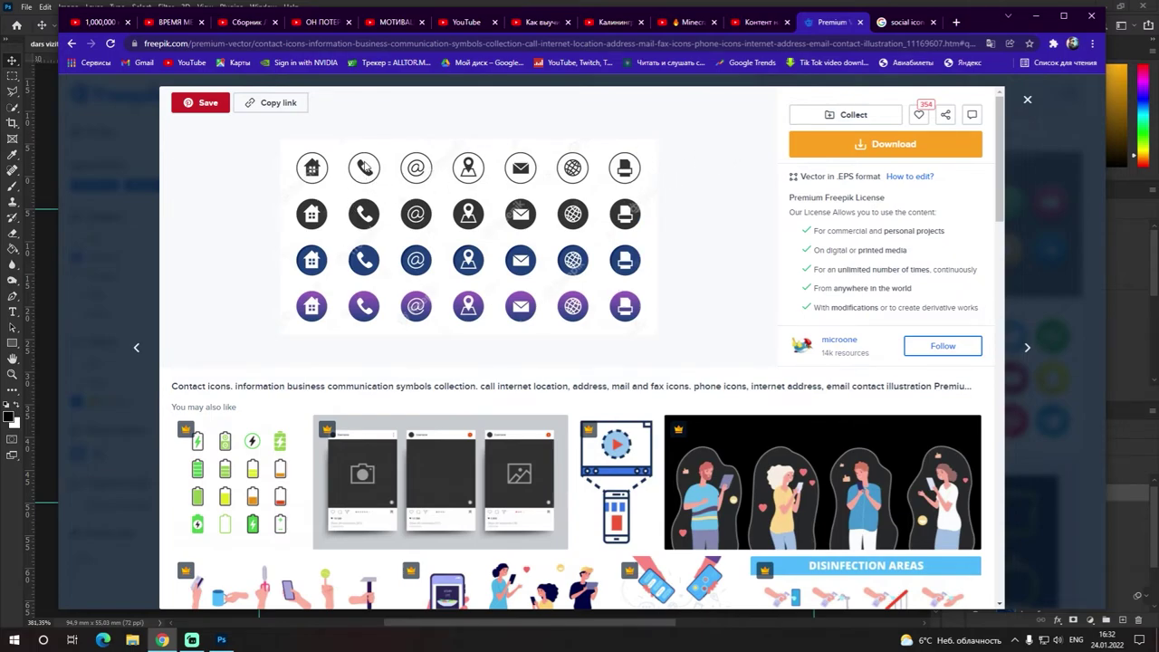
{"action": "left_click", "coordinate": [1055, 271]}
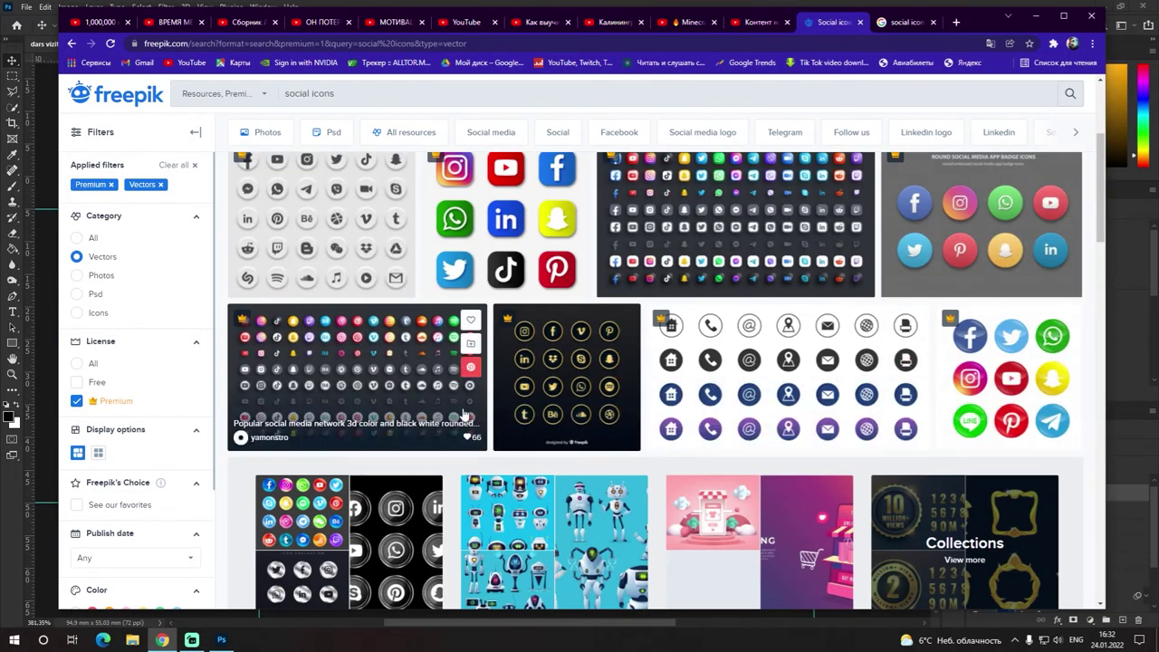
{"action": "scroll", "coordinate": [419, 403], "scroll_direction": "up", "scroll_amount": 2}
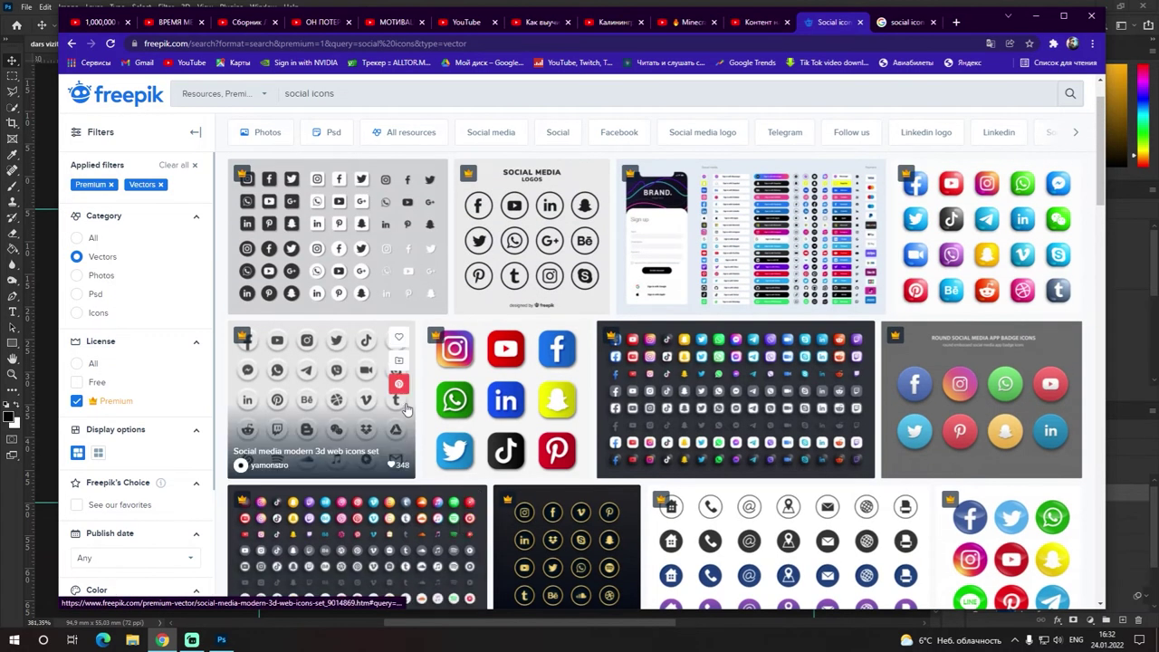
{"action": "left_click", "coordinate": [585, 542]}
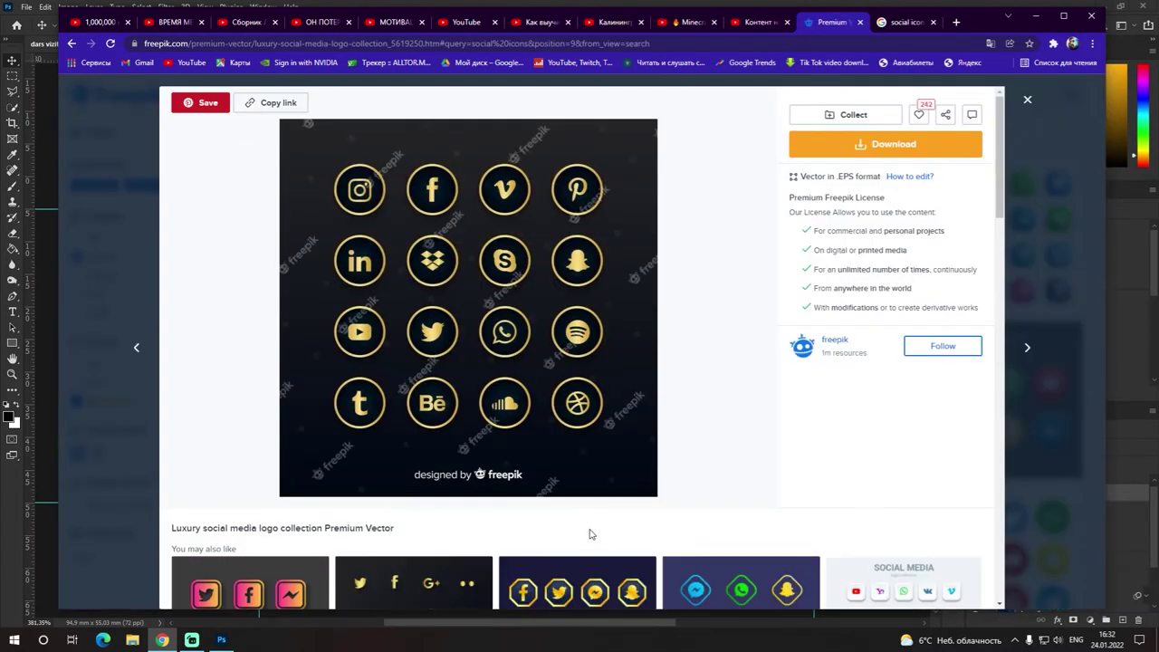
{"action": "left_click", "coordinate": [1058, 425]}
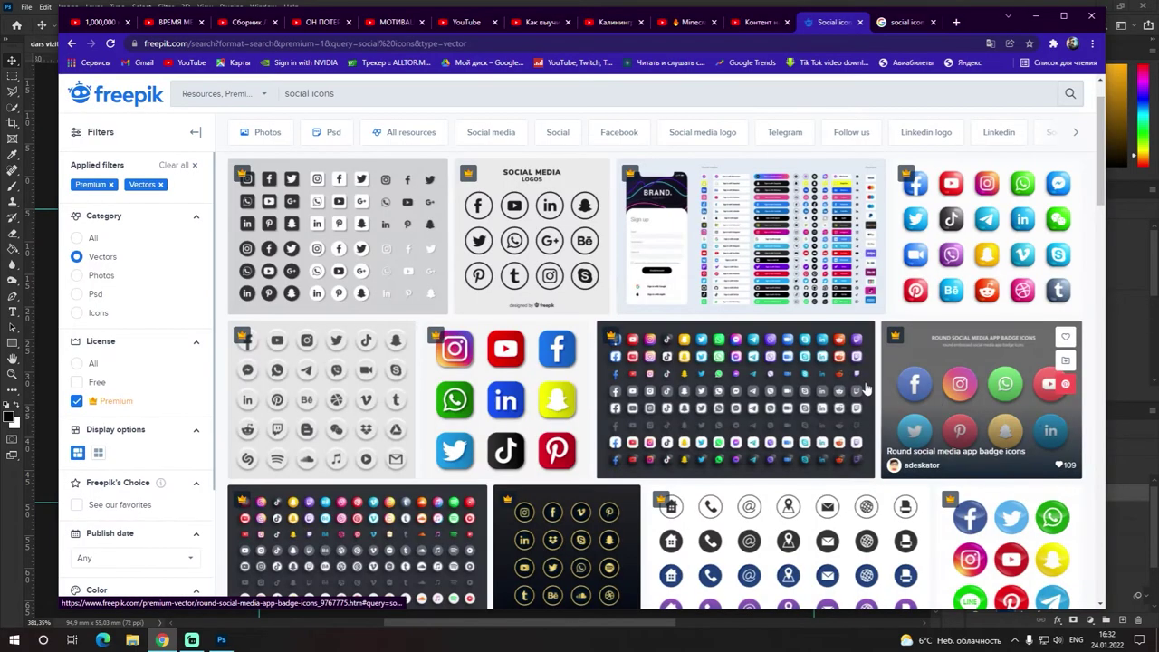
Step: Remove 'social' from the search and preview an icons pack for business cards
{"action": "left_click", "coordinate": [319, 94]}
{"action": "key", "text": "BackSpace"}
{"action": "key", "text": "BackSpace"}
{"action": "key", "text": "BackSpace"}
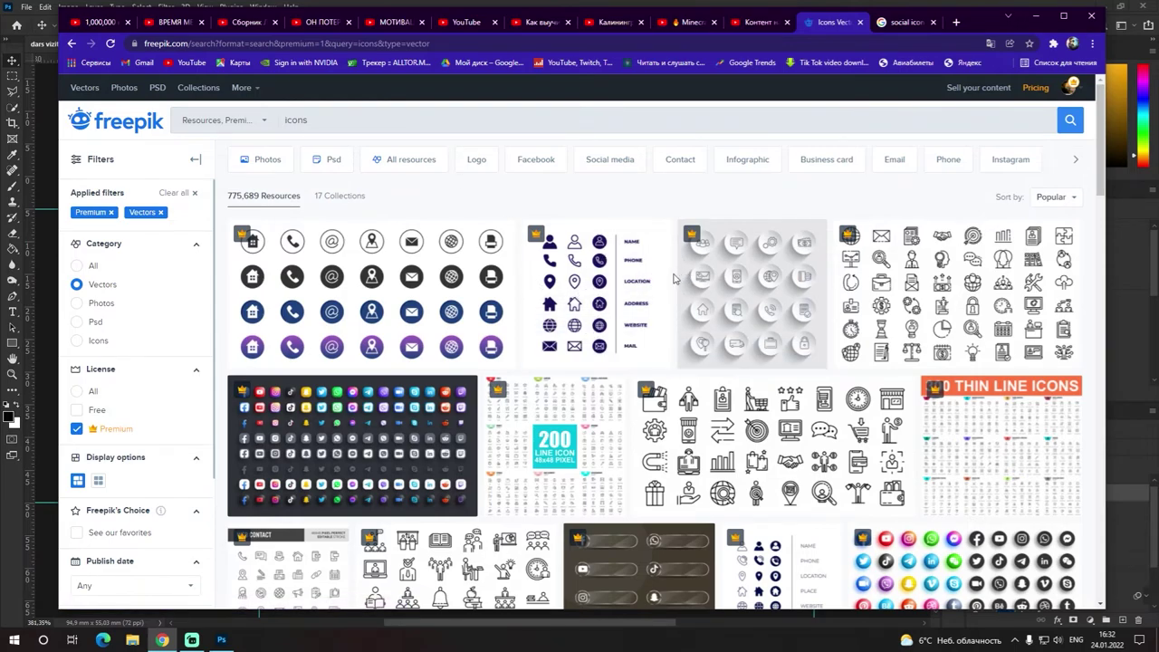
{"action": "mouse_move", "coordinate": [596, 290]}
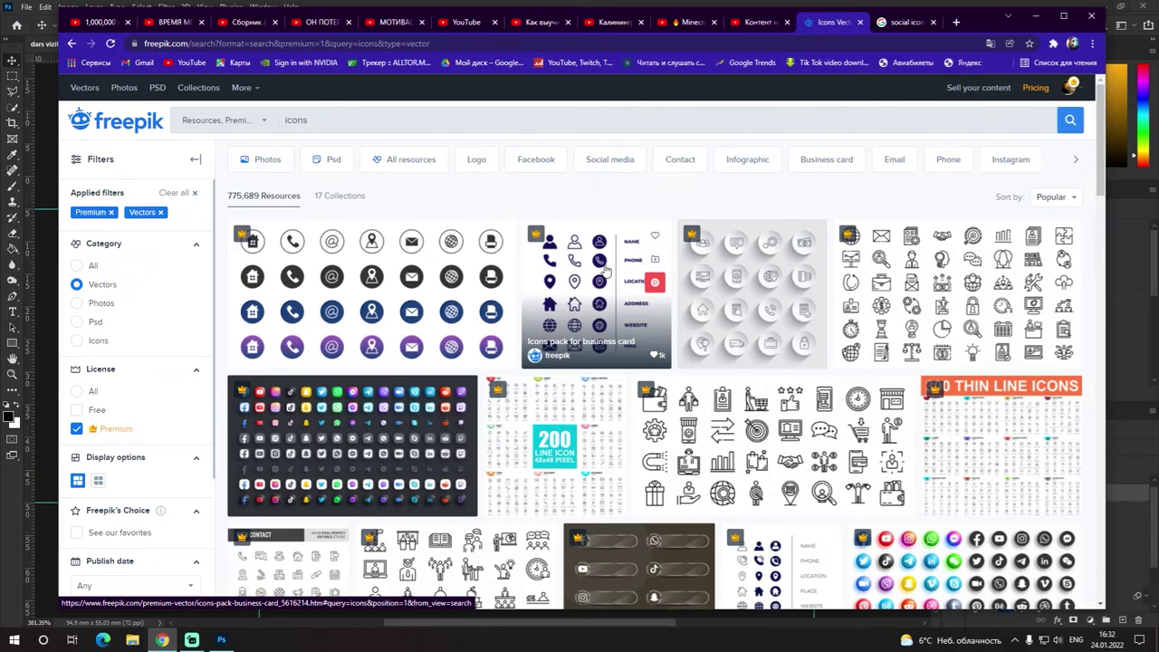
{"action": "left_click", "coordinate": [604, 270]}
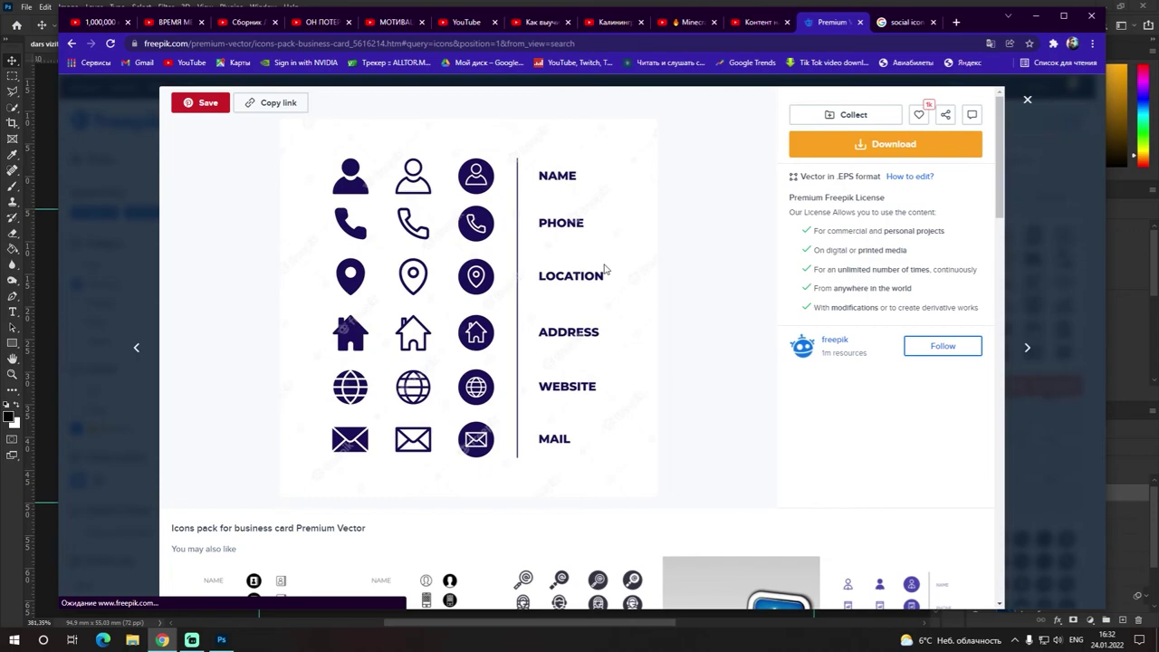
{"action": "scroll", "coordinate": [831, 236], "scroll_direction": "down", "scroll_amount": 4}
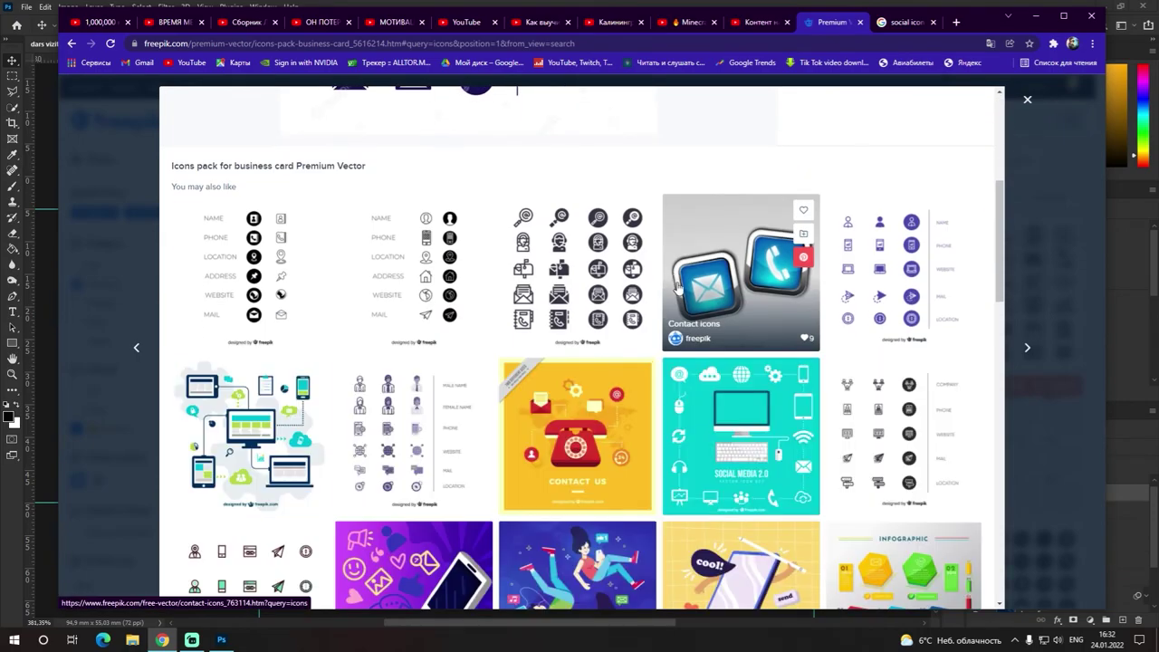
{"action": "scroll", "coordinate": [742, 273], "scroll_direction": "up", "scroll_amount": 1}
{"action": "scroll", "coordinate": [743, 272], "scroll_direction": "up", "scroll_amount": 3}
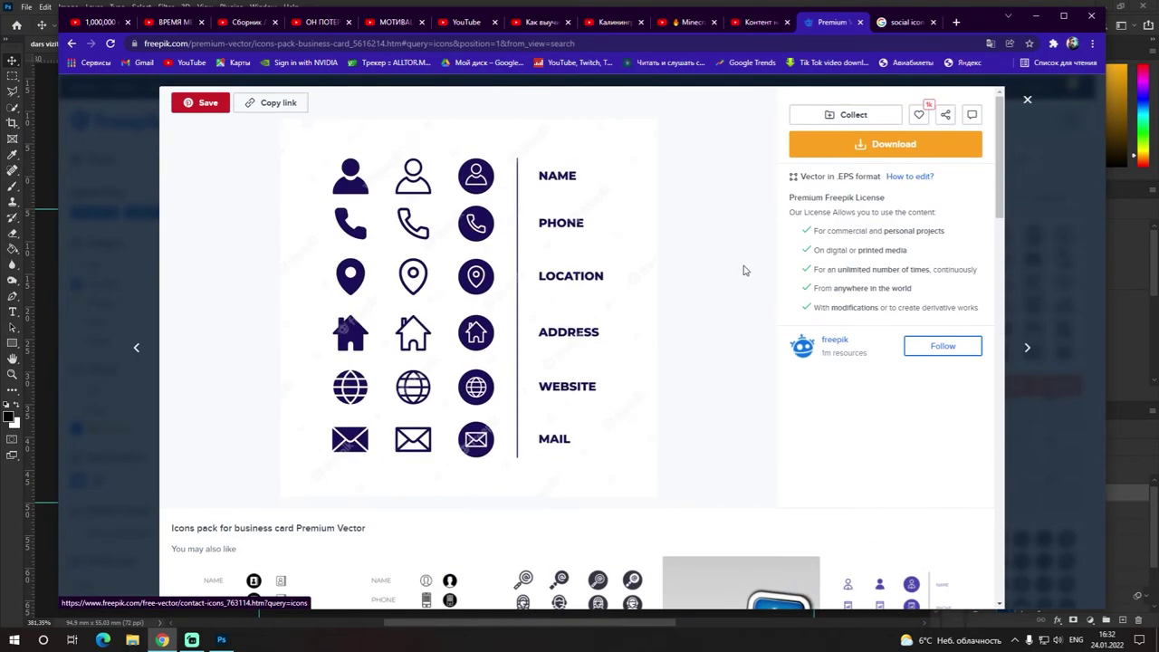
{"action": "key", "text": "Escape"}
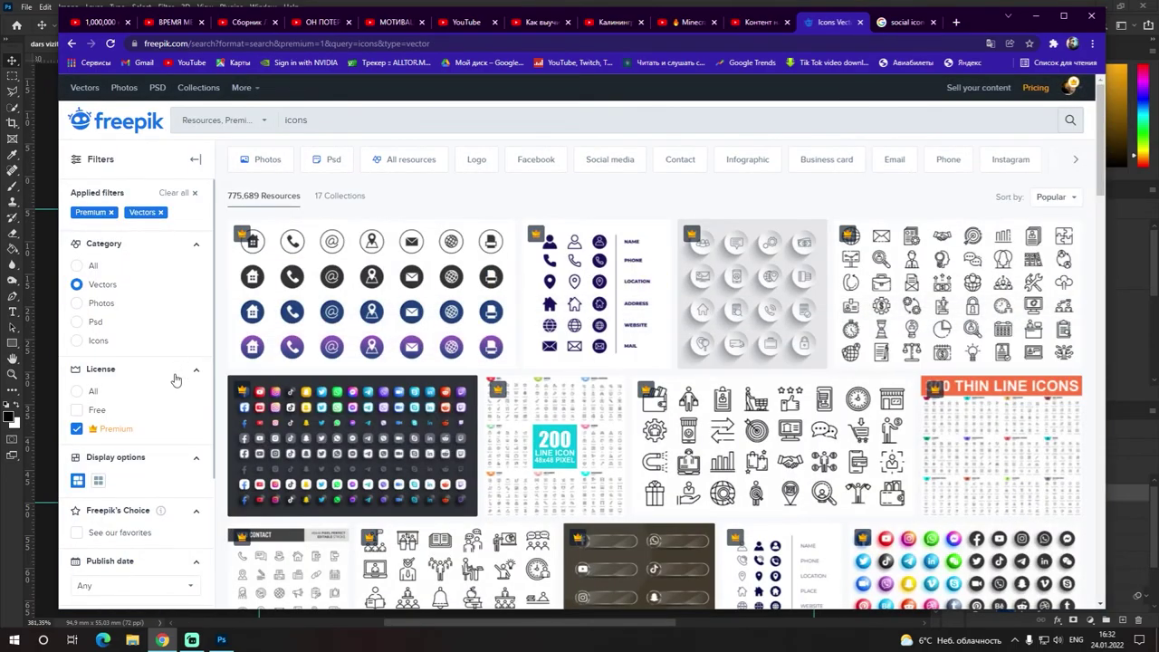
Step: Filter to free resources and download the Business card icons collection
{"action": "left_click", "coordinate": [99, 412]}
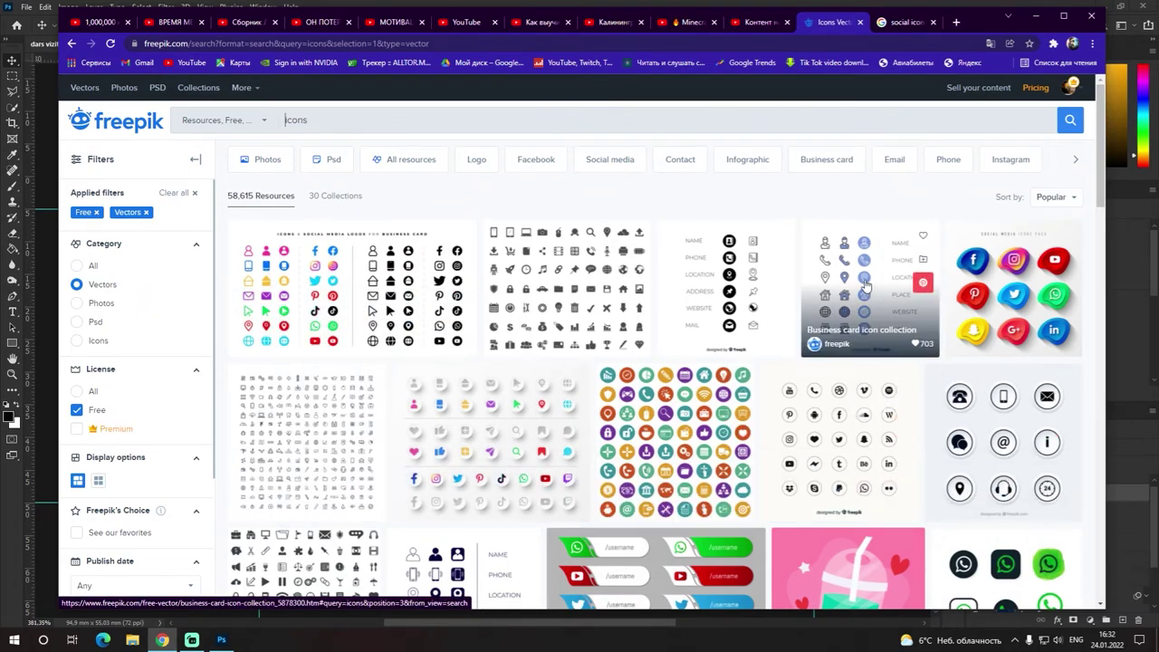
{"action": "left_click", "coordinate": [791, 277]}
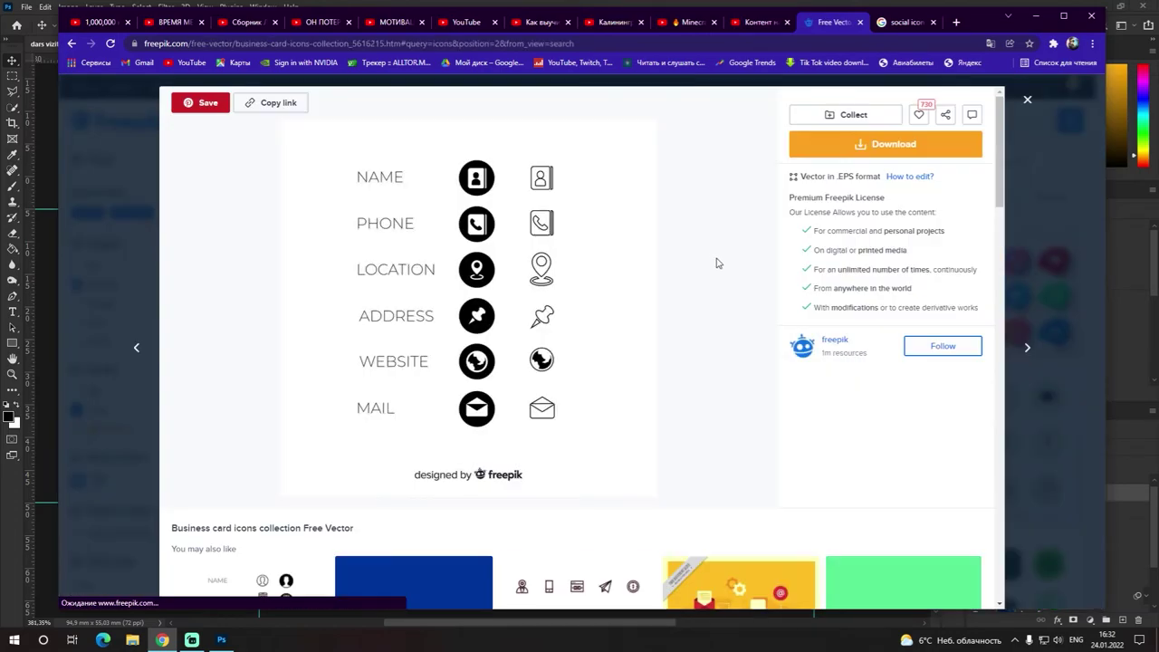
{"action": "left_click", "coordinate": [904, 150]}
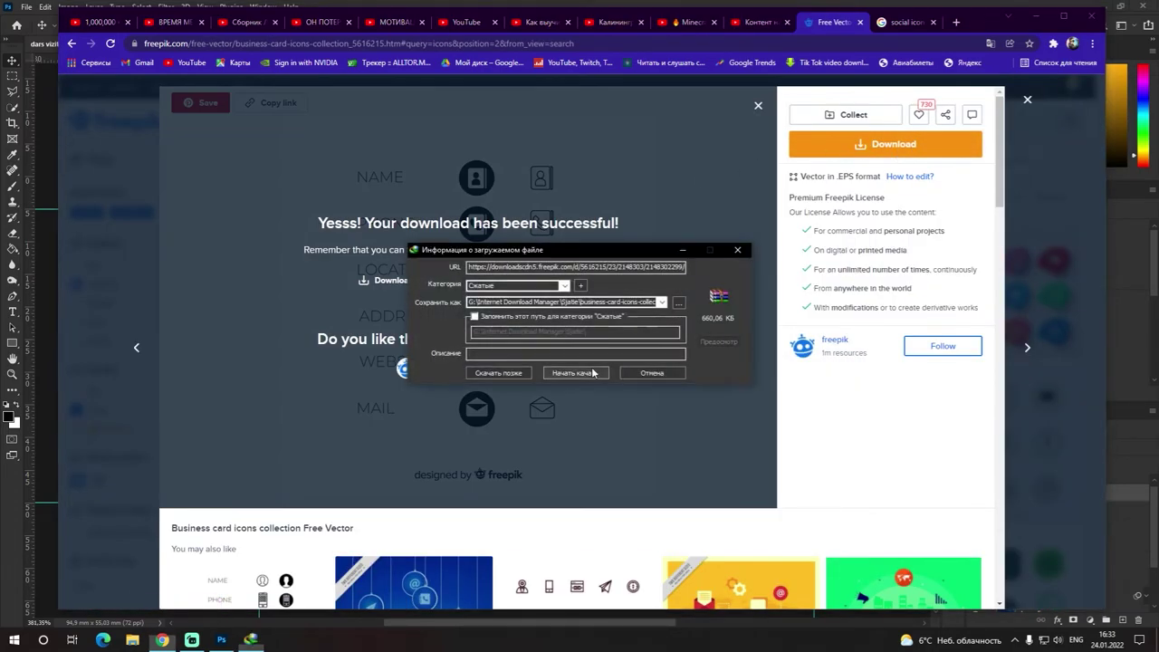
Step: Extract the downloaded icons zip here and open its 2901250.ai file in Photoshop
{"action": "left_click", "coordinate": [584, 373]}
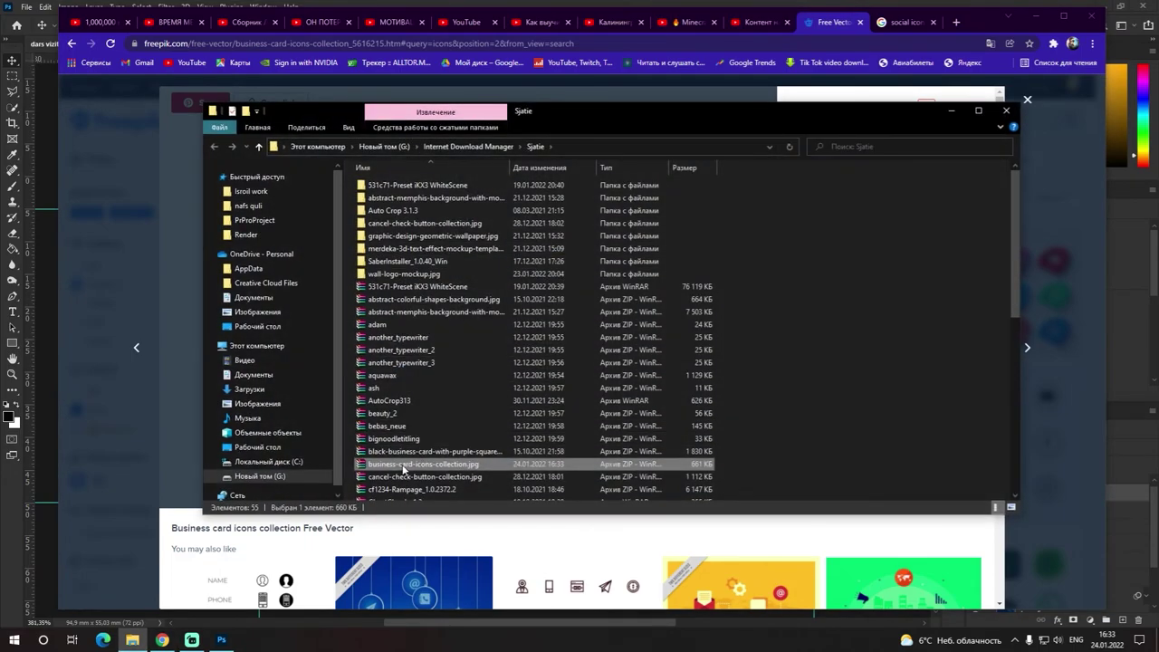
{"action": "right_click", "coordinate": [404, 463]}
{"action": "left_click", "coordinate": [504, 259]}
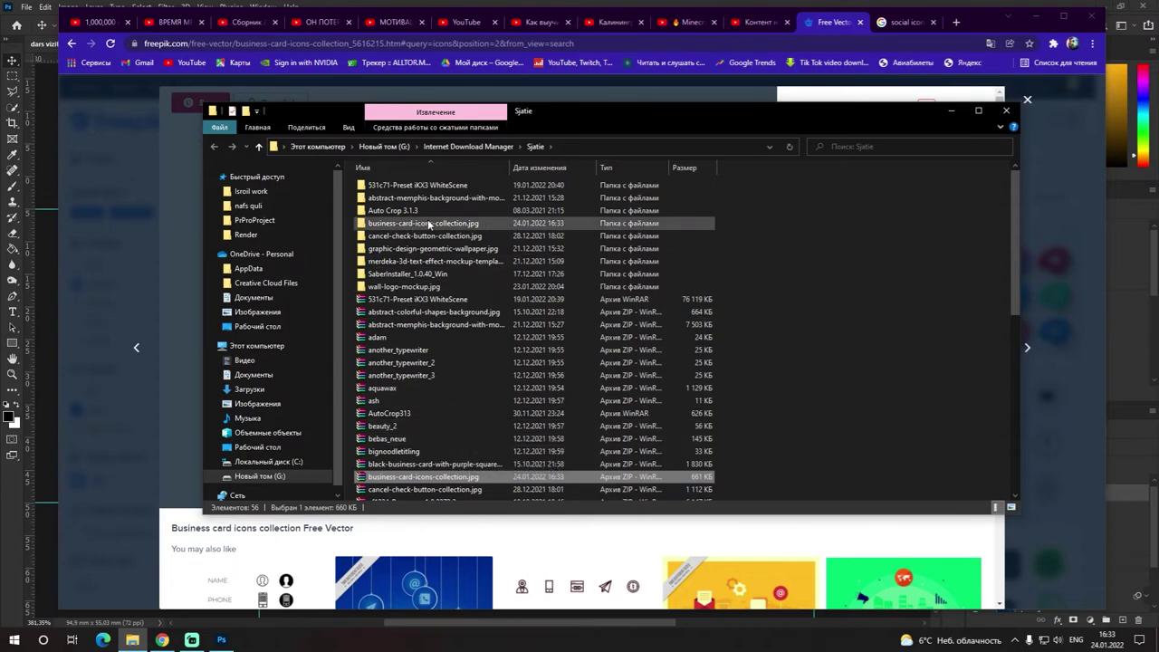
{"action": "double_click", "coordinate": [429, 224]}
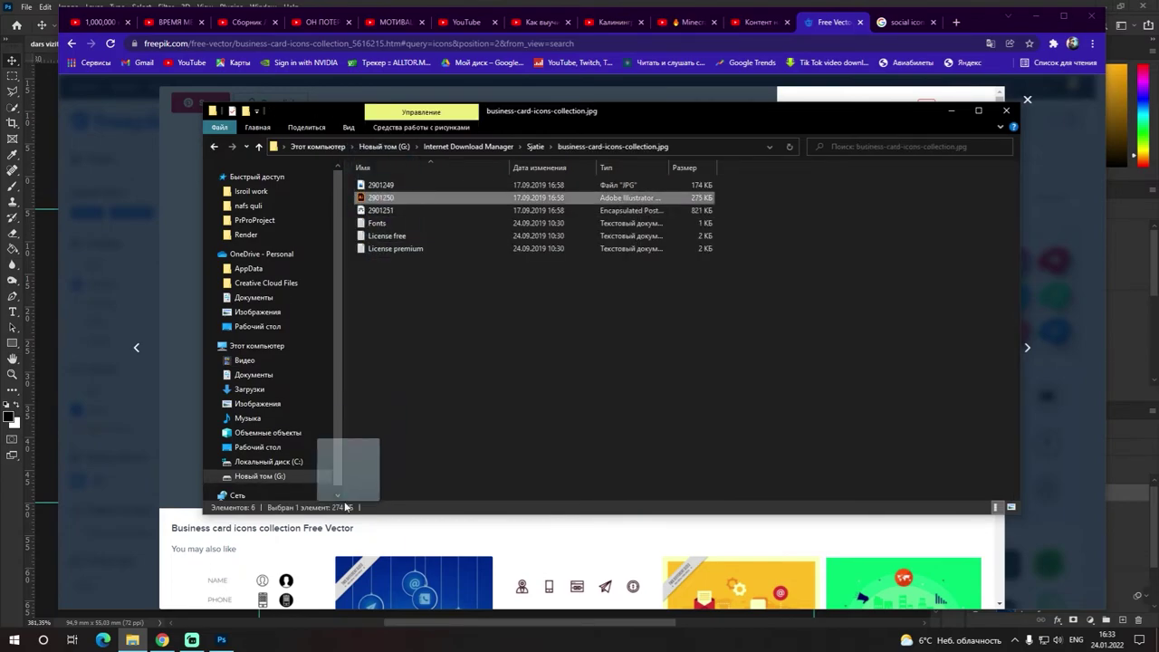
{"action": "left_click", "coordinate": [221, 639]}
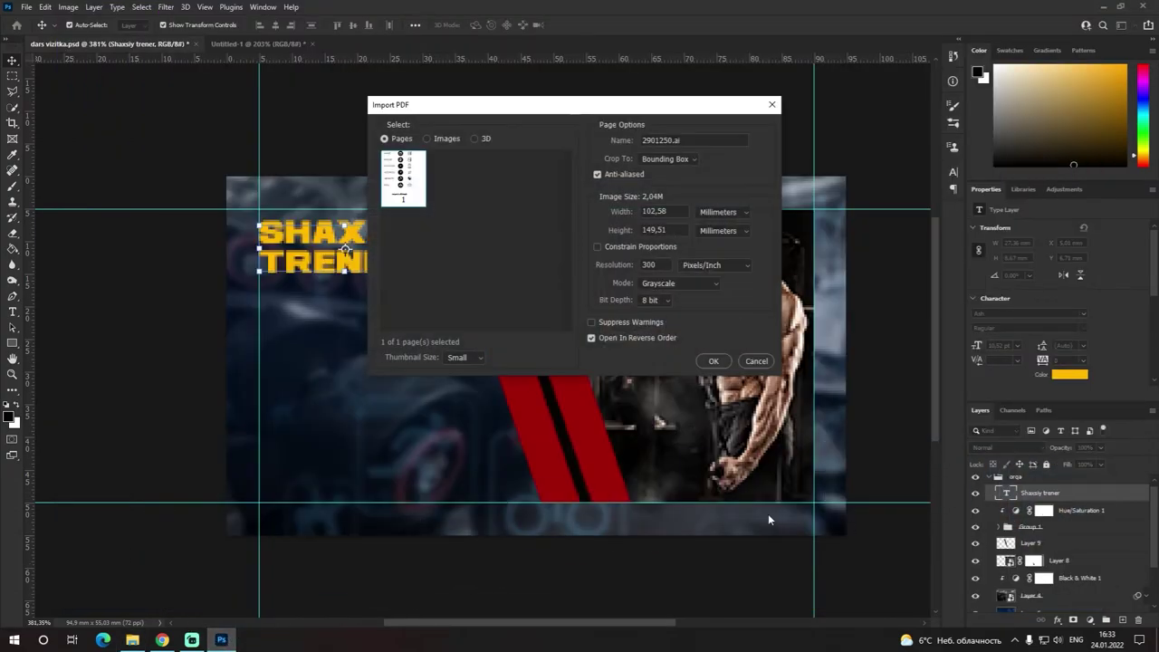
Step: Import 2901250.ai as a full page with the Bounding Box crop
{"action": "left_click", "coordinate": [438, 139]}
{"action": "left_click", "coordinate": [396, 139]}
{"action": "left_click", "coordinate": [669, 158]}
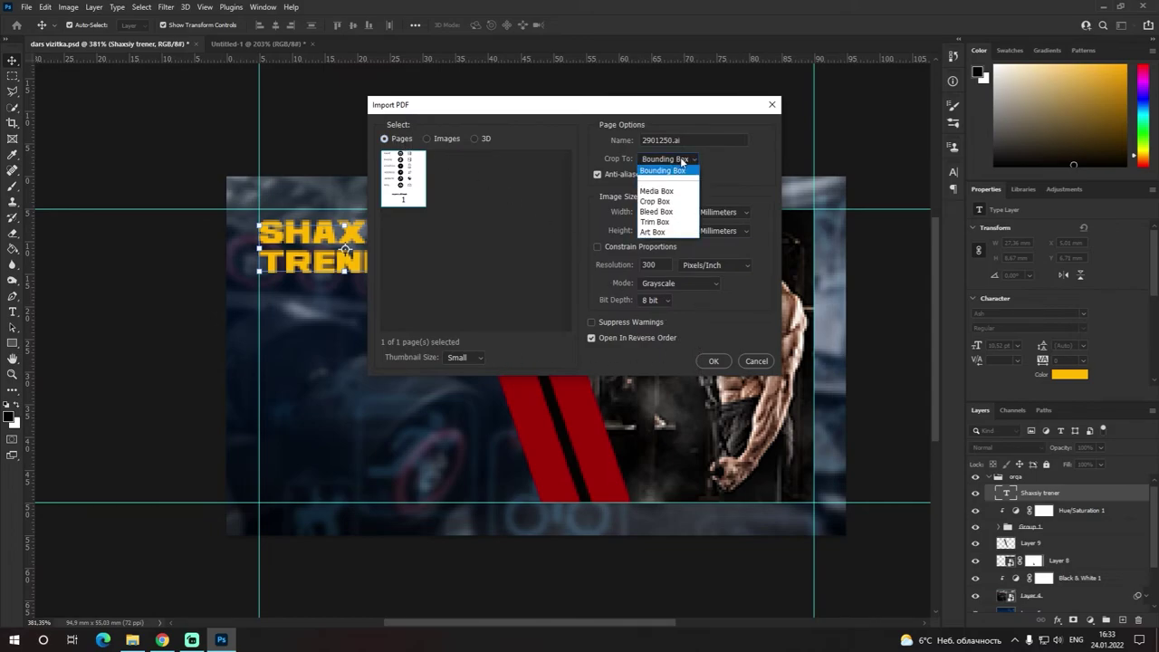
{"action": "left_click", "coordinate": [676, 179]}
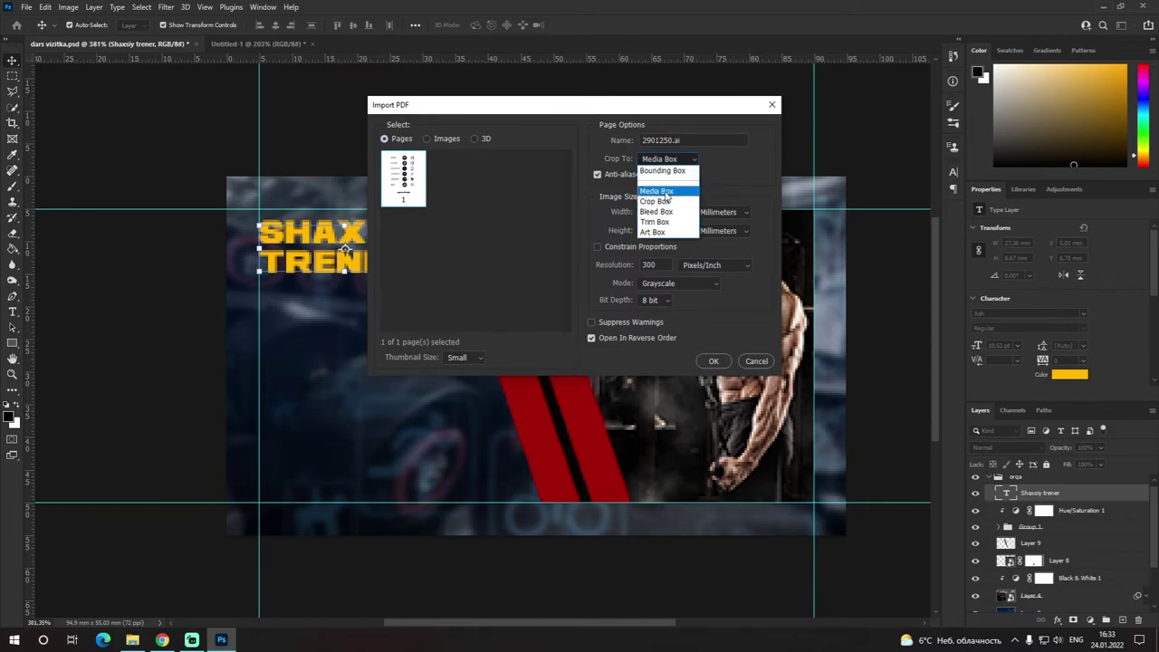
{"action": "left_click", "coordinate": [673, 161]}
{"action": "left_click", "coordinate": [675, 171]}
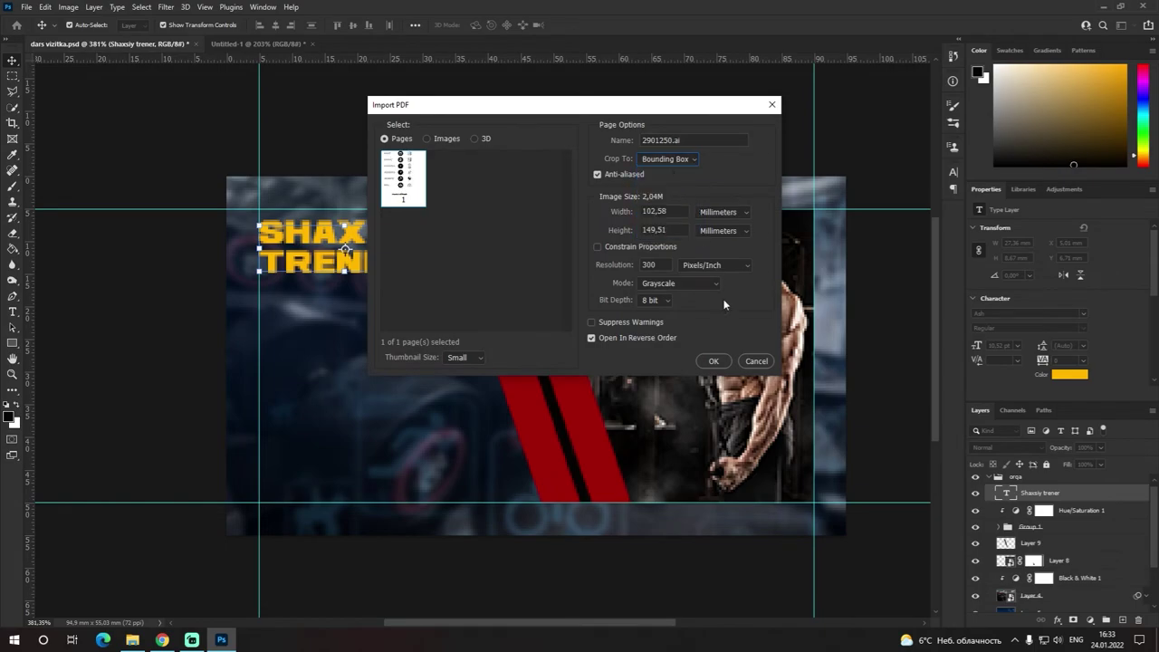
{"action": "left_click", "coordinate": [722, 363]}
Step: Marquee-select the outline person icon at the sheet's top right, then return to dars vizitka
{"action": "left_click", "coordinate": [750, 322]}
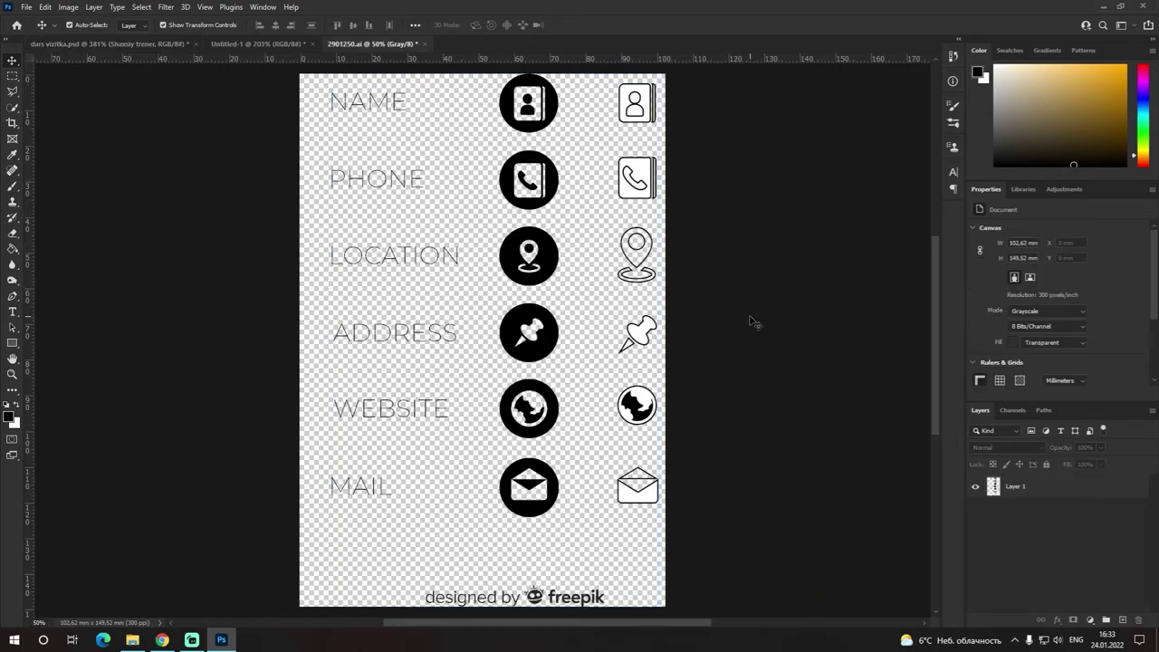
{"action": "left_click_drag", "start_coordinate": [716, 285], "coordinate": [719, 324]}
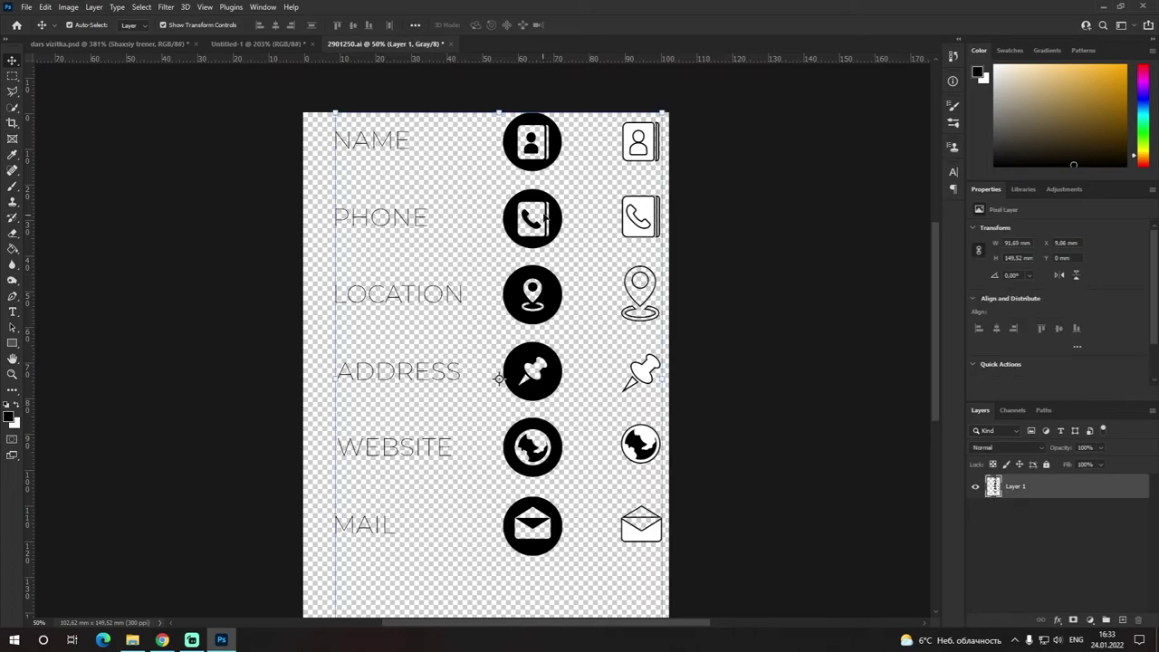
{"action": "left_click_drag", "start_coordinate": [543, 201], "coordinate": [523, 231]}
{"action": "mouse_move", "coordinate": [572, 285]}
{"action": "left_mouse_down"}
{"action": "mouse_move", "coordinate": [594, 253]}
{"action": "mouse_move", "coordinate": [539, 244]}
{"action": "left_mouse_up"}
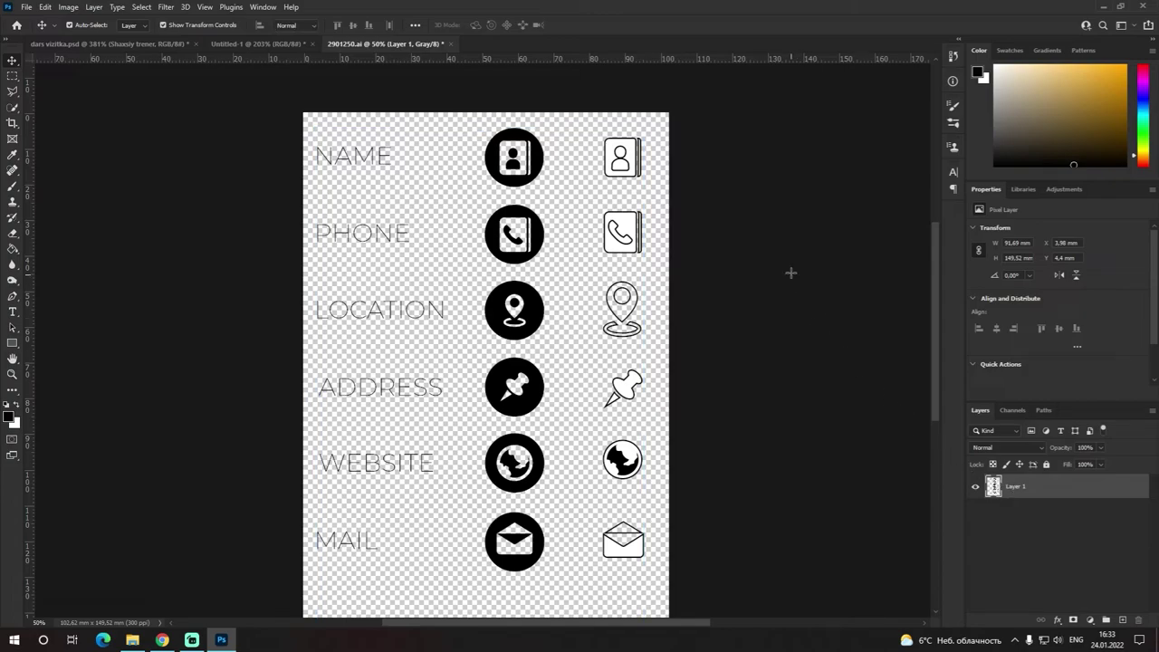
{"action": "key", "text": "m"}
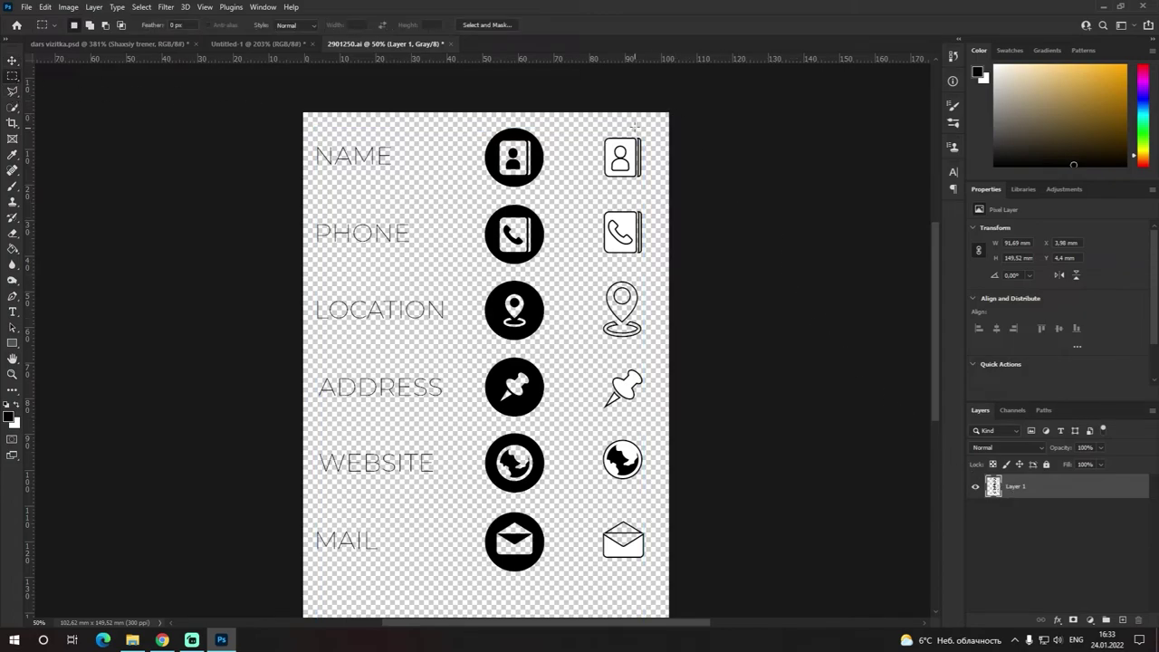
{"action": "left_click_drag", "start_coordinate": [683, 114], "coordinate": [590, 190]}
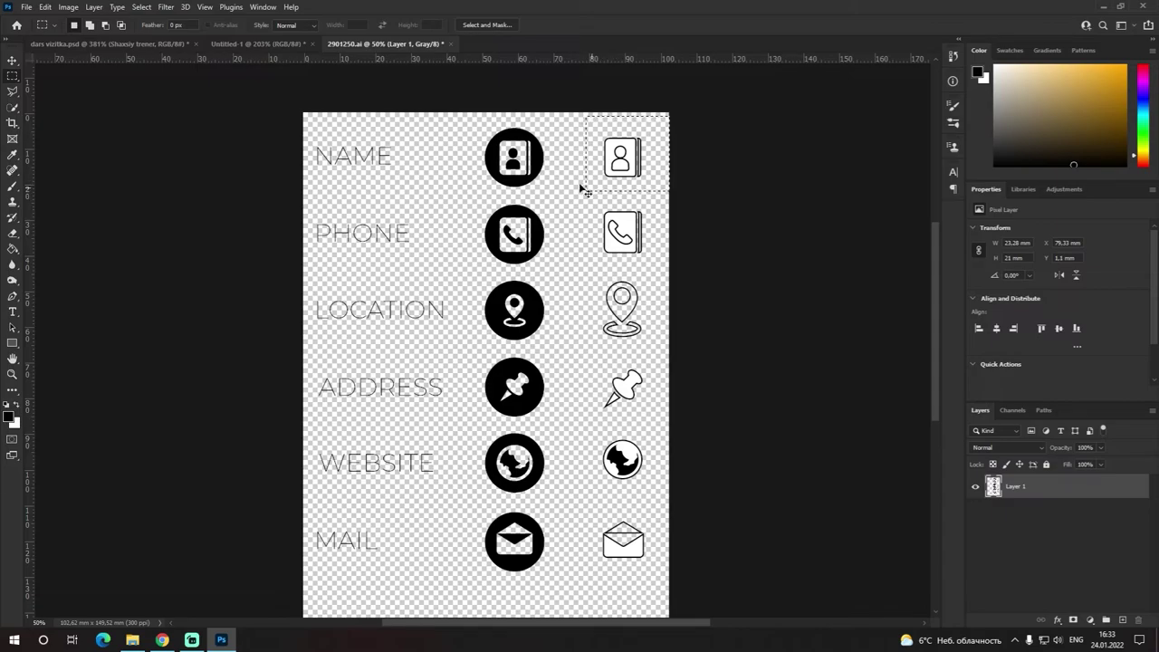
{"action": "left_click", "coordinate": [231, 43]}
{"action": "left_click", "coordinate": [185, 43]}
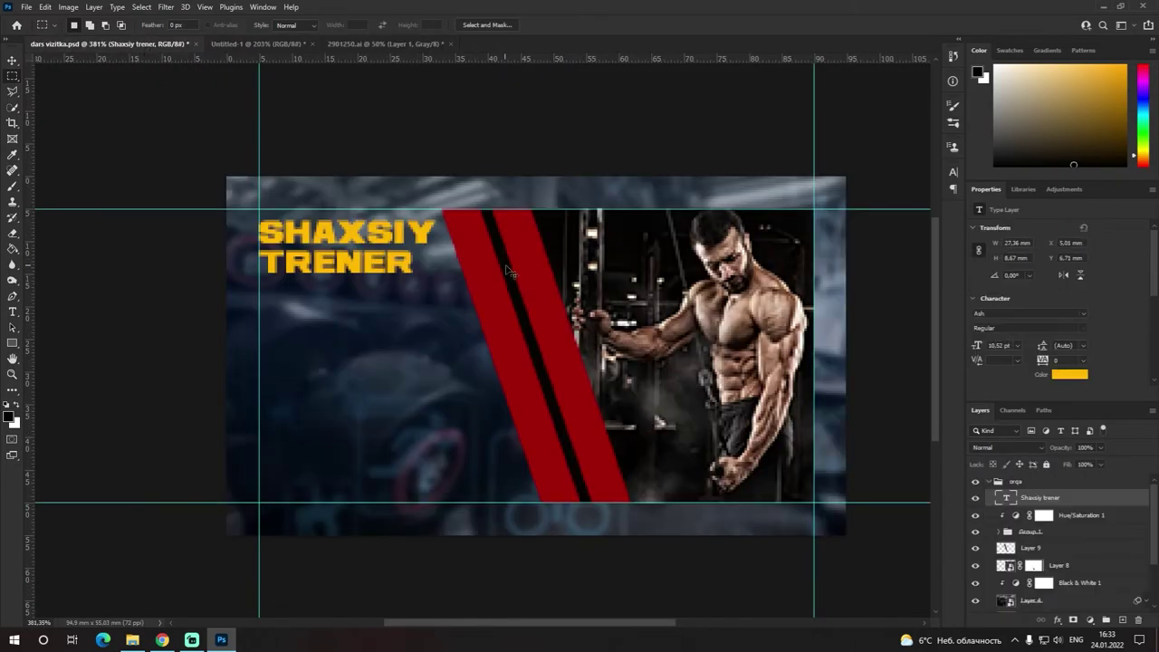
Step: Paste the person icon, scaled down, just below the TRENER title
{"action": "key", "text": "ctrl+v"}
{"action": "key", "text": "v"}
{"action": "left_click_drag", "start_coordinate": [597, 305], "coordinate": [500, 342]}
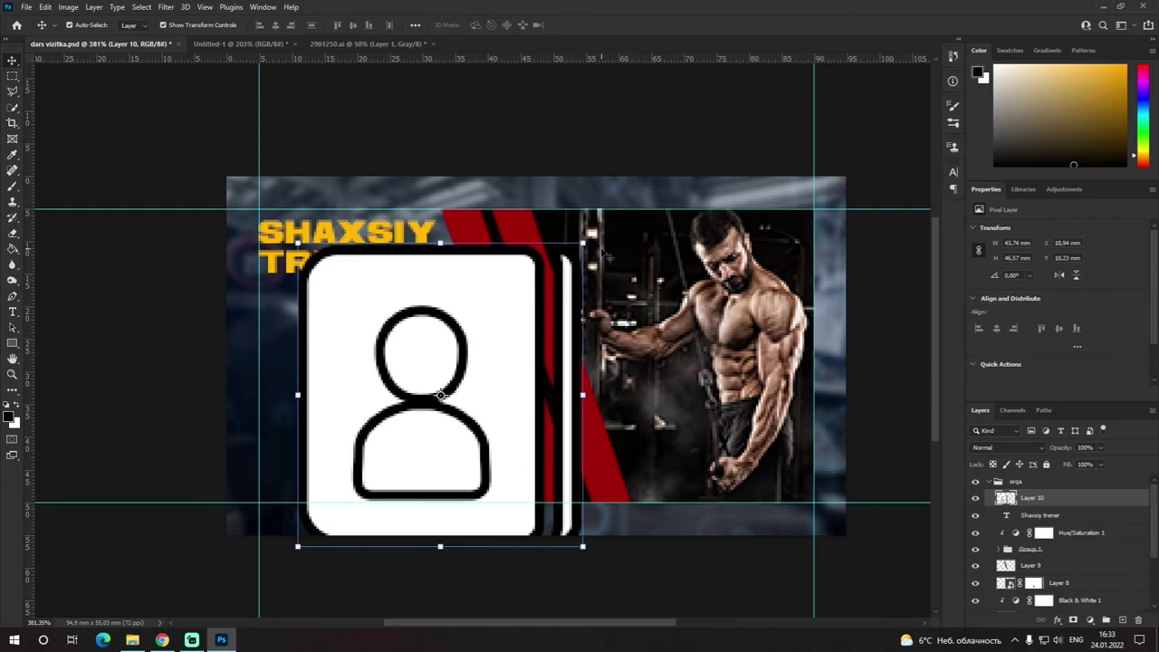
{"action": "mouse_move", "coordinate": [582, 243]}
{"action": "left_mouse_down"}
{"action": "mouse_move", "coordinate": [367, 473]}
{"action": "mouse_move", "coordinate": [312, 333]}
{"action": "mouse_move", "coordinate": [303, 341]}
{"action": "left_mouse_up"}
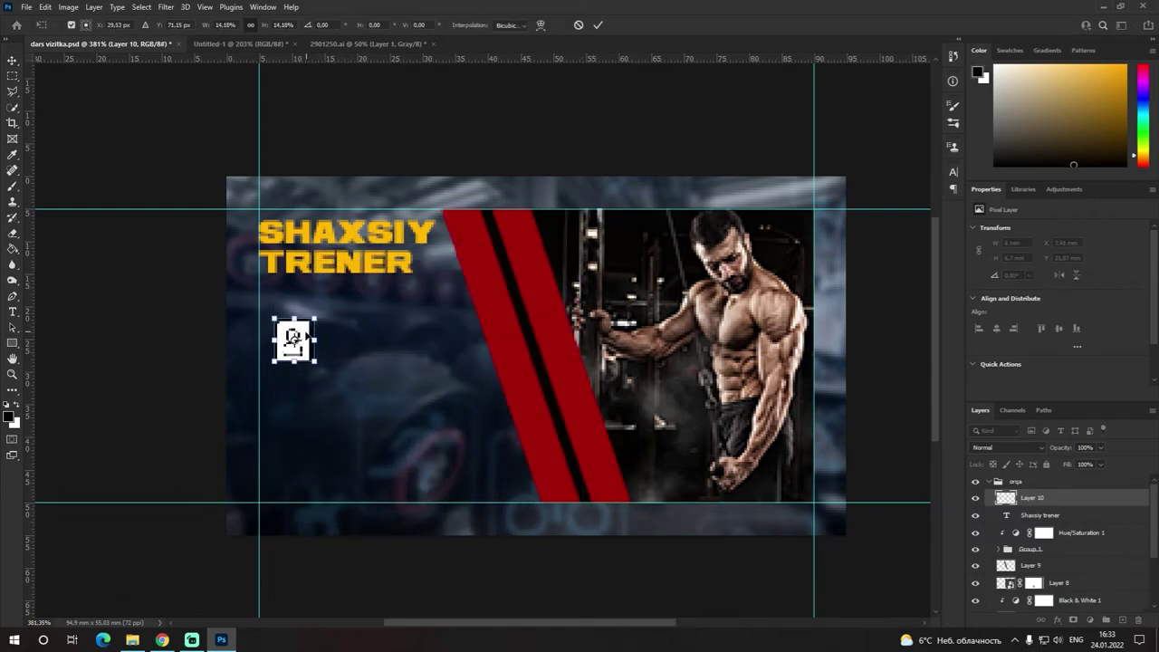
{"action": "key", "text": "Return"}
{"action": "scroll", "coordinate": [202, 362], "scroll_direction": "down", "scroll_amount": 2}
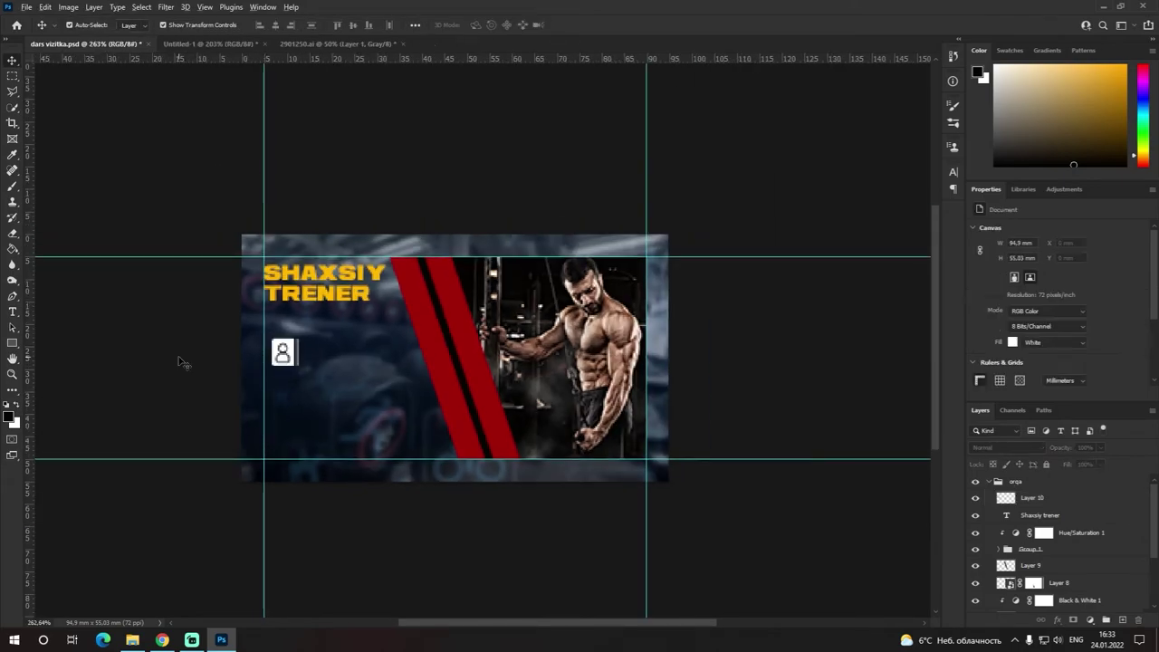
{"action": "scroll", "coordinate": [178, 362], "scroll_direction": "up", "scroll_amount": 1}
{"action": "scroll", "coordinate": [199, 362], "scroll_direction": "up", "scroll_amount": 1}
{"action": "left_click_drag", "start_coordinate": [347, 347], "coordinate": [346, 313]}
Step: Duplicate the title as yellow 'FALONCHI' text beside the icon and resize it to fit
{"action": "left_click_drag", "start_coordinate": [422, 259], "coordinate": [474, 340]}
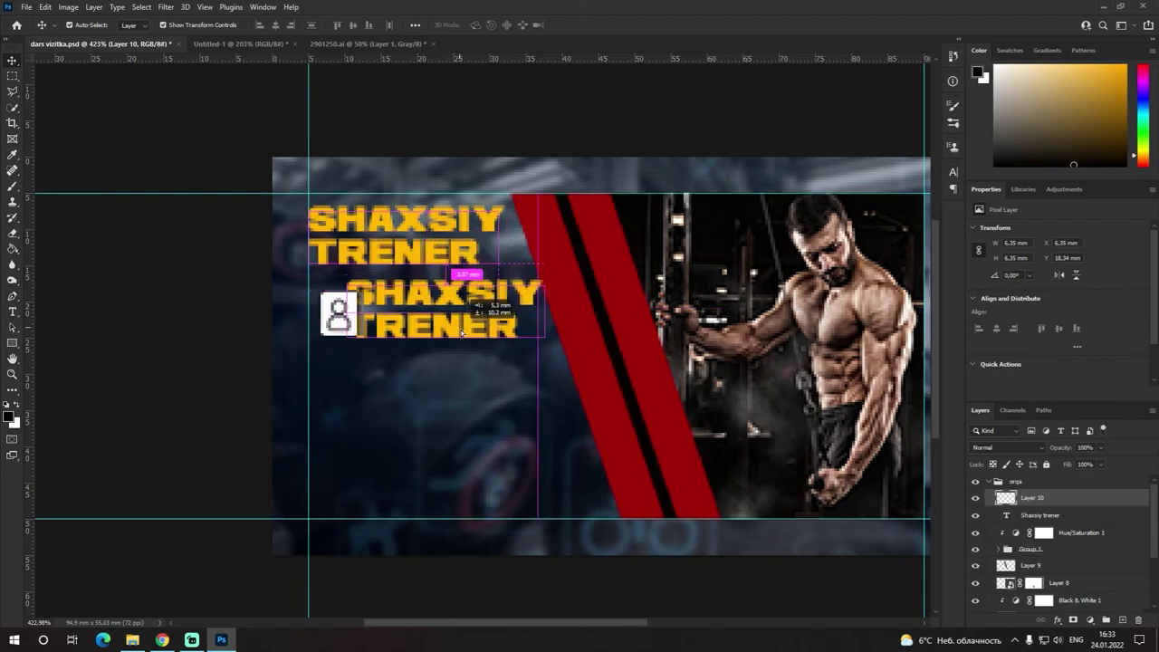
{"action": "double_click", "coordinate": [471, 321]}
{"action": "type", "text": "FALO"}
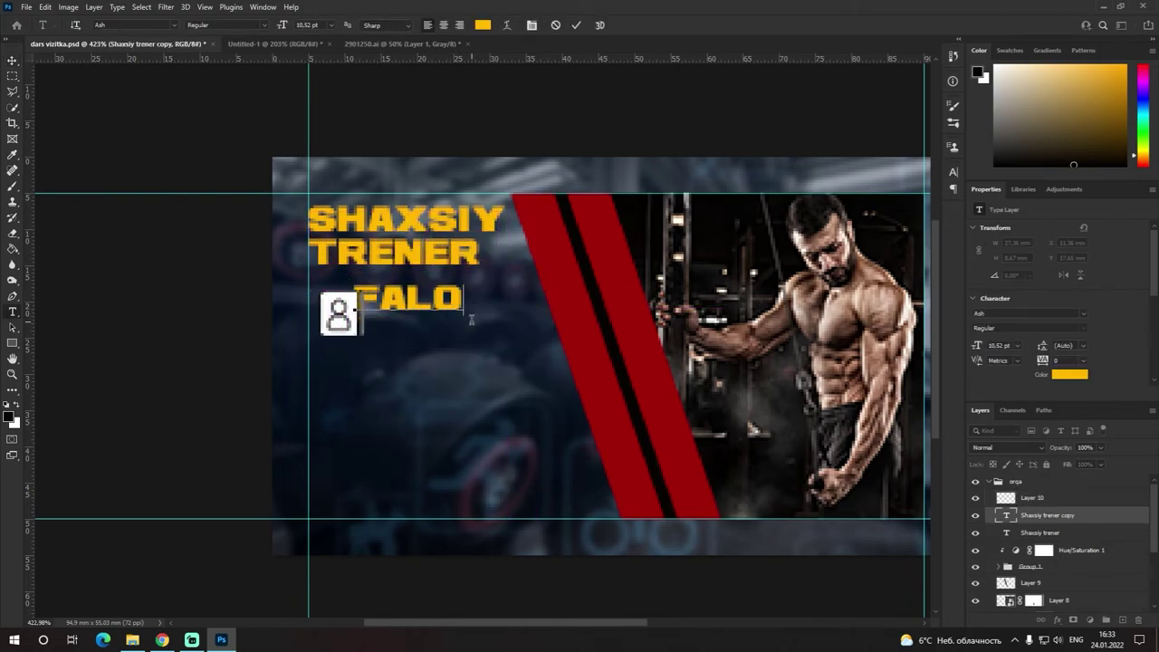
{"action": "type", "text": "NCHI"}
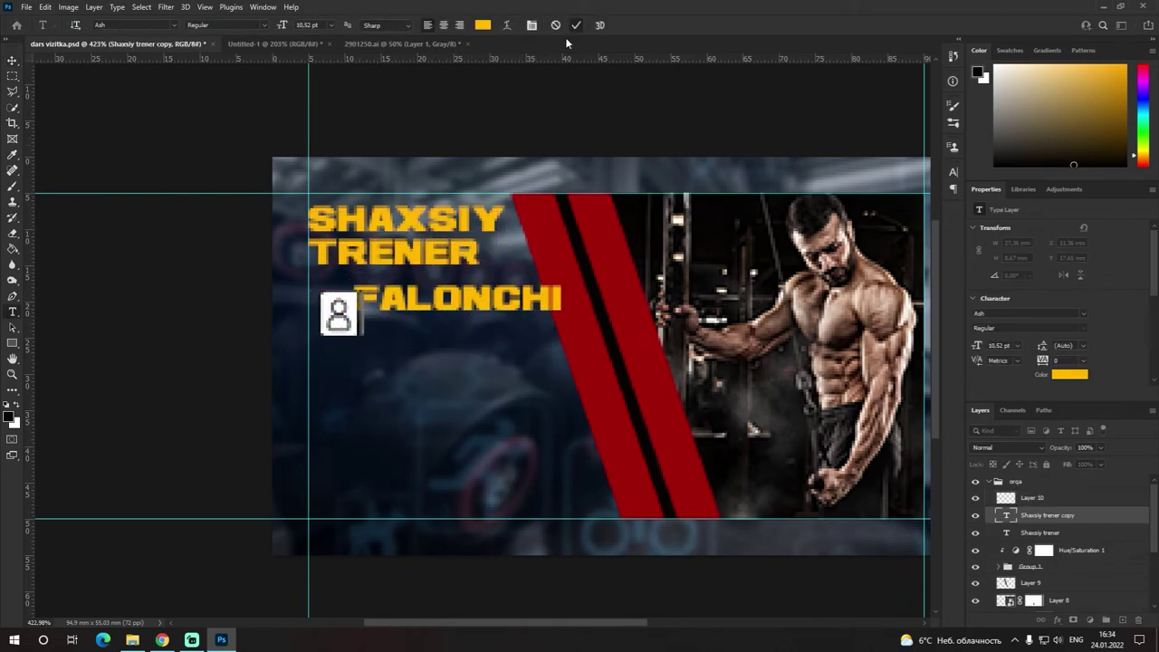
{"action": "left_click", "coordinate": [576, 24]}
{"action": "mouse_move", "coordinate": [352, 308]}
{"action": "left_mouse_down"}
{"action": "mouse_move", "coordinate": [420, 324]}
{"action": "mouse_move", "coordinate": [463, 315]}
{"action": "left_mouse_up"}
{"action": "key", "text": "Return"}
{"action": "key", "text": "ctrl+t"}
{"action": "left_click_drag", "start_coordinate": [569, 304], "coordinate": [527, 305]}
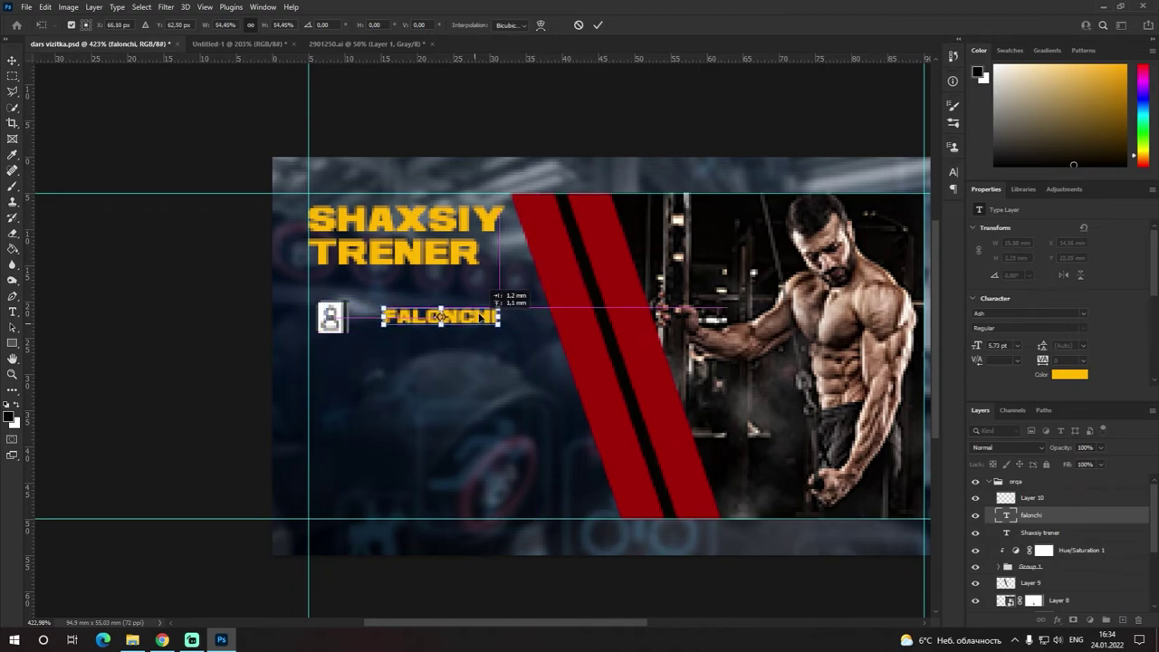
{"action": "mouse_move", "coordinate": [525, 306]}
{"action": "left_mouse_down"}
{"action": "mouse_move", "coordinate": [472, 315]}
{"action": "mouse_move", "coordinate": [541, 334]}
{"action": "mouse_move", "coordinate": [503, 324]}
{"action": "left_mouse_up"}
{"action": "key", "text": "Return"}
{"action": "key", "text": "ctrl+t"}
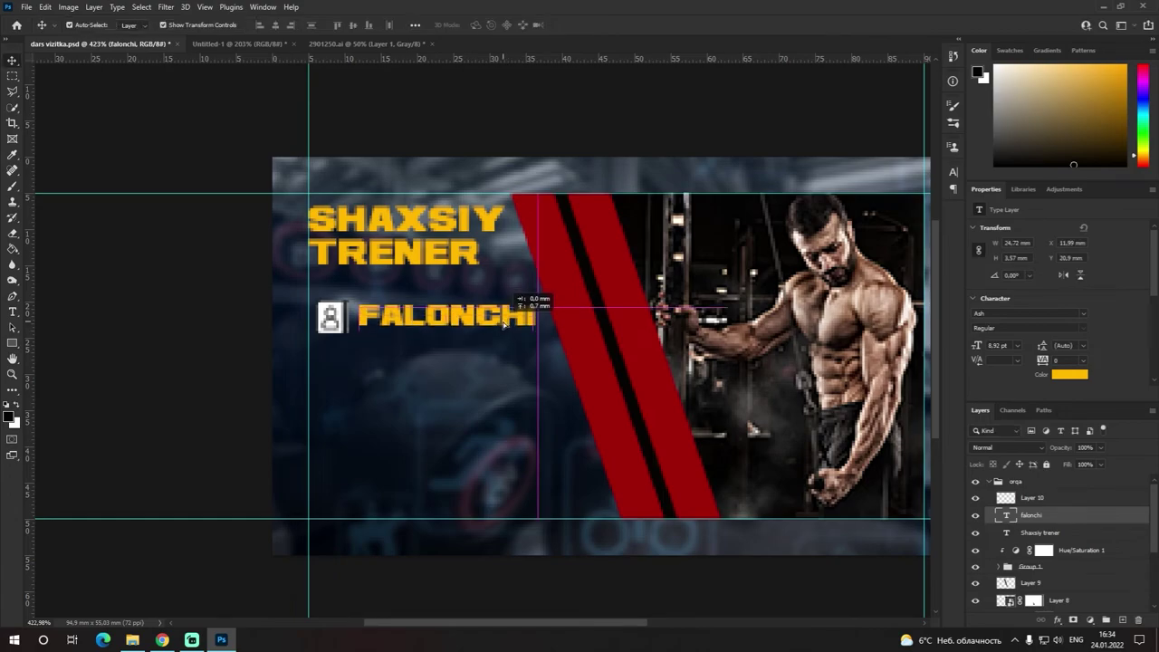
{"action": "key", "text": "Return"}
Step: Zoom and scroll around the card to inspect the person icon and FALONCHI line
{"action": "left_click", "coordinate": [211, 320]}
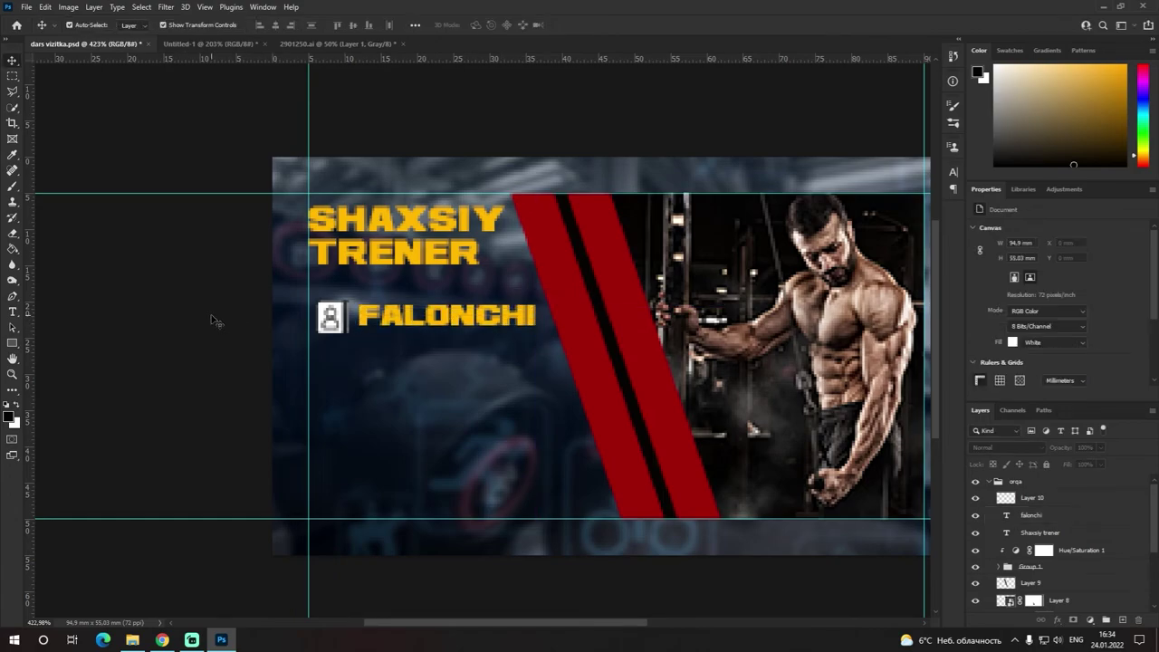
{"action": "scroll", "coordinate": [214, 321], "scroll_direction": "down", "scroll_amount": 2}
{"action": "scroll", "coordinate": [215, 321], "scroll_direction": "down", "scroll_amount": 2}
{"action": "scroll", "coordinate": [216, 321], "scroll_direction": "up", "scroll_amount": 2}
{"action": "scroll", "coordinate": [259, 320], "scroll_direction": "up", "scroll_amount": 2}
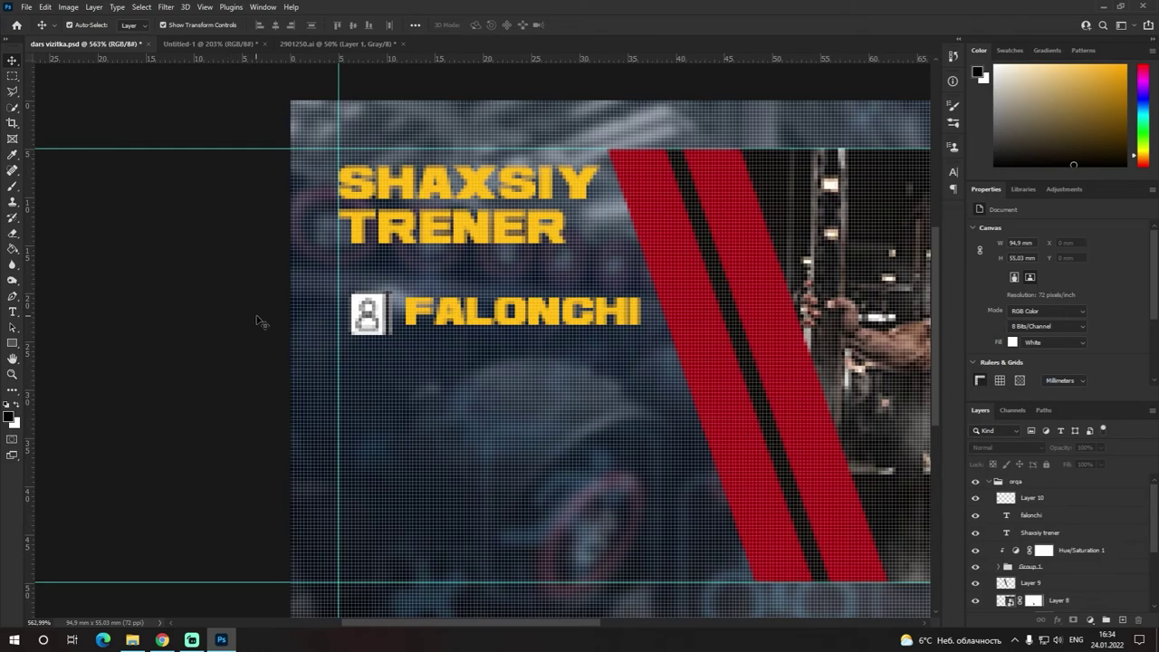
{"action": "scroll", "coordinate": [263, 323], "scroll_direction": "down", "scroll_amount": 1}
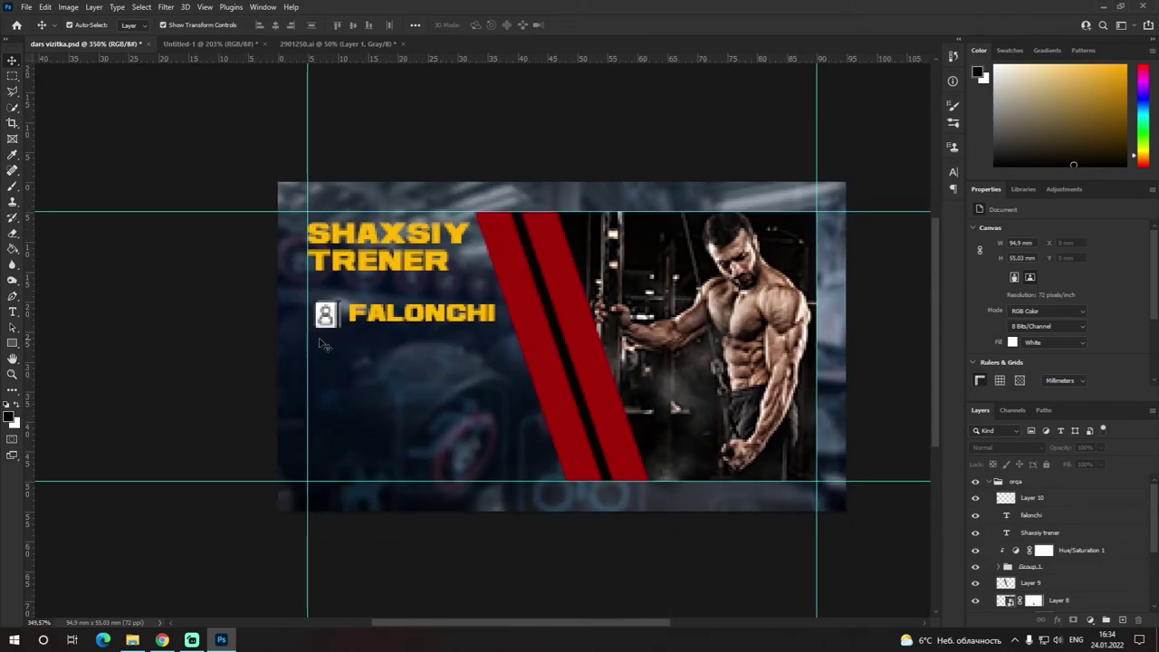
{"action": "scroll", "coordinate": [532, 299], "scroll_direction": "down", "scroll_amount": 1}
{"action": "scroll", "coordinate": [532, 299], "scroll_direction": "down", "scroll_amount": 2}
{"action": "scroll", "coordinate": [534, 297], "scroll_direction": "down", "scroll_amount": 2}
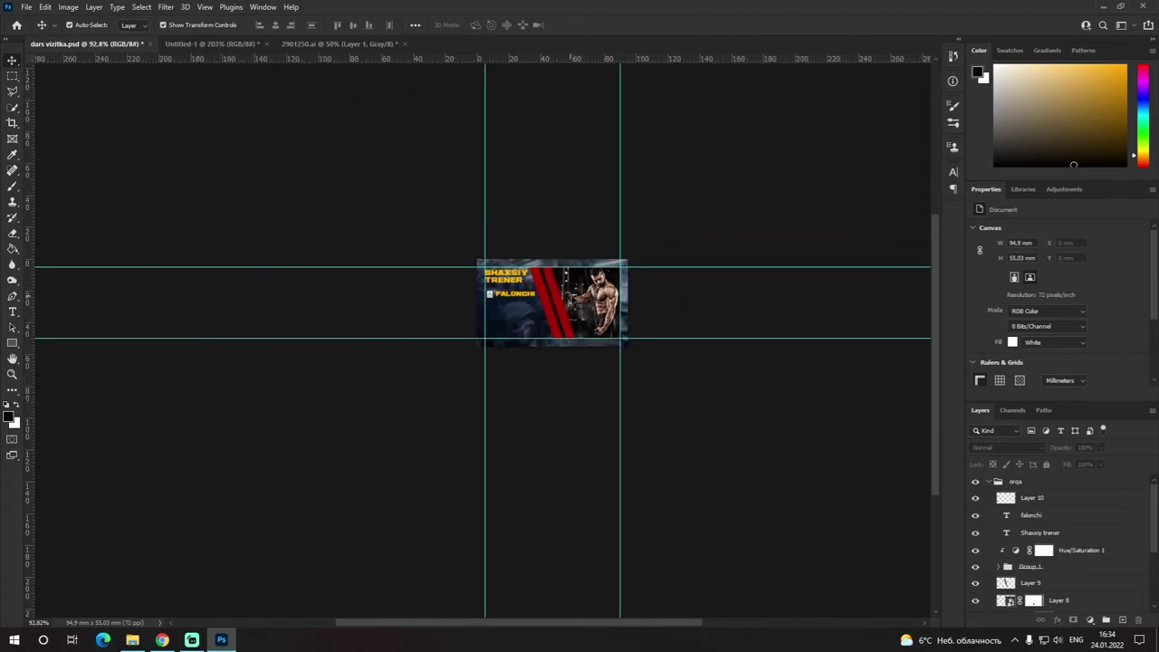
{"action": "scroll", "coordinate": [536, 295], "scroll_direction": "up", "scroll_amount": 2}
{"action": "scroll", "coordinate": [439, 277], "scroll_direction": "up", "scroll_amount": 1}
{"action": "scroll", "coordinate": [466, 273], "scroll_direction": "up", "scroll_amount": 1}
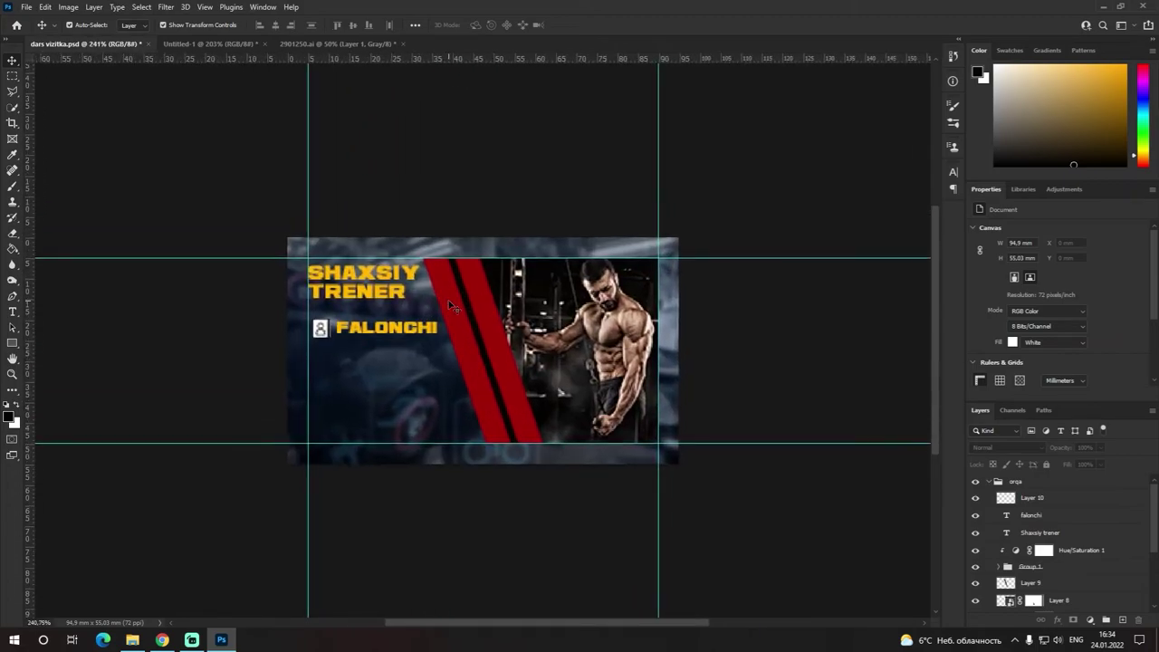
{"action": "scroll", "coordinate": [443, 307], "scroll_direction": "up", "scroll_amount": 2}
{"action": "scroll", "coordinate": [480, 289], "scroll_direction": "down", "scroll_amount": 1}
{"action": "scroll", "coordinate": [508, 272], "scroll_direction": "left", "scroll_amount": 1}
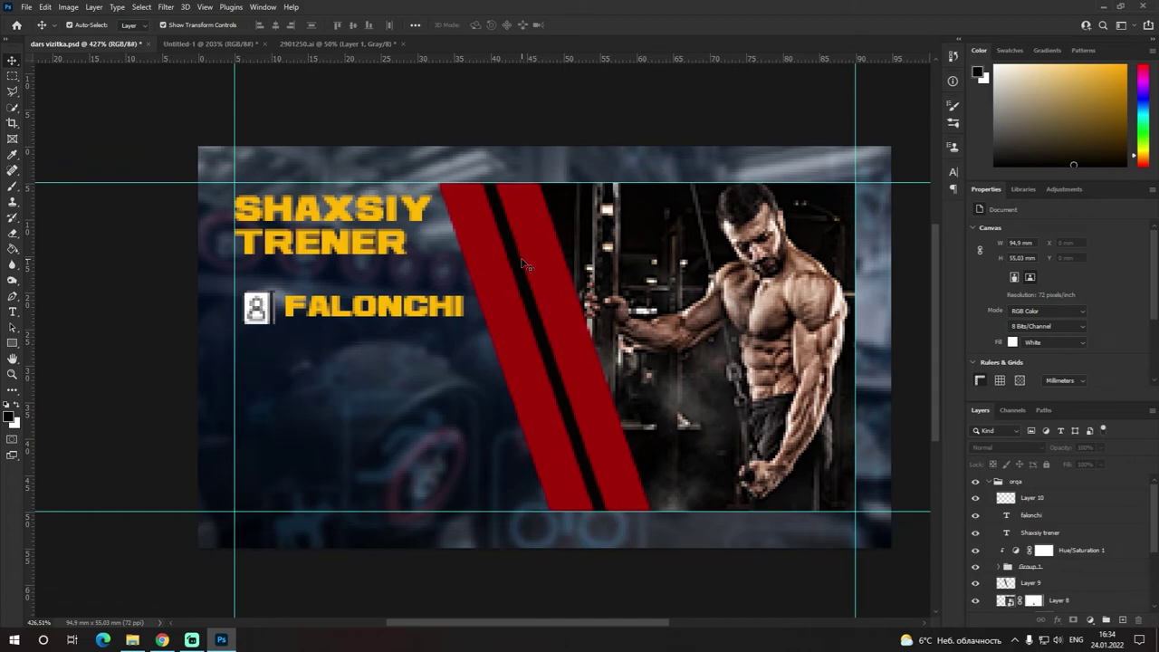
Step: Dismiss the two IDM download-manager popups and switch to the 2901250.ai icon sheet
{"action": "left_click", "coordinate": [694, 266]}
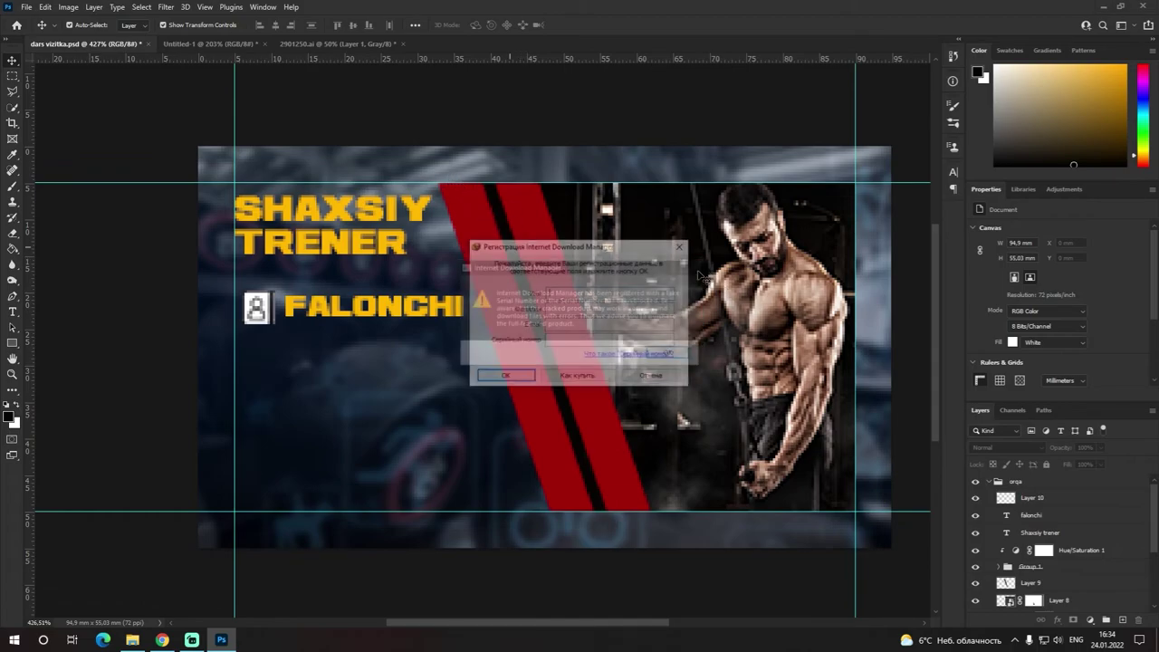
{"action": "left_click", "coordinate": [681, 260]}
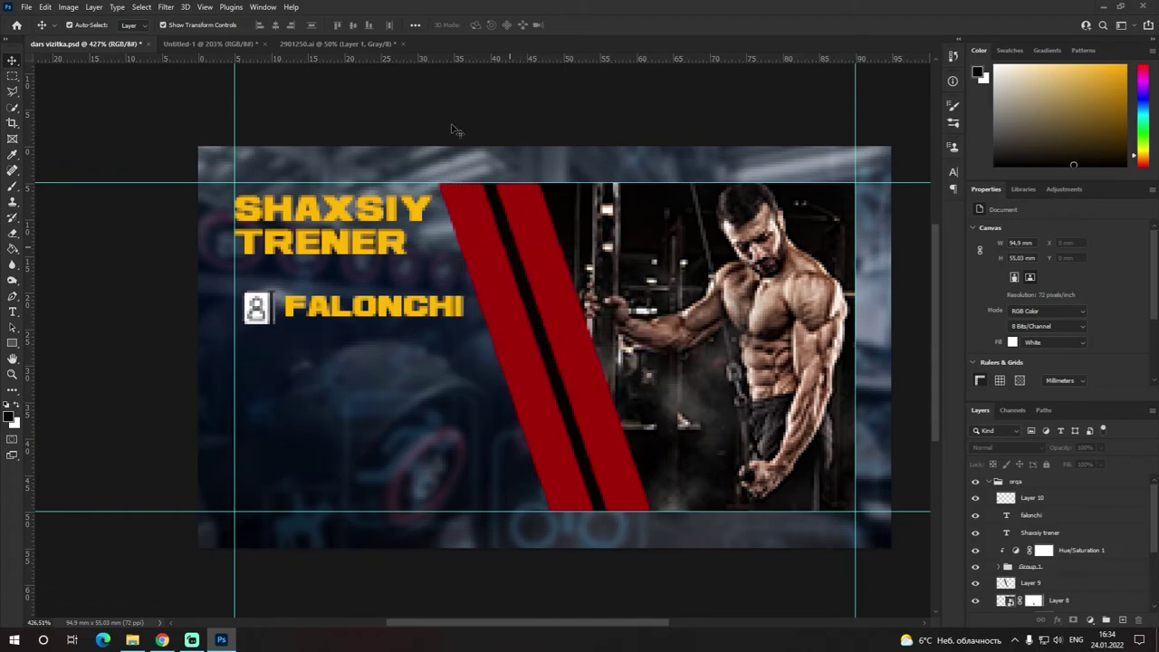
{"action": "left_click", "coordinate": [356, 45]}
Step: Bring the outlined phone icon into the card, scaled small under the person icon
{"action": "left_click", "coordinate": [738, 248]}
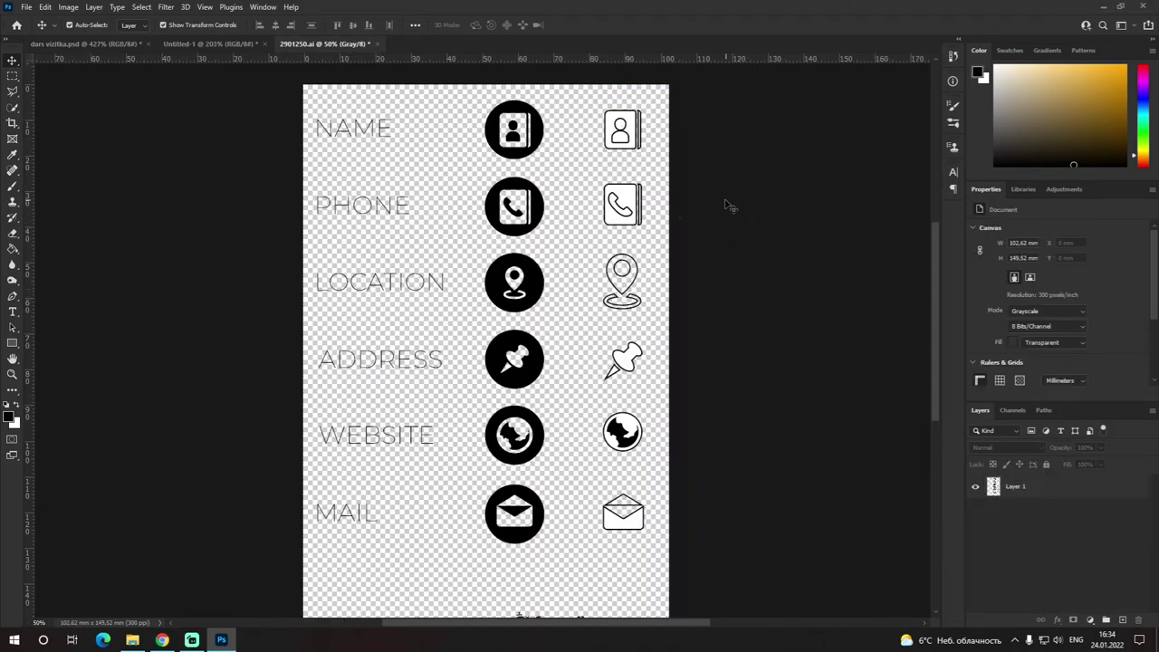
{"action": "key", "text": "m"}
{"action": "left_click_drag", "start_coordinate": [712, 166], "coordinate": [584, 242]}
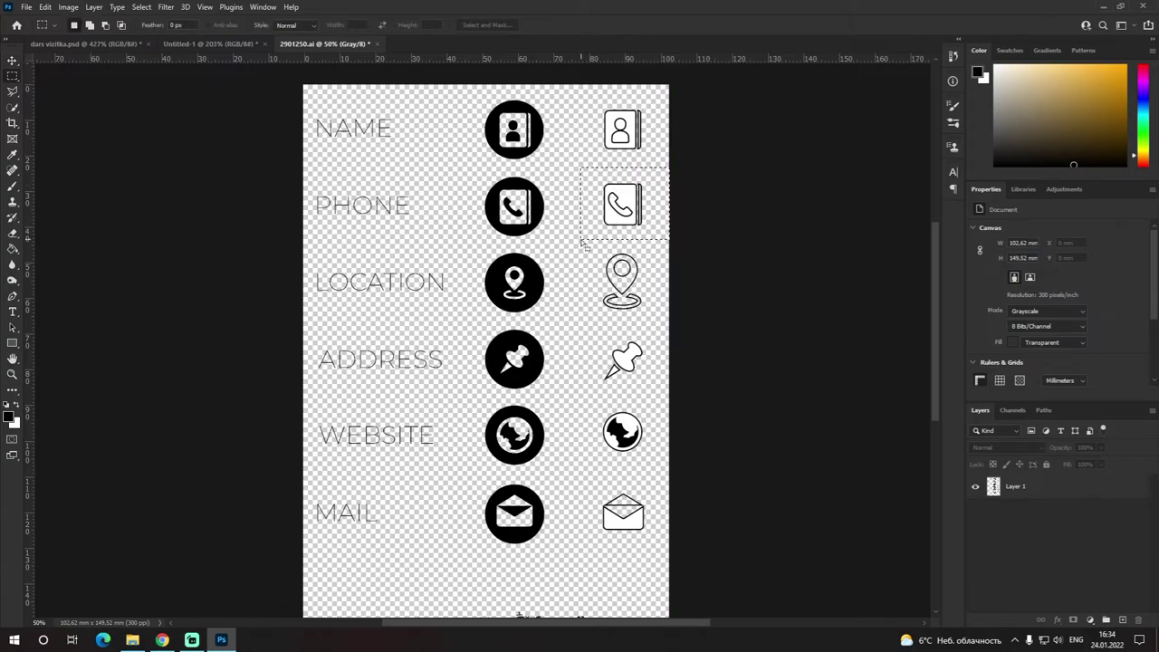
{"action": "key", "text": "v"}
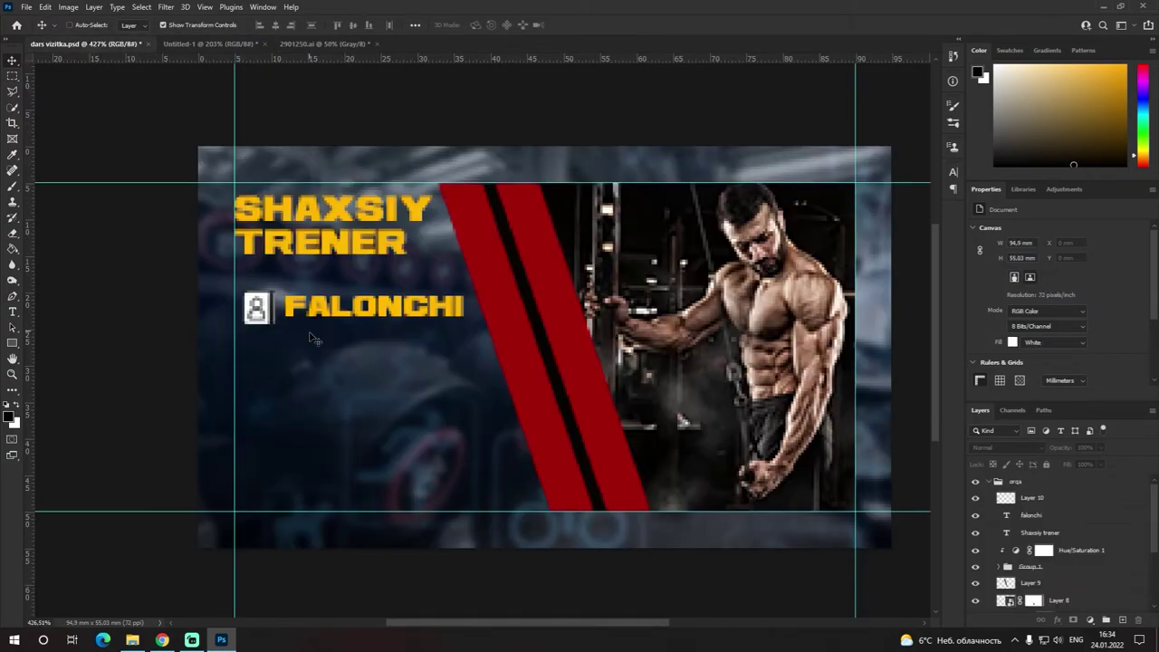
{"action": "left_click_drag", "start_coordinate": [89, 47], "coordinate": [407, 350]}
{"action": "mouse_move", "coordinate": [706, 165]}
{"action": "left_mouse_down"}
{"action": "mouse_move", "coordinate": [440, 453]}
{"action": "mouse_move", "coordinate": [277, 308]}
{"action": "left_mouse_up"}
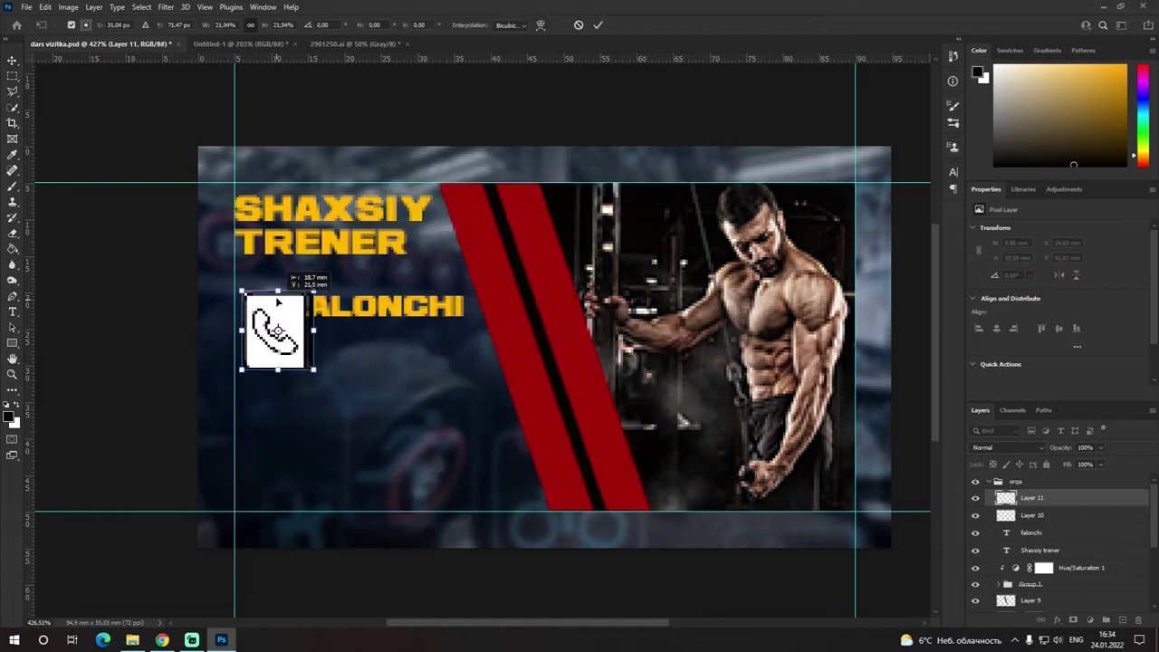
{"action": "mouse_move", "coordinate": [309, 371]}
{"action": "left_mouse_down"}
{"action": "mouse_move", "coordinate": [319, 375]}
{"action": "mouse_move", "coordinate": [281, 327]}
{"action": "mouse_move", "coordinate": [258, 355]}
{"action": "left_mouse_up"}
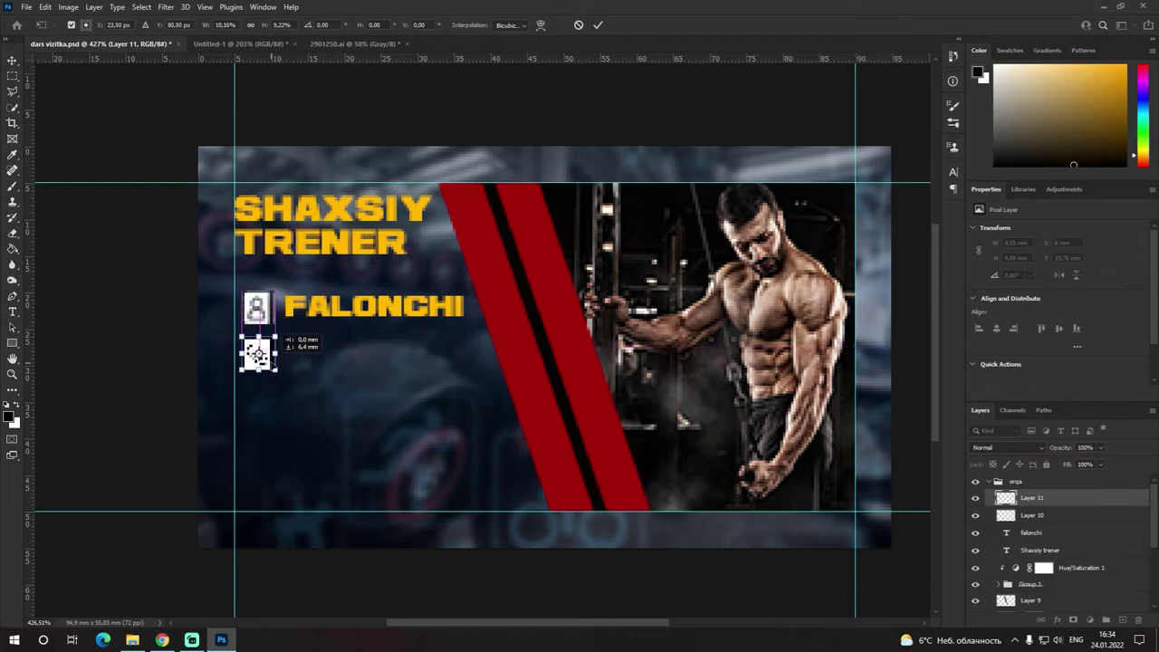
{"action": "key", "text": "Return"}
{"action": "left_click", "coordinate": [166, 351]}
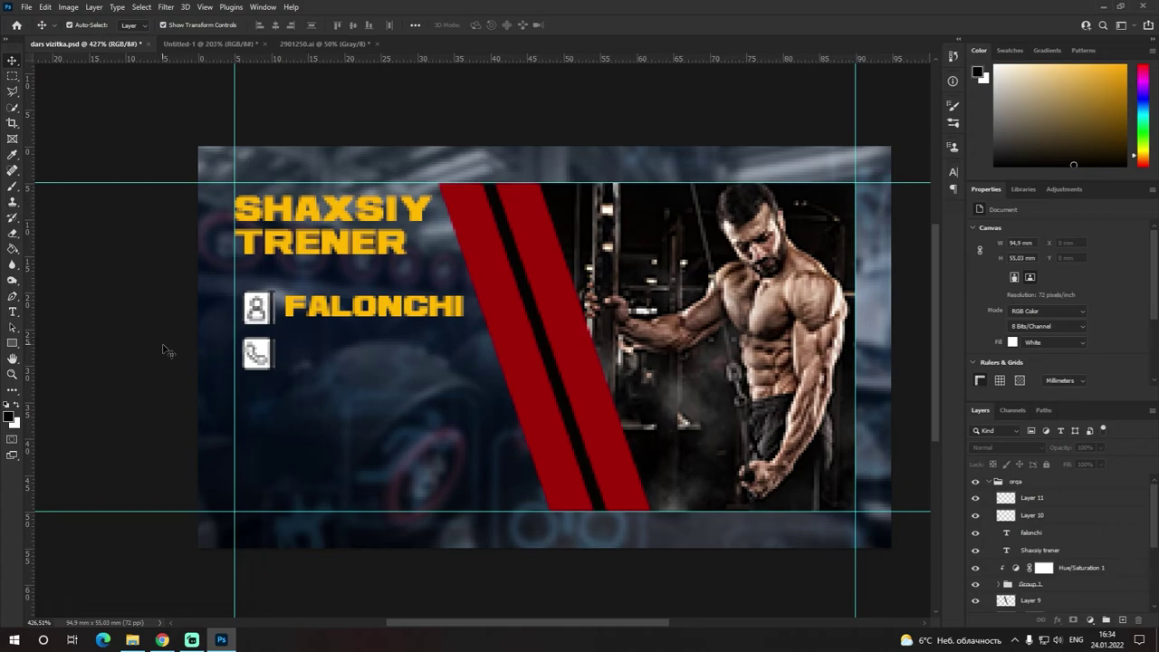
{"action": "left_click_drag", "start_coordinate": [384, 319], "coordinate": [384, 367], "text": "alt"}
{"action": "double_click", "coordinate": [355, 357]}
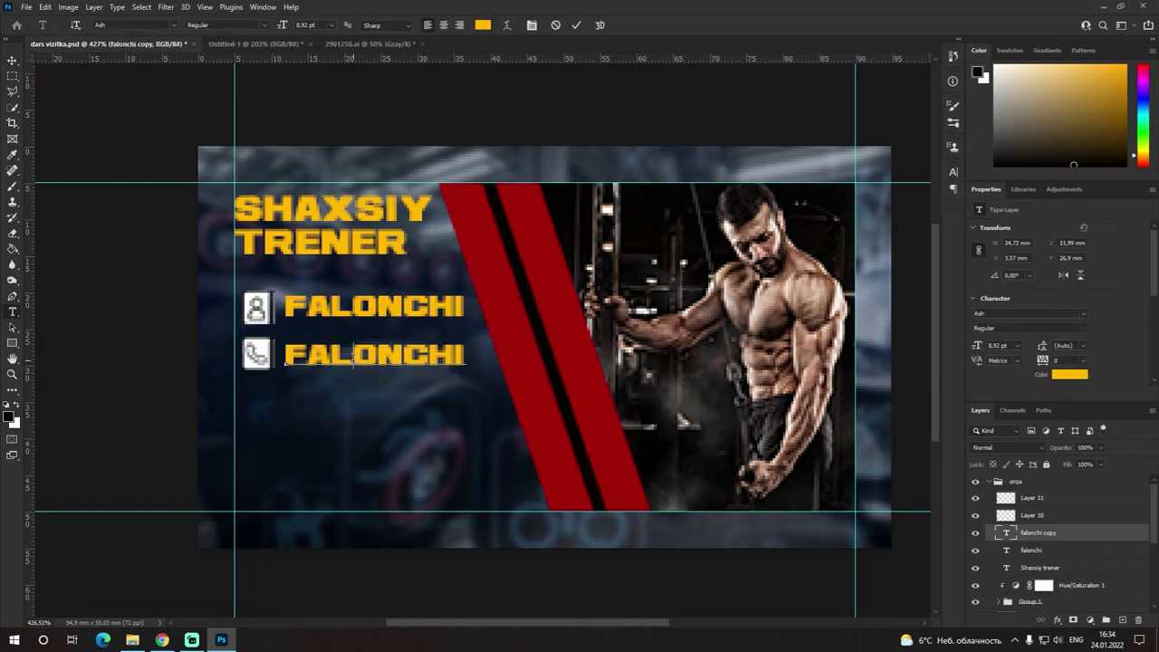
{"action": "type", "text": "998"}
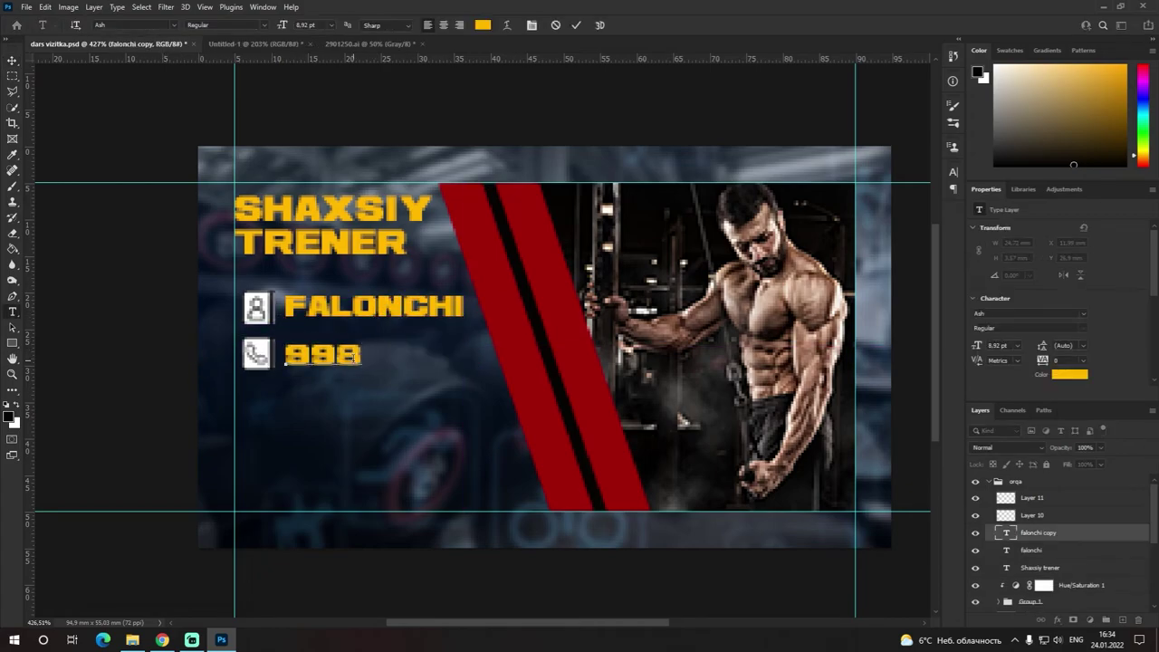
{"action": "type", "text": " 99 999 9999"}
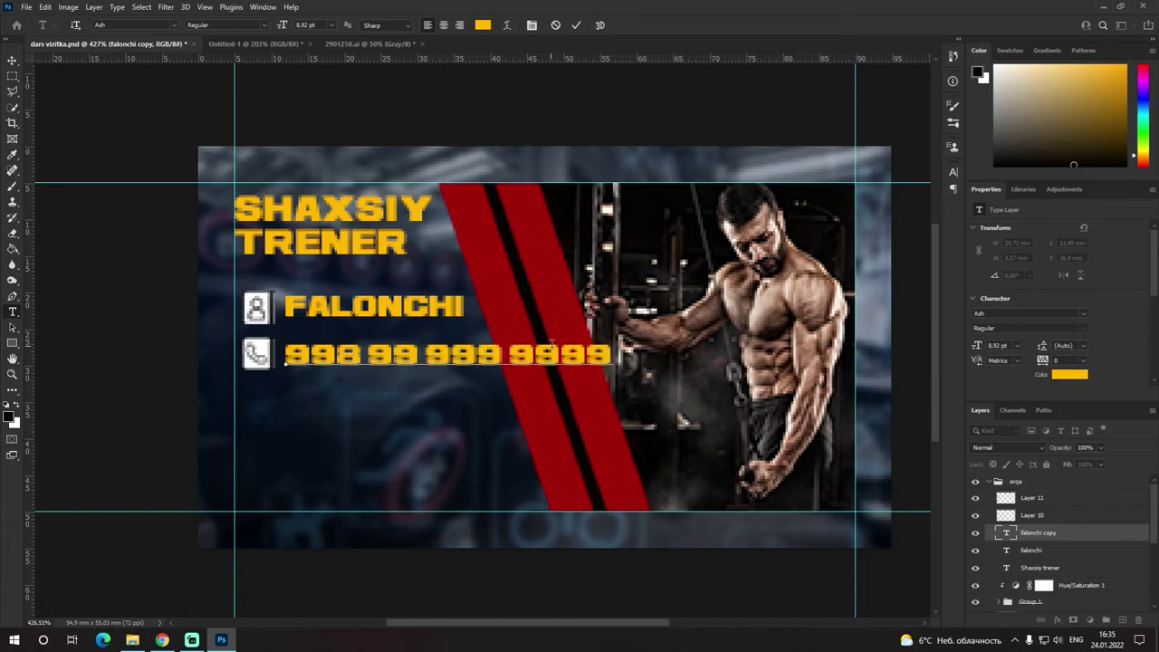
{"action": "left_click", "coordinate": [576, 24]}
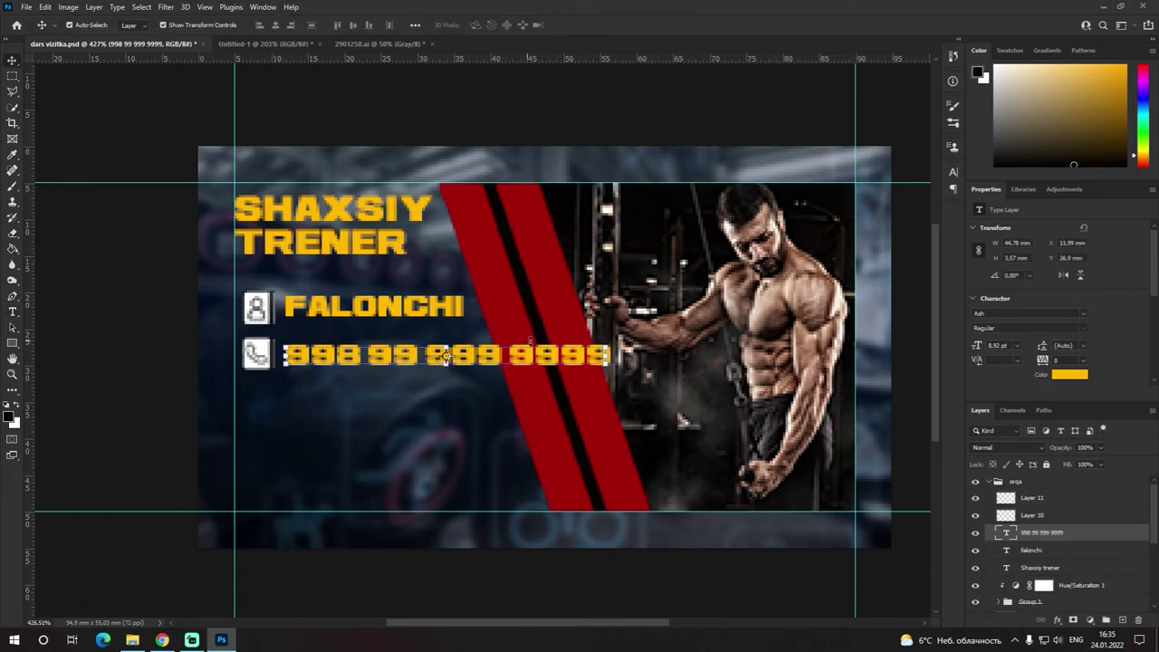
{"action": "mouse_move", "coordinate": [605, 349]}
{"action": "left_mouse_down"}
{"action": "mouse_move", "coordinate": [580, 329]}
{"action": "mouse_move", "coordinate": [611, 341]}
{"action": "left_mouse_up"}
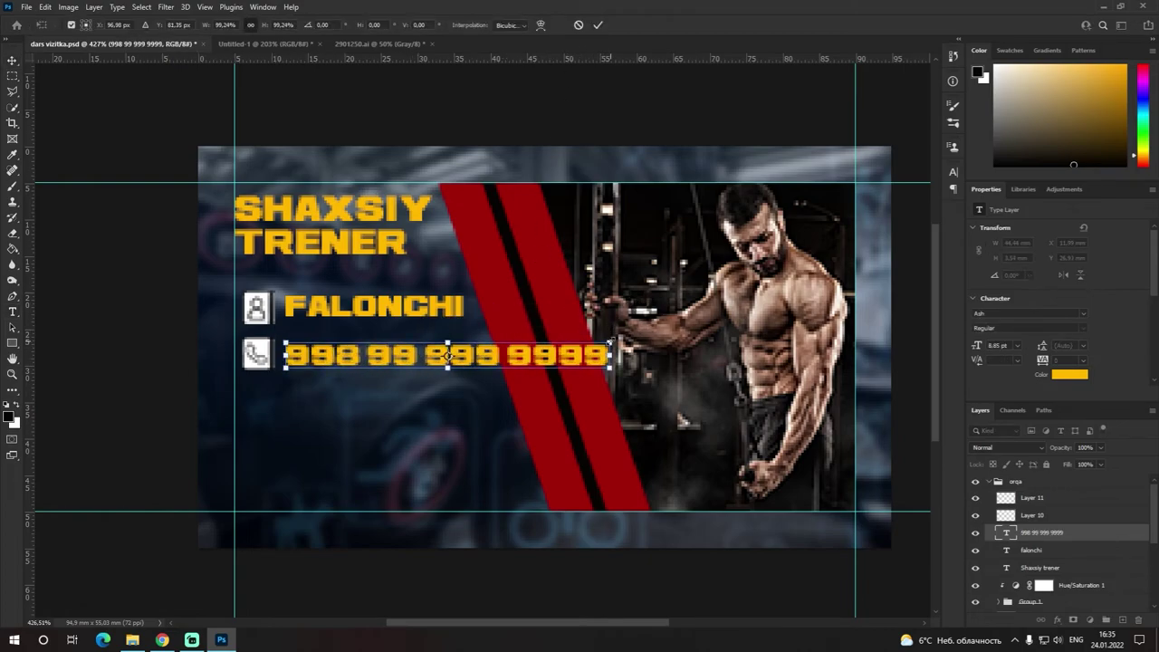
{"action": "left_click_drag", "start_coordinate": [611, 341], "coordinate": [493, 335]}
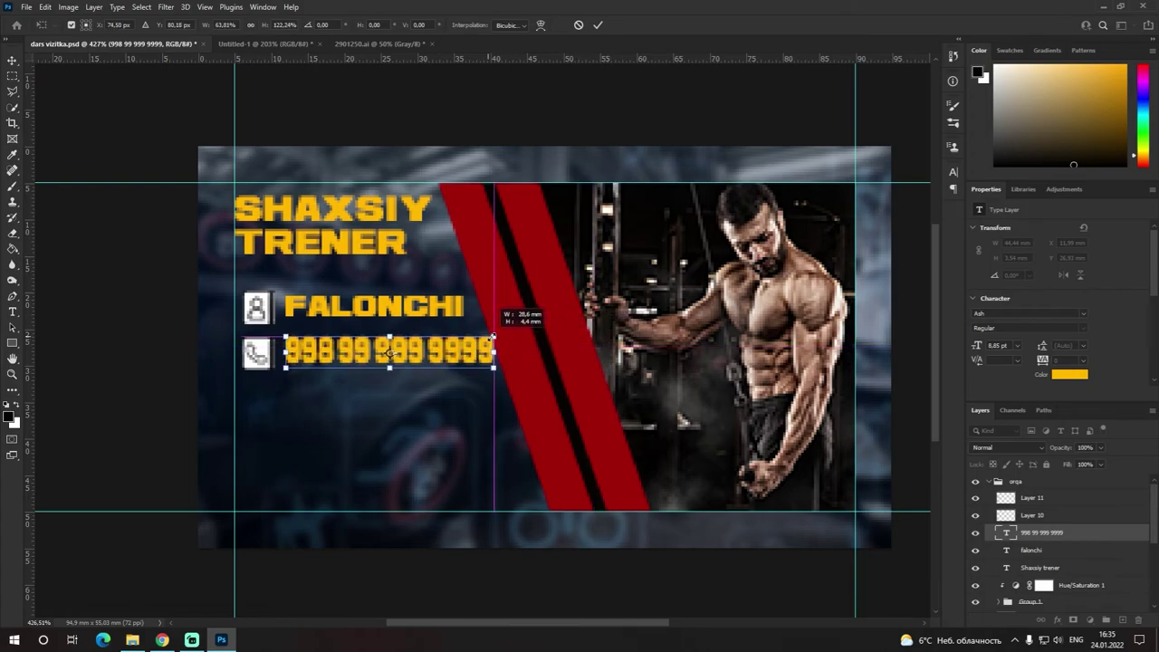
{"action": "key", "text": "Return"}
Step: Return to the Freepik browser and close the download confirmation to reveal icon results
{"action": "scroll", "coordinate": [364, 344], "scroll_direction": "down", "scroll_amount": 3}
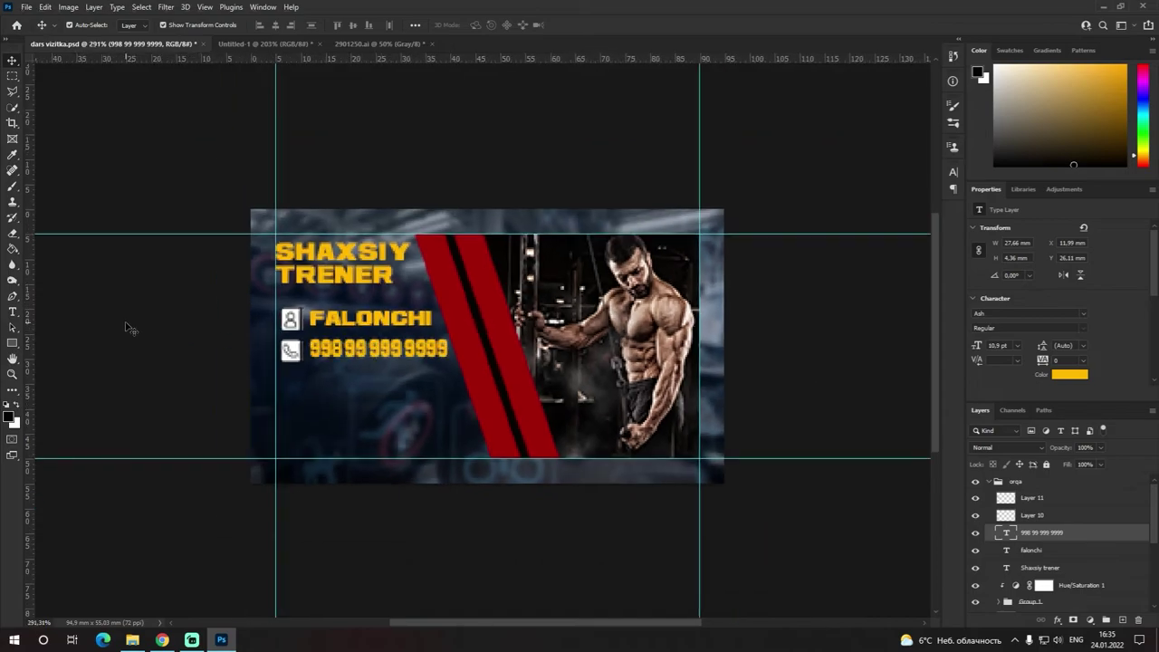
{"action": "left_click", "coordinate": [127, 327]}
{"action": "scroll", "coordinate": [126, 328], "scroll_direction": "down", "scroll_amount": 3}
{"action": "scroll", "coordinate": [136, 361], "scroll_direction": "up", "scroll_amount": 3}
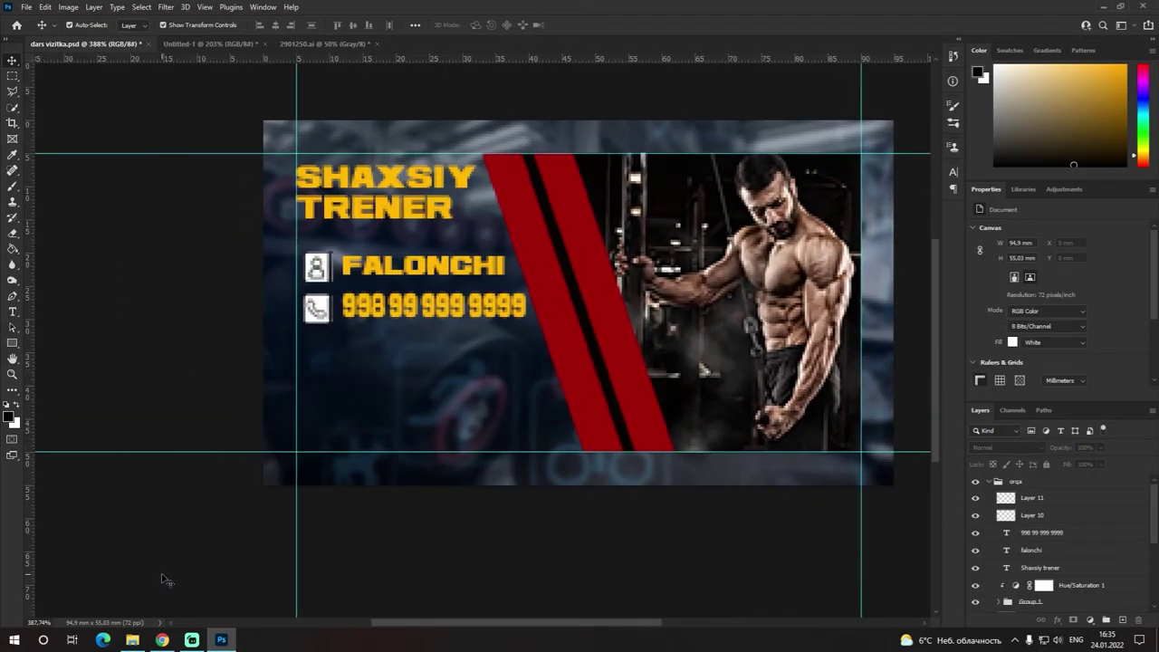
{"action": "left_click", "coordinate": [159, 640]}
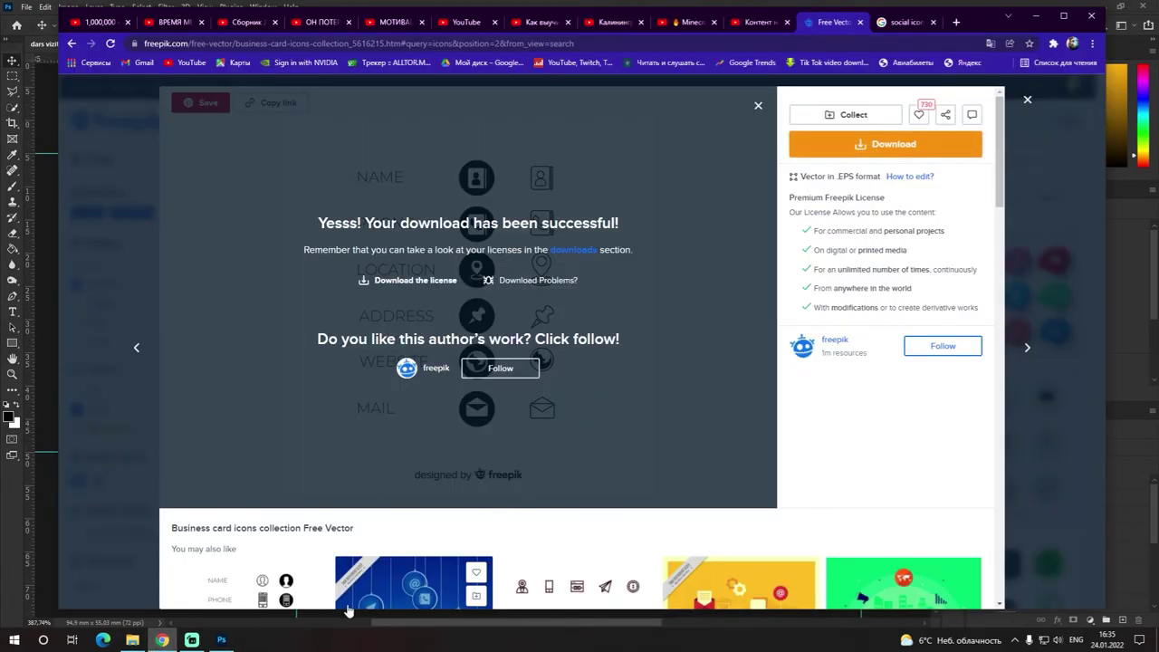
{"action": "left_click", "coordinate": [1028, 202]}
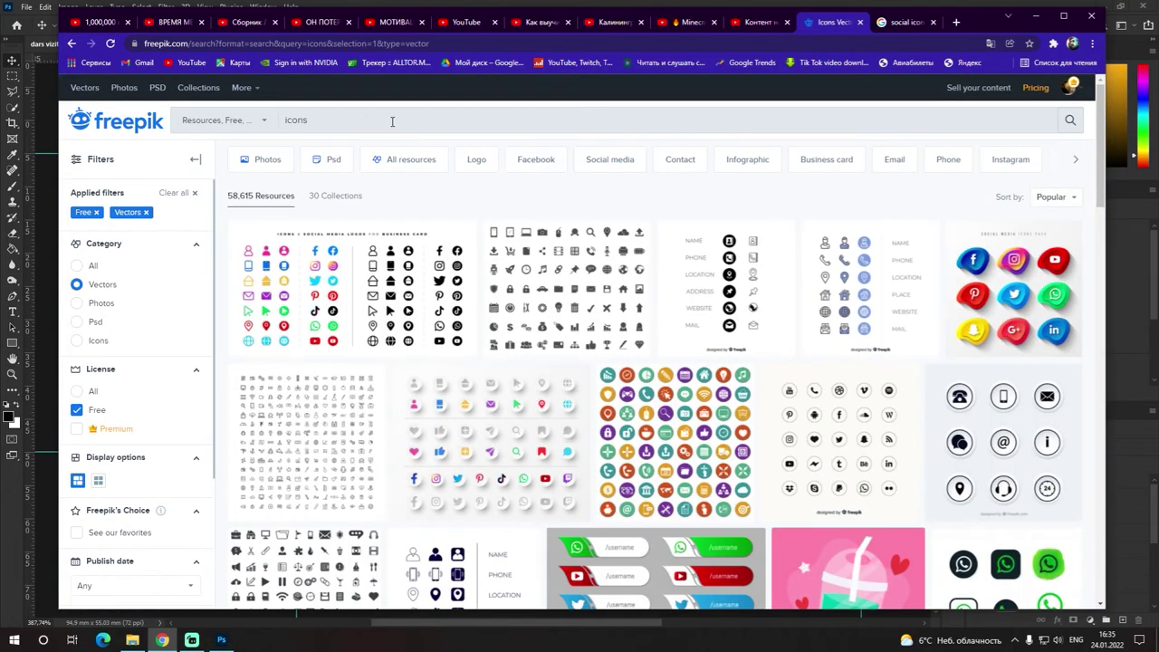
Step: Search Freepik for 'instagram icon'
{"action": "left_click", "coordinate": [329, 118]}
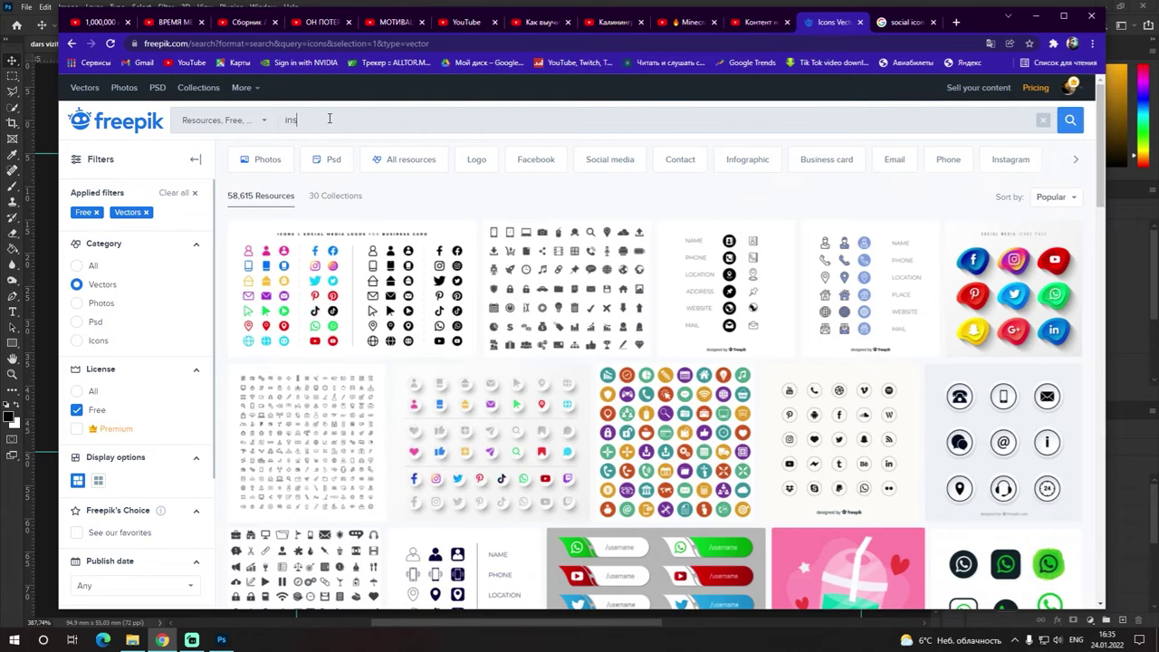
{"action": "key", "text": "Down"}
{"action": "key", "text": "Down"}
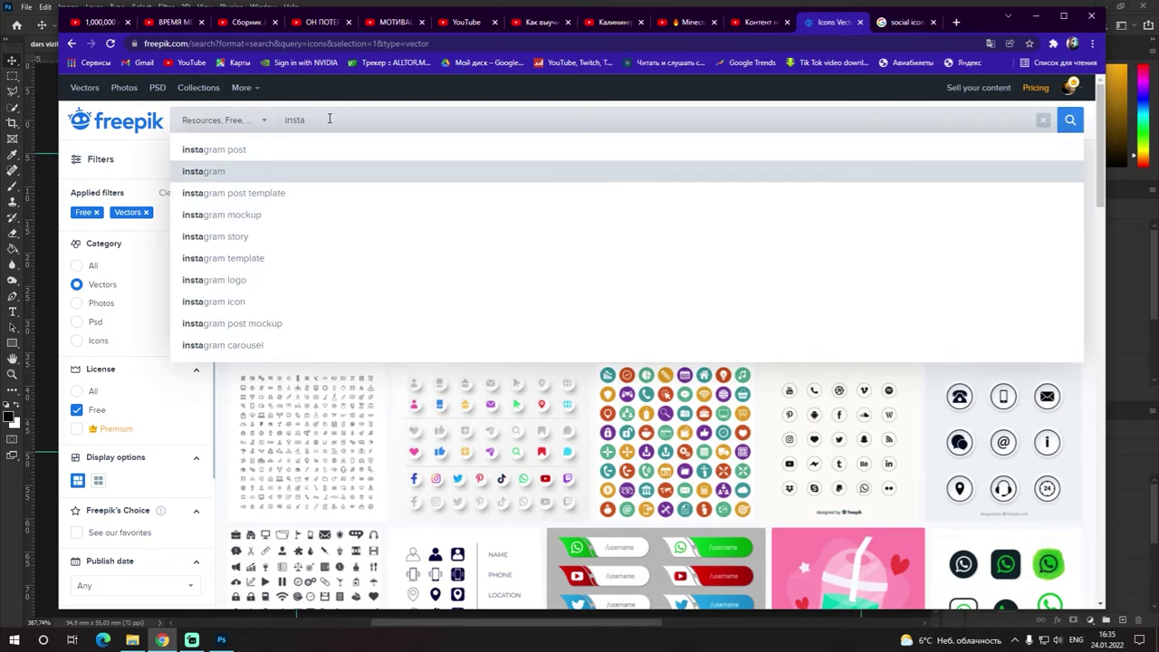
{"action": "key", "text": "Up"}
{"action": "key", "text": "Up"}
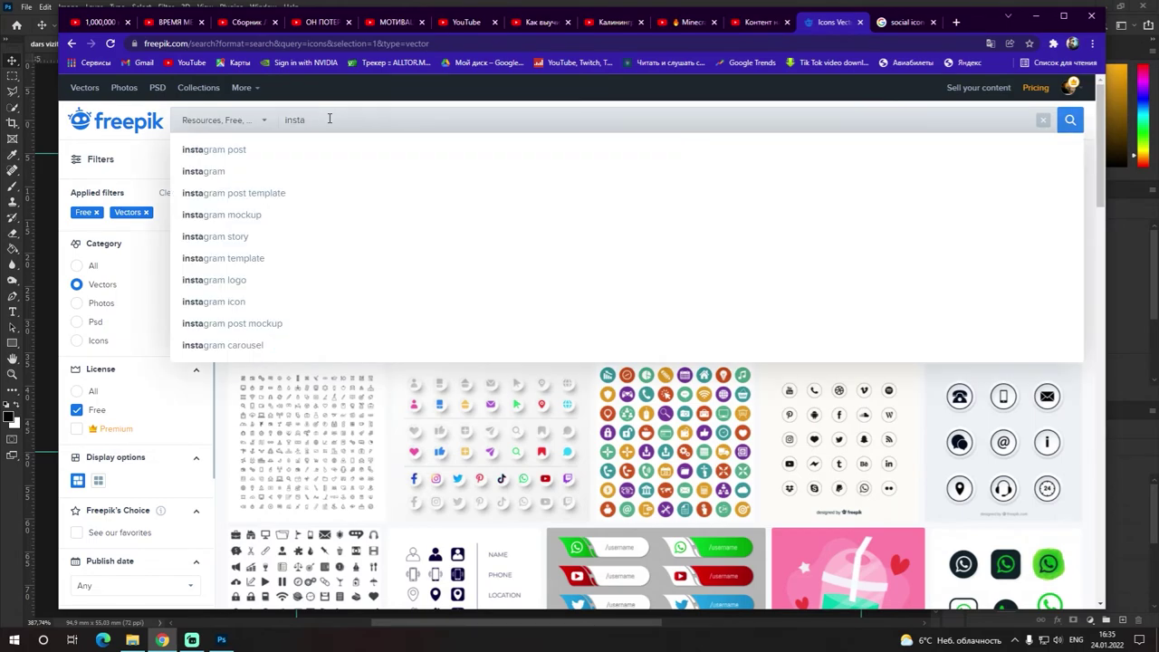
{"action": "type", "text": "ic"}
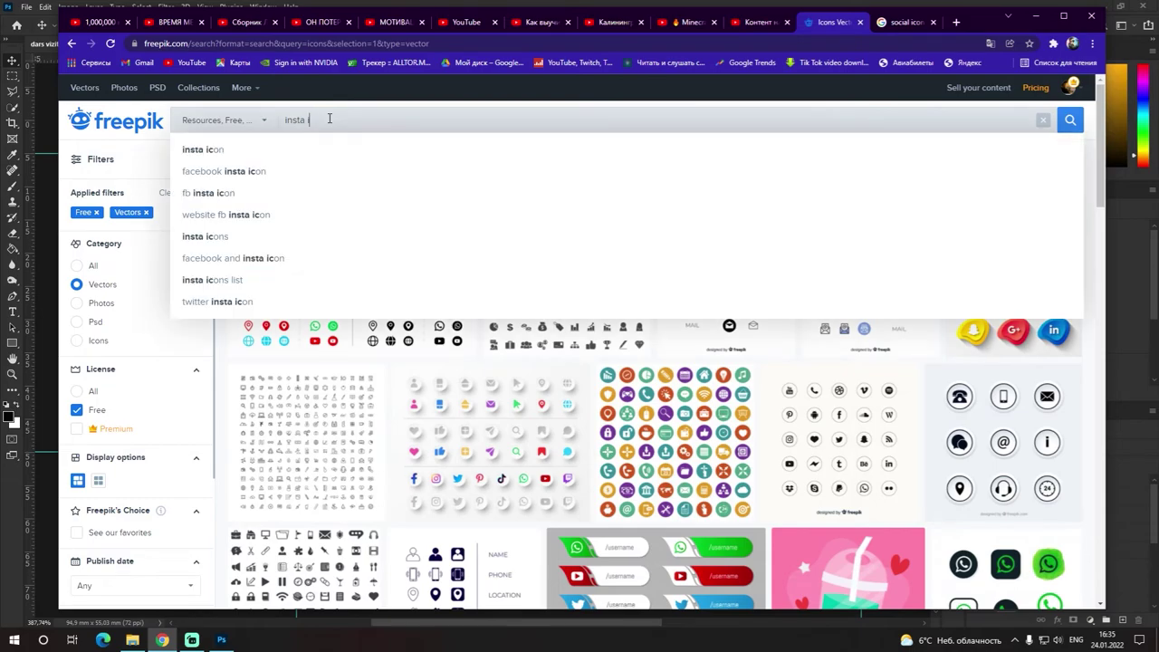
{"action": "key", "text": "BackSpace"}
{"action": "key", "text": "BackSpace"}
{"action": "key", "text": "BackSpace"}
{"action": "type", "text": "gra"}
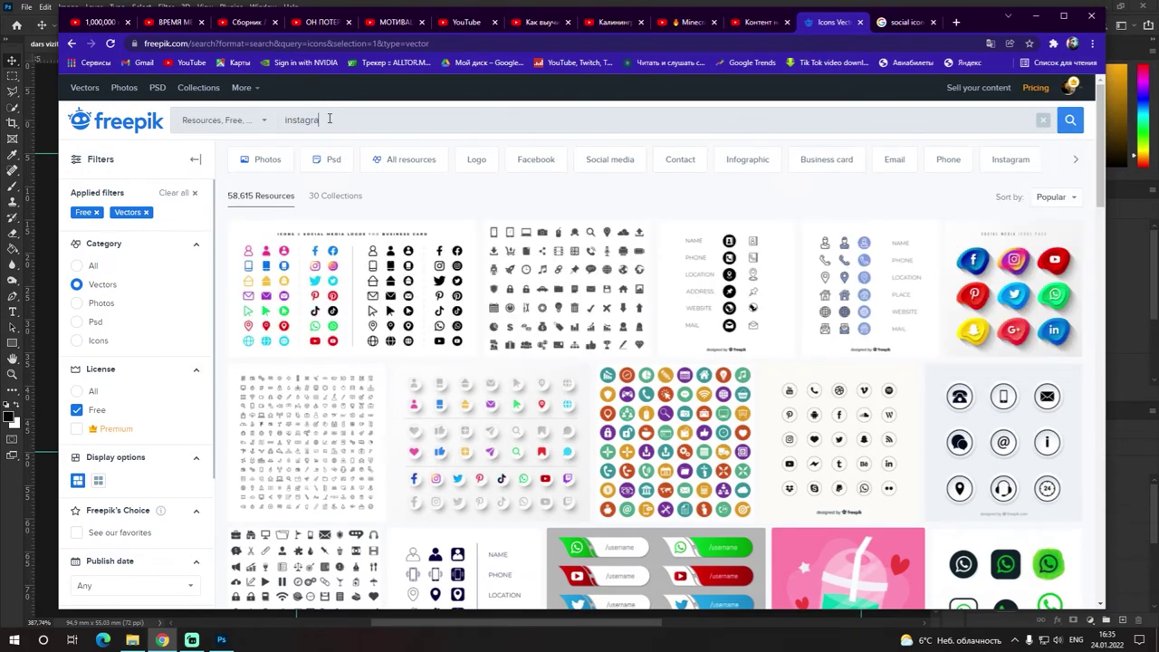
{"action": "type", "text": "m ico"}
{"action": "type", "text": "n"}
{"action": "key", "text": "Return"}
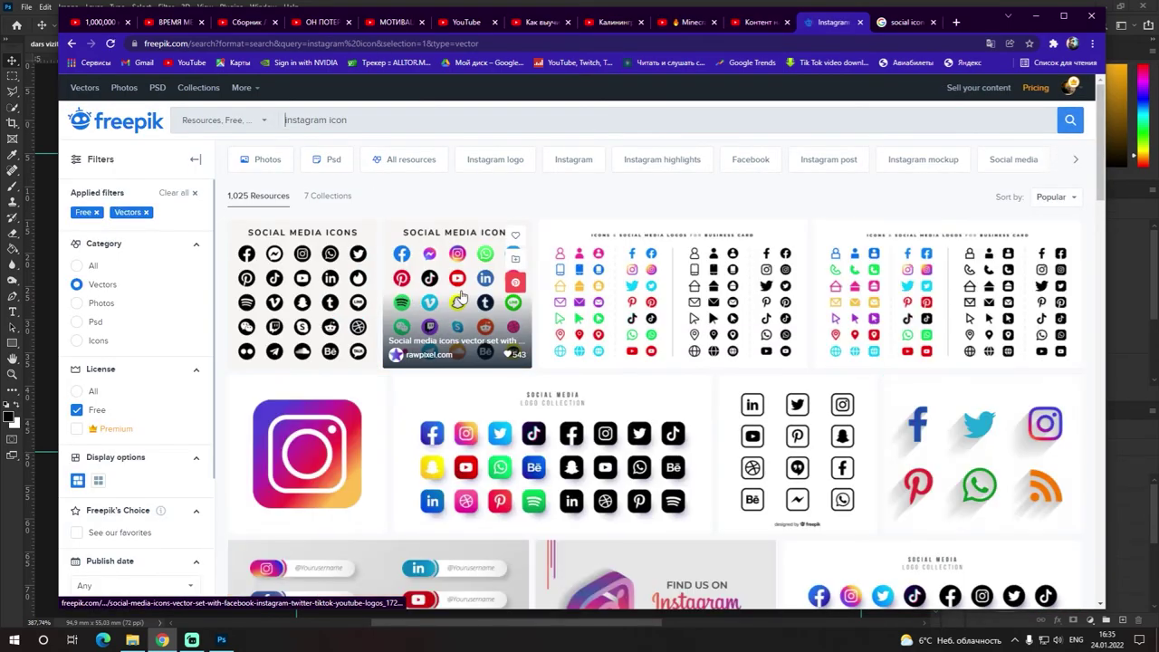
Step: Download the social media logos and icons set and show its archive in the folder
{"action": "left_click", "coordinate": [753, 273]}
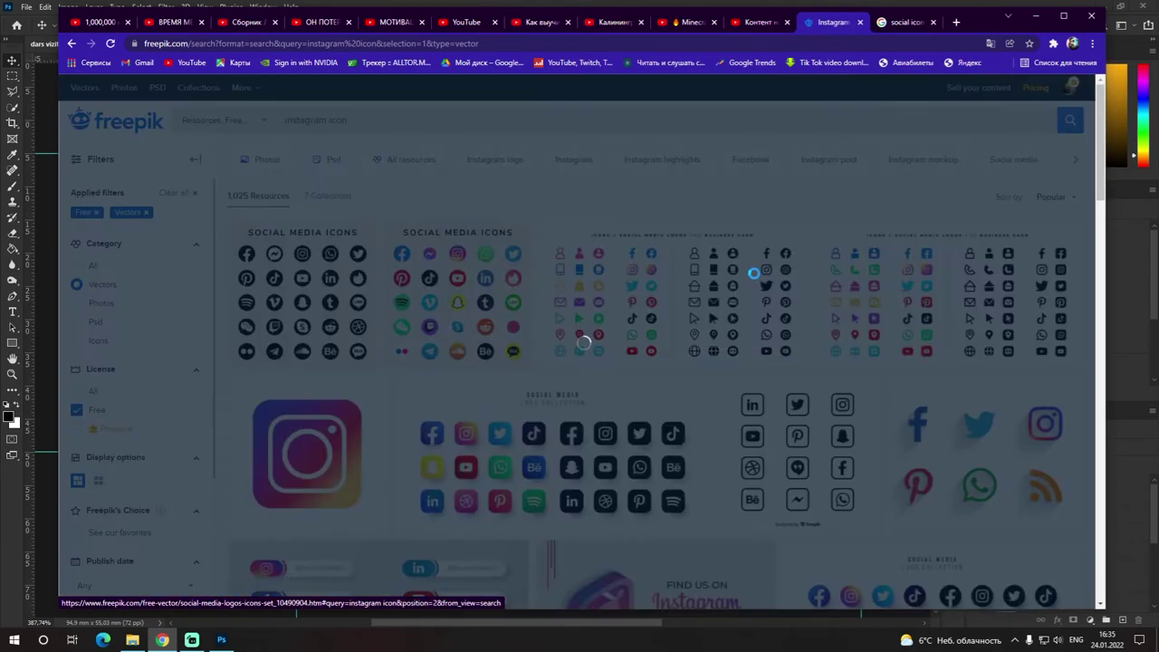
{"action": "left_click", "coordinate": [852, 147]}
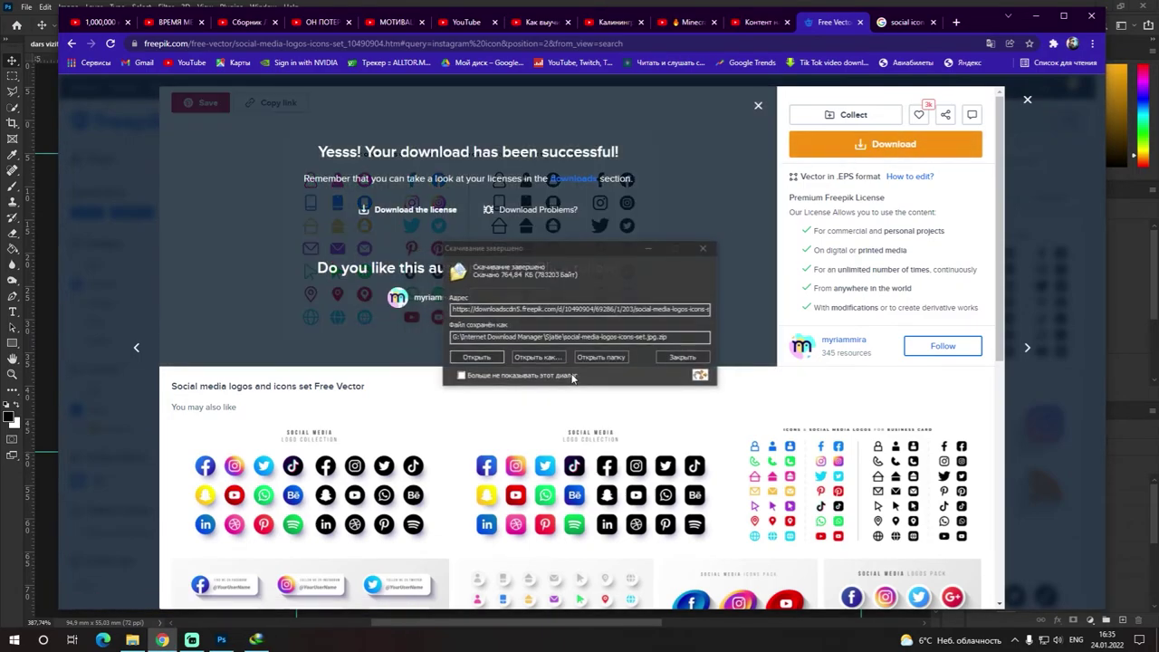
{"action": "left_click", "coordinate": [600, 357]}
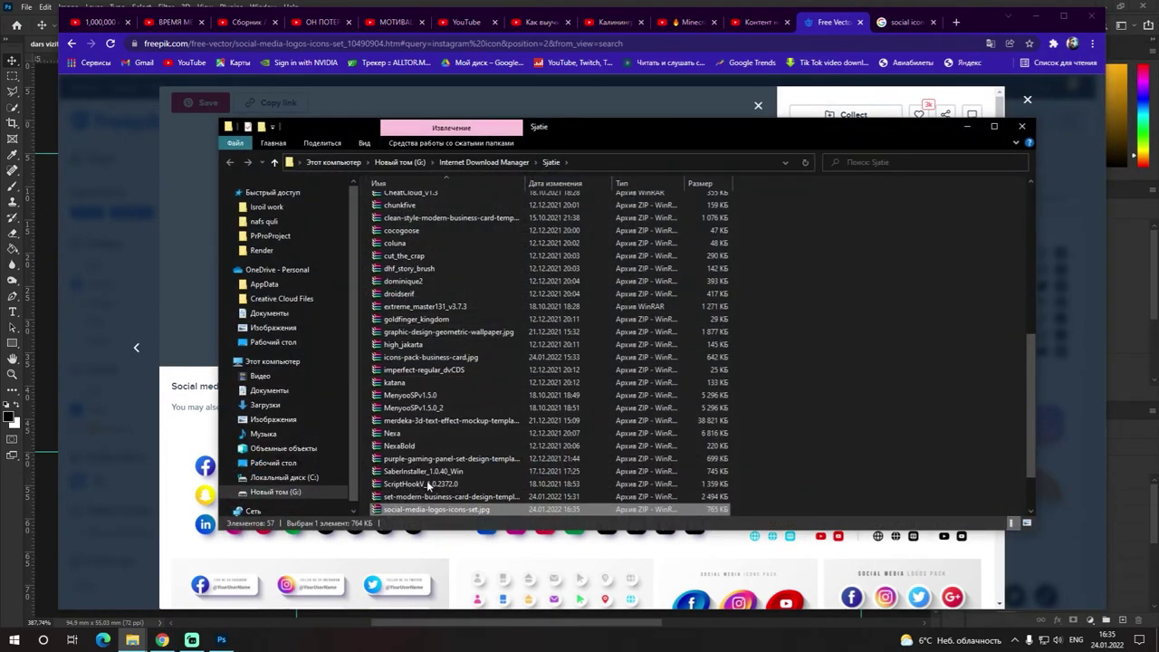
Step: Extract the social-media icon zip into its folder and drag its EPS file toward Photoshop
{"action": "right_click", "coordinate": [407, 508]}
{"action": "left_click", "coordinate": [501, 300]}
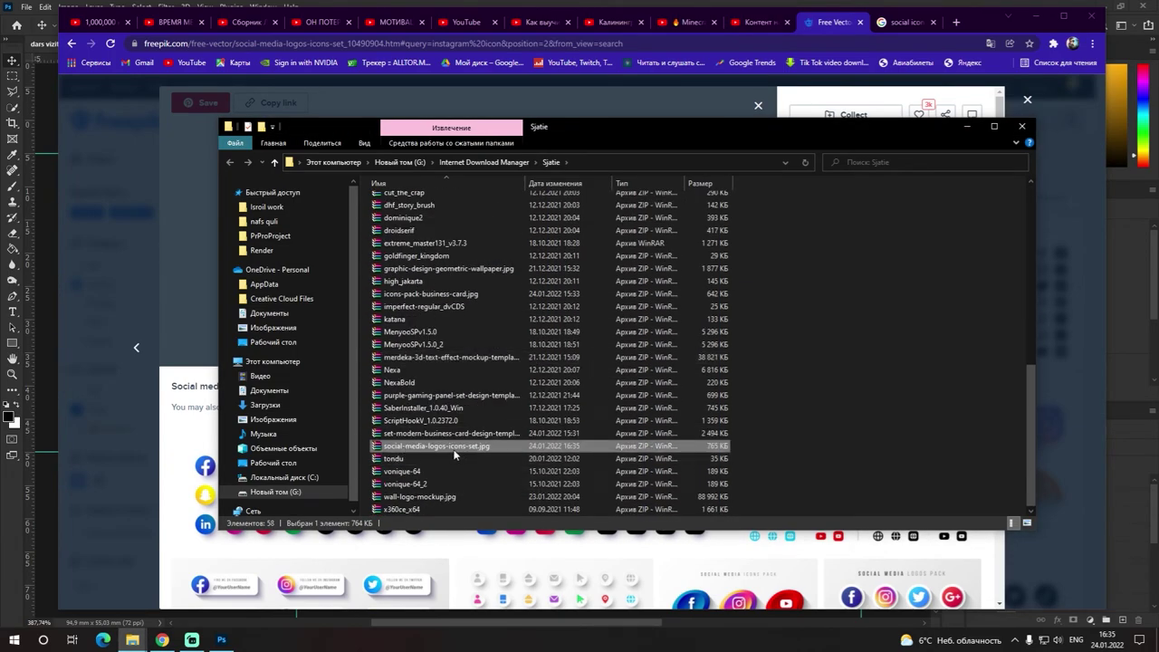
{"action": "scroll", "coordinate": [516, 448], "scroll_direction": "up", "scroll_amount": 5}
{"action": "scroll", "coordinate": [518, 453], "scroll_direction": "up", "scroll_amount": 5}
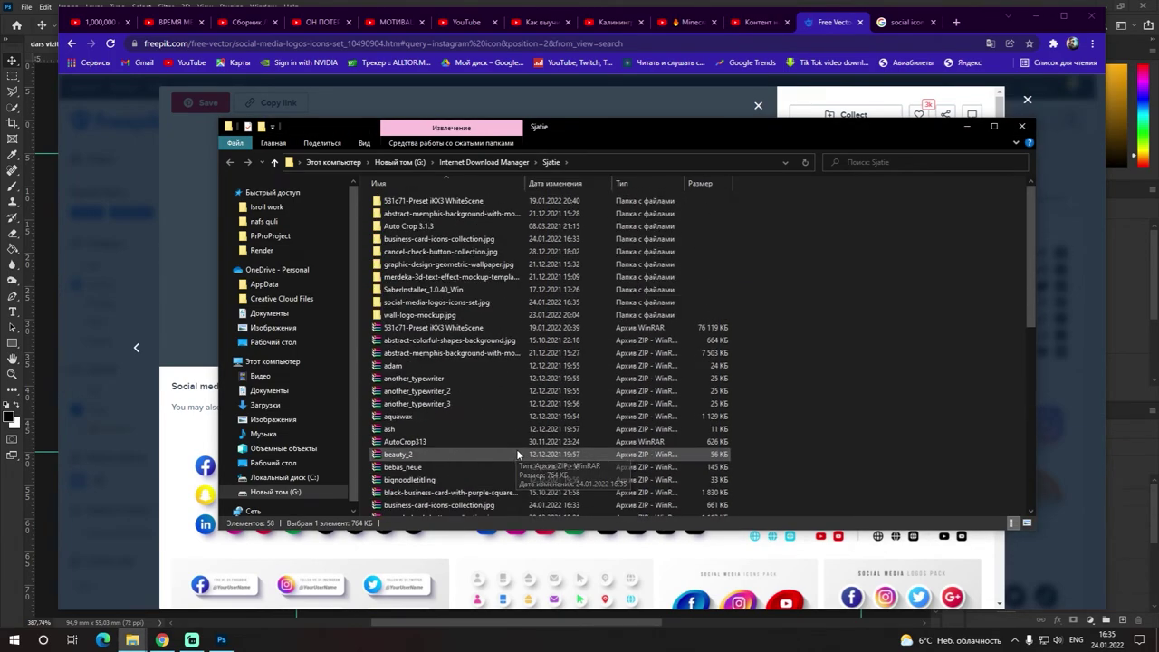
{"action": "double_click", "coordinate": [444, 302]}
{"action": "left_click_drag", "start_coordinate": [392, 201], "coordinate": [231, 641]}
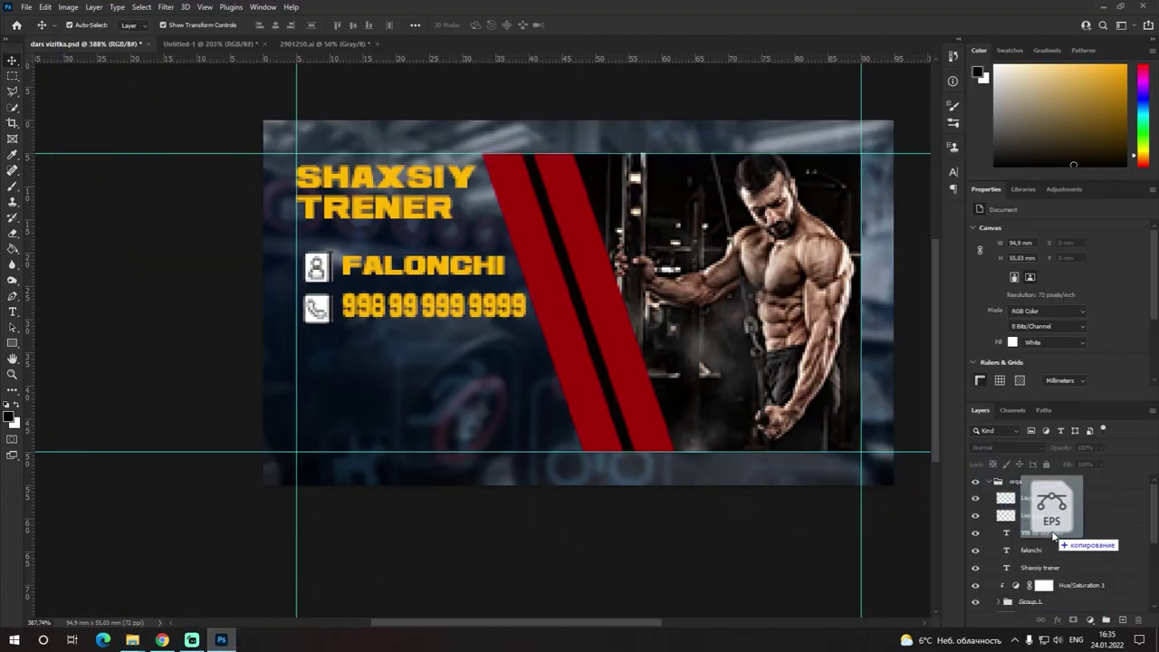
Step: Open the EPS icon sheet rasterized in Photoshop and marquee the outline Instagram icon
{"action": "left_click_drag", "start_coordinate": [231, 641], "coordinate": [1021, 536]}
{"action": "left_click", "coordinate": [661, 171]}
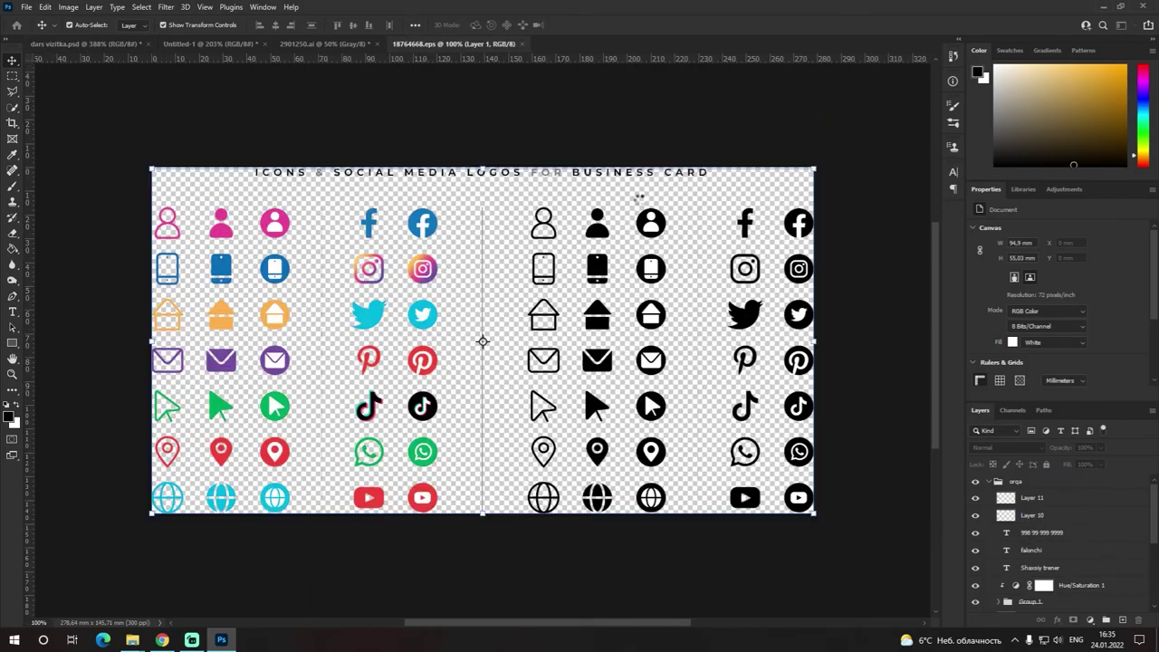
{"action": "left_click", "coordinate": [898, 326]}
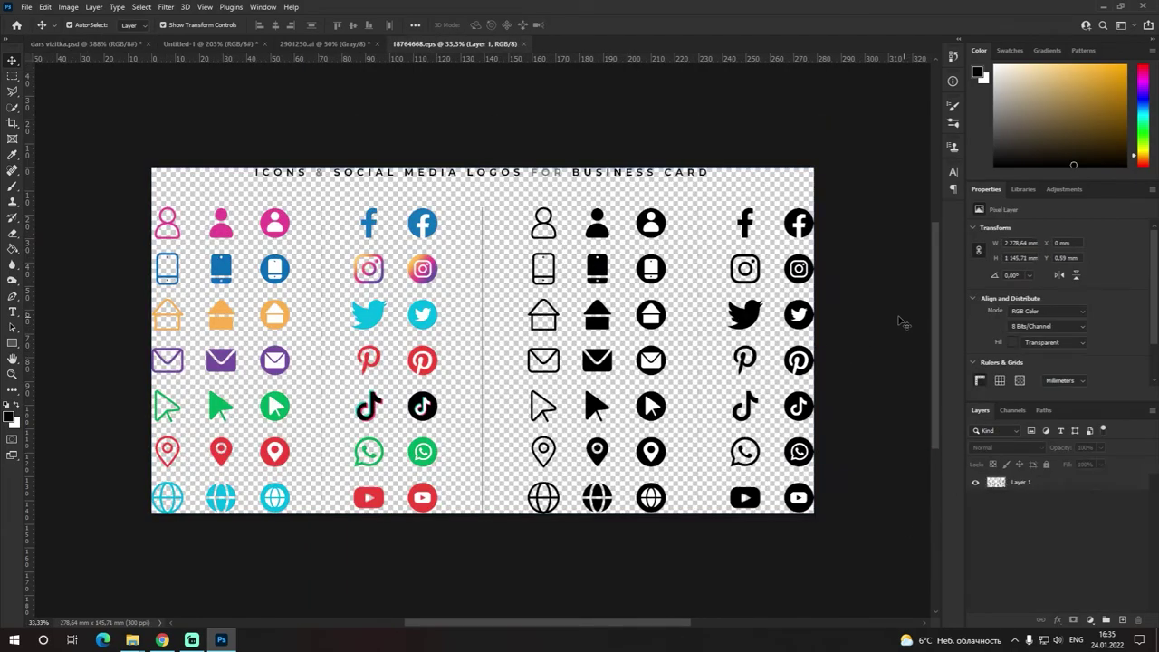
{"action": "scroll", "coordinate": [824, 265], "scroll_direction": "up", "scroll_amount": 2}
{"action": "left_click", "coordinate": [783, 268]}
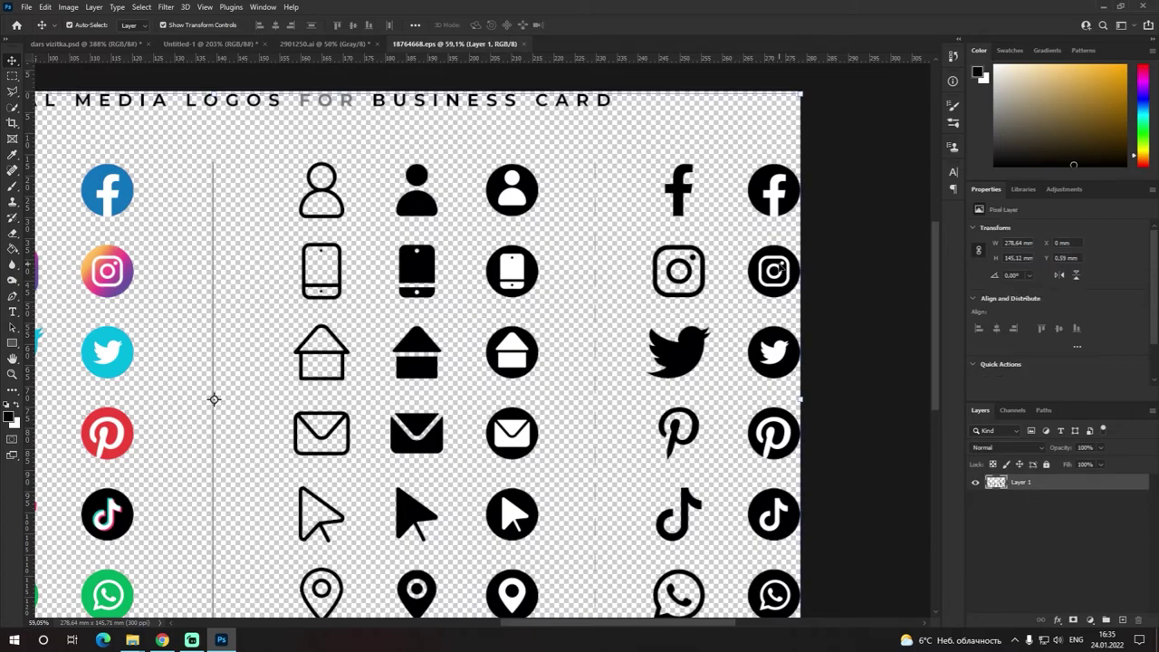
{"action": "key", "text": "m"}
{"action": "left_click_drag", "start_coordinate": [623, 239], "coordinate": [717, 304]}
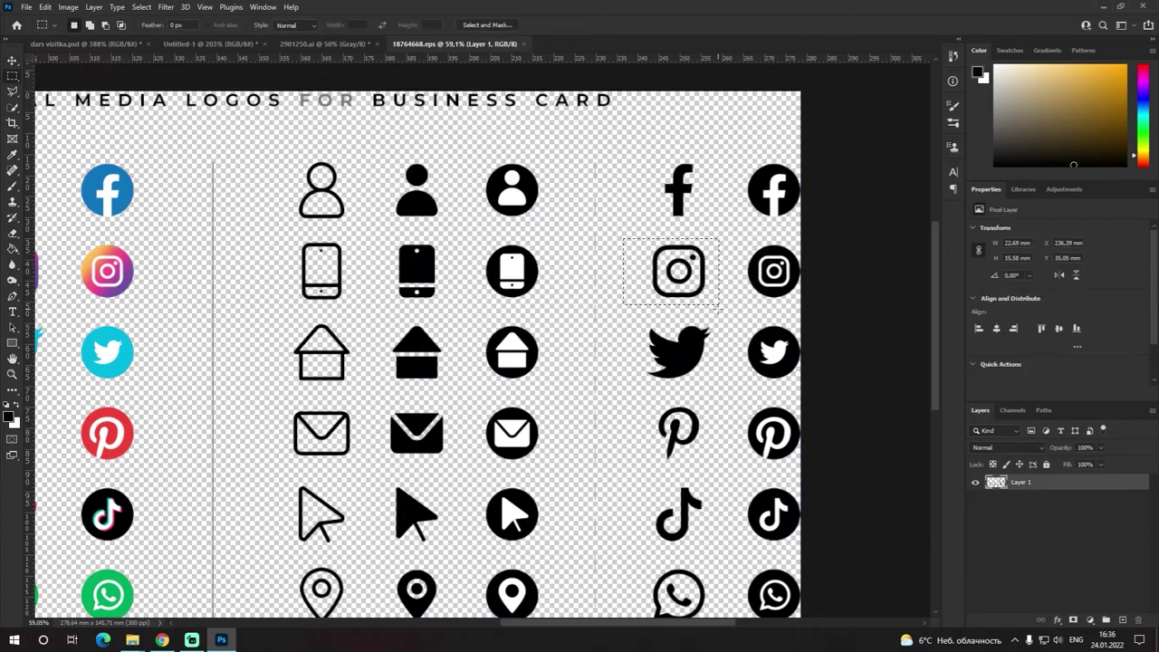
Step: Paste the Instagram icon into dars vizitka, shrunk and placed below the phone number
{"action": "left_click", "coordinate": [109, 44]}
{"action": "key", "text": "ctrl+v"}
{"action": "key", "text": "v"}
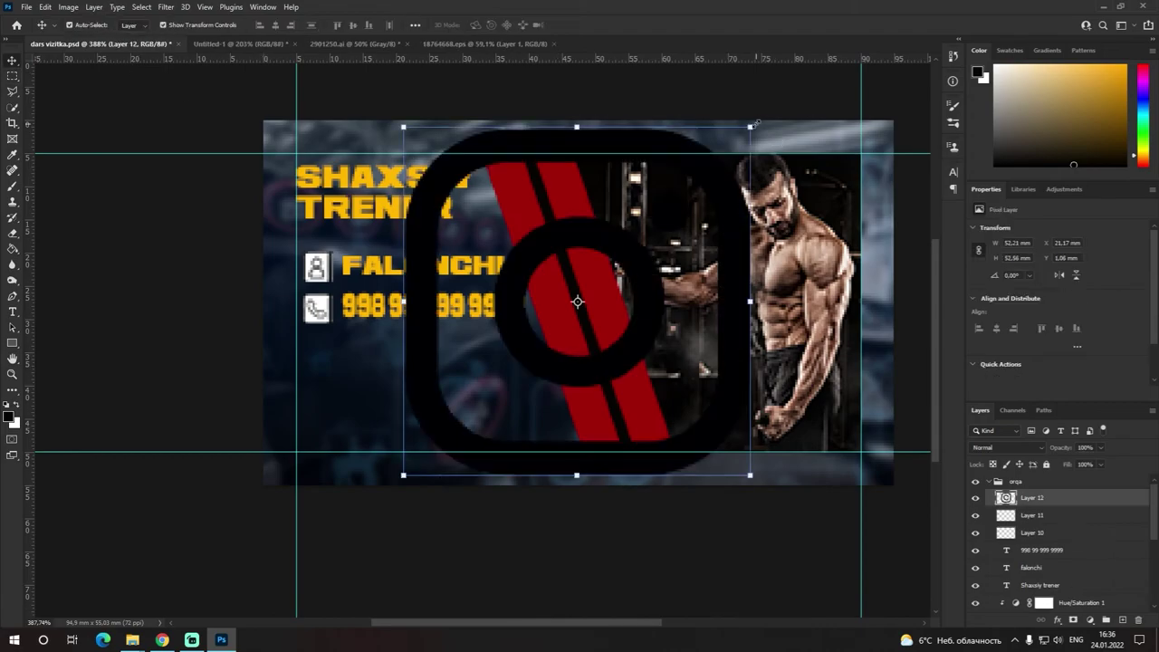
{"action": "left_click_drag", "start_coordinate": [757, 123], "coordinate": [483, 390]}
{"action": "mouse_move", "coordinate": [444, 425]}
{"action": "left_mouse_down"}
{"action": "mouse_move", "coordinate": [341, 360]}
{"action": "mouse_move", "coordinate": [371, 384]}
{"action": "mouse_move", "coordinate": [372, 337]}
{"action": "mouse_move", "coordinate": [394, 333]}
{"action": "mouse_move", "coordinate": [363, 357]}
{"action": "mouse_move", "coordinate": [342, 333]}
{"action": "mouse_move", "coordinate": [344, 347]}
{"action": "left_mouse_up"}
{"action": "scroll", "coordinate": [341, 362], "scroll_direction": "up", "scroll_amount": 6}
Step: Apply the Instagram icon's placement and add a new empty layer beneath it
{"action": "key", "text": "Return"}
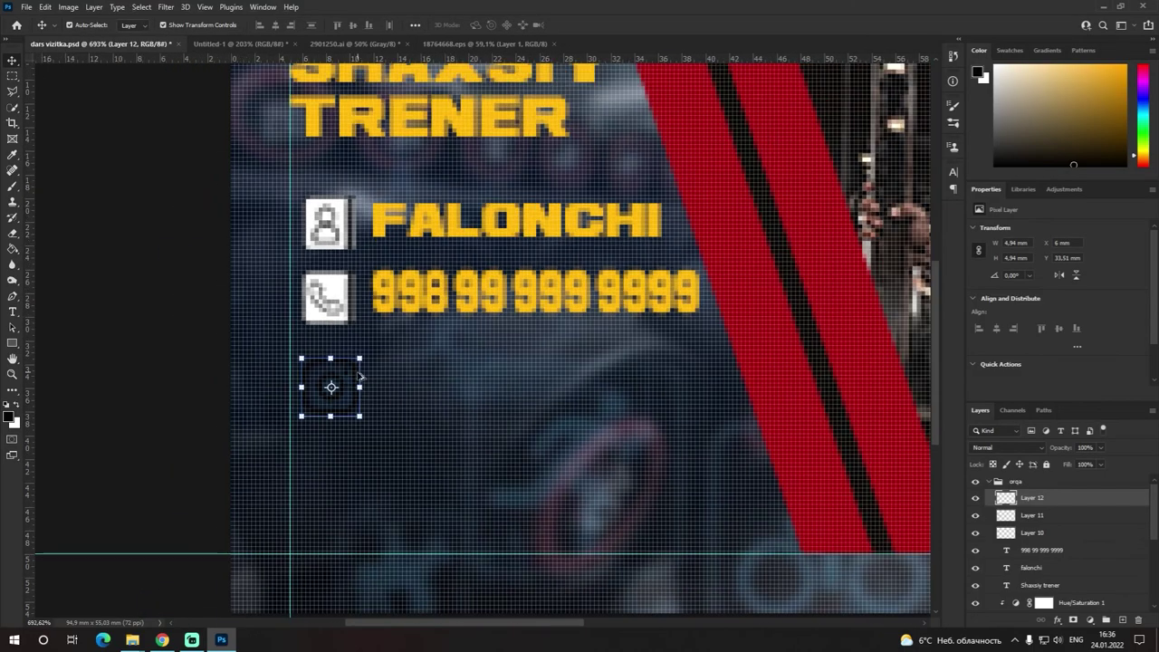
{"action": "scroll", "coordinate": [181, 406], "scroll_direction": "down", "scroll_amount": 5}
{"action": "scroll", "coordinate": [190, 421], "scroll_direction": "up", "scroll_amount": 3}
{"action": "scroll", "coordinate": [190, 421], "scroll_direction": "down", "scroll_amount": 1}
{"action": "left_click", "coordinate": [357, 405]}
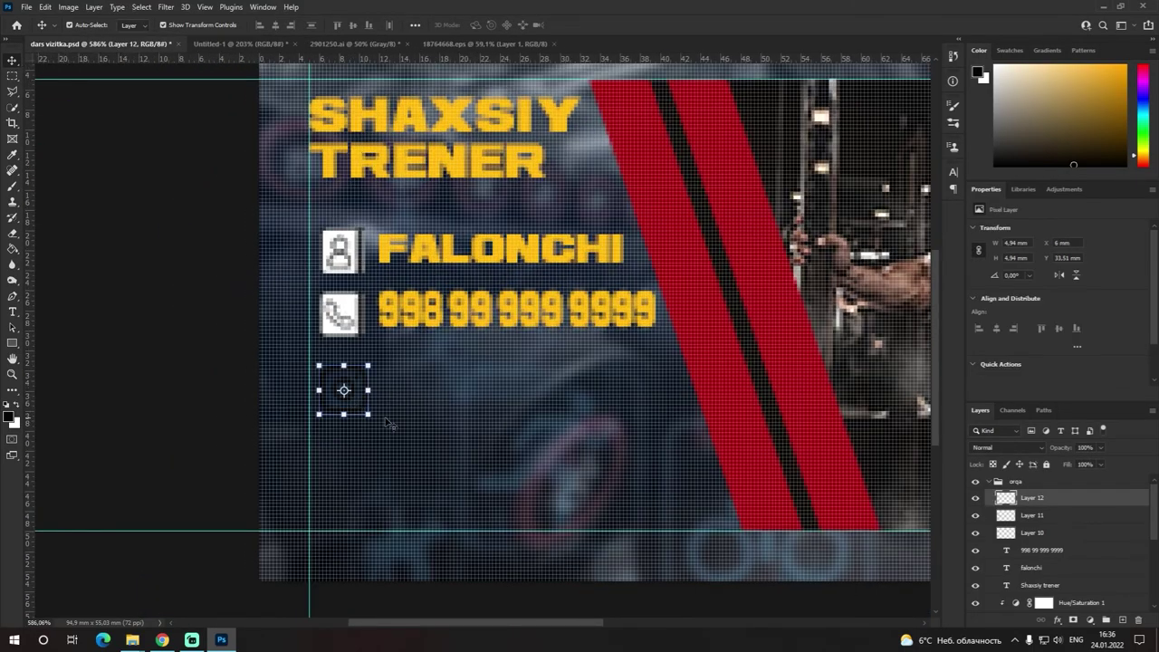
{"action": "scroll", "coordinate": [495, 458], "scroll_direction": "down", "scroll_amount": 2}
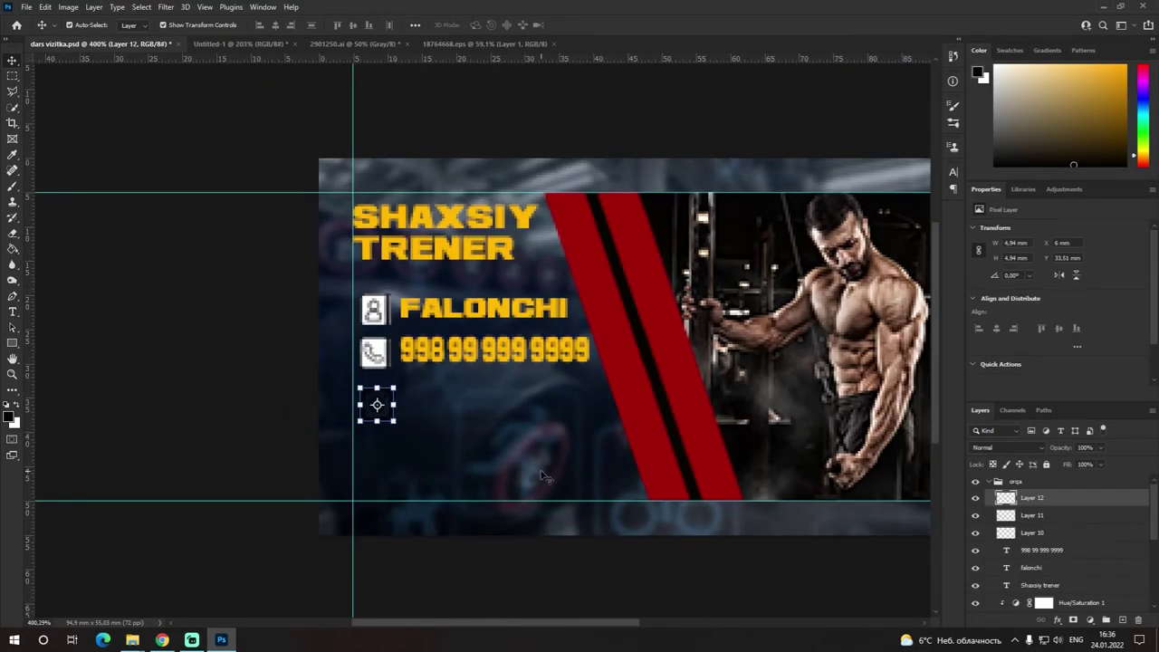
{"action": "left_click", "coordinate": [1066, 521]}
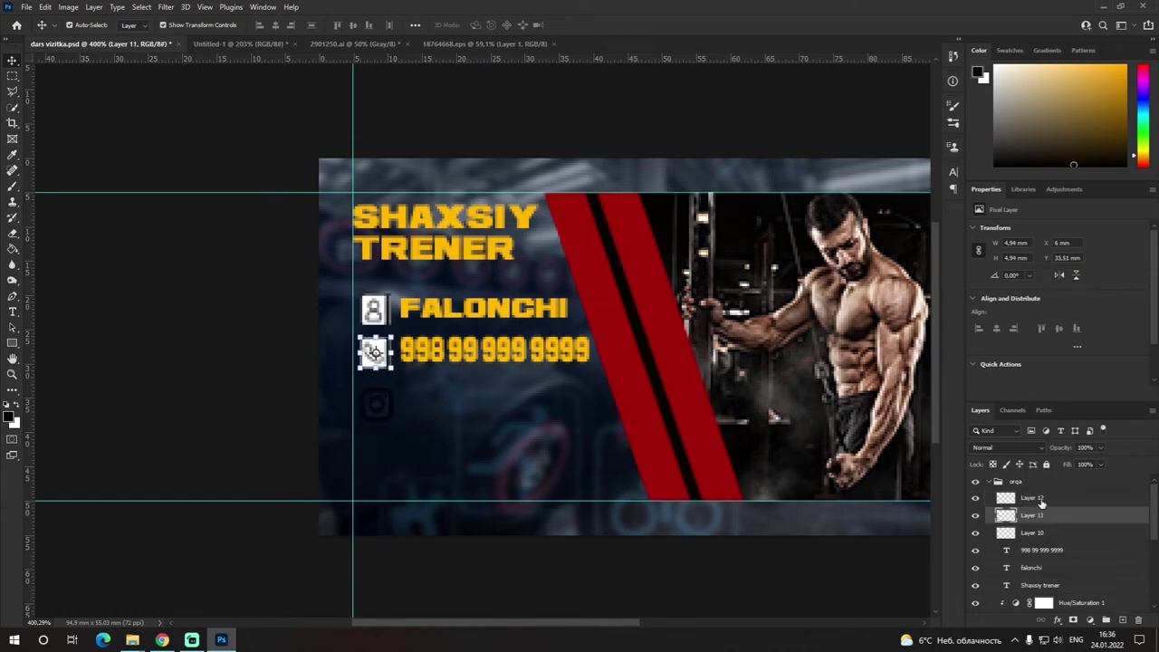
{"action": "left_click", "coordinate": [1040, 500]}
{"action": "left_click", "coordinate": [1053, 518]}
{"action": "left_click", "coordinate": [1122, 621]}
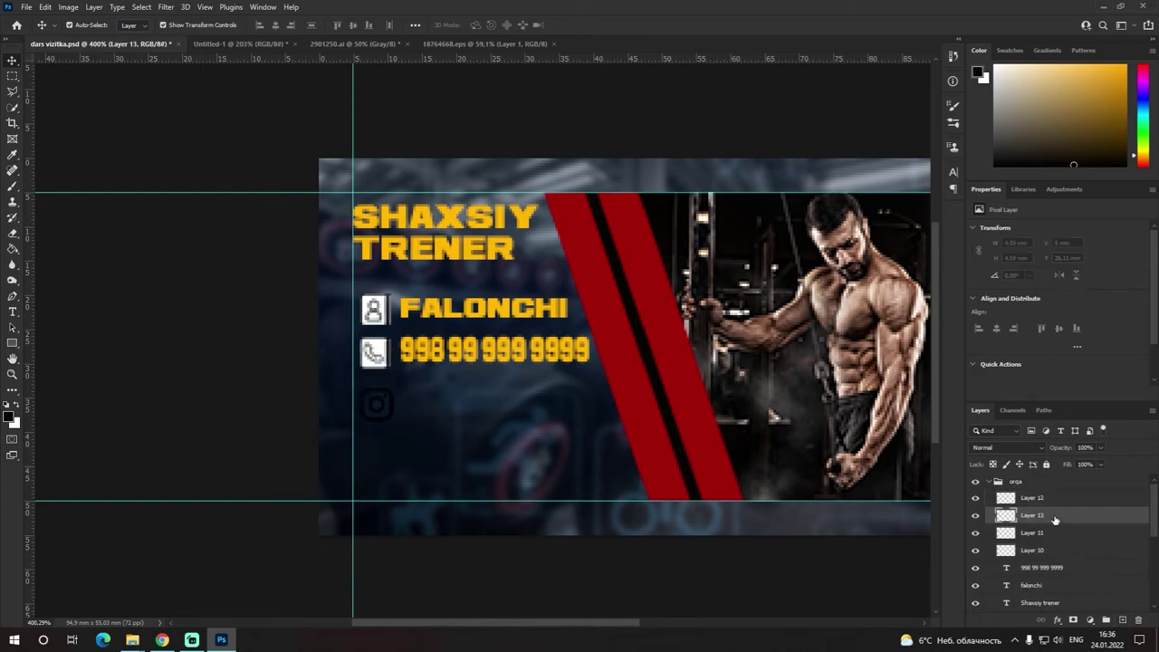
{"action": "left_click", "coordinate": [1030, 498]}
{"action": "left_click", "coordinate": [1030, 516]}
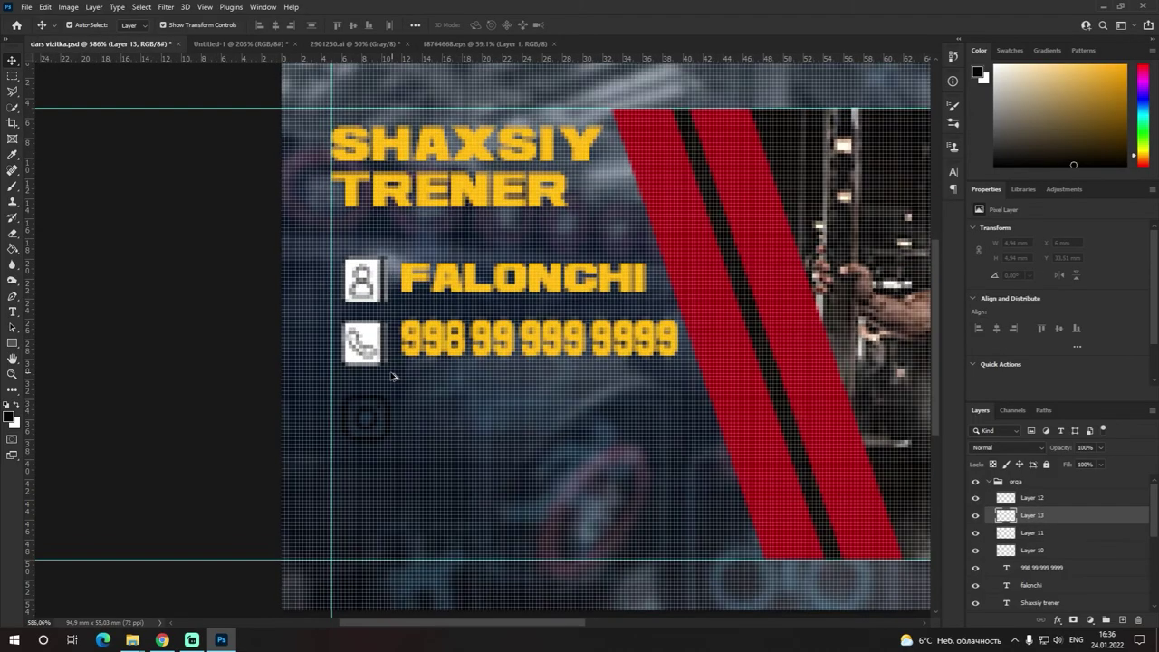
{"action": "scroll", "coordinate": [373, 435], "scroll_direction": "up", "scroll_amount": 5}
{"action": "scroll", "coordinate": [395, 375], "scroll_direction": "up", "scroll_amount": 4}
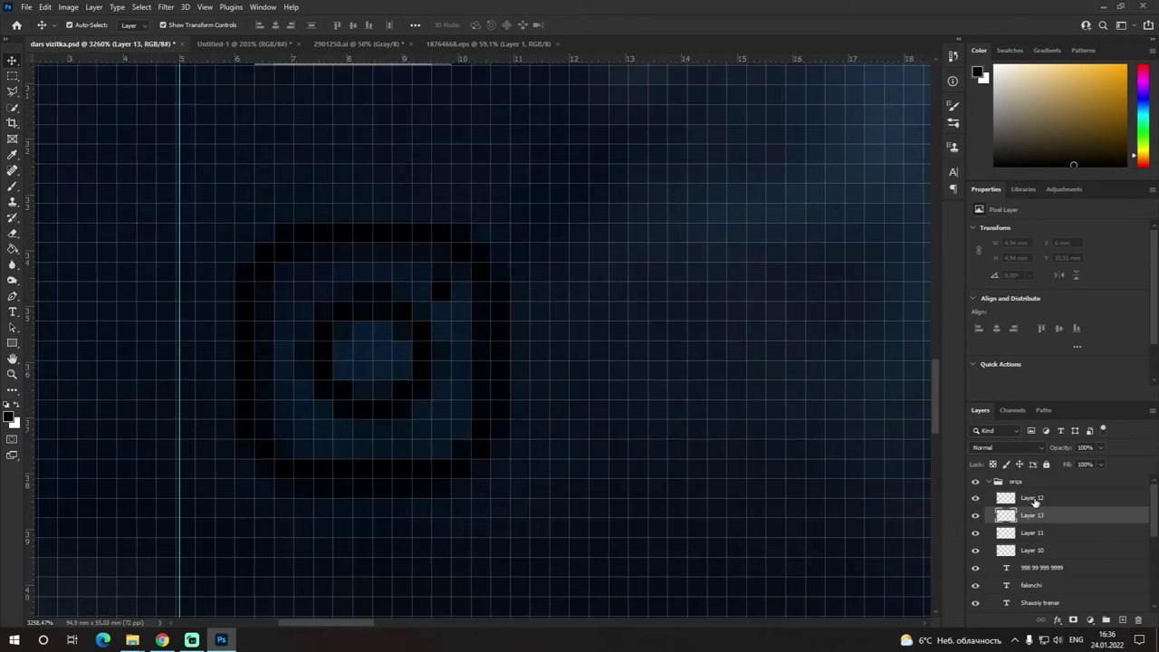
{"action": "left_click", "coordinate": [1035, 502]}
{"action": "left_click", "coordinate": [1033, 517]}
Step: Paint white with a small soft brush over the Instagram icon area
{"action": "key", "text": "b"}
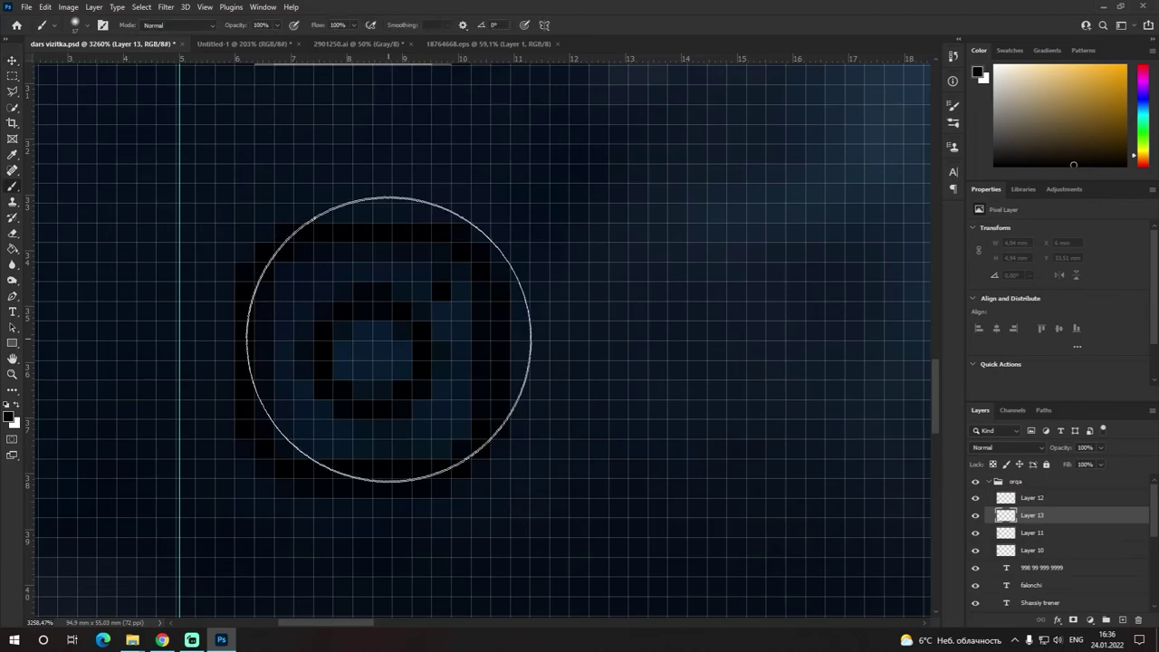
{"action": "left_click_drag", "start_coordinate": [396, 347], "coordinate": [281, 365]}
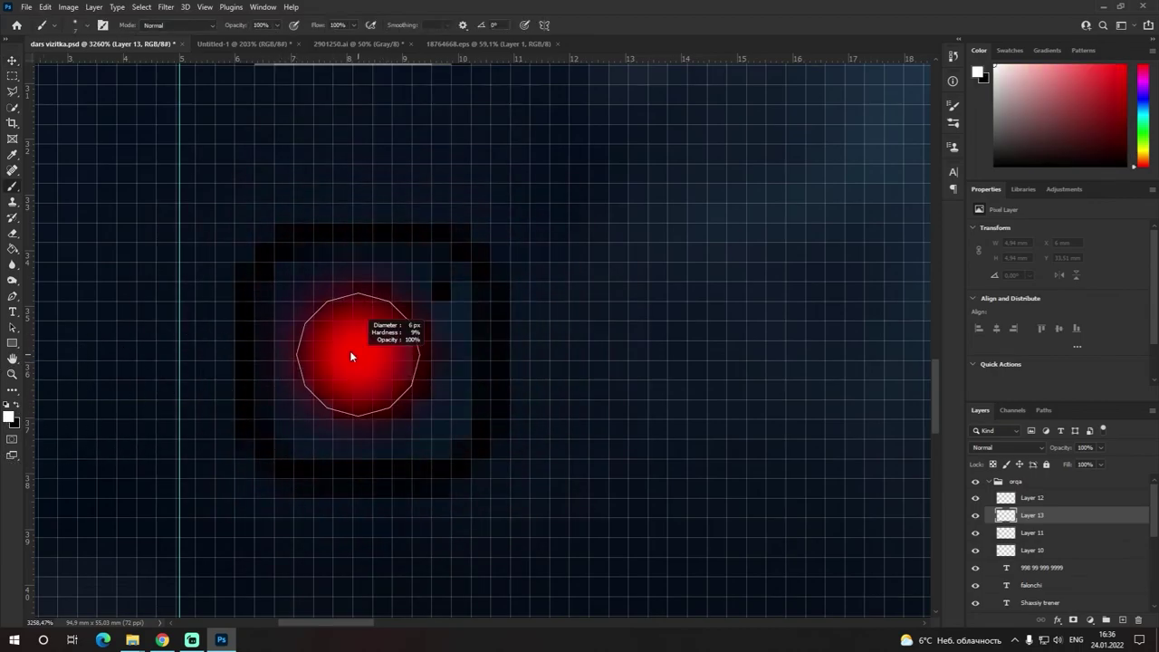
{"action": "left_click_drag", "start_coordinate": [350, 350], "coordinate": [364, 336]}
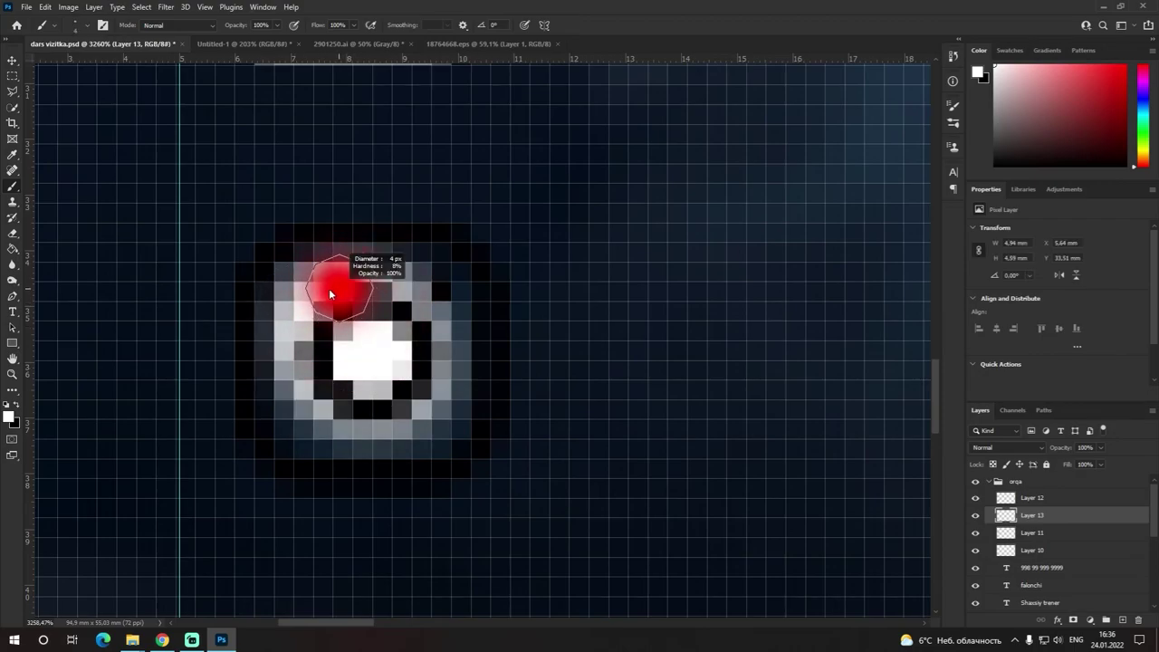
{"action": "mouse_move", "coordinate": [285, 276]}
{"action": "left_mouse_down"}
{"action": "mouse_move", "coordinate": [381, 294]}
{"action": "mouse_move", "coordinate": [465, 290]}
{"action": "mouse_move", "coordinate": [458, 439]}
{"action": "mouse_move", "coordinate": [321, 437]}
{"action": "mouse_move", "coordinate": [286, 312]}
{"action": "mouse_move", "coordinate": [299, 299]}
{"action": "left_mouse_up"}
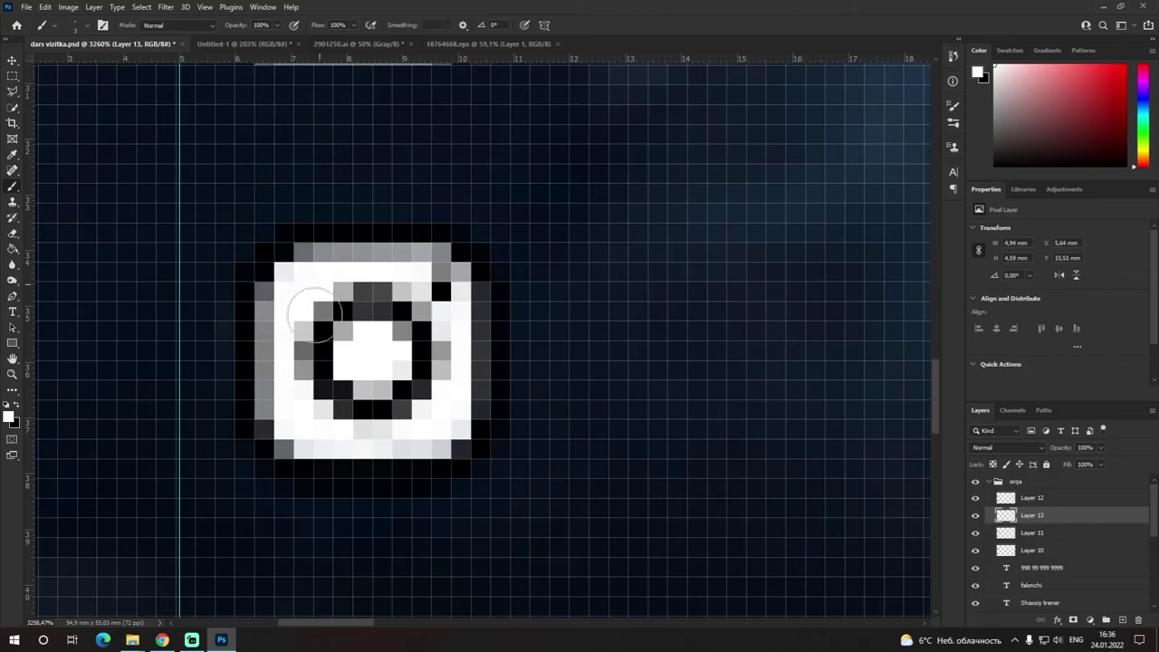
{"action": "scroll", "coordinate": [366, 341], "scroll_direction": "down", "scroll_amount": 3}
{"action": "scroll", "coordinate": [357, 349], "scroll_direction": "down", "scroll_amount": 3}
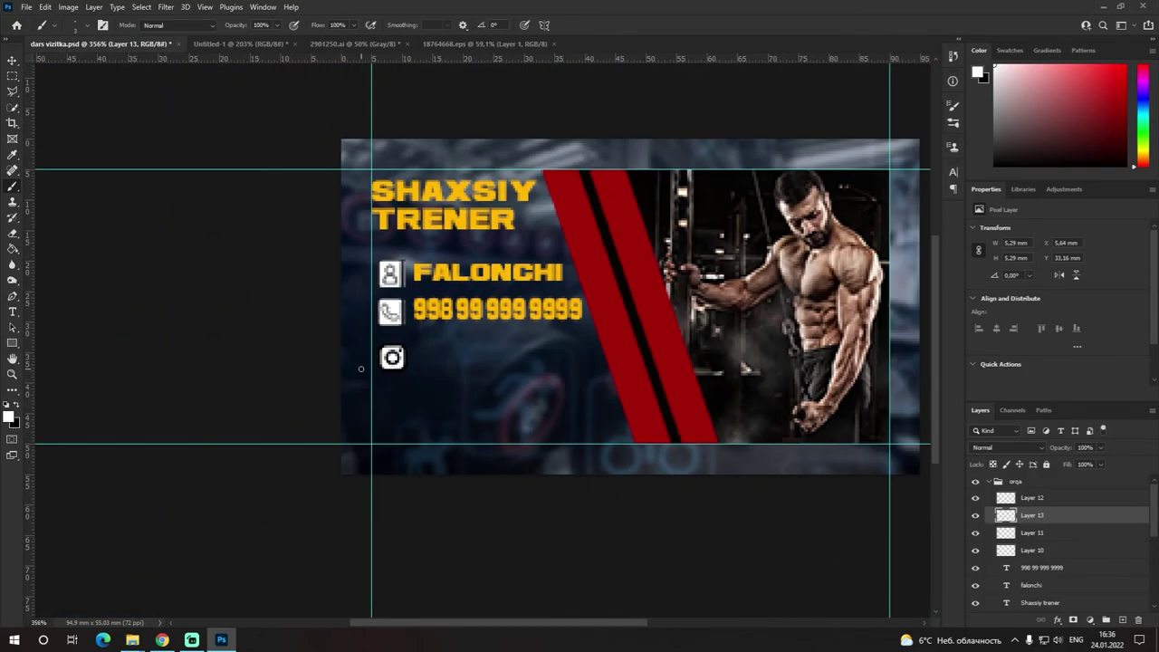
{"action": "scroll", "coordinate": [344, 358], "scroll_direction": "down", "scroll_amount": 2}
{"action": "scroll", "coordinate": [326, 369], "scroll_direction": "down", "scroll_amount": 1}
{"action": "scroll", "coordinate": [403, 371], "scroll_direction": "up", "scroll_amount": 5}
Step: Merge the white backing and Instagram outline layers into one, then nudge the icon up
{"action": "left_click", "coordinate": [412, 369]}
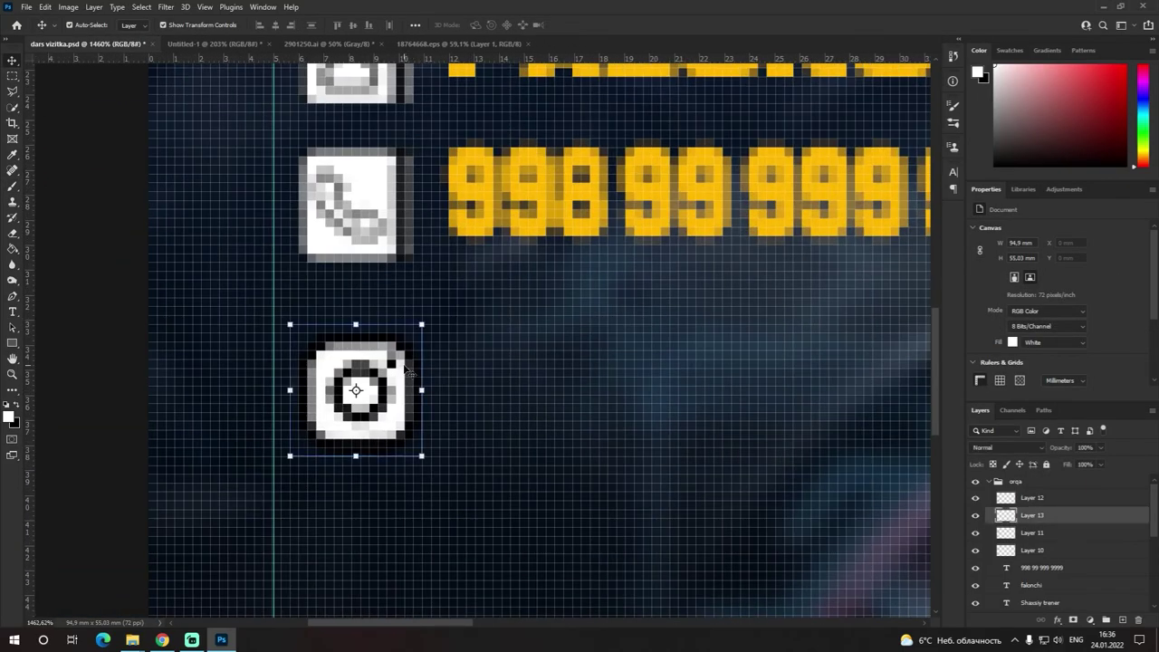
{"action": "left_click_drag", "start_coordinate": [395, 382], "coordinate": [394, 382]}
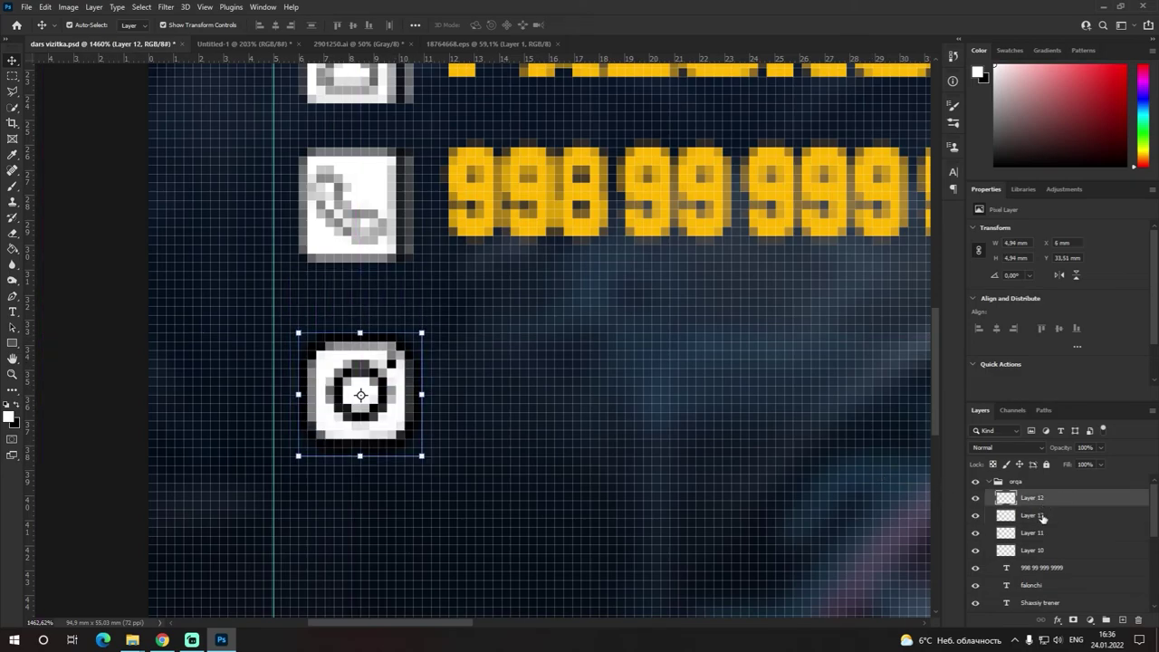
{"action": "left_click", "coordinate": [1043, 500], "text": "shift"}
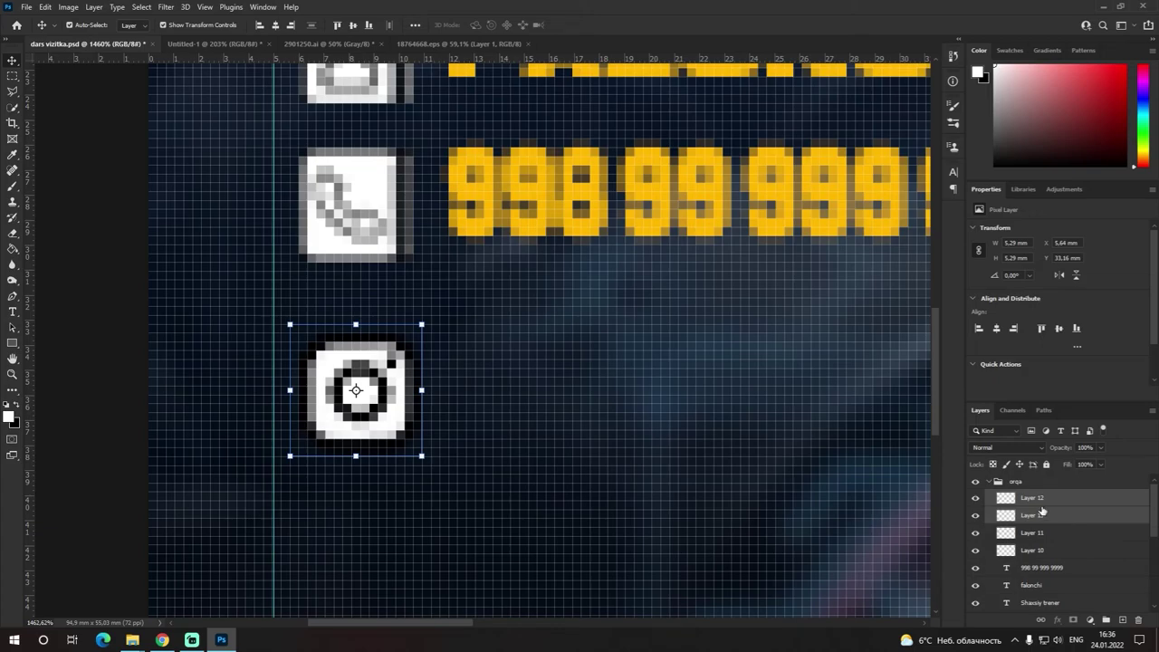
{"action": "left_click", "coordinate": [1043, 516], "text": "ctrl"}
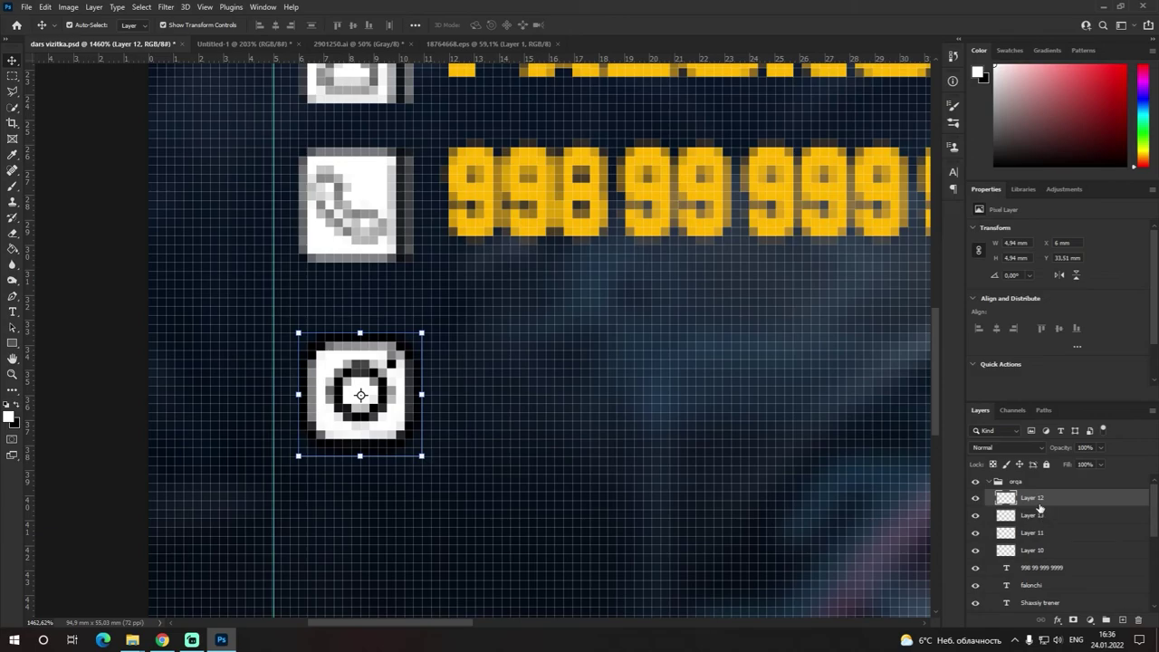
{"action": "left_click", "coordinate": [1036, 516]}
{"action": "left_click", "coordinate": [1038, 516], "text": "shift"}
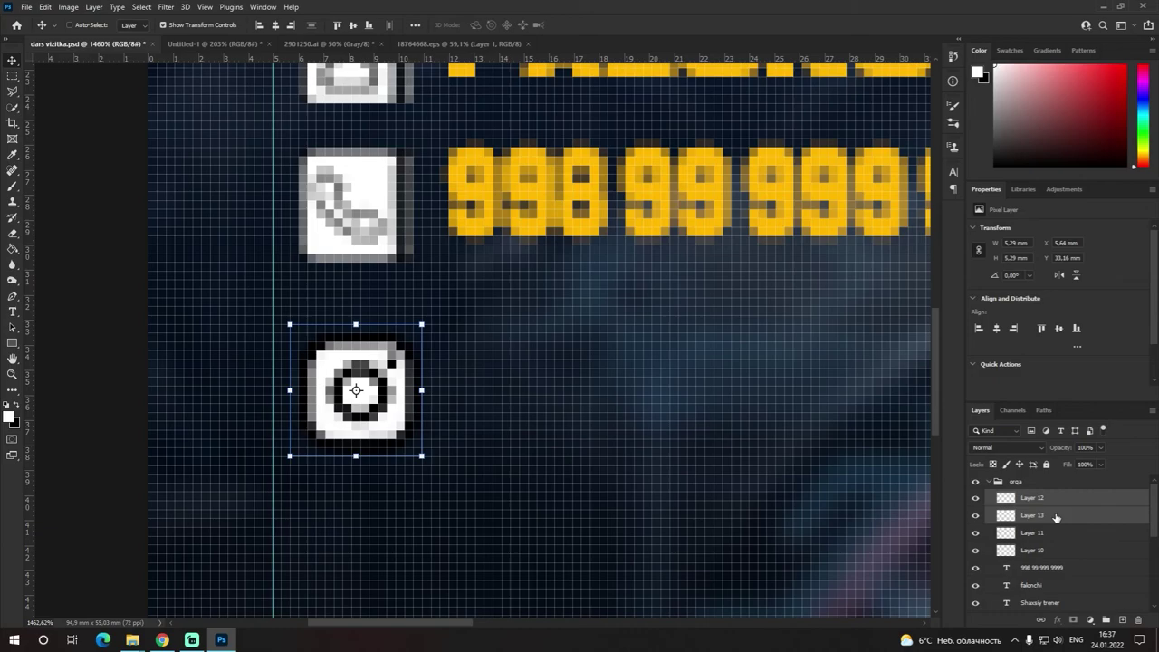
{"action": "key", "text": "ctrl+e"}
{"action": "left_click_drag", "start_coordinate": [419, 371], "coordinate": [381, 356]}
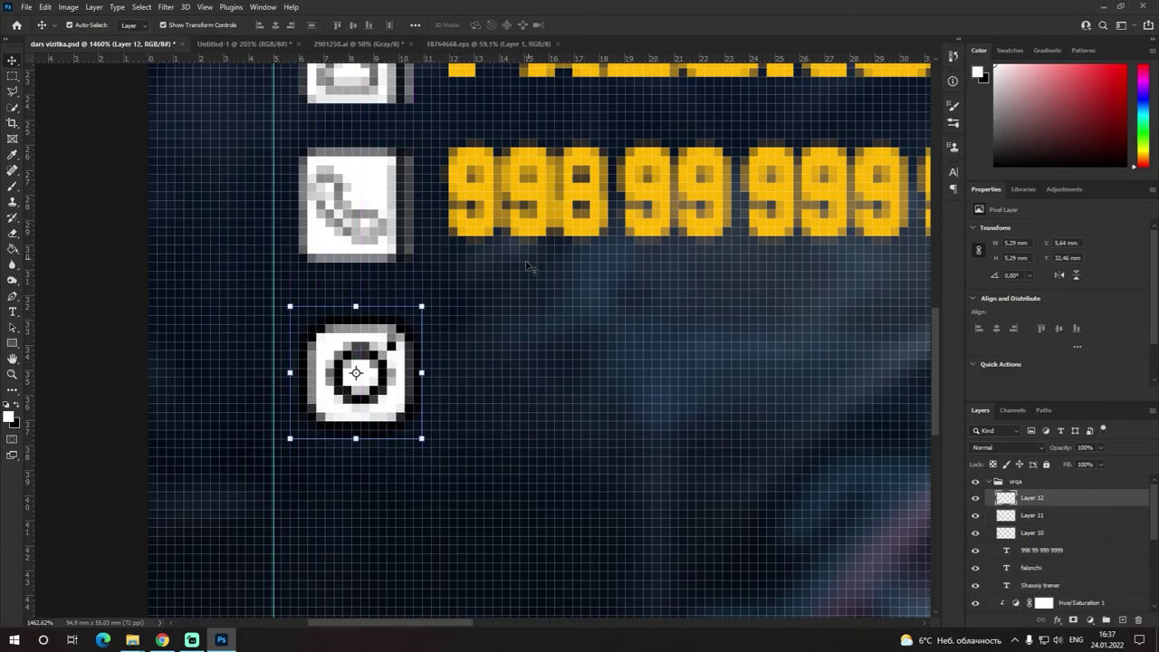
Step: Try duplicating the phone number text, undo it, and reselect the original number layer
{"action": "left_click_drag", "start_coordinate": [698, 226], "coordinate": [698, 389]}
{"action": "key", "text": "ctrl+z"}
{"action": "left_click", "coordinate": [644, 226]}
{"action": "left_click_drag", "start_coordinate": [649, 266], "coordinate": [411, 287]}
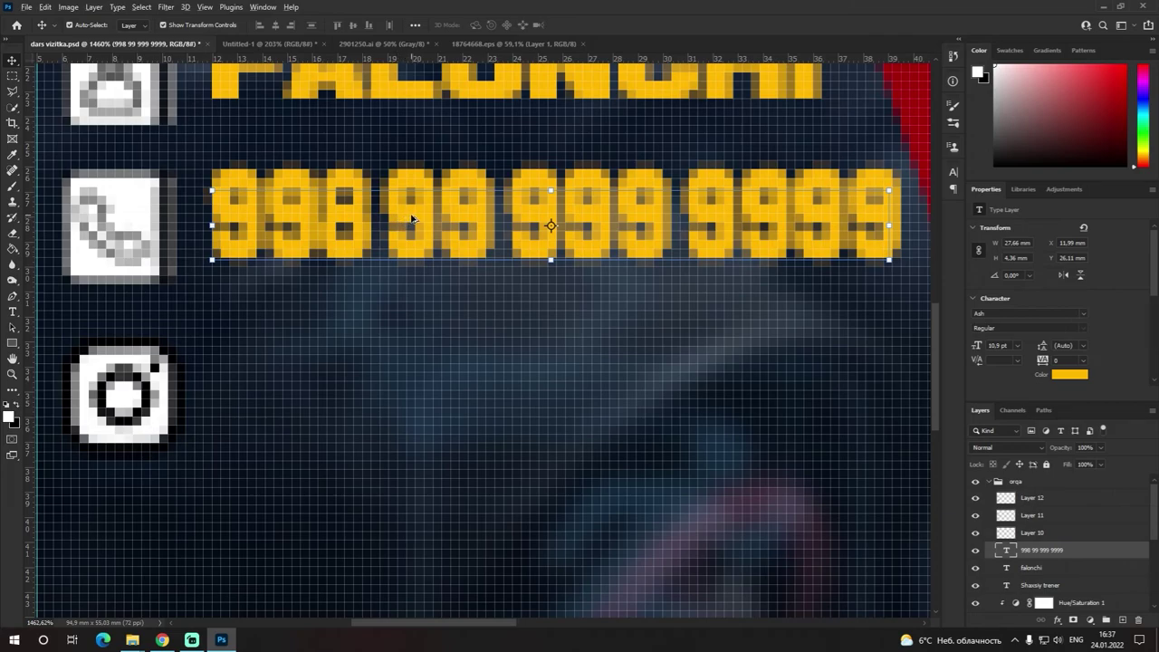
{"action": "left_click_drag", "start_coordinate": [411, 218], "coordinate": [415, 398]}
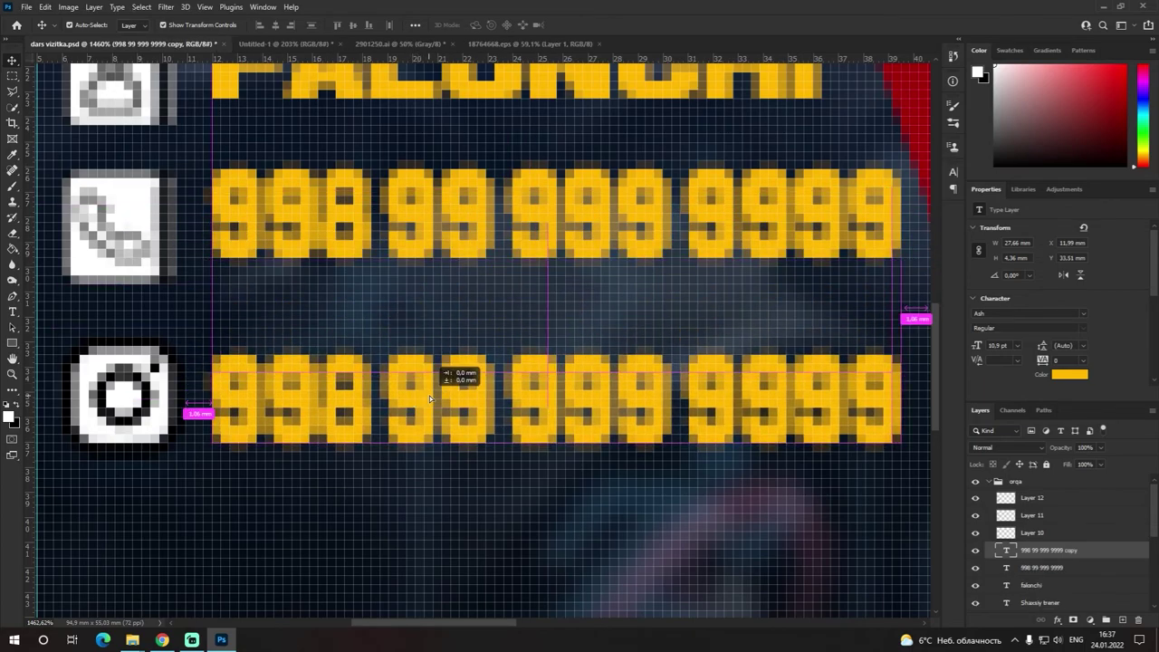
{"action": "double_click", "coordinate": [367, 419]}
{"action": "key", "text": "ctrl+a"}
{"action": "type", "text": "@"}
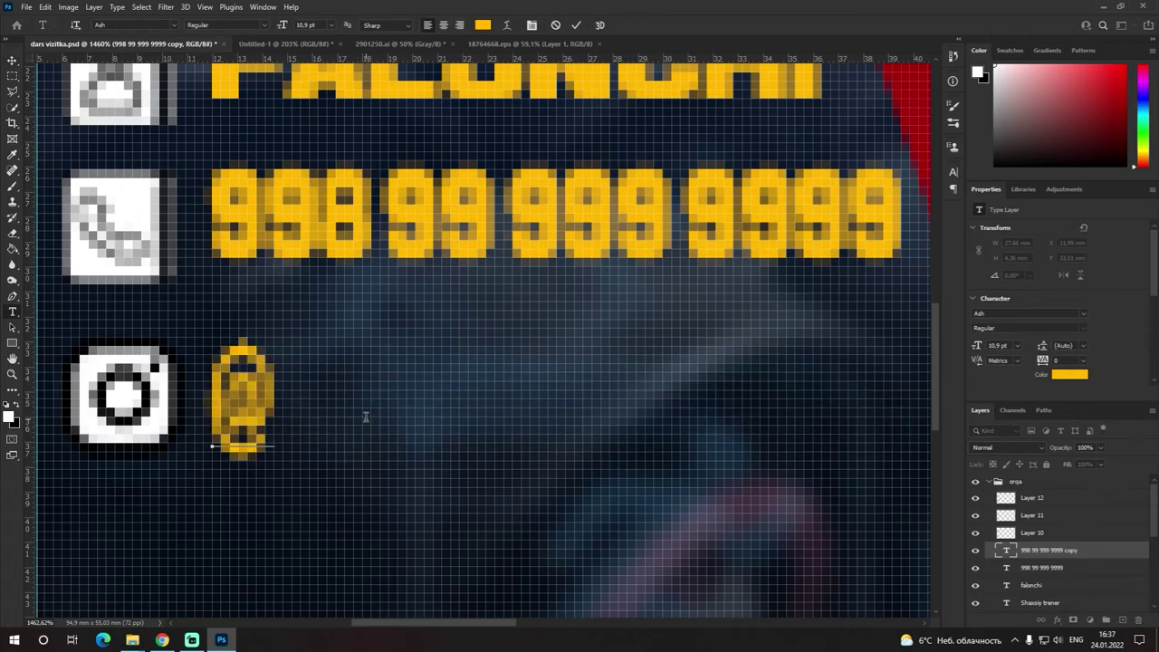
{"action": "type", "text": "FALONCHI"}
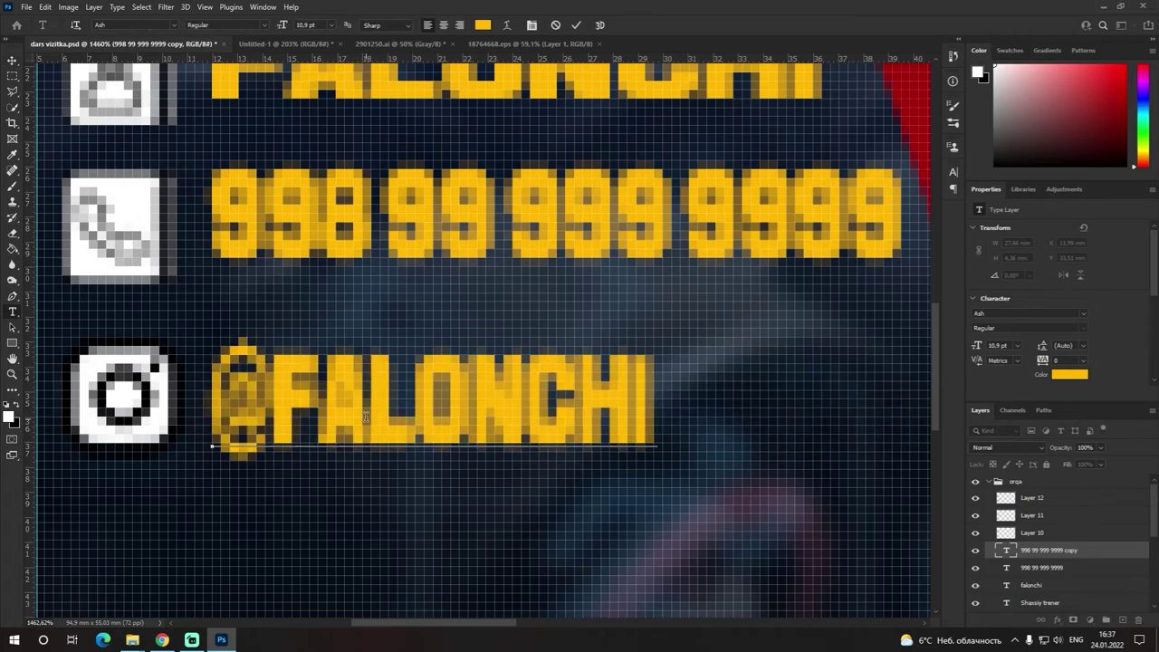
{"action": "type", "text": "TRENER"}
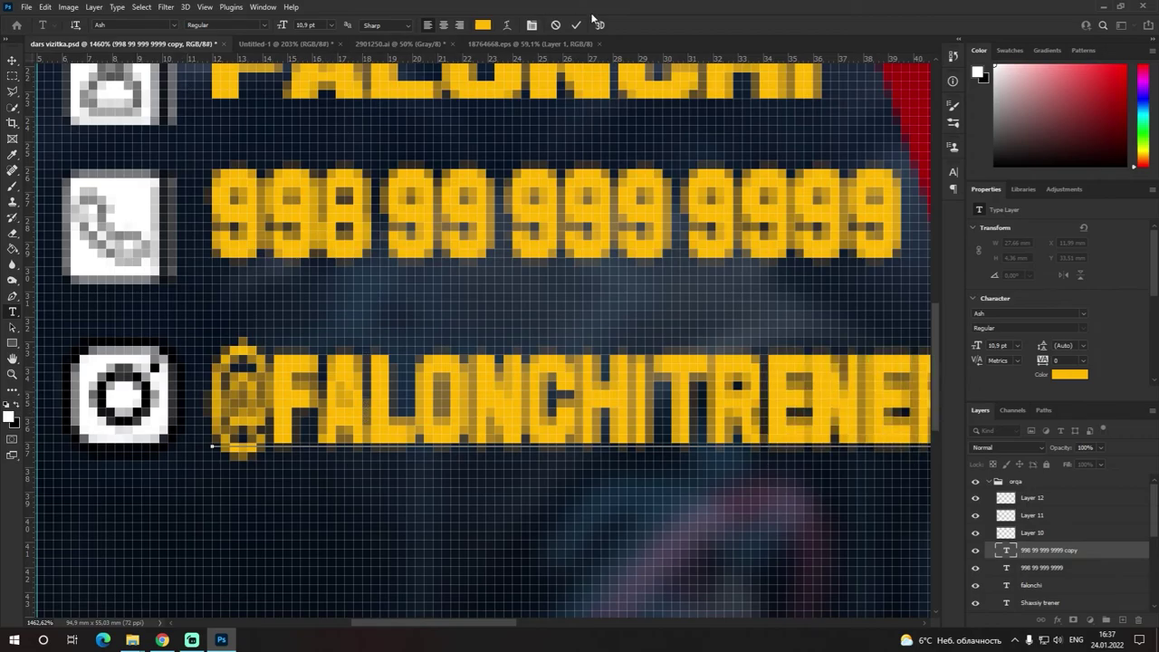
{"action": "left_click", "coordinate": [575, 24]}
{"action": "key", "text": "ctrl+0"}
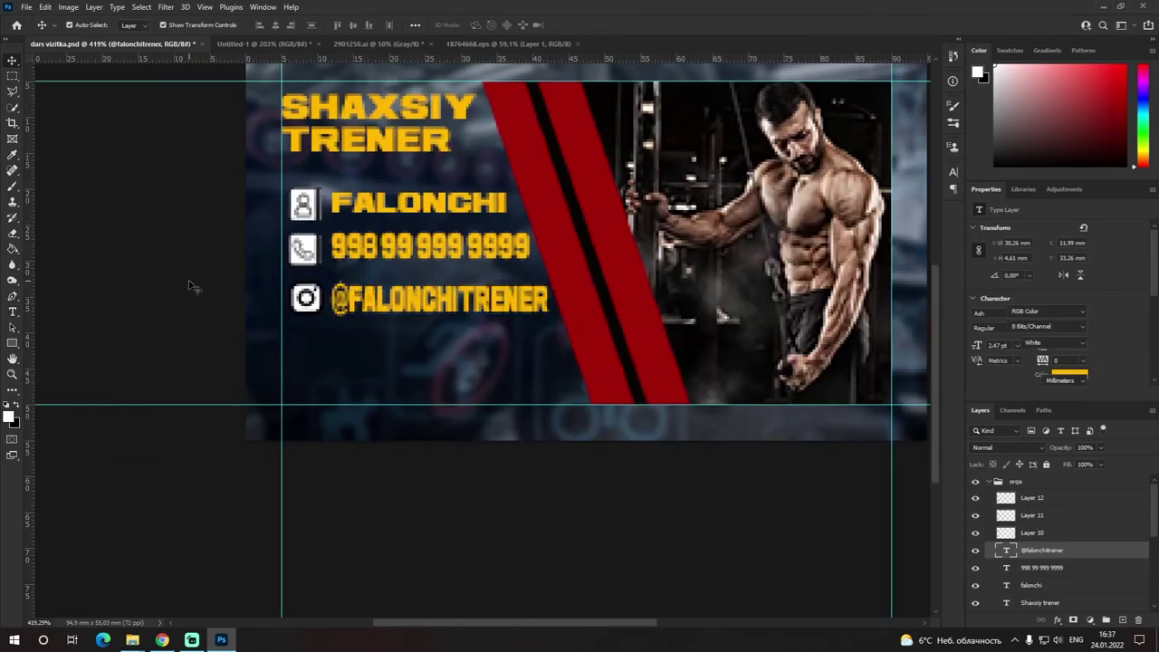
{"action": "scroll", "coordinate": [445, 316], "scroll_direction": "down", "scroll_amount": 2}
{"action": "scroll", "coordinate": [446, 316], "scroll_direction": "up", "scroll_amount": 2}
{"action": "scroll", "coordinate": [367, 389], "scroll_direction": "up", "scroll_amount": 2}
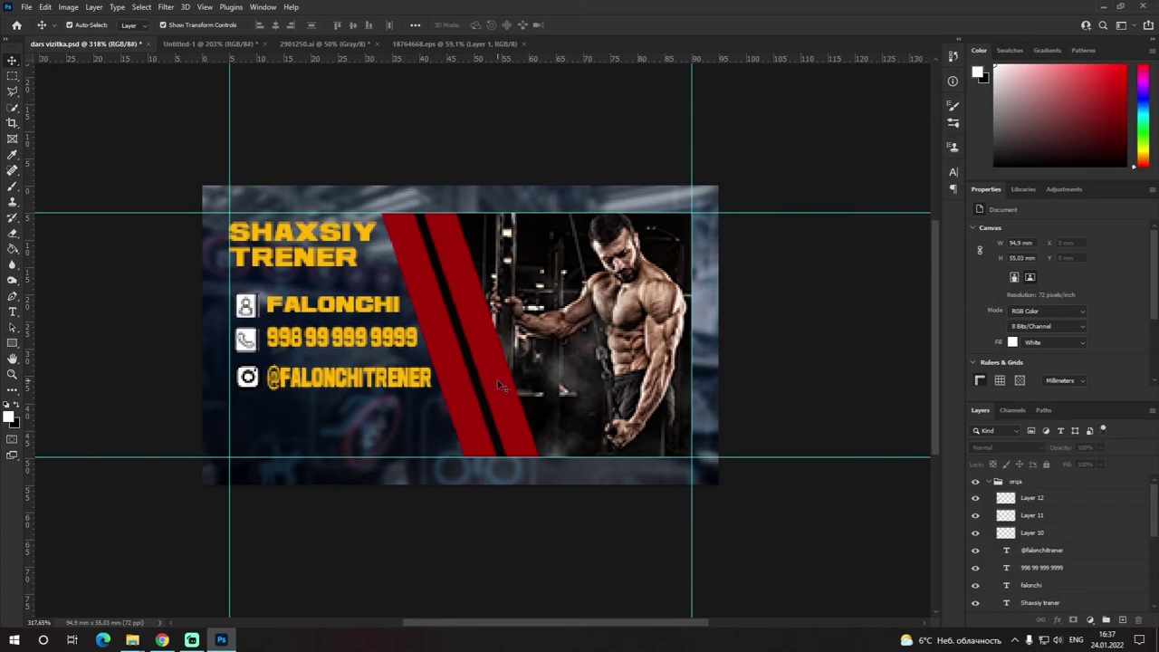
Step: Close the Freepik popup and search Google Images for 'fire particles'
{"action": "left_click", "coordinate": [161, 640]}
{"action": "left_click", "coordinate": [1027, 99]}
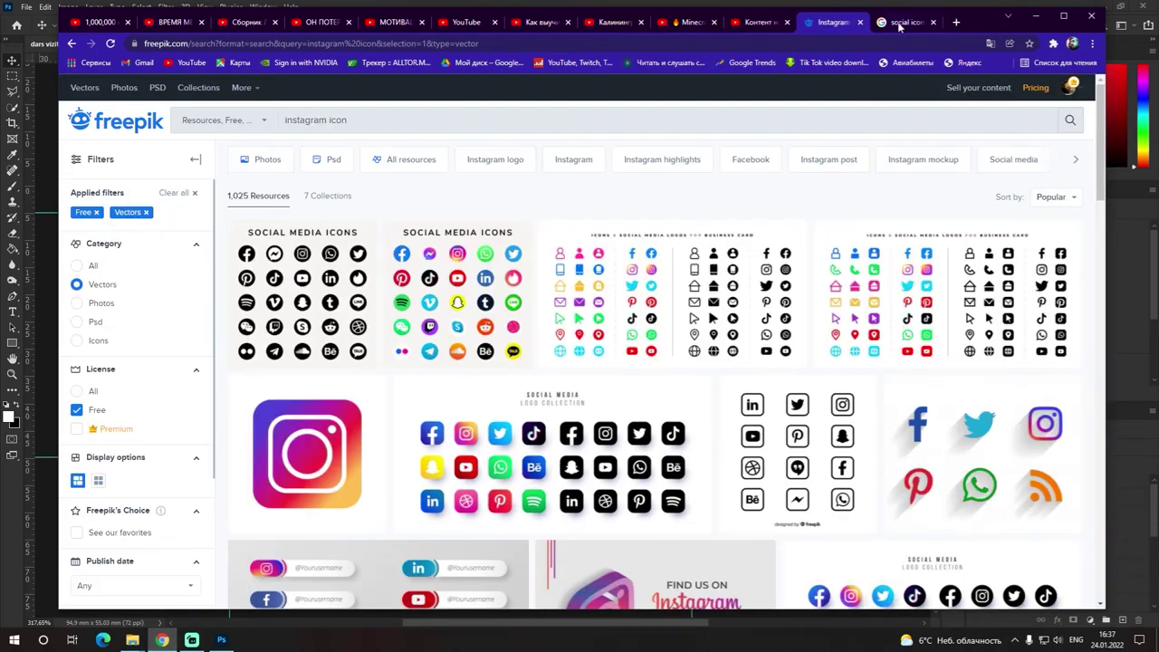
{"action": "left_click", "coordinate": [901, 22]}
{"action": "left_click", "coordinate": [286, 91]}
{"action": "type", "text": "fi"}
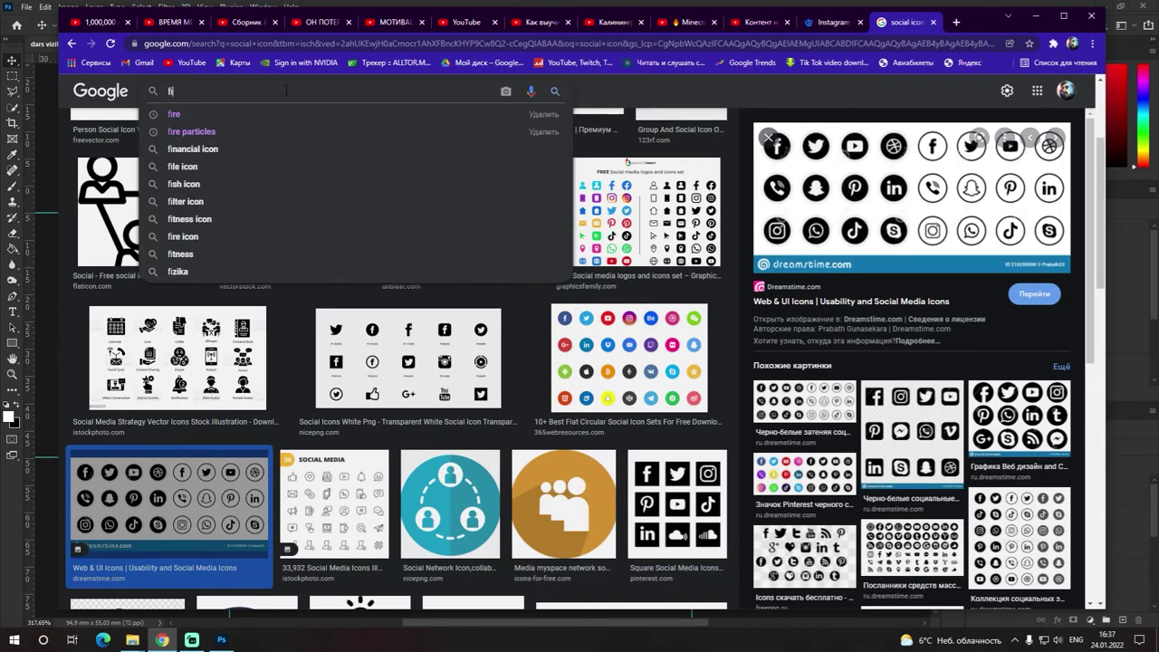
{"action": "type", "text": "re particles"}
{"action": "key", "text": "Return"}
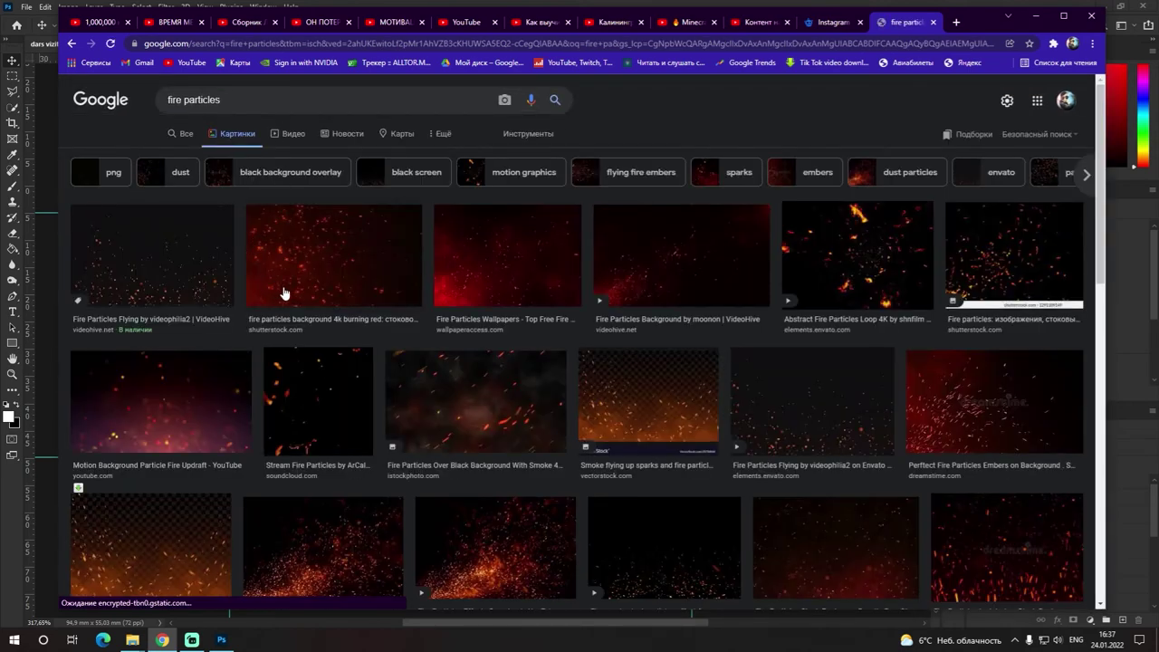
Step: Copy a red fire-particles result image and return to Photoshop
{"action": "left_click", "coordinate": [288, 291]}
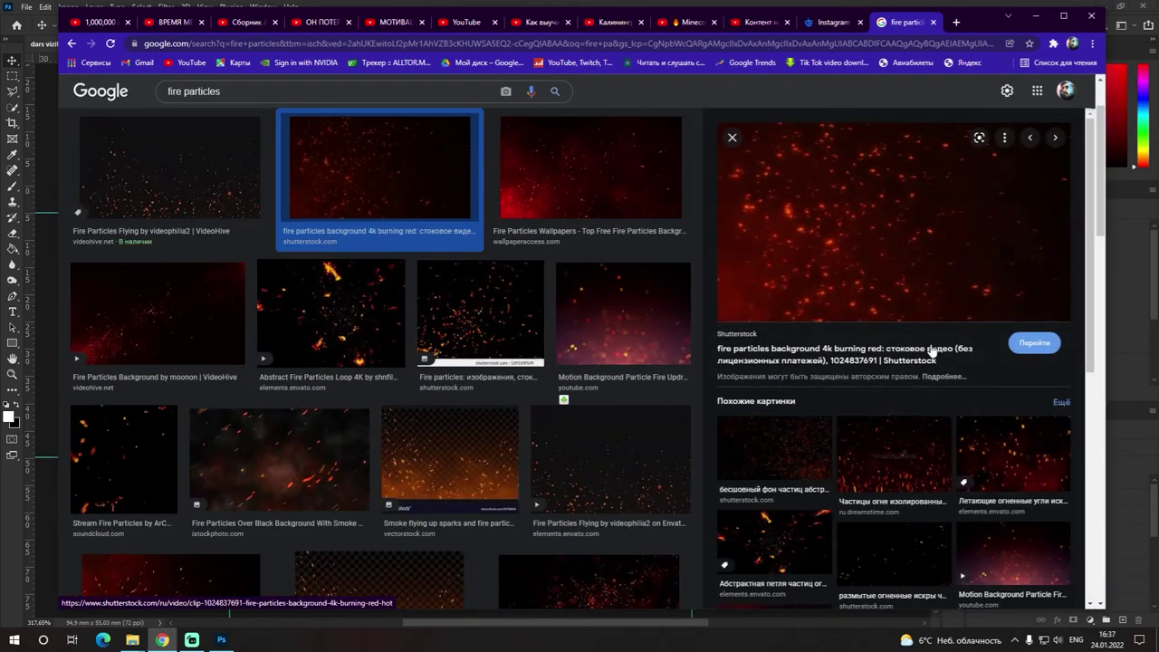
{"action": "right_click", "coordinate": [855, 215]}
{"action": "left_click", "coordinate": [906, 337]}
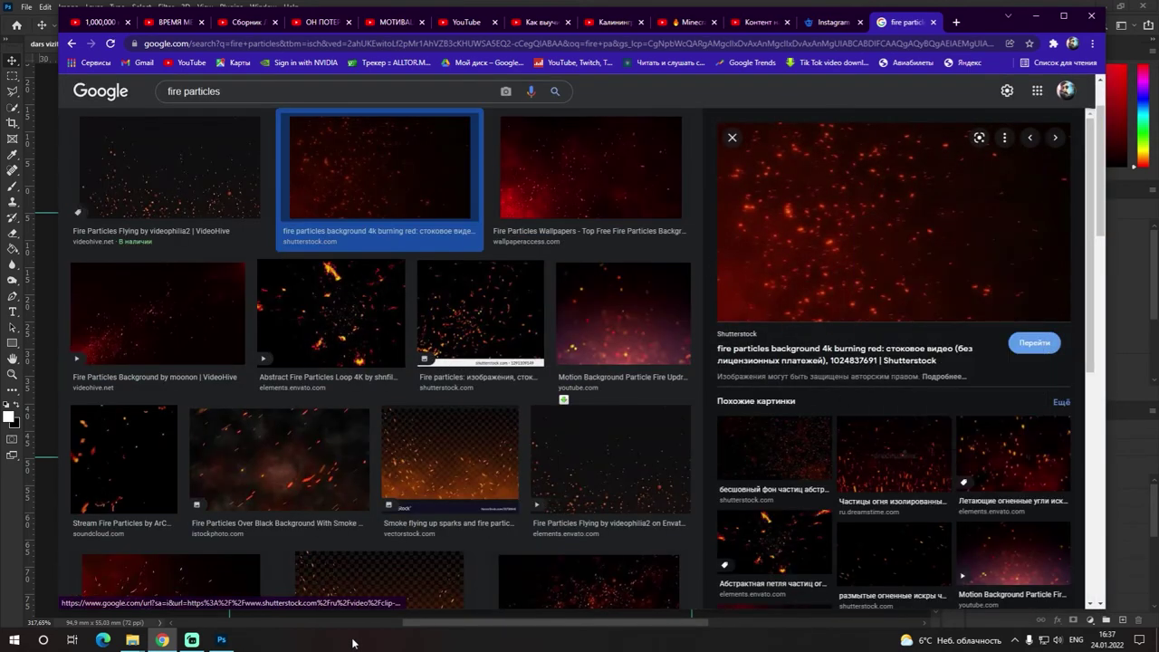
{"action": "left_click", "coordinate": [221, 639]}
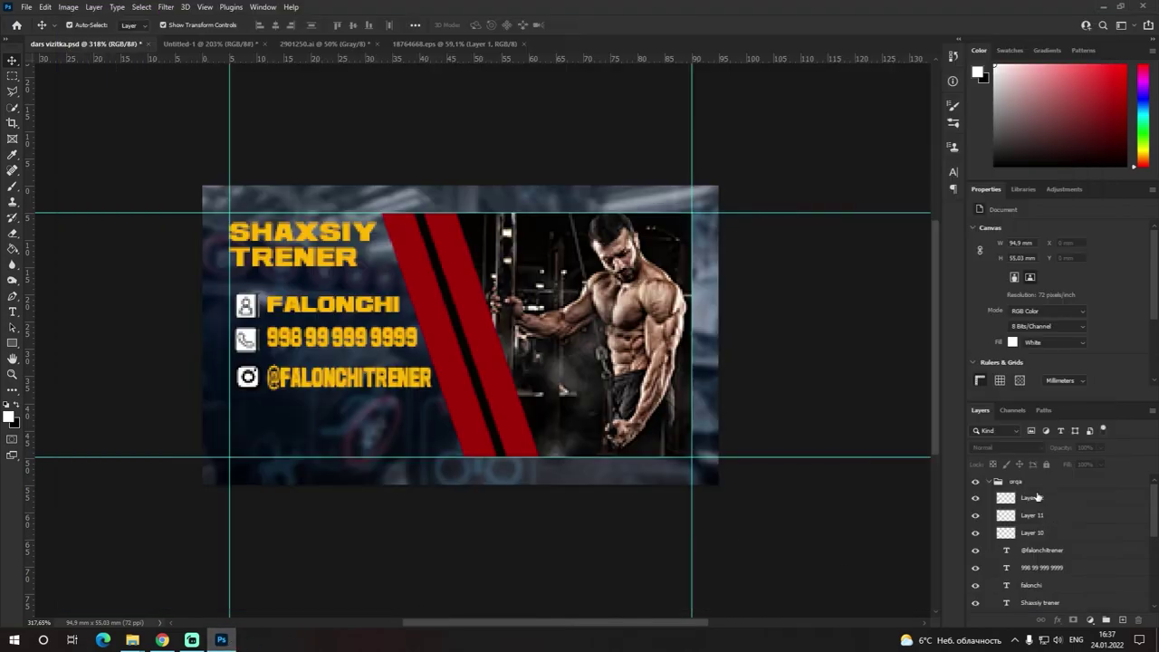
Step: Paste the fire-particles image above Layer 12, scale it down and flip it horizontally
{"action": "left_click", "coordinate": [1038, 497]}
{"action": "key", "text": "ctrl+v"}
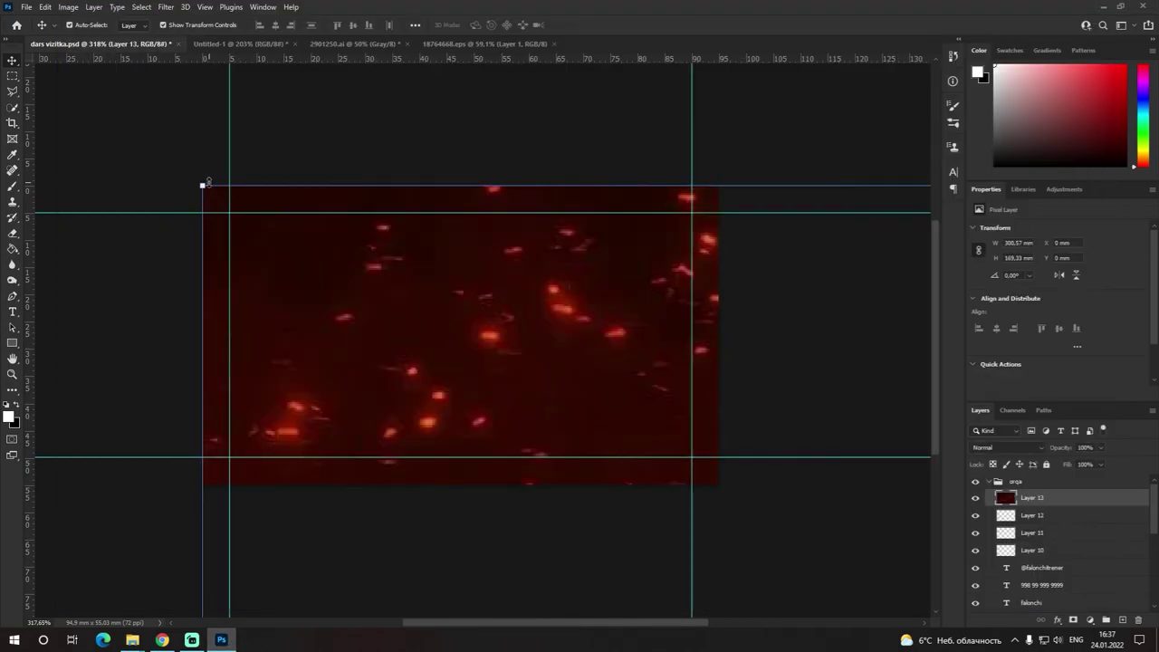
{"action": "mouse_move", "coordinate": [203, 185]}
{"action": "left_mouse_down"}
{"action": "mouse_move", "coordinate": [196, 142]}
{"action": "mouse_move", "coordinate": [740, 444]}
{"action": "left_mouse_up"}
{"action": "right_click", "coordinate": [718, 335]}
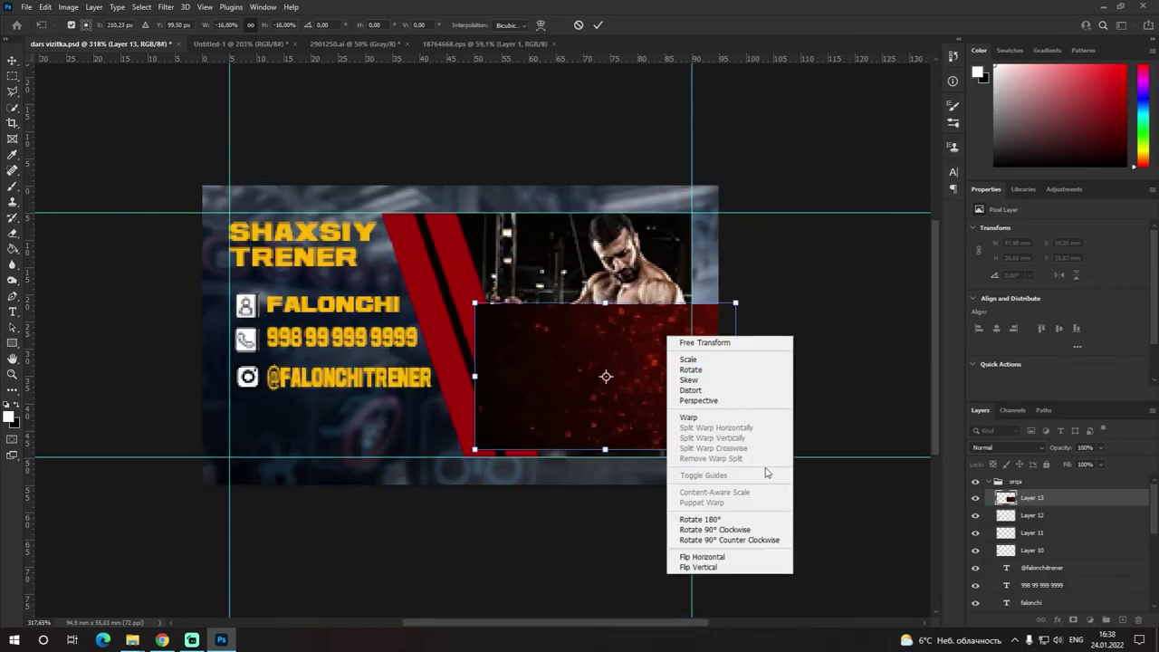
{"action": "left_click", "coordinate": [751, 554]}
Step: Flip the particles image vertically and stretch it across the card area
{"action": "left_click_drag", "start_coordinate": [638, 376], "coordinate": [390, 287]}
{"action": "right_click", "coordinate": [390, 288]}
{"action": "left_click", "coordinate": [488, 521]}
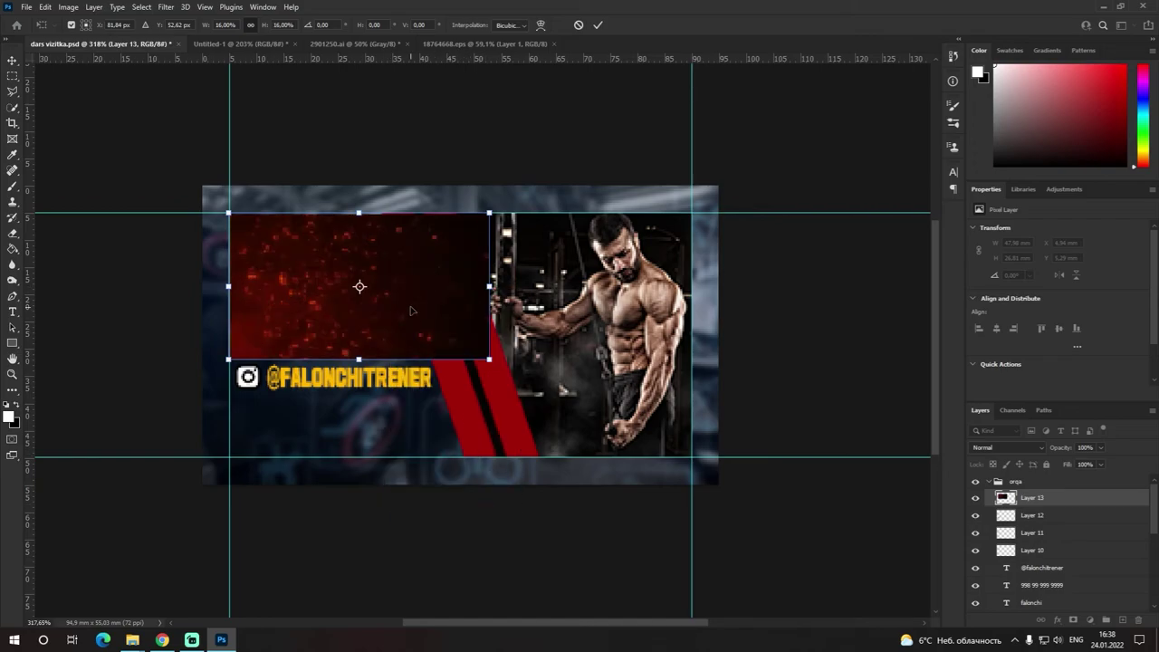
{"action": "mouse_move", "coordinate": [489, 359]}
{"action": "left_mouse_down"}
{"action": "mouse_move", "coordinate": [687, 442]}
{"action": "mouse_move", "coordinate": [691, 458]}
{"action": "left_mouse_up"}
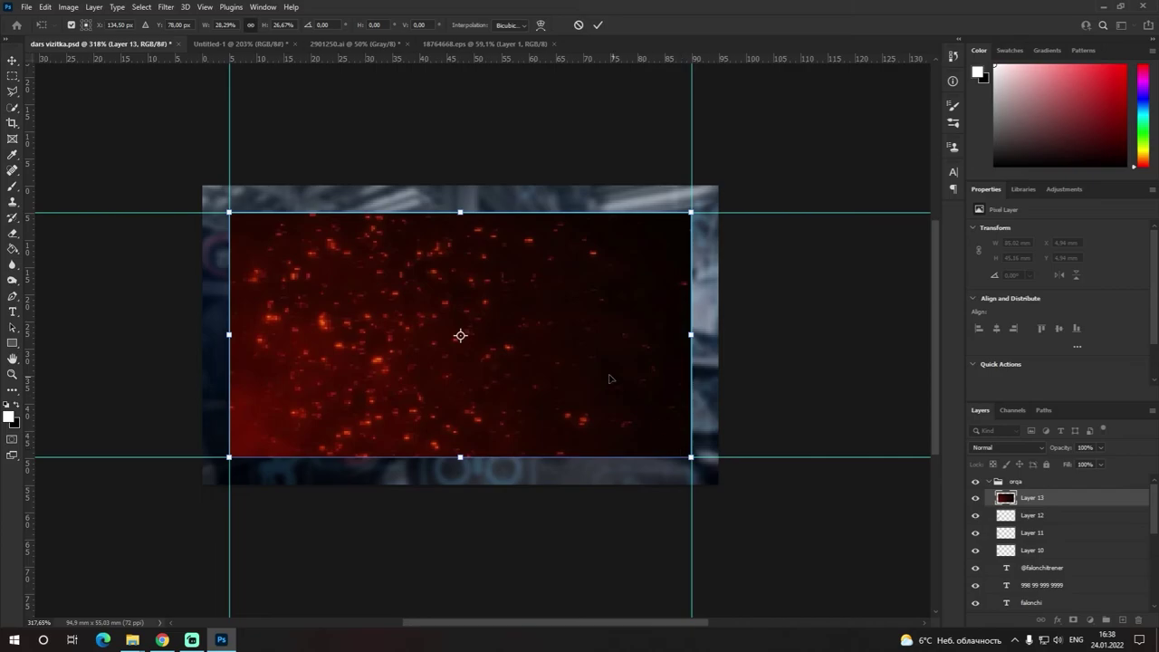
{"action": "key", "text": "Return"}
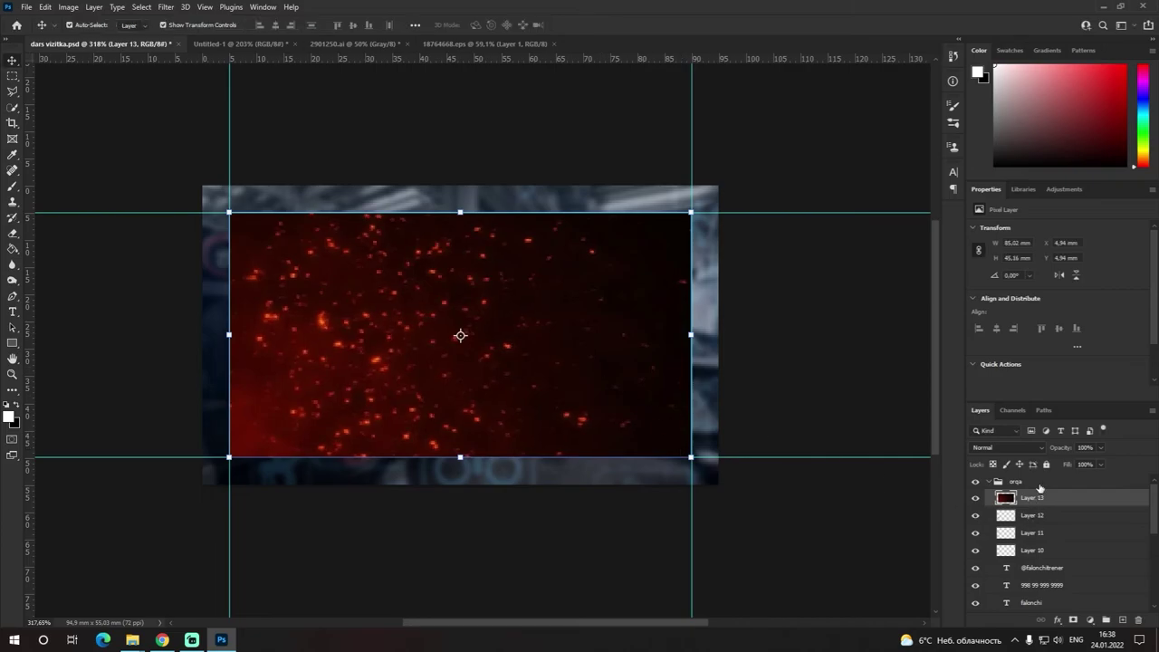
{"action": "left_click", "coordinate": [1007, 447]}
{"action": "key", "text": "Escape"}
Step: Set the particles layer's blend mode to Screen
{"action": "left_click", "coordinate": [1041, 450]}
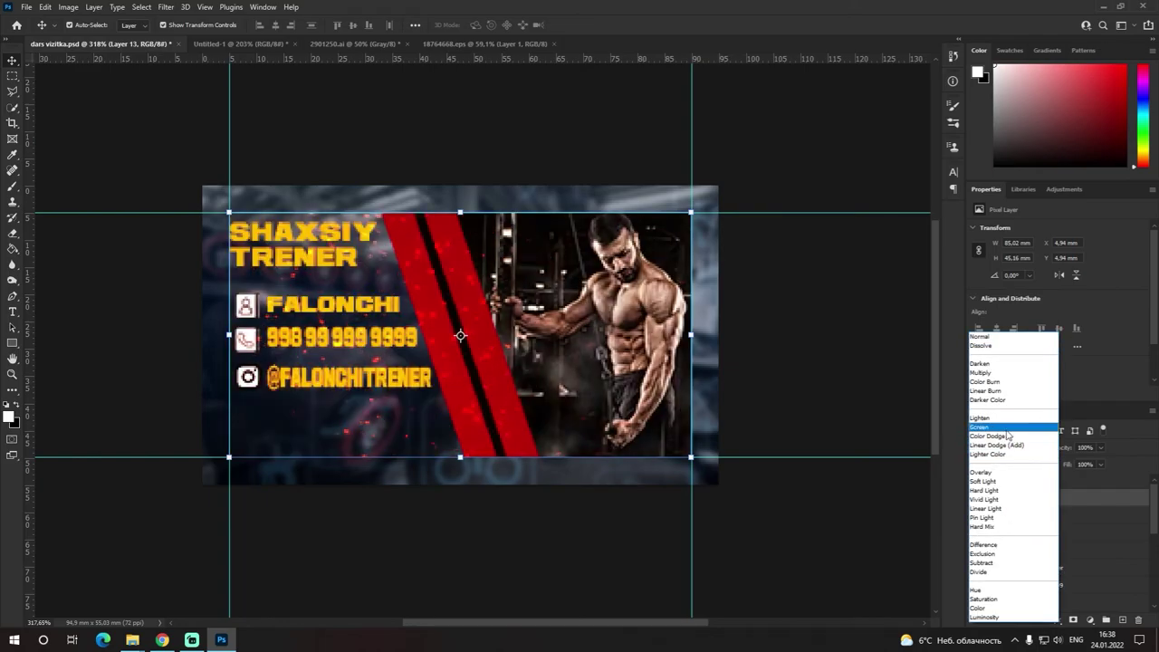
{"action": "left_click", "coordinate": [1005, 427]}
{"action": "left_click", "coordinate": [845, 489]}
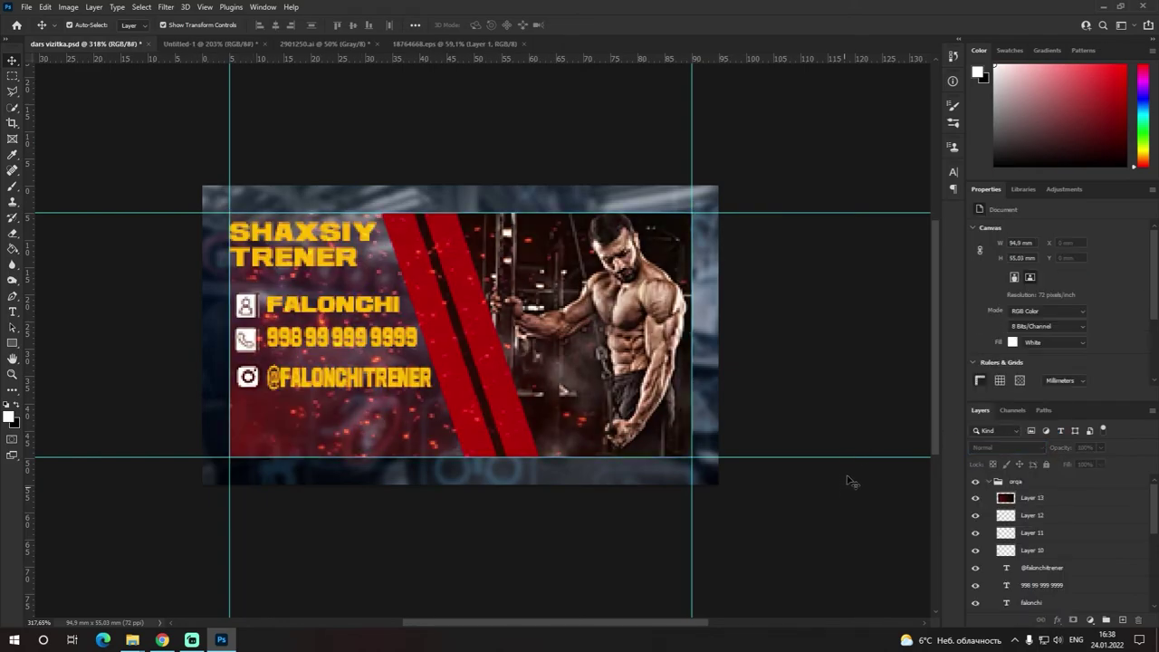
{"action": "scroll", "coordinate": [839, 468], "scroll_direction": "down", "scroll_amount": 1}
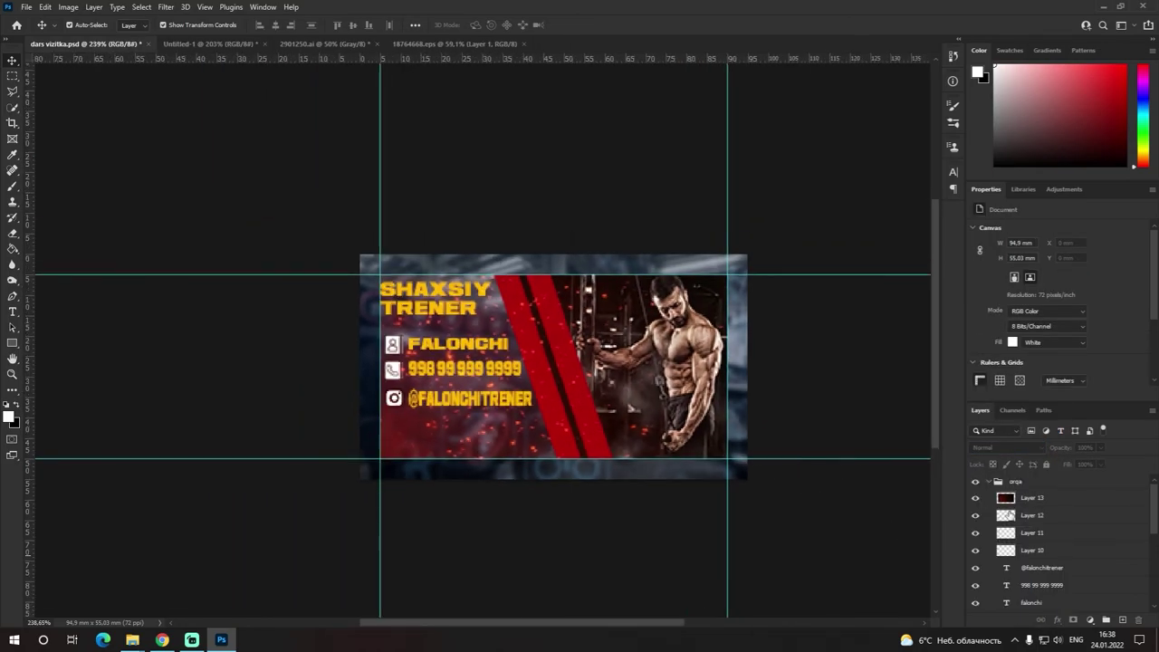
Step: Enlarge the particles layer past the card edges so embers cover the whole card
{"action": "left_click", "coordinate": [744, 459]}
{"action": "left_click_drag", "start_coordinate": [730, 459], "coordinate": [810, 476]}
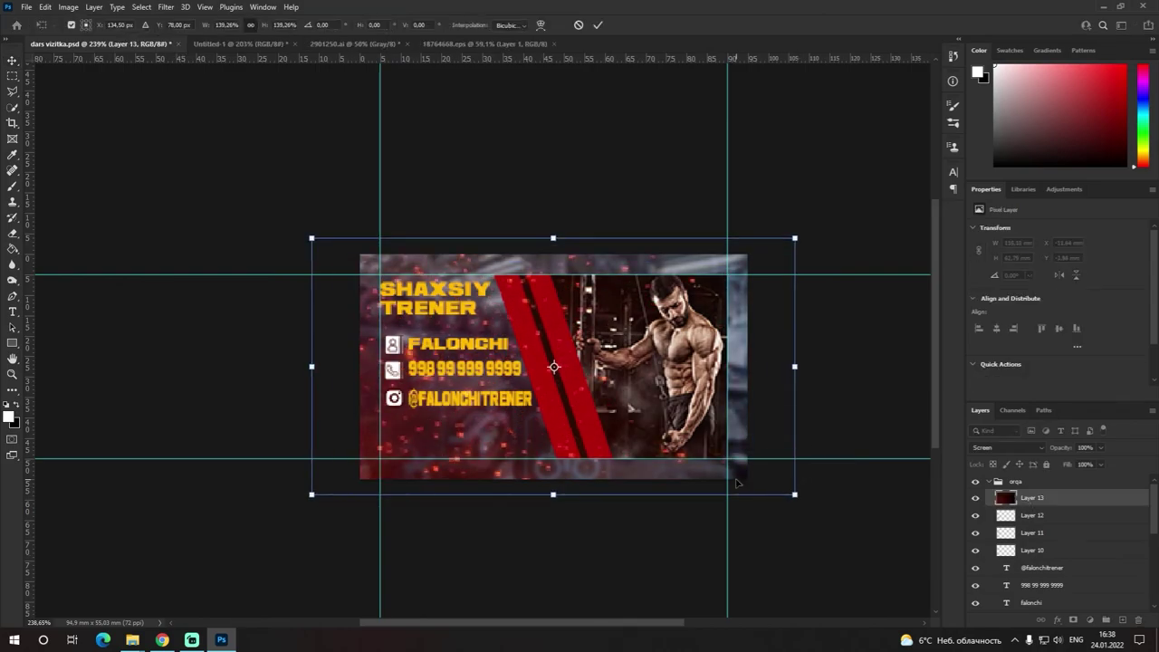
{"action": "left_click", "coordinate": [876, 511]}
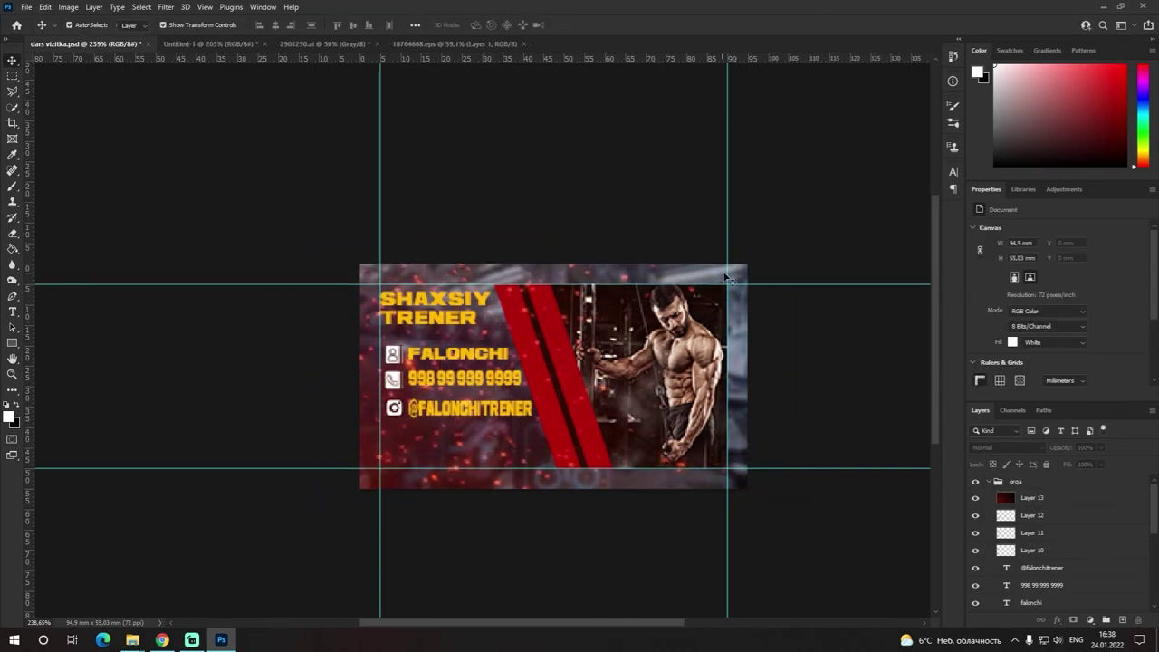
{"action": "scroll", "coordinate": [639, 459], "scroll_direction": "up", "scroll_amount": 4}
{"action": "scroll", "coordinate": [638, 459], "scroll_direction": "up", "scroll_amount": 1}
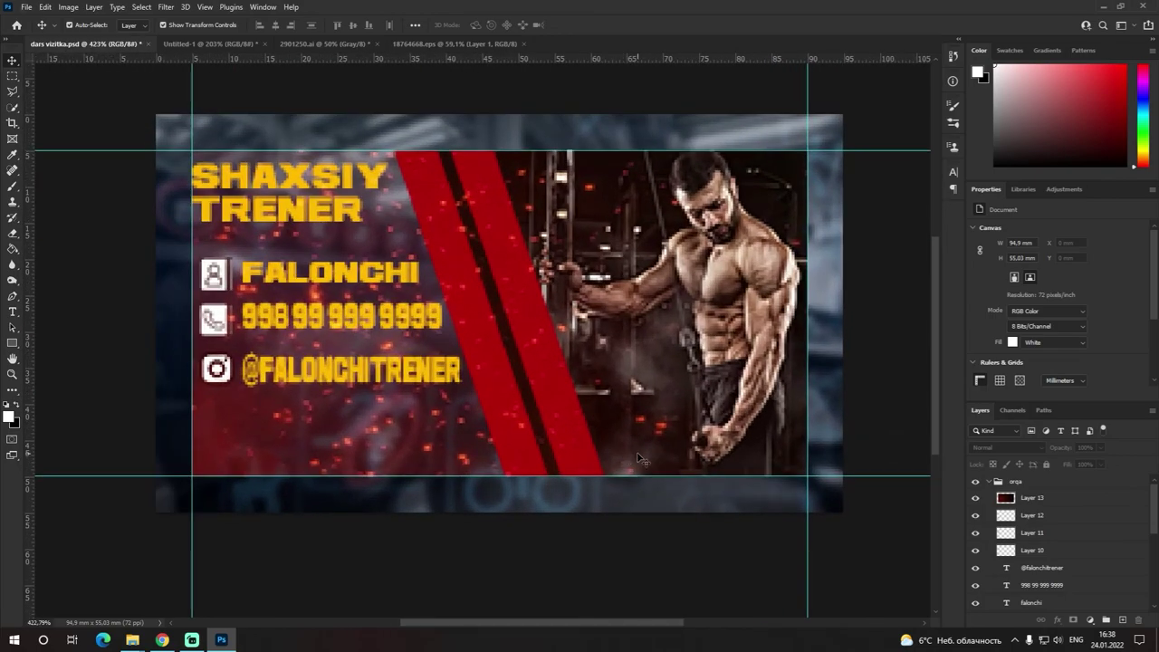
{"action": "scroll", "coordinate": [638, 459], "scroll_direction": "down", "scroll_amount": 4}
{"action": "left_click_drag", "start_coordinate": [867, 499], "coordinate": [715, 537]}
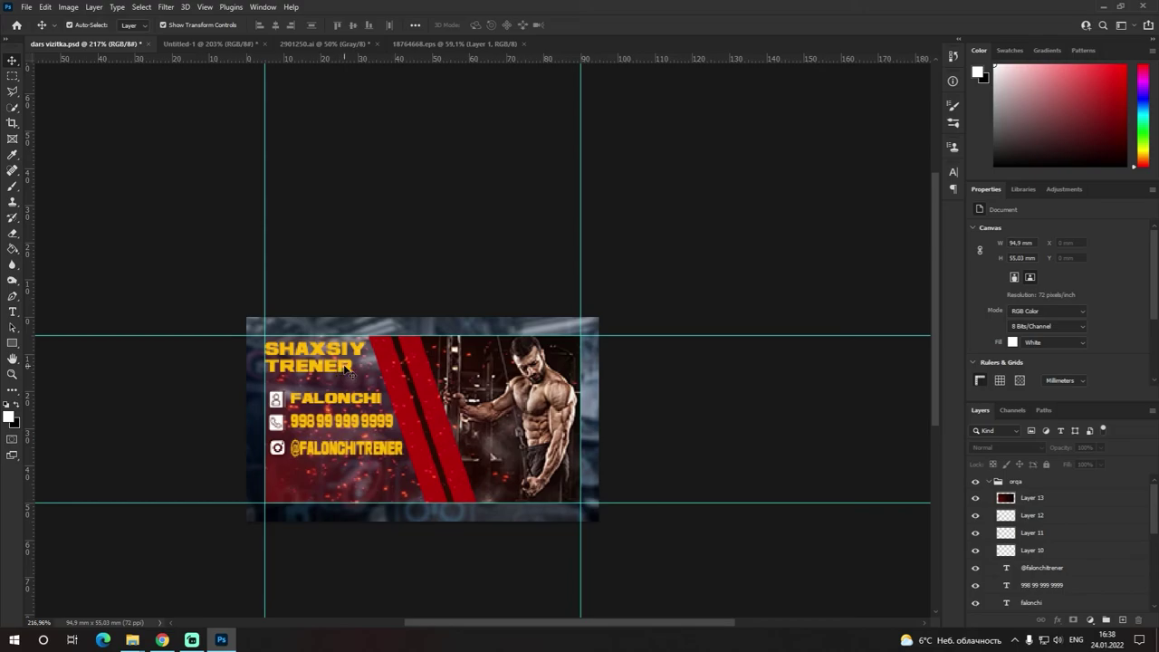
{"action": "key", "text": "super"}
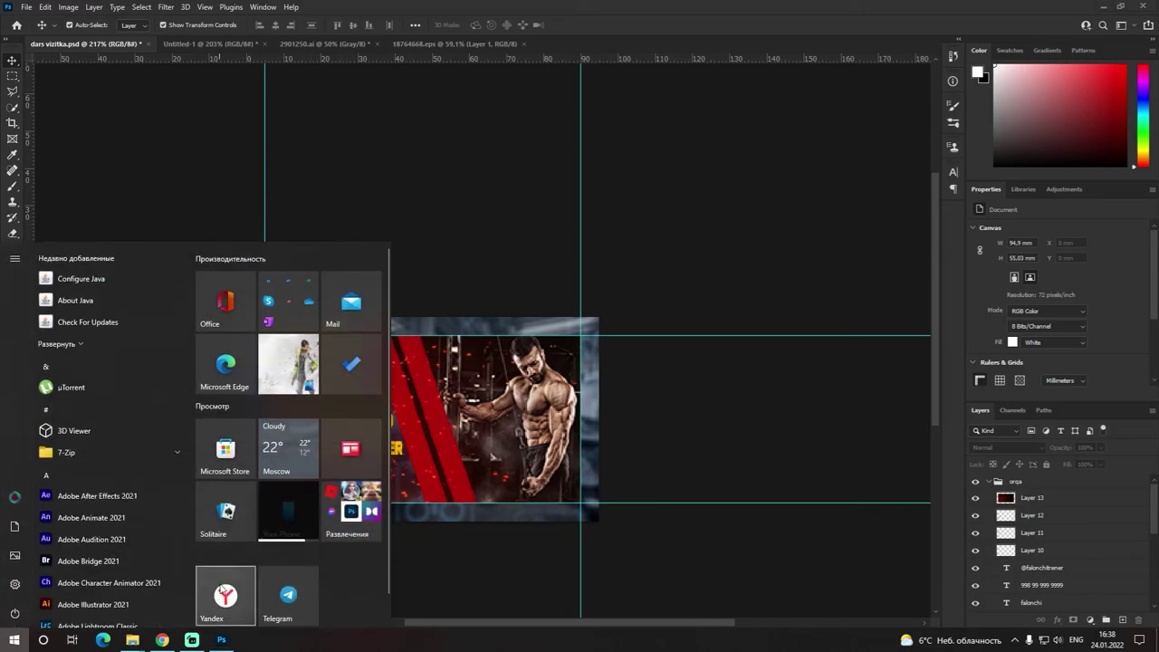
{"action": "key", "text": "super"}
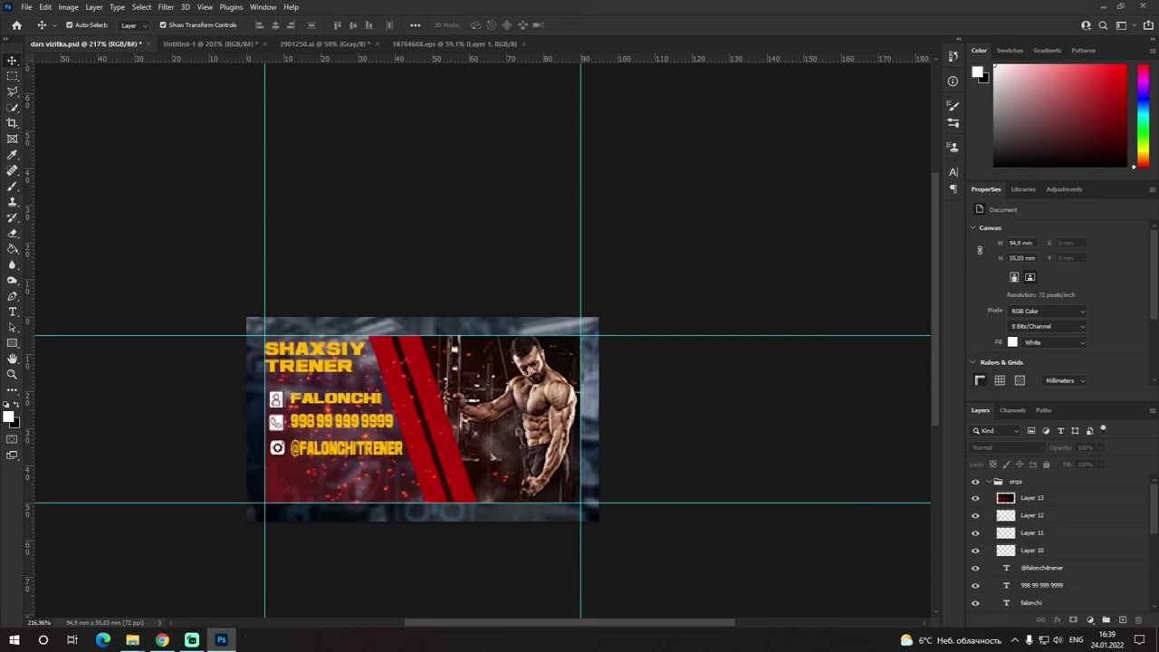
{"action": "left_click_drag", "start_coordinate": [492, 251], "coordinate": [595, 193]}
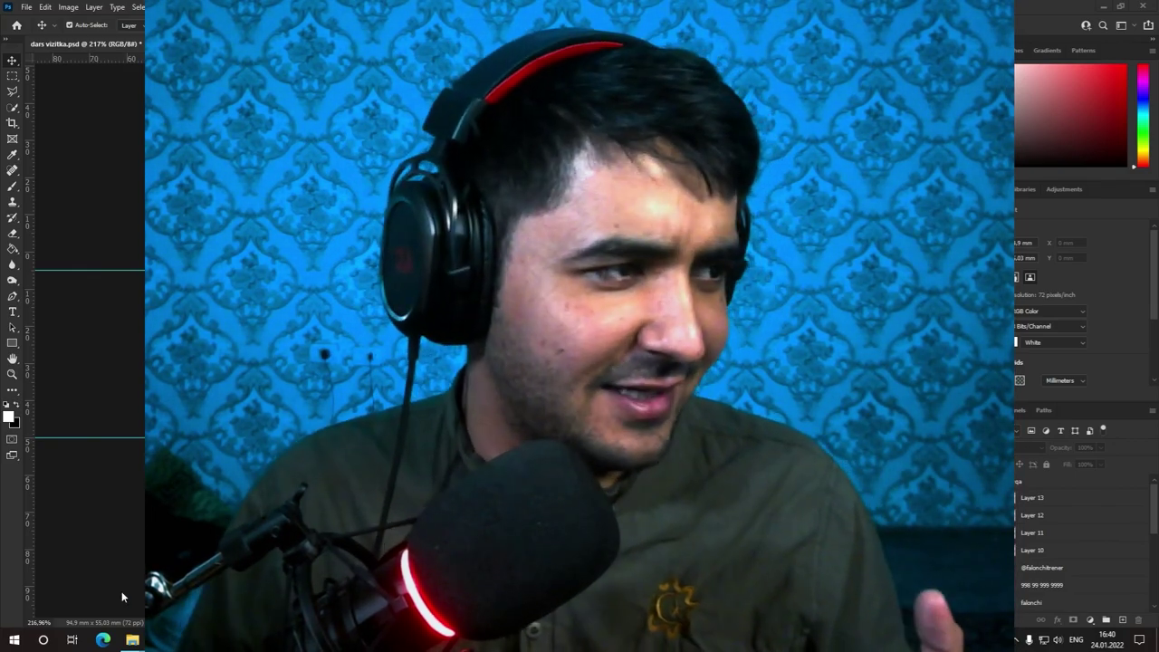
Step: Switch to the YouTube Studio tab and open the Комментарии (Comments) page
{"action": "key", "text": "alt+Tab"}
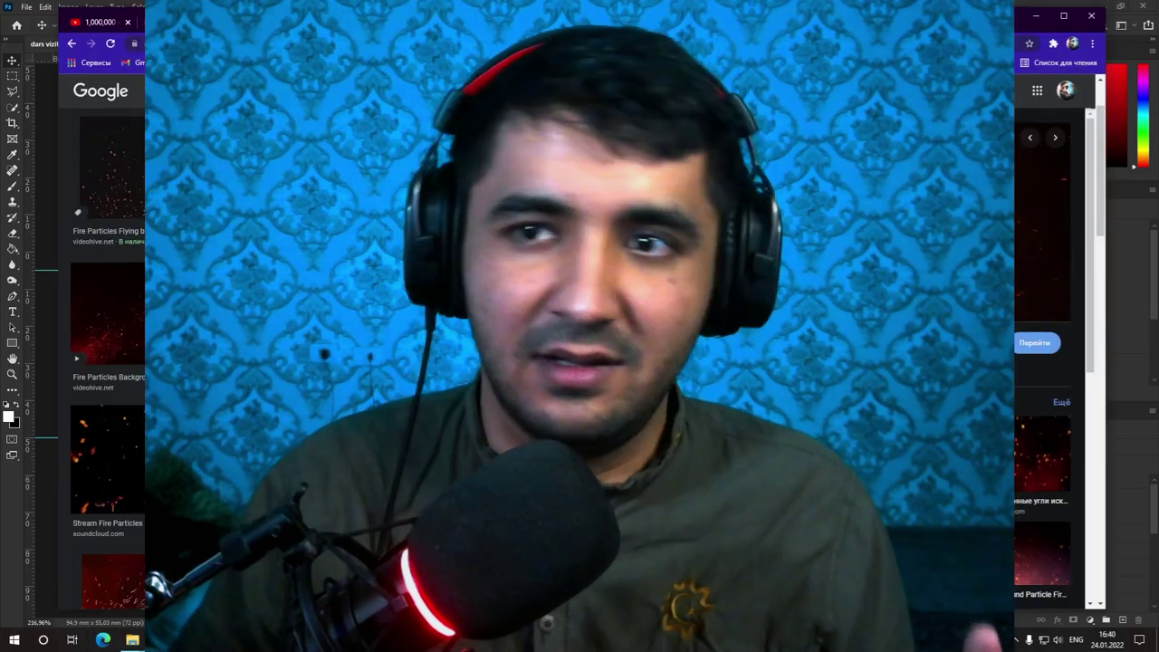
{"action": "key", "text": "ctrl+Tab"}
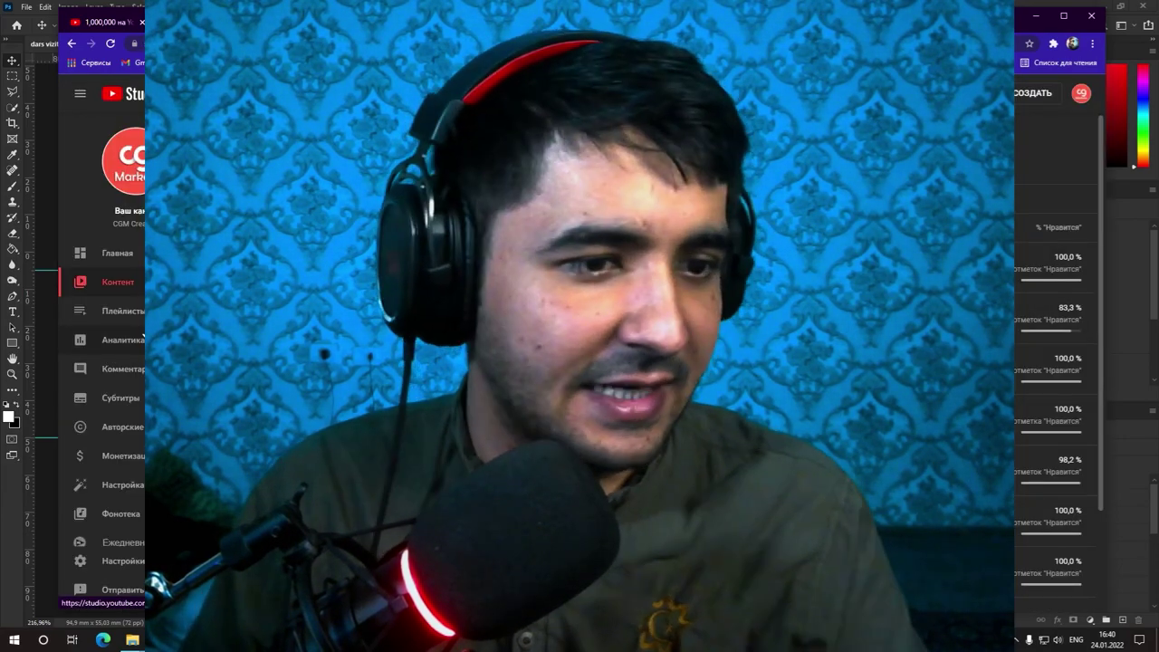
{"action": "left_click", "coordinate": [136, 369]}
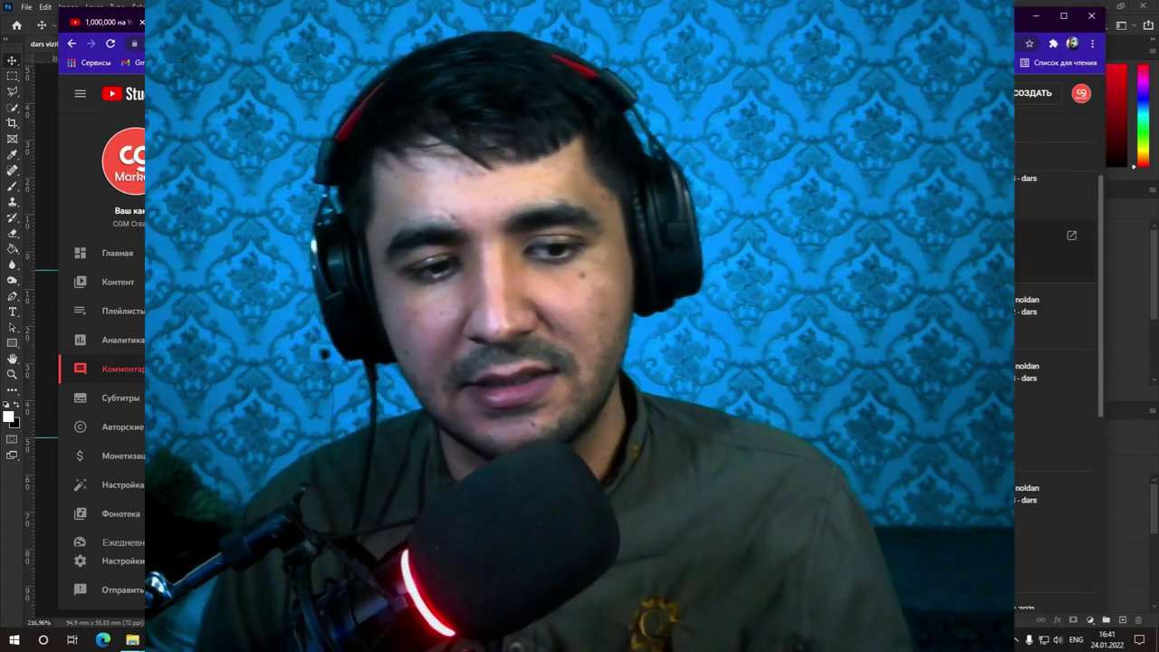
Step: Scroll through the channel's comments list, then open Монетизация (Monetization)
{"action": "scroll", "coordinate": [1055, 363], "scroll_direction": "down", "scroll_amount": 2}
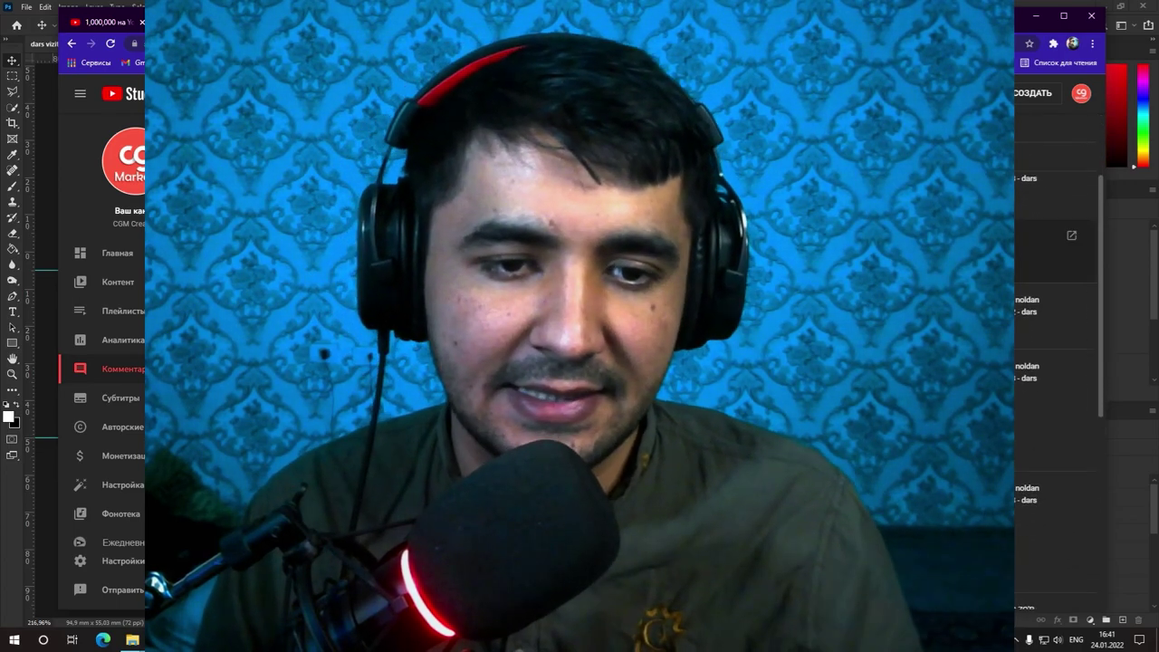
{"action": "scroll", "coordinate": [1055, 362], "scroll_direction": "up", "scroll_amount": 2}
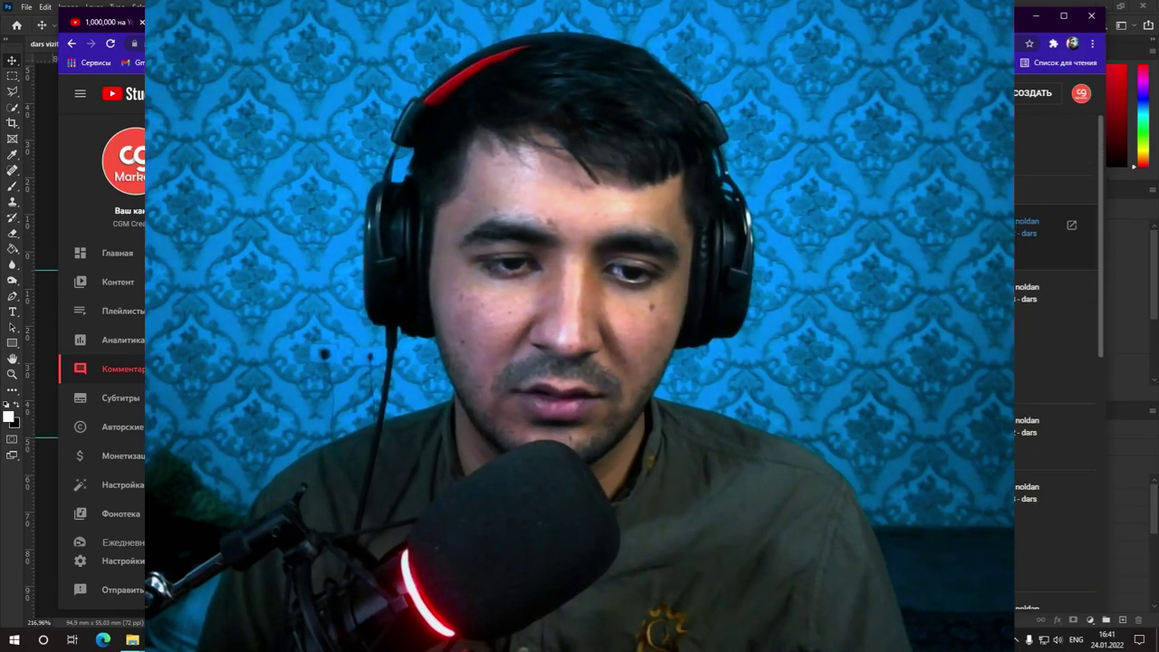
{"action": "scroll", "coordinate": [1055, 362], "scroll_direction": "down", "scroll_amount": 2}
{"action": "scroll", "coordinate": [1055, 362], "scroll_direction": "up", "scroll_amount": 3}
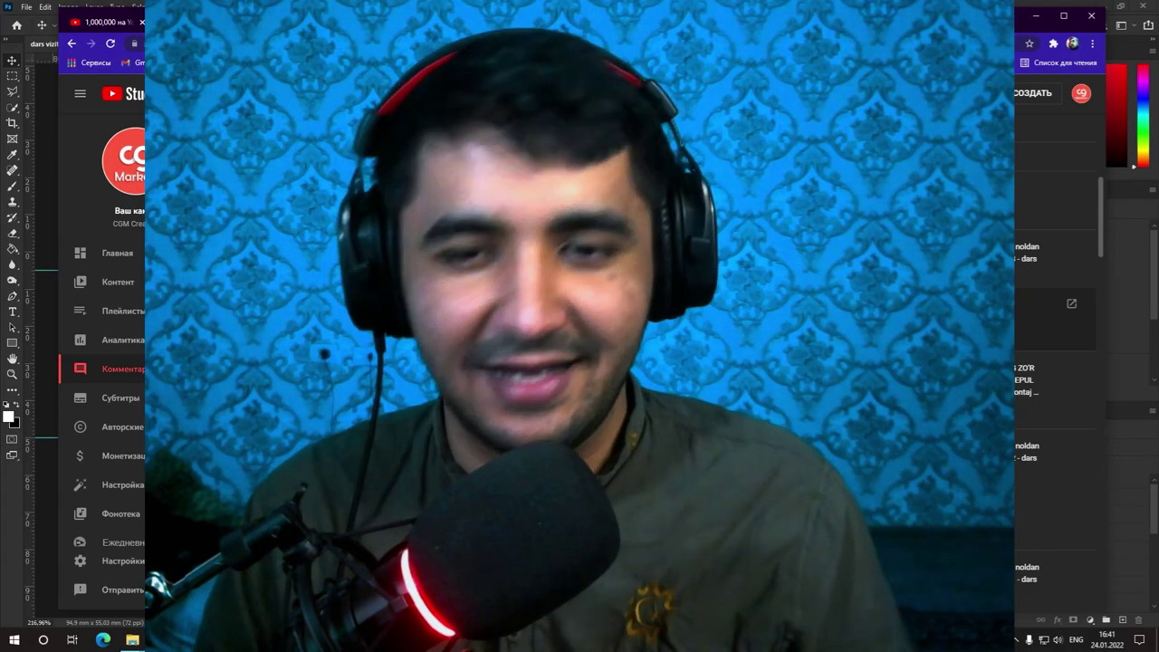
{"action": "scroll", "coordinate": [1055, 408], "scroll_direction": "down", "scroll_amount": 2}
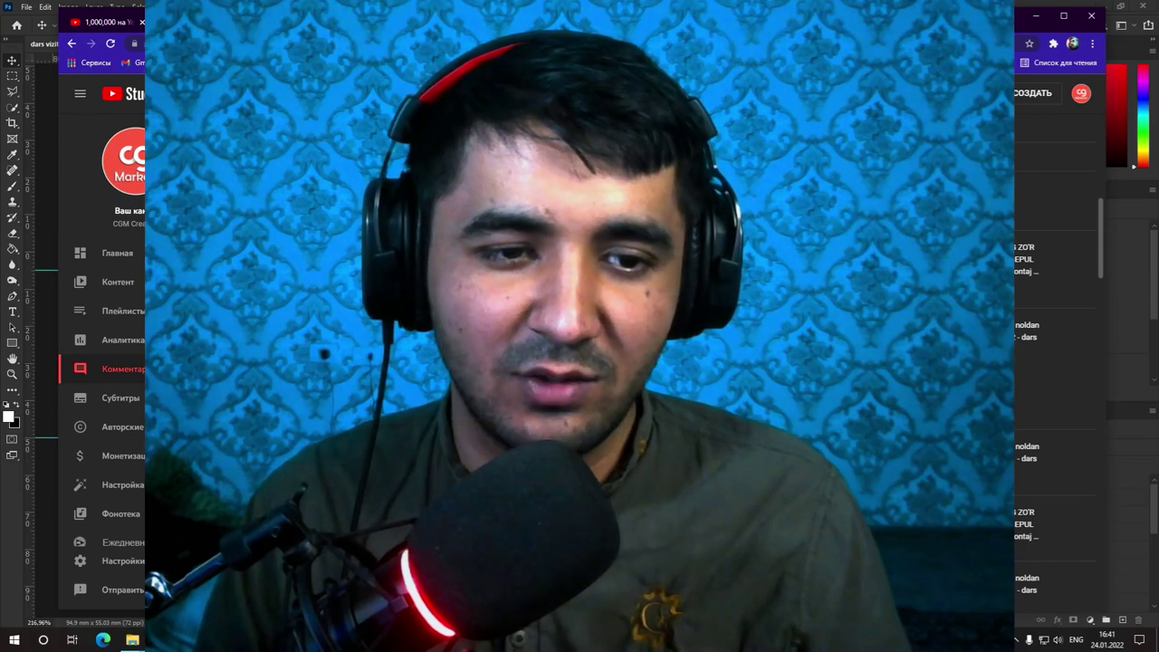
{"action": "scroll", "coordinate": [1054, 408], "scroll_direction": "down", "scroll_amount": 2}
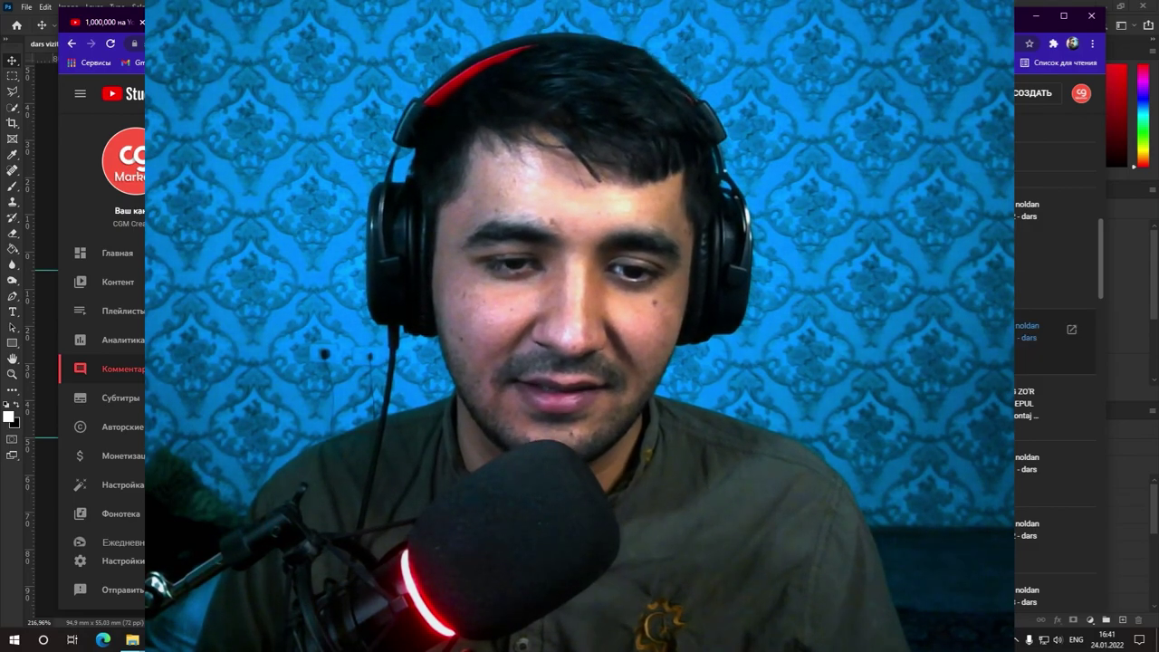
{"action": "scroll", "coordinate": [1055, 398], "scroll_direction": "down", "scroll_amount": 2}
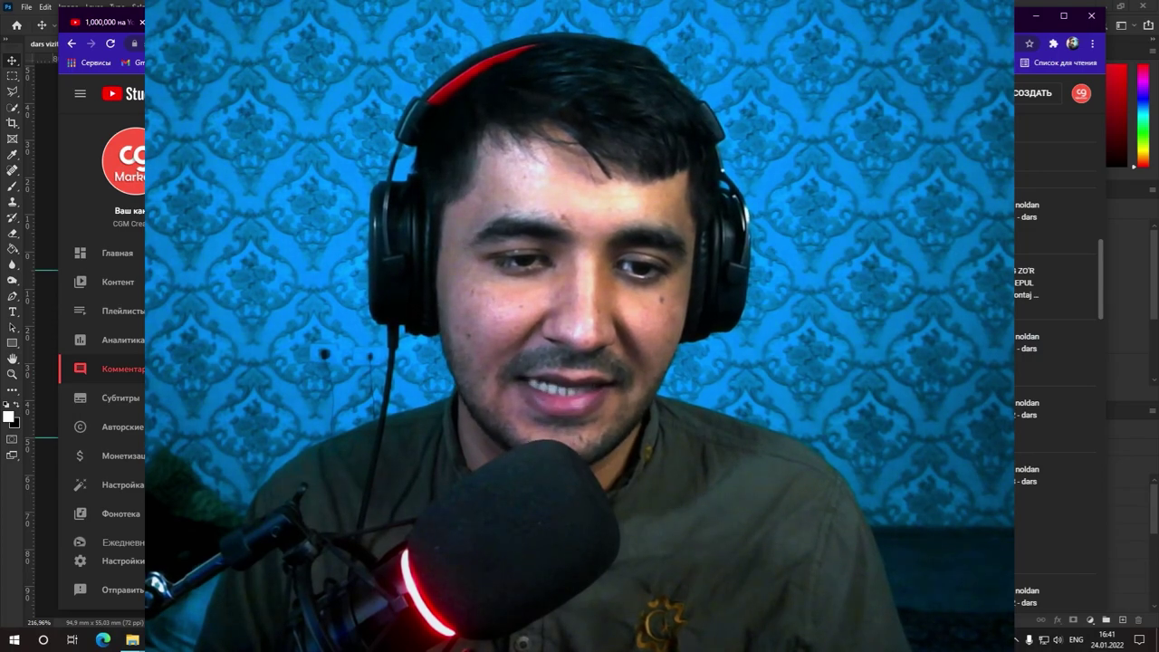
{"action": "scroll", "coordinate": [1055, 317], "scroll_direction": "down", "scroll_amount": 1}
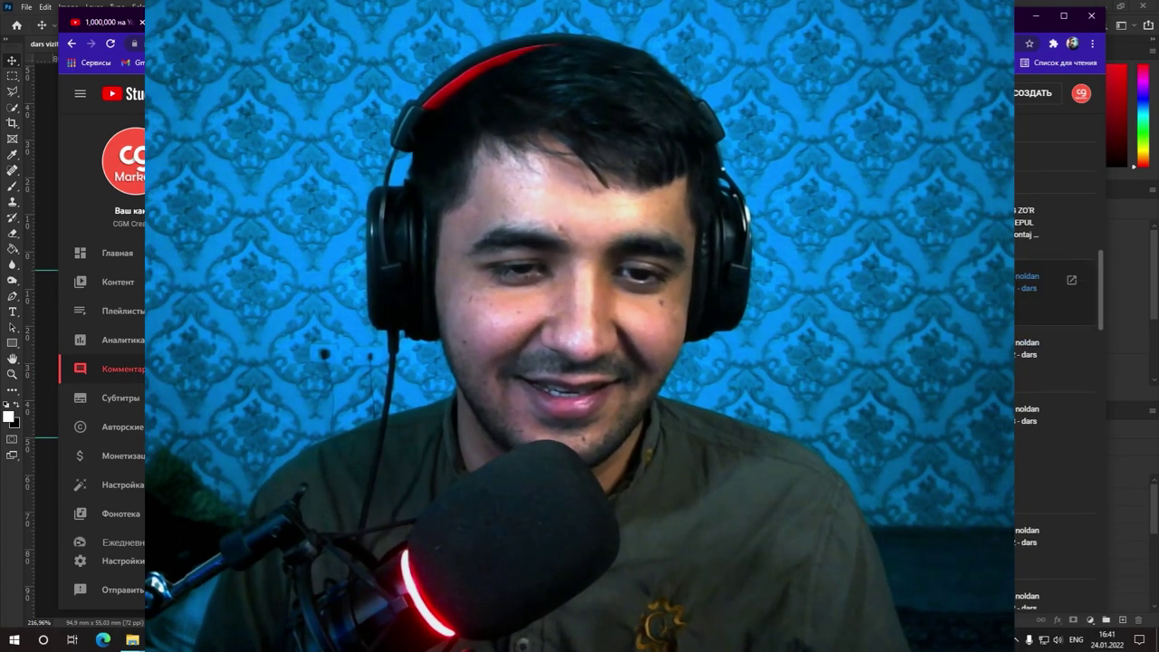
{"action": "scroll", "coordinate": [1055, 335], "scroll_direction": "down", "scroll_amount": 1}
{"action": "scroll", "coordinate": [1054, 335], "scroll_direction": "down", "scroll_amount": 1}
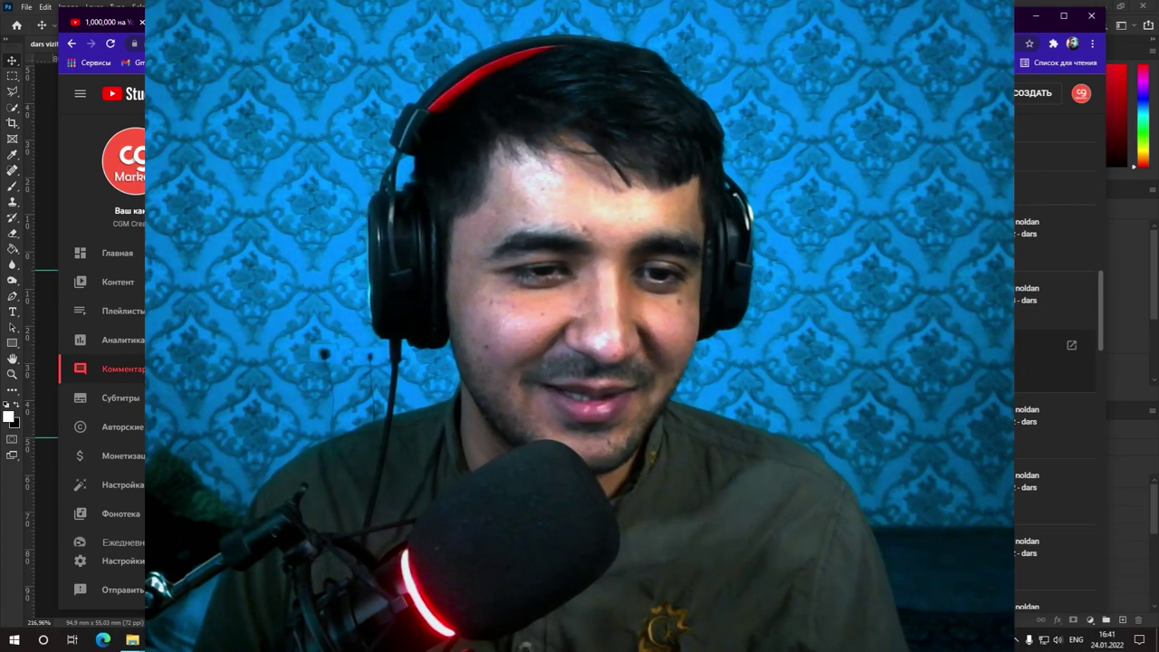
{"action": "scroll", "coordinate": [1055, 335], "scroll_direction": "down", "scroll_amount": 2}
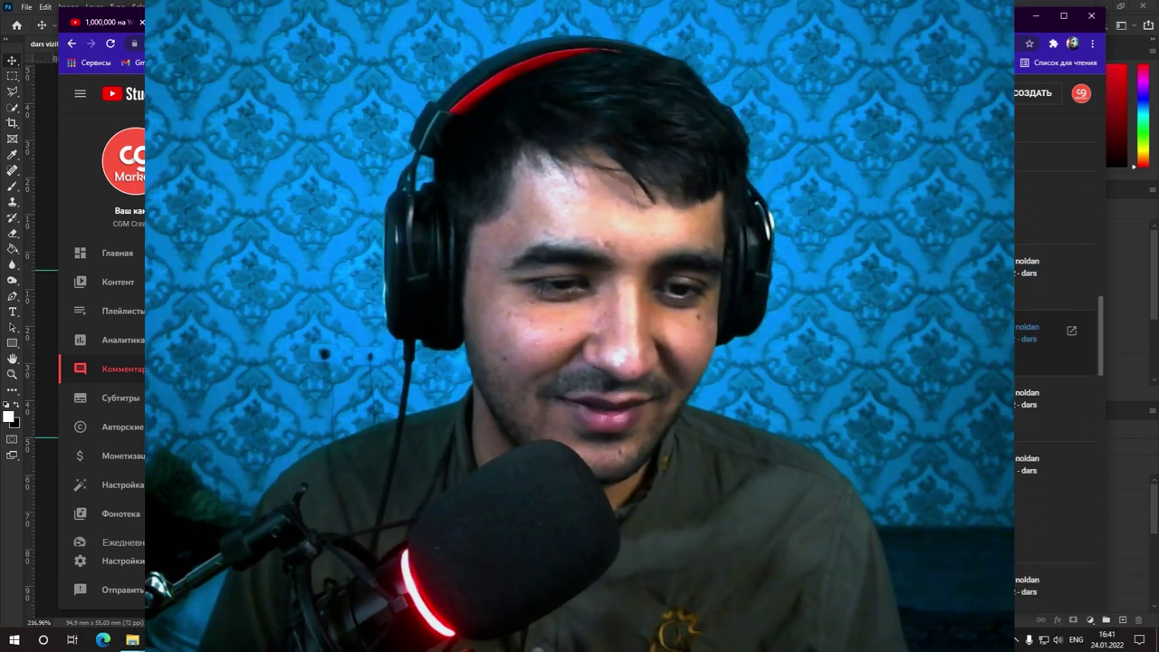
{"action": "scroll", "coordinate": [1055, 335], "scroll_direction": "down", "scroll_amount": 1}
{"action": "scroll", "coordinate": [1054, 335], "scroll_direction": "down", "scroll_amount": 1}
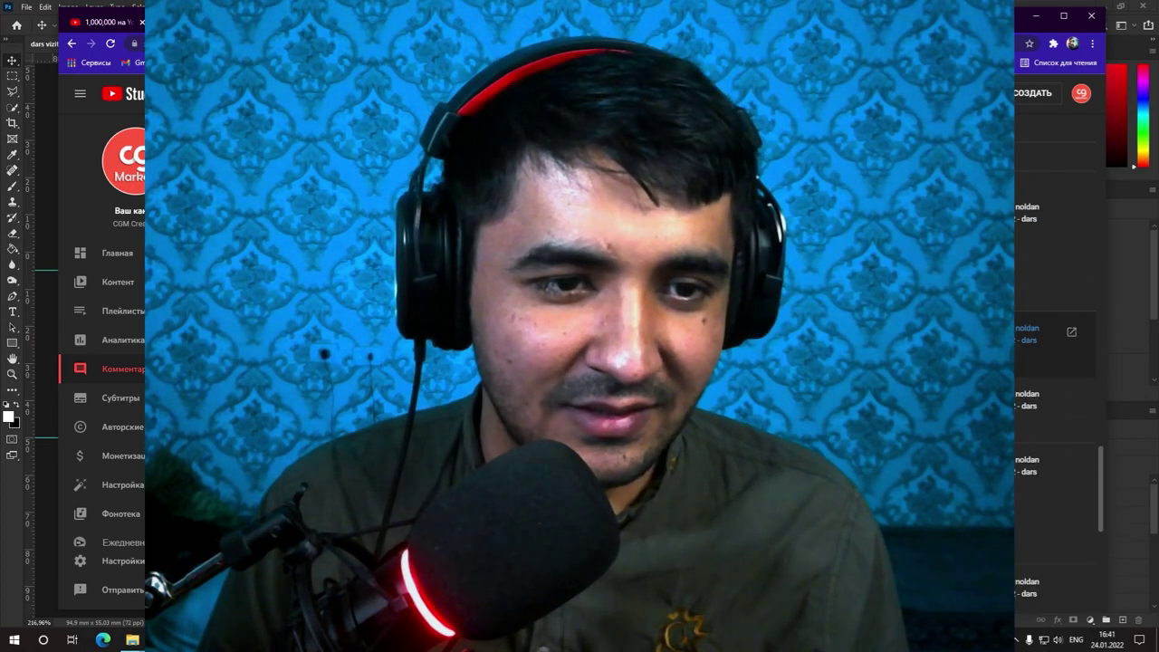
{"action": "scroll", "coordinate": [1055, 335], "scroll_direction": "down", "scroll_amount": 2}
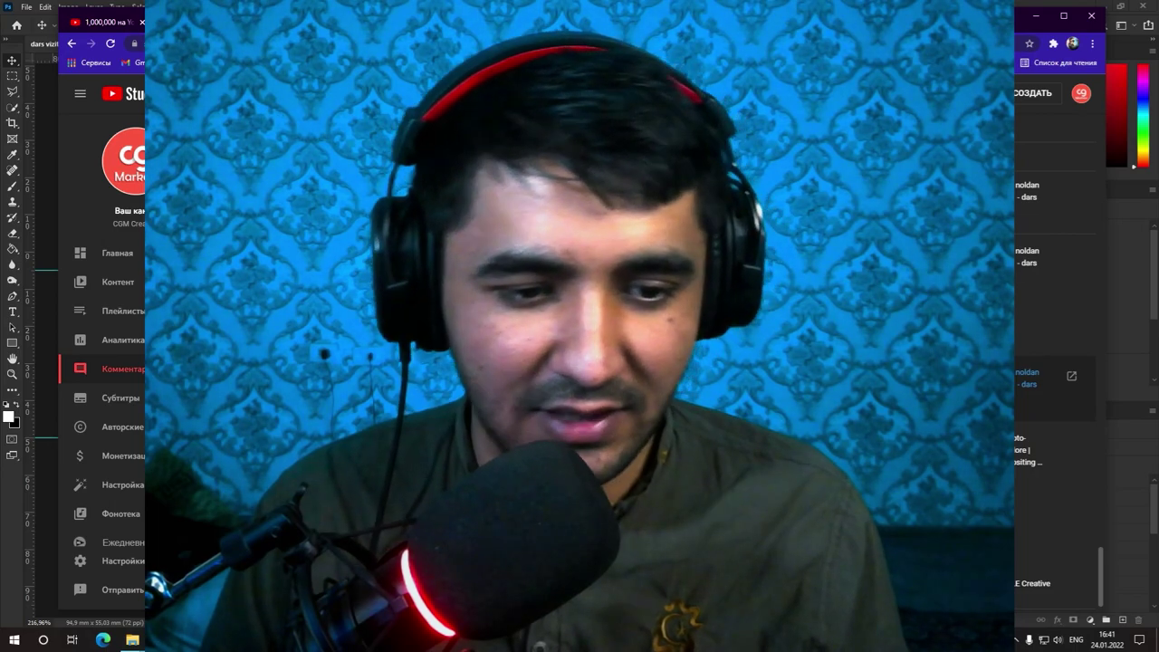
{"action": "left_click", "coordinate": [181, 426]}
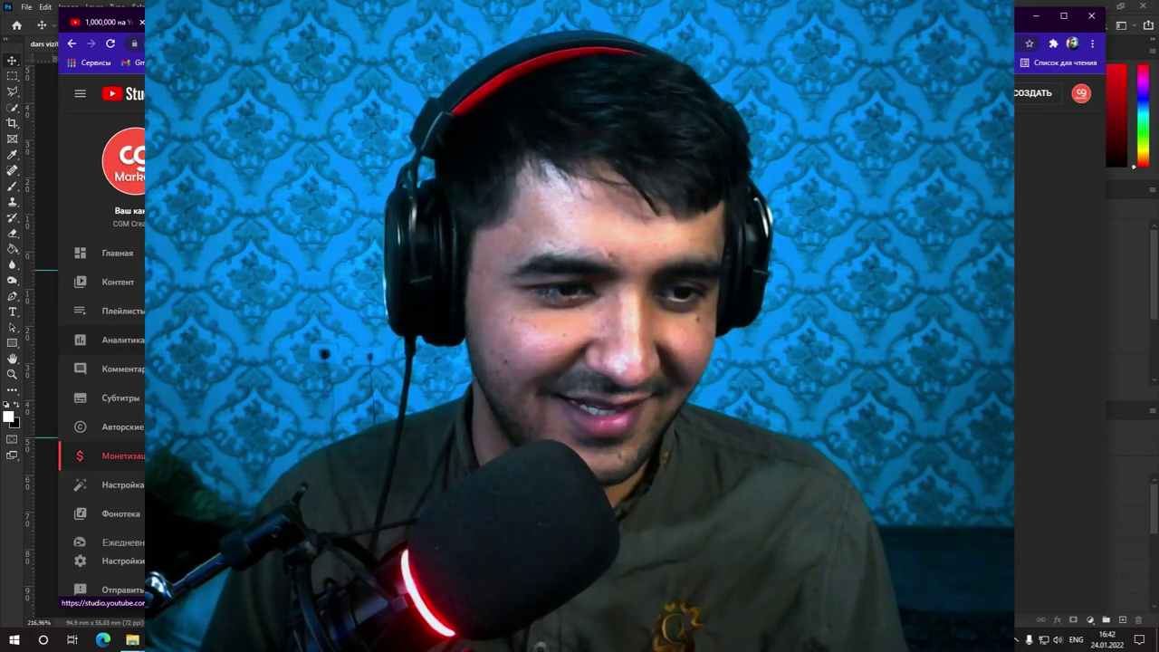
Step: Open Аналитика (Analytics) and scroll through the audience age, gender and watch-time cards
{"action": "left_click", "coordinate": [181, 339]}
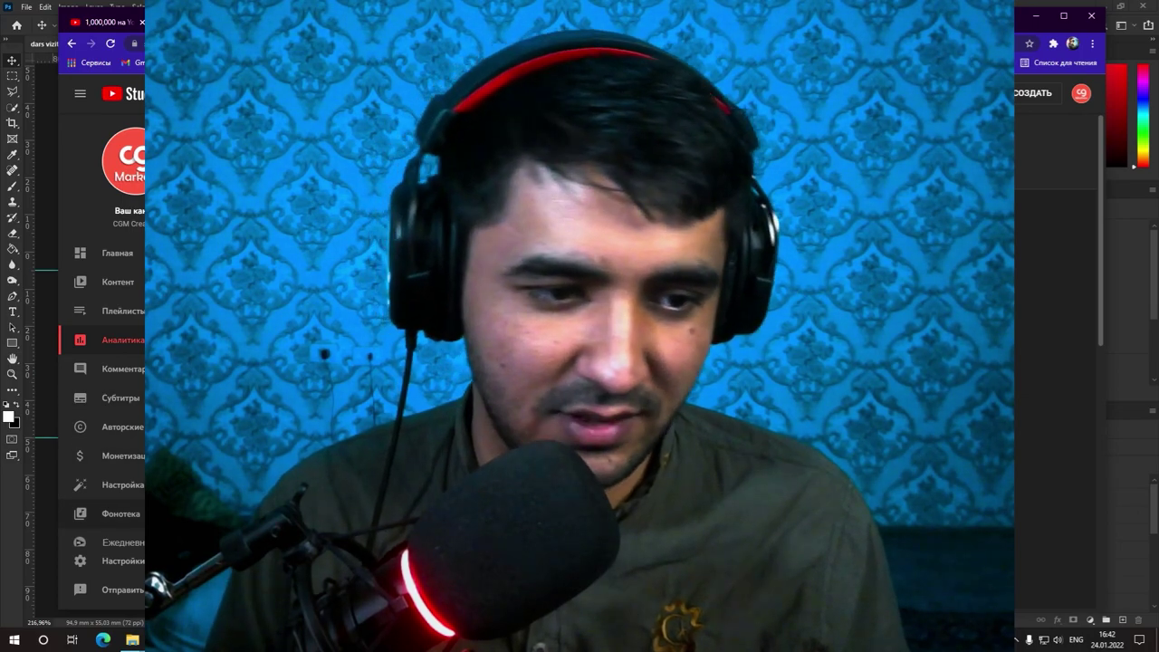
{"action": "left_click", "coordinate": [181, 455]}
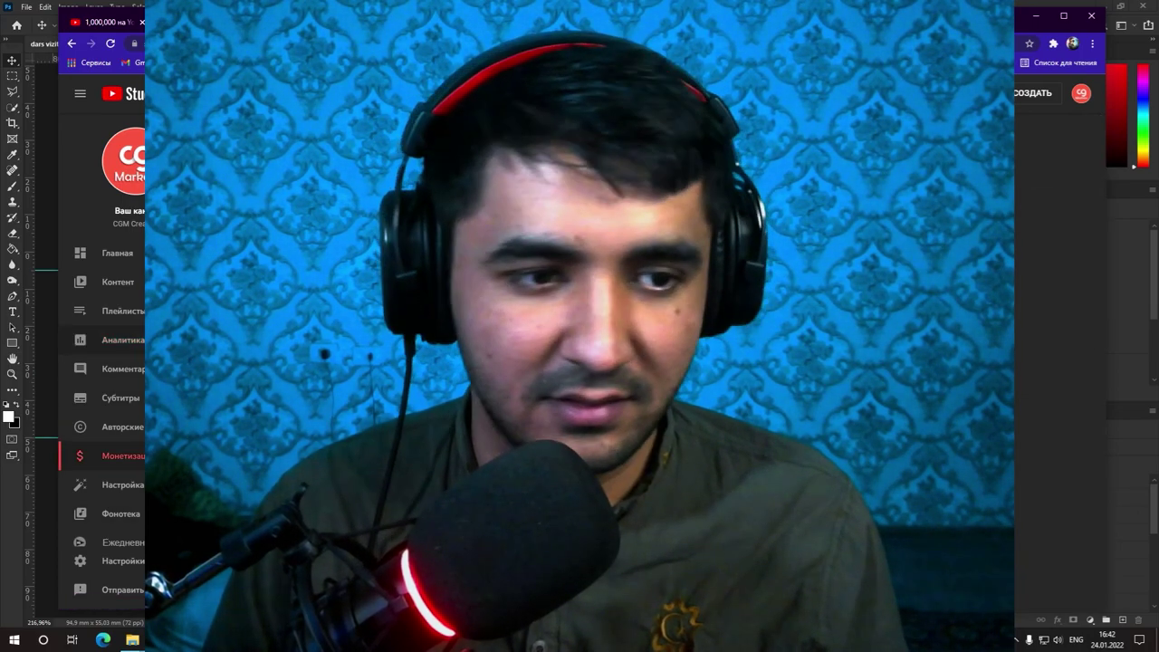
{"action": "left_click", "coordinate": [181, 339]}
{"action": "scroll", "coordinate": [579, 362], "scroll_direction": "down", "scroll_amount": 4}
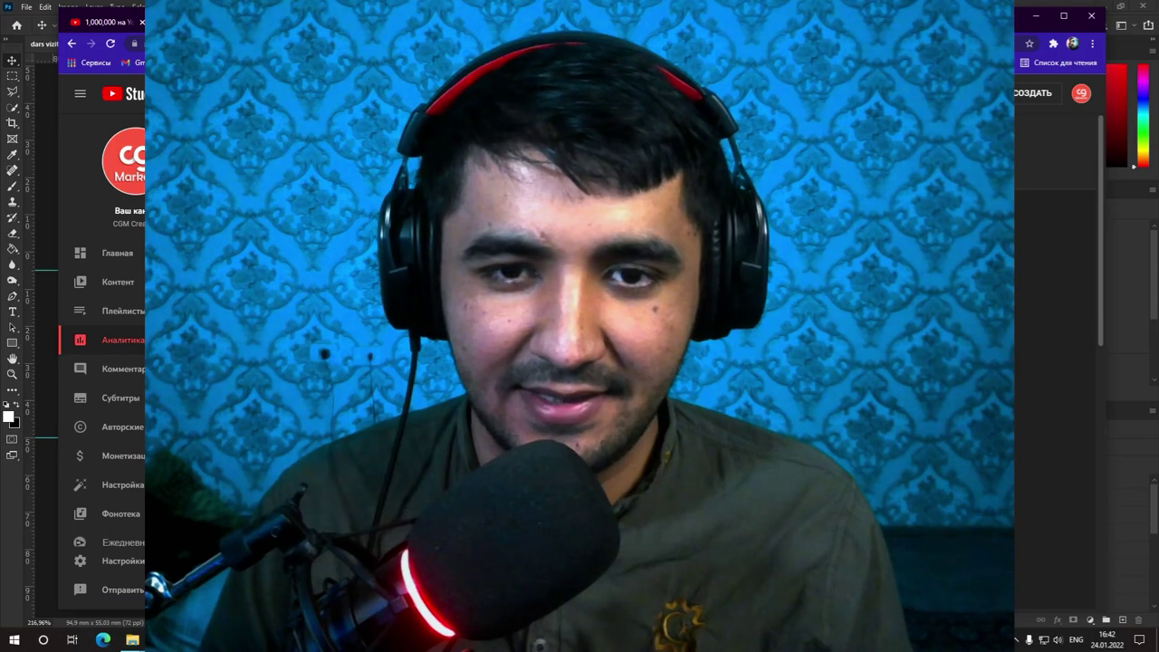
{"action": "scroll", "coordinate": [580, 362], "scroll_direction": "up", "scroll_amount": 5}
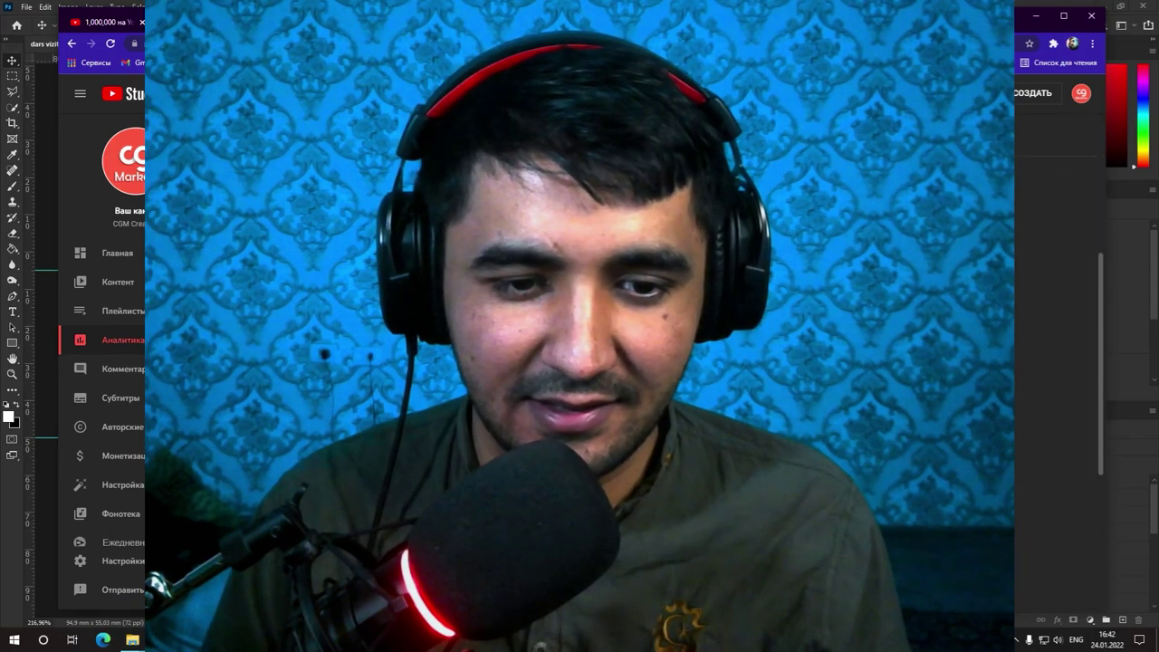
{"action": "scroll", "coordinate": [579, 362], "scroll_direction": "down", "scroll_amount": 6}
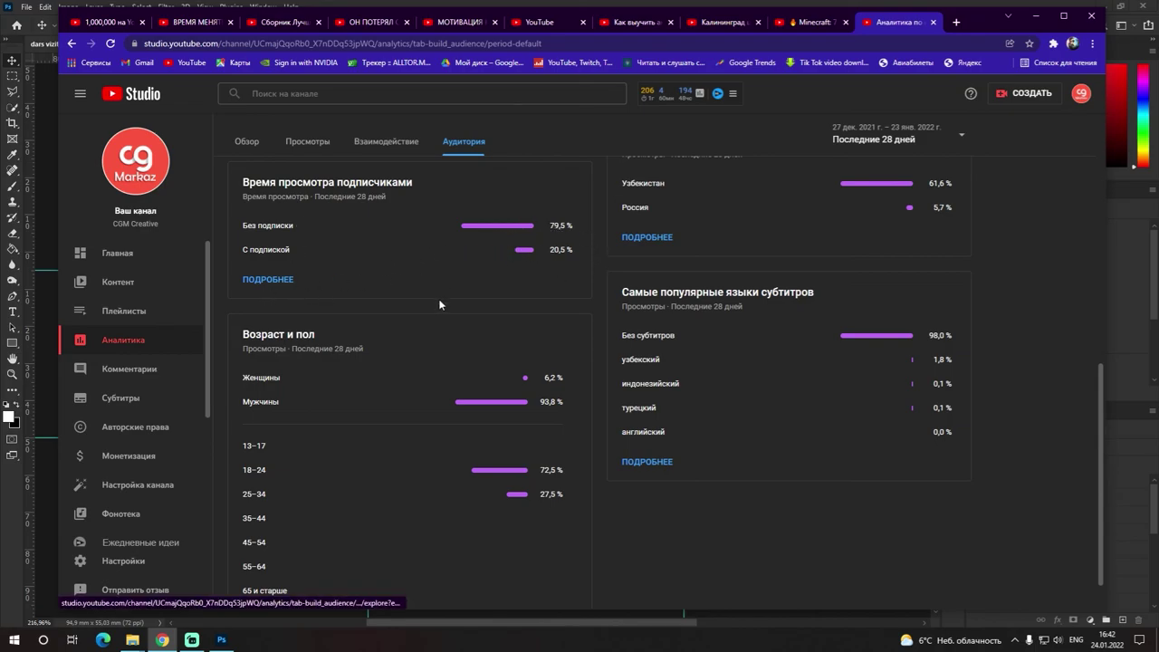
Step: Scroll back up and switch Analytics to the Обзор (Overview) tab showing 1 512 views
{"action": "scroll", "coordinate": [453, 326], "scroll_direction": "up", "scroll_amount": 3}
{"action": "scroll", "coordinate": [469, 354], "scroll_direction": "up", "scroll_amount": 3}
{"action": "scroll", "coordinate": [467, 351], "scroll_direction": "down", "scroll_amount": 4}
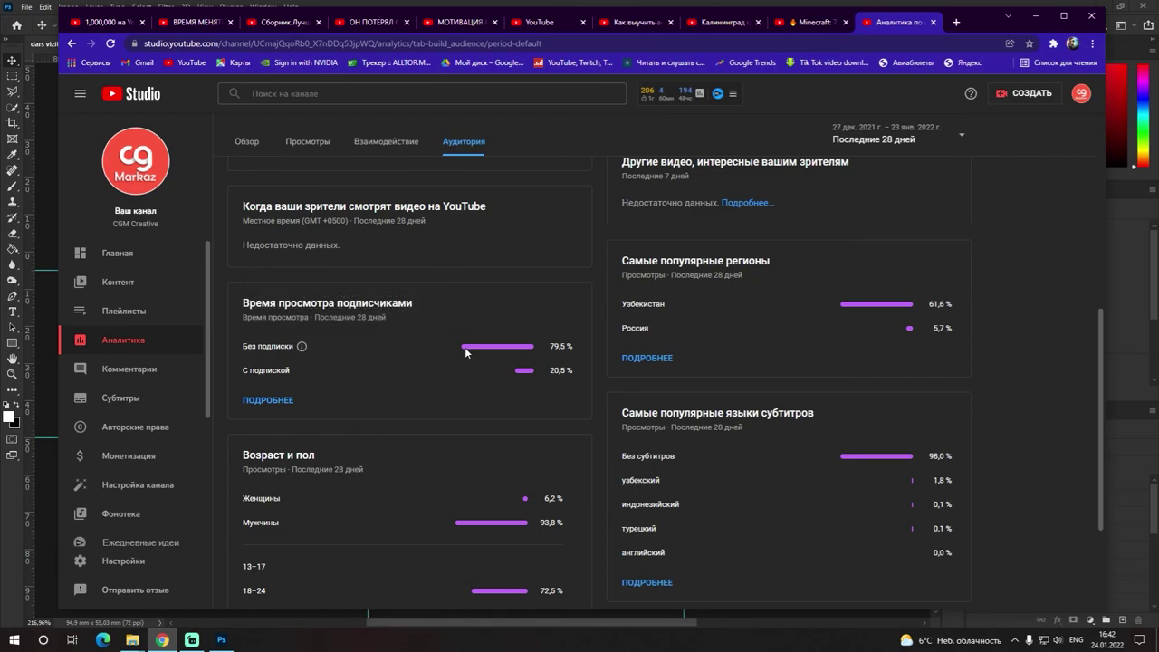
{"action": "scroll", "coordinate": [471, 349], "scroll_direction": "up", "scroll_amount": 2}
{"action": "scroll", "coordinate": [476, 346], "scroll_direction": "down", "scroll_amount": 3}
{"action": "scroll", "coordinate": [478, 348], "scroll_direction": "up", "scroll_amount": 3}
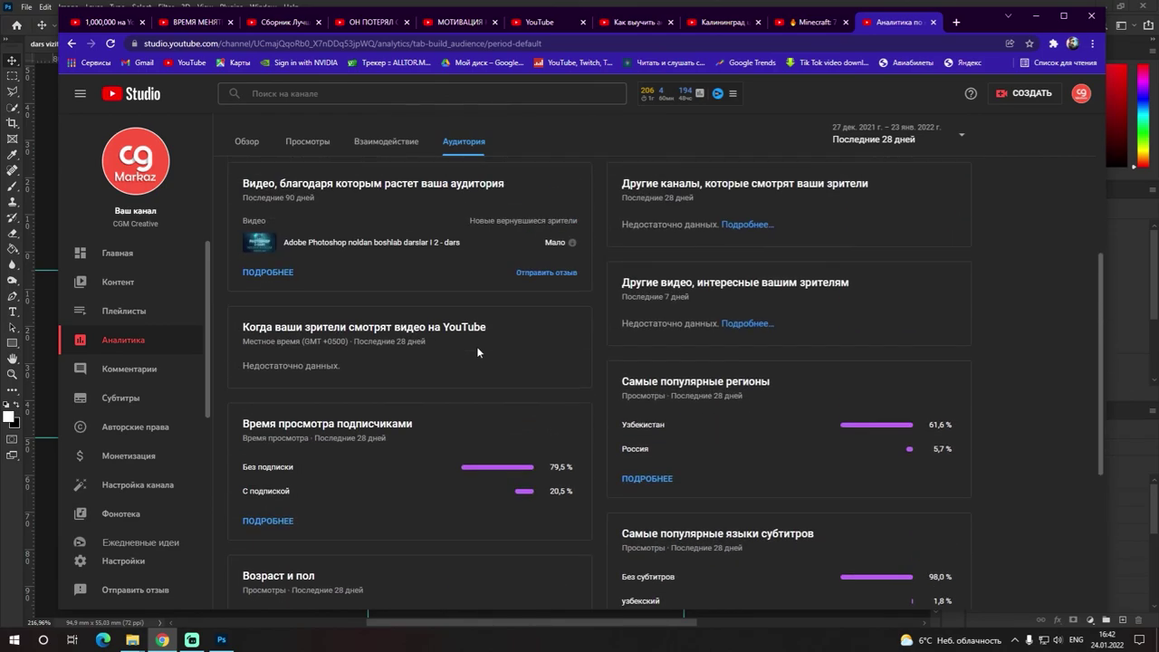
{"action": "scroll", "coordinate": [478, 348], "scroll_direction": "down", "scroll_amount": 2}
{"action": "scroll", "coordinate": [476, 348], "scroll_direction": "up", "scroll_amount": 2}
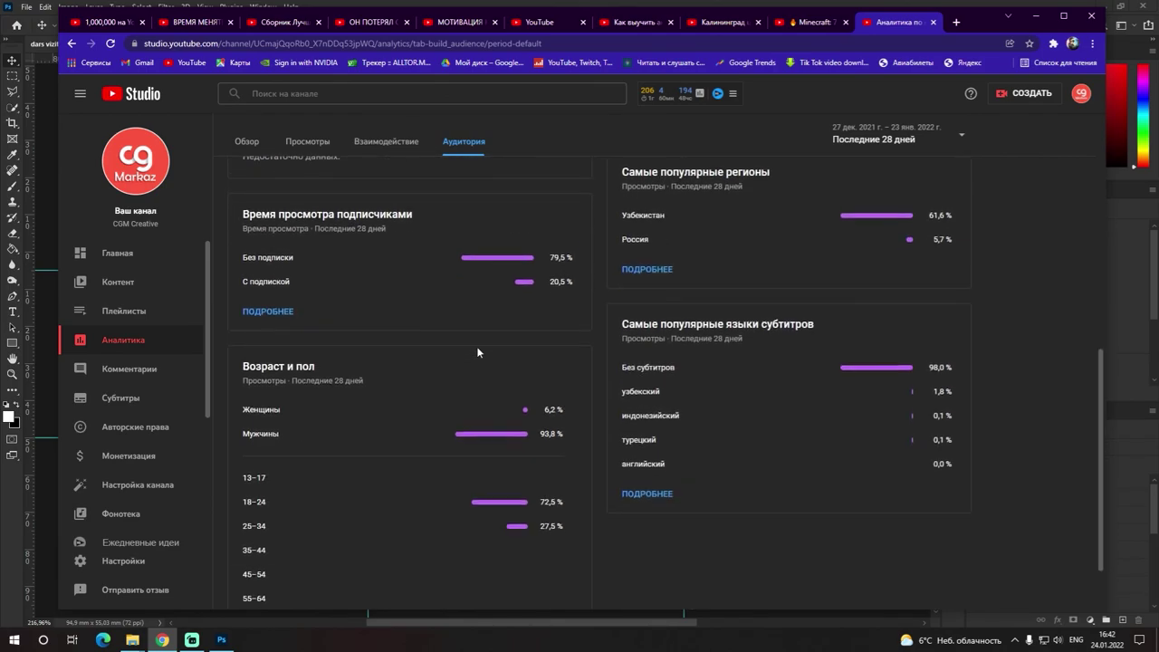
{"action": "scroll", "coordinate": [478, 350], "scroll_direction": "up", "scroll_amount": 3}
{"action": "left_click", "coordinate": [250, 144]}
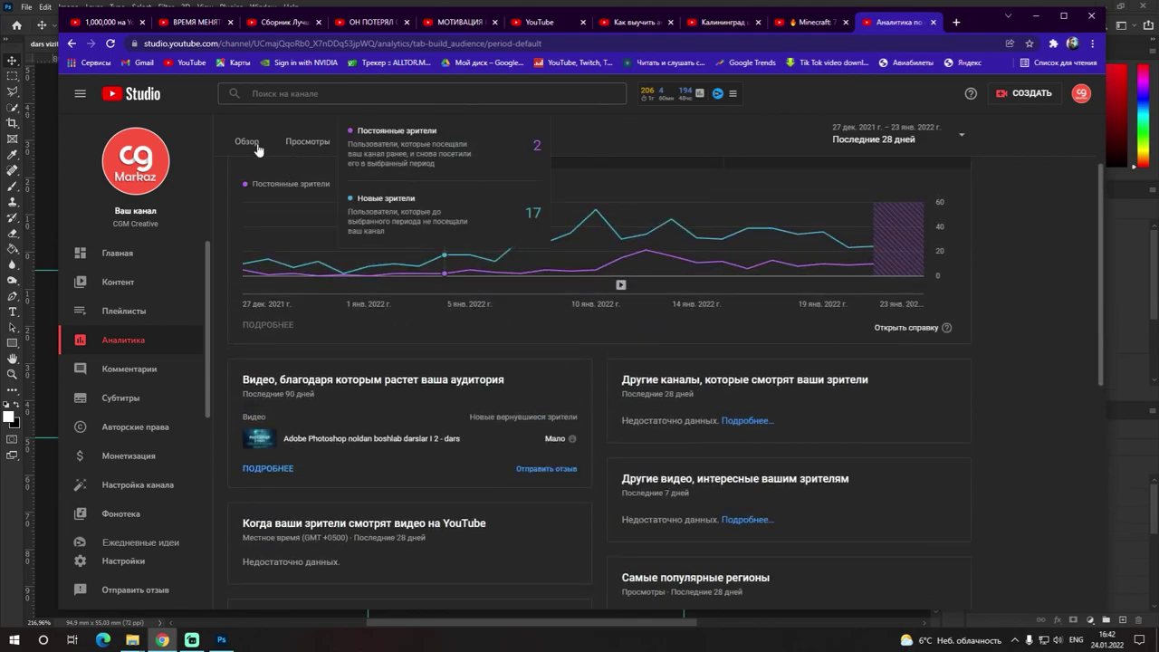